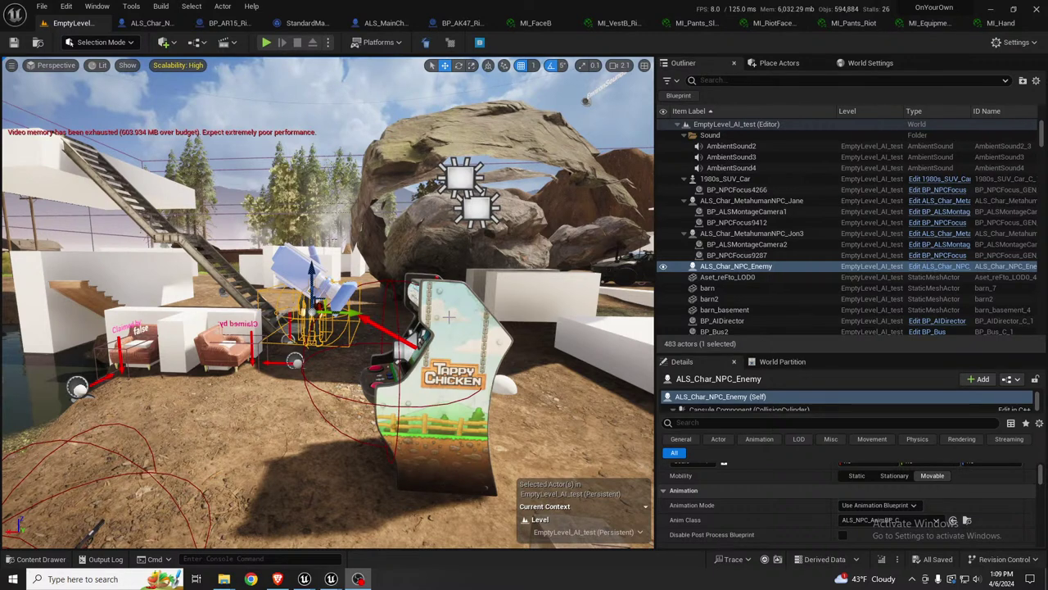
# Step: Move the Tappy Chicken arcade cabinet aside along the ground, away from the enemy NPC, and clear the selection
pyautogui.click(457, 354)
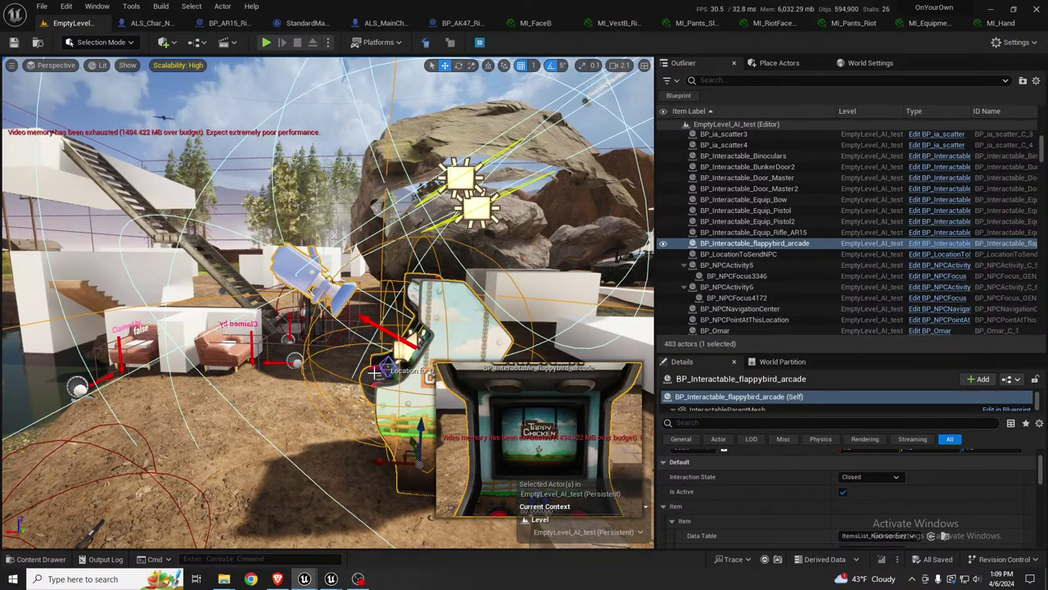
pyautogui.moveTo(384, 461); pyautogui.dragTo(674, 465)
pyautogui.moveTo(372, 376); pyautogui.dragTo(314, 401, button='right')
pyautogui.press('Escape')
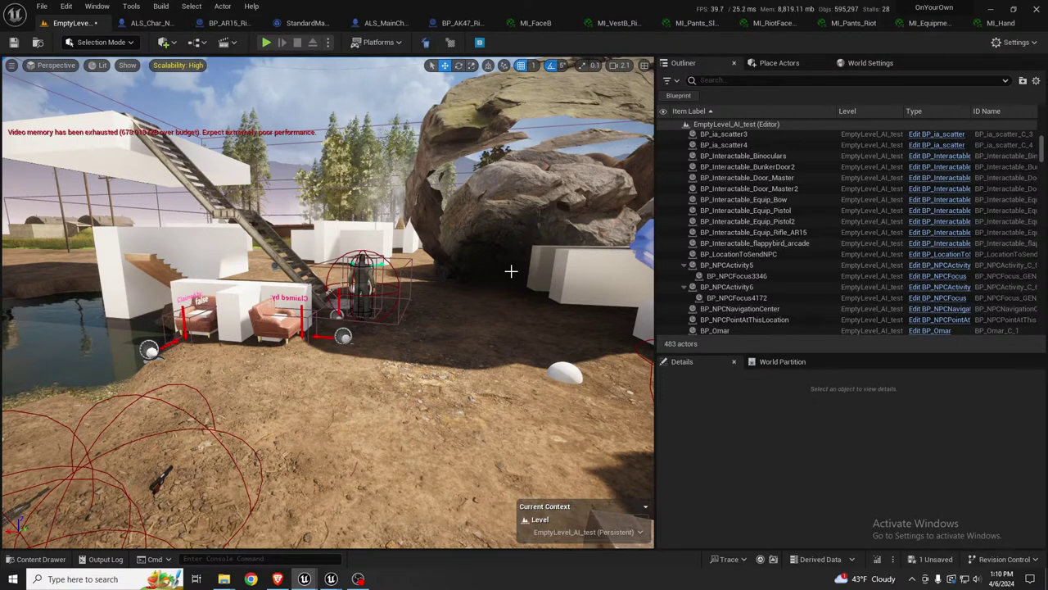
pyautogui.moveTo(435, 284); pyautogui.dragTo(434, 286, button='right')
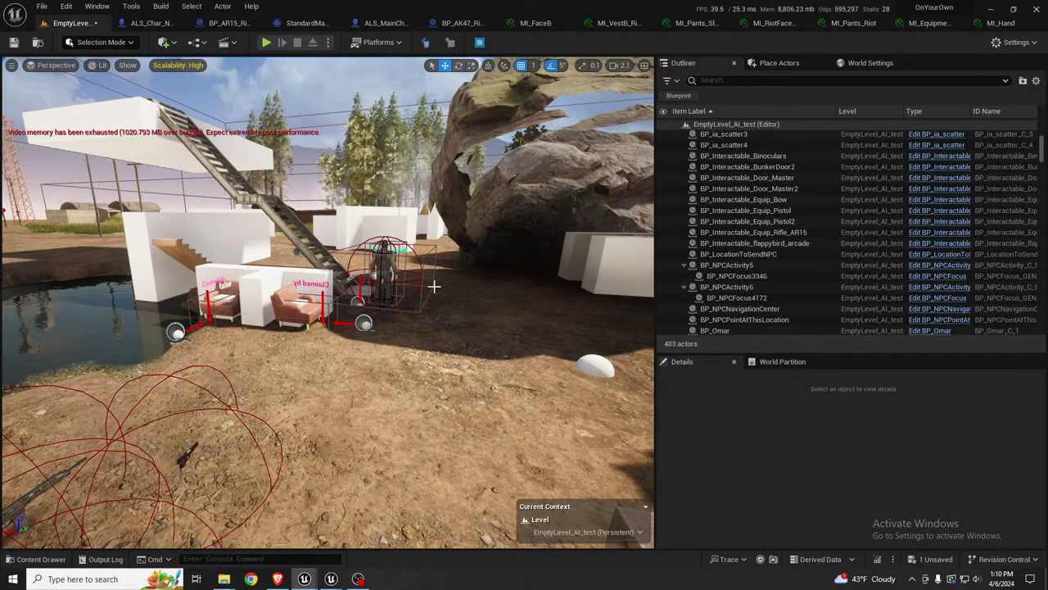
# Step: Play the level in the editor, walk to the weapons on the ground, pick up the AR15 and equip it
pyautogui.hotkey('alt', 'p')
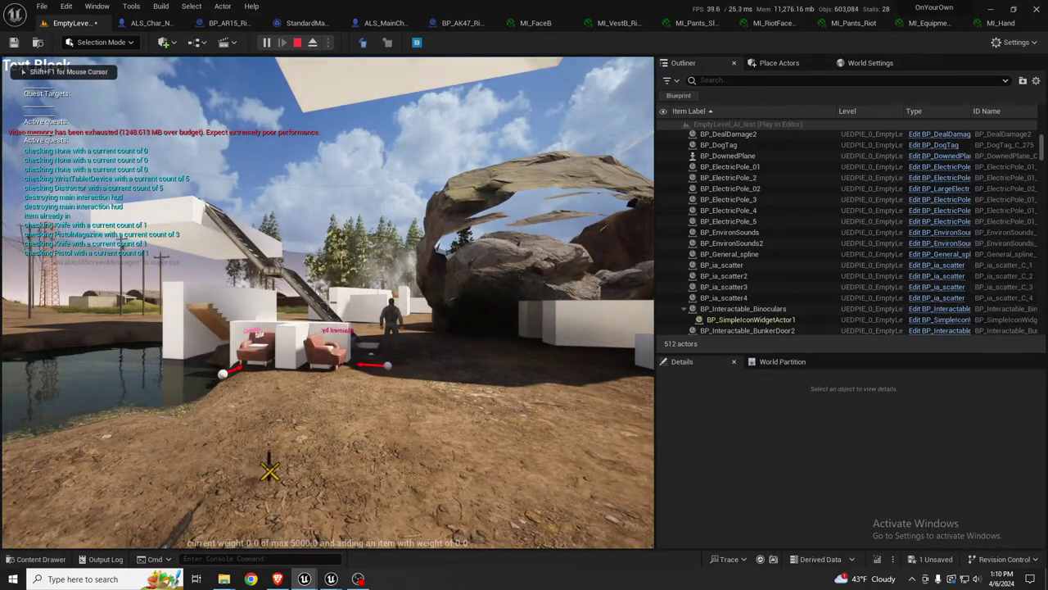
pyautogui.press('XF86AudioLowerVolume')
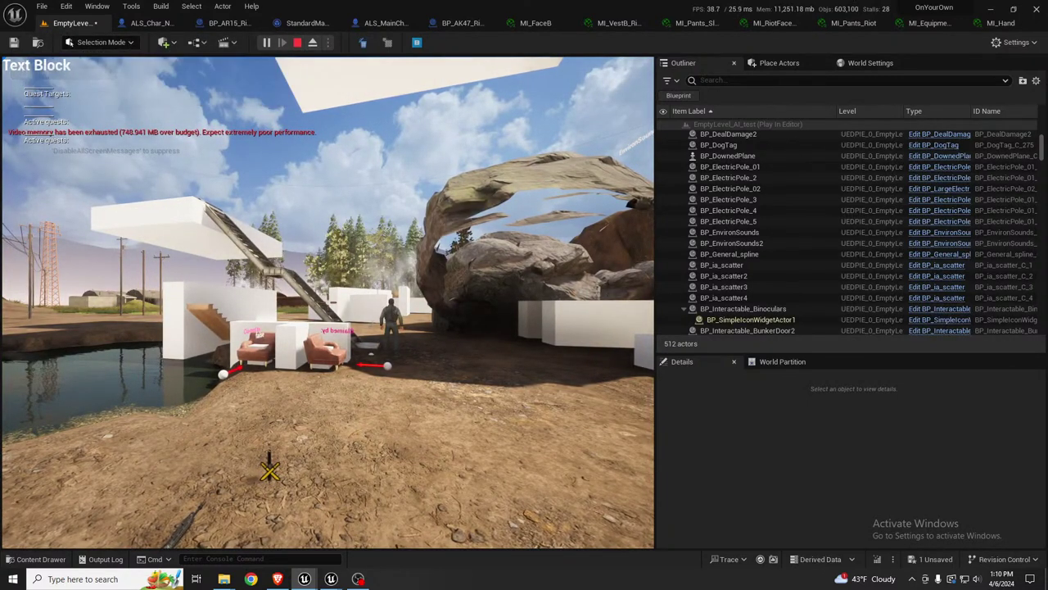
pyautogui.click(269, 466)
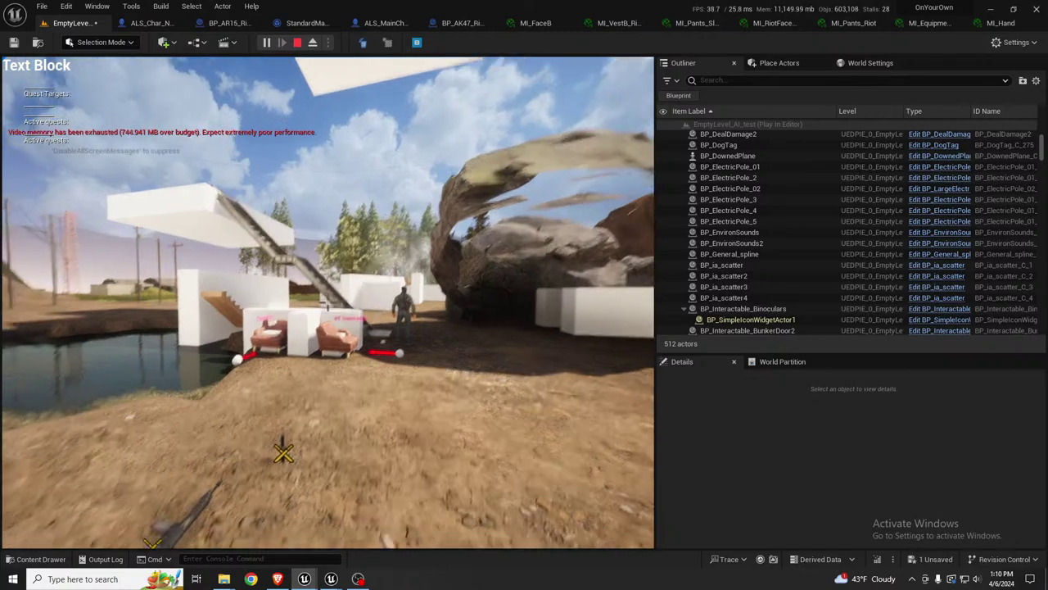
pyautogui.press('w')
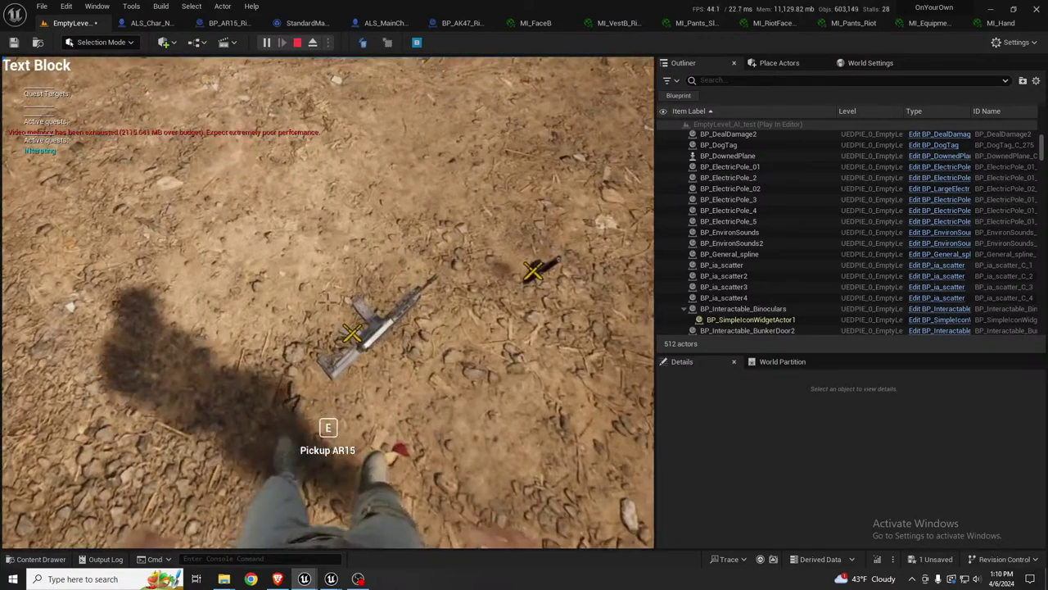
pyautogui.press('e')
pyautogui.press('1')
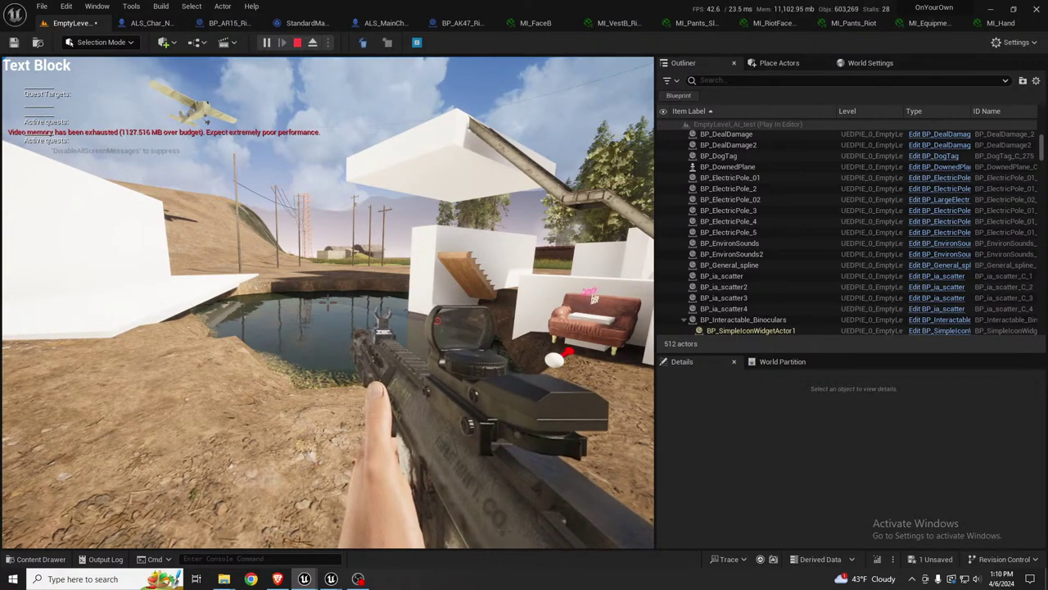
# Step: Test the rifle's aiming and fire at the enemy NPC near the armchairs through the red dot sight
pyautogui.moveTo(328, 302); pyautogui.dragTo(327, 302, button='right')
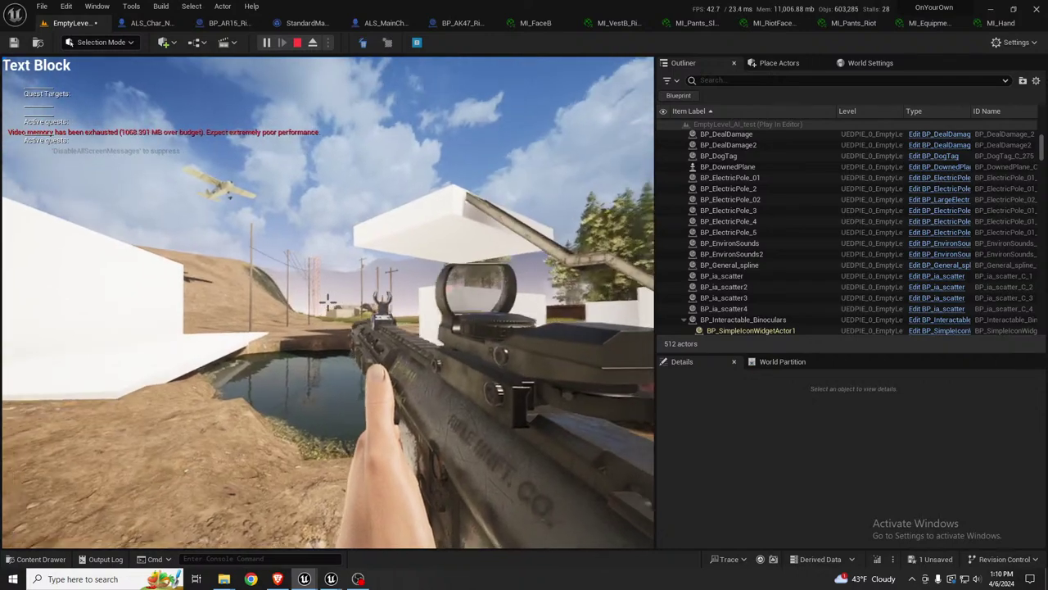
pyautogui.moveTo(328, 301); pyautogui.dragTo(327, 301, button='right')
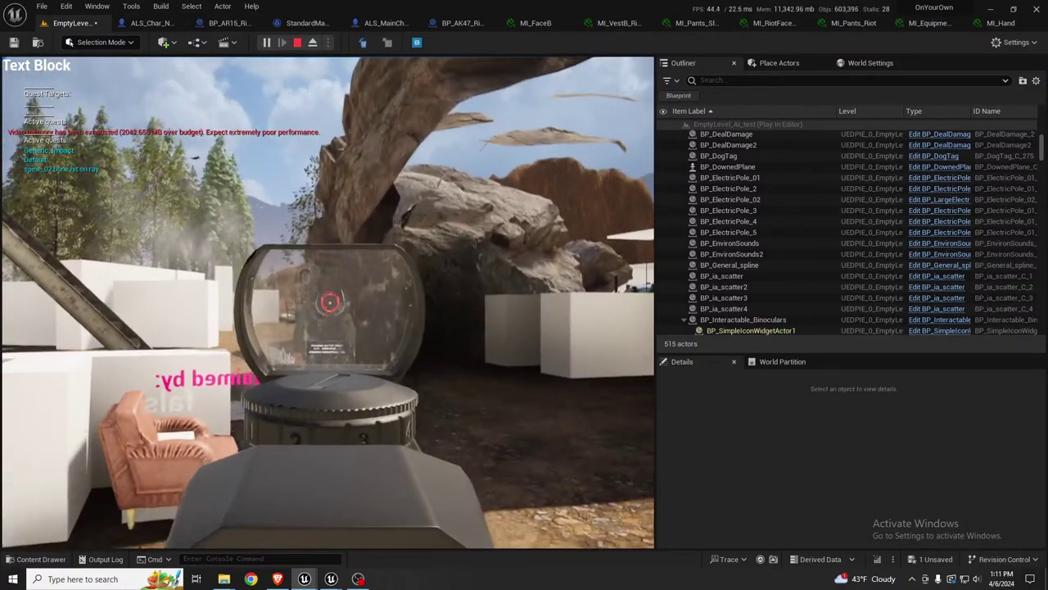
pyautogui.click(330, 300)
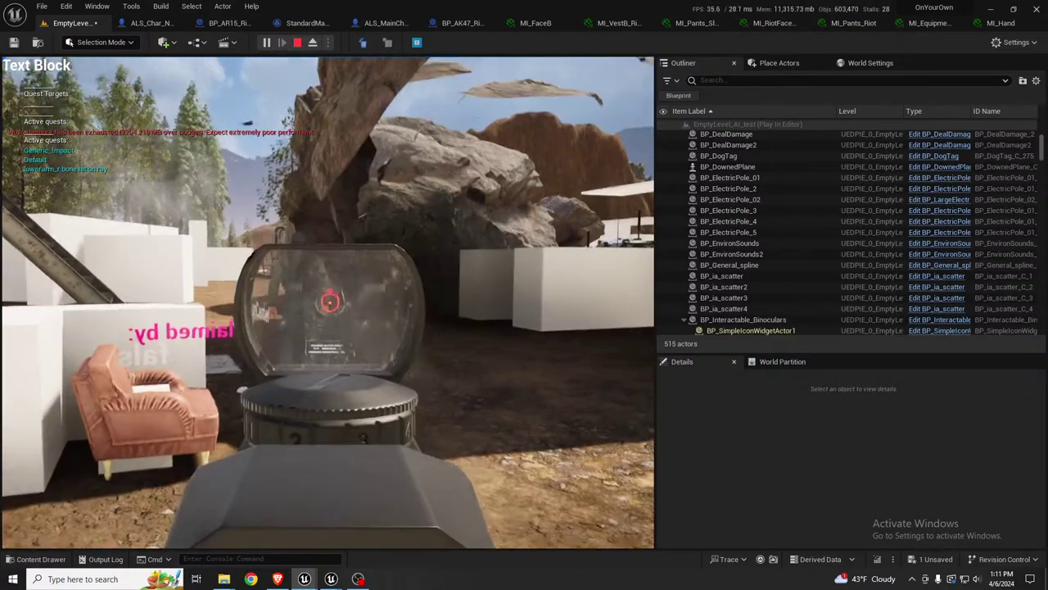
pyautogui.click(328, 297)
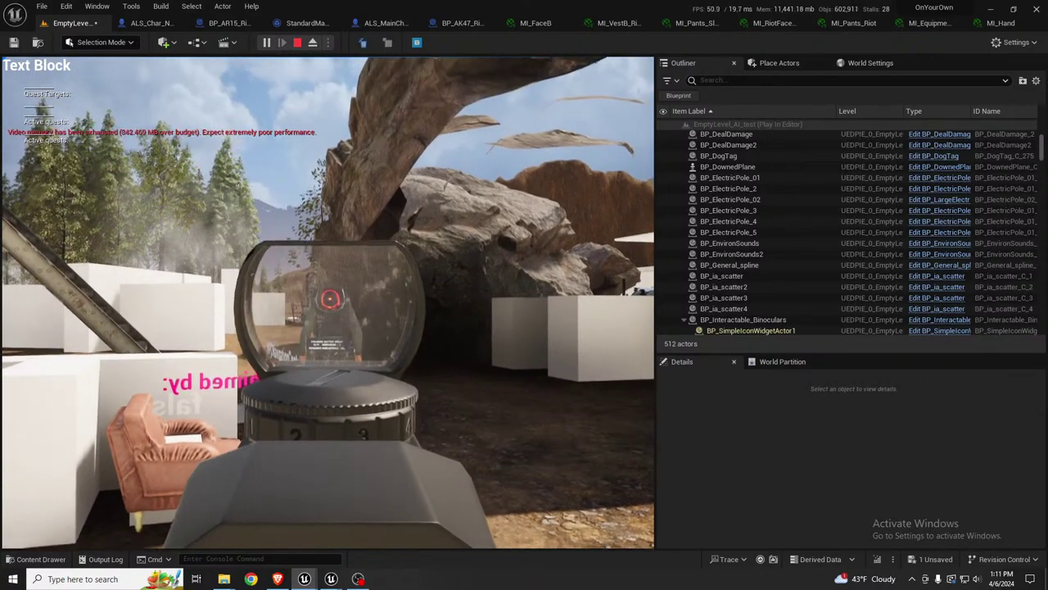
pyautogui.click(328, 298)
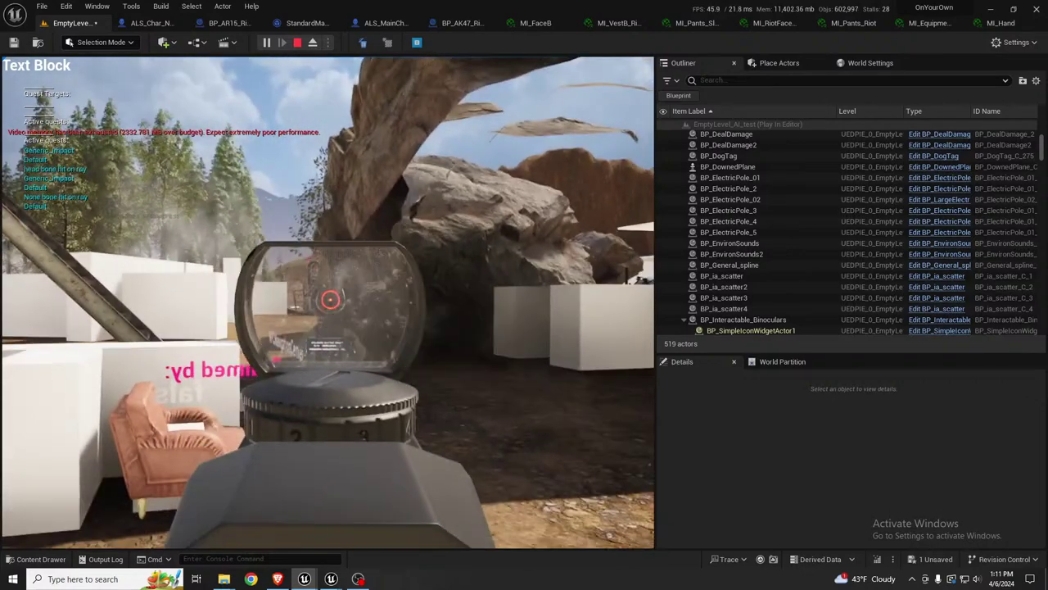
pyautogui.rightClick(329, 301)
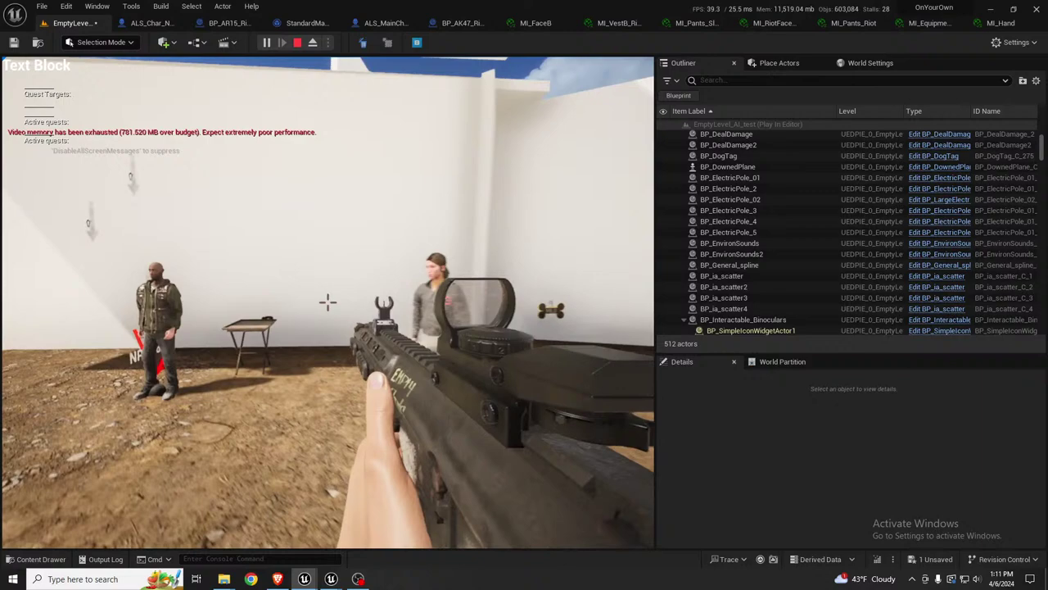
# Step: Aim down the sight, fire a burst at the white wall behind the two NPCs and reload the rifle
pyautogui.rightClick(328, 303)
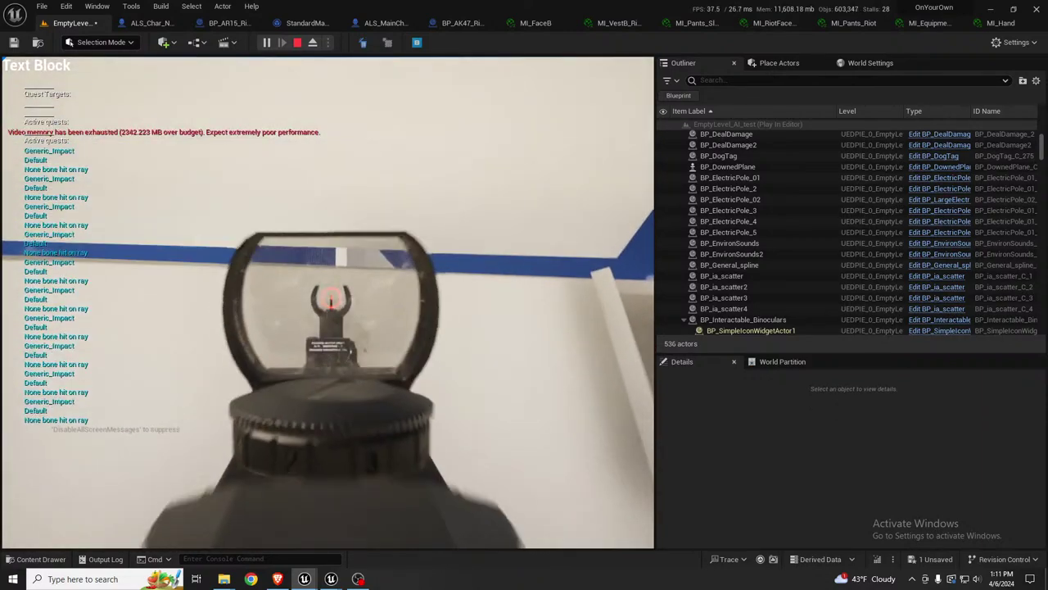
pyautogui.rightClick(328, 304)
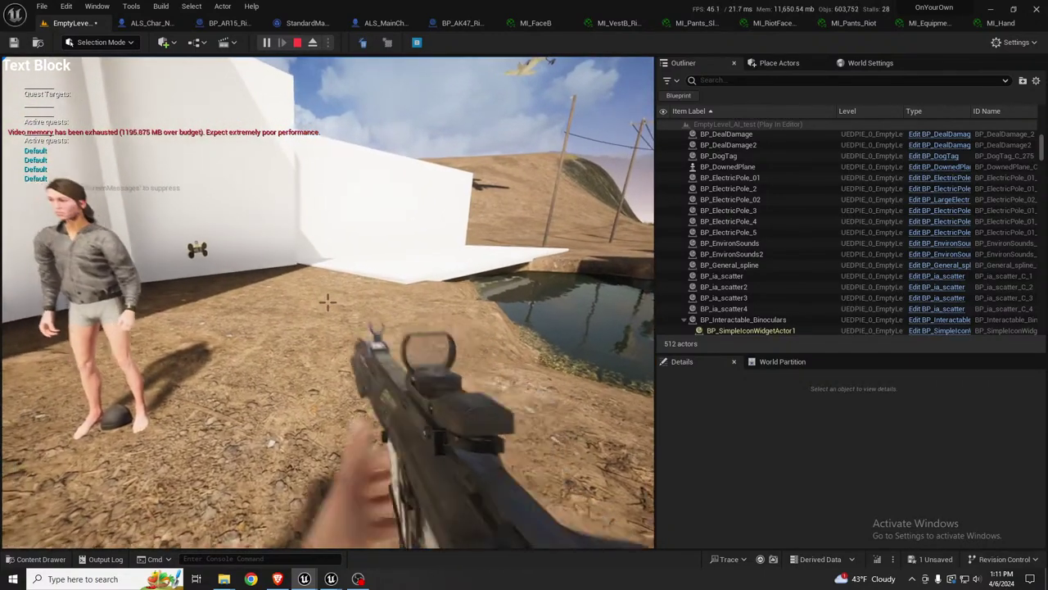
pyautogui.press('r')
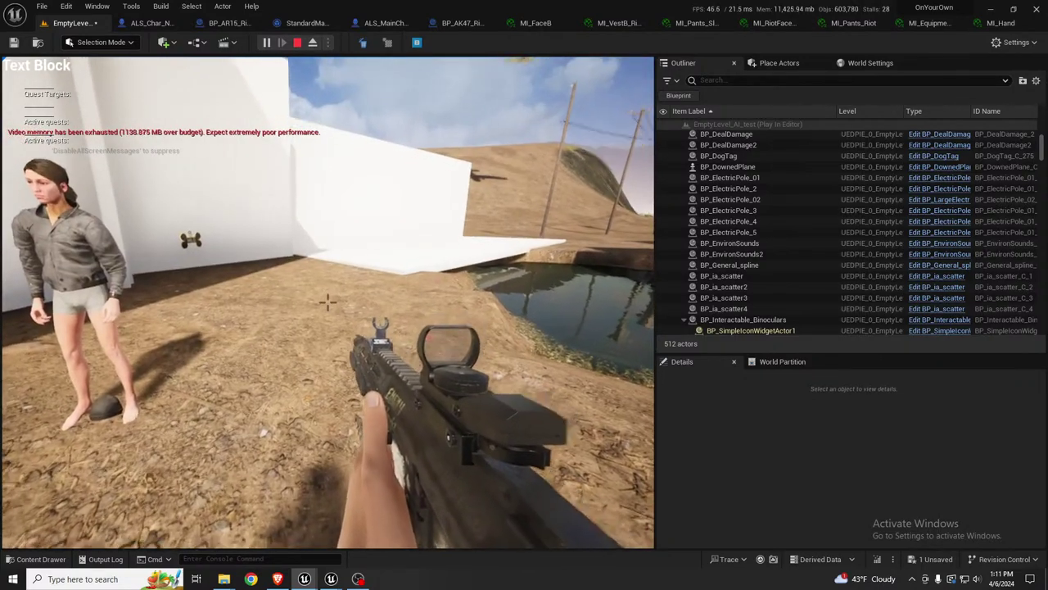
# Step: Fire the rifle from the hip at the gravel ground to test the impact effects and ejected shells
pyautogui.click(328, 302)
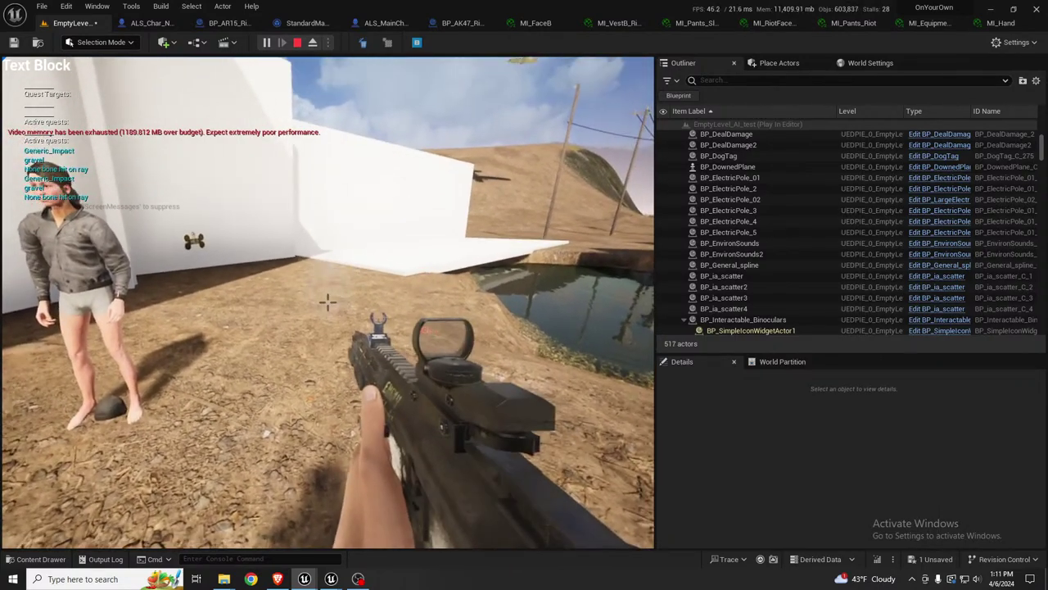
pyautogui.click(328, 302)
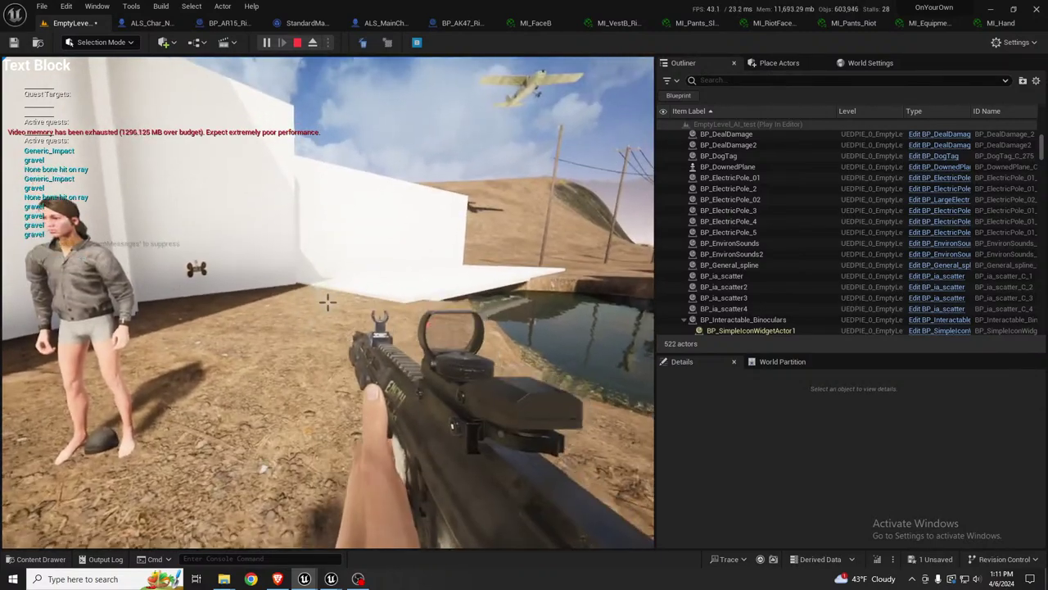
pyautogui.click(328, 301)
pyautogui.click(327, 301)
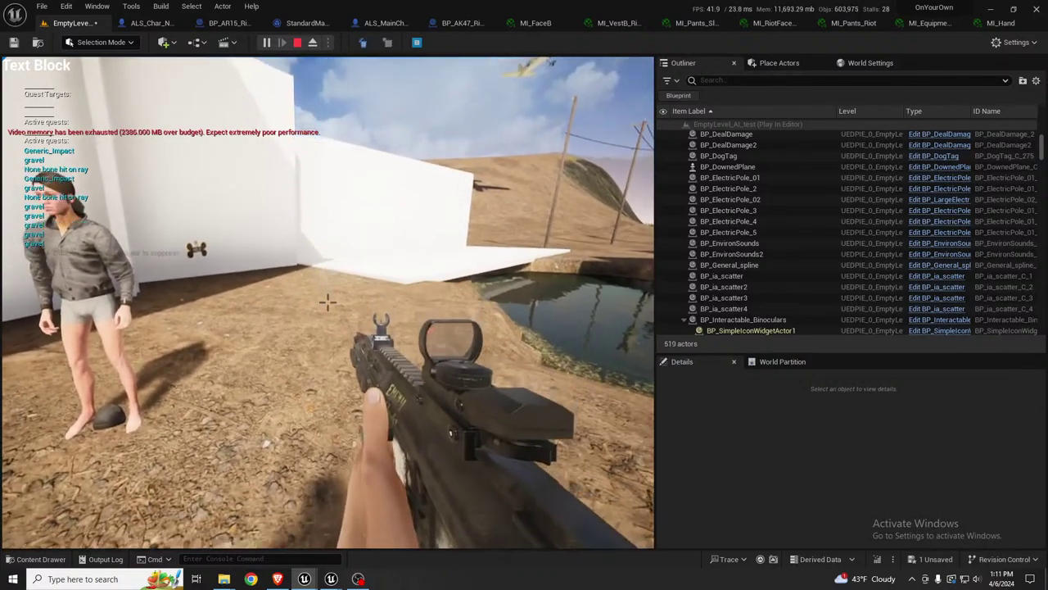
pyautogui.click(328, 302)
pyautogui.click(327, 301)
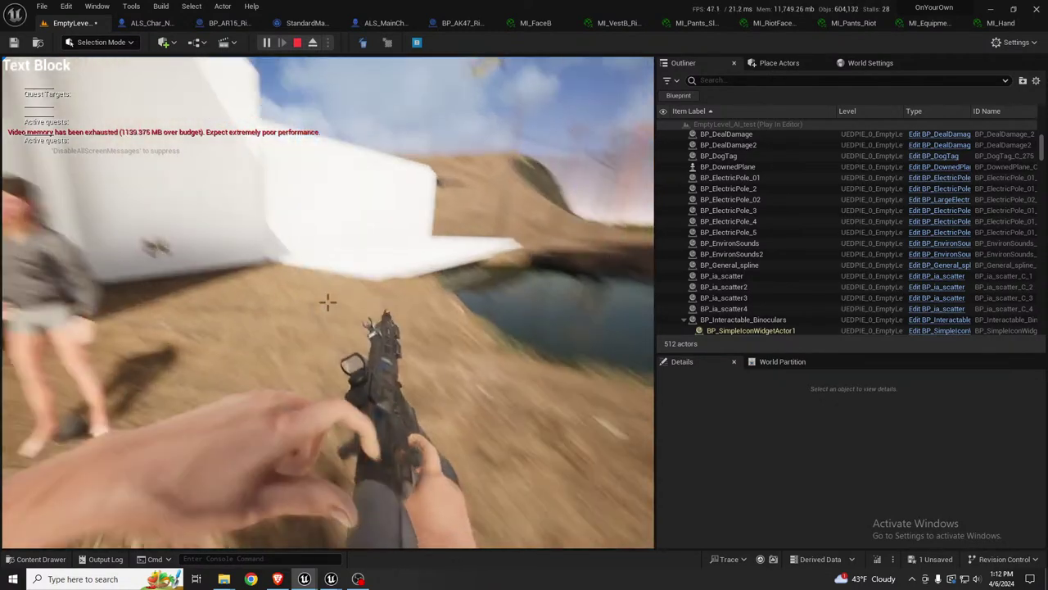
# Step: Ready the rifle, fire into the pond to test water impacts, walk back to the arcade cabinet and end the play session
pyautogui.press('1')
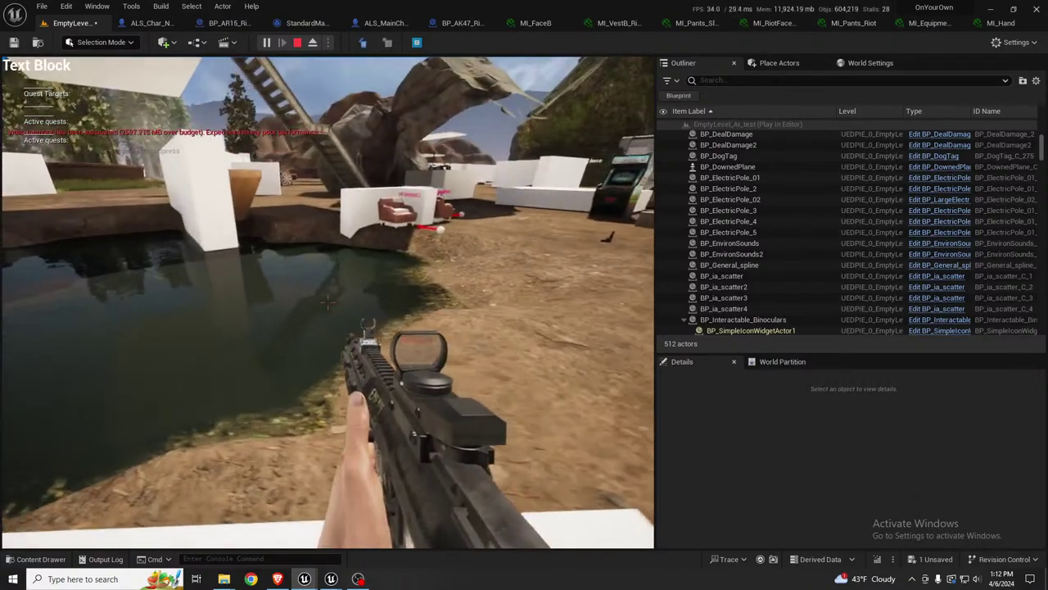
pyautogui.moveTo(327, 303); pyautogui.dragTo(327, 303)
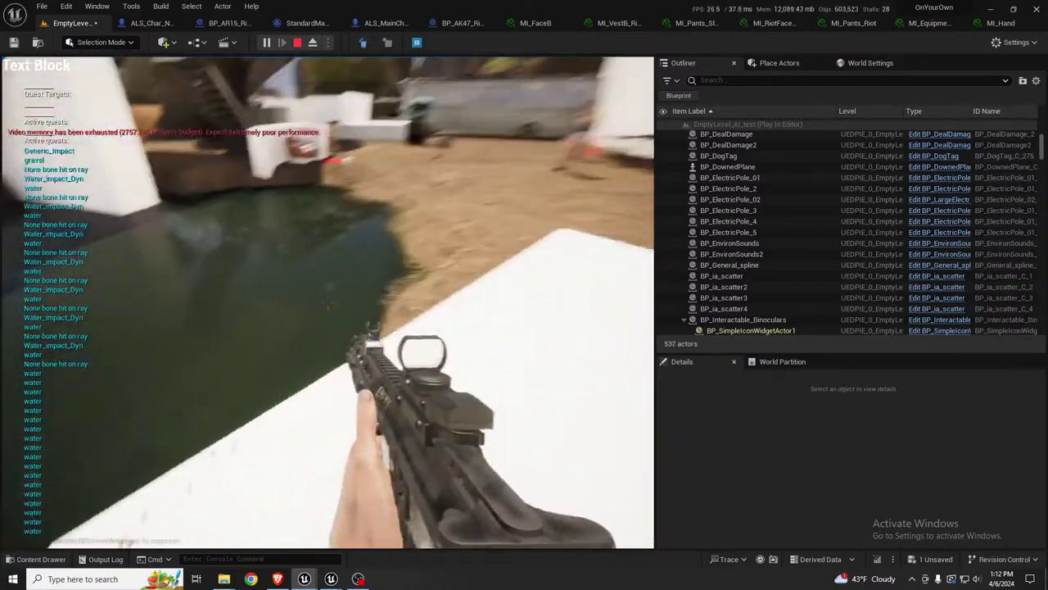
pyautogui.press('w')
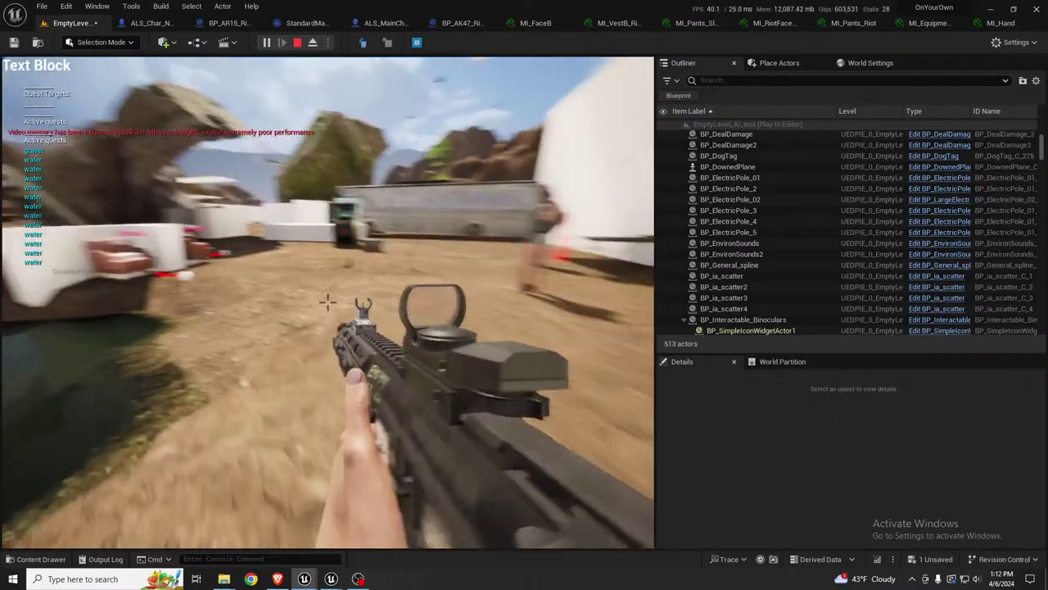
pyautogui.press('w')
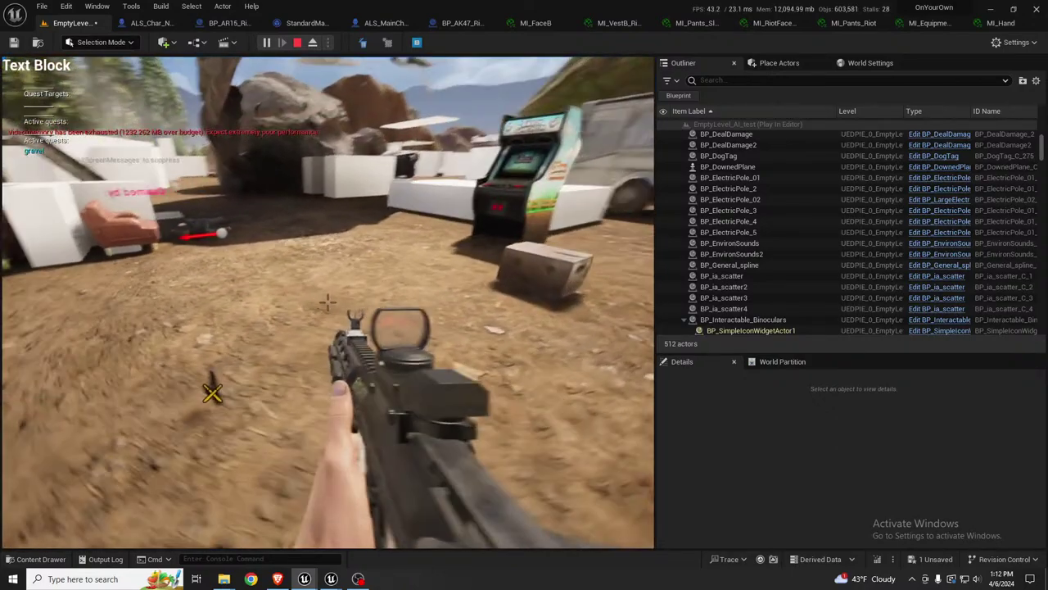
pyautogui.press('Escape')
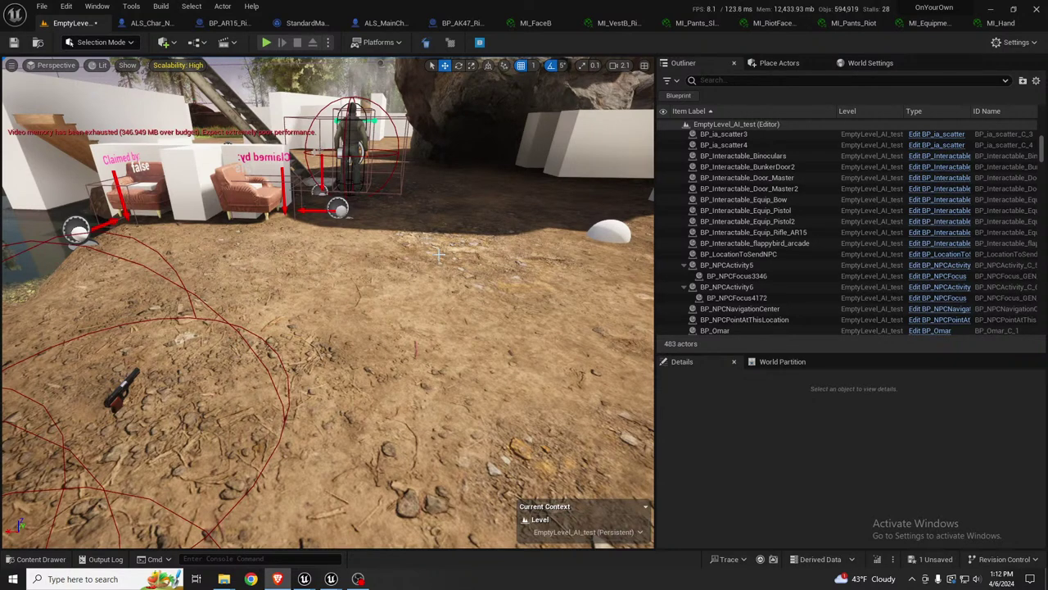
# Step: Open the Project Settings, enlarge the window, review the Engine Input bindings with the Action and Axis Mappings, and close the settings
pyautogui.click(66, 5)
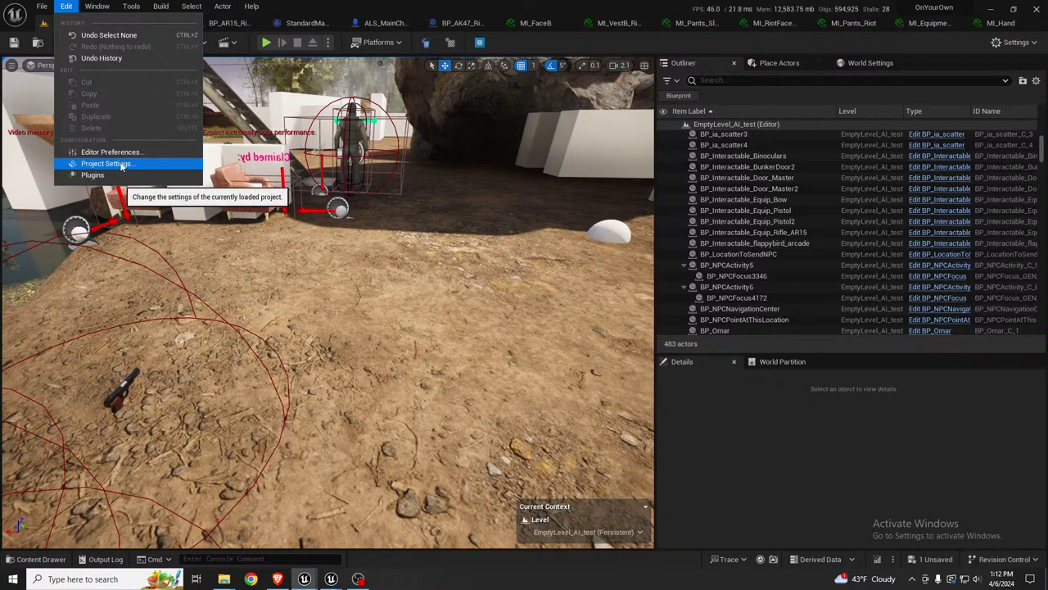
pyautogui.click(121, 165)
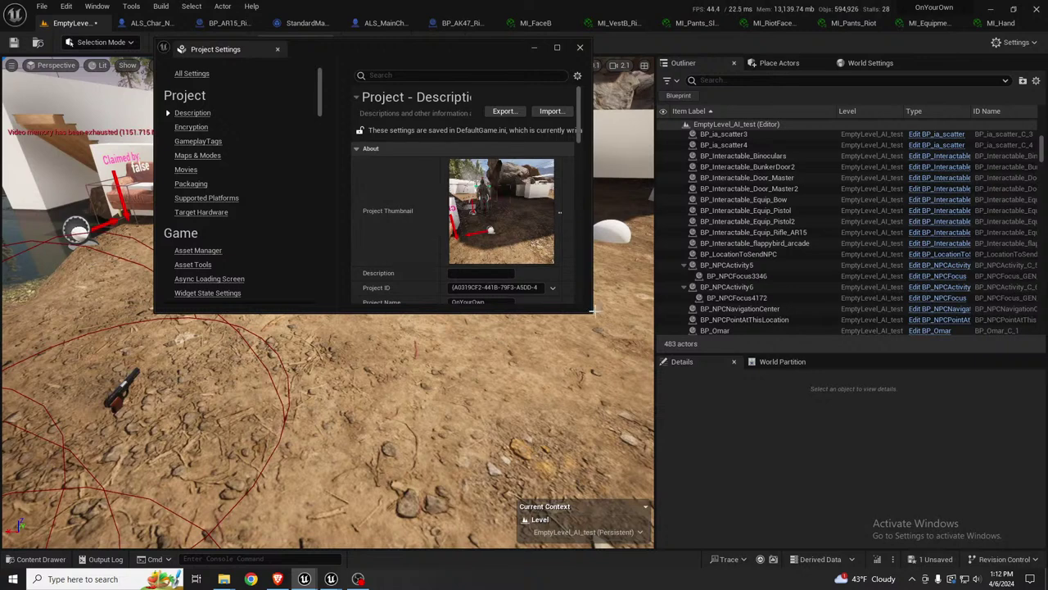
pyautogui.moveTo(592, 312); pyautogui.dragTo(956, 514)
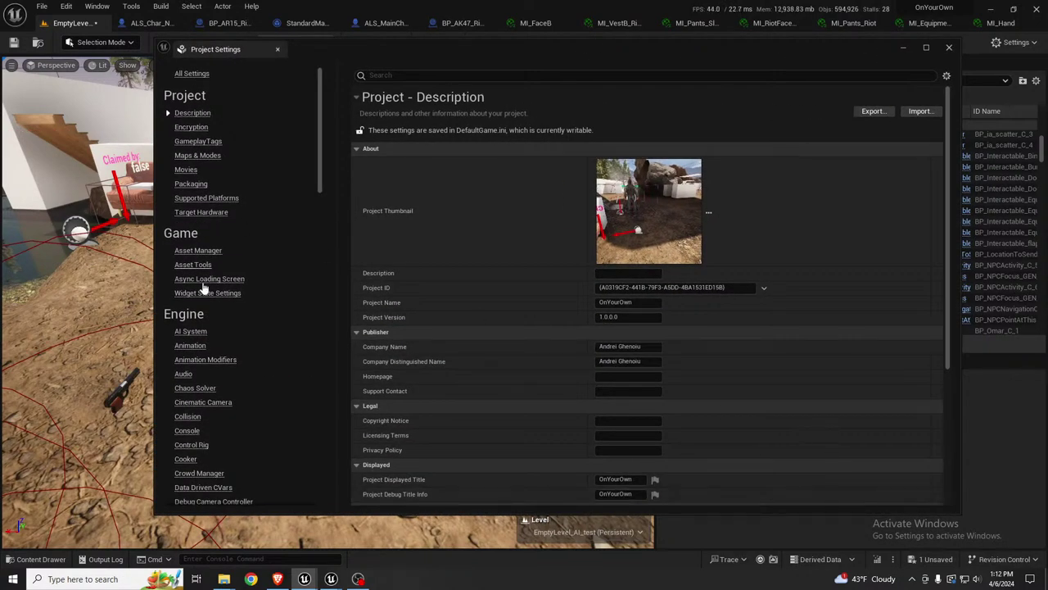
pyautogui.scroll(-3, 204, 293)
pyautogui.scroll(-2, 204, 293)
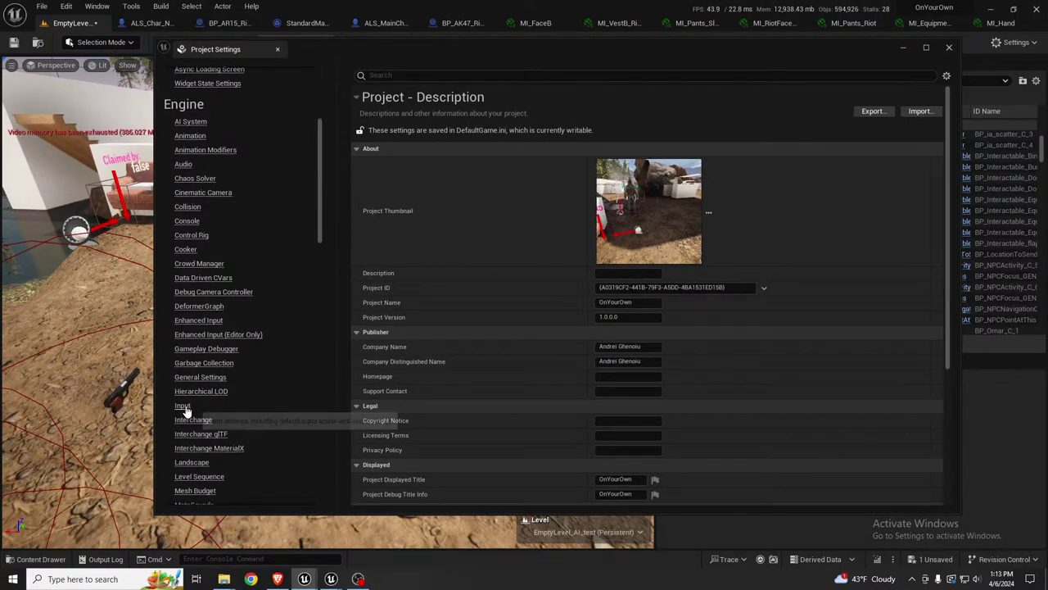
pyautogui.click(182, 406)
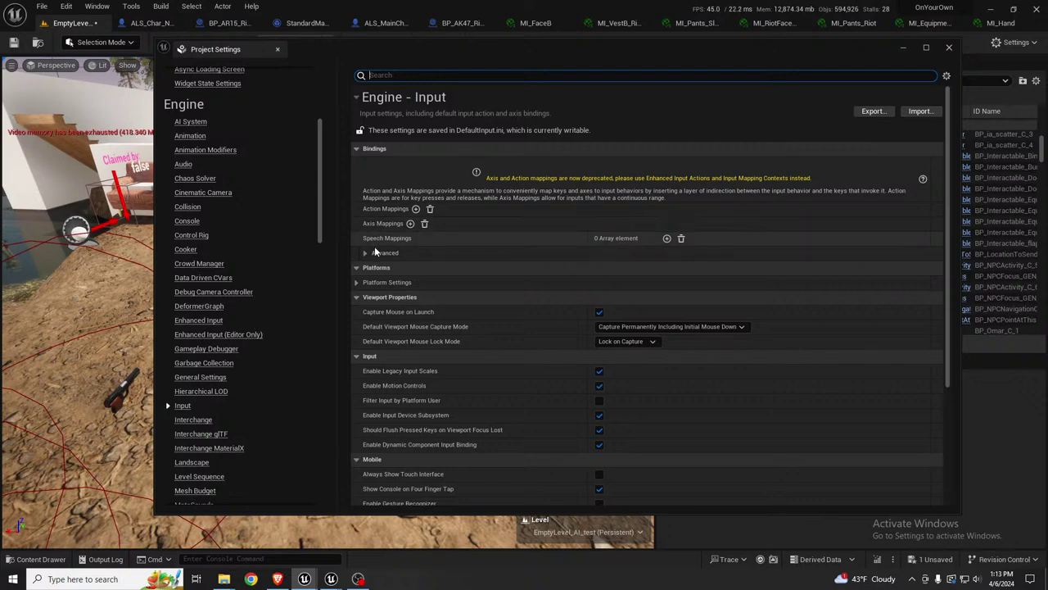
pyautogui.click(950, 52)
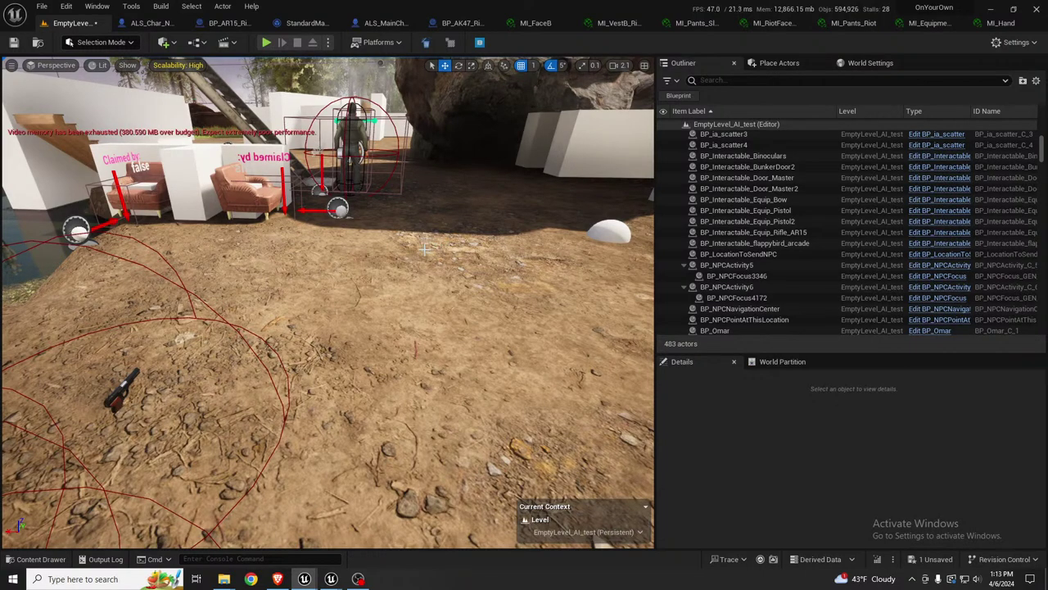
# Step: Switch the viewport to game view and examine the bald NPC in the brown vest up close
pyautogui.moveTo(353, 291); pyautogui.dragTo(635, 192, button='right')
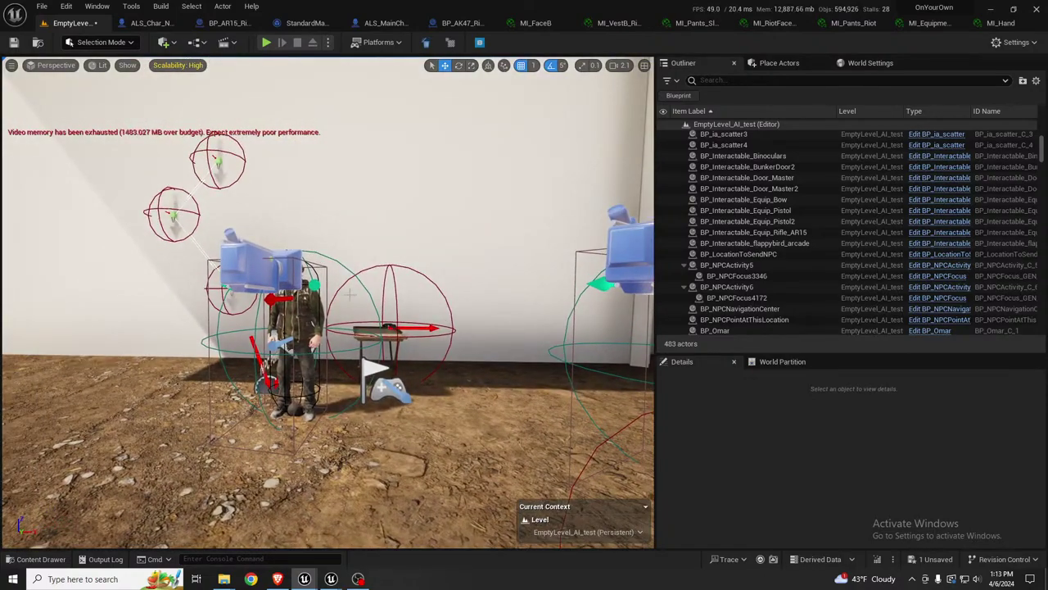
pyautogui.press('g')
pyautogui.press('w')
pyautogui.moveTo(353, 290)
pyautogui.mouseDown(button='right')
pyautogui.moveTo(442, 288)
pyautogui.moveTo(442, 320)
pyautogui.moveTo(452, 304)
pyautogui.moveTo(362, 279)
pyautogui.mouseUp(button='right')
pyautogui.press('w')
pyautogui.press('s')
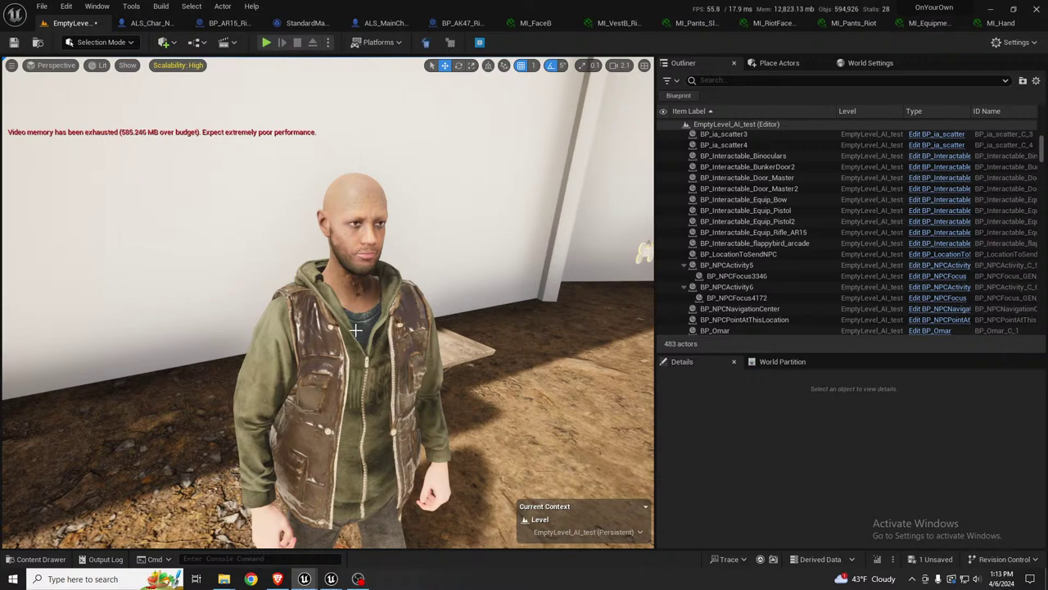
pyautogui.moveTo(360, 278); pyautogui.dragTo(319, 279, button='right')
pyautogui.moveTo(348, 325); pyautogui.dragTo(348, 325, button='right')
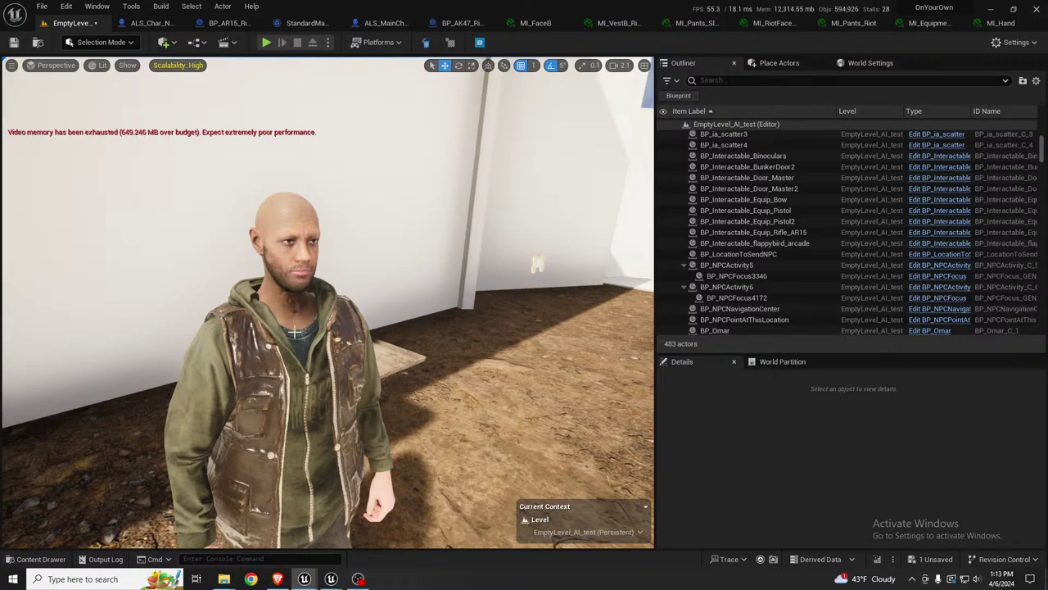
# Step: Select the bald NPC in the brown vest and focus the view on him
pyautogui.moveTo(294, 326); pyautogui.dragTo(294, 385, button='middle')
pyautogui.click(186, 322)
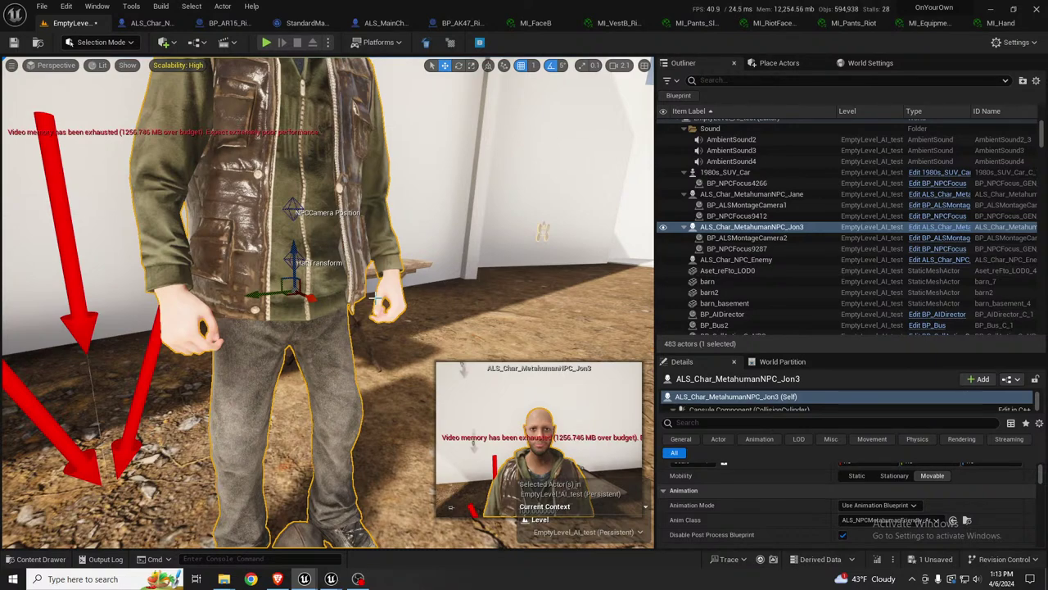
pyautogui.press('f')
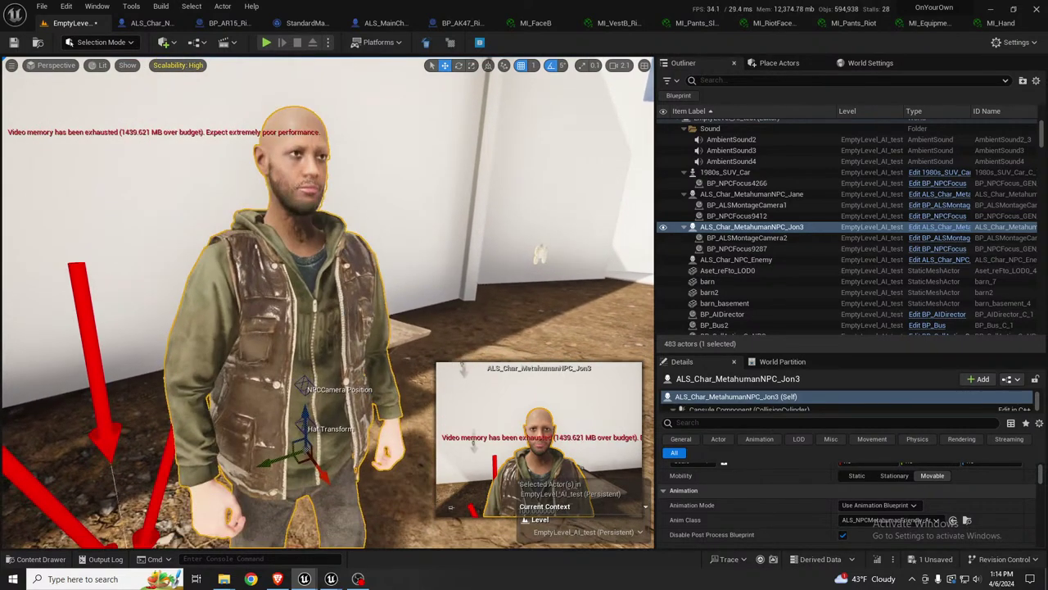
# Step: Examine the bald NPC's face, green hoodie, brown leather vest and trousers up close from several heights
pyautogui.press('w')
pyautogui.scroll(-6, 328, 303)
pyautogui.moveTo(327, 303); pyautogui.dragTo(328, 278, button='right')
pyautogui.press('s')
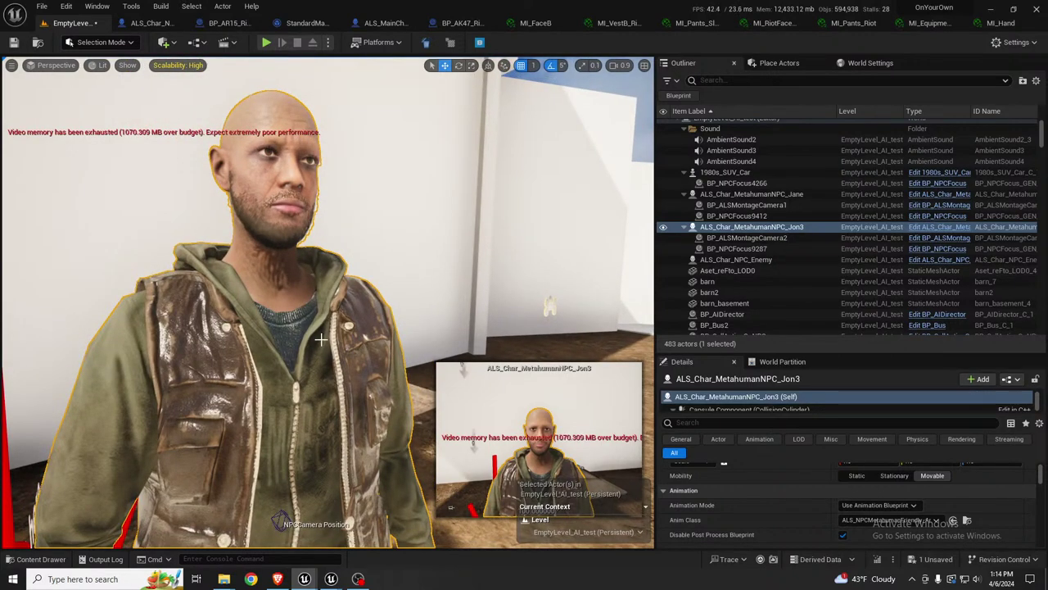
pyautogui.moveTo(321, 339); pyautogui.dragTo(356, 367, button='right')
pyautogui.scroll(-5, 356, 367)
pyautogui.scroll(4, 355, 367)
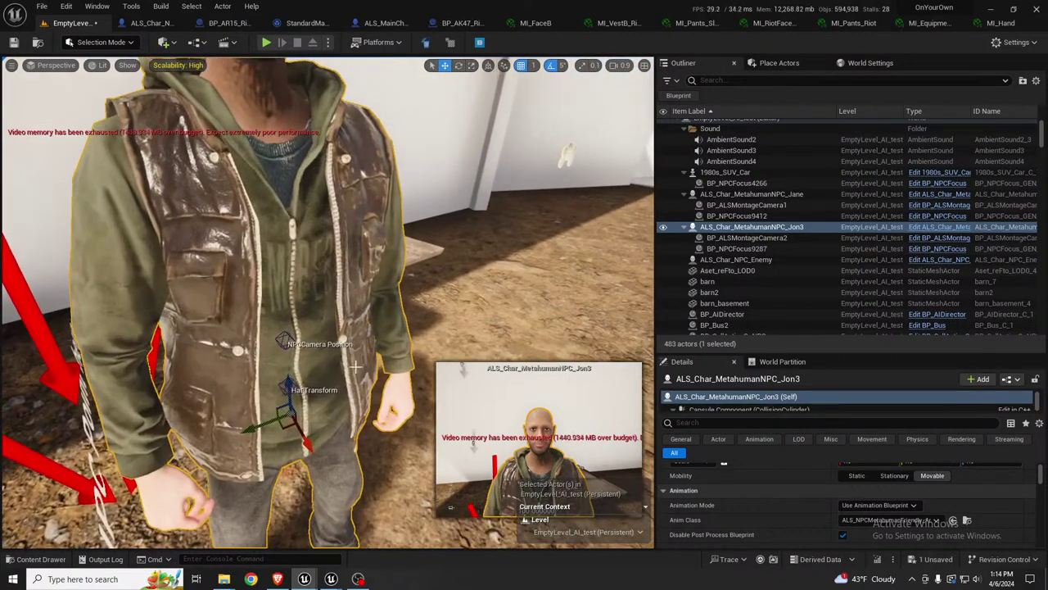
pyautogui.moveTo(316, 307); pyautogui.dragTo(315, 305, button='right')
pyautogui.press('e')
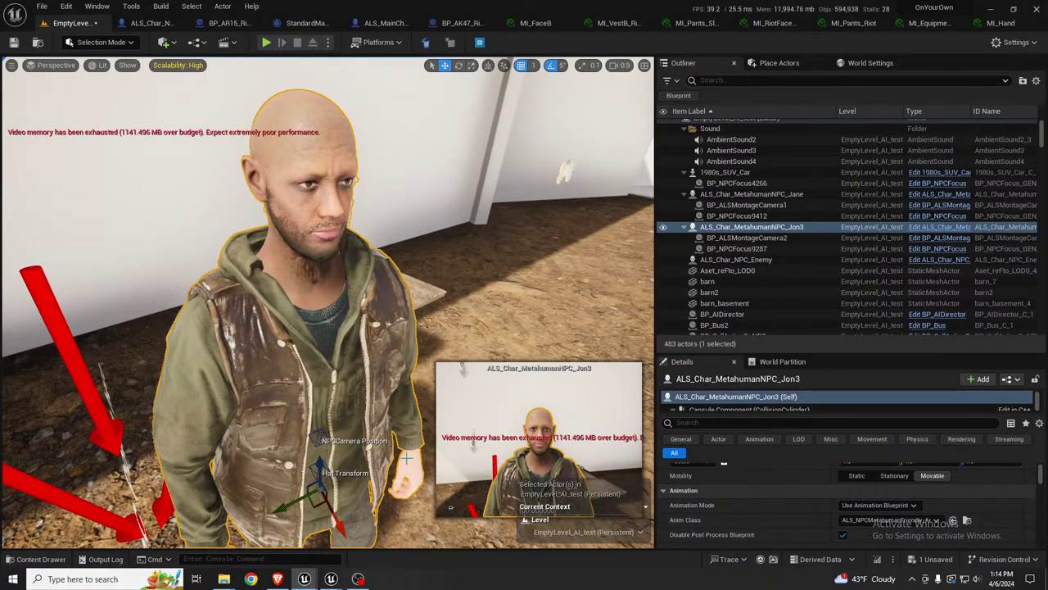
pyautogui.scroll(2, 348, 359)
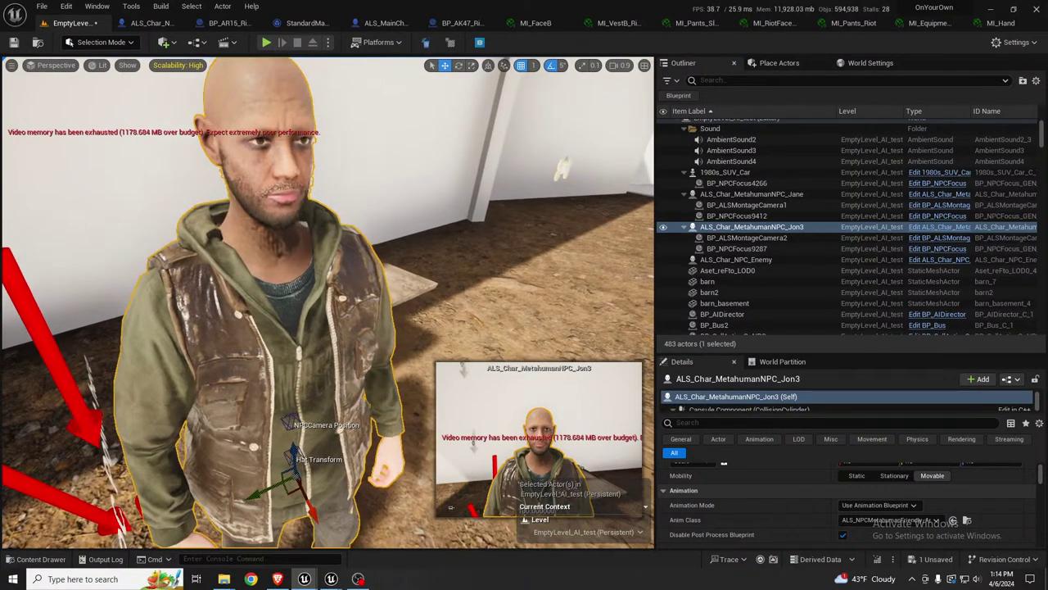
pyautogui.scroll(2, 389, 413)
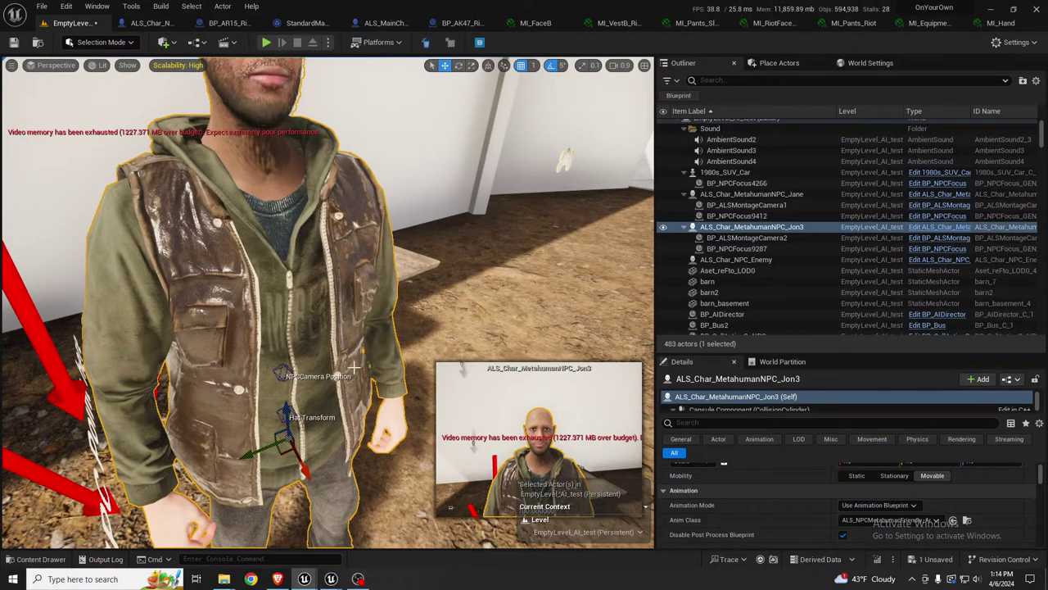
pyautogui.moveTo(351, 352)
pyautogui.mouseDown(button='right')
pyautogui.moveTo(348, 283)
pyautogui.moveTo(346, 336)
pyautogui.mouseUp(button='right')
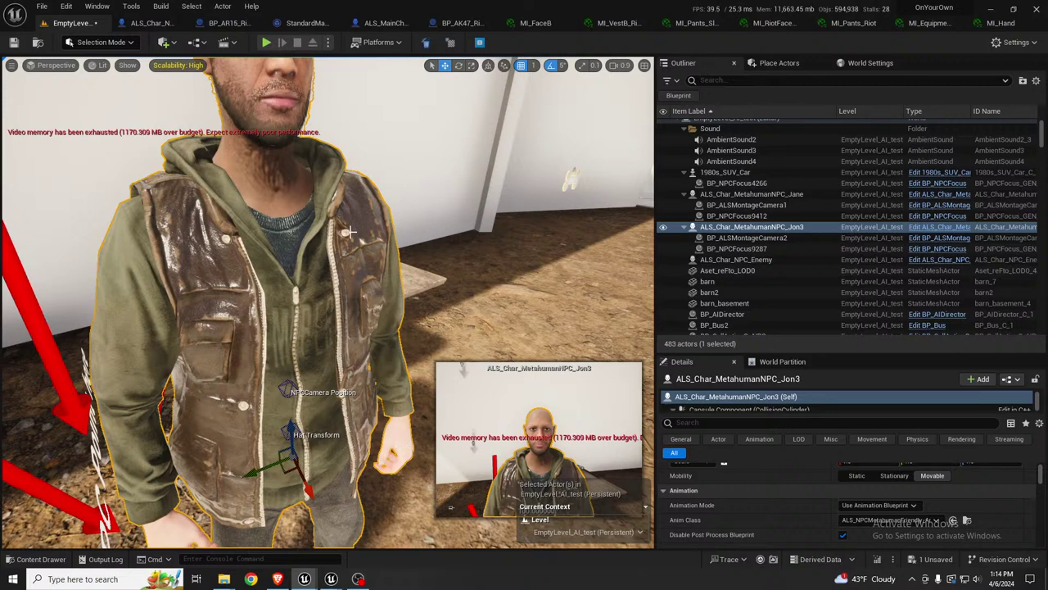
pyautogui.moveTo(345, 256); pyautogui.dragTo(344, 222, button='right')
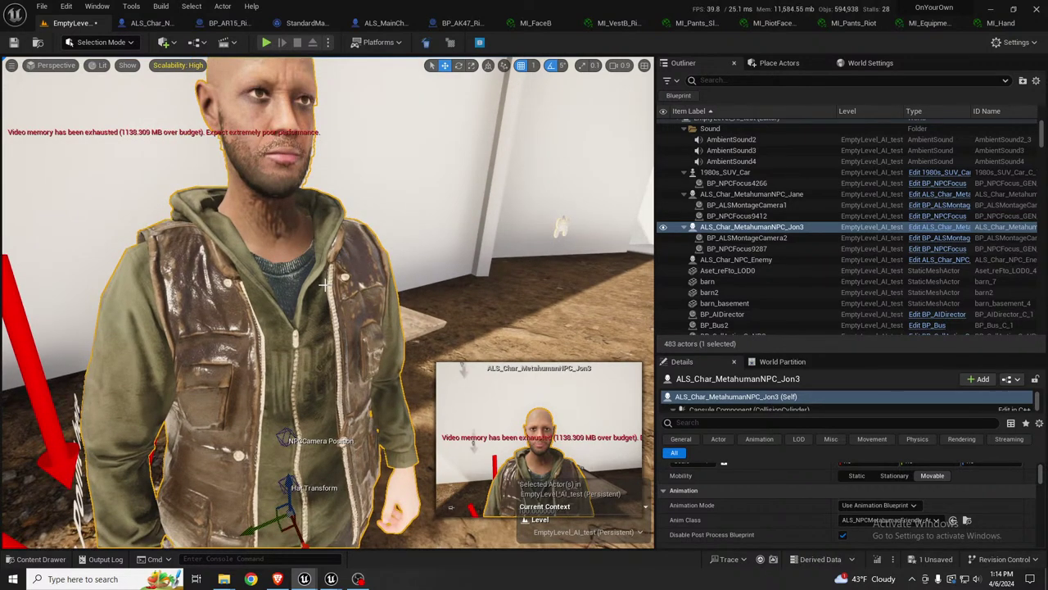
pyautogui.moveTo(312, 361); pyautogui.dragTo(319, 409, button='right')
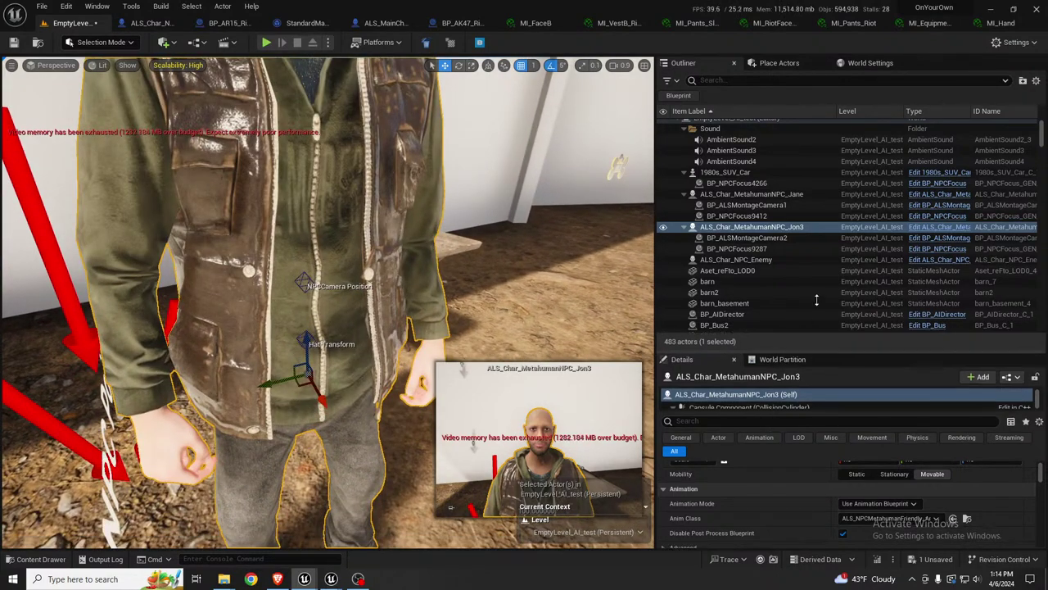
# Step: Enlarge the selected NPC's details area and bring up the mesh slots in the Look category
pyautogui.moveTo(814, 351); pyautogui.dragTo(815, 175)
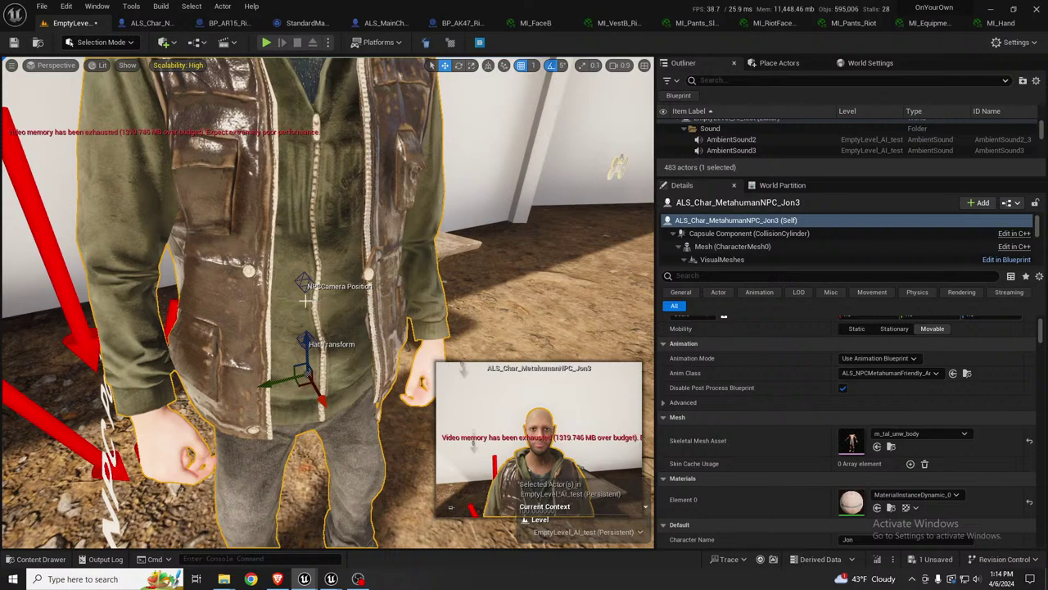
pyautogui.moveTo(332, 353); pyautogui.dragTo(313, 323, button='right')
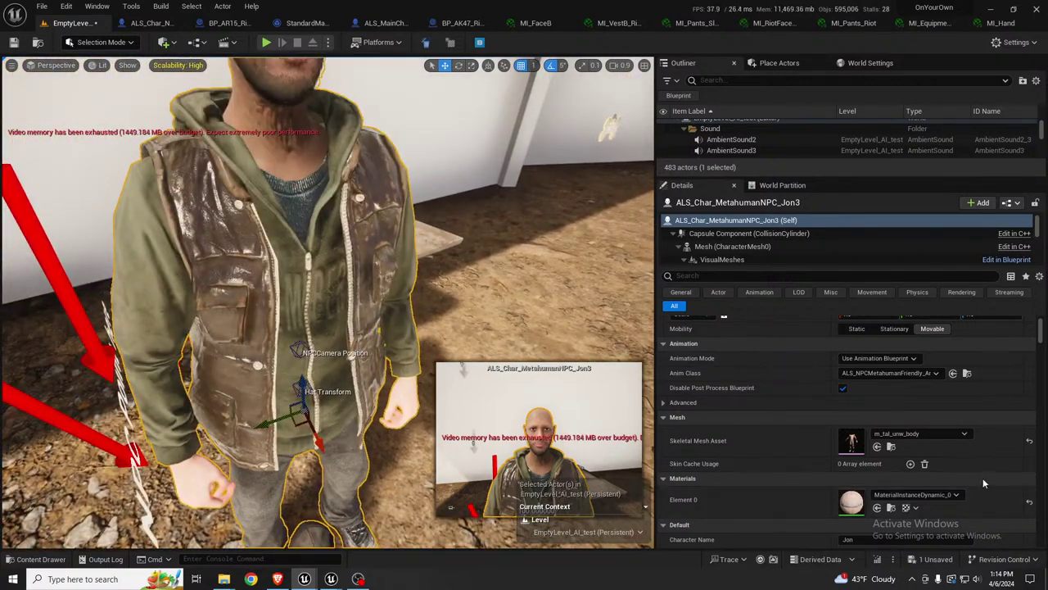
pyautogui.scroll(-5, 985, 477)
pyautogui.scroll(-8, 984, 477)
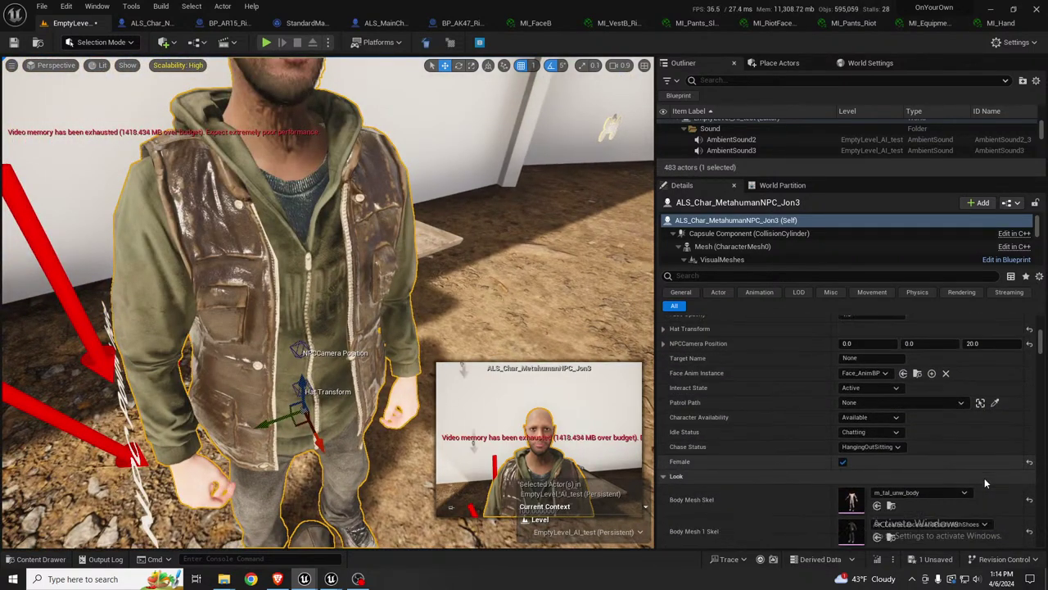
pyautogui.scroll(-1, 984, 483)
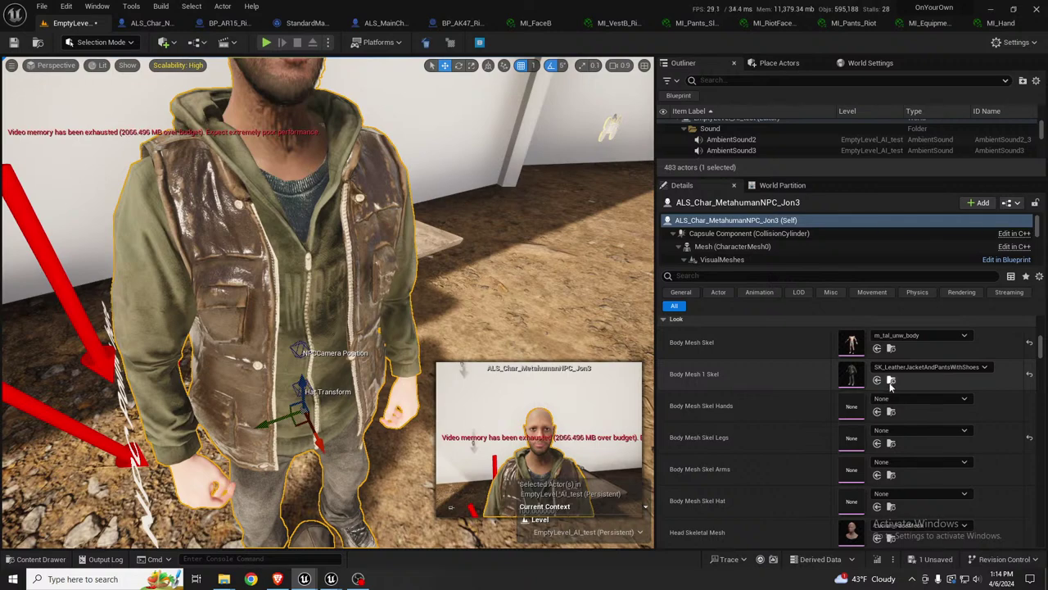
pyautogui.moveTo(0, 164); pyautogui.dragTo(0, 143)
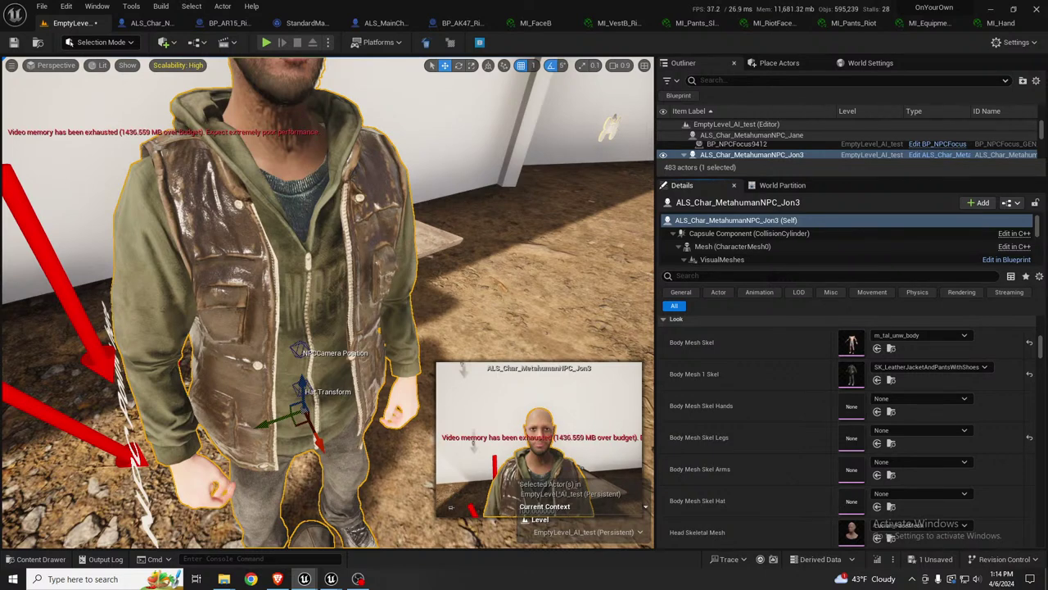
# Step: Dress the bald NPC with DenimJacket as Body Mesh 1 Skel and DenimPantsAndShoes as Body Mesh Skel Hands, and inspect the outfit
pyautogui.click(877, 381)
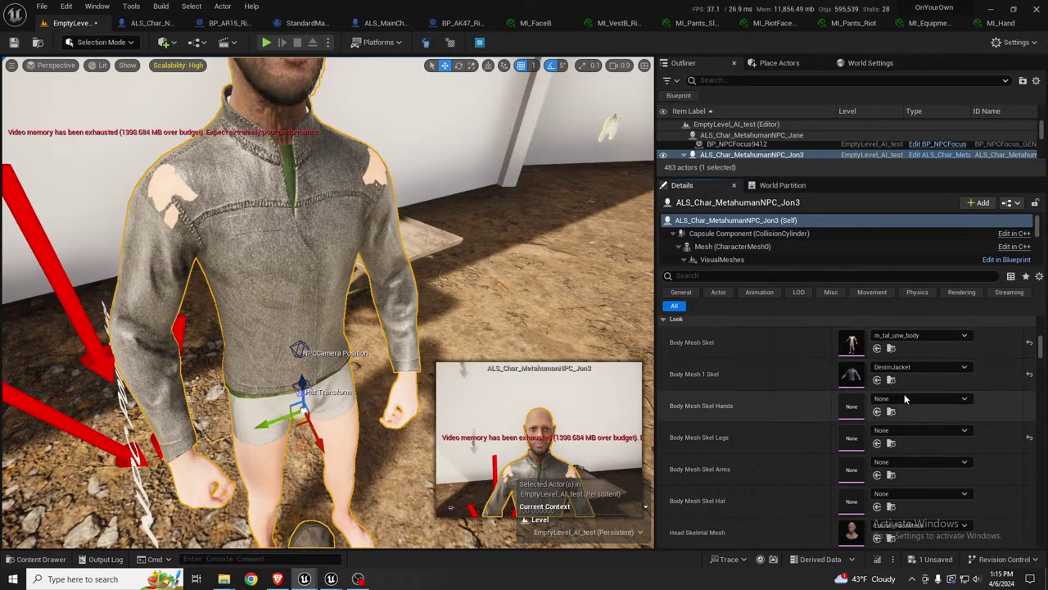
pyautogui.click(877, 381)
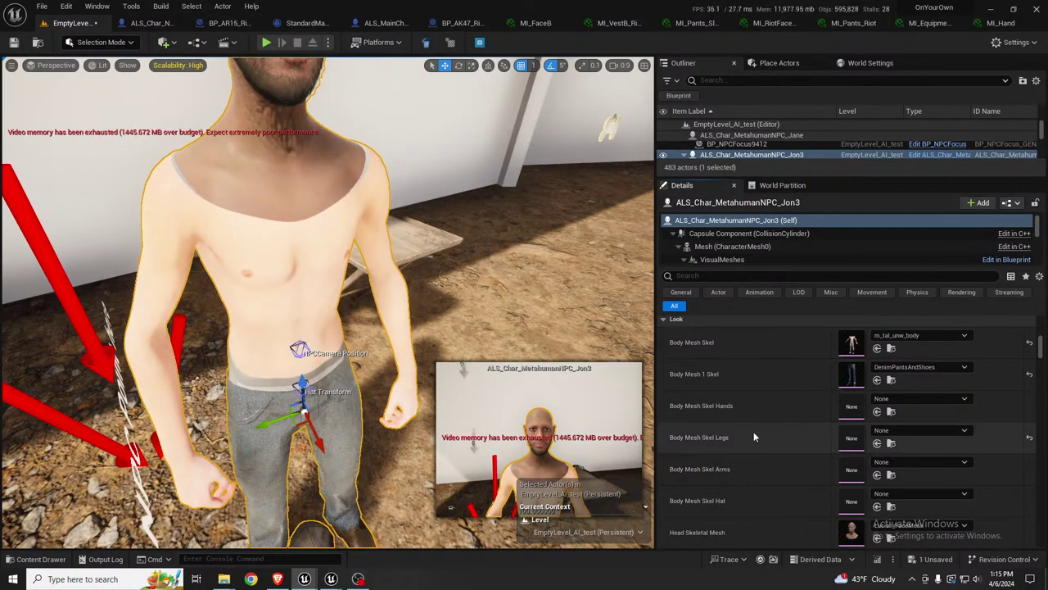
pyautogui.click(877, 380)
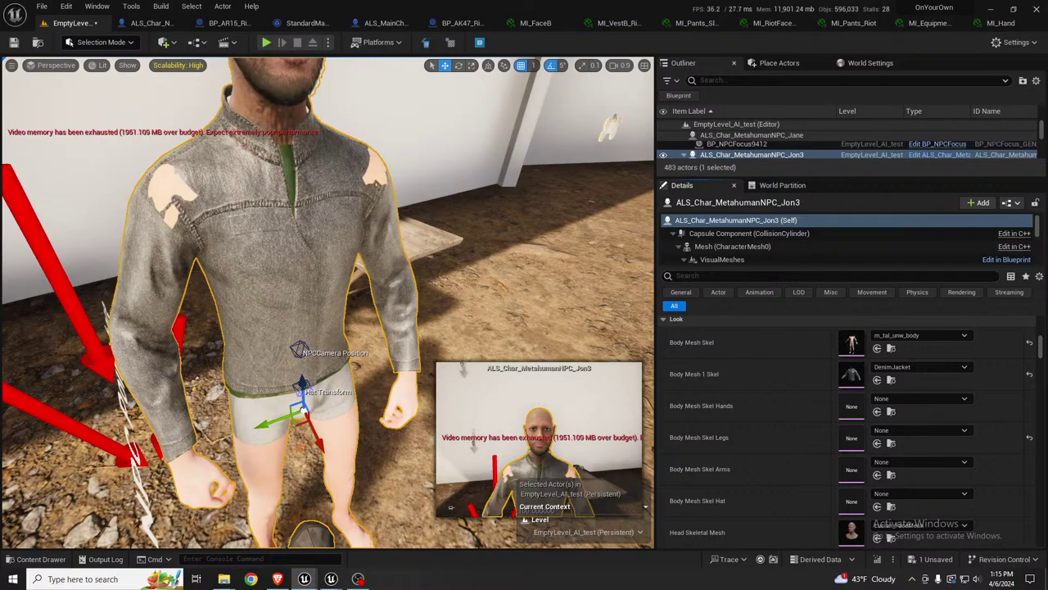
pyautogui.click(878, 412)
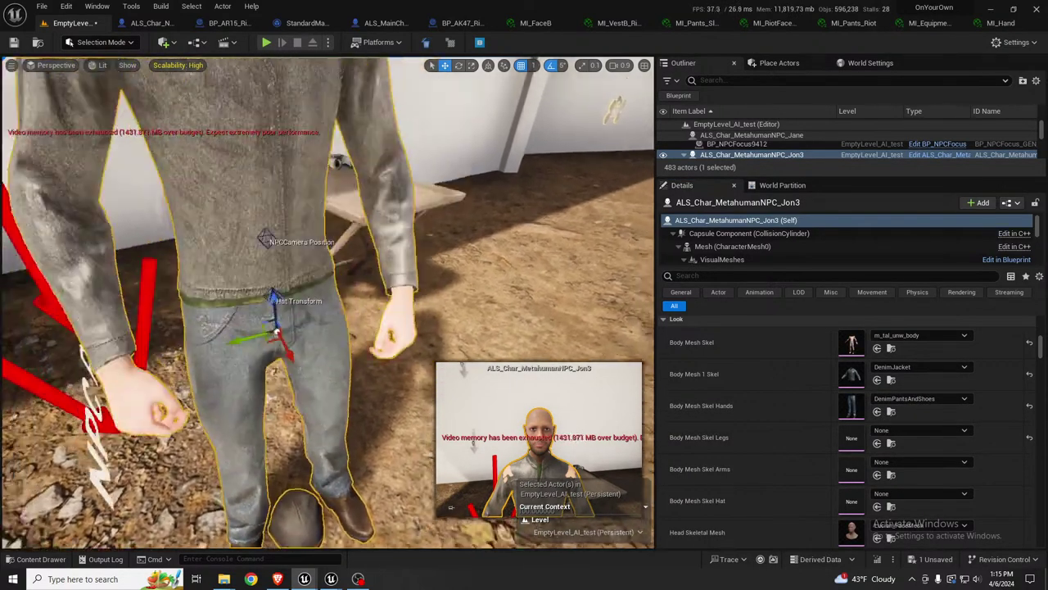
pyautogui.moveTo(359, 331); pyautogui.dragTo(360, 295, button='middle')
pyautogui.scroll(-3, 360, 331)
pyautogui.scroll(3, 359, 331)
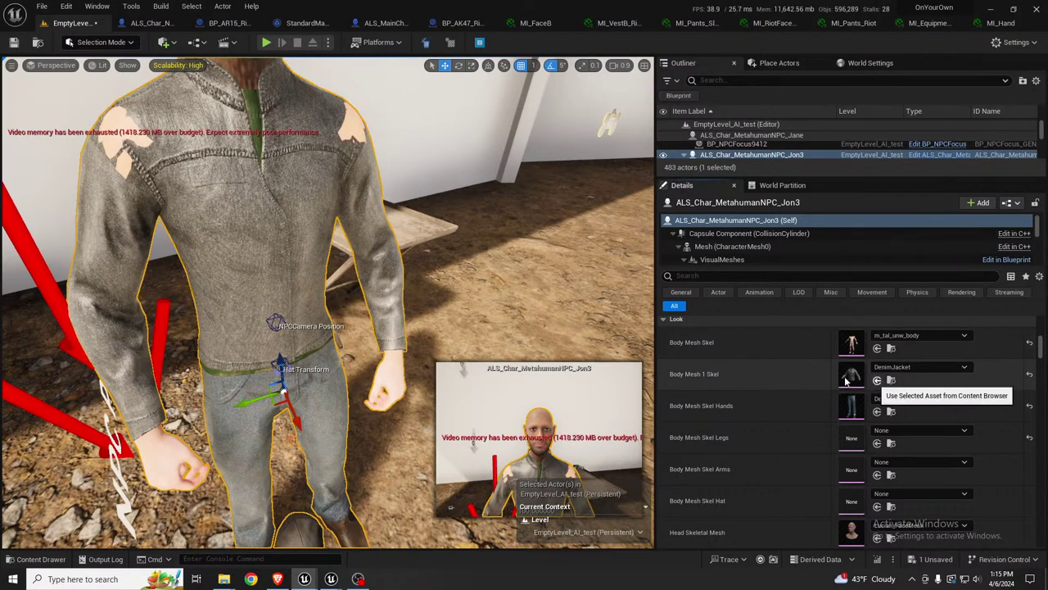
# Step: Try SK_MetahumanJacketV2, SK_MetahumanJacketV3 and SK_MetahumanJacketV4 in turn as the NPC's Body Mesh 1 Skel
pyautogui.click(877, 379)
pyautogui.moveTo(335, 288); pyautogui.dragTo(332, 269, button='middle')
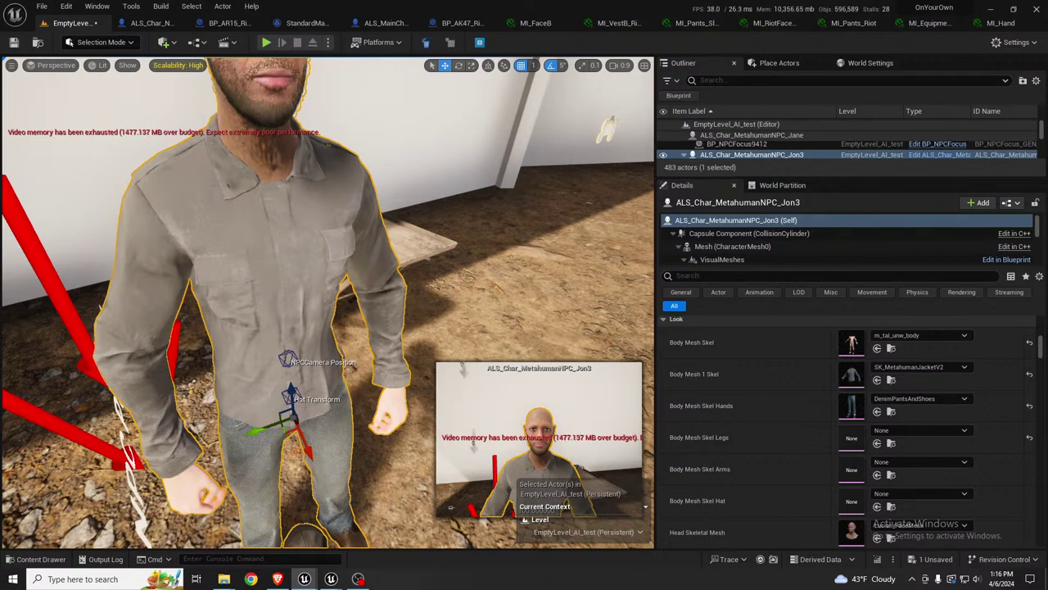
pyautogui.click(877, 380)
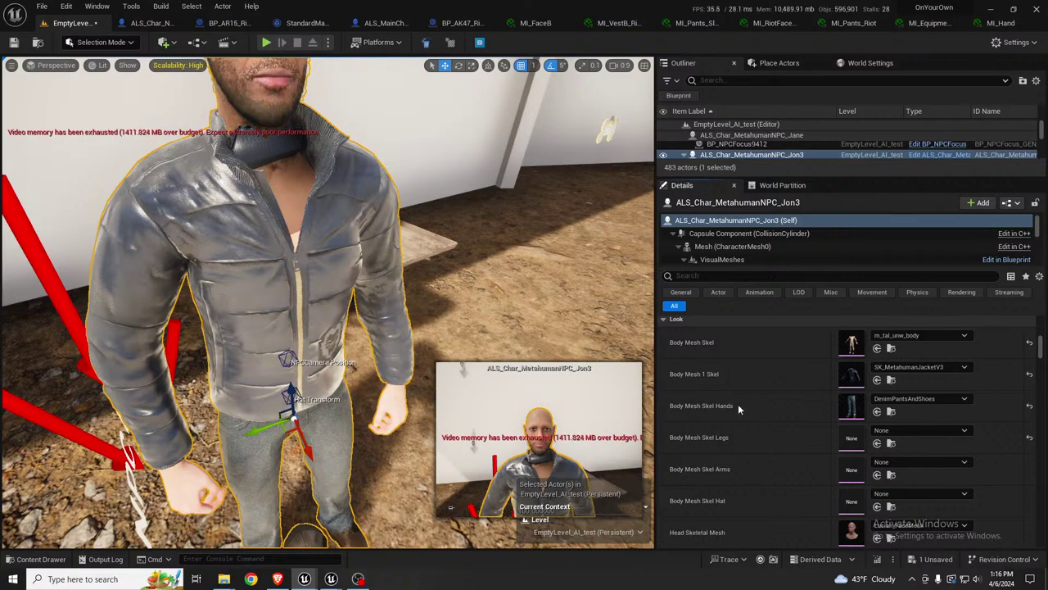
pyautogui.click(877, 380)
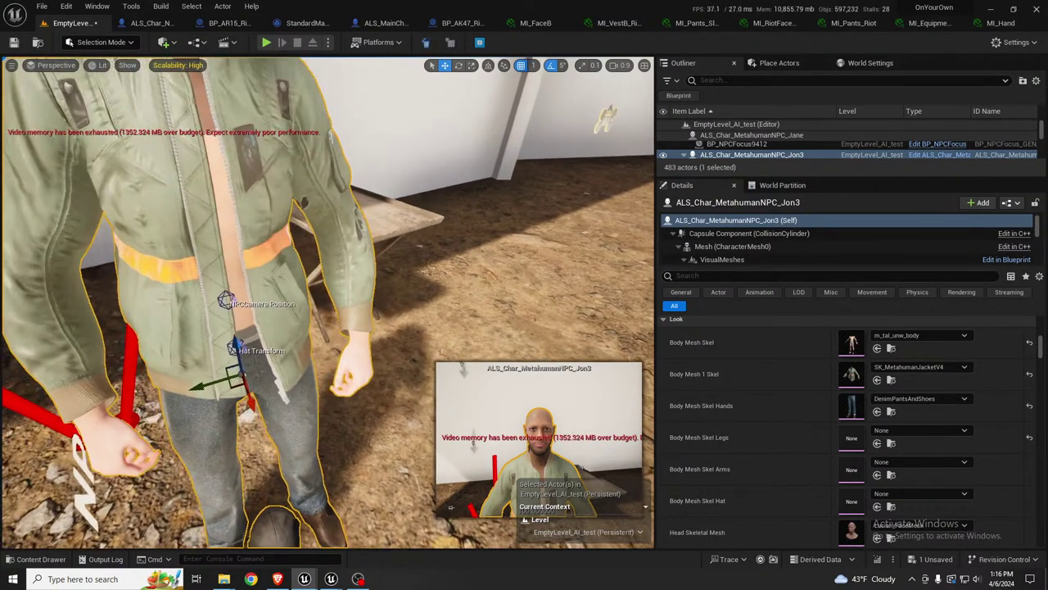
pyautogui.moveTo(328, 303)
pyautogui.mouseDown(button='middle')
pyautogui.moveTo(311, 287)
pyautogui.moveTo(340, 316)
pyautogui.mouseUp(button='middle')
pyautogui.moveTo(327, 303); pyautogui.dragTo(328, 291, button='right')
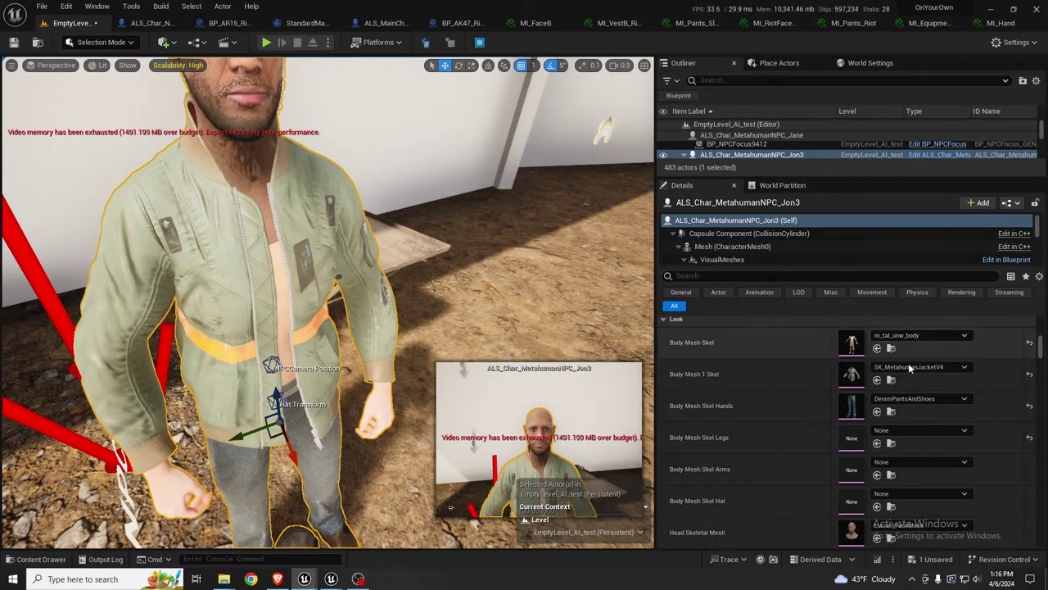
# Step: Set the NPC's Body Mesh 1 Skel to SK_LeatherJacket and Body Mesh Skel Hands to SK_MetahumansPants1
pyautogui.click(877, 379)
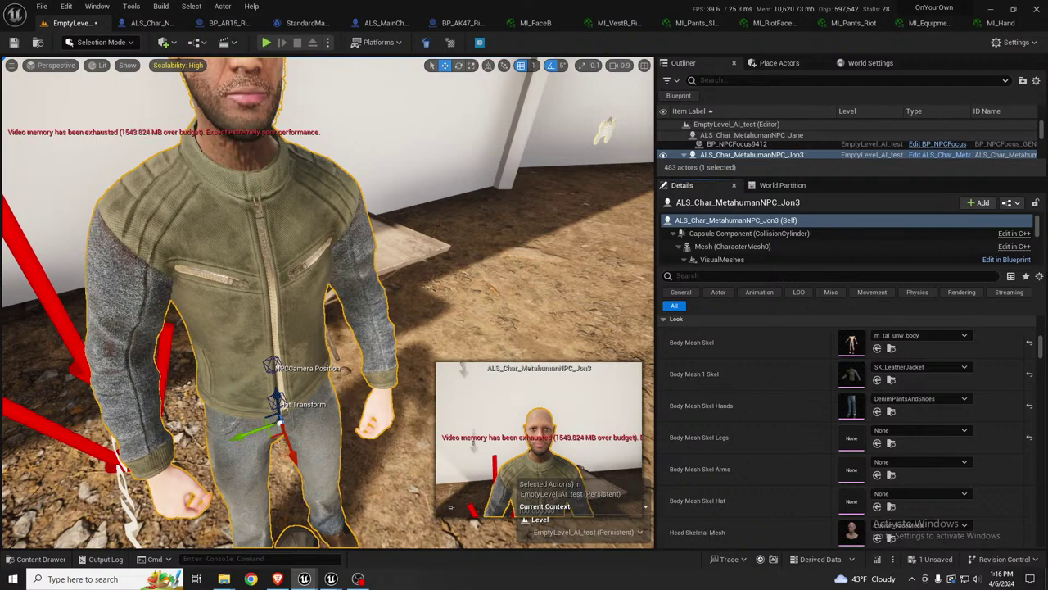
pyautogui.click(877, 412)
pyautogui.moveTo(311, 353); pyautogui.dragTo(291, 319, button='right')
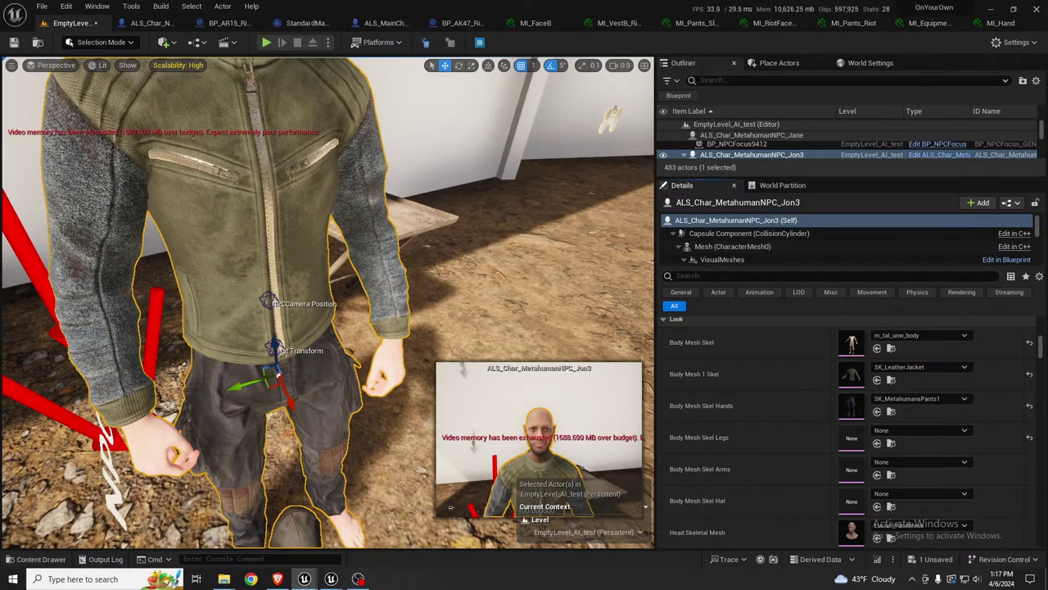
# Step: Set the NPC's Body Mesh Skel Hands to SK_MetahumanPants2 and inspect the full figure
pyautogui.click(876, 411)
pyautogui.moveTo(384, 349); pyautogui.dragTo(354, 335, button='middle')
pyautogui.scroll(-4, 354, 338)
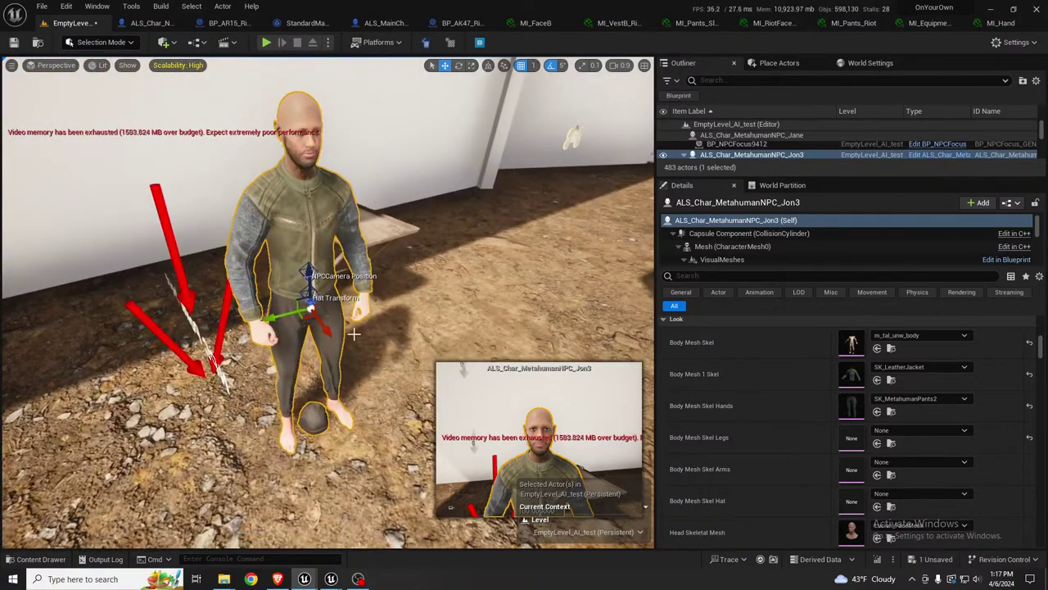
pyautogui.scroll(4, 353, 334)
pyautogui.scroll(-6, 354, 334)
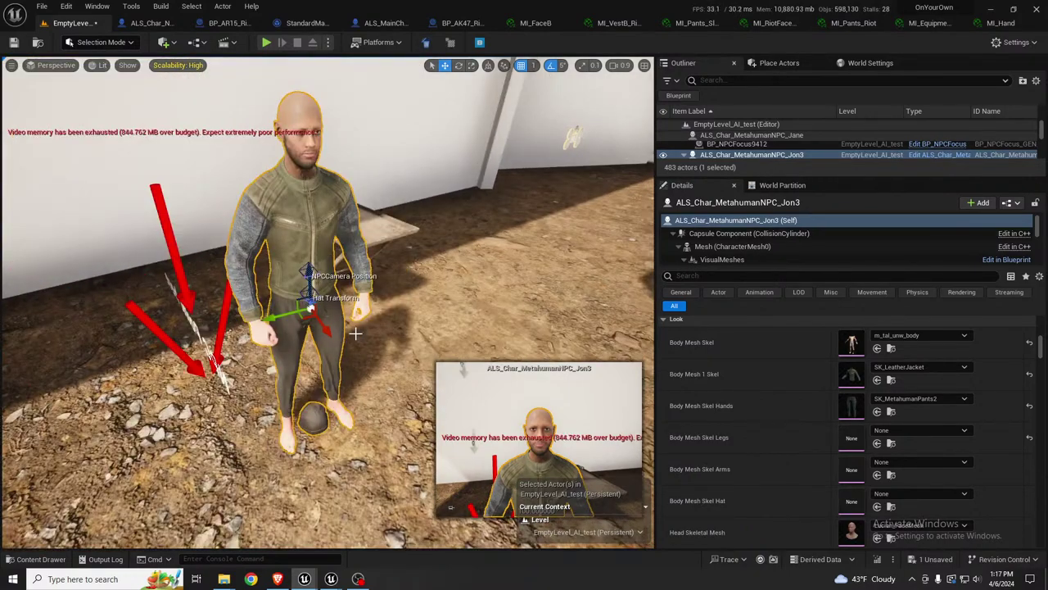
pyautogui.moveTo(366, 310); pyautogui.dragTo(367, 307, button='right')
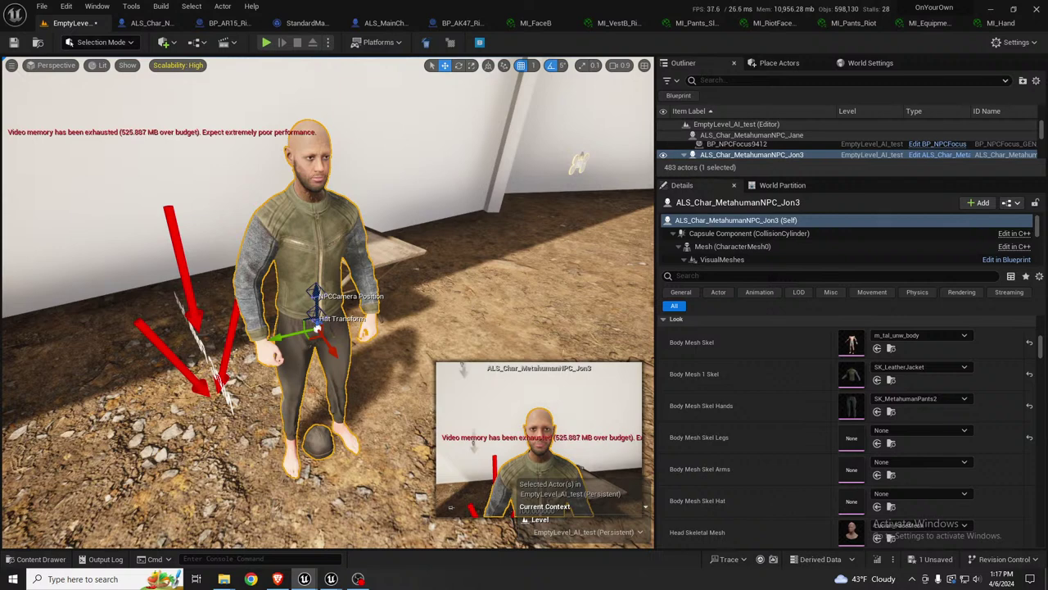
# Step: Try SK_MetahumansPants4, settle on SK_MetahumanSweatpants1 for Body Mesh Skel Hands, and set Body Mesh 1 Skel to SK_MetahumanTshirt1
pyautogui.click(877, 411)
pyautogui.moveTo(248, 366); pyautogui.dragTo(257, 422, button='middle')
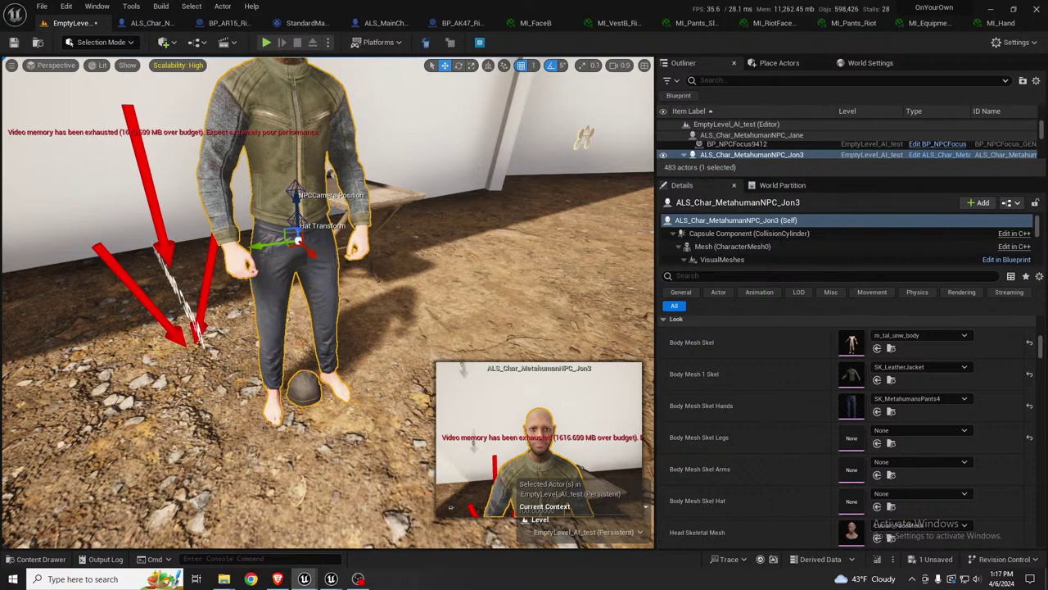
pyautogui.click(877, 411)
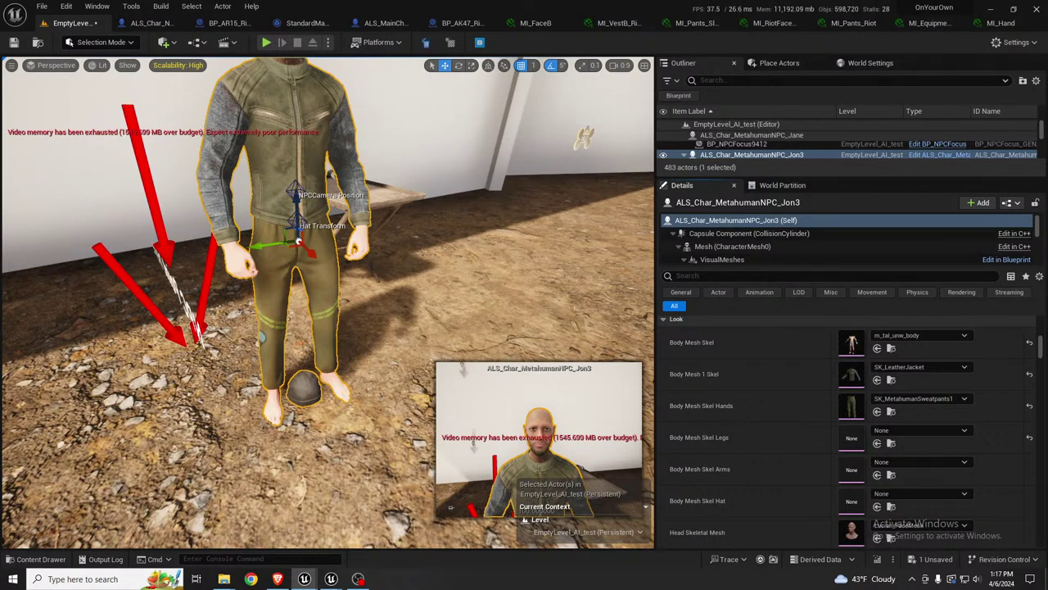
pyautogui.click(877, 380)
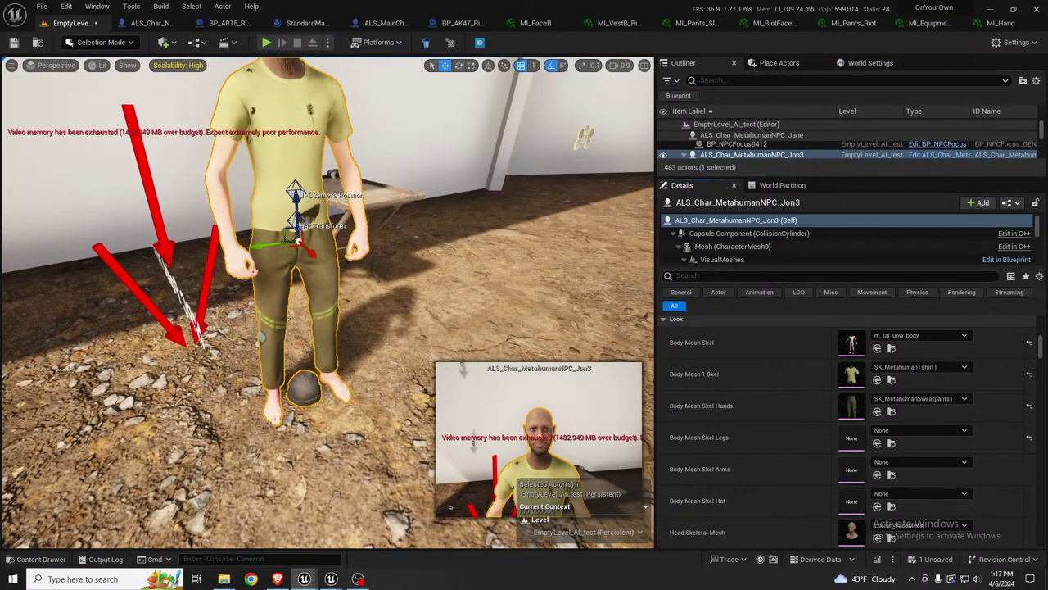
# Step: Select the female NPC in the grey jacket and set her Body Mesh 1 Skel to SK_WomanJacketV1
pyautogui.moveTo(276, 246); pyautogui.dragTo(464, 208, button='right')
pyautogui.press('w')
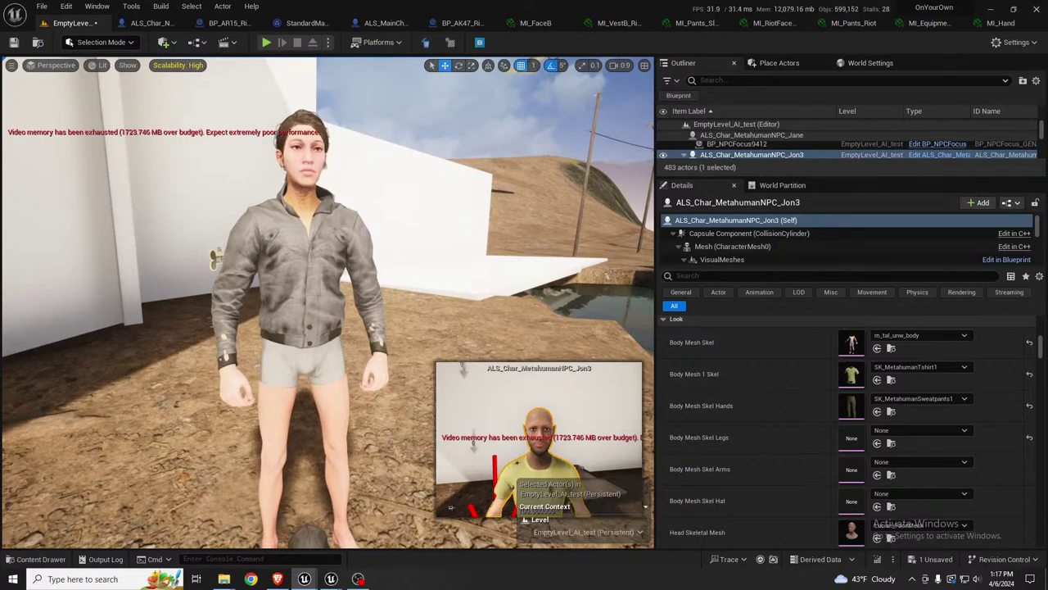
pyautogui.click(356, 263)
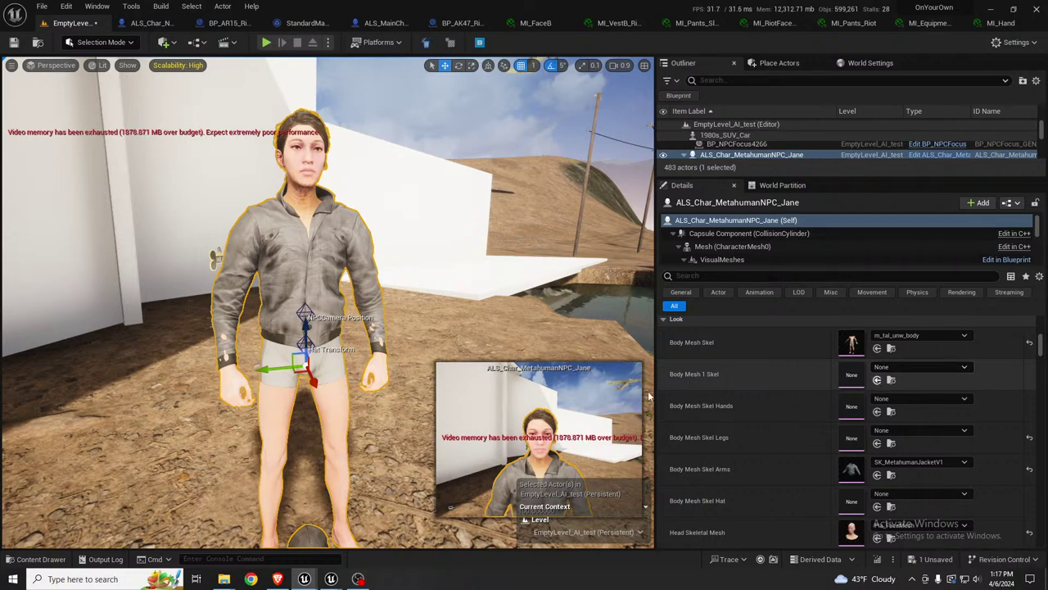
pyautogui.click(877, 379)
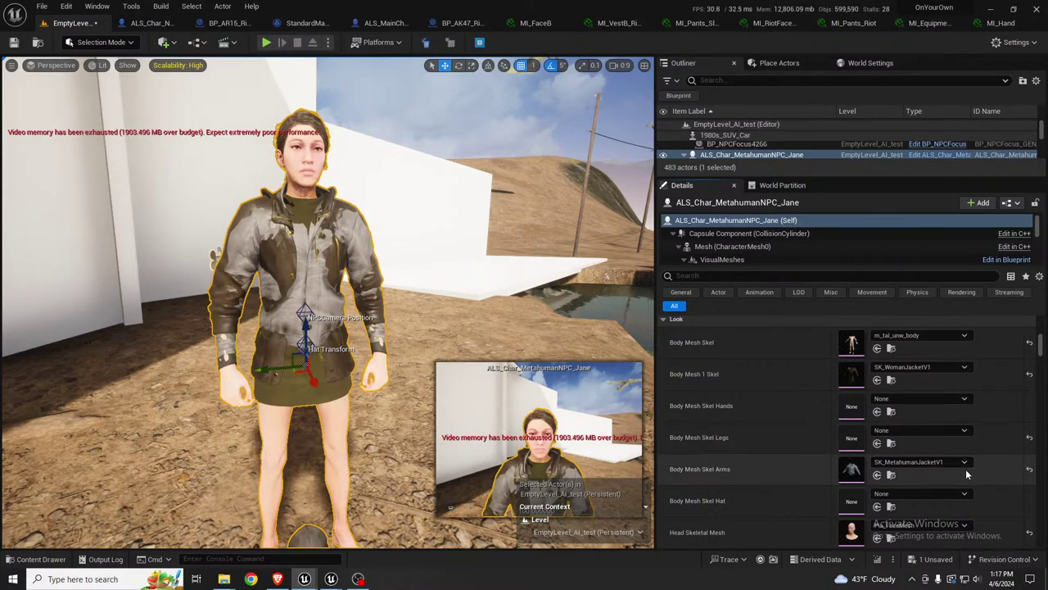
# Step: Clear the female NPC's Body Mesh Skel Arms and set her Body Mesh Skel Legs to SK_MetahumanPants2
pyautogui.click(1030, 469)
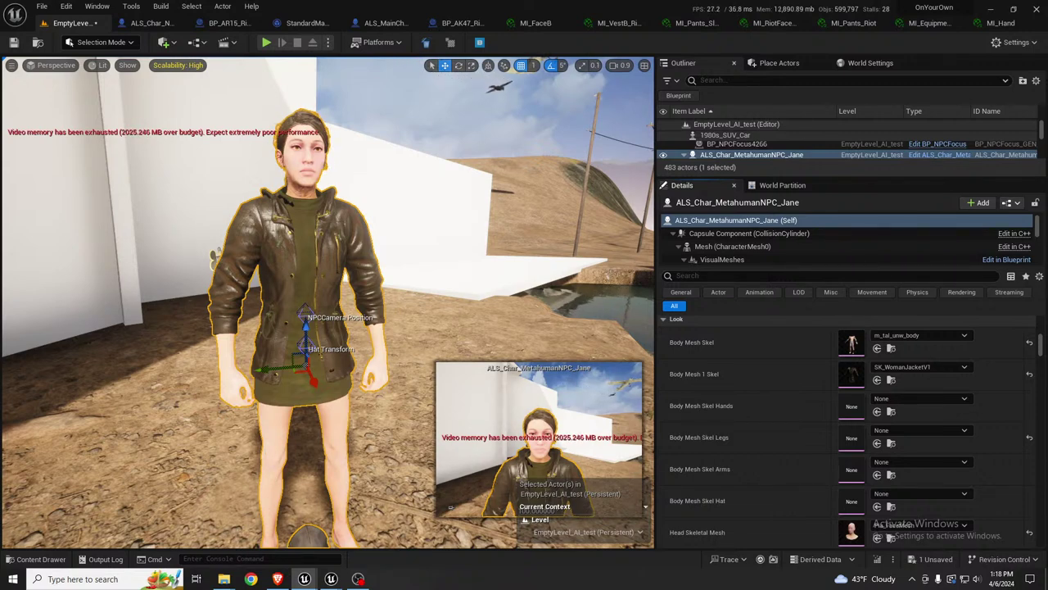
pyautogui.click(876, 444)
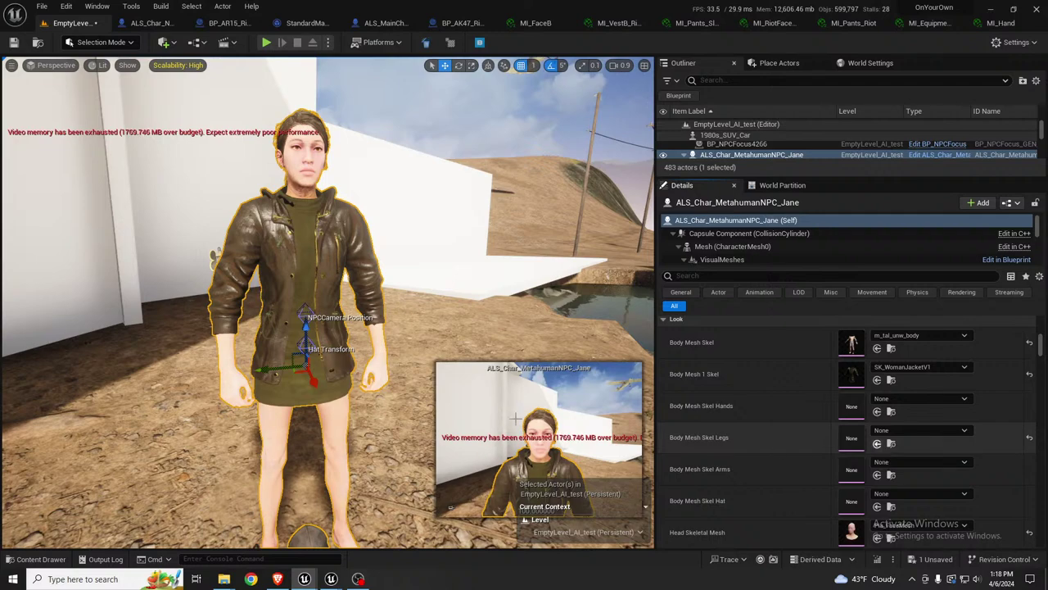
pyautogui.moveTo(318, 349); pyautogui.dragTo(289, 320, button='right')
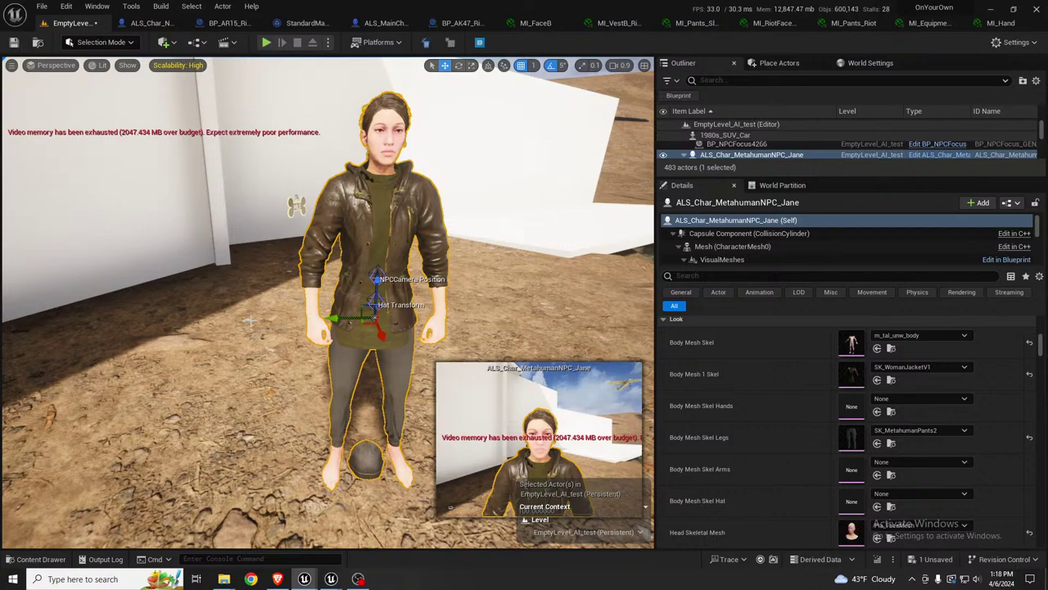
# Step: Play the level in the editor and walk around the male NPC to inspect his T-shirt and sweatpants
pyautogui.hotkey('alt', 'p')
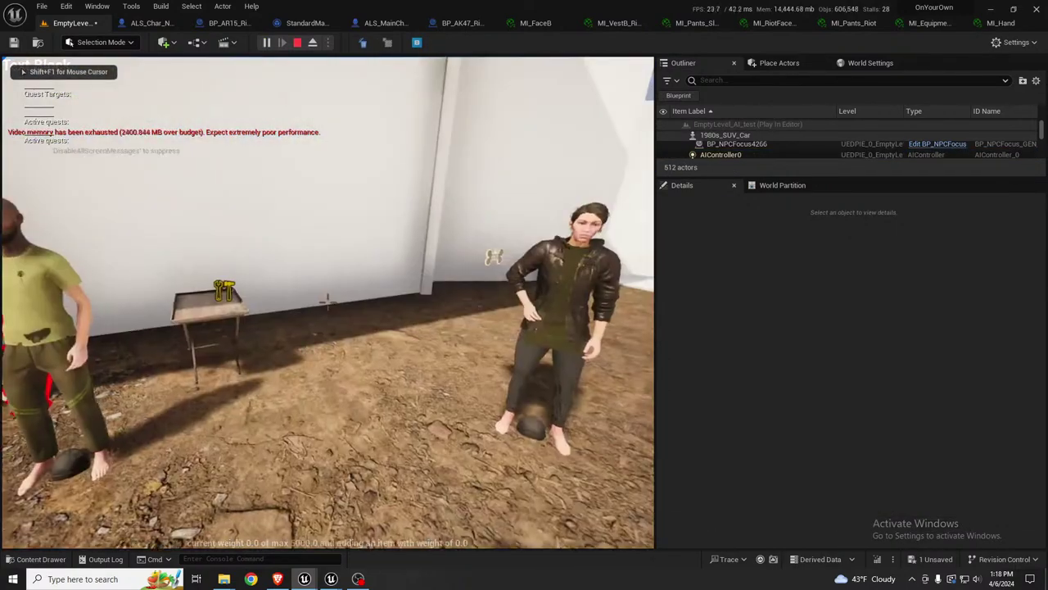
pyautogui.press('w')
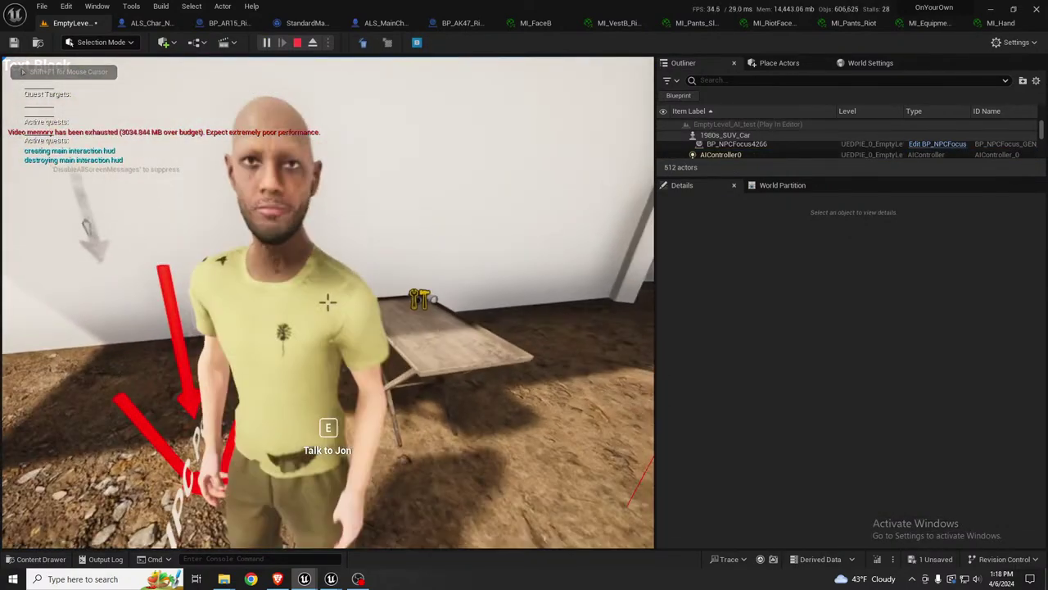
pyautogui.press('a')
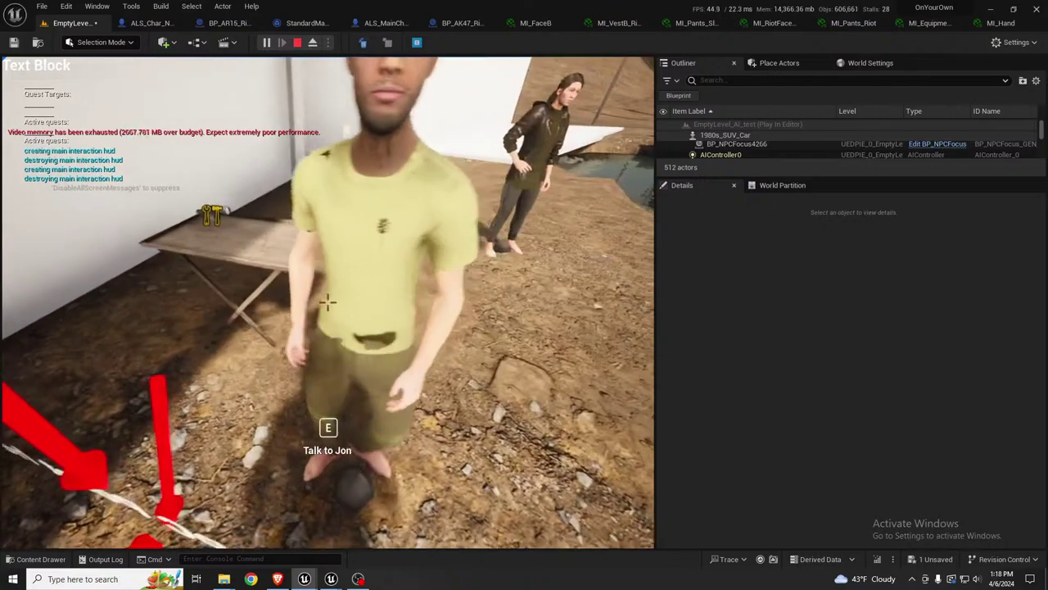
pyautogui.press('d')
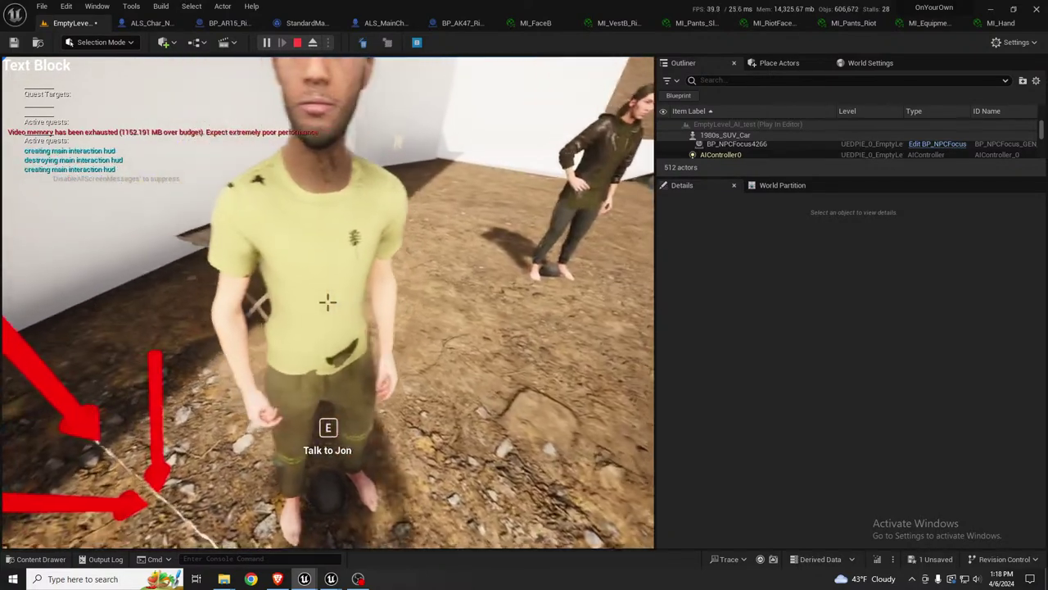
pyautogui.press('d')
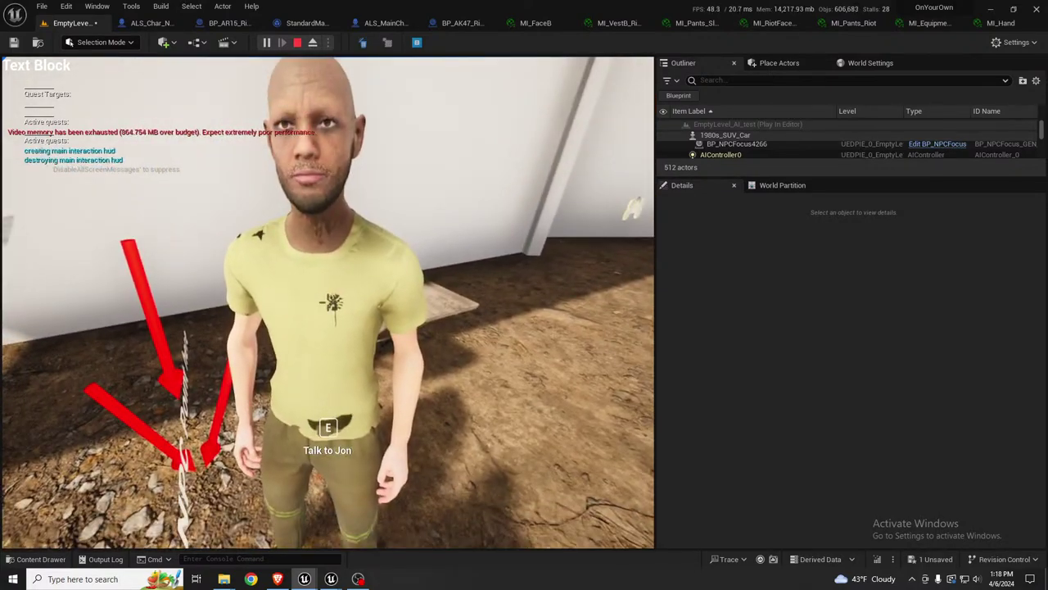
# Step: Walk up to the female NPC, inspect her jacket and pants from several angles, and end the play session with nothing selected
pyautogui.press('w')
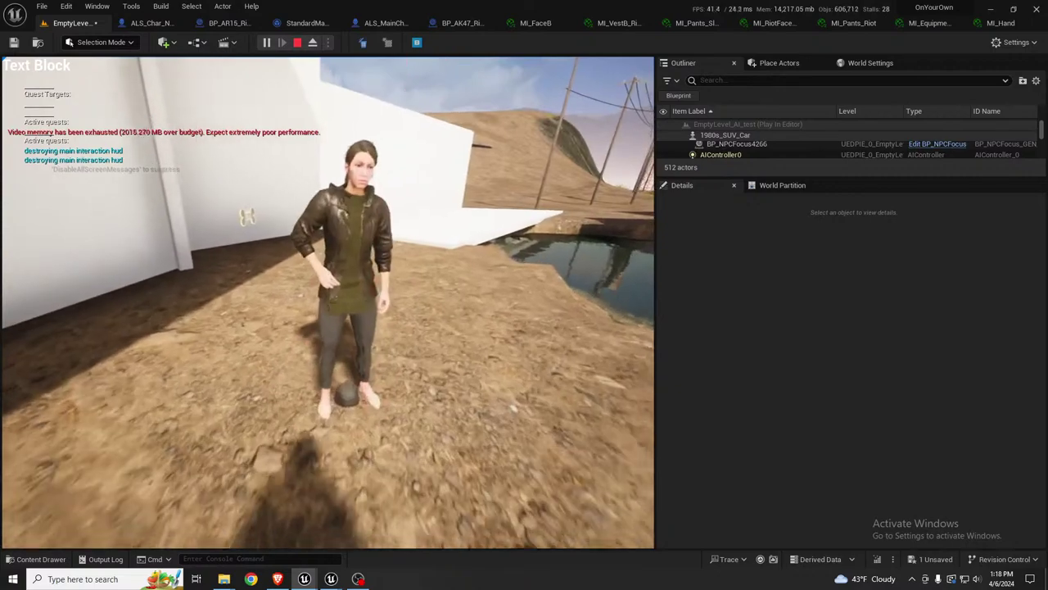
pyautogui.press('w')
pyautogui.press('d')
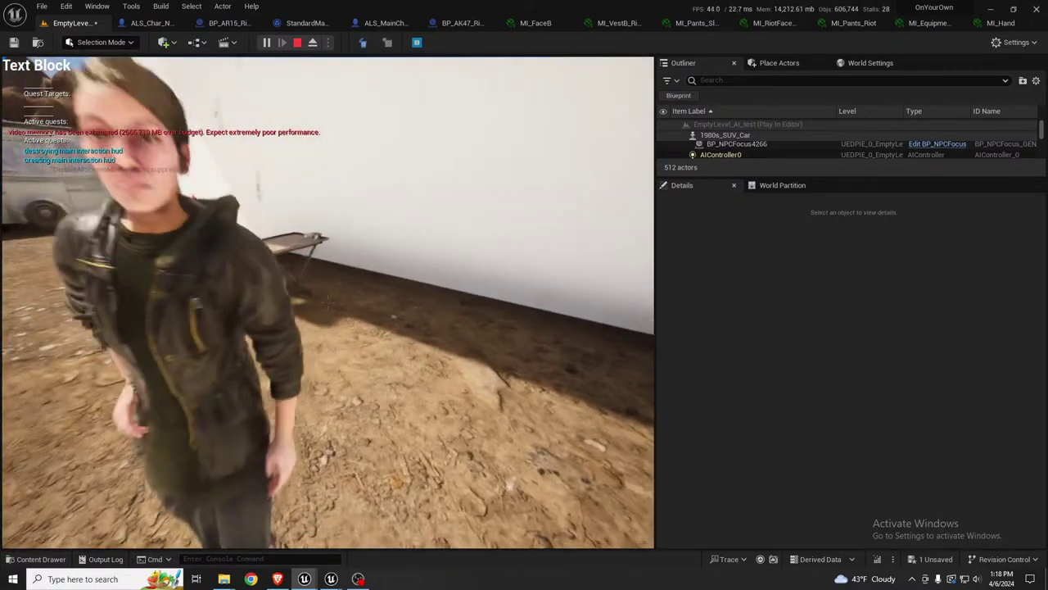
pyautogui.press('a')
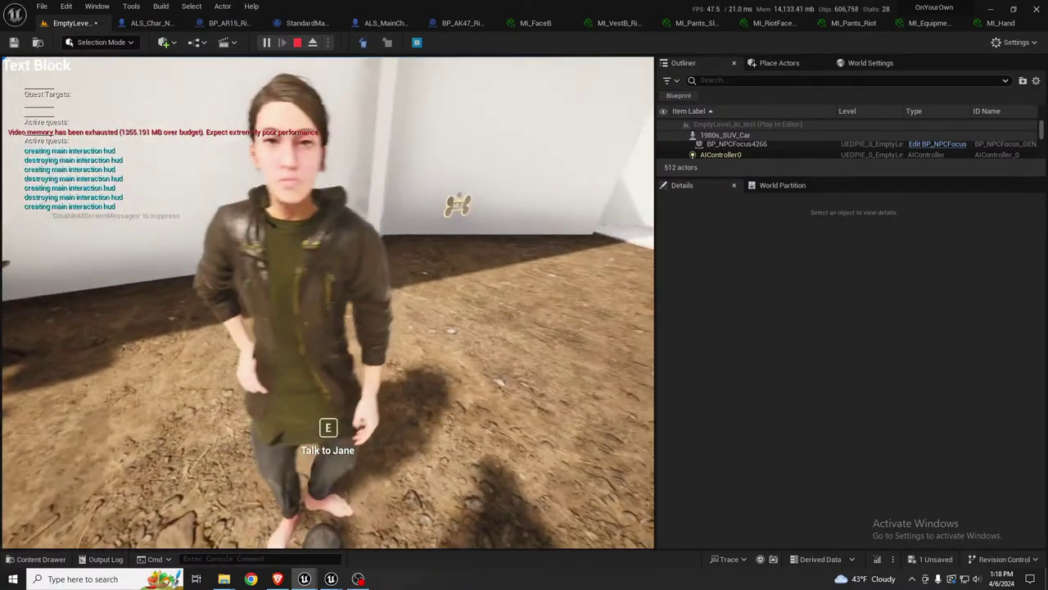
pyautogui.press('w')
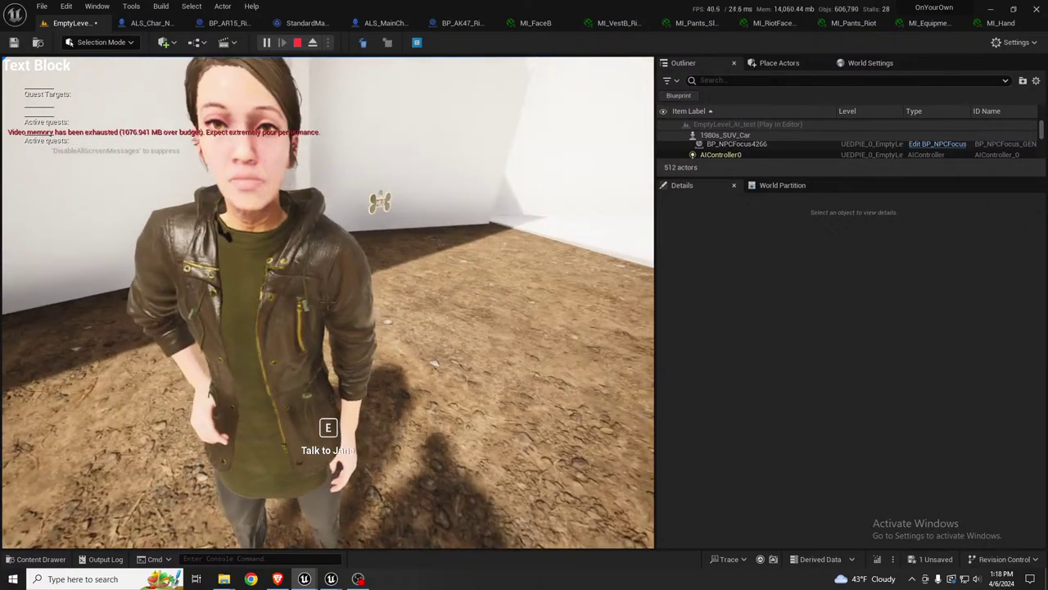
pyautogui.press('s')
pyautogui.press('a')
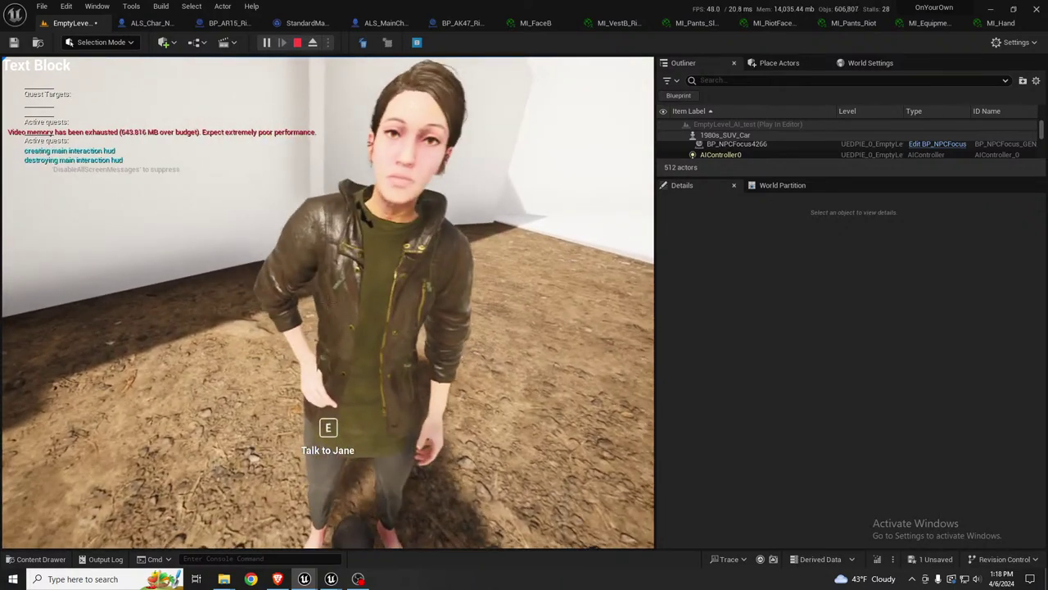
pyautogui.press('s')
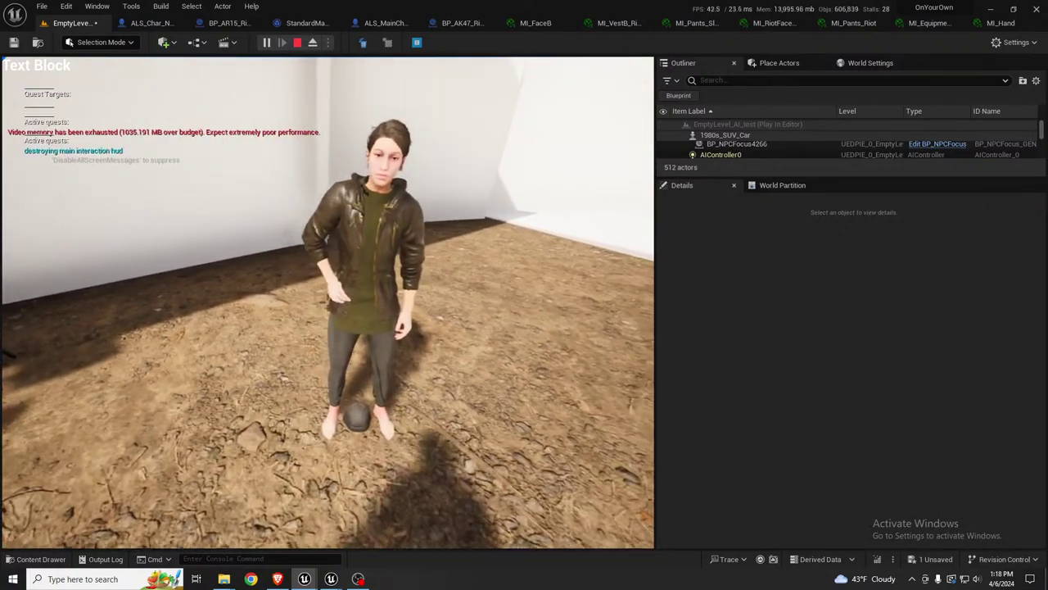
pyautogui.press('Escape')
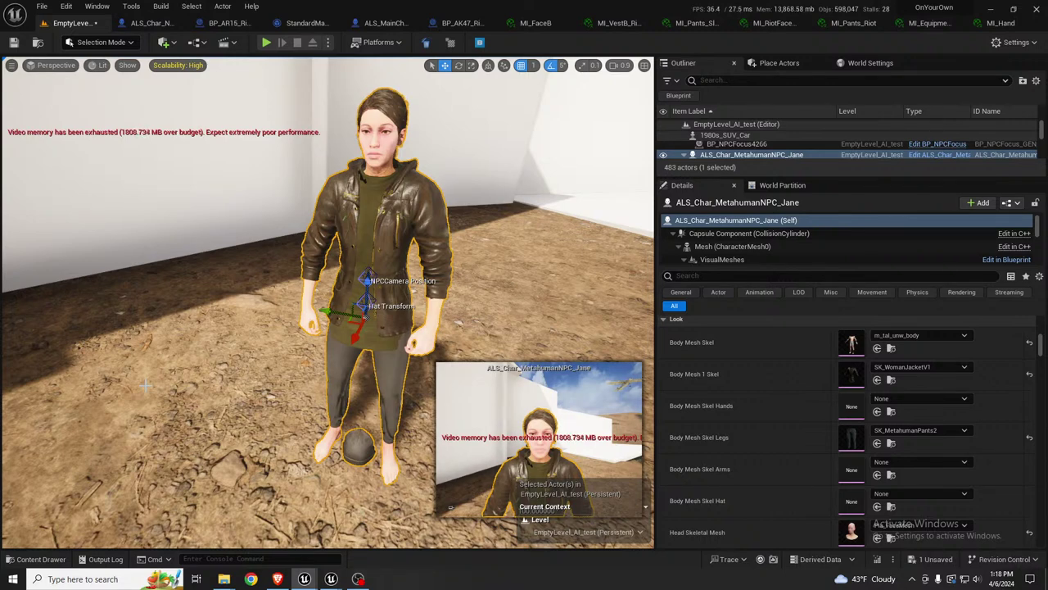
pyautogui.press('Escape')
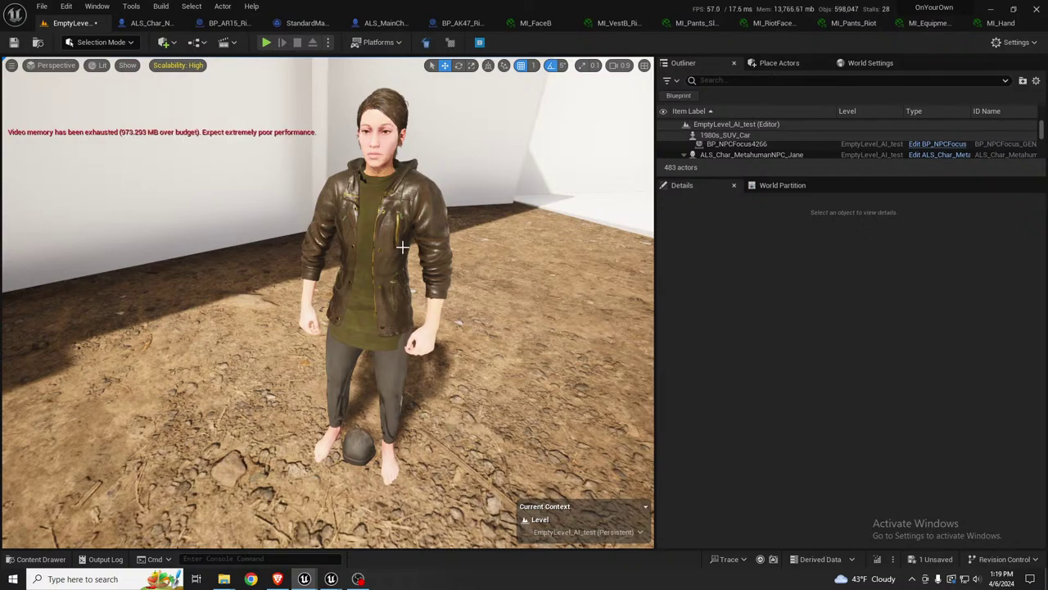
# Step: Look around the test level and review the clothing mesh slots of the female NPC in the leather jacket
pyautogui.moveTo(401, 262); pyautogui.dragTo(631, 272, button='right')
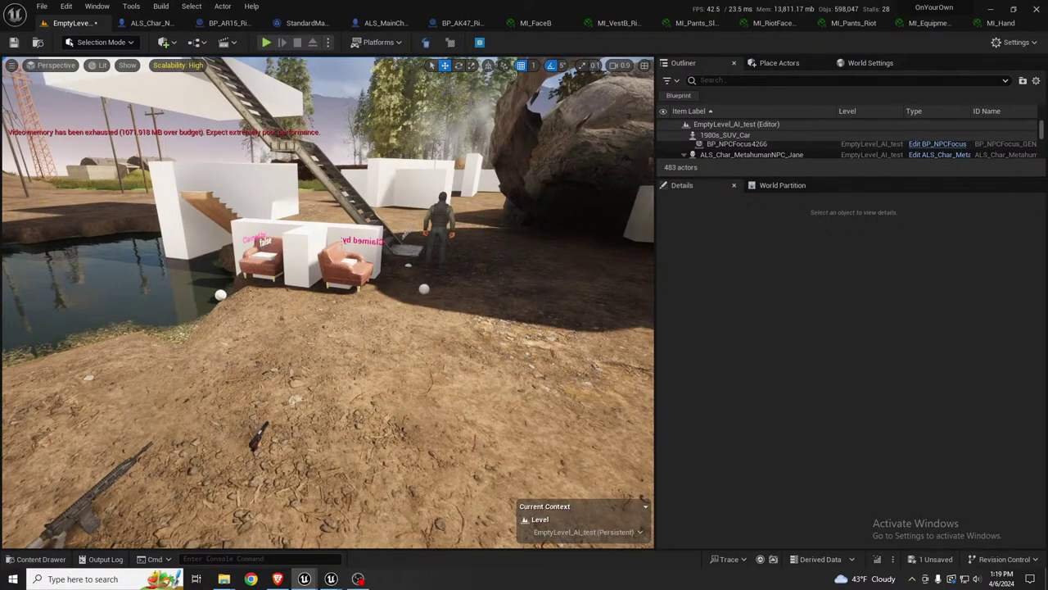
pyautogui.moveTo(327, 303); pyautogui.dragTo(353, 285, button='right')
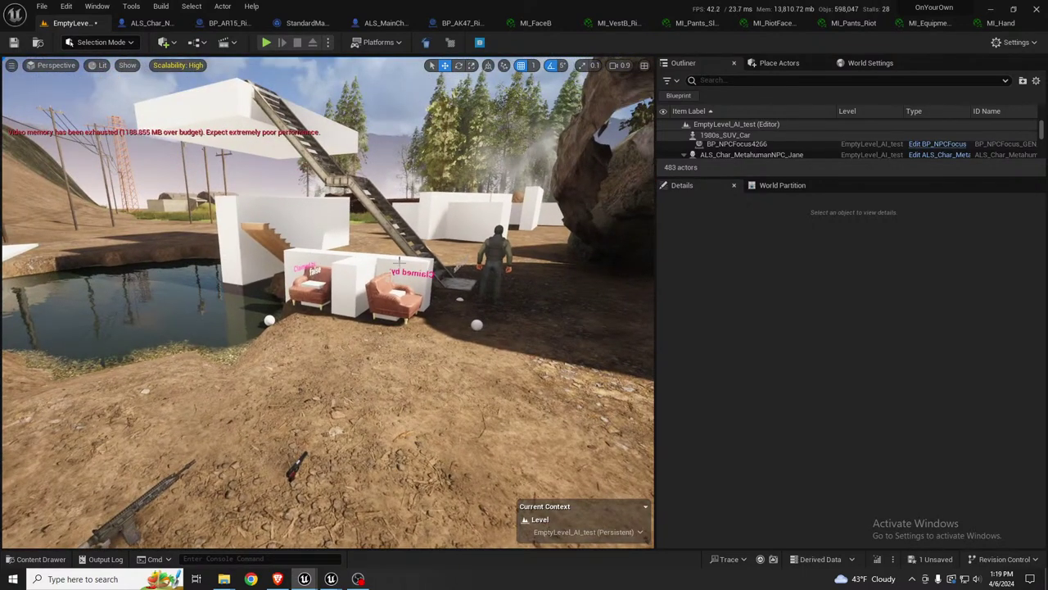
pyautogui.moveTo(399, 263); pyautogui.dragTo(339, 285, button='right')
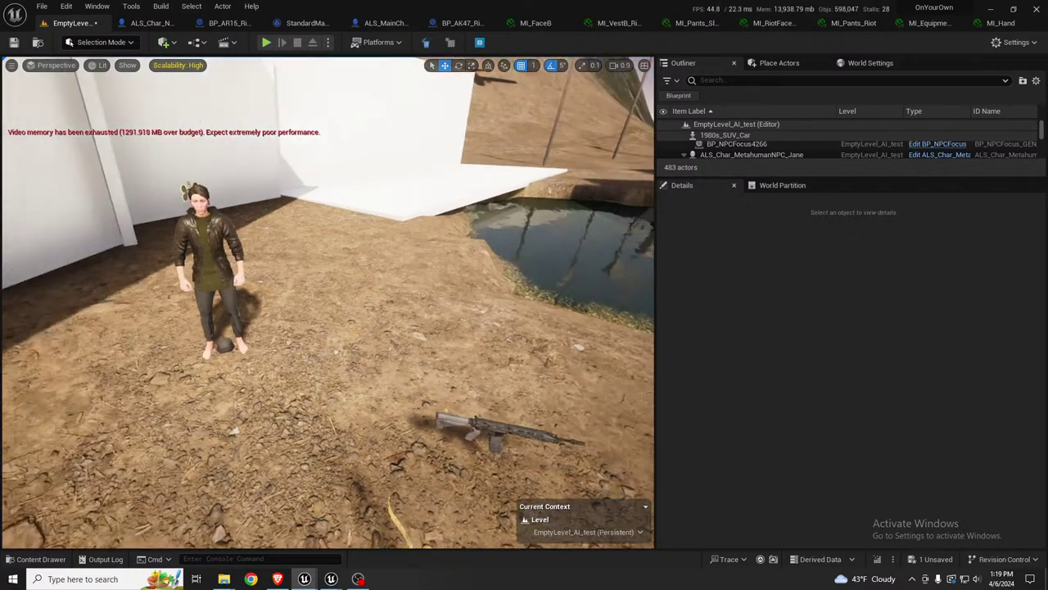
pyautogui.moveTo(239, 279); pyautogui.dragTo(189, 283, button='right')
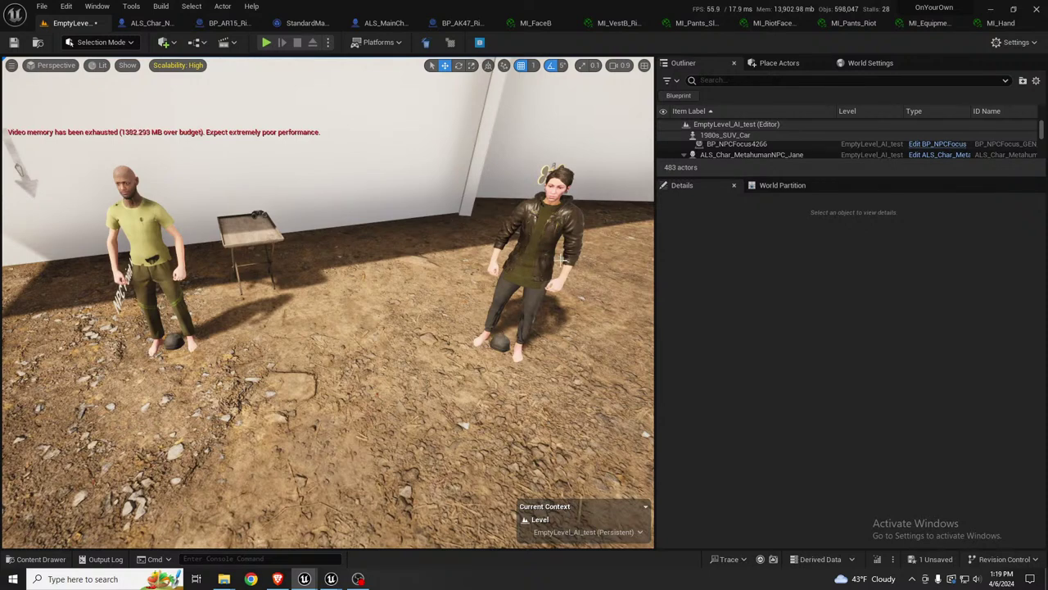
pyautogui.moveTo(510, 267); pyautogui.dragTo(536, 267, button='right')
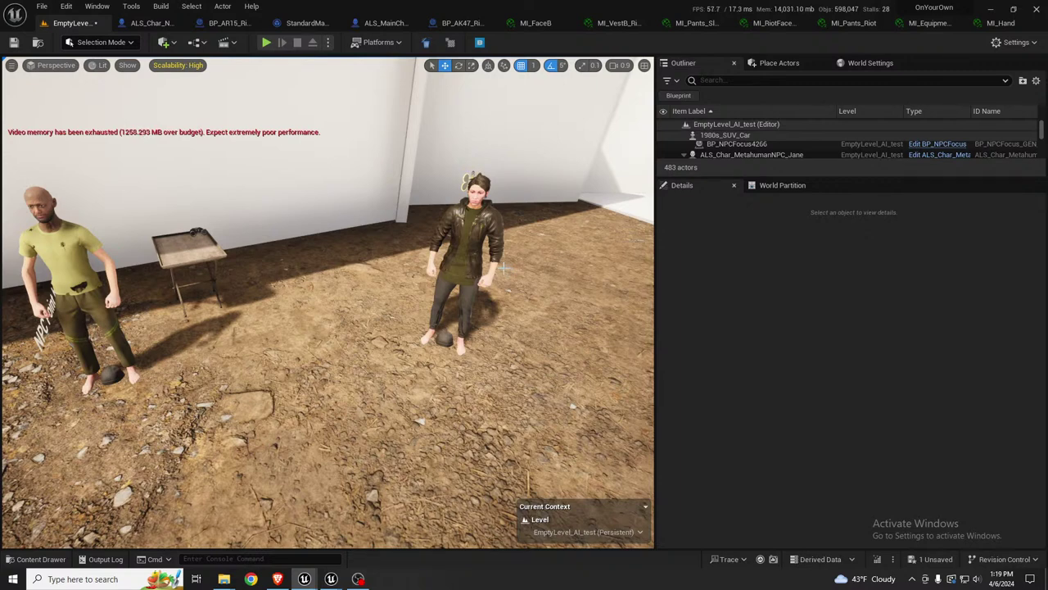
pyautogui.click(490, 283)
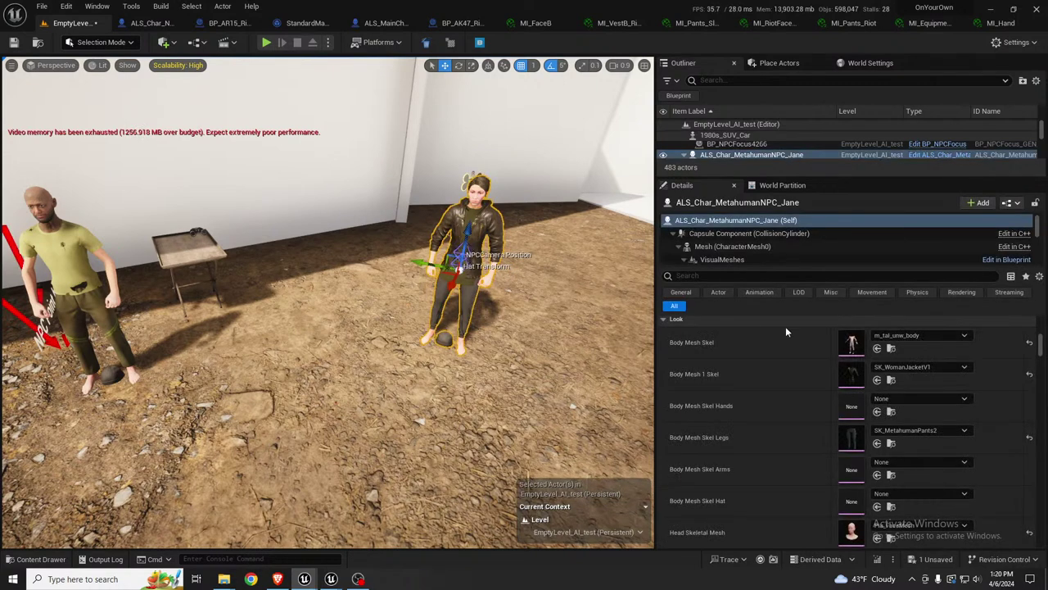
pyautogui.scroll(1, 844, 373)
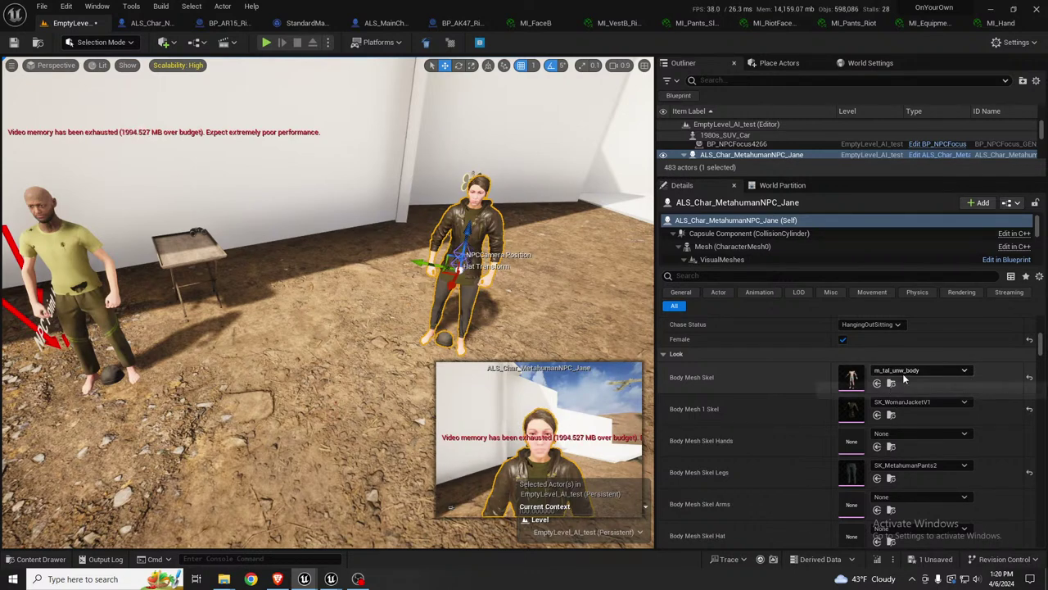
# Step: Select the male NPC in the yellow T-shirt and examine his outfit up close
pyautogui.click(96, 278)
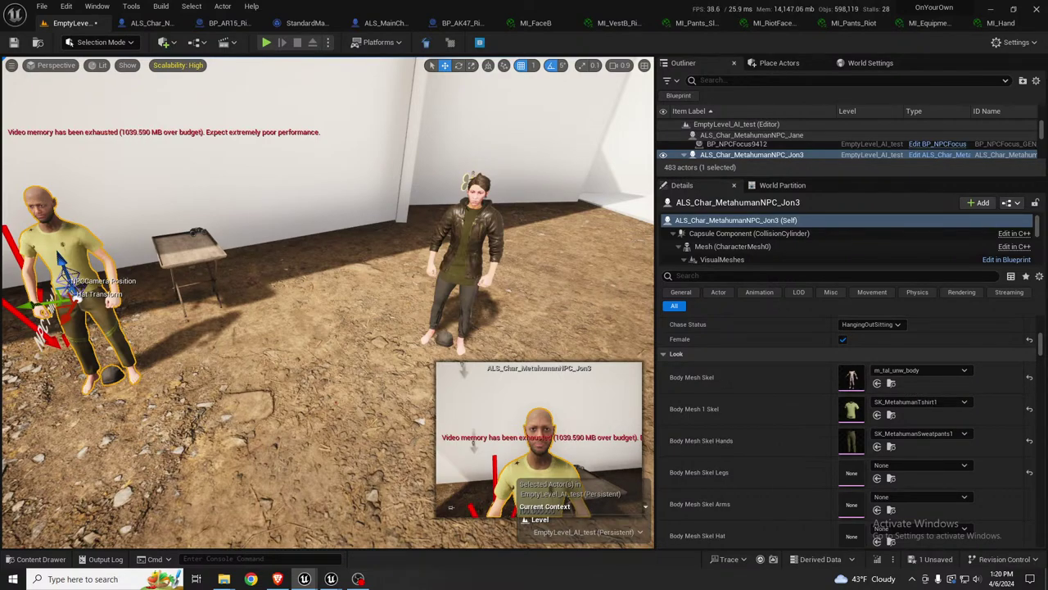
pyautogui.press('f')
pyautogui.press('w')
pyautogui.scroll(4, 328, 297)
pyautogui.moveTo(327, 303); pyautogui.dragTo(323, 276, button='right')
pyautogui.press('s')
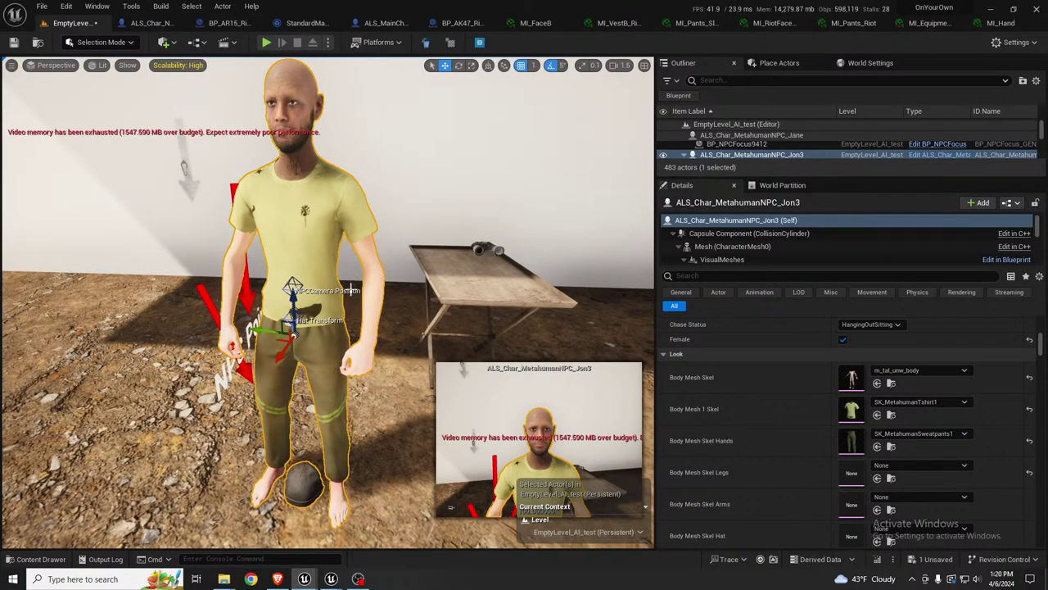
pyautogui.moveTo(353, 289); pyautogui.dragTo(376, 298, button='right')
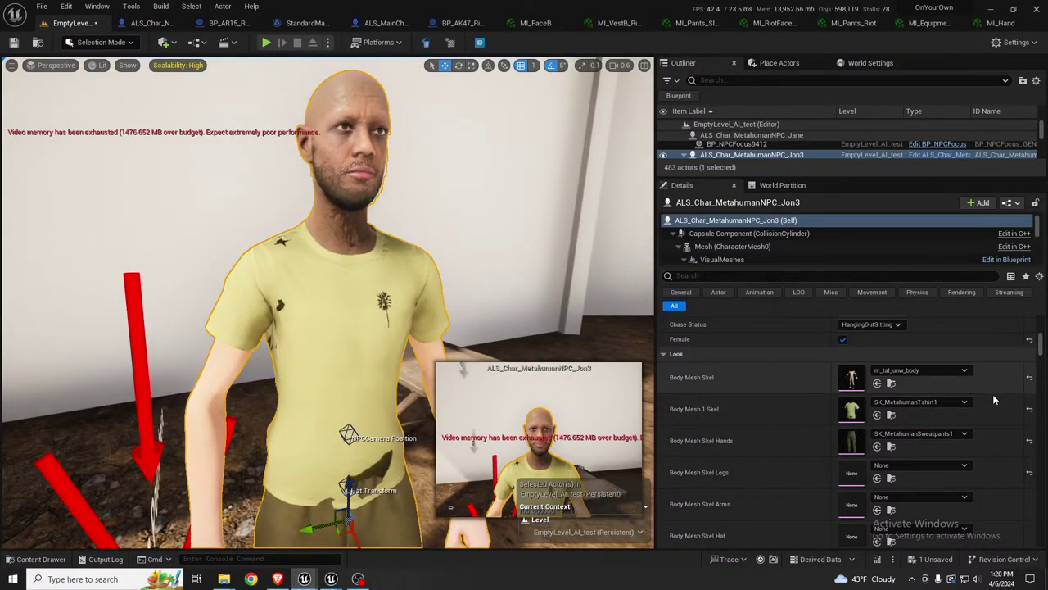
# Step: Clear the male NPC's Body Mesh 1 Skel and inspect his body without the T-shirt
pyautogui.scroll(3, 993, 394)
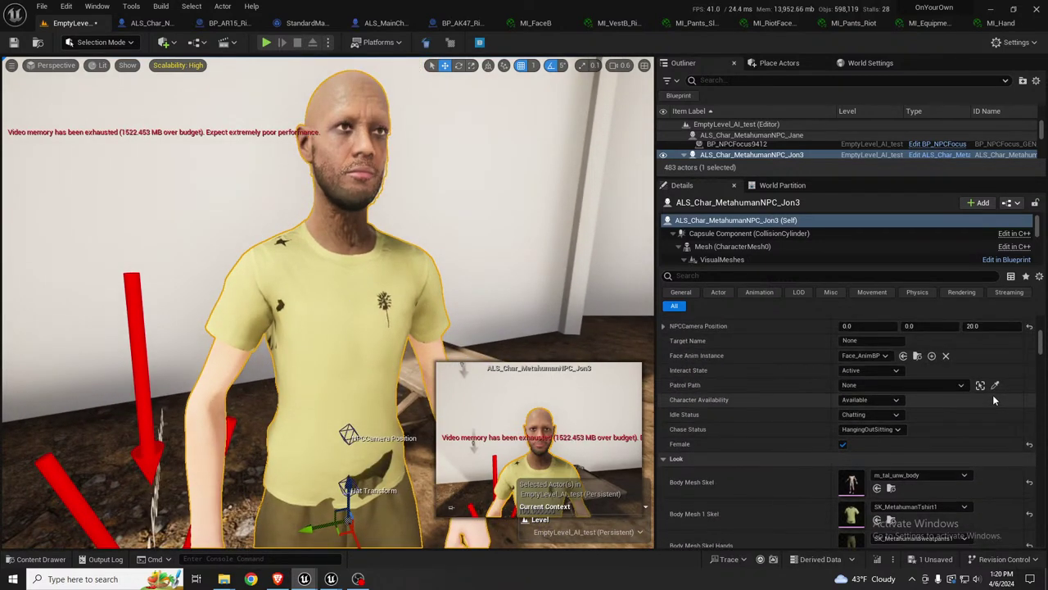
pyautogui.click(1028, 514)
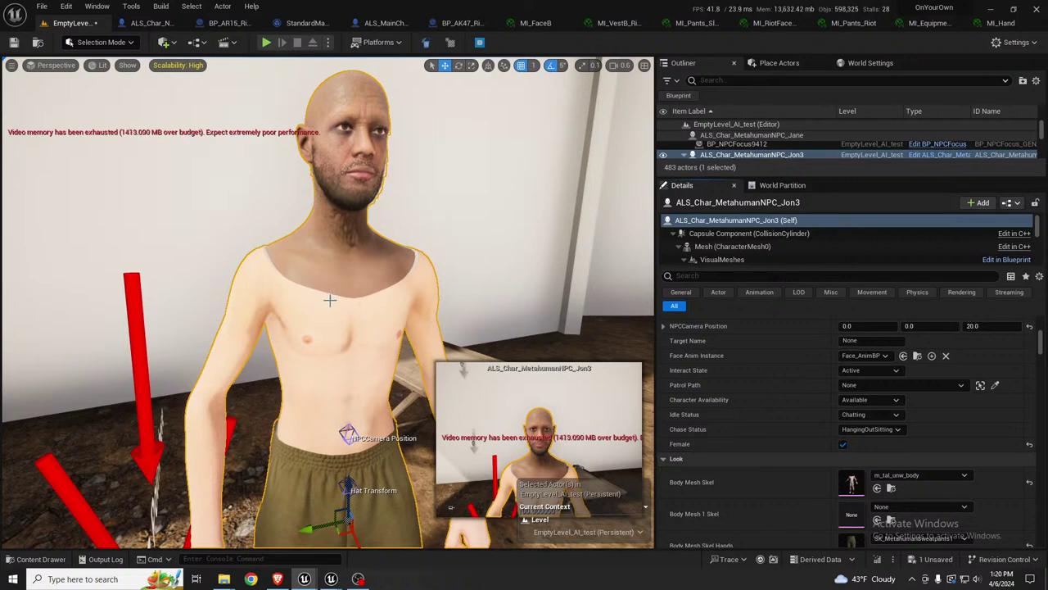
pyautogui.moveTo(247, 402); pyautogui.dragTo(244, 450, button='right')
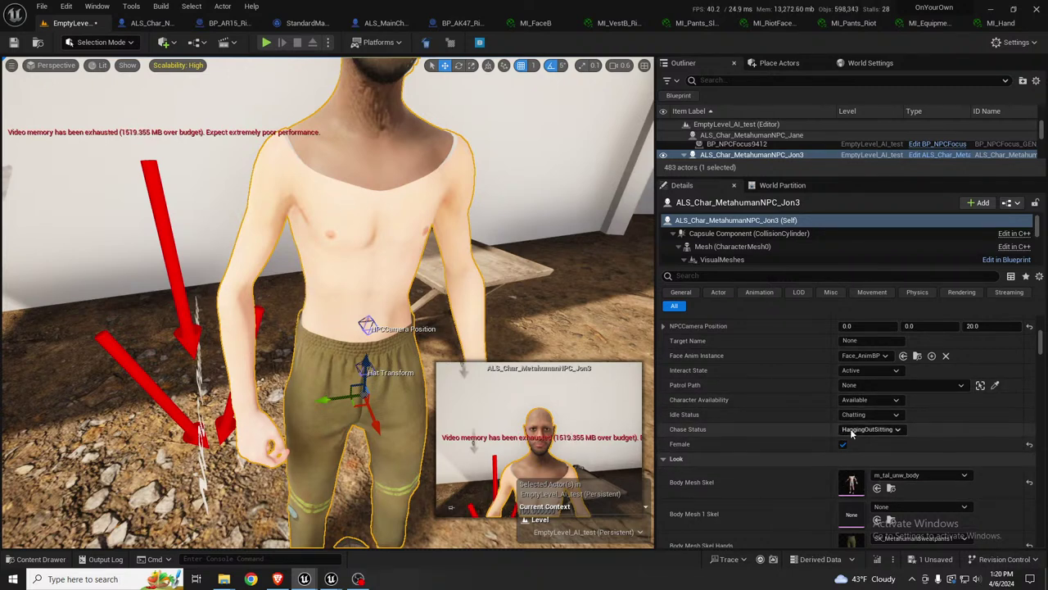
pyautogui.moveTo(399, 293); pyautogui.dragTo(369, 270, button='right')
pyautogui.press('s')
pyautogui.press('s')
pyautogui.press('d')
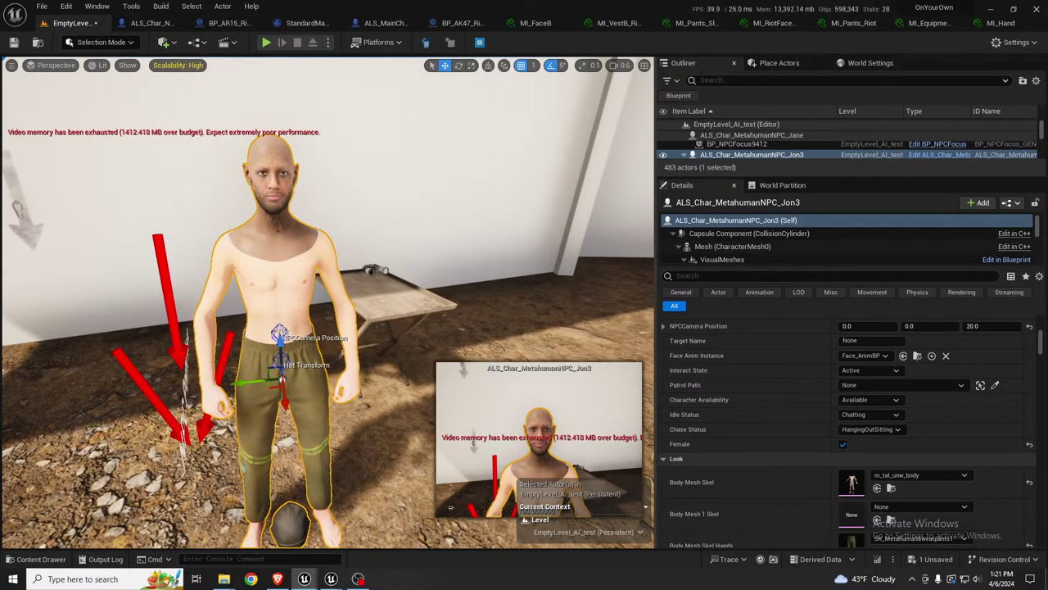
pyautogui.moveTo(340, 359); pyautogui.dragTo(377, 369, button='right')
pyautogui.press('s')
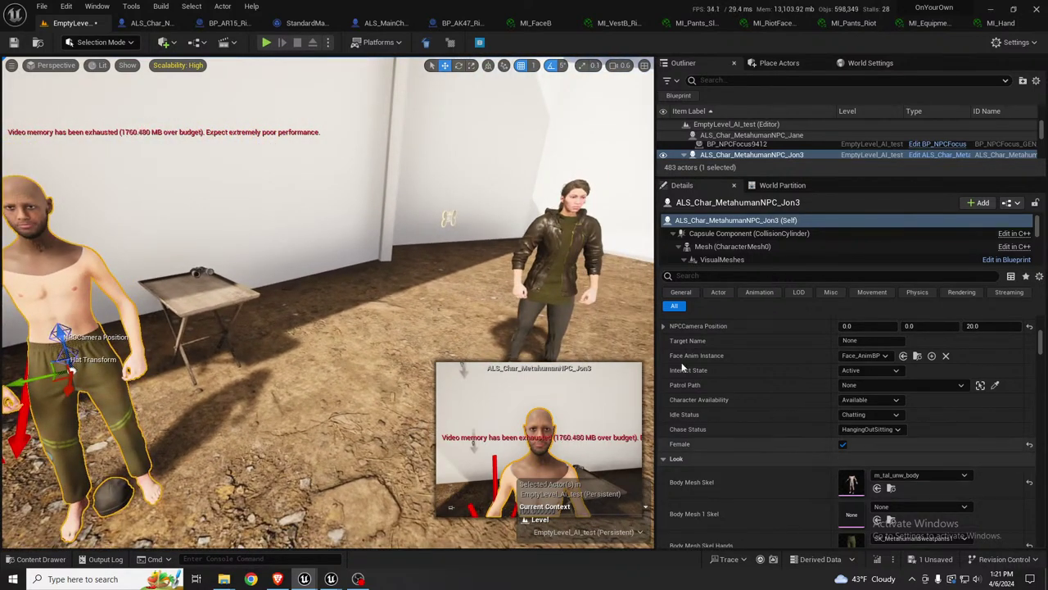
# Step: Open the recent level Main_Level, saving the changes to EmptyLevel_AI_test
pyautogui.click(574, 297)
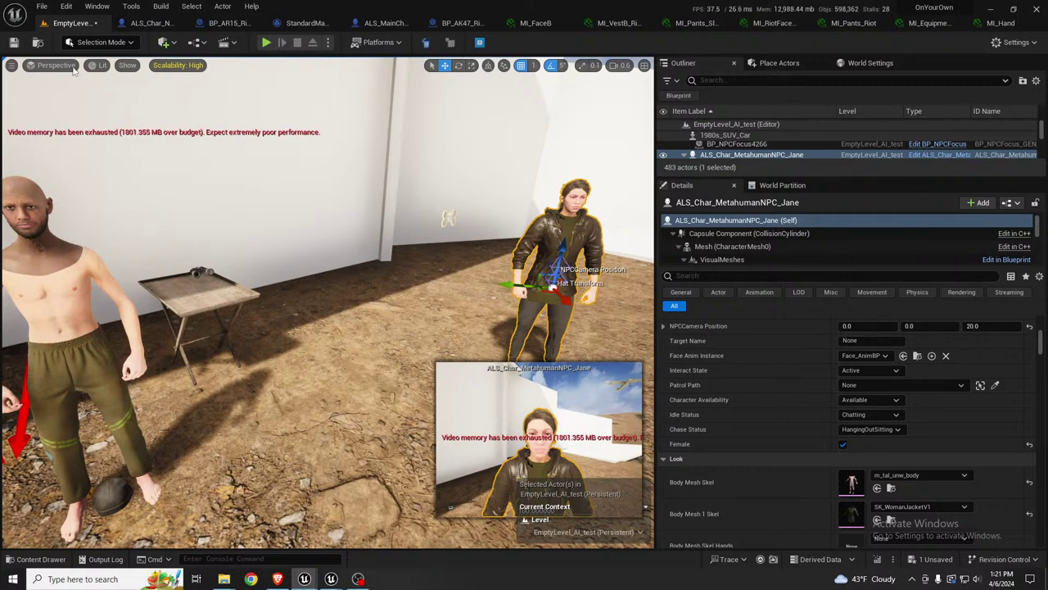
pyautogui.click(41, 5)
pyautogui.moveTo(152, 72)
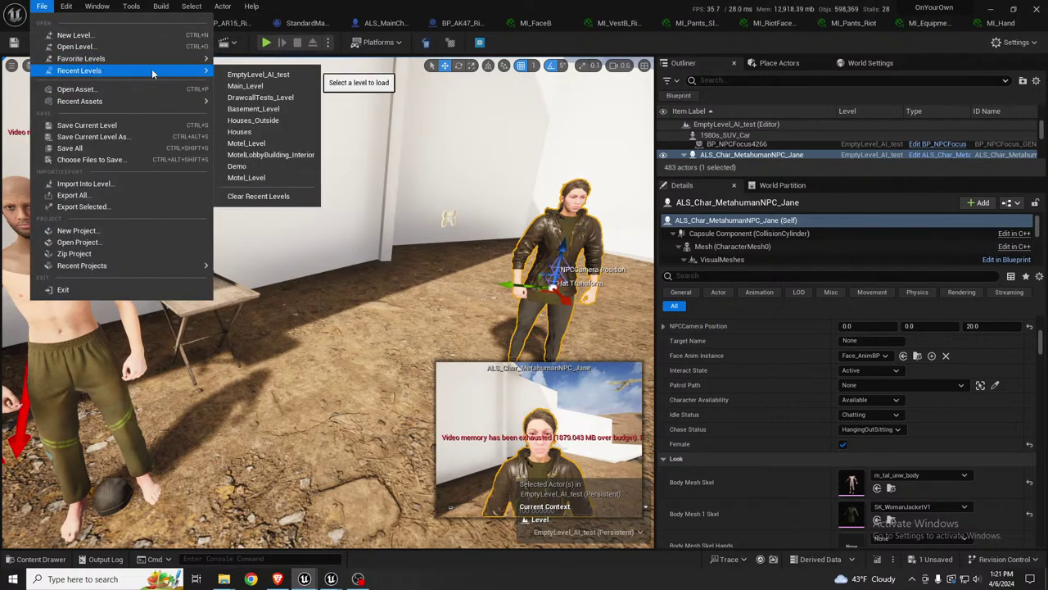
pyautogui.click(246, 86)
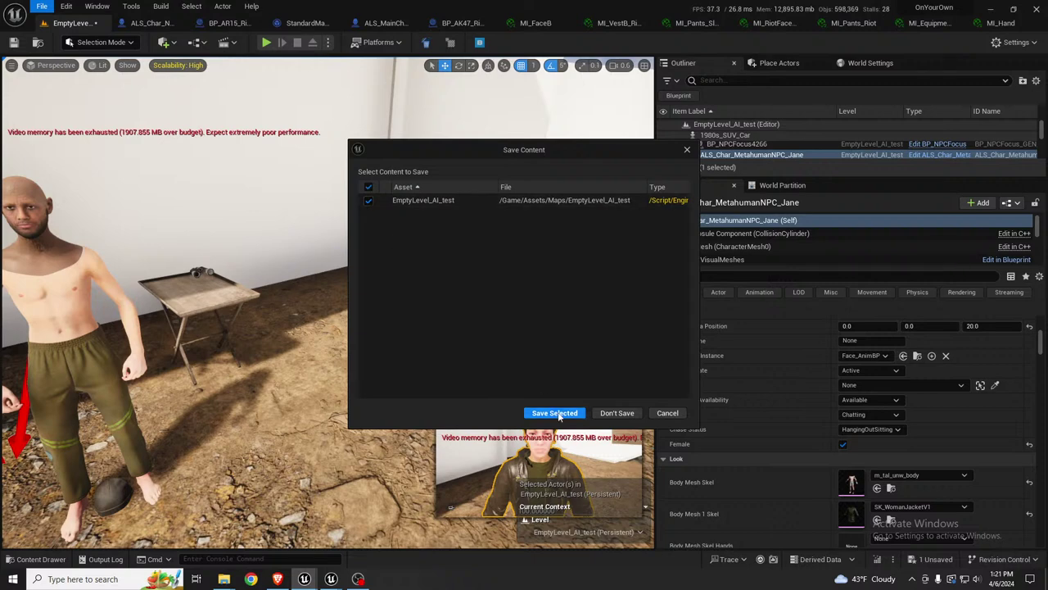
pyautogui.click(557, 412)
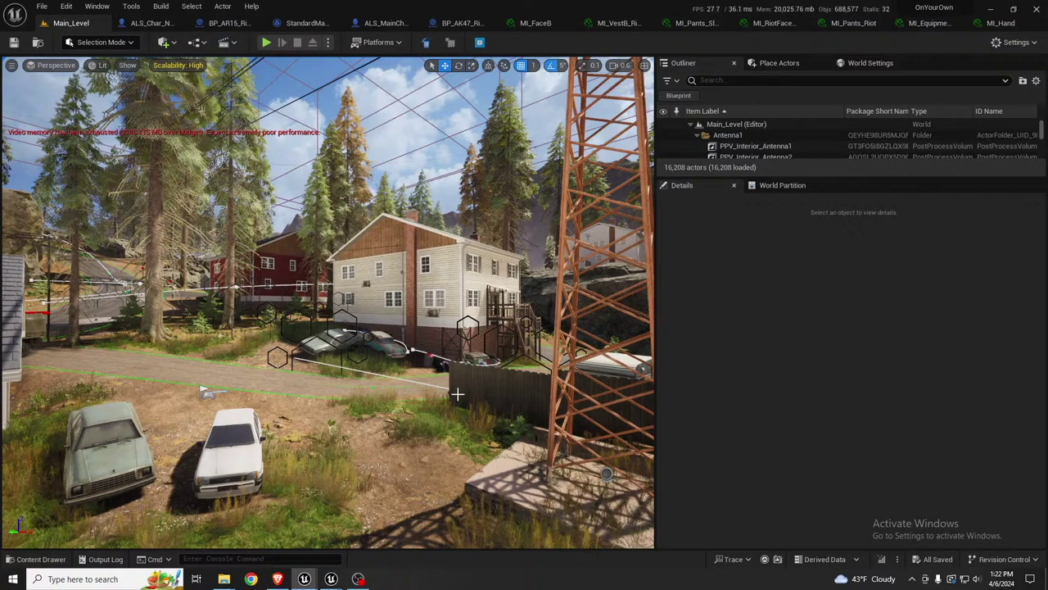
# Step: Select the enemy Oshkosh armored vehicle parked on the road beside the brick building and examine it from several angles
pyautogui.moveTo(458, 394); pyautogui.dragTo(436, 418, button='right')
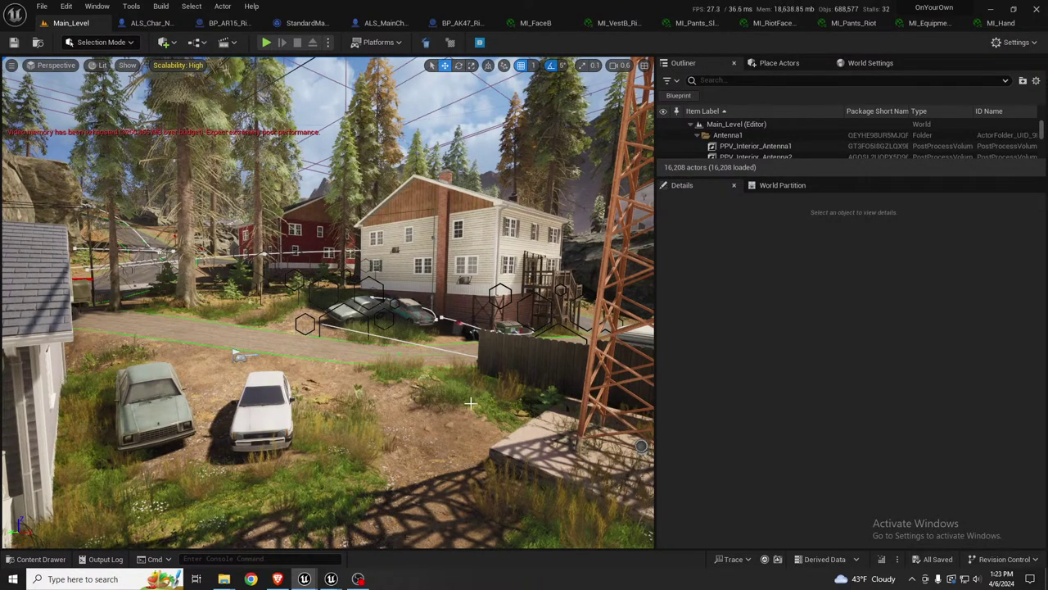
pyautogui.press('w')
pyautogui.moveTo(471, 402); pyautogui.dragTo(446, 412, button='right')
pyautogui.scroll(3, 471, 403)
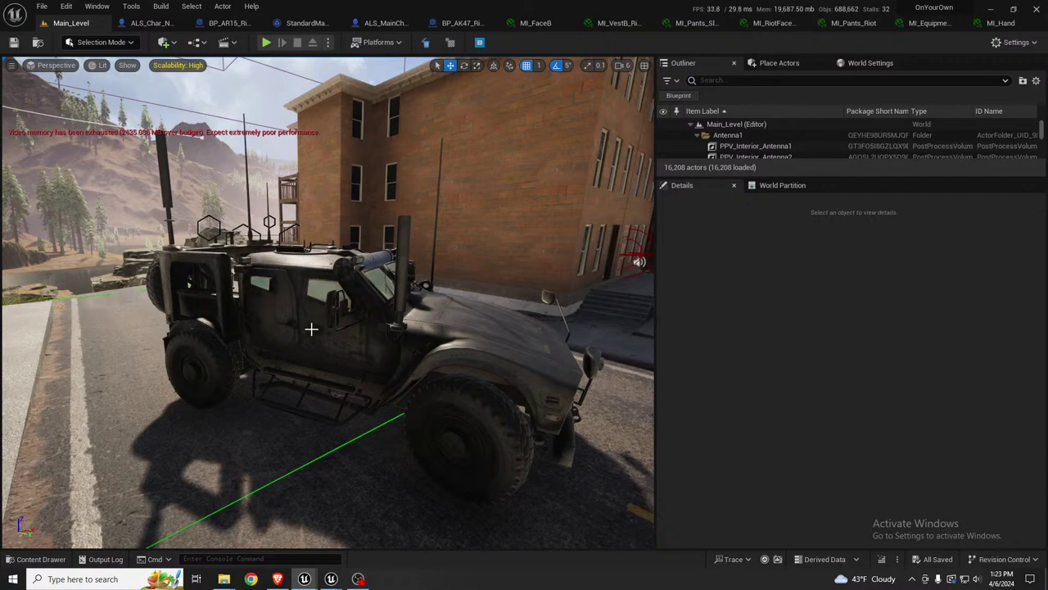
pyautogui.click(336, 348)
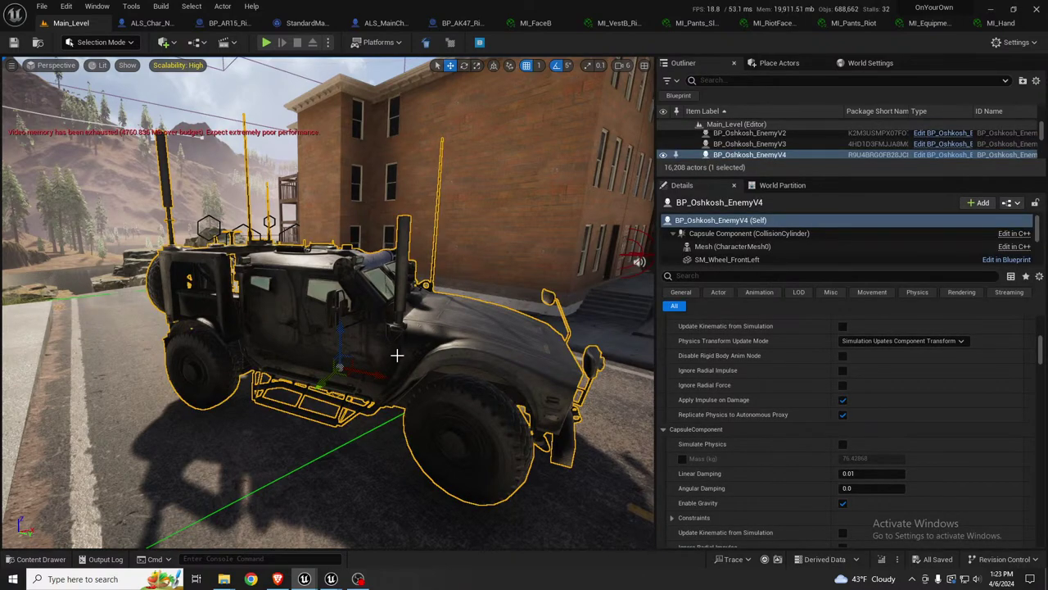
pyautogui.press('s')
pyautogui.moveTo(397, 355)
pyautogui.mouseDown(button='right')
pyautogui.moveTo(360, 377)
pyautogui.moveTo(396, 354)
pyautogui.mouseUp(button='right')
pyautogui.press('w')
pyautogui.press('s')
pyautogui.scroll(5, 823, 459)
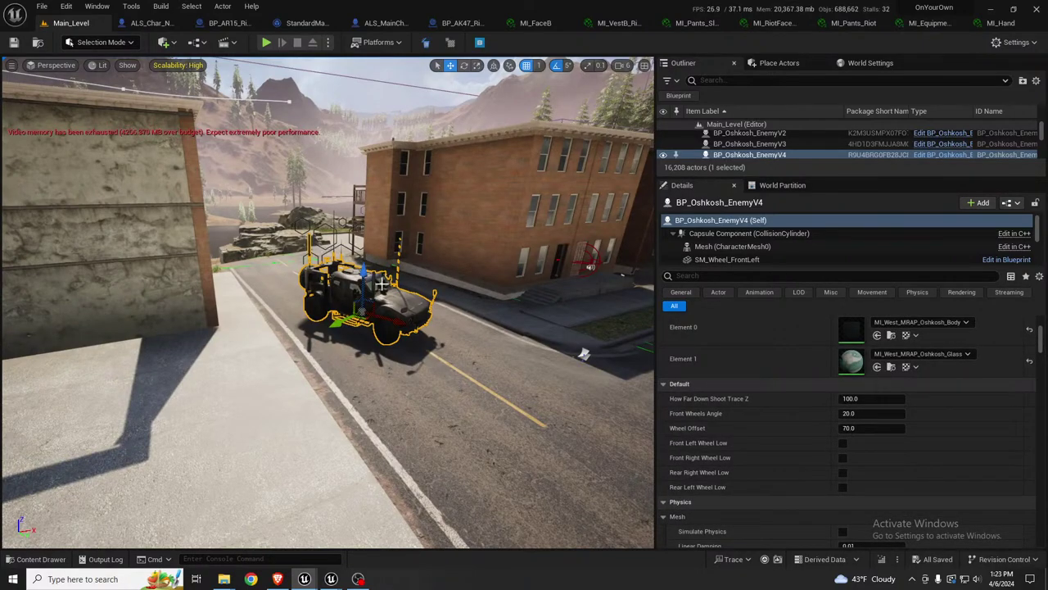
pyautogui.moveTo(491, 348); pyautogui.dragTo(491, 348, button='right')
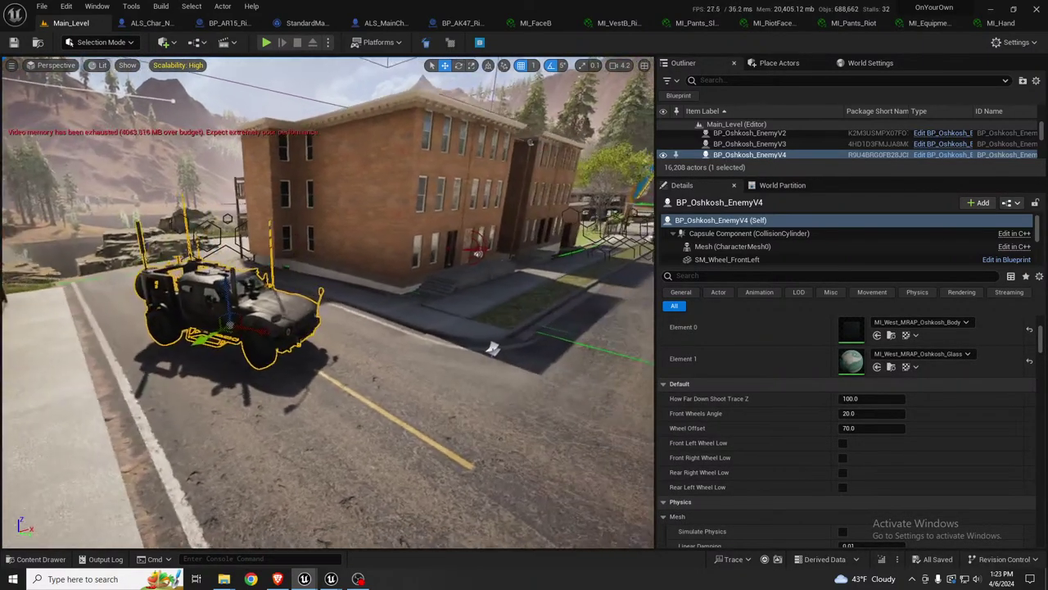
pyautogui.moveTo(218, 337); pyautogui.dragTo(218, 337, button='right')
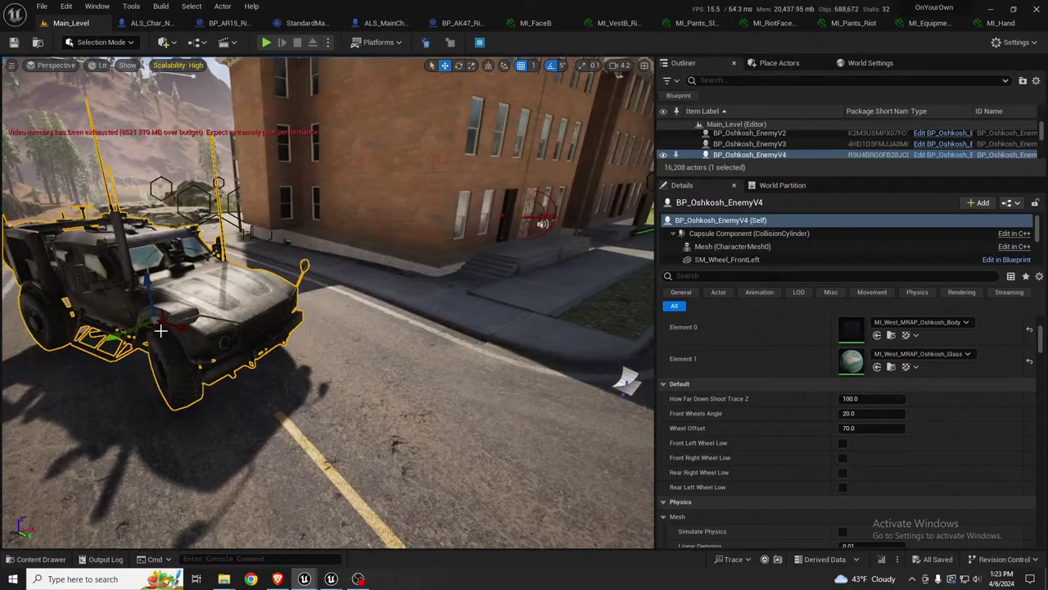
# Step: Move the Oshkosh vehicle across the road to the sidewalk beside the brick building and check how its wheels meet the curb
pyautogui.moveTo(161, 330); pyautogui.dragTo(396, 315)
pyautogui.moveTo(450, 315); pyautogui.dragTo(503, 315, button='right')
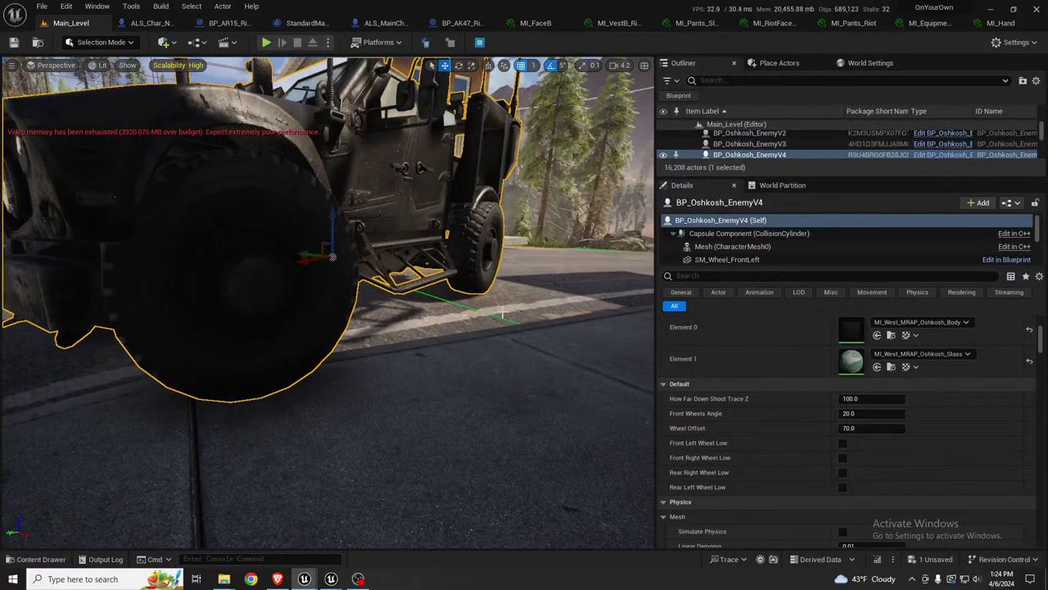
pyautogui.moveTo(331, 219)
pyautogui.mouseDown()
pyautogui.moveTo(331, 182)
pyautogui.moveTo(330, 219)
pyautogui.moveTo(331, 209)
pyautogui.mouseUp()
pyautogui.moveTo(331, 209); pyautogui.dragTo(331, 209, button='right')
pyautogui.moveTo(246, 225); pyautogui.dragTo(270, 226, button='right')
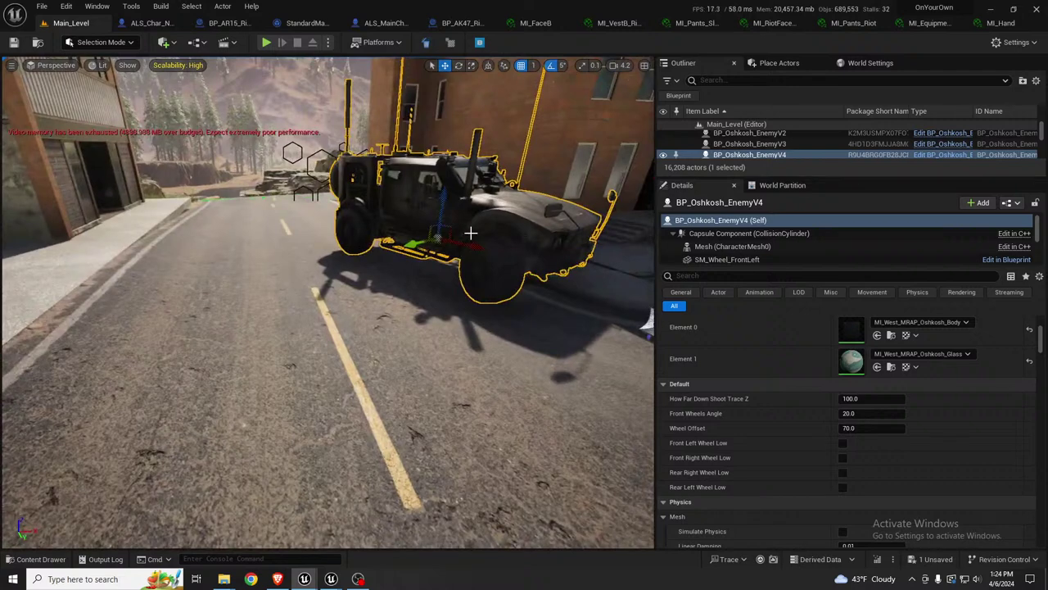
# Step: Test rotating the Oshkosh vehicle in 5° increments and view its placement on the road from above
pyautogui.press('e')
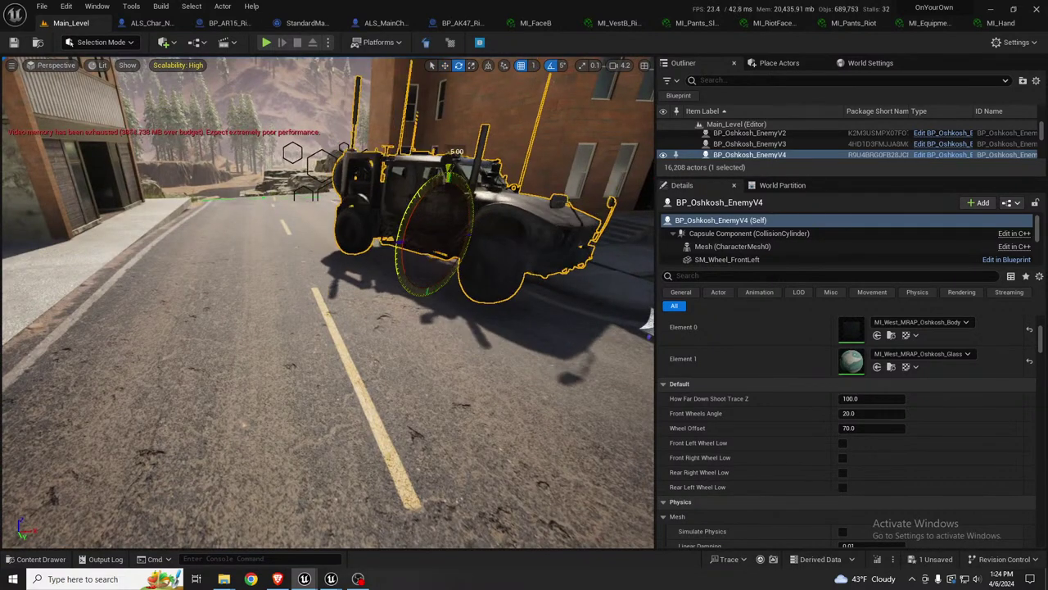
pyautogui.moveTo(450, 175); pyautogui.dragTo(447, 174)
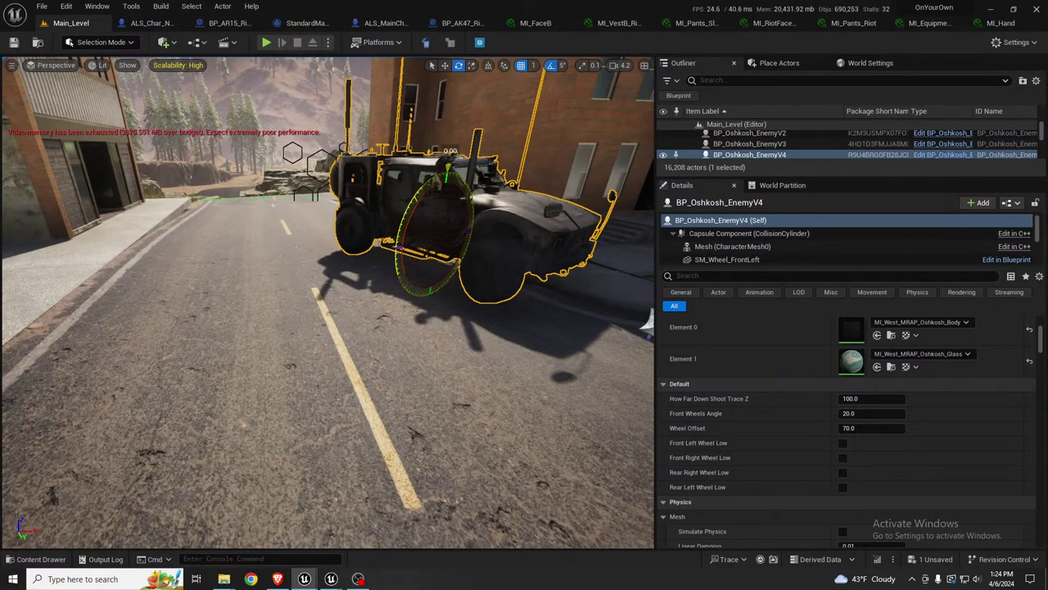
pyautogui.moveTo(401, 225); pyautogui.dragTo(342, 272)
pyautogui.press('s')
pyautogui.moveTo(342, 272)
pyautogui.mouseDown(button='right')
pyautogui.moveTo(361, 288)
pyautogui.moveTo(238, 295)
pyautogui.moveTo(351, 289)
pyautogui.mouseUp(button='right')
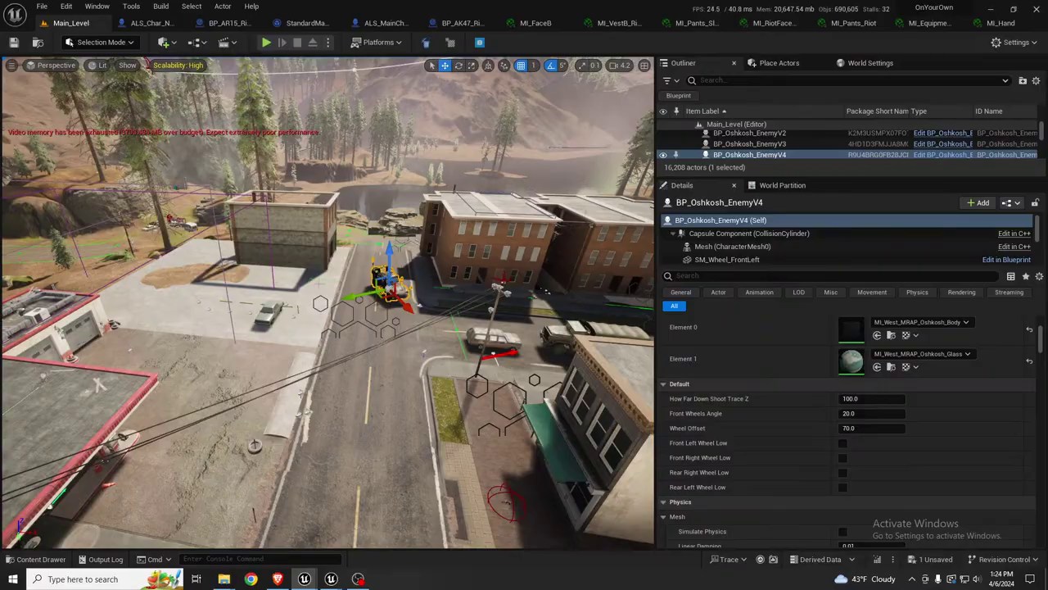
# Step: Raise the M924 military truck above the dirt lot and enable Refresh Construct to update its wheels
pyautogui.moveTo(404, 324)
pyautogui.mouseDown(button='right')
pyautogui.moveTo(384, 320)
pyautogui.moveTo(393, 311)
pyautogui.mouseUp(button='right')
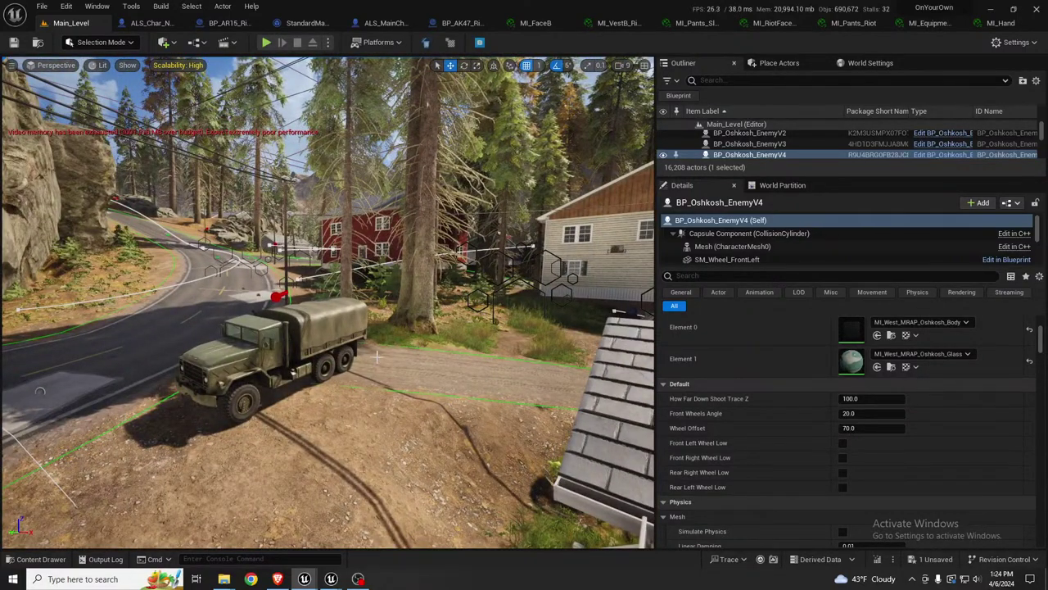
pyautogui.moveTo(377, 358); pyautogui.dragTo(367, 365, button='right')
pyautogui.scroll(-4, 377, 361)
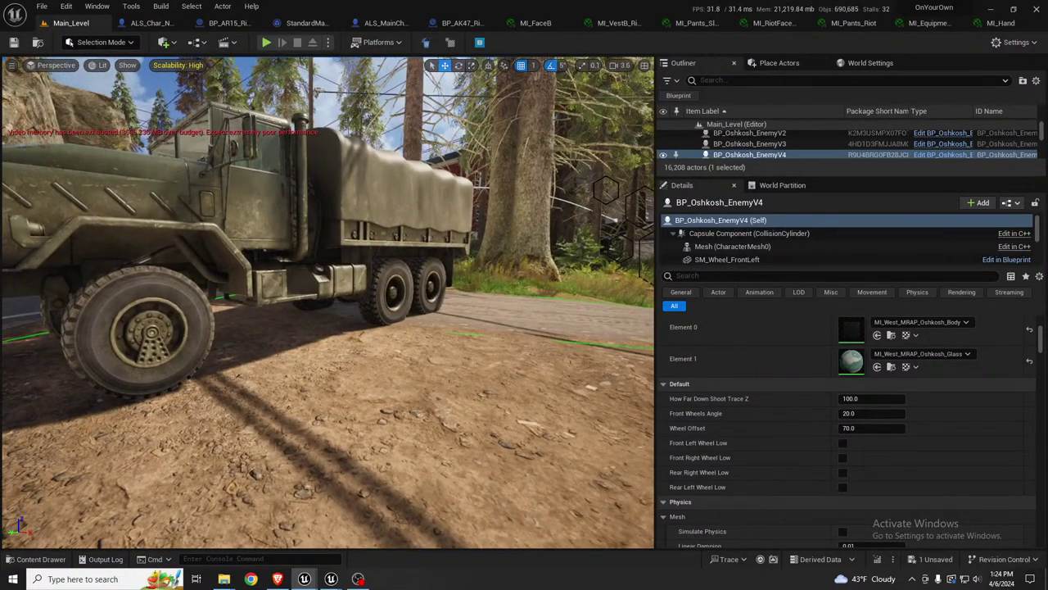
pyautogui.click(311, 223)
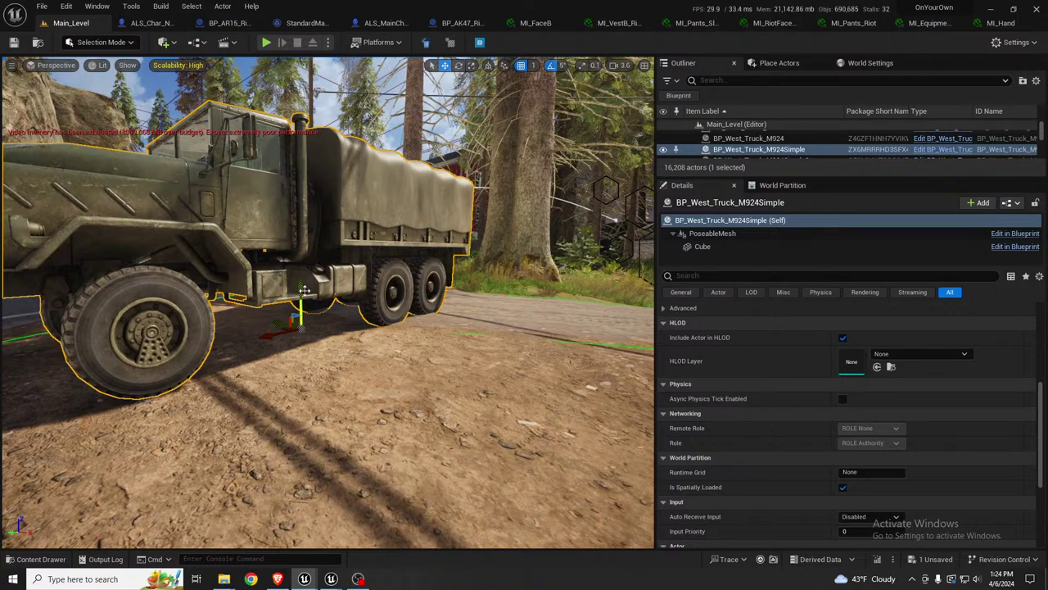
pyautogui.moveTo(301, 276); pyautogui.dragTo(301, 265)
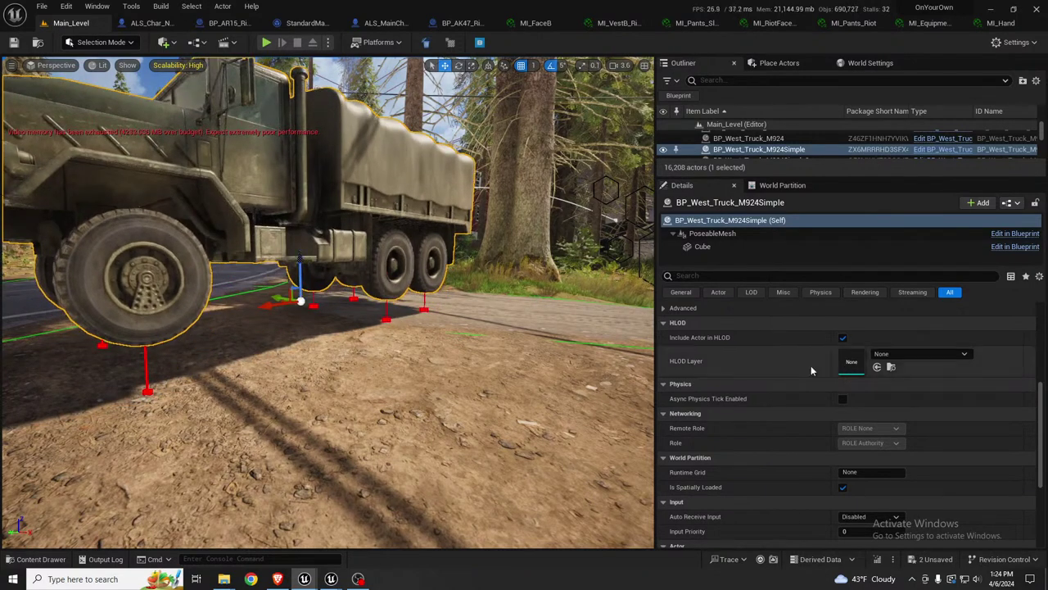
pyautogui.scroll(4, 803, 416)
pyautogui.scroll(2, 804, 416)
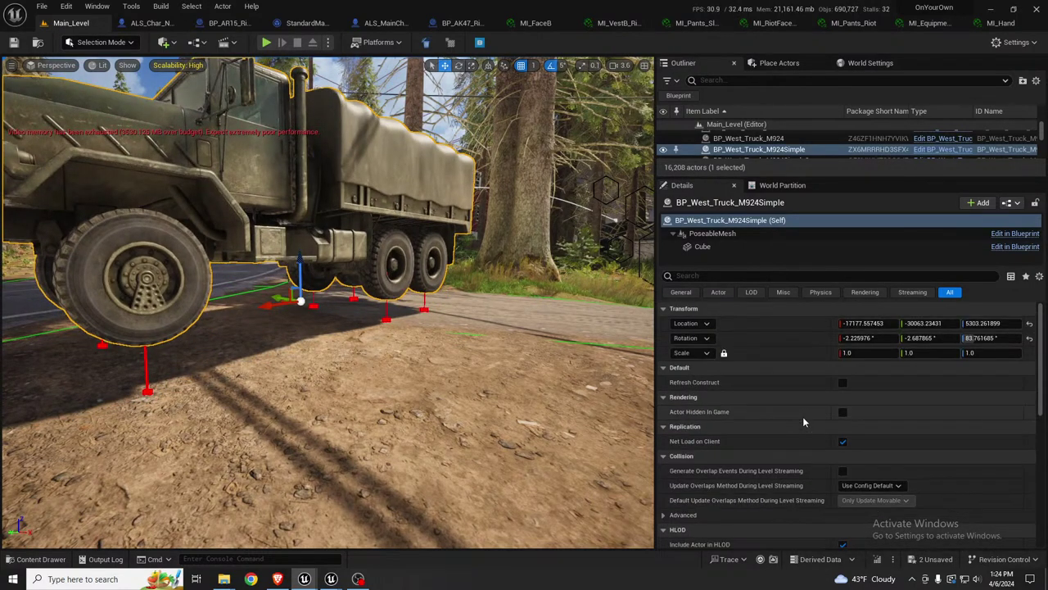
pyautogui.click(843, 382)
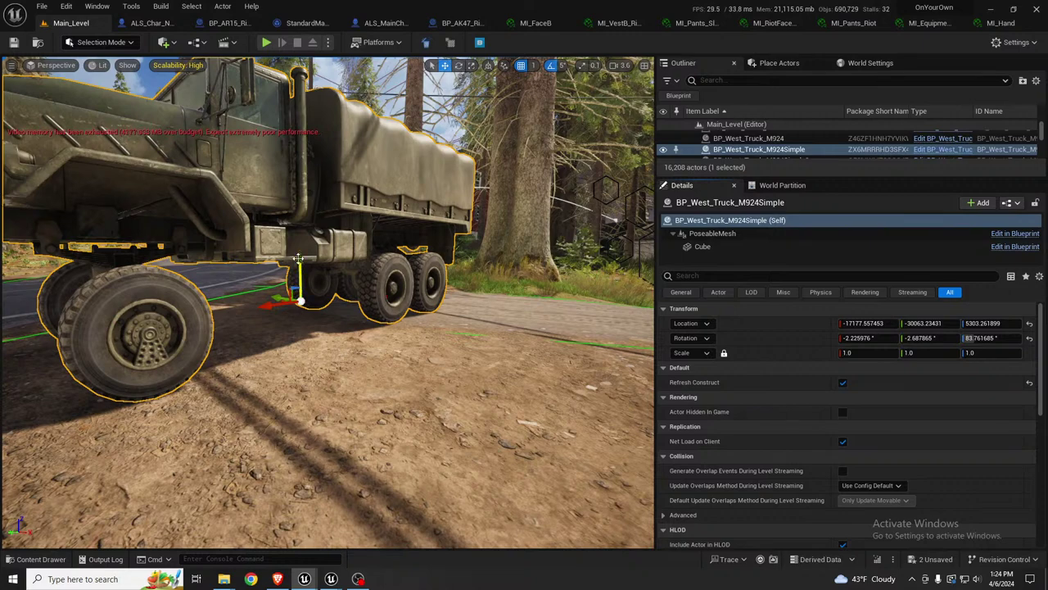
# Step: Lower the M924 truck slightly, tilt it to an X rotation of about 7.77°, and refresh its construct to inspect the wheels
pyautogui.moveTo(299, 259); pyautogui.dragTo(332, 306)
pyautogui.press('e')
pyautogui.click(842, 384)
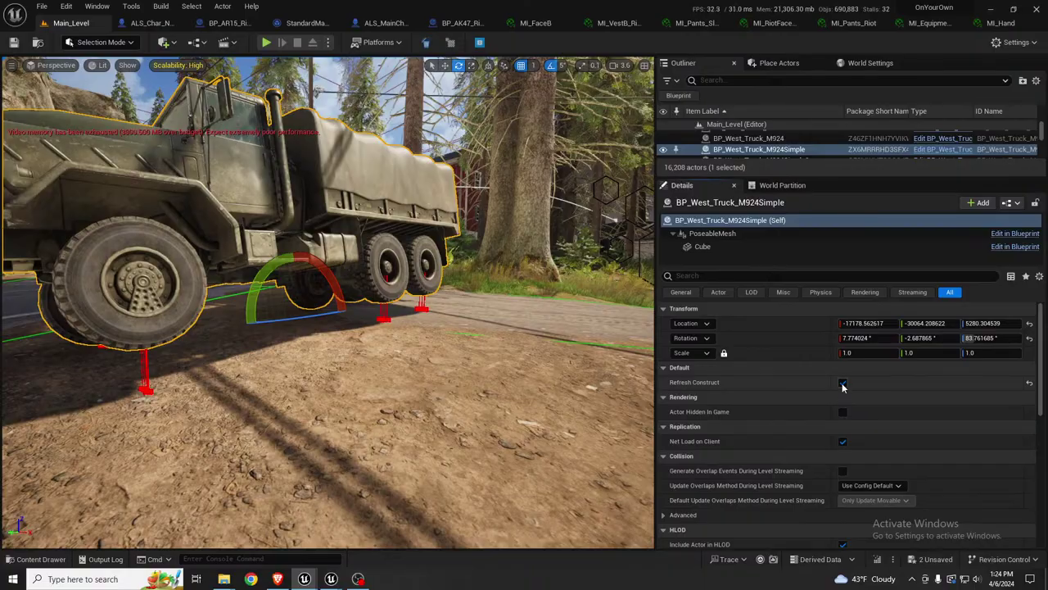
pyautogui.press('a')
pyautogui.moveTo(352, 344); pyautogui.dragTo(418, 352, button='right')
pyautogui.press('d')
pyautogui.press('w')
pyautogui.press('s')
pyautogui.press('w')
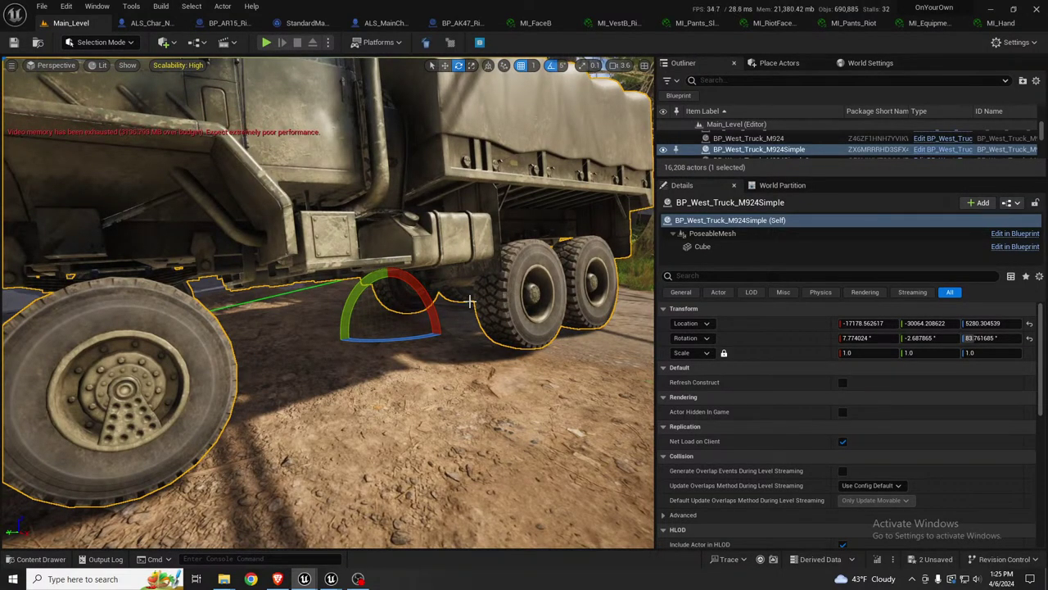
# Step: Rotate the M924 truck to an X rotation of about -2.23° and enable Refresh Construct to update its wheels
pyautogui.moveTo(412, 282); pyautogui.dragTo(394, 267)
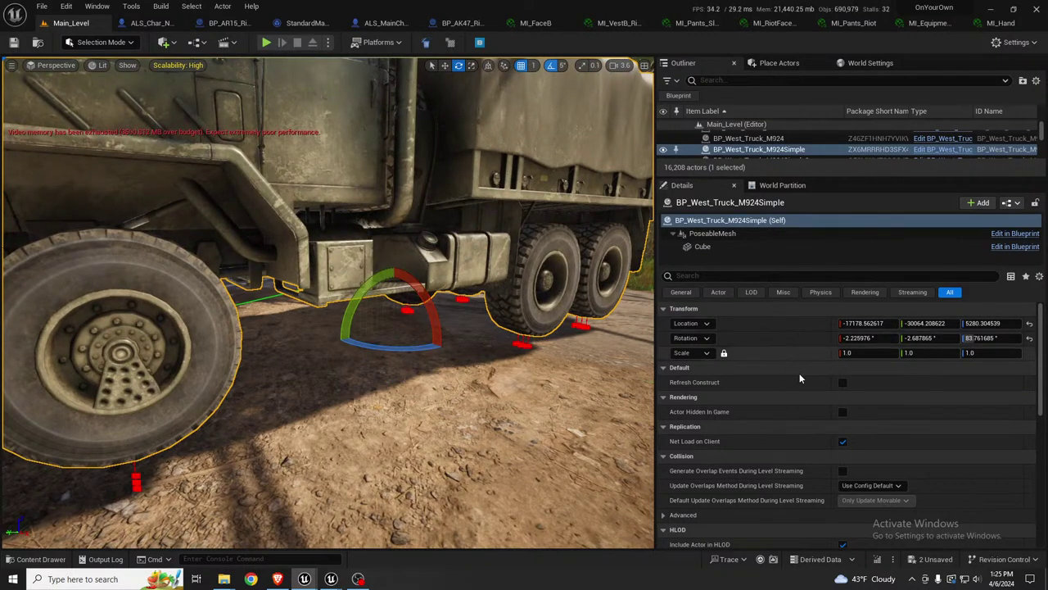
pyautogui.click(843, 382)
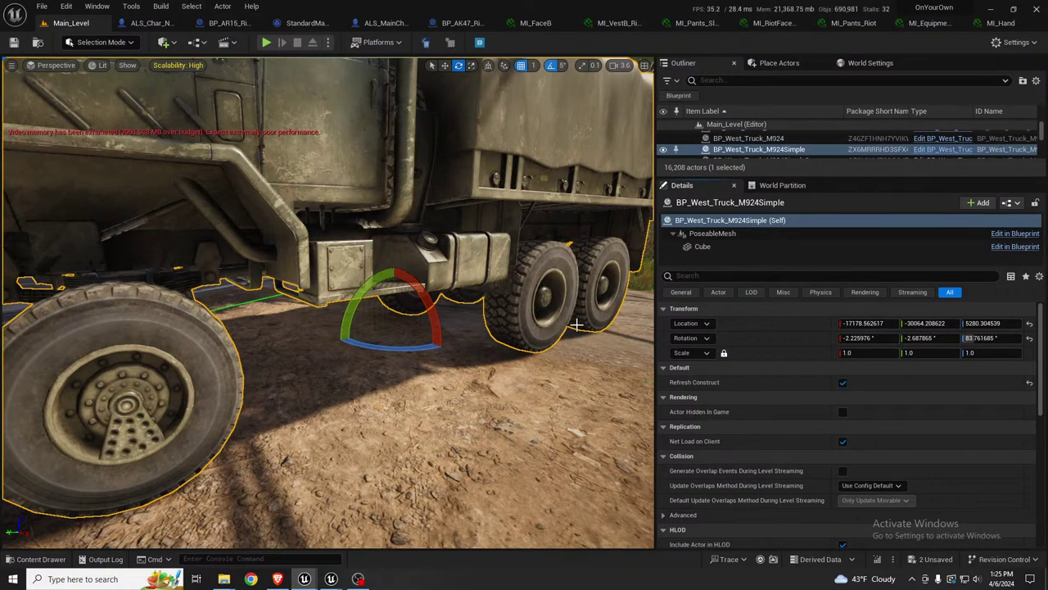
pyautogui.press('s')
pyautogui.moveTo(536, 363); pyautogui.dragTo(619, 341, button='right')
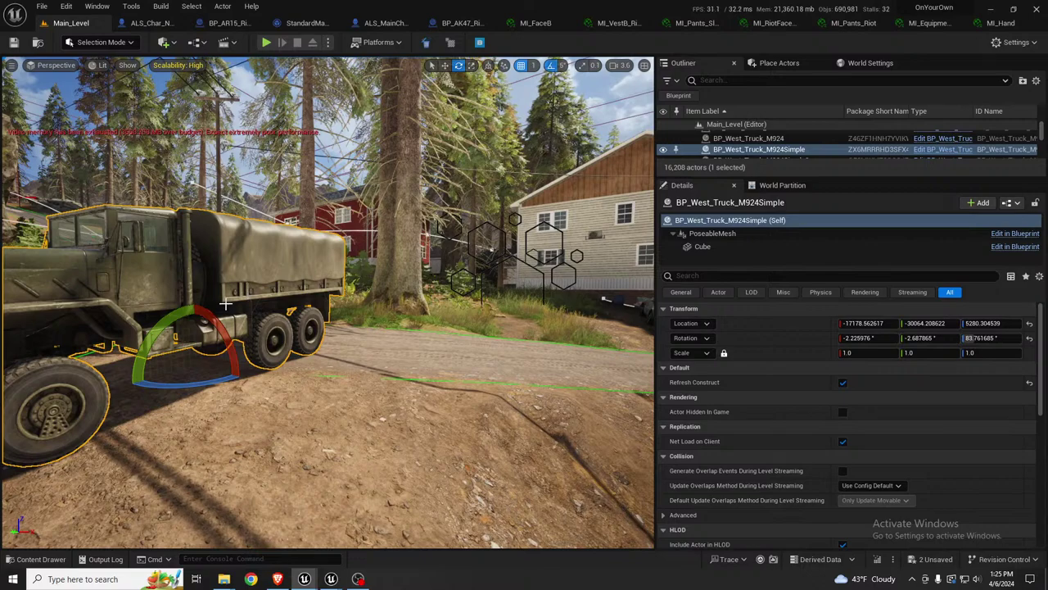
# Step: Select the telegraph pole with the transformer near the road junction, examine its cables, and clear the selection
pyautogui.moveTo(327, 352); pyautogui.dragTo(478, 342, button='right')
pyautogui.press('w')
pyautogui.press('w')
pyautogui.moveTo(400, 328); pyautogui.dragTo(162, 330, button='right')
pyautogui.press('w')
pyautogui.press('w')
pyautogui.press('w')
pyautogui.press('w')
pyautogui.moveTo(302, 425); pyautogui.dragTo(147, 379)
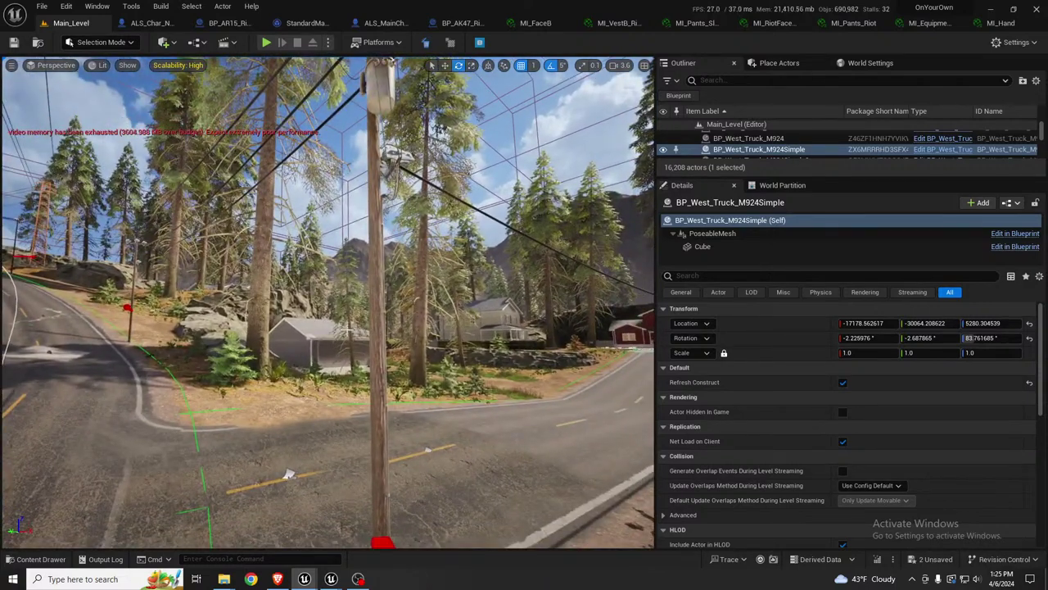
pyautogui.click(375, 306)
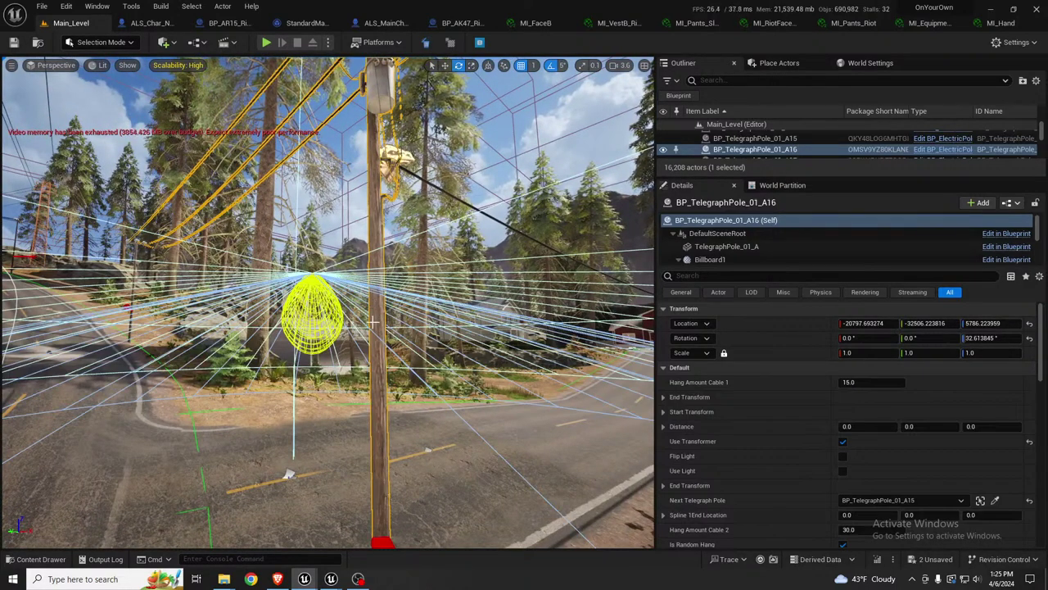
pyautogui.press('e')
pyautogui.moveTo(379, 366); pyautogui.dragTo(379, 366, button='right')
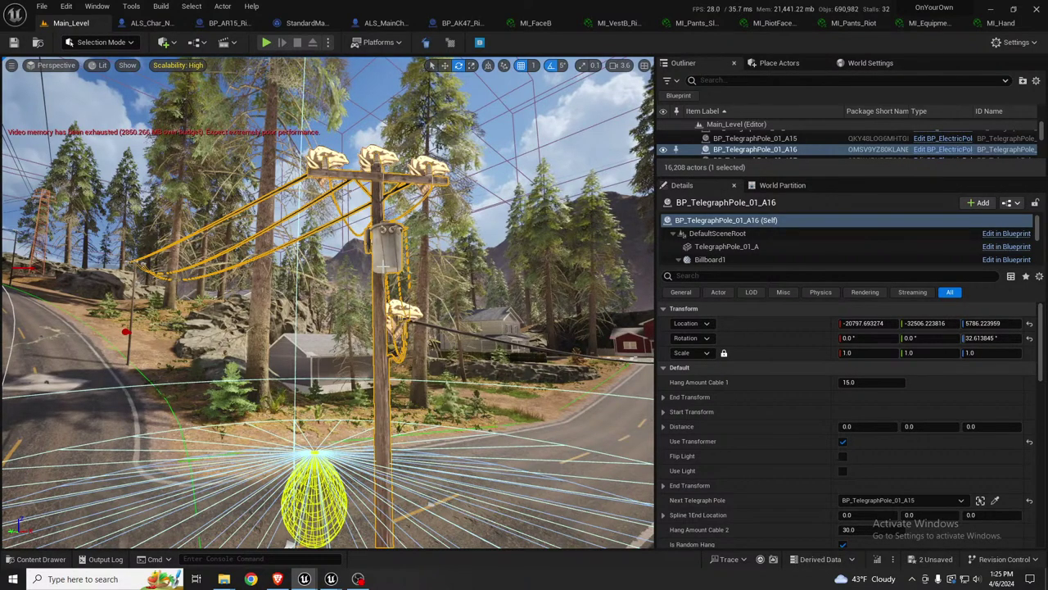
pyautogui.moveTo(383, 301); pyautogui.dragTo(430, 310, button='right')
pyautogui.press('Escape')
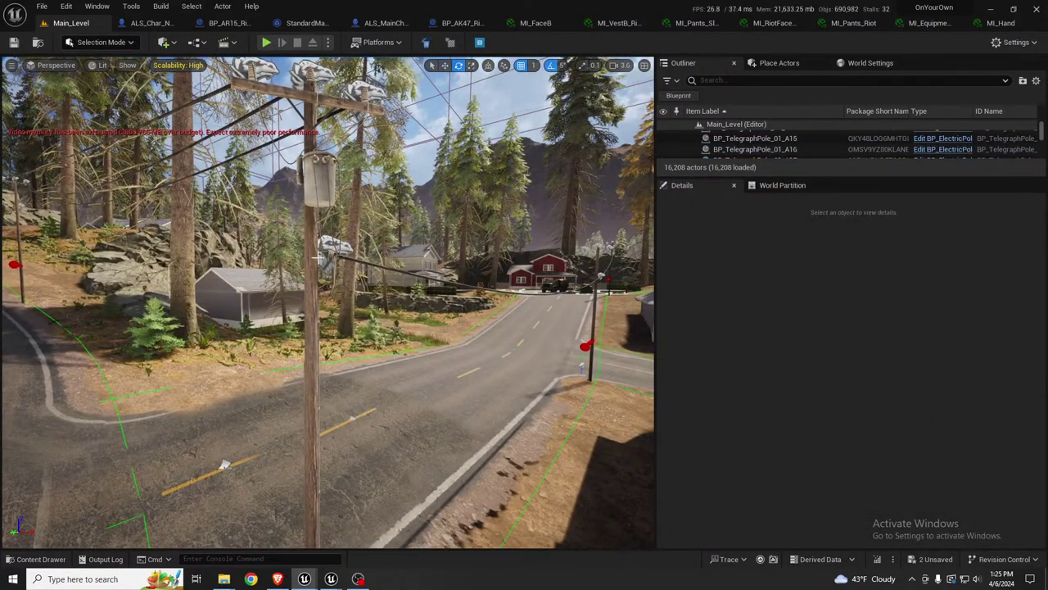
# Step: Disable Is Side Street on the telegraph pole by the red house, compare its cable routing, and re-enable the option
pyautogui.click(600, 277)
pyautogui.scroll(-5, 808, 451)
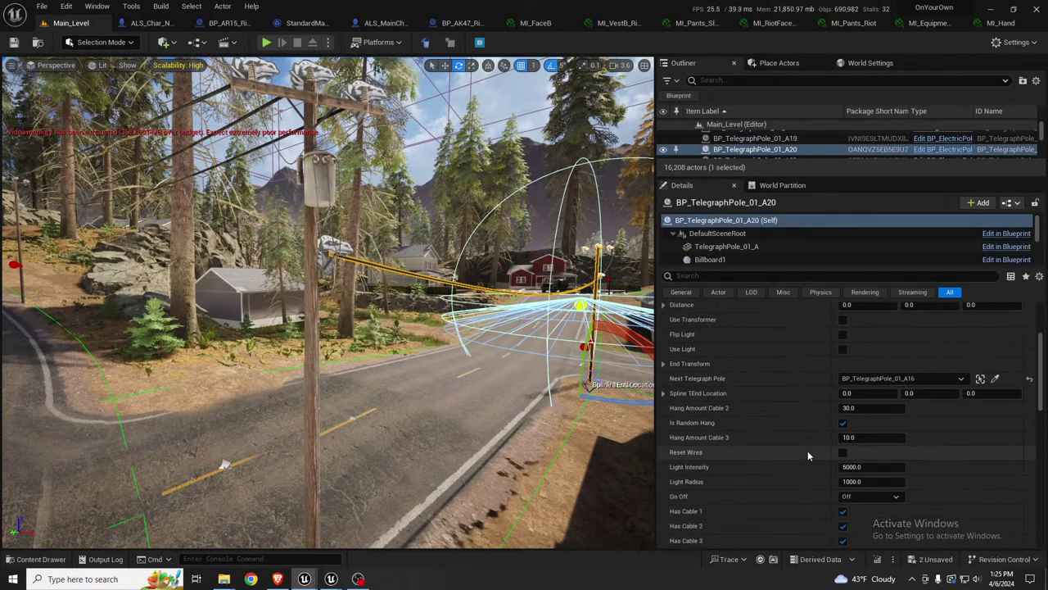
pyautogui.scroll(-3, 806, 450)
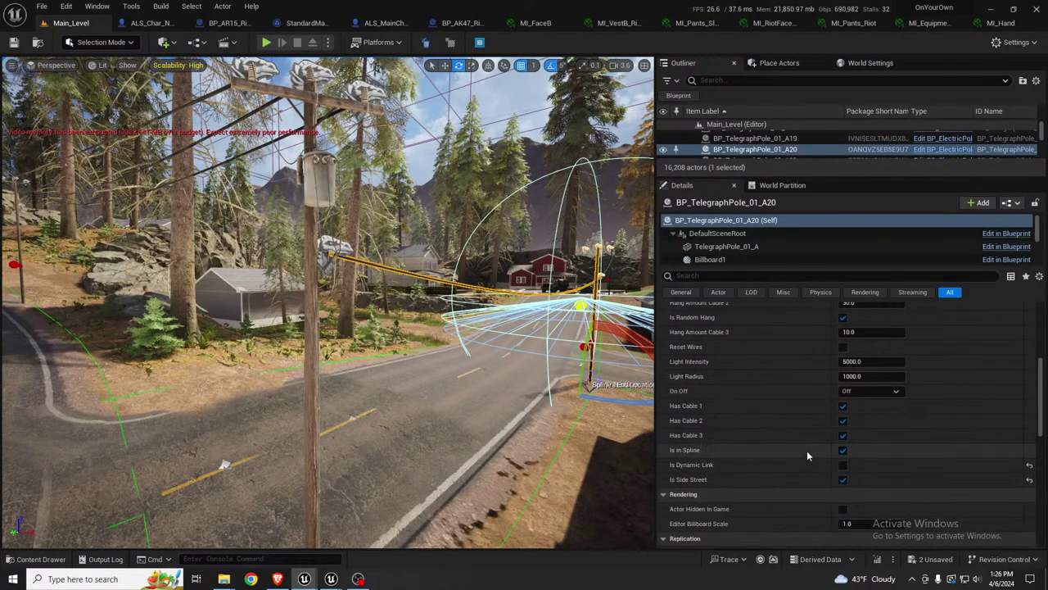
pyautogui.click(843, 481)
pyautogui.moveTo(610, 421); pyautogui.dragTo(680, 401, button='right')
pyautogui.moveTo(410, 324); pyautogui.dragTo(422, 323, button='right')
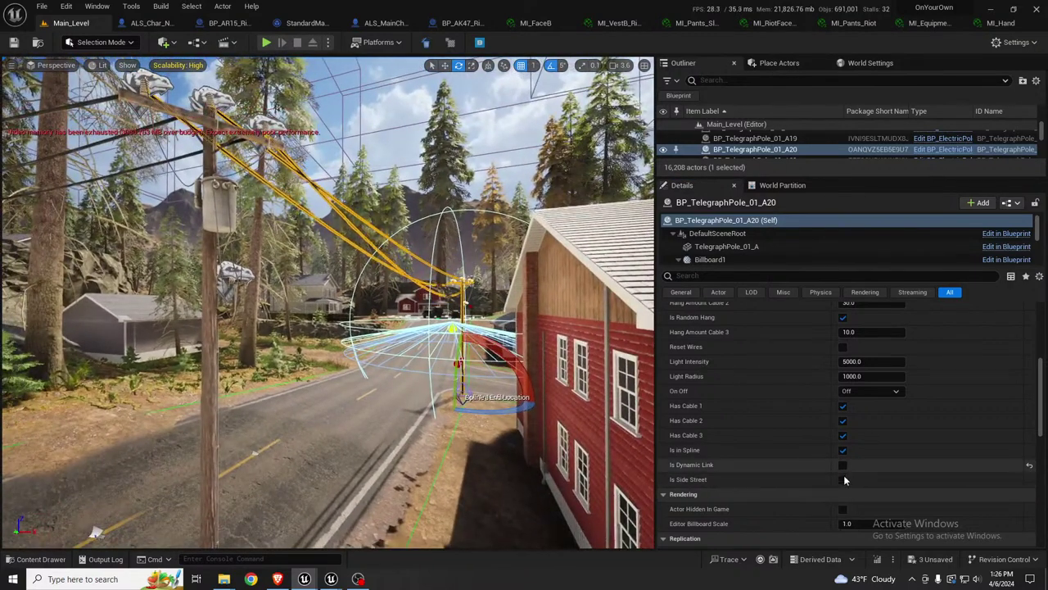
pyautogui.click(842, 480)
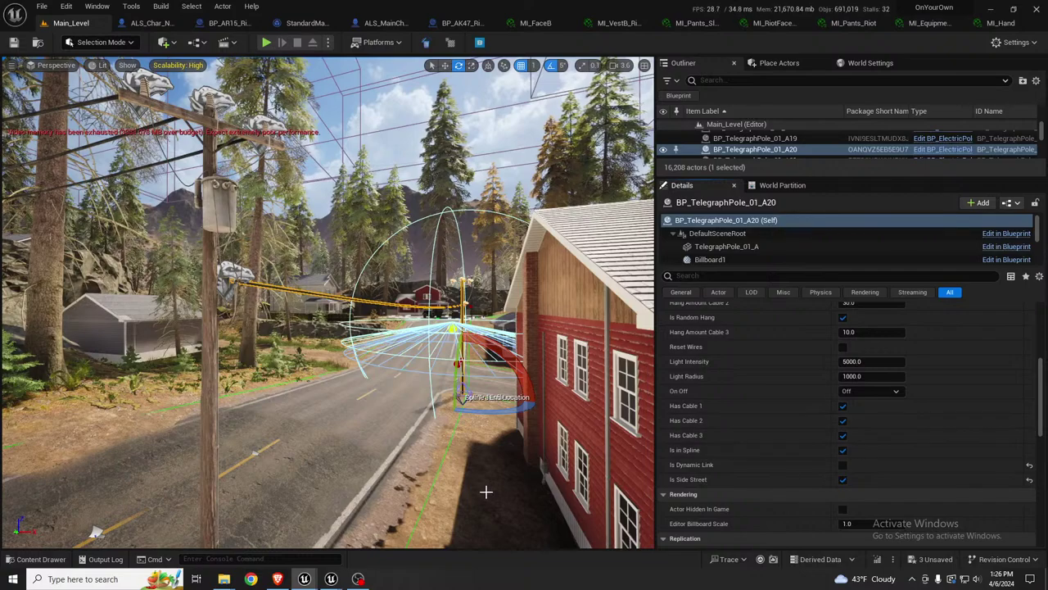
# Step: Examine the selected telegraph pole's side-street cable and top attachment points up close
pyautogui.press('w')
pyautogui.moveTo(646, 451); pyautogui.dragTo(653, 451, button='right')
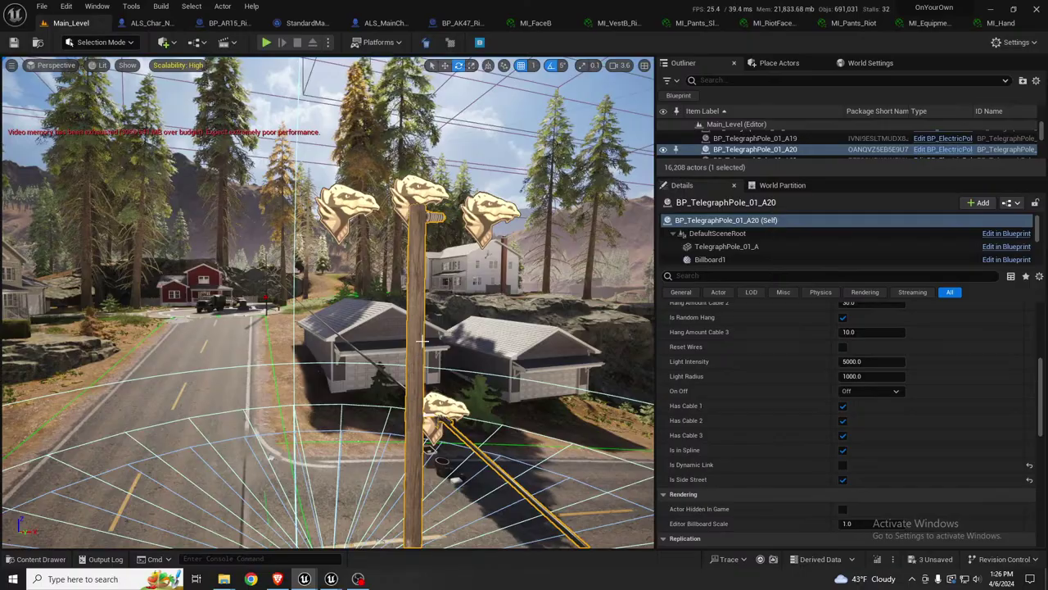
pyautogui.press('s')
pyautogui.moveTo(422, 340); pyautogui.dragTo(505, 359, button='right')
# Step: Inspect the white house's wooden balcony and stairs, surrounding yard, and upper siding with its cable connection
pyautogui.press('w')
pyautogui.scroll(4, 475, 356)
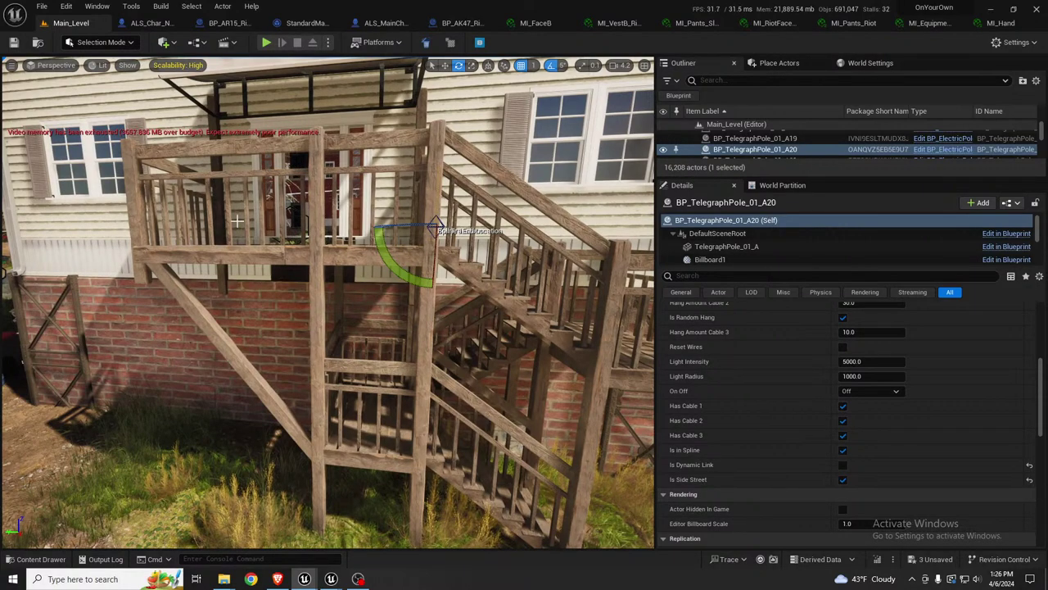
pyautogui.moveTo(460, 259); pyautogui.dragTo(484, 264, button='right')
pyautogui.moveTo(352, 173); pyautogui.dragTo(350, 158, button='right')
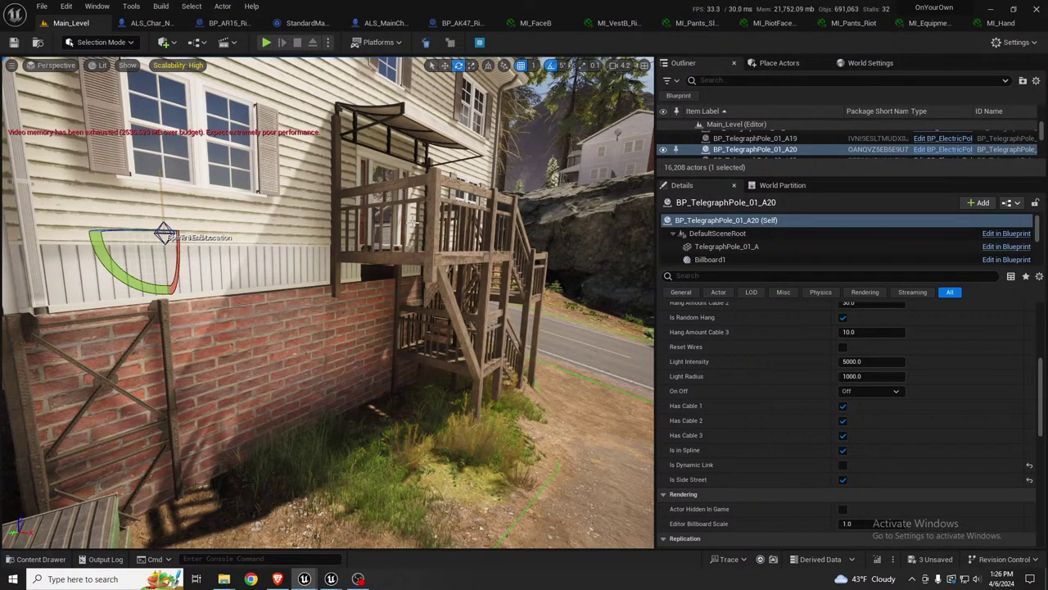
pyautogui.moveTo(410, 272)
pyautogui.mouseDown(button='right')
pyautogui.moveTo(429, 279)
pyautogui.moveTo(262, 241)
pyautogui.moveTo(352, 274)
pyautogui.moveTo(406, 257)
pyautogui.mouseUp(button='right')
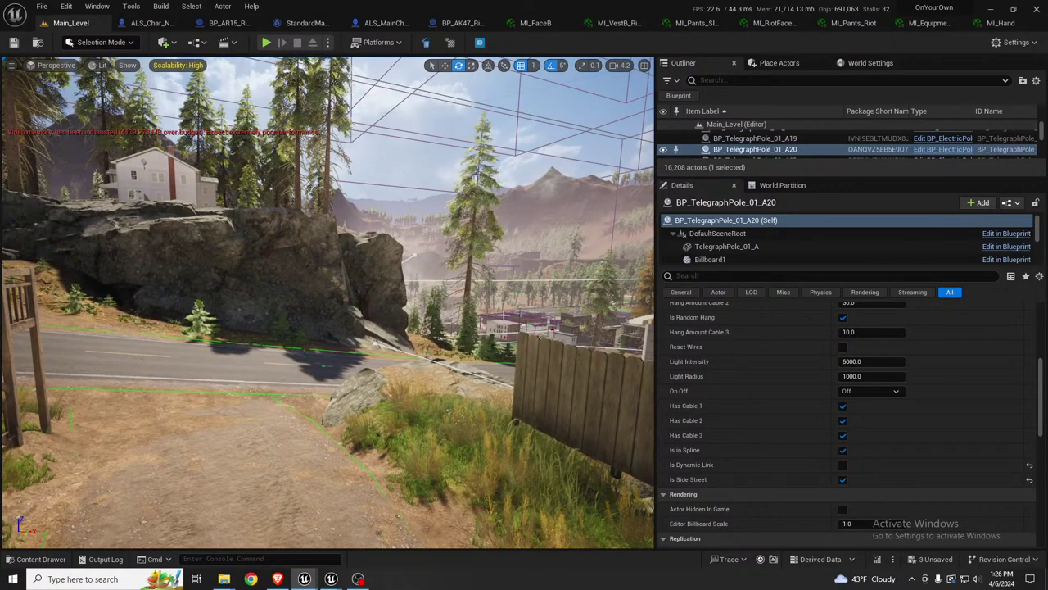
pyautogui.moveTo(492, 317); pyautogui.dragTo(344, 237, button='right')
pyautogui.press('a')
pyautogui.press('w')
pyautogui.moveTo(450, 288); pyautogui.dragTo(527, 435, button='right')
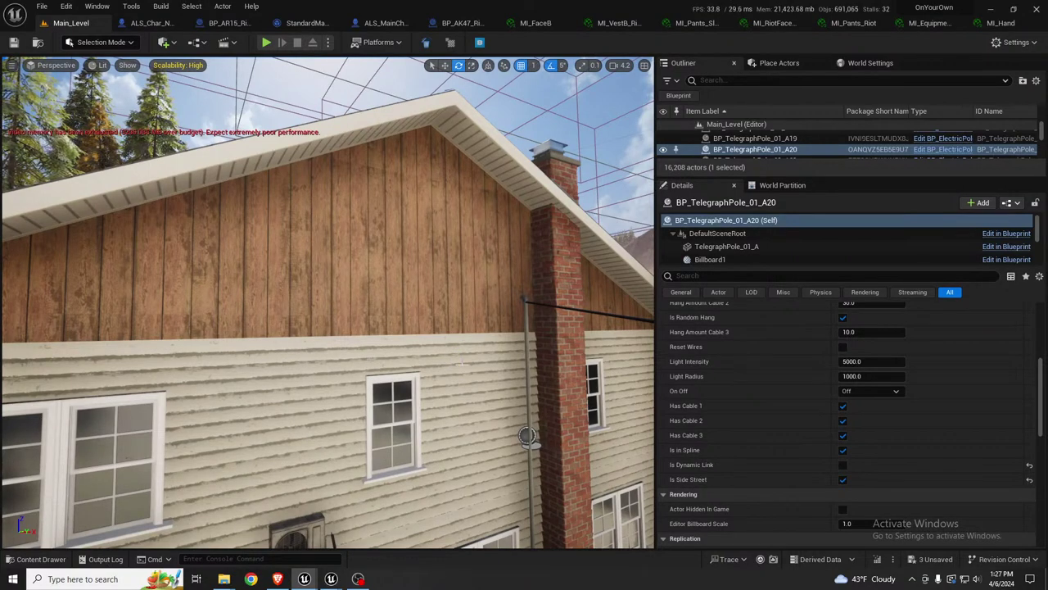
# Step: Examine the white house's roof in wireframe and unlit view modes, and return the viewport to lit mode
pyautogui.moveTo(528, 435); pyautogui.dragTo(552, 371, button='right')
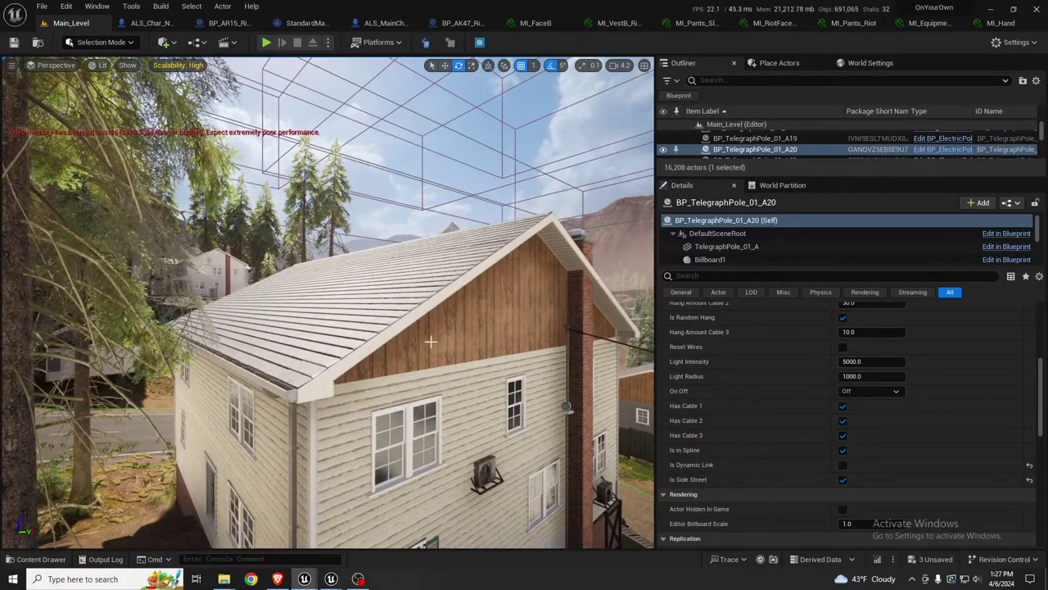
pyautogui.scroll(-3, 380, 308)
pyautogui.press('w')
pyautogui.moveTo(380, 308); pyautogui.dragTo(439, 285, button='right')
pyautogui.hotkey('alt', '2')
pyautogui.scroll(-3, 367, 308)
pyautogui.press('w')
pyautogui.moveTo(364, 280); pyautogui.dragTo(364, 280, button='right')
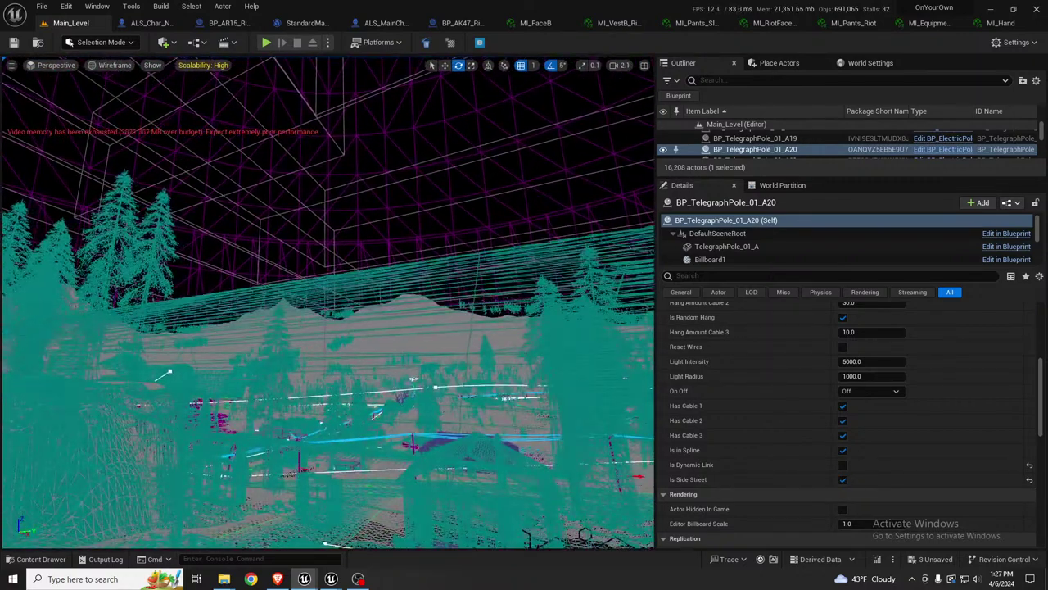
pyautogui.hotkey('alt', '3')
pyautogui.hotkey('alt', '4')
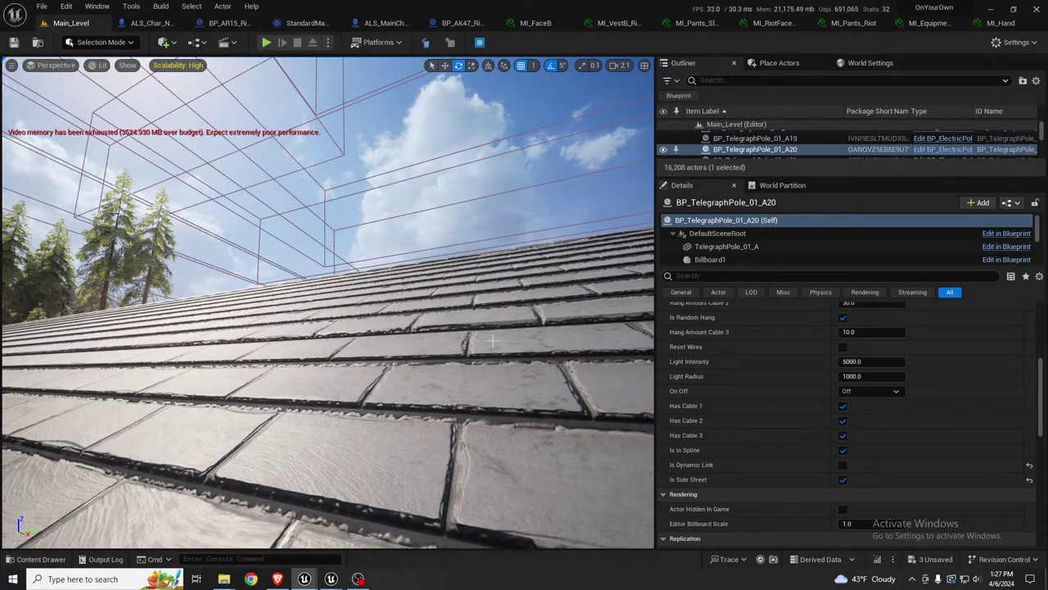
# Step: Inspect the white house's roof shingles, gutter edge, wooden gable and weathered siding up close
pyautogui.press('s')
pyautogui.moveTo(393, 377); pyautogui.dragTo(328, 408, button='right')
pyautogui.press('a')
pyautogui.press('w')
pyautogui.moveTo(328, 352); pyautogui.dragTo(362, 347, button='right')
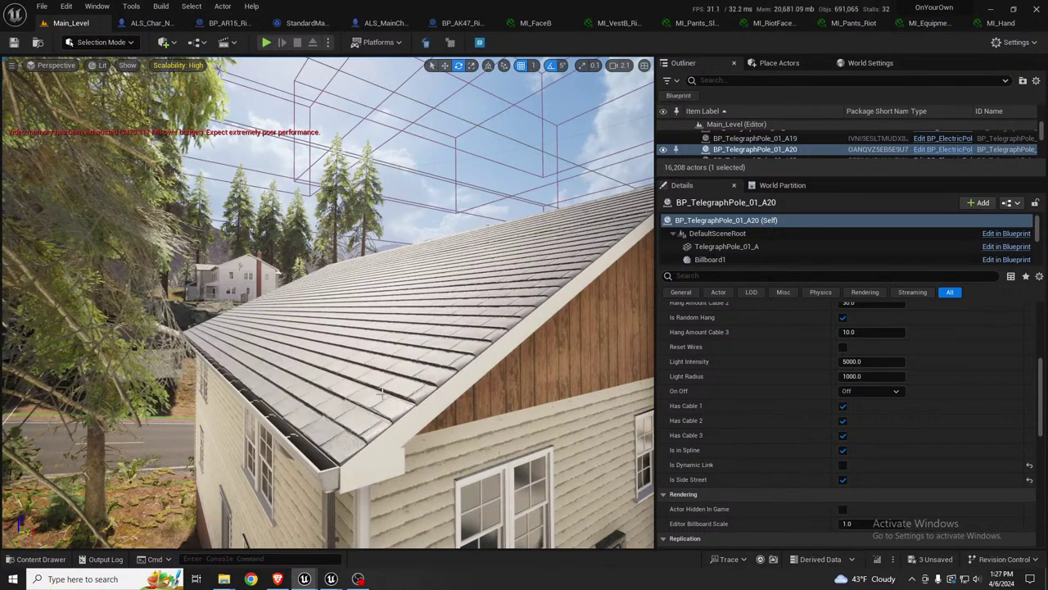
pyautogui.moveTo(470, 339); pyautogui.dragTo(614, 393, button='right')
pyautogui.press('w')
pyautogui.moveTo(410, 344); pyautogui.dragTo(393, 328, button='right')
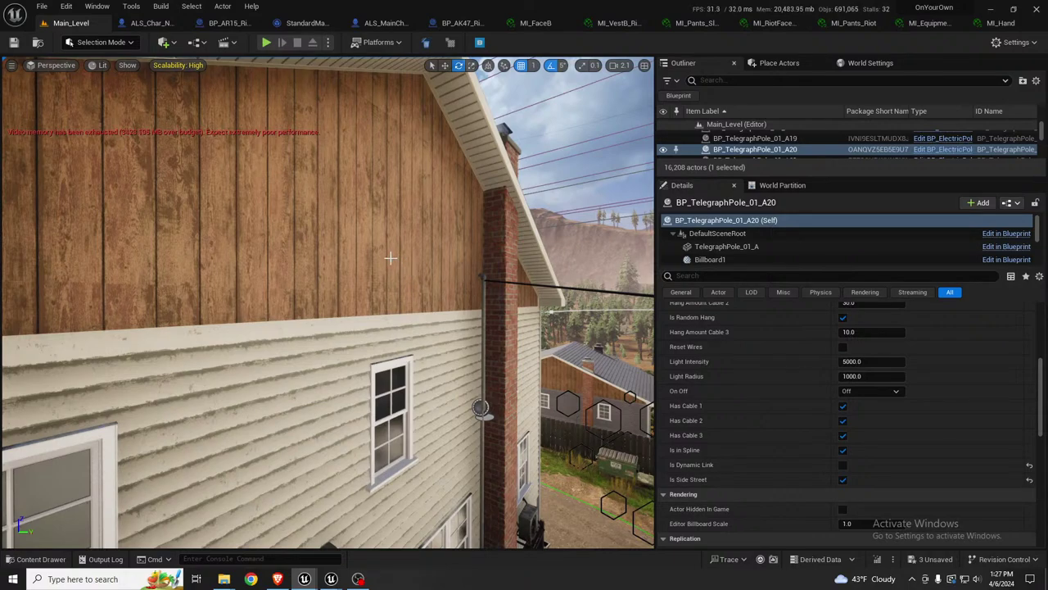
pyautogui.moveTo(361, 304); pyautogui.dragTo(362, 304, button='right')
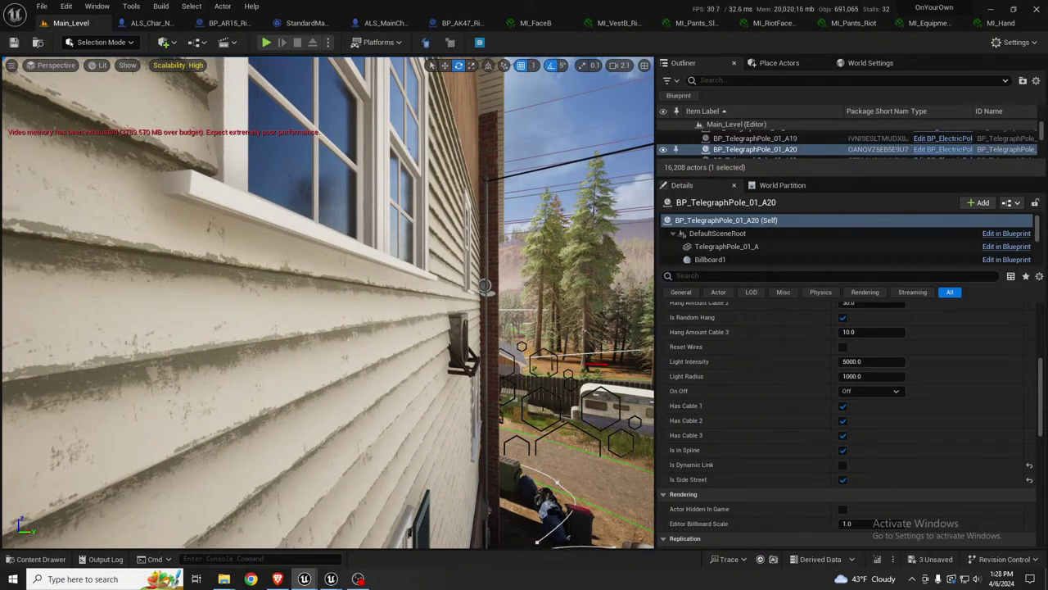
# Step: View the white house's chimney side from the yard, select its residential houses level instance, and clear the selection
pyautogui.moveTo(368, 370); pyautogui.dragTo(397, 303, button='middle')
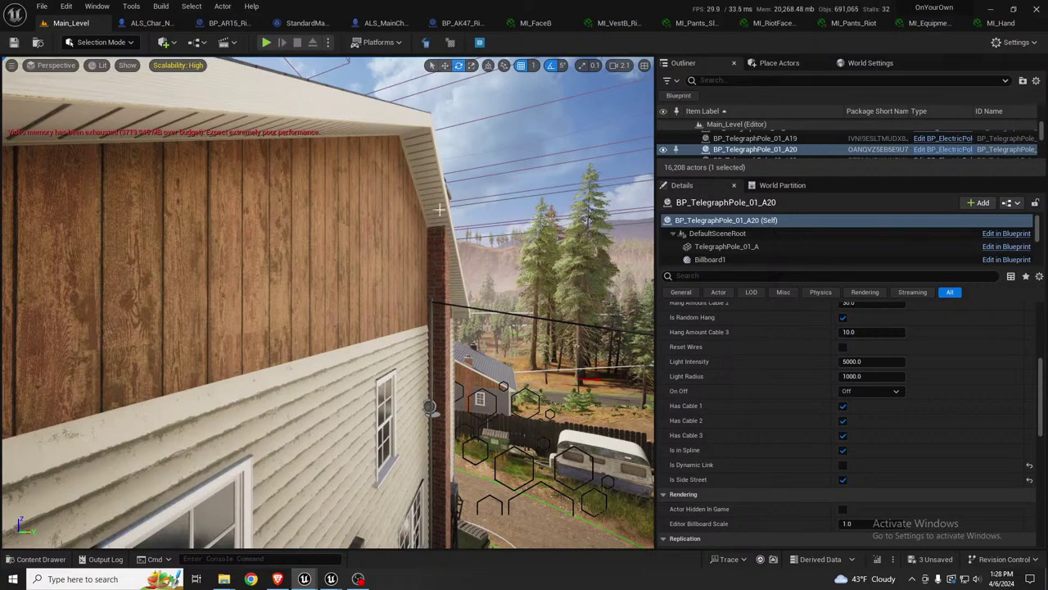
pyautogui.moveTo(350, 293); pyautogui.dragTo(386, 303, button='right')
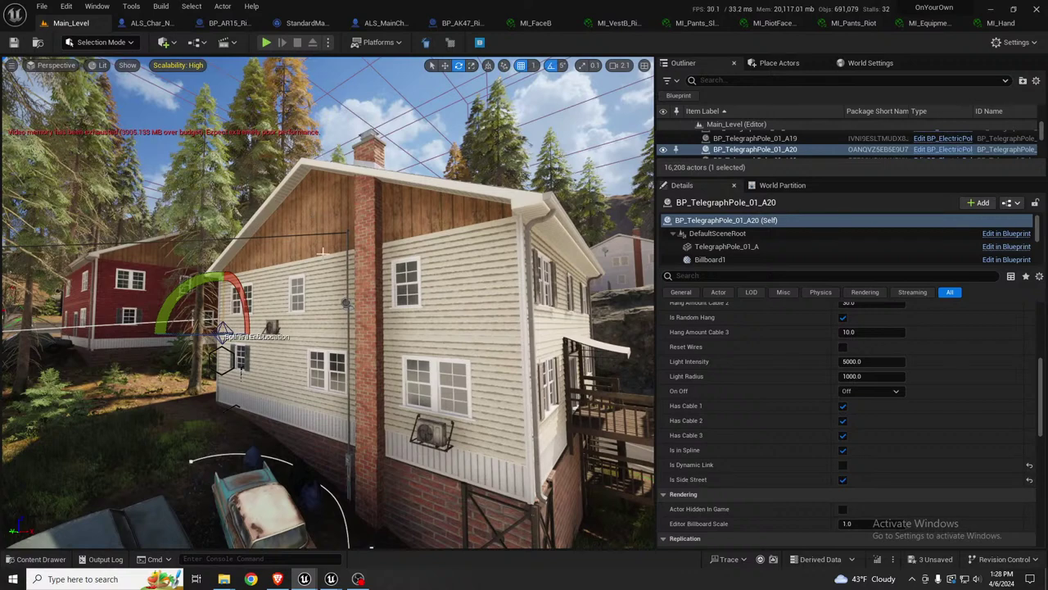
pyautogui.moveTo(306, 280); pyautogui.dragTo(279, 302, button='middle')
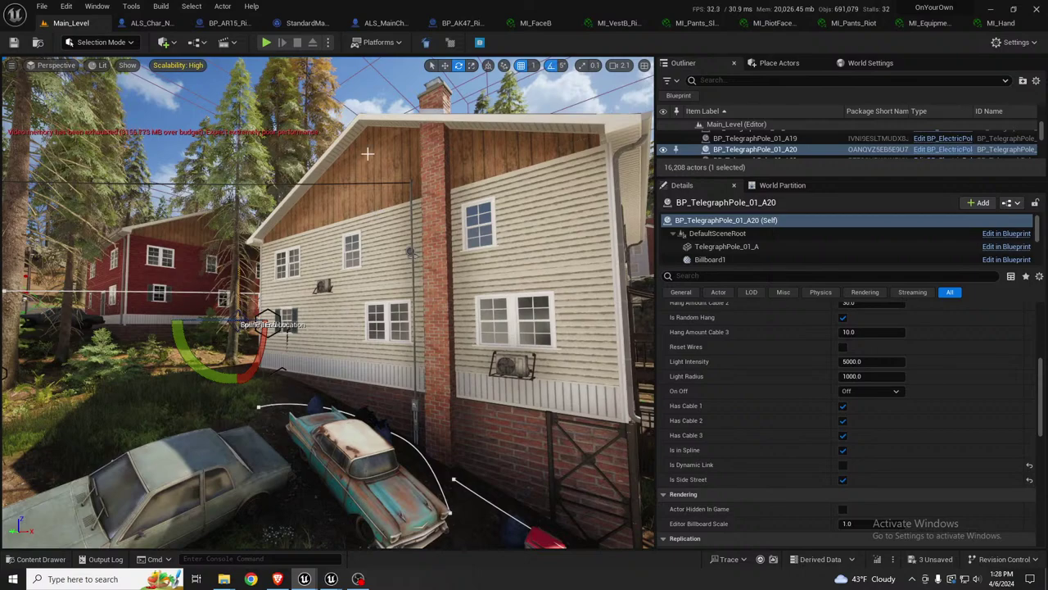
pyautogui.moveTo(481, 233); pyautogui.dragTo(521, 233, button='right')
pyautogui.moveTo(459, 253); pyautogui.dragTo(461, 254, button='right')
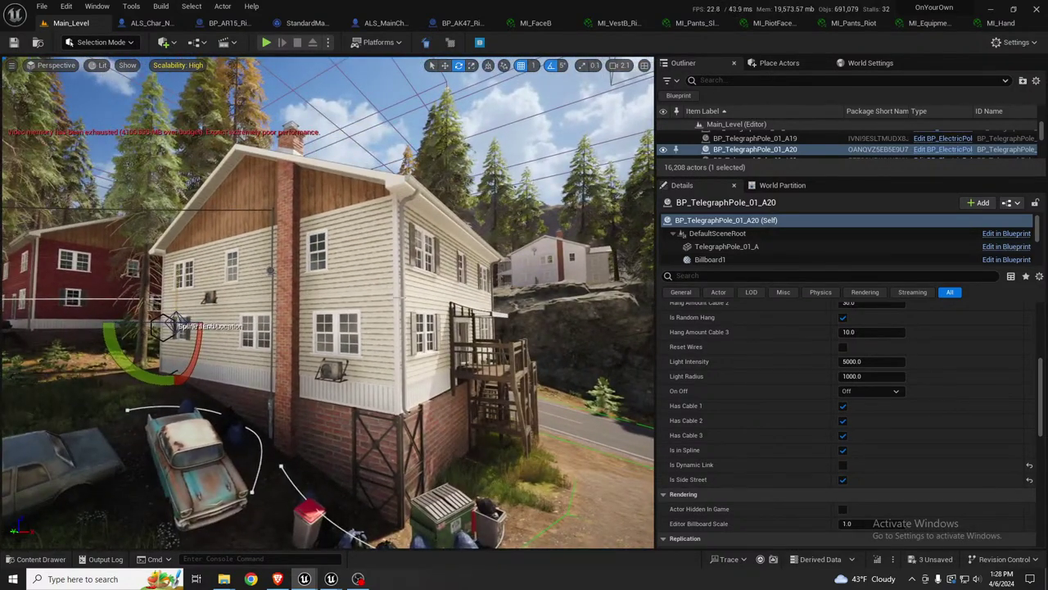
pyautogui.click(375, 273)
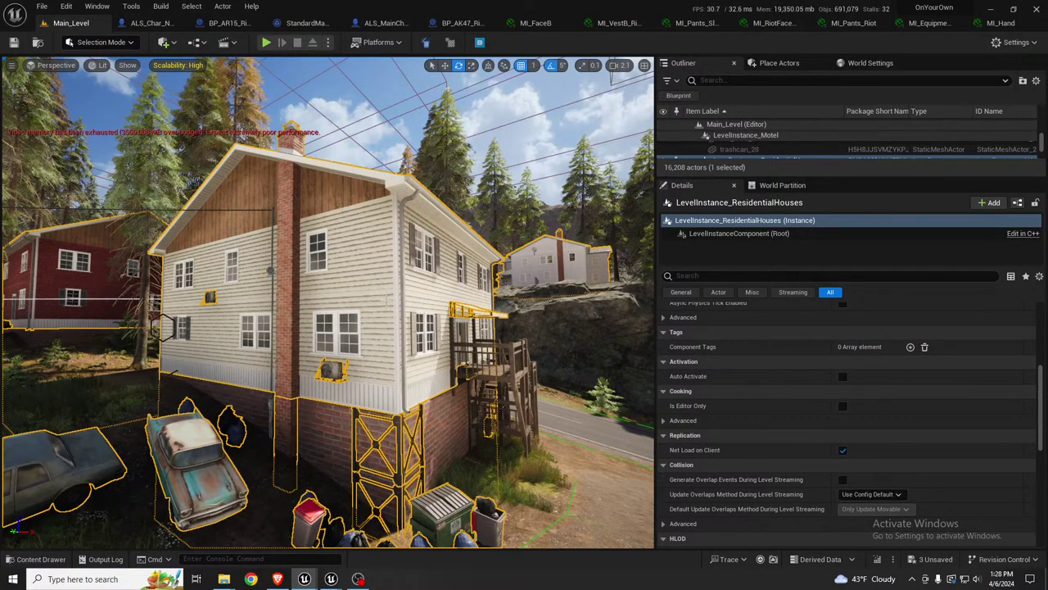
pyautogui.press('Escape')
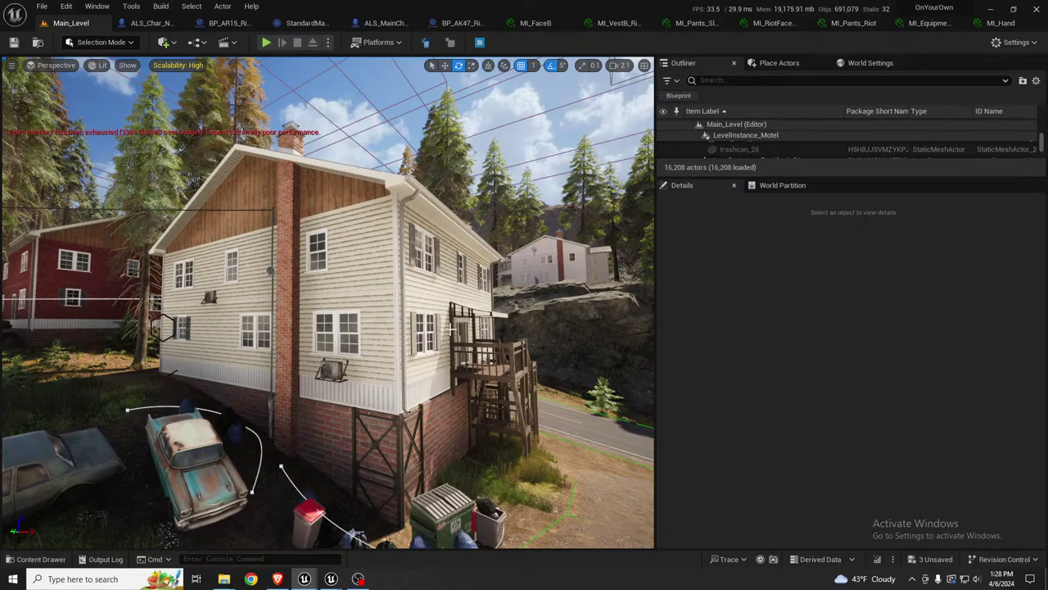
# Step: Select the lattice electric tower beside the wooden fence, examine its structure and cables, and clear the selection
pyautogui.moveTo(396, 318); pyautogui.dragTo(258, 351, button='right')
pyautogui.moveTo(253, 305); pyautogui.dragTo(459, 300, button='right')
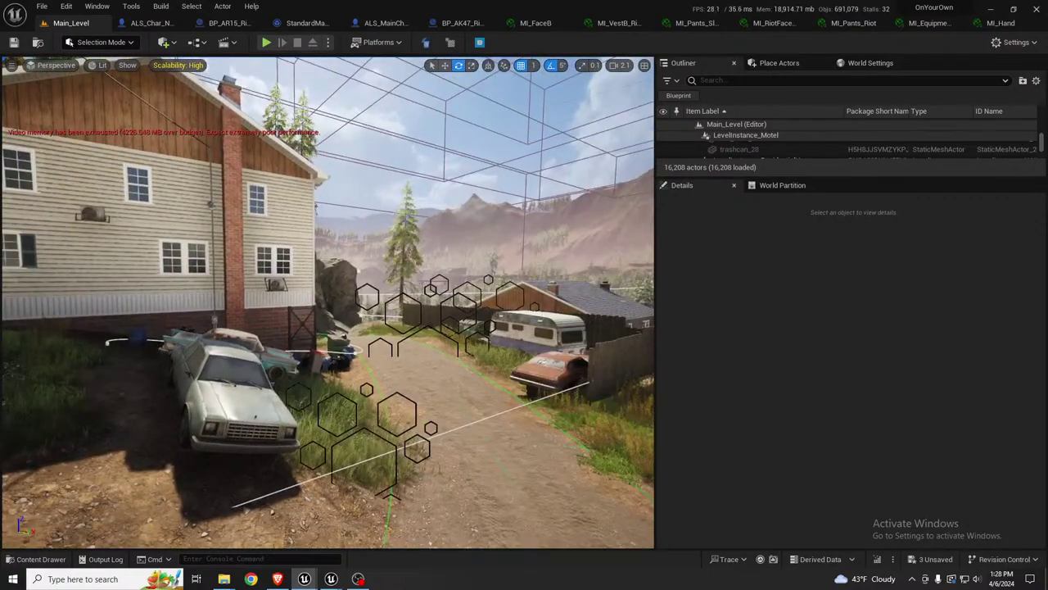
pyautogui.moveTo(328, 302); pyautogui.dragTo(440, 163, button='right')
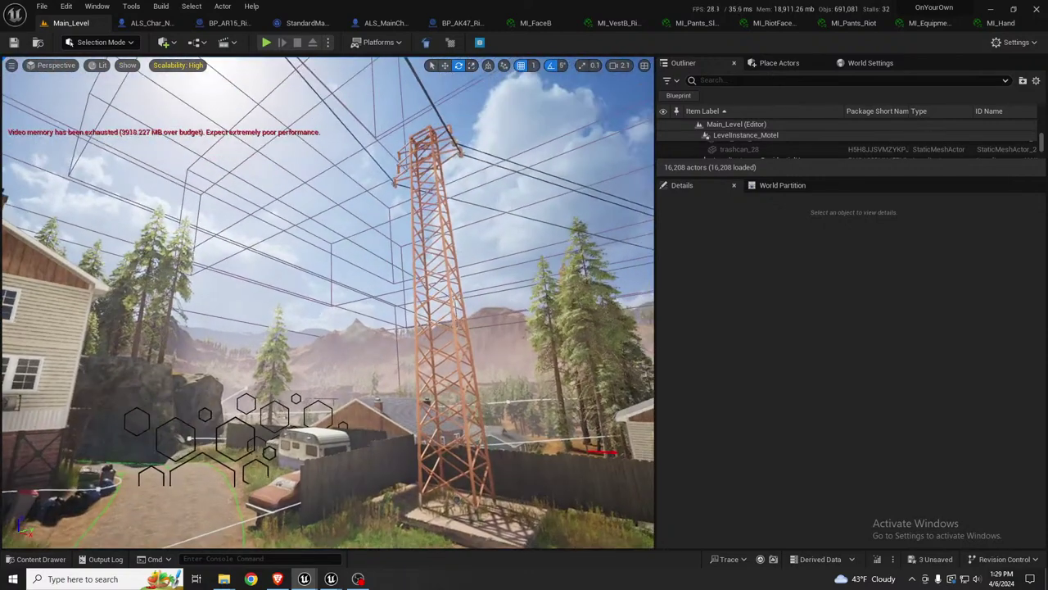
pyautogui.click(431, 163)
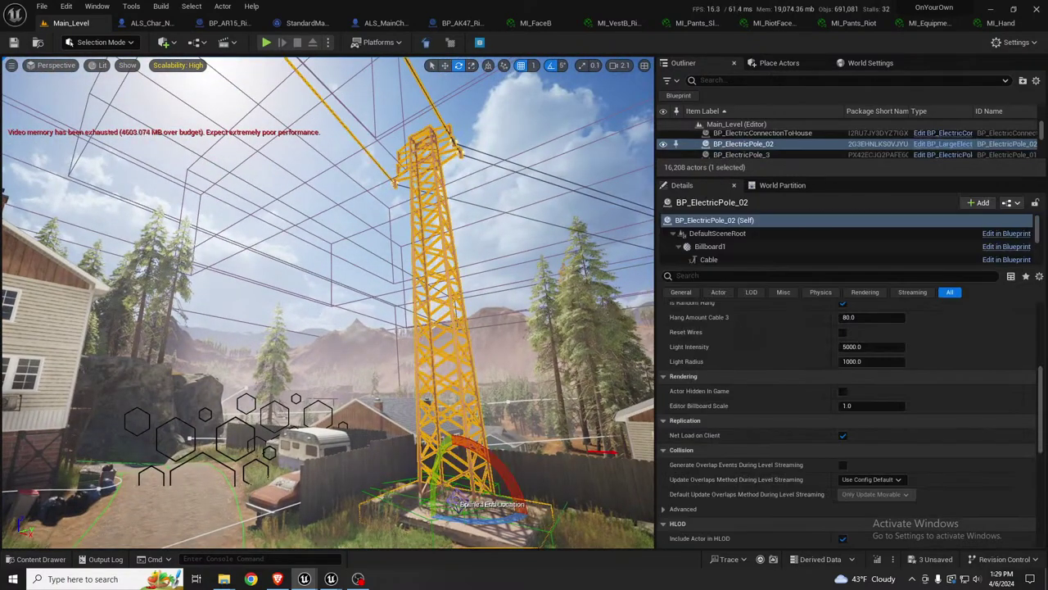
pyautogui.moveTo(462, 260); pyautogui.dragTo(590, 287, button='right')
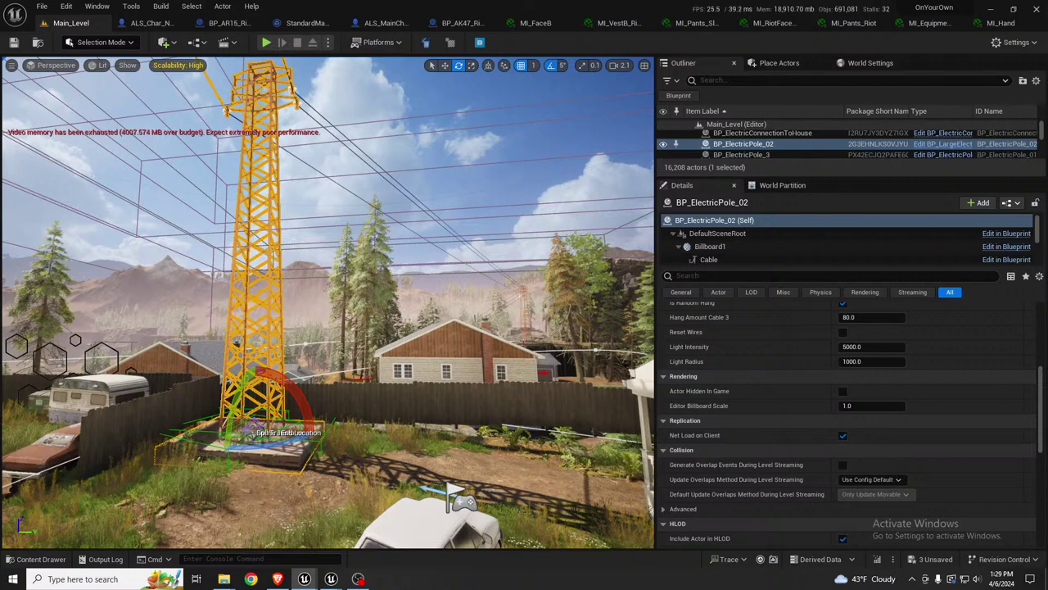
pyautogui.moveTo(505, 321); pyautogui.dragTo(483, 304, button='right')
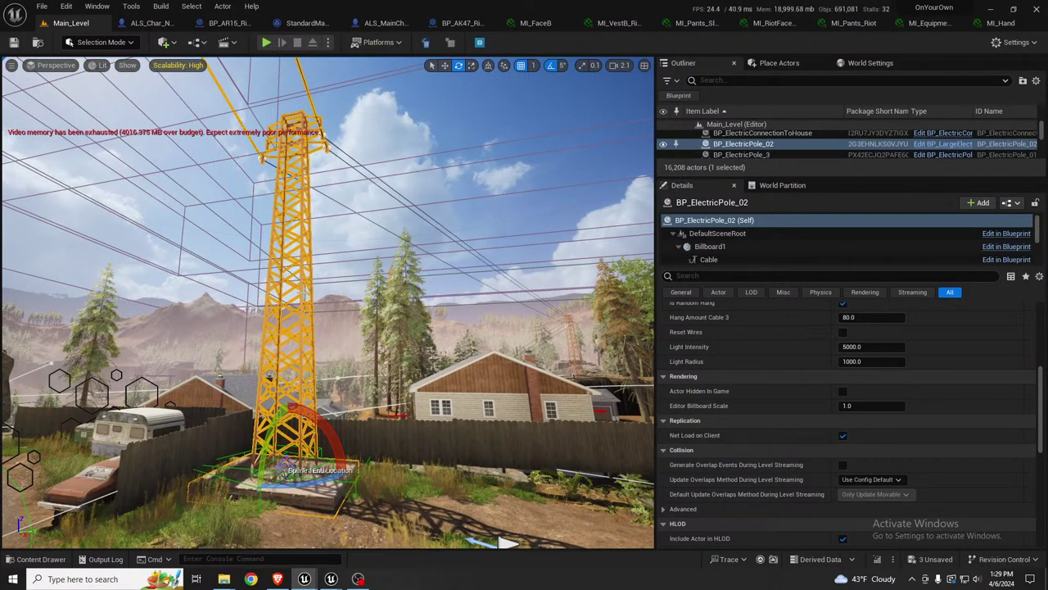
pyautogui.moveTo(483, 305); pyautogui.dragTo(473, 292, button='right')
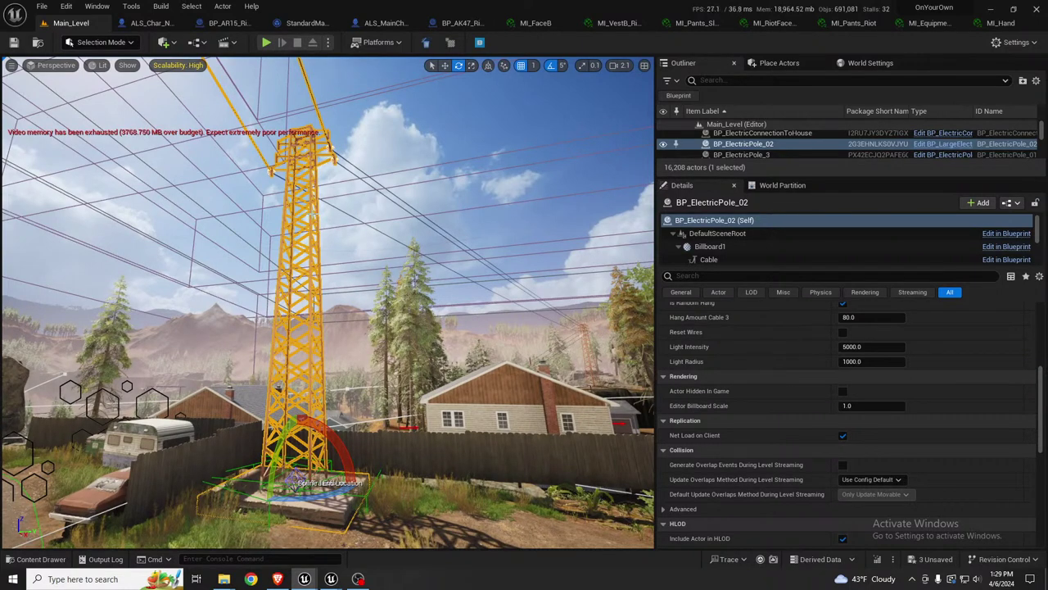
pyautogui.moveTo(320, 235); pyautogui.dragTo(336, 288, button='right')
pyautogui.press('Escape')
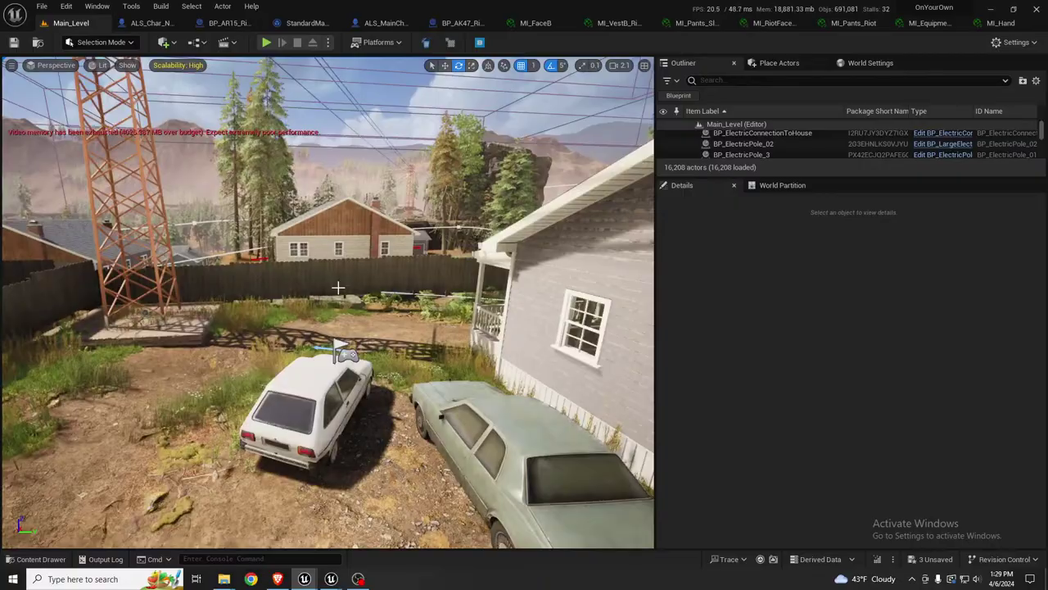
# Step: Move PlayerStart_Forest3 from beside the white car to the red house's yard, drop it to the ground, and focus on it
pyautogui.click(344, 353)
pyautogui.press('s')
pyautogui.moveTo(344, 353)
pyautogui.mouseDown(button='right')
pyautogui.moveTo(362, 365)
pyautogui.moveTo(344, 375)
pyautogui.moveTo(346, 354)
pyautogui.mouseUp(button='right')
pyautogui.scroll(3, 357, 370)
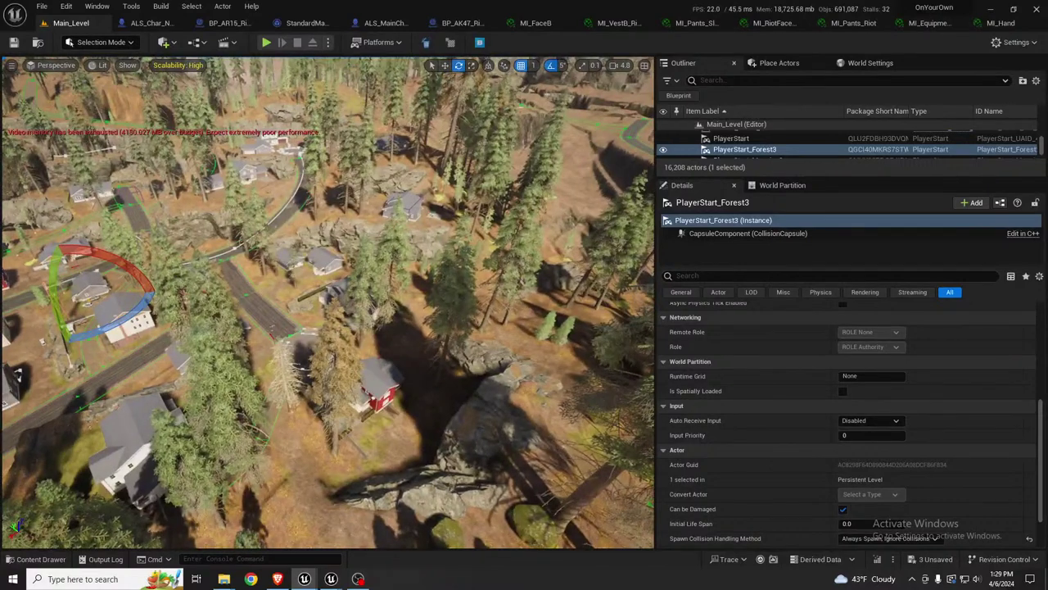
pyautogui.press('w')
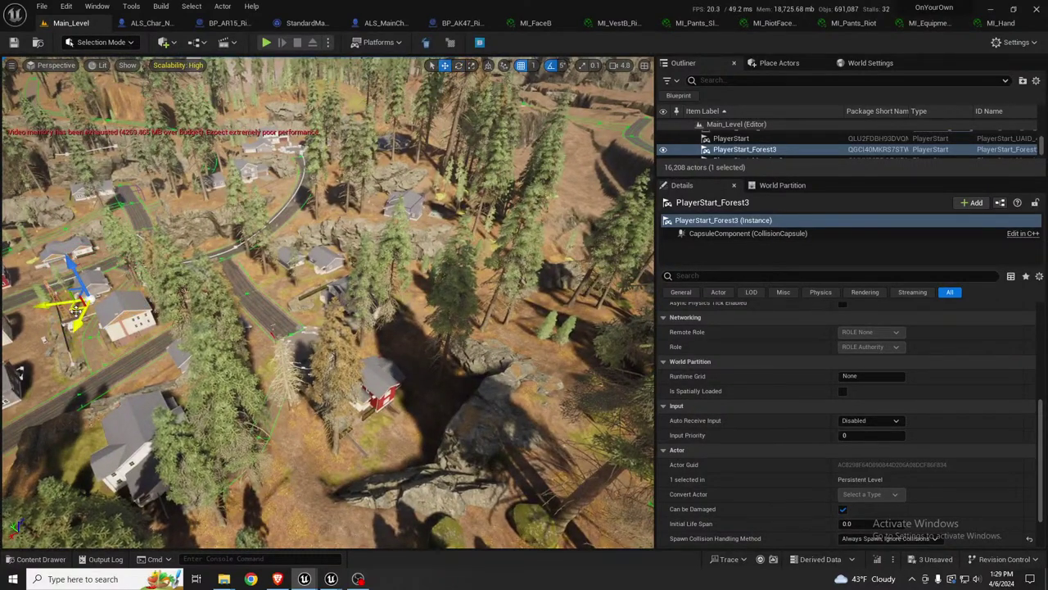
pyautogui.moveTo(75, 310); pyautogui.dragTo(409, 495)
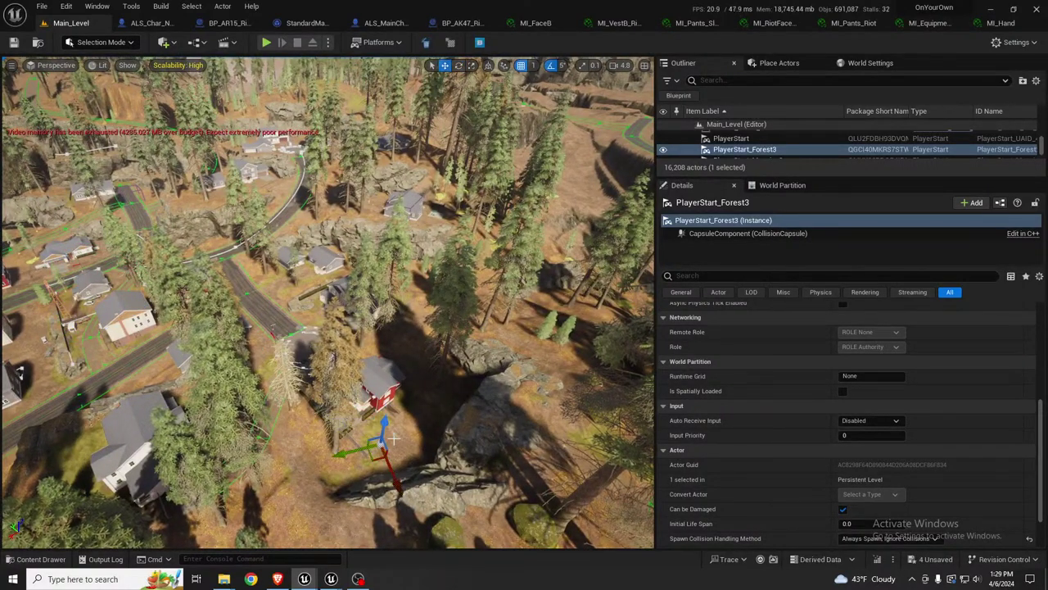
pyautogui.moveTo(384, 421); pyautogui.dragTo(387, 396)
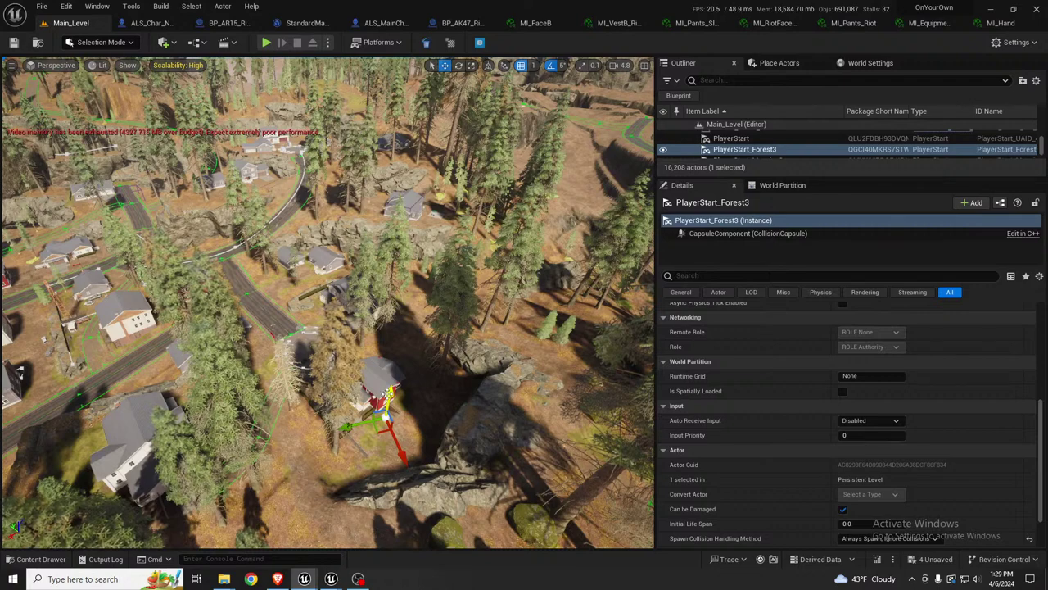
pyautogui.press('End')
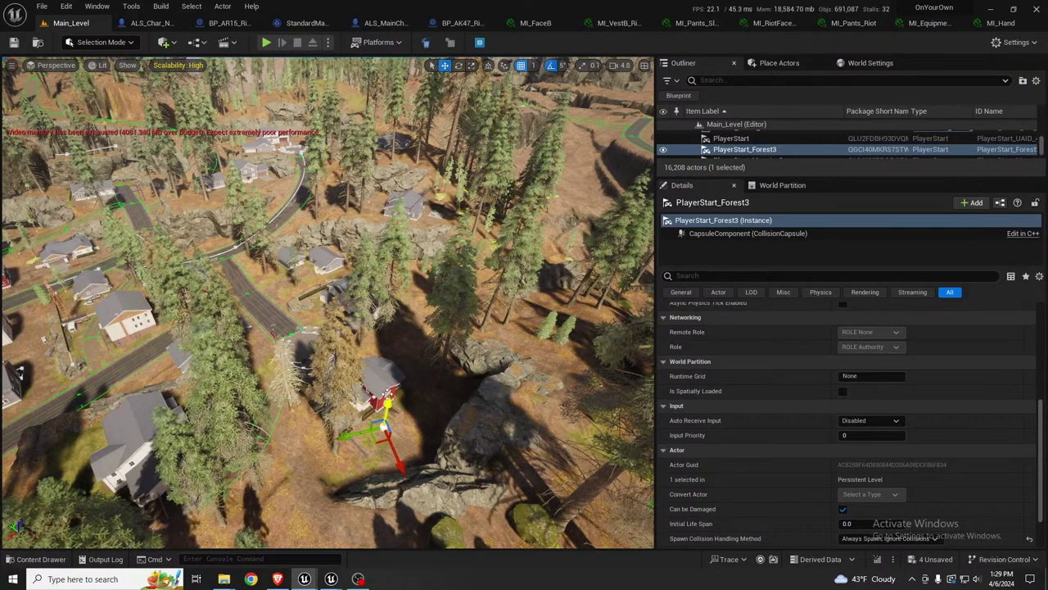
pyautogui.press('f')
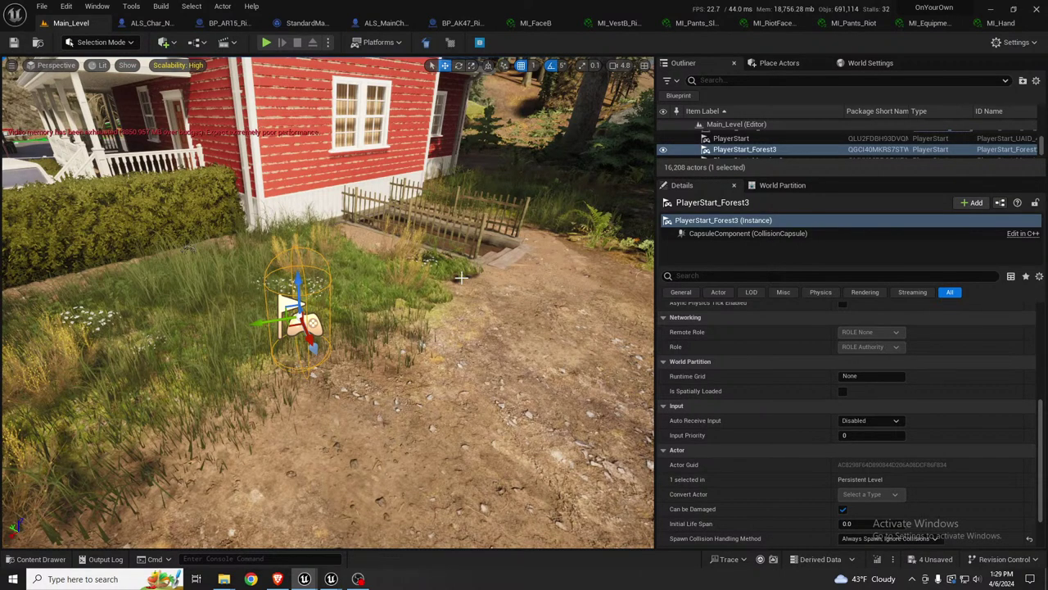
# Step: Play the level in the editor and walk down the red house's outside stairs to the basement pool table room
pyautogui.hotkey('alt', 'p')
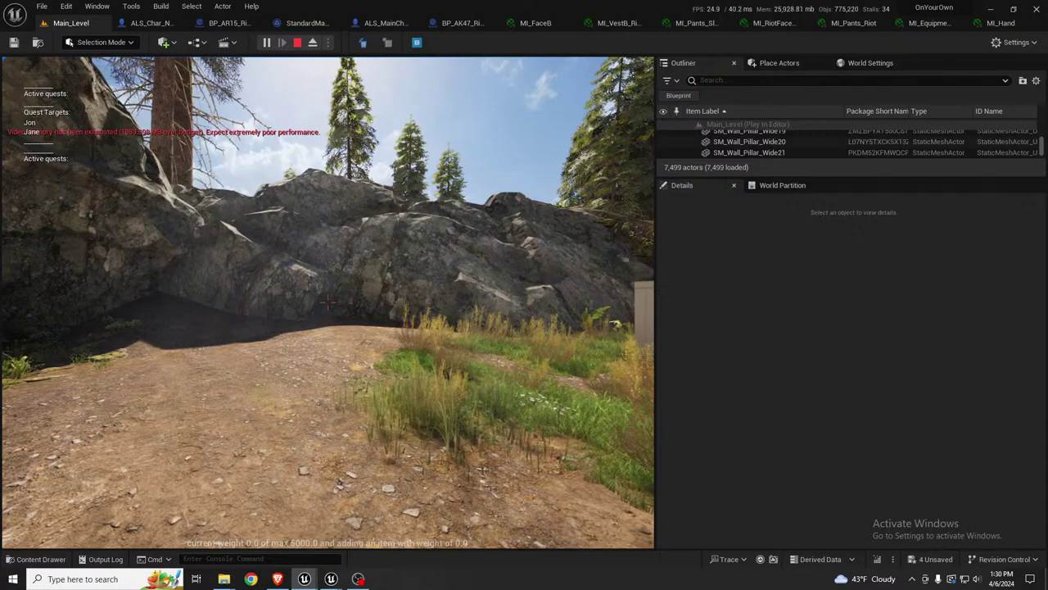
pyautogui.press('w')
pyautogui.press('w')
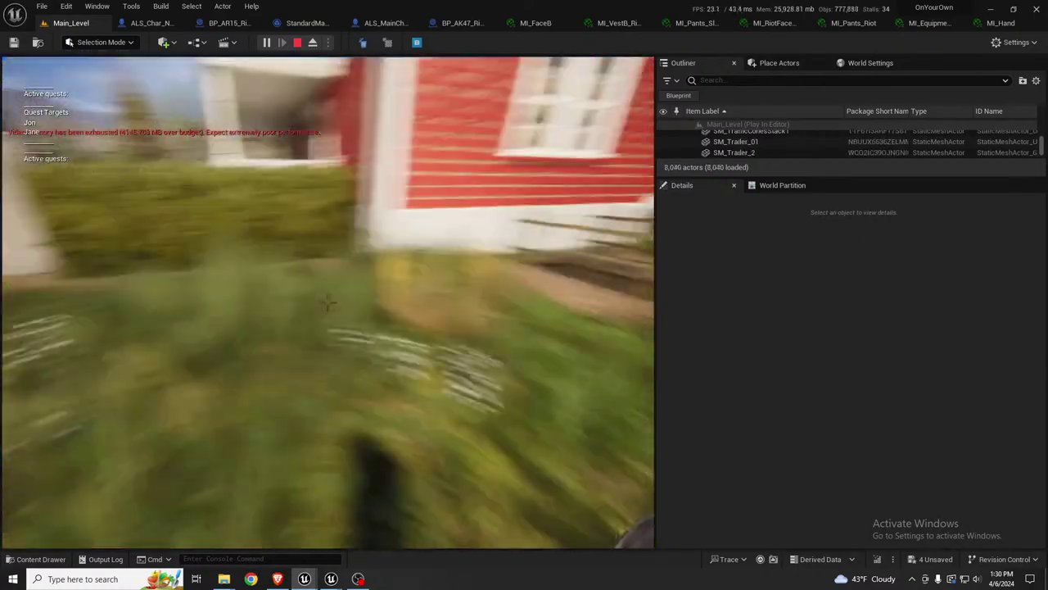
pyautogui.press('w')
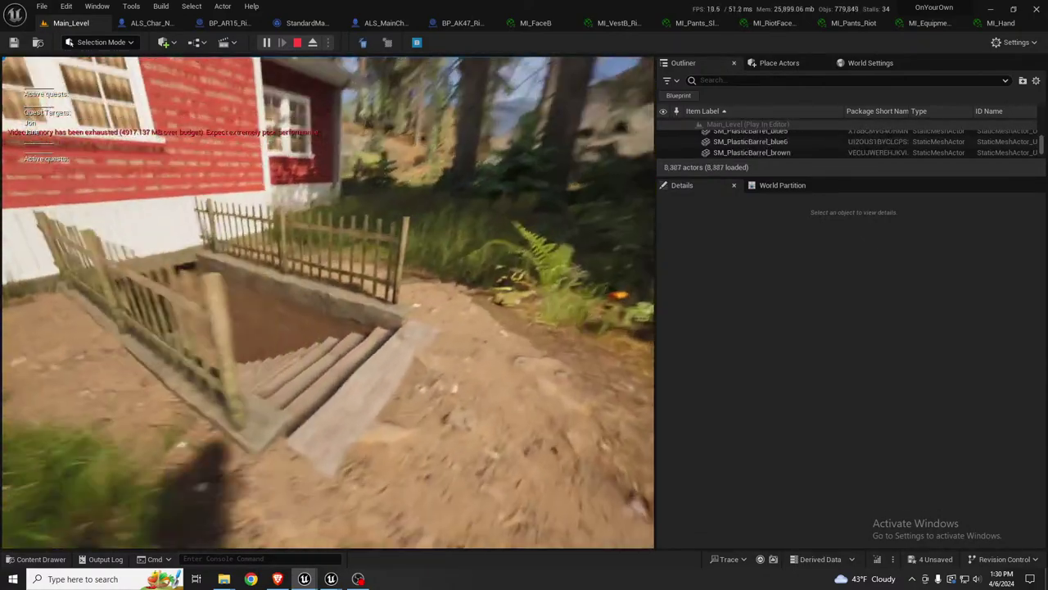
pyautogui.press('w')
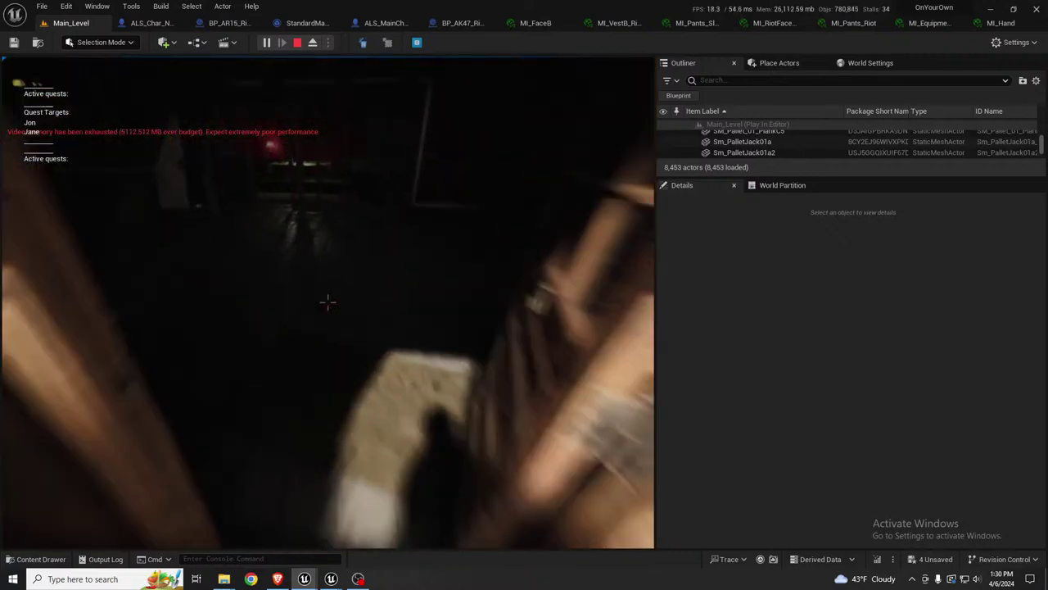
pyautogui.press('w')
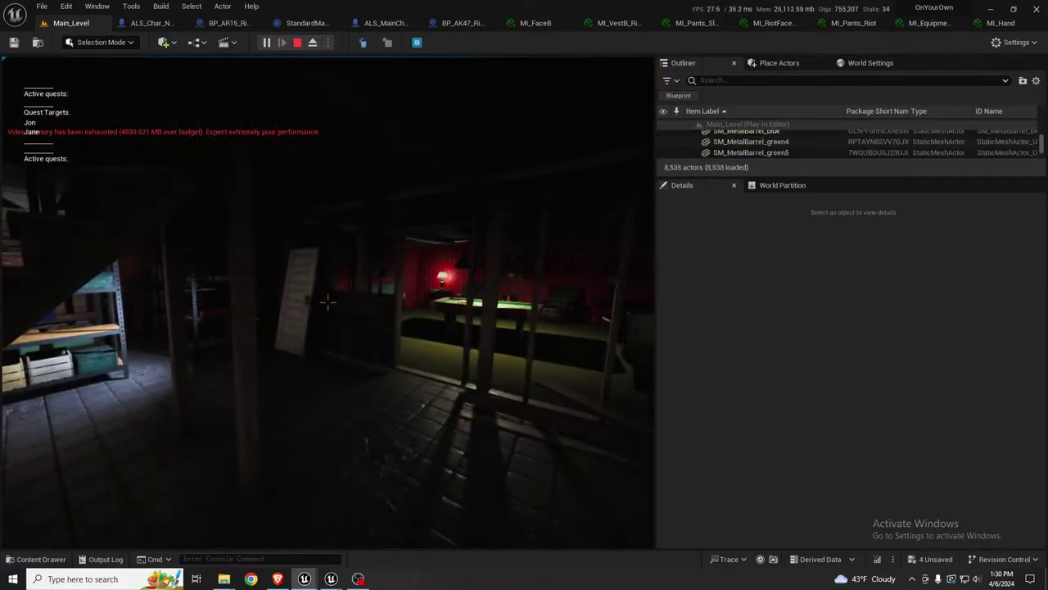
pyautogui.press('w')
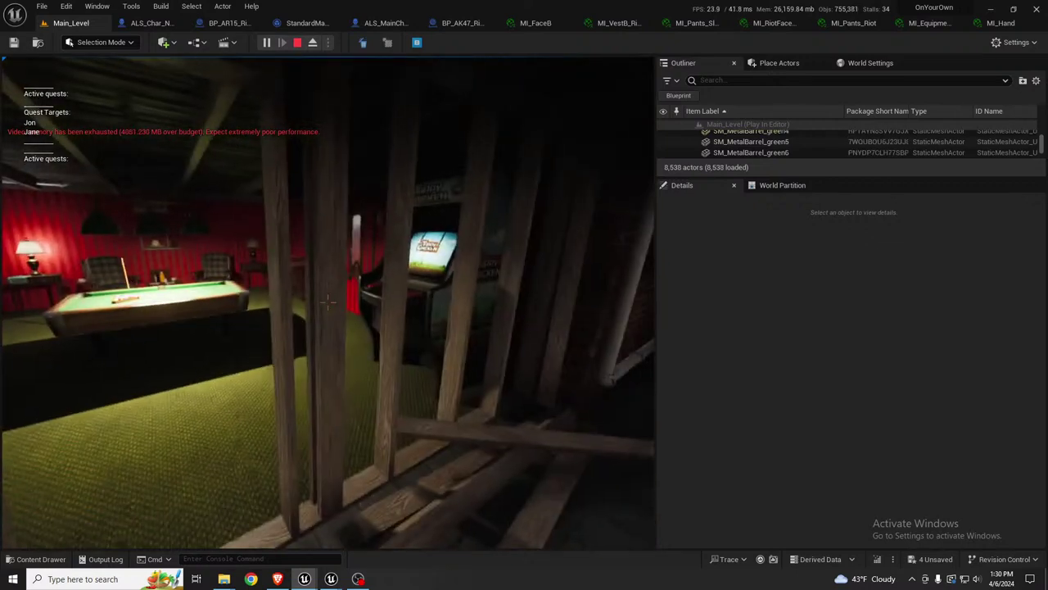
# Step: Make the play view fullscreen, and walk through the basement to start Tappy Chicken on the arcade machine
pyautogui.hotkey('shift', 'F1')
pyautogui.press('F11')
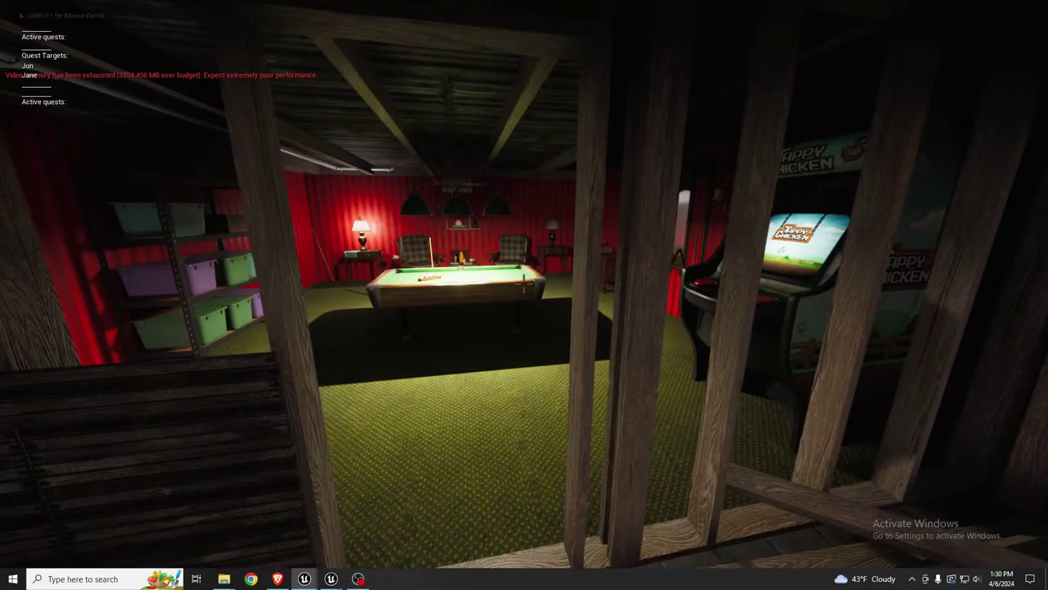
pyautogui.click(524, 284)
pyautogui.press('s')
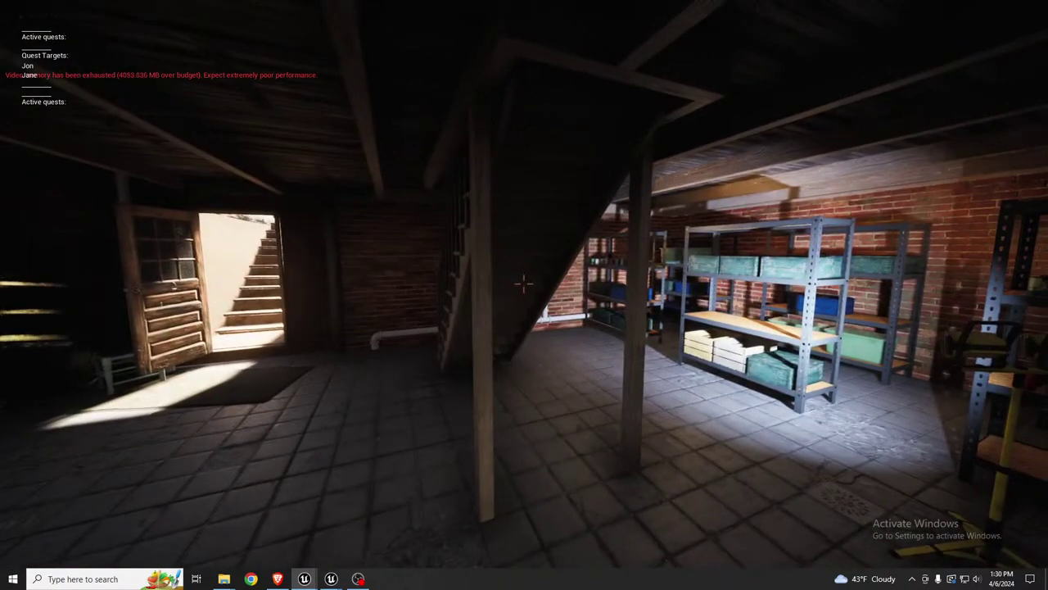
pyautogui.press('w')
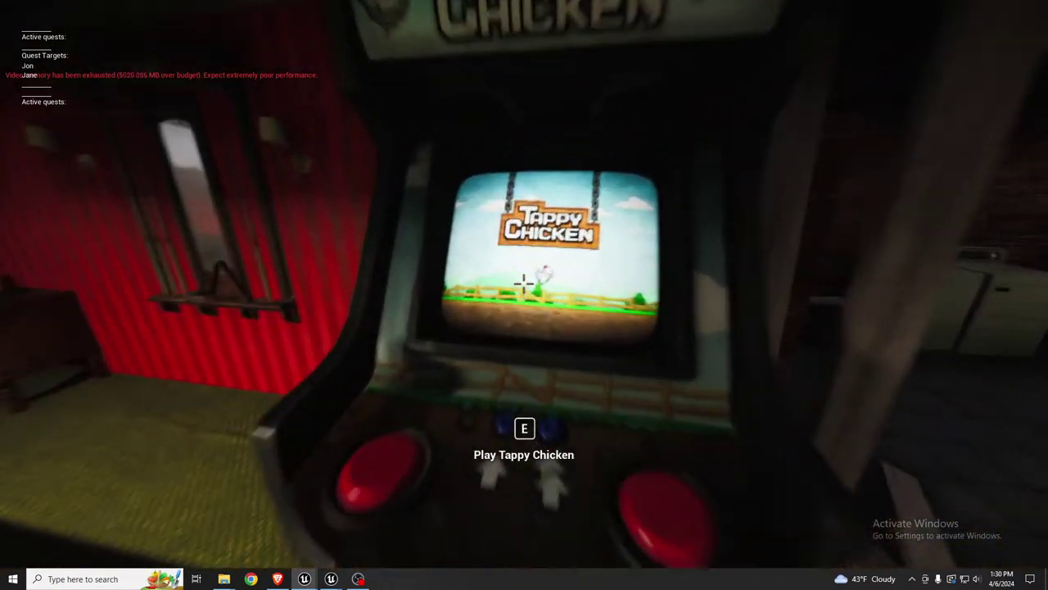
pyautogui.press('e')
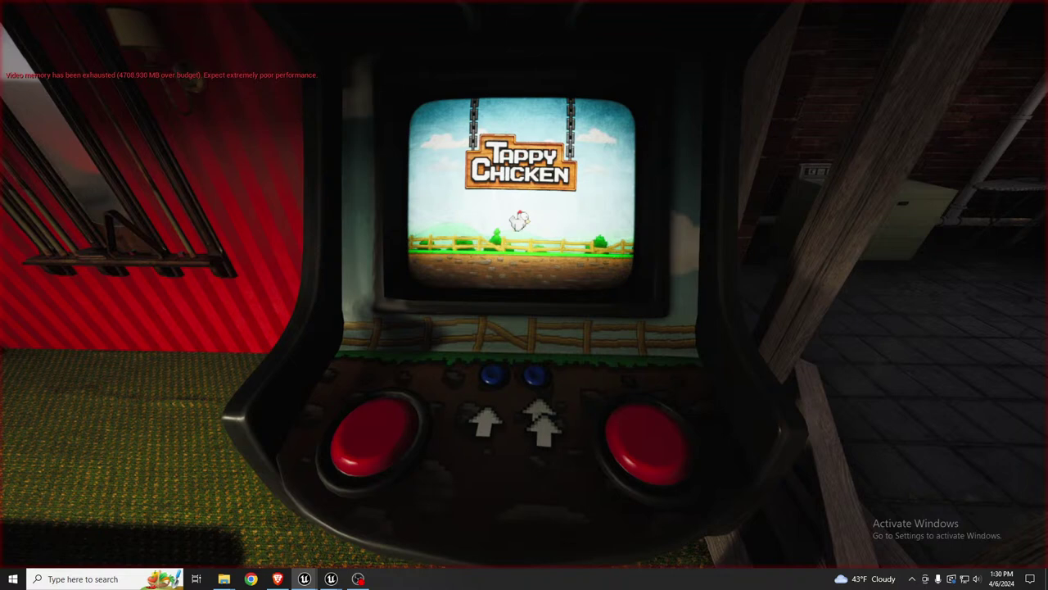
# Step: Stop the play session, leave the fullscreen view, and return to the main level with the arcade machine in view
pyautogui.hotkey('shift', 'F1')
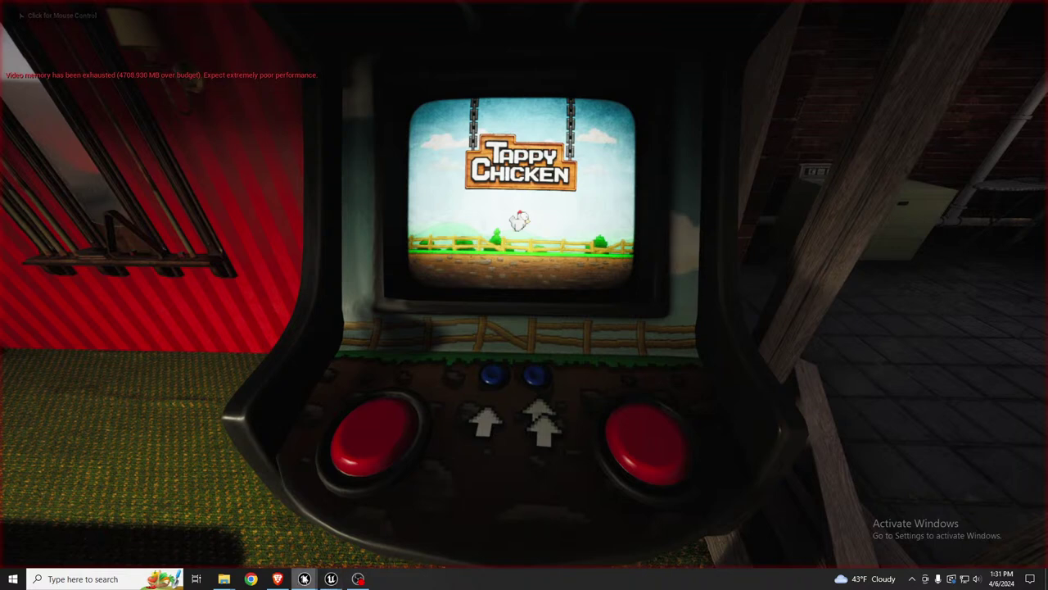
pyautogui.click(442, 393)
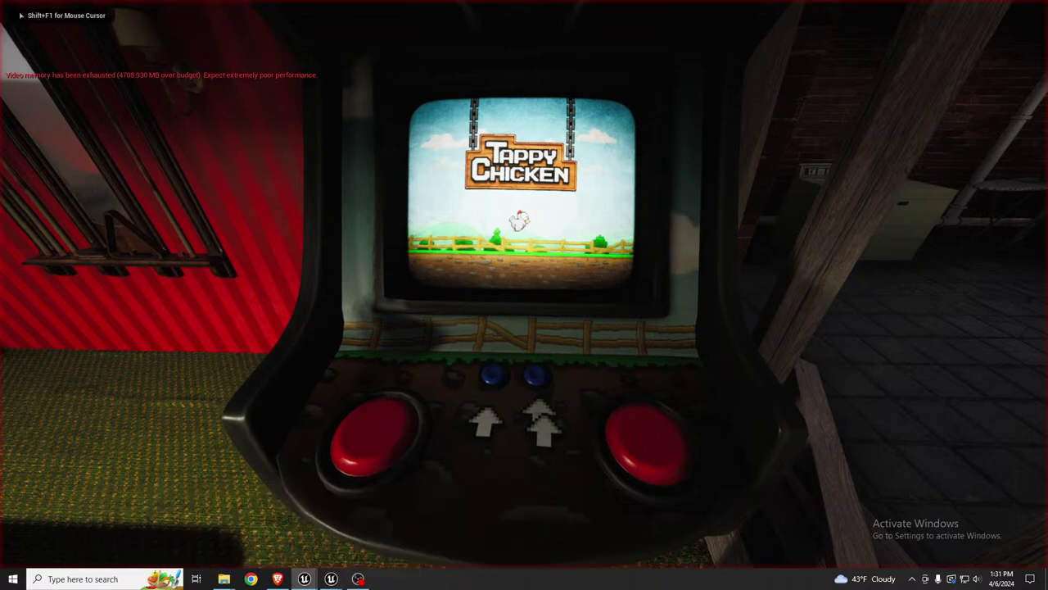
pyautogui.press('Escape')
pyautogui.rightClick(536, 286)
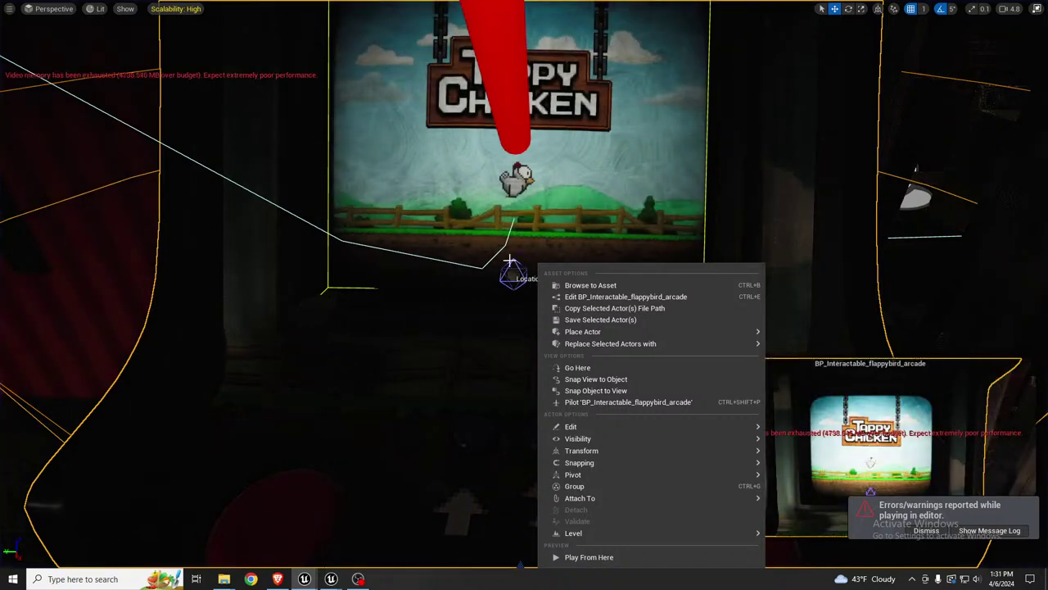
pyautogui.moveTo(510, 262)
pyautogui.mouseDown(button='right')
pyautogui.moveTo(493, 248)
pyautogui.moveTo(495, 276)
pyautogui.mouseUp(button='right')
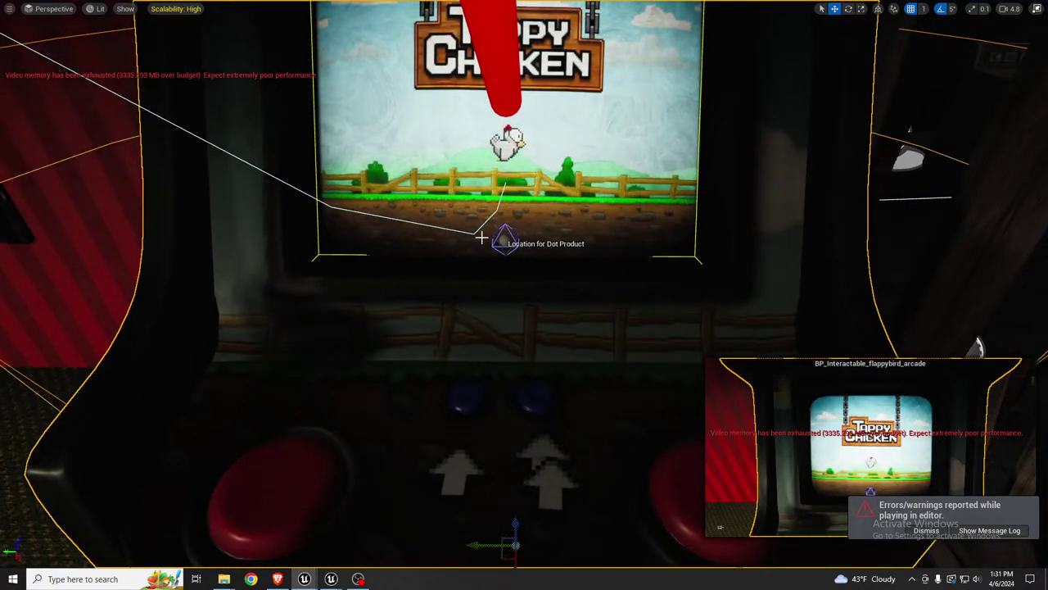
pyautogui.press('F11')
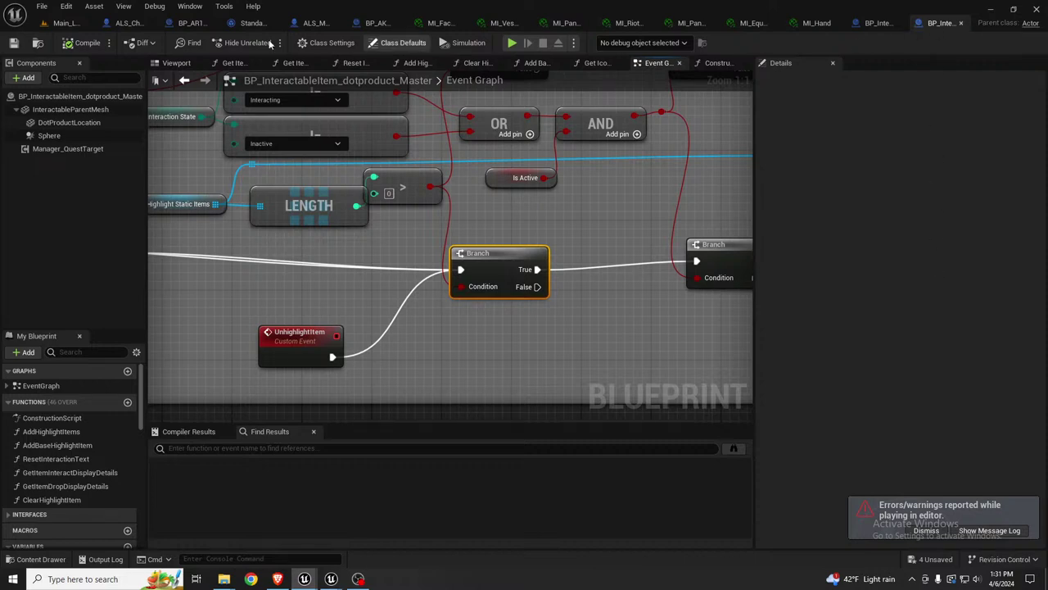
pyautogui.click(64, 23)
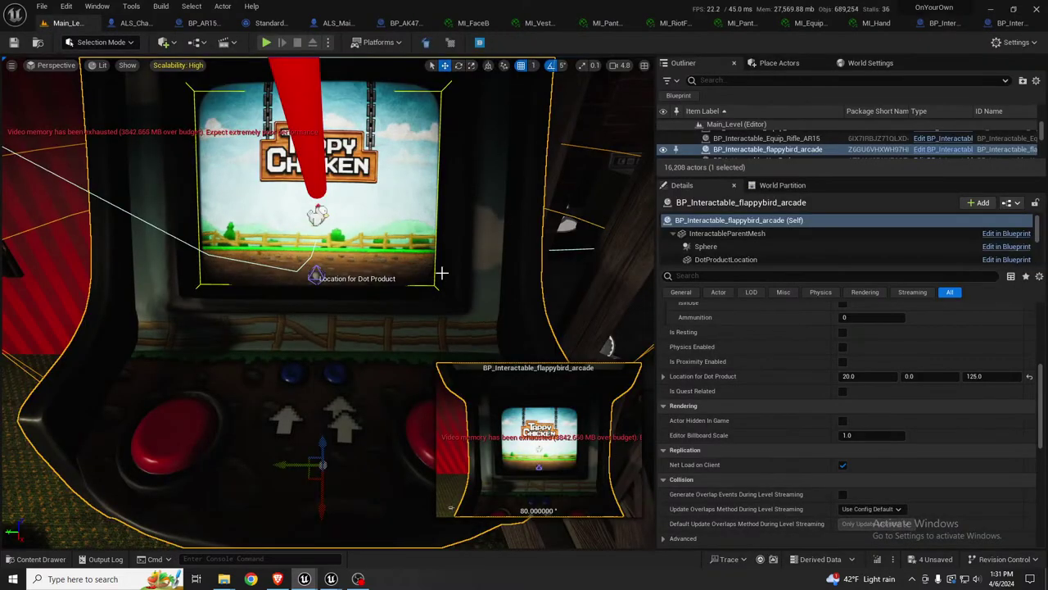
pyautogui.moveTo(440, 274); pyautogui.dragTo(436, 296, button='right')
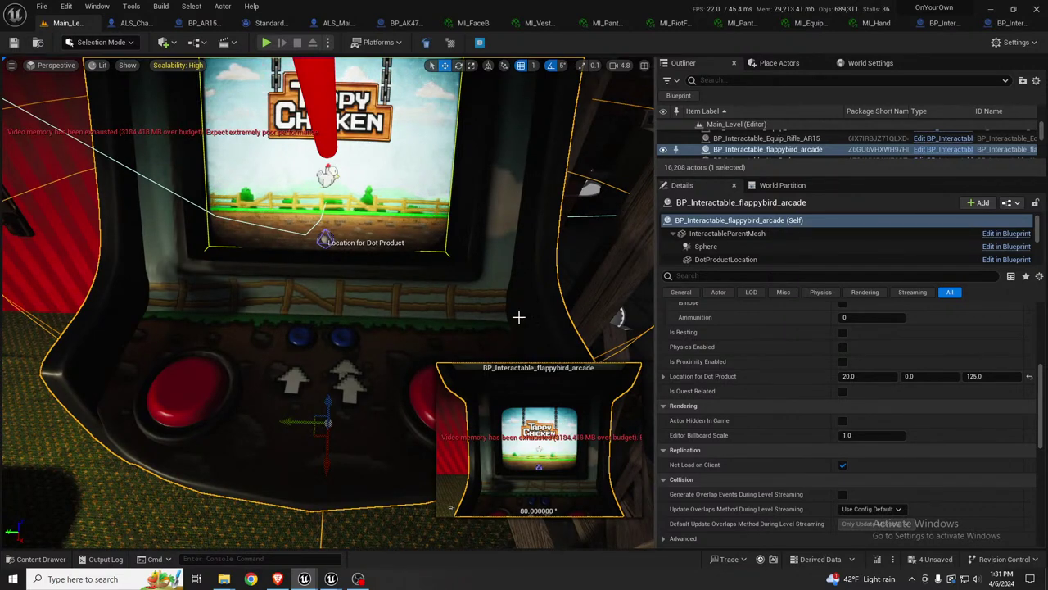
pyautogui.moveTo(126, 363)
pyautogui.mouseDown(button='right')
pyautogui.moveTo(134, 347)
pyautogui.moveTo(121, 361)
pyautogui.mouseUp(button='right')
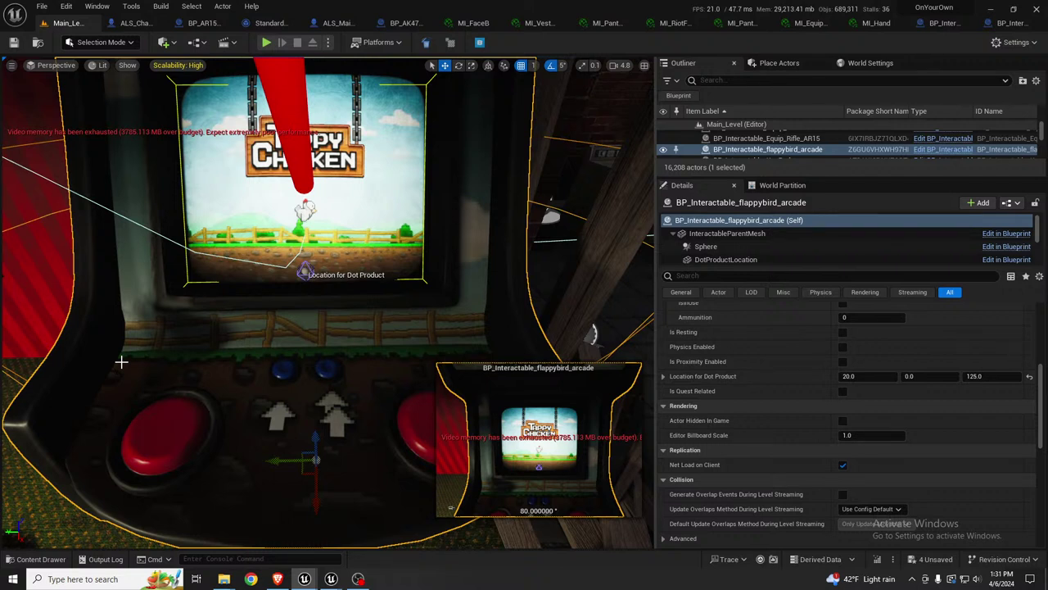
# Step: Play the level in the editor and walk down the red house's outside stairs to the basement arcade machine
pyautogui.hotkey('alt', 'p')
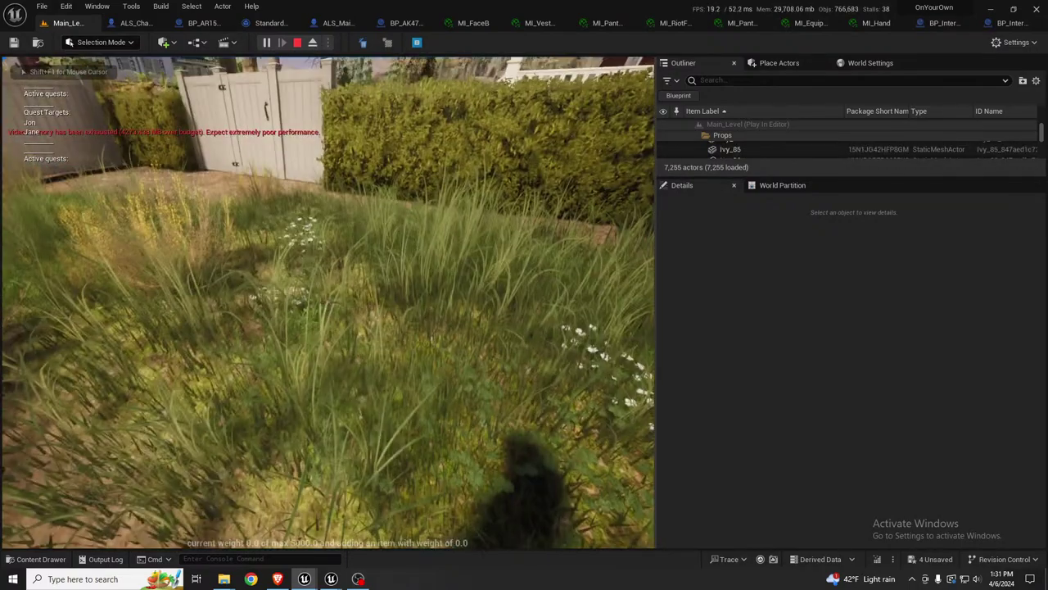
pyautogui.press('w')
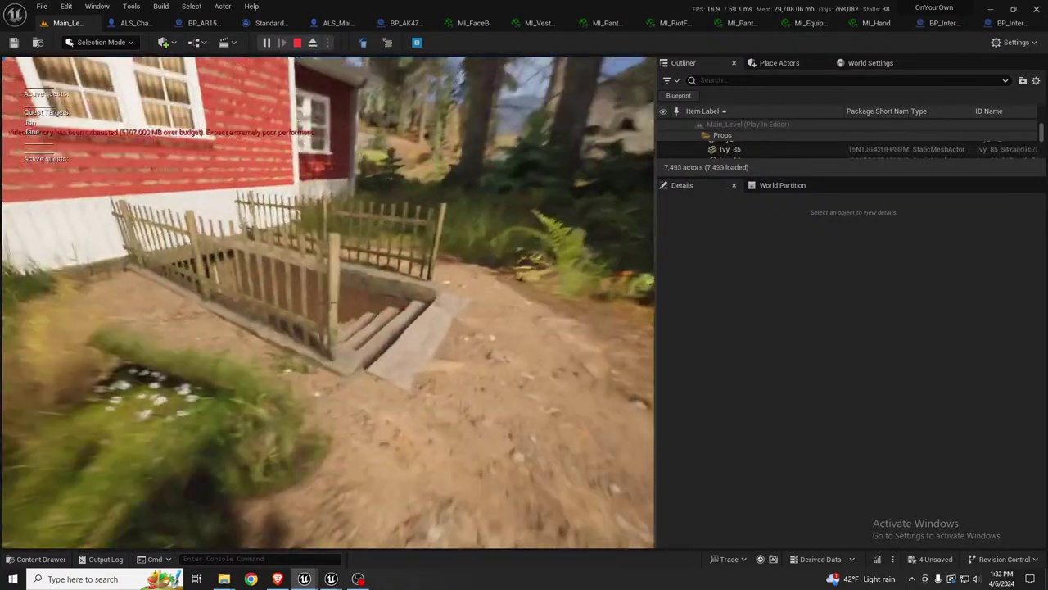
pyautogui.press('w')
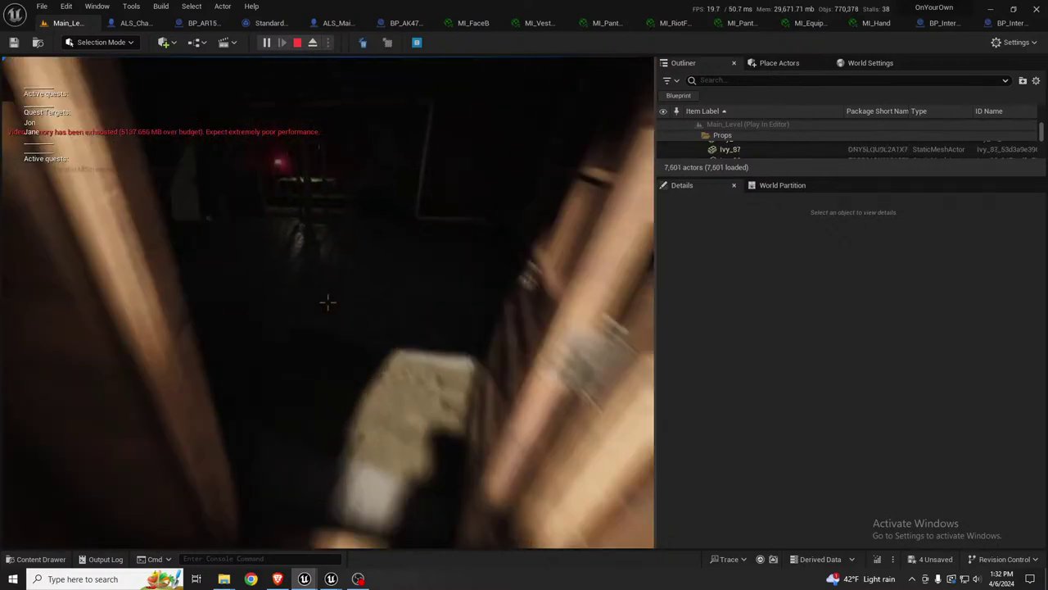
pyautogui.press('w')
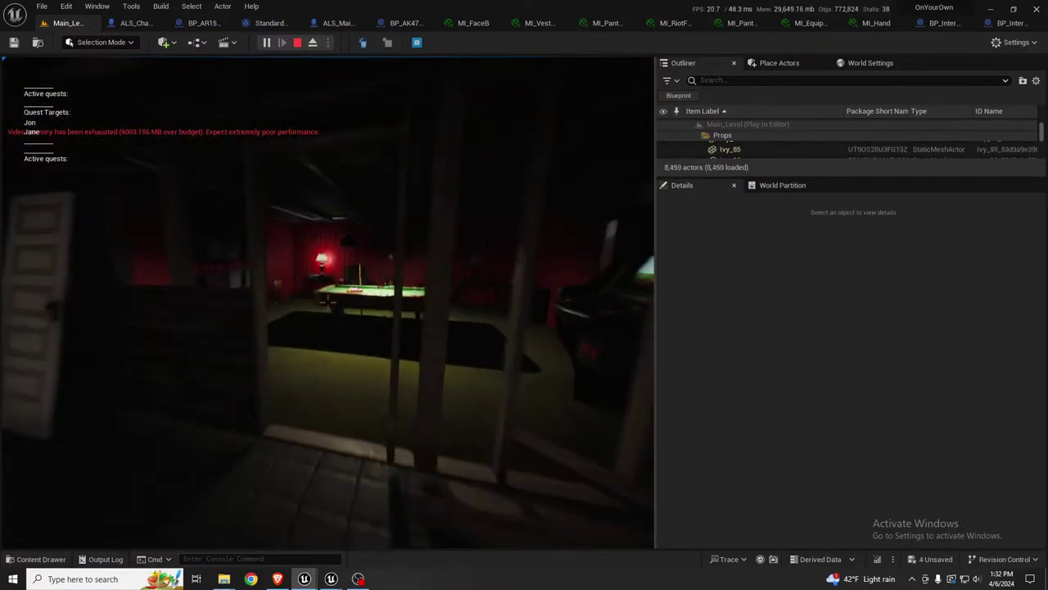
pyautogui.press('w')
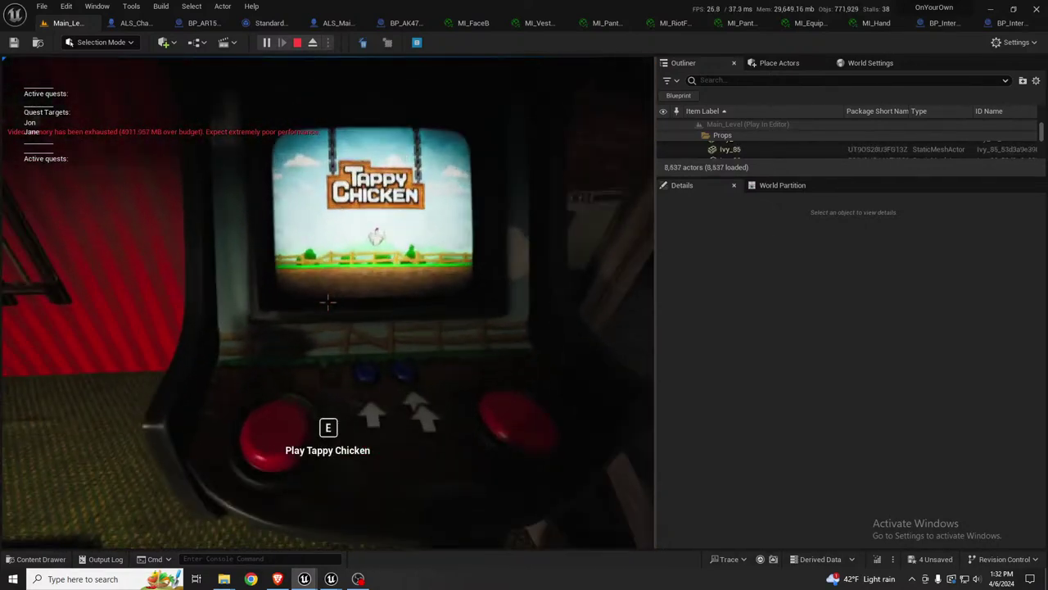
# Step: Start Tappy Chicken, resume execution past the Target Unhighlight breakpoint, and view the game fullscreen before stopping play
pyautogui.press('e')
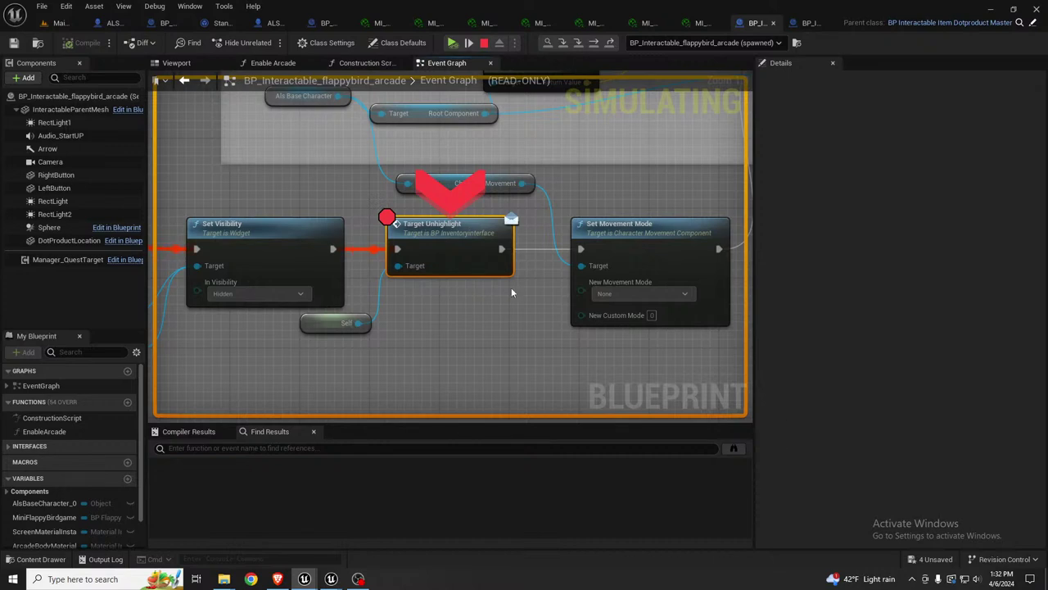
pyautogui.click(452, 42)
pyautogui.click(435, 243)
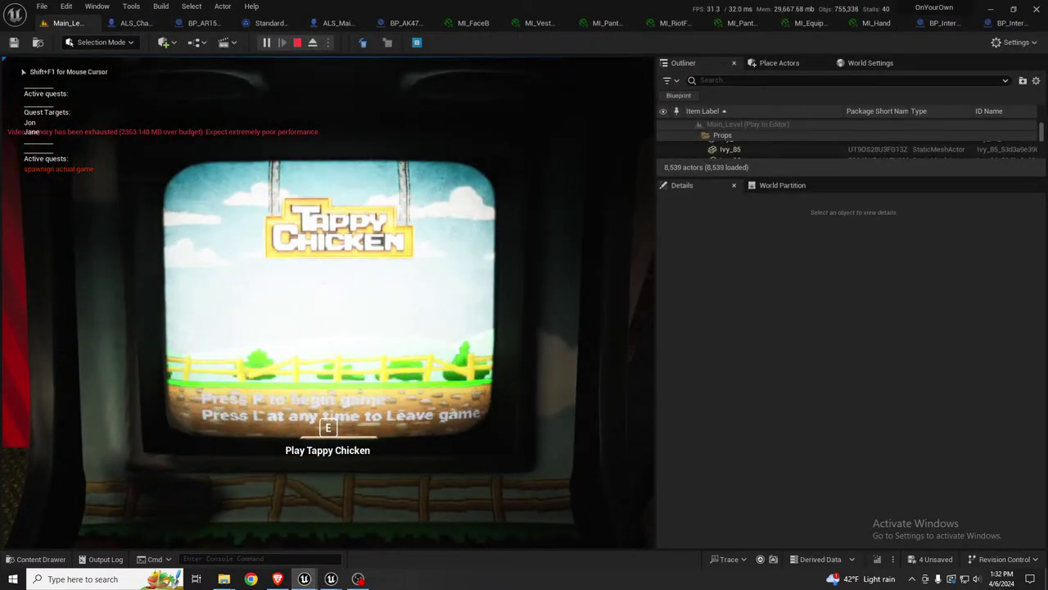
pyautogui.press('F11')
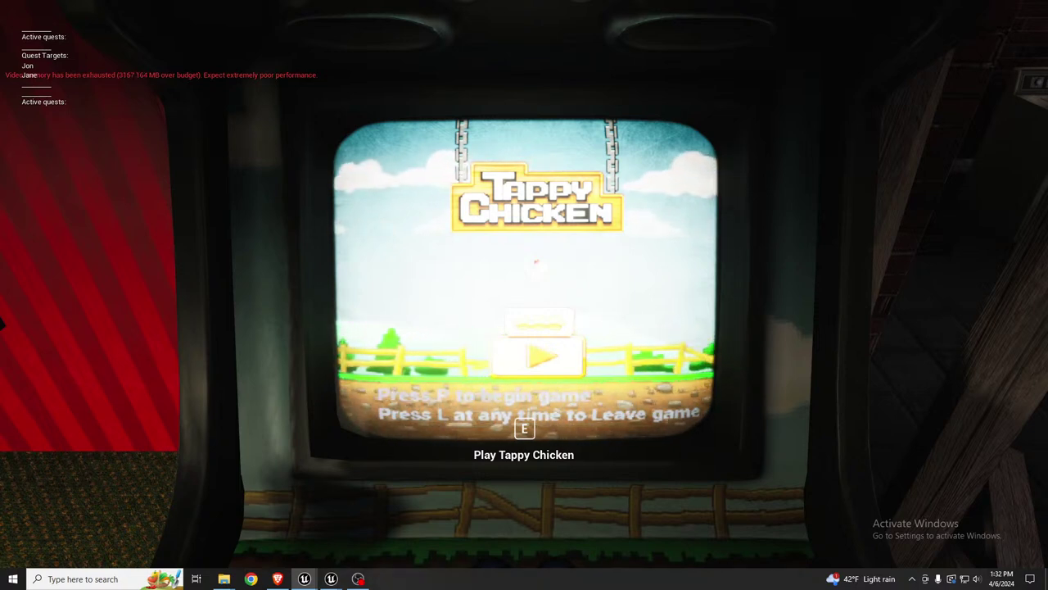
pyautogui.press('Escape')
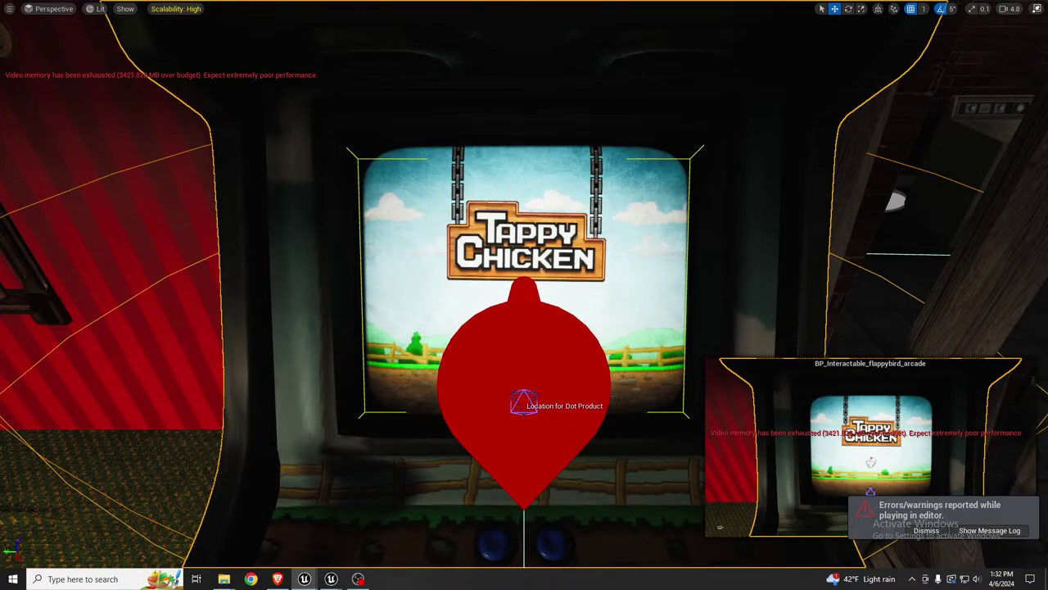
# Step: Move BP_Interactable_flappybird_arcade out of the basement onto the dirt path beside the red house's outside stairs
pyautogui.moveTo(525, 295)
pyautogui.mouseDown(button='right')
pyautogui.moveTo(819, 303)
pyautogui.moveTo(294, 299)
pyautogui.moveTo(655, 299)
pyautogui.moveTo(667, 348)
pyautogui.moveTo(688, 353)
pyautogui.moveTo(549, 295)
pyautogui.moveTo(541, 304)
pyautogui.mouseUp(button='right')
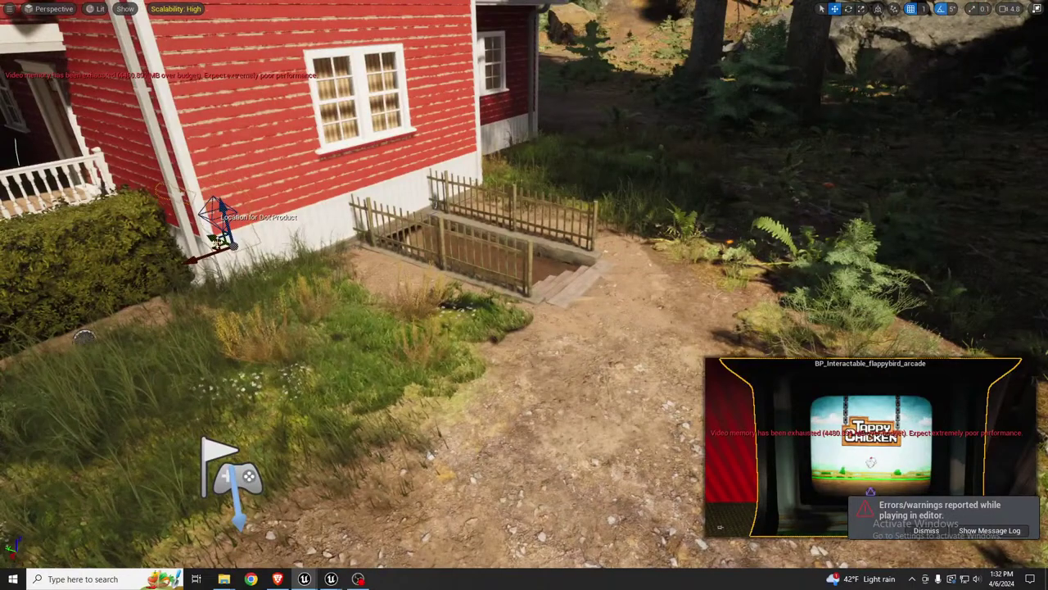
pyautogui.moveTo(222, 234); pyautogui.dragTo(679, 283)
pyautogui.moveTo(787, 250); pyautogui.dragTo(776, 266)
pyautogui.moveTo(696, 281); pyautogui.dragTo(728, 335, button='right')
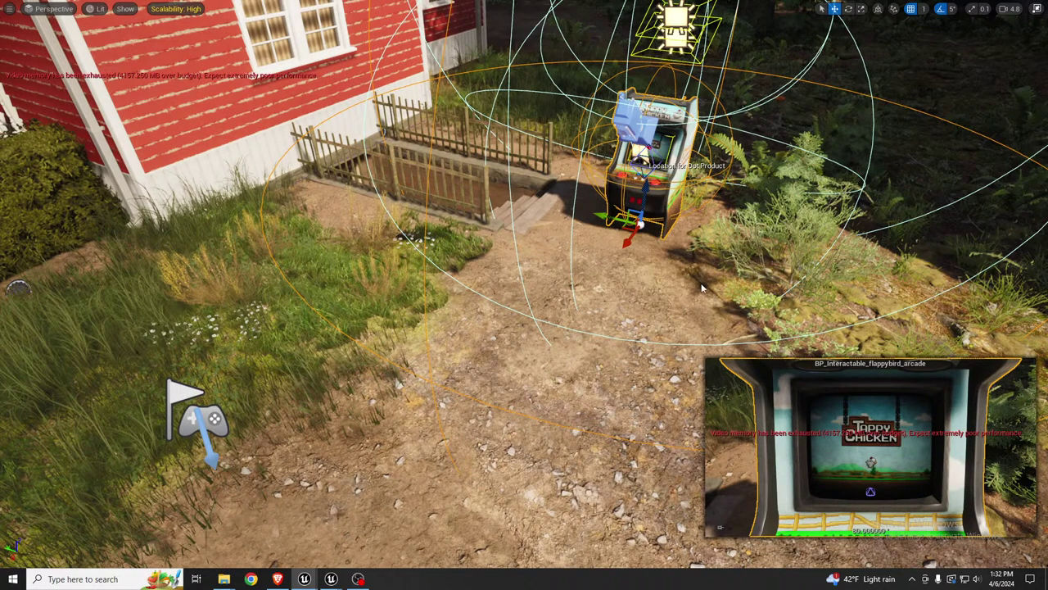
# Step: Play the level again, walk to the arcade machine outdoors, and start Tappy Chicken
pyautogui.hotkey('alt', 'p')
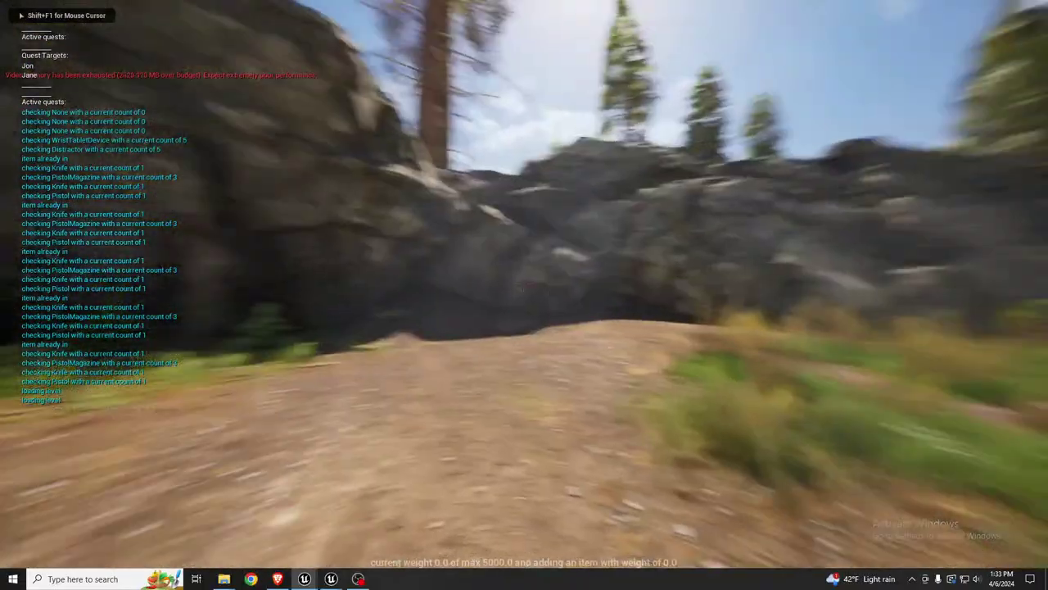
pyautogui.press('w')
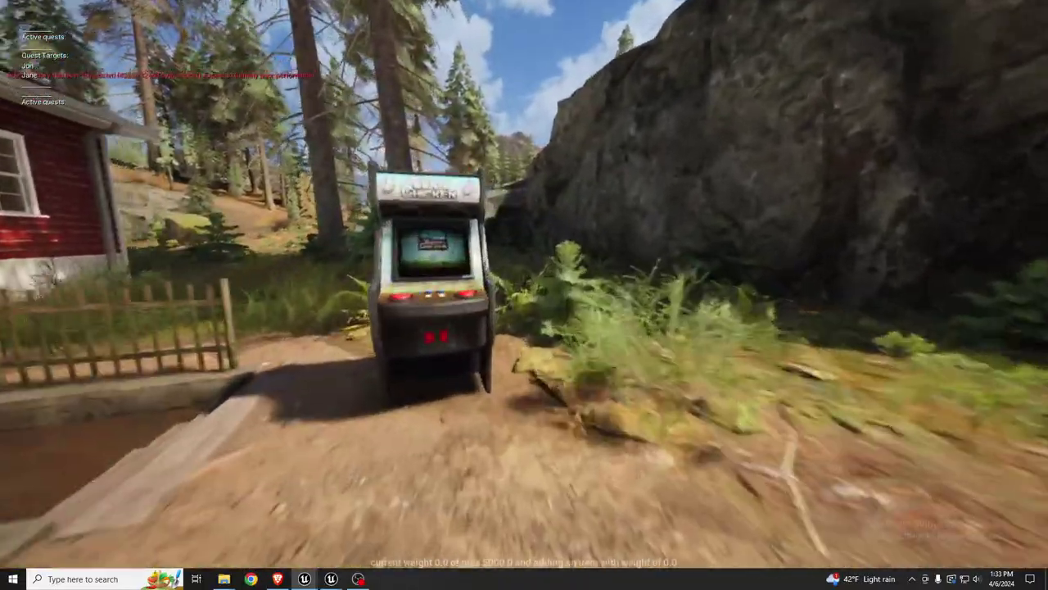
pyautogui.press('w')
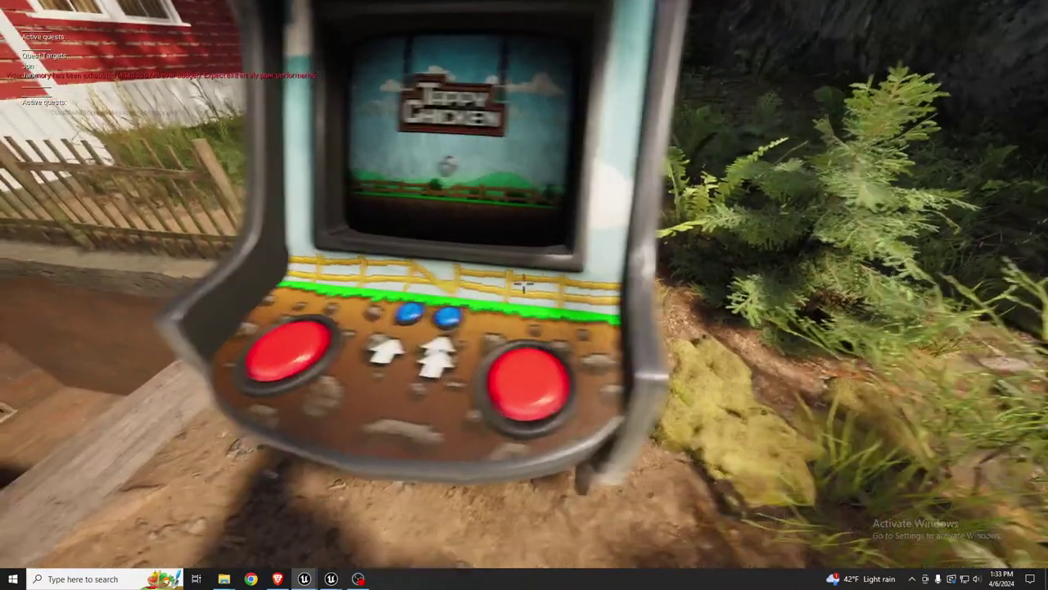
pyautogui.press('e')
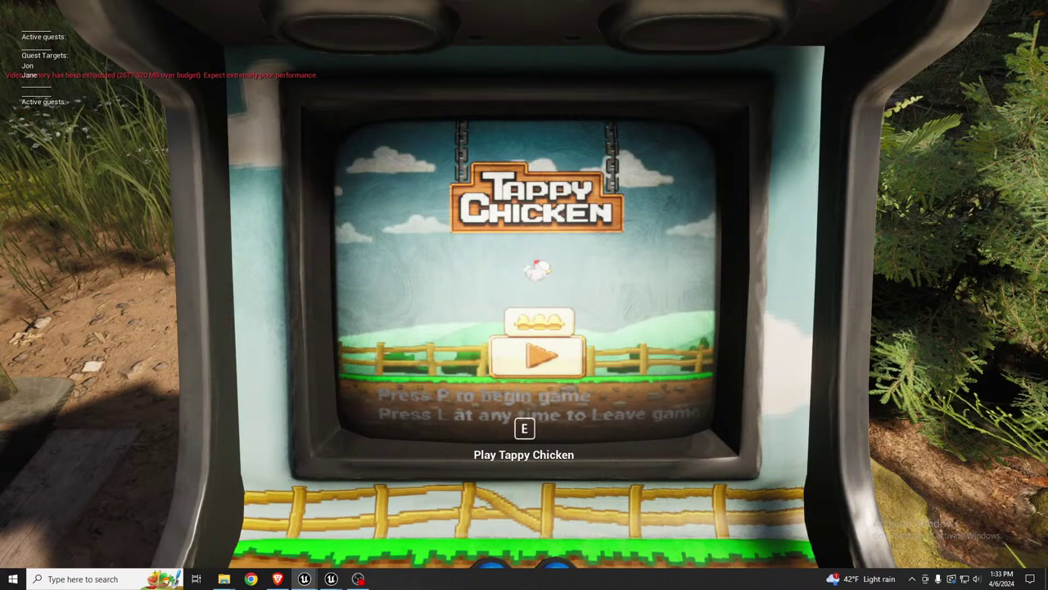
# Step: Play a round of Tappy Chicken until the game is over, and leave the arcade game
pyautogui.press('p')
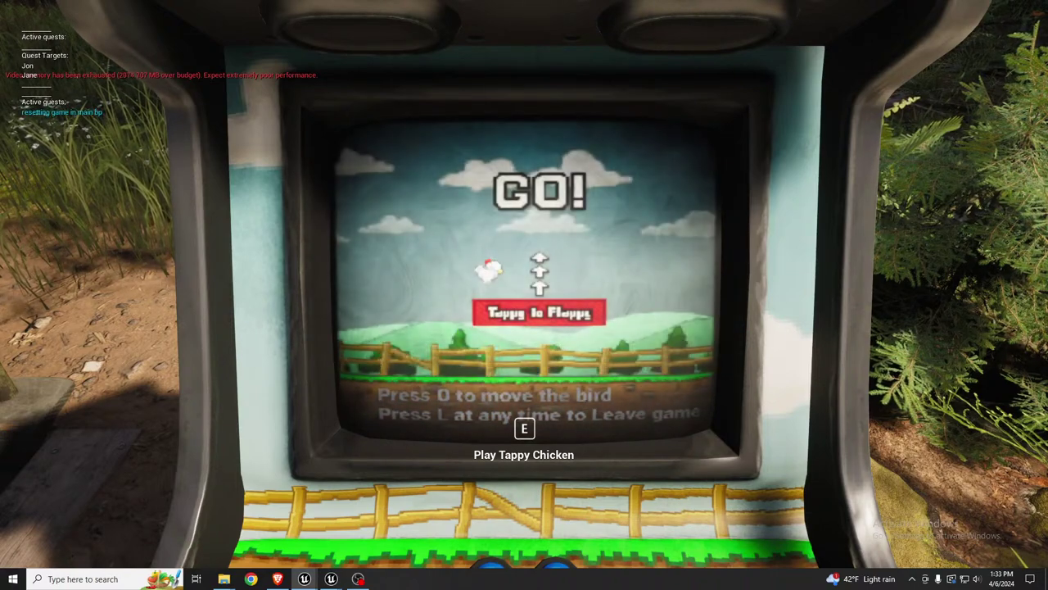
pyautogui.press('o')
pyautogui.press('o')
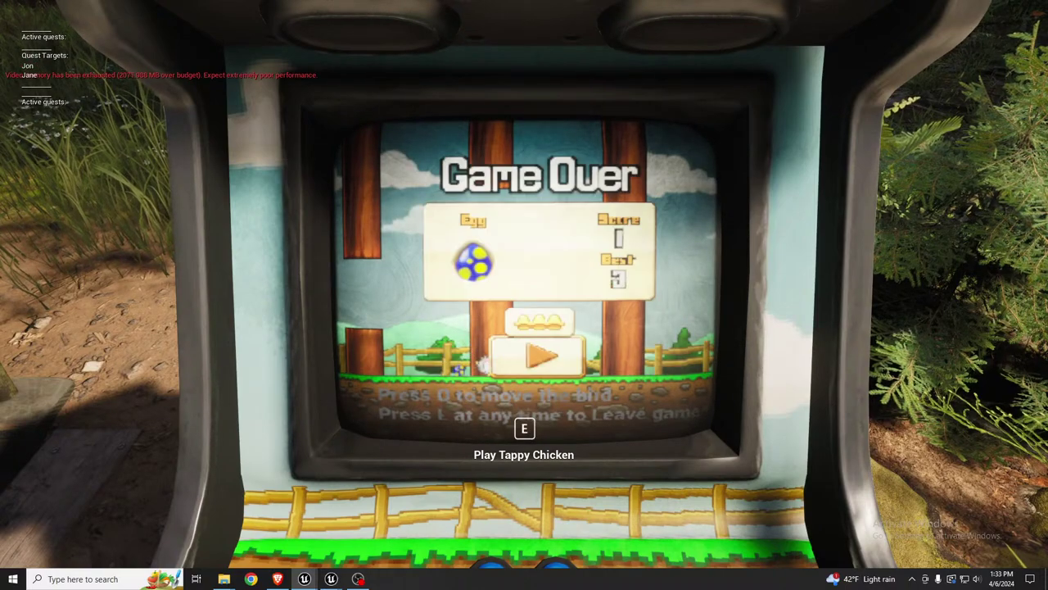
pyautogui.press('l')
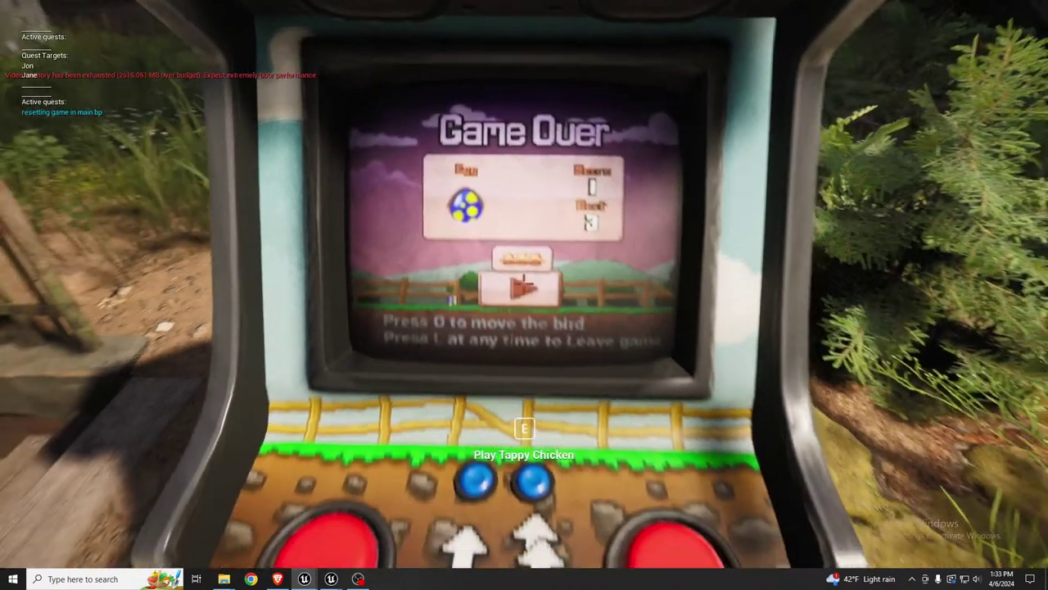
# Step: Step back from the arcade machine, walk up to it again, and begin a new Tappy Chicken game
pyautogui.press('s')
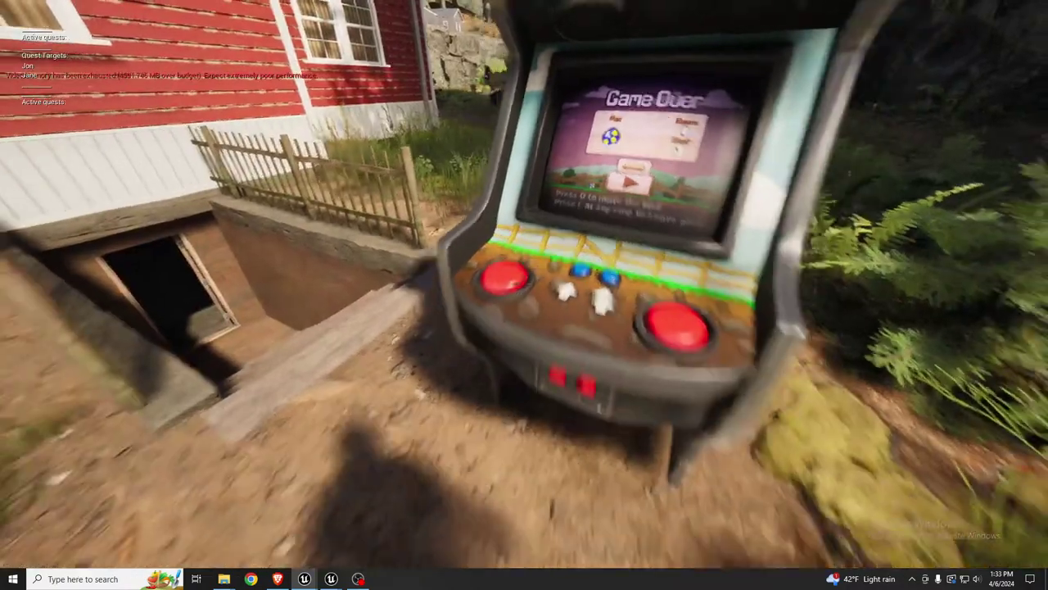
pyautogui.press('w')
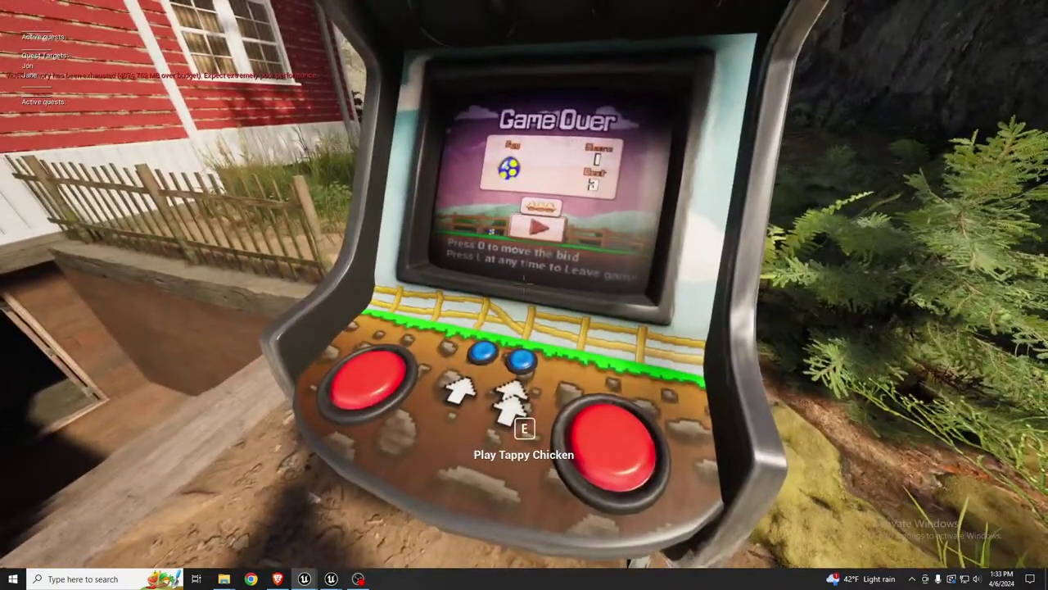
pyautogui.press('e')
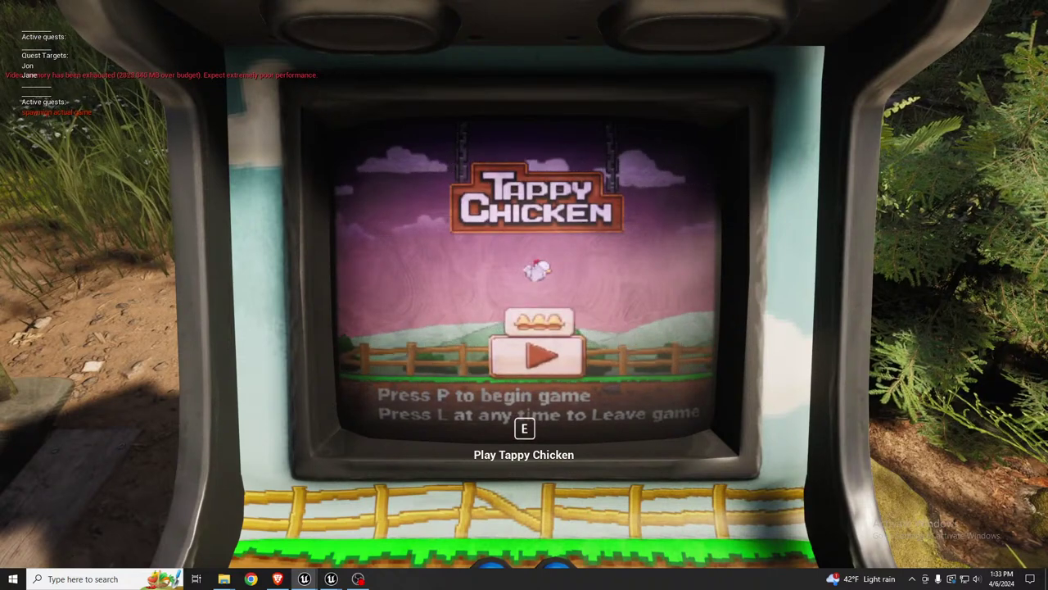
pyautogui.press('p')
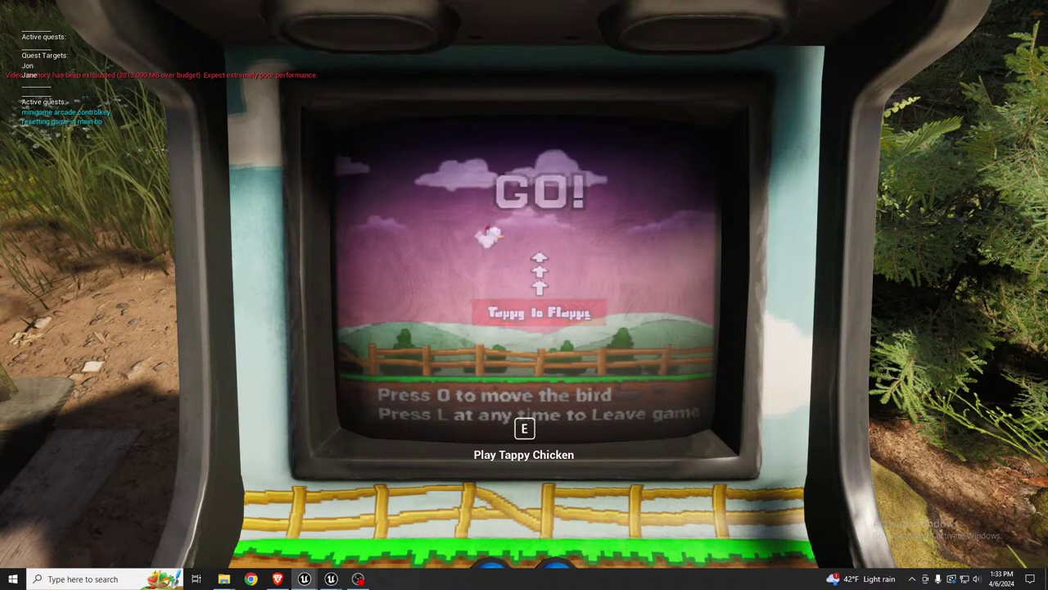
# Step: Play another round of Tappy Chicken until the game is over, and end the play session
pyautogui.press('o')
pyautogui.press('o')
pyautogui.press('o')
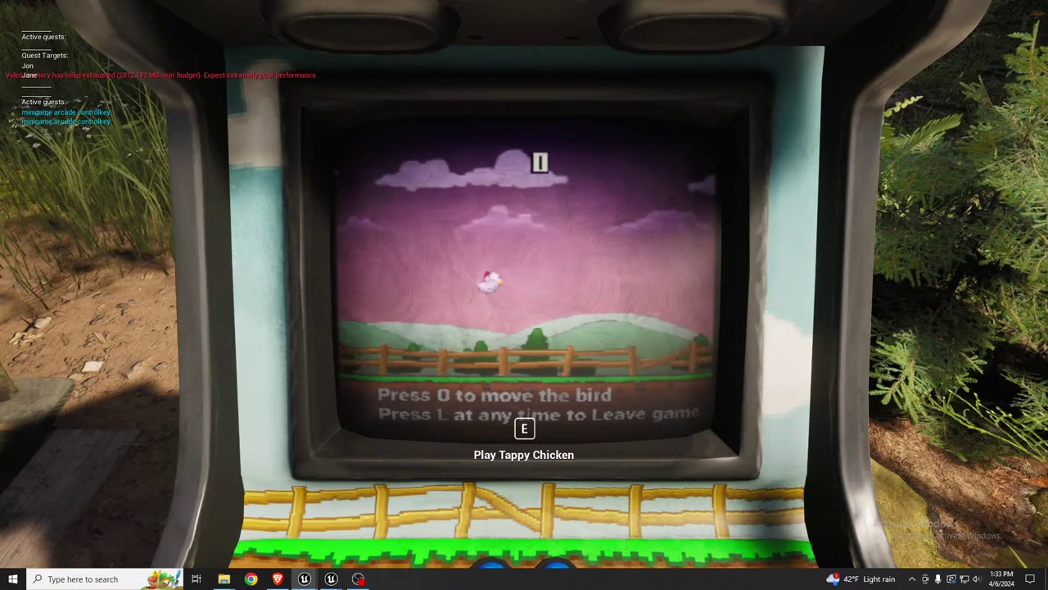
pyautogui.press('o')
pyautogui.press('o')
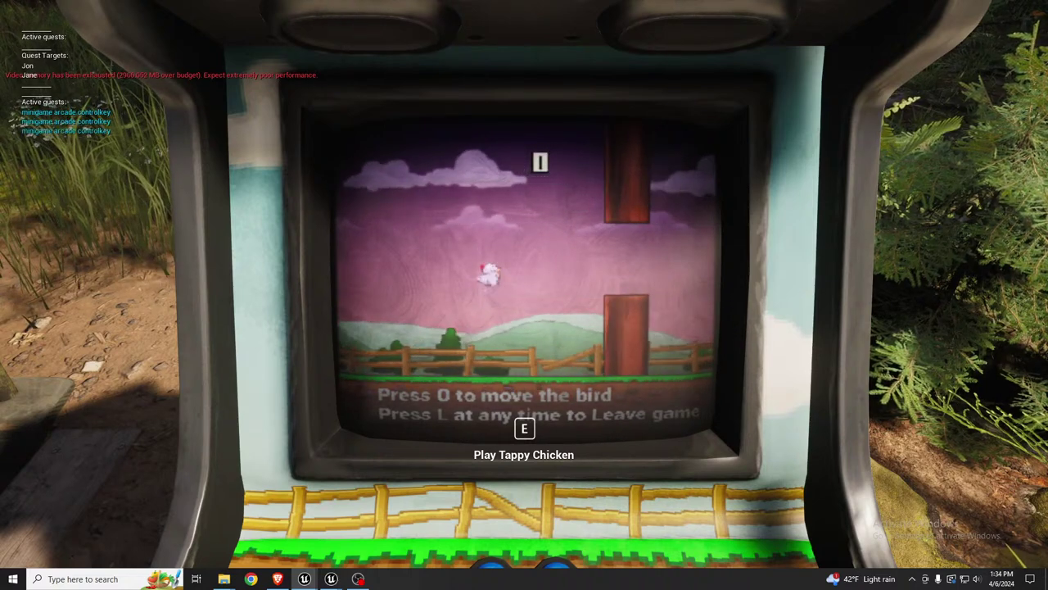
pyautogui.press('o')
pyautogui.press('o')
pyautogui.press('o')
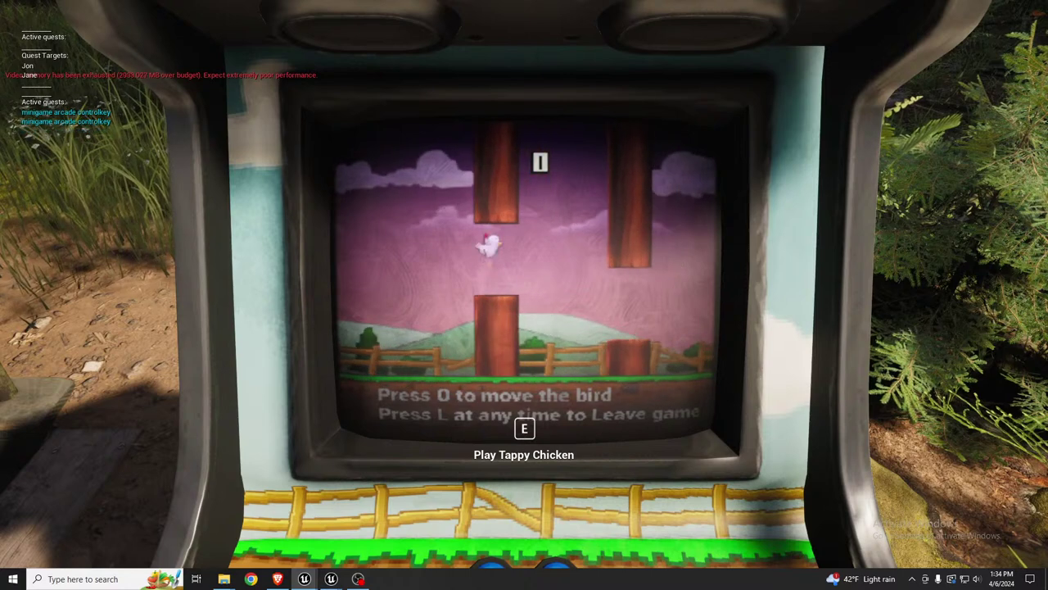
pyautogui.press('o')
pyautogui.press('o')
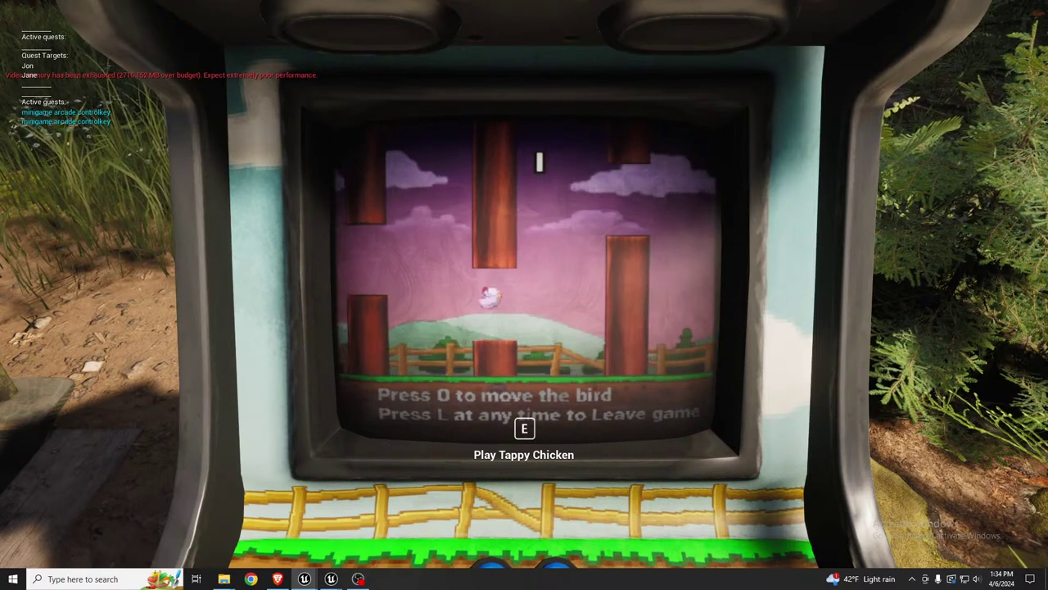
pyautogui.press('o')
pyautogui.press('o')
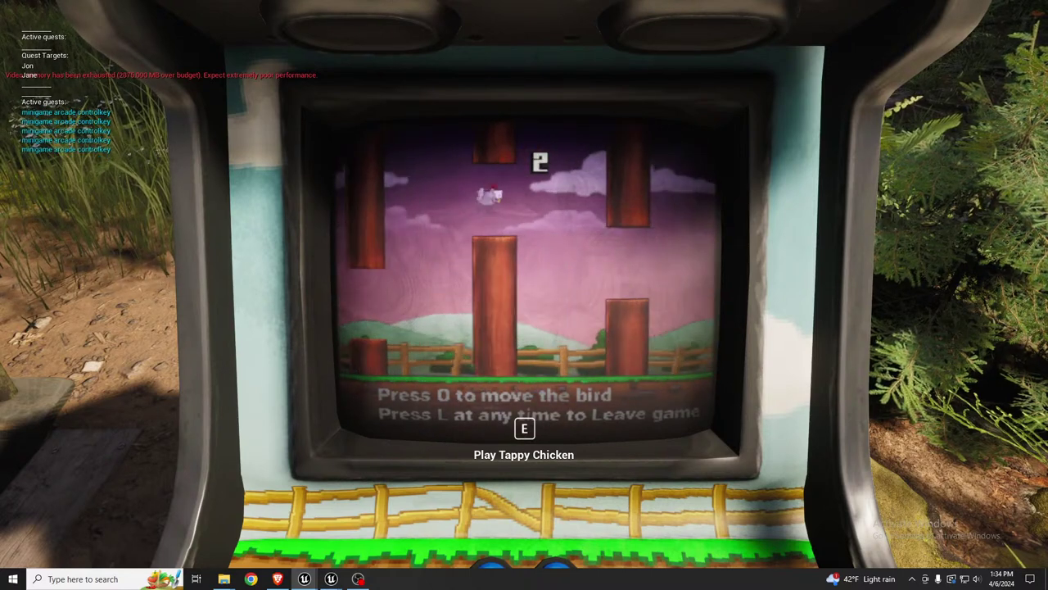
pyautogui.press('o')
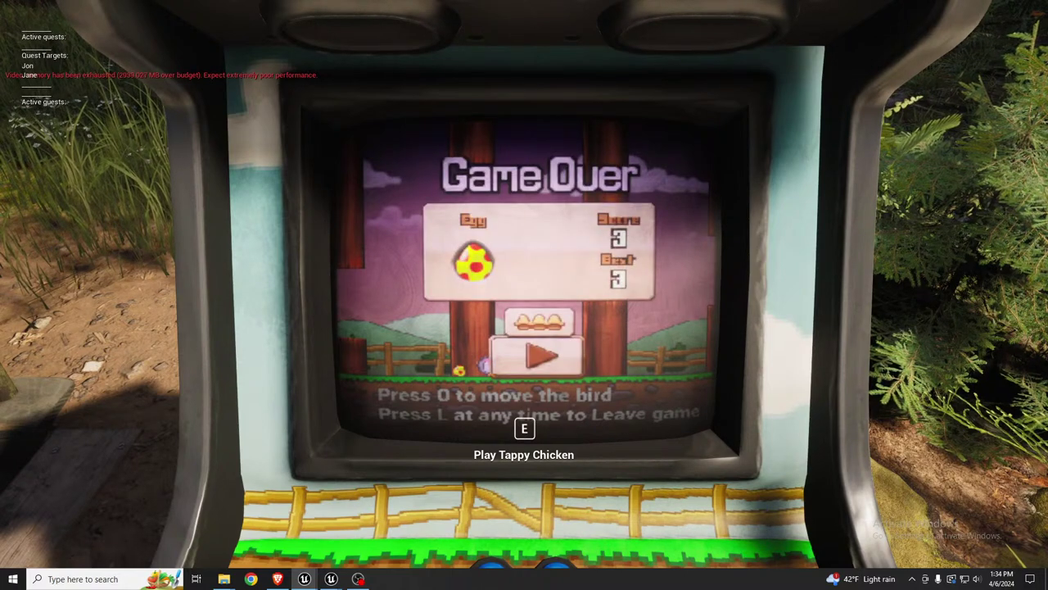
pyautogui.press('Escape')
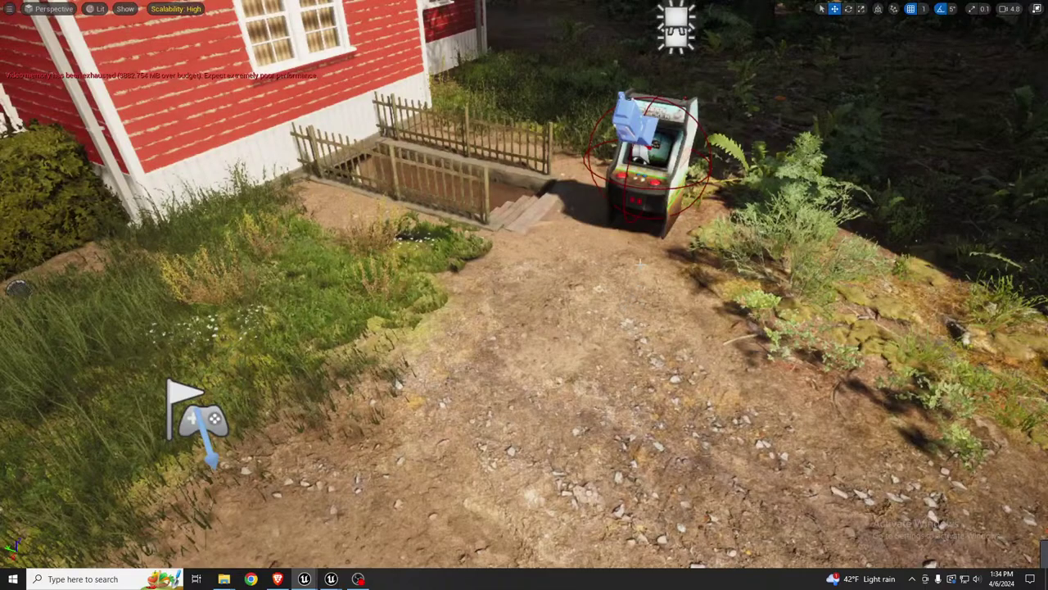
# Step: Leave the full-screen viewport, undo the moves of BP_Interactable_flappybird_arcade beside the red house, and clear the selection
pyautogui.press('f')
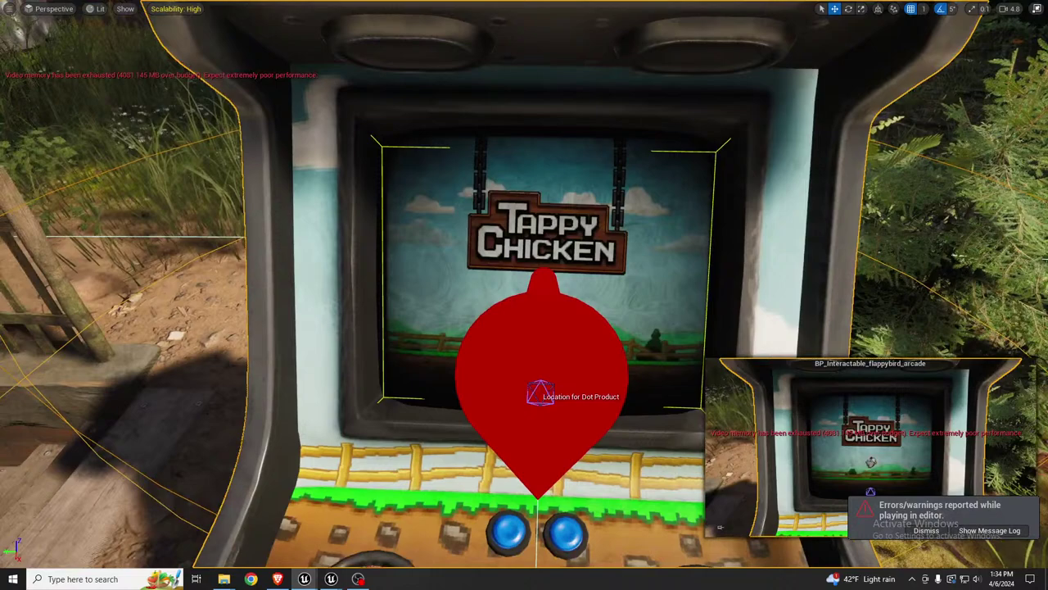
pyautogui.moveTo(699, 230); pyautogui.dragTo(667, 252, button='right')
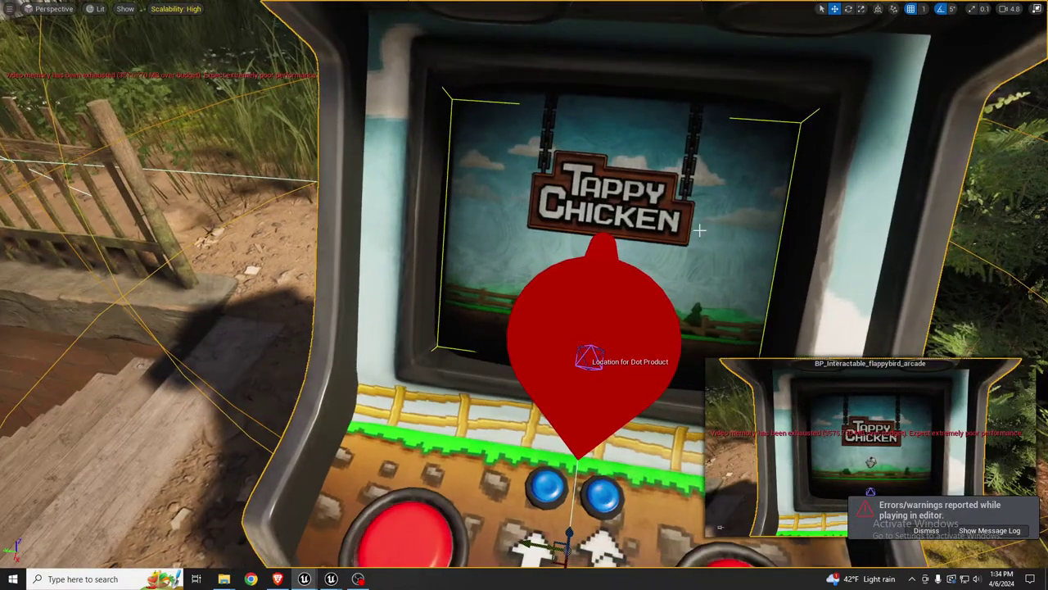
pyautogui.press('F11')
pyautogui.press('s')
pyautogui.moveTo(547, 305); pyautogui.dragTo(496, 289, button='right')
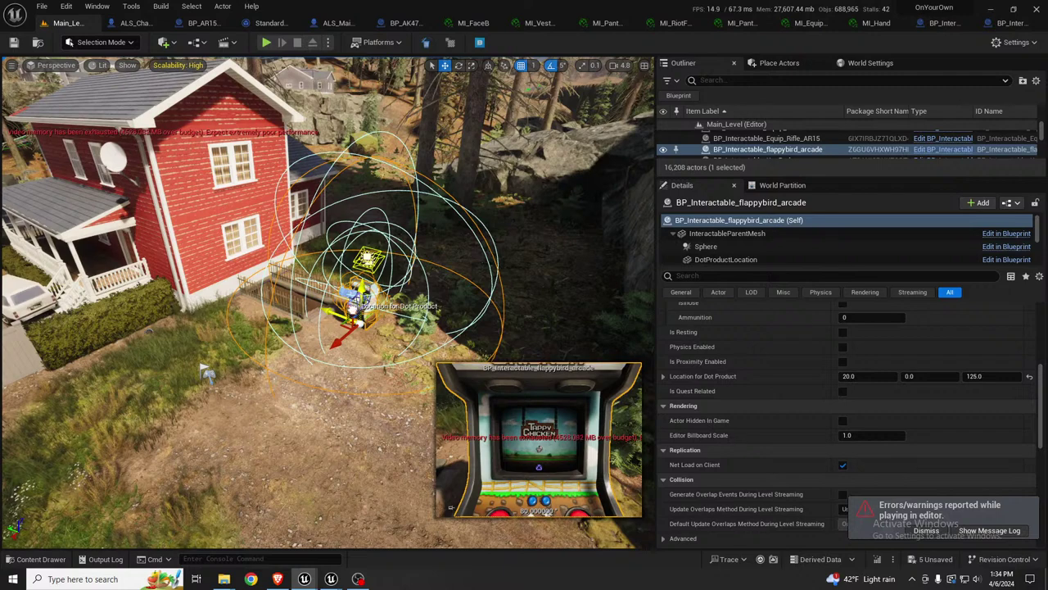
pyautogui.moveTo(352, 308); pyautogui.dragTo(280, 291)
pyautogui.hotkey('ctrl', 'z')
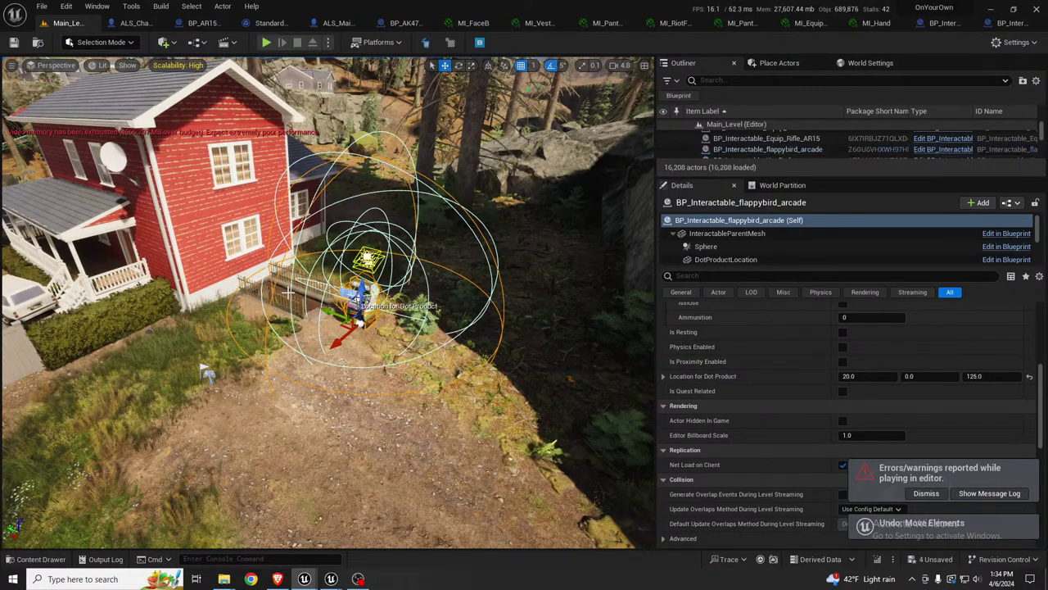
pyautogui.hotkey('ctrl', 'y')
pyautogui.moveTo(352, 308)
pyautogui.mouseDown(button='right')
pyautogui.moveTo(311, 308)
pyautogui.moveTo(402, 316)
pyautogui.moveTo(319, 311)
pyautogui.moveTo(299, 336)
pyautogui.moveTo(332, 307)
pyautogui.mouseUp(button='right')
pyautogui.press('Escape')
# Step: Examine the basement's wooden staircase, the outside stairs and the rocky wooded hillside behind the red house
pyautogui.press('w')
pyautogui.press('w')
pyautogui.scroll(-3, 328, 303)
pyautogui.press('w')
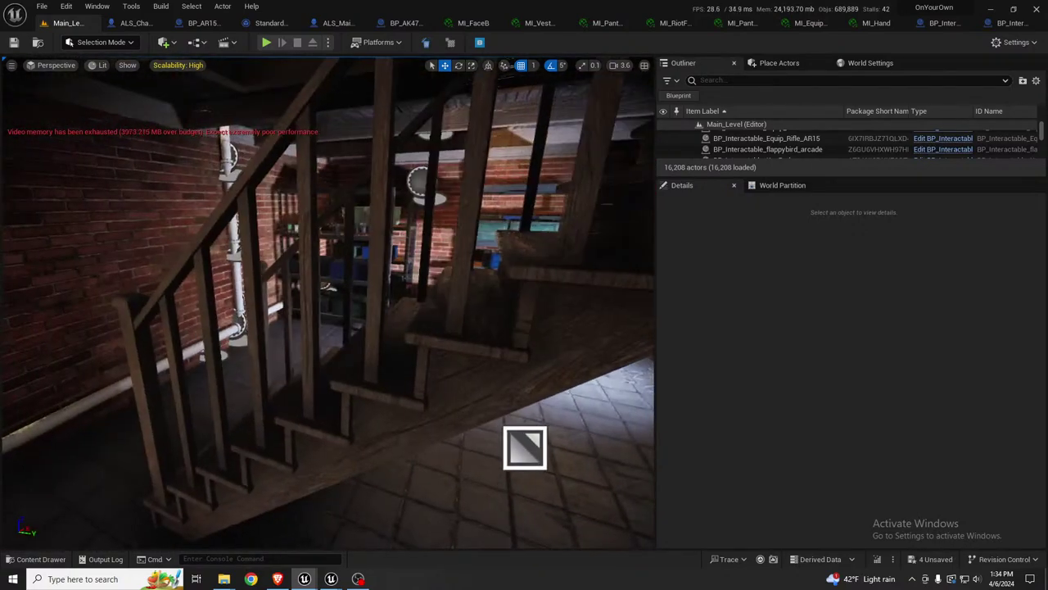
pyautogui.moveTo(328, 303); pyautogui.dragTo(226, 293, button='right')
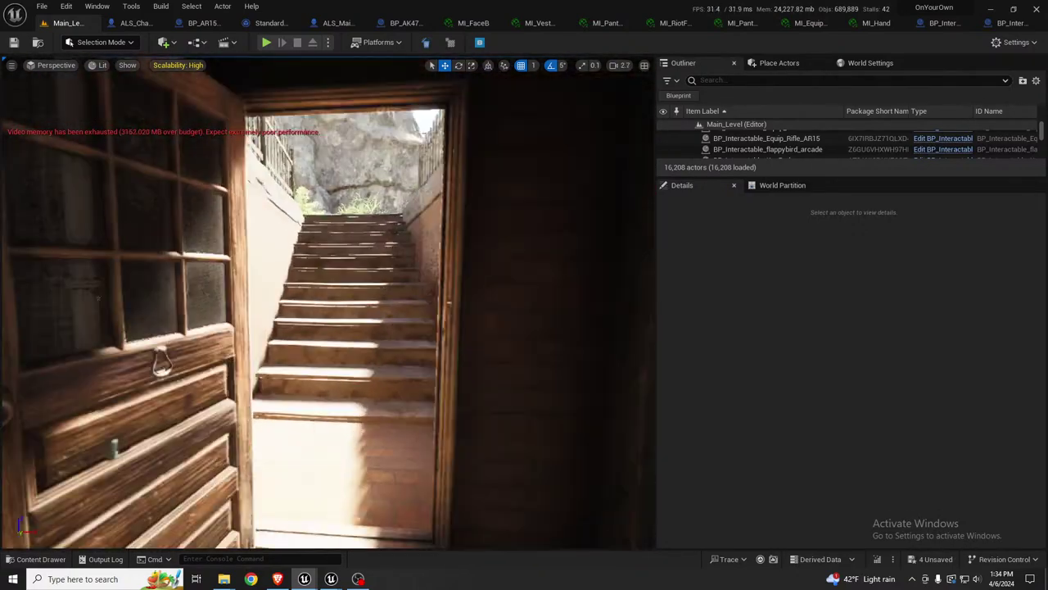
pyautogui.moveTo(328, 303); pyautogui.dragTo(330, 262, button='right')
pyautogui.press('w')
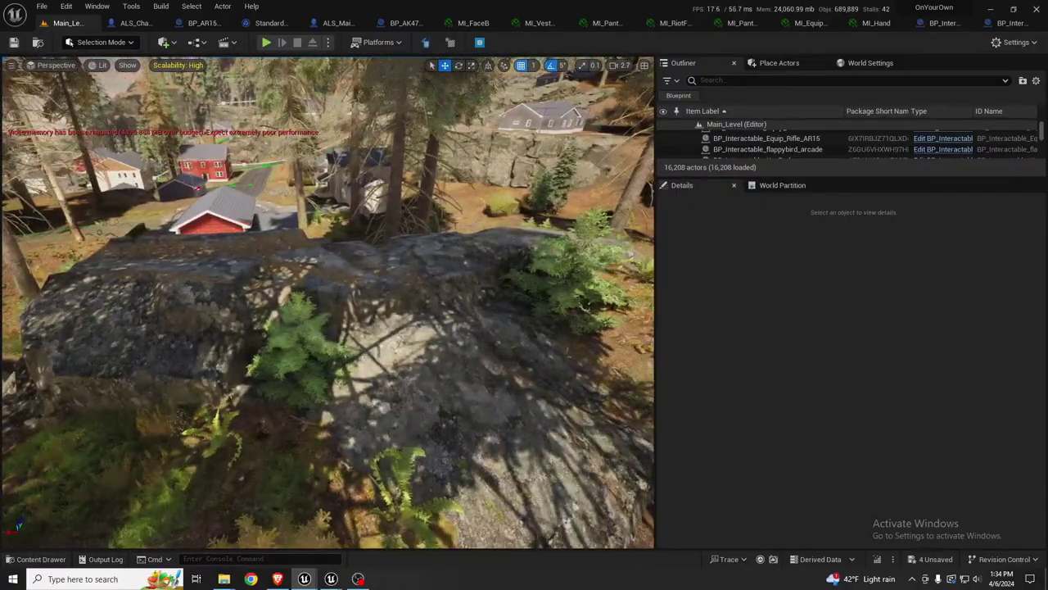
pyautogui.press('d')
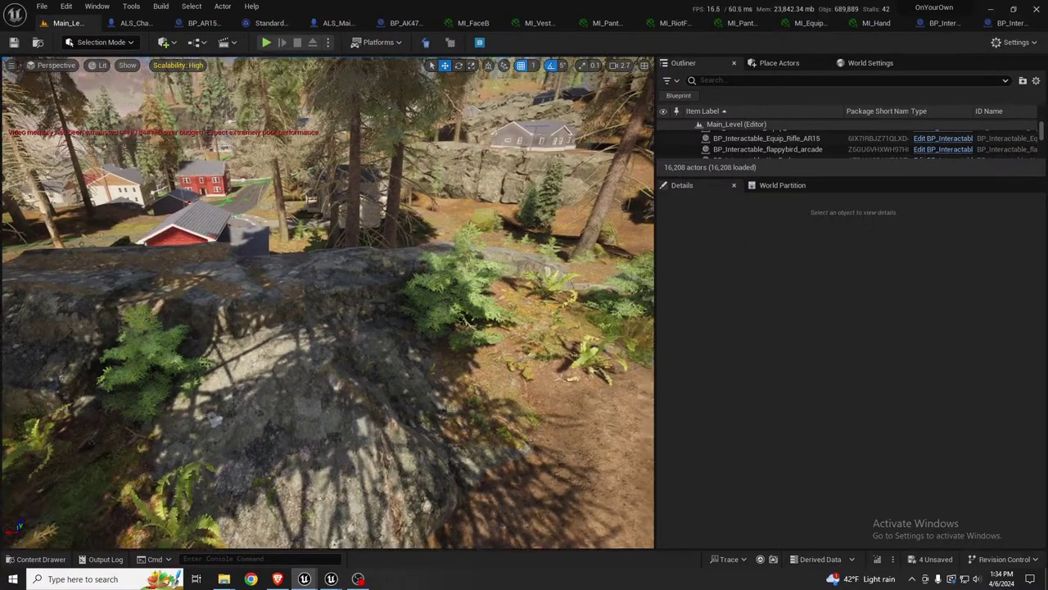
pyautogui.moveTo(328, 303); pyautogui.dragTo(261, 280, button='right')
pyautogui.press('d')
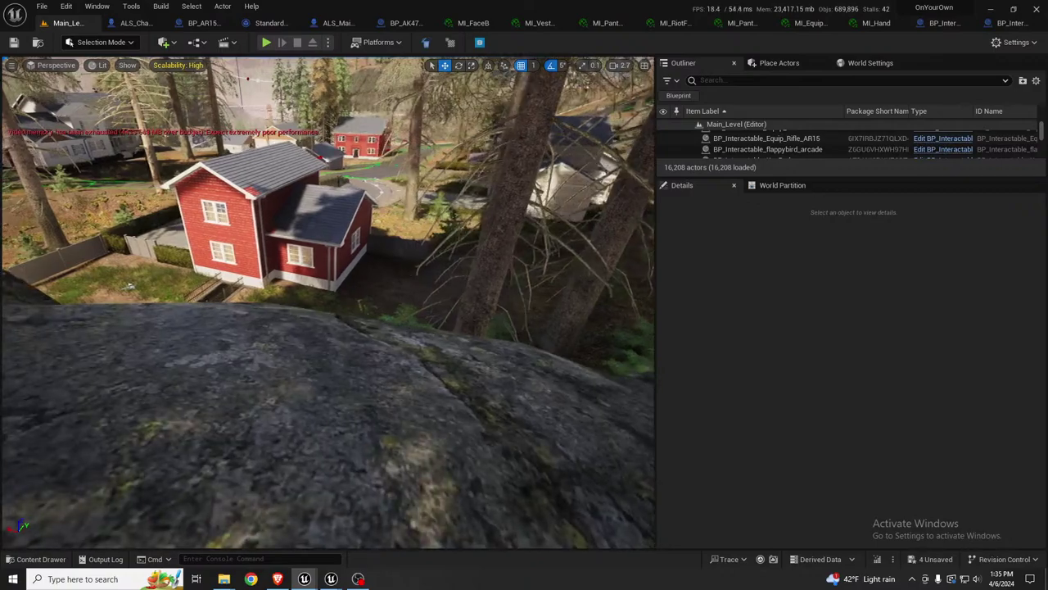
# Step: Examine the basement room with red striped walls, including the lamp, armchair and wall-mounted bow, and return outside to the basement stairs
pyautogui.press('w')
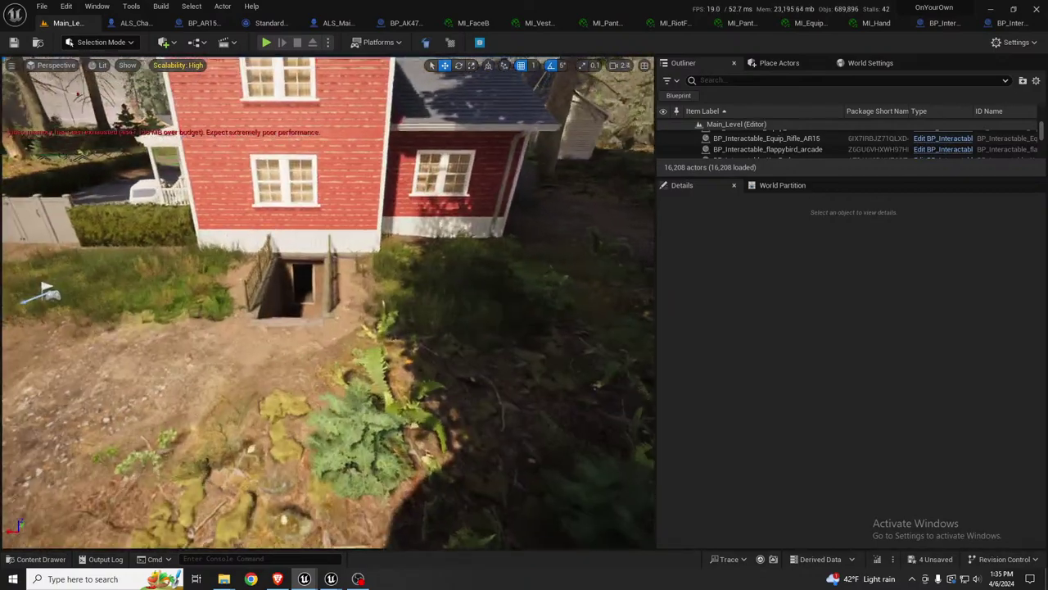
pyautogui.press('w')
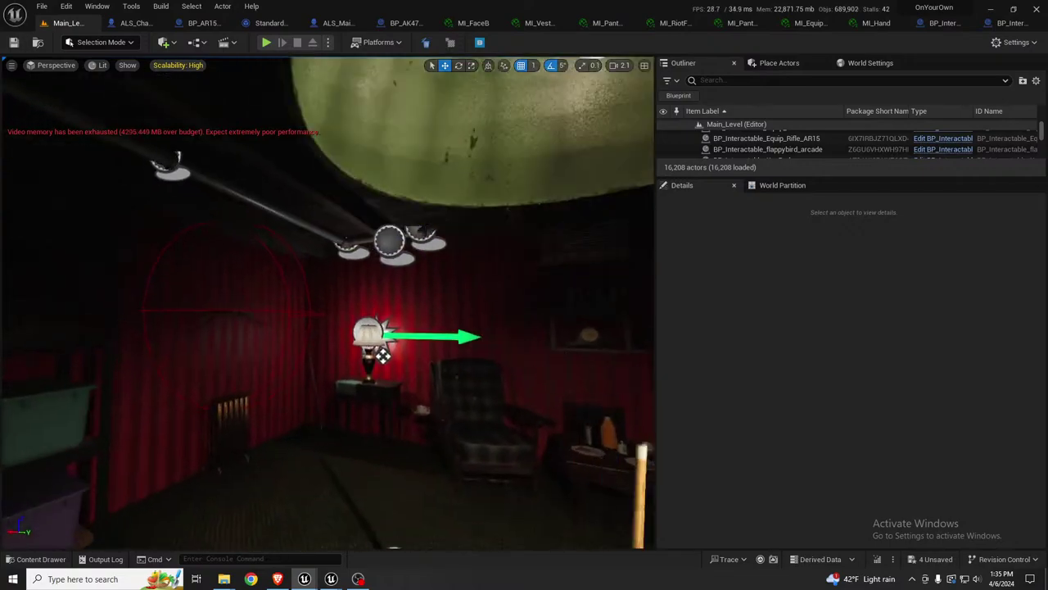
pyautogui.press('s')
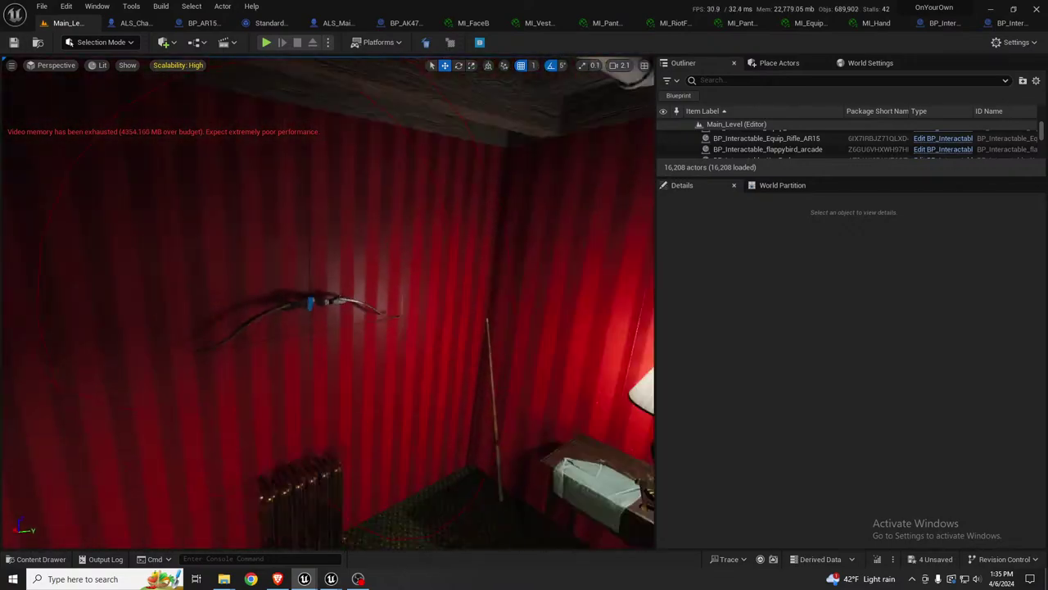
pyautogui.press('s')
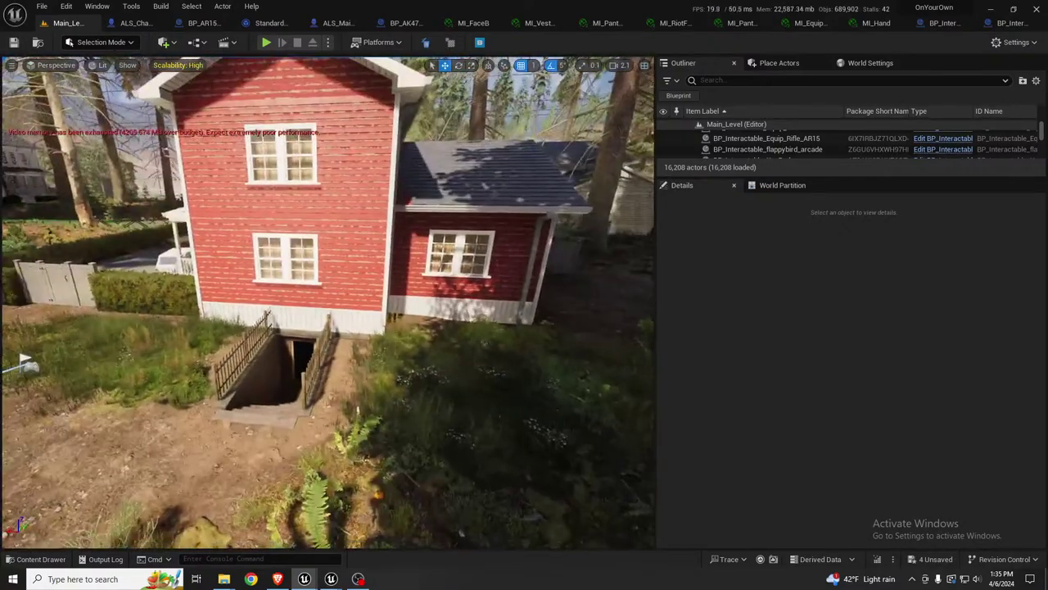
pyautogui.moveTo(280, 303); pyautogui.dragTo(267, 305, button='right')
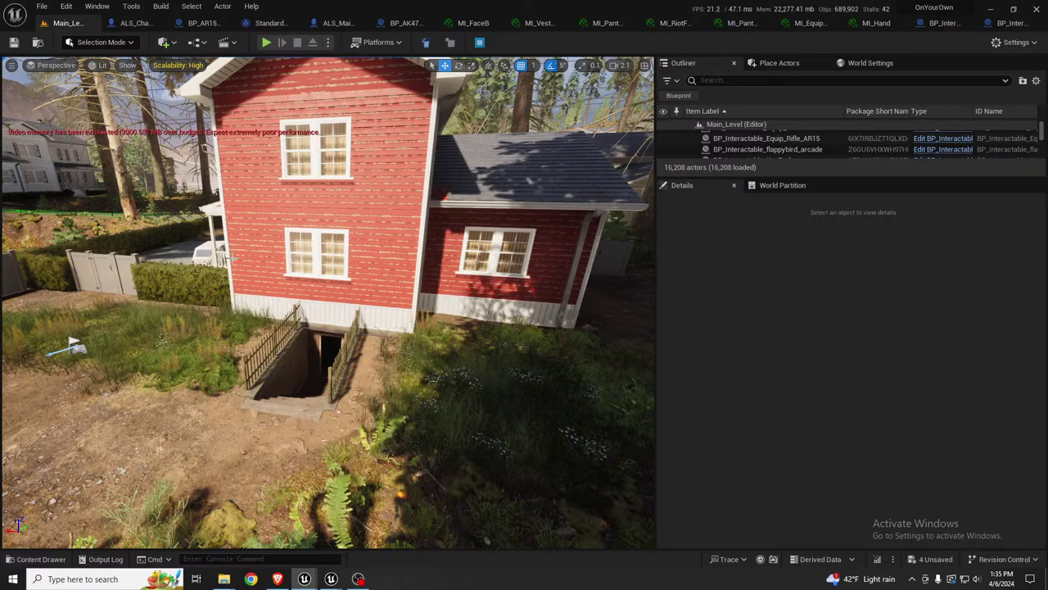
# Step: Hide SM_BasementEntrance at the foot of the outside stairs to look behind it, and undo the hiding
pyautogui.moveTo(280, 303); pyautogui.dragTo(280, 368, button='right')
pyautogui.press('w')
pyautogui.moveTo(334, 324); pyautogui.dragTo(350, 321, button='right')
pyautogui.click(393, 360)
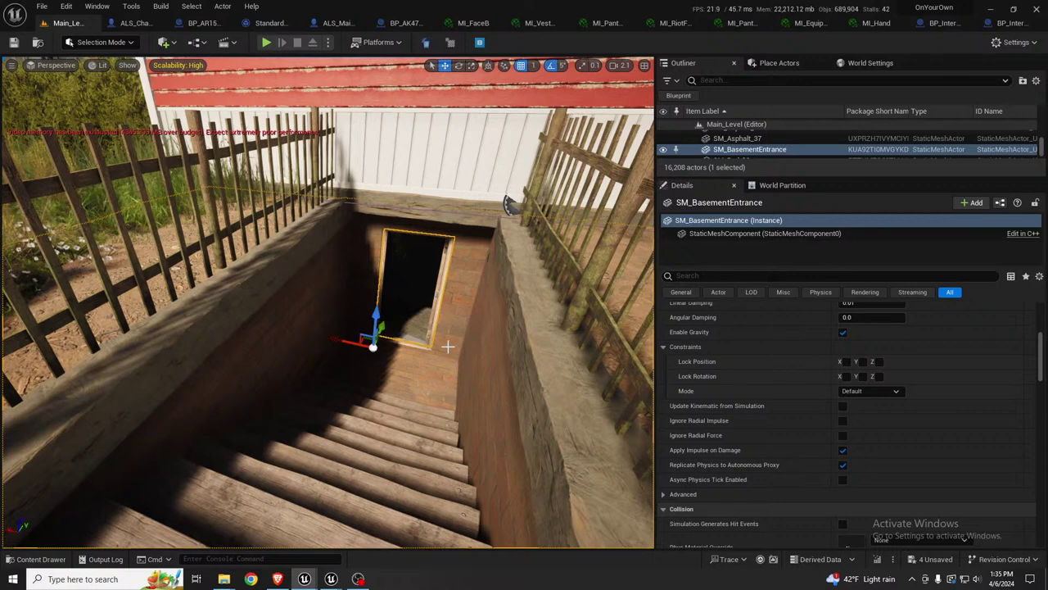
pyautogui.press('h')
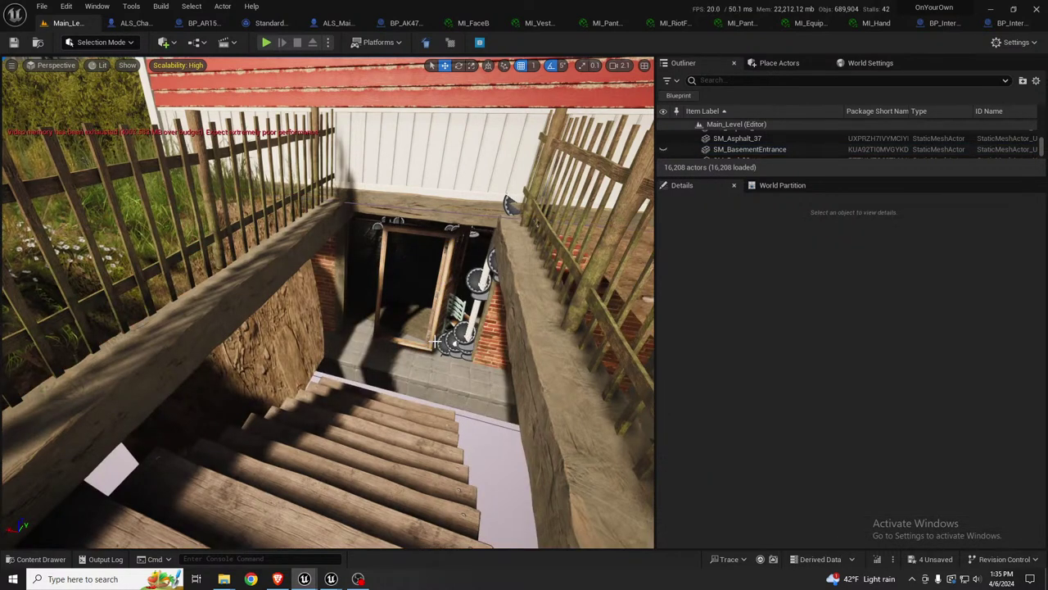
pyautogui.hotkey('ctrl', 'z')
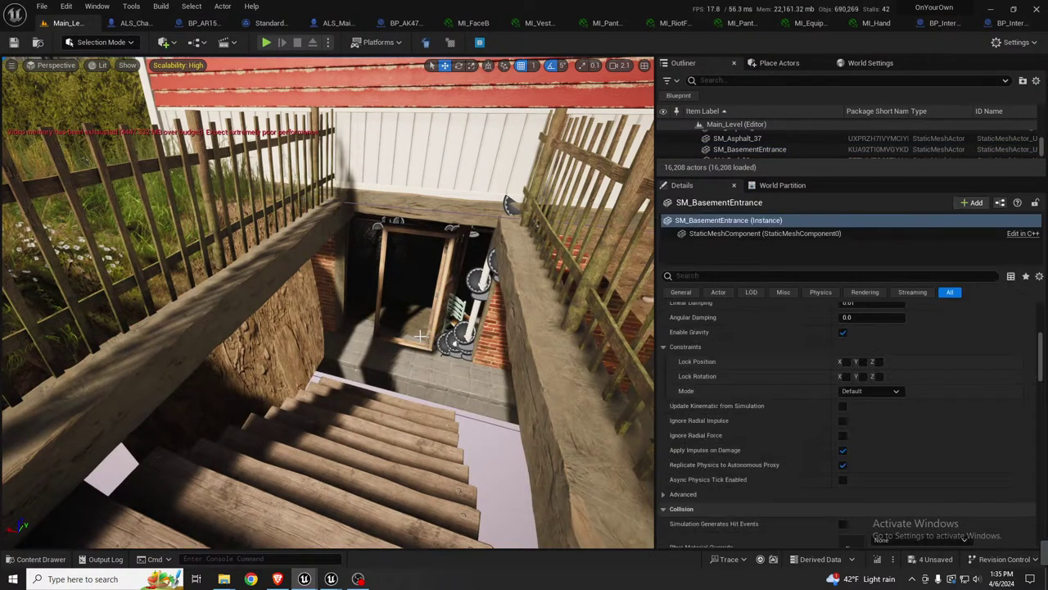
pyautogui.moveTo(435, 341); pyautogui.dragTo(444, 366, button='right')
pyautogui.press('s')
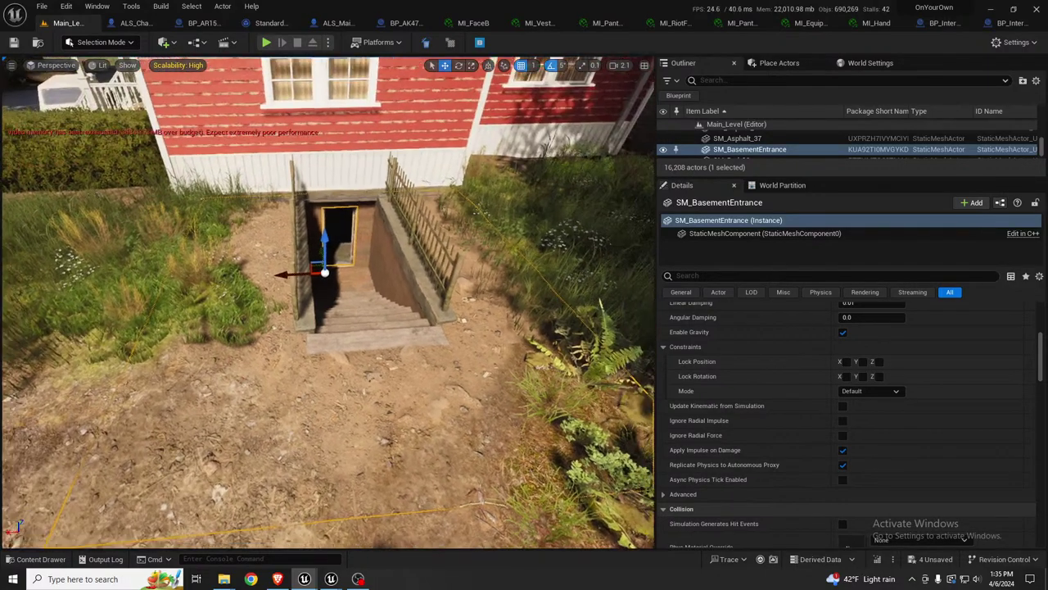
# Step: Survey the neighbourhood around the red house and the fenced power facility with green containers
pyautogui.moveTo(327, 352); pyautogui.dragTo(342, 347, button='right')
pyautogui.press('a')
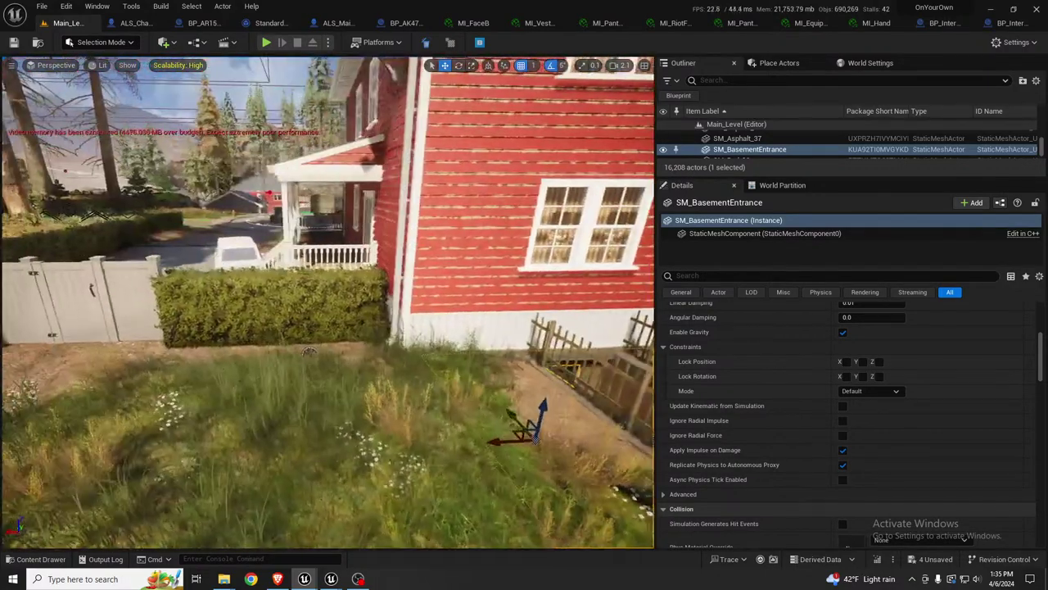
pyautogui.keyDown('alt'); pyautogui.moveTo(308, 351); pyautogui.dragTo(403, 444); pyautogui.keyUp('alt')
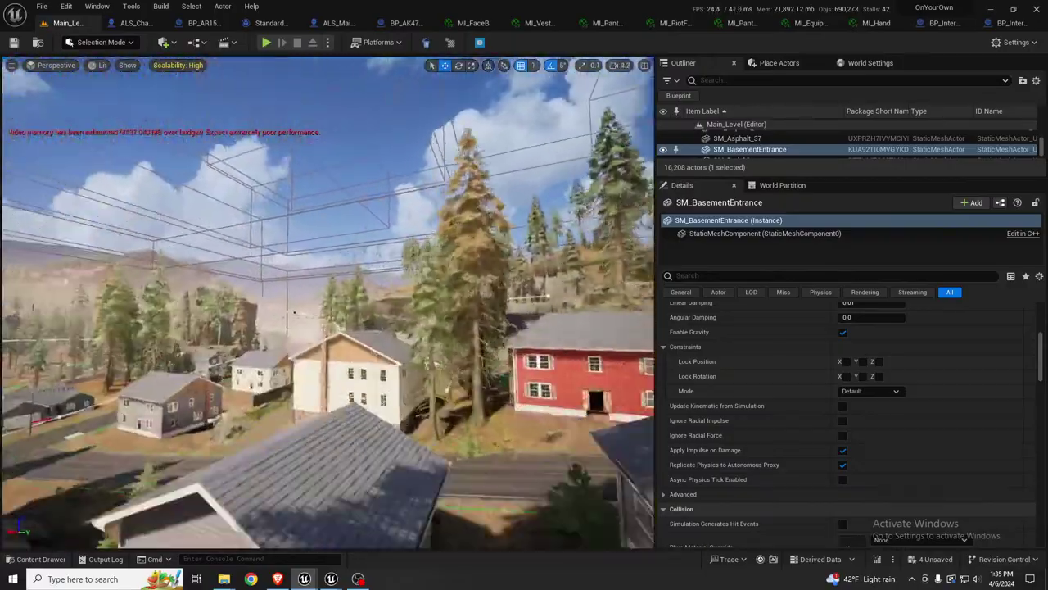
pyautogui.keyDown('alt'); pyautogui.moveTo(294, 312); pyautogui.dragTo(371, 278); pyautogui.keyUp('alt')
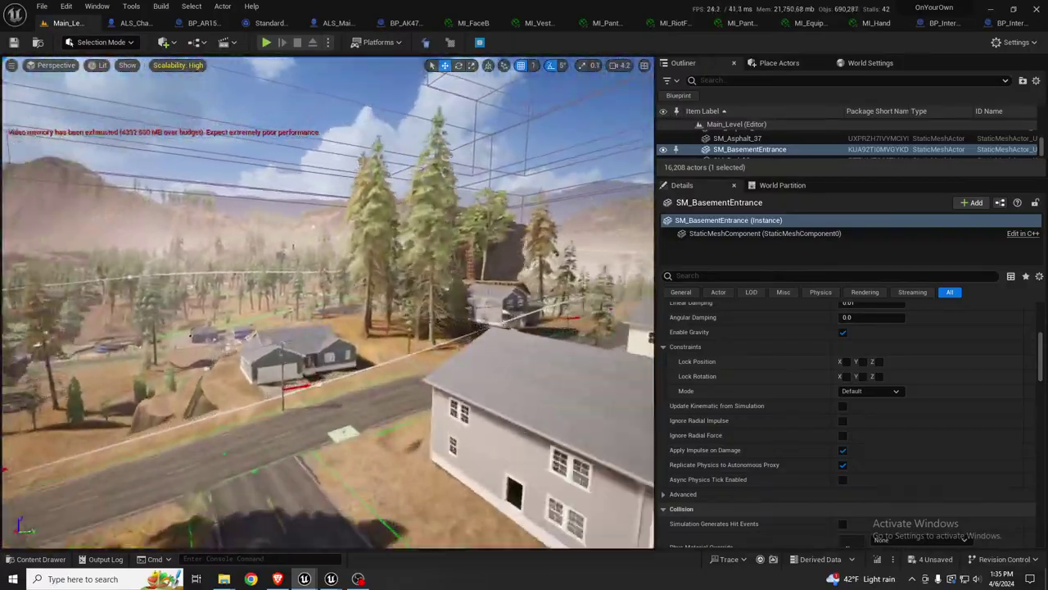
pyautogui.press('w')
pyautogui.moveTo(328, 304); pyautogui.dragTo(344, 344, button='right')
pyautogui.press('w')
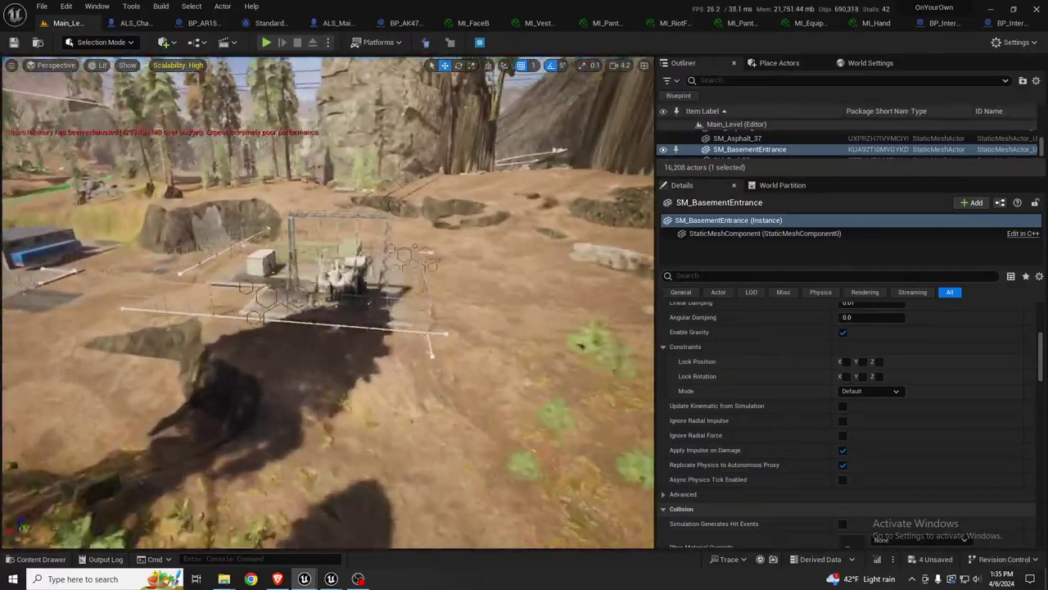
pyautogui.press('w')
pyautogui.moveTo(328, 303); pyautogui.dragTo(337, 328, button='right')
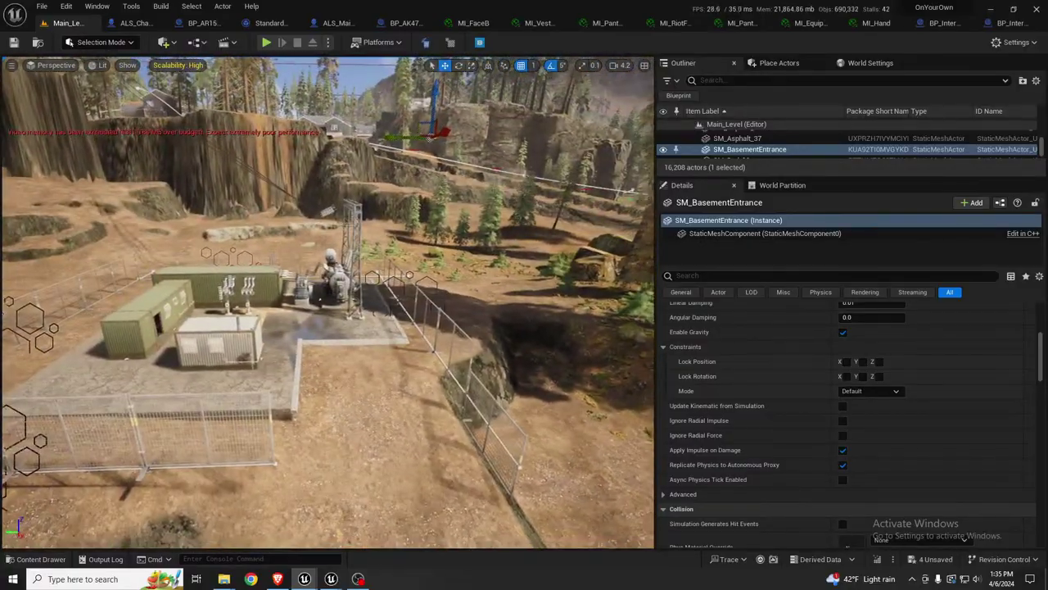
pyautogui.keyDown('alt'); pyautogui.moveTo(328, 303); pyautogui.dragTo(279, 299); pyautogui.keyUp('alt')
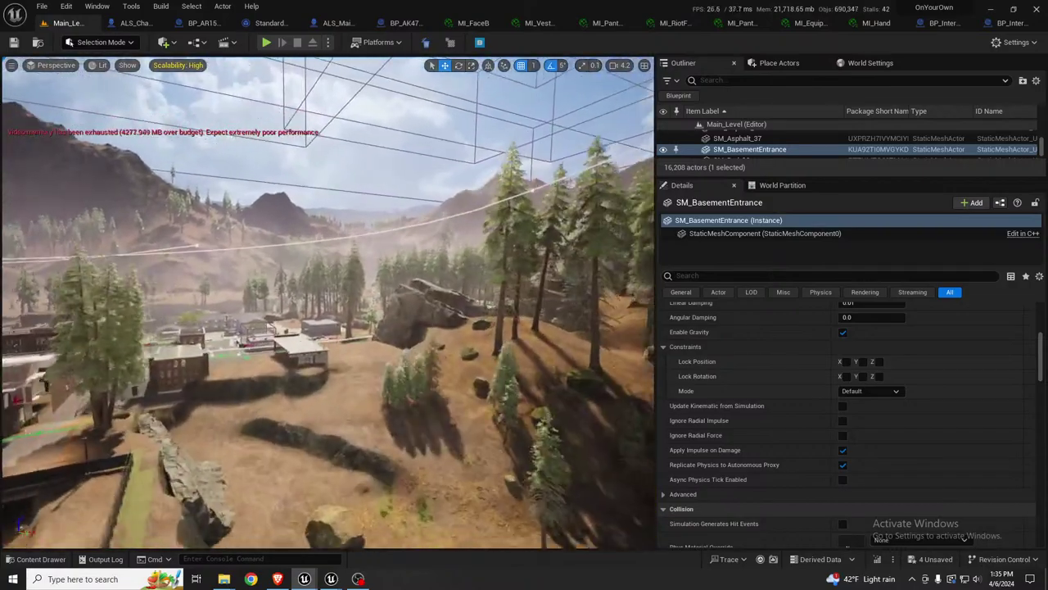
# Step: Survey the valley, the concrete dam between the cliffs, and the lake behind it
pyautogui.press('w')
pyautogui.moveTo(327, 303); pyautogui.dragTo(475, 305, button='right')
pyautogui.press('w')
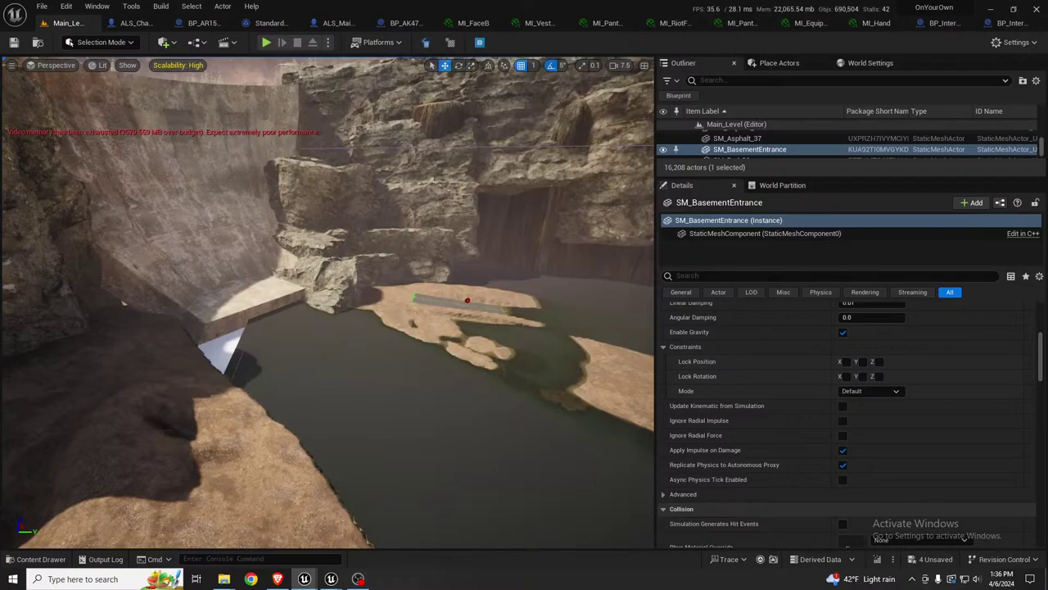
pyautogui.moveTo(327, 303); pyautogui.dragTo(377, 305, button='right')
pyautogui.press('w')
pyautogui.press('s')
pyautogui.moveTo(271, 291); pyautogui.dragTo(278, 290, button='right')
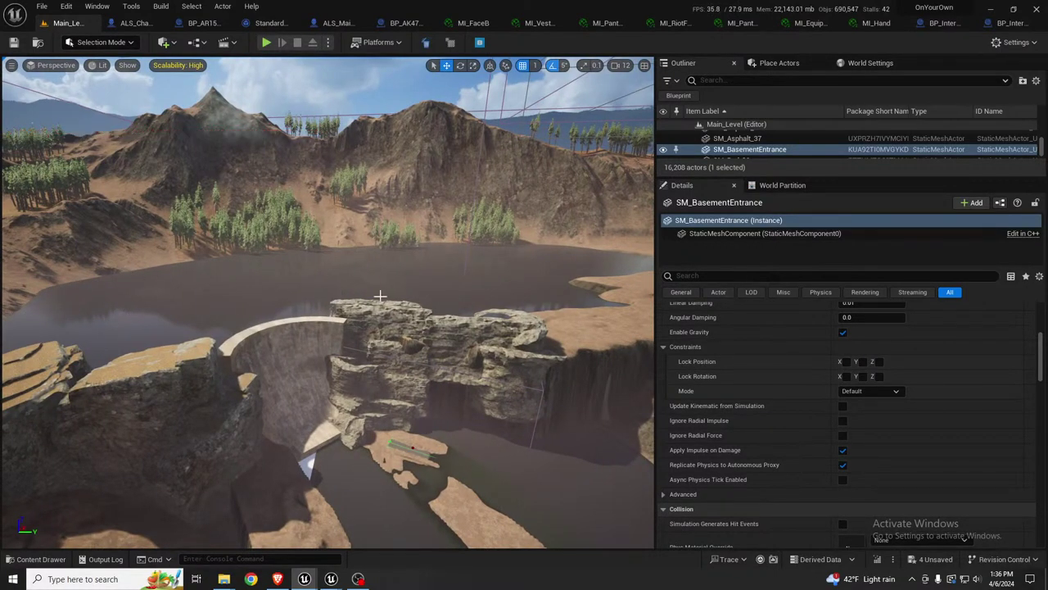
# Step: Select the lattice pylon beside the grey house and follow the power lines over the town and warehouses
pyautogui.moveTo(380, 295)
pyautogui.mouseDown(button='right')
pyautogui.moveTo(373, 303)
pyautogui.moveTo(421, 293)
pyautogui.moveTo(371, 295)
pyautogui.mouseUp(button='right')
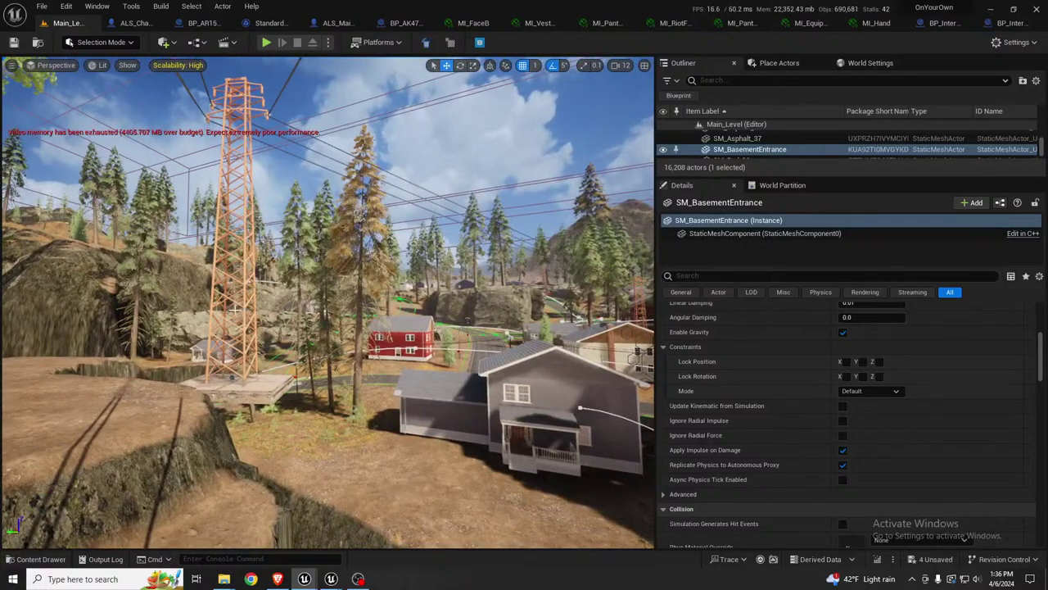
pyautogui.click(234, 286)
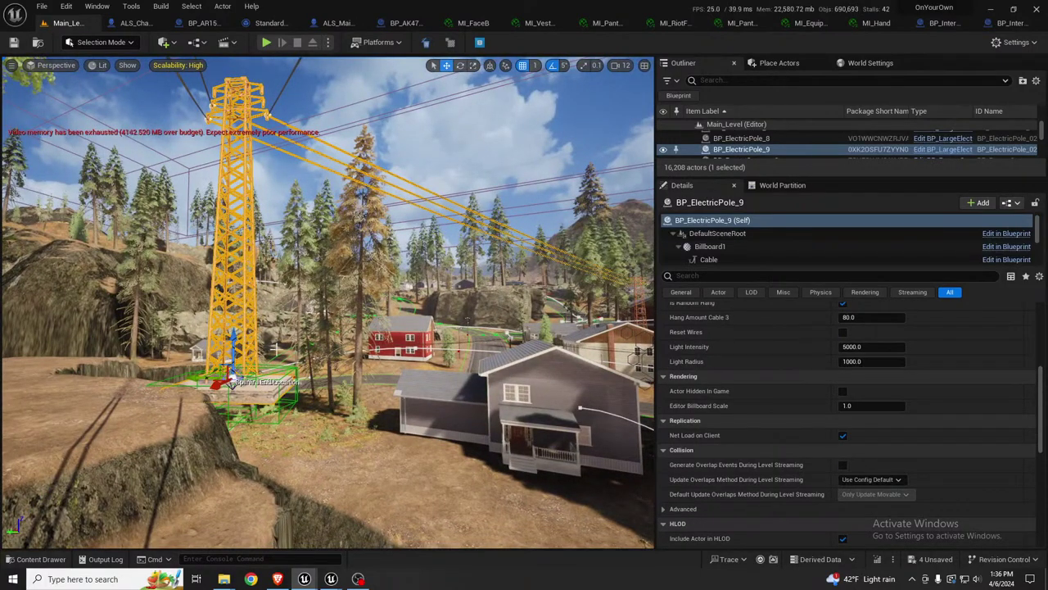
pyautogui.moveTo(234, 287); pyautogui.dragTo(328, 292, button='right')
pyautogui.moveTo(423, 448); pyautogui.dragTo(423, 449, button='right')
pyautogui.moveTo(484, 473); pyautogui.dragTo(484, 472, button='right')
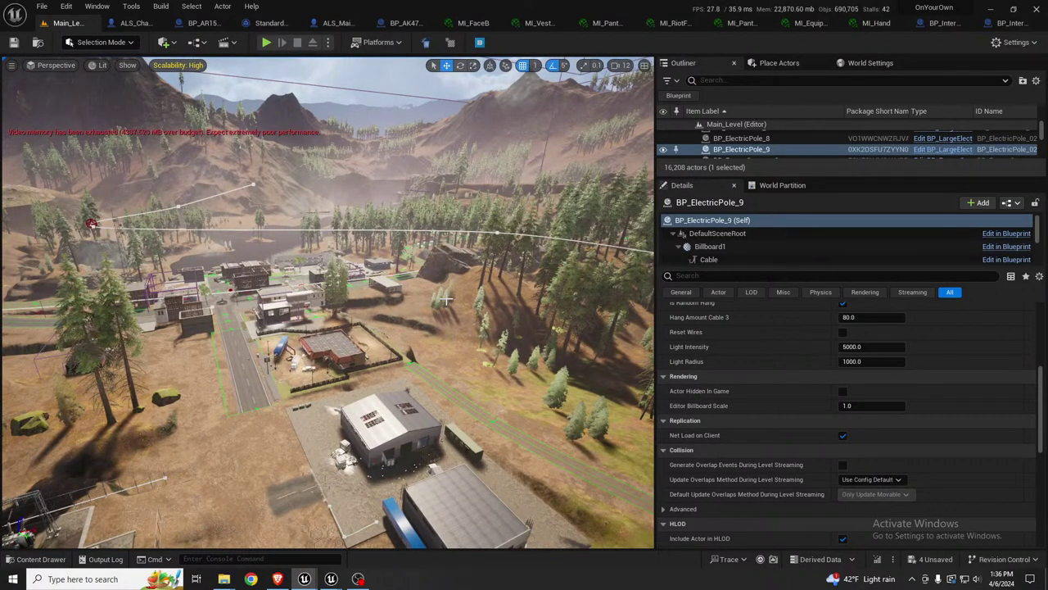
pyautogui.moveTo(433, 306); pyautogui.dragTo(433, 306, button='right')
pyautogui.scroll(-3, 434, 306)
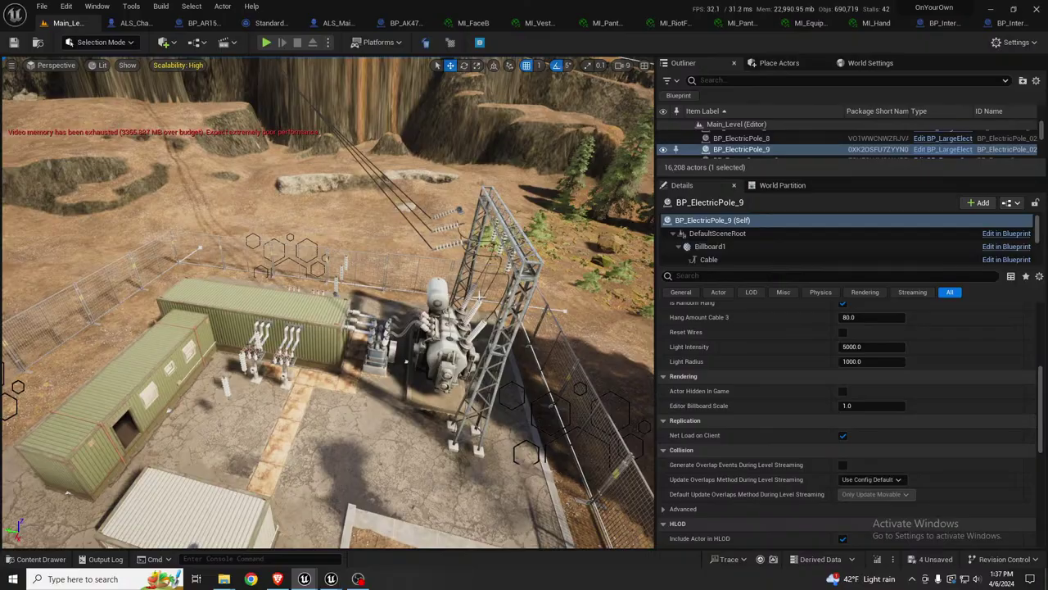
# Step: Inspect the transformer, the overhead cable frame and the green containers in the fenced power facility
pyautogui.moveTo(479, 297); pyautogui.dragTo(290, 286, button='right')
pyautogui.press('w')
pyautogui.scroll(3, 446, 264)
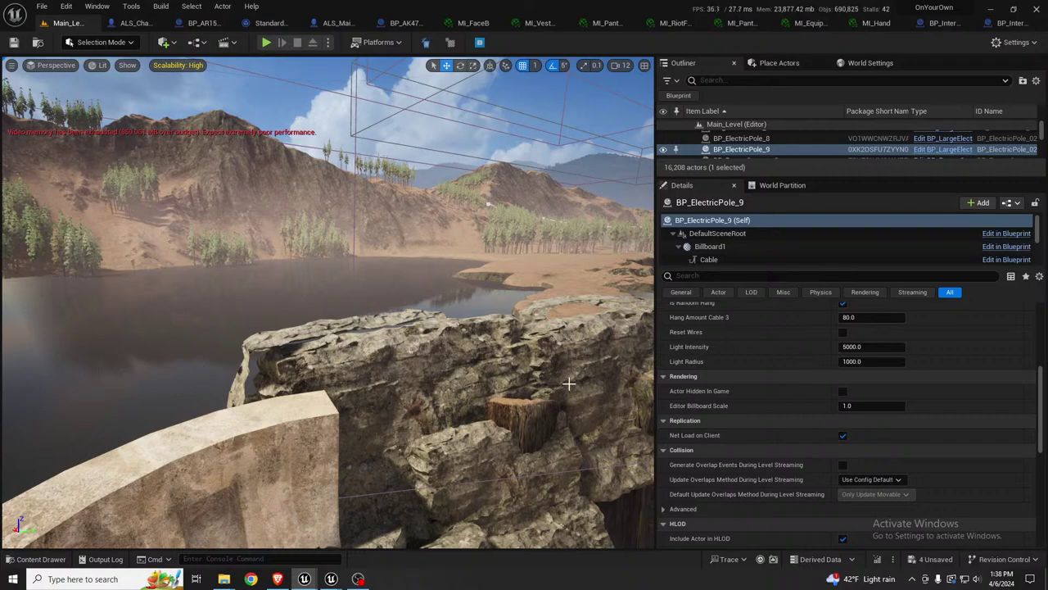
# Step: Survey the curved top of the dam, the lake behind it and the surrounding cliffs and shoreline
pyautogui.press('w')
pyautogui.moveTo(569, 384)
pyautogui.mouseDown(button='right')
pyautogui.moveTo(652, 354)
pyautogui.moveTo(580, 386)
pyautogui.mouseUp(button='right')
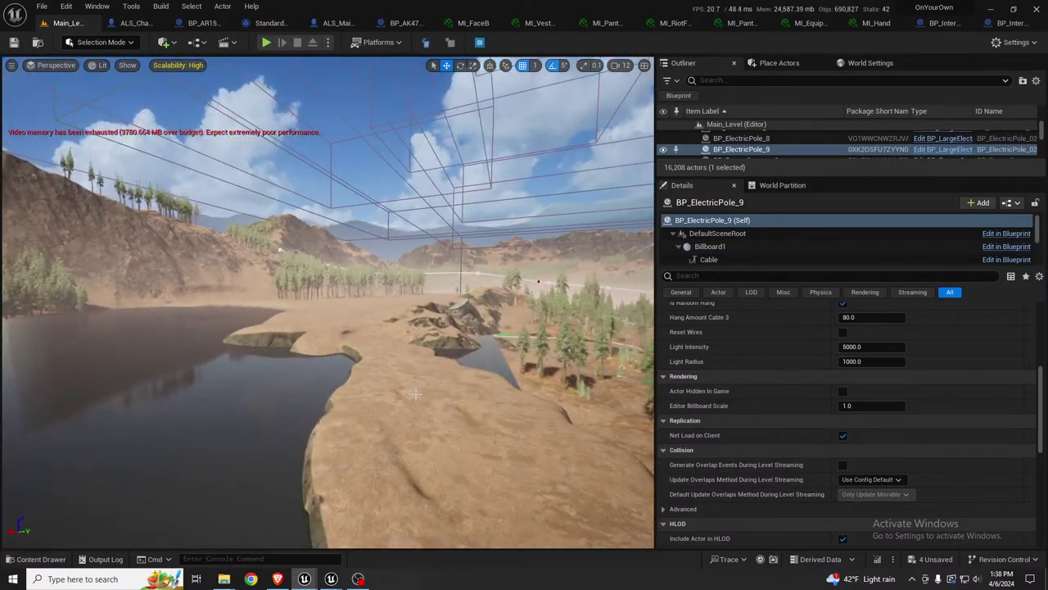
pyautogui.moveTo(435, 445); pyautogui.dragTo(280, 361, button='right')
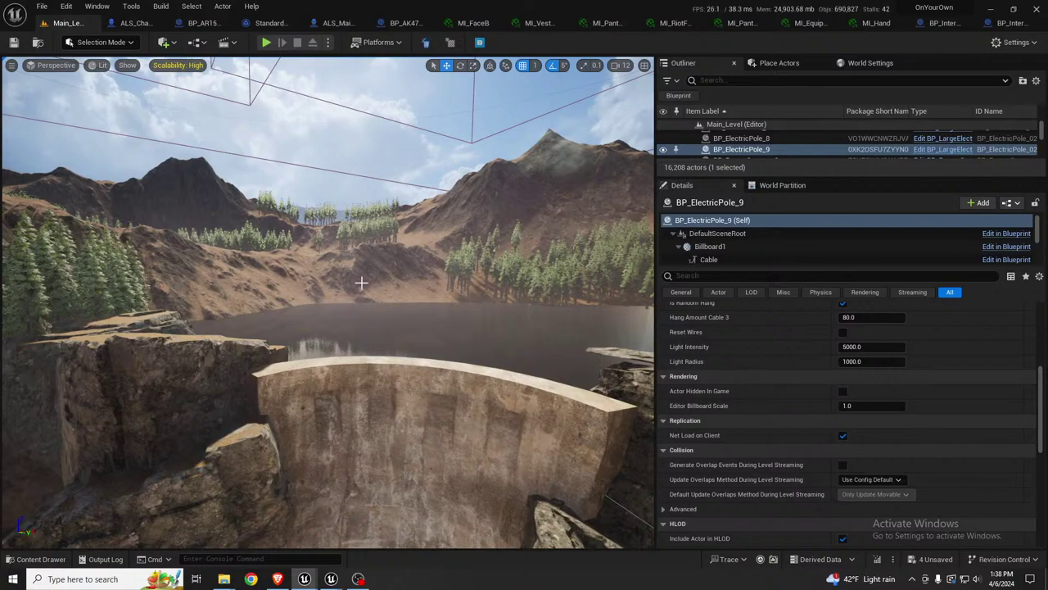
pyautogui.moveTo(303, 275); pyautogui.dragTo(318, 245, button='right')
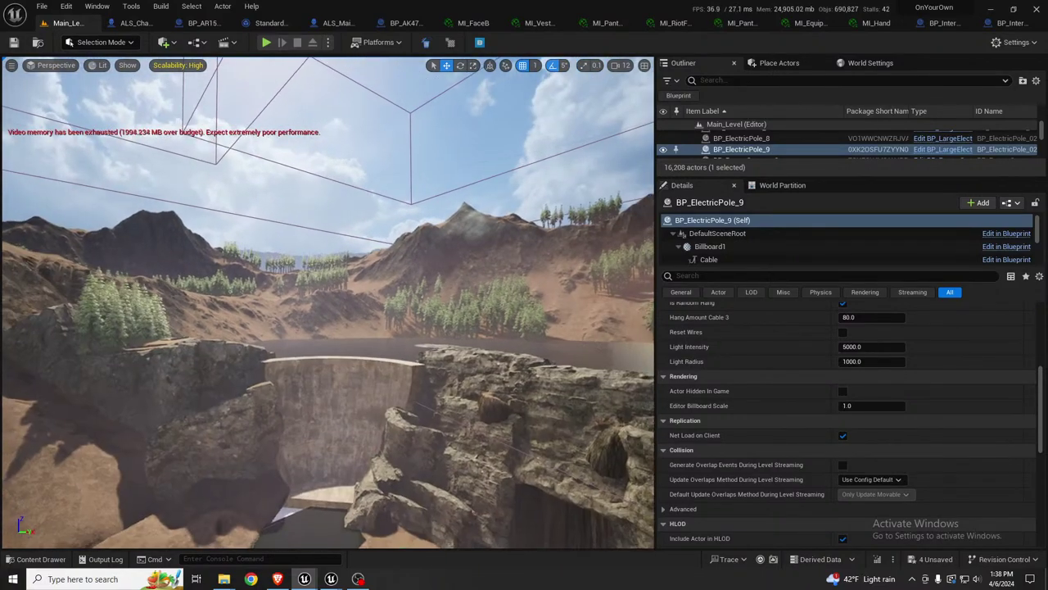
pyautogui.press('s')
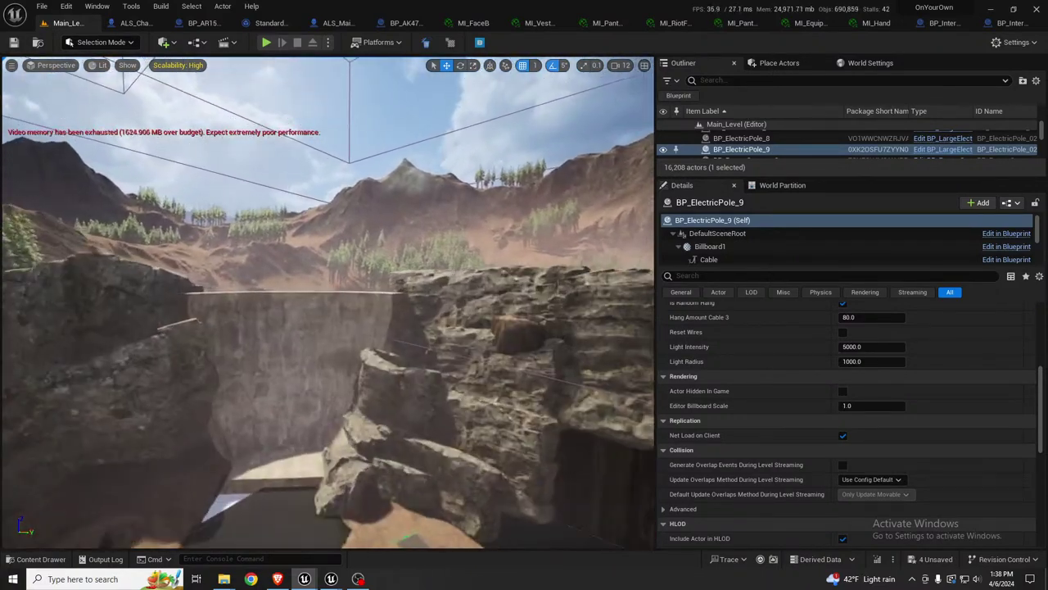
pyautogui.moveTo(327, 301); pyautogui.dragTo(335, 330, button='right')
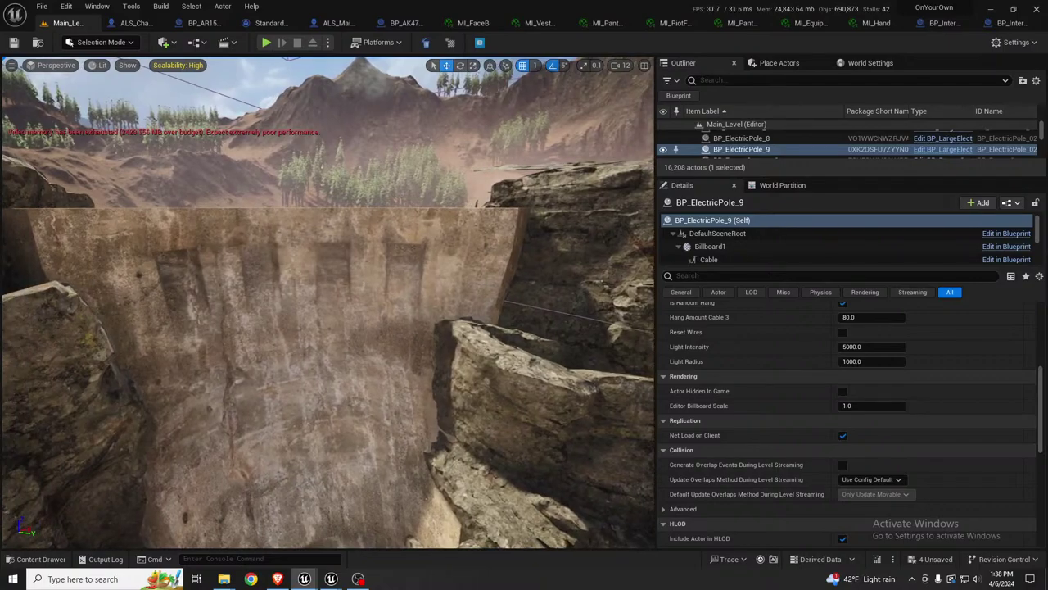
# Step: Examine the area below the dam, including the cave with hanging rings, crates and cars, and return outside
pyautogui.press('w')
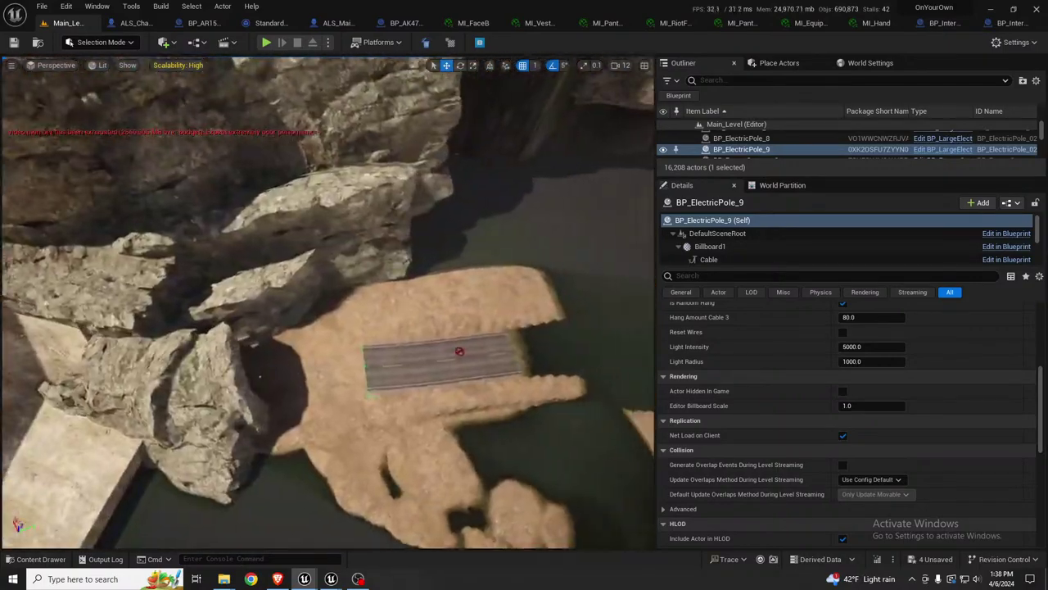
pyautogui.moveTo(260, 377); pyautogui.dragTo(335, 258, button='right')
pyautogui.scroll(3, 327, 303)
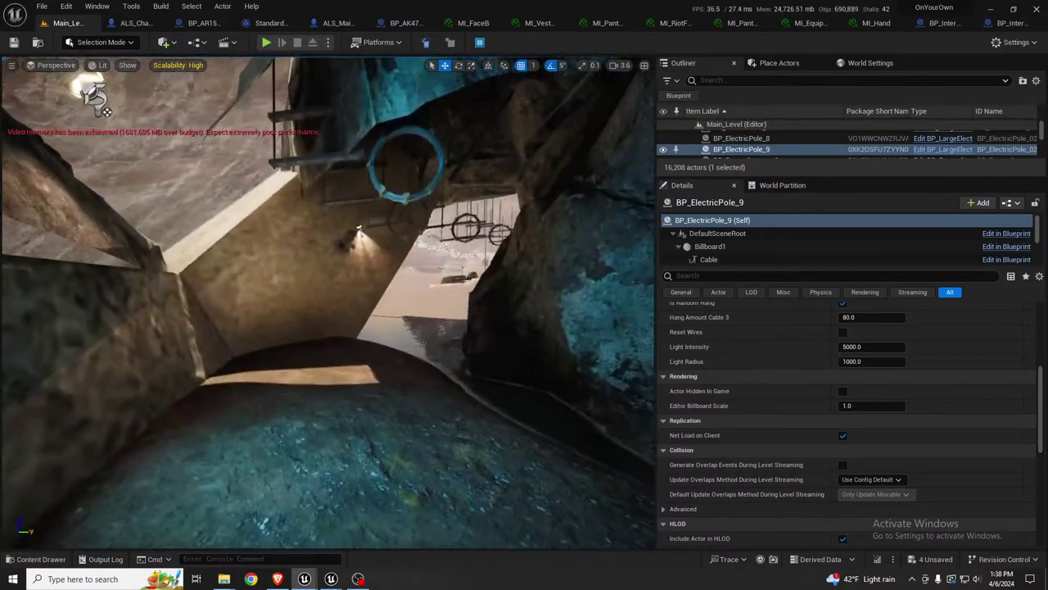
pyautogui.moveTo(328, 303); pyautogui.dragTo(337, 284, button='right')
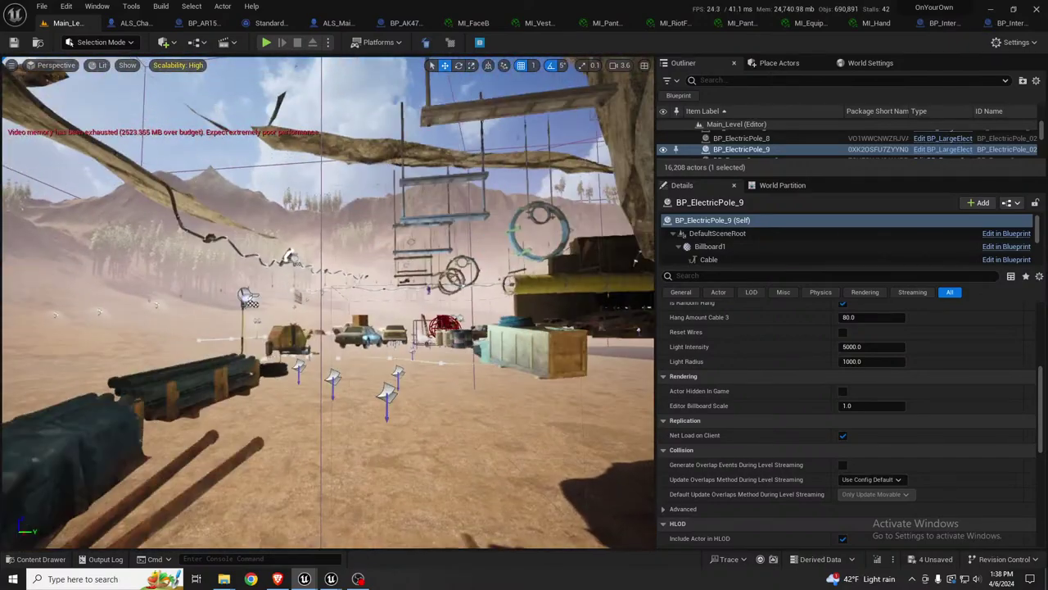
pyautogui.moveTo(327, 303); pyautogui.dragTo(327, 312, button='right')
pyautogui.press('s')
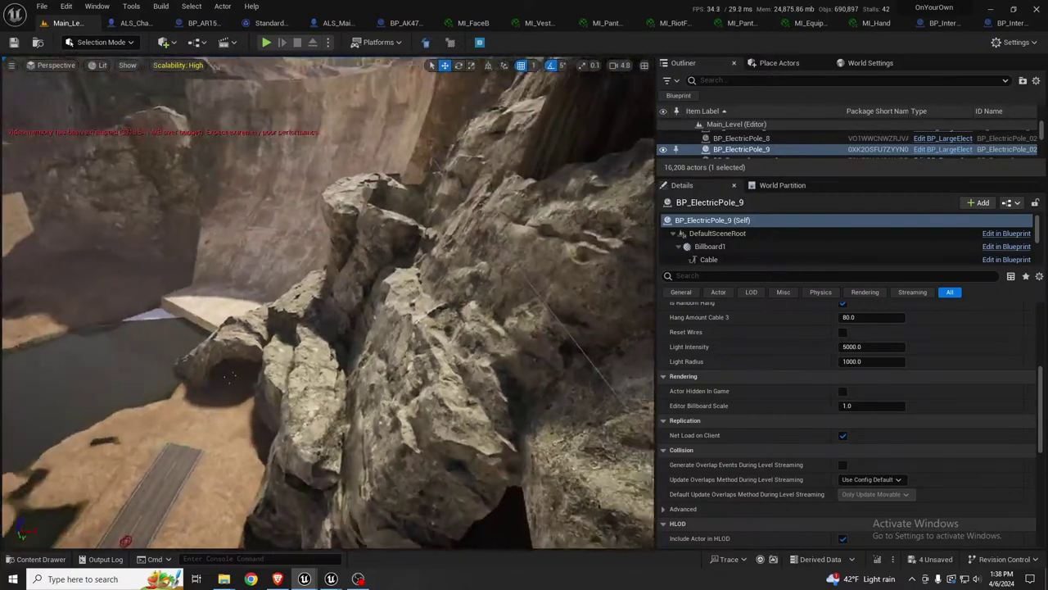
pyautogui.press('s')
pyautogui.press('s')
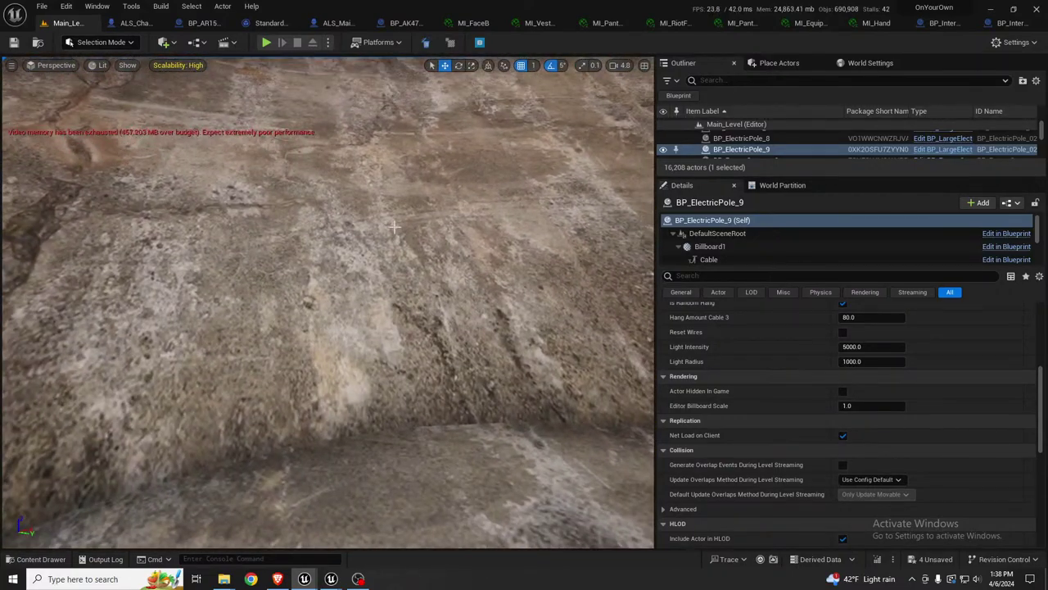
# Step: Select SM_Dam and examine its concrete face, its base platform and the water at its foot
pyautogui.click(395, 227)
pyautogui.press('s')
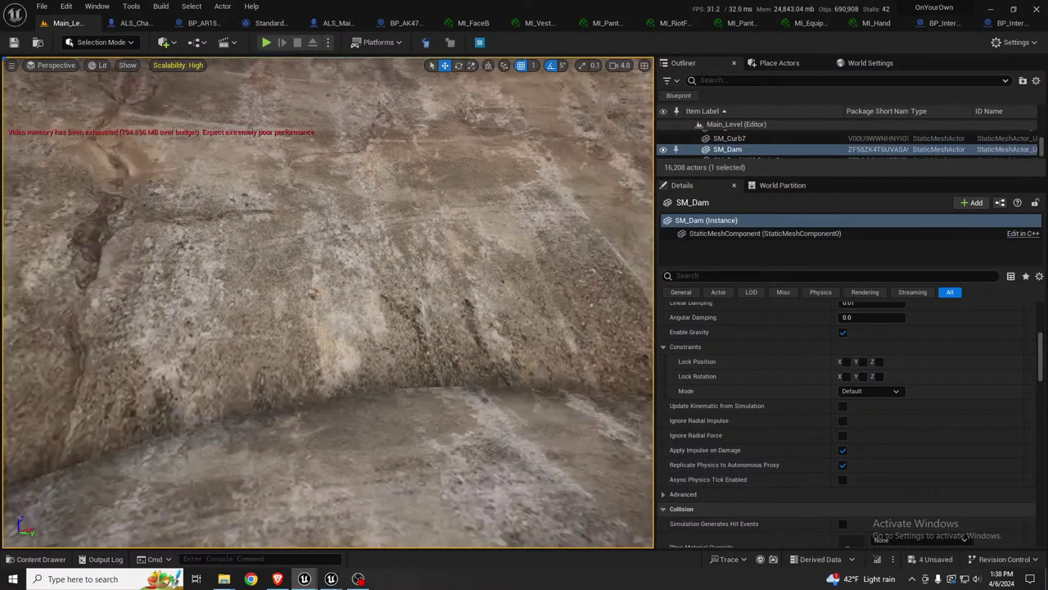
pyautogui.press('s')
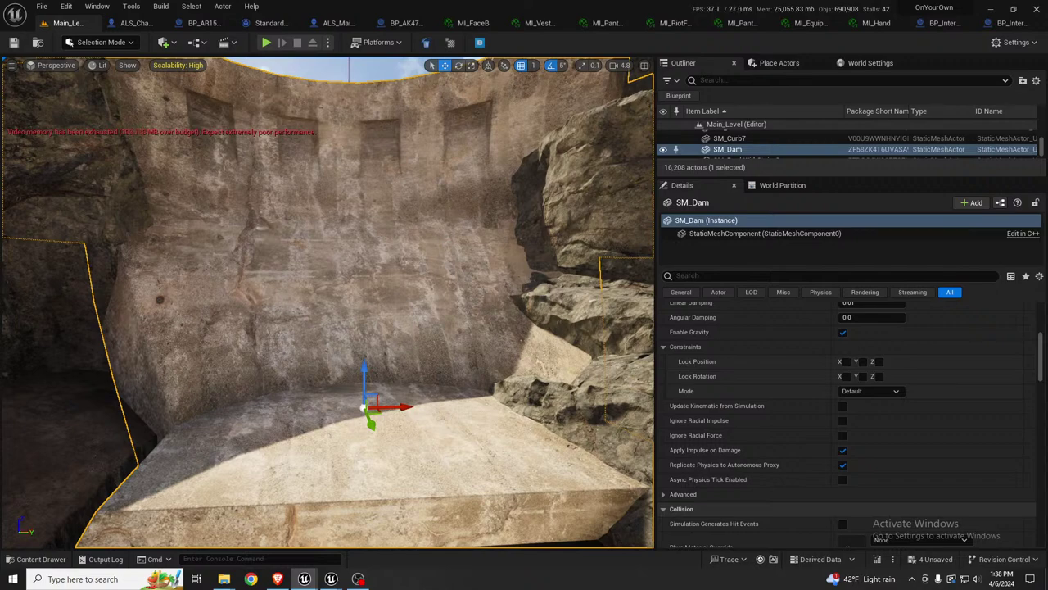
pyautogui.moveTo(444, 277); pyautogui.dragTo(444, 361, button='right')
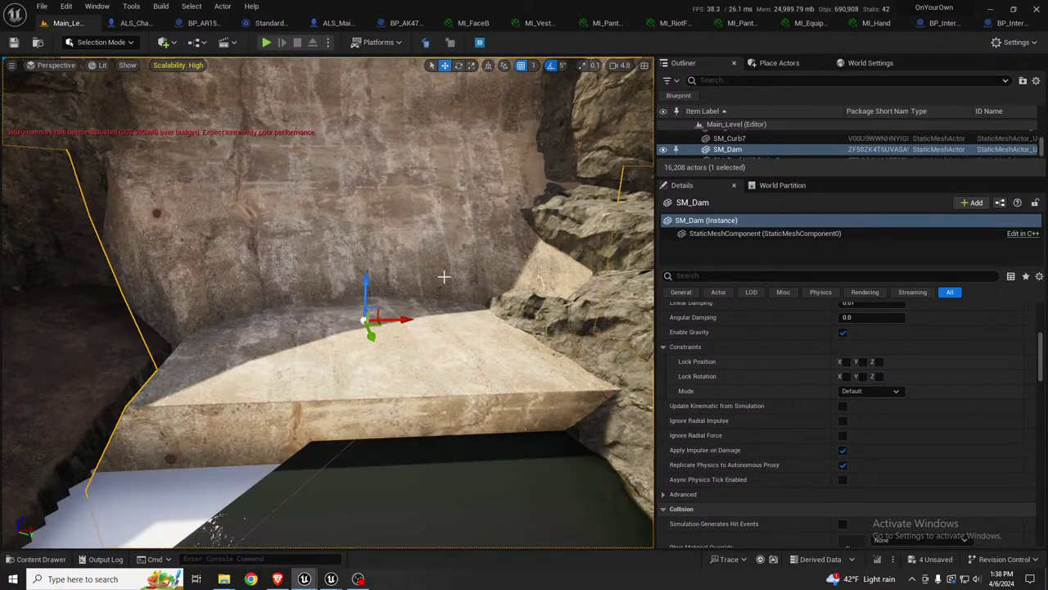
pyautogui.moveTo(443, 276); pyautogui.dragTo(338, 207, button='right')
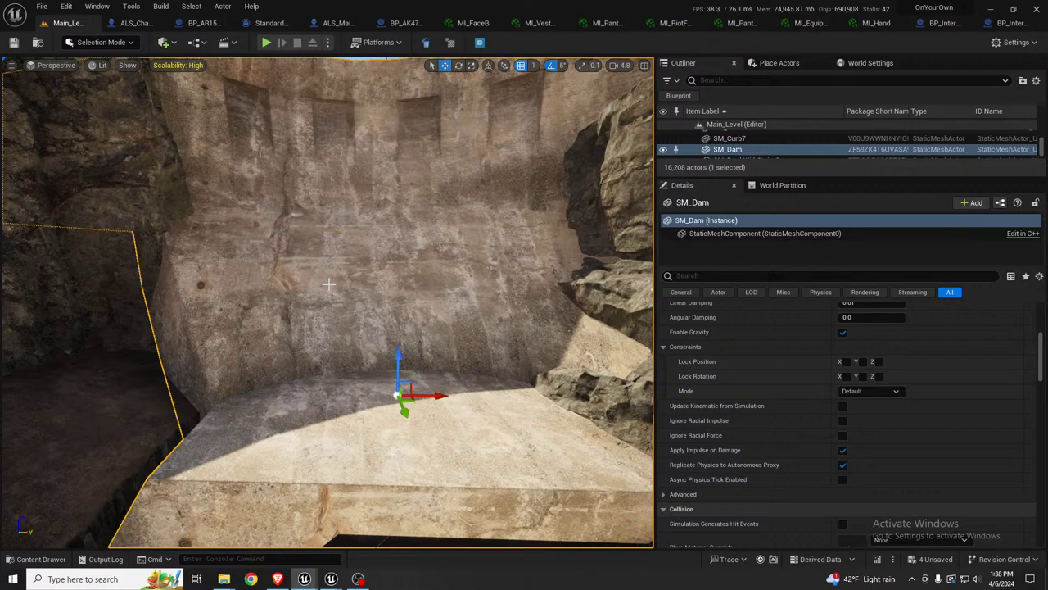
pyautogui.press('s')
pyautogui.moveTo(333, 295)
pyautogui.mouseDown(button='right')
pyautogui.moveTo(333, 328)
pyautogui.moveTo(334, 307)
pyautogui.mouseUp(button='right')
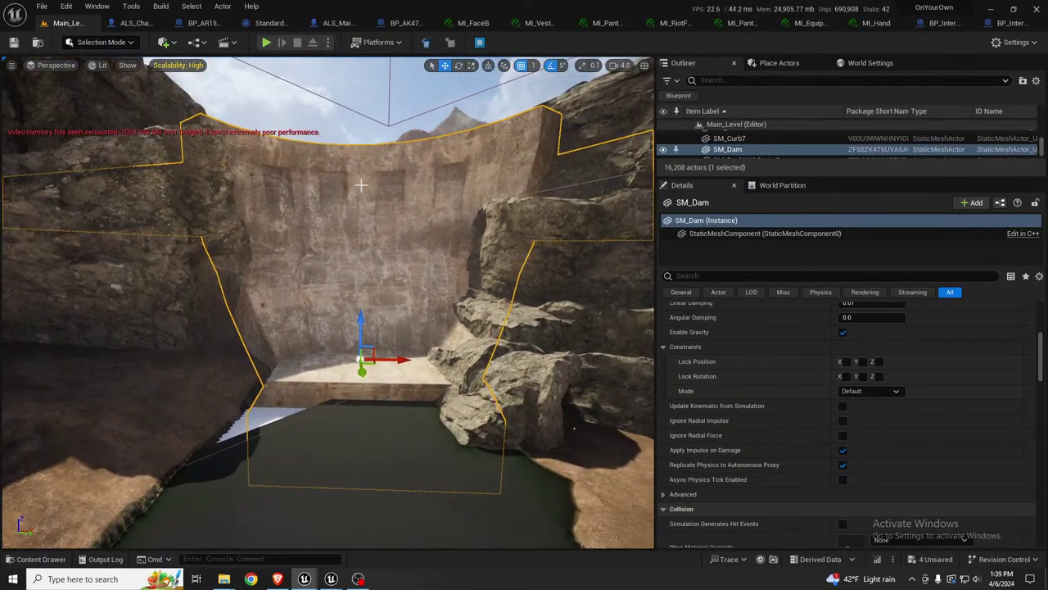
# Step: Look over the river, sandbanks and road downstream of the dam
pyautogui.moveTo(375, 198); pyautogui.dragTo(403, 193, button='right')
pyautogui.moveTo(321, 251); pyautogui.dragTo(346, 236, button='right')
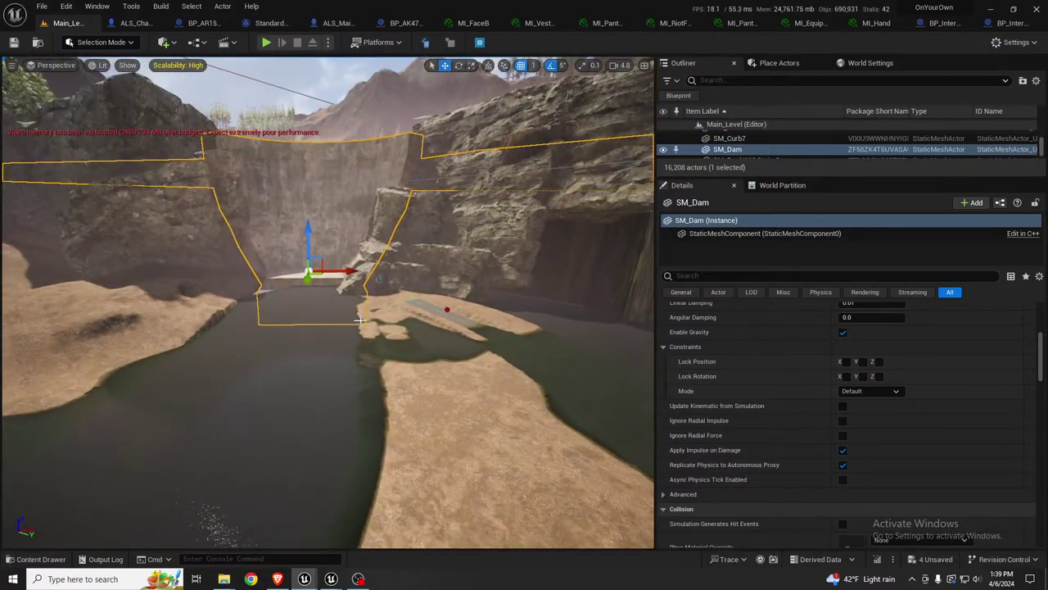
pyautogui.moveTo(361, 320); pyautogui.dragTo(524, 319, button='right')
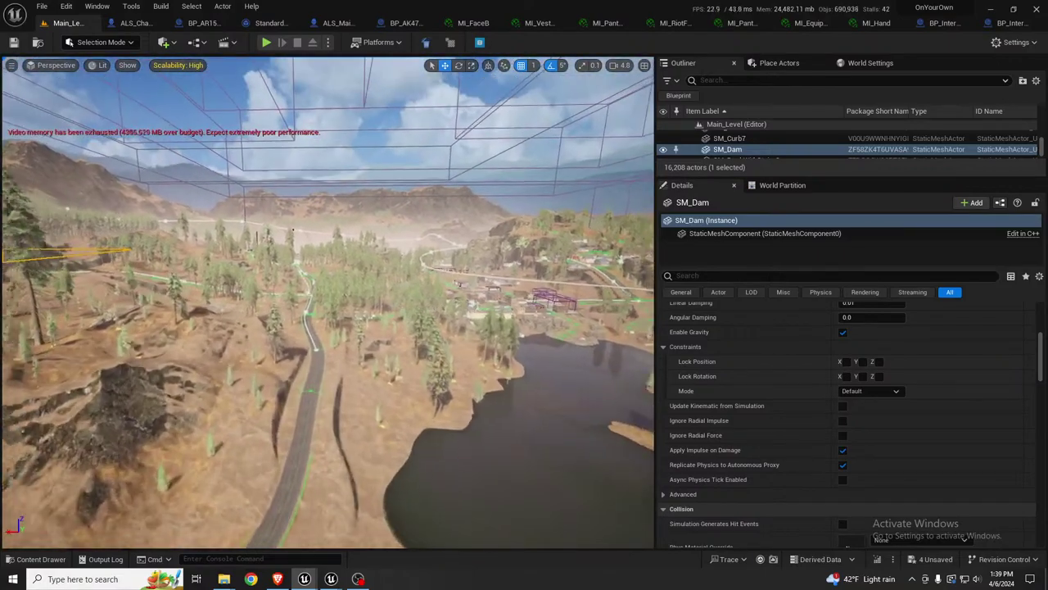
# Step: Duplicate BP_ElectricPole_9 near the neighbourhood and place the copy on the sandy ground beside the road along the river
pyautogui.moveTo(360, 311); pyautogui.dragTo(360, 308, button='right')
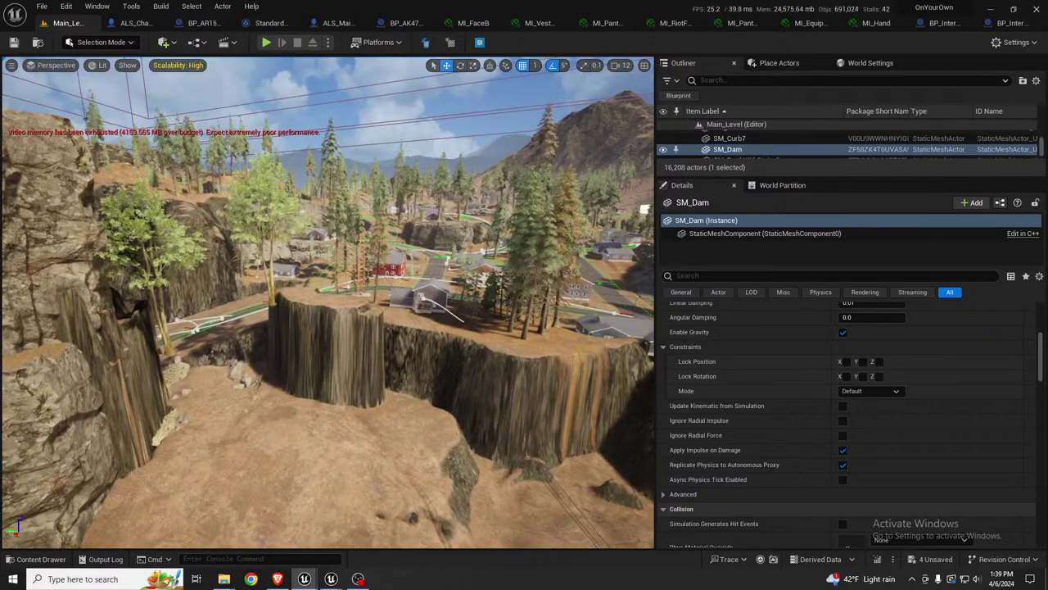
pyautogui.click(389, 317)
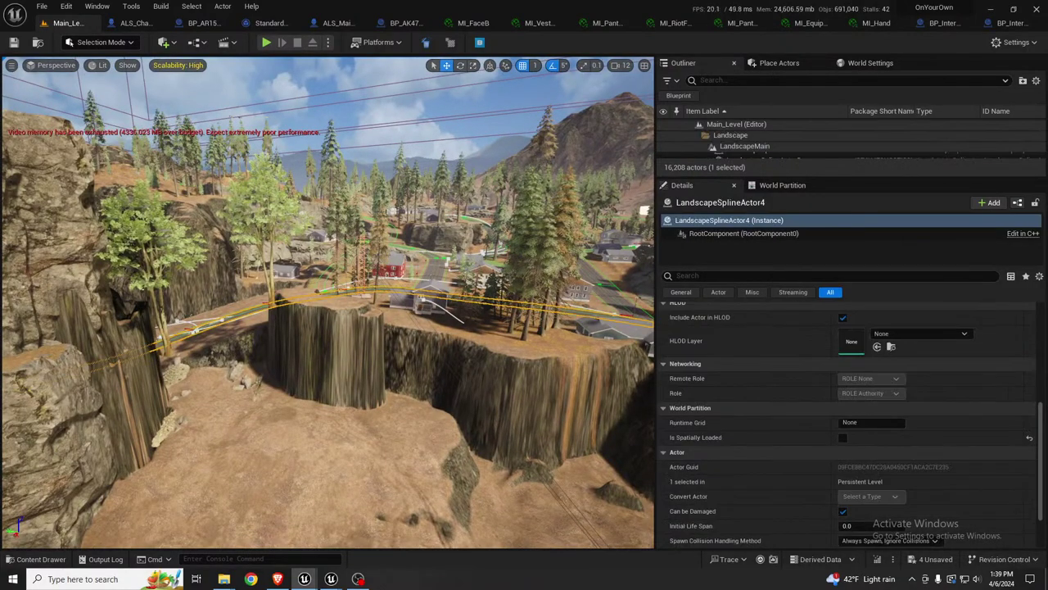
pyautogui.moveTo(389, 317); pyautogui.dragTo(479, 373, button='right')
pyautogui.click(379, 306)
pyautogui.moveTo(230, 407); pyautogui.dragTo(271, 369, button='right')
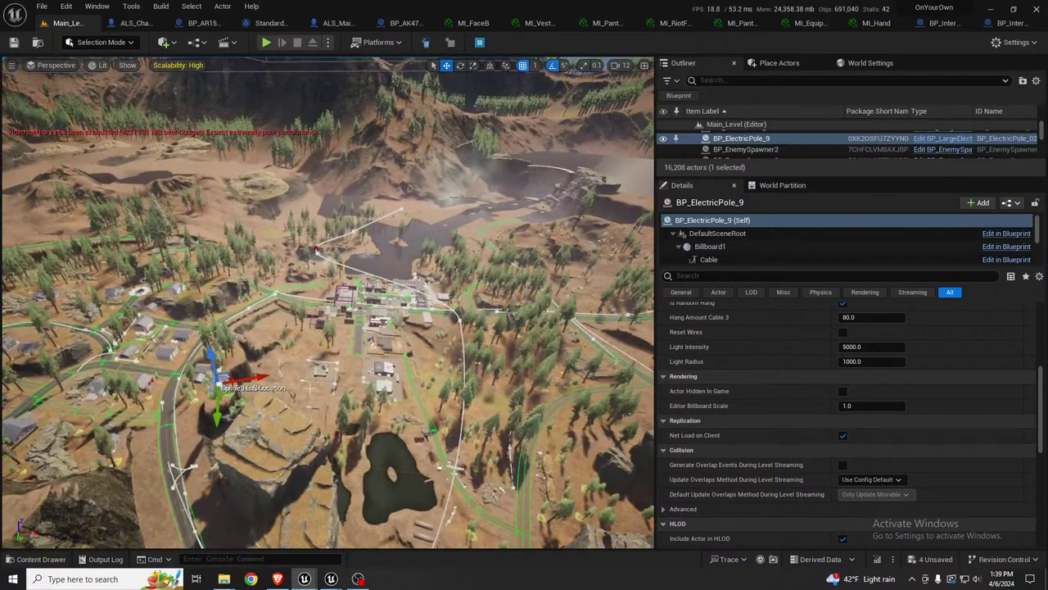
pyautogui.keyDown('alt'); pyautogui.moveTo(233, 392); pyautogui.dragTo(514, 220); pyautogui.keyUp('alt')
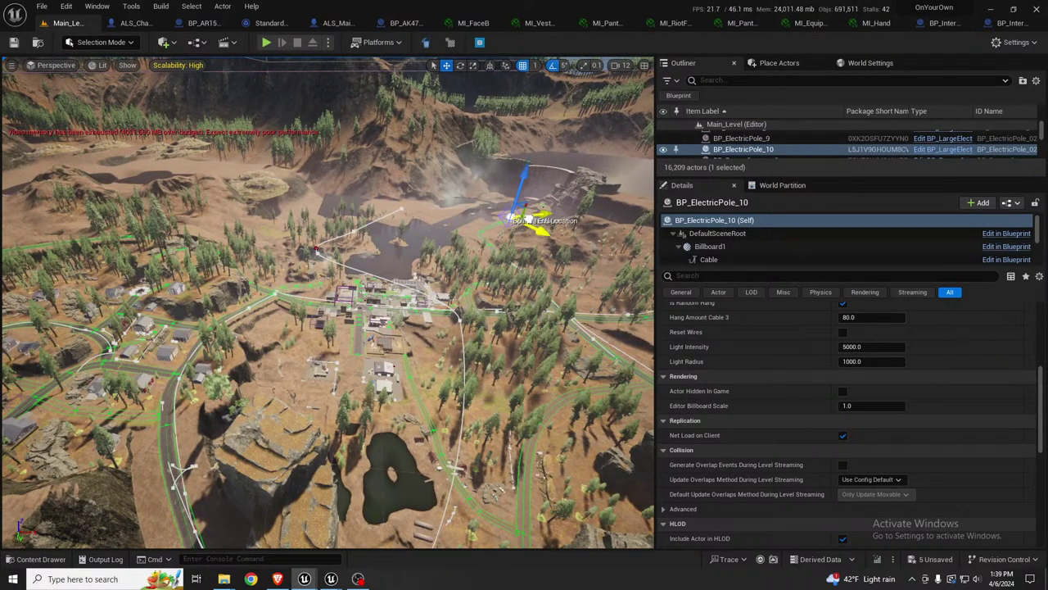
pyautogui.moveTo(529, 220); pyautogui.dragTo(639, 214, button='right')
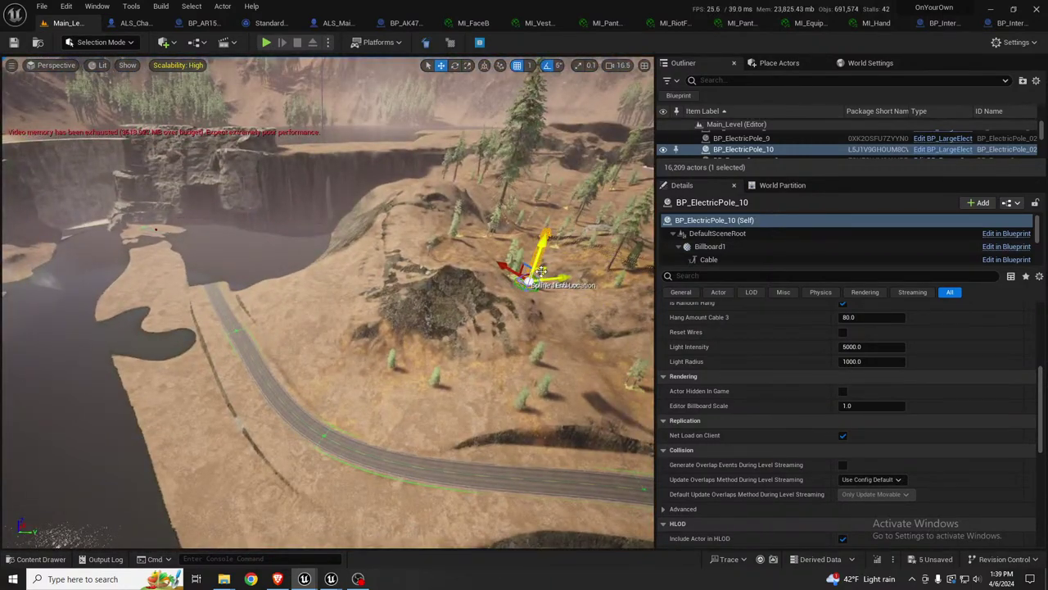
pyautogui.moveTo(542, 271); pyautogui.dragTo(232, 446)
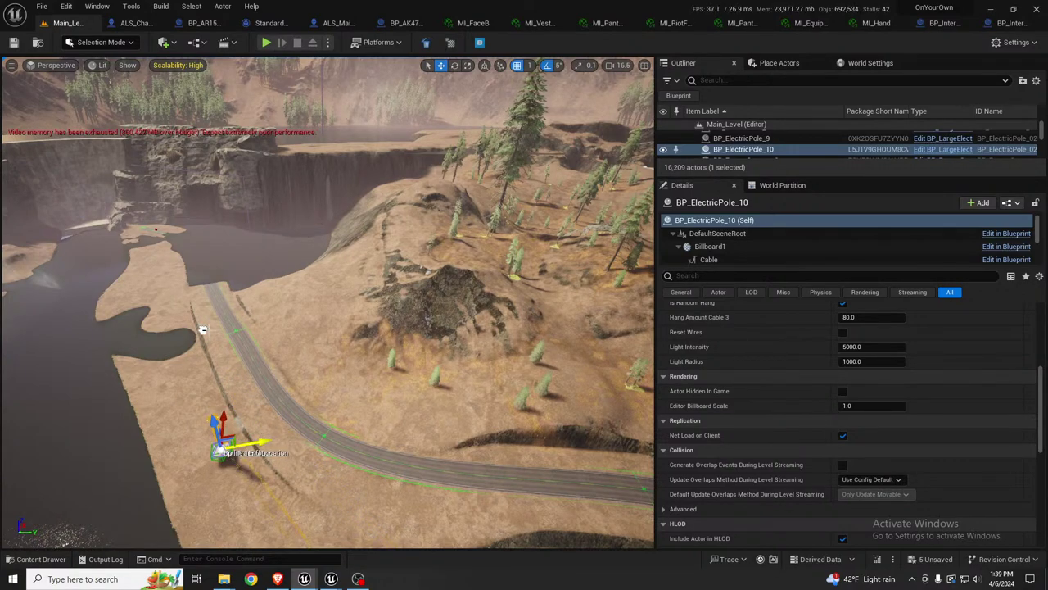
# Step: Move the duplicated pylon from the riverside road to the clifftop near the dam
pyautogui.moveTo(203, 330); pyautogui.dragTo(336, 331, button='right')
pyautogui.moveTo(319, 164); pyautogui.dragTo(428, 308, button='right')
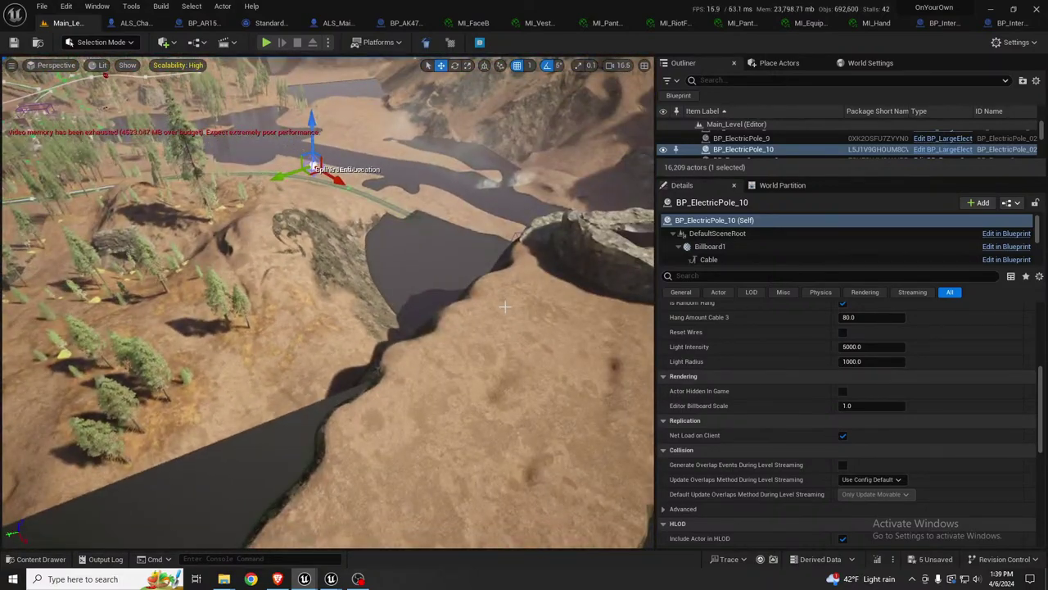
pyautogui.moveTo(505, 307); pyautogui.dragTo(565, 283, button='right')
pyautogui.moveTo(443, 266); pyautogui.dragTo(378, 268, button='right')
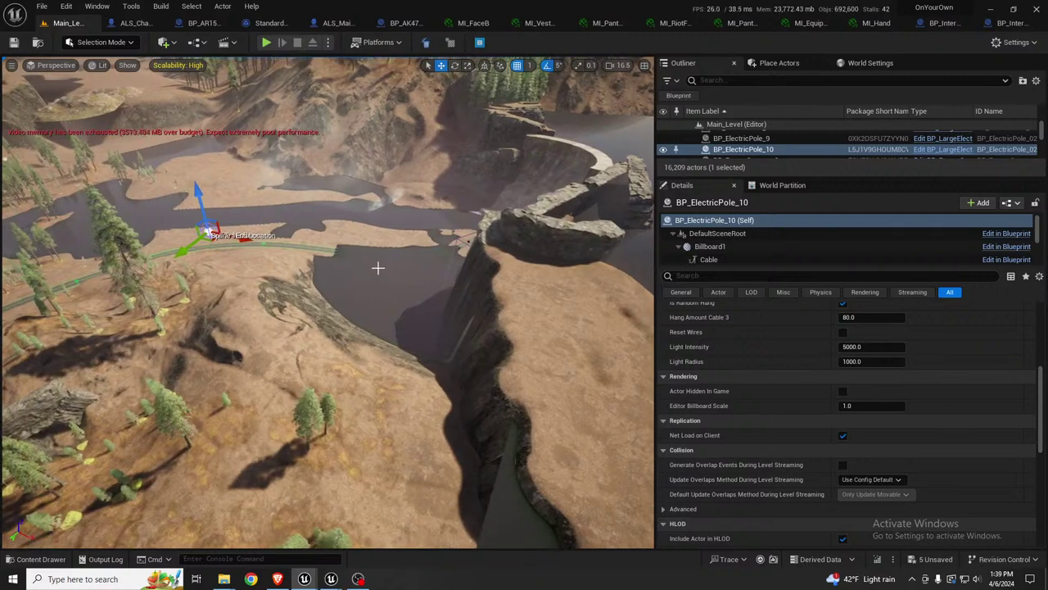
pyautogui.moveTo(213, 237); pyautogui.dragTo(581, 241)
pyautogui.moveTo(468, 255); pyautogui.dragTo(557, 258, button='right')
pyautogui.moveTo(517, 255); pyautogui.dragTo(413, 240)
pyautogui.moveTo(390, 251); pyautogui.dragTo(397, 243, button='right')
# Step: Duplicate the clifftop pylon and position the new copy on the hill across the gorge, adjusting its height
pyautogui.keyDown('alt'); pyautogui.moveTo(407, 231); pyautogui.dragTo(69, 299); pyautogui.keyUp('alt')
pyautogui.moveTo(123, 300); pyautogui.dragTo(58, 298, button='right')
pyautogui.moveTo(234, 298); pyautogui.dragTo(274, 298, button='right')
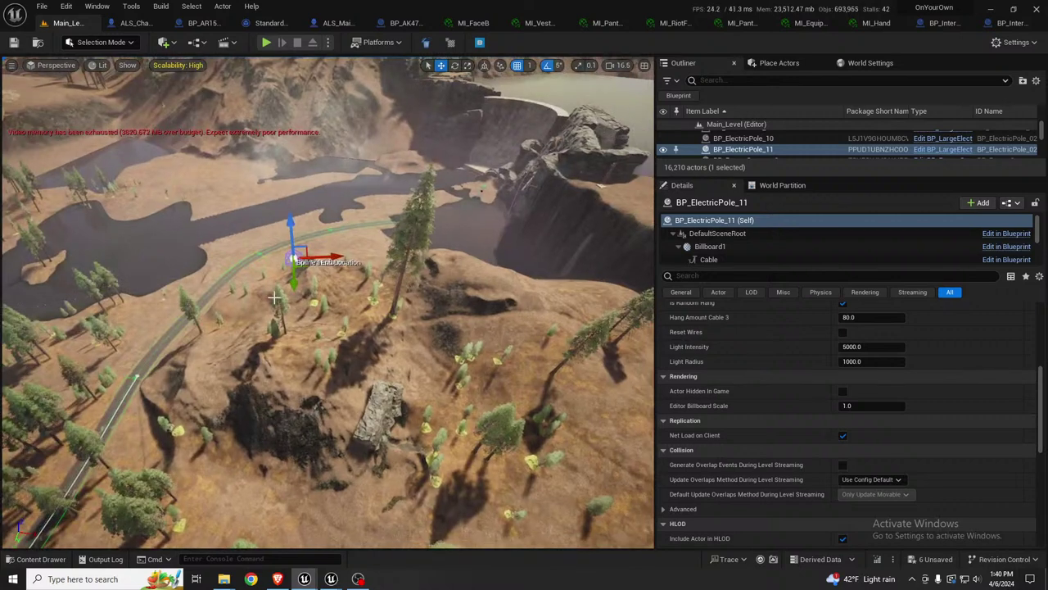
pyautogui.moveTo(303, 266); pyautogui.dragTo(491, 278)
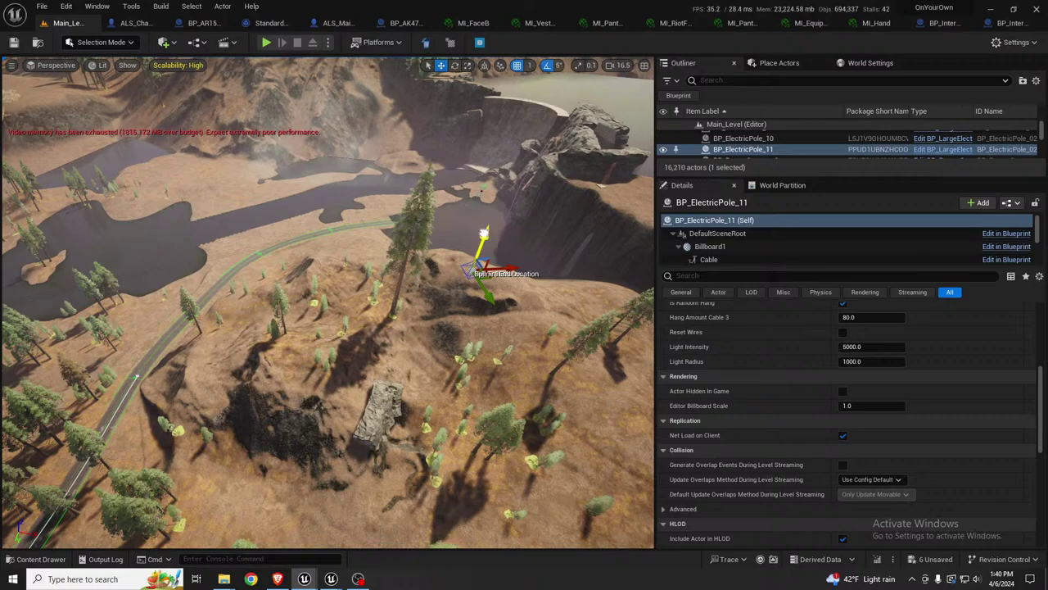
pyautogui.moveTo(484, 233); pyautogui.dragTo(490, 212)
pyautogui.moveTo(489, 213); pyautogui.dragTo(442, 243, button='right')
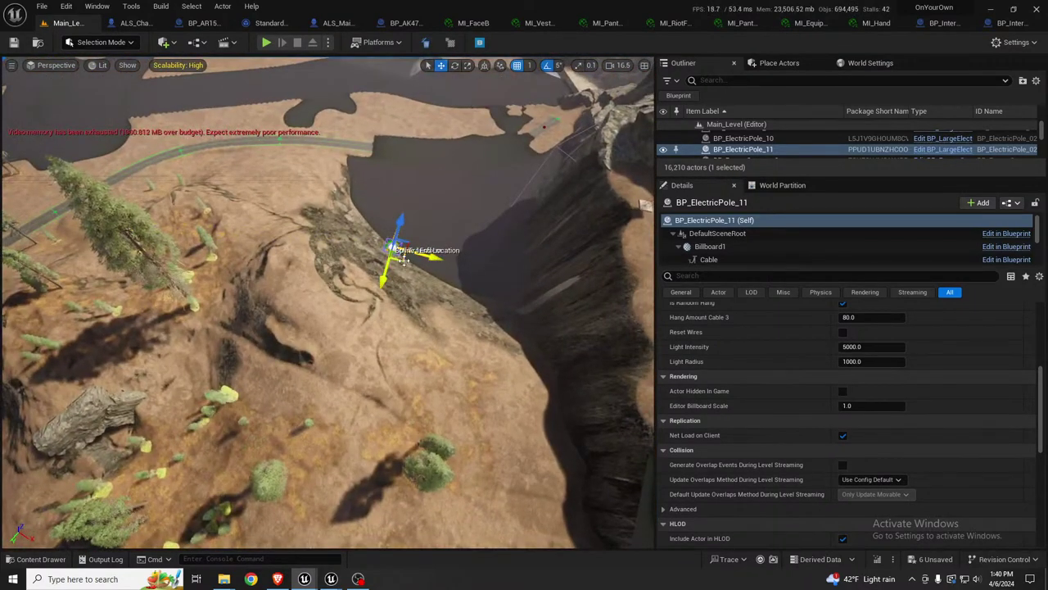
pyautogui.moveTo(404, 261); pyautogui.dragTo(285, 287)
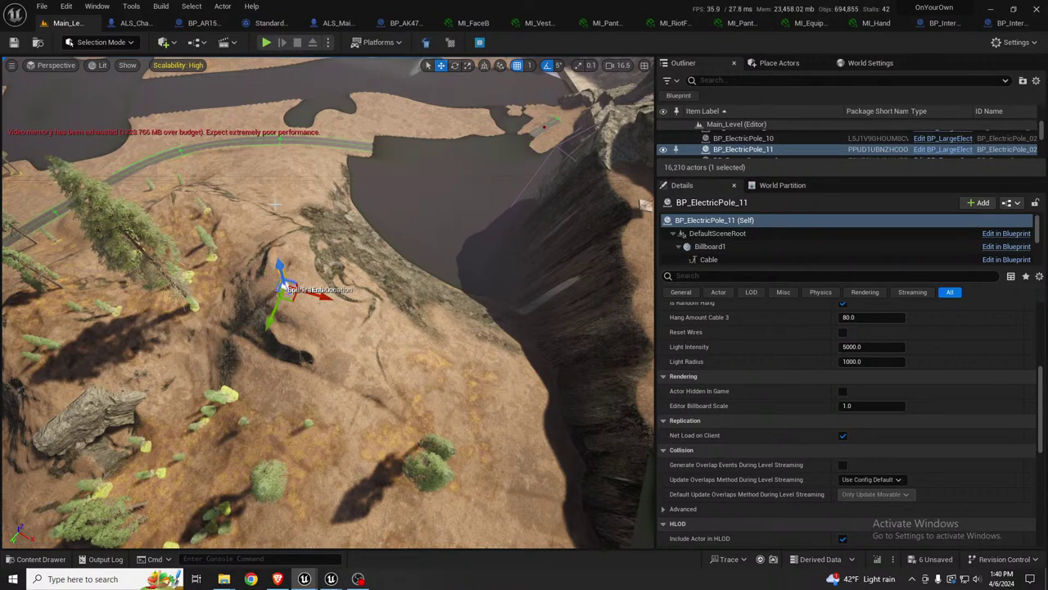
pyautogui.moveTo(556, 143); pyautogui.dragTo(598, 100, button='right')
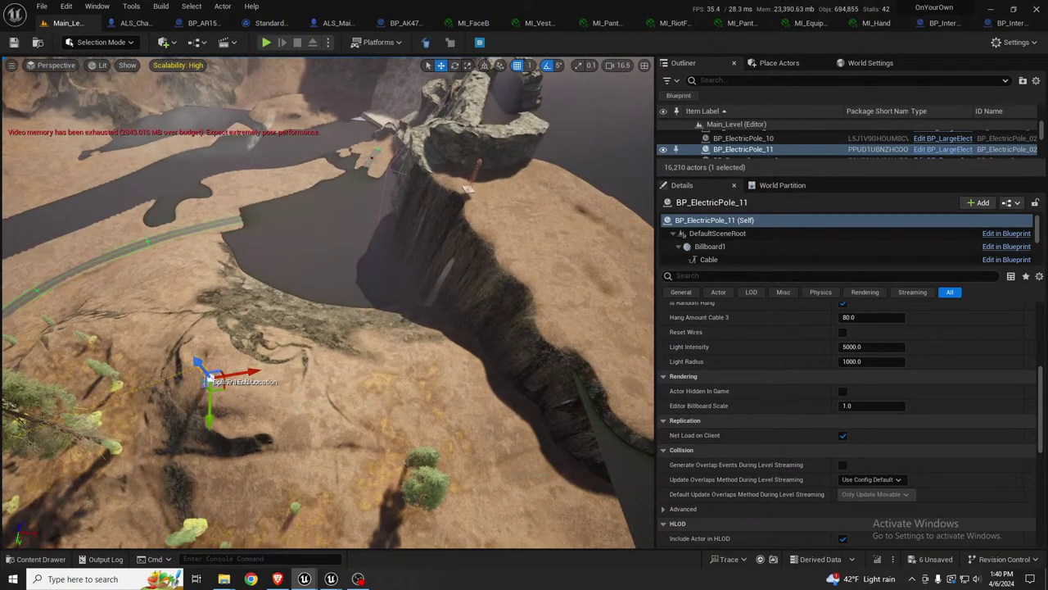
# Step: Set the Next Telegraph Pole of BP_ElectricPole_10 on the clifftop to BP_ElectricPole_11 across the gorge
pyautogui.click(477, 167)
pyautogui.click(476, 166)
pyautogui.click(477, 166)
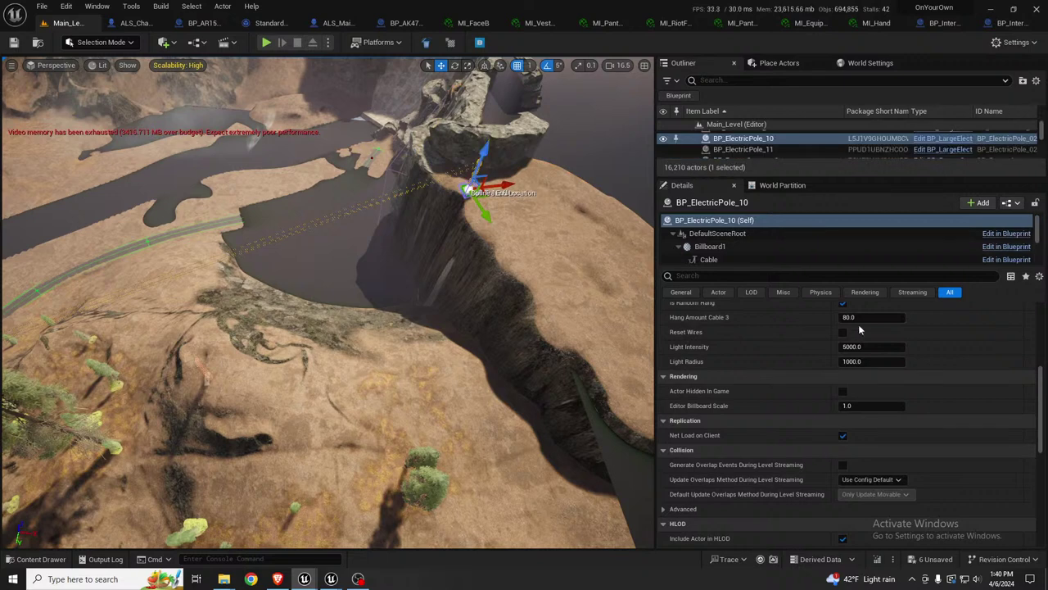
pyautogui.scroll(3, 928, 382)
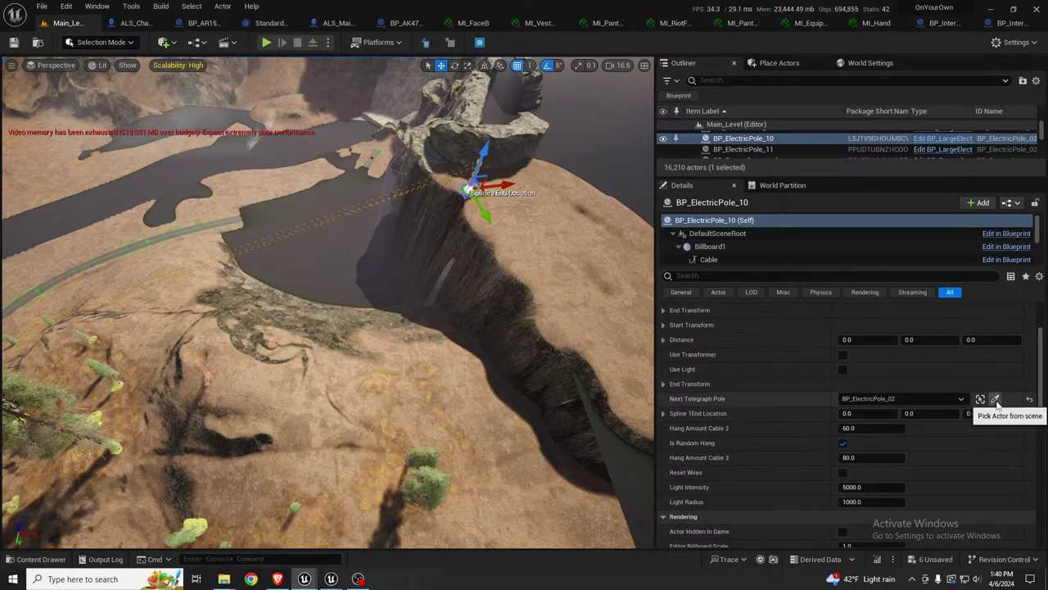
pyautogui.click(995, 399)
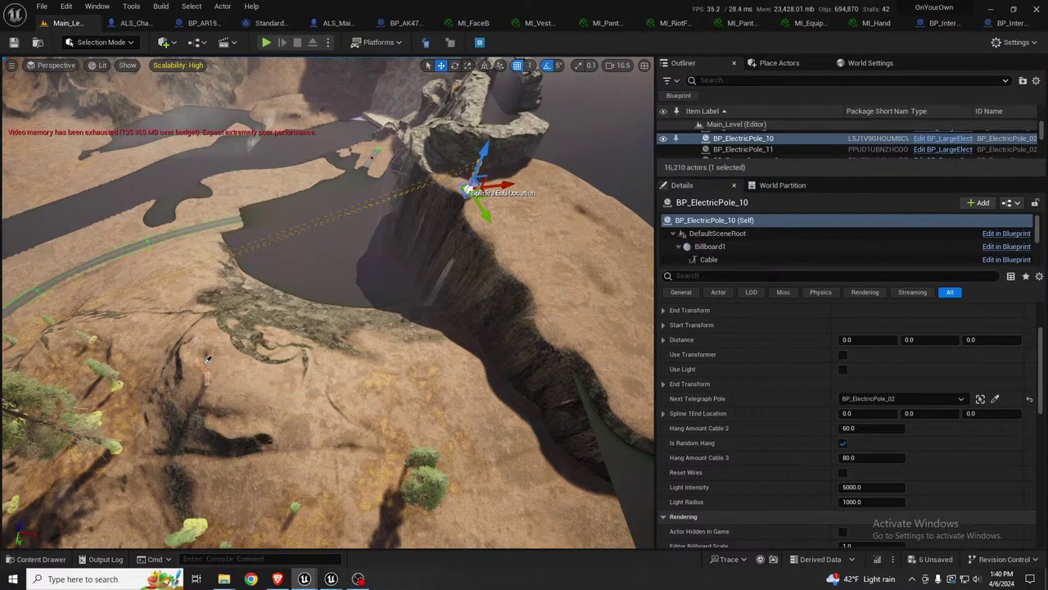
pyautogui.moveTo(306, 367); pyautogui.dragTo(286, 367, button='right')
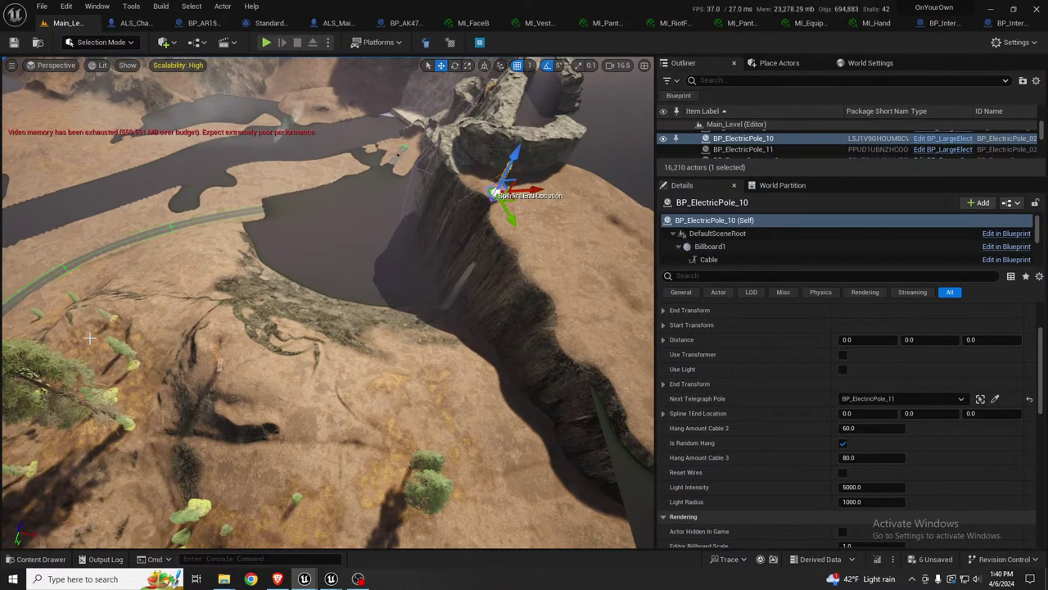
# Step: Duplicate BP_ElectricPole_11, place the copy on the wooded hill farther inland, and rotate it
pyautogui.moveTo(315, 430); pyautogui.dragTo(193, 450, button='right')
pyautogui.press('w')
pyautogui.click(320, 363)
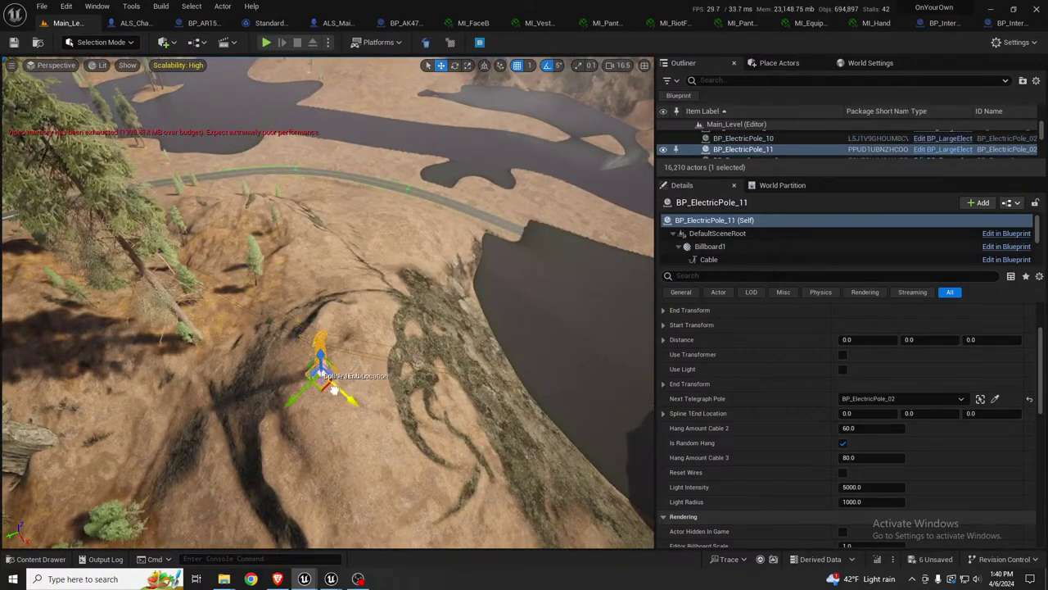
pyautogui.press('a')
pyautogui.moveTo(324, 385)
pyautogui.mouseDown(button='right')
pyautogui.moveTo(450, 377)
pyautogui.moveTo(344, 378)
pyautogui.moveTo(358, 388)
pyautogui.moveTo(365, 381)
pyautogui.moveTo(341, 379)
pyautogui.mouseUp(button='right')
pyautogui.press('w')
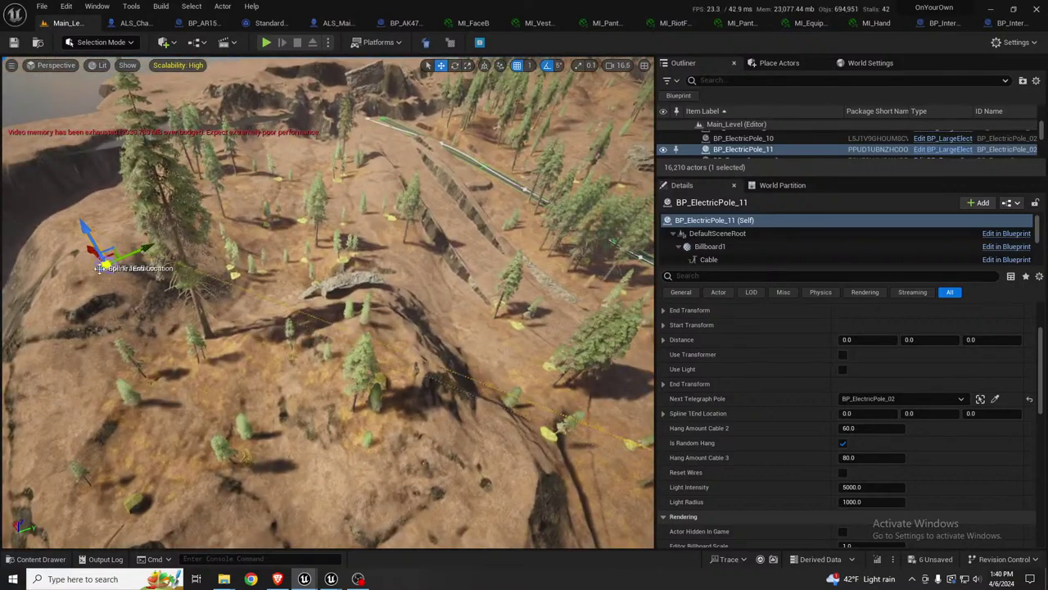
pyautogui.keyDown('alt'); pyautogui.moveTo(99, 260); pyautogui.dragTo(383, 325); pyautogui.keyUp('alt')
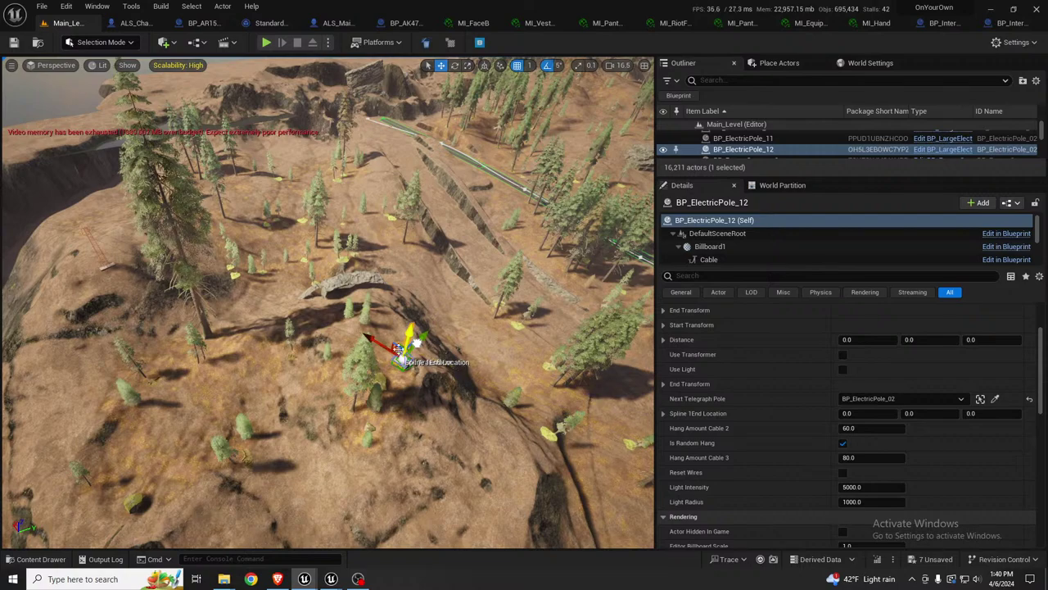
pyautogui.press('f')
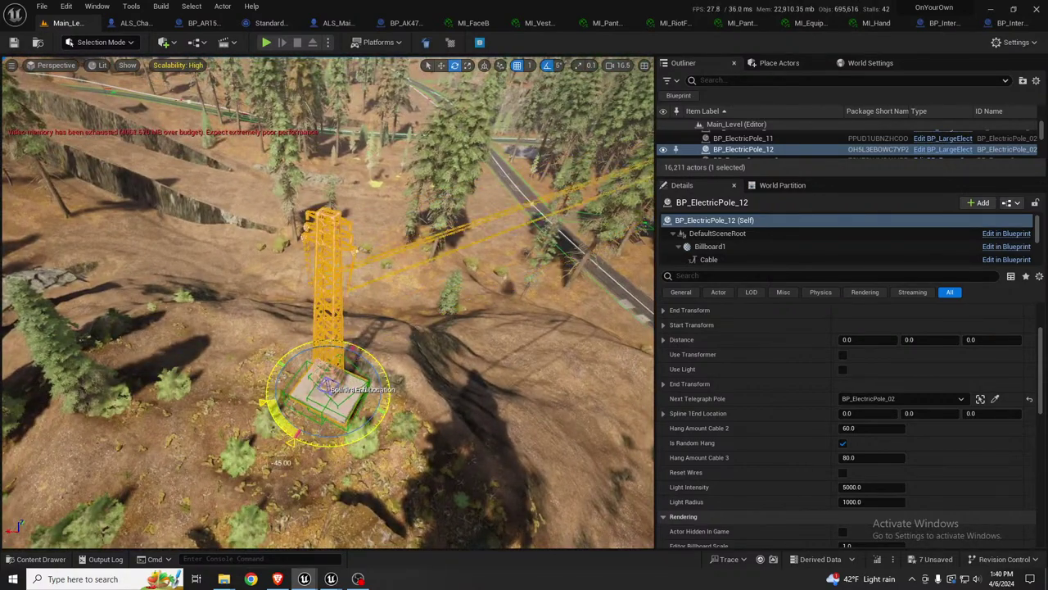
# Step: Duplicate the wooded-hill pylon, move the copy to the open slope beside the road junction, and lower it to the ground
pyautogui.moveTo(382, 366); pyautogui.dragTo(610, 360, button='right')
pyautogui.press('w')
pyautogui.press('w')
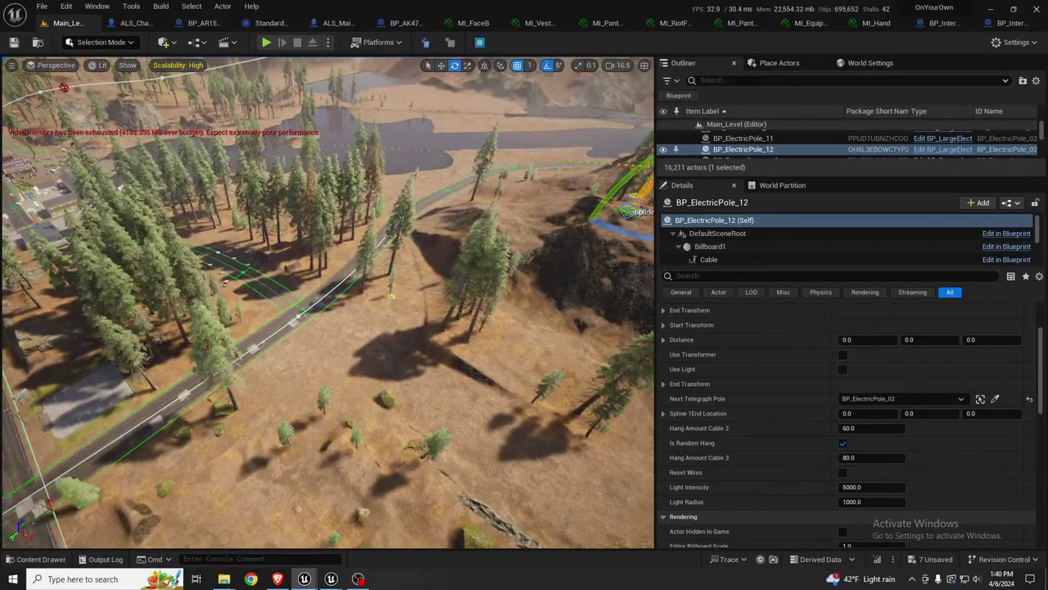
pyautogui.moveTo(467, 264); pyautogui.dragTo(555, 264, button='right')
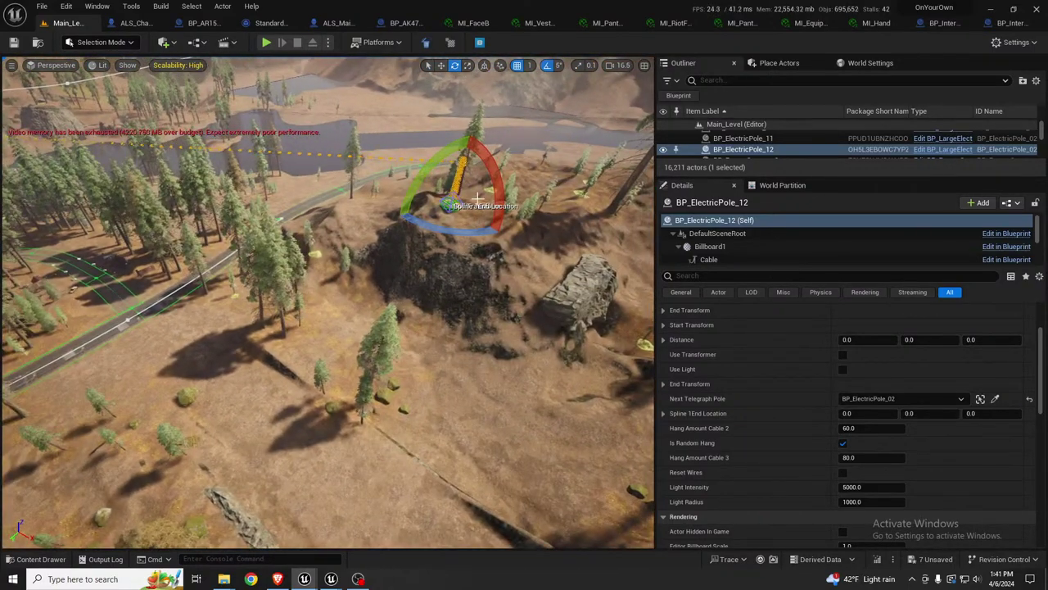
pyautogui.press('w')
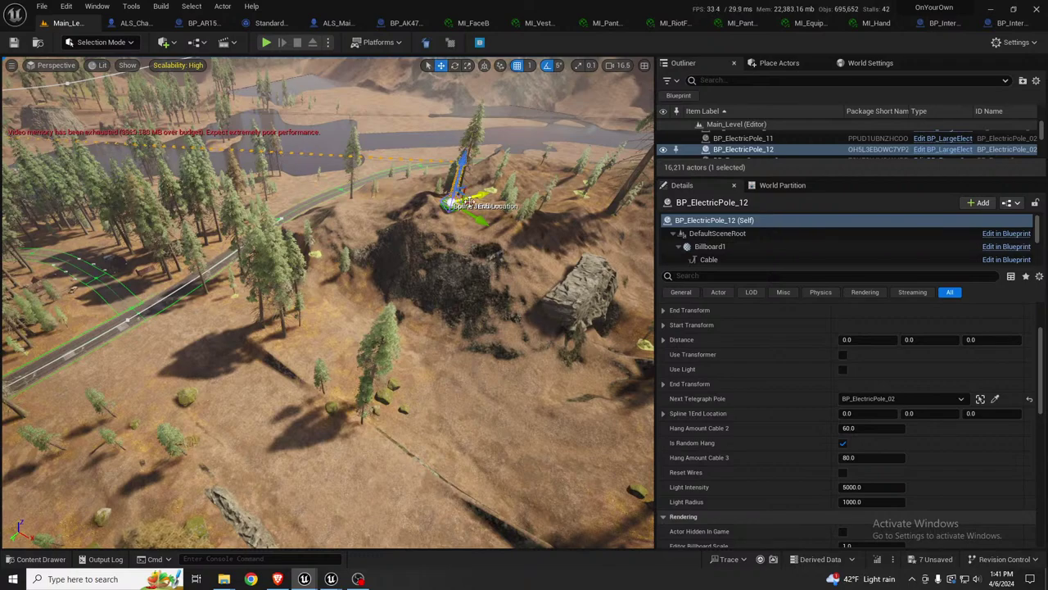
pyautogui.keyDown('alt'); pyautogui.moveTo(463, 203); pyautogui.dragTo(106, 319); pyautogui.keyUp('alt')
pyautogui.press('w')
pyautogui.moveTo(108, 319); pyautogui.dragTo(41, 287, button='right')
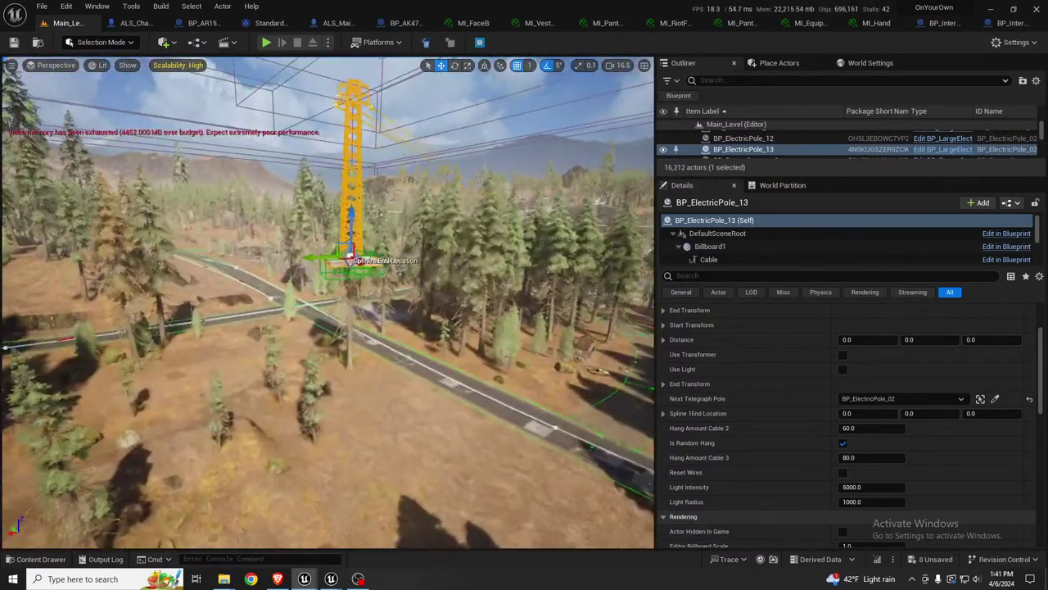
pyautogui.moveTo(351, 261); pyautogui.dragTo(321, 466)
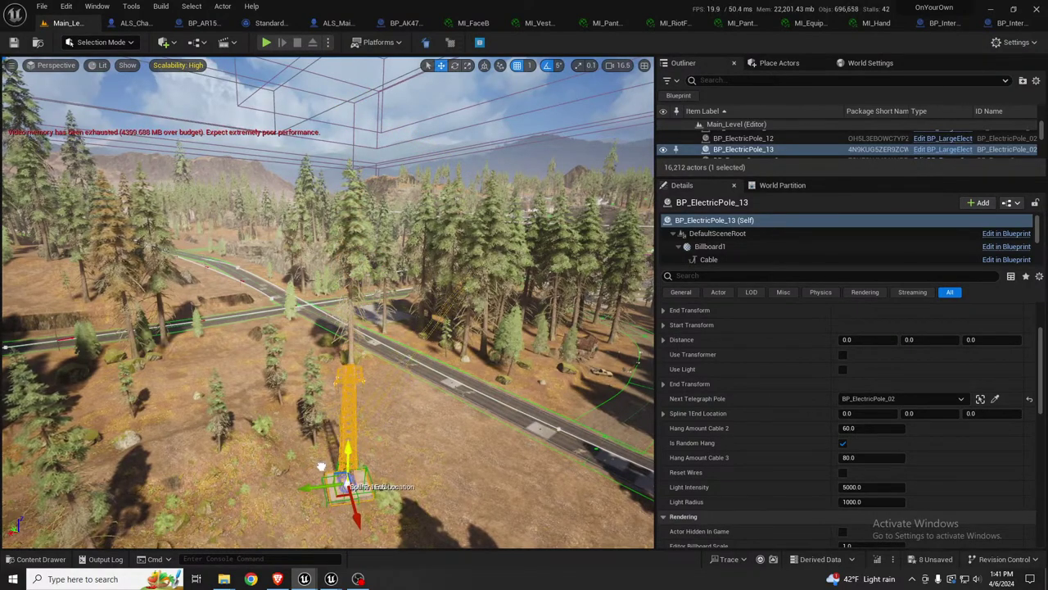
# Step: Duplicate the roadside pylon and position the copy on the rock outcrop on the other side of the road
pyautogui.moveTo(322, 466); pyautogui.dragTo(291, 446, button='right')
pyautogui.press('w')
pyautogui.press('s')
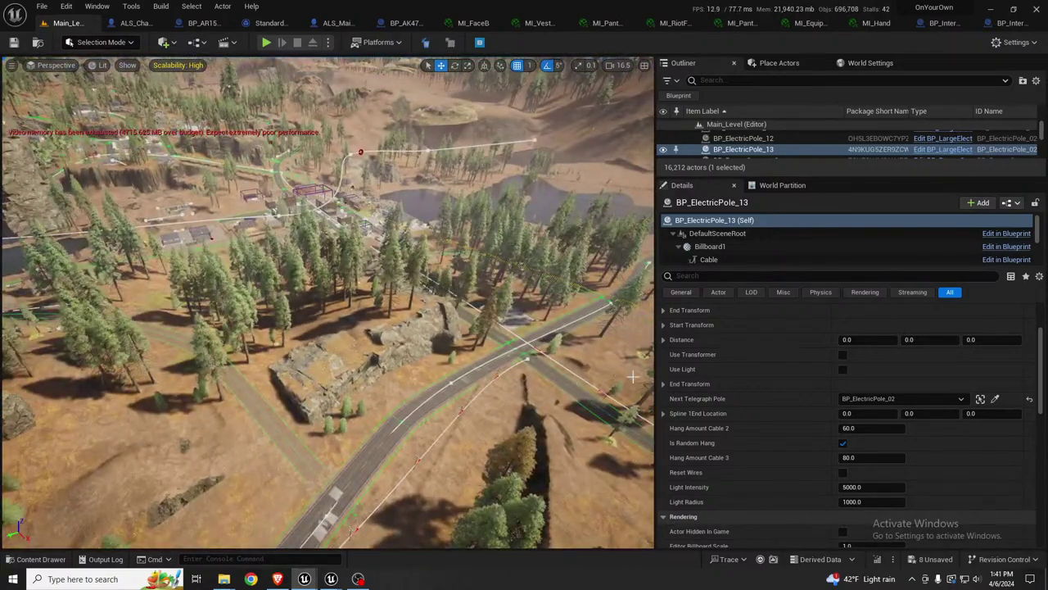
pyautogui.moveTo(614, 351); pyautogui.dragTo(655, 331, button='right')
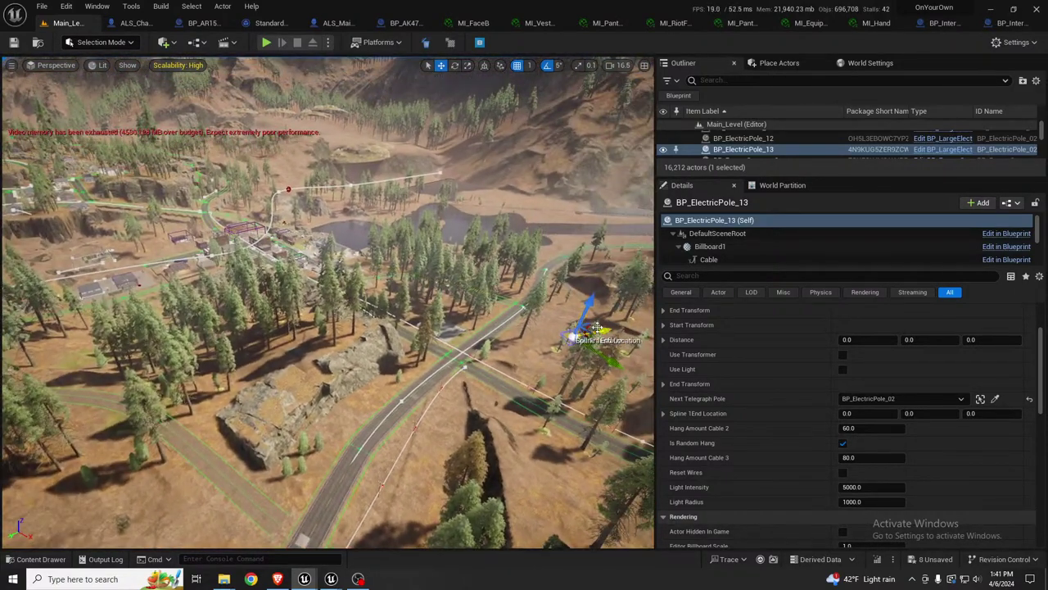
pyautogui.keyDown('alt'); pyautogui.moveTo(589, 326); pyautogui.dragTo(324, 370); pyautogui.keyUp('alt')
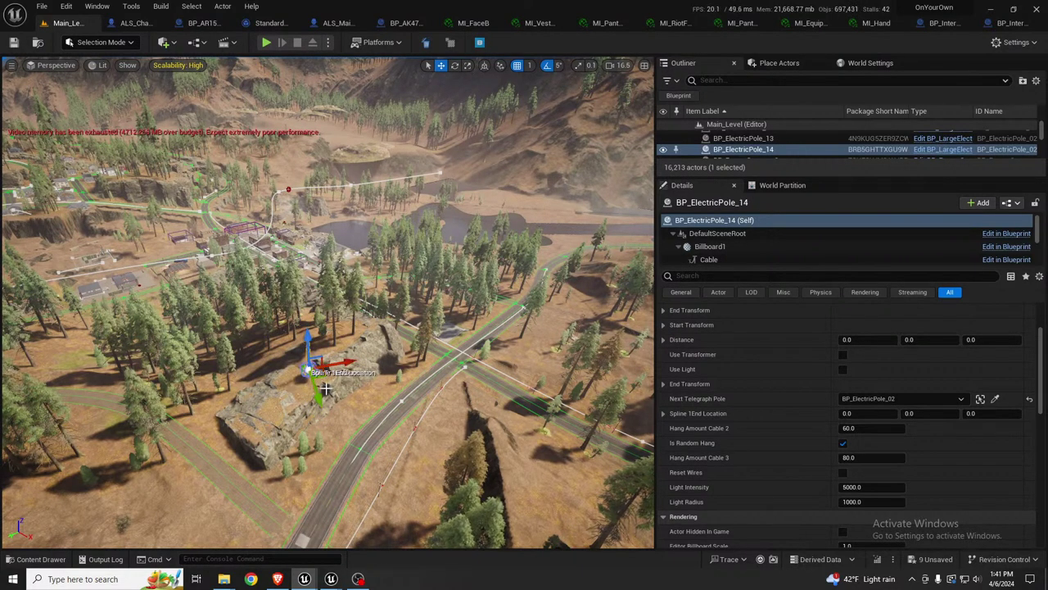
pyautogui.moveTo(354, 369); pyautogui.dragTo(364, 411, button='right')
pyautogui.press('w')
pyautogui.press('w')
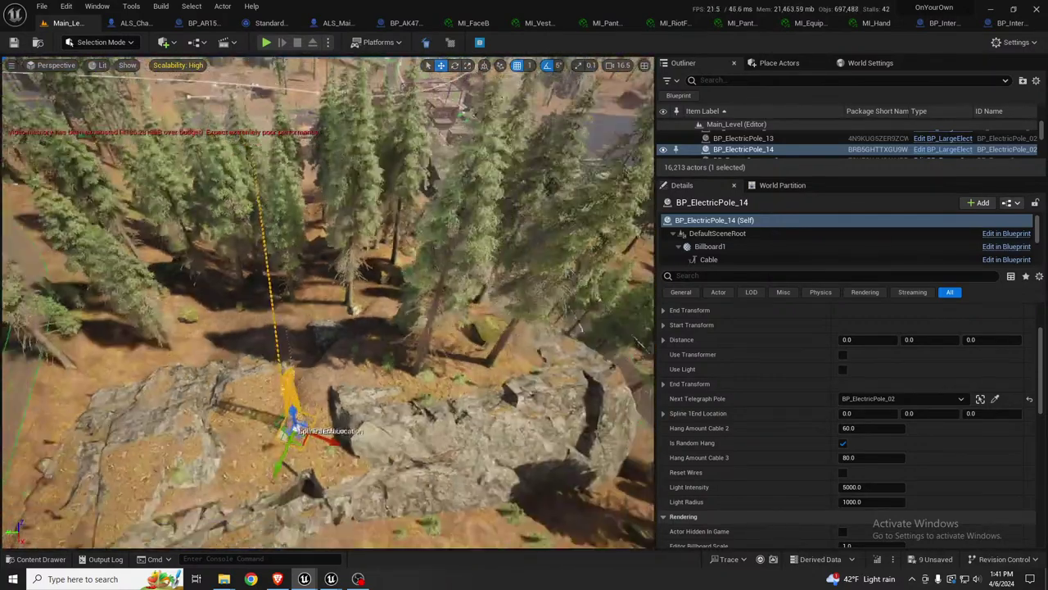
pyautogui.scroll(-8, 310, 446)
pyautogui.moveTo(315, 470); pyautogui.dragTo(337, 478)
# Step: Duplicate the outcrop pylon and place the copy in the forest clearing between the neighbourhood and the side road
pyautogui.moveTo(337, 479); pyautogui.dragTo(371, 448, button='right')
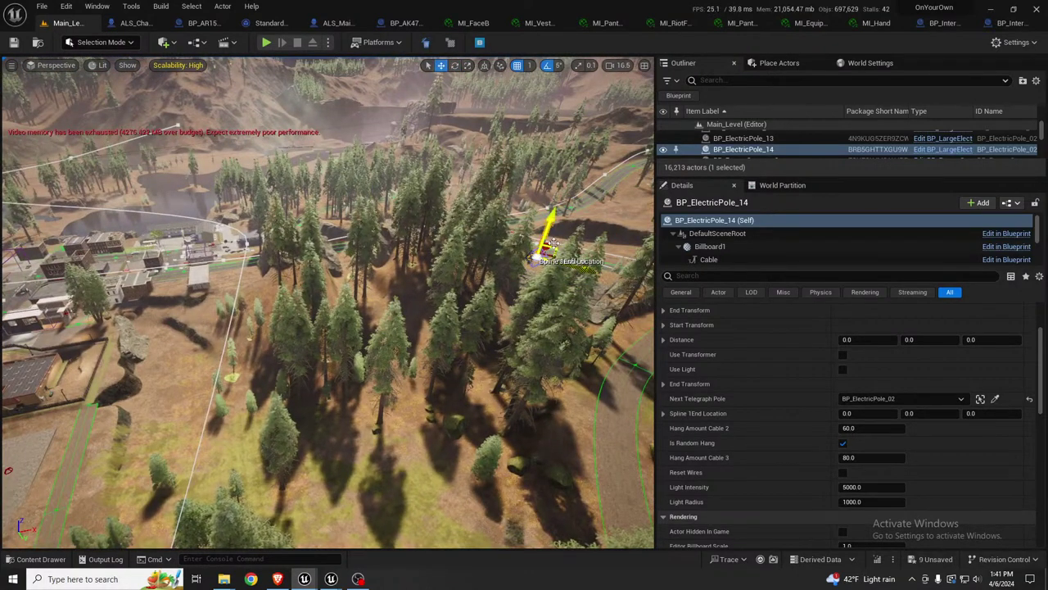
pyautogui.keyDown('alt'); pyautogui.moveTo(550, 243); pyautogui.dragTo(434, 378); pyautogui.keyUp('alt')
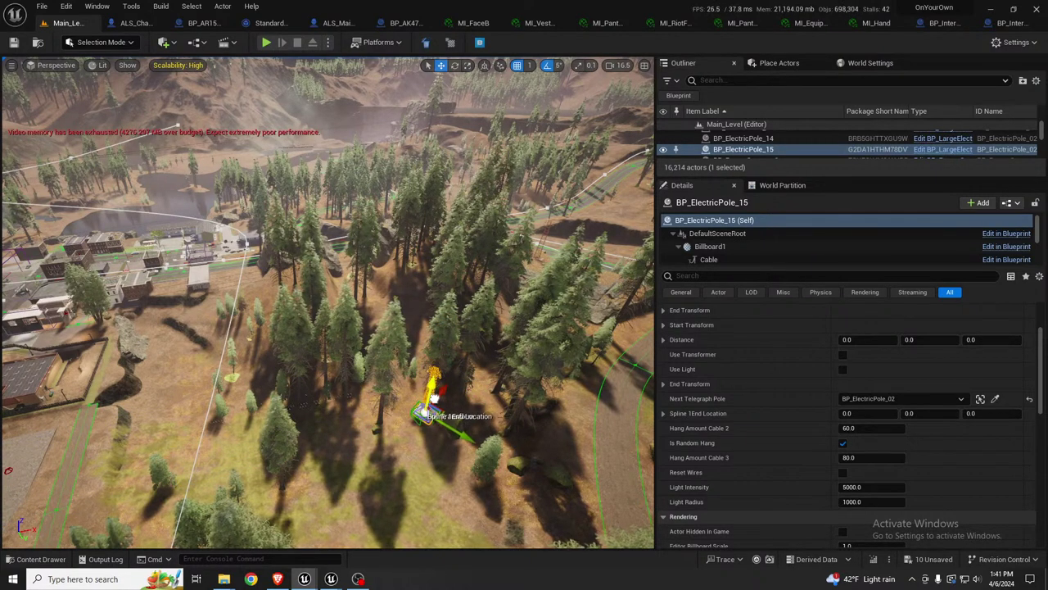
pyautogui.moveTo(435, 397); pyautogui.dragTo(524, 283, button='right')
# Step: Select BP_ElectricPole_11 and pick the pylon on the wooded hill as its Next Telegraph Pole
pyautogui.press('w')
pyautogui.moveTo(434, 340); pyautogui.dragTo(434, 349, button='right')
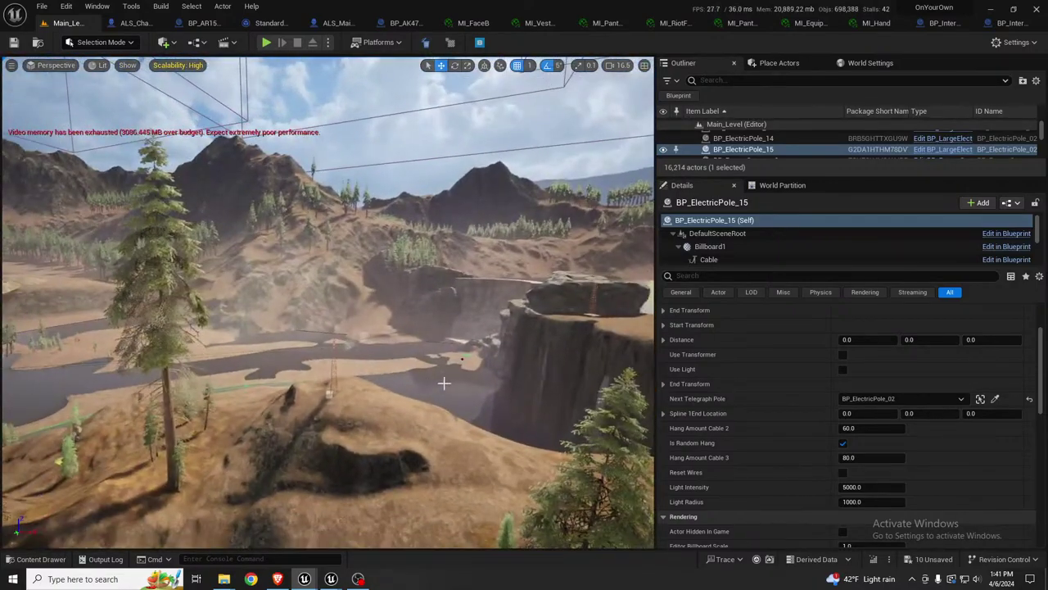
pyautogui.click(336, 355)
pyautogui.moveTo(376, 381); pyautogui.dragTo(264, 411, button='right')
pyautogui.press('s')
pyautogui.moveTo(352, 352); pyautogui.dragTo(352, 352, button='right')
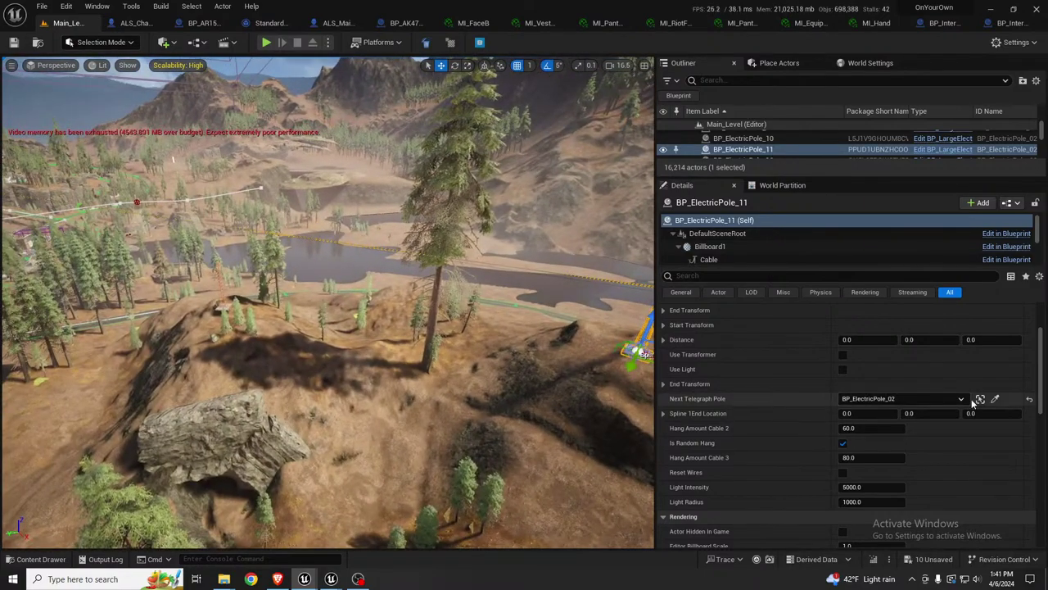
pyautogui.click(995, 399)
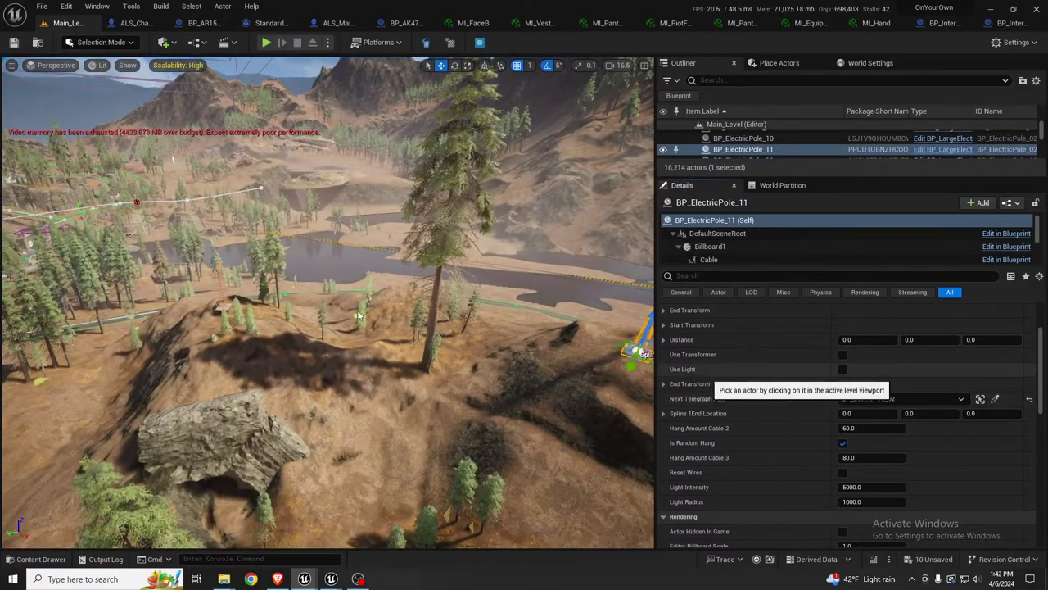
pyautogui.click(219, 264)
# Step: Select BP_ElectricPole_12 on the wooded hill and bring the neighbouring roadside pylon into view for linking
pyautogui.press('w')
pyautogui.moveTo(328, 311); pyautogui.dragTo(299, 315, button='right')
pyautogui.press('s')
pyautogui.press('d')
pyautogui.scroll(-1, 327, 311)
pyautogui.click(399, 328)
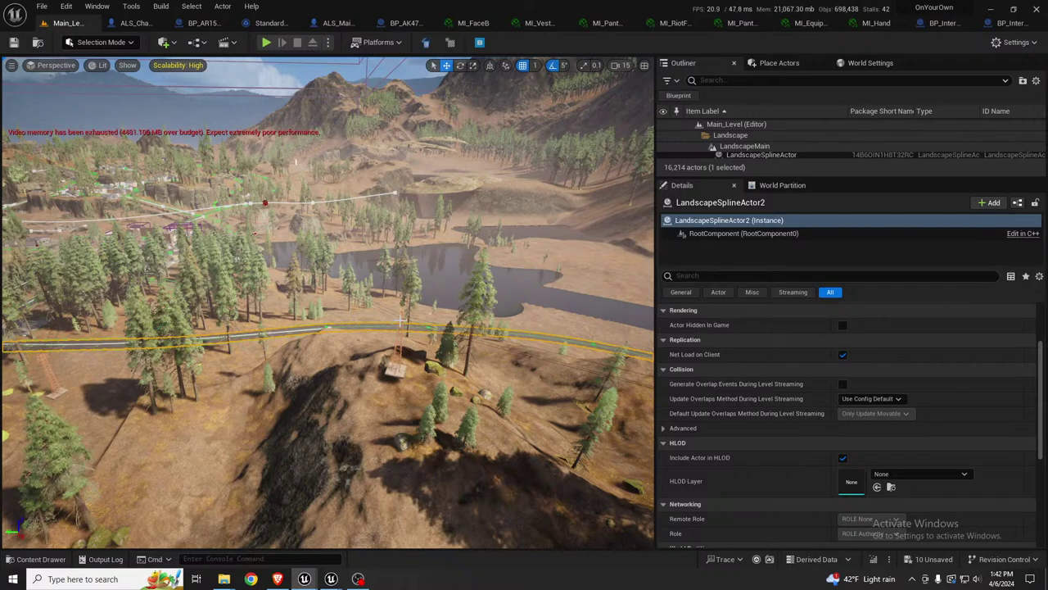
pyautogui.moveTo(401, 320); pyautogui.dragTo(415, 356, button='right')
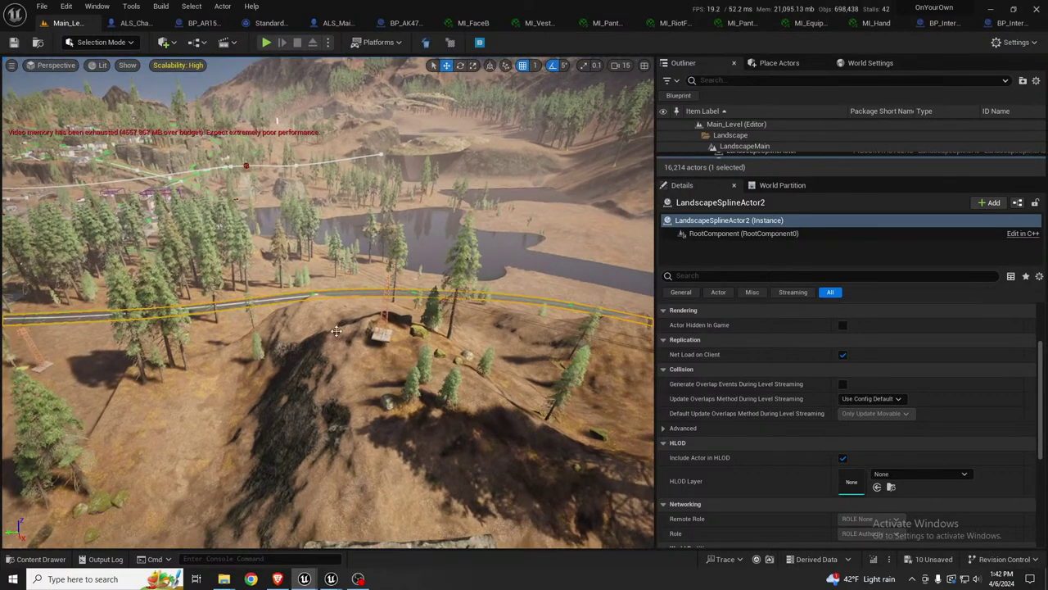
pyautogui.click(381, 334)
pyautogui.moveTo(306, 328); pyautogui.dragTo(168, 324, button='right')
pyautogui.press('w')
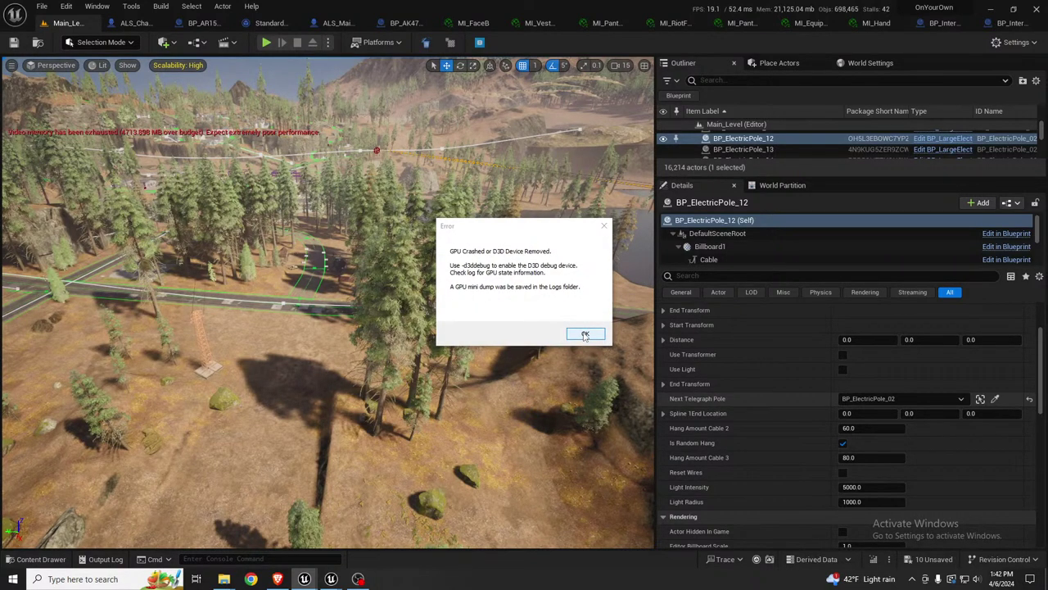
# Step: Acknowledge the GPU crash error, then send the crash report and restart the editor
pyautogui.click(585, 334)
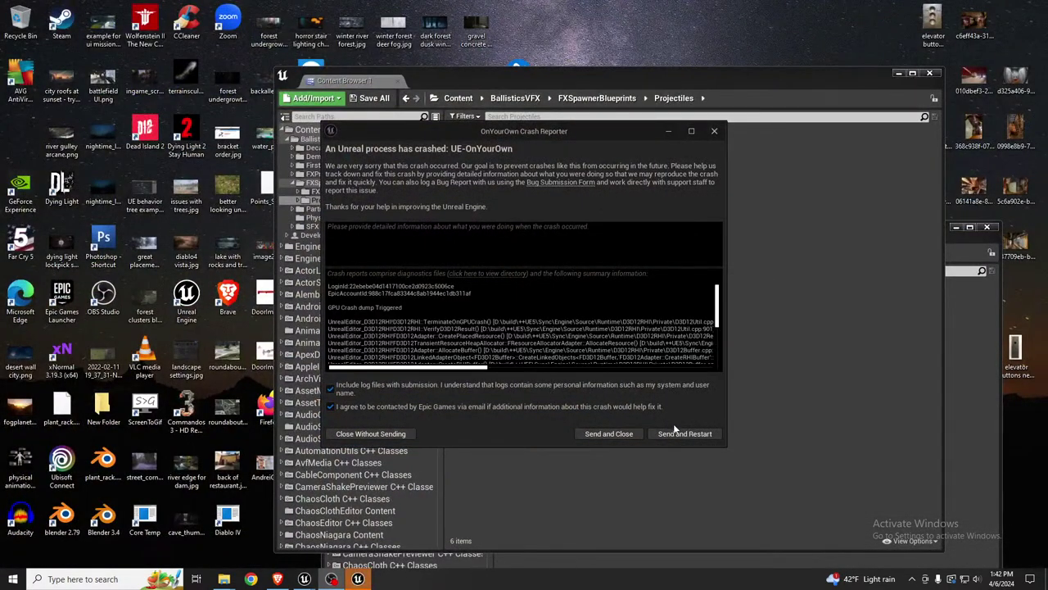
pyautogui.click(679, 433)
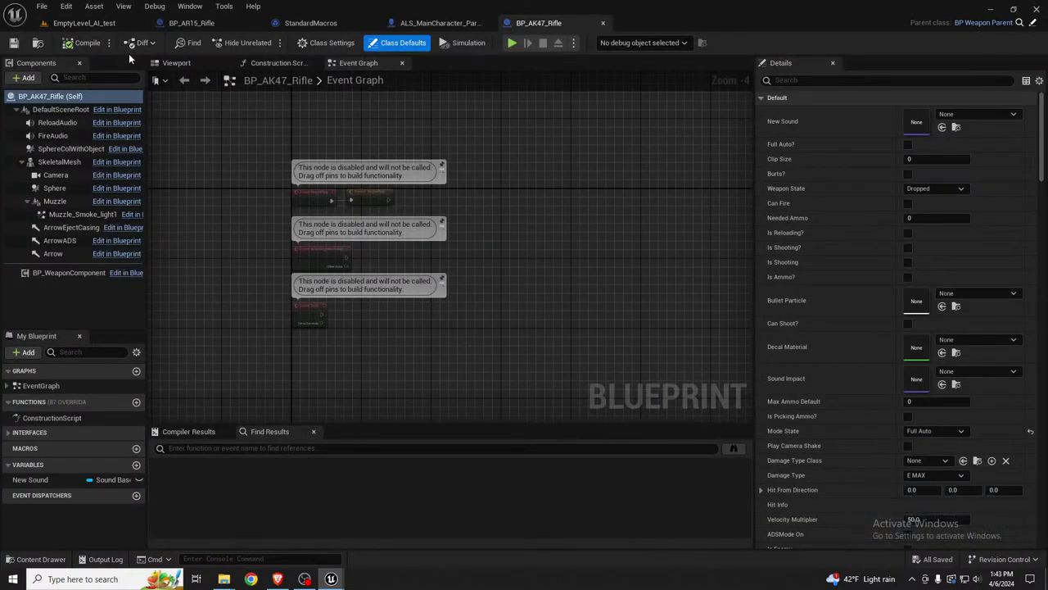
# Step: Close every open editor tab except EmptyLevel_AI_test
pyautogui.click(113, 25)
pyautogui.rightClick(111, 23)
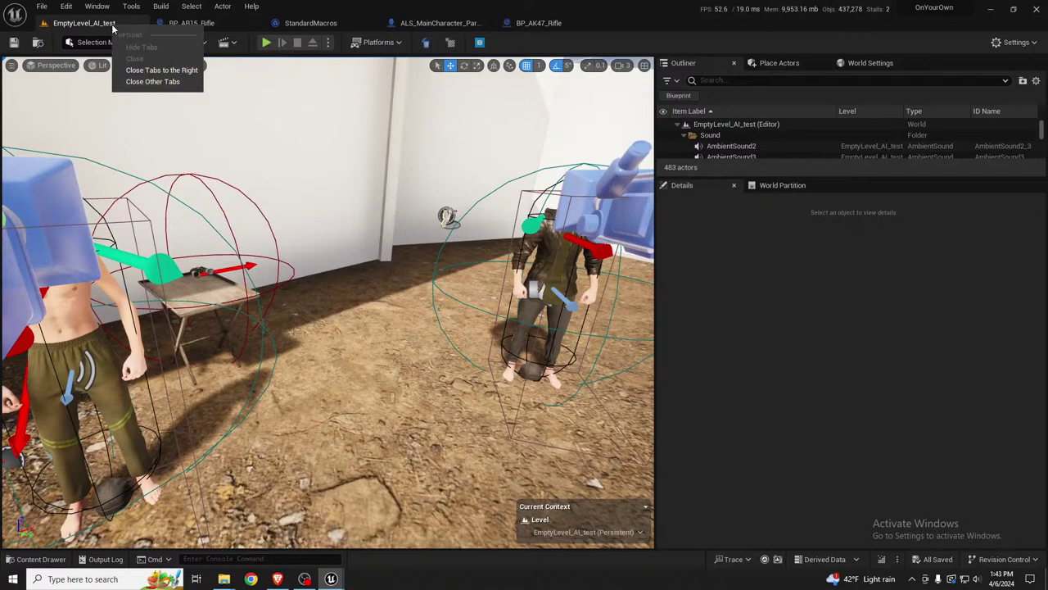
pyautogui.click(156, 82)
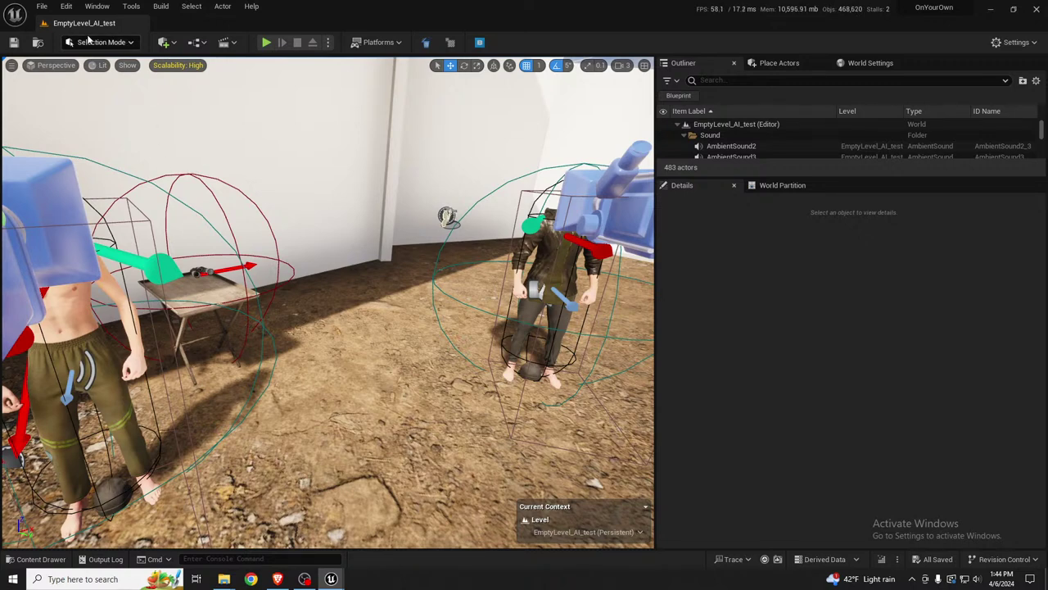
# Step: Reopen Main_Level from the recently used levels
pyautogui.click(43, 7)
pyautogui.moveTo(80, 70)
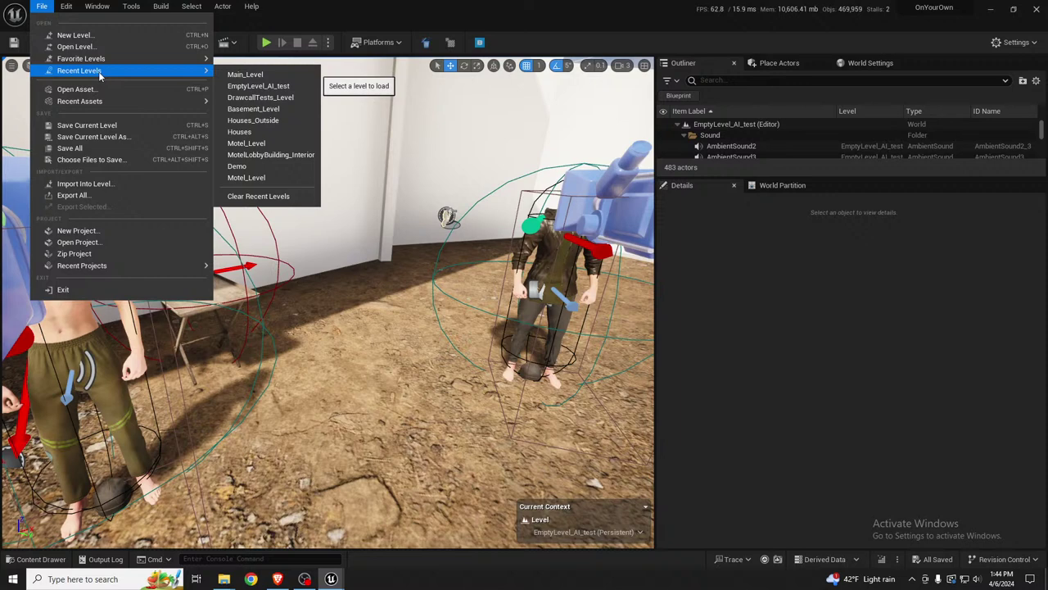
pyautogui.click(245, 73)
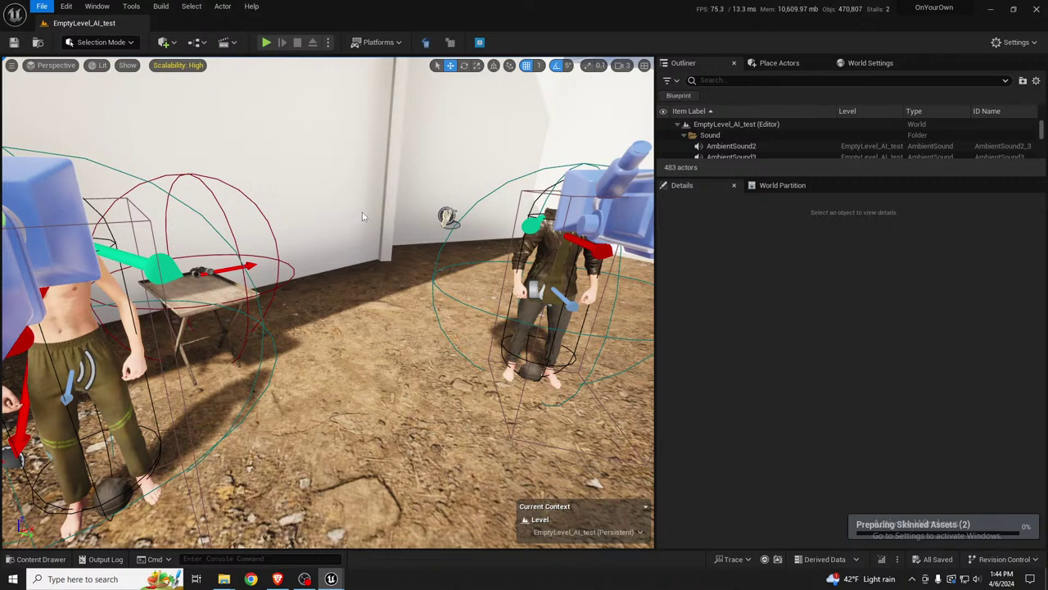
pyautogui.hotkey('alt', 'Tab')
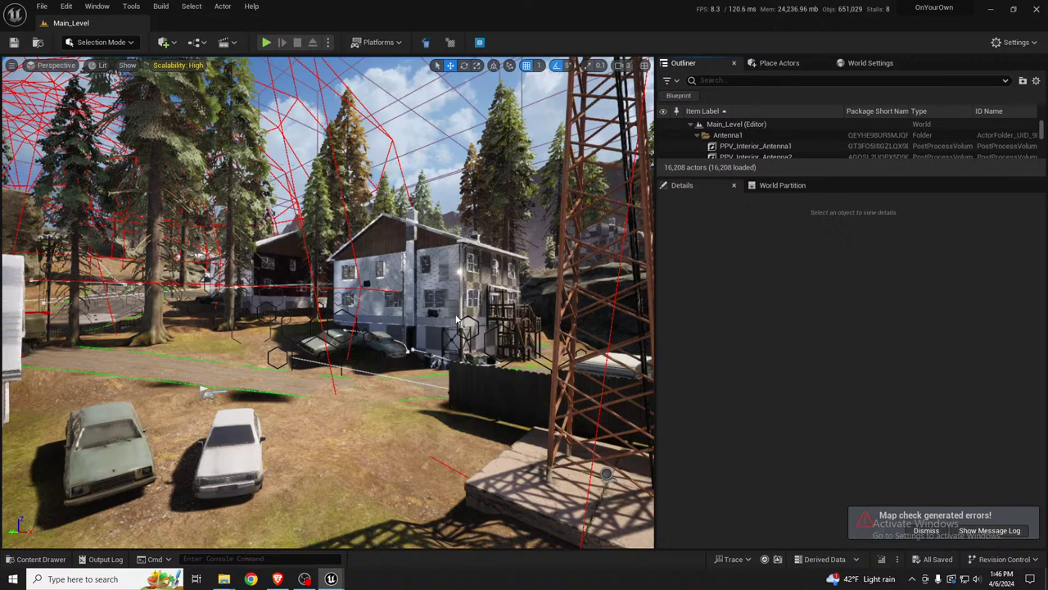
pyautogui.click(425, 270)
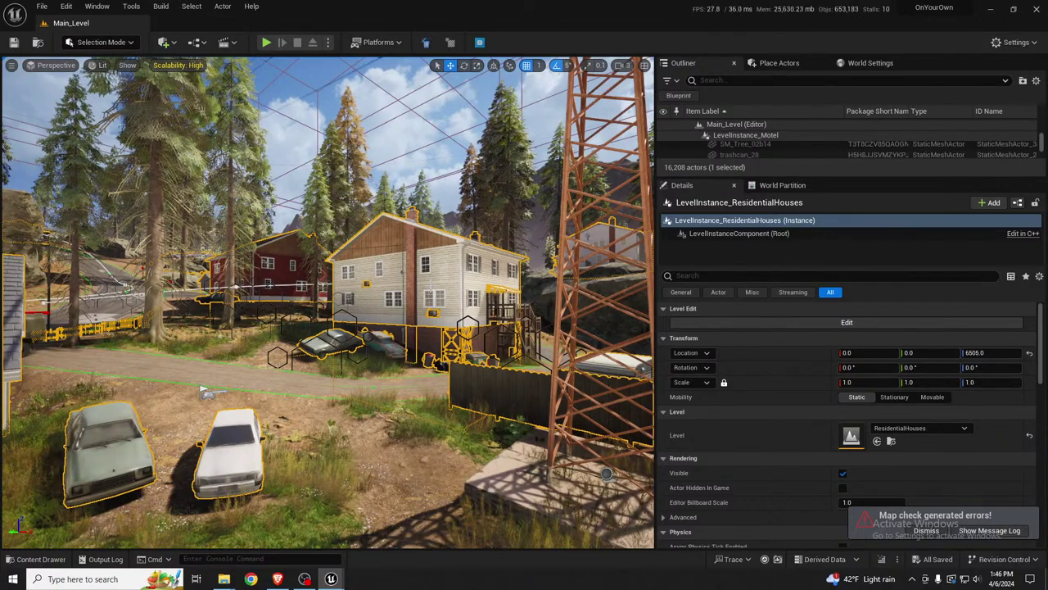
pyautogui.press('Escape')
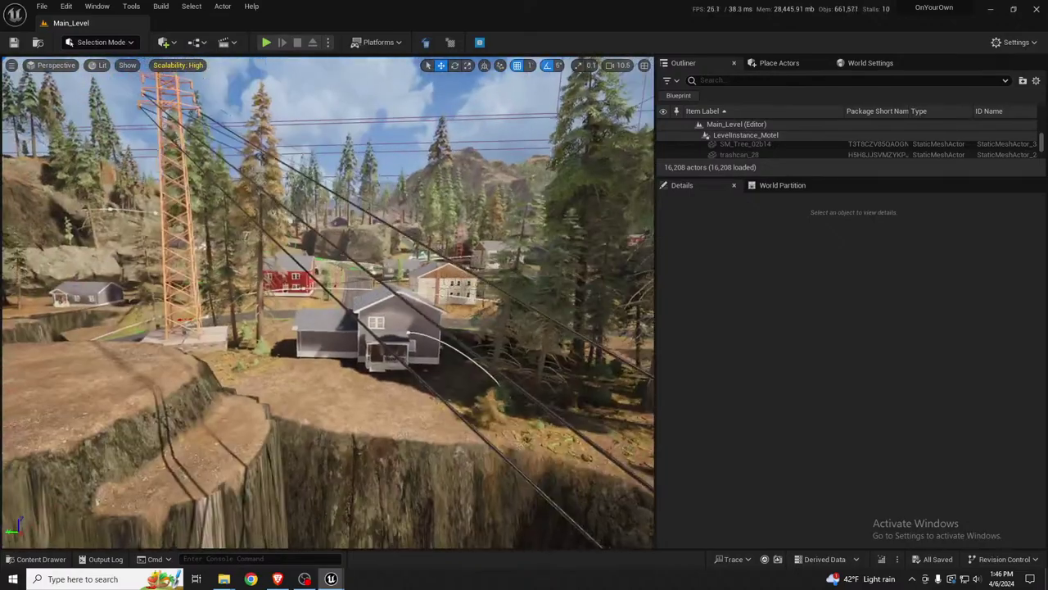
# Step: Duplicate BP_ElectricPole_9 near the neighbourhood and place the copy on the clifftop beside the dam
pyautogui.click(182, 286)
pyautogui.press('s')
pyautogui.moveTo(182, 287); pyautogui.dragTo(327, 364, button='right')
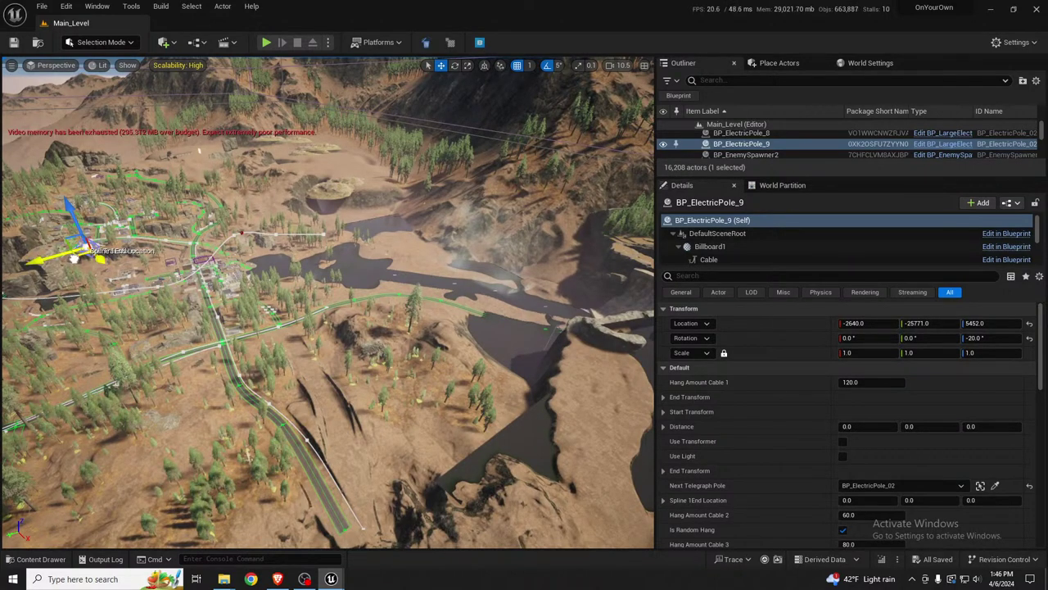
pyautogui.keyDown('alt'); pyautogui.moveTo(74, 258); pyautogui.dragTo(607, 375); pyautogui.keyUp('alt')
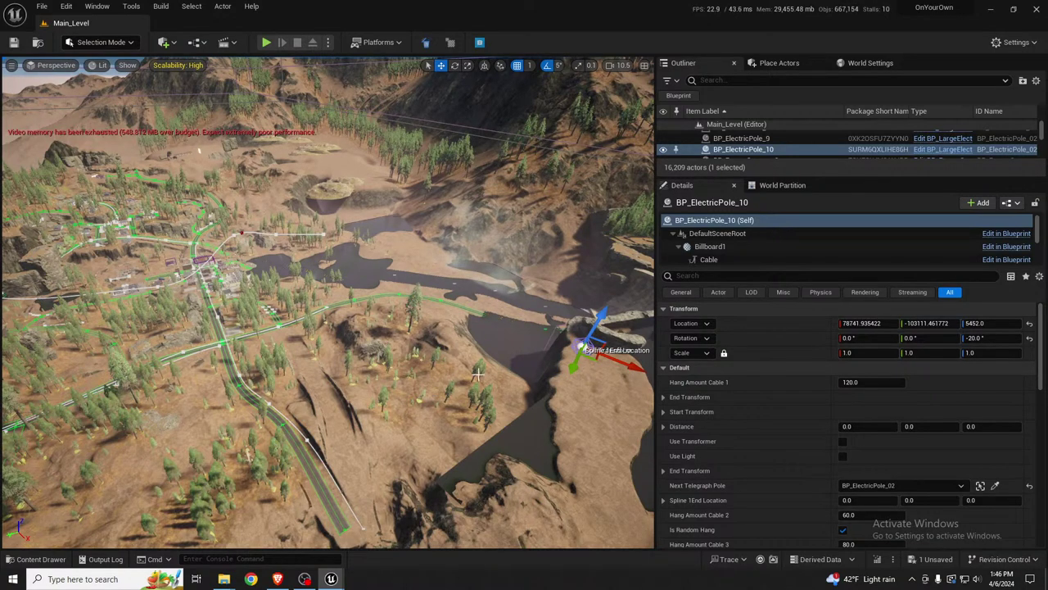
pyautogui.press('f')
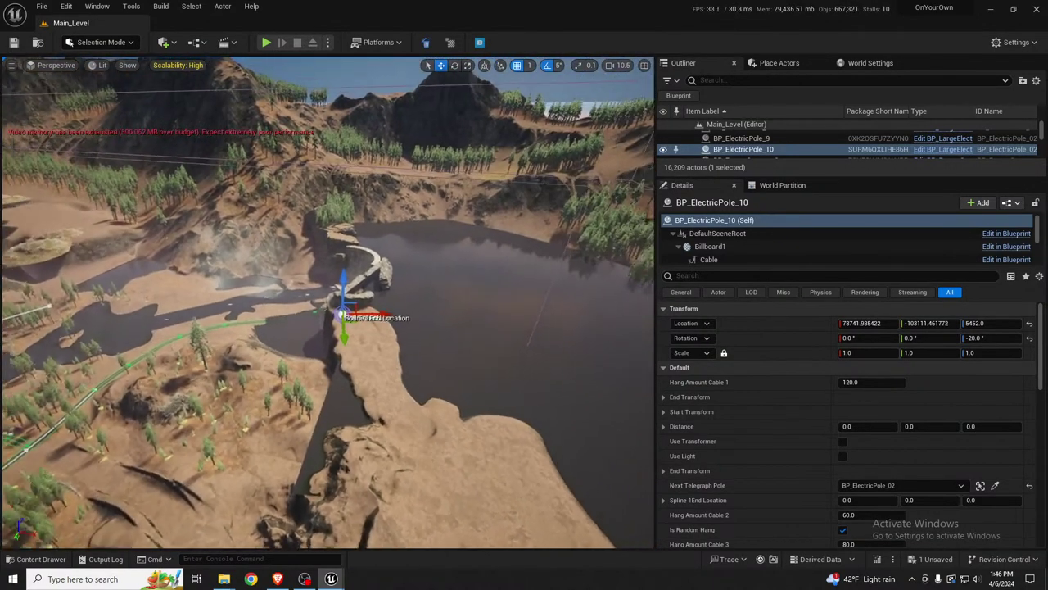
pyautogui.press('w')
pyautogui.moveTo(469, 354); pyautogui.dragTo(468, 354, button='right')
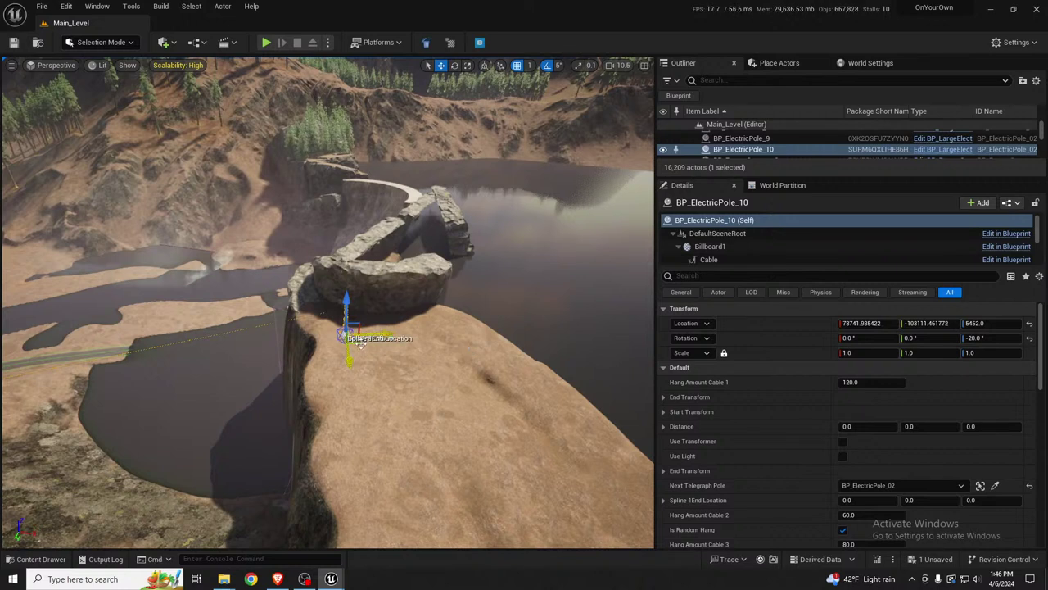
# Step: Position BP_ElectricPole_10 on the clifftop beside the rock wall at about X 79668, Y -101243, with its base raised to Z 6877
pyautogui.moveTo(347, 337); pyautogui.dragTo(356, 304)
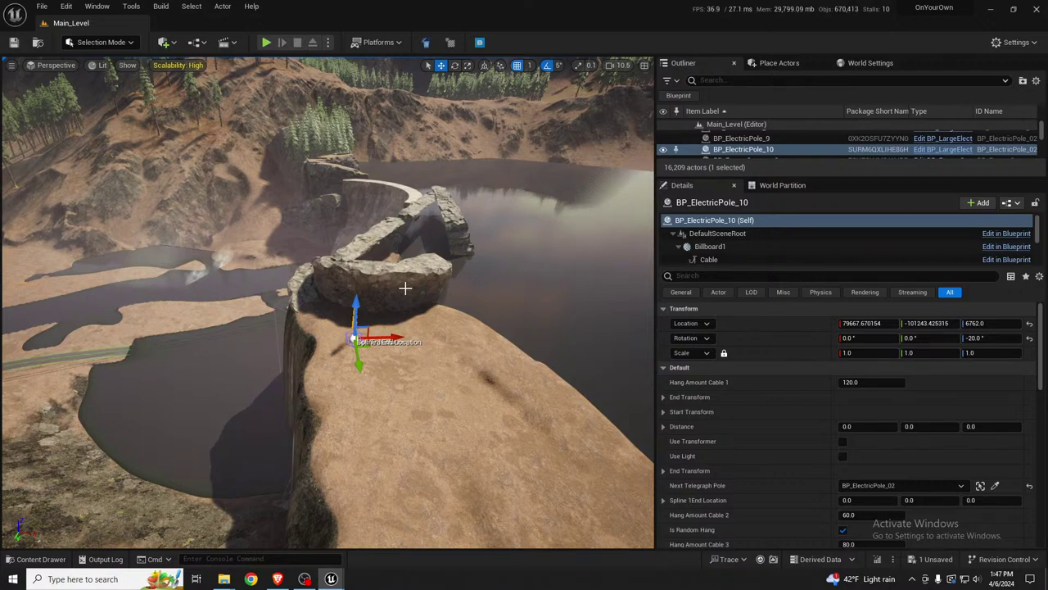
pyautogui.press('w')
pyautogui.moveTo(325, 319); pyautogui.dragTo(395, 376, button='right')
pyautogui.scroll(-3, 326, 319)
pyautogui.press('w')
pyautogui.moveTo(420, 284); pyautogui.dragTo(429, 261)
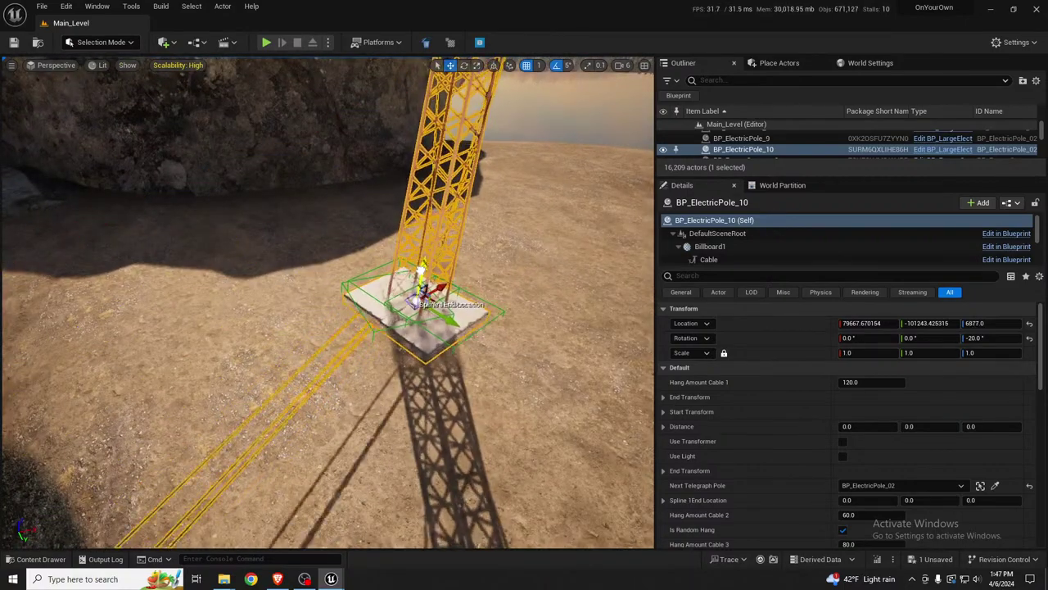
# Step: Duplicate BP_ElectricPole_10 to the hill across the water, at about X 62260, Y -88866, Z 2936
pyautogui.press('s')
pyautogui.moveTo(429, 260); pyautogui.dragTo(334, 280, button='right')
pyautogui.press('d')
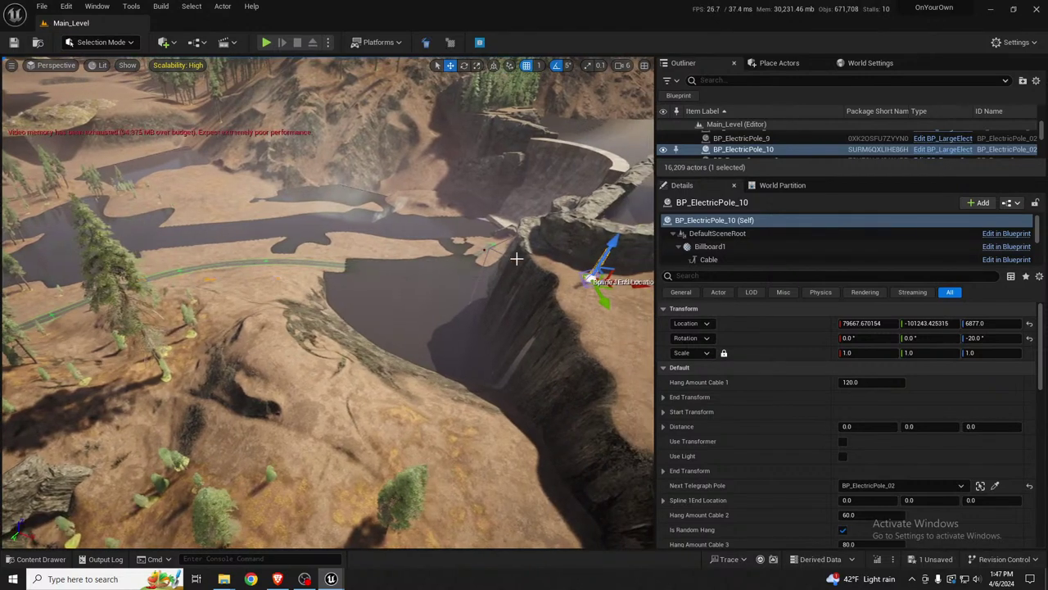
pyautogui.keyDown('alt'); pyautogui.moveTo(616, 268); pyautogui.dragTo(265, 328); pyautogui.keyUp('alt')
pyautogui.moveTo(261, 292); pyautogui.dragTo(257, 259)
pyautogui.moveTo(265, 312); pyautogui.dragTo(275, 333)
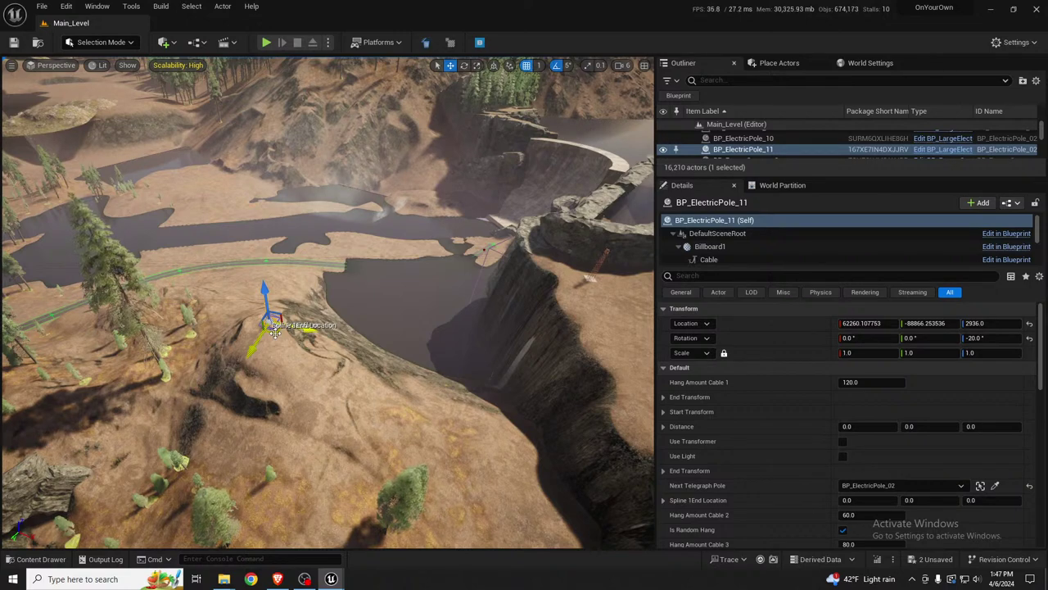
# Step: Move the new pole onto the hill's crest and raise it above the ground, to about X 64699, Y -86765, Z 5866
pyautogui.moveTo(275, 332)
pyautogui.mouseDown(button='right')
pyautogui.moveTo(279, 350)
pyautogui.moveTo(278, 334)
pyautogui.mouseUp(button='right')
pyautogui.press('w')
pyautogui.moveTo(283, 334); pyautogui.dragTo(319, 382)
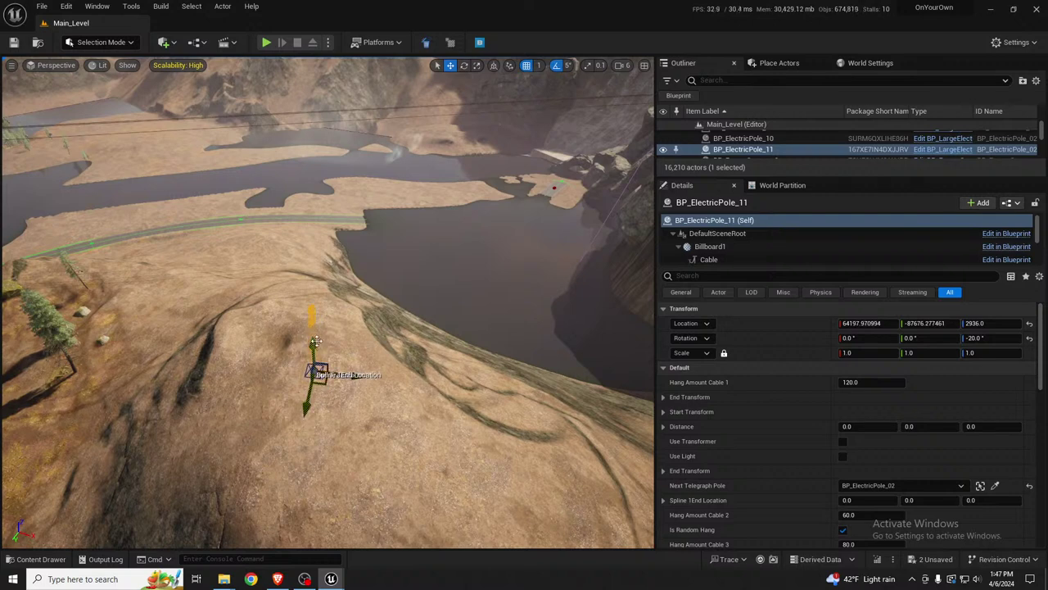
pyautogui.moveTo(315, 340); pyautogui.dragTo(313, 241)
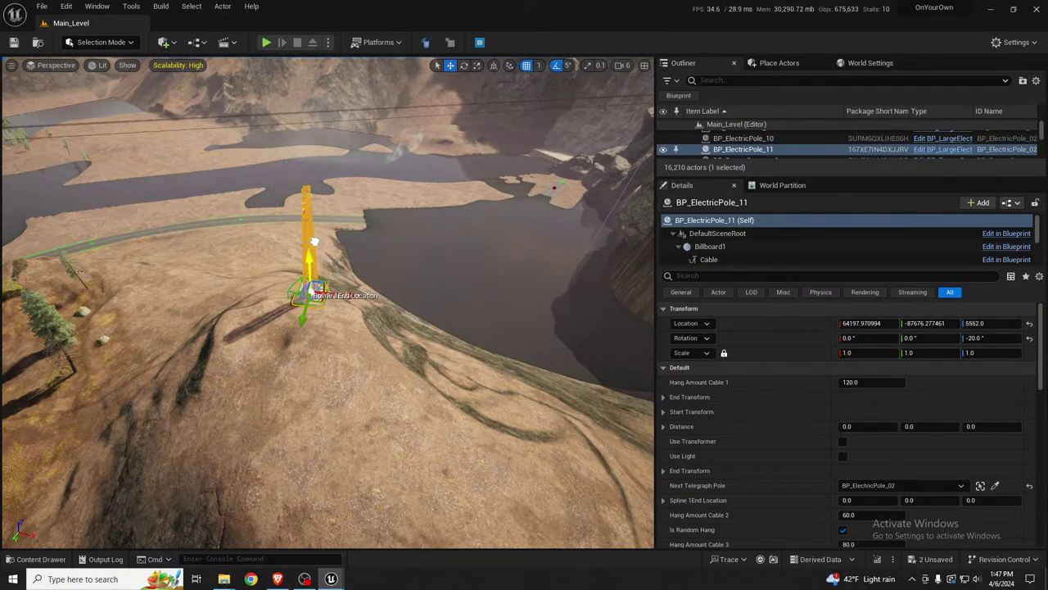
pyautogui.moveTo(308, 293); pyautogui.dragTo(313, 314)
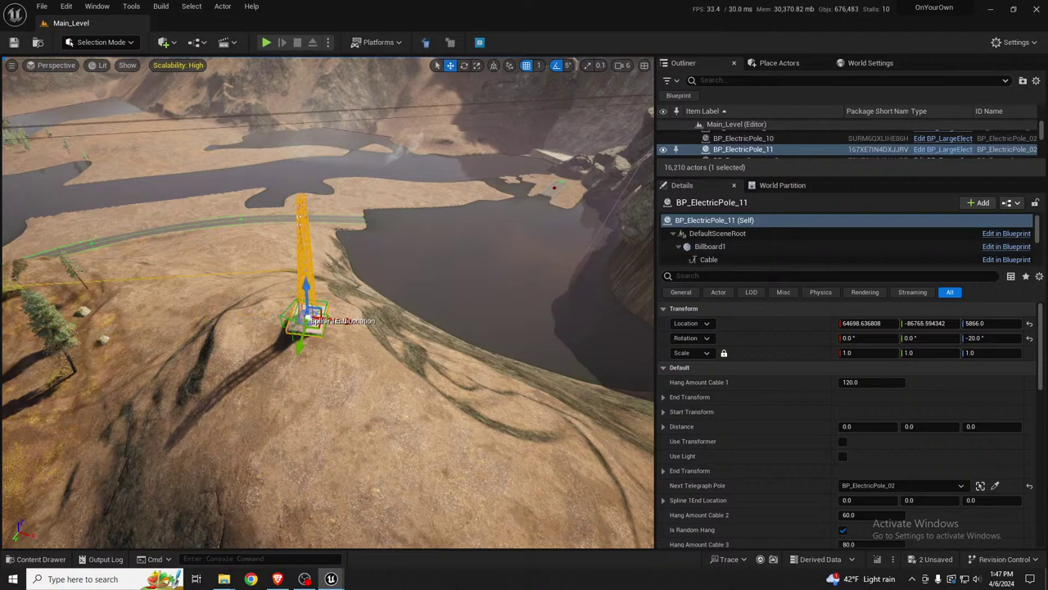
# Step: Set the Next Telegraph Pole of BP_ElectricPole_10 on the clifftop to BP_ElectricPole_11 on the opposite hill
pyautogui.moveTo(500, 231); pyautogui.dragTo(561, 228, button='right')
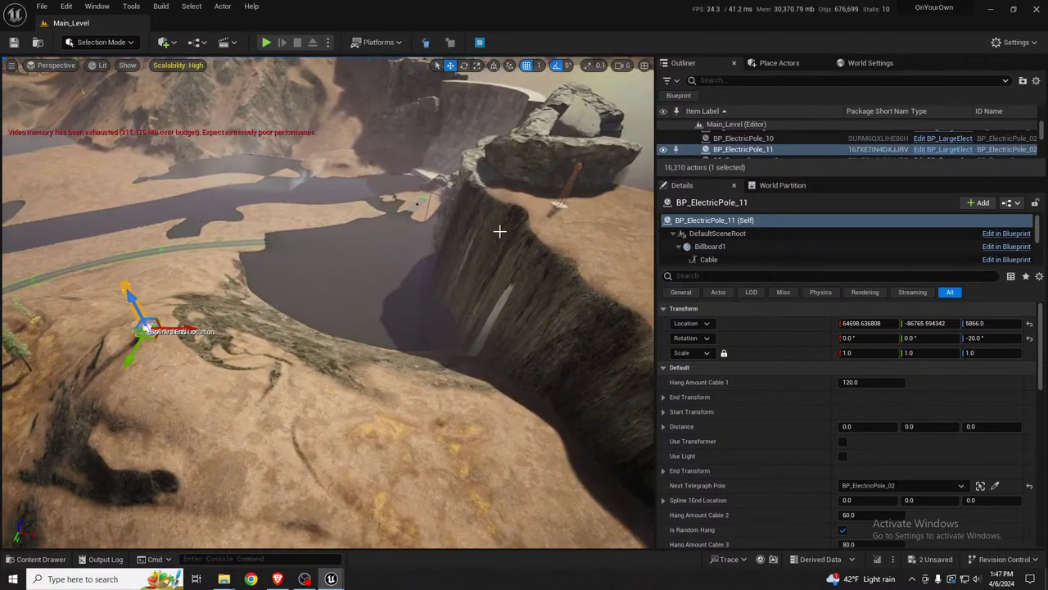
pyautogui.click(573, 166)
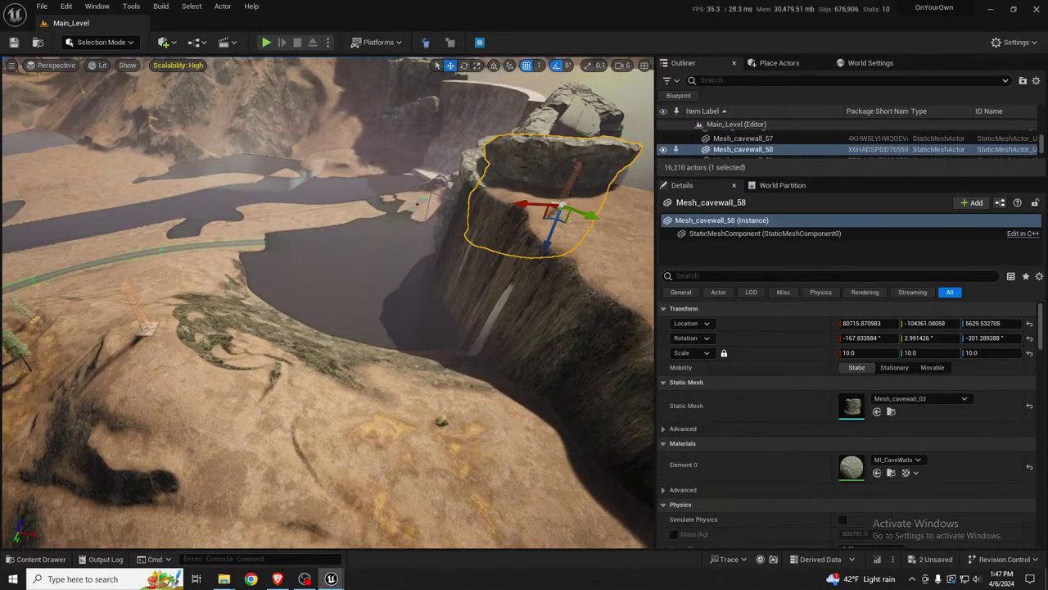
pyautogui.click(575, 174)
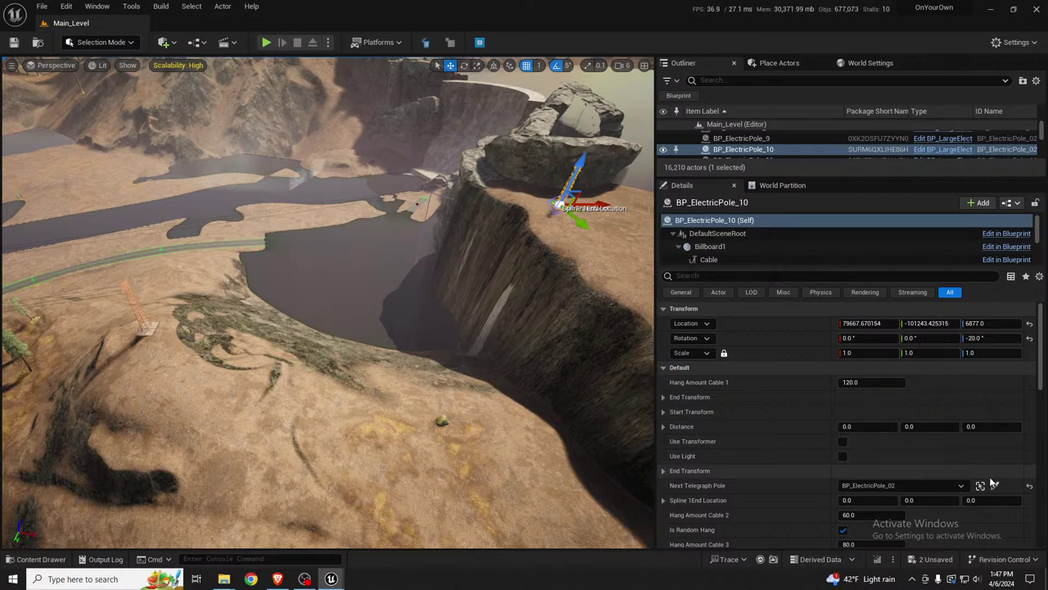
pyautogui.click(995, 485)
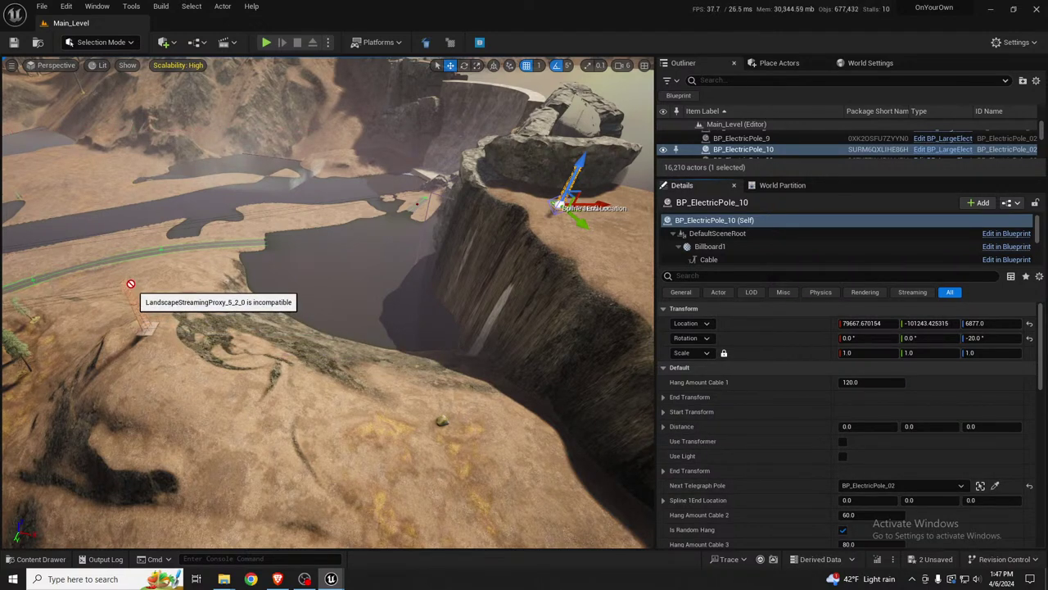
pyautogui.click(133, 301)
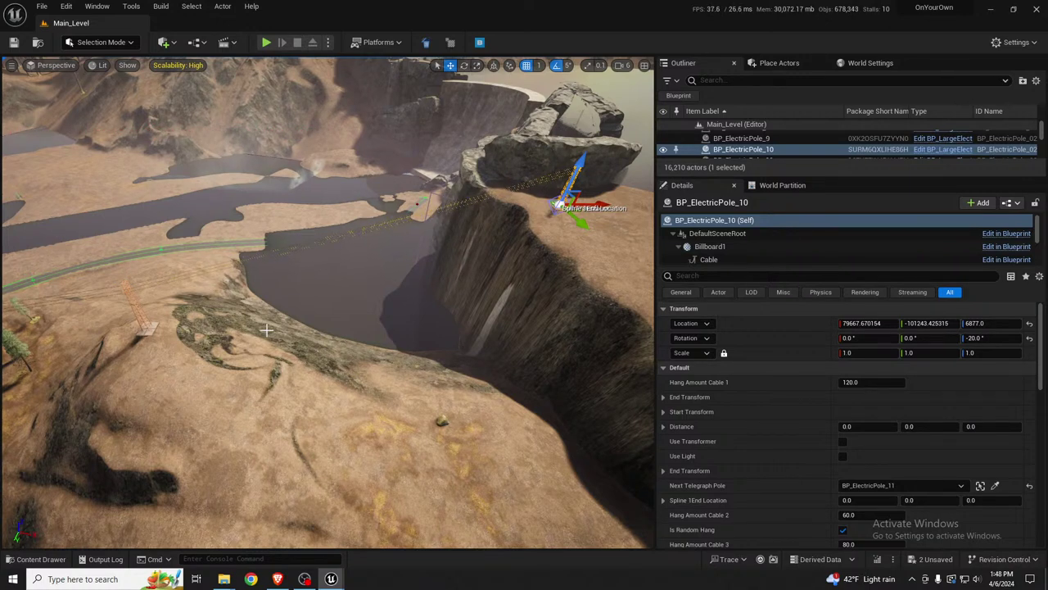
# Step: Duplicate BP_ElectricPole_11 to the dark rocky hill near the road, at about X 54053, Y -72970, Z 3708
pyautogui.moveTo(234, 338); pyautogui.dragTo(221, 358, button='right')
pyautogui.press('w')
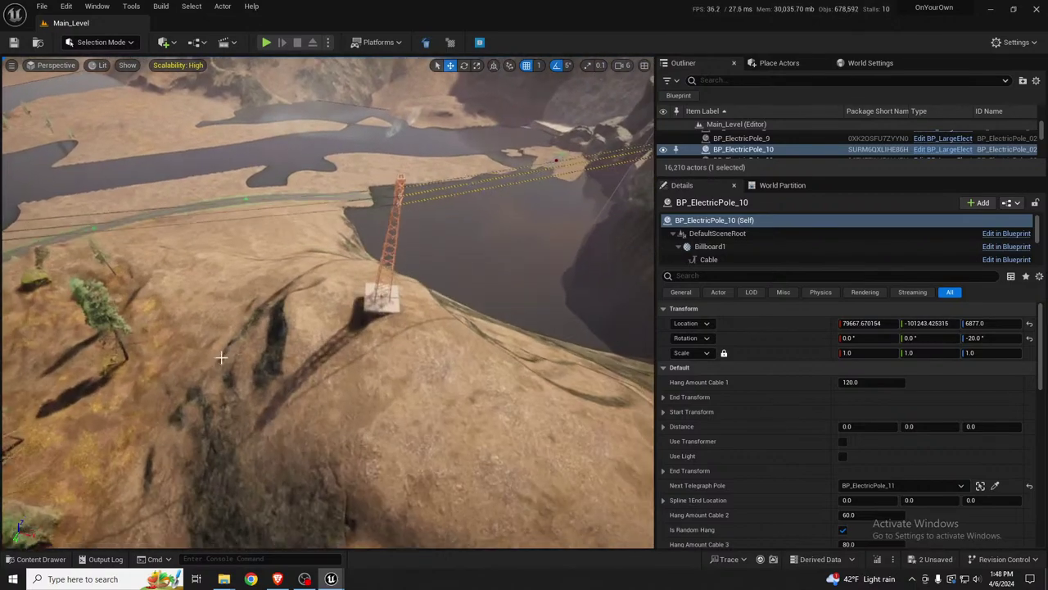
pyautogui.click(382, 297)
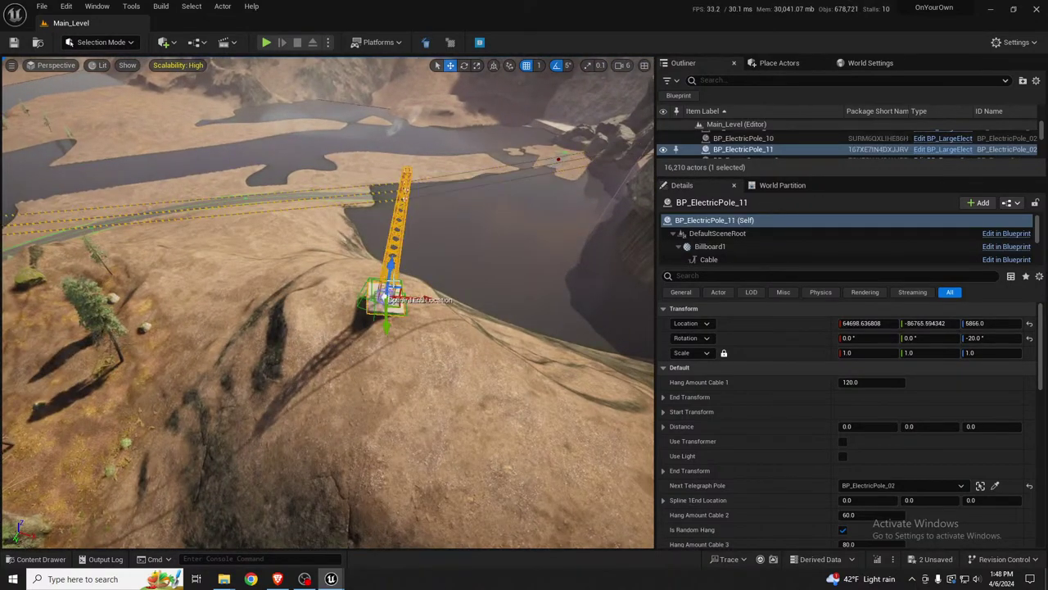
pyautogui.press('s')
pyautogui.moveTo(388, 279); pyautogui.dragTo(364, 280, button='right')
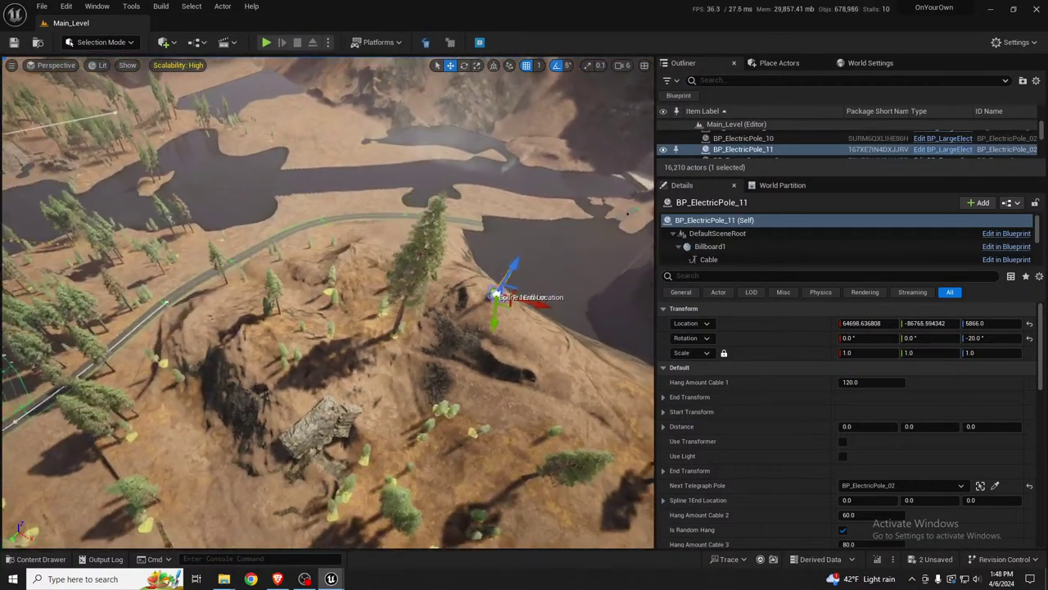
pyautogui.moveTo(457, 297); pyautogui.dragTo(436, 308, button='right')
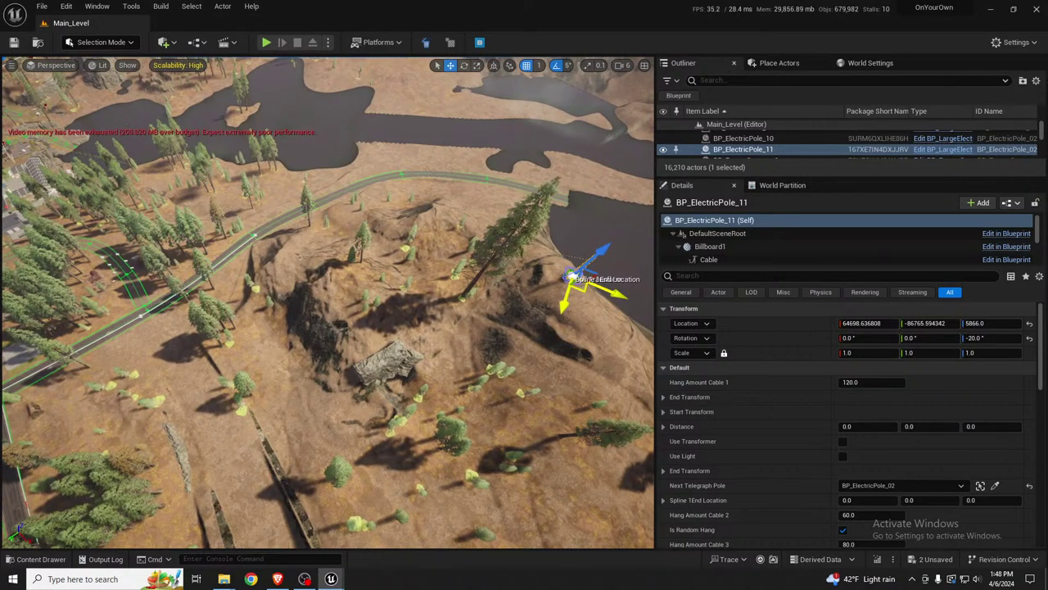
pyautogui.keyDown('alt'); pyautogui.moveTo(571, 279); pyautogui.dragTo(318, 276); pyautogui.keyUp('alt')
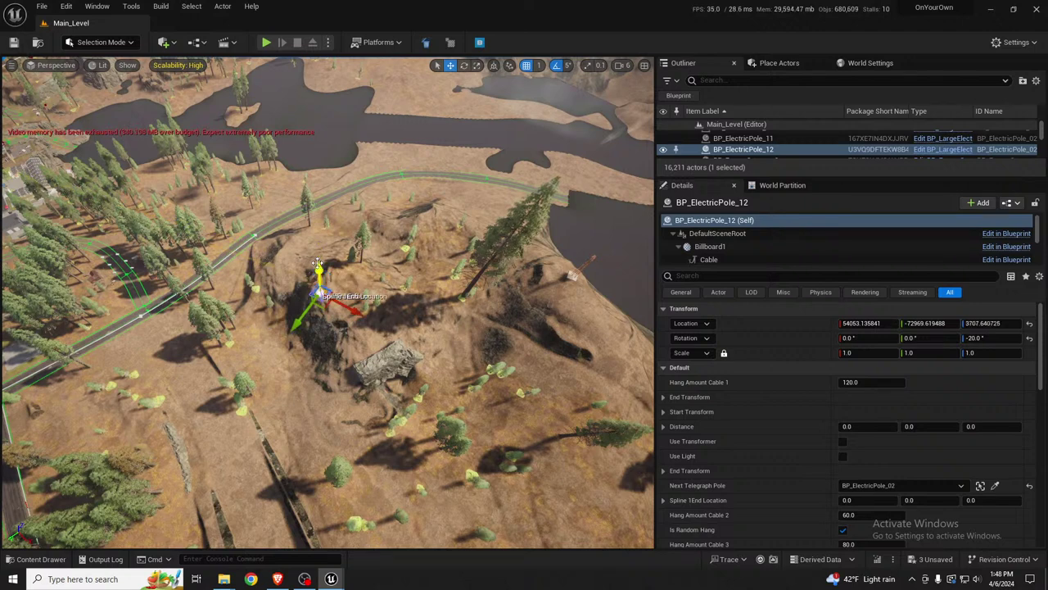
# Step: Set the Next Telegraph Pole of BP_ElectricPole_11 to BP_ElectricPole_12 on the rocky hill
pyautogui.click(573, 278)
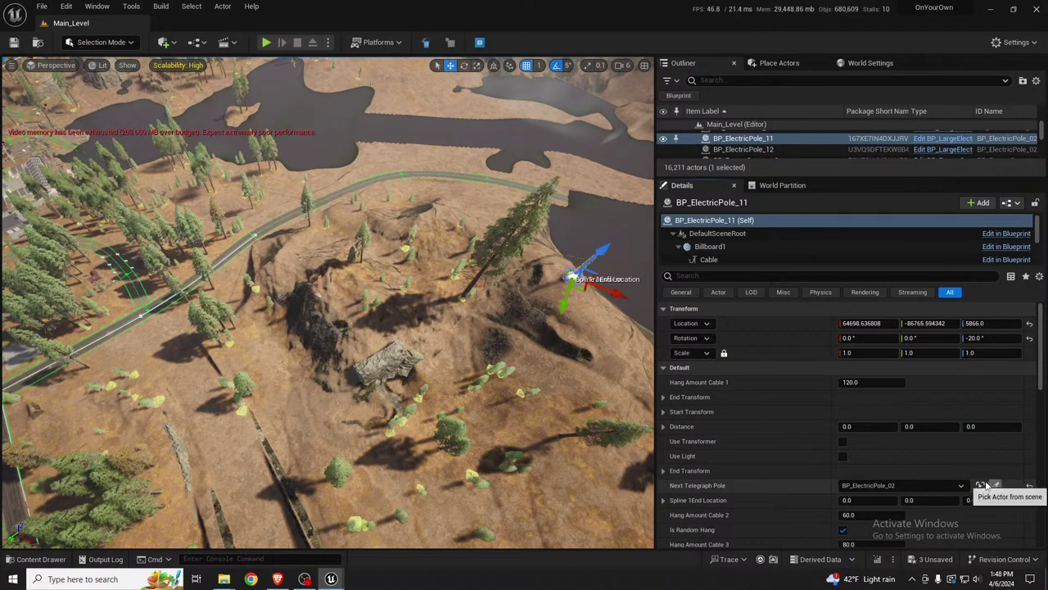
pyautogui.click(987, 485)
pyautogui.click(319, 283)
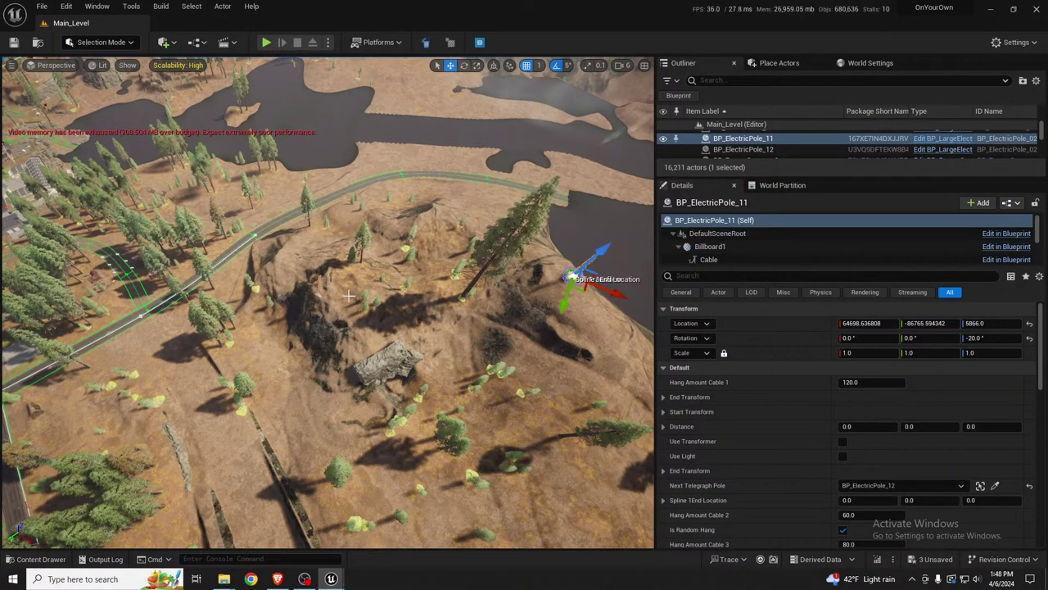
# Step: Duplicate BP_ElectricPole_12 to the open ground beside the road junction, at about X 49051, Y -55759
pyautogui.moveTo(413, 293)
pyautogui.mouseDown(button='right')
pyautogui.moveTo(389, 334)
pyautogui.moveTo(413, 344)
pyautogui.moveTo(413, 299)
pyautogui.mouseUp(button='right')
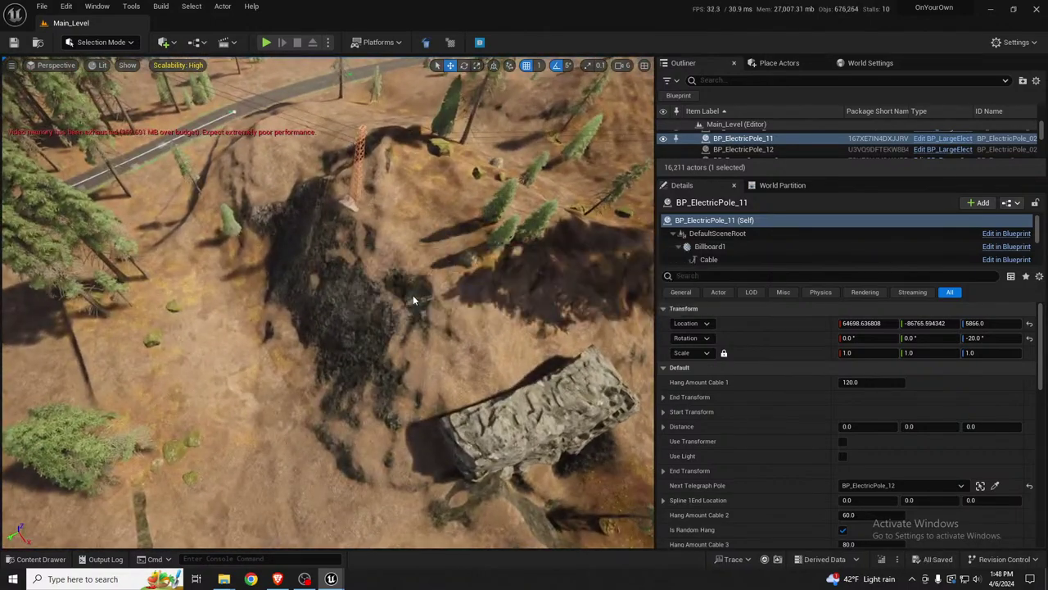
pyautogui.click(355, 187)
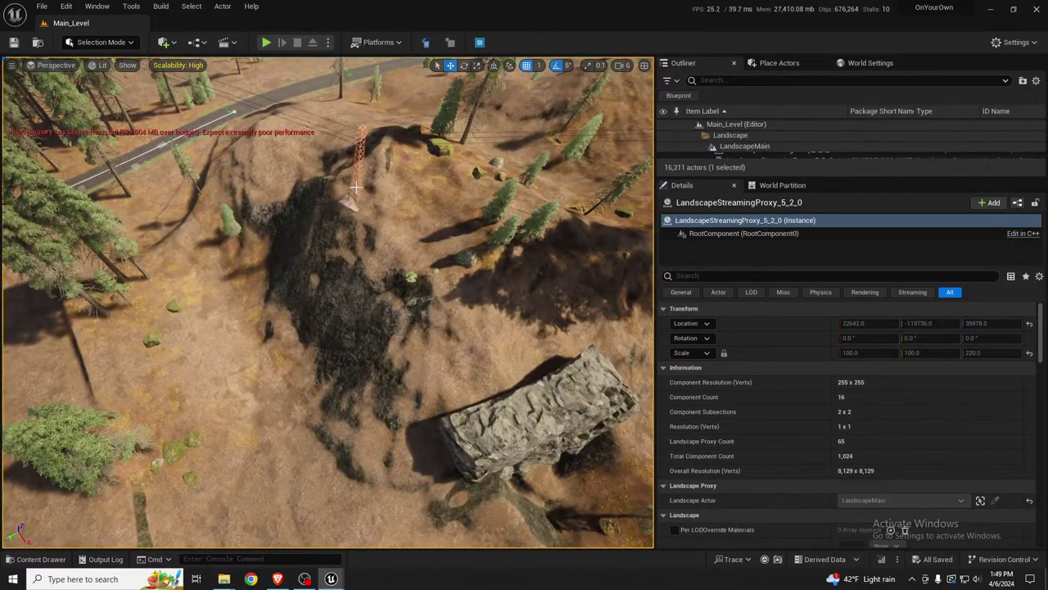
pyautogui.click(358, 139)
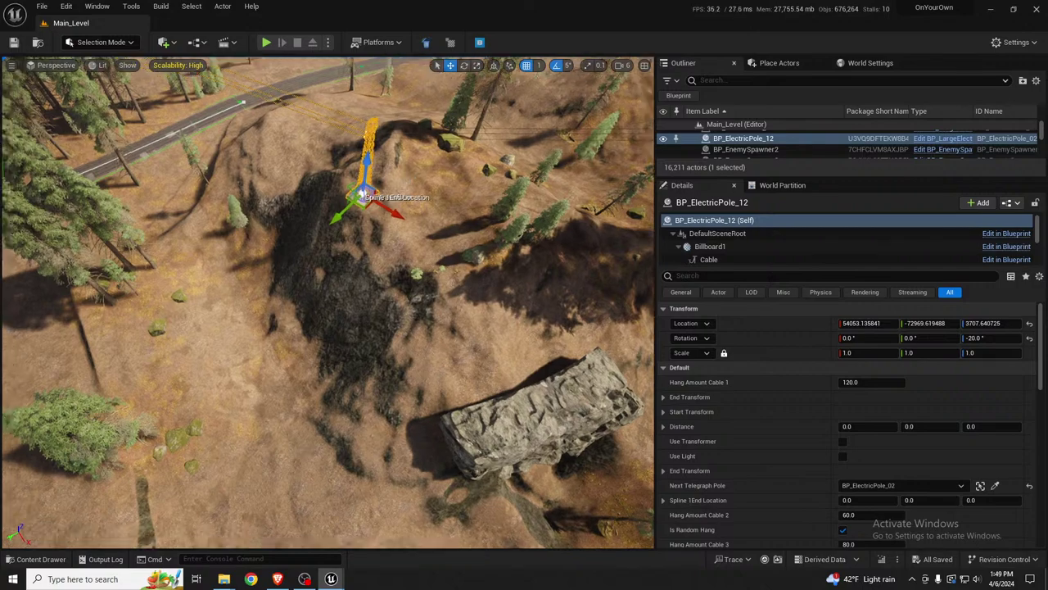
pyautogui.moveTo(359, 140); pyautogui.dragTo(482, 193, button='right')
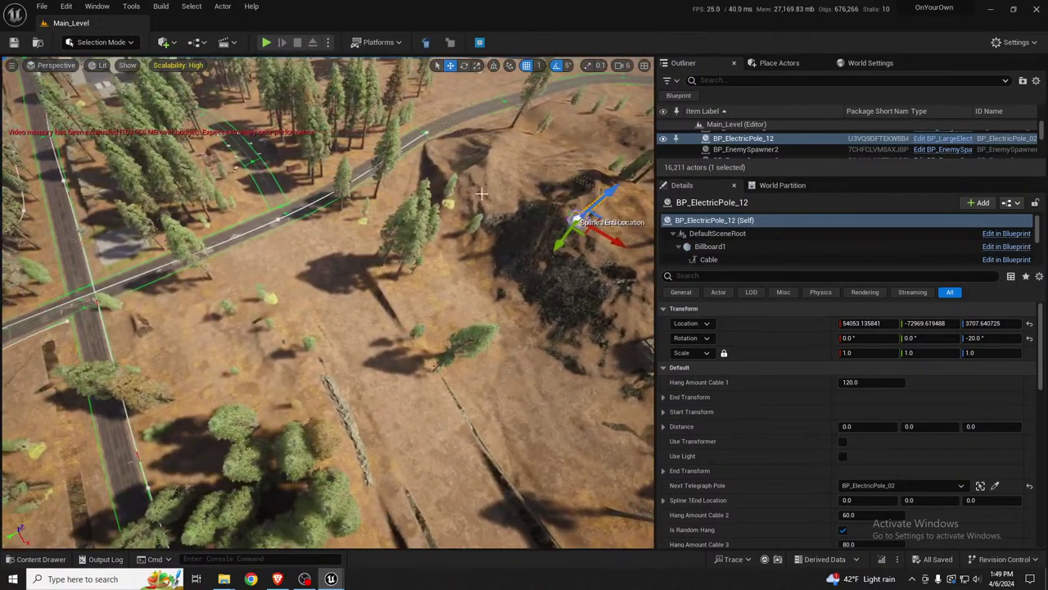
pyautogui.keyDown('alt'); pyautogui.moveTo(583, 233); pyautogui.dragTo(195, 288); pyautogui.keyUp('alt')
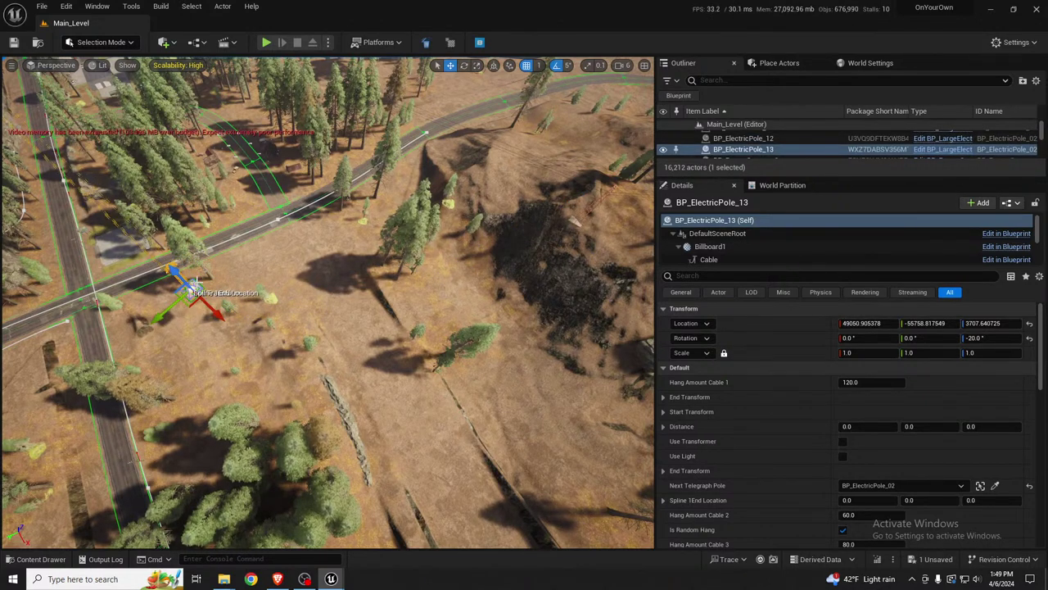
# Step: Snap the new pole by the junction down to the ground and rotate it about the vertical axis to -40°
pyautogui.press('End')
pyautogui.press('e')
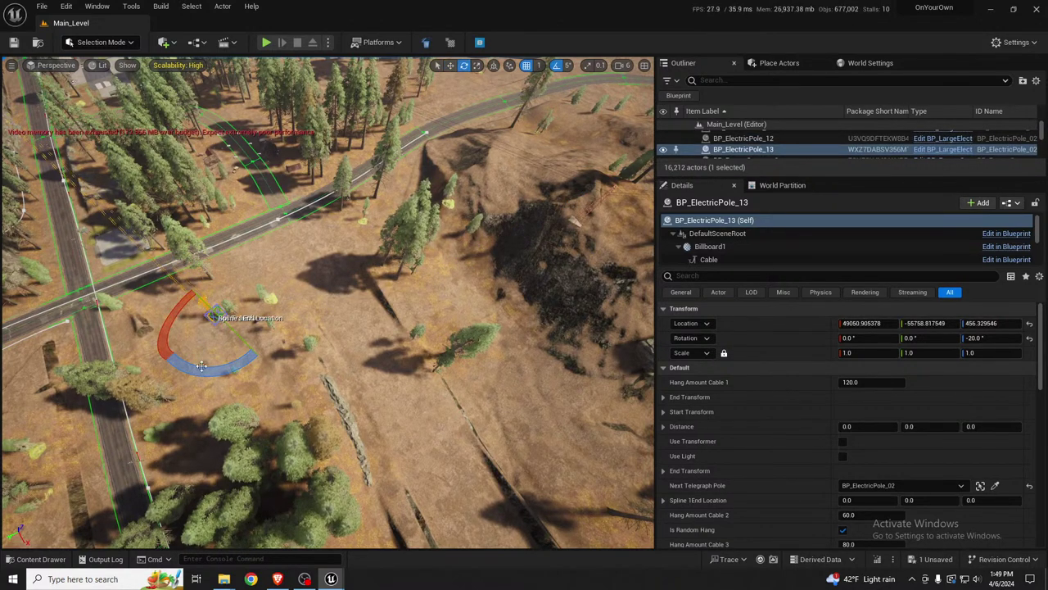
pyautogui.moveTo(201, 365); pyautogui.dragTo(229, 368)
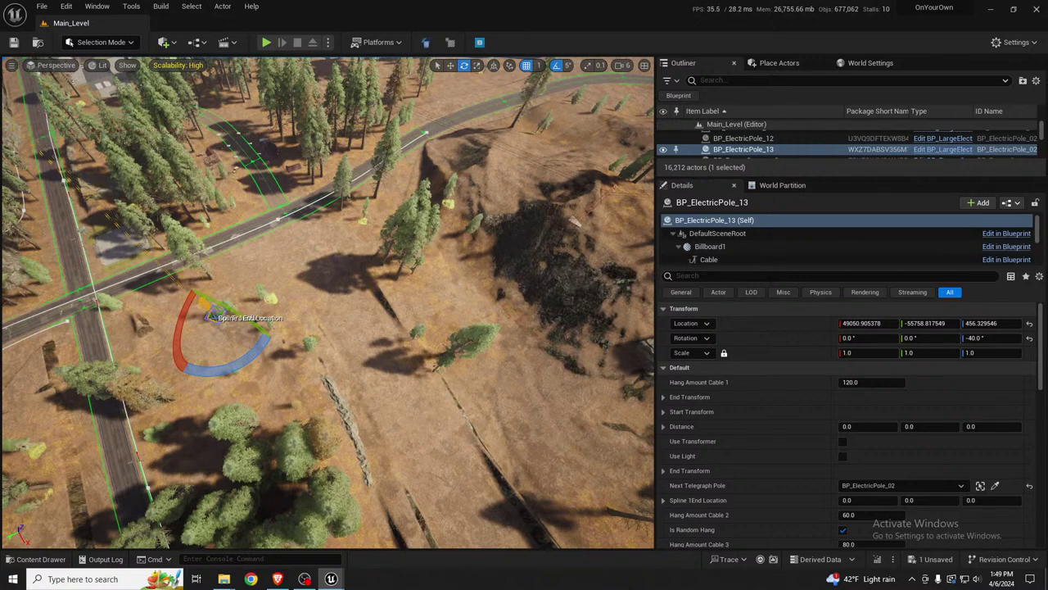
# Step: Set the Next Telegraph Pole of BP_ElectricPole_12 to BP_ElectricPole_13 beside the road junction
pyautogui.click(742, 138)
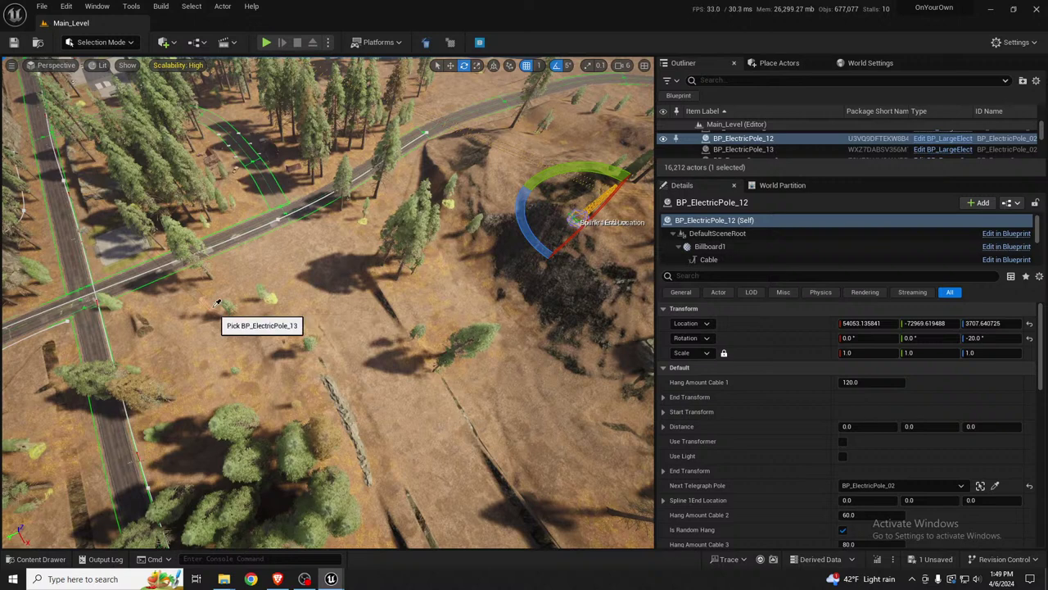
pyautogui.click(217, 303)
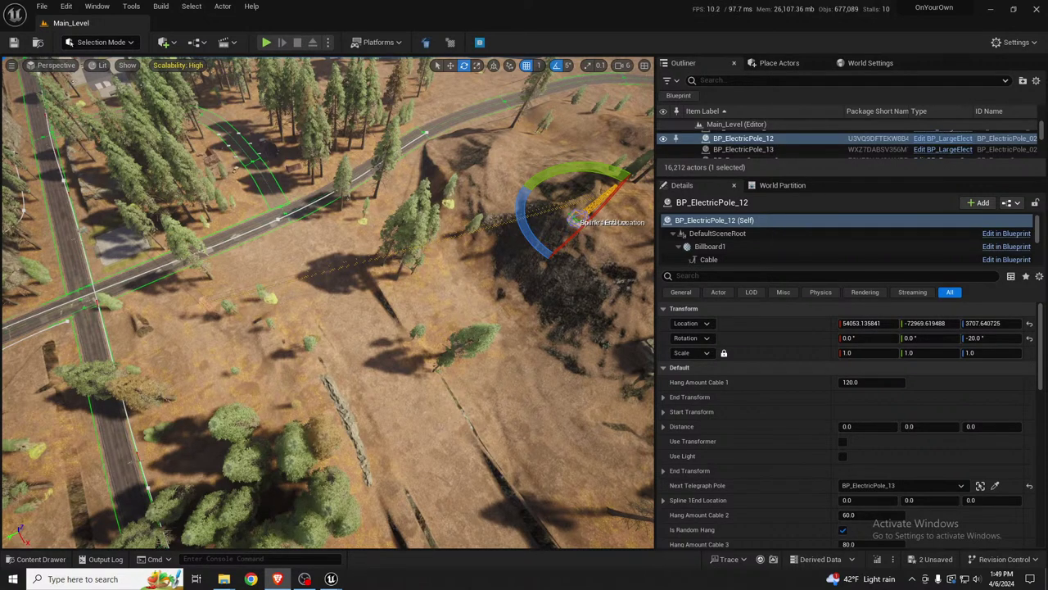
# Step: Raise BP_ElectricPole_13 beside the road slightly, to about Z 558, so its base clears the terrain
pyautogui.moveTo(417, 371); pyautogui.dragTo(373, 344, button='right')
pyautogui.press('w')
pyautogui.press('w')
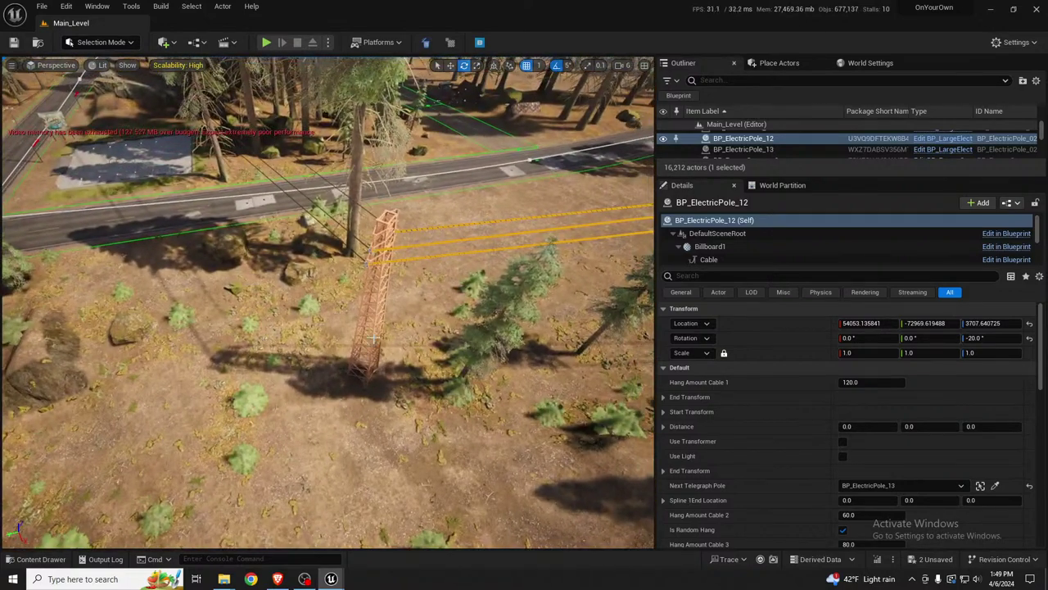
pyautogui.click(373, 337)
pyautogui.click(373, 347)
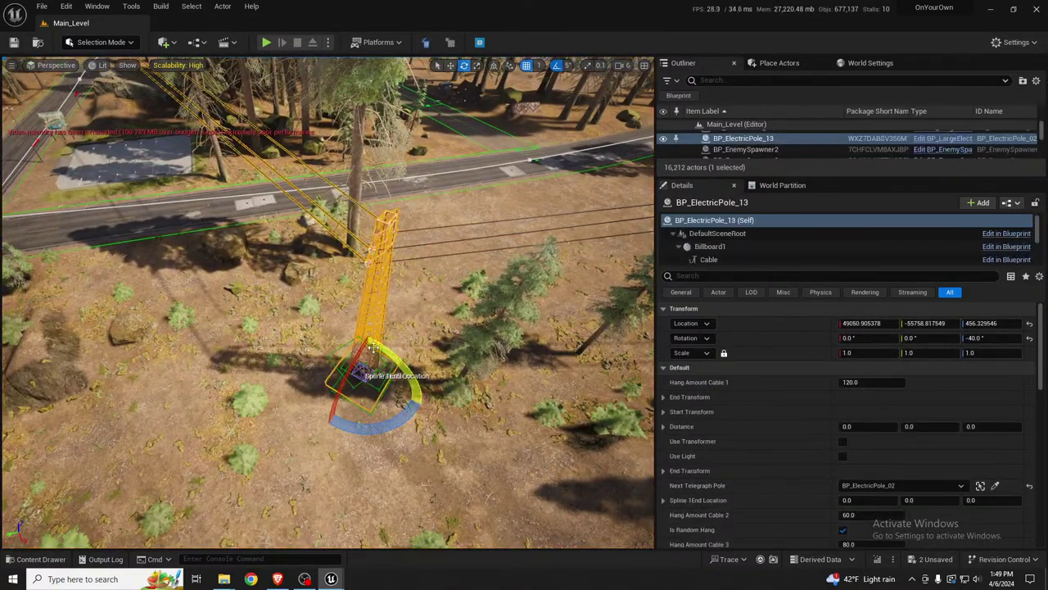
pyautogui.press('w')
pyautogui.moveTo(368, 353)
pyautogui.mouseDown()
pyautogui.moveTo(368, 339)
pyautogui.moveTo(367, 349)
pyautogui.mouseUp()
# Step: Duplicate BP_ElectricPole_13 onto the rock outcrop across the road, at about X 41645, Y -38570, Z 2837
pyautogui.moveTo(367, 349); pyautogui.dragTo(291, 360, button='right')
pyautogui.press('s')
pyautogui.click(460, 377)
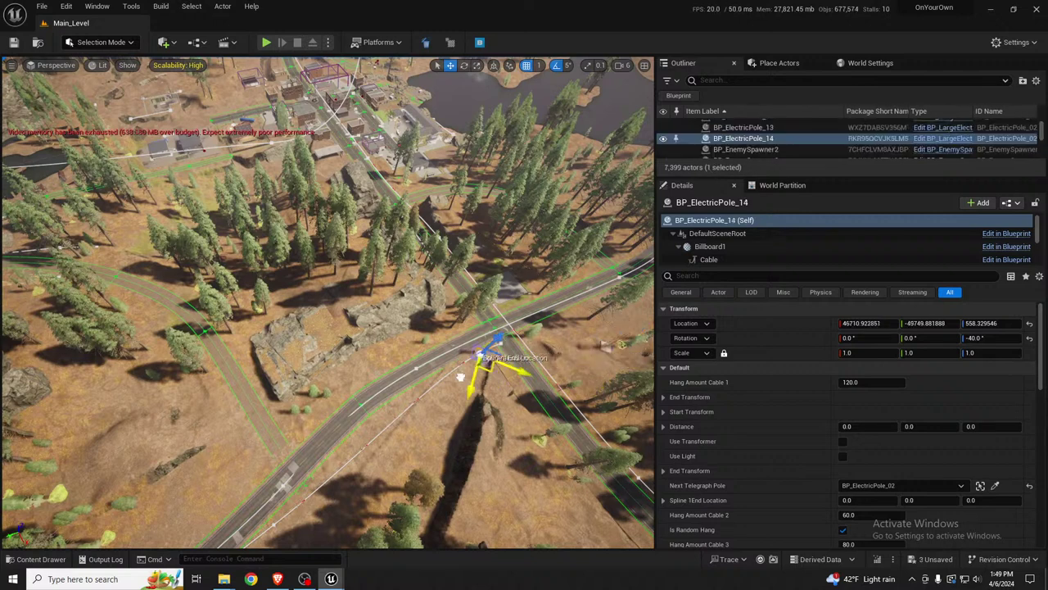
pyautogui.moveTo(460, 377); pyautogui.dragTo(322, 317)
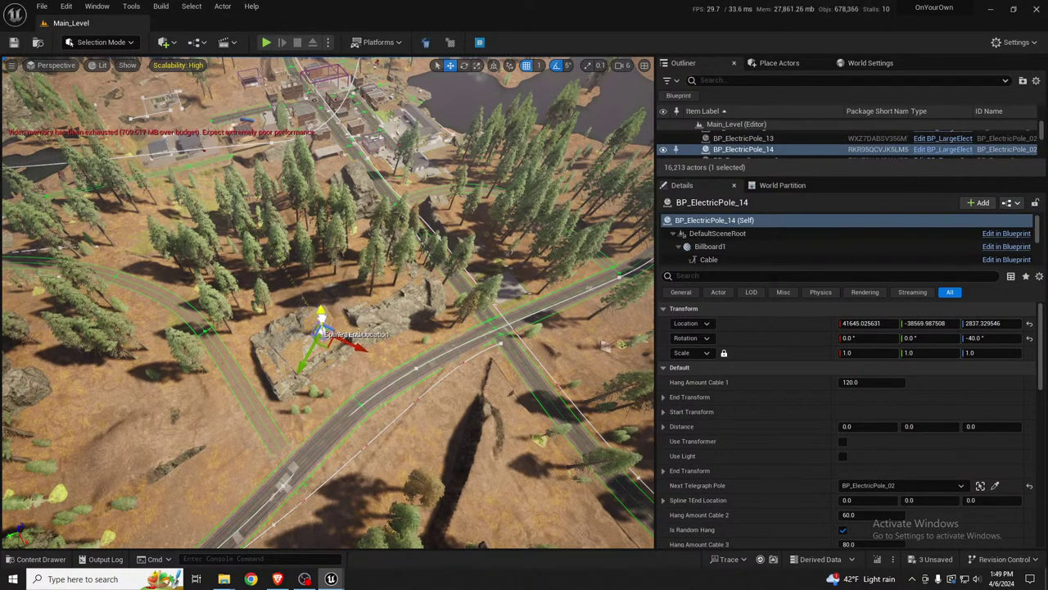
# Step: Set the Next Telegraph Pole of BP_ElectricPole_13 to BP_ElectricPole_14 on the rock outcrop and save the level
pyautogui.click(602, 347)
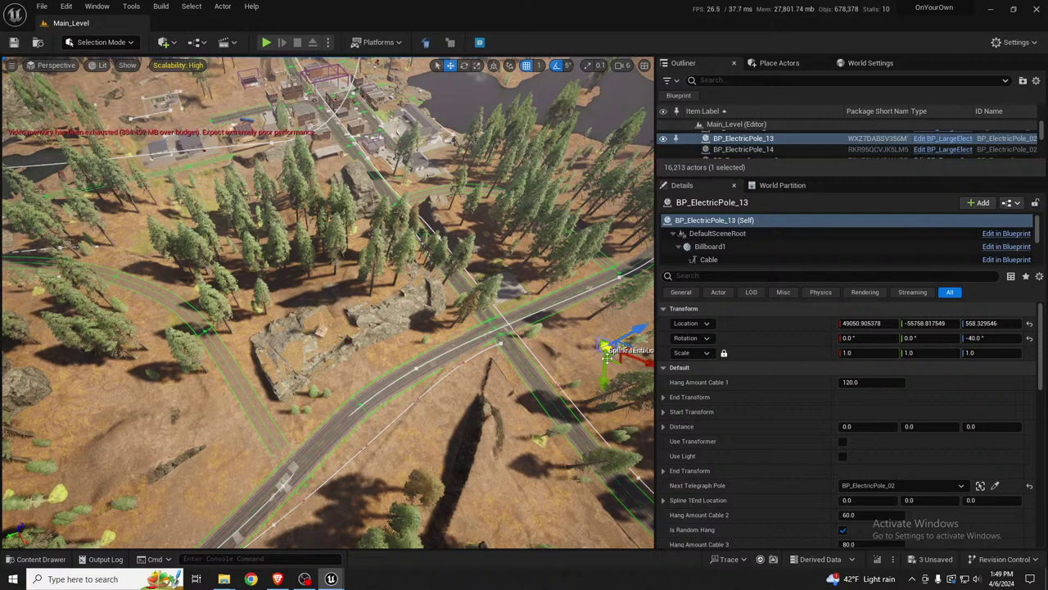
pyautogui.click(320, 317)
pyautogui.moveTo(374, 352); pyautogui.dragTo(409, 352, button='right')
pyautogui.hotkey('ctrl', 's')
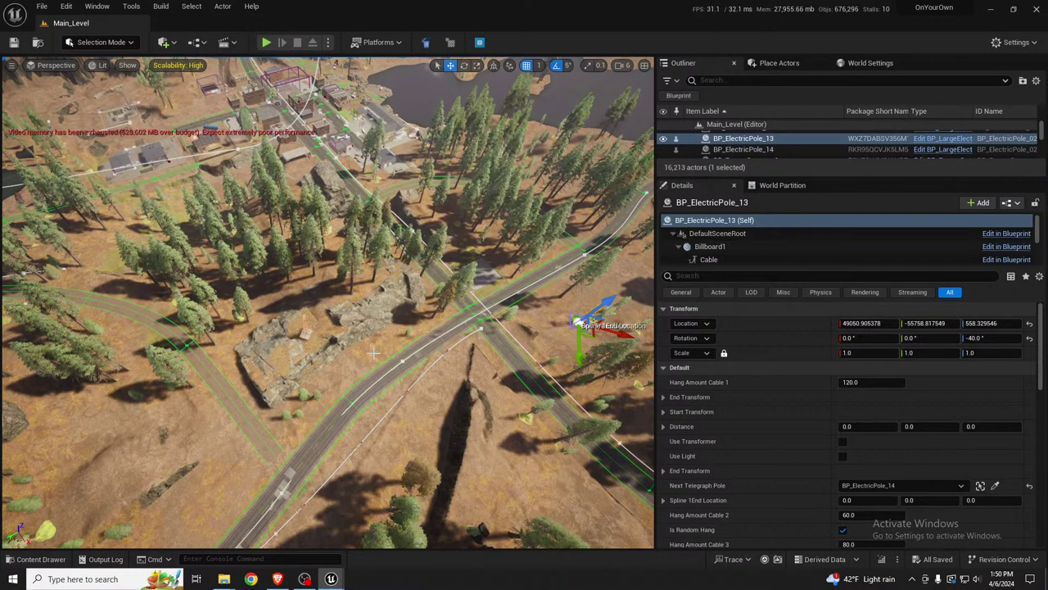
# Step: Duplicate BP_ElectricPole_14 into the clearing near the warehouses, at about X 22520, Y -31264
pyautogui.press('w')
pyautogui.moveTo(358, 350); pyautogui.dragTo(410, 334, button='right')
pyautogui.click(450, 332)
pyautogui.press('s')
pyautogui.press('a')
pyautogui.moveTo(524, 314); pyautogui.dragTo(564, 310, button='right')
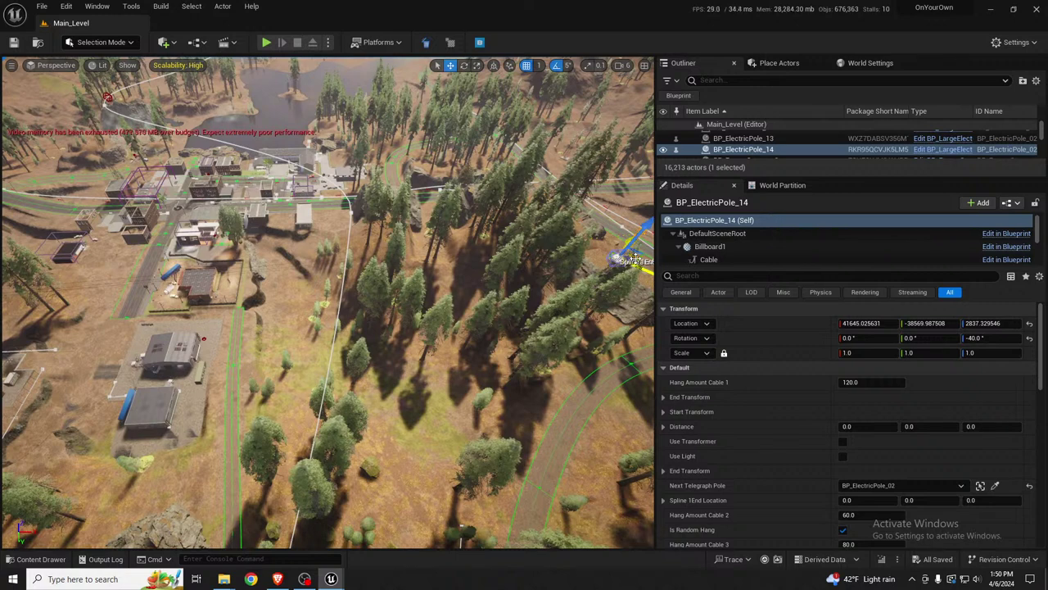
pyautogui.keyDown('alt'); pyautogui.moveTo(631, 258); pyautogui.dragTo(273, 417); pyautogui.keyUp('alt')
pyautogui.moveTo(262, 407); pyautogui.dragTo(507, 397, button='right')
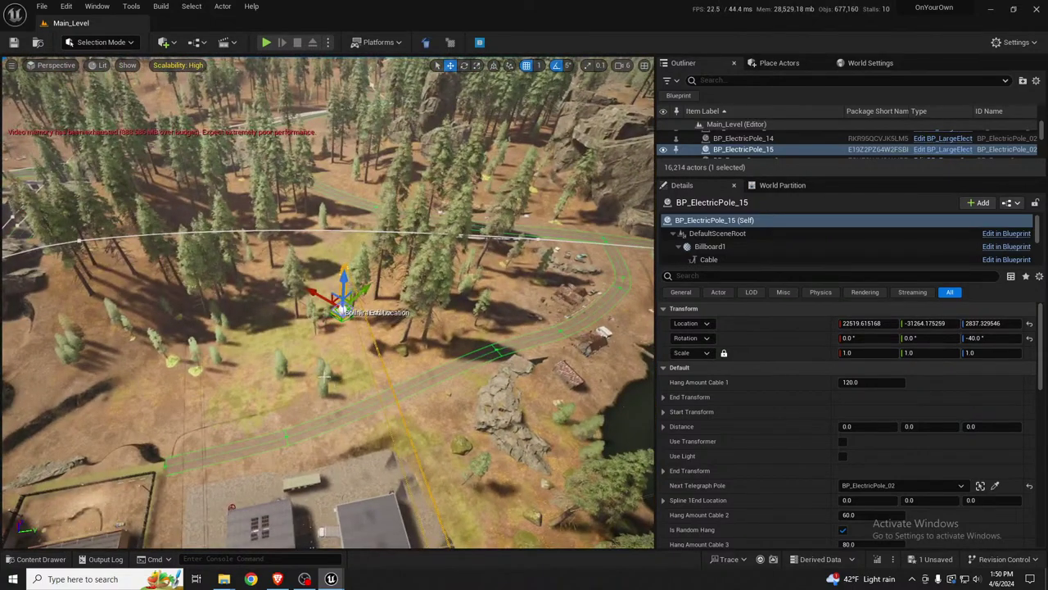
# Step: Move BP_ElectricPole_15 beside the dirt road and lower it to the ground, at about X 18541, Y -28295, Z 885
pyautogui.moveTo(334, 302); pyautogui.dragTo(440, 386)
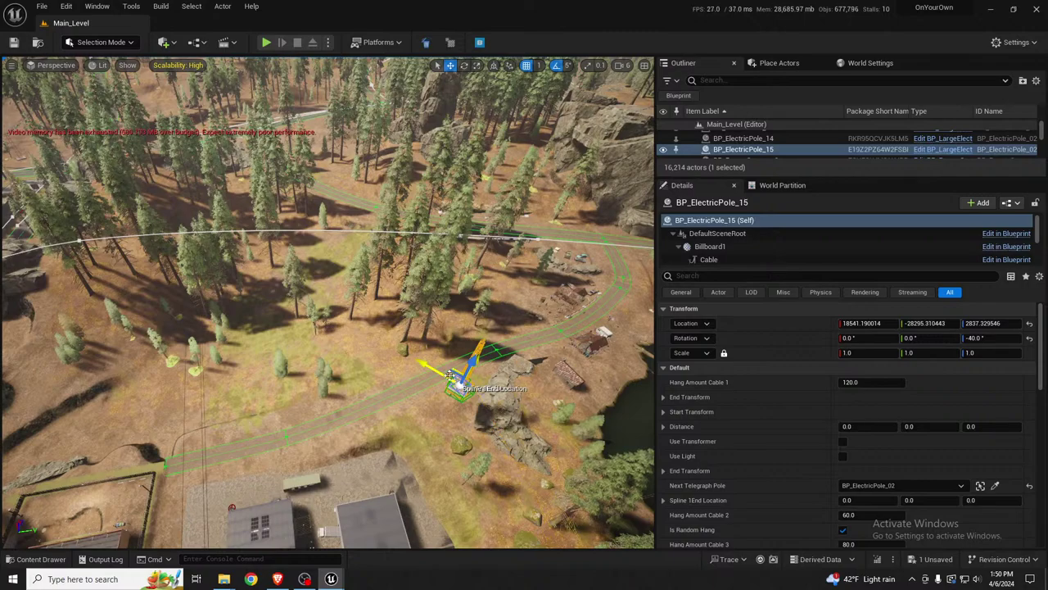
pyautogui.moveTo(424, 379); pyautogui.dragTo(380, 377, button='right')
pyautogui.press('f')
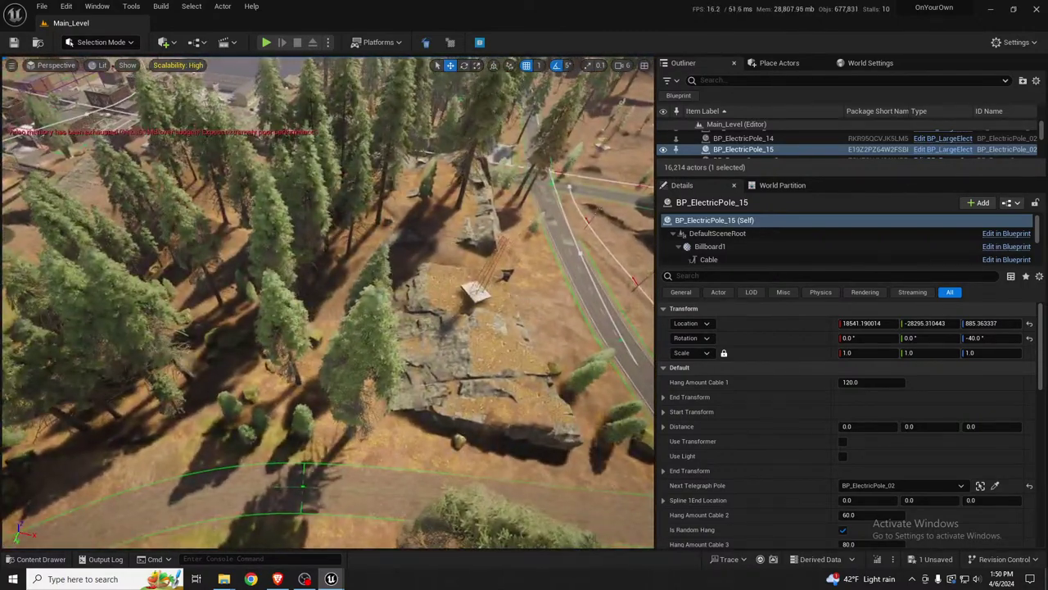
# Step: Set the Next Telegraph Pole of BP_ElectricPole_14 on the rock outcrop to BP_ElectricPole_15
pyautogui.click(478, 291)
pyautogui.moveTo(478, 292); pyautogui.dragTo(303, 295, button='right')
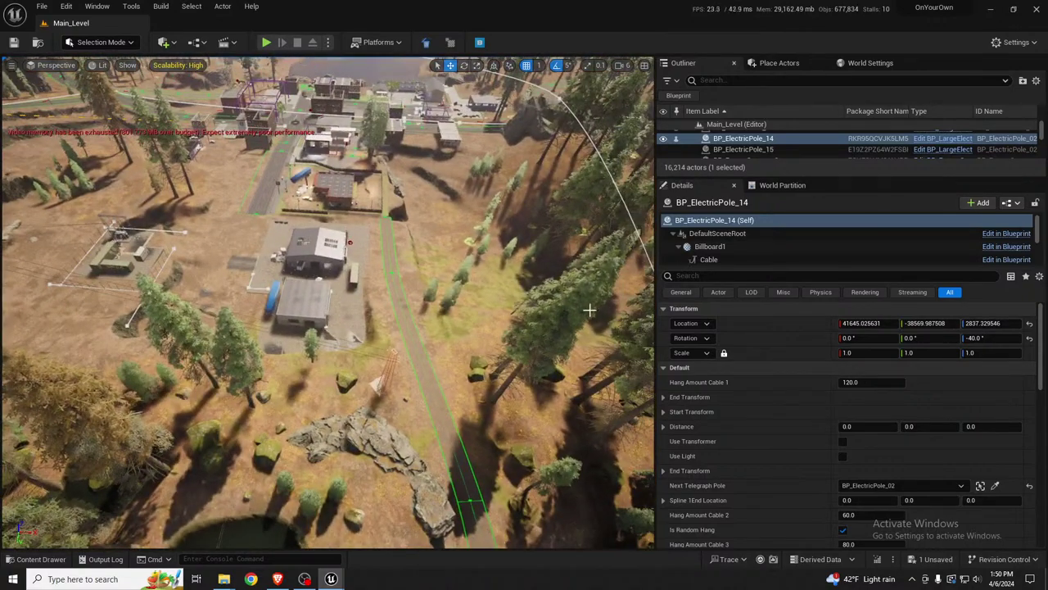
pyautogui.click(978, 486)
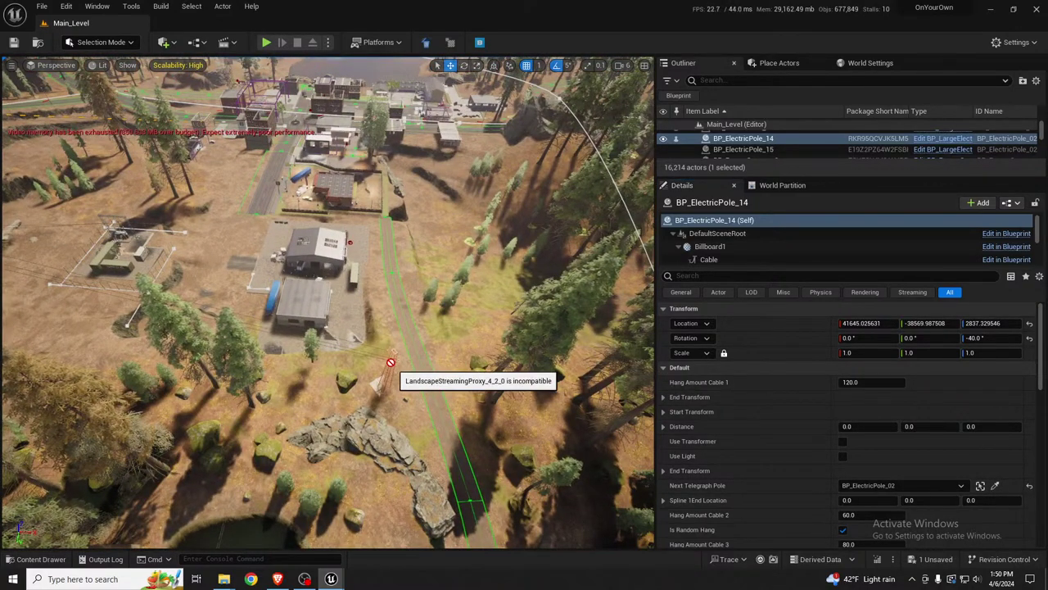
pyautogui.moveTo(443, 353)
pyautogui.mouseDown(button='right')
pyautogui.moveTo(414, 324)
pyautogui.moveTo(524, 319)
pyautogui.moveTo(602, 293)
pyautogui.moveTo(581, 287)
pyautogui.moveTo(594, 288)
pyautogui.moveTo(442, 352)
pyautogui.mouseUp(button='right')
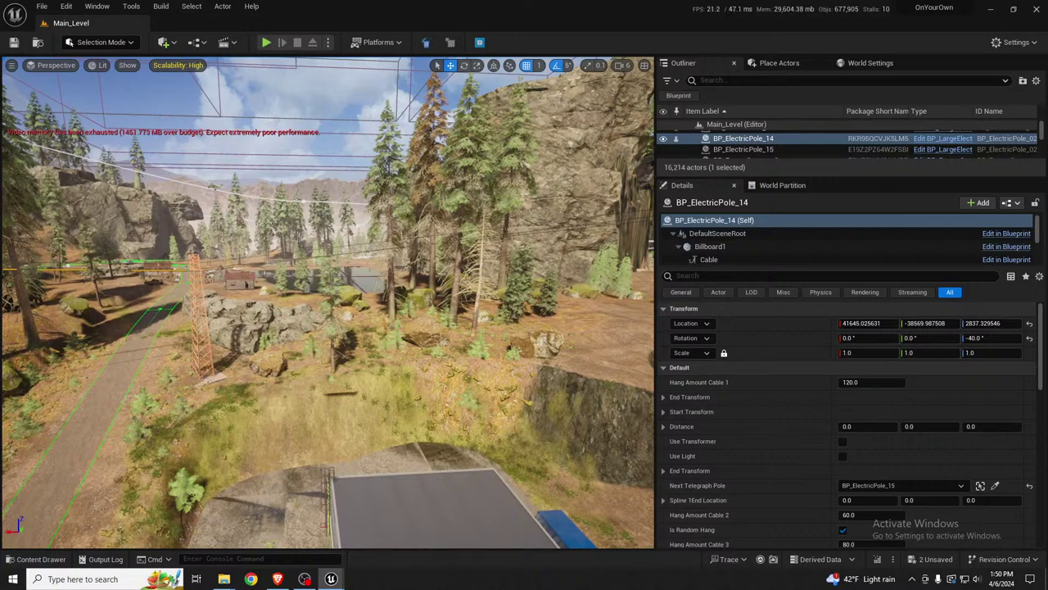
# Step: Move BP_ElectricPole_15 behind the warehouse and raise it, to about X 12190, Y -29340, Z 1613
pyautogui.click(199, 328)
pyautogui.moveTo(199, 327); pyautogui.dragTo(254, 331, button='right')
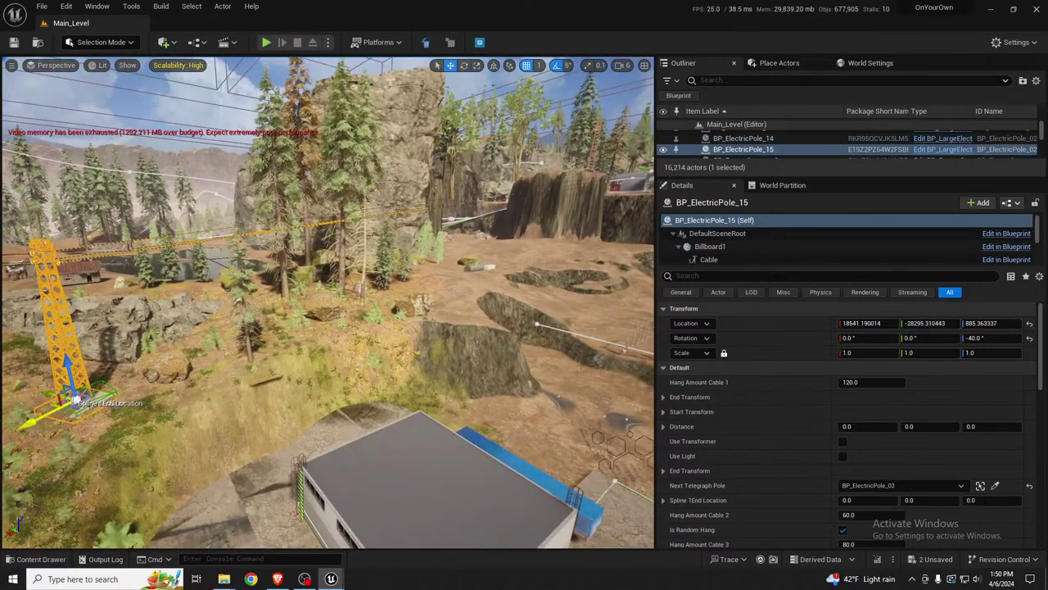
pyautogui.moveTo(79, 403); pyautogui.dragTo(444, 337)
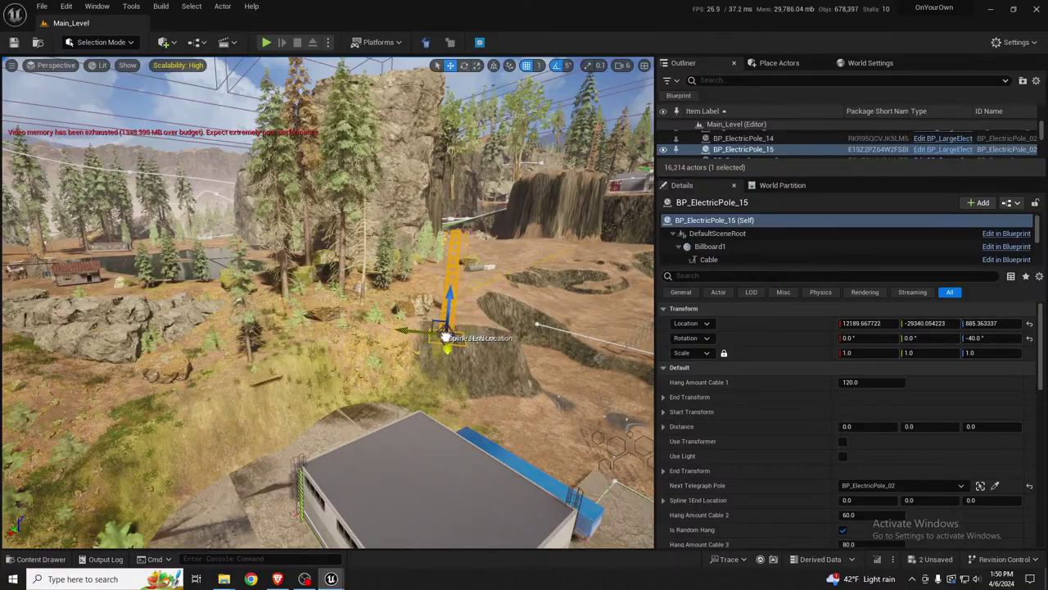
pyautogui.moveTo(449, 295); pyautogui.dragTo(451, 260)
pyautogui.moveTo(452, 270); pyautogui.dragTo(524, 197, button='right')
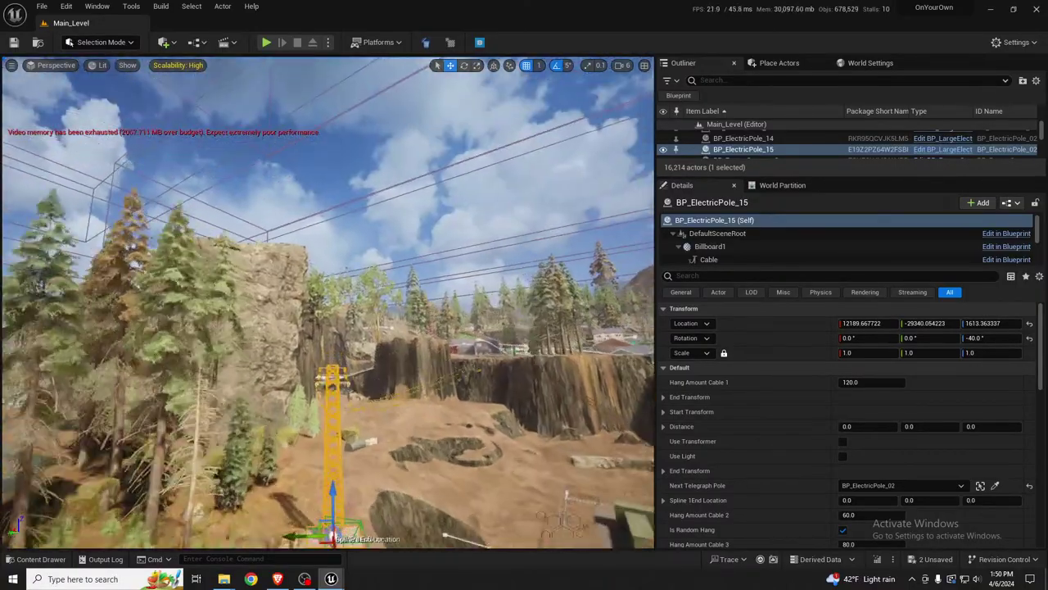
# Step: Rotate BP_ElectricPole_15 behind the warehouse to 30° about its vertical axis
pyautogui.moveTo(327, 246); pyautogui.dragTo(418, 385, button='right')
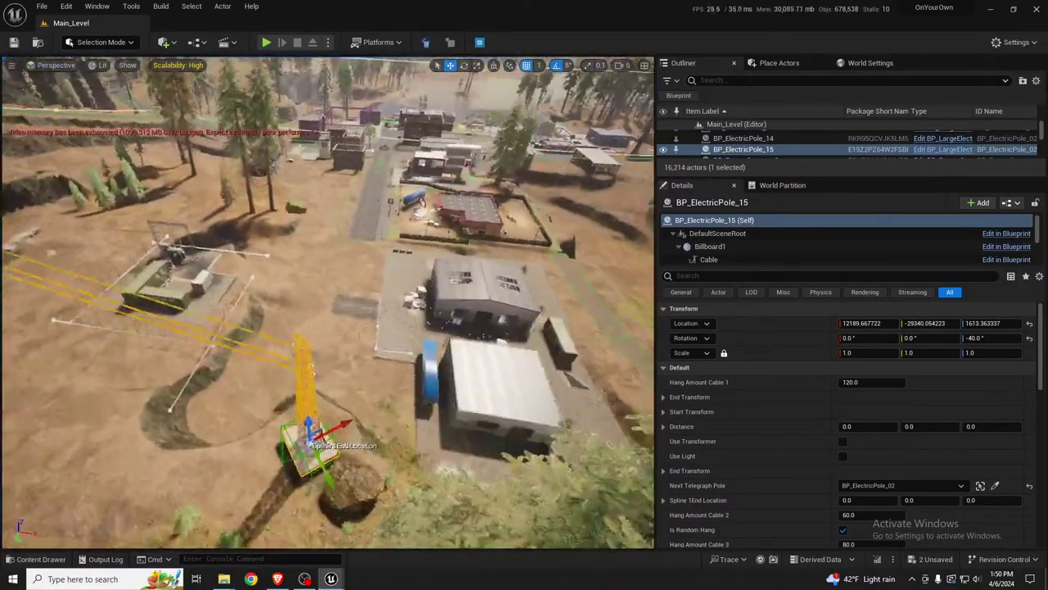
pyautogui.moveTo(332, 536); pyautogui.dragTo(332, 537, button='right')
pyautogui.press('e')
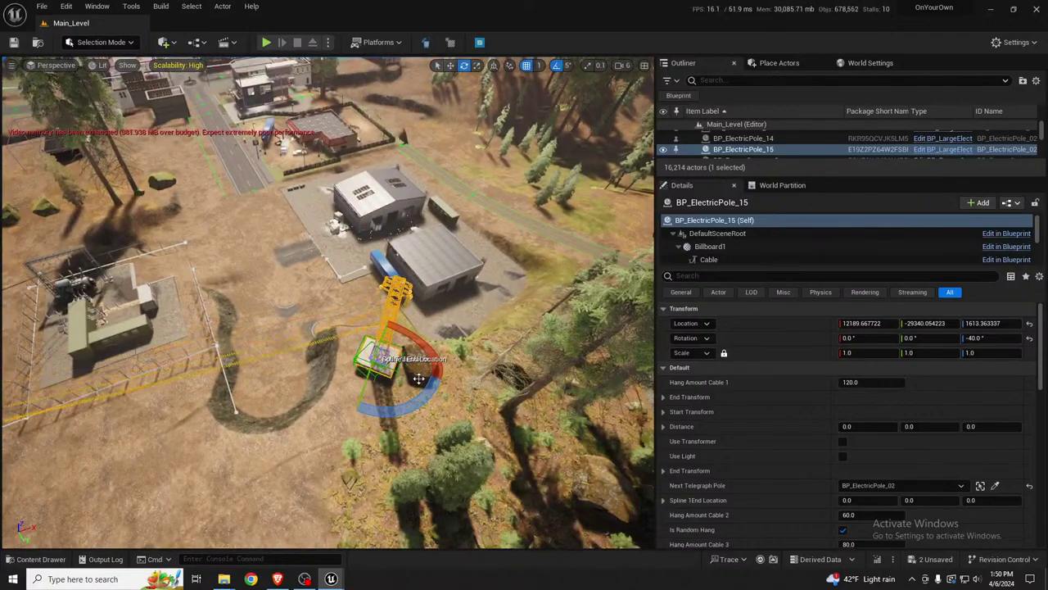
pyautogui.moveTo(419, 379); pyautogui.dragTo(559, 268)
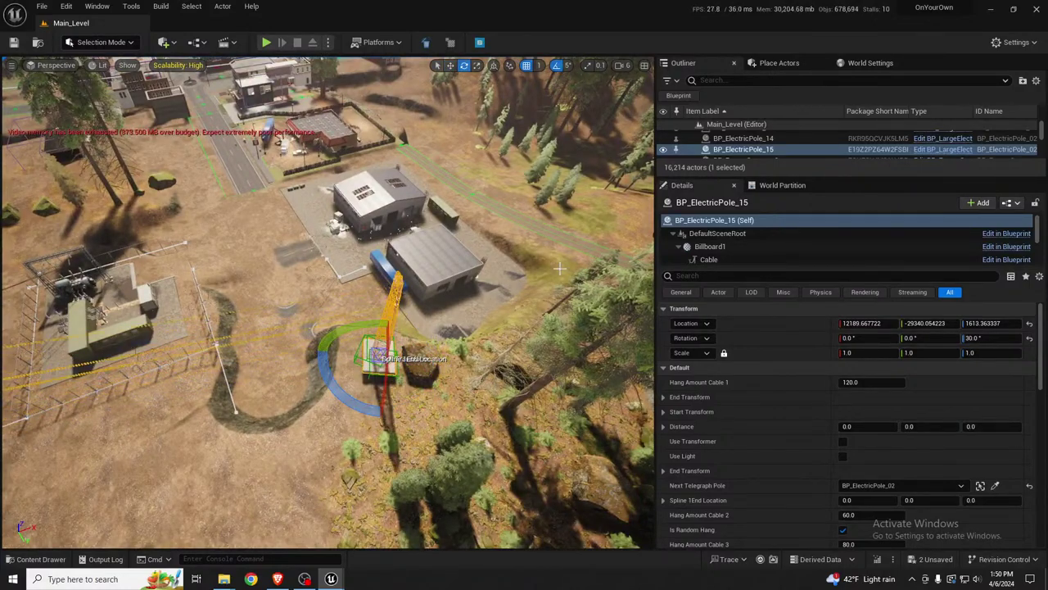
pyautogui.moveTo(560, 268); pyautogui.dragTo(560, 268, button='right')
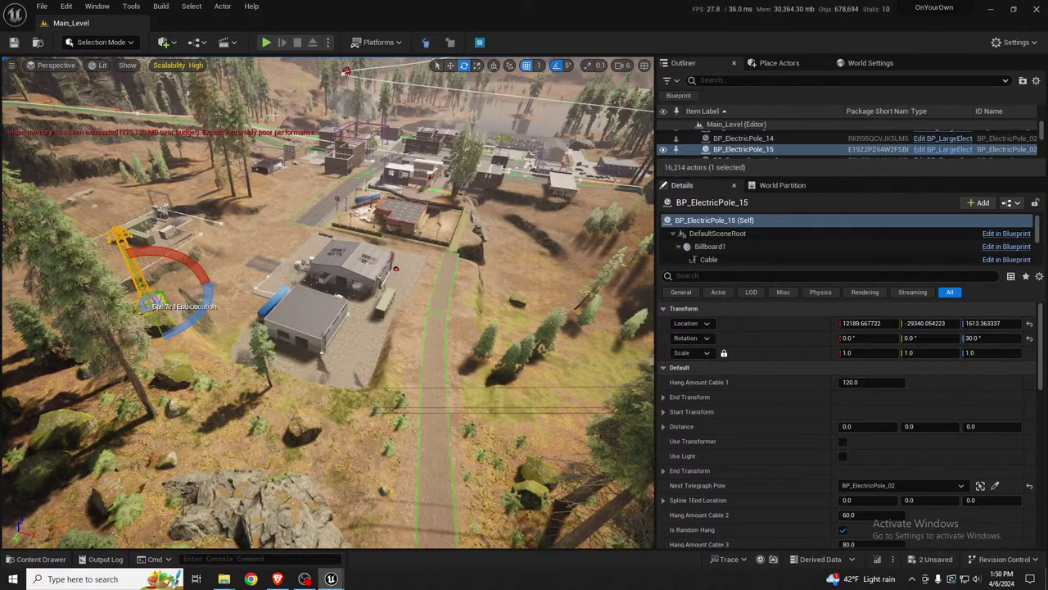
# Step: Try to select all matching actors of BP_ElectricPole_15, first across all classes and again within the selected classes
pyautogui.click(191, 6)
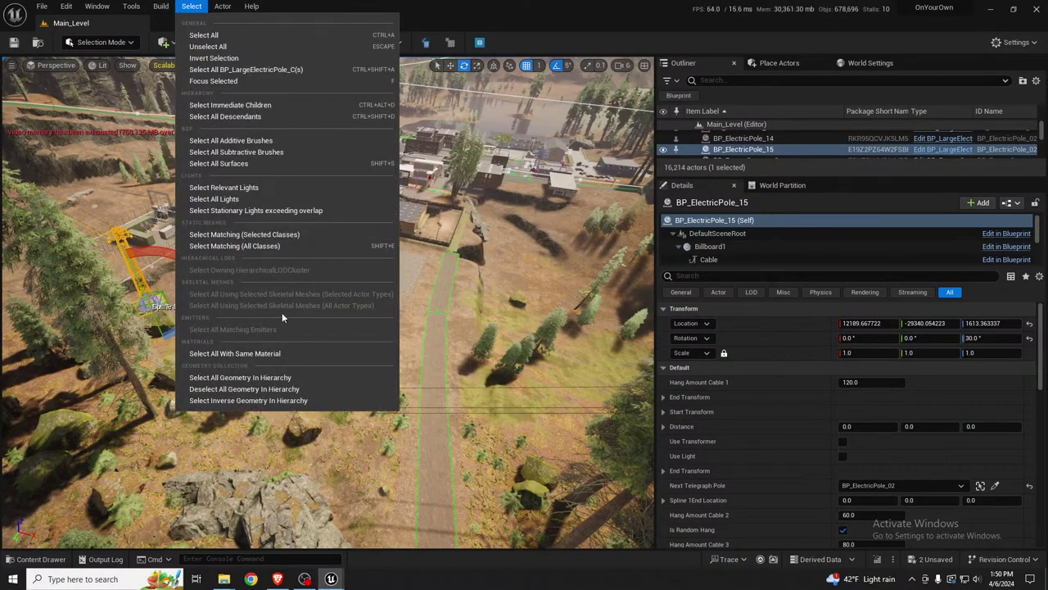
pyautogui.click(272, 245)
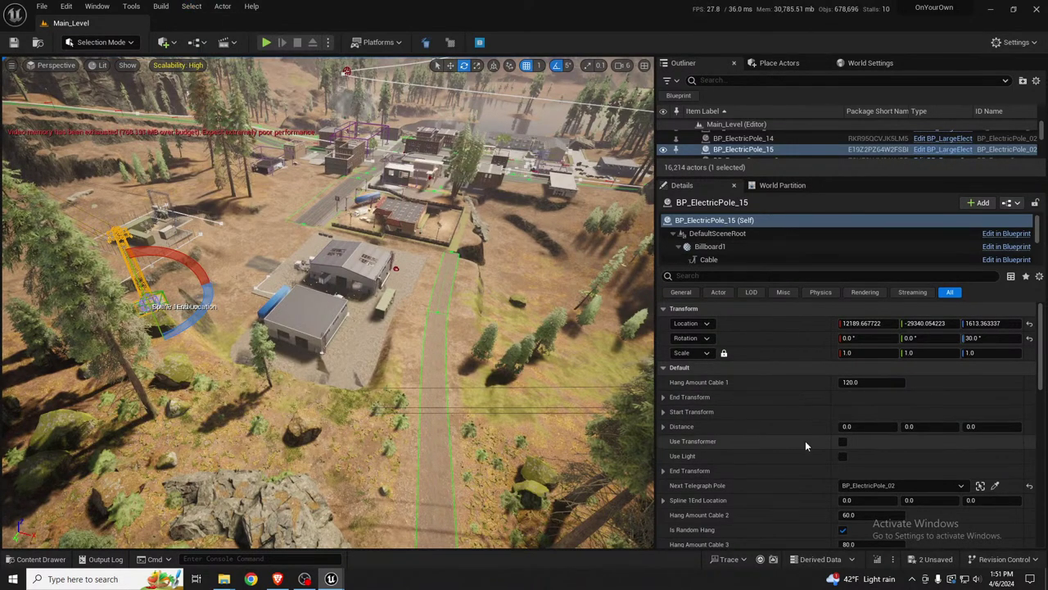
pyautogui.click(191, 6)
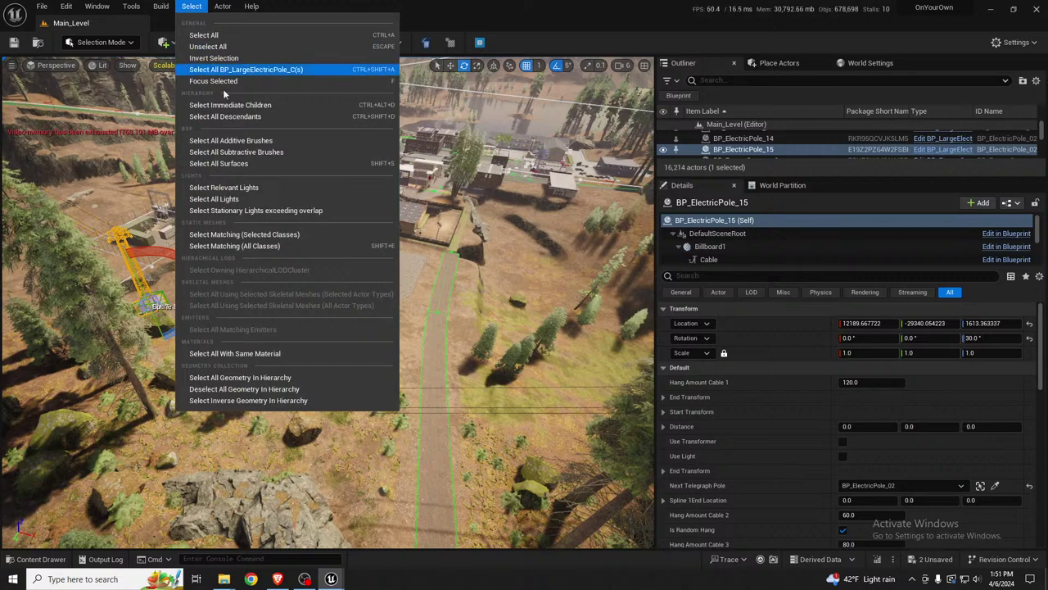
pyautogui.click(275, 233)
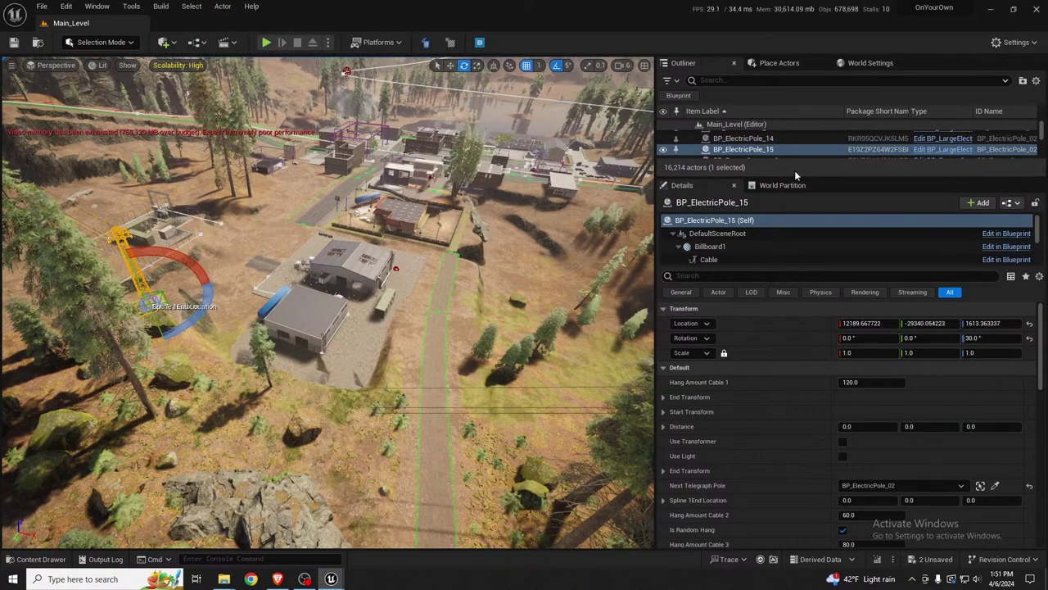
# Step: Enlarge the Outliner and select every pole from BP_ElectricPole_02 through BP_ElectricPole_15 to look for their shared wire settings
pyautogui.moveTo(808, 174); pyautogui.dragTo(804, 316)
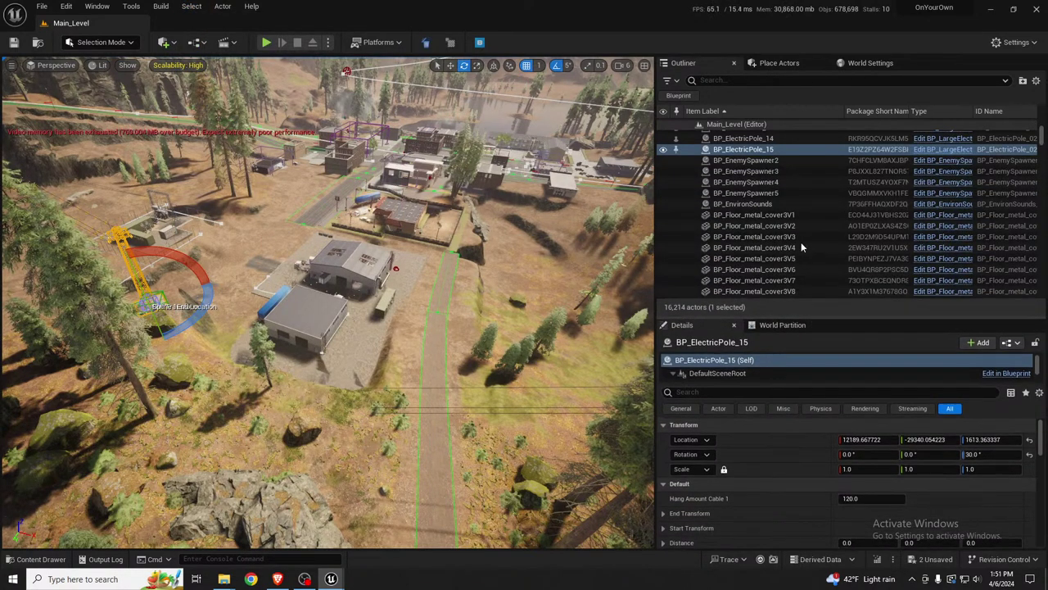
pyautogui.scroll(3, 799, 230)
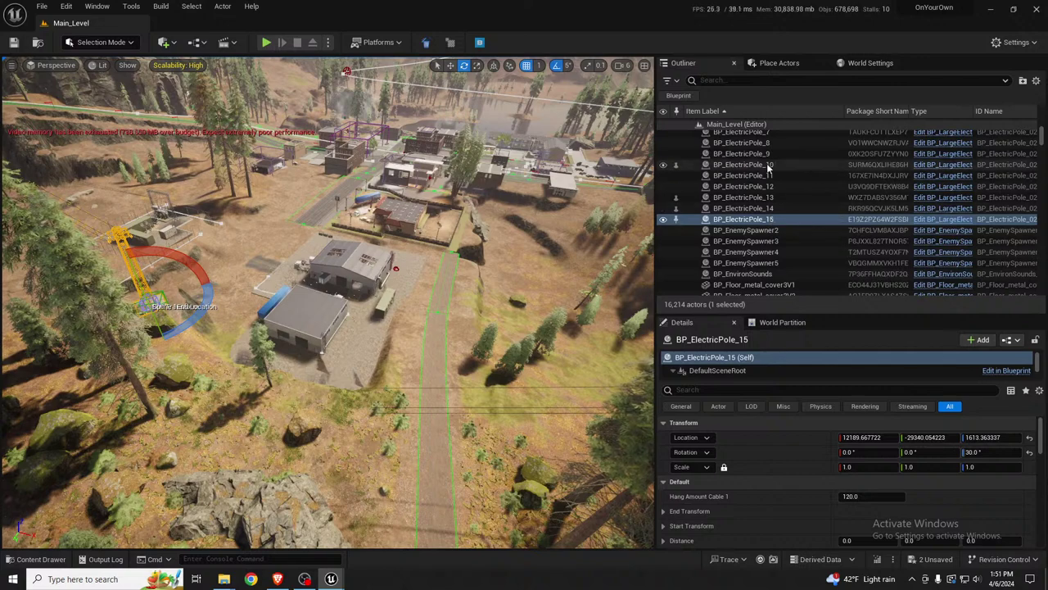
pyautogui.scroll(2, 763, 187)
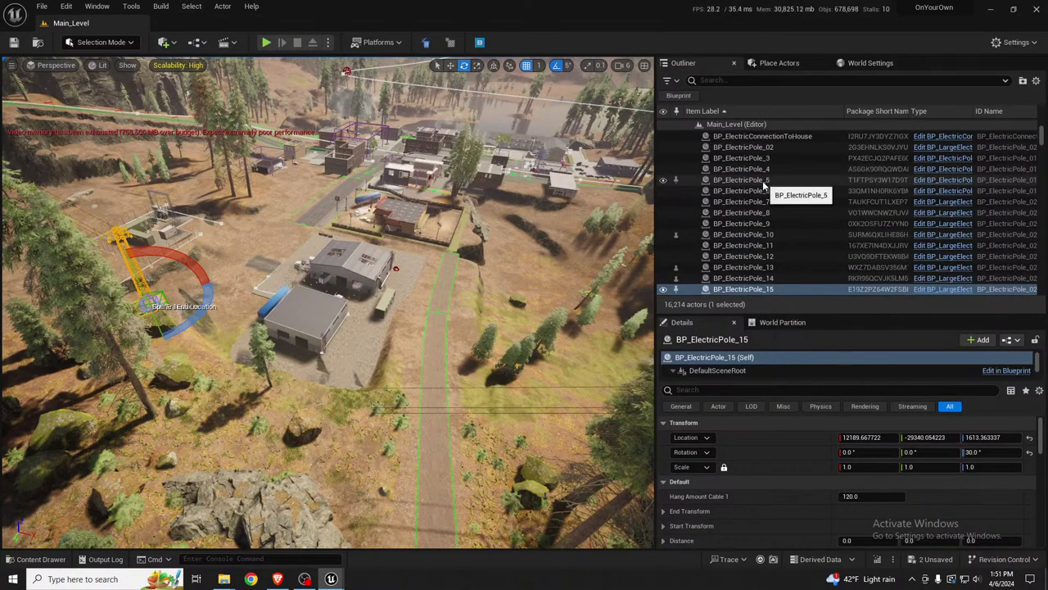
pyautogui.scroll(2, 763, 184)
pyautogui.keyDown('shift'); pyautogui.click(763, 164); pyautogui.keyUp('shift')
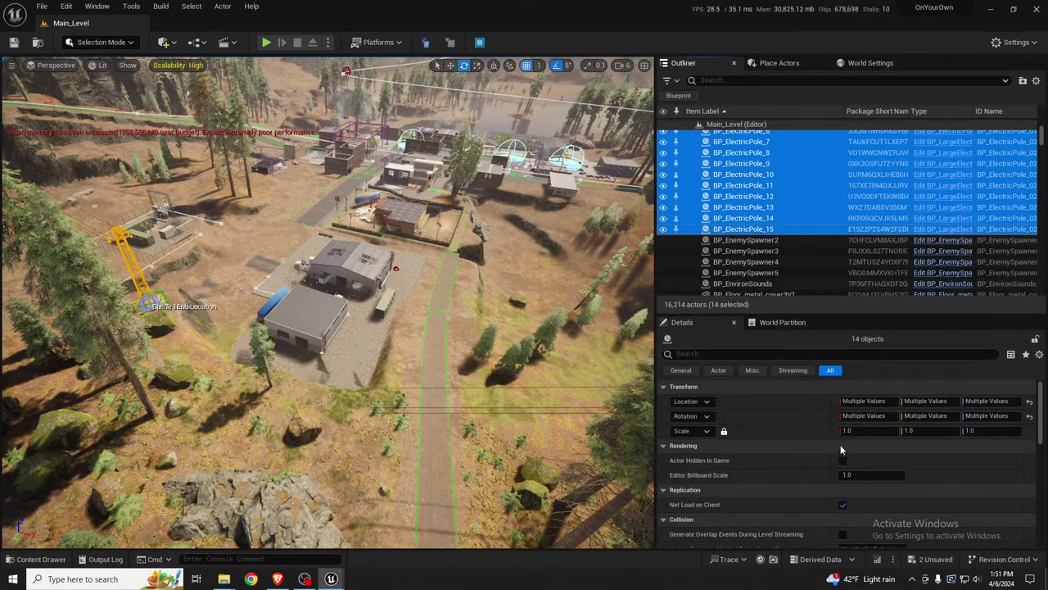
pyautogui.scroll(-6, 840, 450)
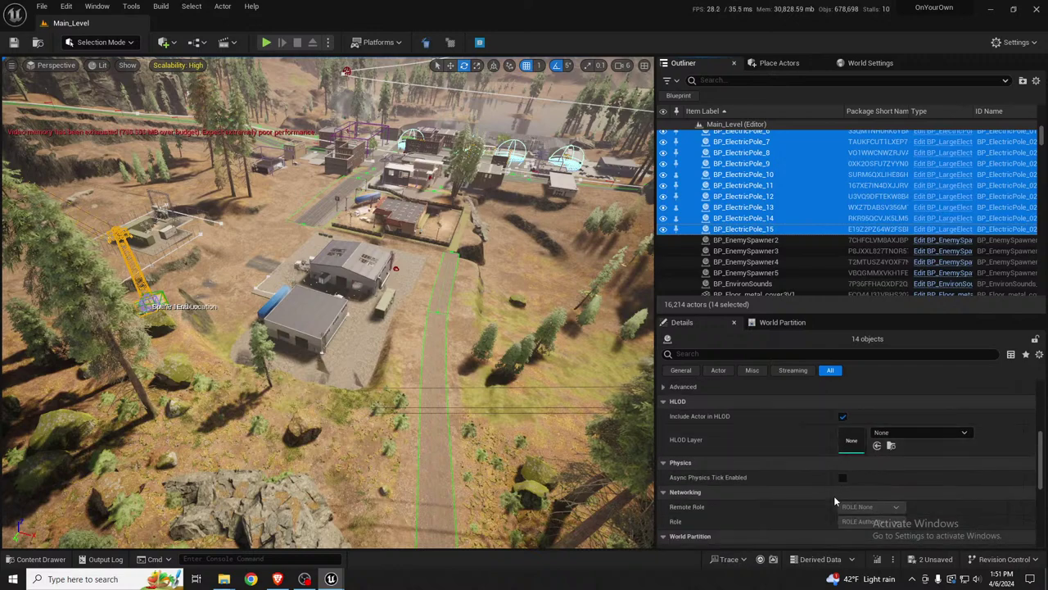
# Step: Select only BP_ElectricPole_7 through BP_ElectricPole_15 and enable Reset Wires on all of them
pyautogui.click(806, 232)
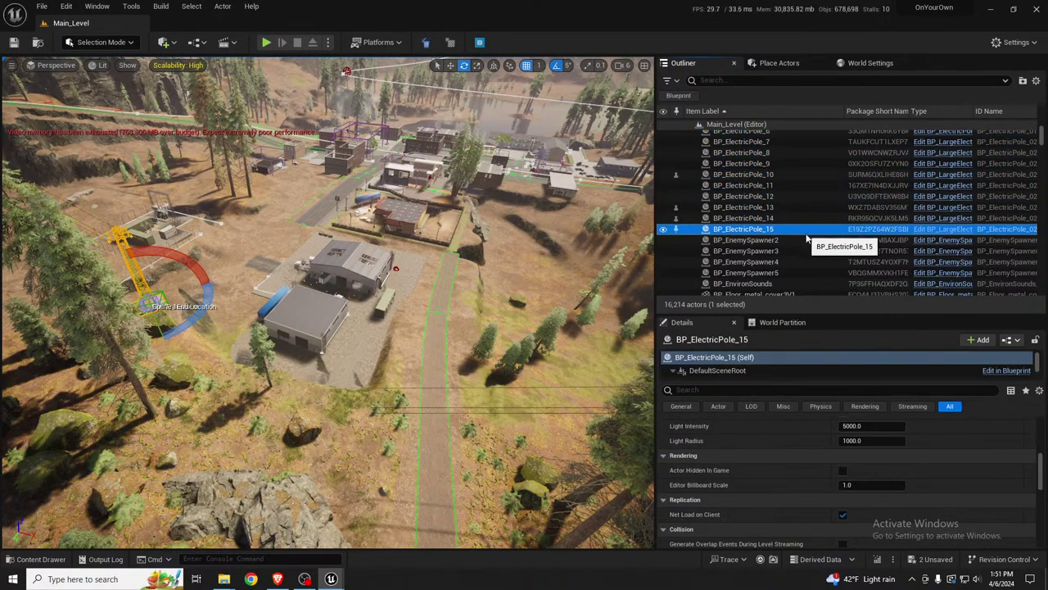
pyautogui.scroll(2, 809, 239)
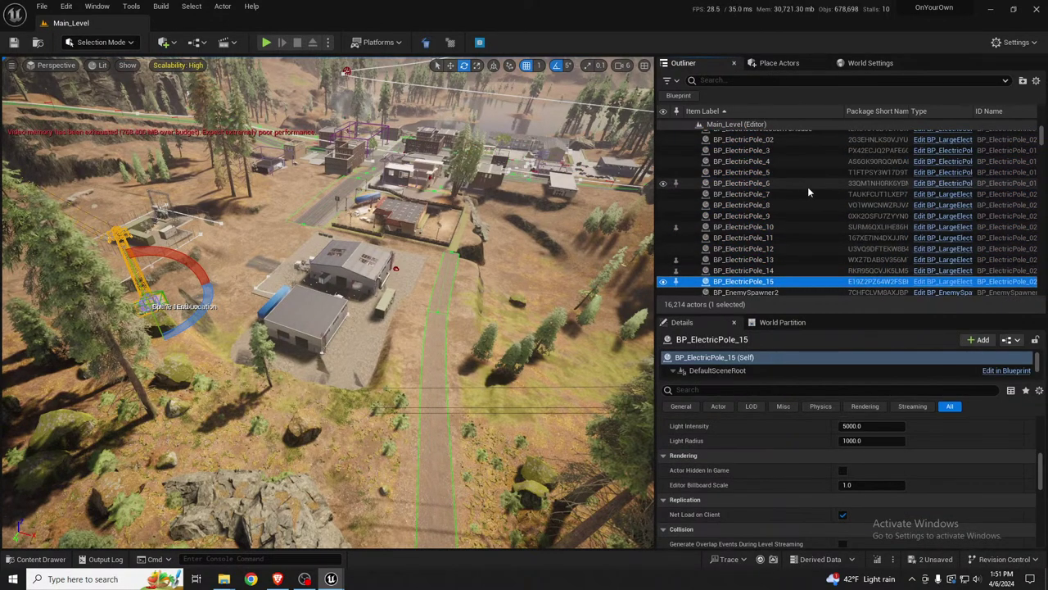
pyautogui.keyDown('shift'); pyautogui.click(800, 194); pyautogui.keyUp('shift')
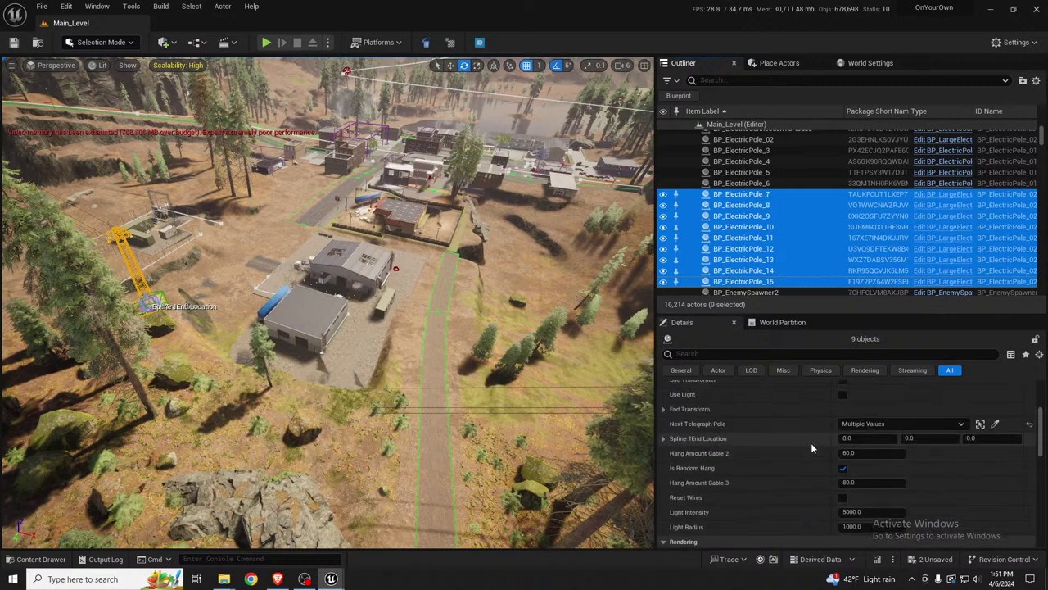
pyautogui.scroll(5, 811, 442)
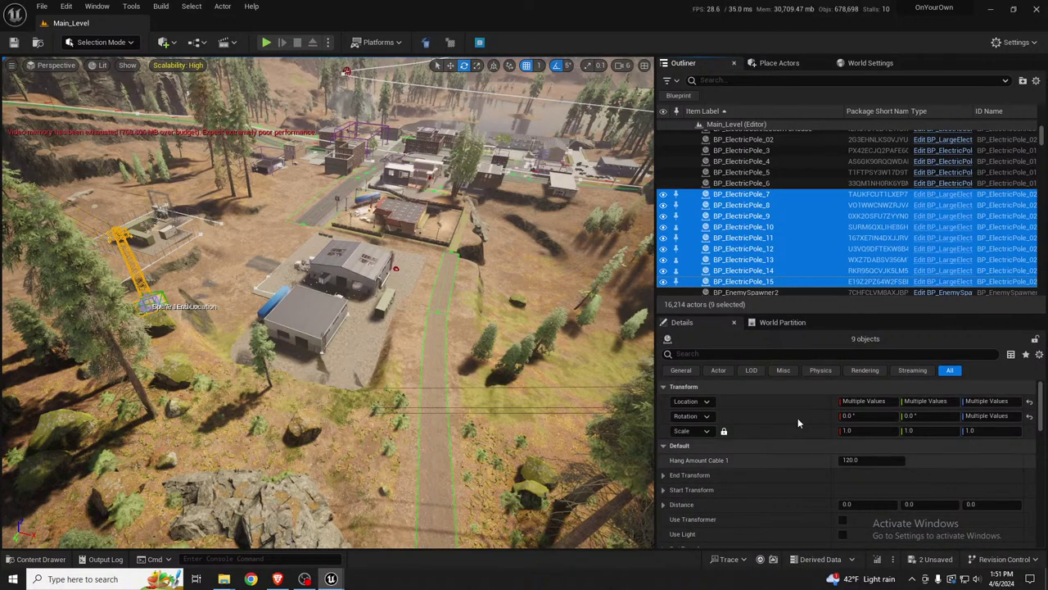
pyautogui.click(753, 353)
pyautogui.write('reset')
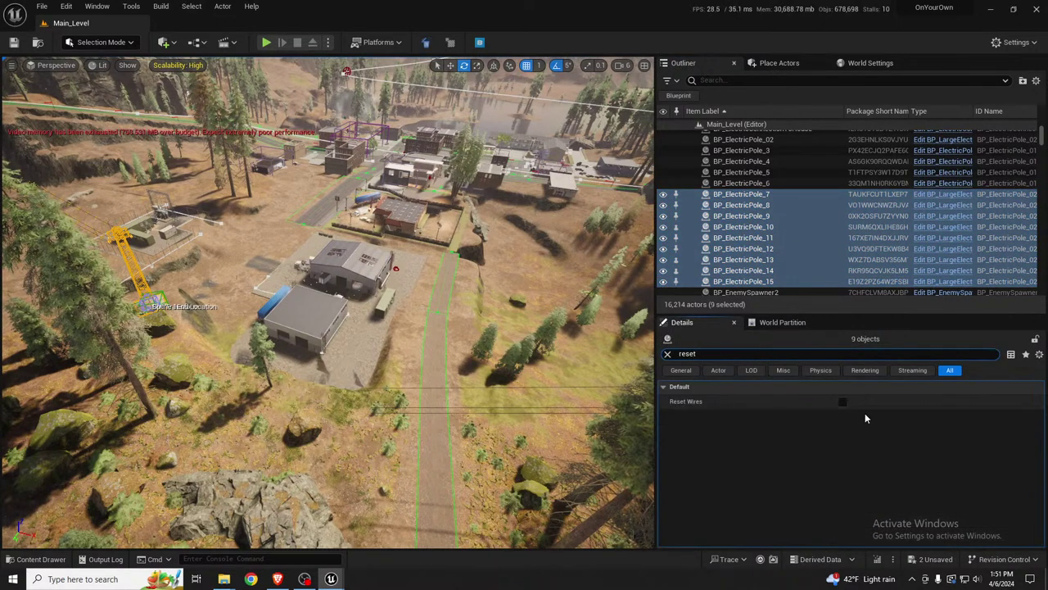
pyautogui.click(844, 402)
# Step: Clear the property filter and reset the Next Telegraph Pole of BP_ElectricPole_15 to None
pyautogui.moveTo(439, 354); pyautogui.dragTo(387, 421, button='right')
pyautogui.press('w')
pyautogui.press('s')
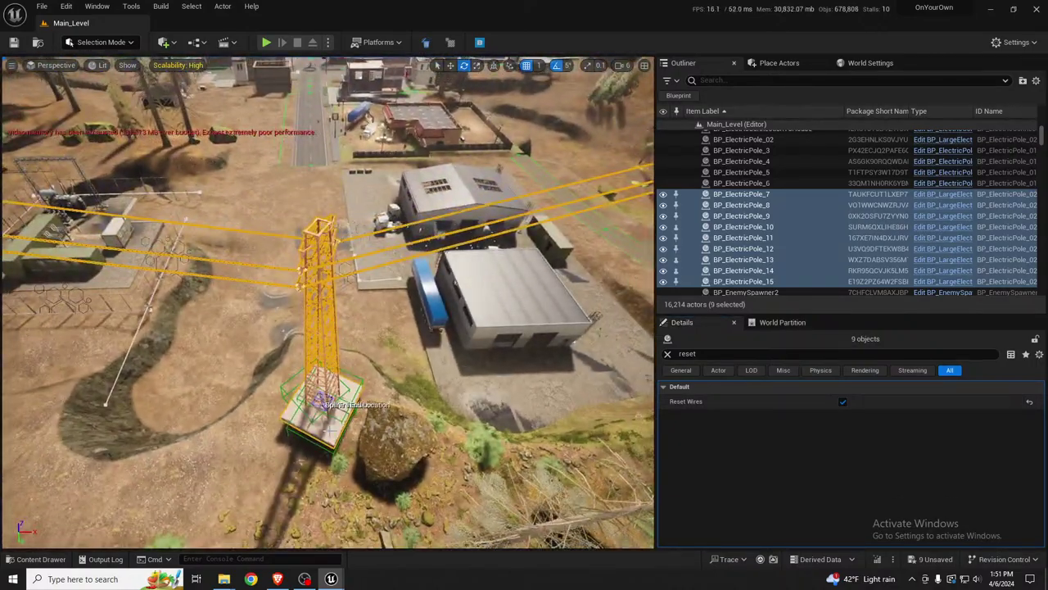
pyautogui.click(332, 401)
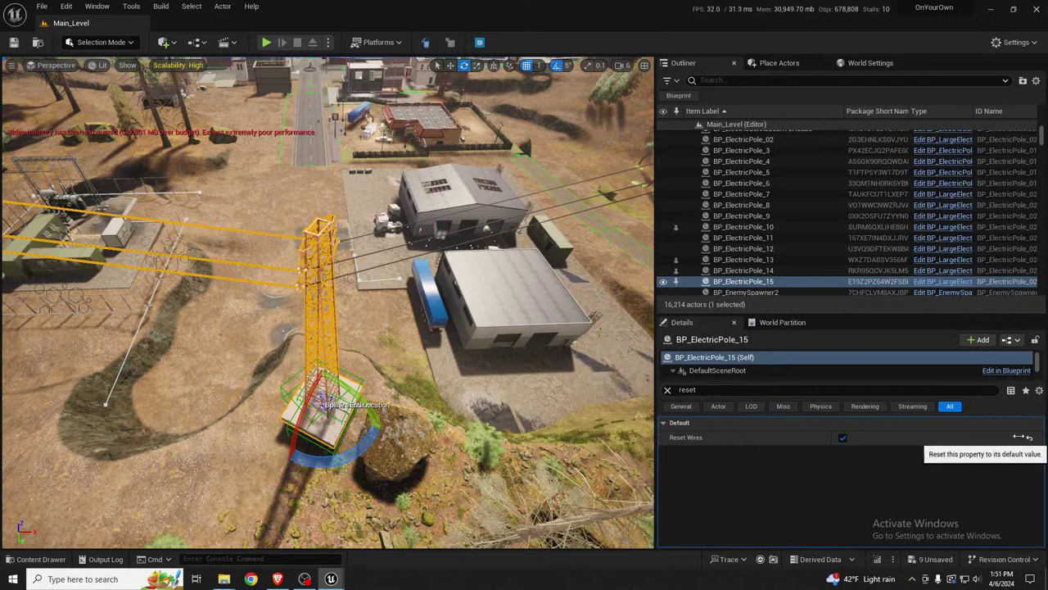
pyautogui.click(668, 389)
pyautogui.scroll(-5, 921, 516)
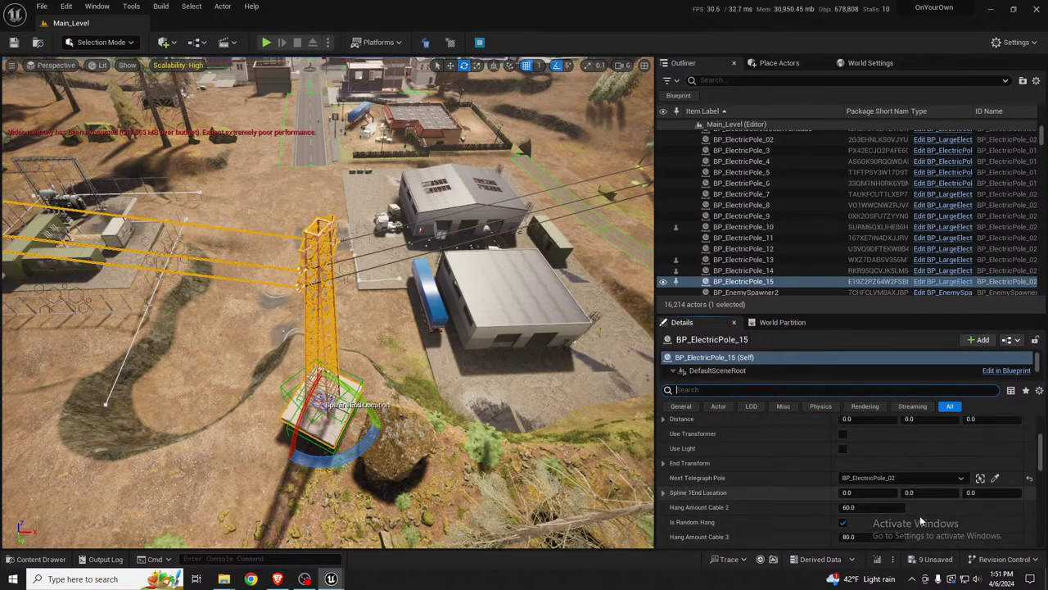
pyautogui.click(926, 460)
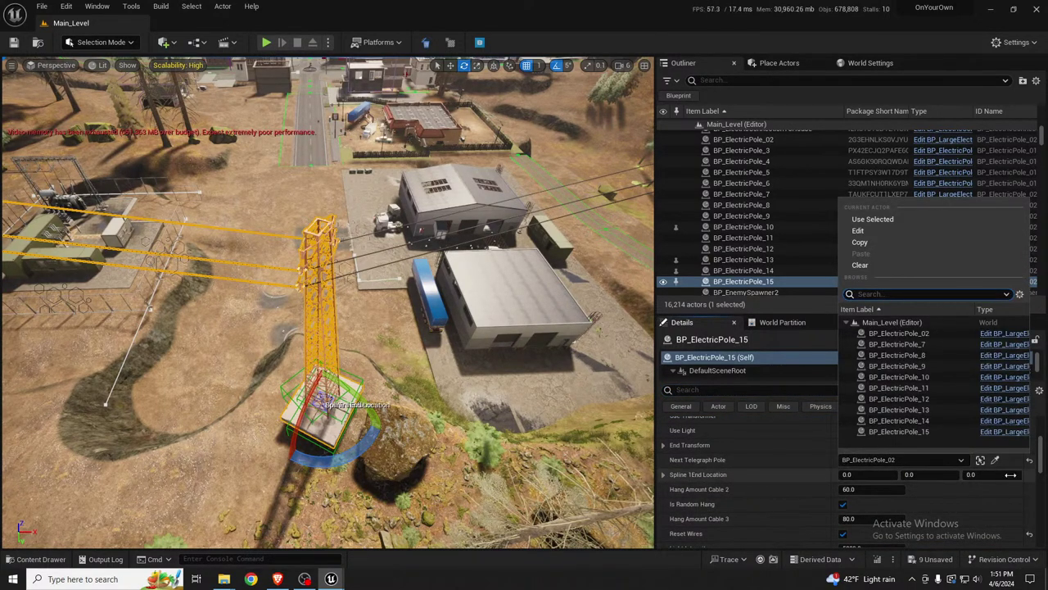
pyautogui.click(1030, 461)
# Step: Fly over to the fenced substation, select its transformer, and view where the power cables should arrive
pyautogui.press('a')
pyautogui.moveTo(491, 344); pyautogui.dragTo(565, 344, button='right')
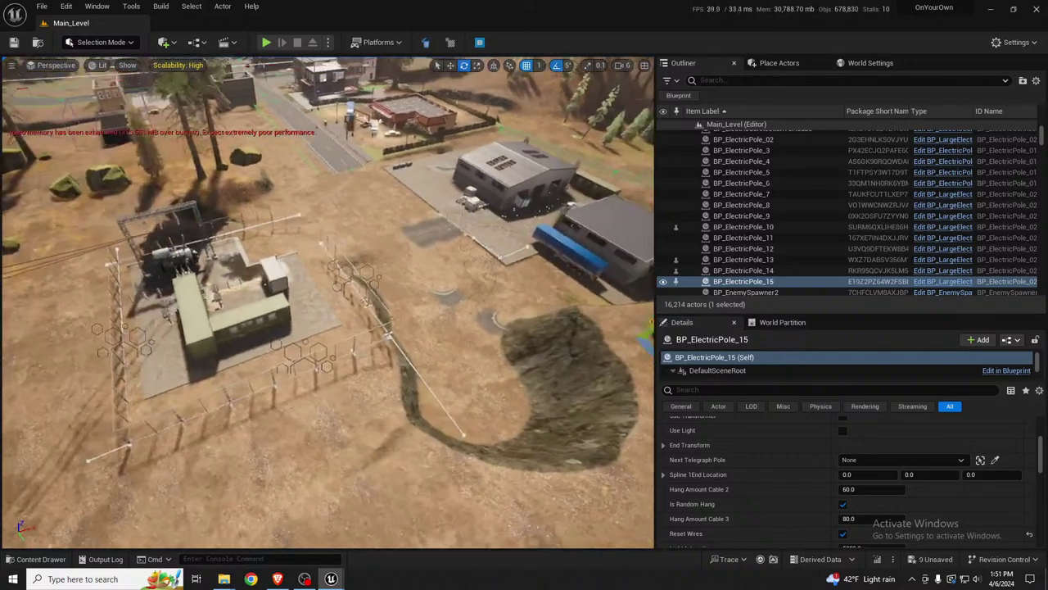
pyautogui.press('w')
pyautogui.moveTo(328, 304)
pyautogui.mouseDown(button='right')
pyautogui.moveTo(360, 295)
pyautogui.moveTo(336, 308)
pyautogui.mouseUp(button='right')
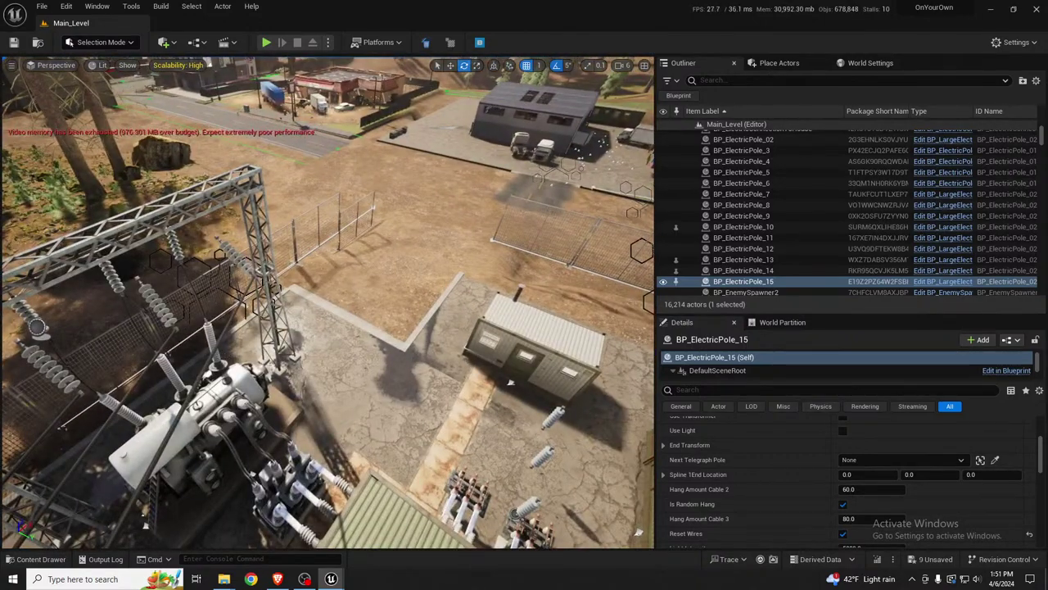
pyautogui.click(219, 362)
pyautogui.click(206, 377)
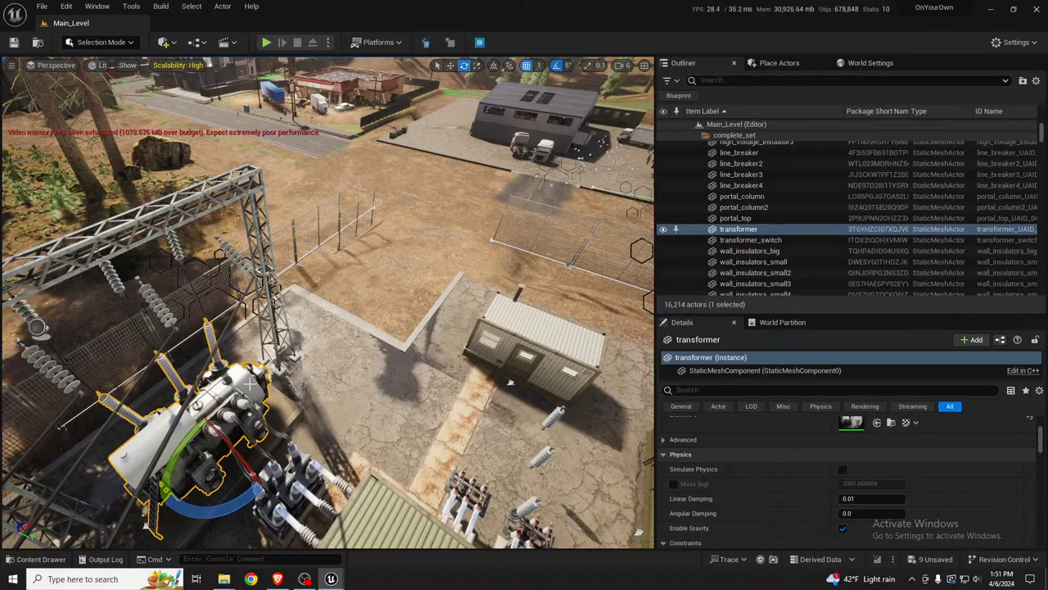
pyautogui.moveTo(250, 383)
pyautogui.mouseDown(button='right')
pyautogui.moveTo(311, 378)
pyautogui.moveTo(253, 383)
pyautogui.mouseUp(button='right')
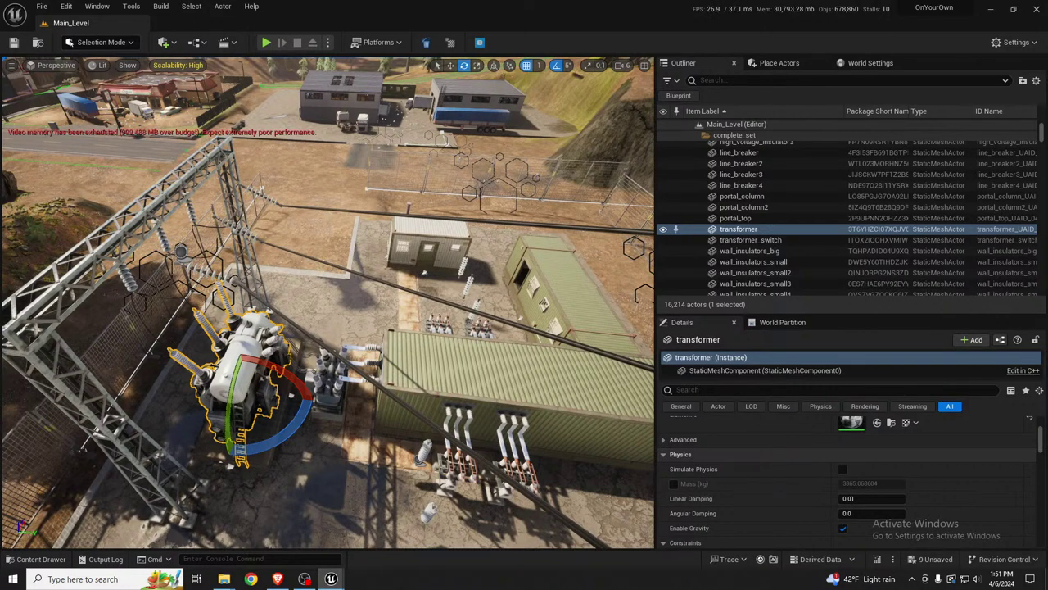
# Step: Select the landscape ground behind the substation and save the level
pyautogui.click(278, 578)
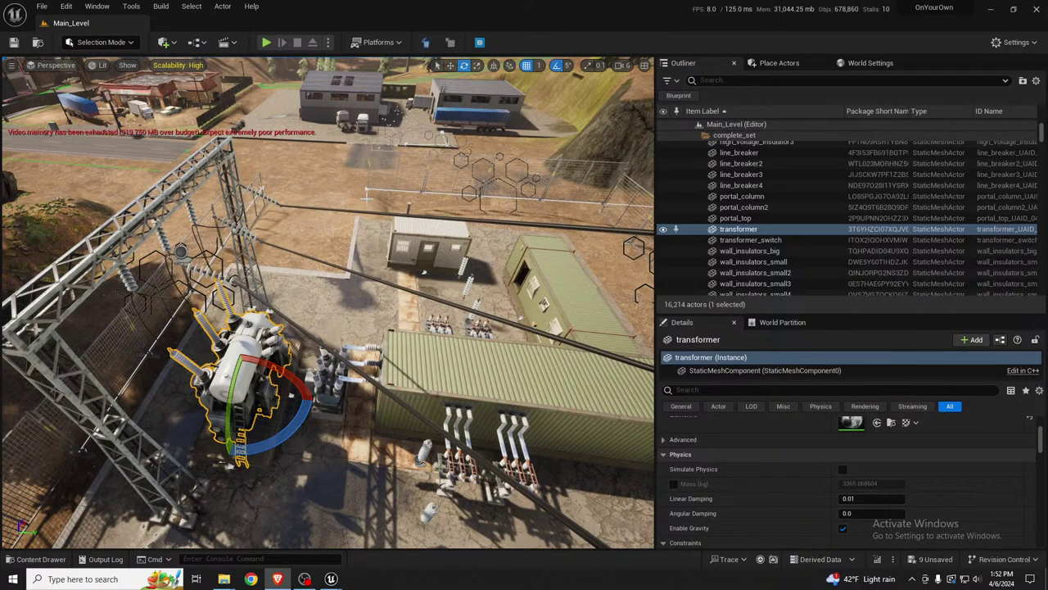
pyautogui.click(330, 183)
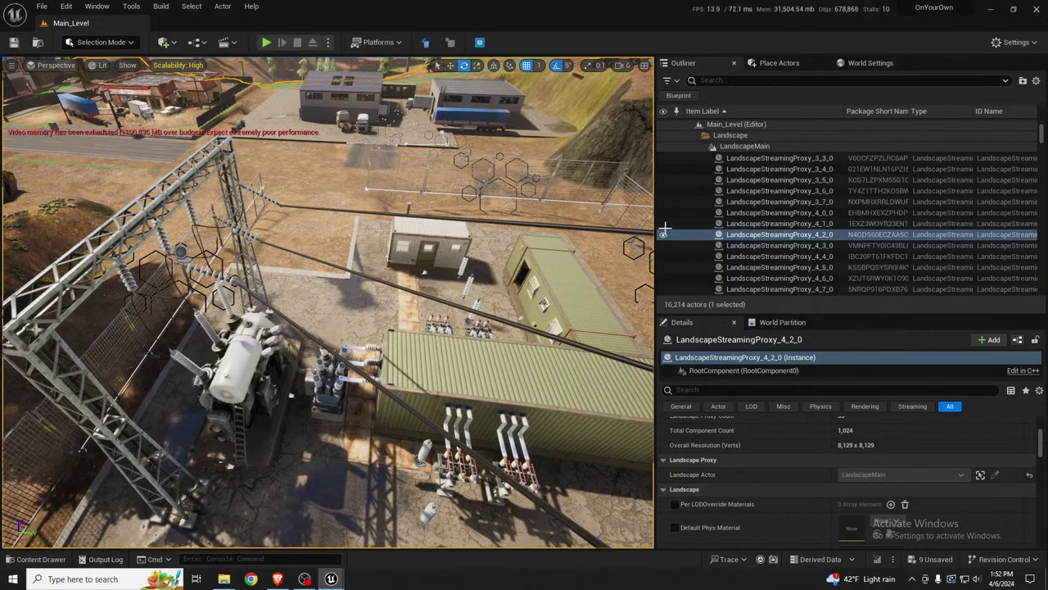
pyautogui.moveTo(414, 299); pyautogui.dragTo(394, 300, button='right')
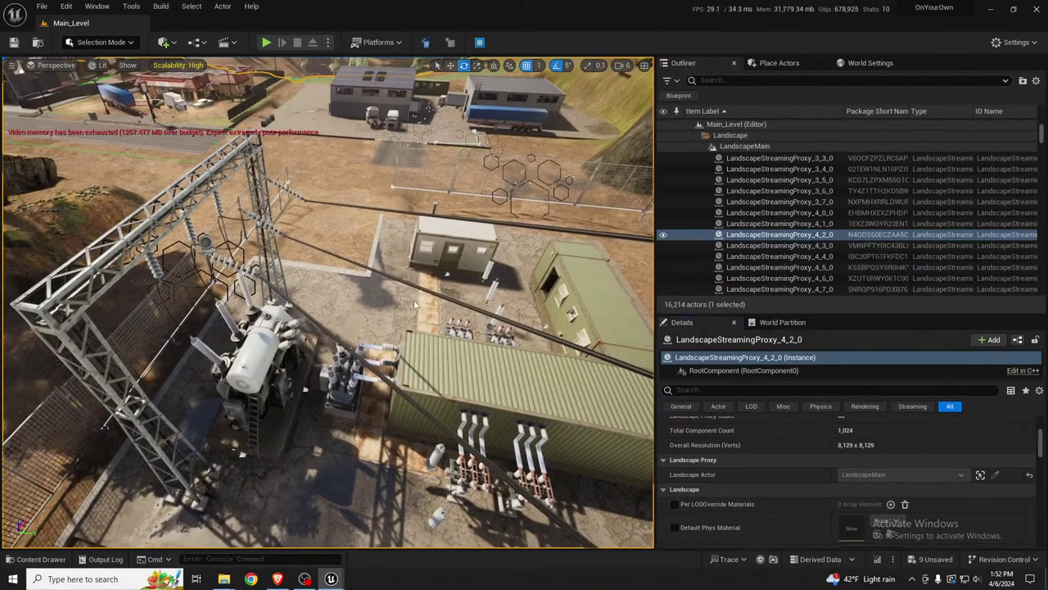
pyautogui.hotkey('ctrl', 's')
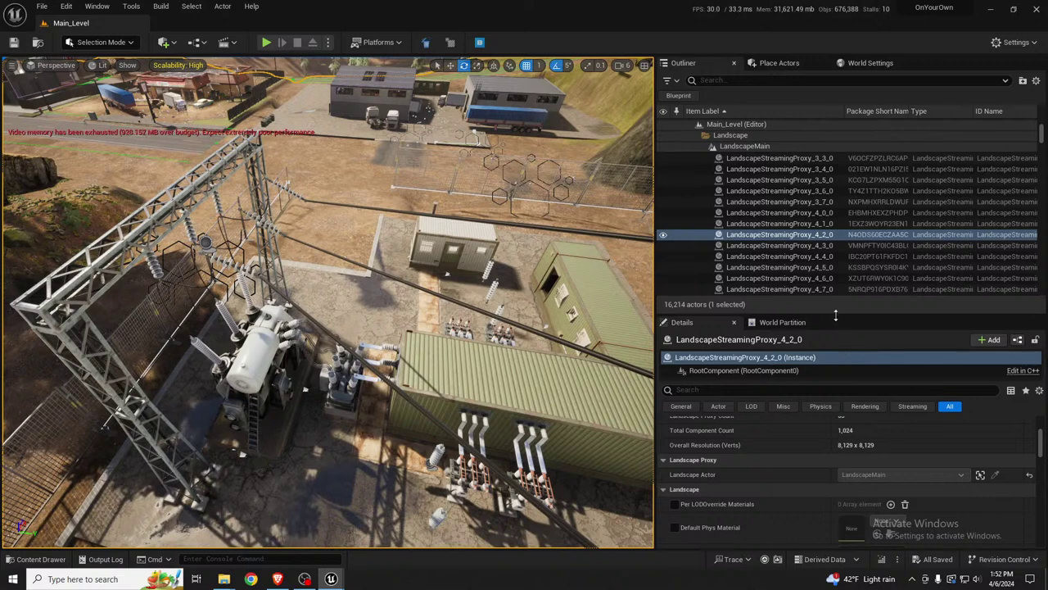
# Step: Enlarge the property area of LandscapeStreamingProxy_4_2_0 and filter its properties by "grid" to find its Runtime Grid setting
pyautogui.moveTo(842, 315); pyautogui.dragTo(837, 220)
pyautogui.scroll(-6, 793, 430)
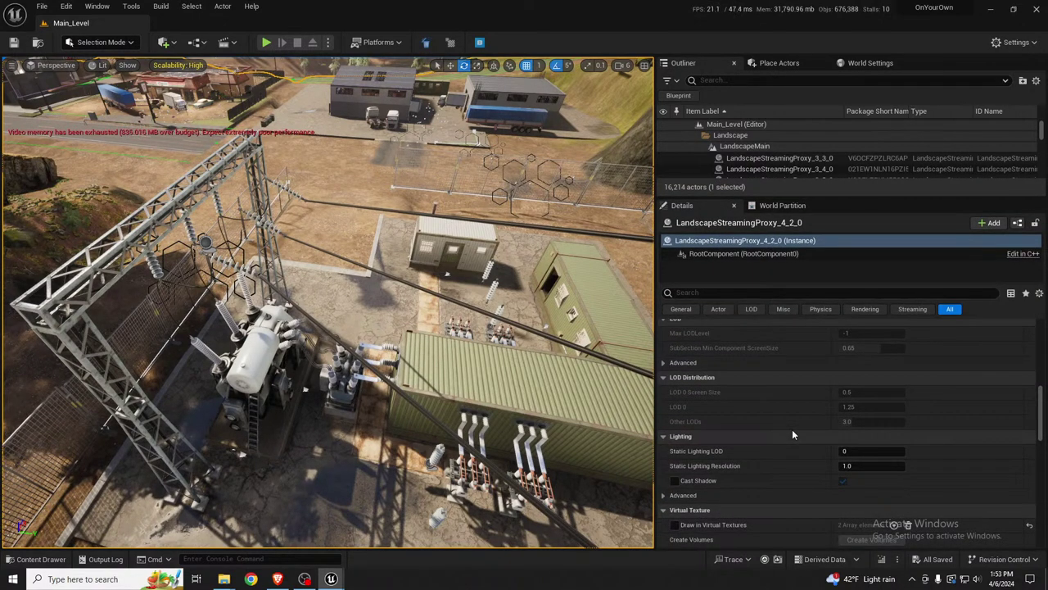
pyautogui.scroll(-5, 792, 429)
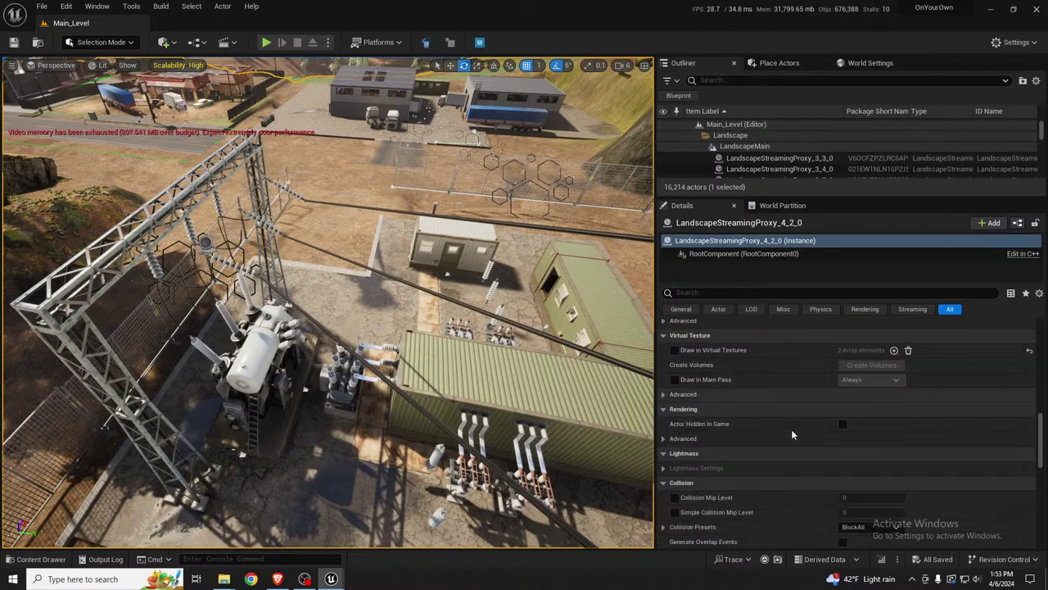
pyautogui.scroll(-8, 791, 429)
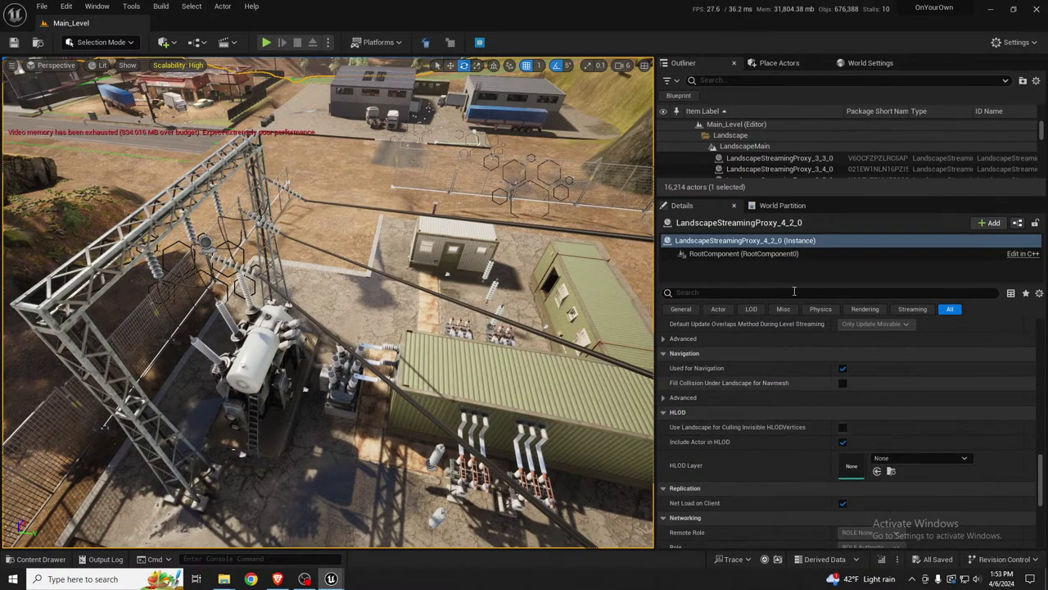
pyautogui.click(742, 293)
pyautogui.write('gr')
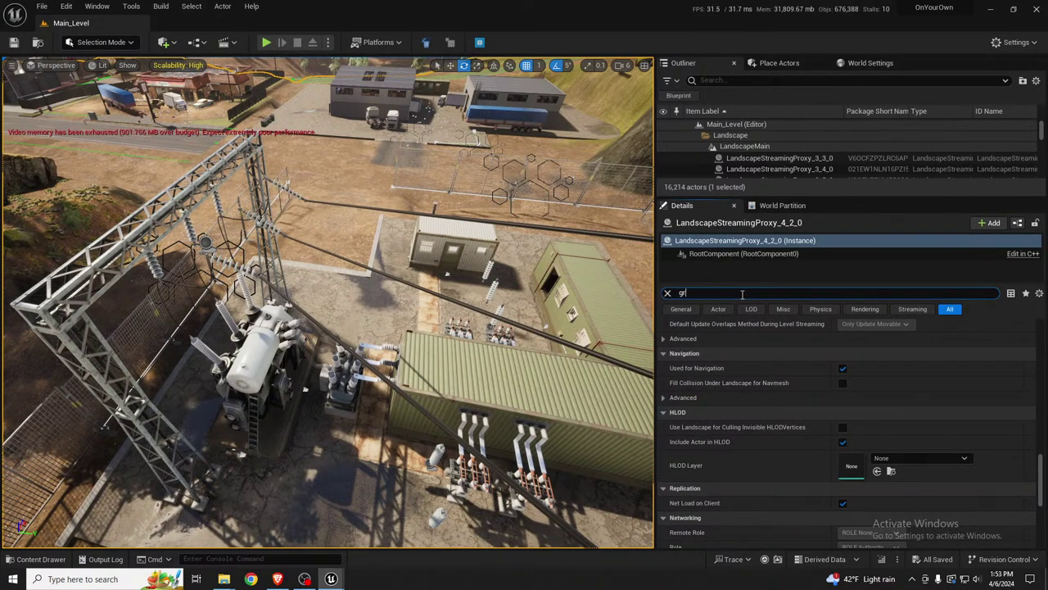
pyautogui.write('id')
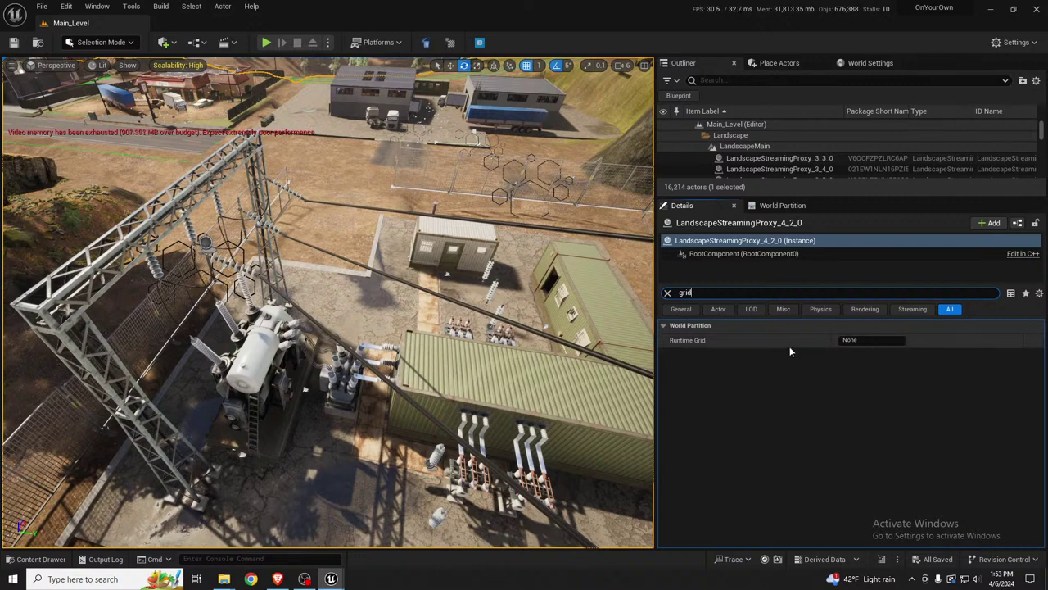
# Step: Check the World Partition grid definitions in the World Settings, including MainGrid, and return to the Outliner
pyautogui.click(867, 63)
pyautogui.scroll(-2, 800, 160)
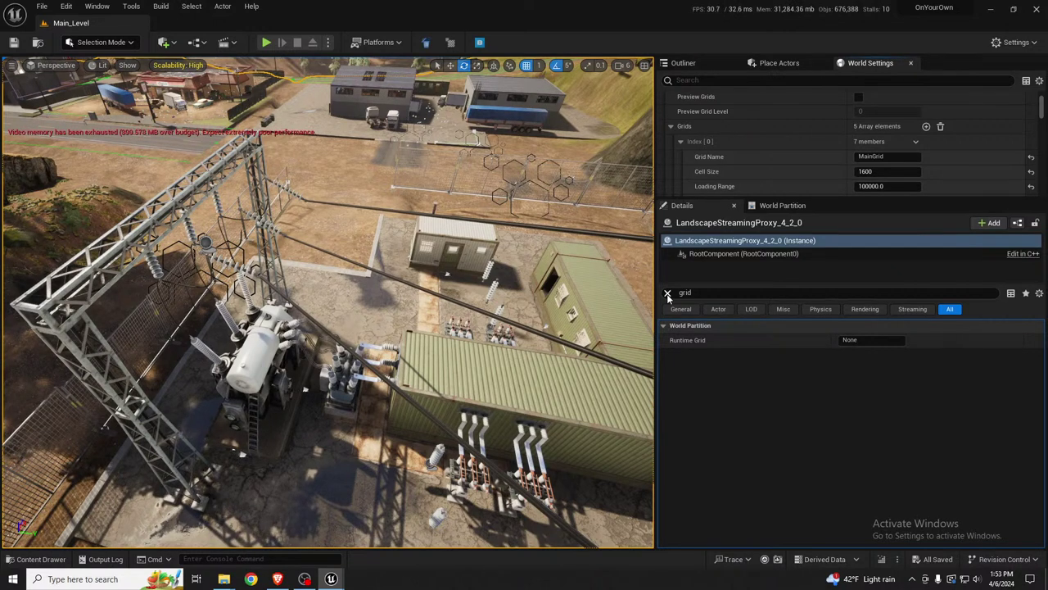
pyautogui.click(697, 62)
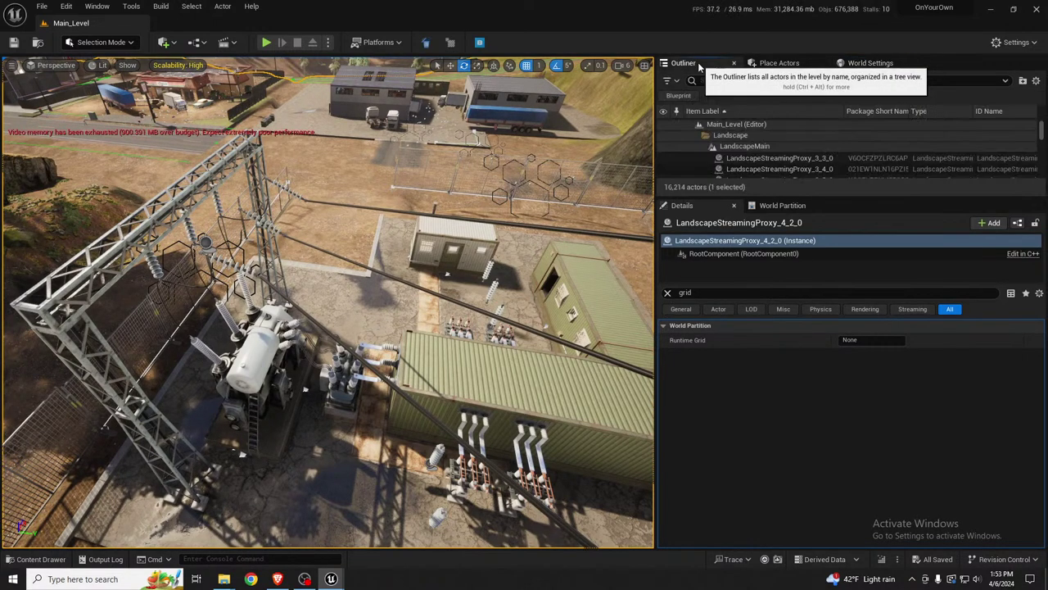
# Step: Select LandscapeMain, clear the property filter, and examine its World Partition settings, including Is Spatially Loaded
pyautogui.moveTo(819, 198); pyautogui.dragTo(828, 337)
pyautogui.scroll(5, 797, 268)
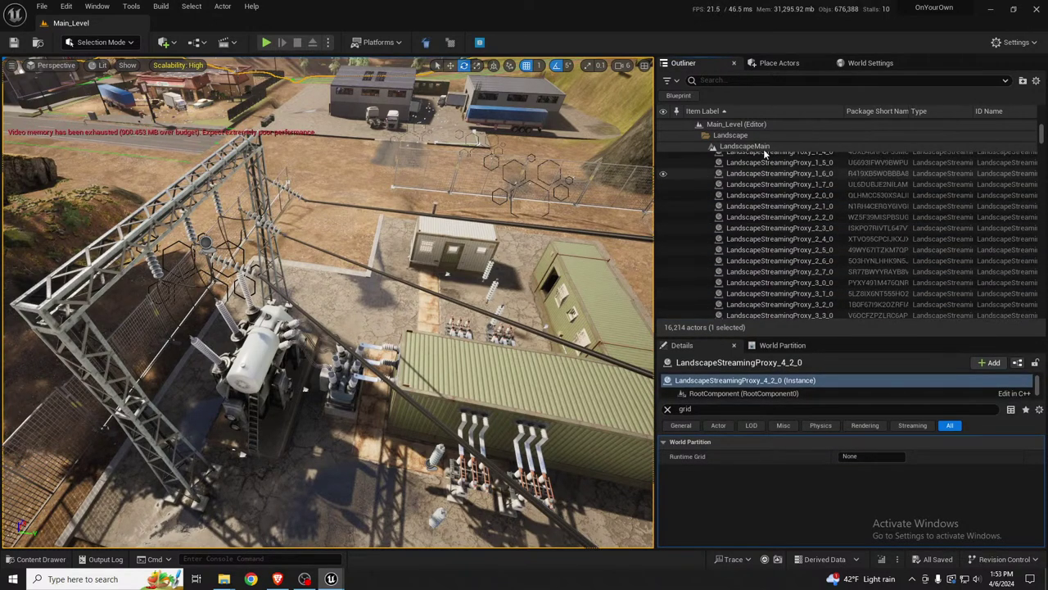
pyautogui.scroll(5, 757, 147)
pyautogui.click(762, 241)
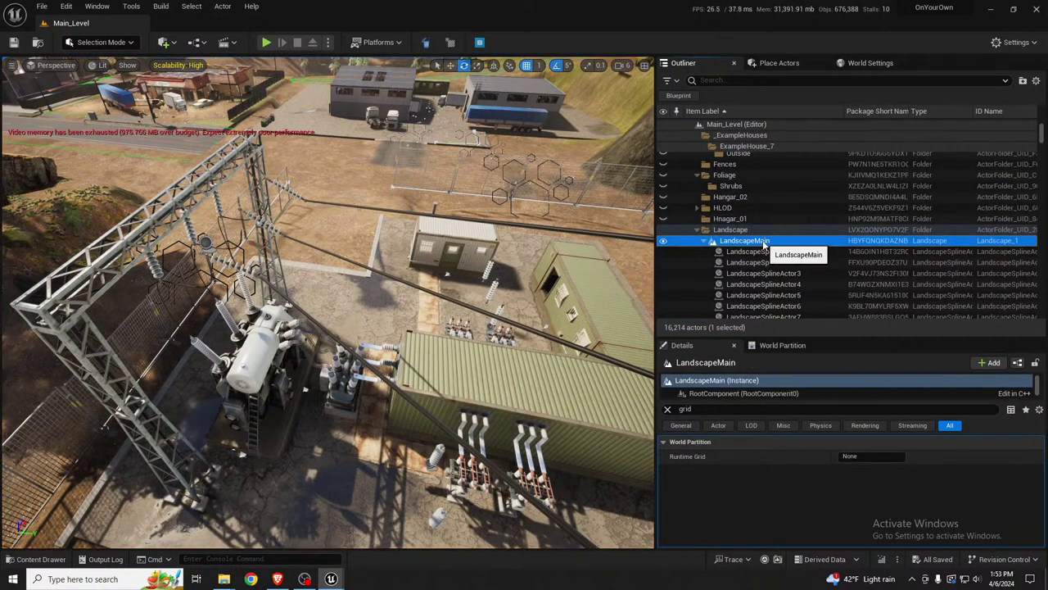
pyautogui.click(668, 409)
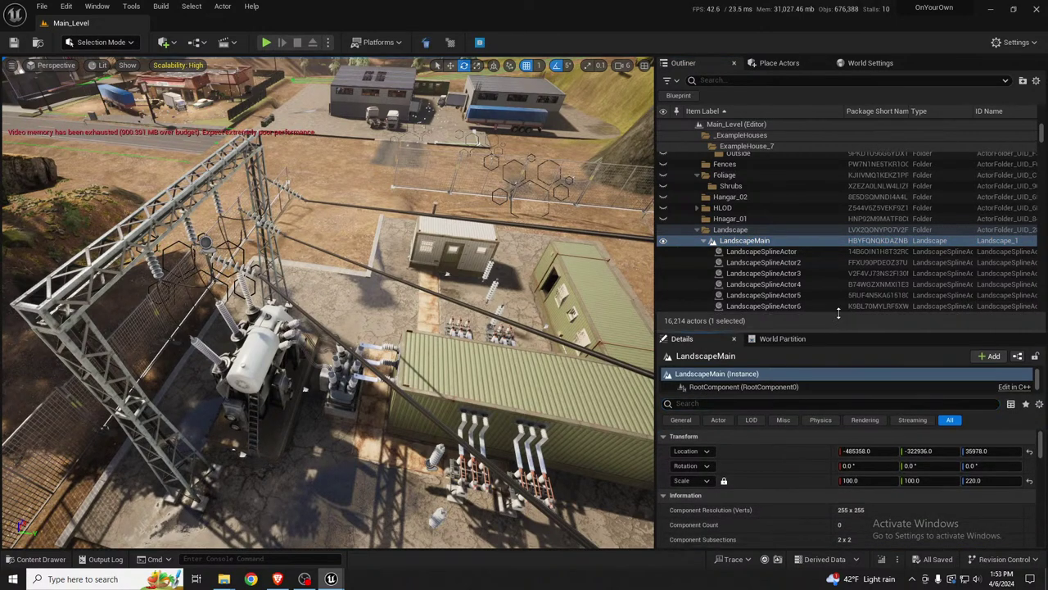
pyautogui.moveTo(836, 326); pyautogui.dragTo(835, 226)
pyautogui.scroll(-5, 828, 460)
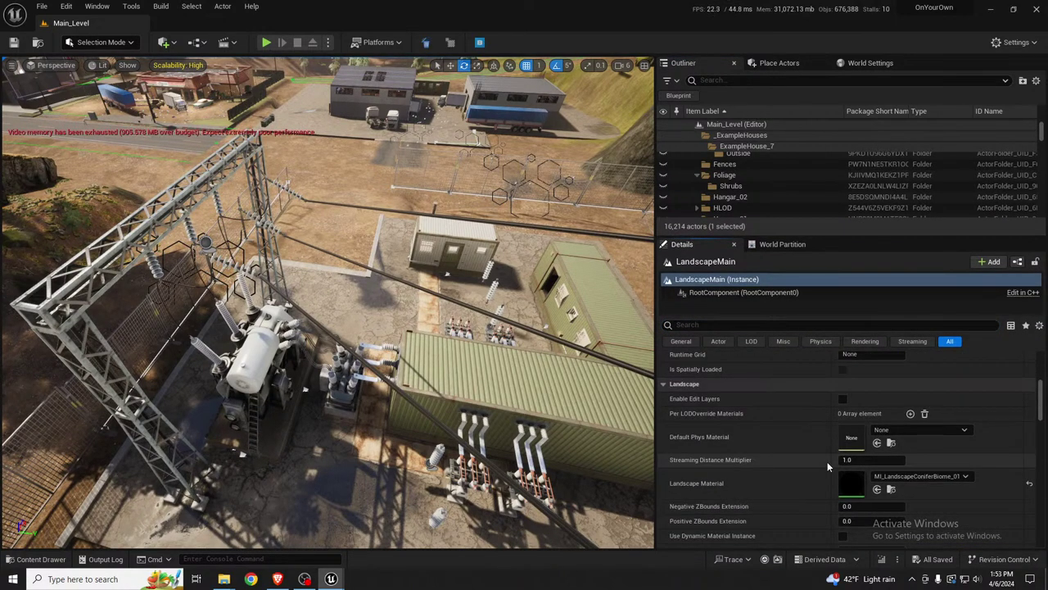
pyautogui.scroll(-2, 823, 462)
pyautogui.scroll(3, 822, 462)
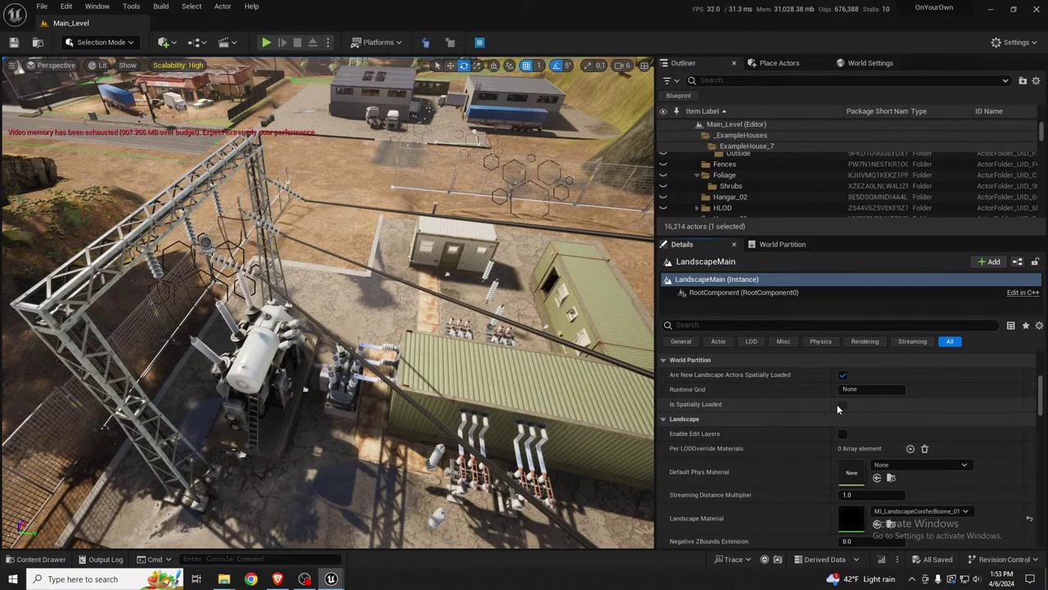
pyautogui.moveTo(841, 405)
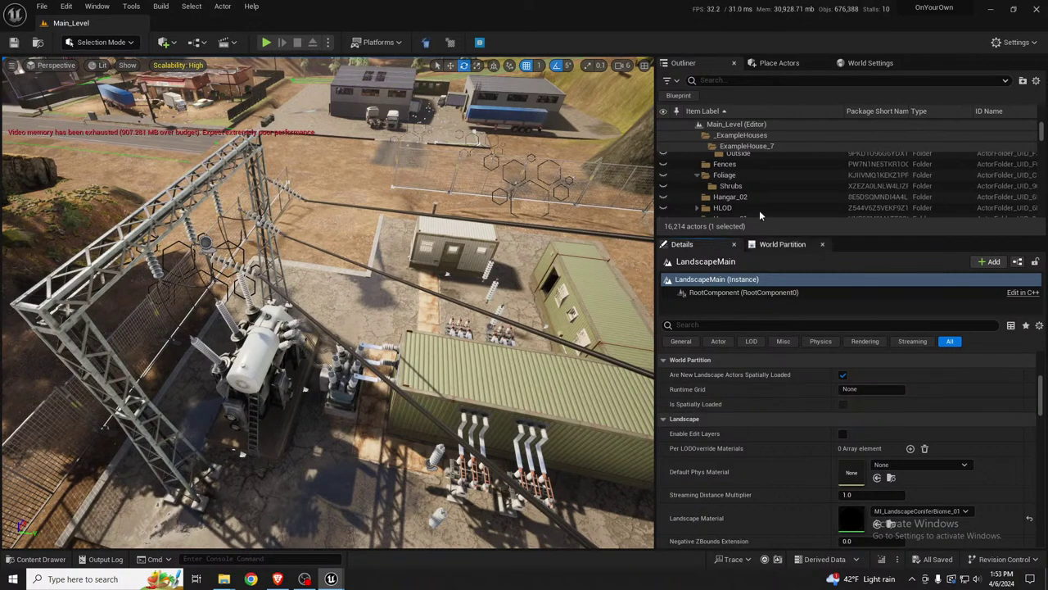
# Step: Compare the World Partition settings of LandscapeSplineActor with those of LandscapeMain
pyautogui.scroll(-3, 778, 179)
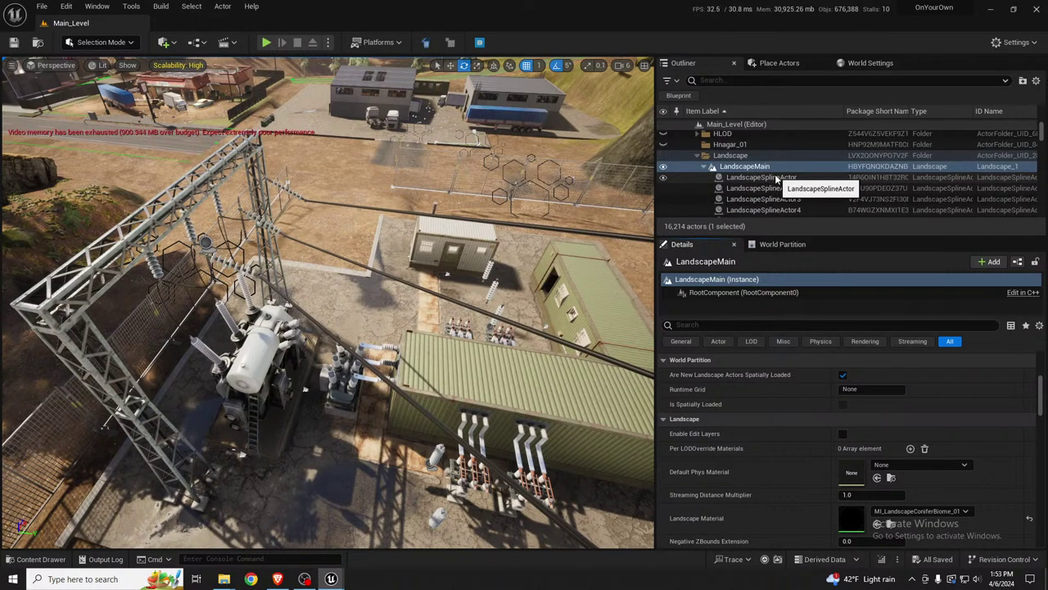
pyautogui.click(778, 179)
pyautogui.scroll(-2, 806, 389)
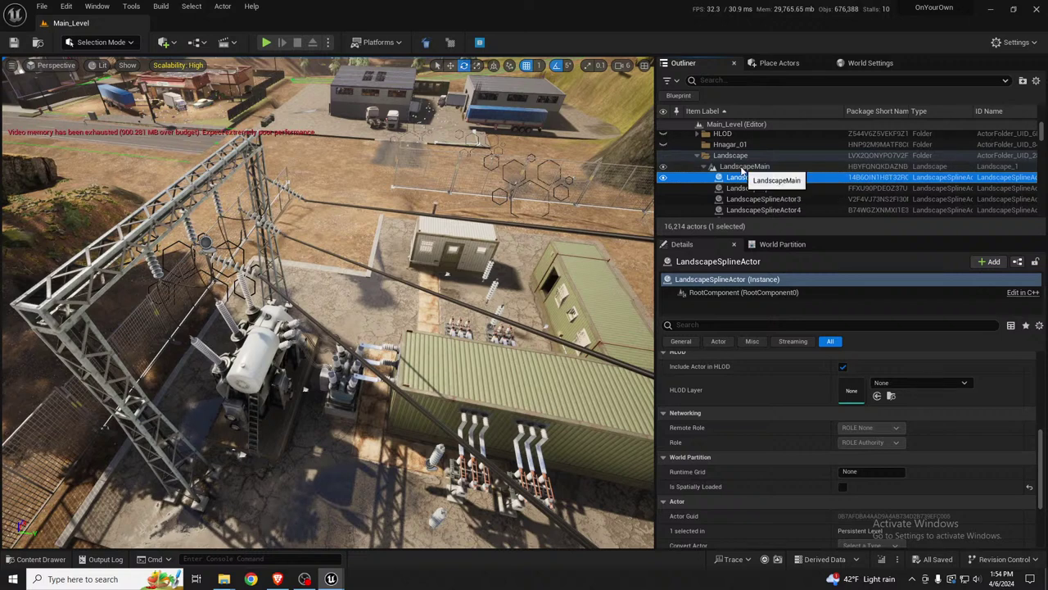
pyautogui.click(743, 168)
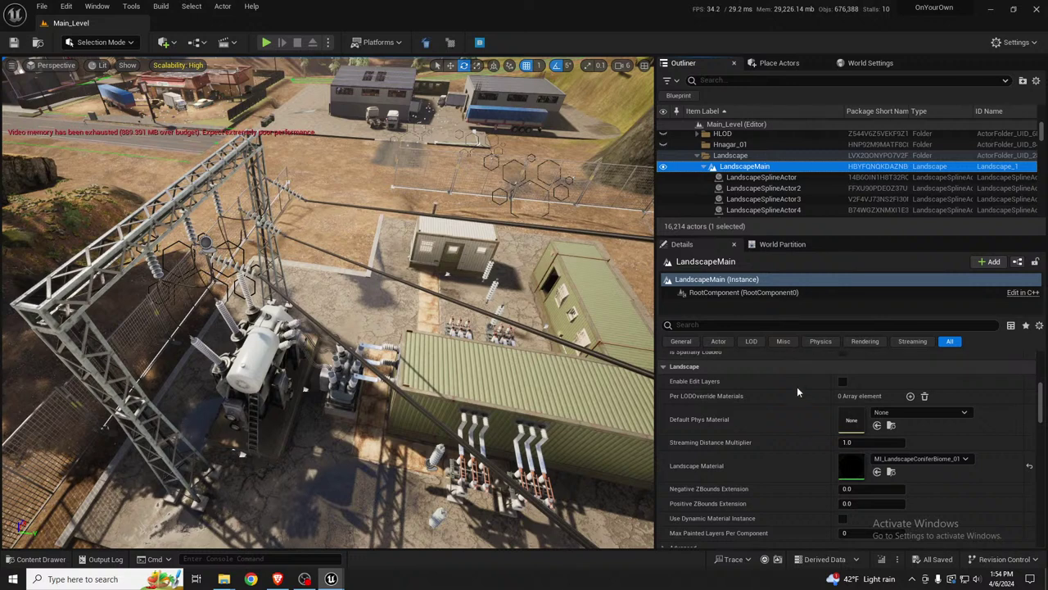
pyautogui.scroll(2, 798, 403)
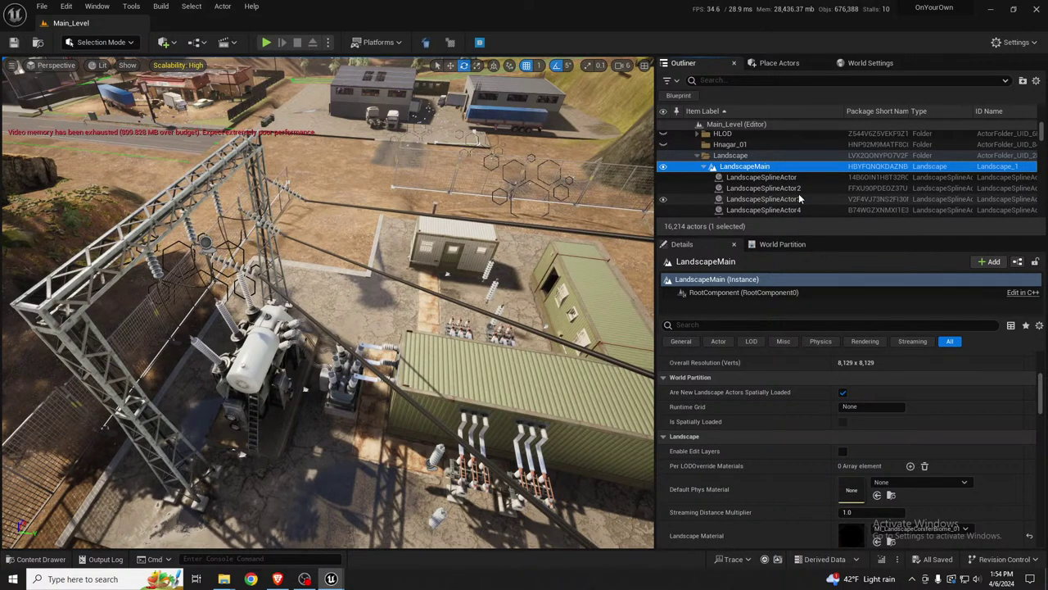
# Step: Select LandscapeStreamingProxy_1_1_0 and filter its properties by "load" to check its spatial loading options
pyautogui.scroll(-8, 800, 195)
pyautogui.scroll(-5, 784, 186)
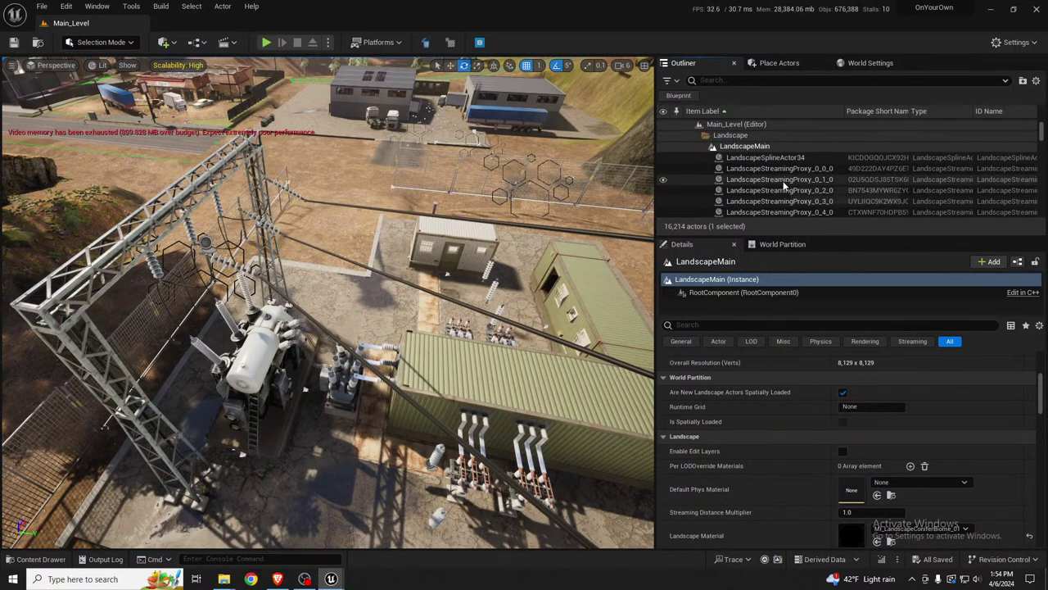
pyautogui.click(782, 180)
pyautogui.scroll(-5, 797, 398)
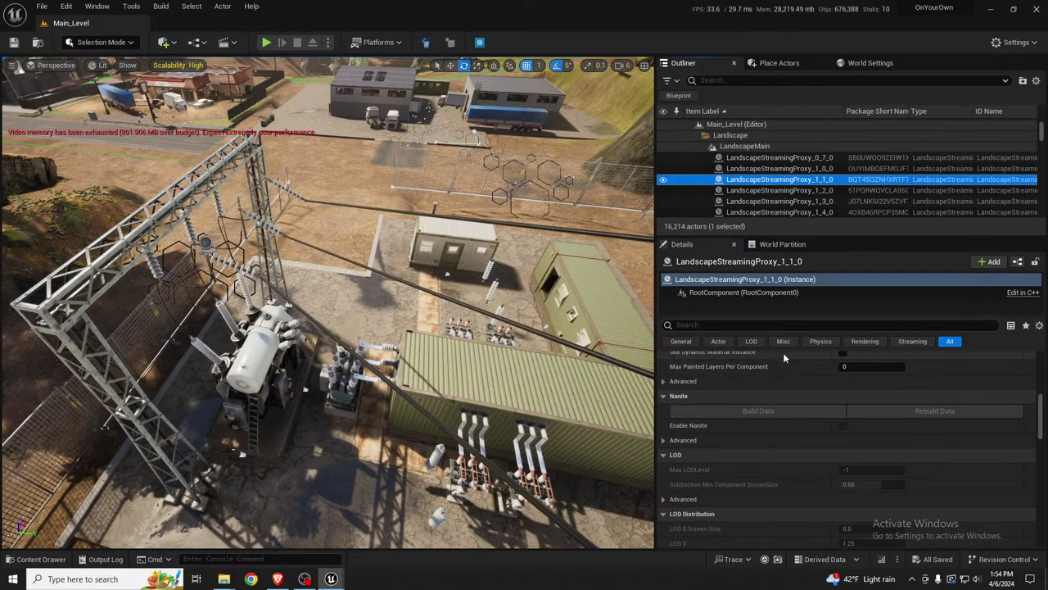
pyautogui.click(776, 325)
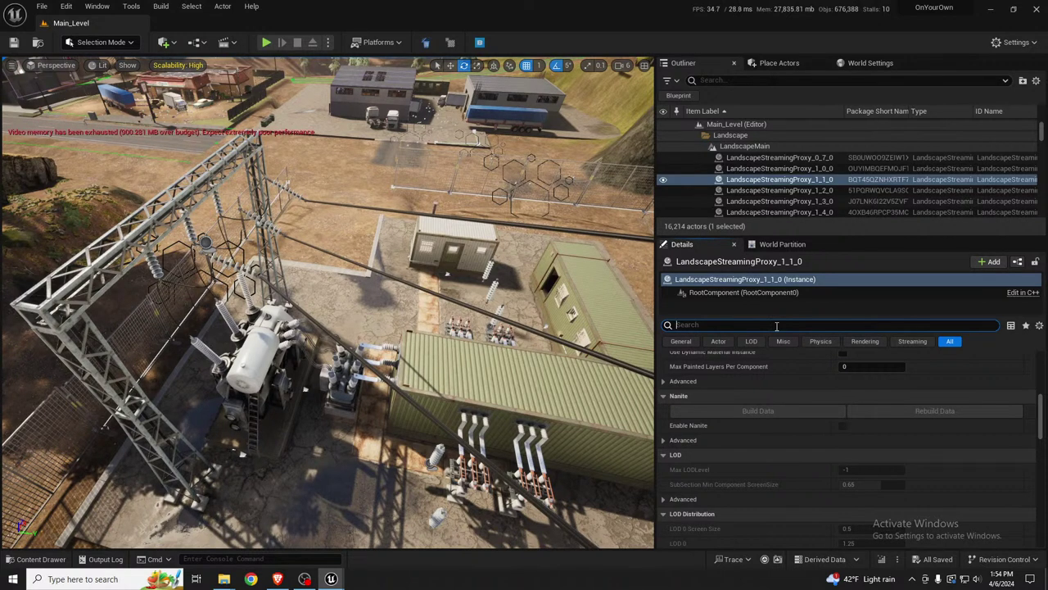
pyautogui.write('di')
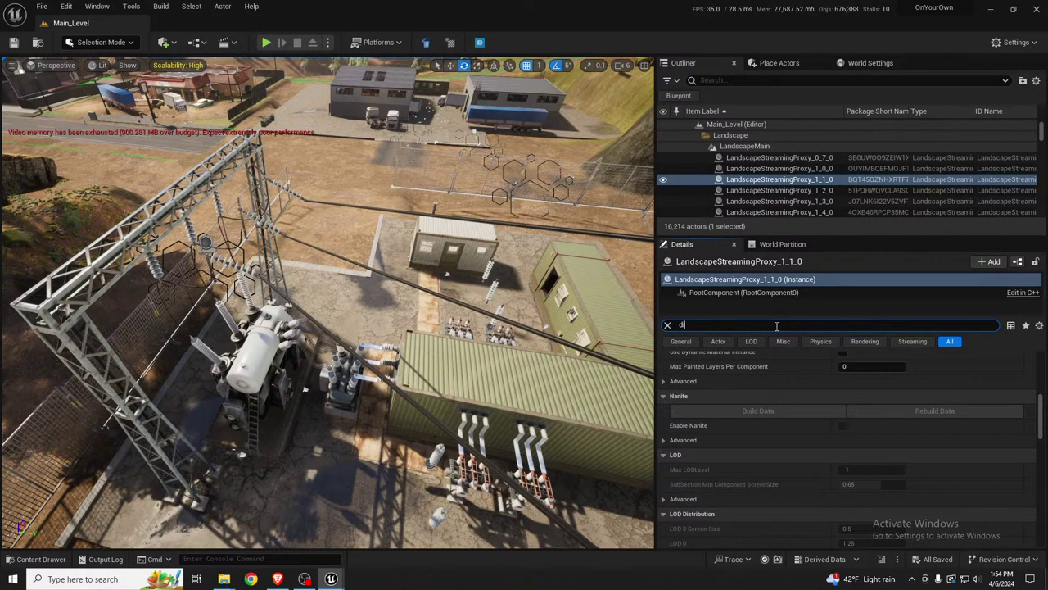
pyautogui.press('BackSpace')
pyautogui.press('BackSpace')
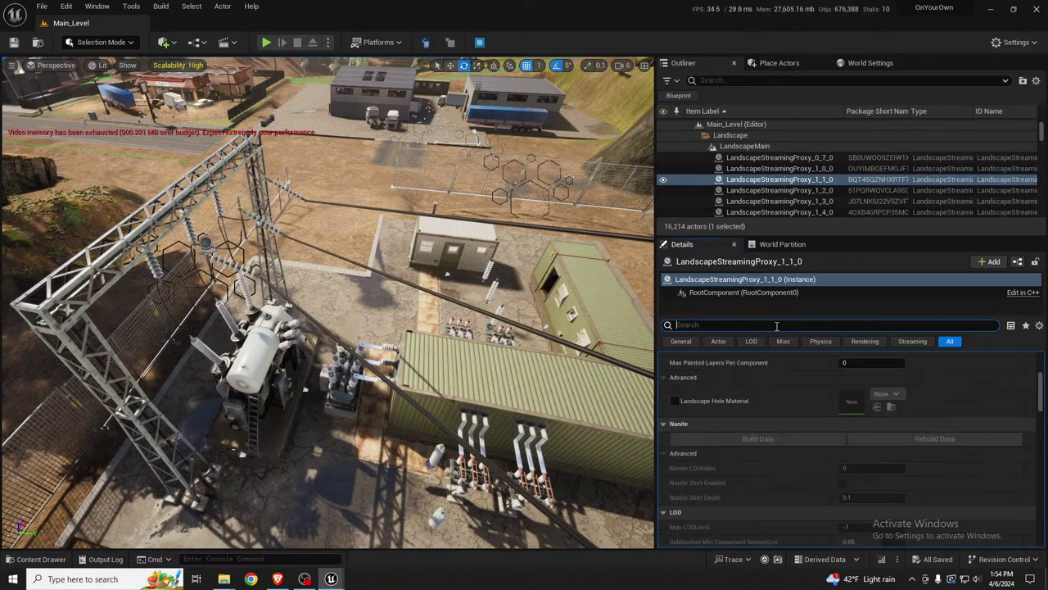
pyautogui.scroll(3, 828, 379)
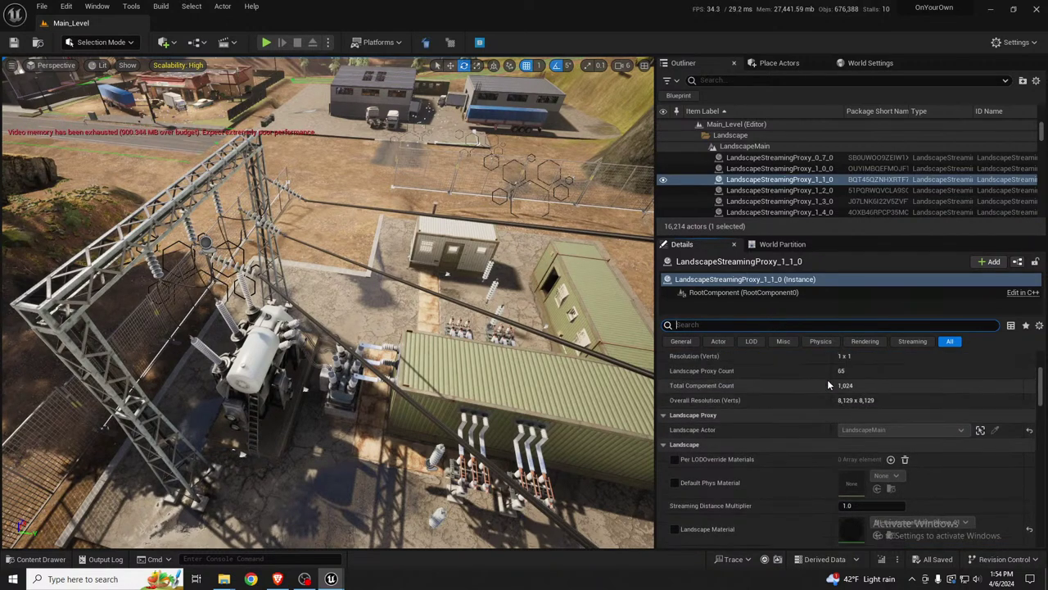
pyautogui.write('load')
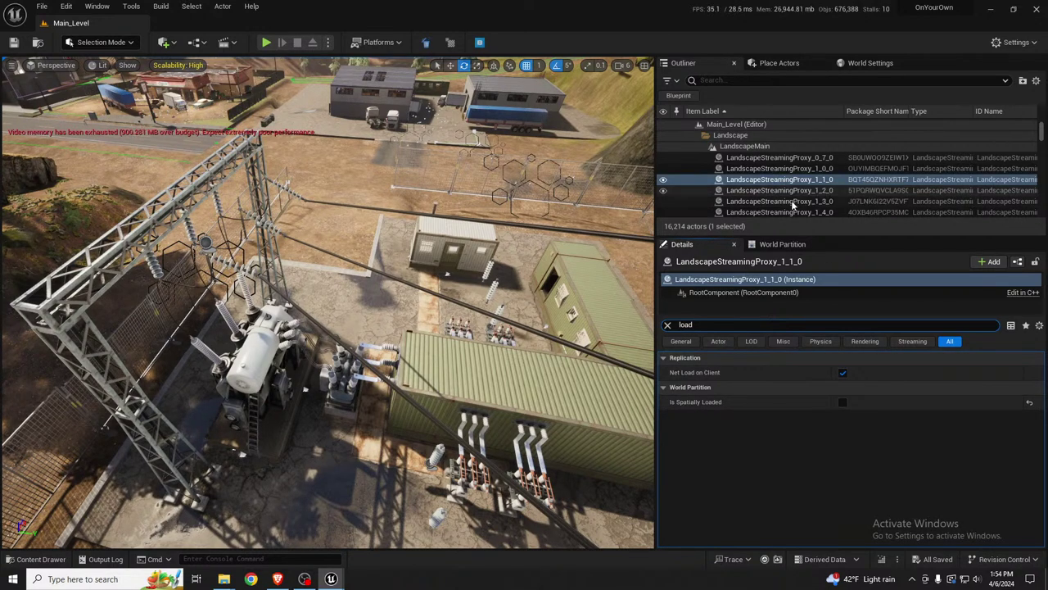
# Step: Reselect LandscapeMain to check its loading options, and clear the property filter
pyautogui.scroll(3, 793, 207)
pyautogui.scroll(6, 793, 207)
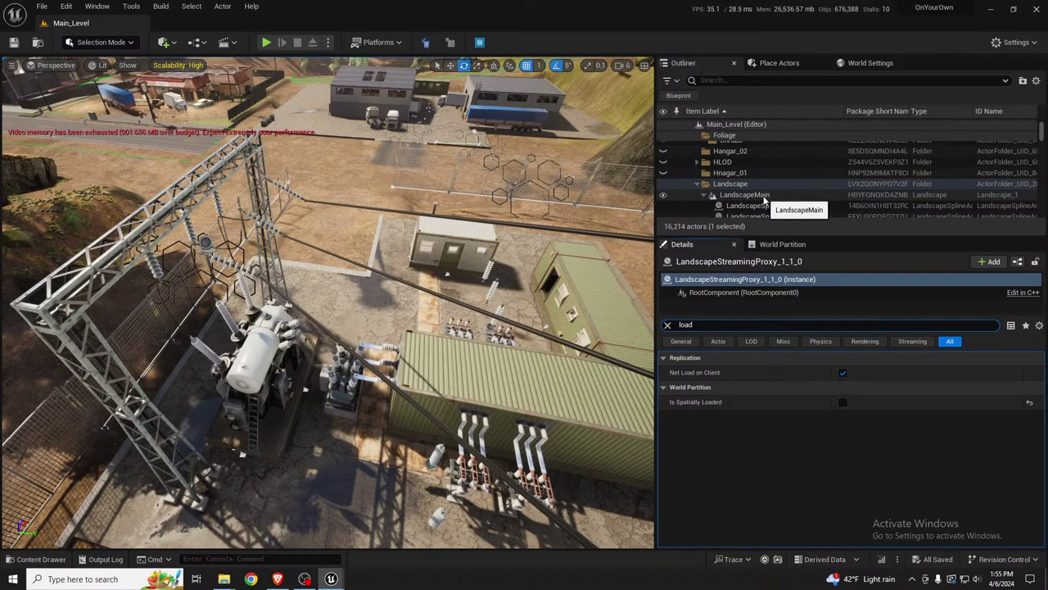
pyautogui.click(765, 197)
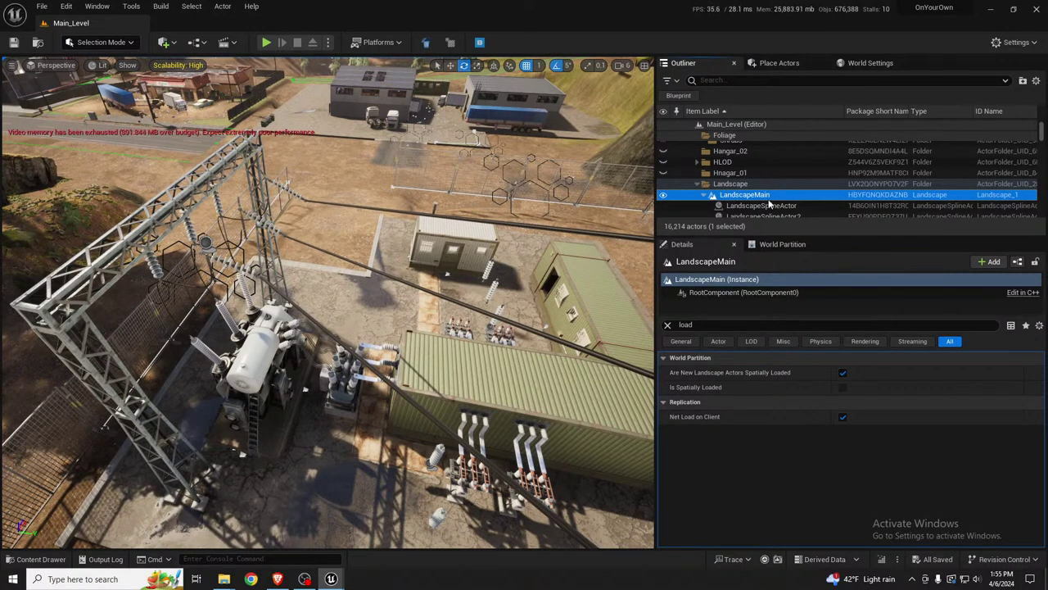
pyautogui.click(668, 326)
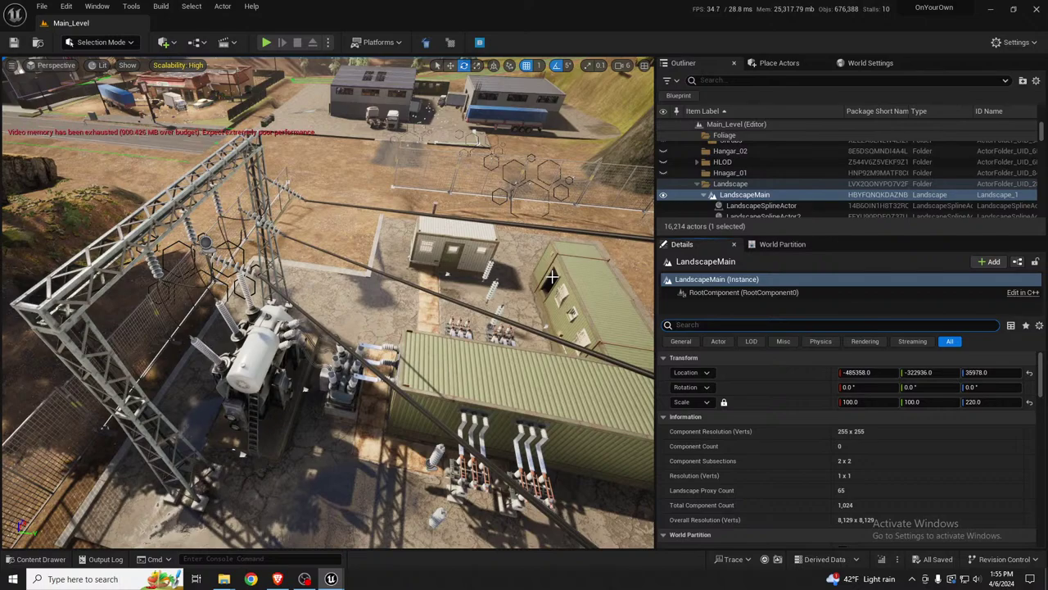
# Step: Link BP_SubstationConnectorToPole3 behind the green container to the large electric pole BP_ElectricPole_15
pyautogui.moveTo(461, 268); pyautogui.dragTo(507, 283, button='right')
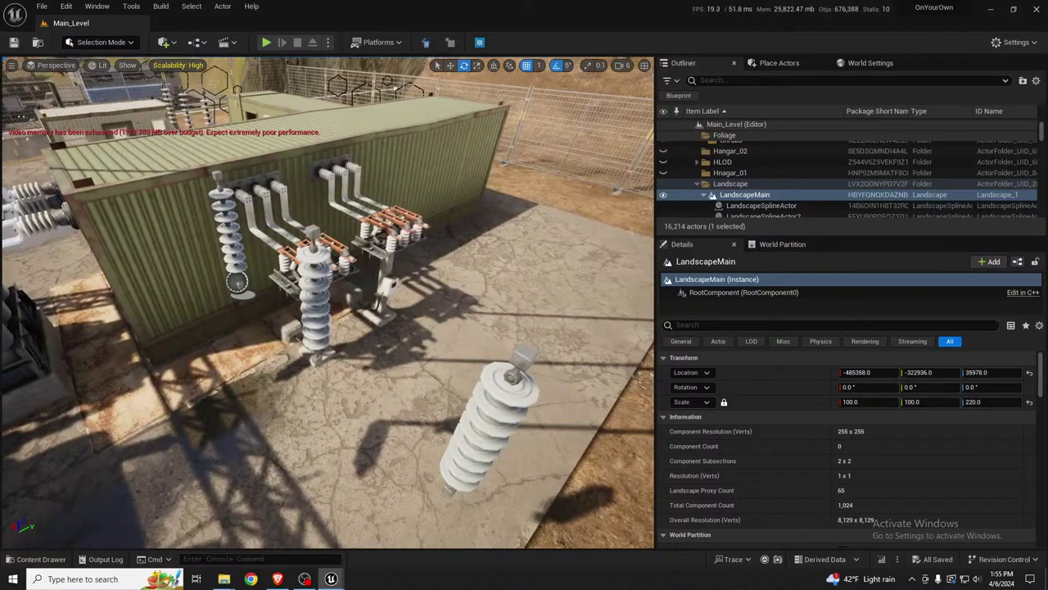
pyautogui.click(492, 425)
pyautogui.moveTo(492, 426); pyautogui.dragTo(308, 430, button='right')
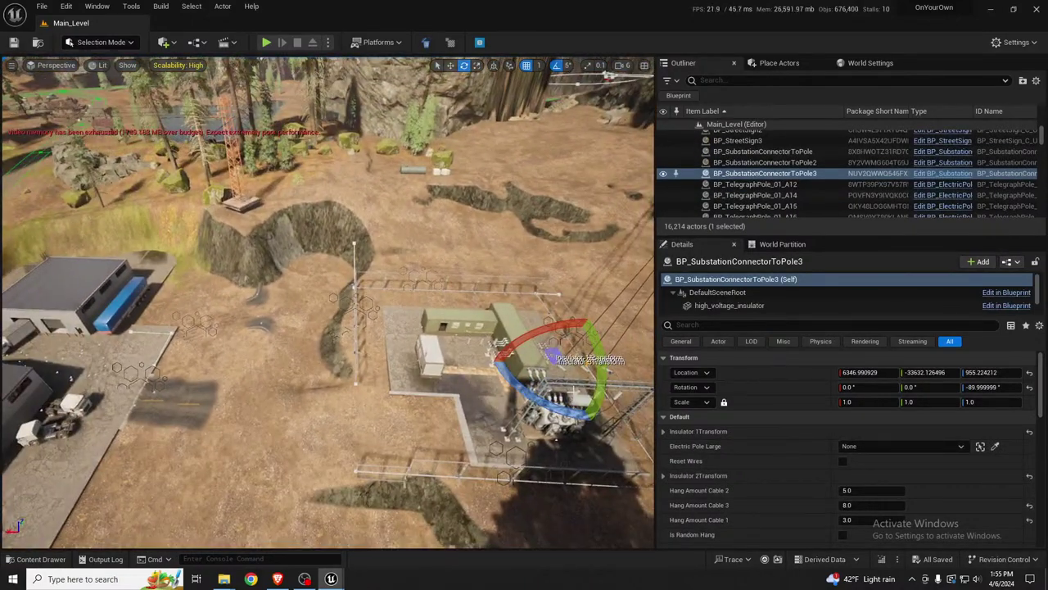
pyautogui.click(230, 144)
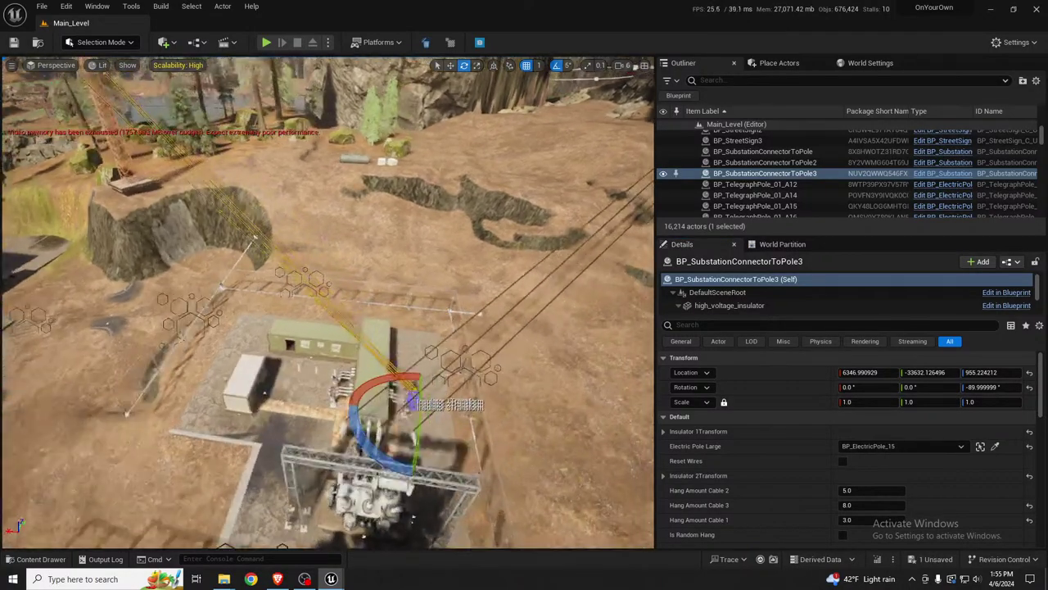
pyautogui.moveTo(328, 303); pyautogui.dragTo(254, 324, button='right')
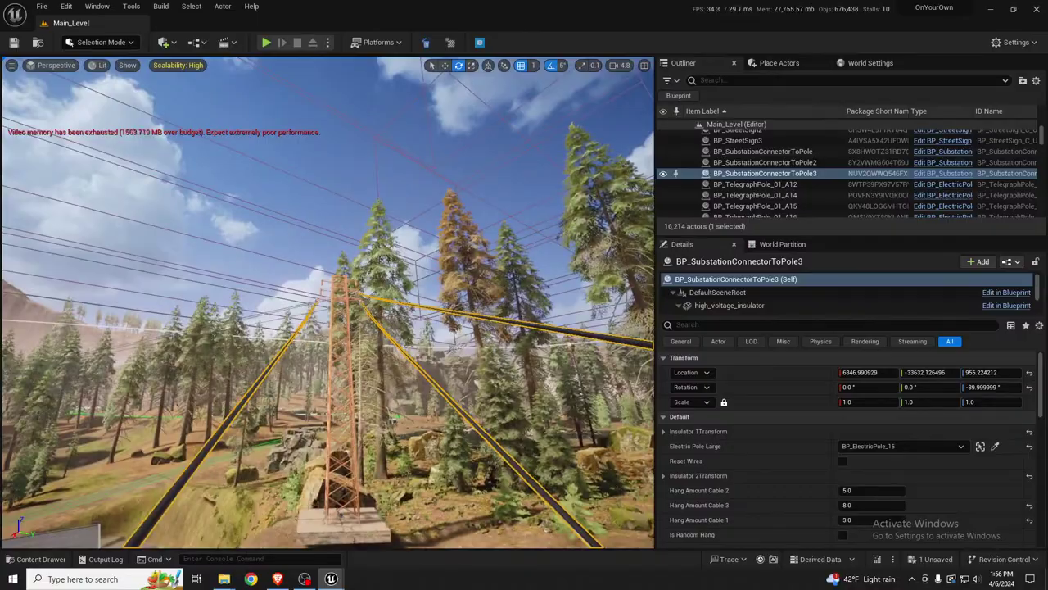
# Step: Examine the connector cables at the large pole and at the substation gantry, including the settings of BP_SubstationConnectorToPole
pyautogui.moveTo(328, 303); pyautogui.dragTo(612, 362, button='right')
pyautogui.keyDown('alt'); pyautogui.moveTo(348, 500); pyautogui.dragTo(385, 512); pyautogui.keyUp('alt')
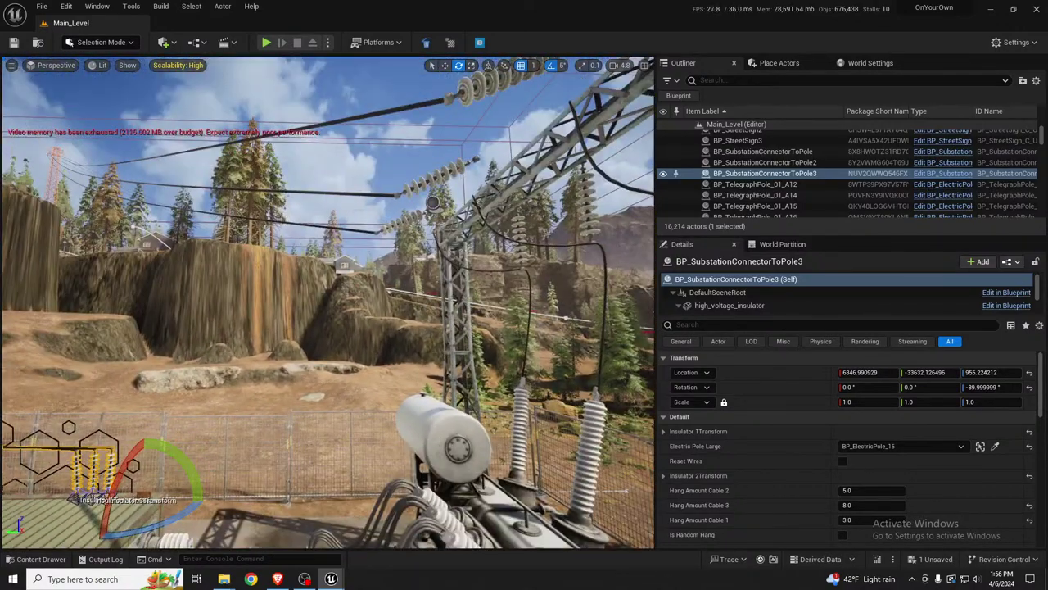
pyautogui.moveTo(367, 229)
pyautogui.mouseDown(button='right')
pyautogui.moveTo(373, 214)
pyautogui.moveTo(405, 211)
pyautogui.moveTo(367, 209)
pyautogui.mouseUp(button='right')
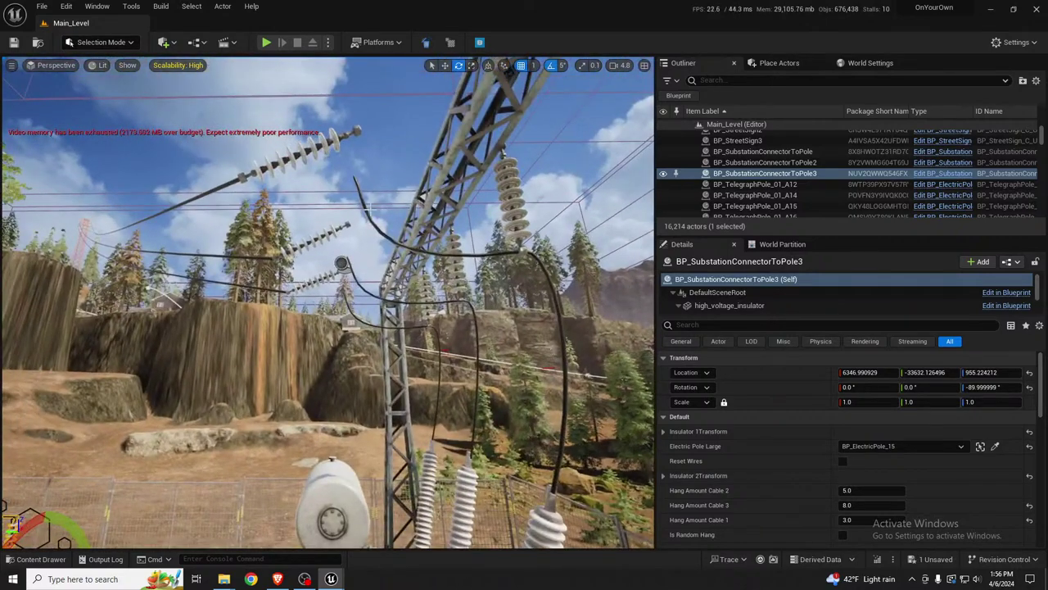
pyautogui.click(326, 156)
pyautogui.moveTo(351, 174); pyautogui.dragTo(360, 206, button='right')
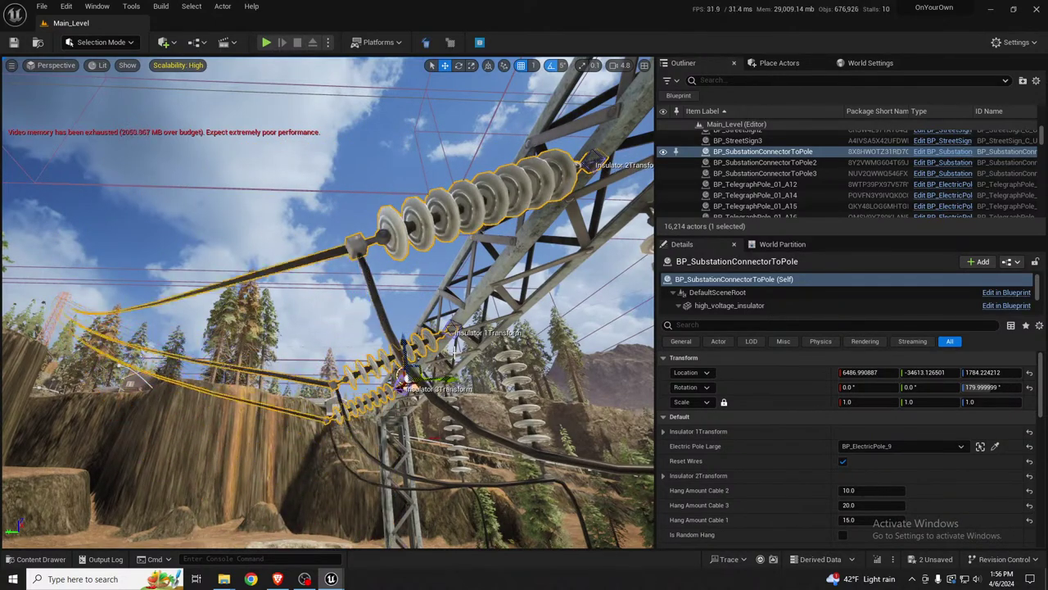
pyautogui.moveTo(455, 352); pyautogui.dragTo(259, 388, button='right')
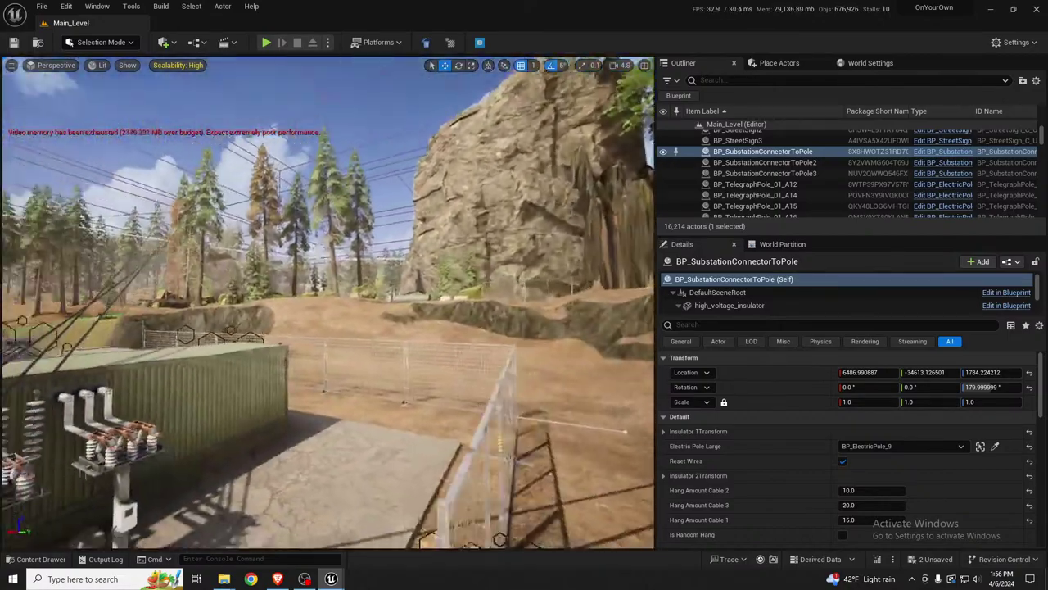
pyautogui.moveTo(393, 486); pyautogui.dragTo(78, 466, button='right')
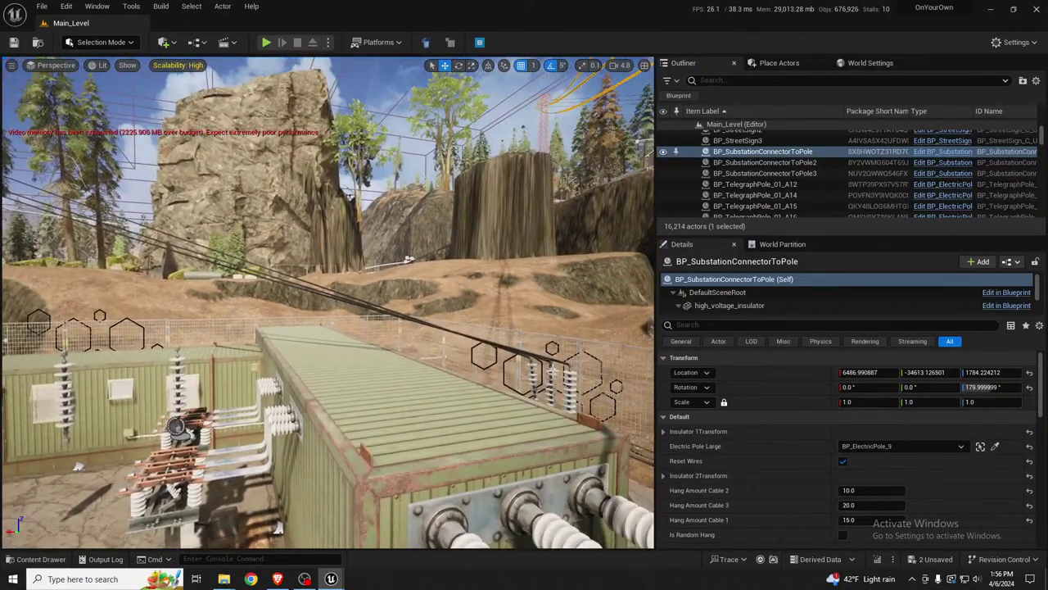
# Step: Select BP_SubstationConnectorToPole3 and reset its Electric Pole Large reference to None
pyautogui.click(553, 370)
pyautogui.click(569, 383)
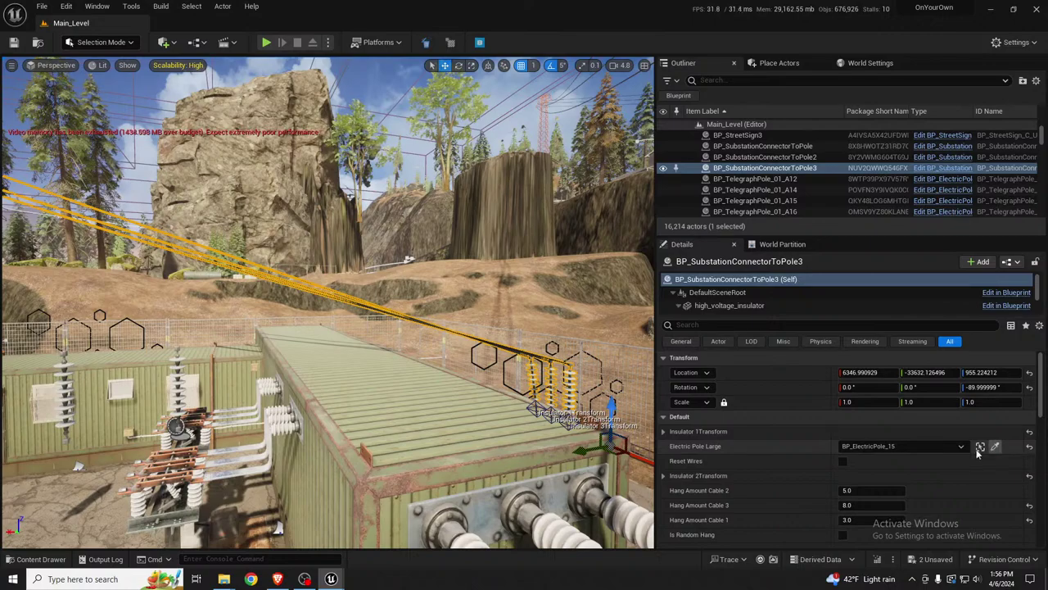
pyautogui.click(1030, 447)
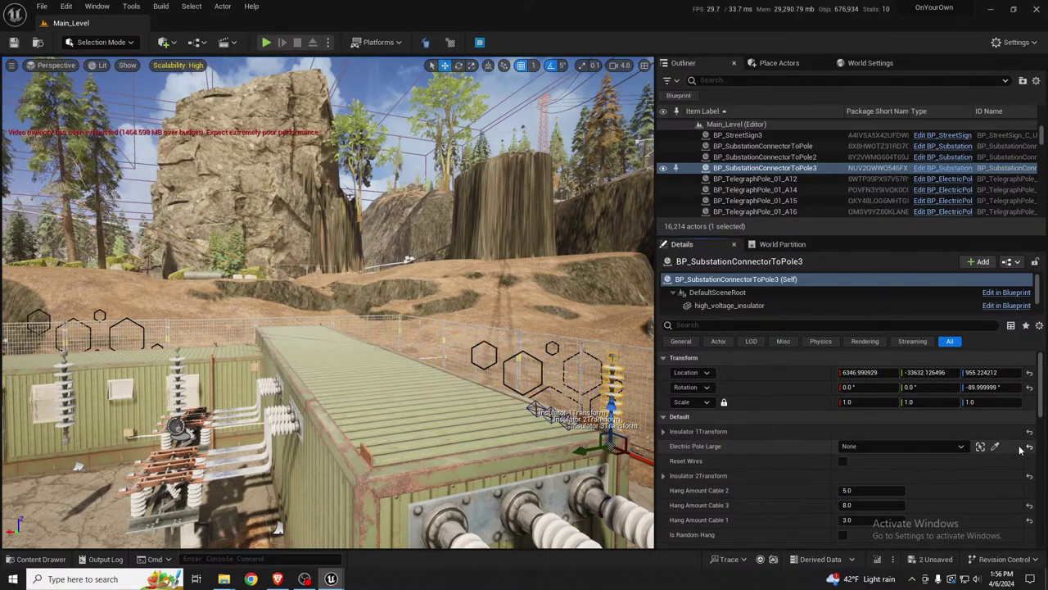
# Step: Select BP_SubstationConnectorToPole2 and set its Electric Pole Large to BP_ElectricPole_15
pyautogui.moveTo(529, 394); pyautogui.dragTo(352, 397, button='right')
pyautogui.moveTo(21, 459); pyautogui.dragTo(13, 457, button='right')
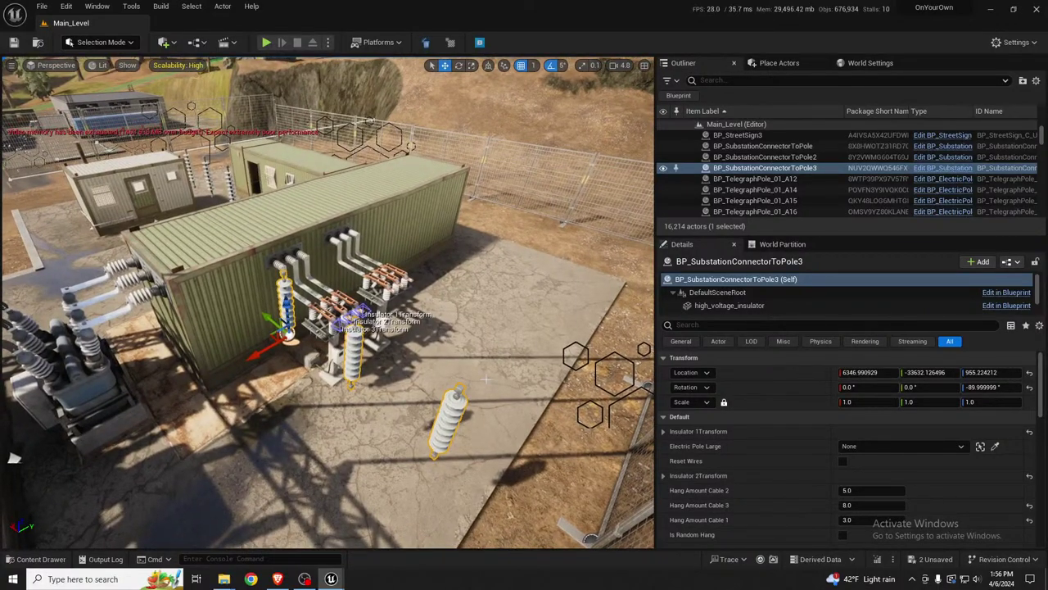
pyautogui.moveTo(366, 360); pyautogui.dragTo(492, 362, button='right')
pyautogui.doubleClick(765, 156)
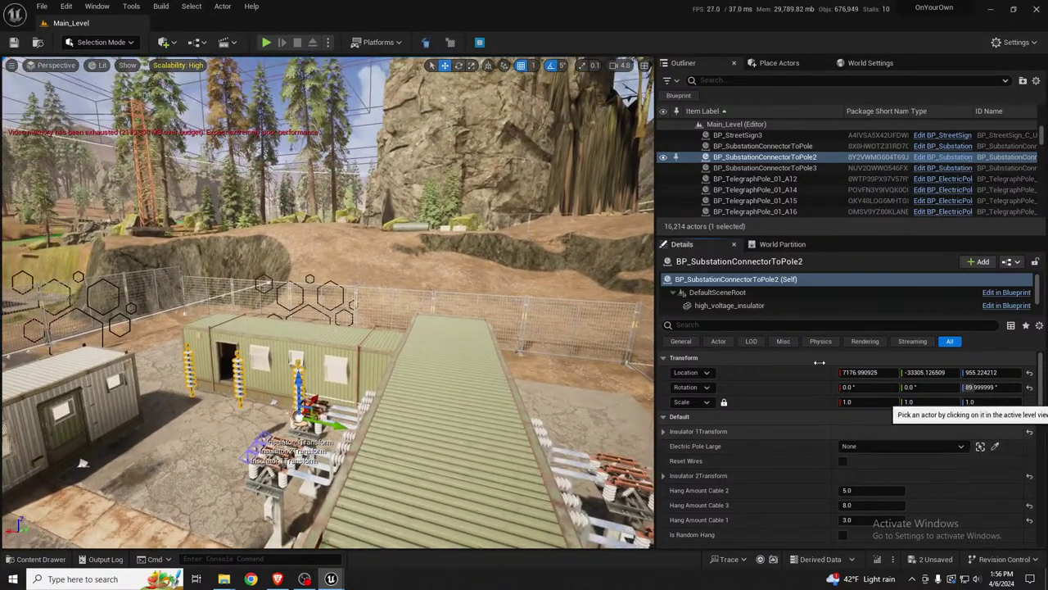
pyautogui.click(995, 446)
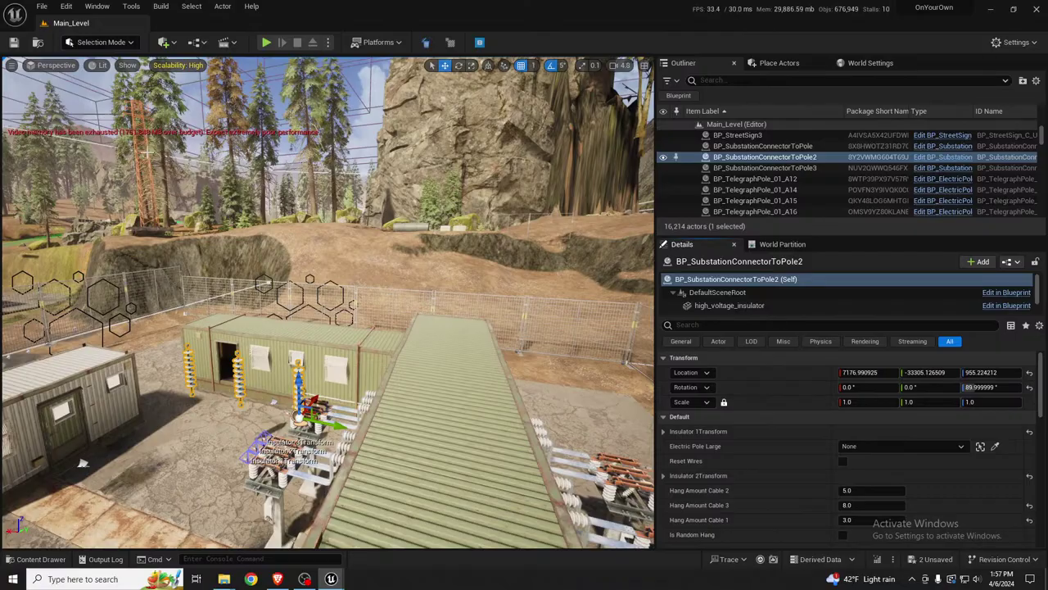
pyautogui.click(147, 153)
pyautogui.moveTo(147, 152); pyautogui.dragTo(182, 182, button='right')
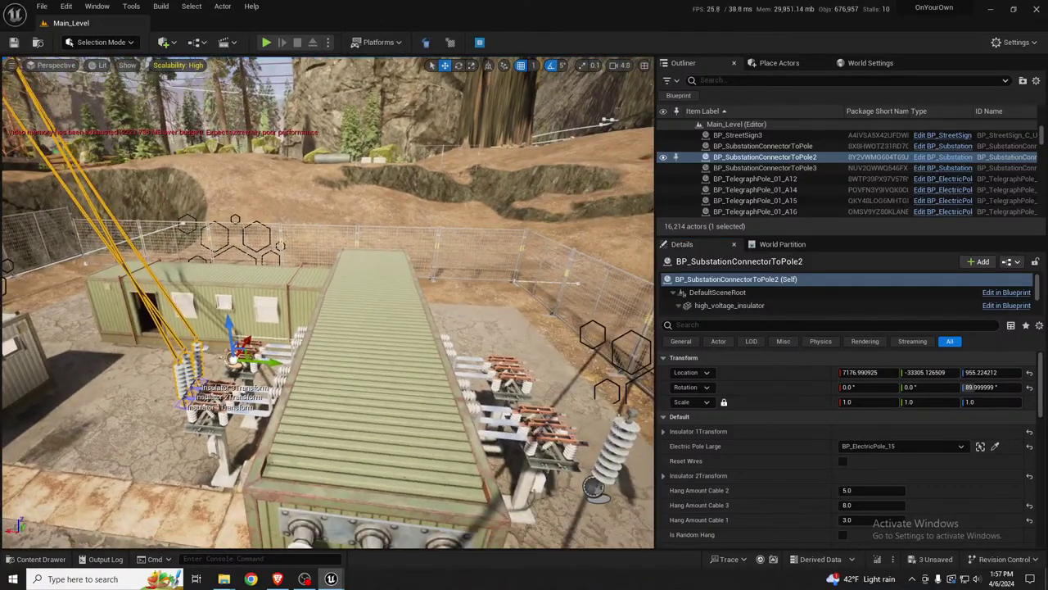
# Step: Select BP_SubstationConnectorToPole3 and set its Electric Pole Large to BP_ElectricPole_9
pyautogui.click(616, 449)
pyautogui.moveTo(616, 449); pyautogui.dragTo(561, 422, button='right')
pyautogui.press('s')
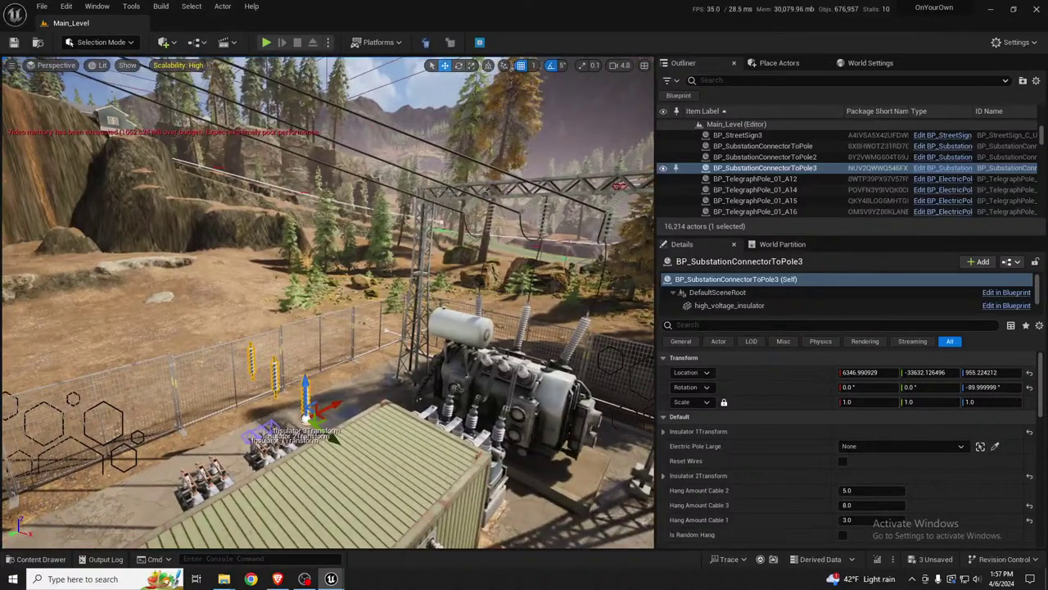
pyautogui.click(995, 448)
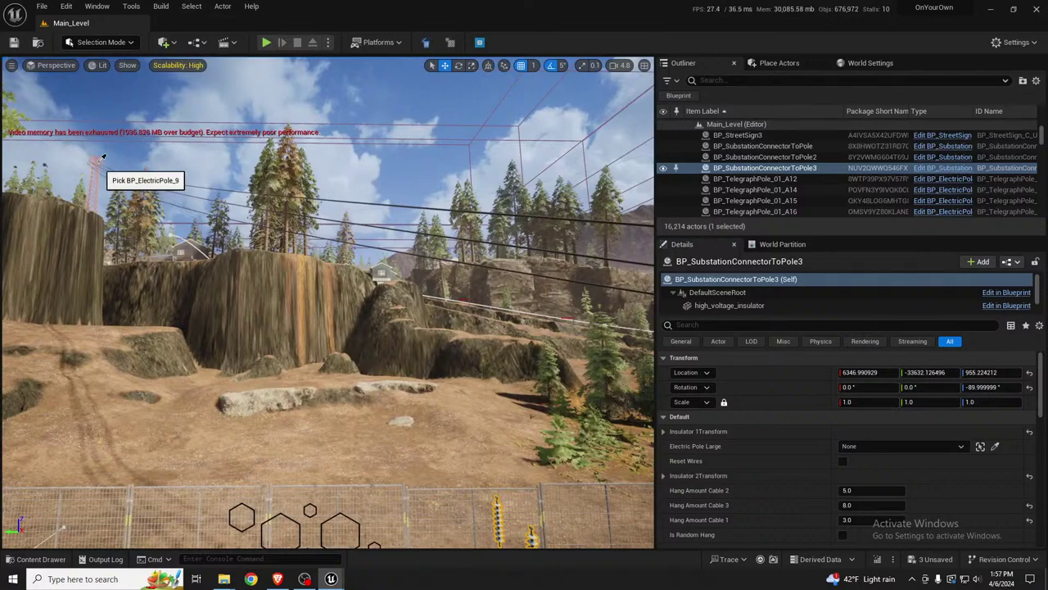
pyautogui.click(95, 168)
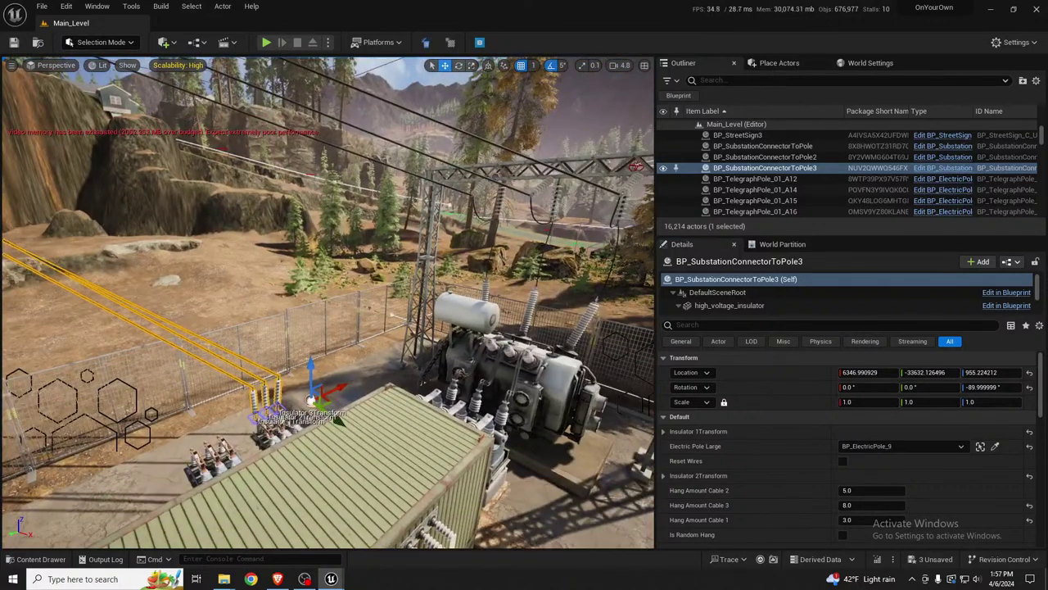
pyautogui.moveTo(328, 303); pyautogui.dragTo(333, 297, button='right')
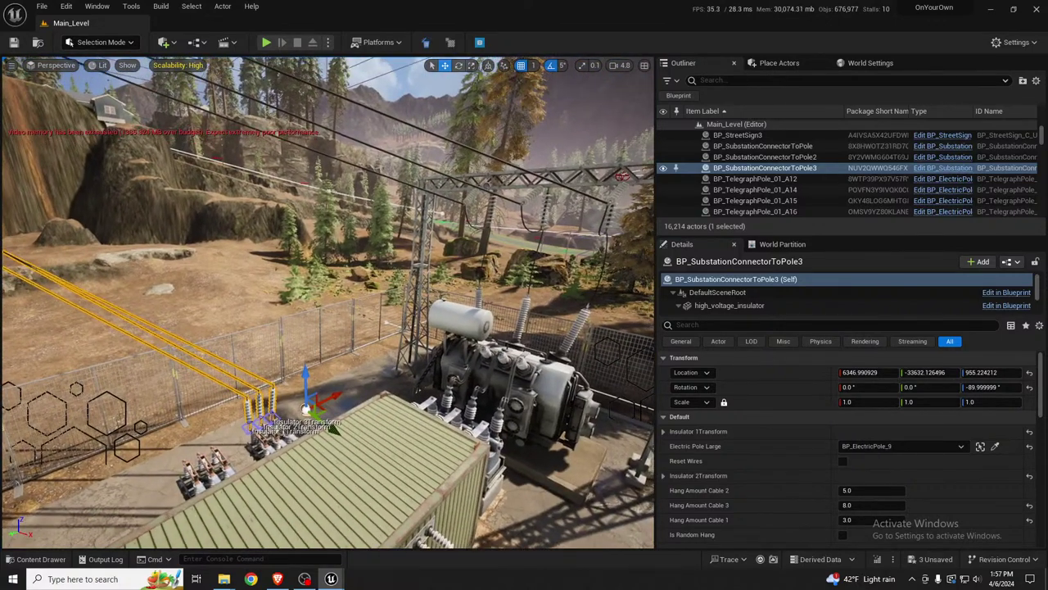
# Step: Select BP_SubstationConnectorToPole on the gantry and reset its Electric Pole Large reference to None
pyautogui.click(533, 191)
pyautogui.click(1030, 446)
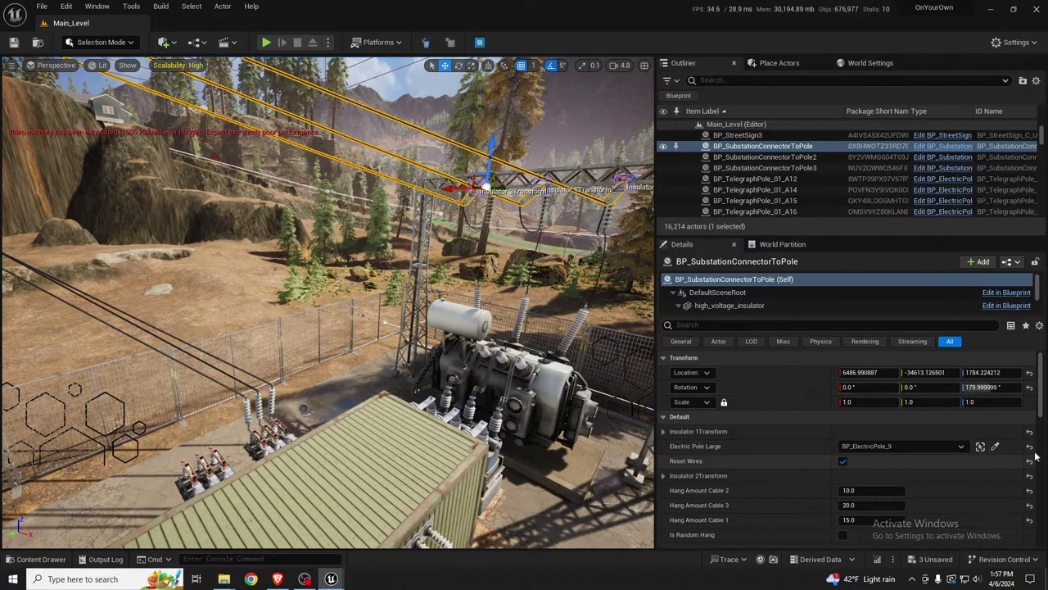
pyautogui.press('w')
pyautogui.moveTo(409, 303); pyautogui.dragTo(439, 274, button='right')
pyautogui.press('a')
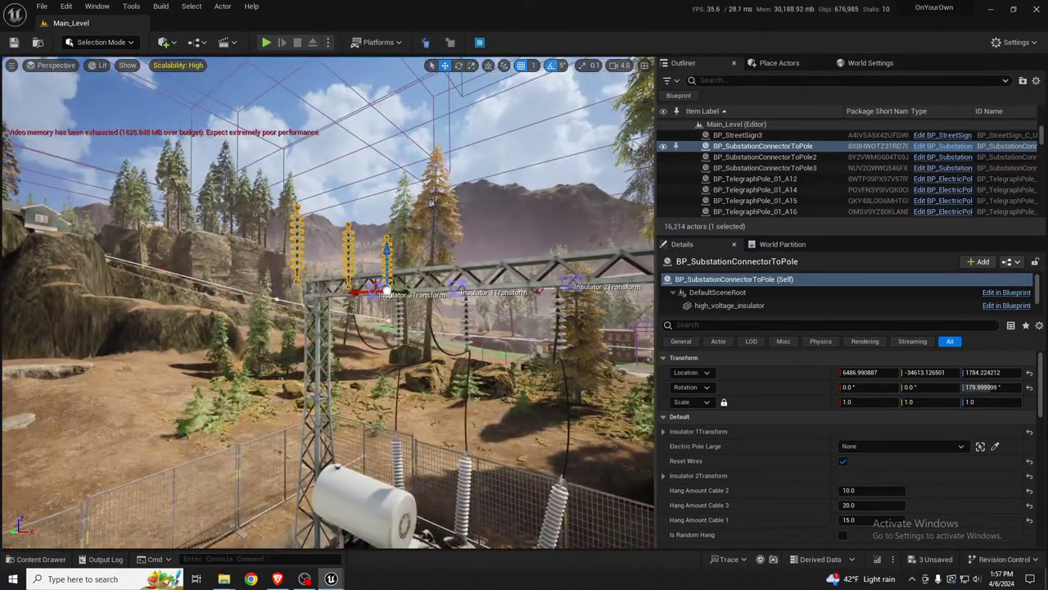
# Step: Duplicate the telegraph pole BP_TelegraphPole_01_A19 beside the red house and place the copy near the substation fence
pyautogui.scroll(-2, 796, 491)
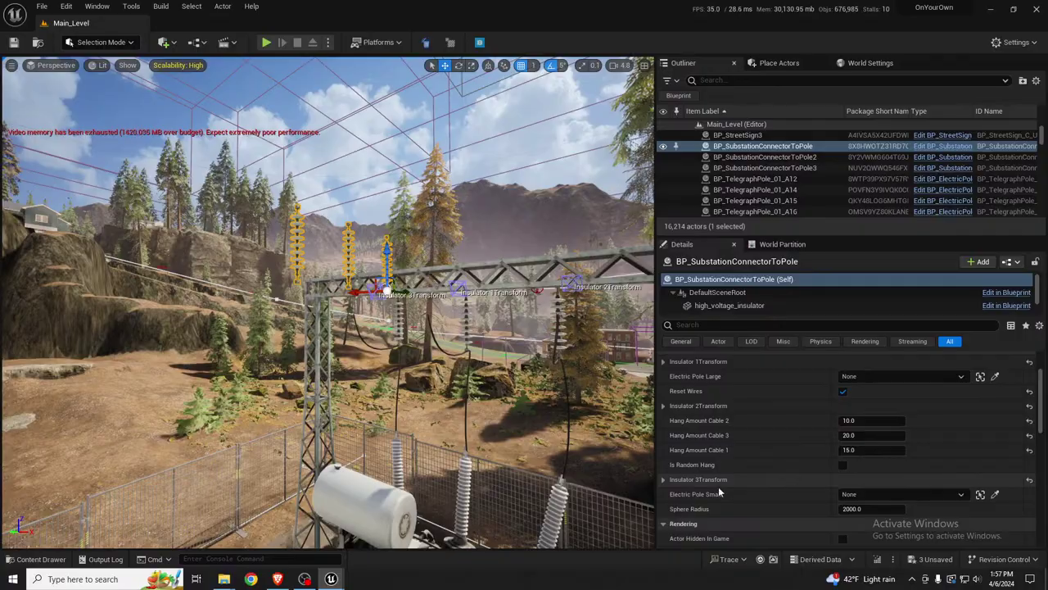
pyautogui.moveTo(458, 352); pyautogui.dragTo(368, 270, button='right')
pyautogui.press('w')
pyautogui.press('s')
pyautogui.press('w')
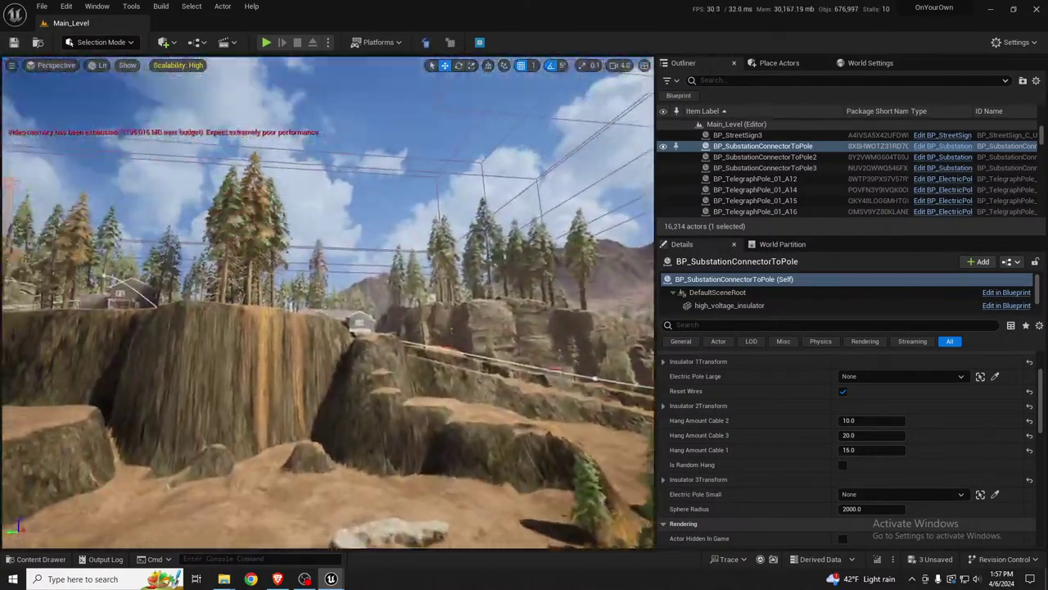
pyautogui.moveTo(303, 295); pyautogui.dragTo(397, 344, button='right')
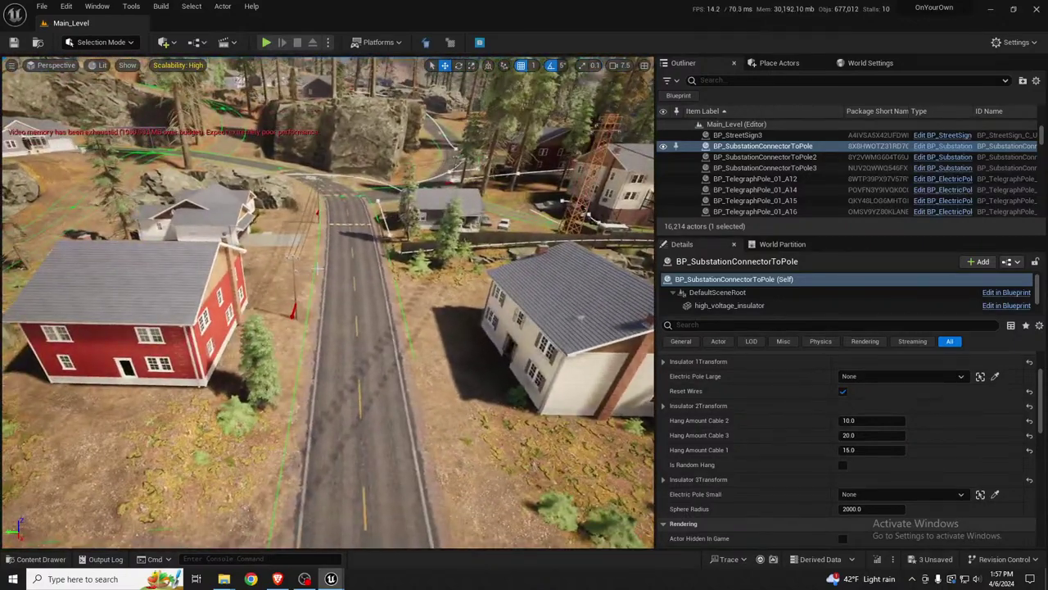
pyautogui.click(292, 259)
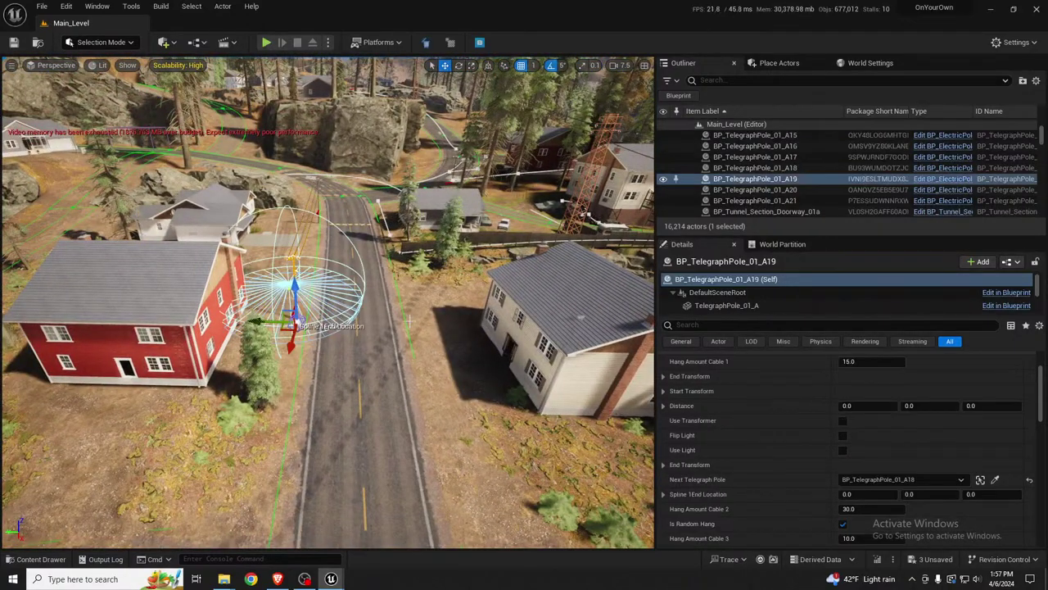
pyautogui.moveTo(410, 320); pyautogui.dragTo(509, 341, button='right')
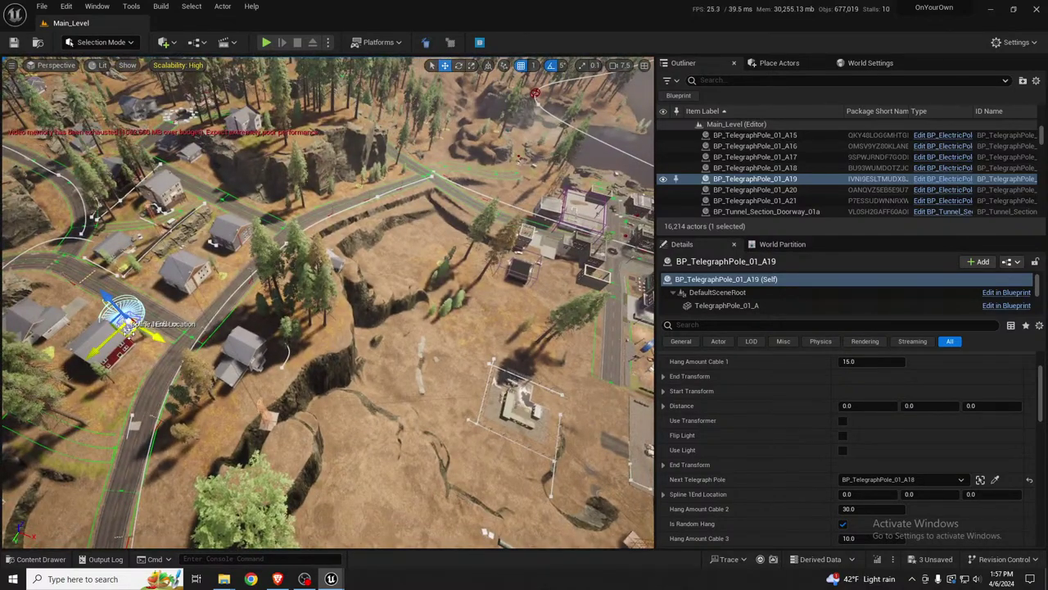
pyautogui.keyDown('alt'); pyautogui.moveTo(128, 332); pyautogui.dragTo(594, 407); pyautogui.keyUp('alt')
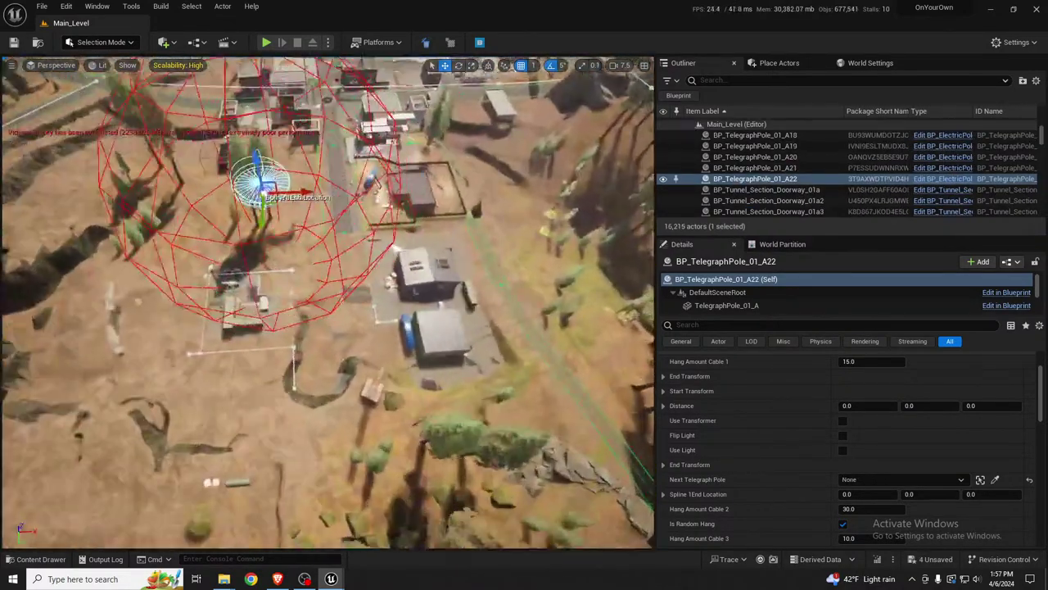
pyautogui.moveTo(491, 378); pyautogui.dragTo(442, 348, button='right')
pyautogui.press('w')
pyautogui.moveTo(492, 324); pyautogui.dragTo(491, 311, button='right')
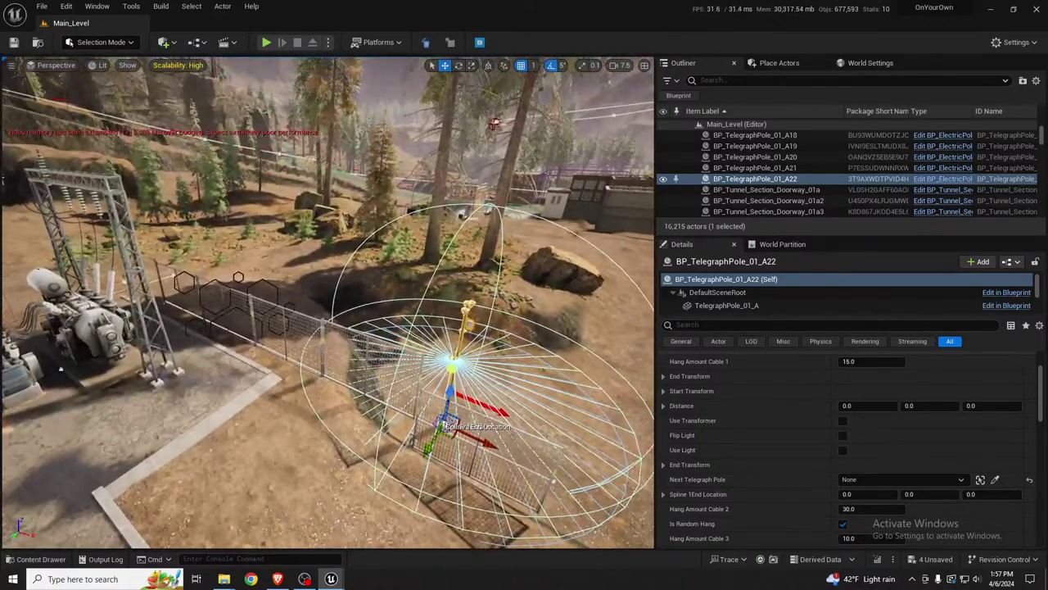
# Step: Set the Electric Pole Small of the gantry's BP_SubstationConnectorToPole to the telegraph pole BP_TelegraphPole_01_A22
pyautogui.click(41, 167)
pyautogui.click(39, 165)
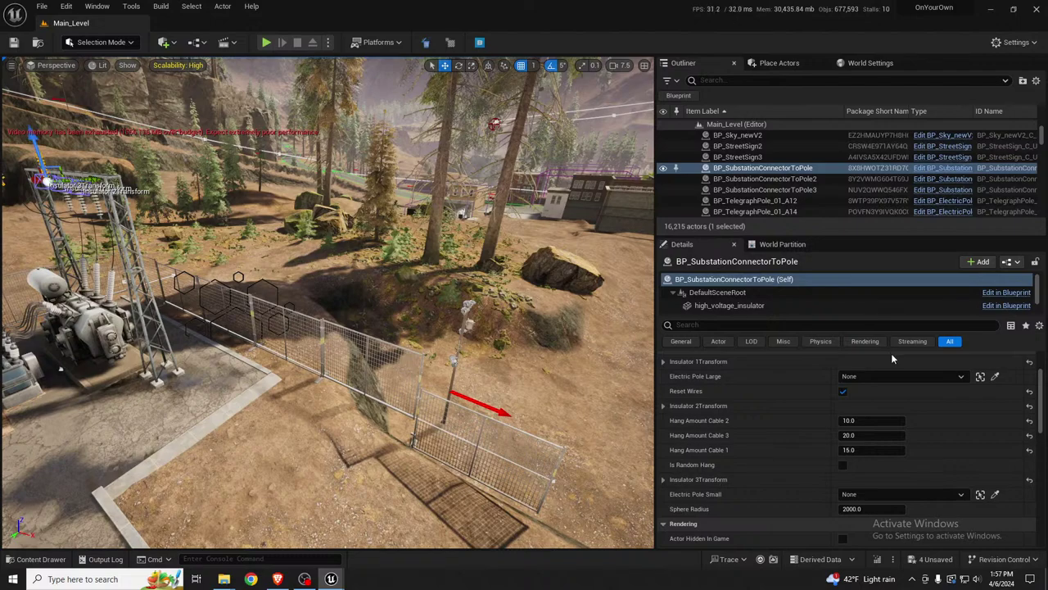
pyautogui.click(995, 494)
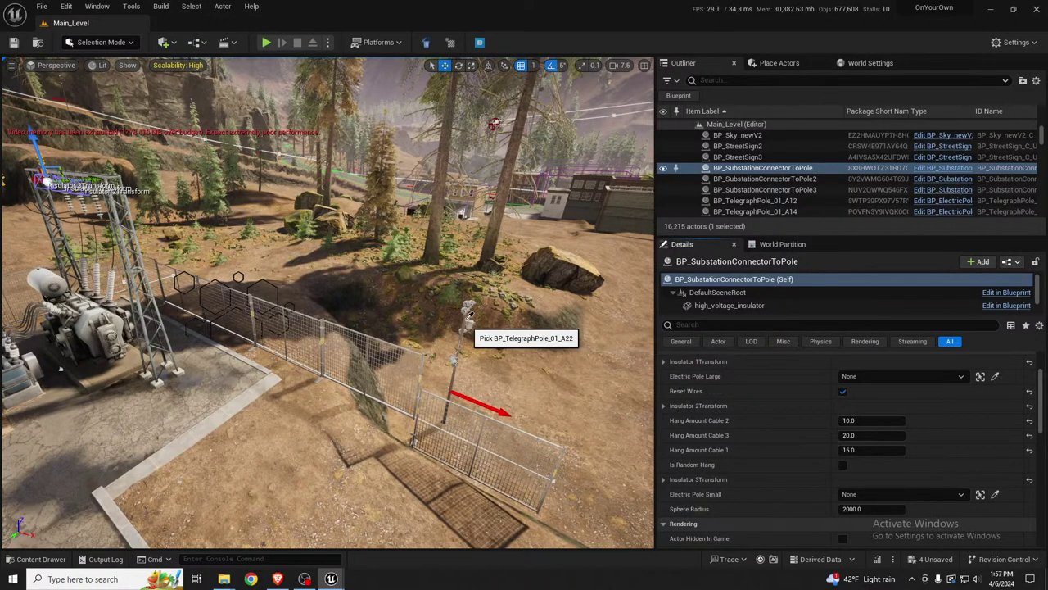
pyautogui.click(468, 318)
pyautogui.moveTo(467, 317)
pyautogui.mouseDown(button='right')
pyautogui.moveTo(353, 312)
pyautogui.moveTo(373, 336)
pyautogui.moveTo(459, 332)
pyautogui.mouseUp(button='right')
pyautogui.press('w')
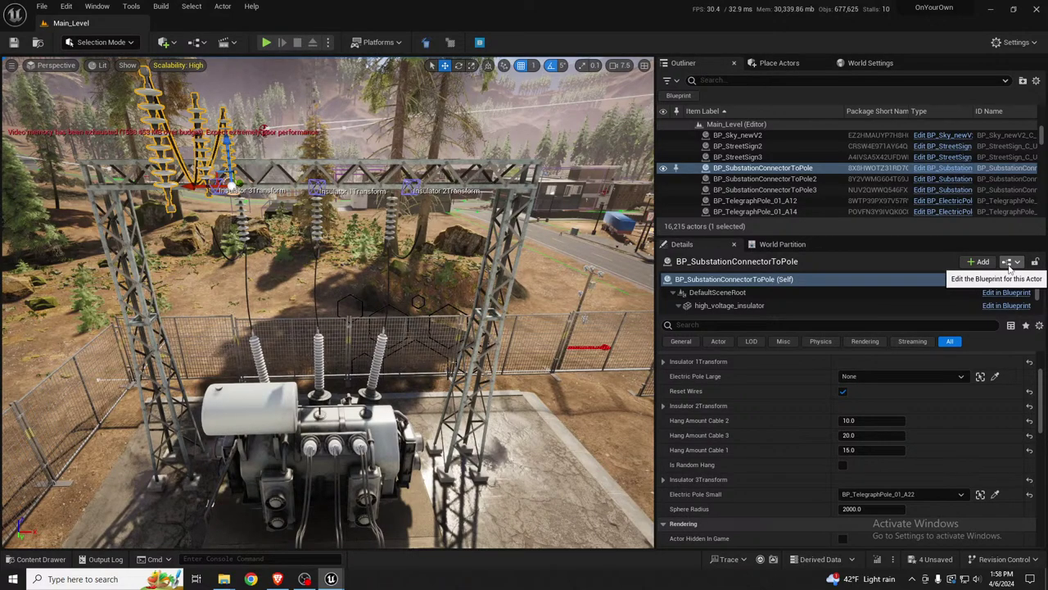
# Step: Delete BP_SubstationConnectorToPole2 and BP_SubstationConnectorToPole3 from both sides of the green container
pyautogui.moveTo(491, 352); pyautogui.dragTo(518, 381, button='right')
pyautogui.moveTo(405, 301); pyautogui.dragTo(616, 478, button='right')
pyautogui.moveTo(444, 286); pyautogui.dragTo(446, 287, button='right')
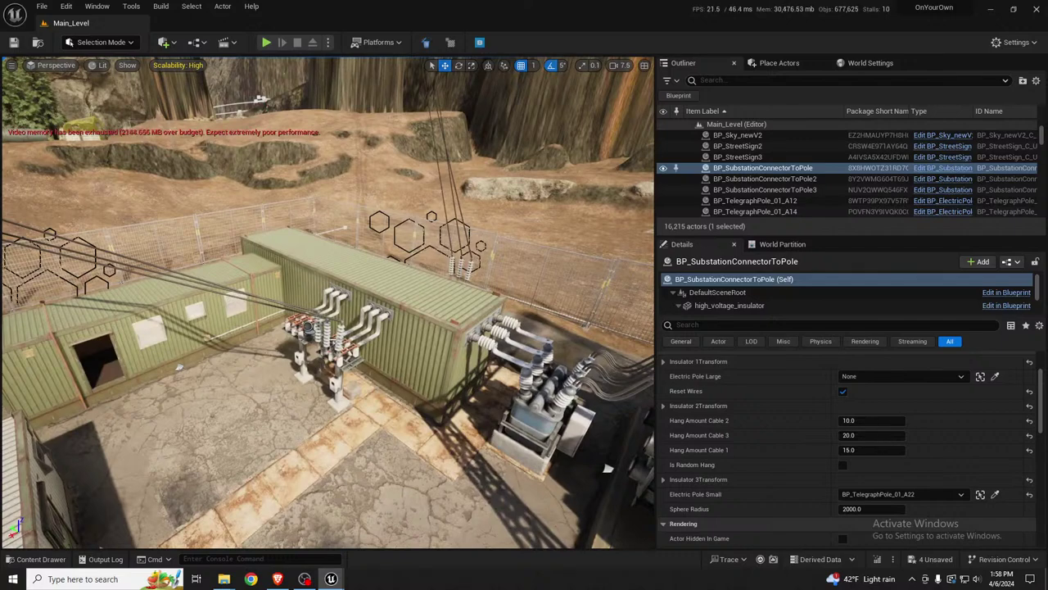
pyautogui.press('Delete')
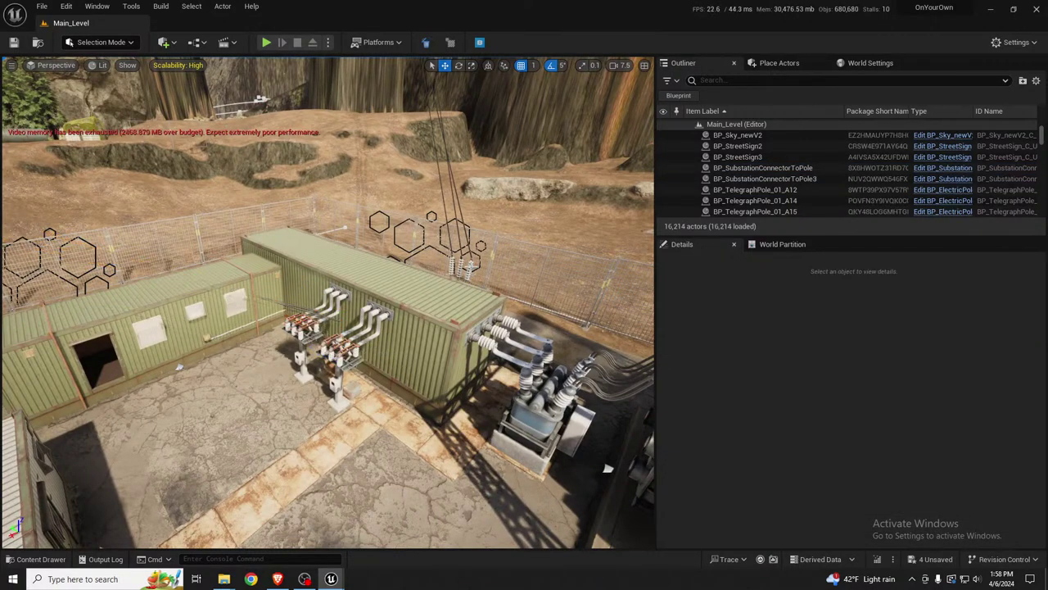
pyautogui.click(470, 270)
pyautogui.press('Delete')
# Step: Select BP_SubstationConnectorToPole on the gantry and reset its Electric Pole Small reference to None
pyautogui.moveTo(551, 272); pyautogui.dragTo(623, 274, button='right')
pyautogui.moveTo(400, 384); pyautogui.dragTo(393, 459, button='right')
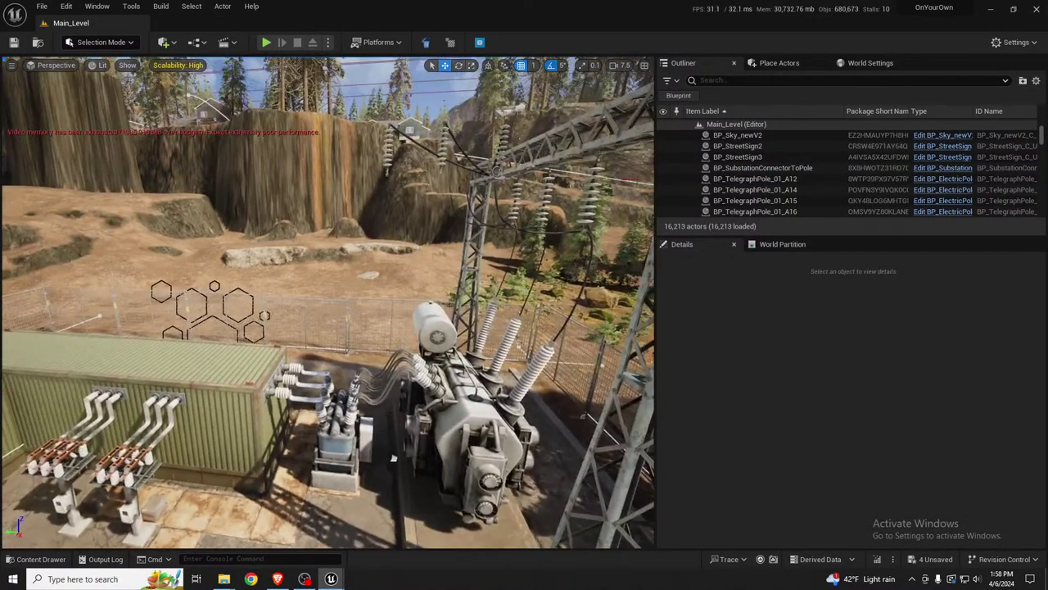
pyautogui.click(443, 136)
pyautogui.moveTo(443, 136); pyautogui.dragTo(286, 164, button='right')
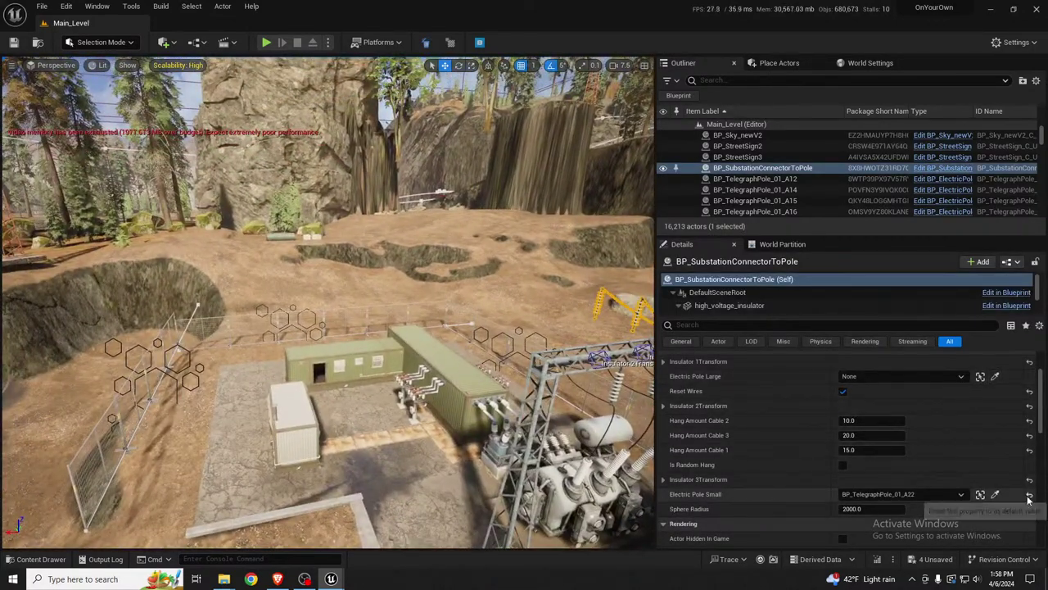
pyautogui.click(1030, 497)
# Step: Set the Electric Pole Large of BP_SubstationConnectorToPole to the distant large tower BP_ElectricPole_15
pyautogui.click(995, 376)
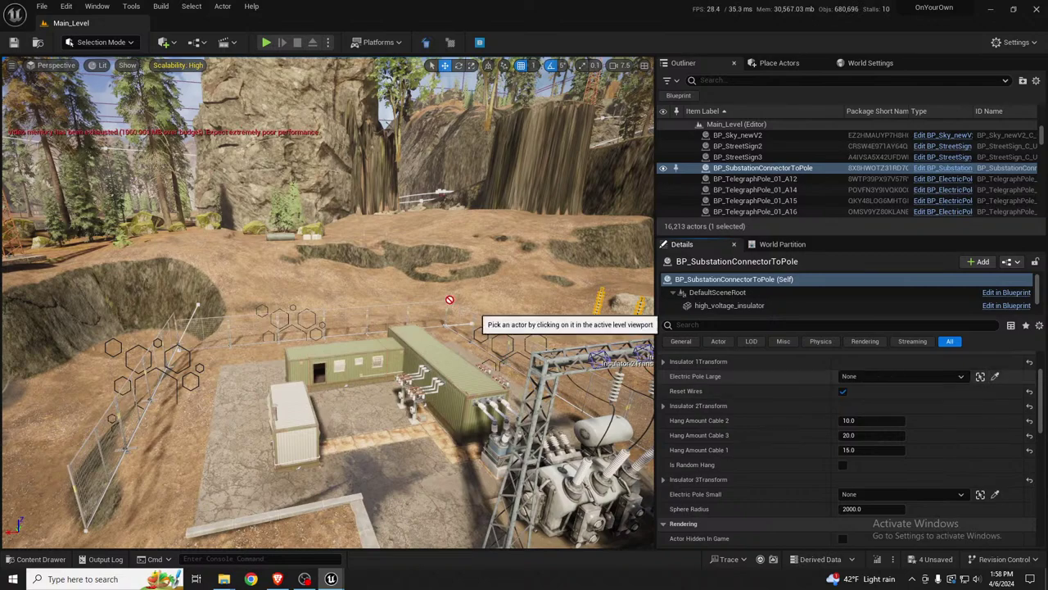
pyautogui.moveTo(151, 131); pyautogui.dragTo(110, 100, button='right')
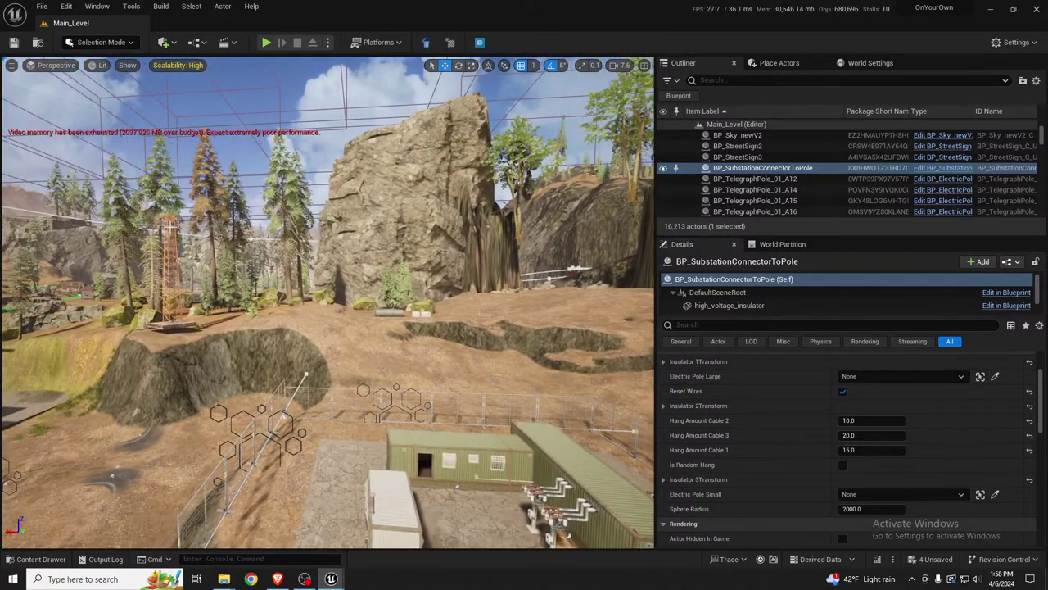
pyautogui.click(171, 227)
pyautogui.moveTo(171, 227); pyautogui.dragTo(199, 356, button='right')
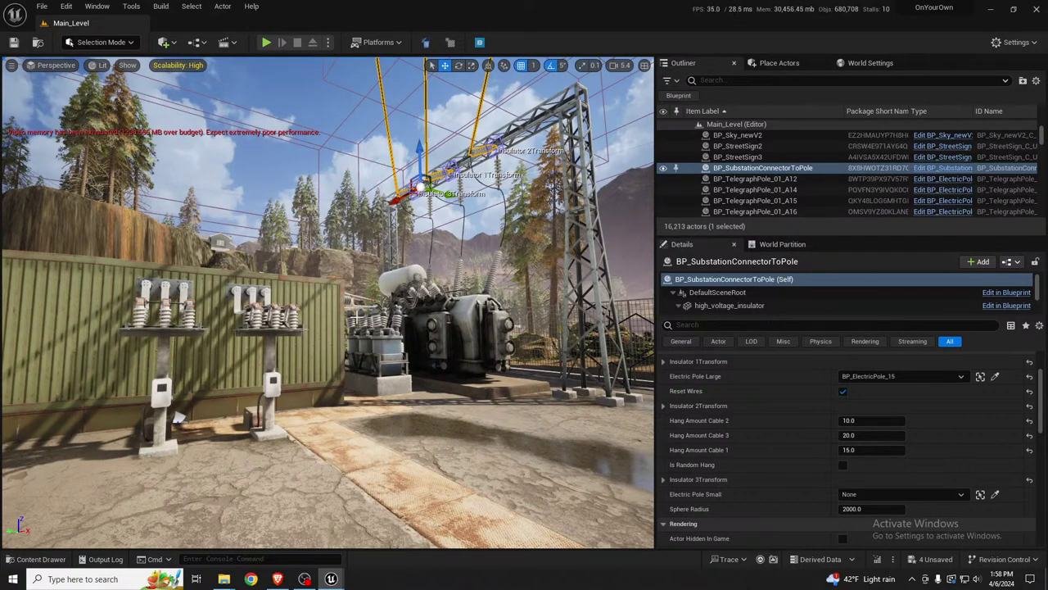
# Step: Duplicate BP_SubstationConnectorToPole and offset the copy to the outer side of the gantry beam
pyautogui.moveTo(328, 303); pyautogui.dragTo(262, 256, button='right')
pyautogui.moveTo(149, 253); pyautogui.dragTo(233, 299, button='right')
pyautogui.moveTo(458, 504); pyautogui.dragTo(476, 490, button='right')
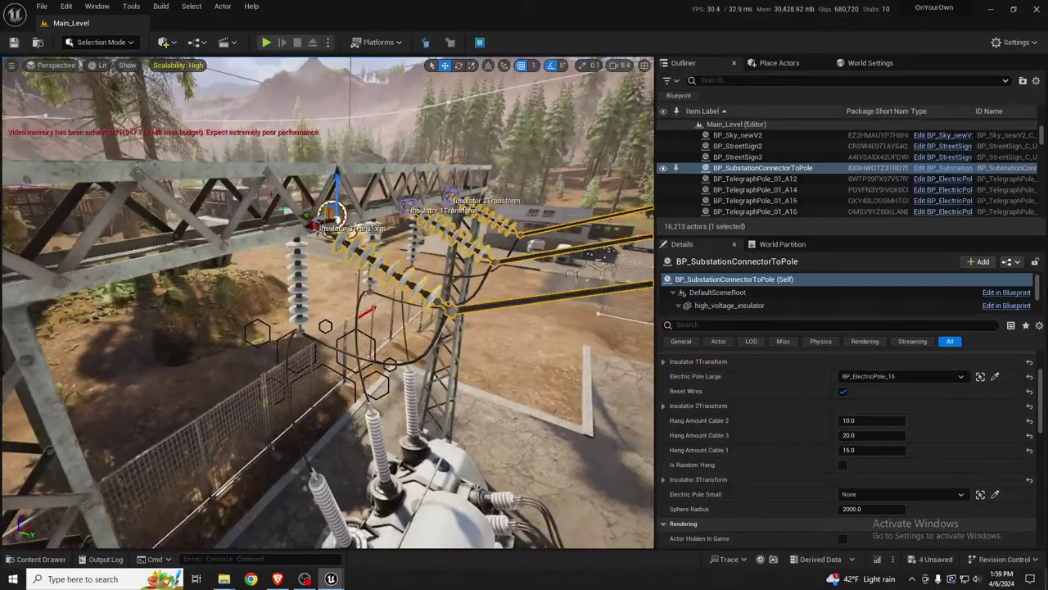
pyautogui.click(297, 270)
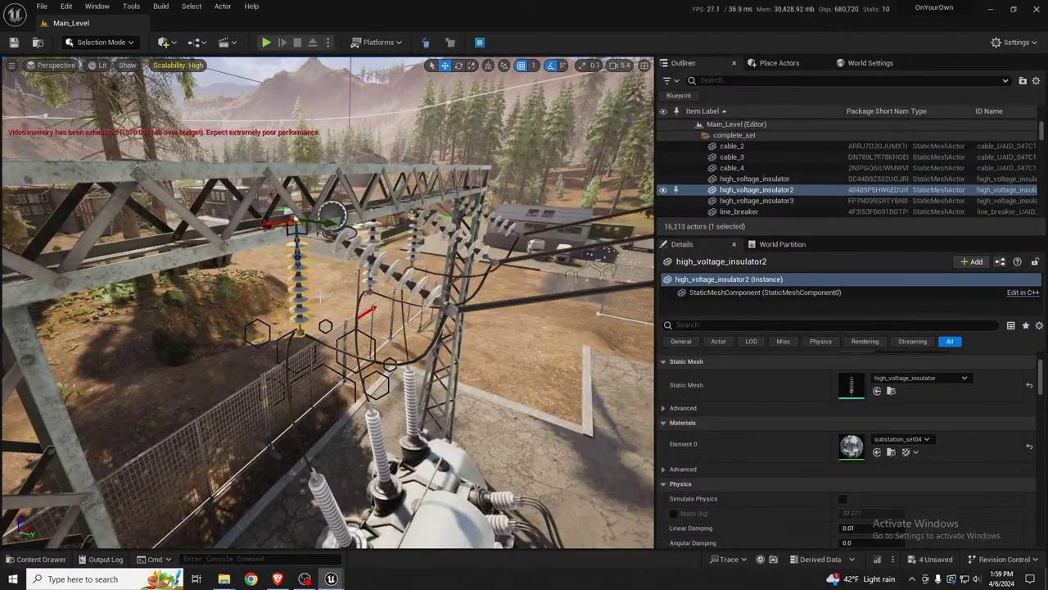
pyautogui.moveTo(320, 296); pyautogui.dragTo(459, 278, button='right')
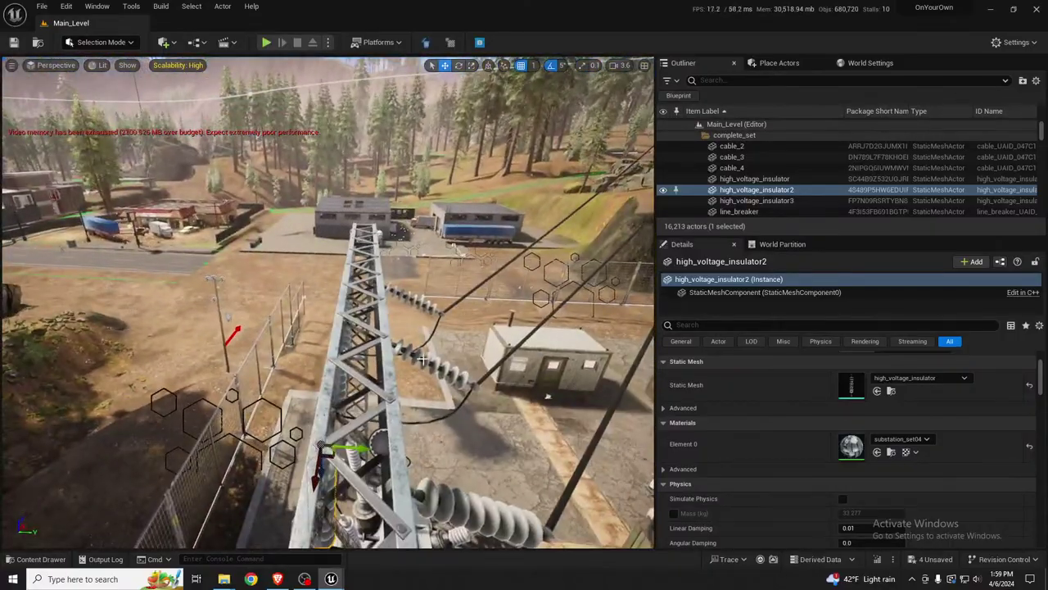
pyautogui.click(419, 358)
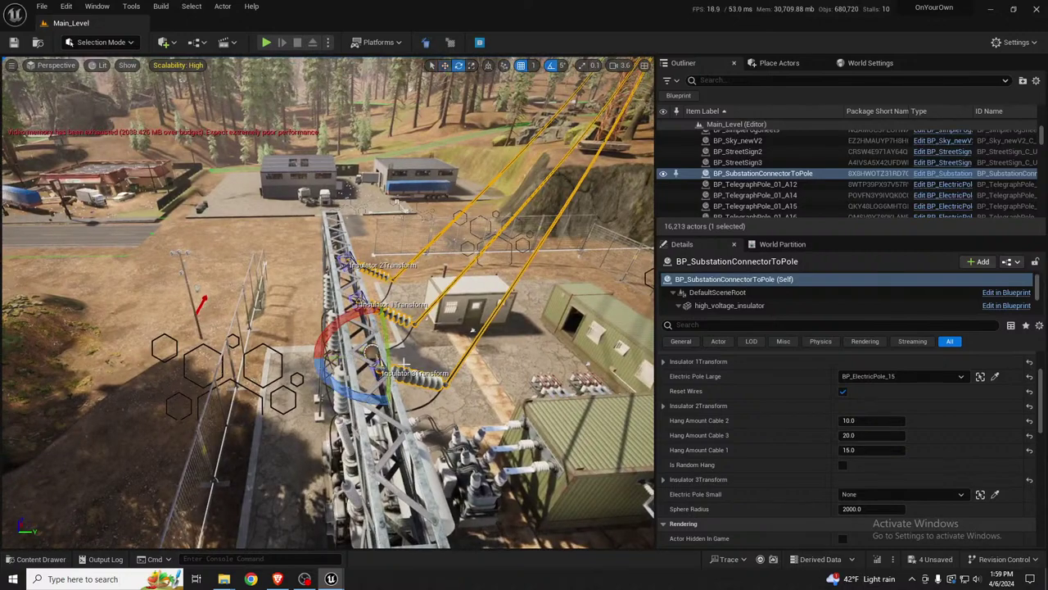
pyautogui.keyDown('alt'); pyautogui.moveTo(344, 358); pyautogui.dragTo(291, 360); pyautogui.keyUp('alt')
pyautogui.moveTo(291, 362); pyautogui.dragTo(301, 365, button='right')
# Step: Rotate the connector copy BP_SubstationConnectorToPole2 and move it back onto the gantry beam beside the original insulators
pyautogui.press('e')
pyautogui.moveTo(282, 341); pyautogui.dragTo(295, 344, button='right')
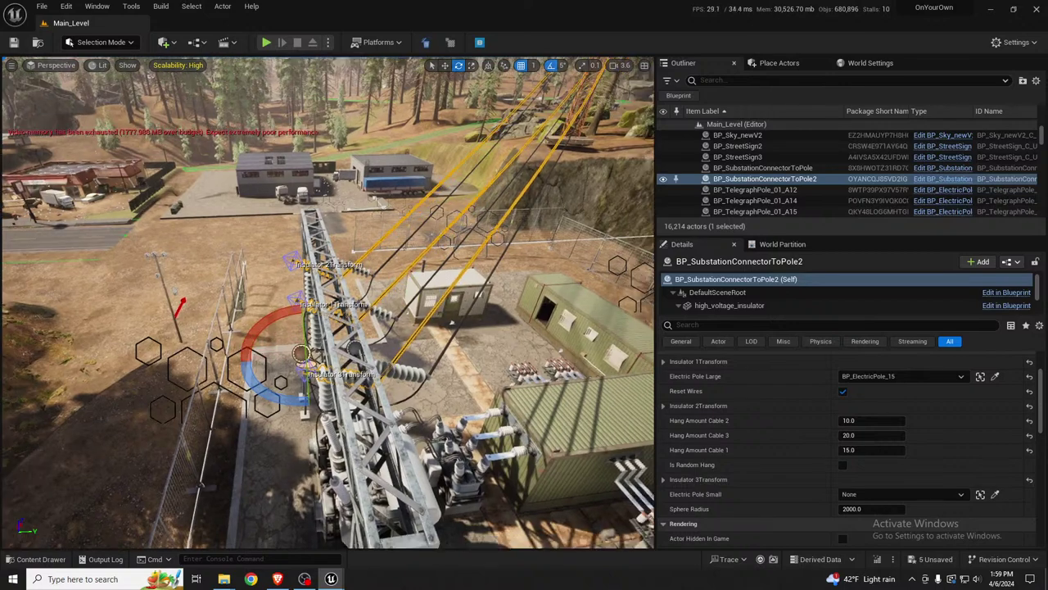
pyautogui.moveTo(266, 324); pyautogui.dragTo(359, 319)
pyautogui.press('w')
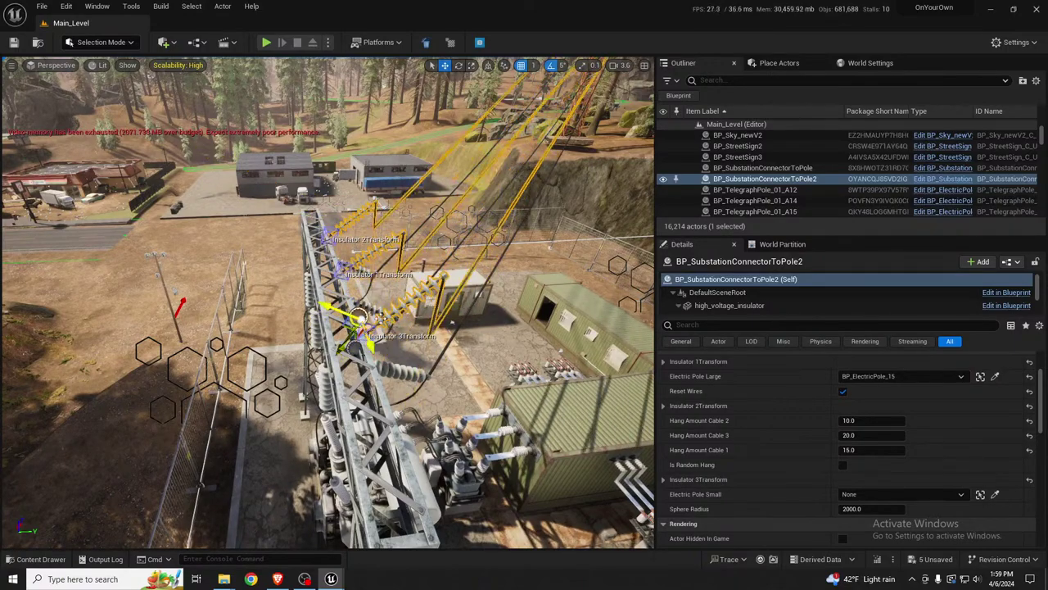
# Step: Pick the distant tower above the cliffs as the Electric Pole Large of BP_SubstationConnectorToPole2 and clear the selection
pyautogui.moveTo(359, 319); pyautogui.dragTo(548, 290, button='right')
pyautogui.press('a')
pyautogui.moveTo(421, 283); pyautogui.dragTo(442, 271, button='right')
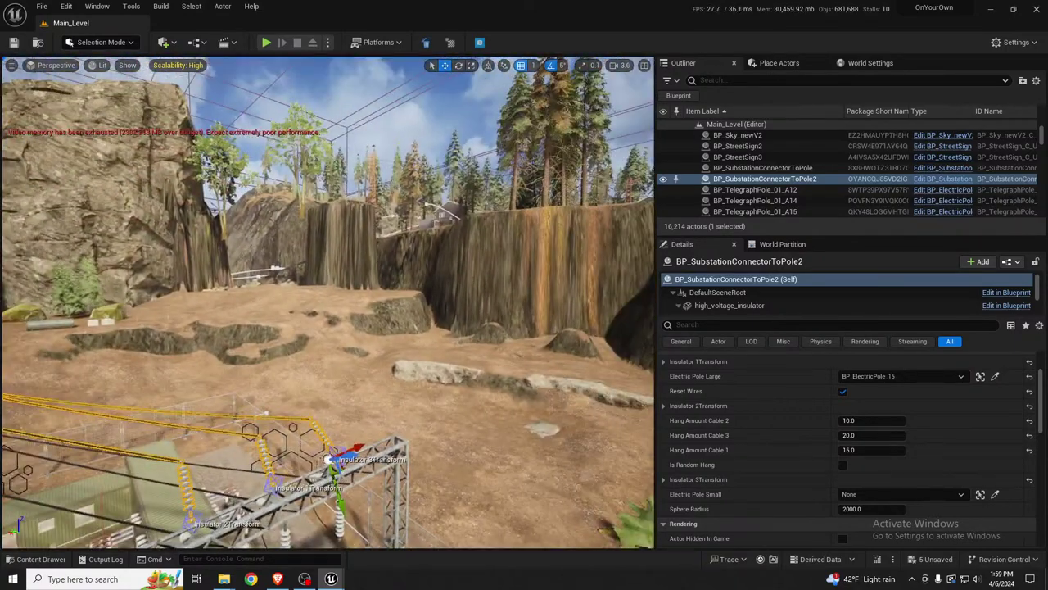
pyautogui.click(995, 376)
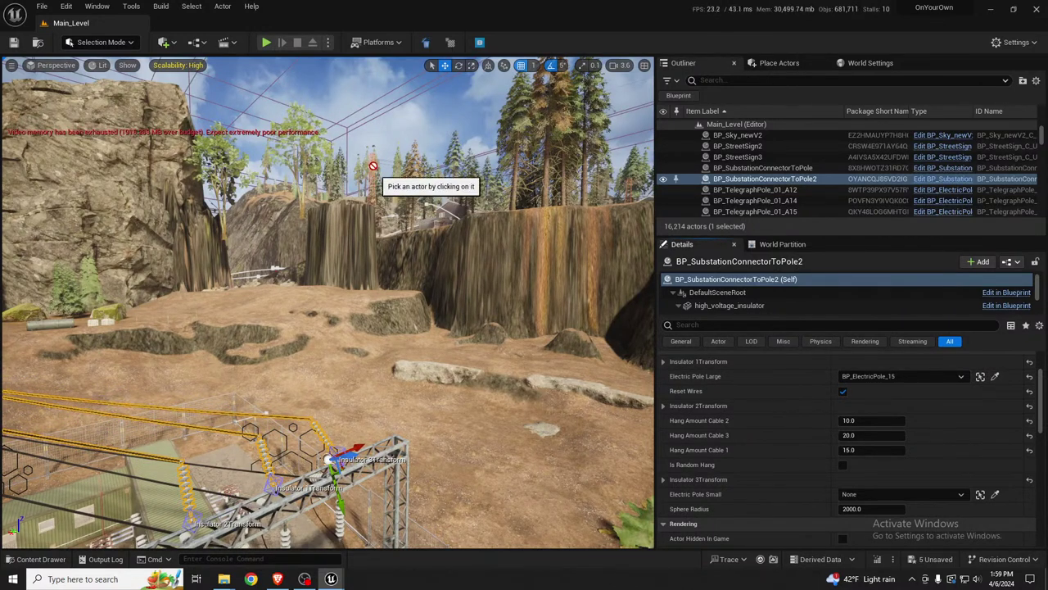
pyautogui.press('a')
pyautogui.moveTo(328, 303); pyautogui.dragTo(413, 289, button='right')
pyautogui.press('w')
pyautogui.press('s')
pyautogui.press('q')
pyautogui.press('Escape')
# Step: Examine the gantry cables, the transformer and the switch insulators beside the green container from several viewpoints
pyautogui.press('q')
pyautogui.press('s')
pyautogui.press('w')
pyautogui.press('a')
pyautogui.press('d')
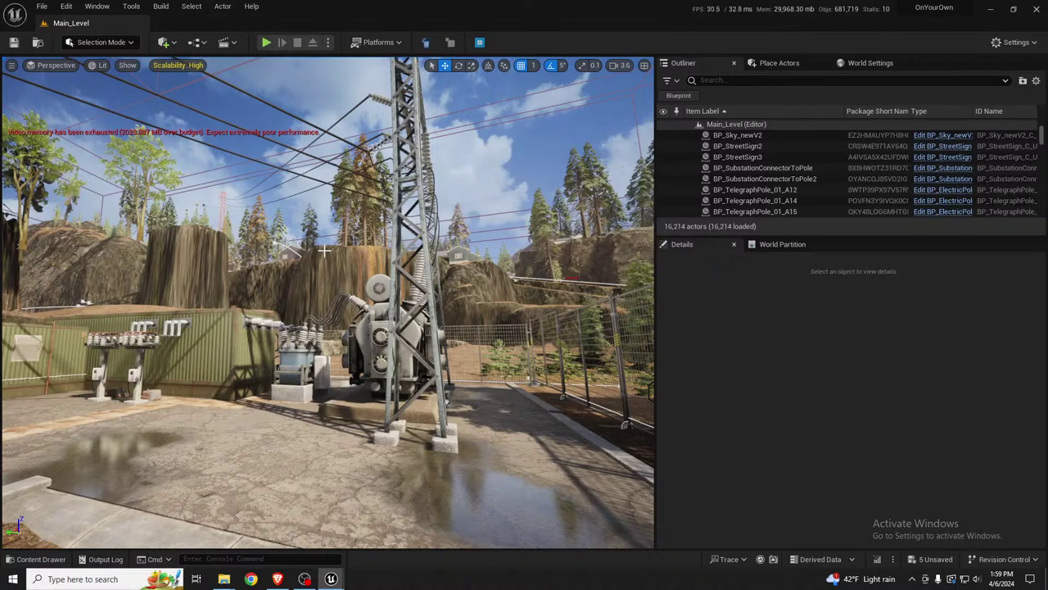
pyautogui.hotkey('alt', 'Tab')
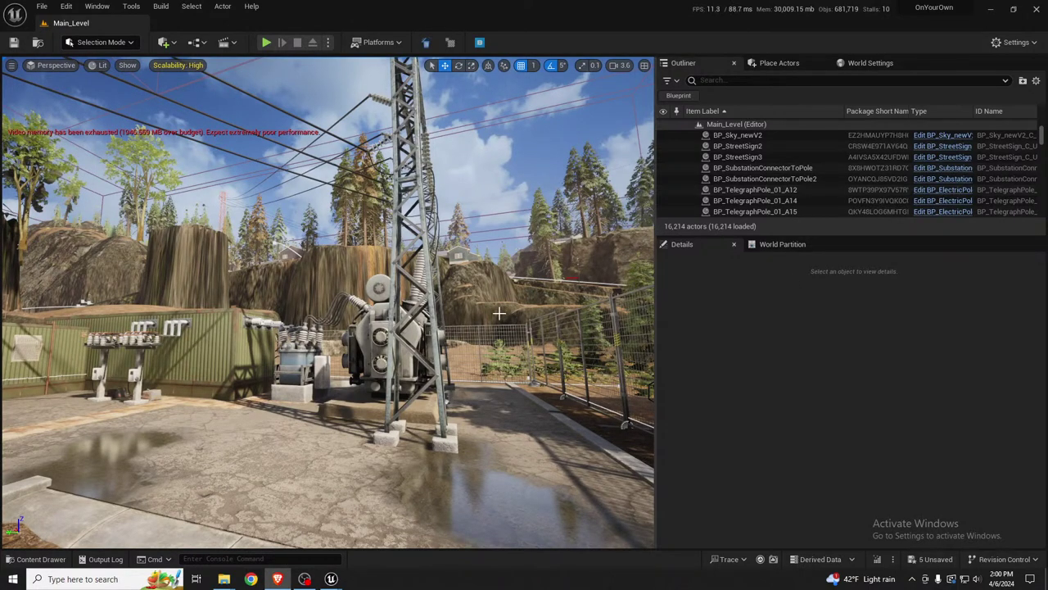
pyautogui.moveTo(499, 313); pyautogui.dragTo(416, 305, button='right')
pyautogui.press('a')
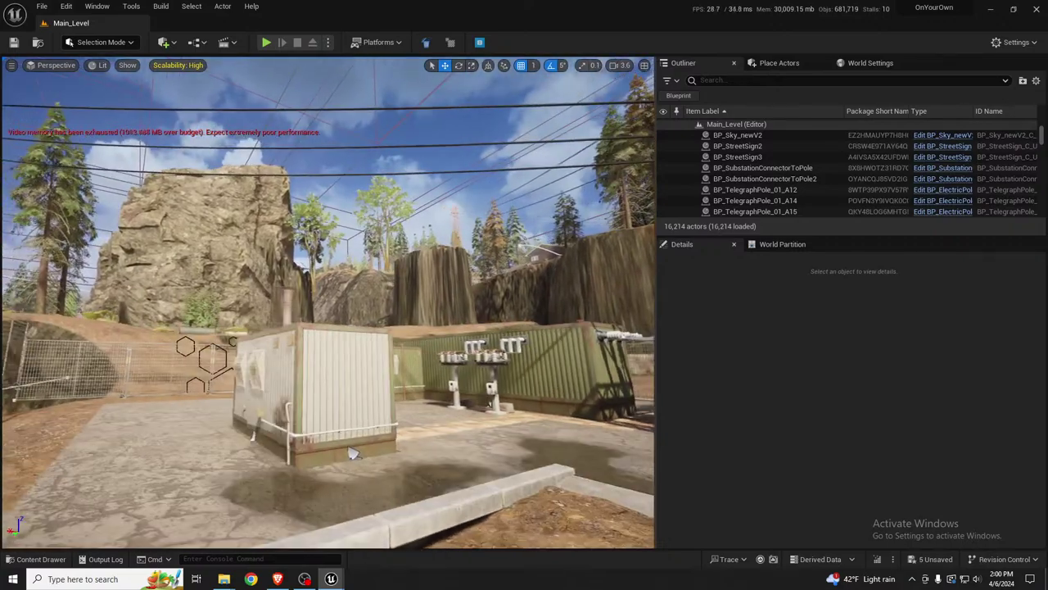
pyautogui.moveTo(352, 453); pyautogui.dragTo(512, 427, button='right')
pyautogui.press('w')
pyautogui.moveTo(470, 347); pyautogui.dragTo(495, 347, button='right')
pyautogui.press('s')
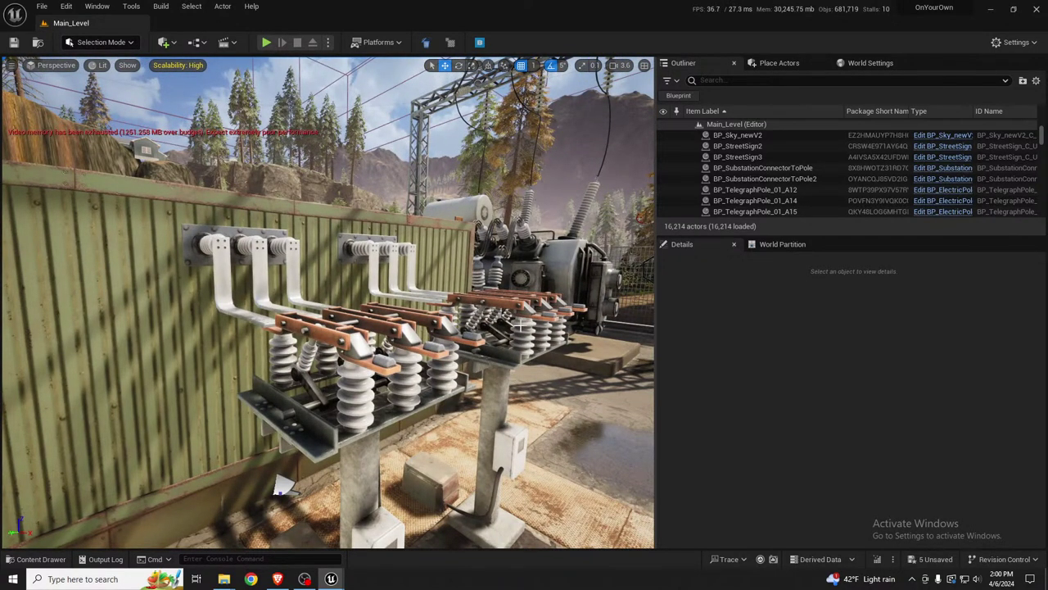
pyautogui.moveTo(281, 486); pyautogui.dragTo(260, 354, button='right')
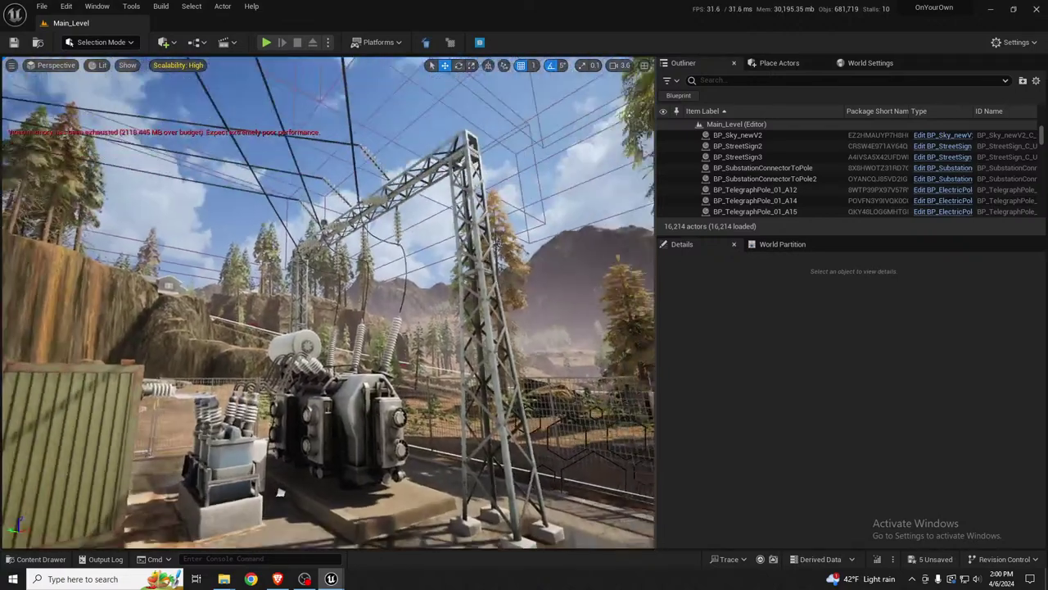
pyautogui.moveTo(280, 493); pyautogui.dragTo(273, 511, button='right')
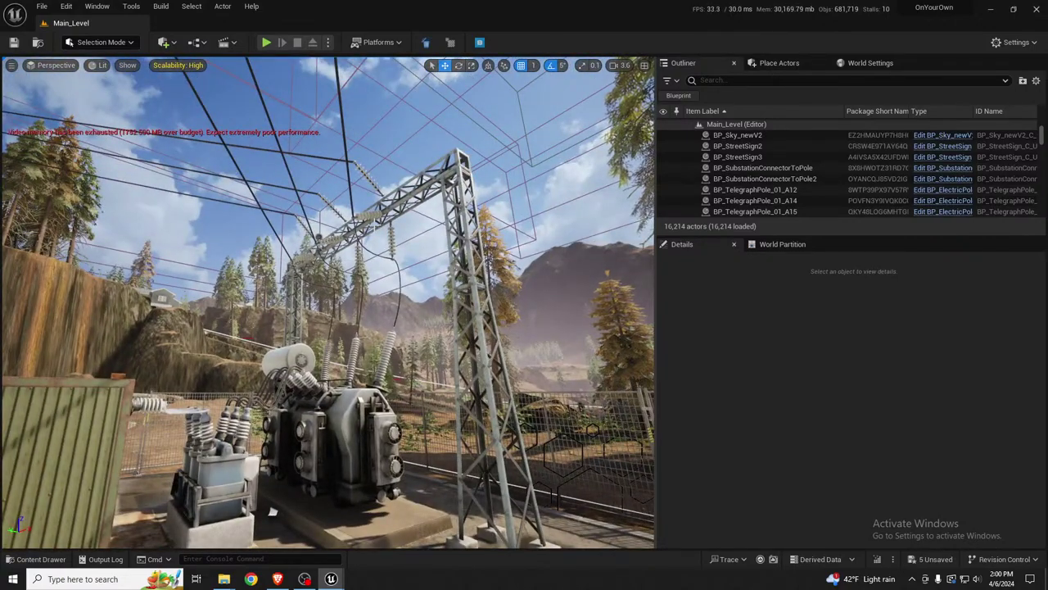
pyautogui.press('w')
pyautogui.moveTo(393, 377); pyautogui.dragTo(160, 402, button='right')
pyautogui.scroll(-3, 393, 376)
pyautogui.moveTo(273, 512); pyautogui.dragTo(273, 512, button='right')
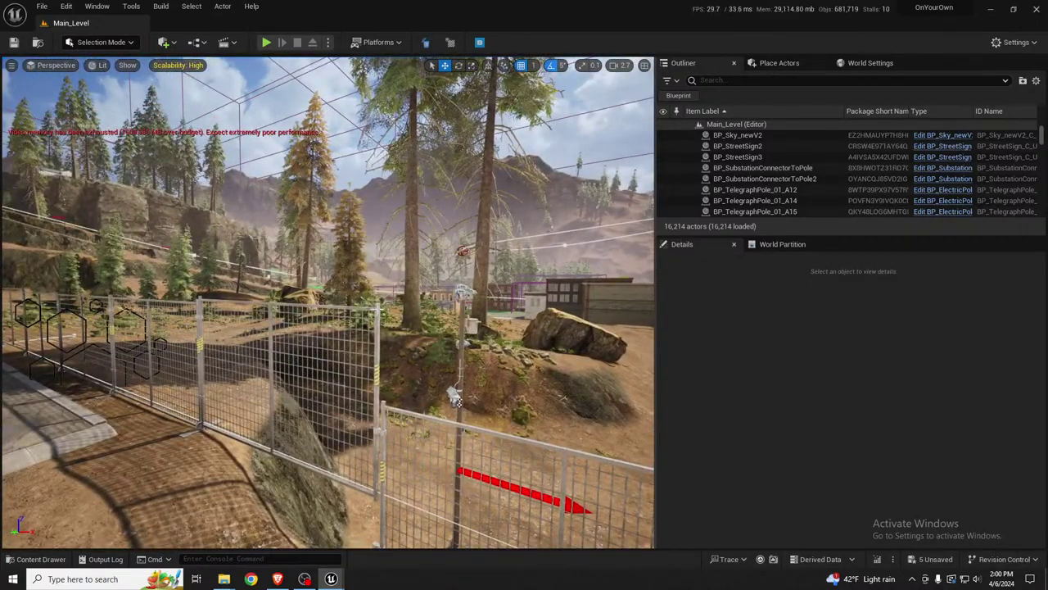
# Step: Select the chain-link fence BP_ia_scatter125 beside the parked military vehicles
pyautogui.click(455, 398)
pyautogui.moveTo(407, 334); pyautogui.dragTo(557, 336, button='right')
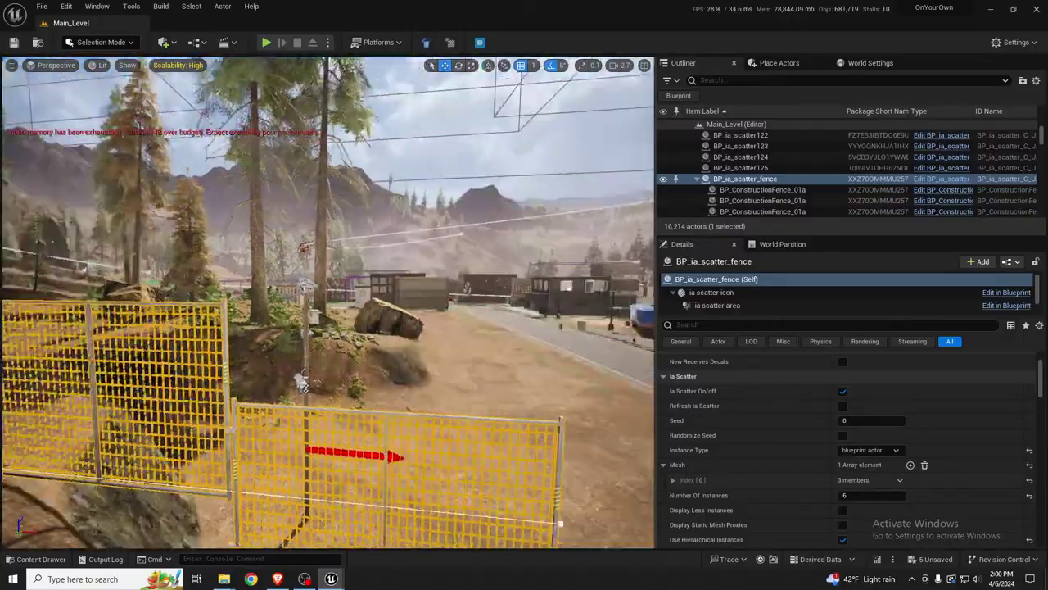
pyautogui.moveTo(328, 303); pyautogui.dragTo(426, 352, button='right')
pyautogui.press('w')
pyautogui.scroll(4, 328, 303)
pyautogui.press('w')
pyautogui.scroll(-2, 328, 303)
pyautogui.moveTo(593, 296); pyautogui.dragTo(601, 326, button='right')
pyautogui.click(442, 315)
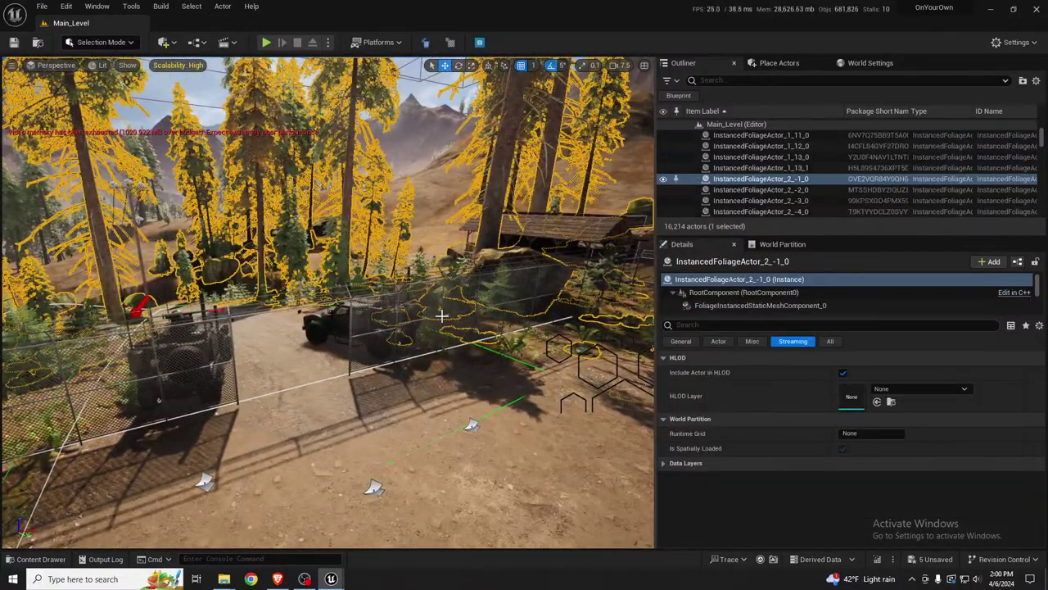
pyautogui.click(442, 284)
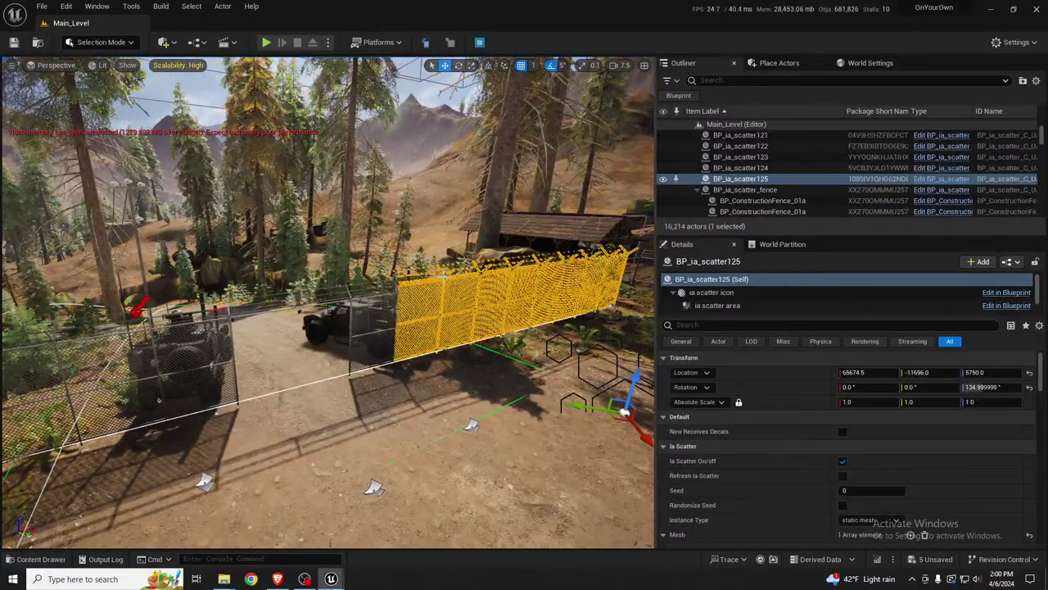
# Step: Review the scatter settings of BP_ia_scatter125 and expand its first Mesh entry to check the static mesh used
pyautogui.scroll(-5, 925, 445)
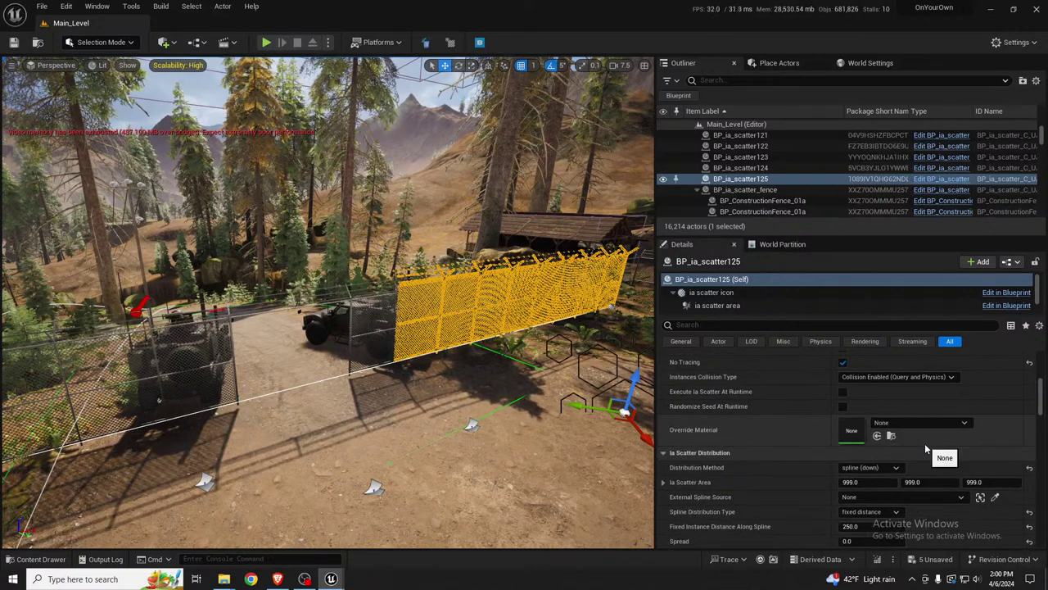
pyautogui.scroll(-10, 925, 444)
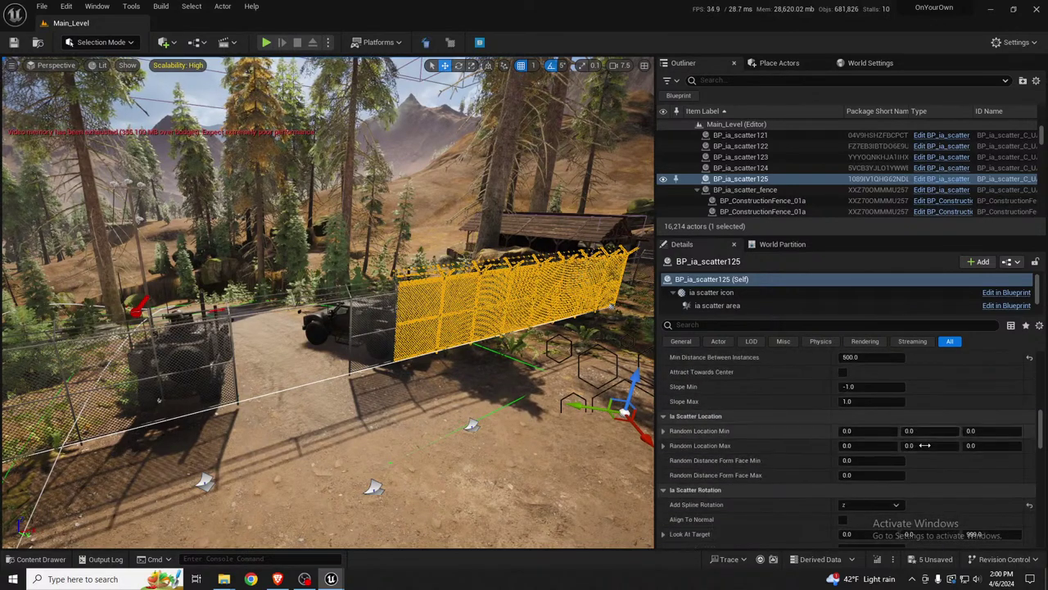
pyautogui.scroll(-8, 924, 446)
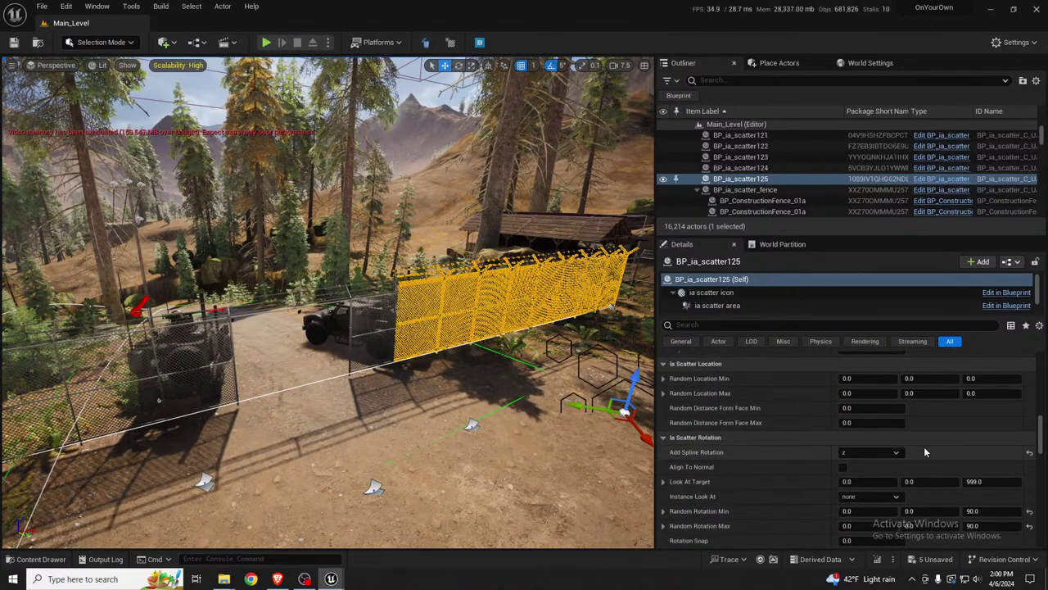
pyautogui.scroll(6, 924, 447)
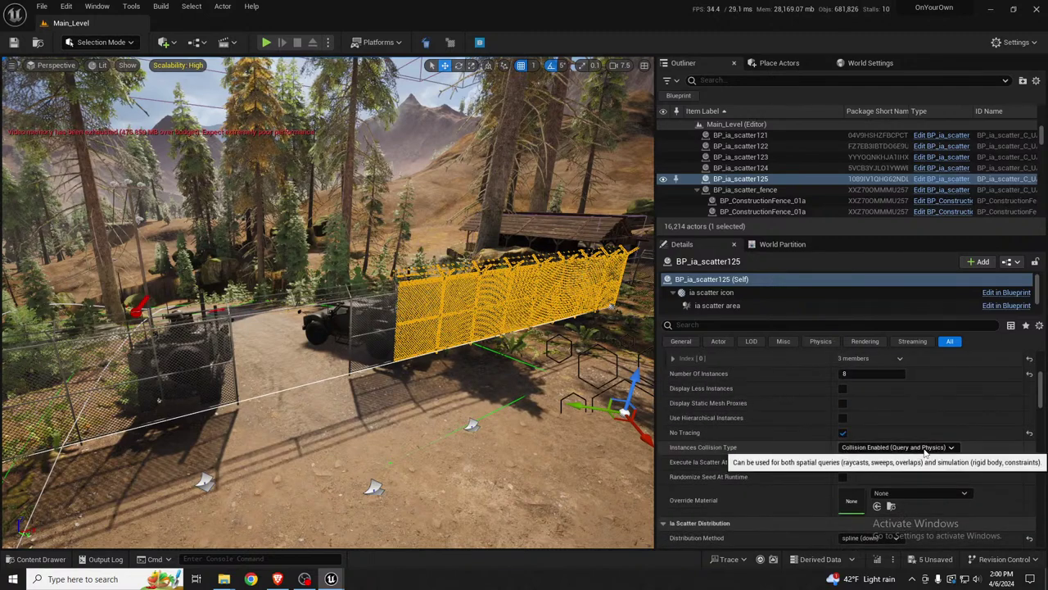
pyautogui.click(674, 428)
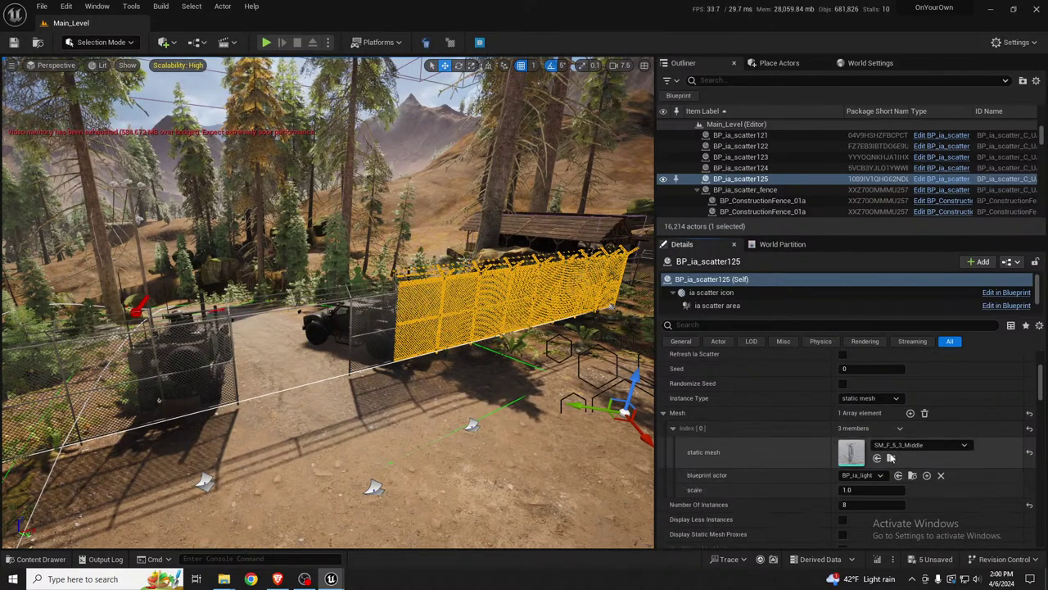
# Step: Duplicate the post process volume PPV_Interior_Antenna1 and place the copy across the map near the village
pyautogui.moveTo(459, 384); pyautogui.dragTo(570, 404, button='right')
pyautogui.click(418, 320)
pyautogui.press('s')
pyautogui.scroll(6, 435, 336)
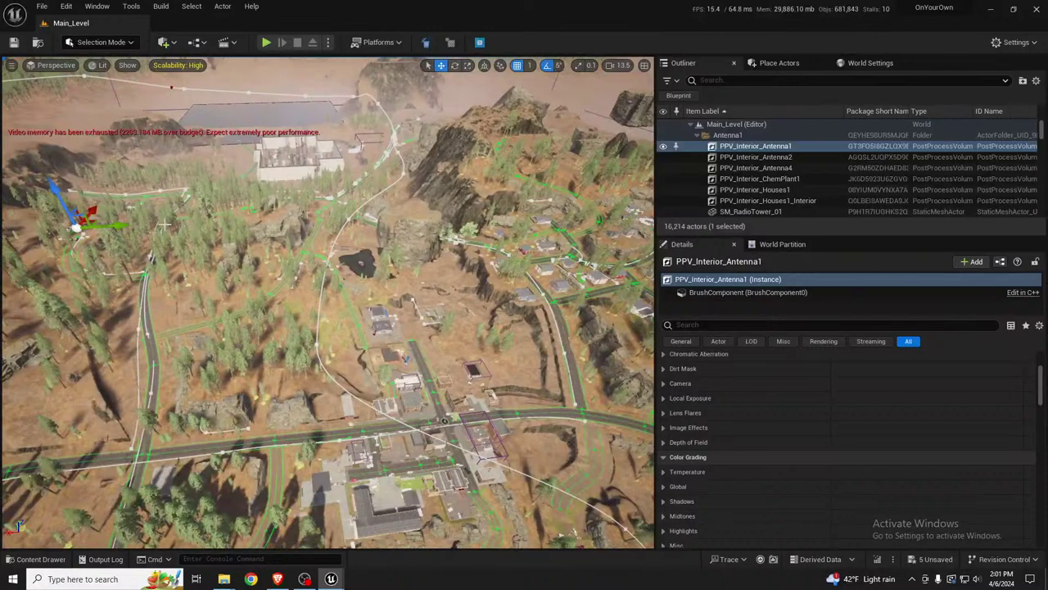
pyautogui.keyDown('alt'); pyautogui.moveTo(94, 219); pyautogui.dragTo(457, 293); pyautogui.keyUp('alt')
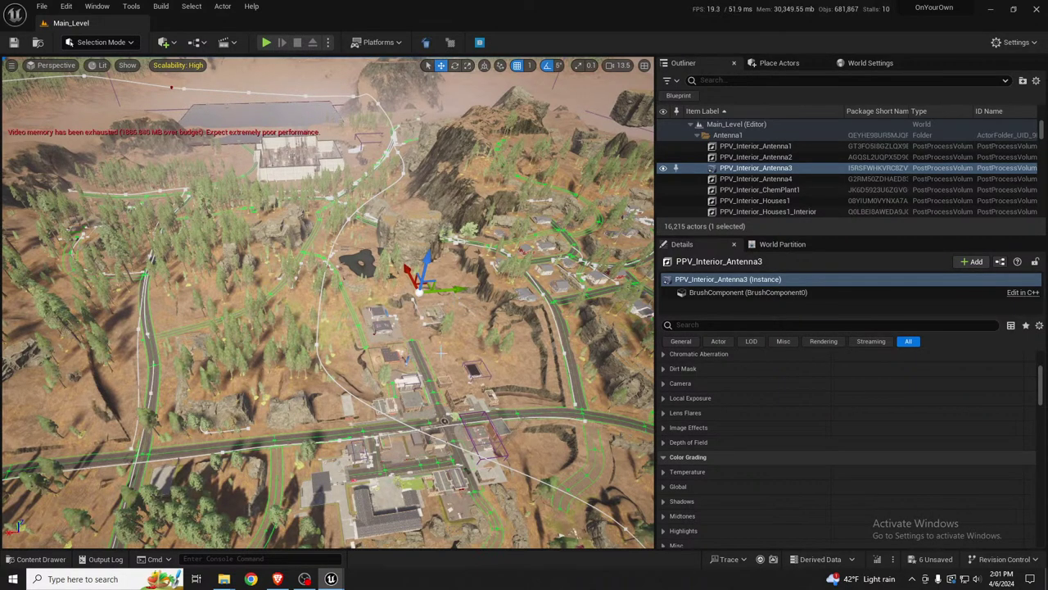
# Step: Move PPV_Interior_Antenna3 to the substation and position it over the green containers
pyautogui.moveTo(440, 354); pyautogui.dragTo(528, 366, button='right')
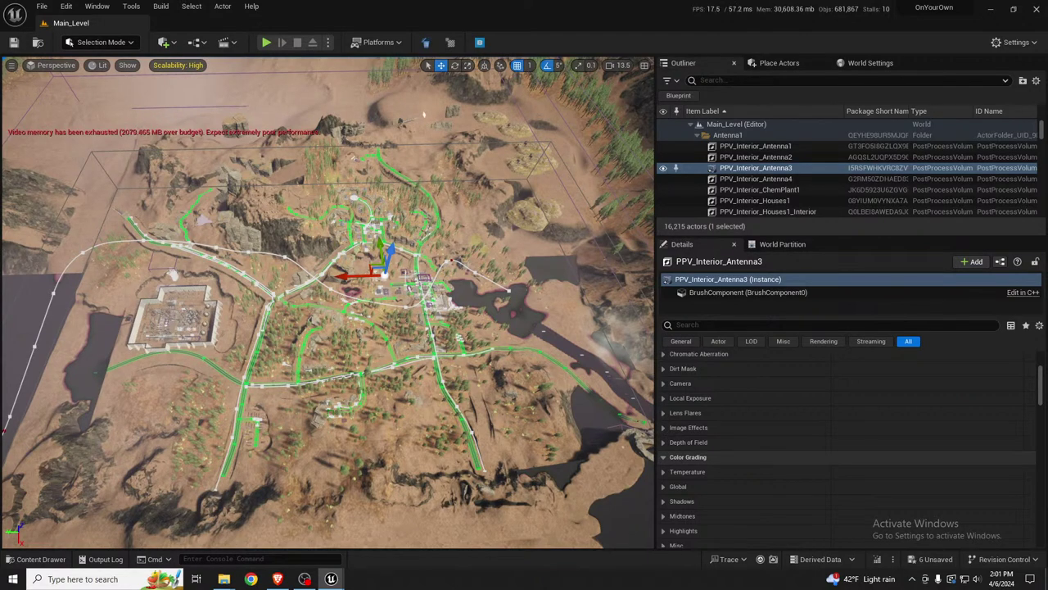
pyautogui.moveTo(442, 348); pyautogui.dragTo(478, 336, button='right')
pyautogui.press('w')
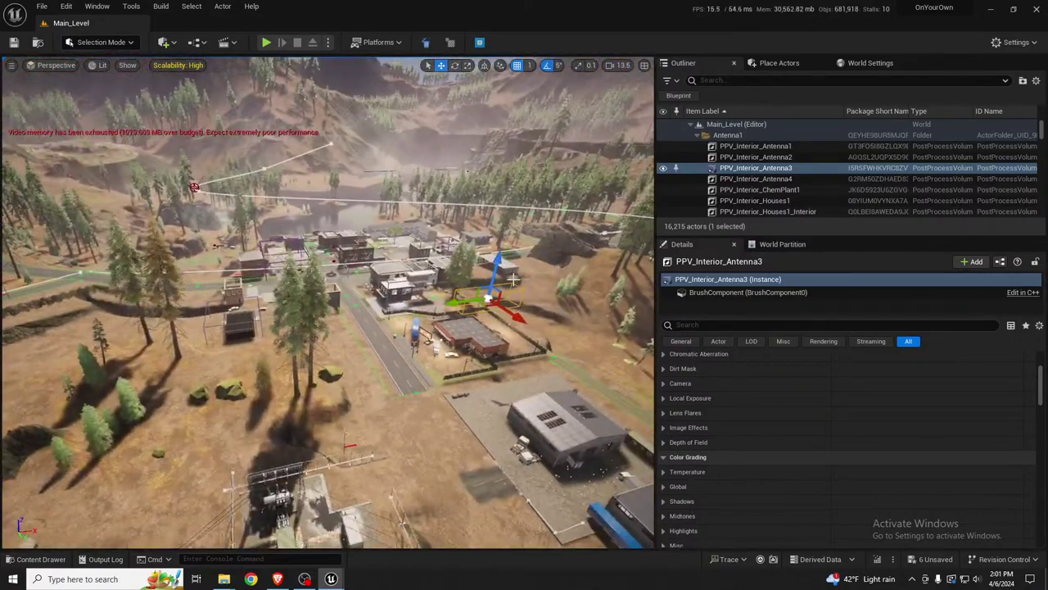
pyautogui.moveTo(513, 280); pyautogui.dragTo(332, 502)
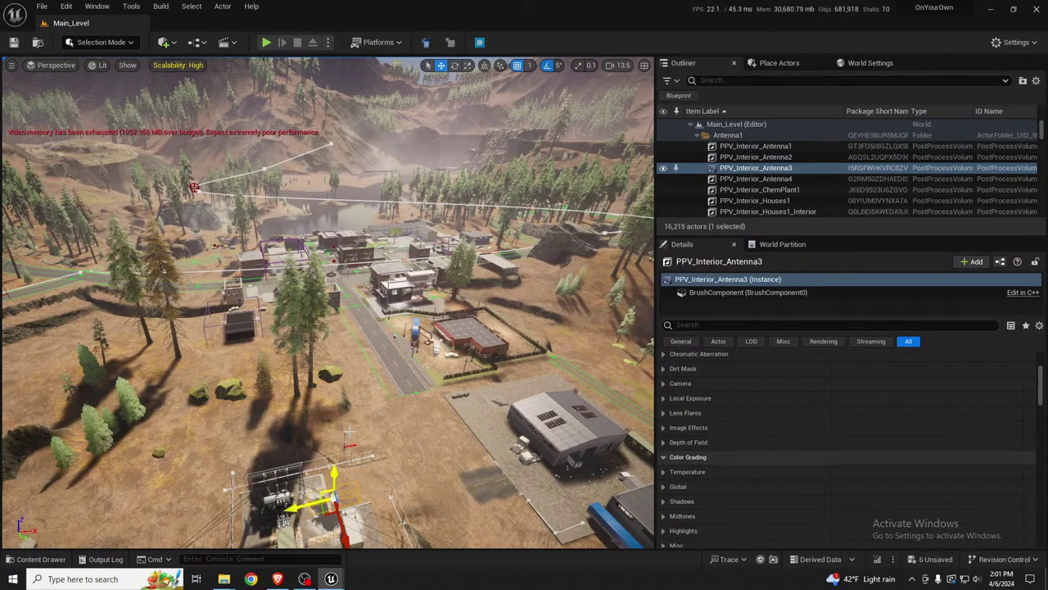
pyautogui.moveTo(332, 498)
pyautogui.mouseDown(button='right')
pyautogui.moveTo(397, 525)
pyautogui.moveTo(332, 514)
pyautogui.mouseUp(button='right')
pyautogui.scroll(-3, 332, 498)
pyautogui.moveTo(256, 336); pyautogui.dragTo(577, 360)
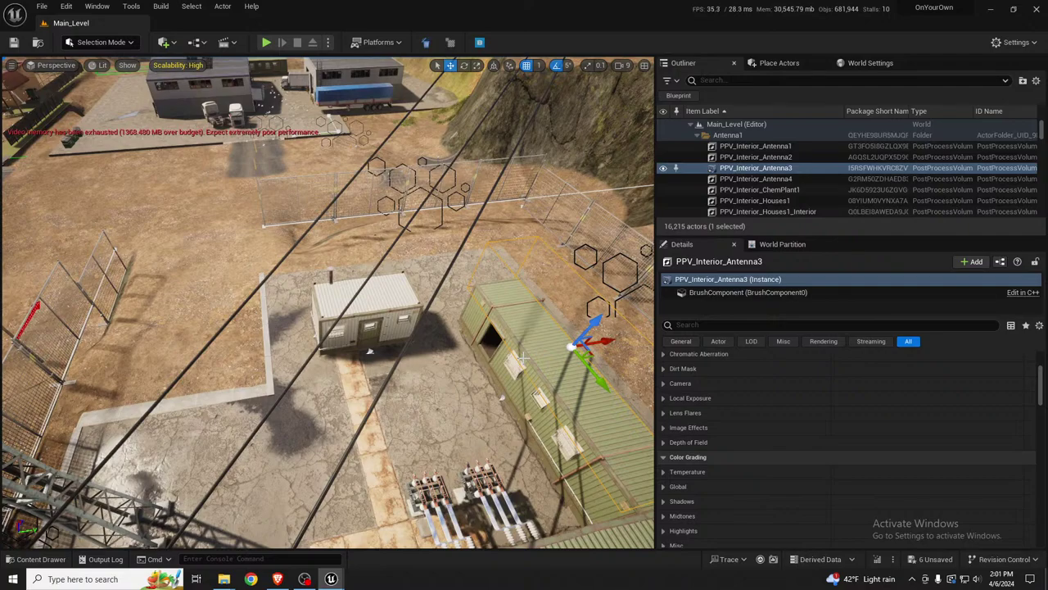
# Step: Go to the brick apartment building in the village and select its facade SM_apartment_facade7V2
pyautogui.moveTo(328, 303); pyautogui.dragTo(232, 210, button='right')
pyautogui.press('w')
pyautogui.scroll(-3, 328, 303)
pyautogui.press('w')
pyautogui.press('a')
pyautogui.press('w')
pyautogui.moveTo(623, 433); pyautogui.dragTo(392, 411, button='right')
pyautogui.click(391, 410)
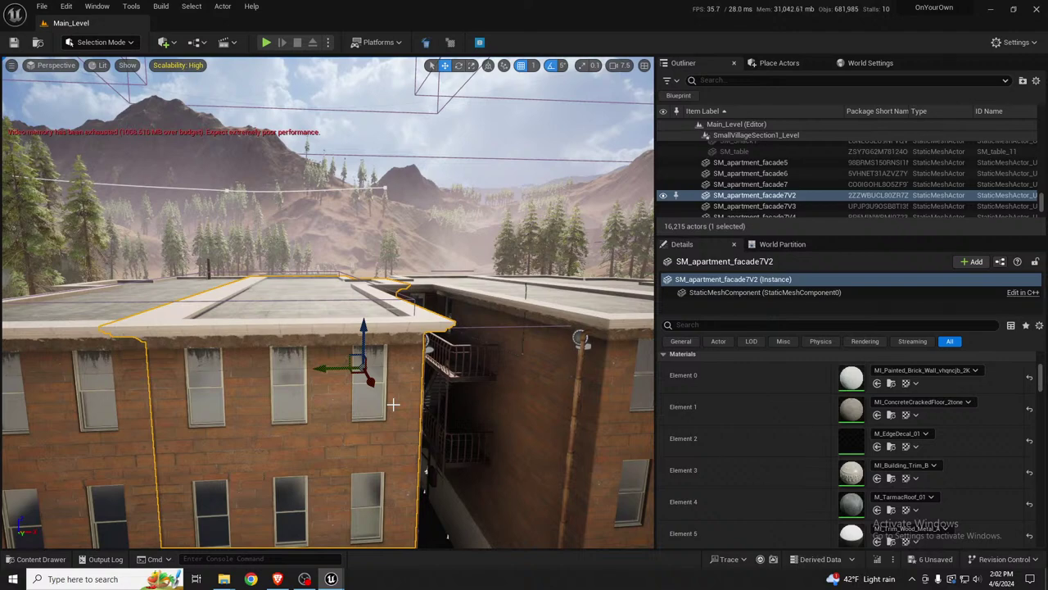
# Step: Go inside the apartment building, select LivingRoom1_Level, and check its HLOD and World Partition settings
pyautogui.moveTo(385, 411); pyautogui.dragTo(353, 434, button='right')
pyautogui.press('w')
pyautogui.scroll(-4, 385, 411)
pyautogui.click(358, 305)
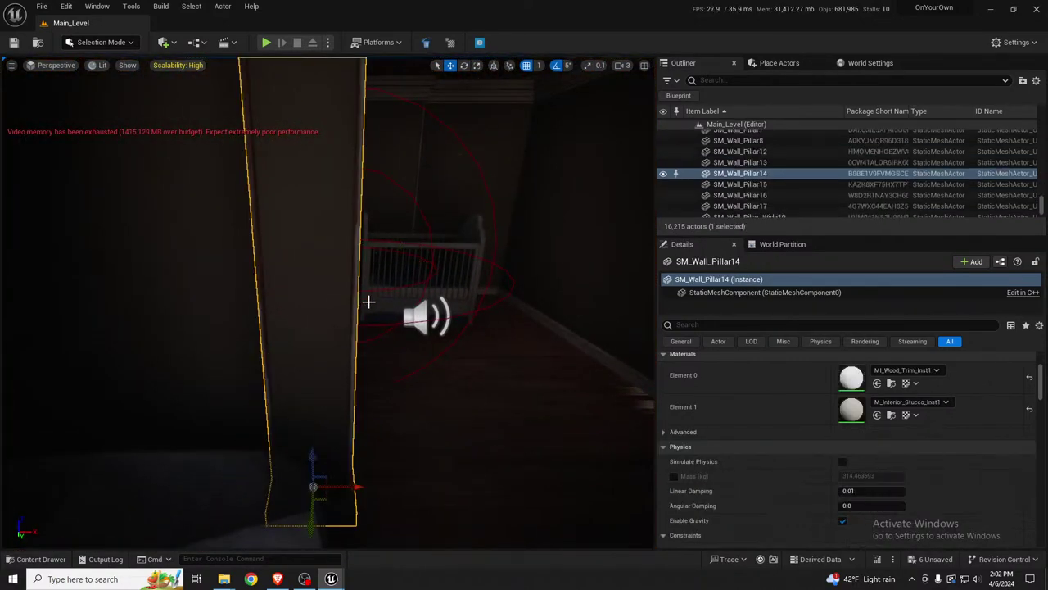
pyautogui.moveTo(367, 302); pyautogui.dragTo(409, 291, button='right')
pyautogui.moveTo(360, 329); pyautogui.dragTo(360, 328, button='right')
pyautogui.click(326, 326)
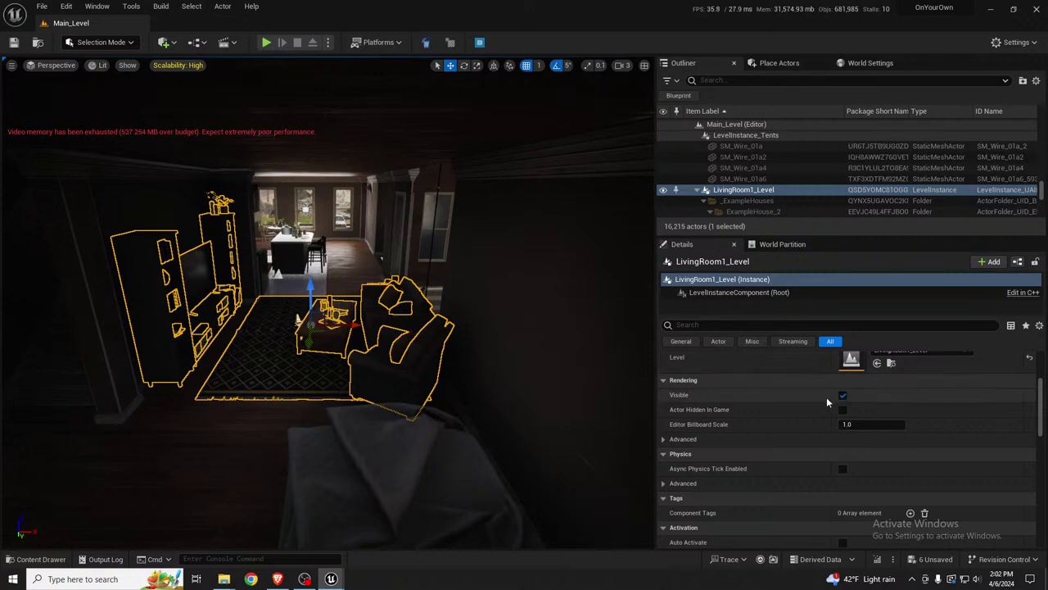
pyautogui.scroll(-6, 815, 406)
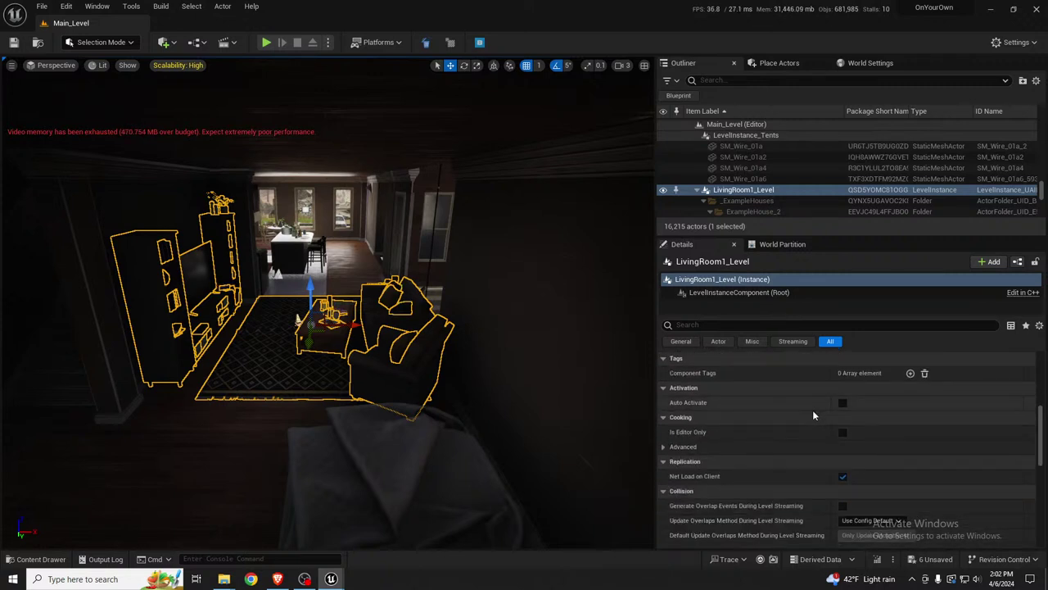
pyautogui.scroll(-3, 812, 410)
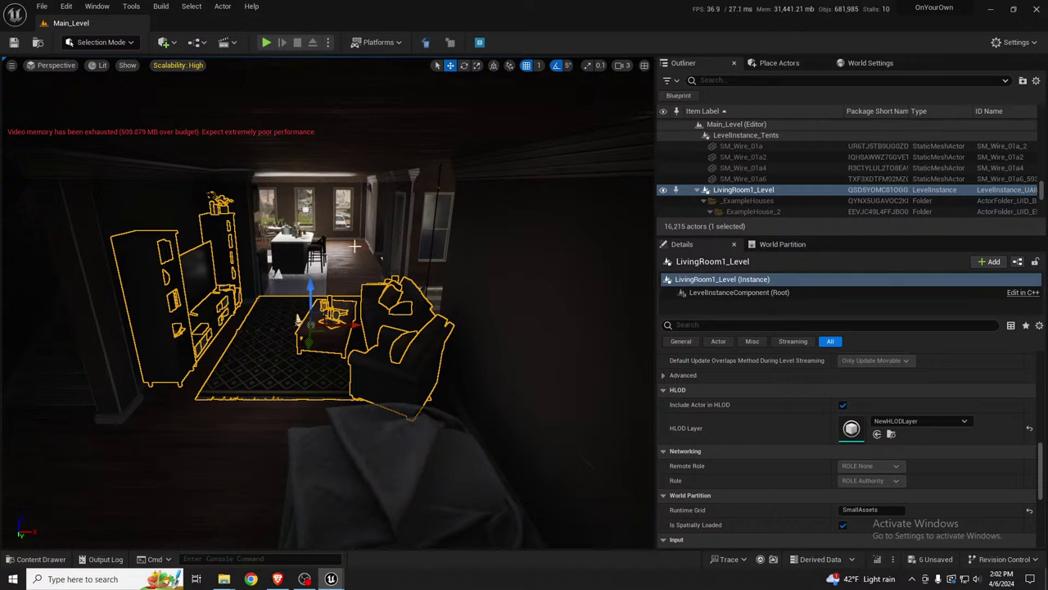
# Step: Go to the motel courtyard, select LevelInstance_Motel, check its Runtime Grid, and frame the whole instance
pyautogui.moveTo(353, 244); pyautogui.dragTo(353, 244, button='right')
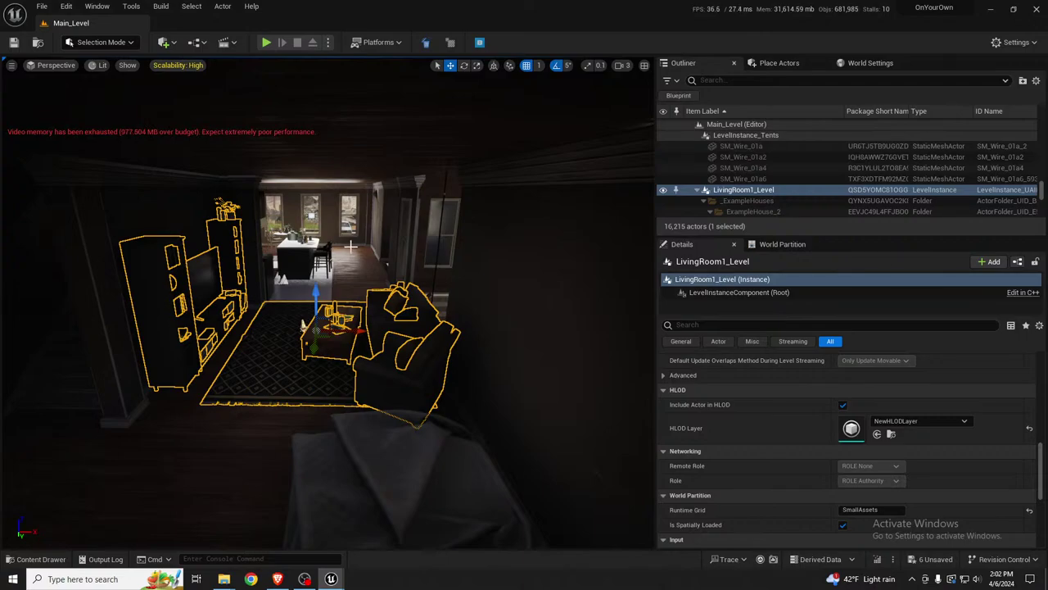
pyautogui.moveTo(350, 244); pyautogui.dragTo(349, 252, button='right')
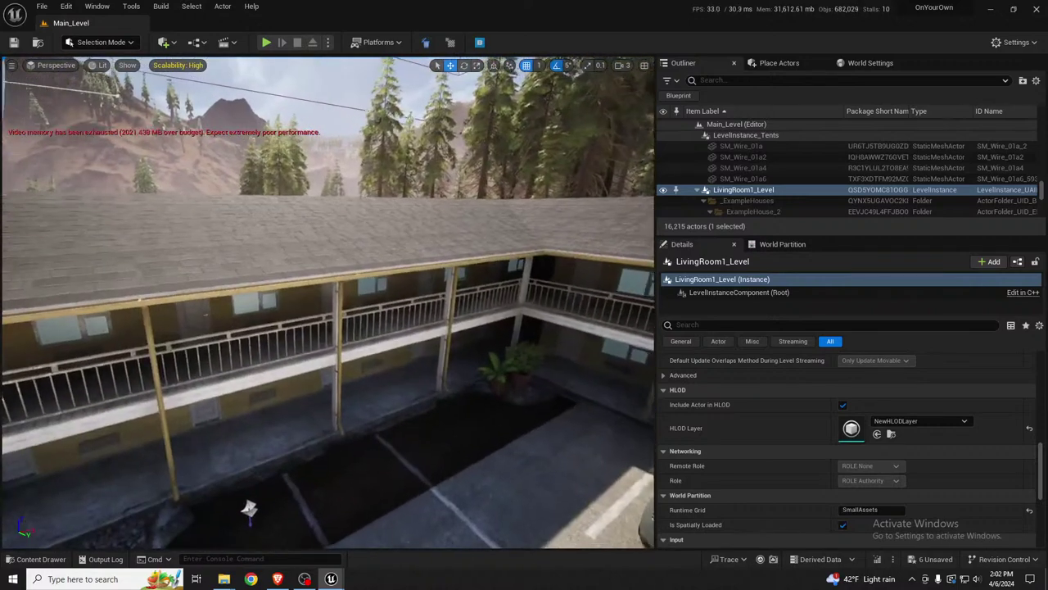
pyautogui.click(293, 242)
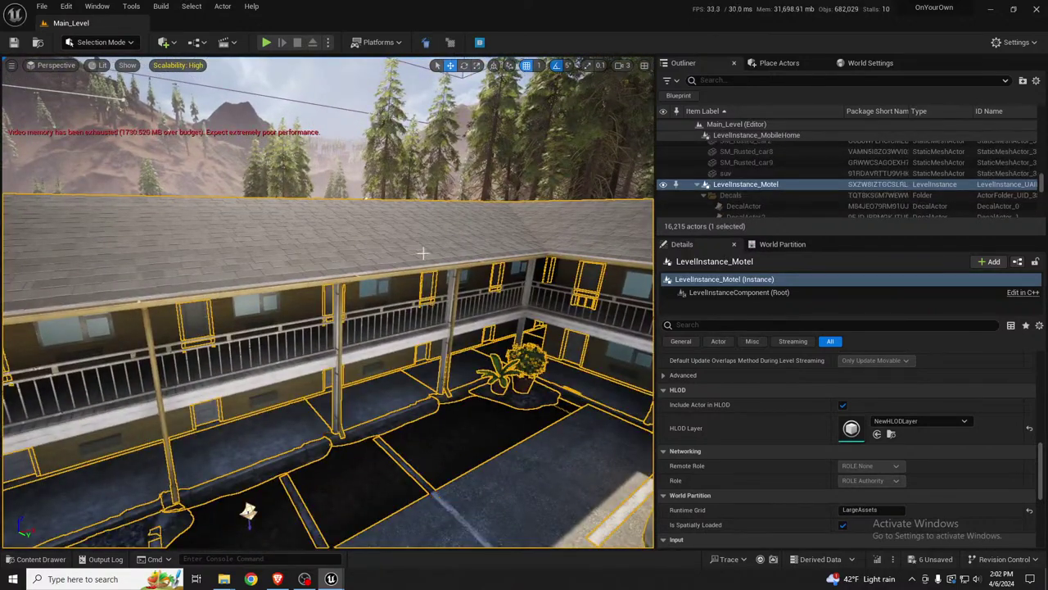
pyautogui.doubleClick(765, 185)
# Step: Enter a motel guest room and select MotelMainBuilding_Interiors to check its Runtime Grid
pyautogui.press('s')
pyautogui.moveTo(327, 303); pyautogui.dragTo(358, 344, button='right')
pyautogui.press('w')
pyautogui.press('w')
pyautogui.scroll(-2, 358, 344)
pyautogui.press('w')
pyautogui.click(357, 344)
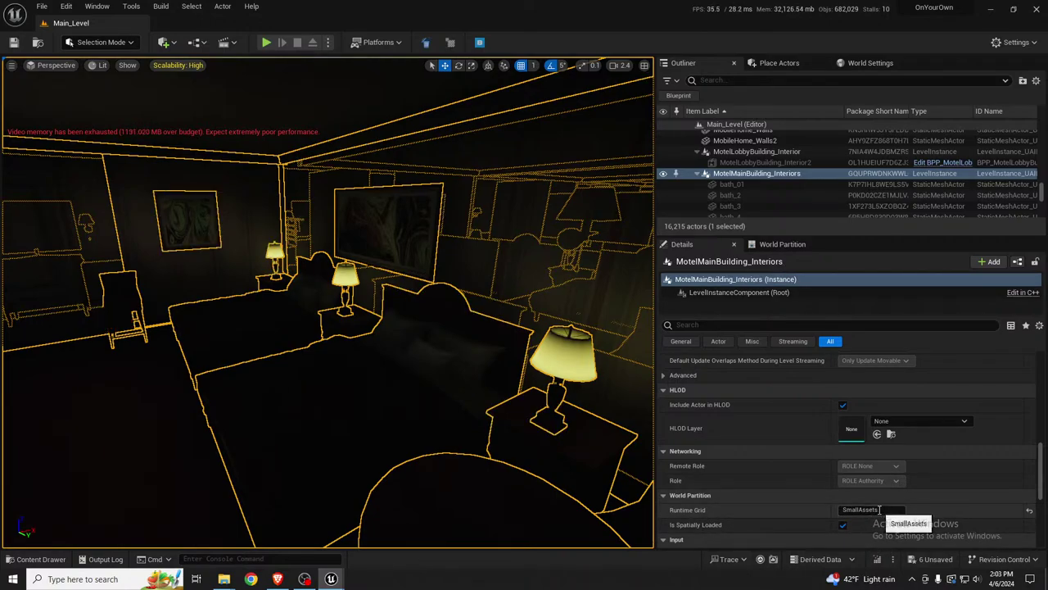
# Step: Move into the motel lobby and select MotelLobbyBuilding_Interior to check its Runtime Grid
pyautogui.press('s')
pyautogui.moveTo(500, 278); pyautogui.dragTo(654, 267, button='right')
pyautogui.press('w')
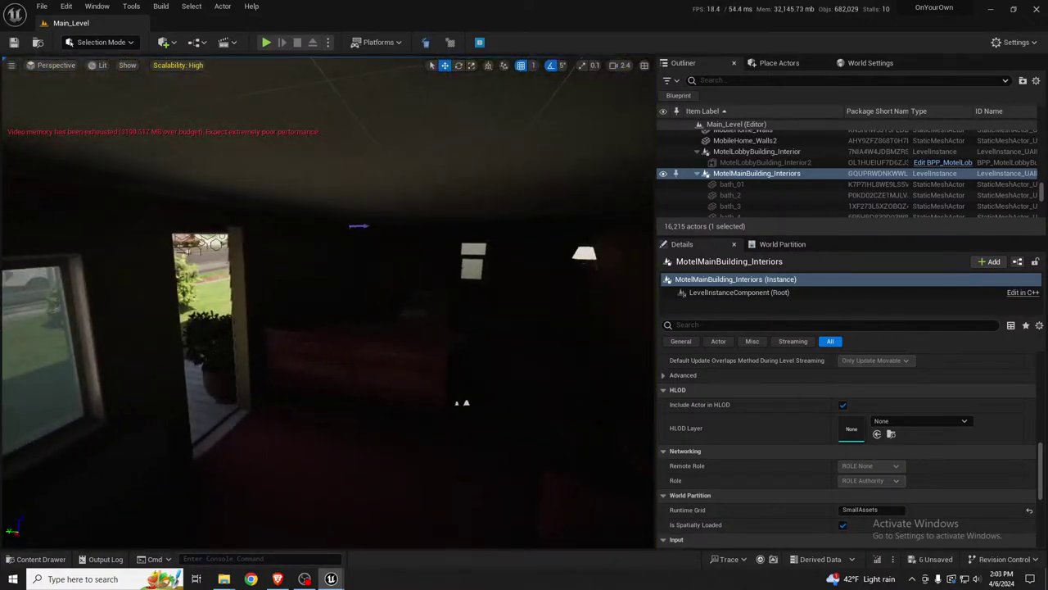
pyautogui.click(349, 374)
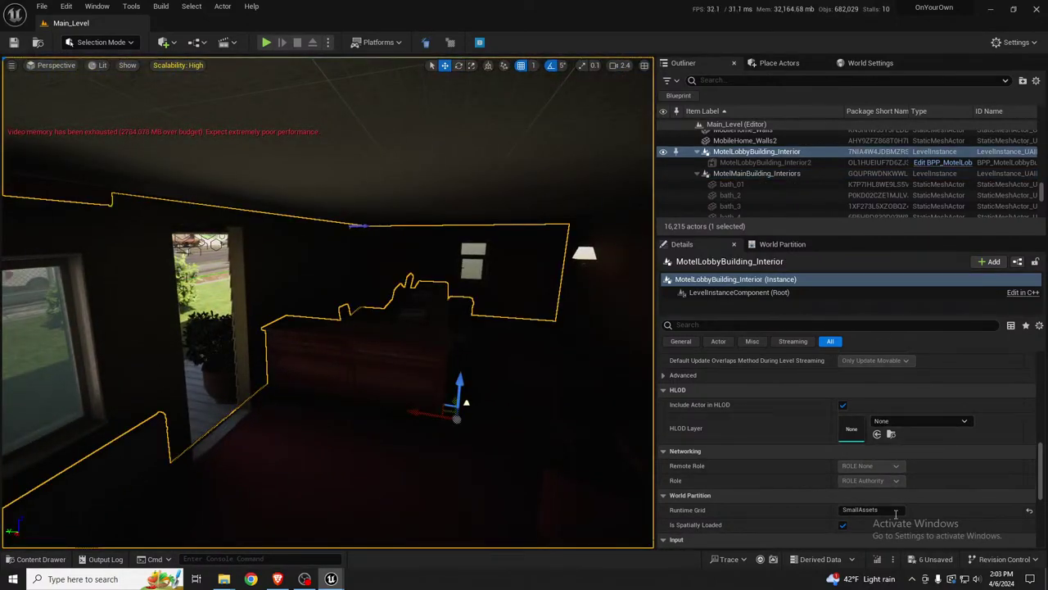
# Step: Go into the diner and select LevelInstance_DinerInterior to check its Runtime Grid
pyautogui.moveTo(466, 360); pyautogui.dragTo(328, 303, button='right')
pyautogui.press('w')
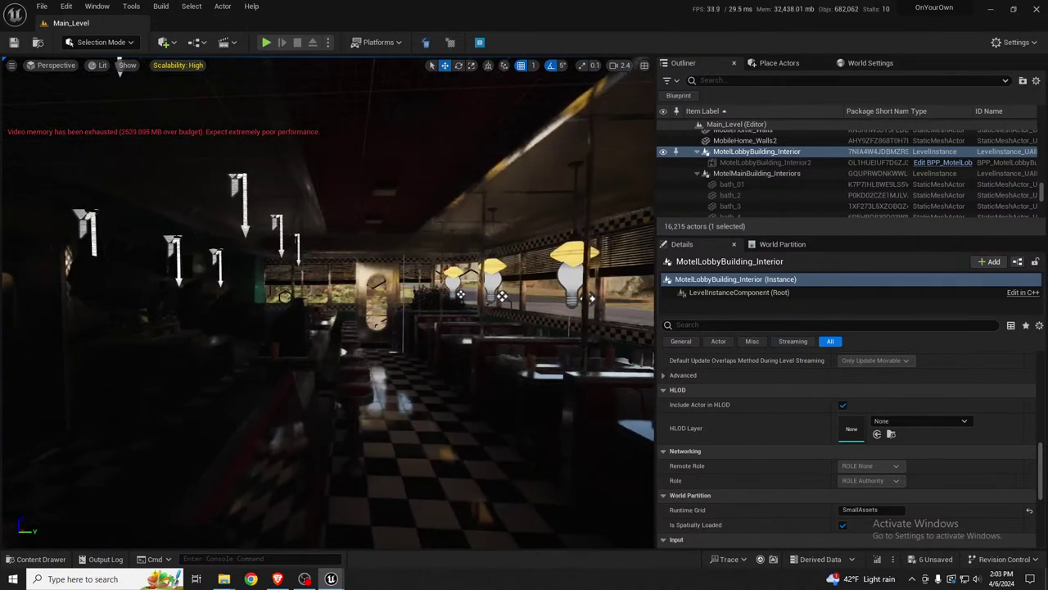
pyautogui.click(521, 380)
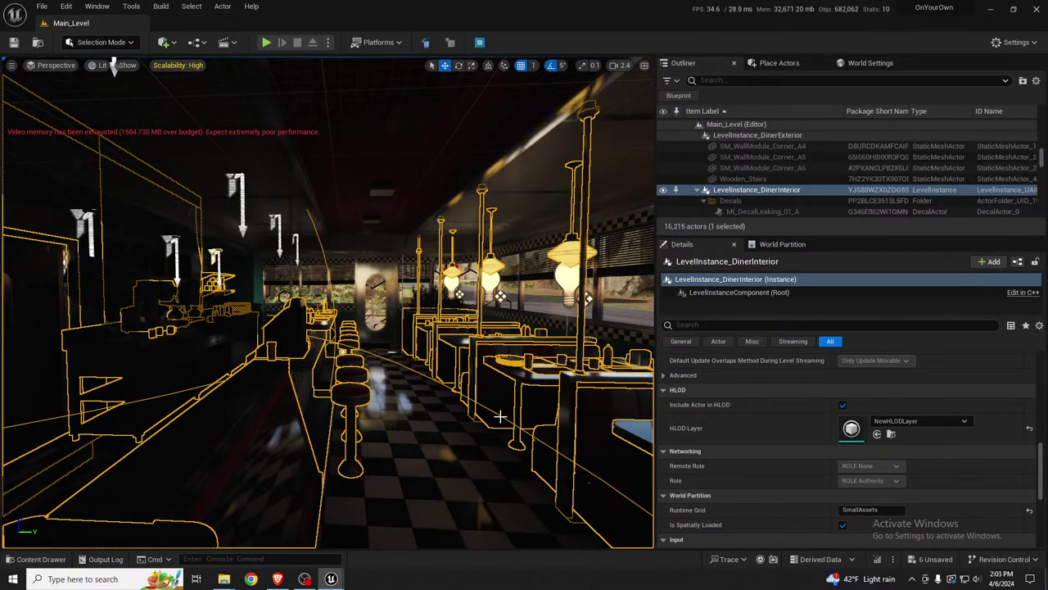
# Step: Inspect the Runtime Grid and extent of LevelInstance_DeliveryWarehouse, briefly hiding the instance and restoring it
pyautogui.moveTo(499, 417)
pyautogui.mouseDown(button='right')
pyautogui.moveTo(458, 417)
pyautogui.moveTo(524, 434)
pyautogui.moveTo(537, 450)
pyautogui.moveTo(594, 450)
pyautogui.moveTo(497, 412)
pyautogui.mouseUp(button='right')
pyautogui.press('s')
pyautogui.scroll(3, 498, 412)
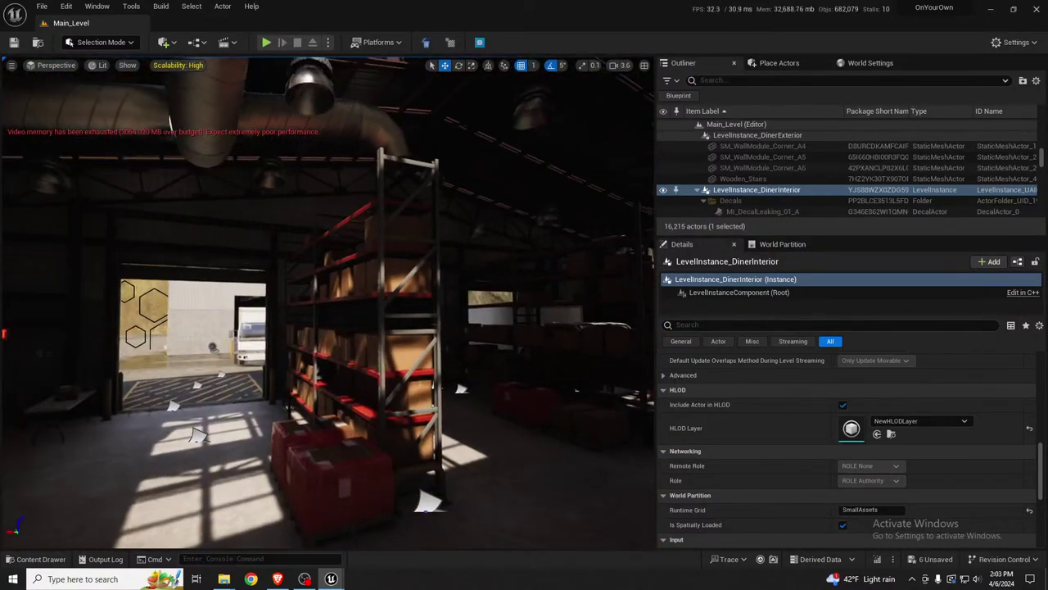
pyautogui.click(396, 343)
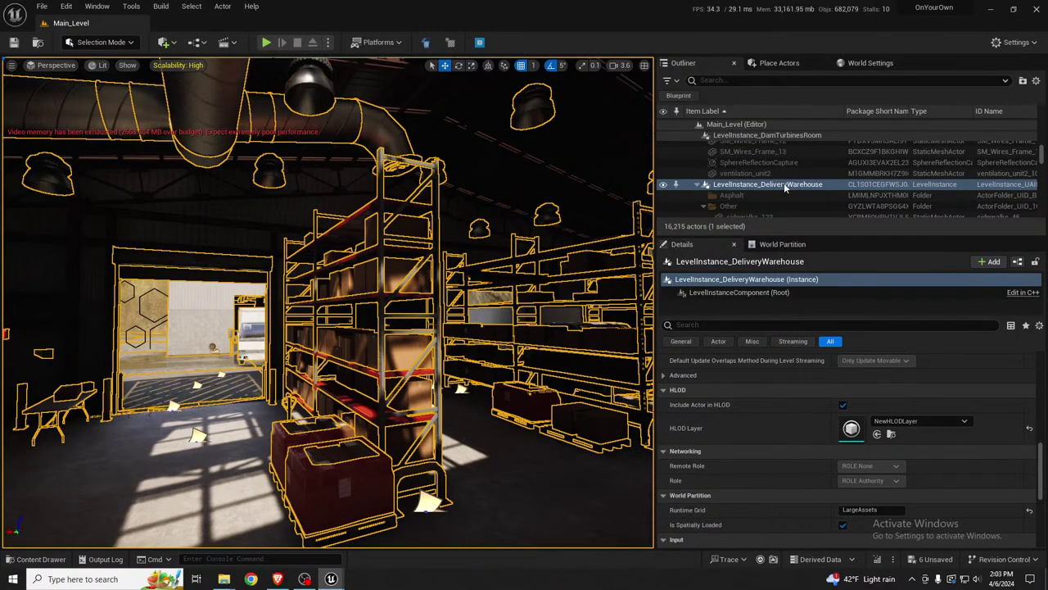
pyautogui.doubleClick(815, 185)
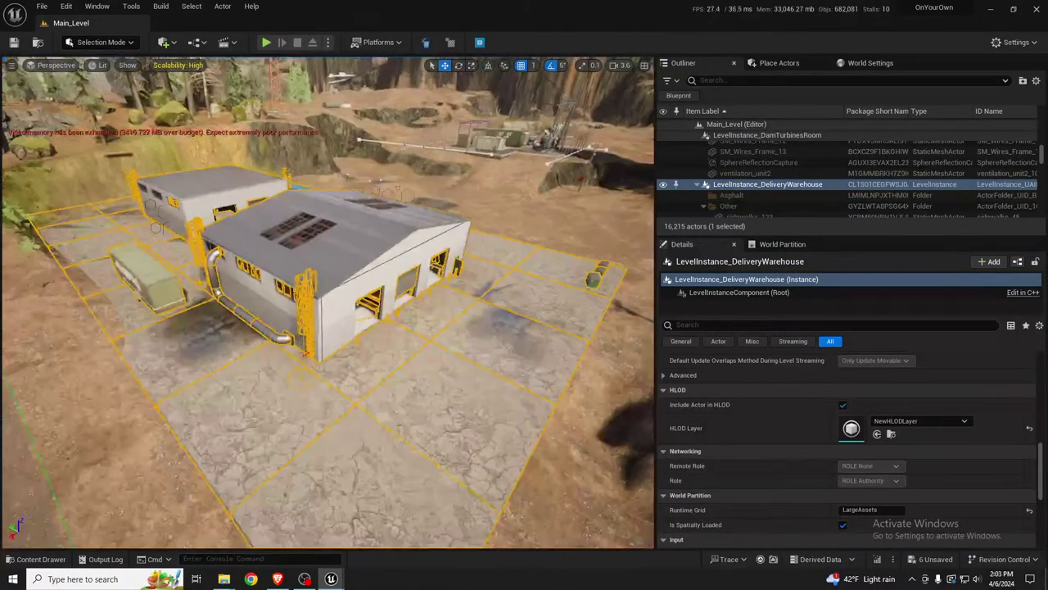
pyautogui.press('h')
pyautogui.hotkey('ctrl', 'z')
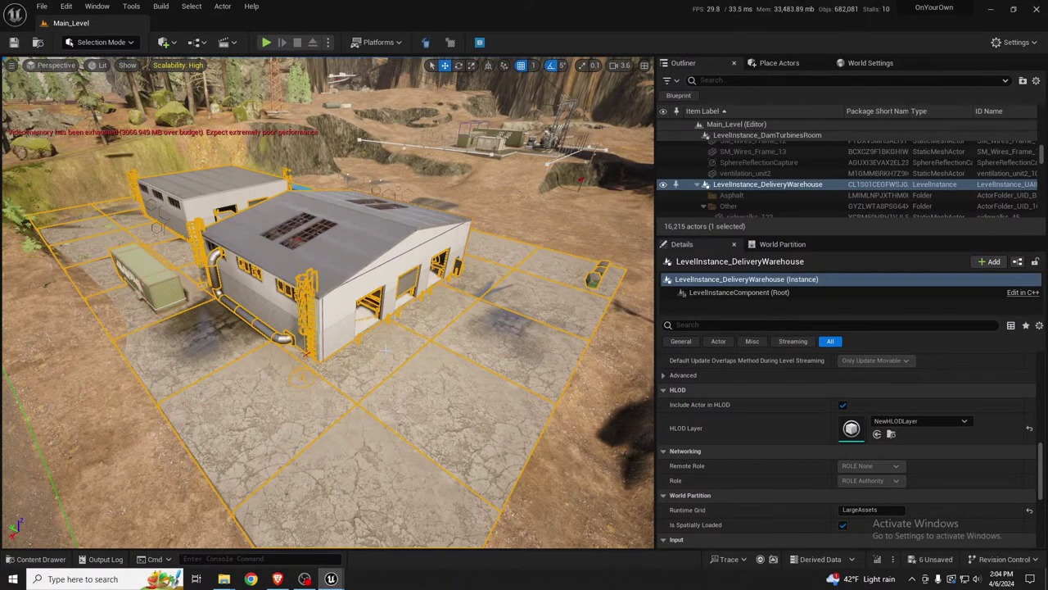
# Step: Return to the substation, lower PPV_Interior_Antenna3 onto the green container near the fence, and save the level
pyautogui.moveTo(422, 358); pyautogui.dragTo(458, 278, button='right')
pyautogui.press('w')
pyautogui.moveTo(328, 276); pyautogui.dragTo(321, 274, button='right')
pyautogui.moveTo(432, 347); pyautogui.dragTo(374, 378, button='right')
pyautogui.press('s')
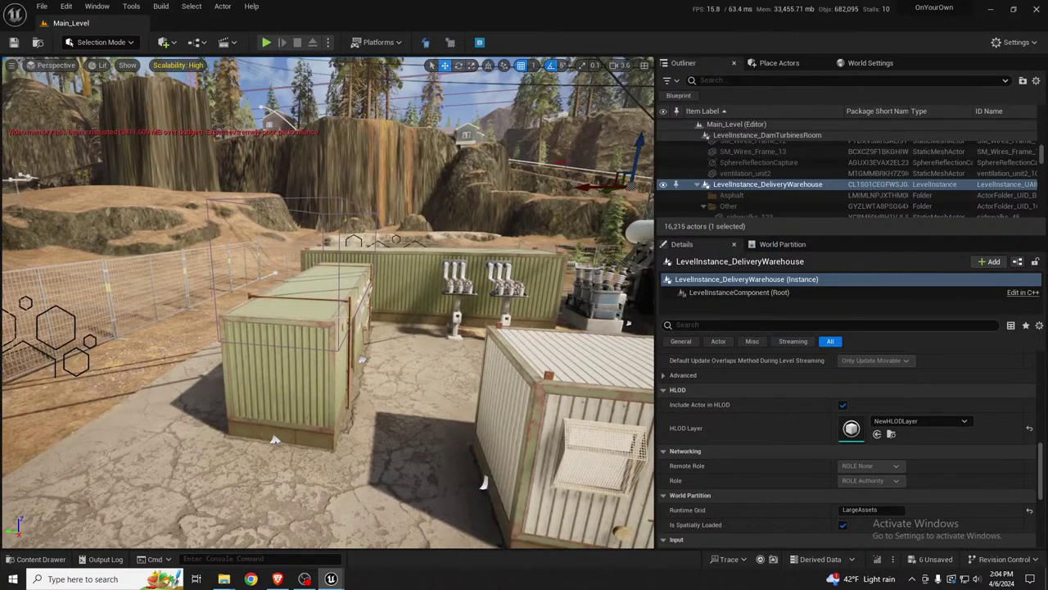
pyautogui.click(338, 244)
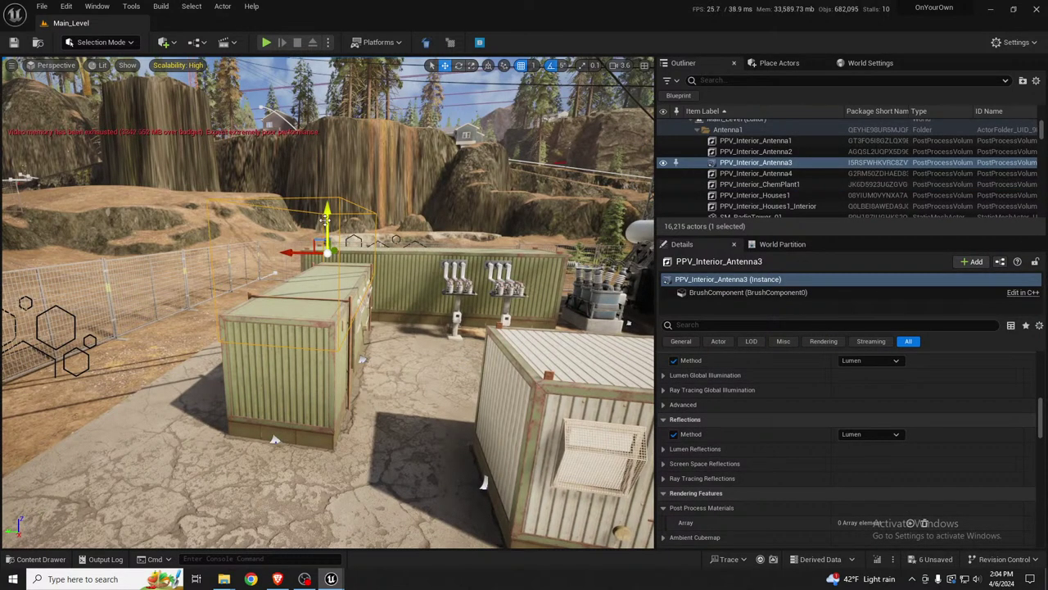
pyautogui.moveTo(326, 237); pyautogui.dragTo(322, 301)
pyautogui.hotkey('ctrl', 's')
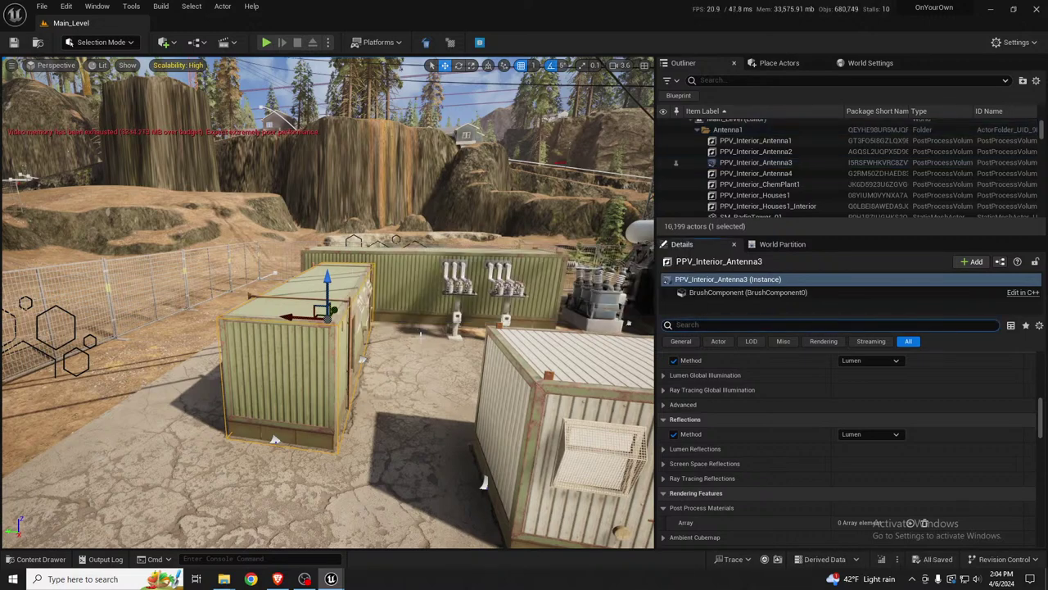
# Step: Nudge PPV_Interior_Antenna3 slightly sideways to line it up with the green container
pyautogui.scroll(3, 337, 308)
pyautogui.press('a')
pyautogui.moveTo(393, 344); pyautogui.dragTo(422, 338, button='right')
pyautogui.press('d')
pyautogui.moveTo(343, 317); pyautogui.dragTo(338, 318)
# Step: Go inside the container and temporarily hide PPV_Interior_Antenna3 to compare the interior lighting, restoring its visibility
pyautogui.scroll(-3, 339, 318)
pyautogui.moveTo(338, 318); pyautogui.dragTo(598, 334, button='right')
pyautogui.press('w')
pyautogui.scroll(-2, 338, 317)
pyautogui.press('w')
pyautogui.moveTo(597, 427); pyautogui.dragTo(594, 427, button='right')
pyautogui.press('Escape')
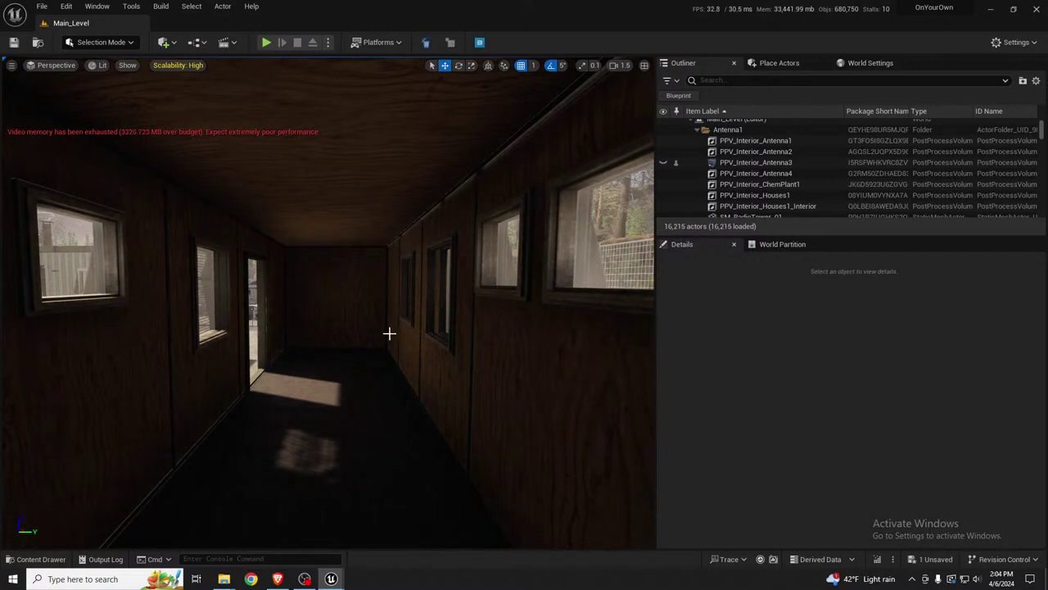
pyautogui.hotkey('ctrl', 'z')
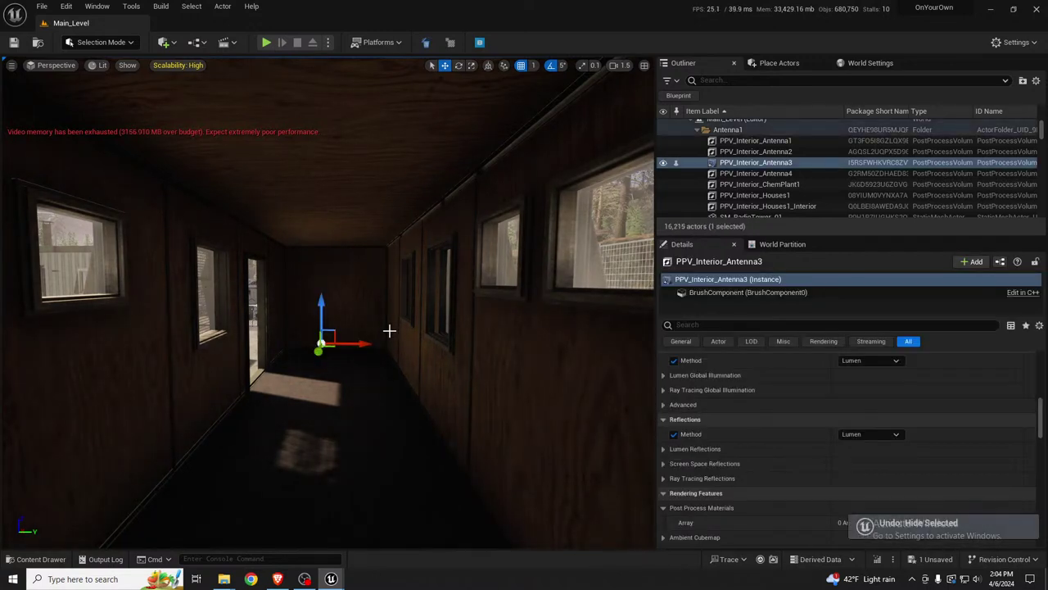
# Step: Expand the Exposure settings of PPV_Interior_Antenna3 and enable the Min EV100 and Max EV100 overrides
pyautogui.moveTo(389, 331); pyautogui.dragTo(387, 331, button='right')
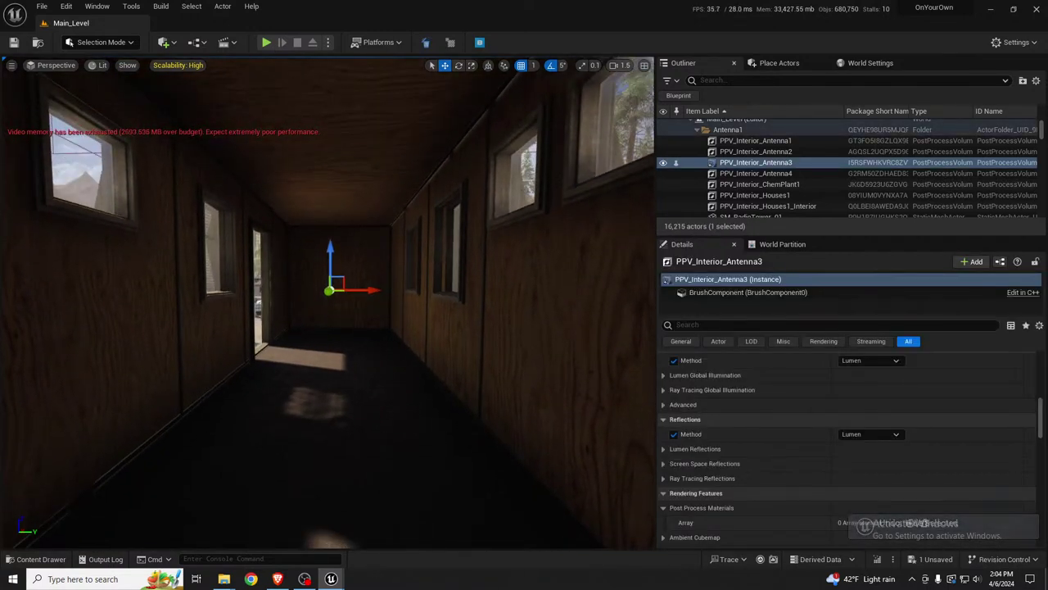
pyautogui.scroll(10, 814, 472)
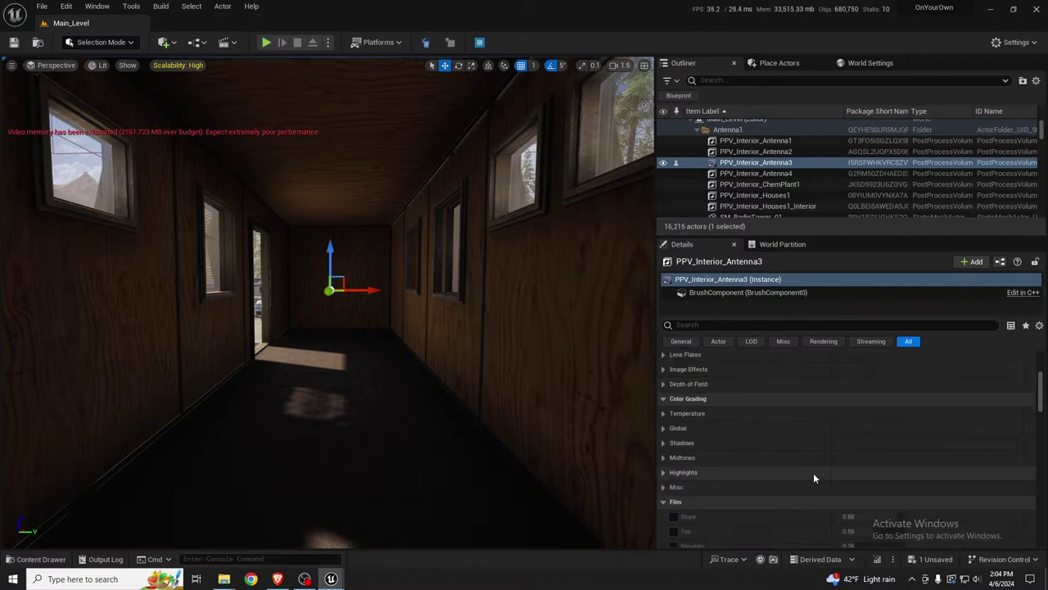
pyautogui.click(762, 403)
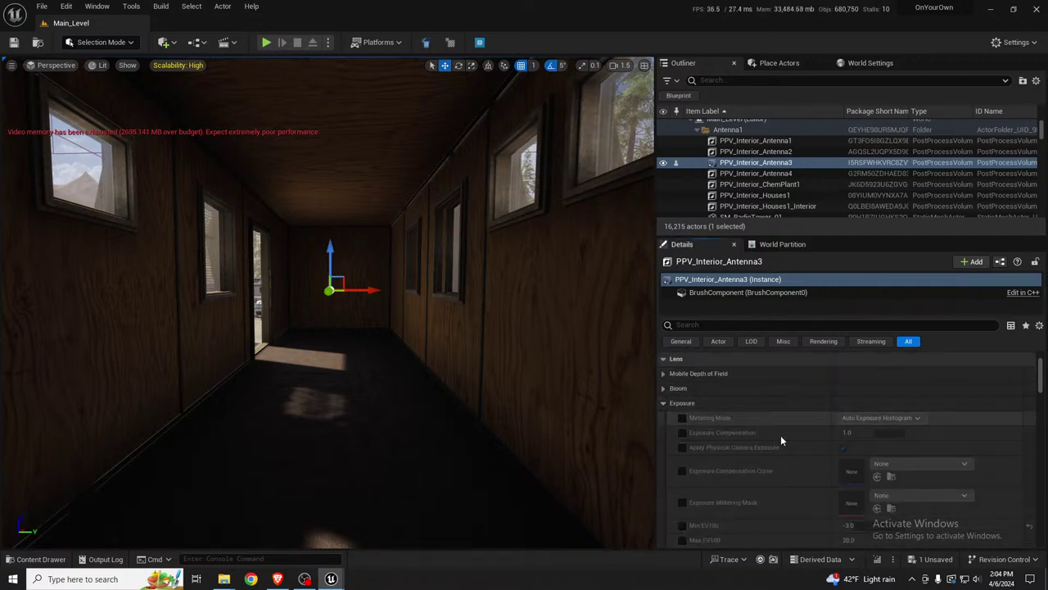
pyautogui.scroll(-3, 734, 442)
pyautogui.scroll(2, 737, 440)
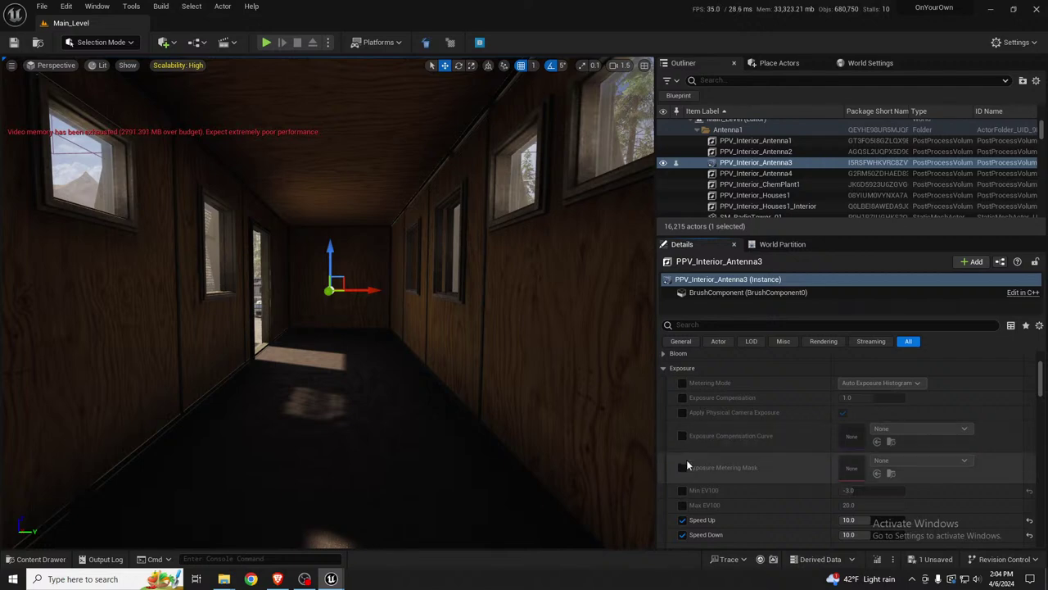
pyautogui.click(682, 489)
pyautogui.click(683, 505)
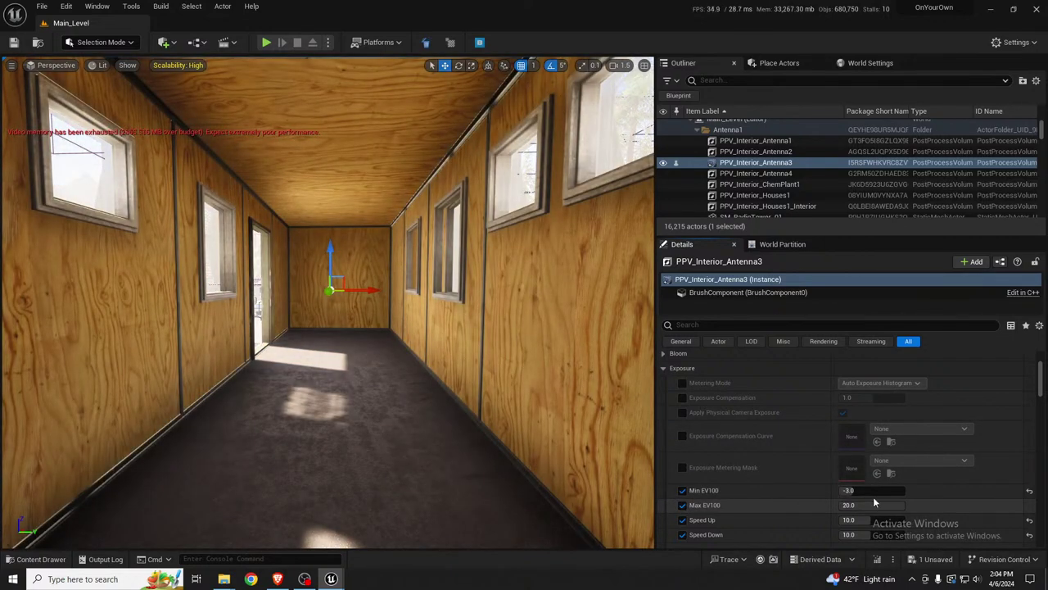
# Step: Try Min EV100 values of -0.5 and -5 on PPV_Interior_Antenna3
pyautogui.write('-0.5')
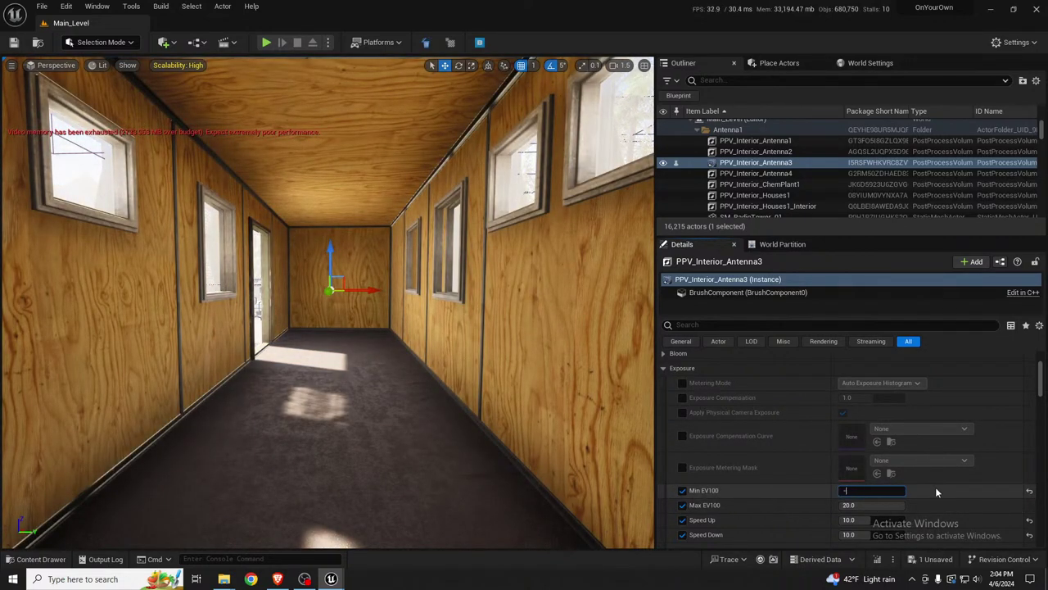
pyautogui.press('Return')
pyautogui.write('-')
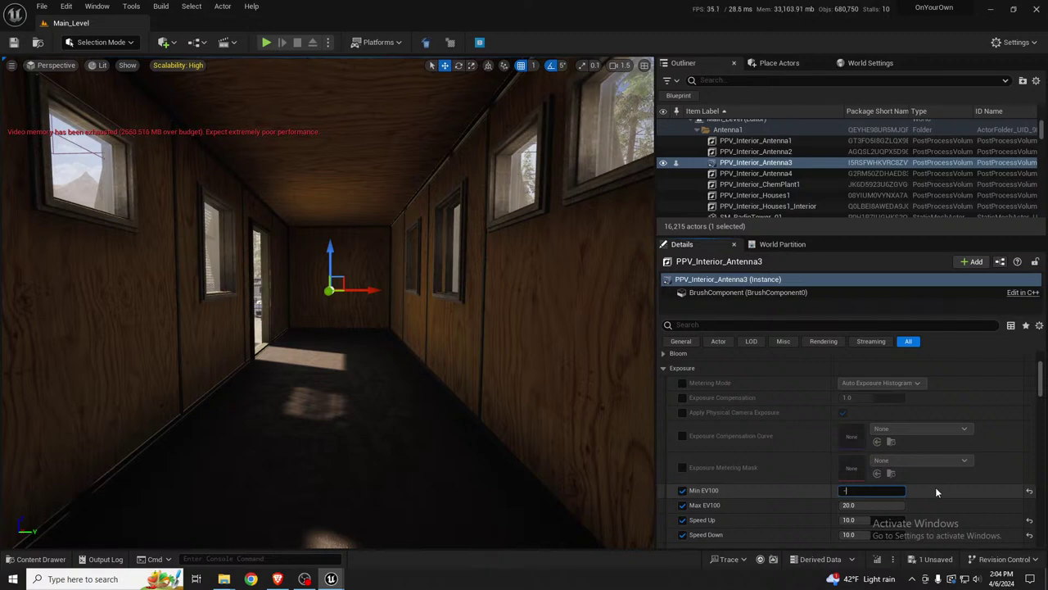
pyautogui.write('5')
pyautogui.press('Return')
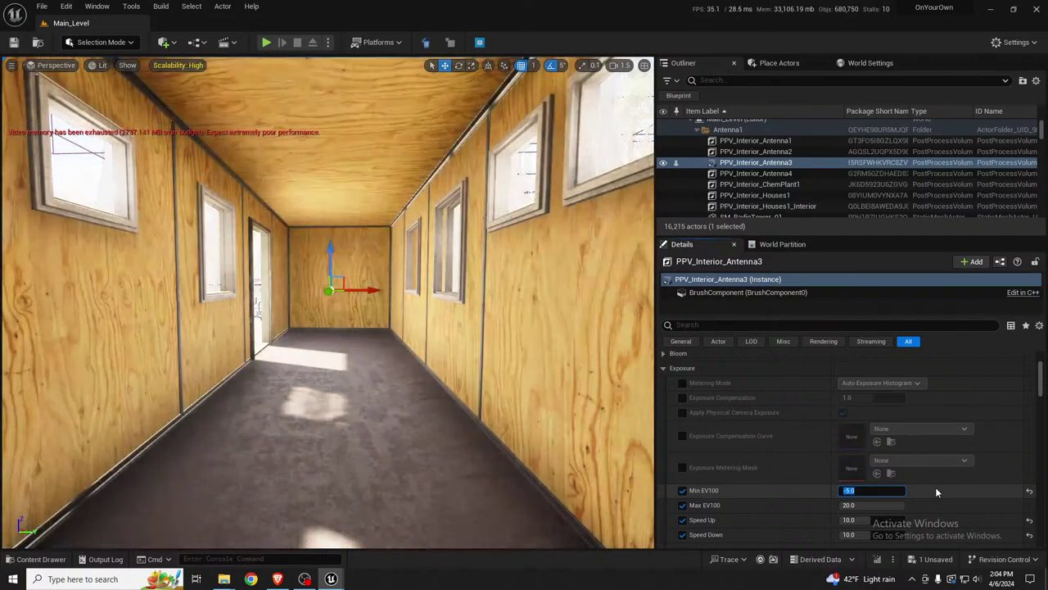
# Step: Set Min EV100 of PPV_Interior_Antenna3 to -2
pyautogui.write('-')
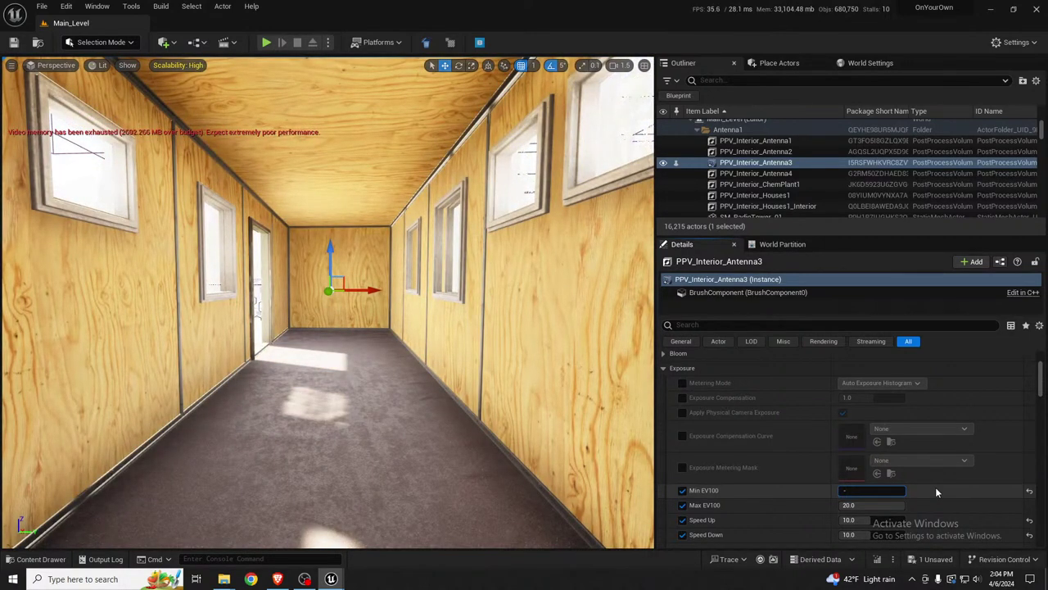
pyautogui.write('2')
pyautogui.press('Return')
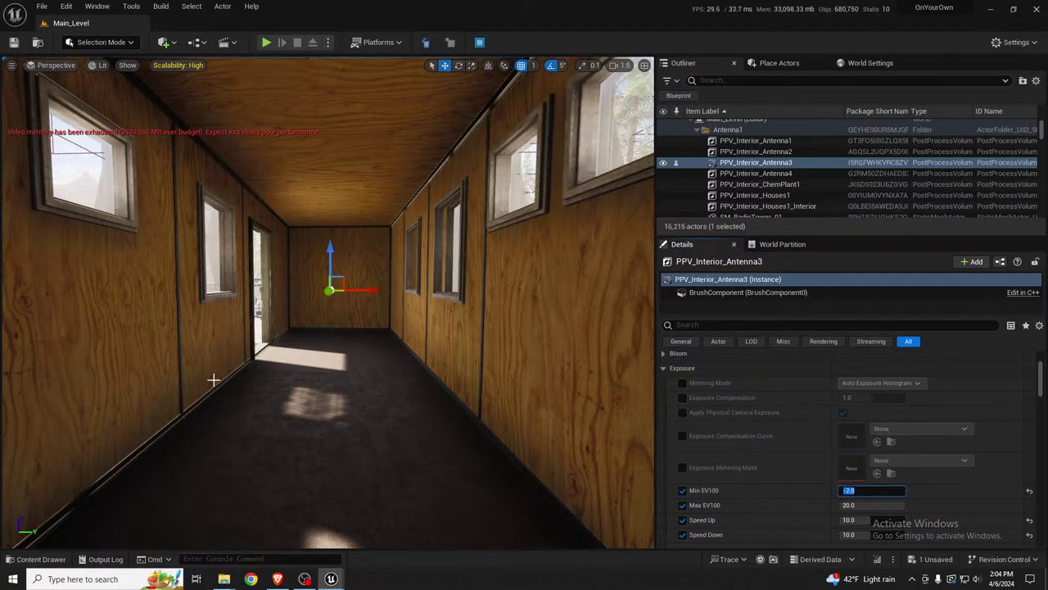
# Step: Review the container interior's exposure, the substation around the gantry, and the motel courtyard
pyautogui.moveTo(213, 379); pyautogui.dragTo(360, 409, button='right')
pyautogui.press('a')
pyautogui.press('w')
pyautogui.moveTo(409, 370); pyautogui.dragTo(332, 440, button='right')
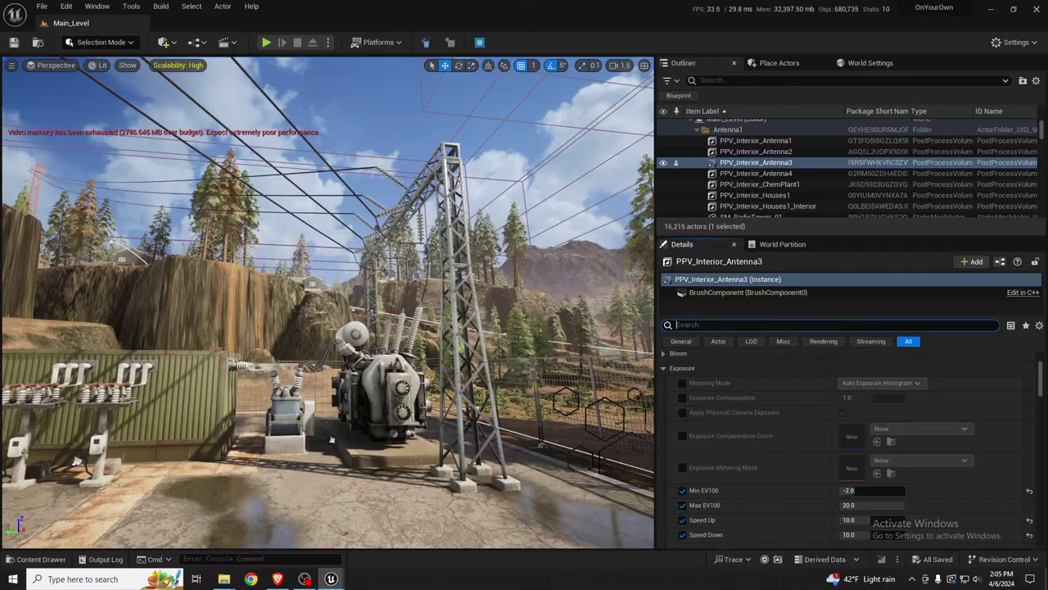
pyautogui.moveTo(458, 352); pyautogui.dragTo(442, 369, button='right')
pyautogui.press('w')
pyautogui.scroll(8, 634, 350)
pyautogui.scroll(7, 627, 353)
pyautogui.moveTo(278, 401); pyautogui.dragTo(123, 481, button='right')
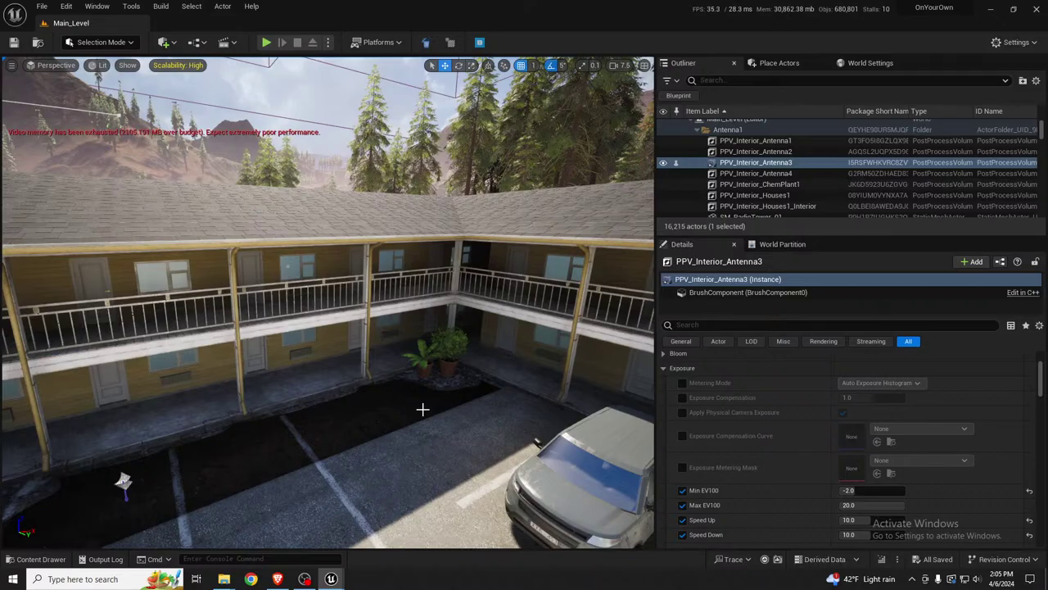
# Step: Pull back high above the terrain to survey the road network and the whole map
pyautogui.press('s')
pyautogui.moveTo(328, 303); pyautogui.dragTo(324, 356, button='right')
pyautogui.scroll(3, 327, 303)
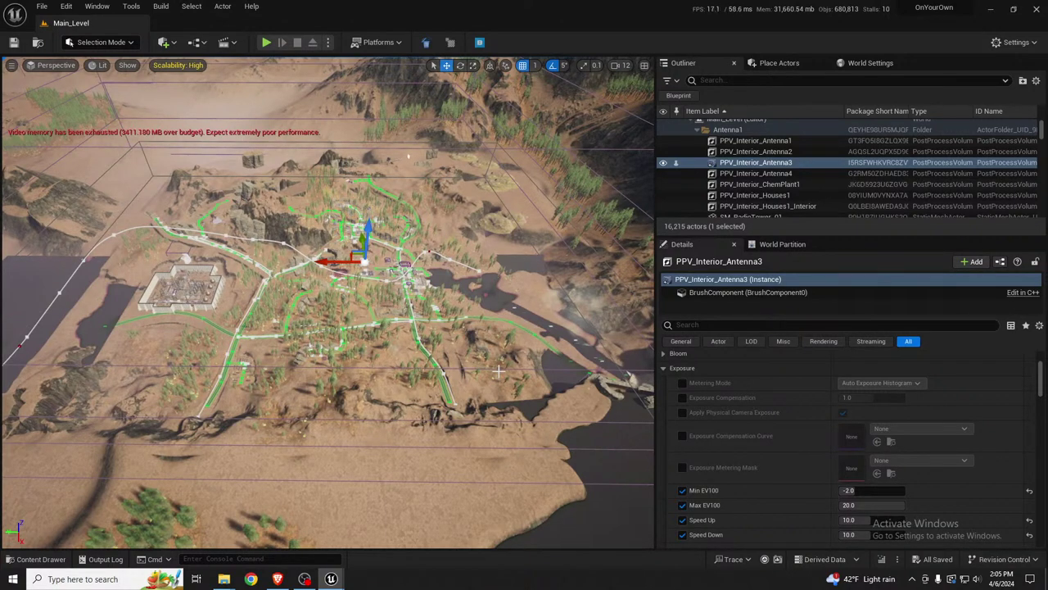
pyautogui.press('s')
pyautogui.moveTo(499, 379); pyautogui.dragTo(494, 379, button='right')
pyautogui.scroll(6, 500, 379)
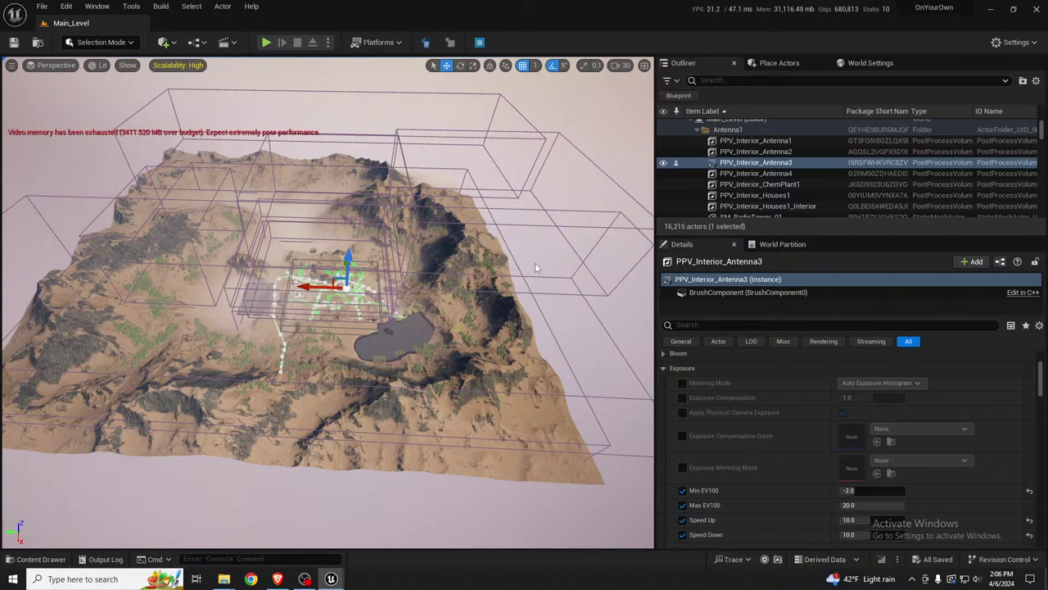
pyautogui.moveTo(486, 339); pyautogui.dragTo(502, 345, button='right')
pyautogui.press('w')
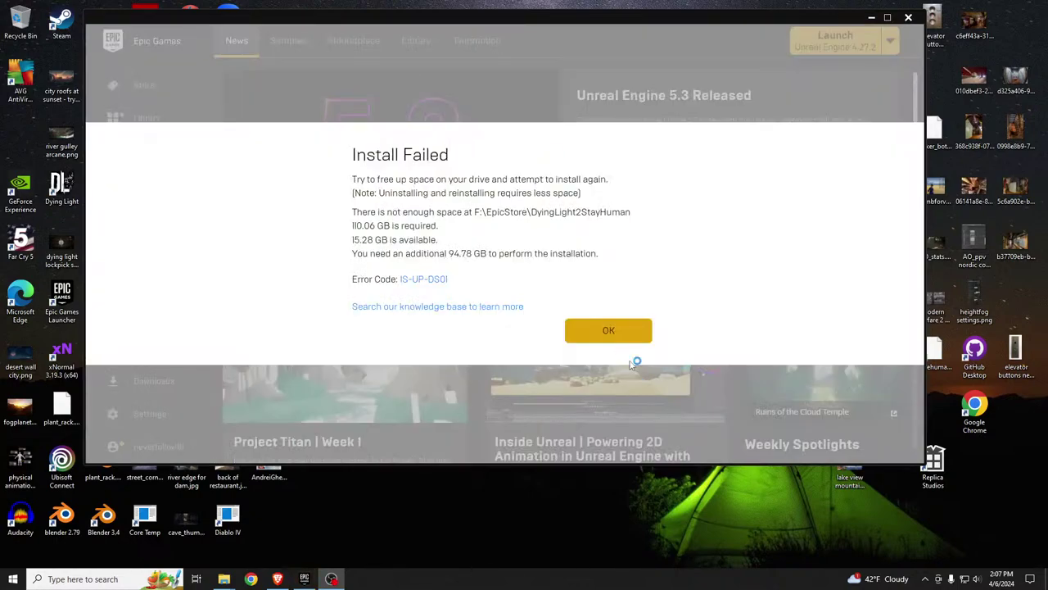
# Step: Dismiss the failed-install notice in the Epic Games Launcher and open the 5.3 project OnYourOwn from the library
pyautogui.click(624, 336)
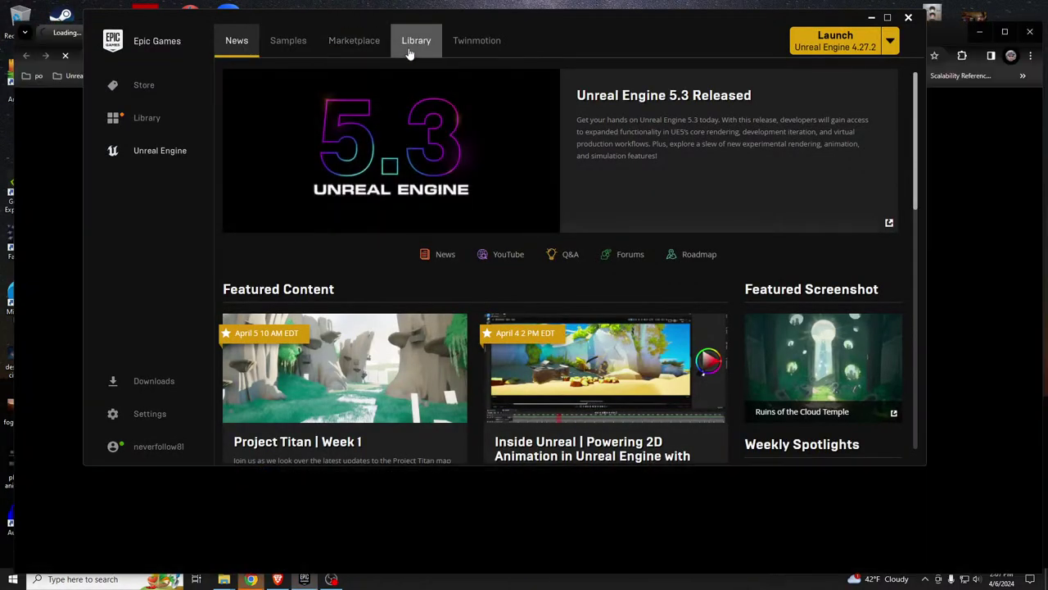
pyautogui.click(410, 43)
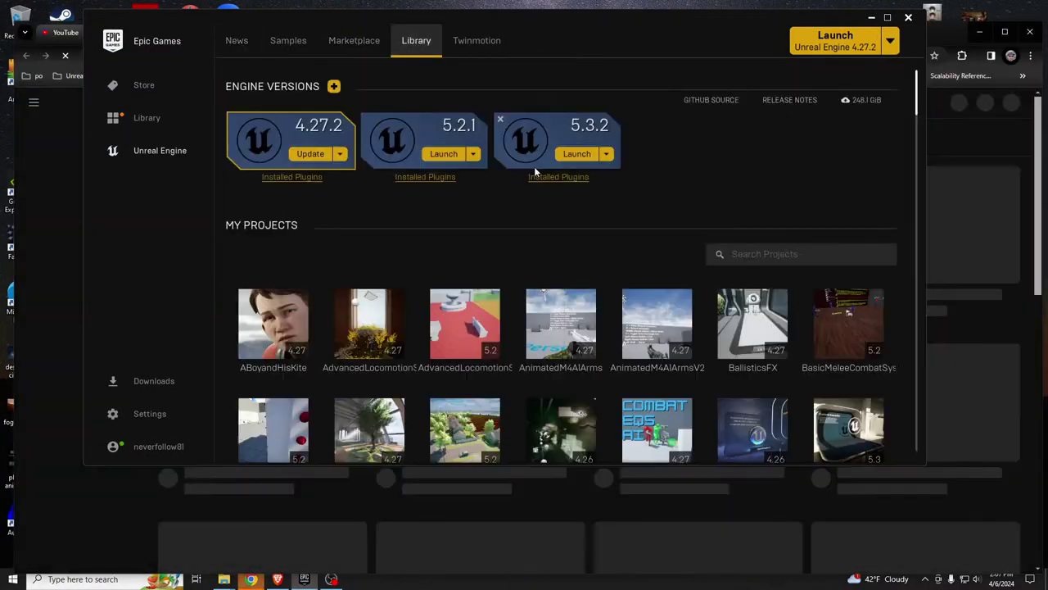
pyautogui.scroll(-4, 541, 394)
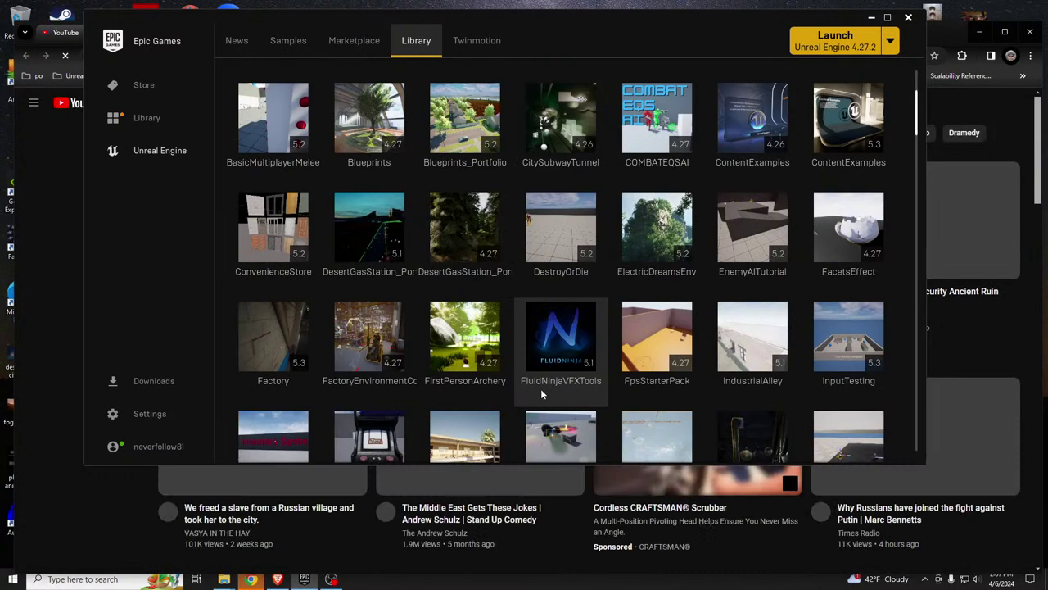
pyautogui.scroll(-4, 541, 394)
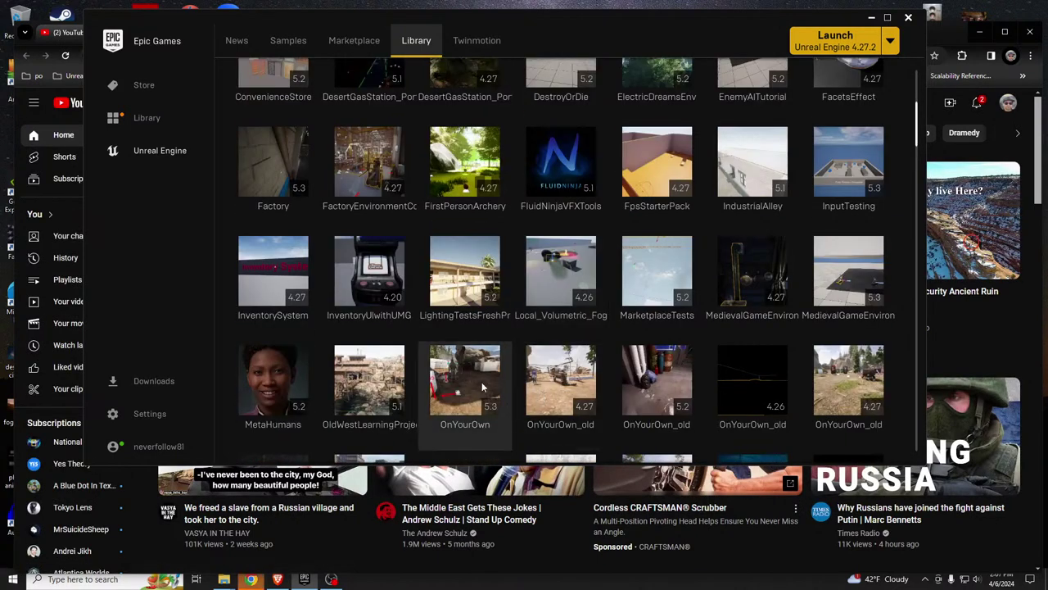
pyautogui.doubleClick(483, 387)
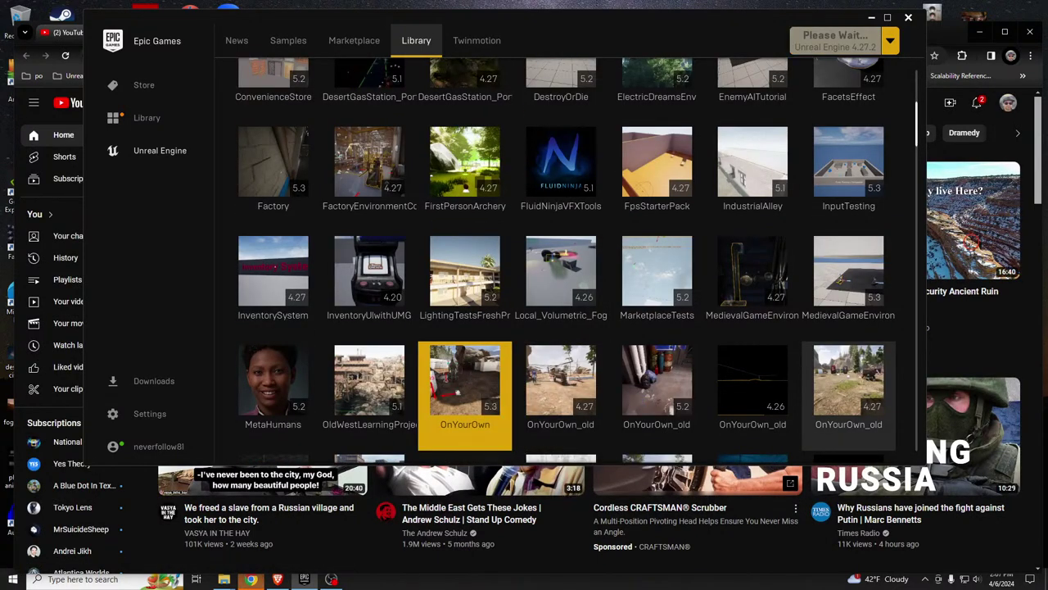
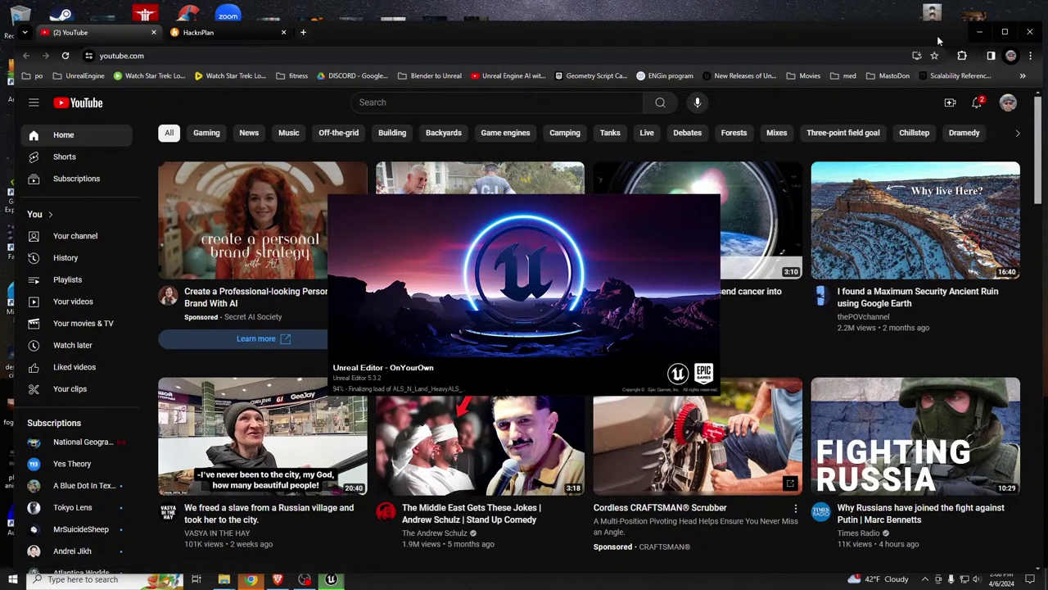
pyautogui.moveTo(798, 31); pyautogui.dragTo(0, 106)
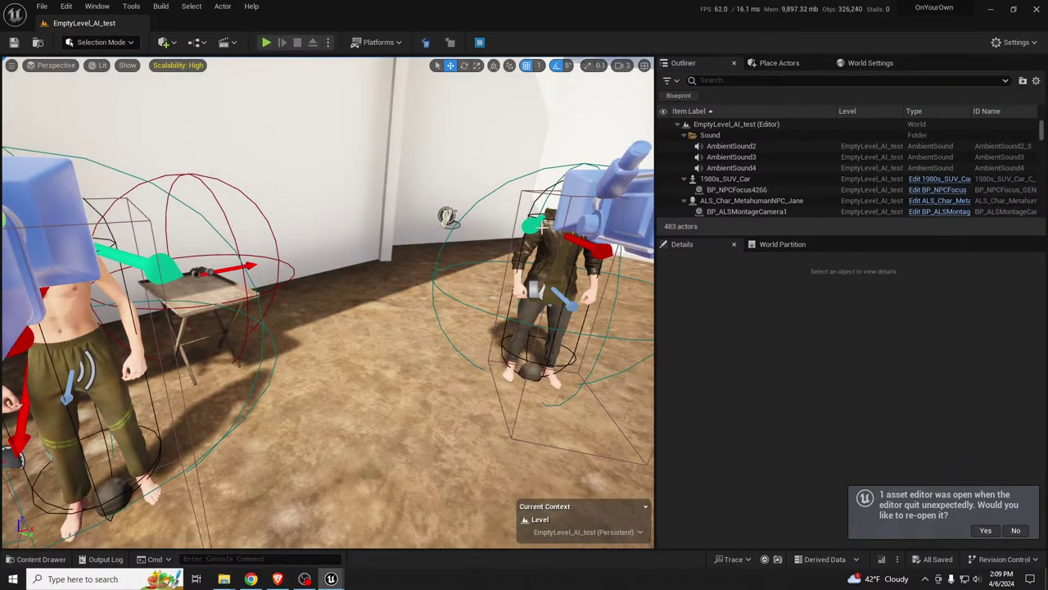
# Step: Open the recent level Main_Level
pyautogui.click(40, 7)
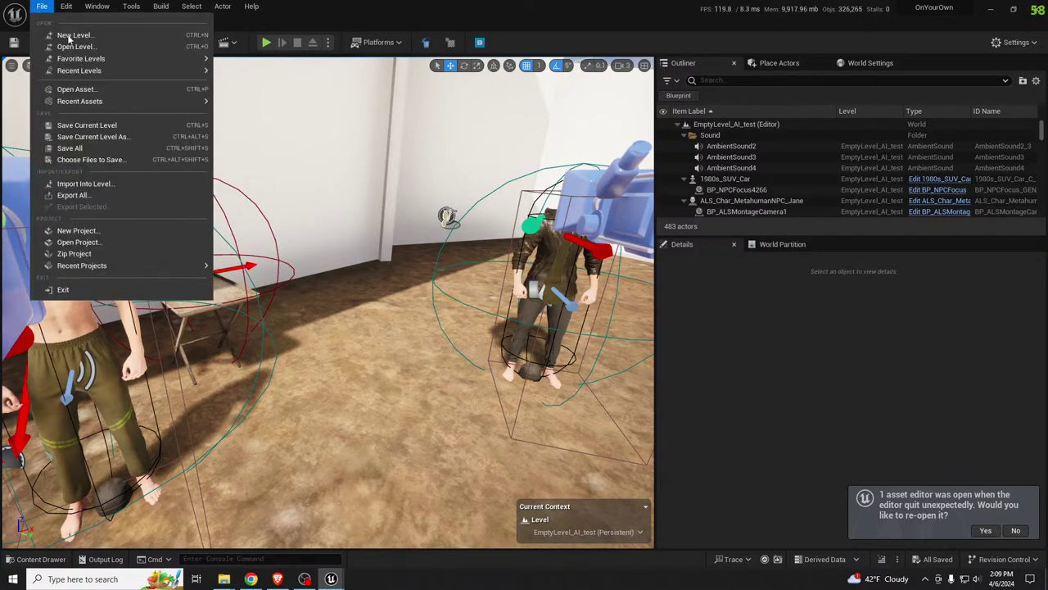
pyautogui.moveTo(105, 74)
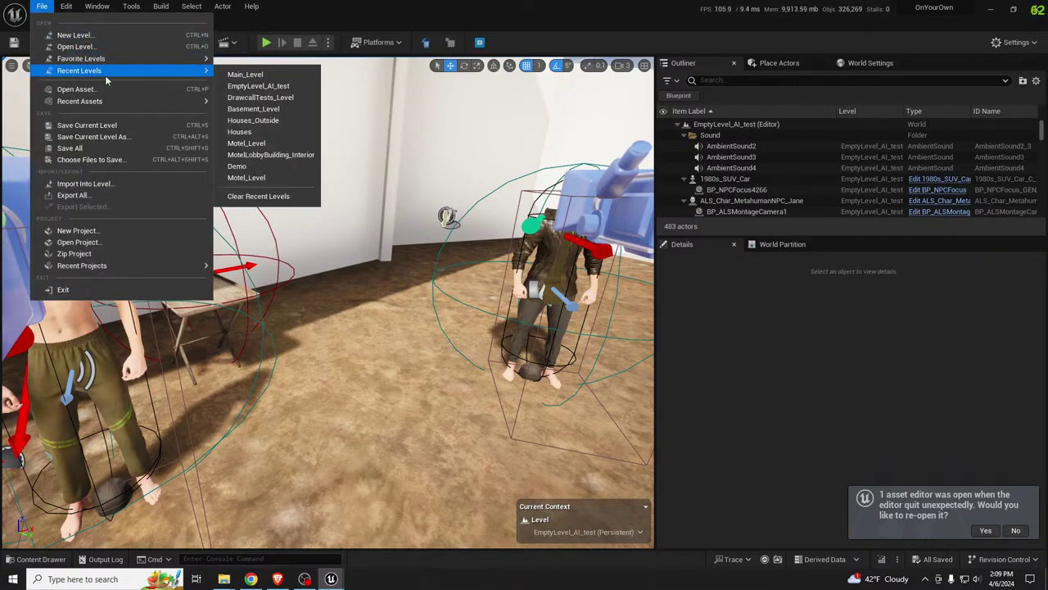
pyautogui.click(244, 74)
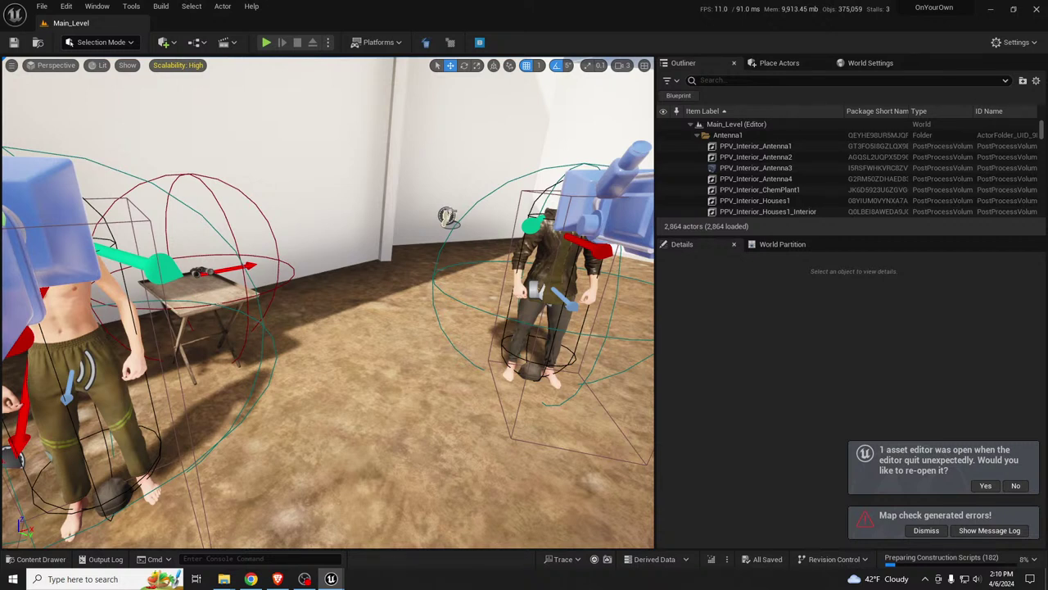
# Step: Examine the GPU and CPU performance graphs in Task Manager while the level loads, and close Task Manager
pyautogui.click(277, 579)
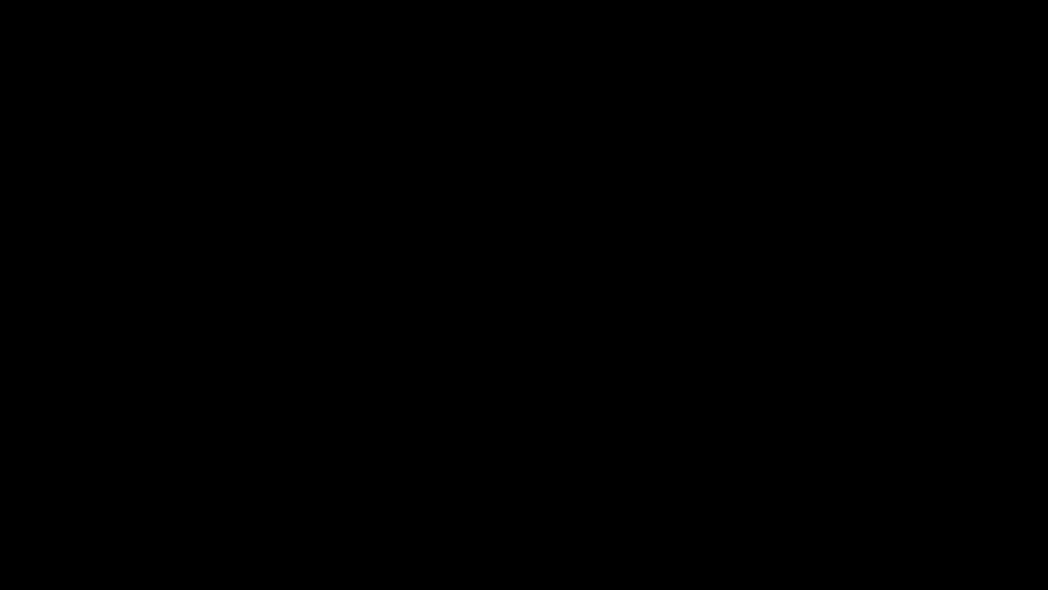
pyautogui.moveTo(600, 66); pyautogui.dragTo(320, 59)
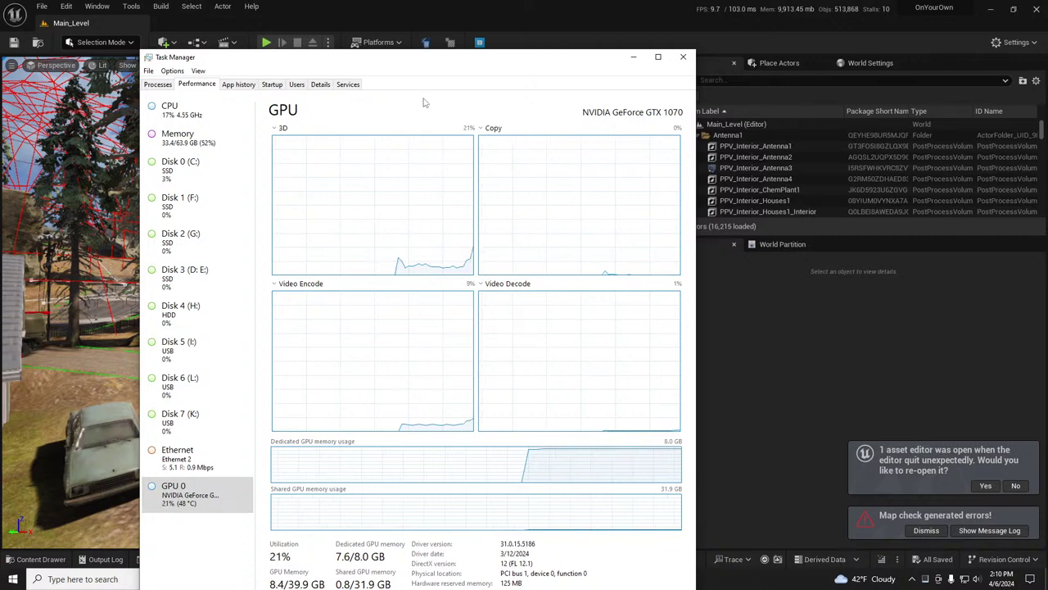
pyautogui.moveTo(401, 65); pyautogui.dragTo(424, 25)
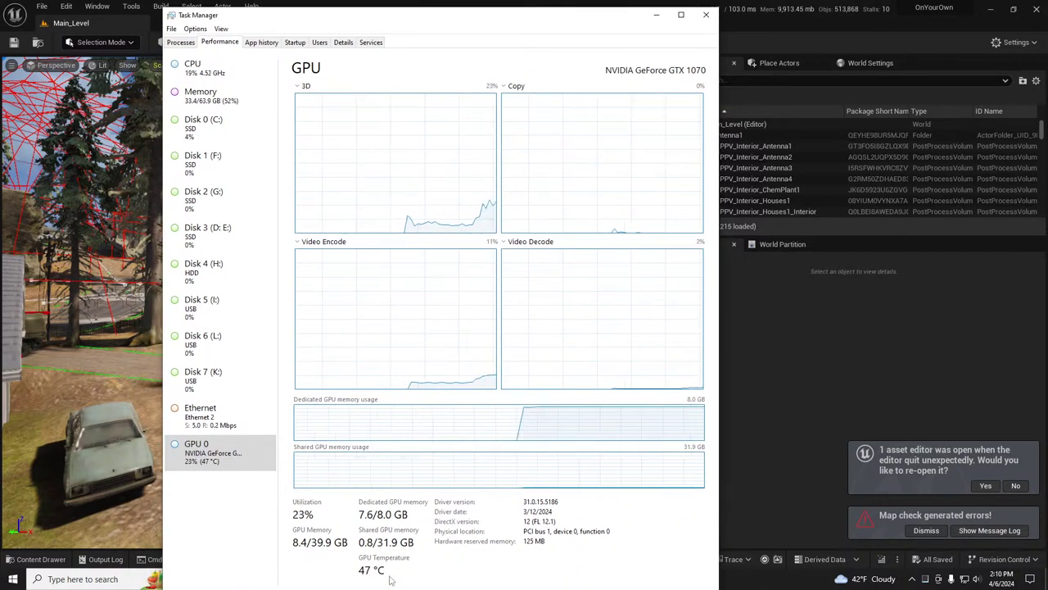
pyautogui.click(196, 68)
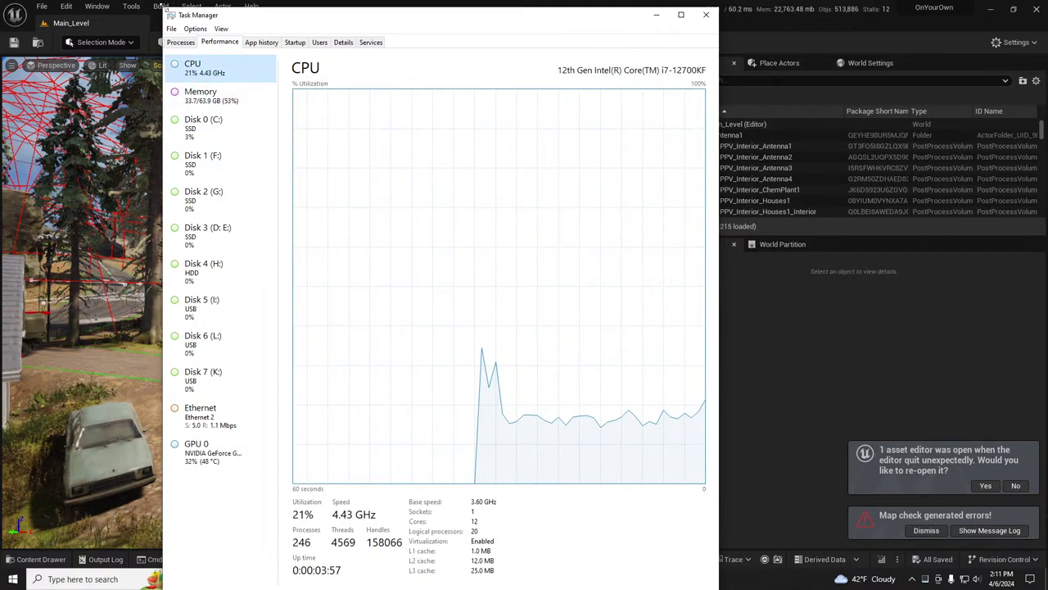
pyautogui.moveTo(164, 8); pyautogui.dragTo(176, 42)
pyautogui.moveTo(296, 52); pyautogui.dragTo(296, 27)
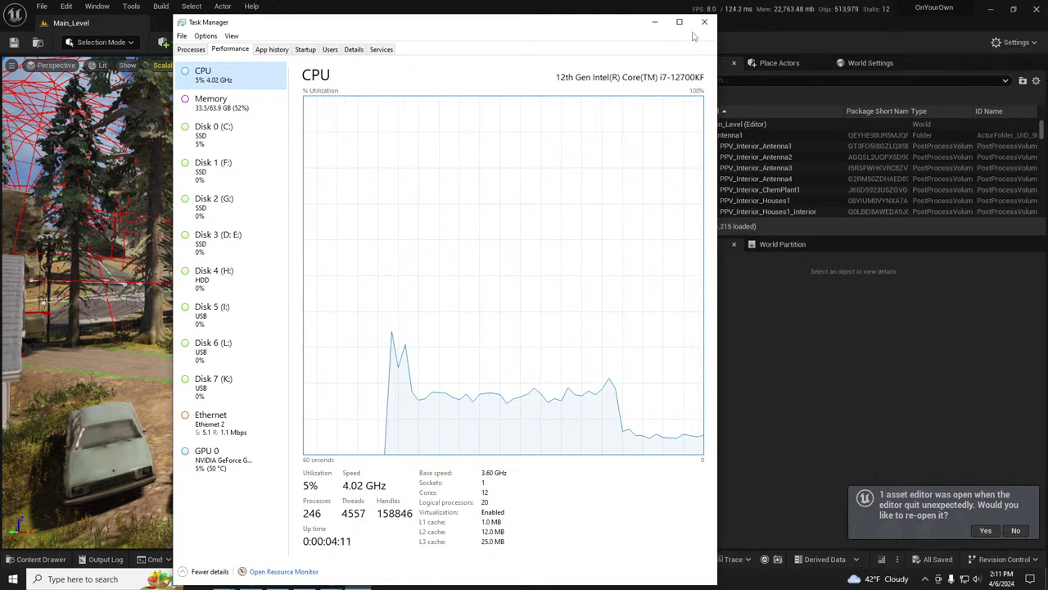
pyautogui.click(250, 456)
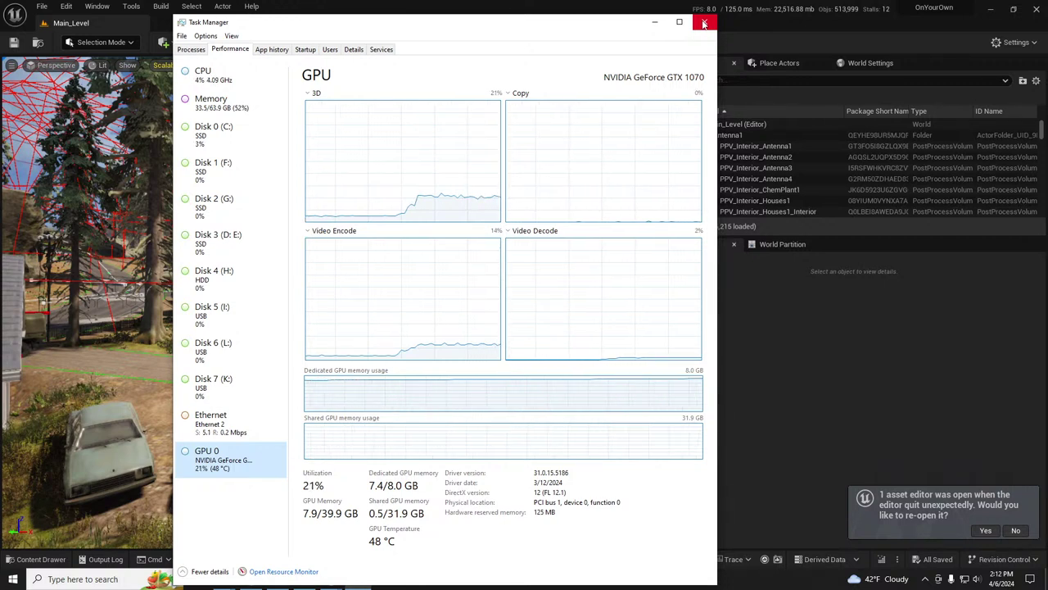
pyautogui.click(703, 23)
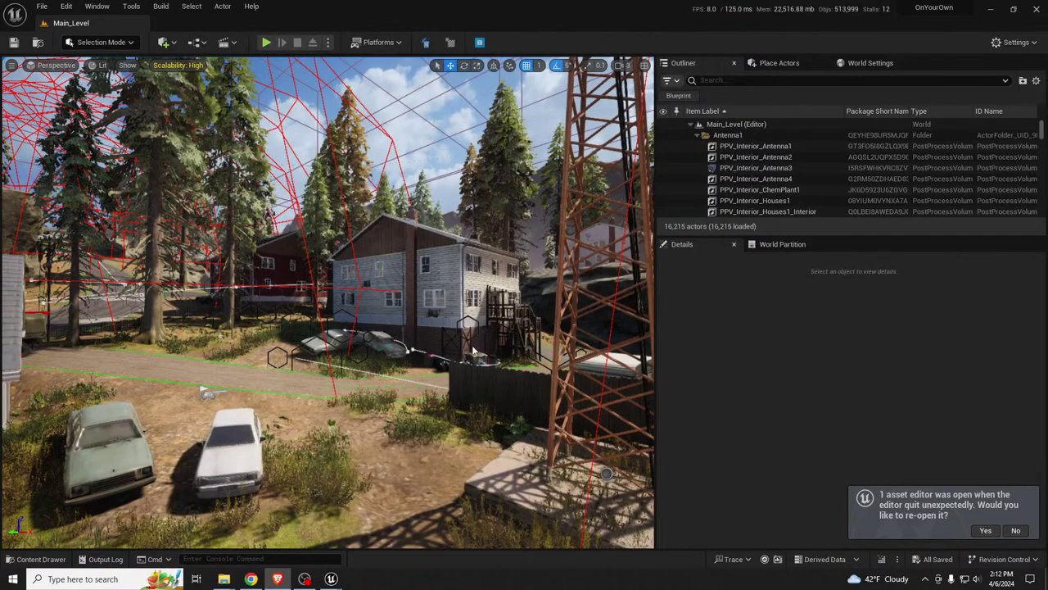
# Step: Dismiss the CCleaner junk-file notification and widen the level viewport
pyautogui.moveTo(473, 350); pyautogui.dragTo(693, 451, button='right')
pyautogui.press('w')
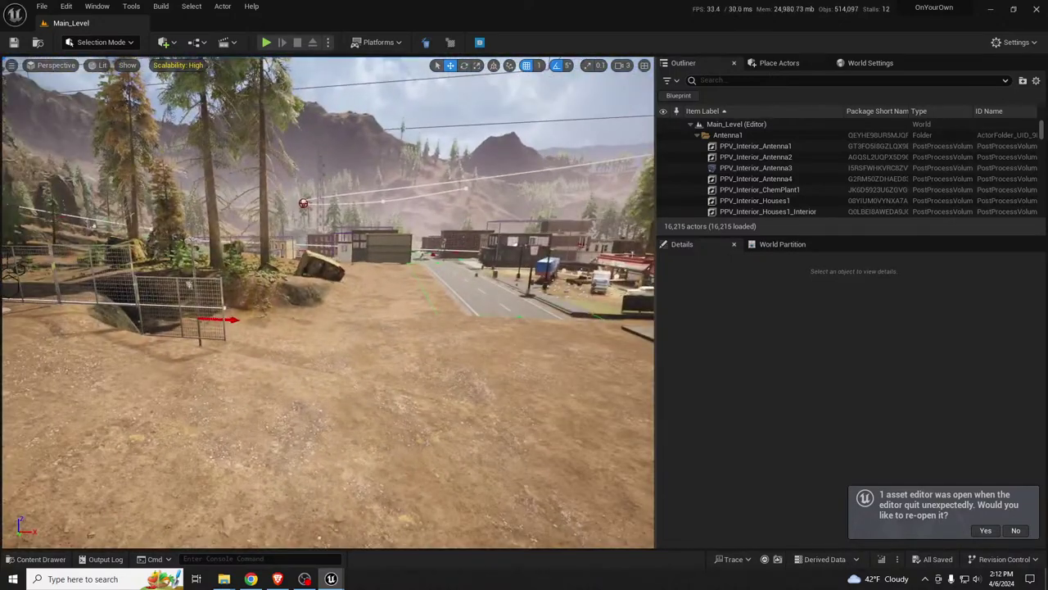
pyautogui.moveTo(327, 303); pyautogui.dragTo(409, 294, button='right')
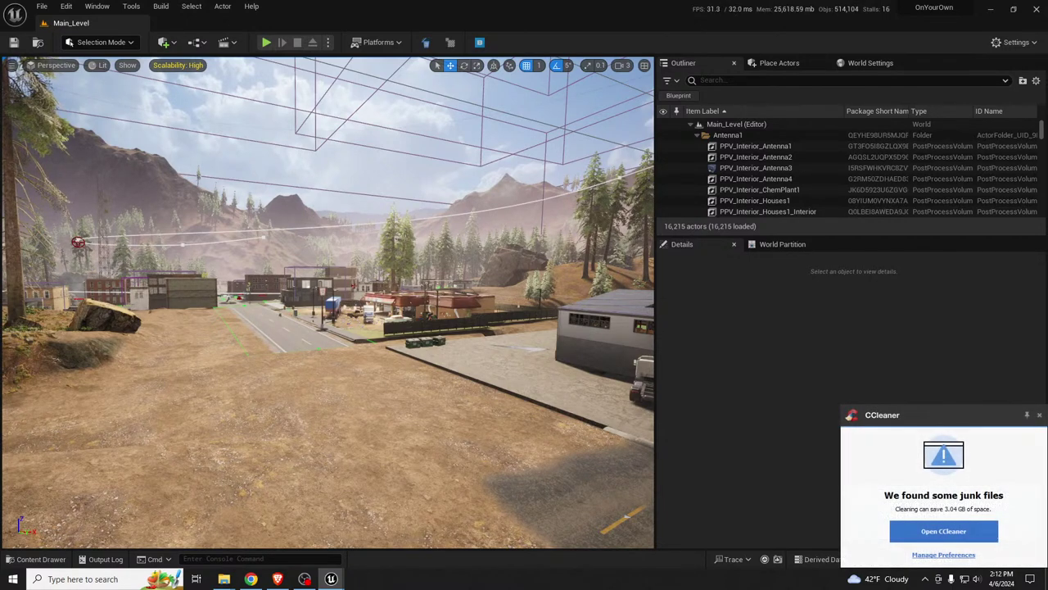
pyautogui.click(1040, 415)
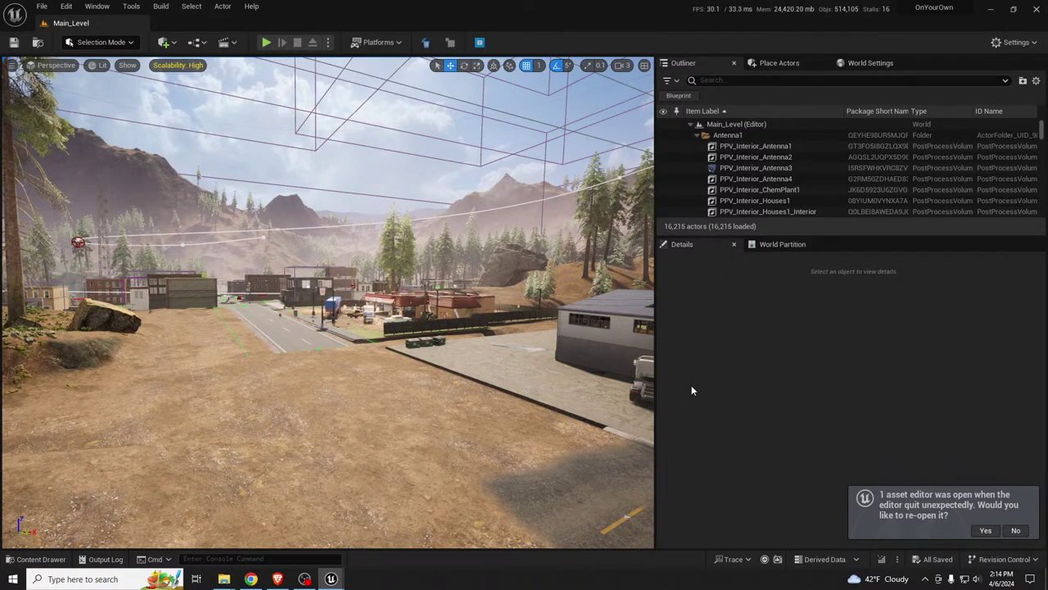
pyautogui.moveTo(437, 416); pyautogui.dragTo(334, 416, button='right')
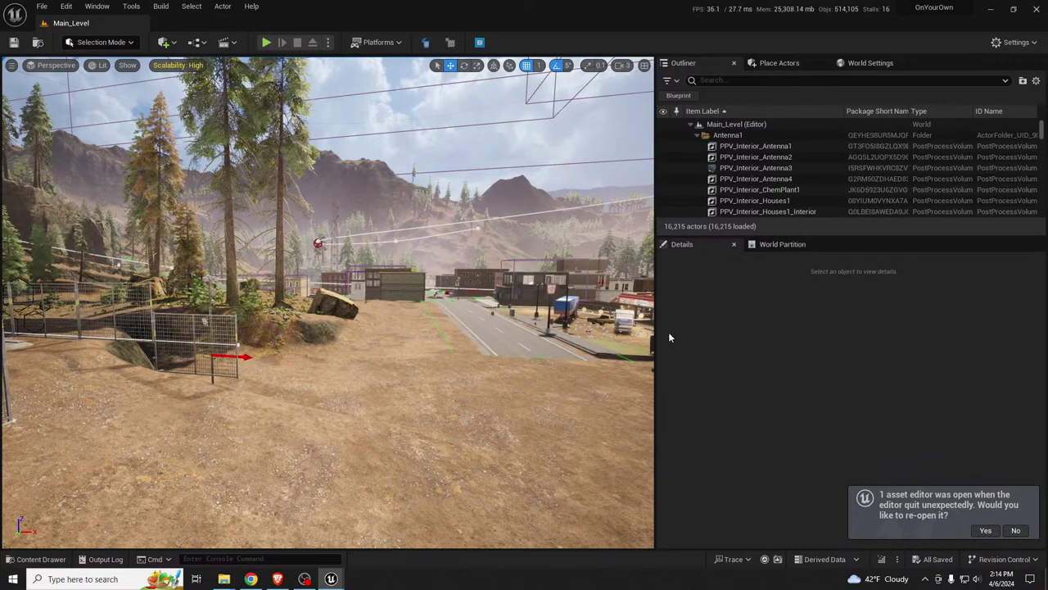
pyautogui.moveTo(750, 333); pyautogui.dragTo(805, 328)
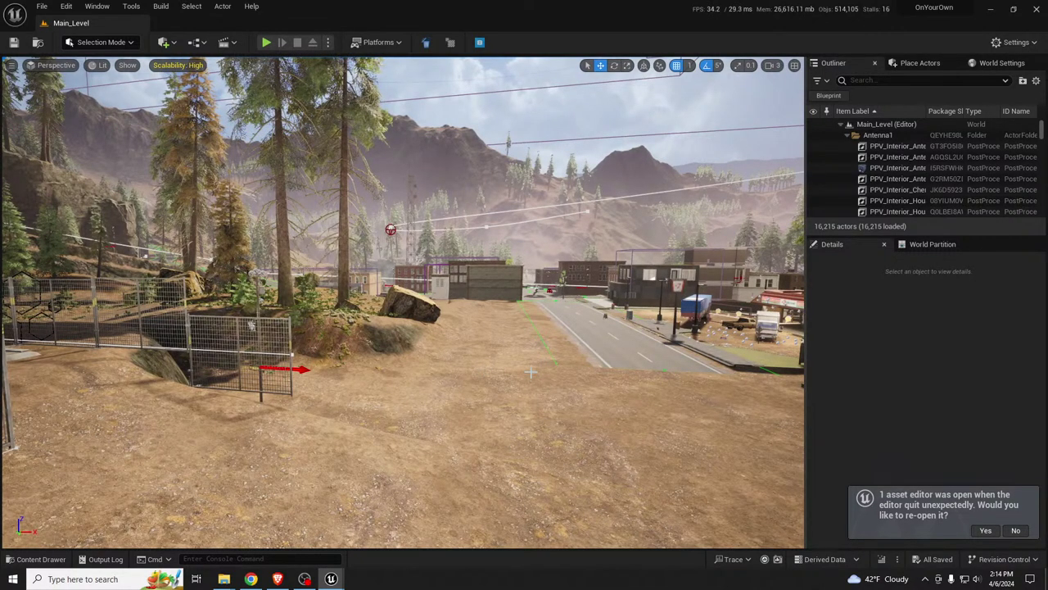
# Step: Select the BP_ia_scatter_fence construction fence beside the substation to inspect its settings
pyautogui.moveTo(569, 397); pyautogui.dragTo(676, 393, button='right')
pyautogui.moveTo(610, 461); pyautogui.dragTo(549, 388, button='right')
pyautogui.click(573, 368)
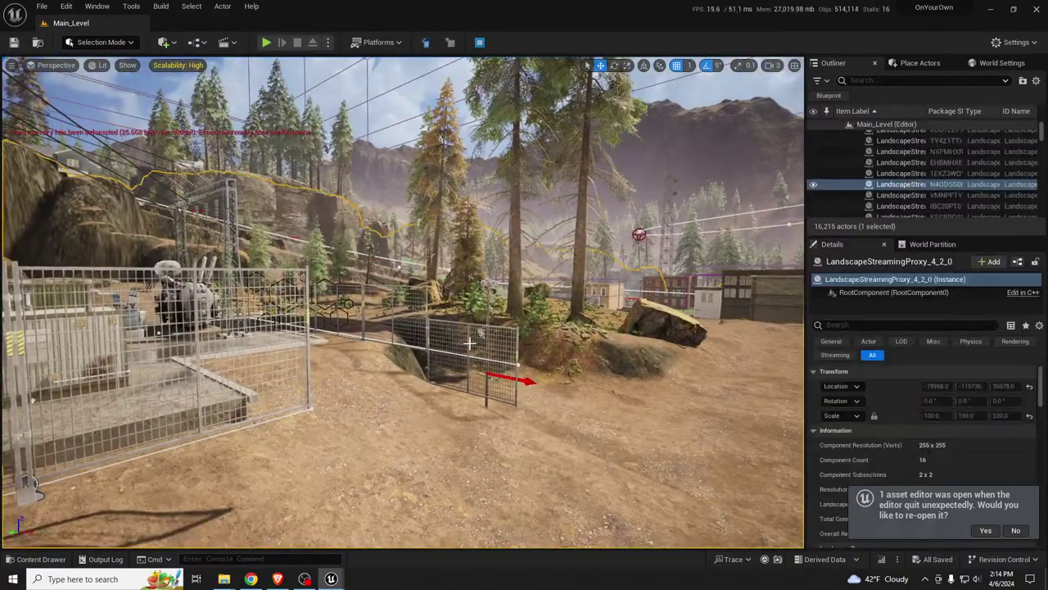
pyautogui.click(469, 332)
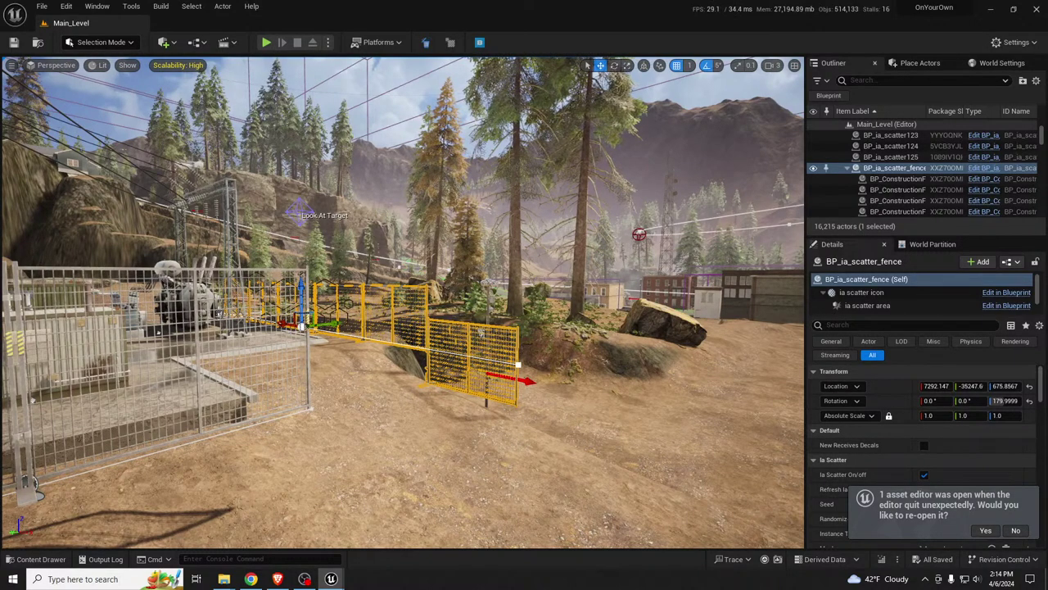
# Step: Select the chain-link fence BP_ia_scatter124 around the antenna site and inspect the first entry of its Mesh array
pyautogui.moveTo(378, 363)
pyautogui.mouseDown(button='right')
pyautogui.moveTo(622, 340)
pyautogui.moveTo(782, 343)
pyautogui.moveTo(397, 374)
pyautogui.mouseUp(button='right')
pyautogui.press('w')
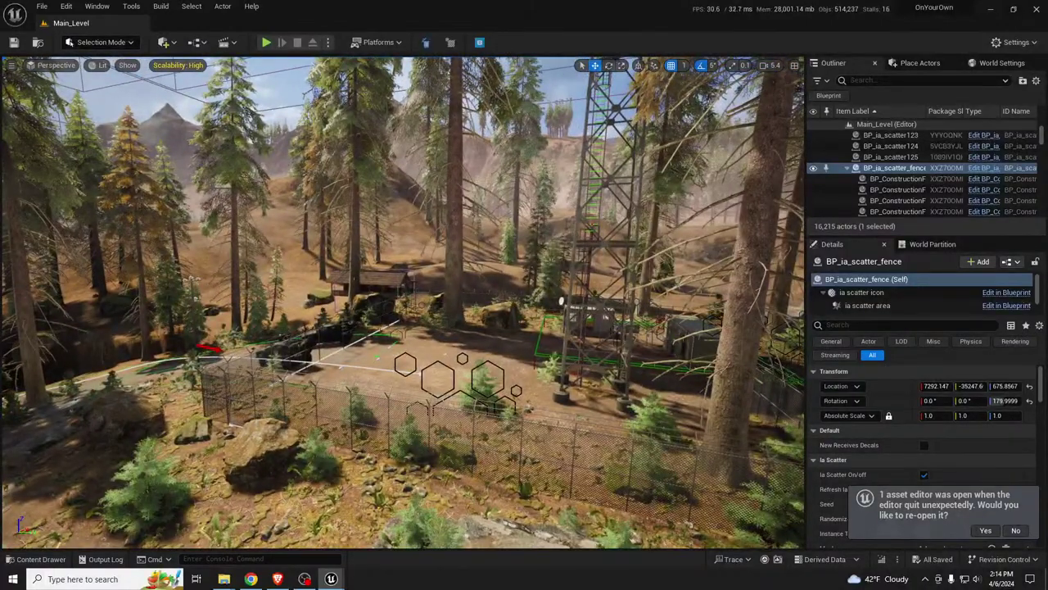
pyautogui.click(431, 409)
pyautogui.scroll(-10, 957, 456)
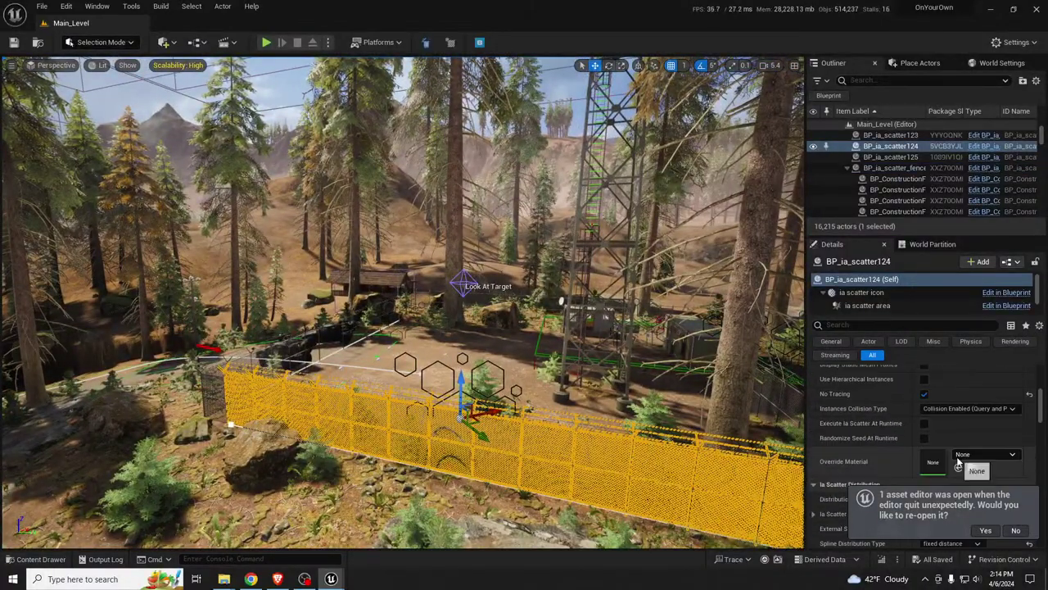
pyautogui.scroll(3, 825, 410)
pyautogui.click(824, 406)
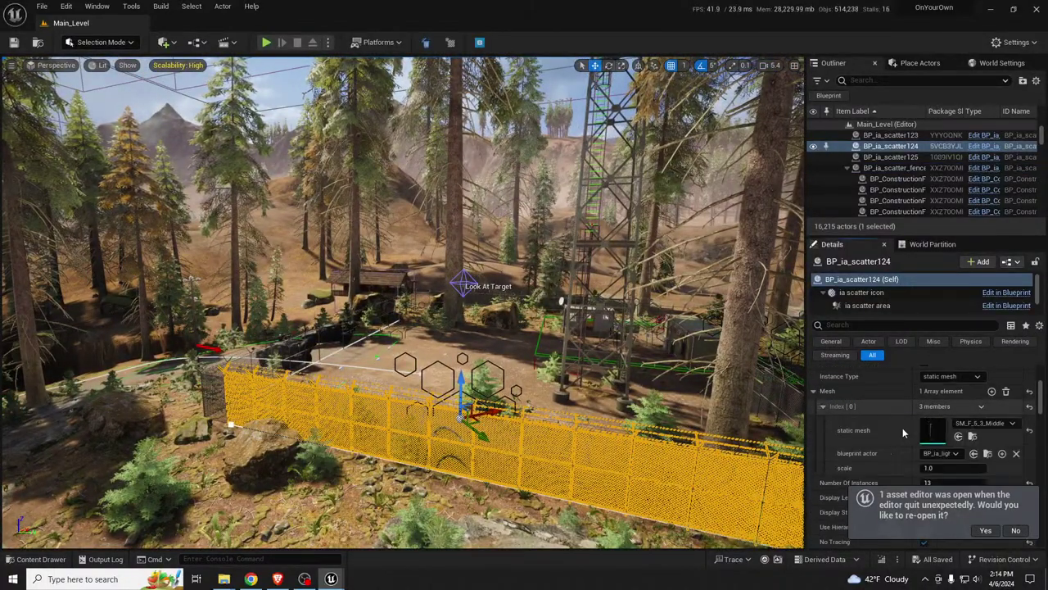
# Step: Return to the substation and select the front construction fence BP_ia_scatter13 to compare its instance type and mesh entry
pyautogui.moveTo(458, 330); pyautogui.dragTo(328, 340, button='right')
pyautogui.press('w')
pyautogui.moveTo(413, 313); pyautogui.dragTo(404, 306, button='right')
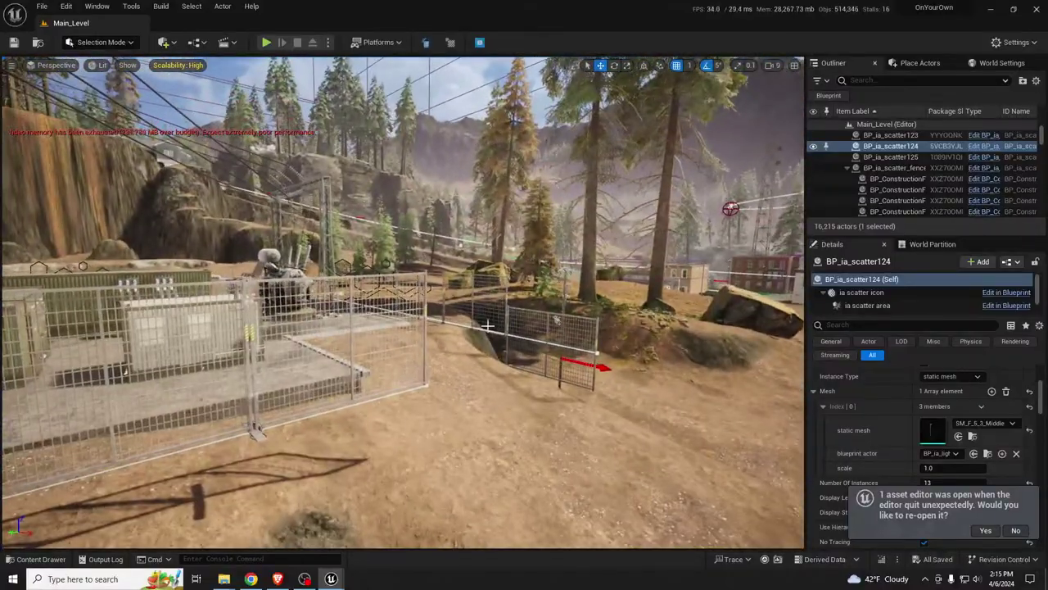
pyautogui.click(459, 409)
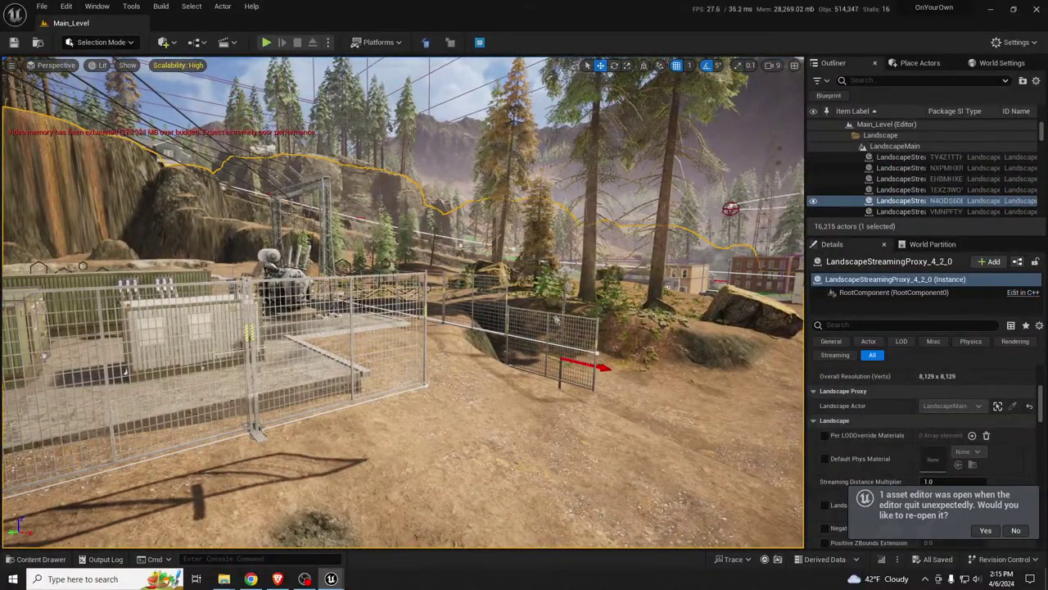
pyautogui.click(348, 293)
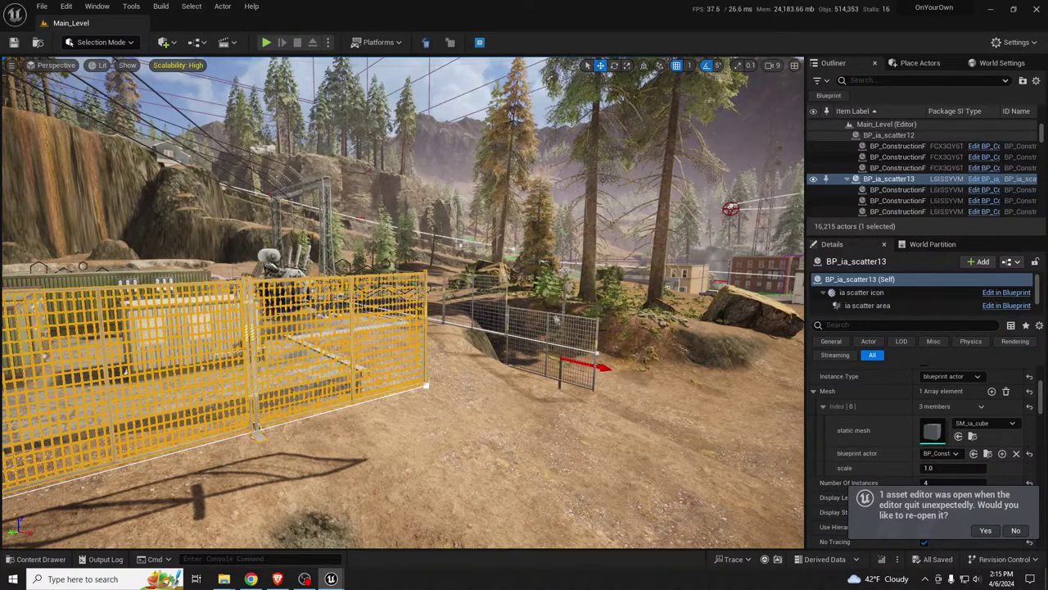
# Step: Review the substation from farther back, survey the cliffs and forest, and select the distant landscape proxy beyond the ridge
pyautogui.moveTo(571, 377); pyautogui.dragTo(518, 391, button='right')
pyautogui.press('s')
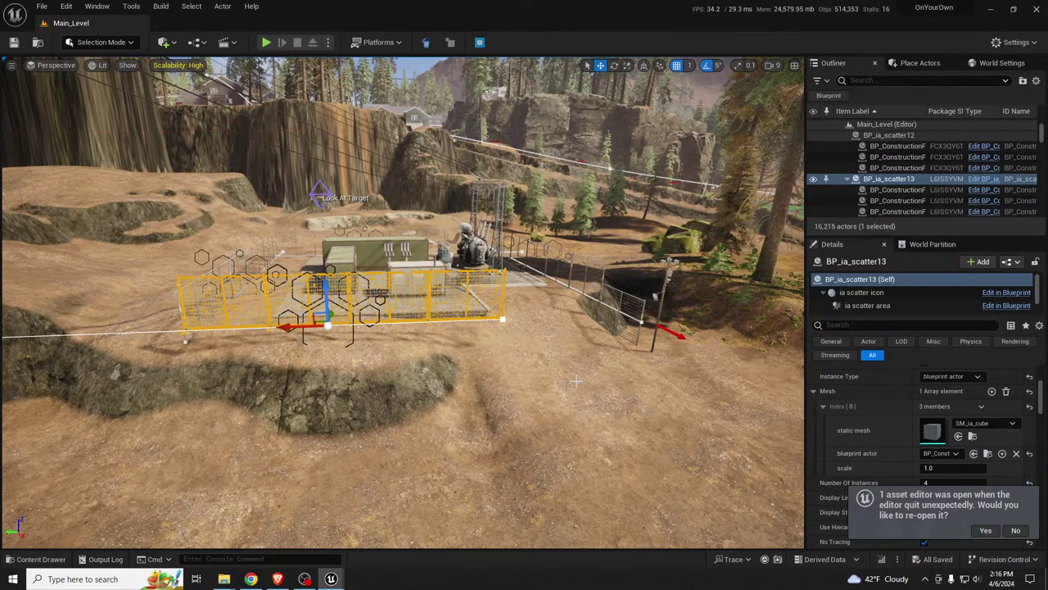
pyautogui.moveTo(623, 374); pyautogui.dragTo(344, 282, button='right')
pyautogui.scroll(1, 442, 271)
pyautogui.press('w')
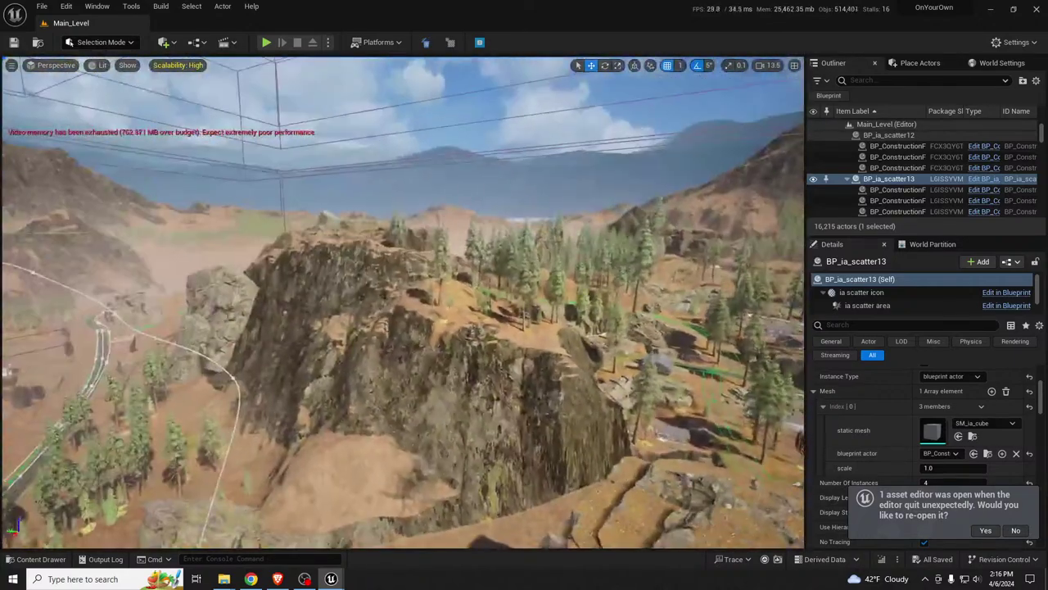
pyautogui.moveTo(562, 351); pyautogui.dragTo(508, 359, button='right')
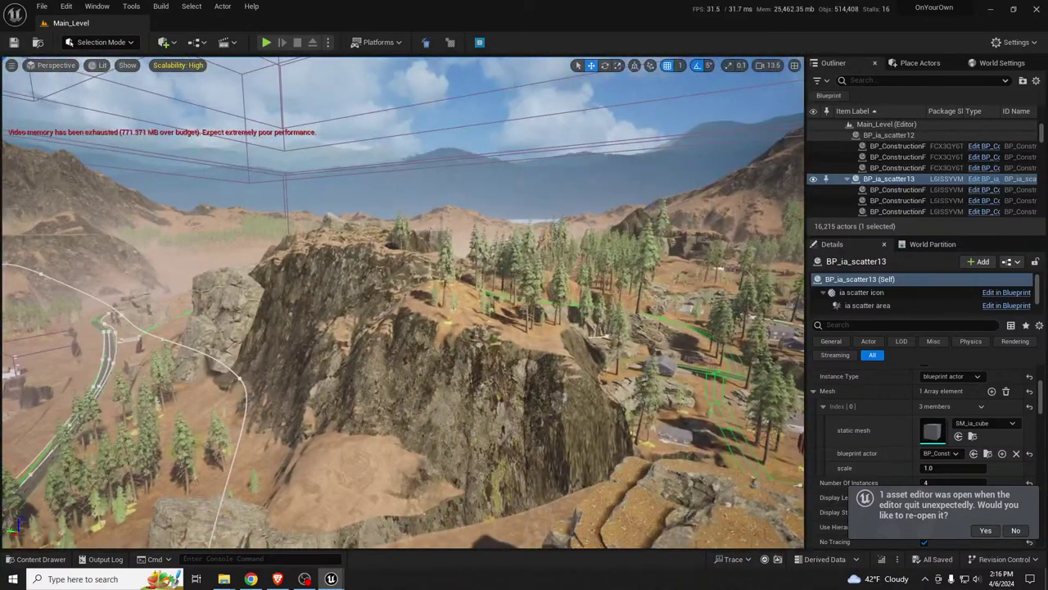
pyautogui.click(229, 237)
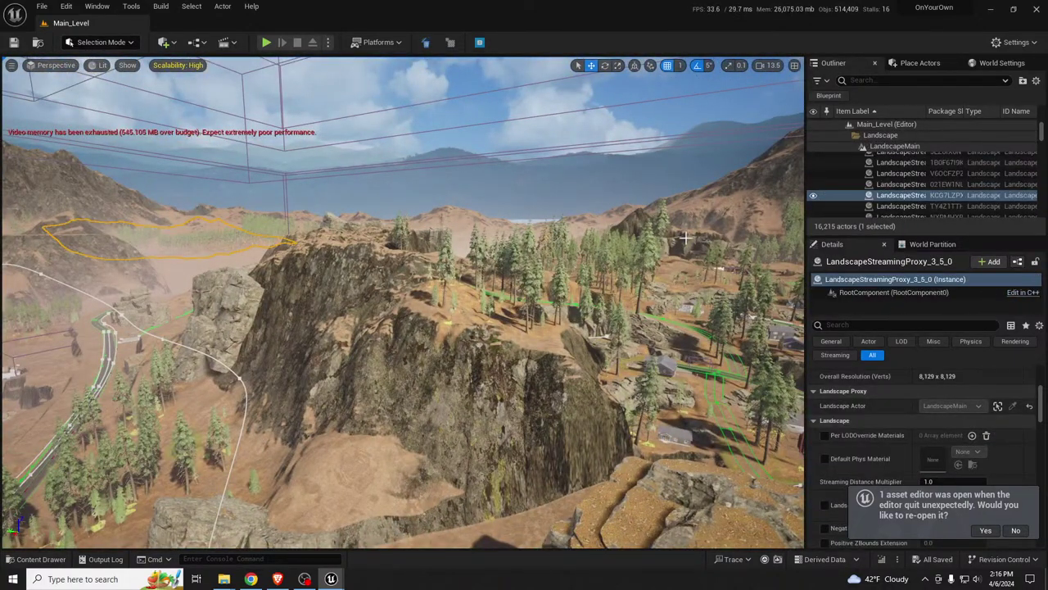
# Step: Enlarge the Outliner, select the landscape streaming proxies from 3_5_0 through 5_3_0 and hide them in the level
pyautogui.moveTo(931, 243); pyautogui.dragTo(931, 370)
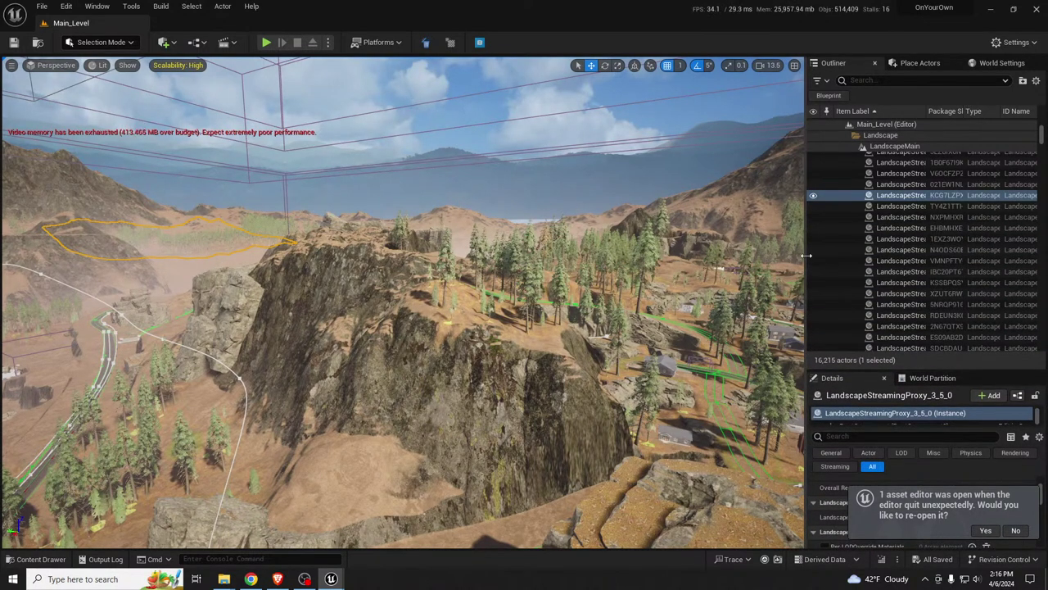
pyautogui.moveTo(807, 256); pyautogui.dragTo(655, 255)
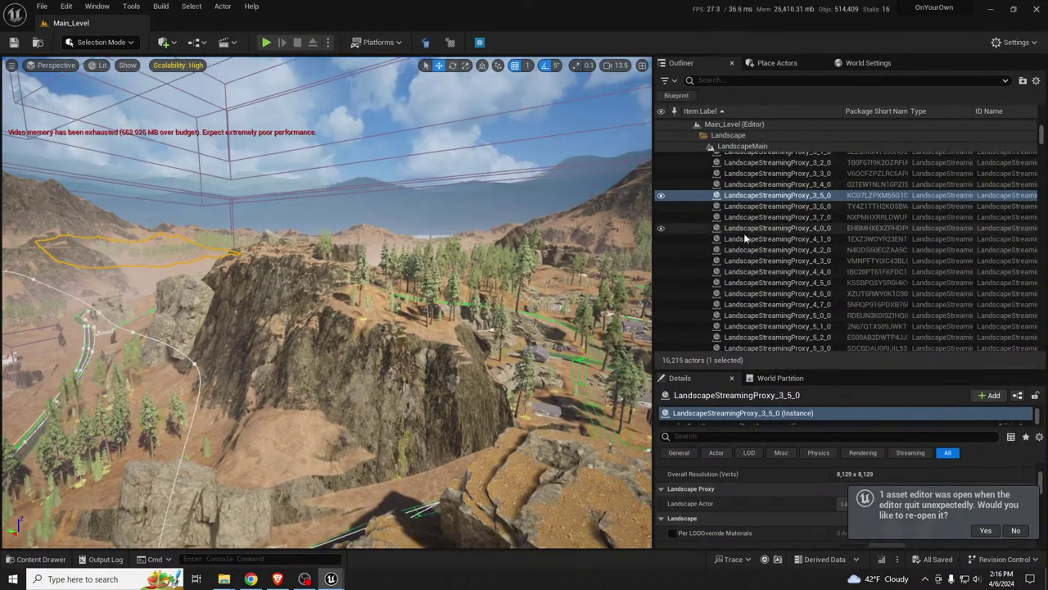
pyautogui.keyDown('shift'); pyautogui.click(771, 346); pyautogui.keyUp('shift')
pyautogui.scroll(-3, 771, 342)
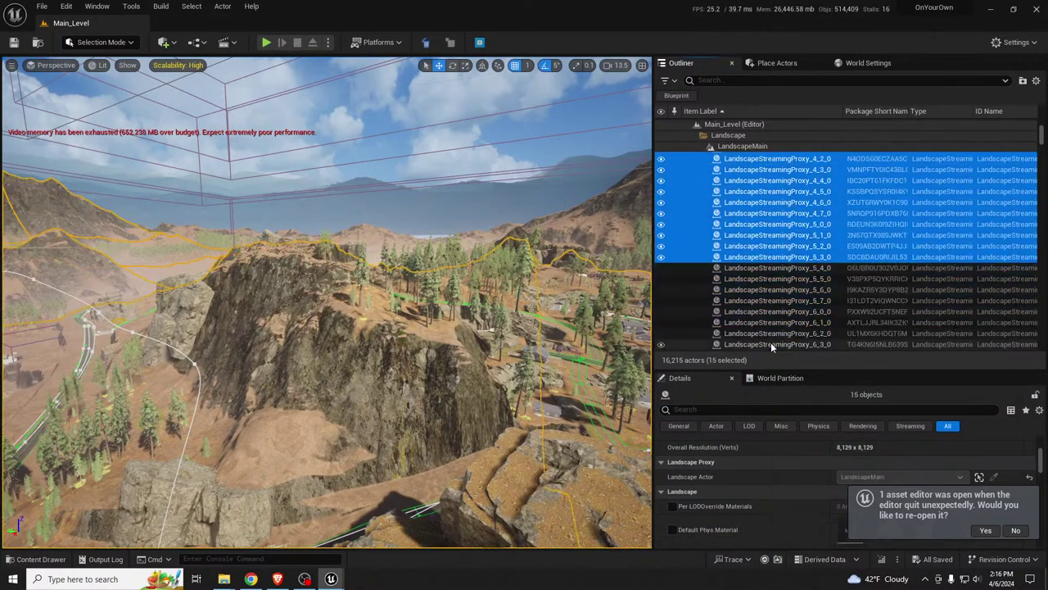
pyautogui.click(661, 256)
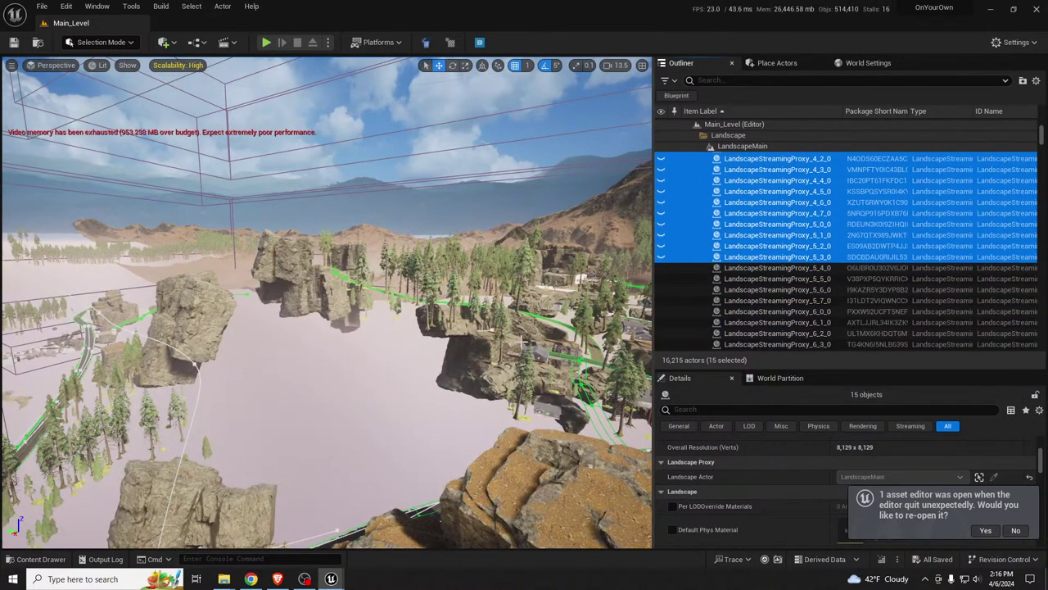
pyautogui.moveTo(522, 342); pyautogui.dragTo(534, 333, button='right')
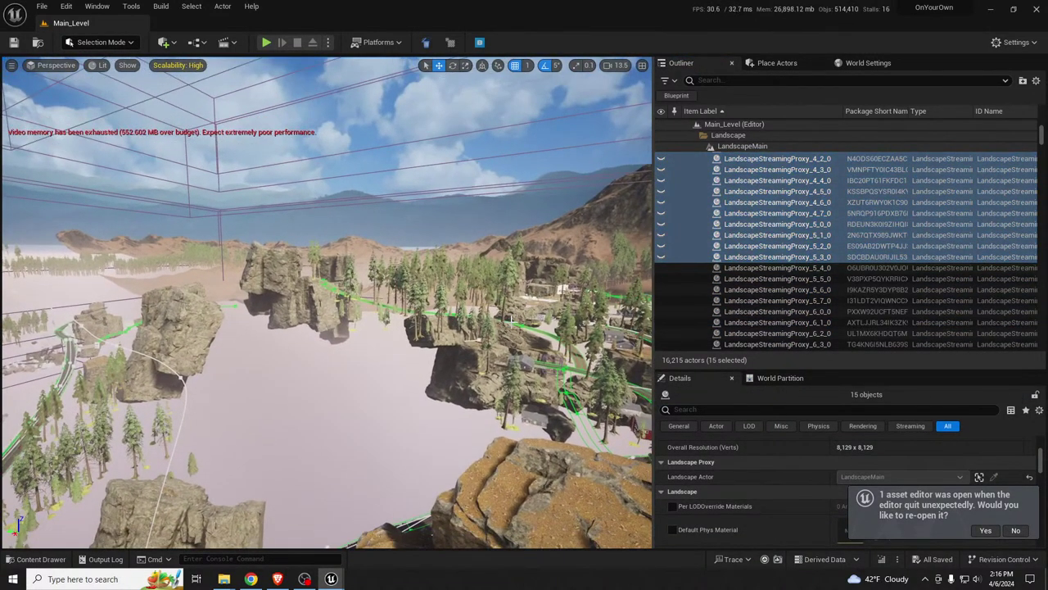
# Step: Undo hiding the landscape proxies and clear the selection
pyautogui.hotkey('ctrl', 'z')
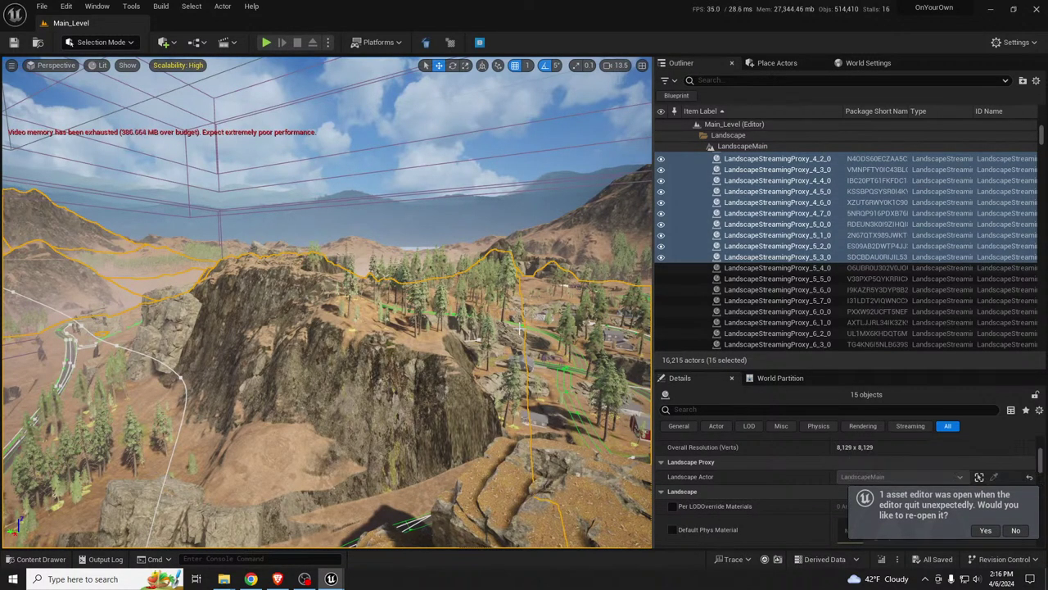
pyautogui.press('Escape')
# Step: Return to the substation, select the construction fence BP_ia_scatter_fence and clear the blueprint actor of its first mesh entry
pyautogui.moveTo(509, 372); pyautogui.dragTo(479, 383, button='right')
pyautogui.press('w')
pyautogui.scroll(-3, 509, 373)
pyautogui.press('w')
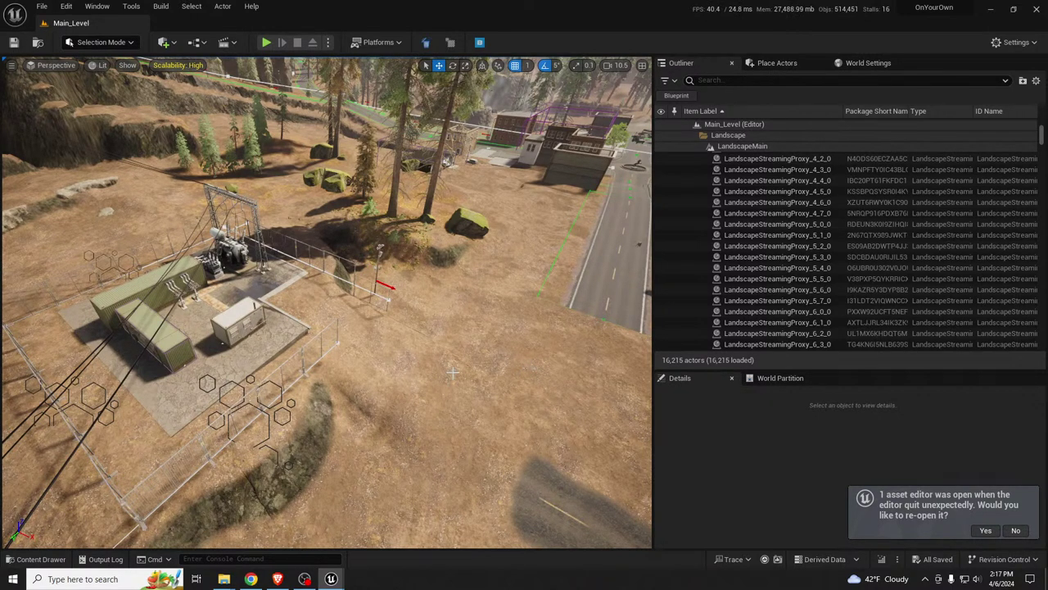
pyautogui.moveTo(328, 303); pyautogui.dragTo(305, 288, button='right')
pyautogui.scroll(-3, 315, 288)
pyautogui.press('w')
pyautogui.moveTo(428, 353); pyautogui.dragTo(428, 354, button='right')
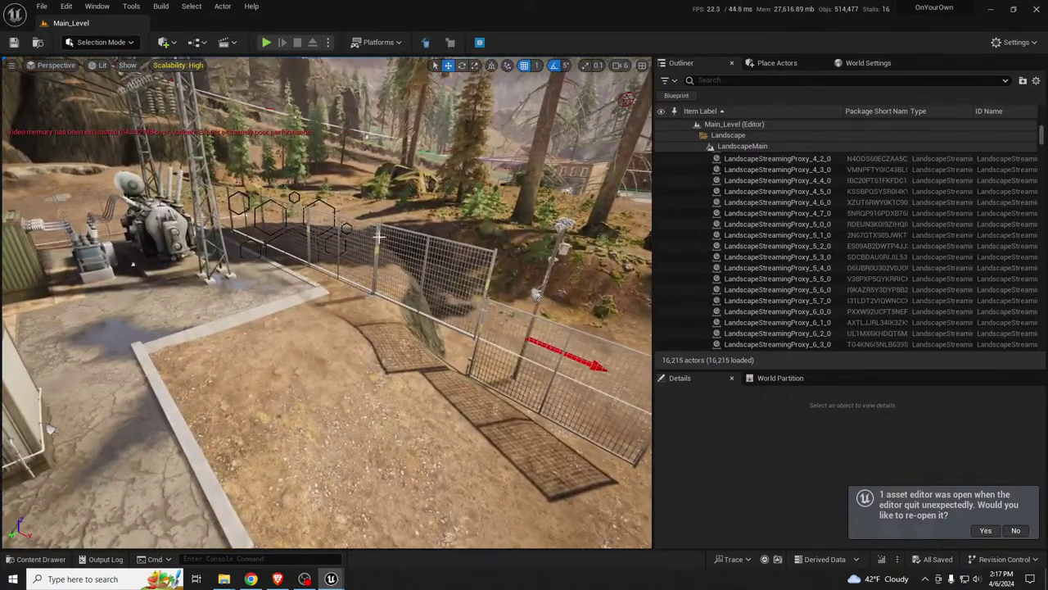
pyautogui.click(428, 354)
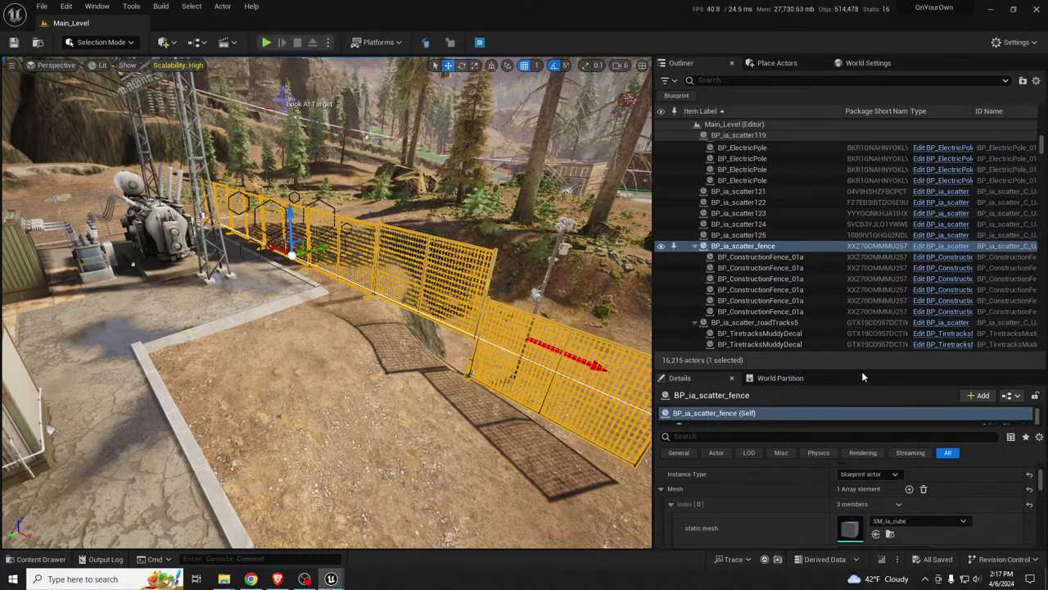
pyautogui.moveTo(862, 371); pyautogui.dragTo(861, 280)
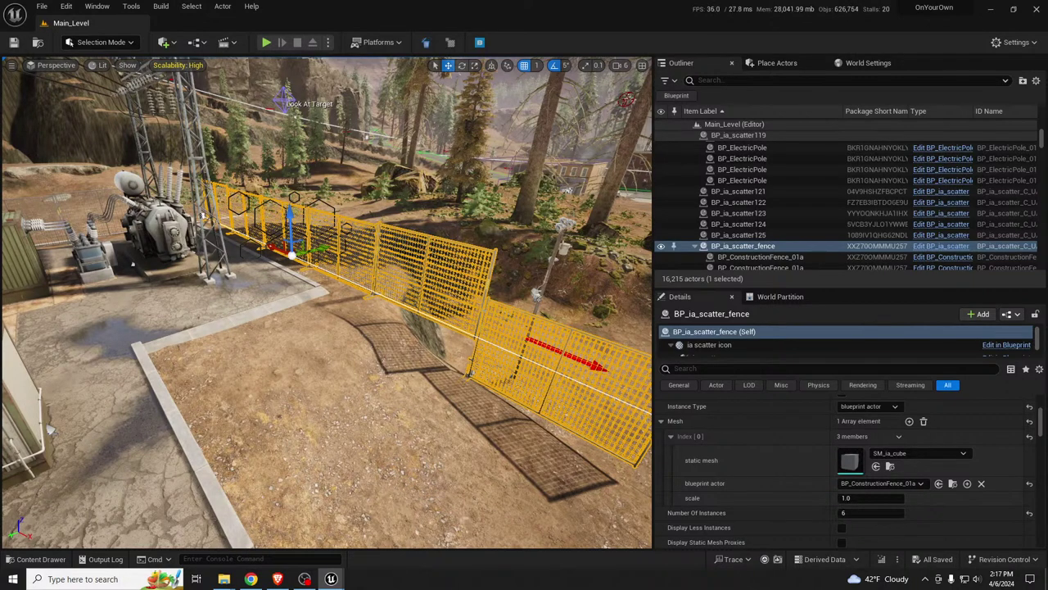
pyautogui.click(982, 485)
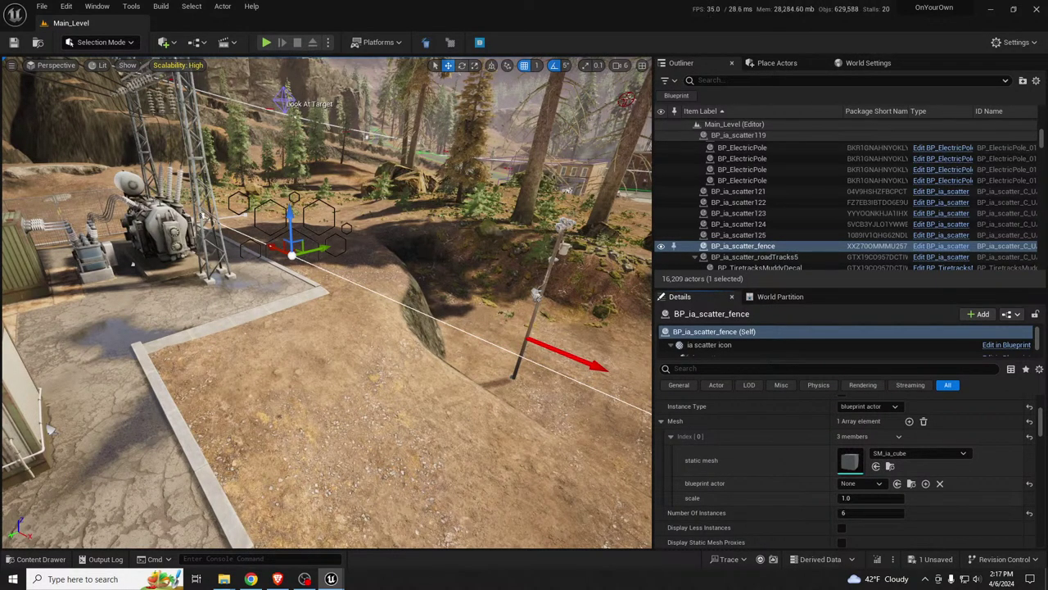
# Step: Select the chain-link fence BP_ia_scatter121 by the lattice tower to find its static mesh
pyautogui.moveTo(327, 355); pyautogui.dragTo(344, 355, button='right')
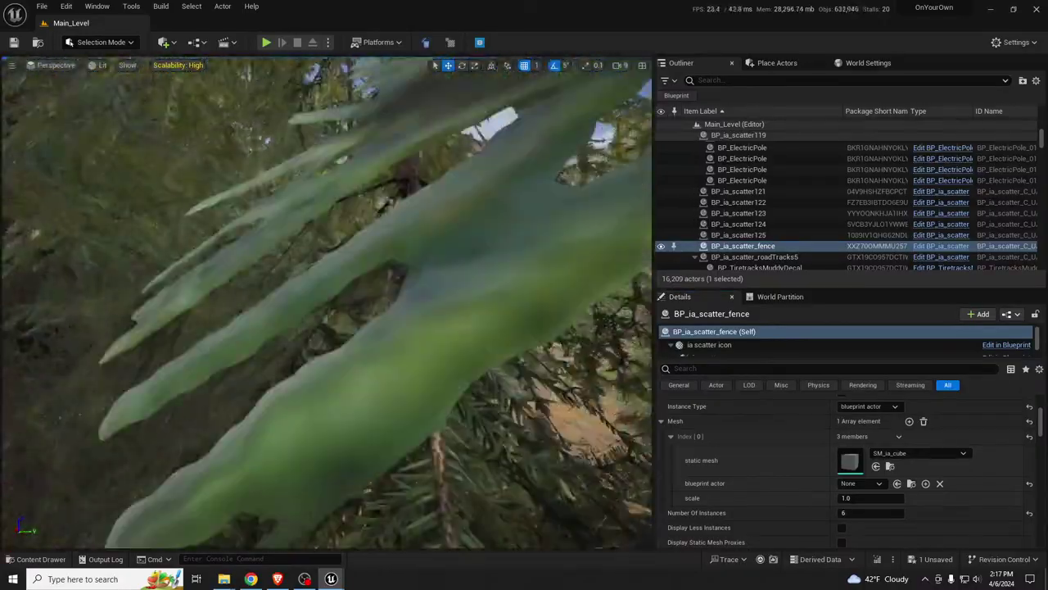
pyautogui.moveTo(328, 356); pyautogui.dragTo(350, 332, button='right')
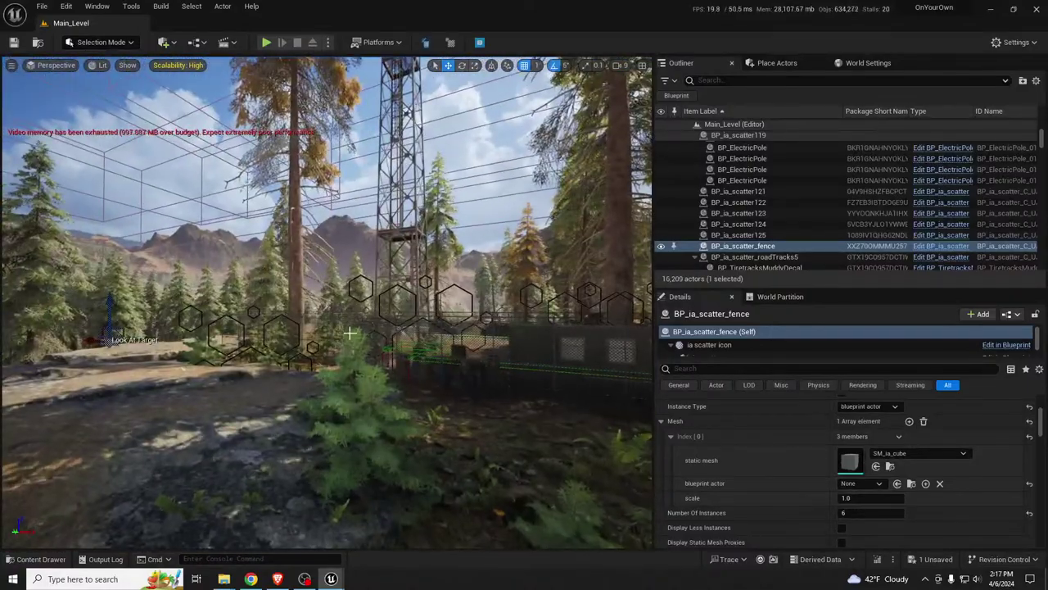
pyautogui.click(411, 326)
pyautogui.click(414, 327)
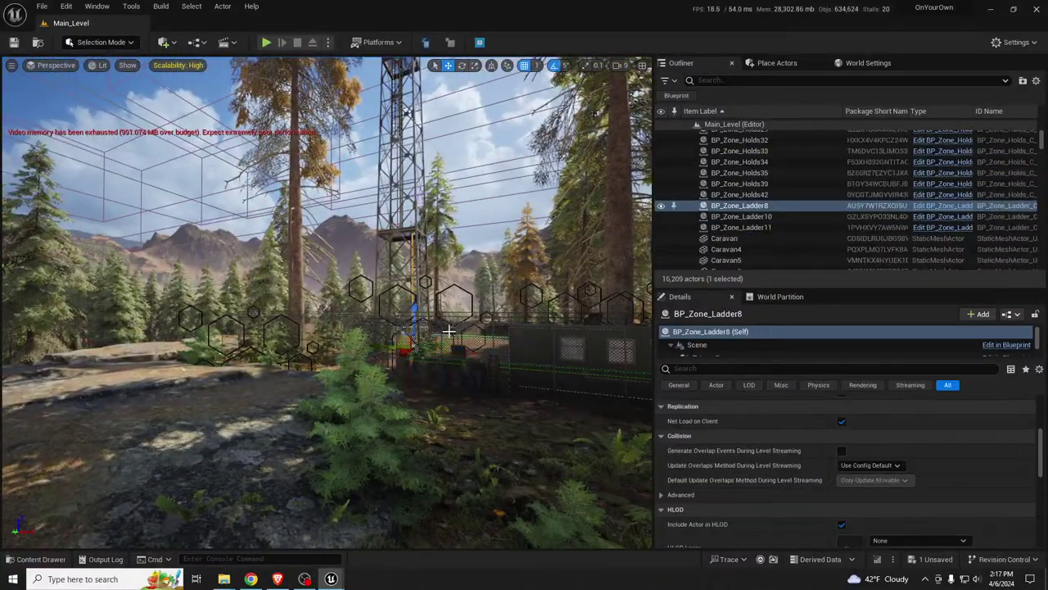
pyautogui.click(450, 334)
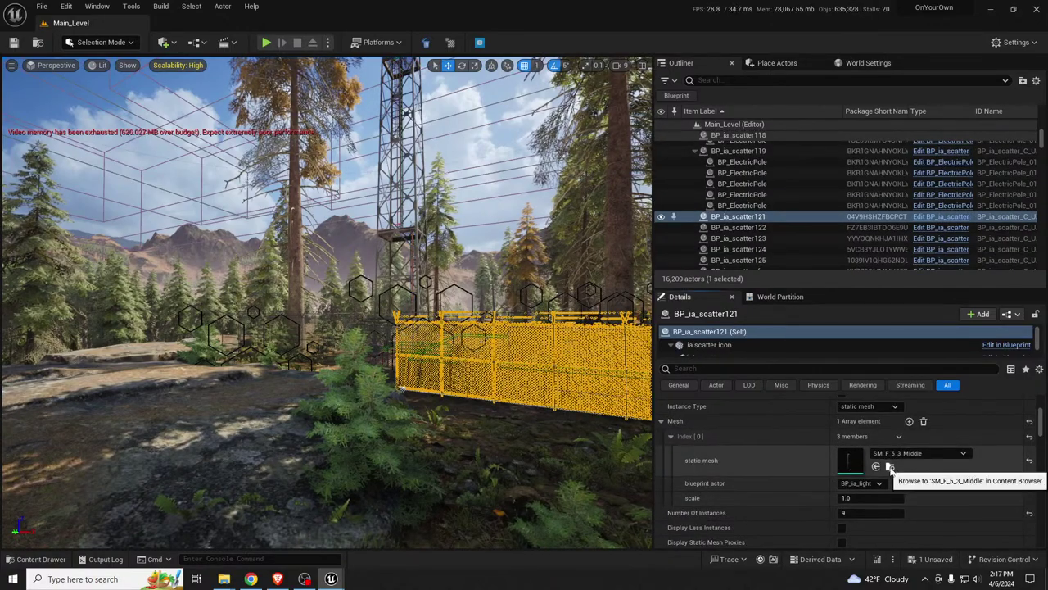
# Step: Check the mesh and materials of the gate SM_F_5_3_GateOpeningTaller, and select the adjoining fence BP_ia_scatter125 for comparison
pyautogui.moveTo(364, 379); pyautogui.dragTo(428, 374, button='right')
pyautogui.press('w')
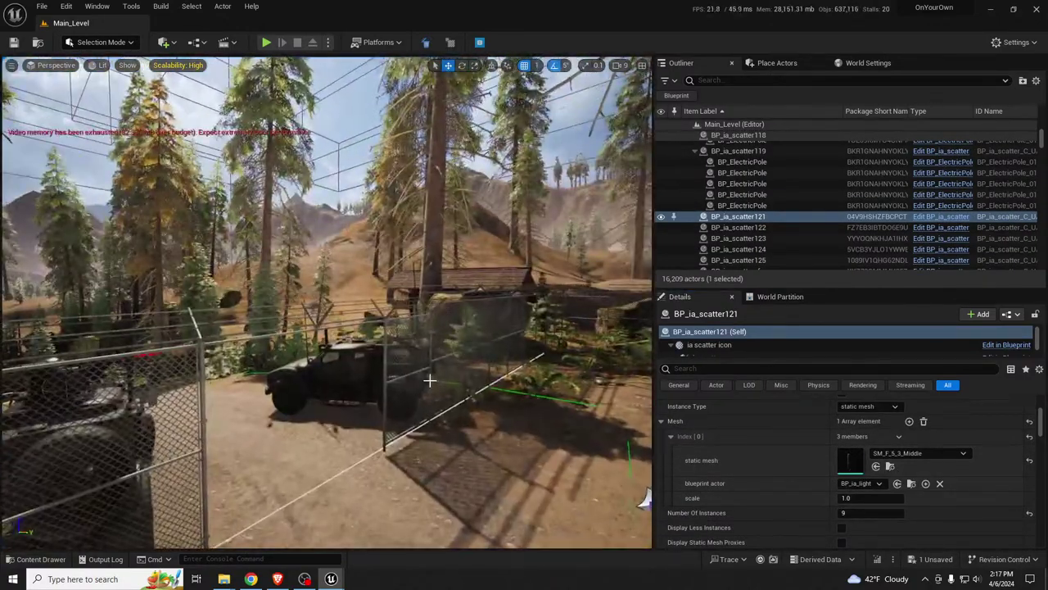
pyautogui.click(432, 360)
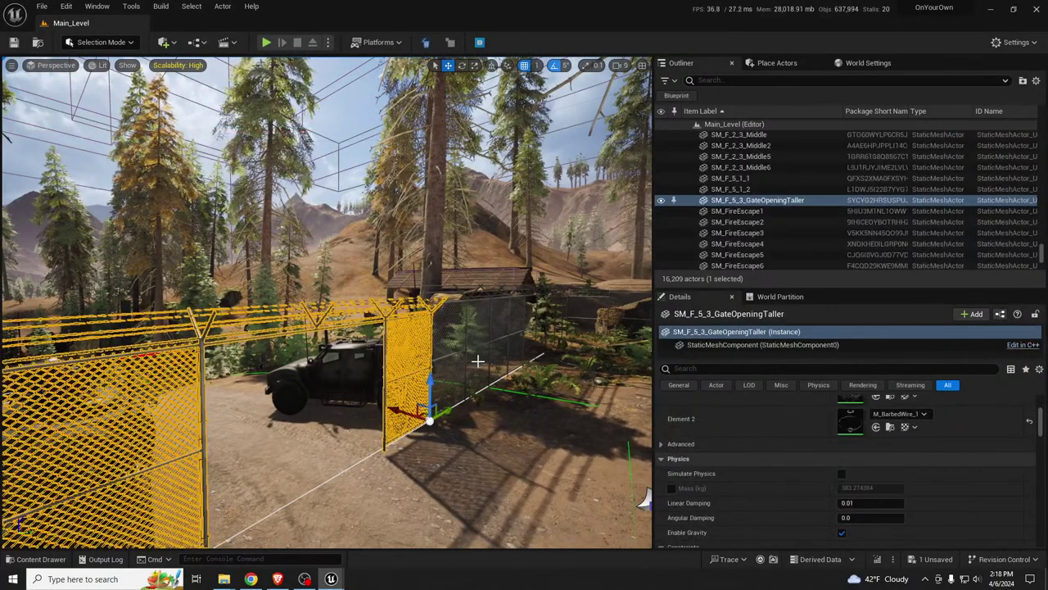
pyautogui.scroll(2, 811, 481)
pyautogui.scroll(2, 811, 482)
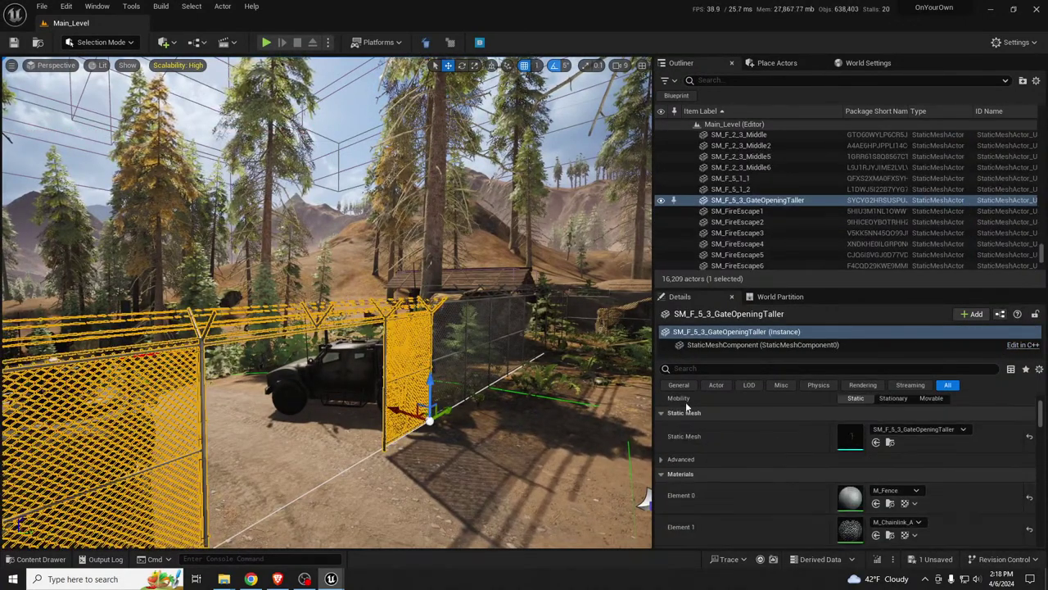
pyautogui.click(466, 344)
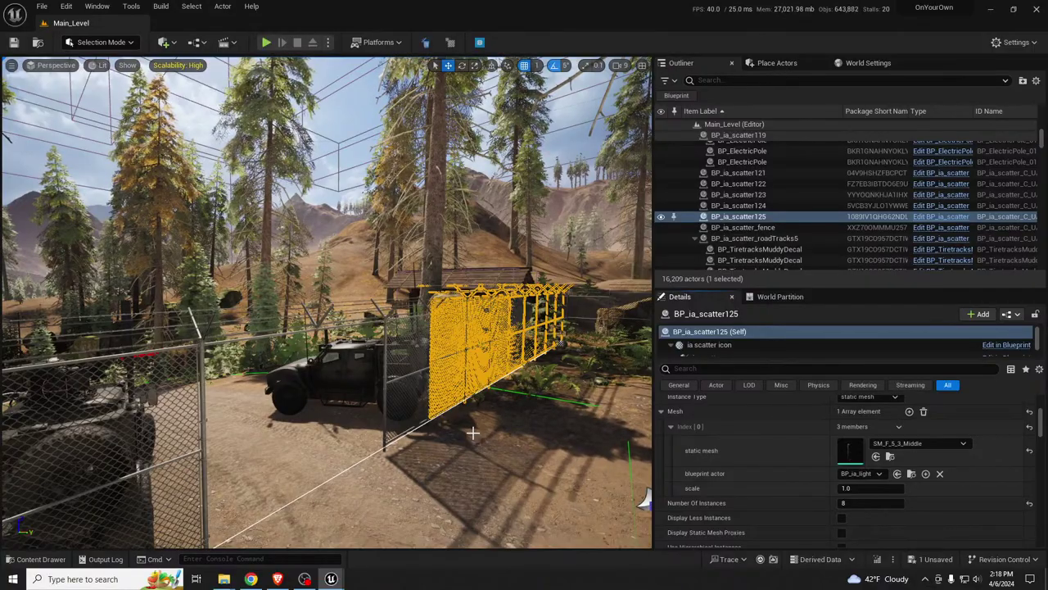
# Step: Reselect BP_ia_scatter_fence beside the substation and assign SM_F_5_3_Middle as the static mesh of its mesh entry
pyautogui.moveTo(420, 411); pyautogui.dragTo(125, 419, button='right')
pyautogui.press('w')
pyautogui.moveTo(328, 405)
pyautogui.mouseDown(button='right')
pyautogui.moveTo(303, 403)
pyautogui.moveTo(319, 405)
pyautogui.mouseUp(button='right')
pyautogui.moveTo(256, 352); pyautogui.dragTo(212, 336, button='right')
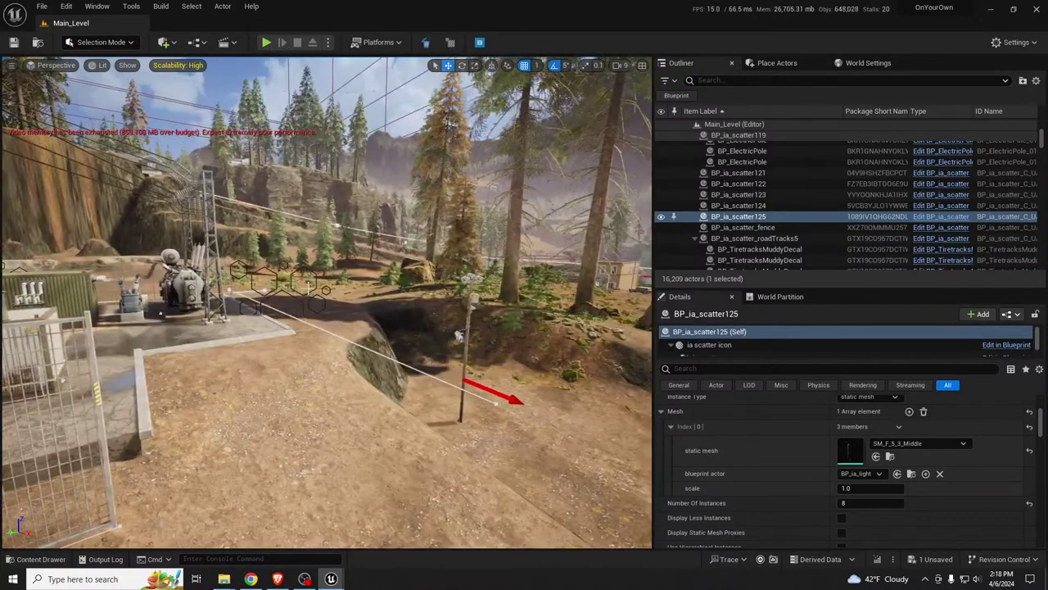
pyautogui.click(293, 295)
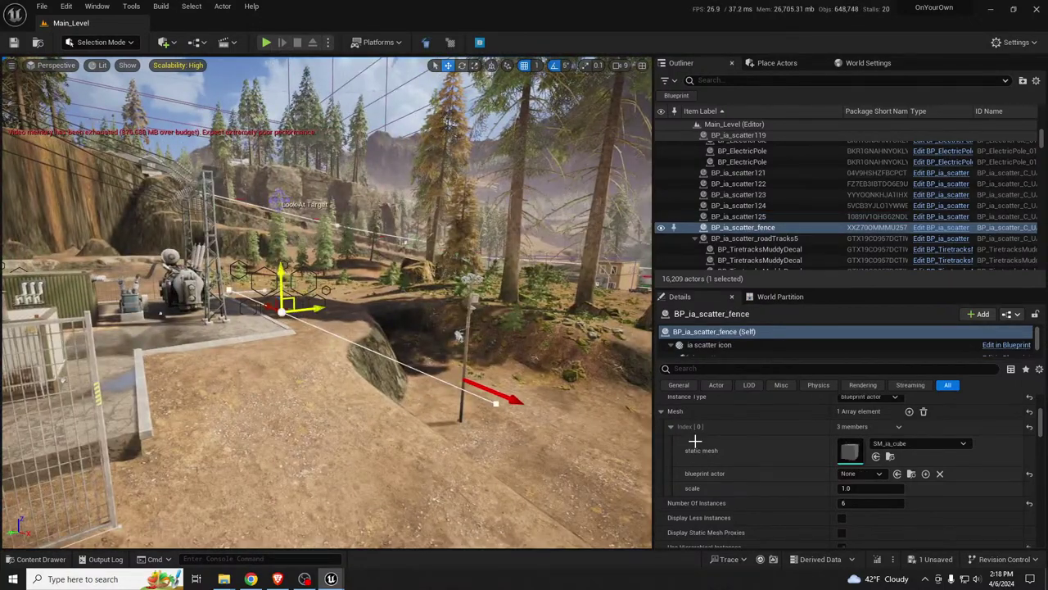
pyautogui.click(877, 457)
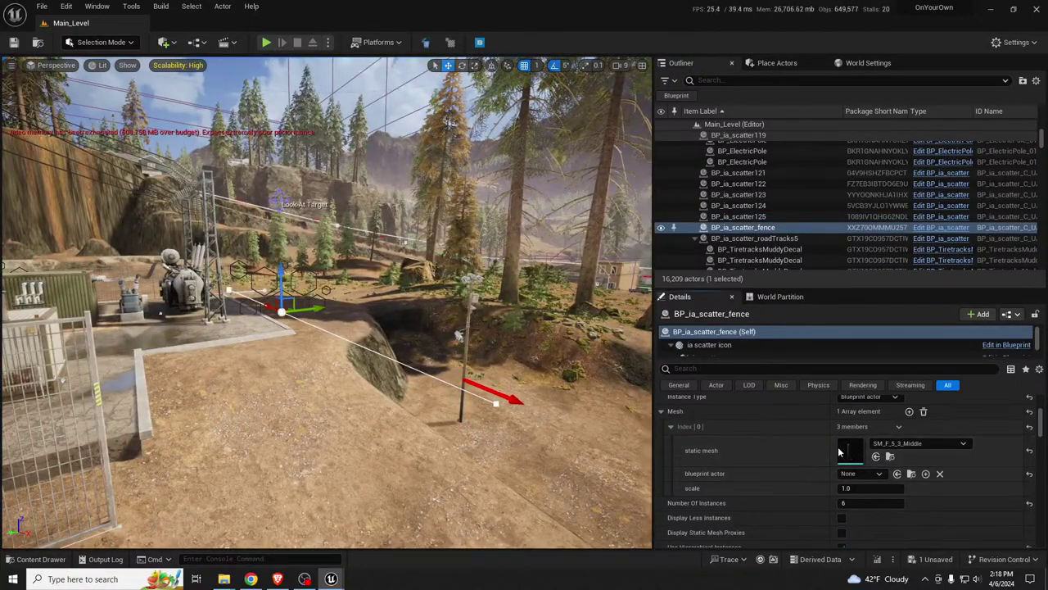
# Step: Examine the ground along the fence spline and the location, rotation and scale settings of BP_ia_scatter_fence
pyautogui.moveTo(525, 368); pyautogui.dragTo(553, 383, button='right')
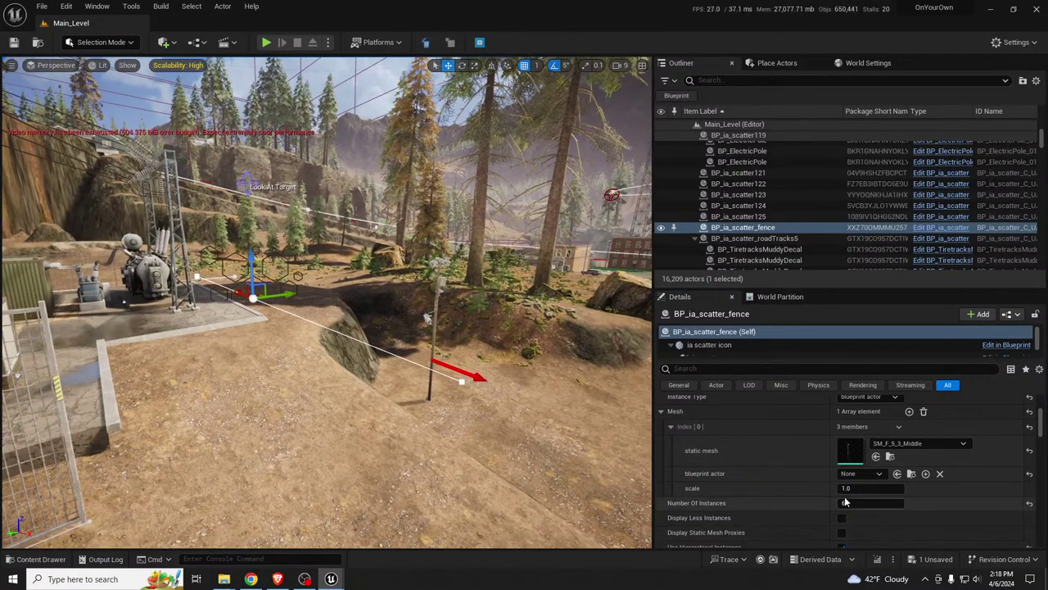
pyautogui.press('w')
pyautogui.moveTo(328, 328); pyautogui.dragTo(258, 312, button='right')
pyautogui.scroll(-3, 258, 312)
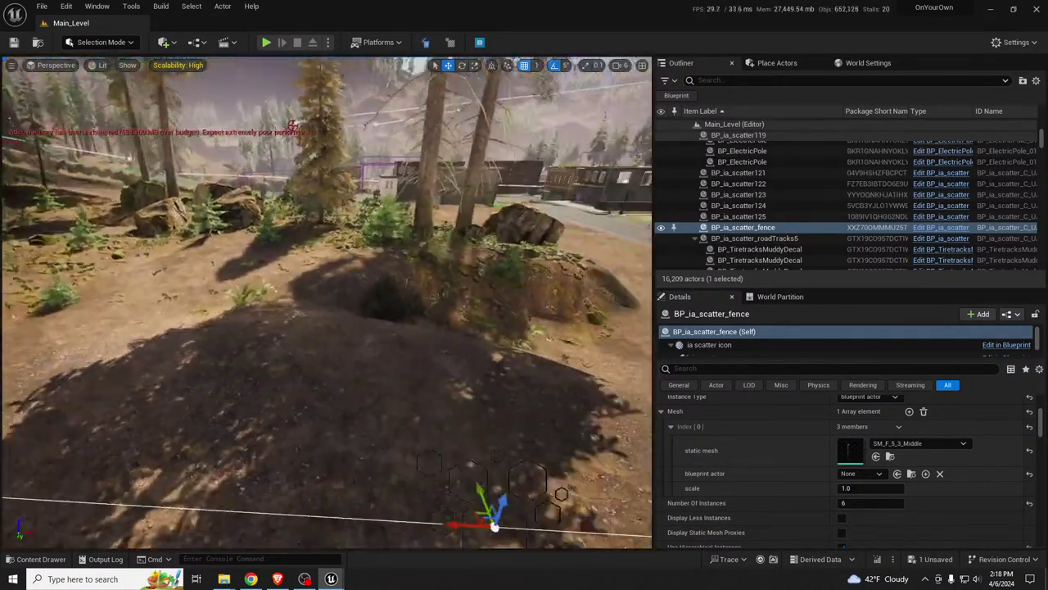
pyautogui.scroll(-3, 966, 477)
pyautogui.scroll(-8, 966, 479)
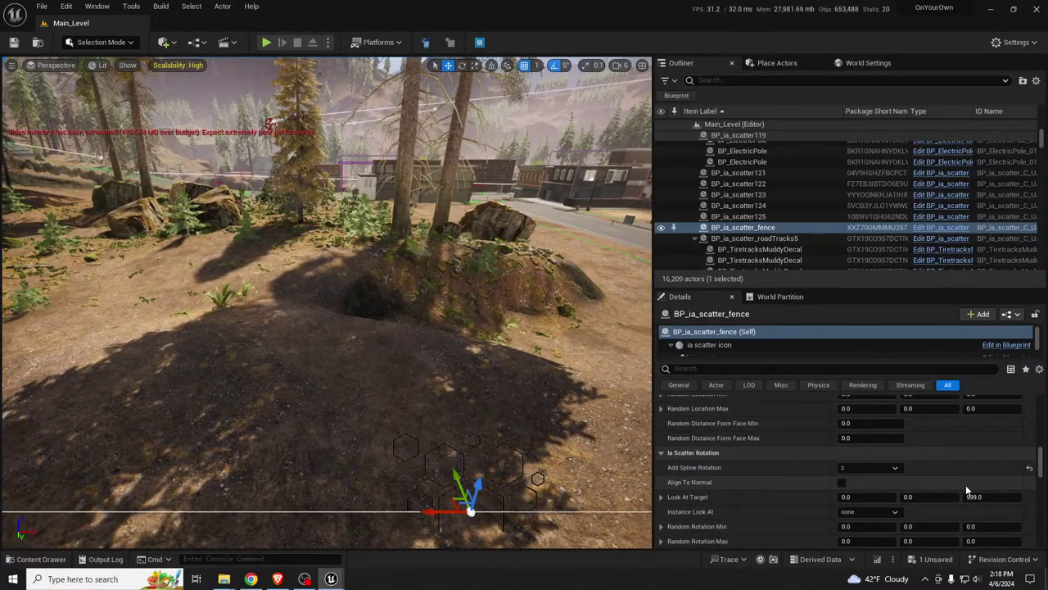
pyautogui.scroll(-2, 819, 486)
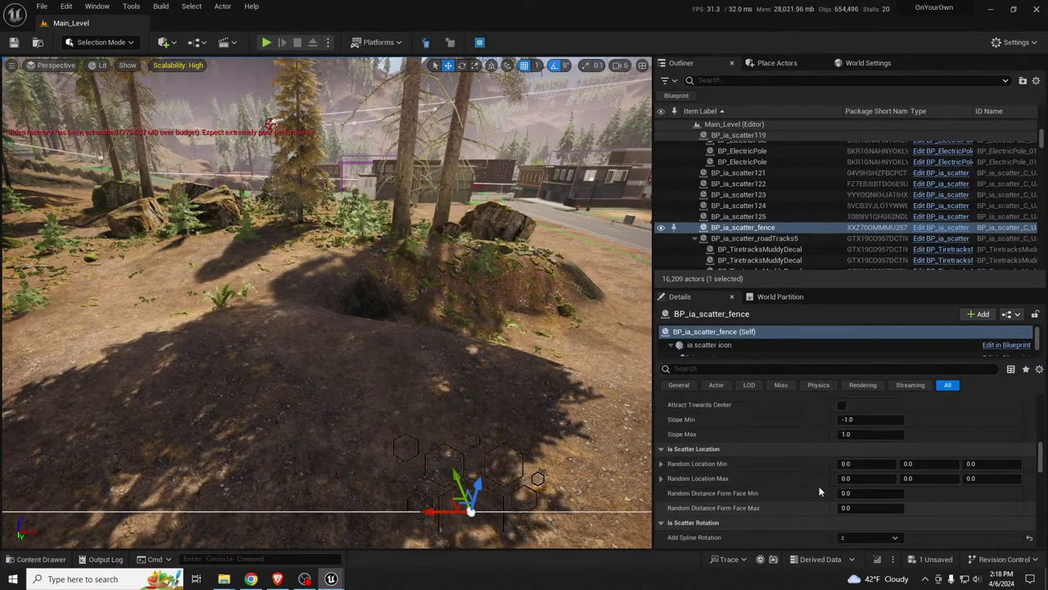
pyautogui.scroll(-4, 819, 487)
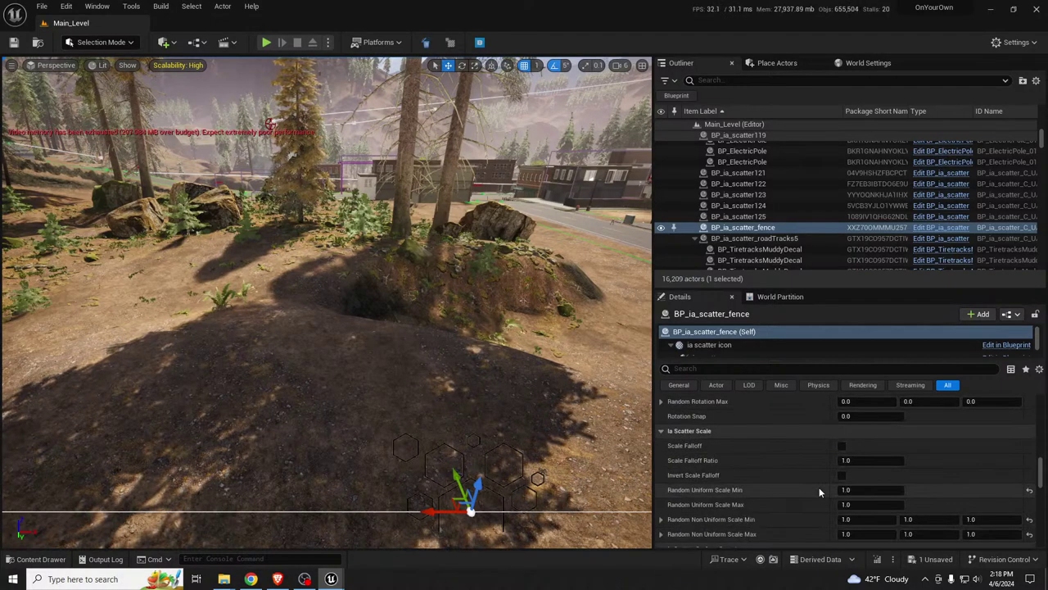
pyautogui.press('s')
pyautogui.moveTo(307, 370); pyautogui.dragTo(402, 348, button='right')
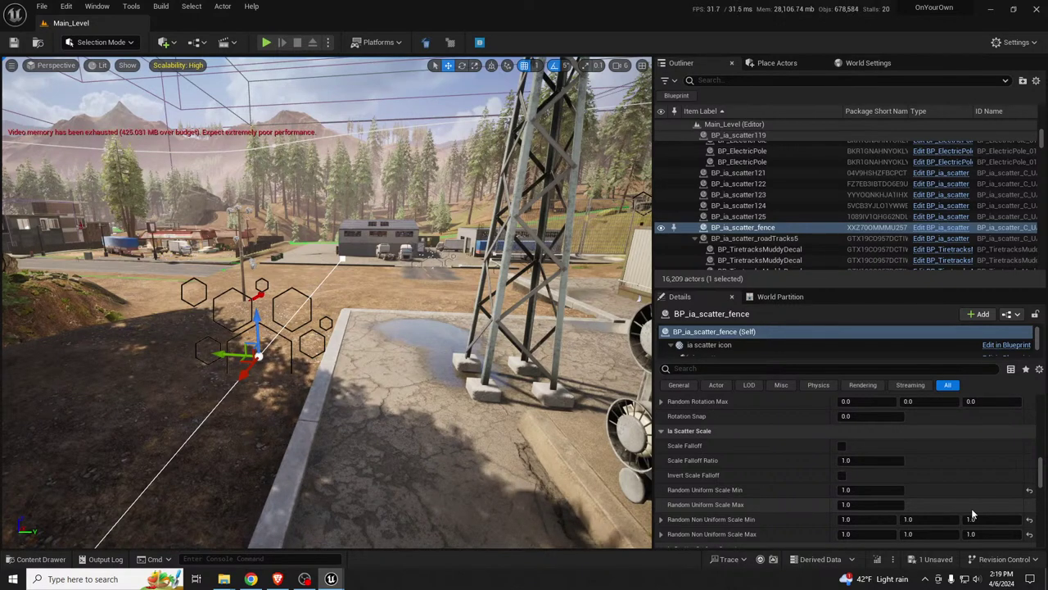
# Step: Enlarge the Details view and review the fence's distribution, instance count, mesh entry and instance type settings
pyautogui.scroll(5, 902, 475)
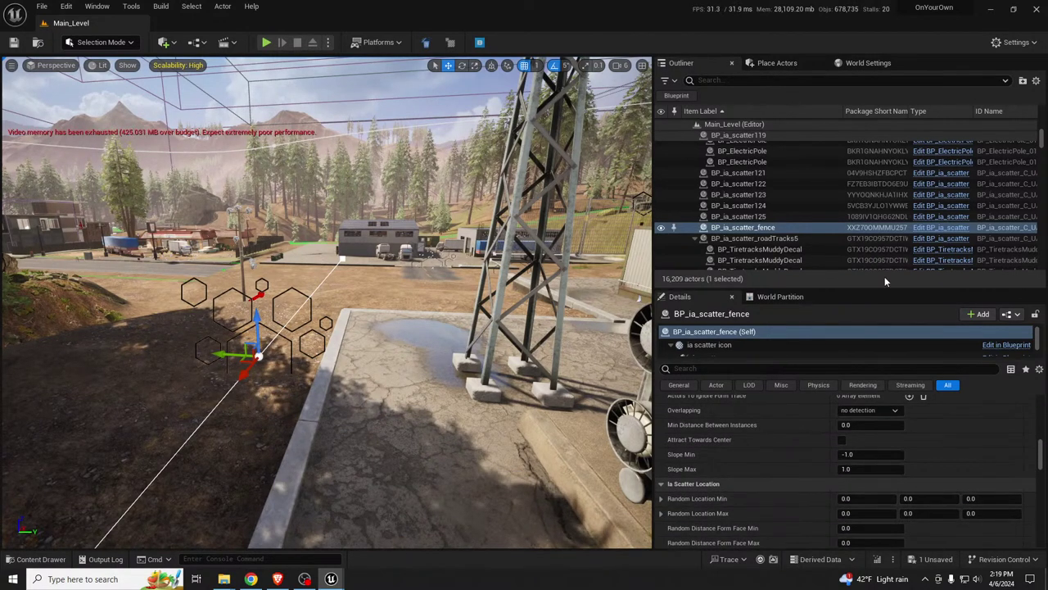
pyautogui.moveTo(843, 288); pyautogui.dragTo(844, 185)
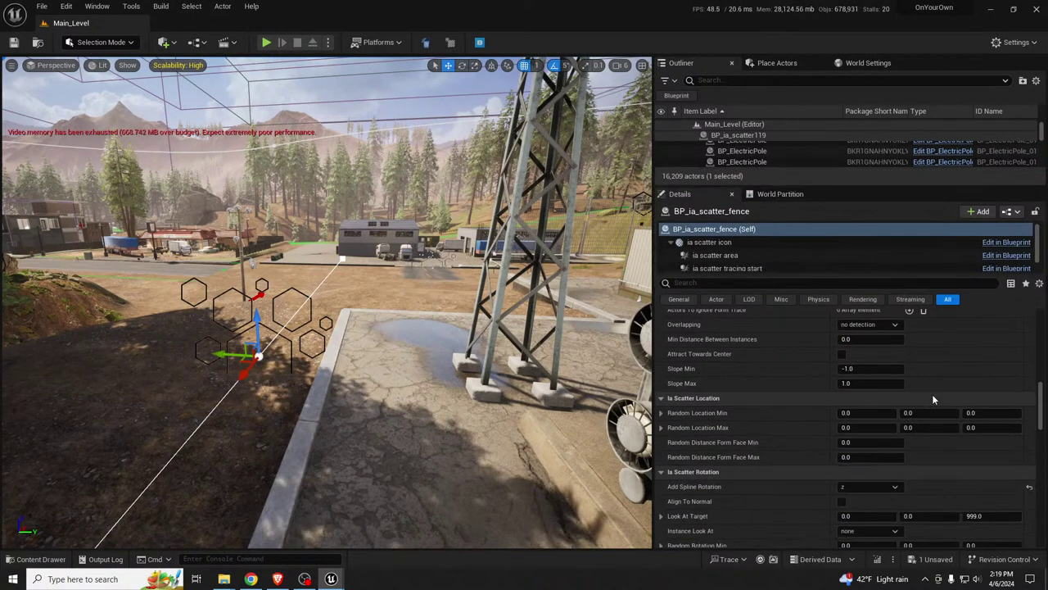
pyautogui.scroll(5, 940, 422)
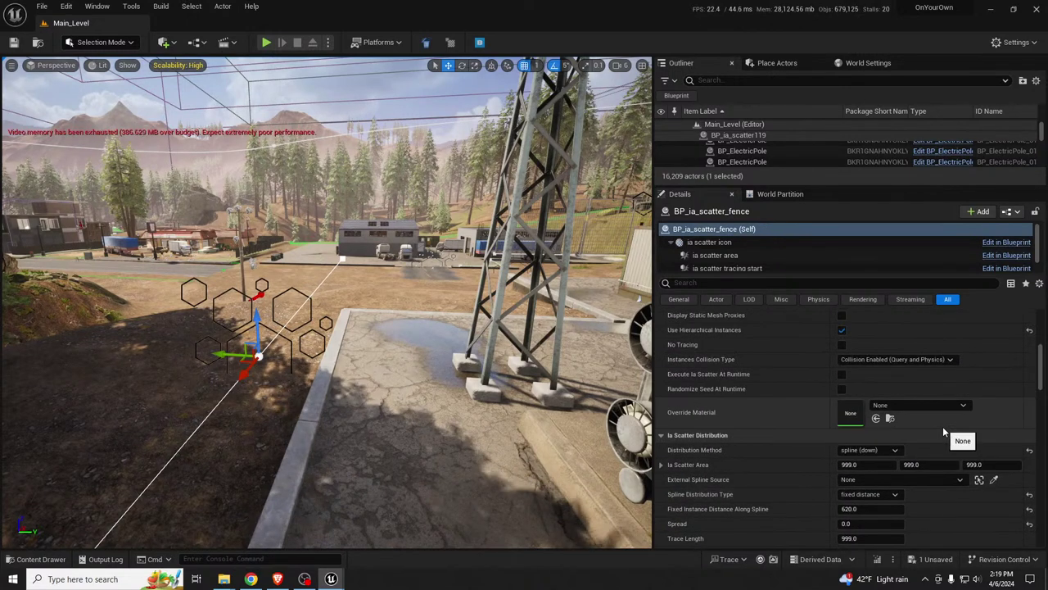
pyautogui.scroll(3, 943, 426)
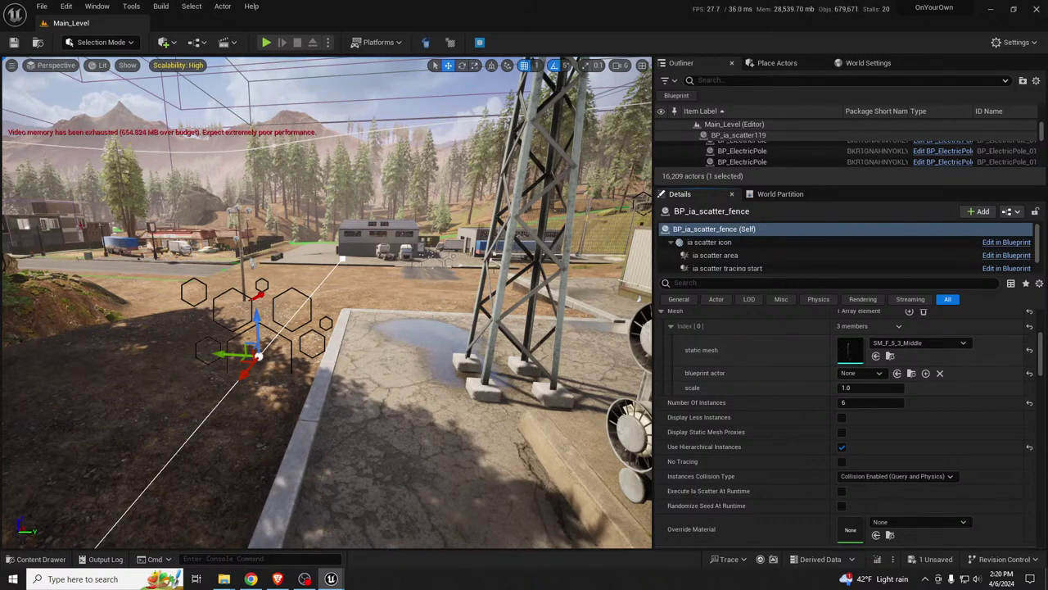
pyautogui.moveTo(491, 361); pyautogui.dragTo(469, 380, button='right')
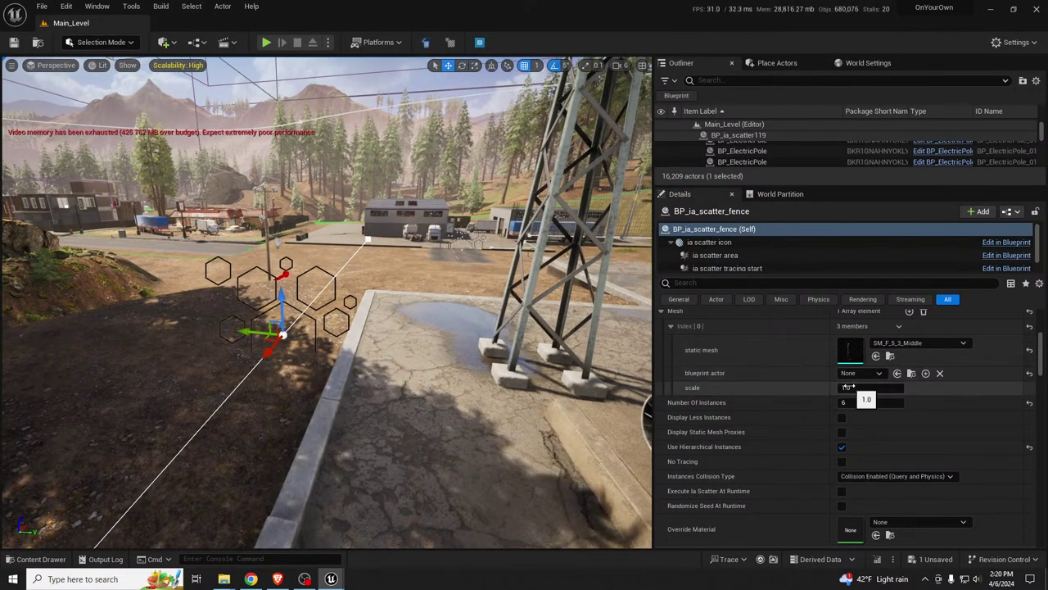
pyautogui.scroll(1, 817, 389)
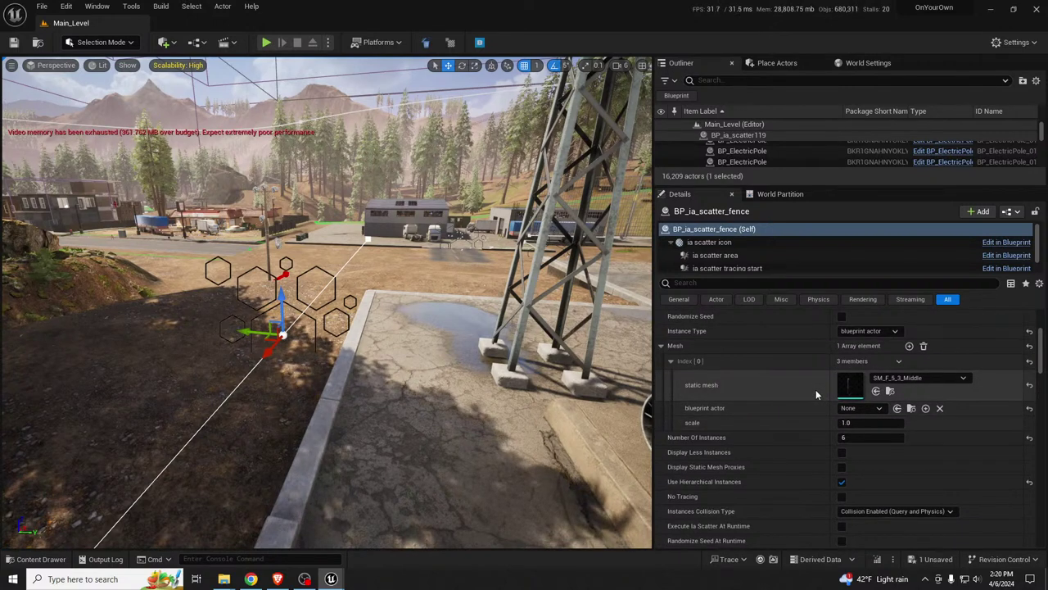
pyautogui.scroll(3, 816, 389)
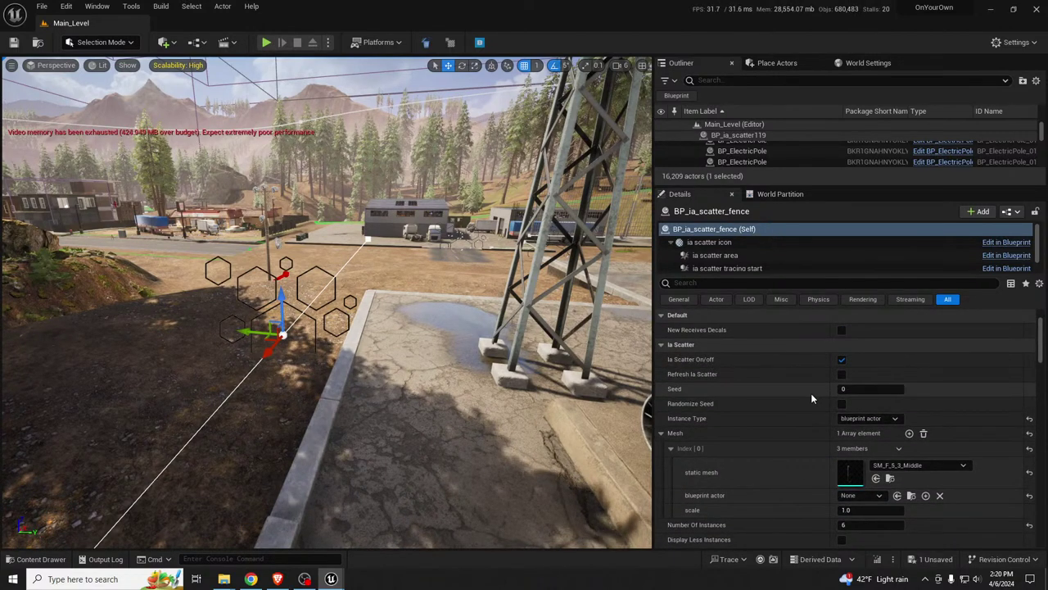
# Step: Review the mesh, distribution and tracing settings of BP_ia_scatter_fence, and delete the actor from the level
pyautogui.scroll(-2, 811, 394)
pyautogui.scroll(-4, 803, 418)
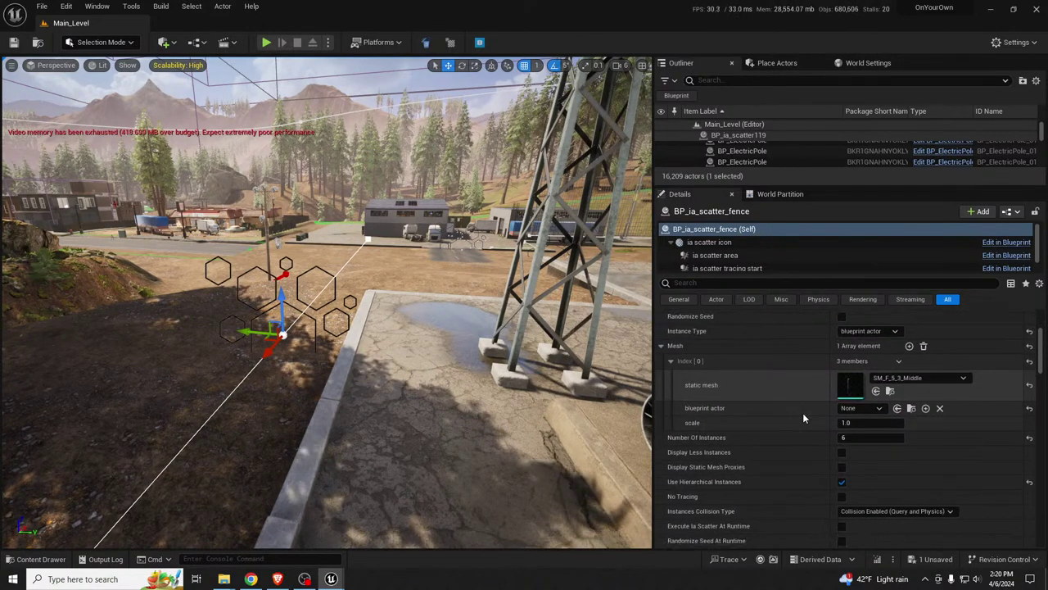
pyautogui.scroll(-2, 803, 413)
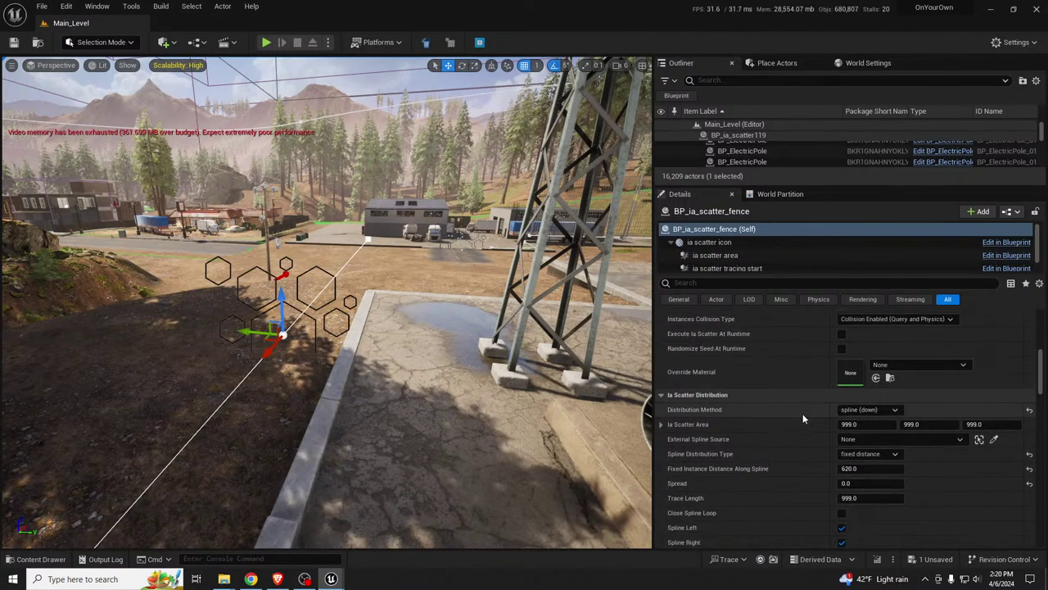
pyautogui.scroll(-3, 773, 413)
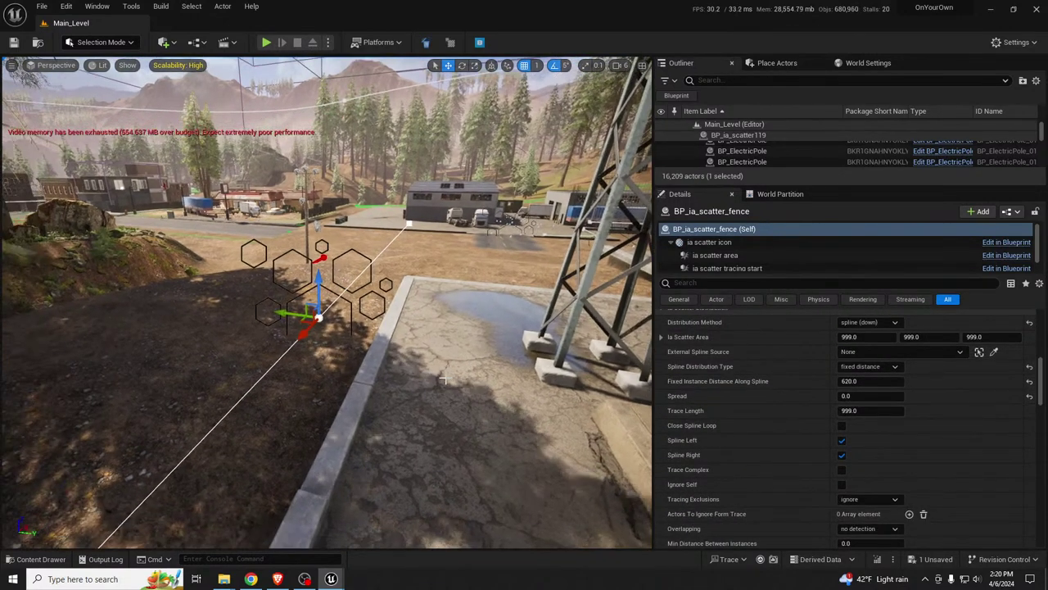
pyautogui.press('Delete')
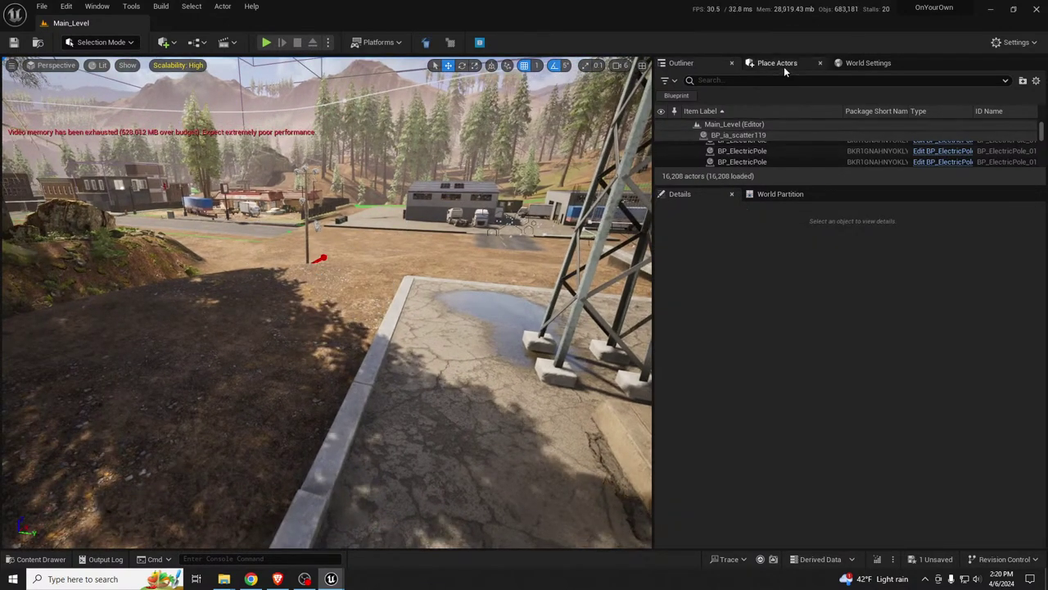
# Step: Search the placeable actors for "ia scatter" and place a BP_ia_scatter on the dirt beside the substation's concrete curb
pyautogui.click(782, 66)
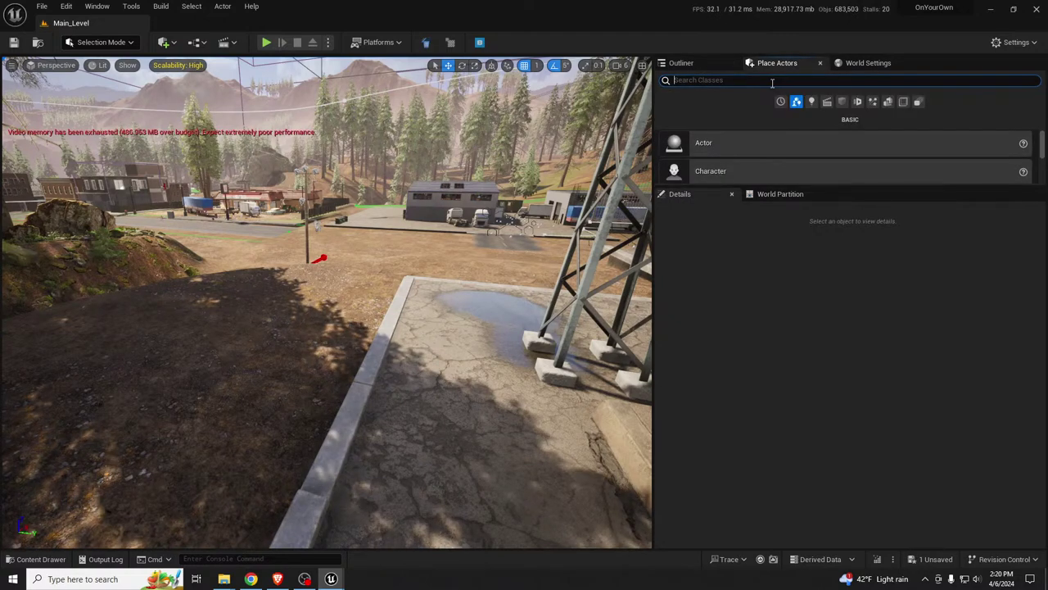
pyautogui.write('ia scatter')
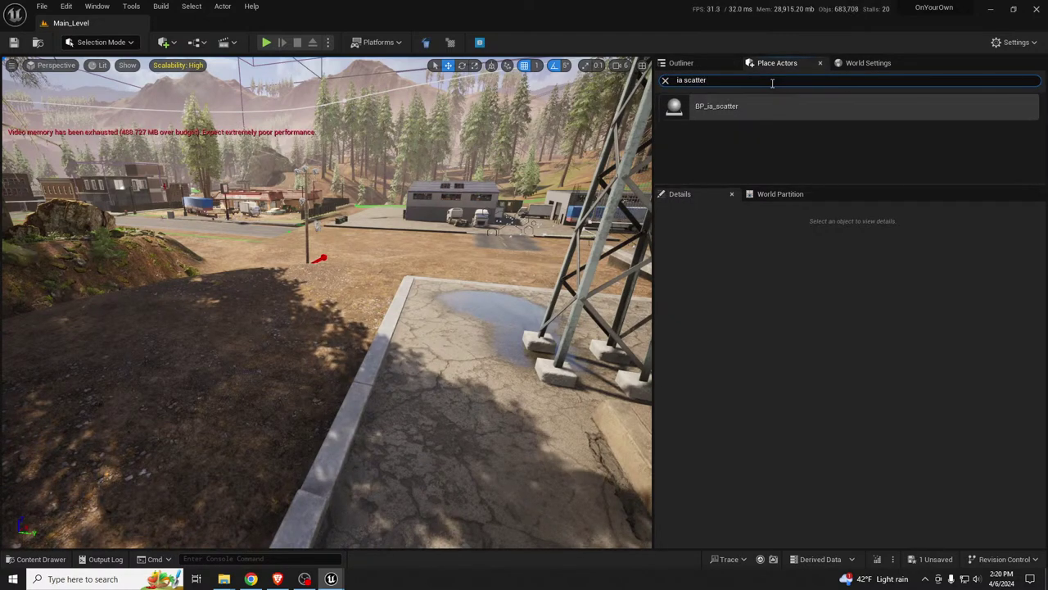
pyautogui.moveTo(753, 106); pyautogui.dragTo(256, 384)
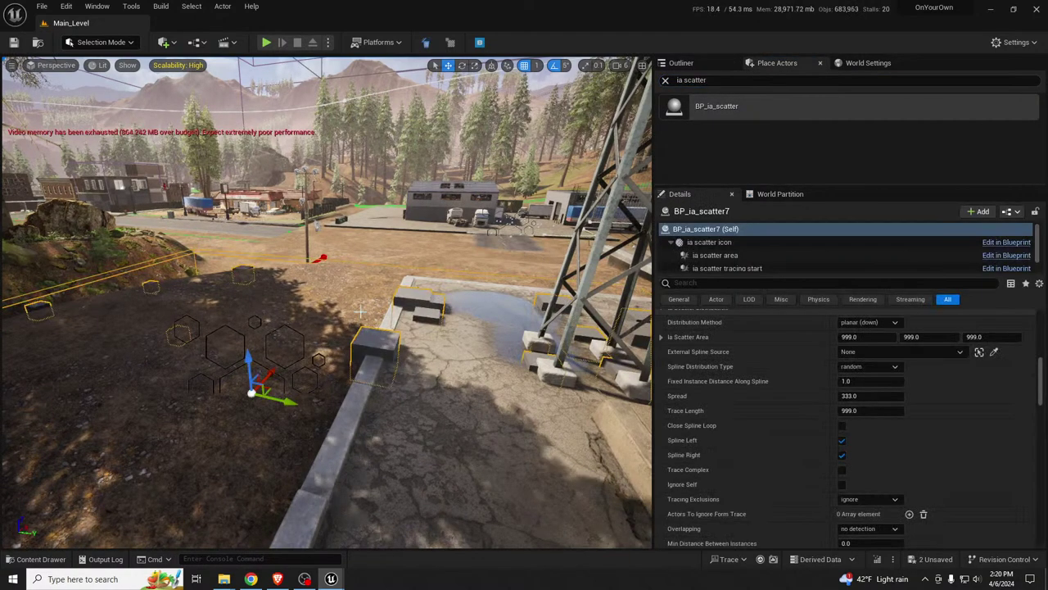
# Step: Assign SM_F_5_3_Middle as the new scatter's static mesh and raise the actor slightly above the ground
pyautogui.scroll(1, 937, 426)
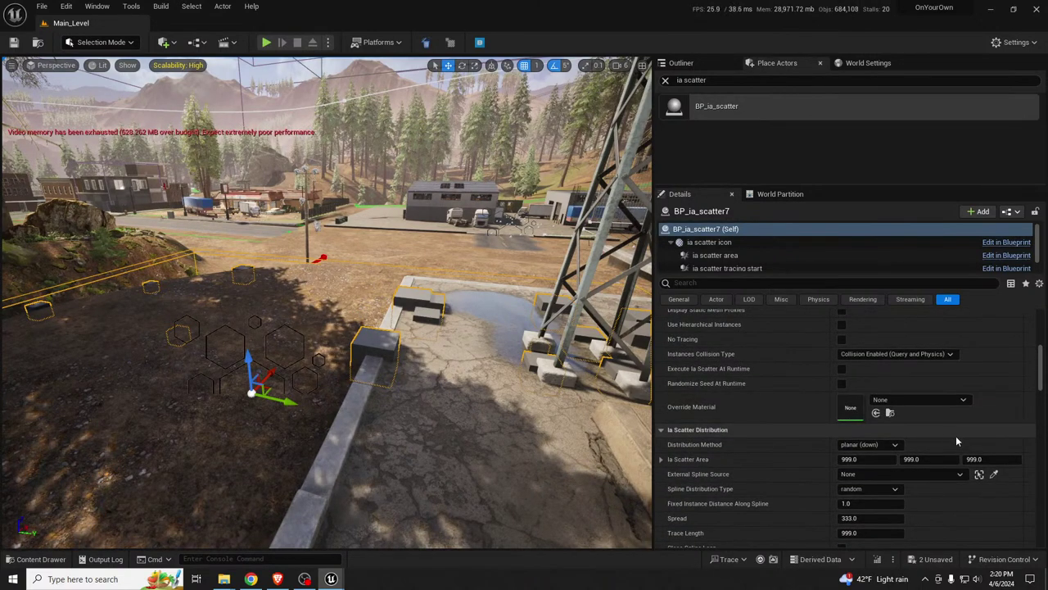
pyautogui.scroll(5, 956, 435)
pyautogui.click(875, 484)
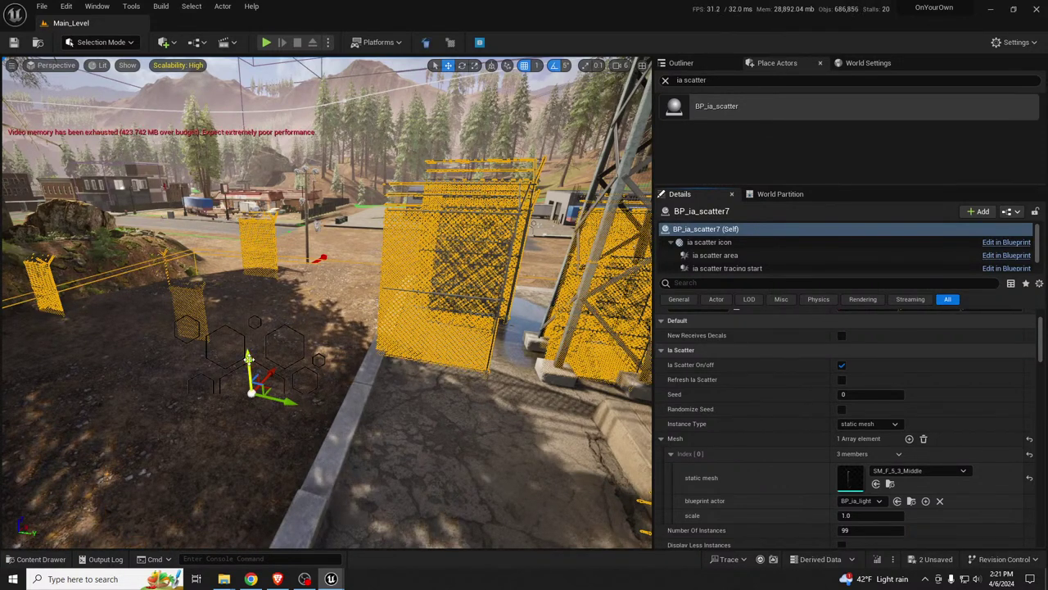
pyautogui.moveTo(248, 358)
pyautogui.mouseDown()
pyautogui.moveTo(255, 319)
pyautogui.moveTo(253, 344)
pyautogui.mouseUp()
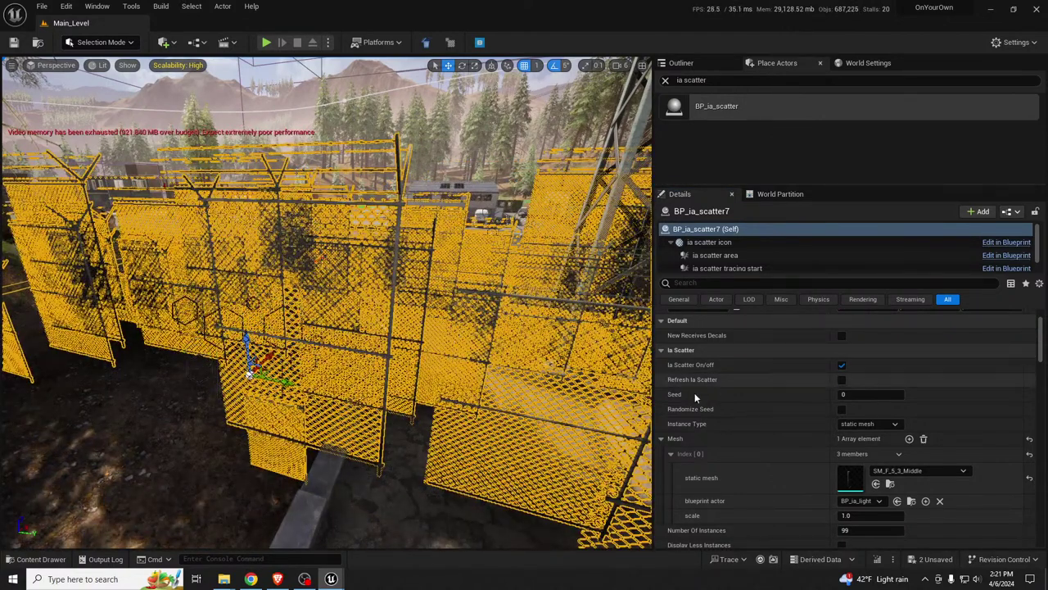
# Step: Set the scatter's distribution method to spline (omni) and inspect the fence panels around the transformer
pyautogui.scroll(-2, 794, 457)
pyautogui.scroll(-10, 798, 456)
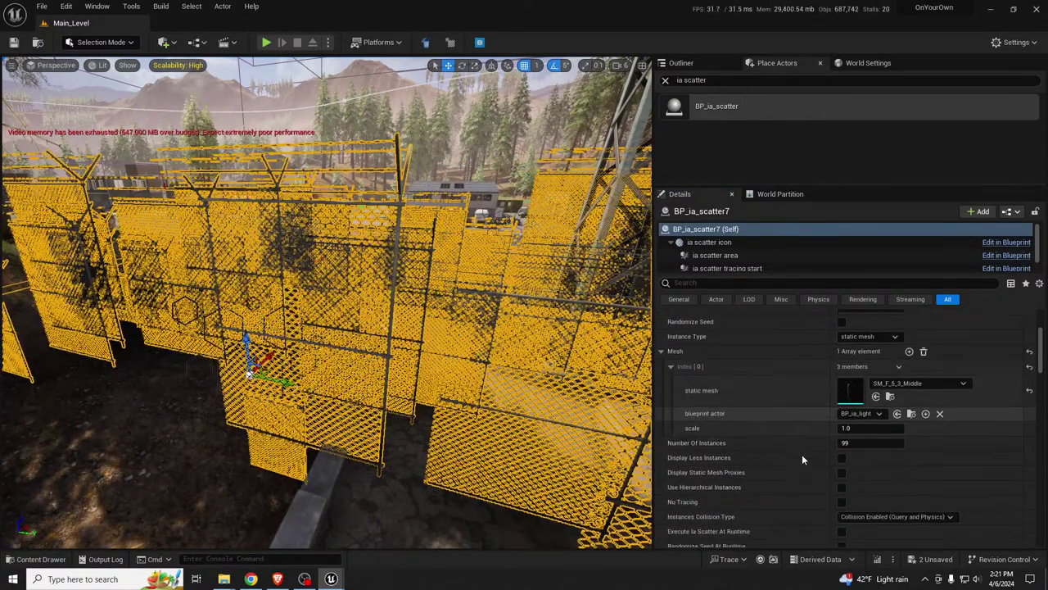
pyautogui.click(885, 435)
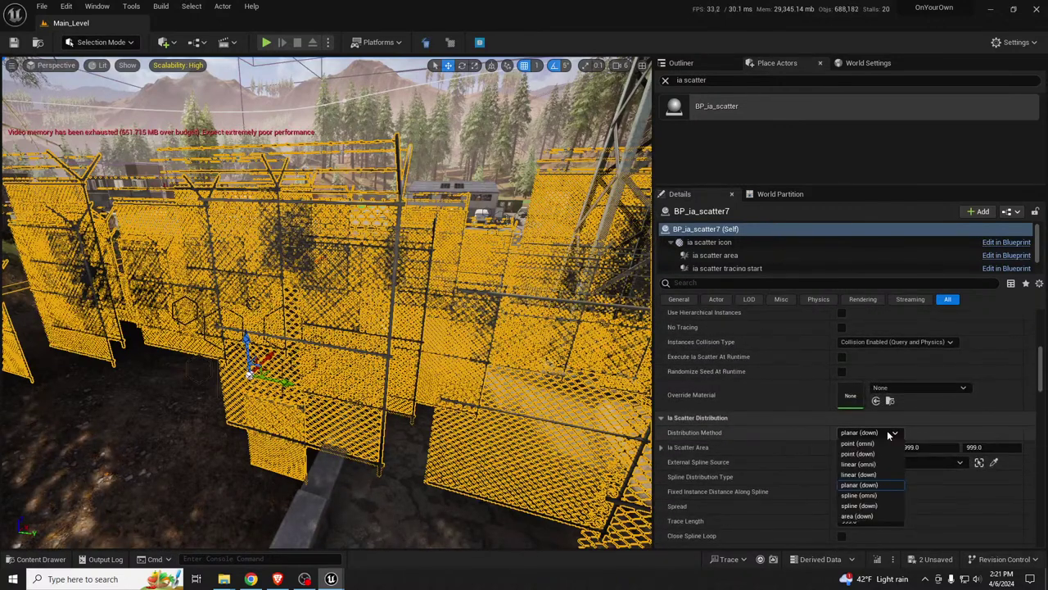
pyautogui.click(860, 495)
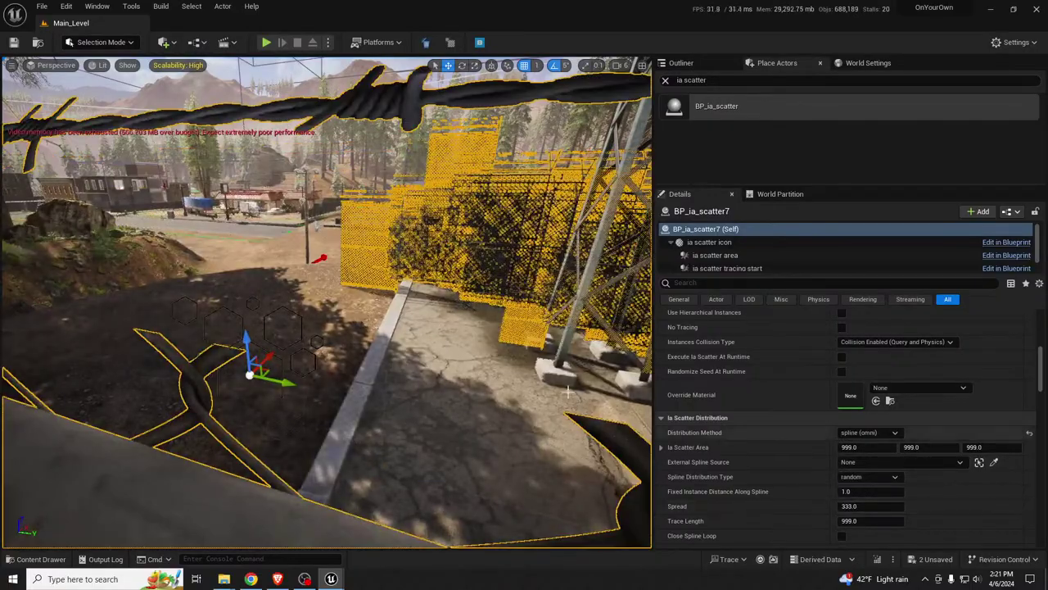
pyautogui.press('s')
pyautogui.moveTo(491, 368); pyautogui.dragTo(467, 434, button='right')
pyautogui.press('w')
pyautogui.moveTo(348, 442); pyautogui.dragTo(348, 442, button='right')
# Step: Switch the distribution method to linear (down) and set the distribution spread to 0.0
pyautogui.click(887, 434)
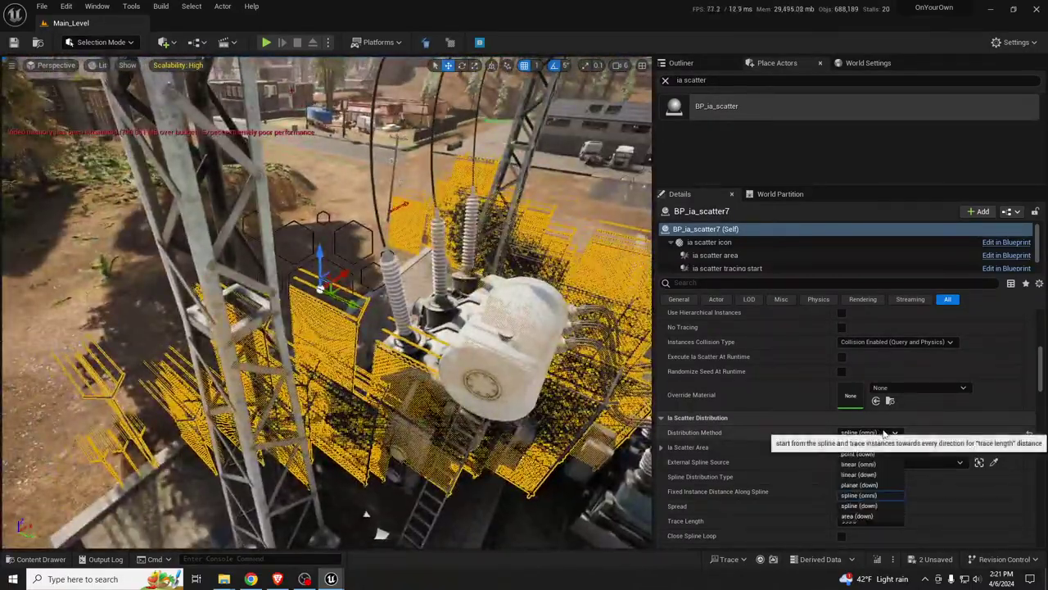
pyautogui.click(854, 476)
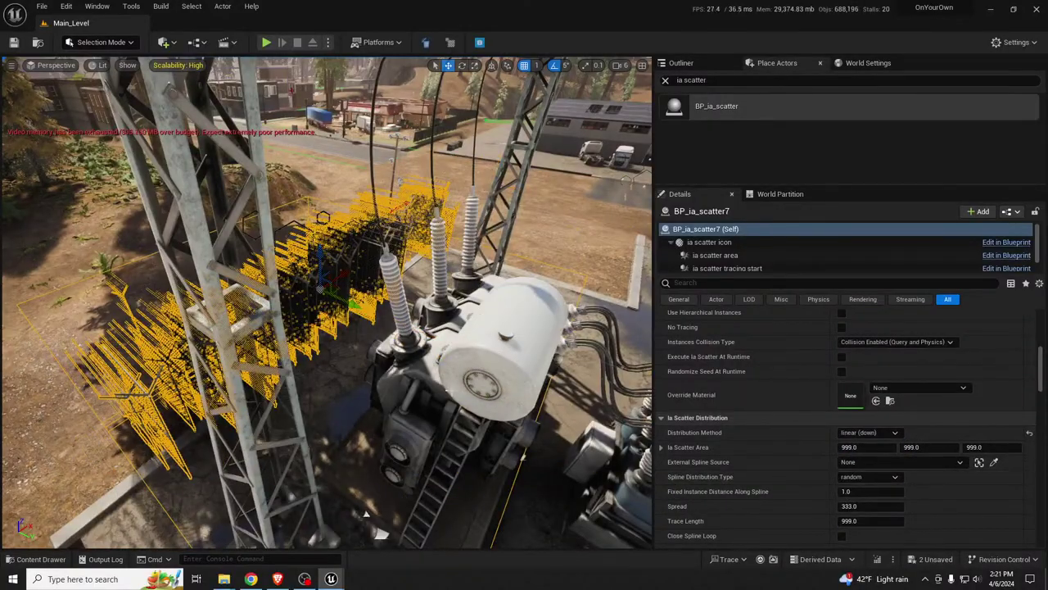
pyautogui.moveTo(348, 442); pyautogui.dragTo(348, 442, button='right')
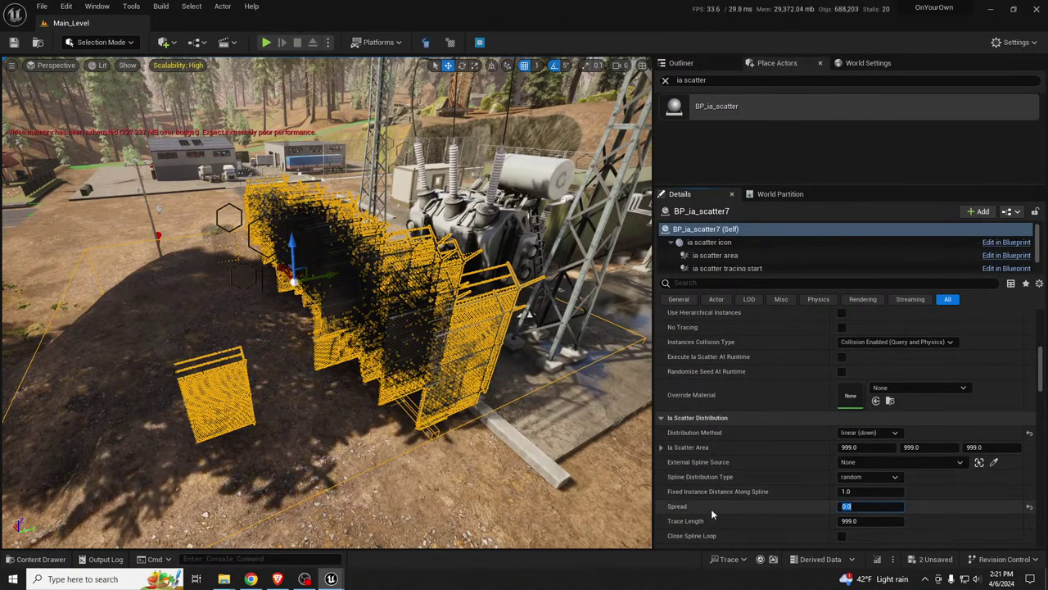
# Step: Reduce the scatter's number of instances to 5
pyautogui.scroll(3, 934, 459)
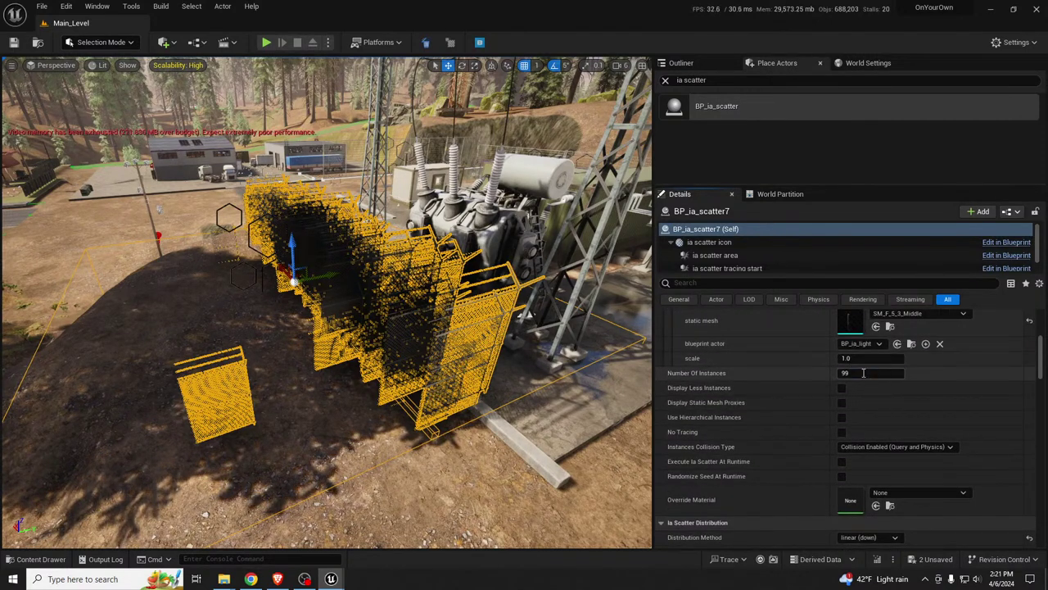
pyautogui.write('5')
pyautogui.press('Return')
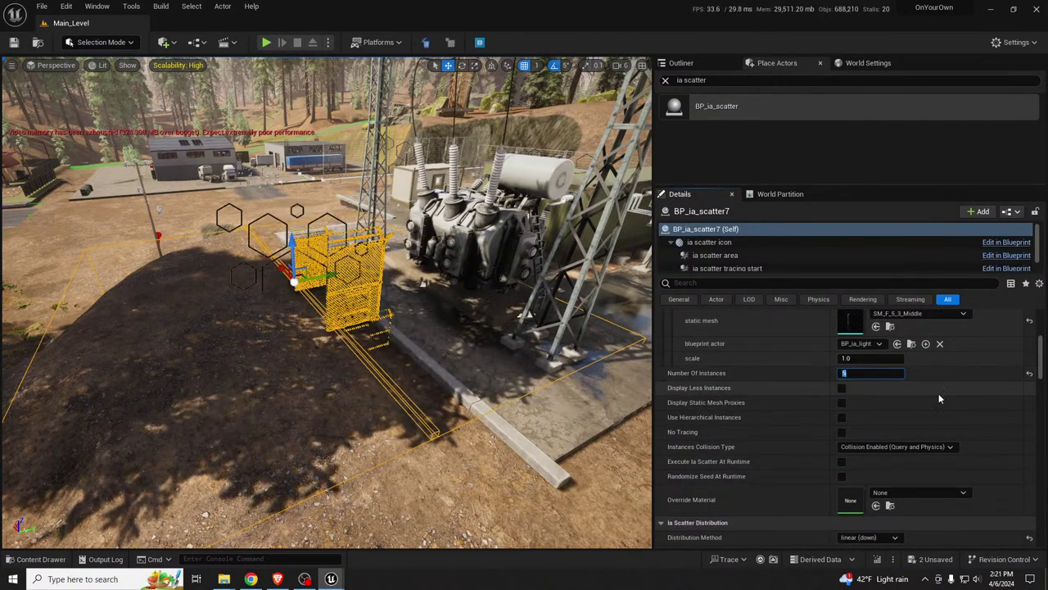
# Step: Set the random uniform scale minimum and all axes of the random non-uniform scale minimum and maximum to 1.0
pyautogui.scroll(-5, 817, 452)
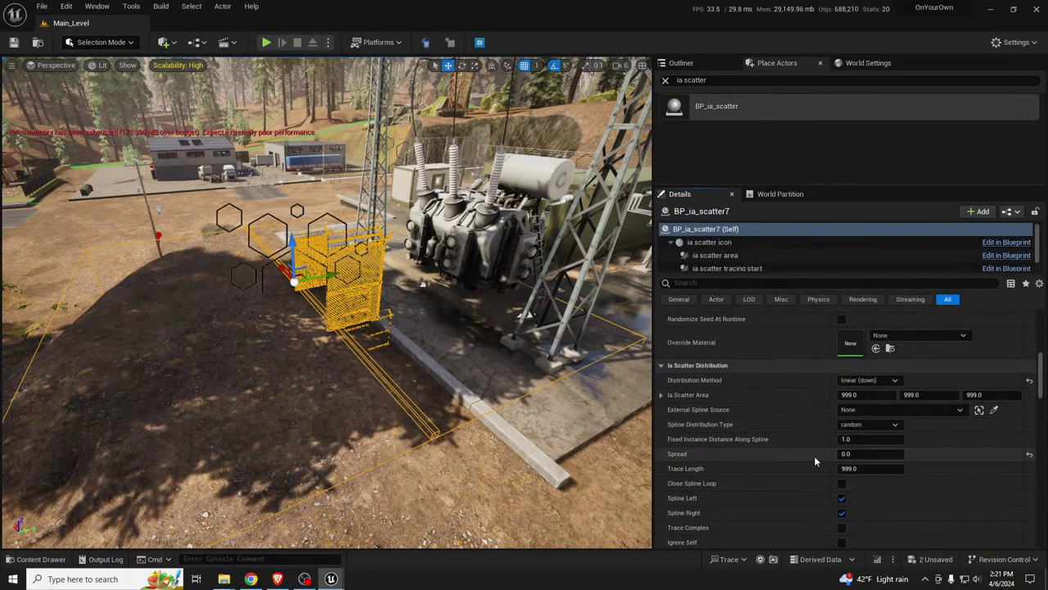
pyautogui.scroll(-10, 814, 461)
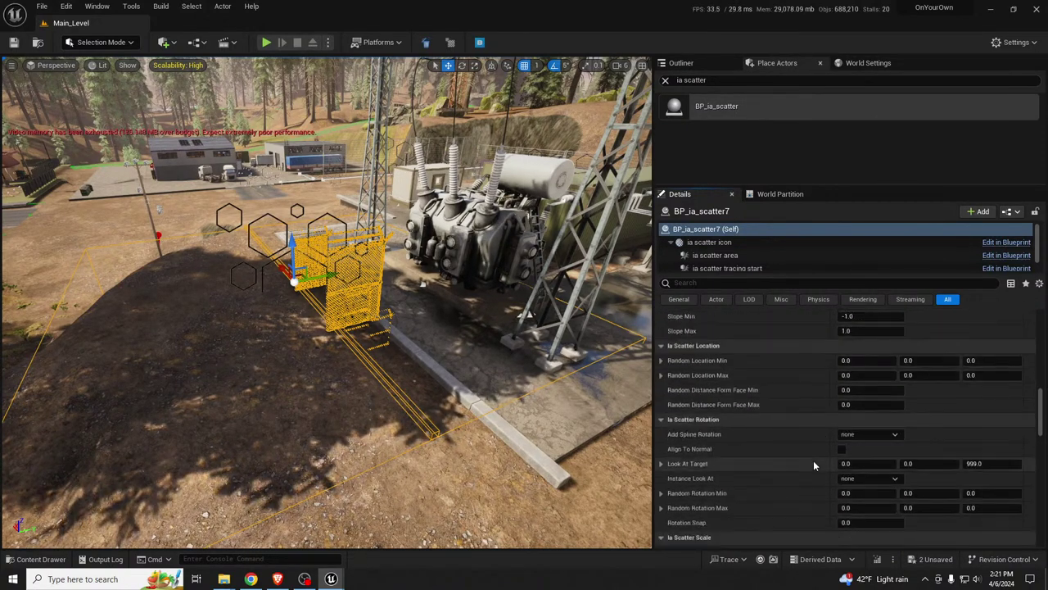
pyautogui.scroll(-5, 813, 460)
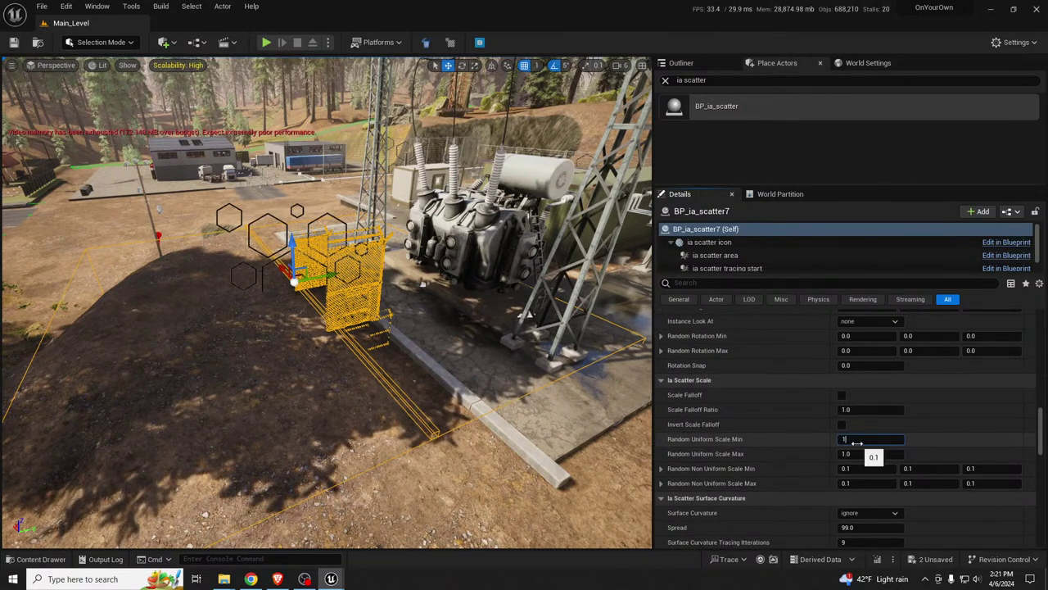
pyautogui.press('Tab')
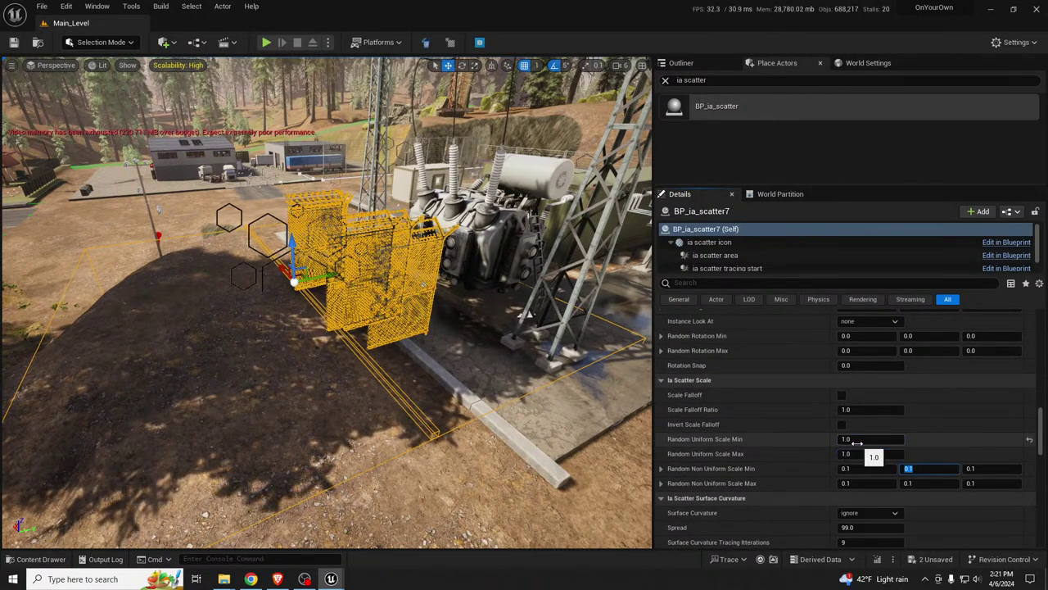
pyautogui.write('1\t1\t1\t1\t')
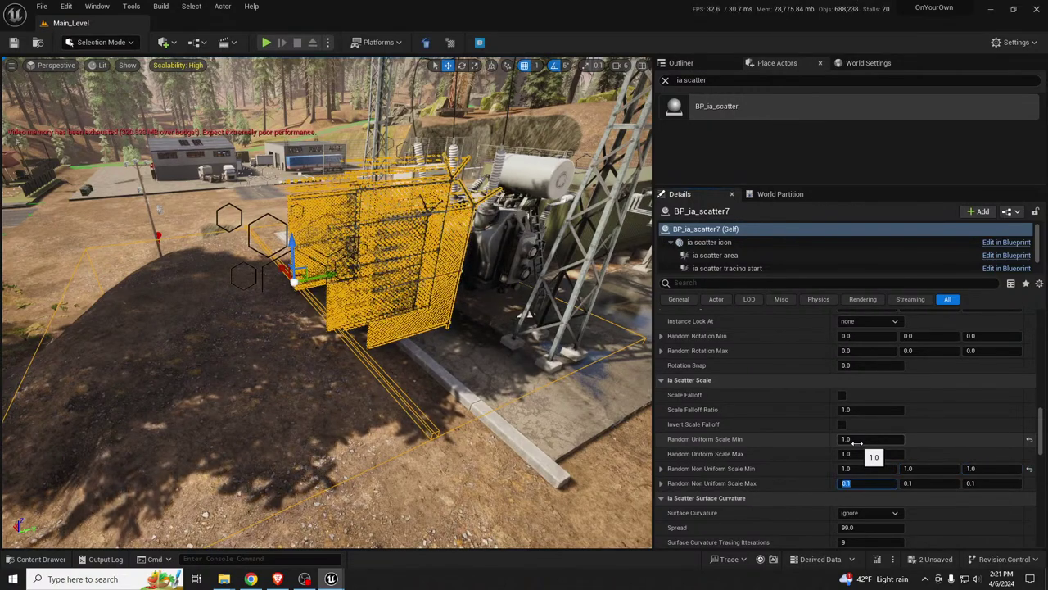
pyautogui.write('1')
pyautogui.press('Return')
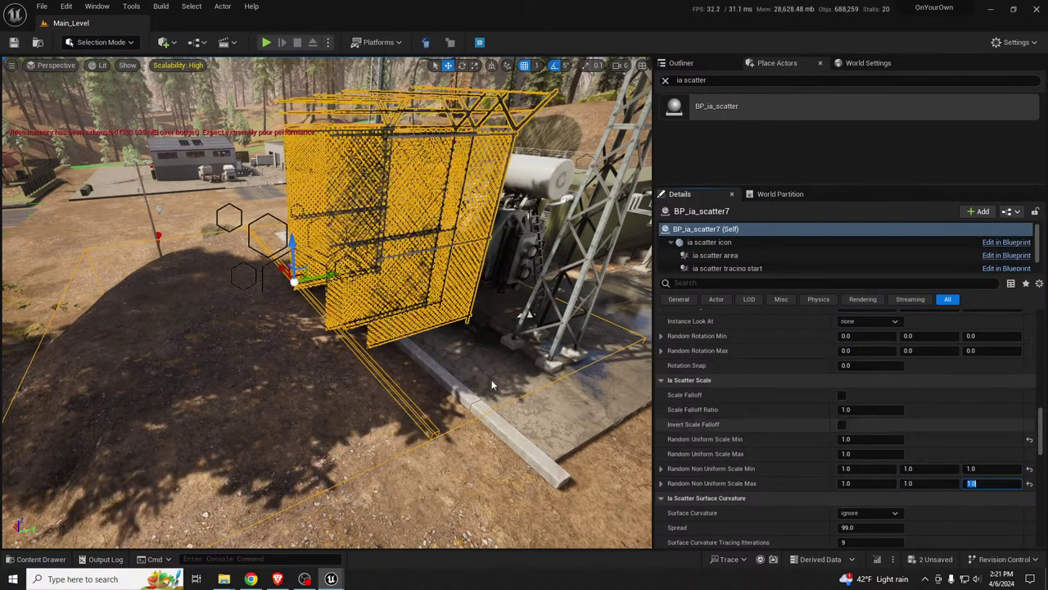
# Step: Set the third axis of the scatter's random rotation minimum and maximum to 90 so the panels turn lengthwise
pyautogui.moveTo(493, 383); pyautogui.dragTo(647, 370, button='right')
pyautogui.scroll(-4, 606, 369)
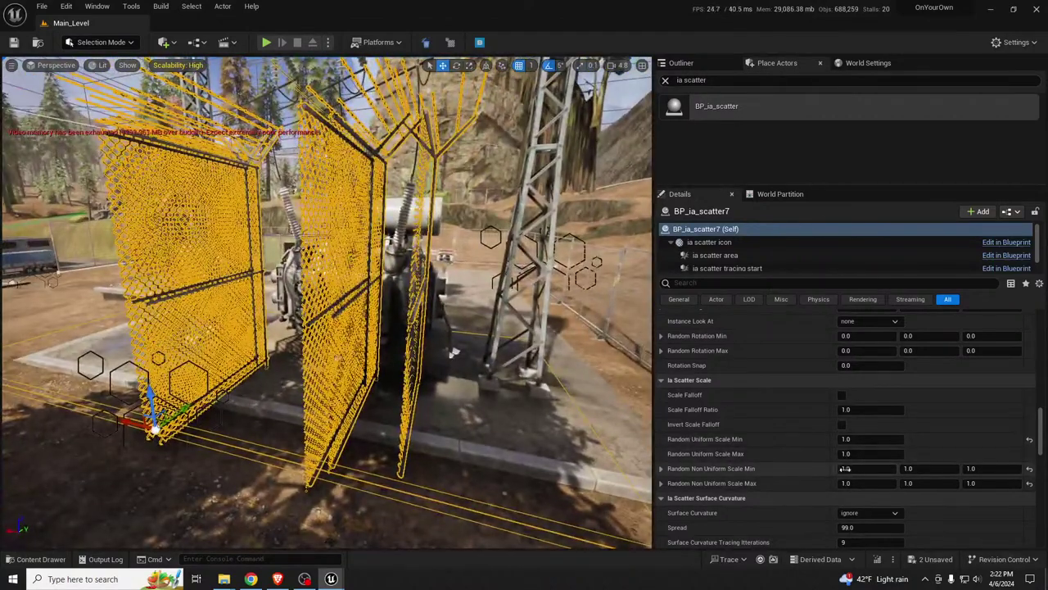
pyautogui.scroll(-3, 824, 487)
pyautogui.scroll(3, 816, 491)
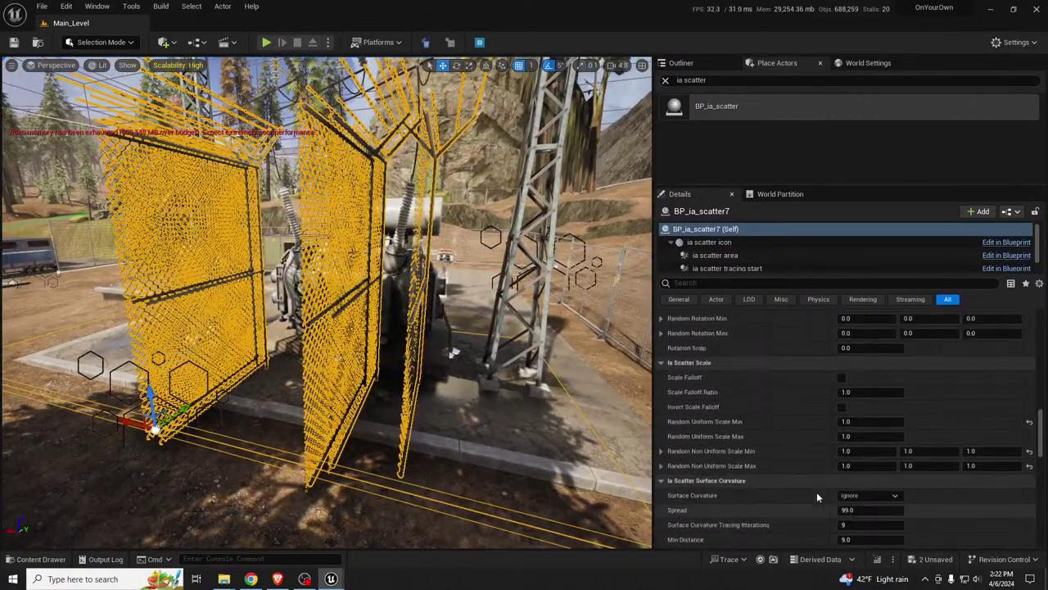
pyautogui.click(999, 335)
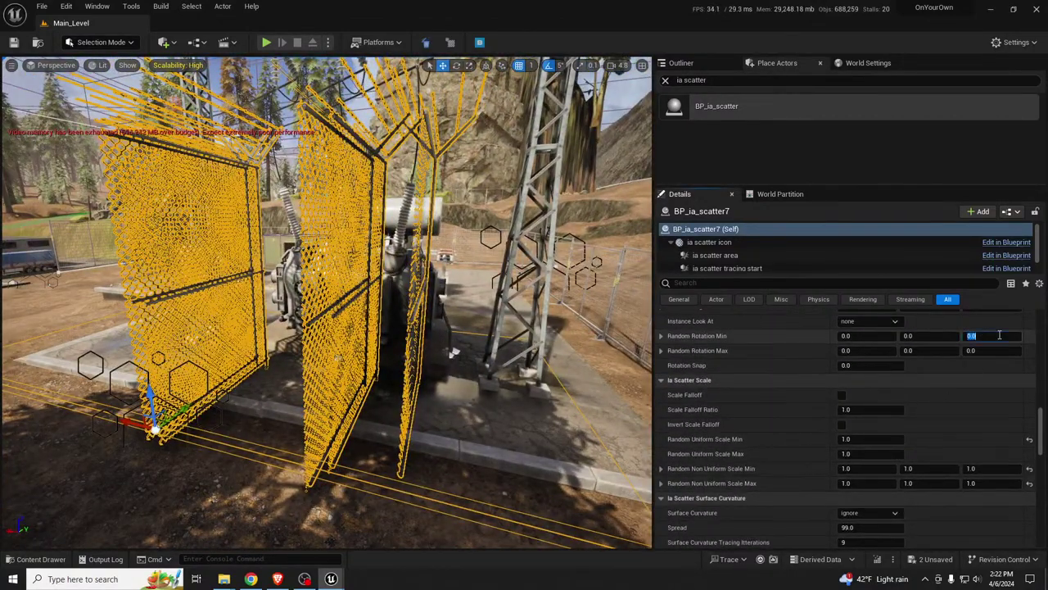
pyautogui.write('90')
pyautogui.press('Tab')
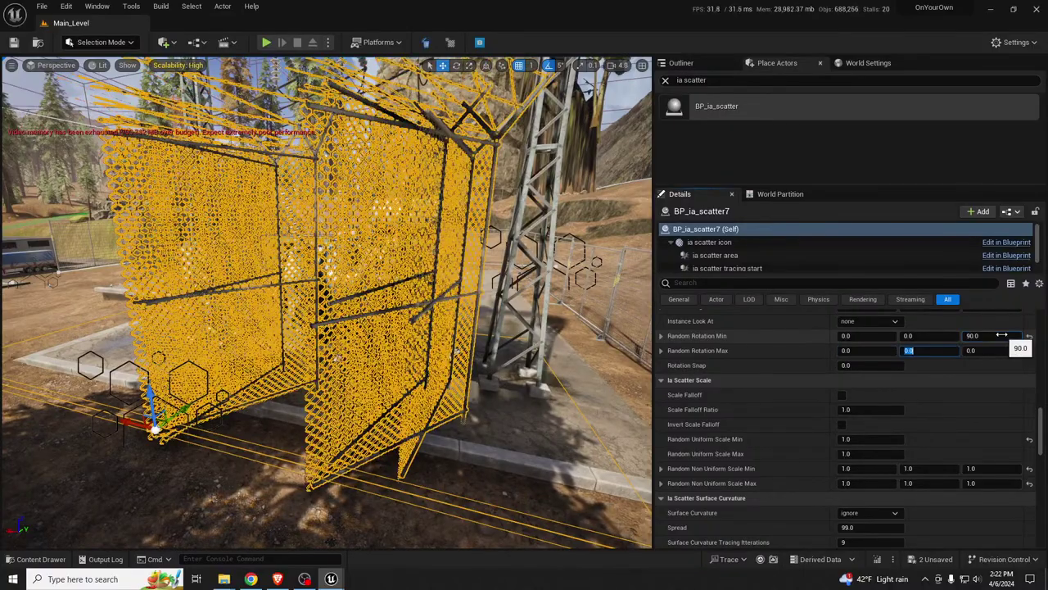
pyautogui.press('Return')
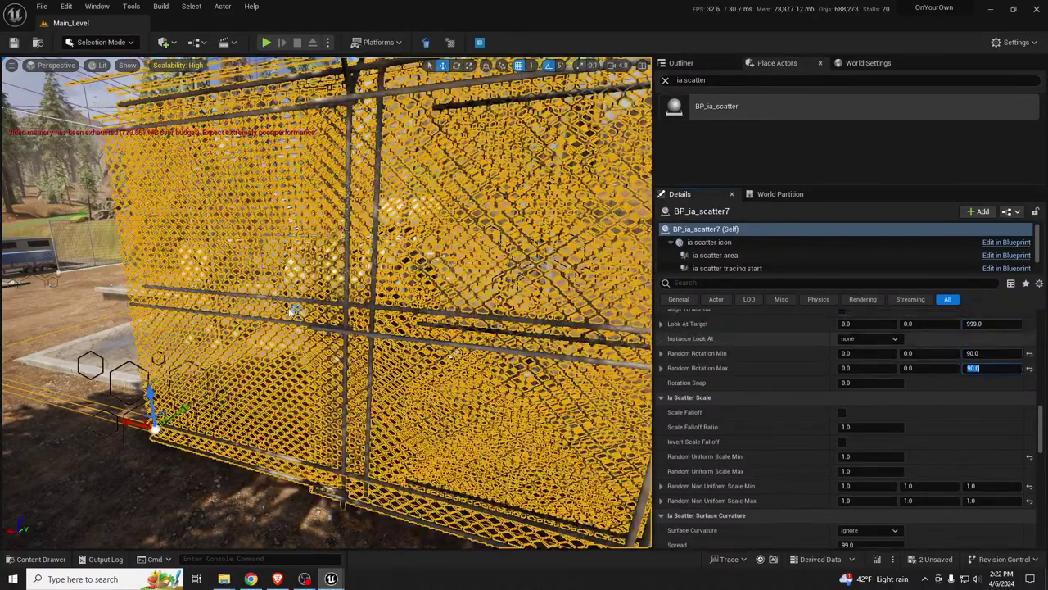
# Step: Inspect the rotated panels, and set the spline distribution type to fixed distance with 500.0 between instances
pyautogui.press('s')
pyautogui.moveTo(295, 311); pyautogui.dragTo(353, 320, button='right')
pyautogui.press('w')
pyautogui.scroll(-3, 361, 320)
pyautogui.press('s')
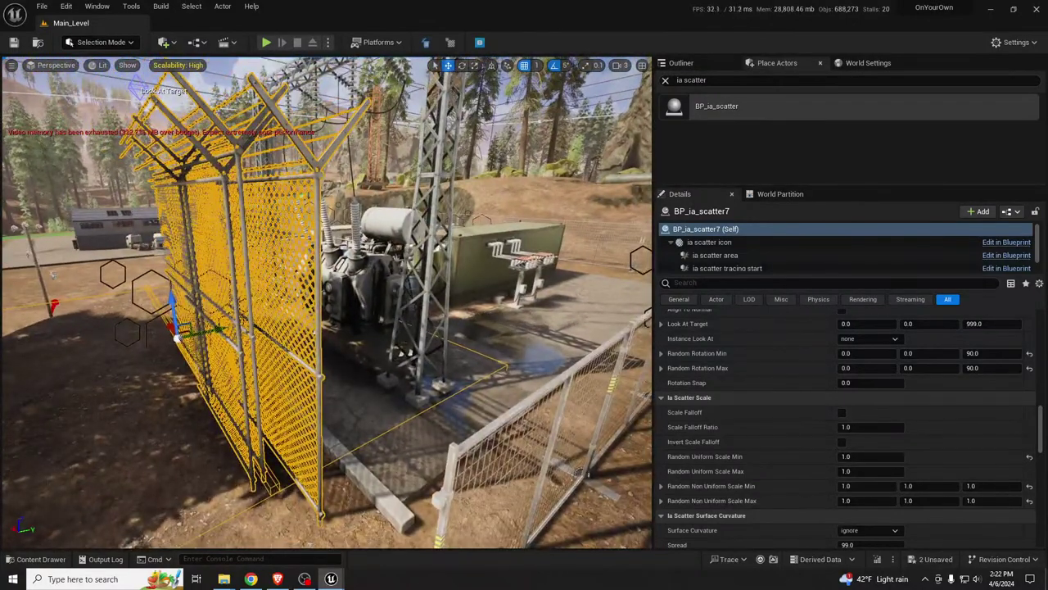
pyautogui.scroll(6, 809, 396)
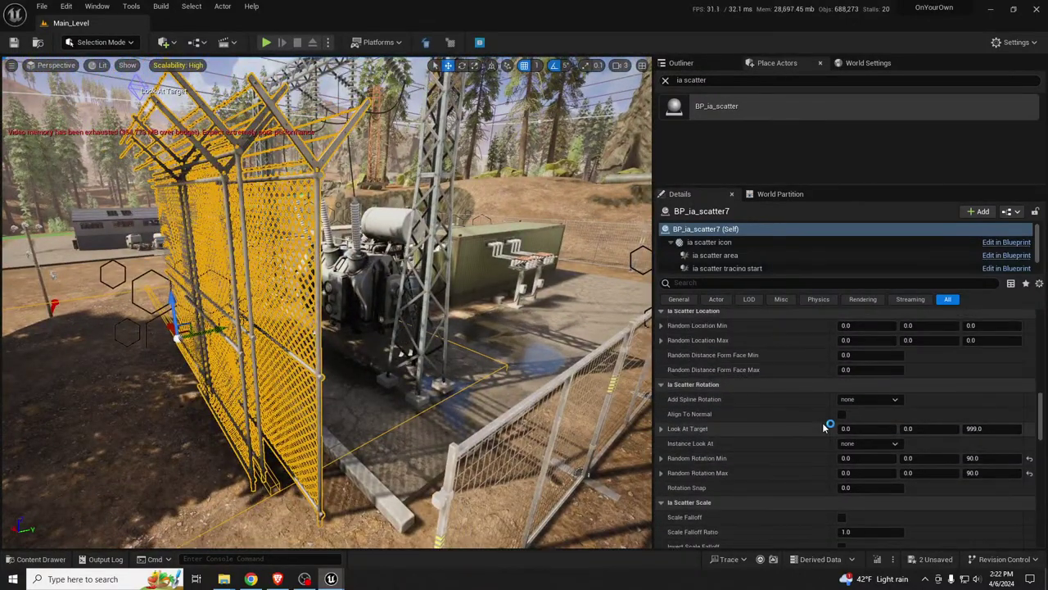
pyautogui.scroll(3, 824, 424)
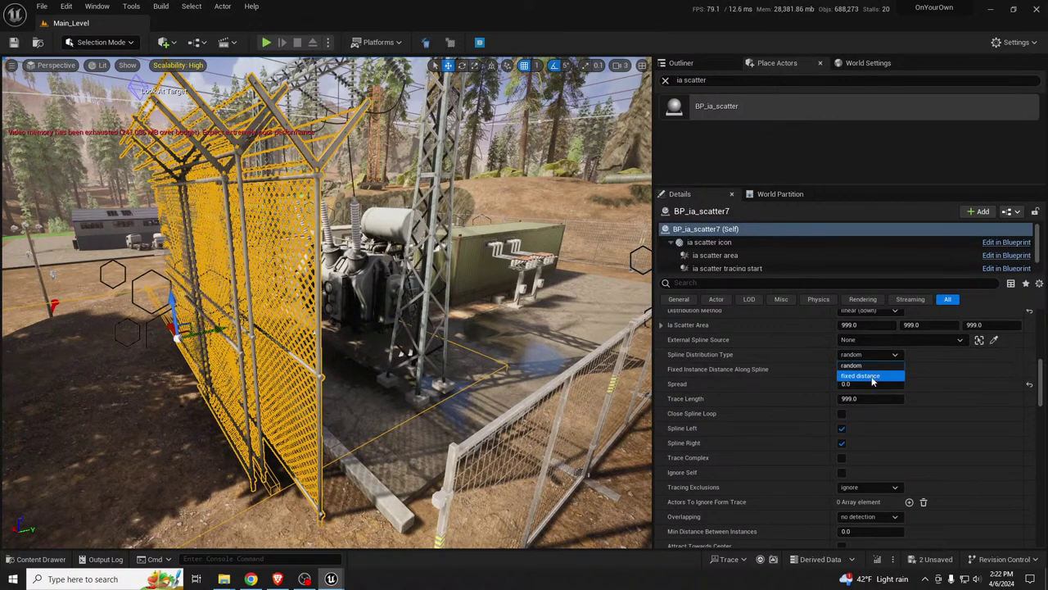
pyautogui.click(867, 375)
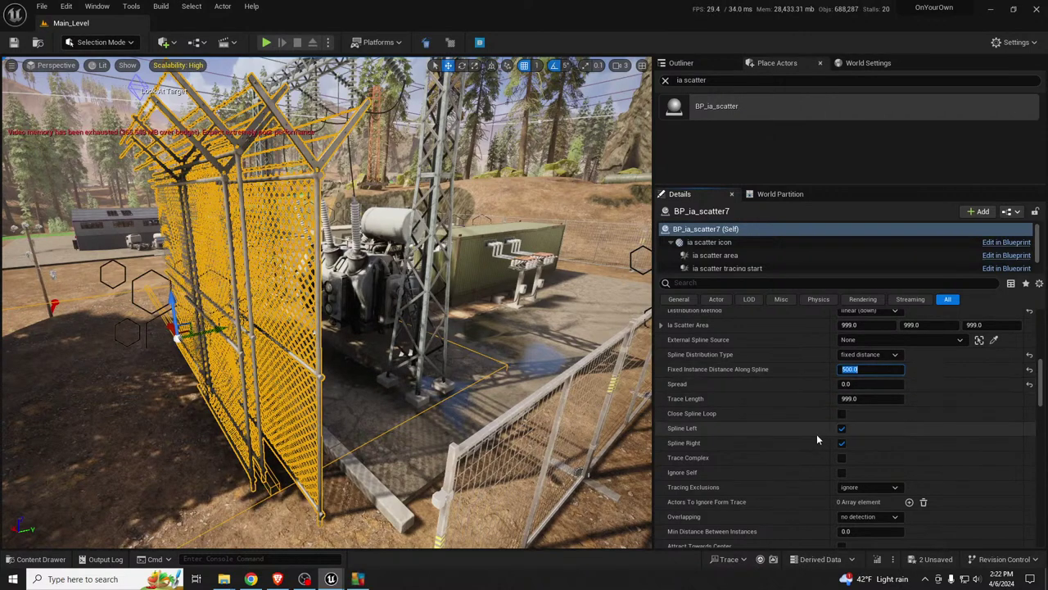
# Step: Change the scatter's distribution method from linear (down) to spline (omni)
pyautogui.scroll(3, 816, 434)
pyautogui.click(900, 380)
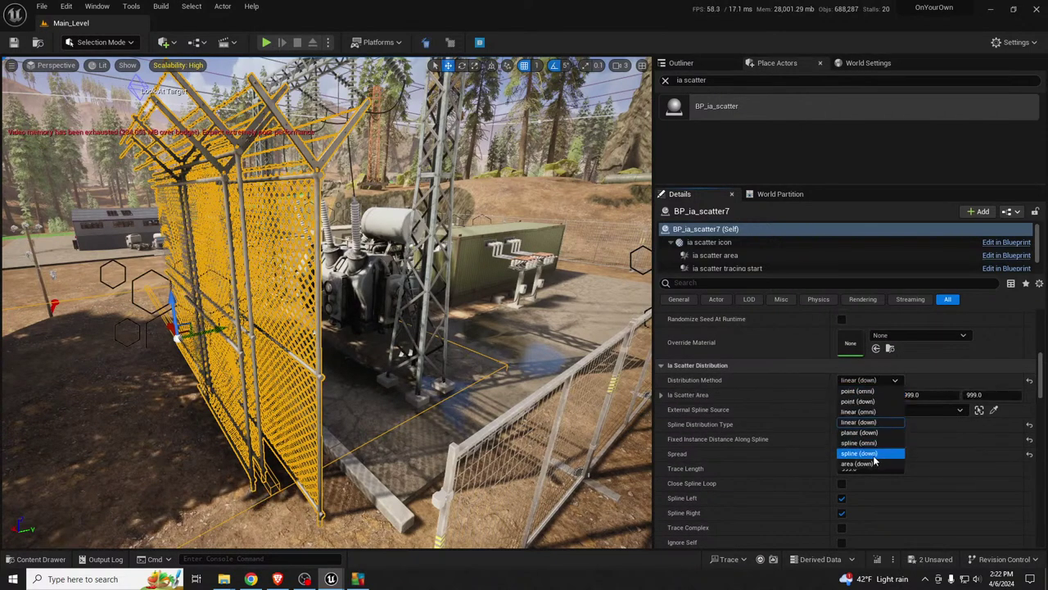
pyautogui.click(862, 443)
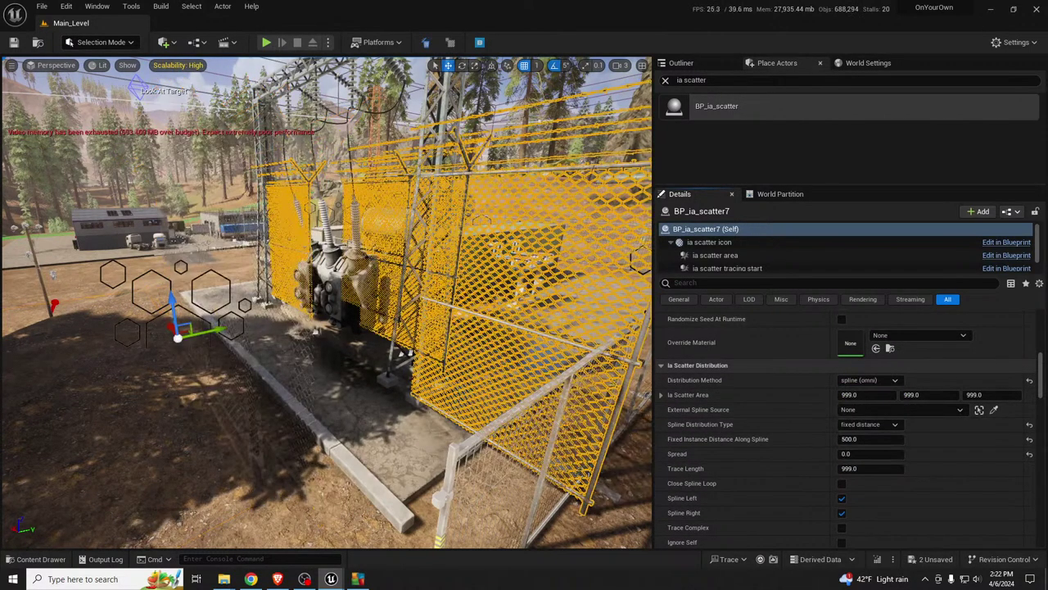
# Step: View the fence spline from above and reposition the scatter actor alongside the substation's concrete pad
pyautogui.moveTo(328, 303); pyautogui.dragTo(606, 369, button='right')
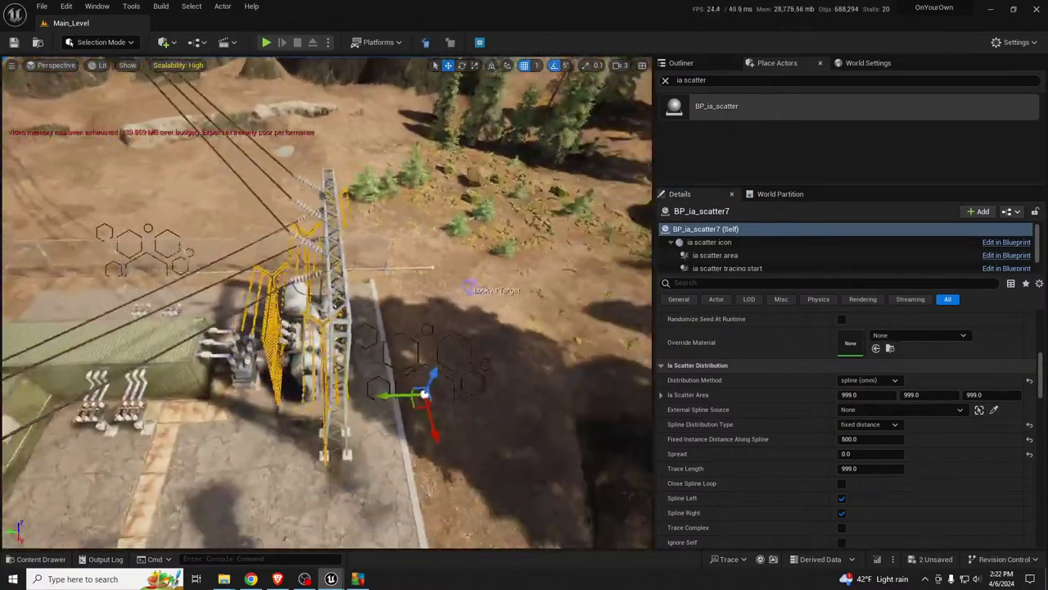
pyautogui.moveTo(426, 360); pyautogui.dragTo(373, 393, button='right')
pyautogui.moveTo(412, 374); pyautogui.dragTo(444, 318)
pyautogui.moveTo(444, 319); pyautogui.dragTo(616, 324, button='right')
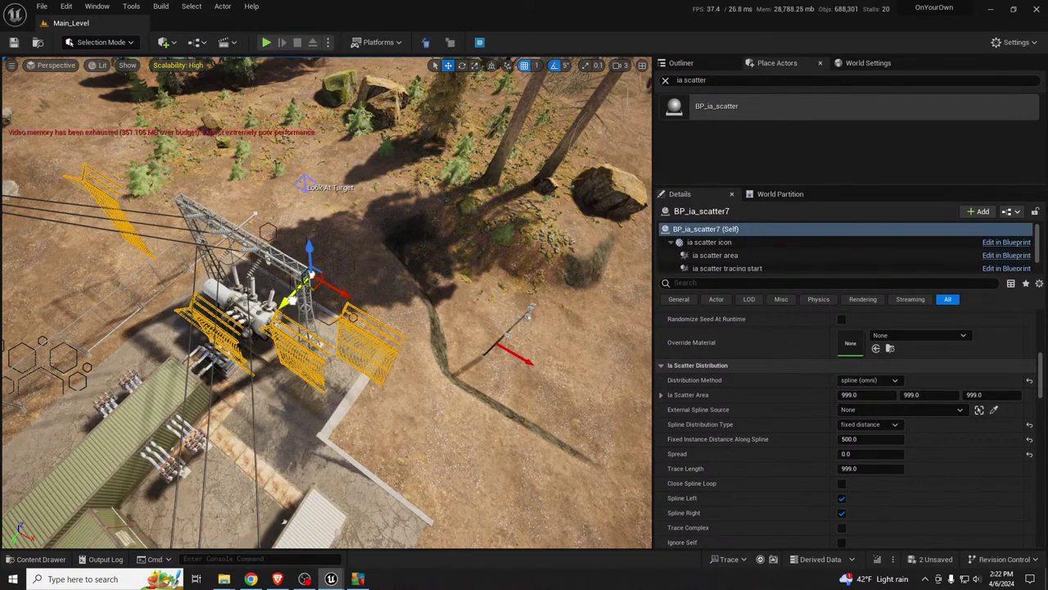
# Step: Move the fence scatter beside the transformer out past the edge of the concrete pad
pyautogui.moveTo(293, 300); pyautogui.dragTo(292, 301)
pyautogui.moveTo(377, 301); pyautogui.dragTo(636, 243, button='right')
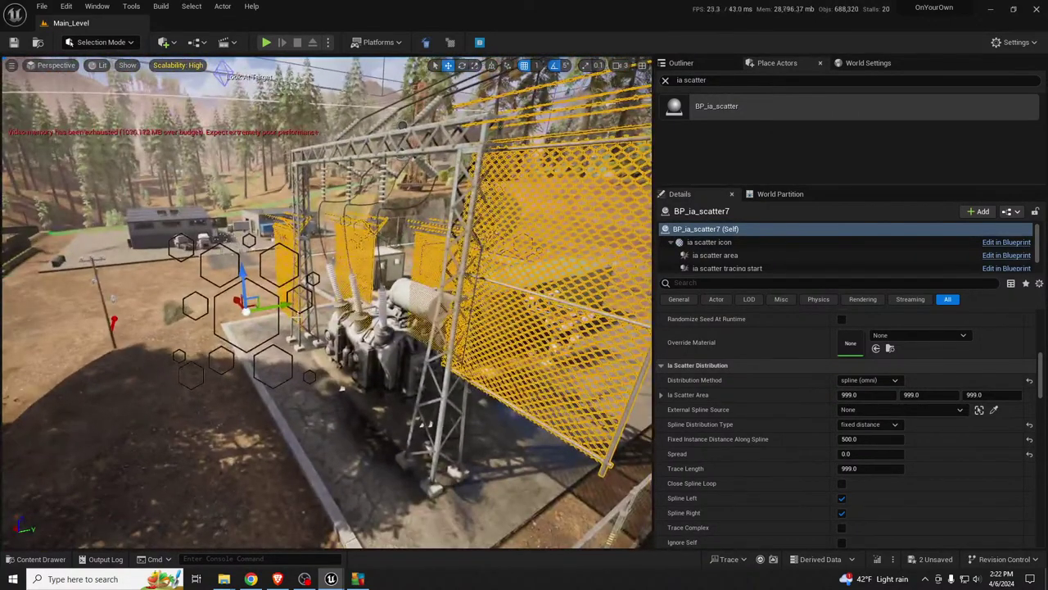
pyautogui.moveTo(211, 321); pyautogui.dragTo(214, 321)
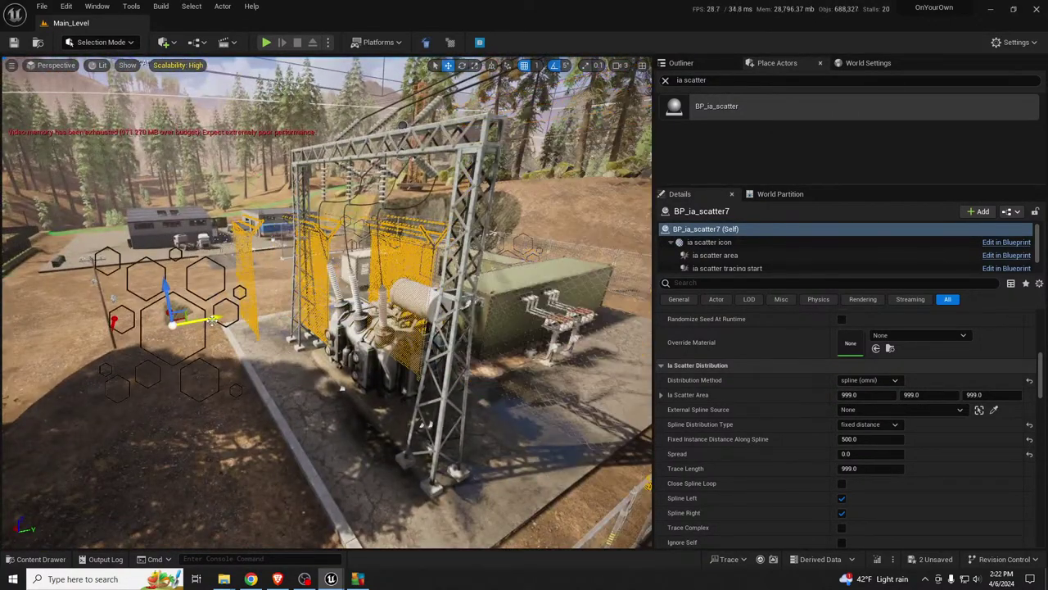
pyautogui.moveTo(213, 320); pyautogui.dragTo(385, 318, button='right')
pyautogui.moveTo(341, 380); pyautogui.dragTo(239, 336, button='right')
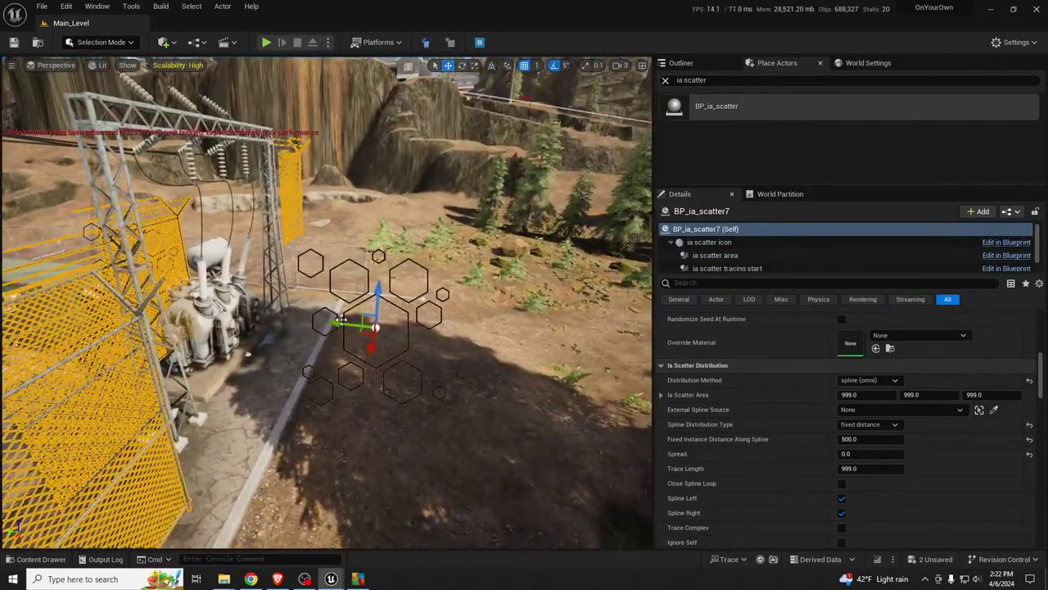
pyautogui.moveTo(342, 318); pyautogui.dragTo(374, 323)
# Step: Set the fence scatter's distribution method to spline (down) and shift it farther out onto the dirt
pyautogui.click(878, 380)
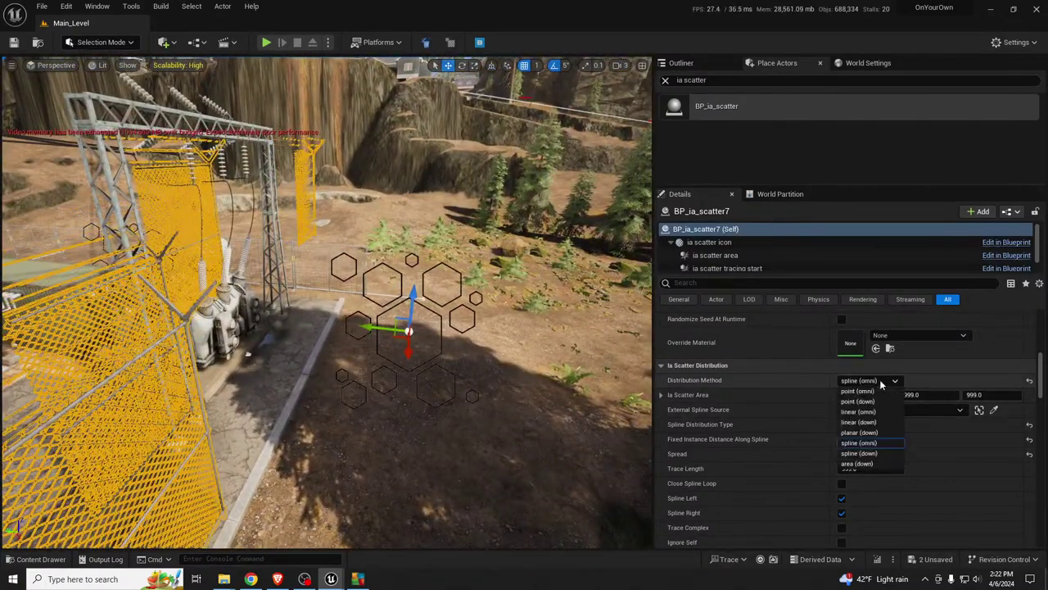
pyautogui.click(860, 453)
pyautogui.moveTo(383, 341); pyautogui.dragTo(302, 364, button='right')
pyautogui.press('w')
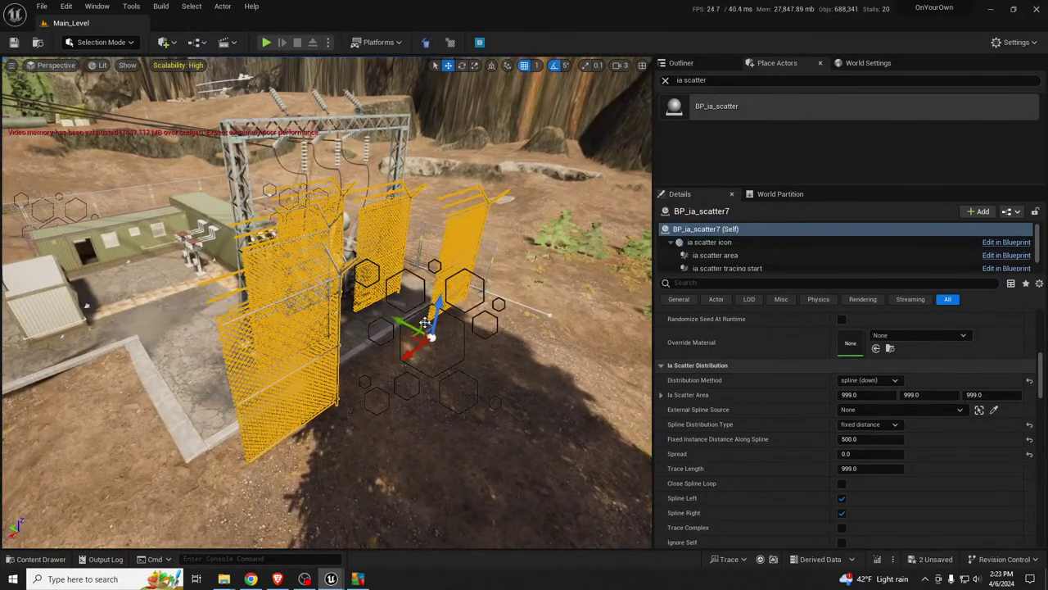
pyautogui.press('g')
pyautogui.press('g')
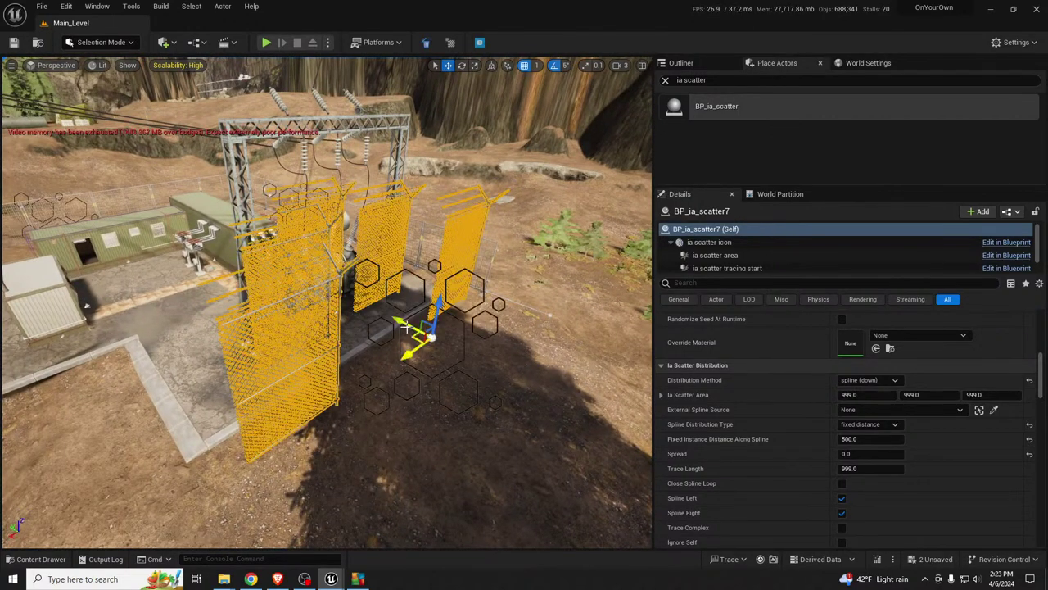
pyautogui.moveTo(404, 327); pyautogui.dragTo(445, 330)
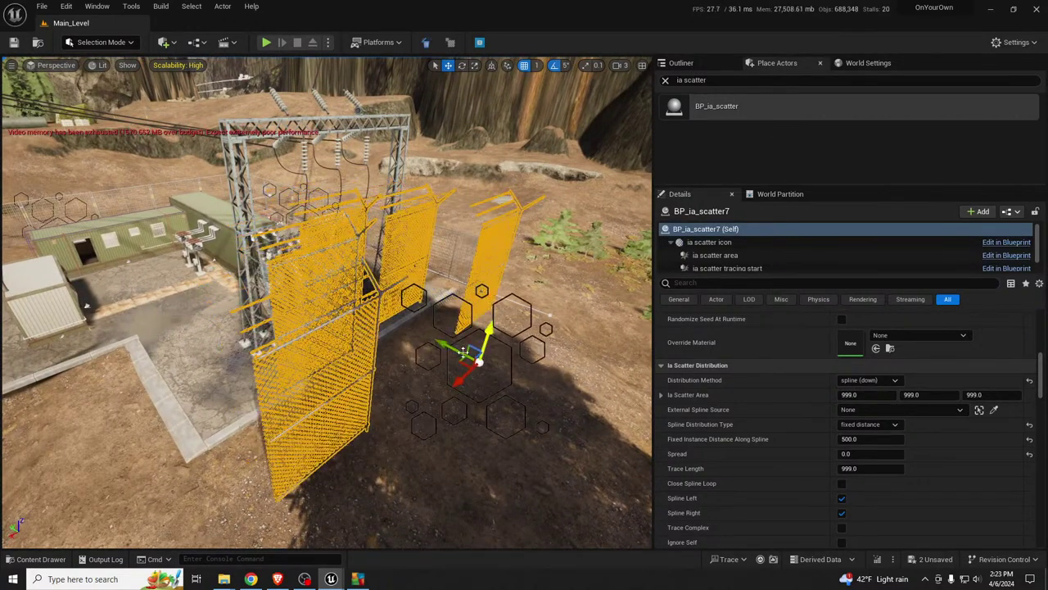
# Step: Delete the fence scatter with the separated panels next to the transformer
pyautogui.press('s')
pyautogui.moveTo(463, 352); pyautogui.dragTo(524, 336, button='right')
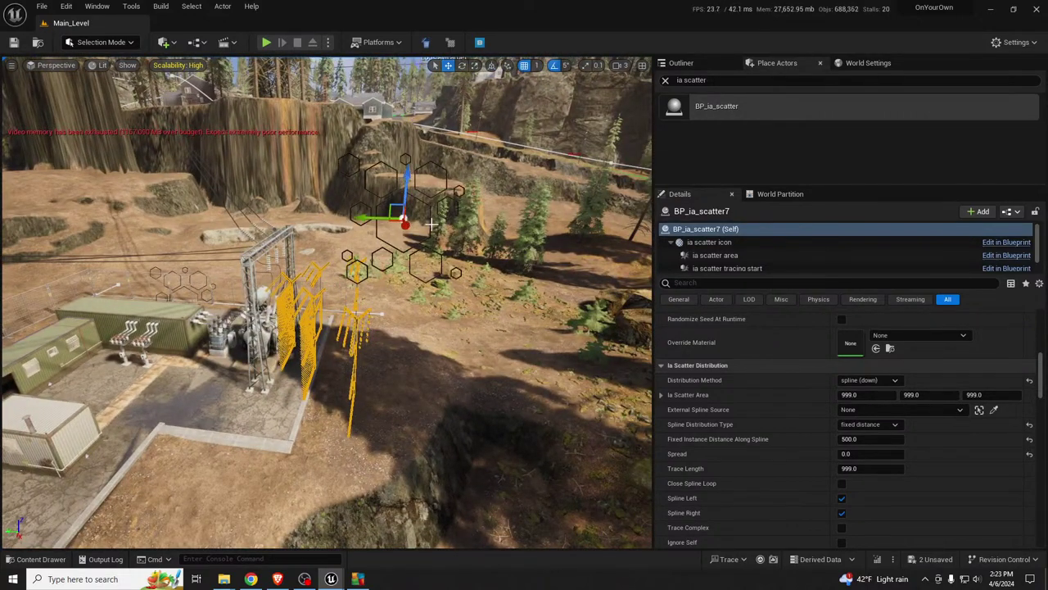
pyautogui.press('a')
pyautogui.moveTo(432, 224); pyautogui.dragTo(509, 222, button='right')
pyautogui.press('w')
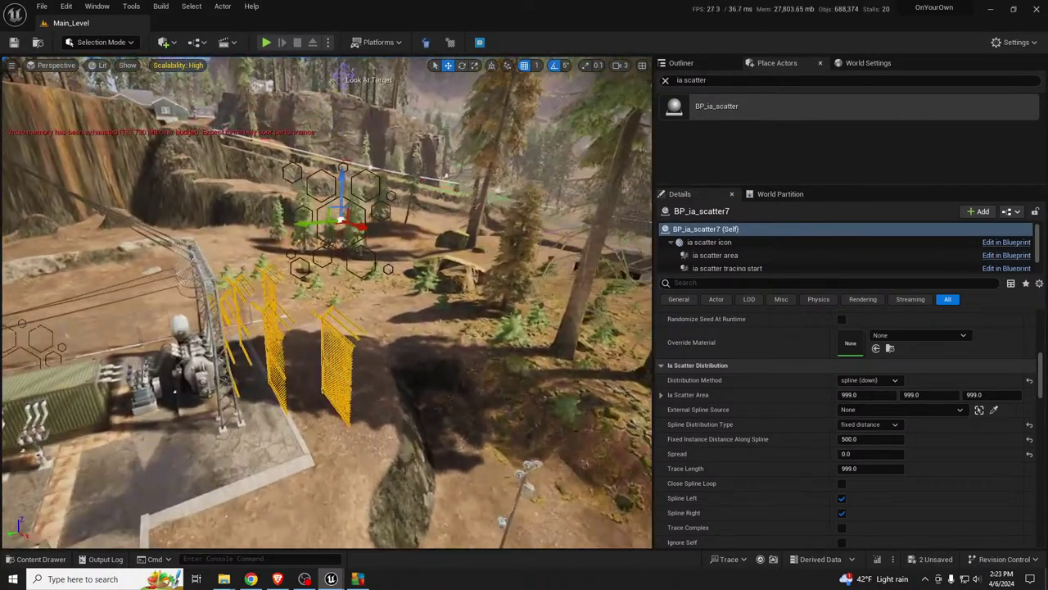
pyautogui.press('a')
pyautogui.moveTo(394, 271); pyautogui.dragTo(394, 271, button='right')
pyautogui.press('d')
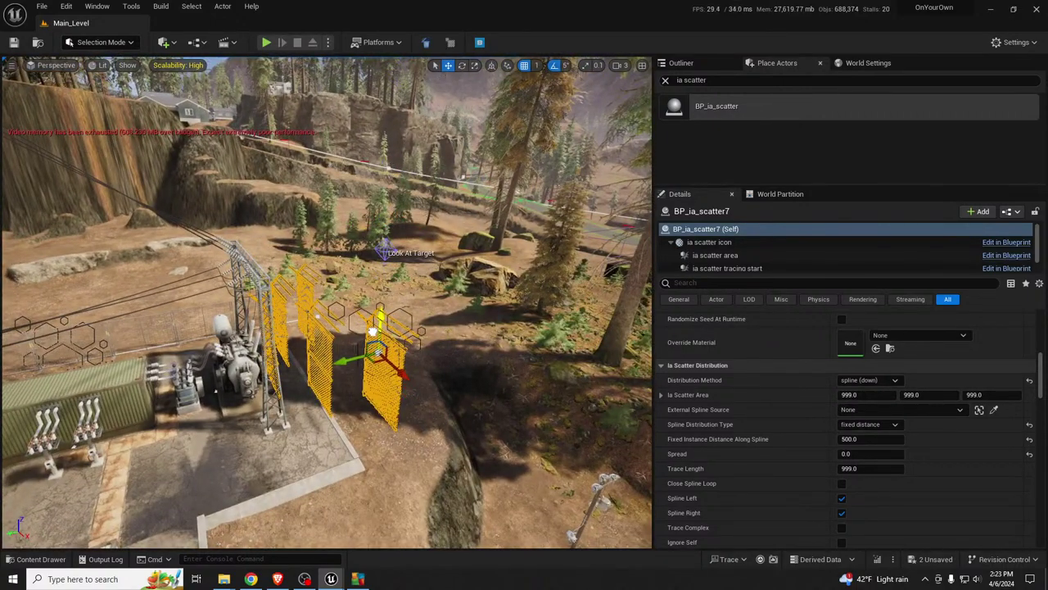
pyautogui.moveTo(425, 353); pyautogui.dragTo(417, 363, button='right')
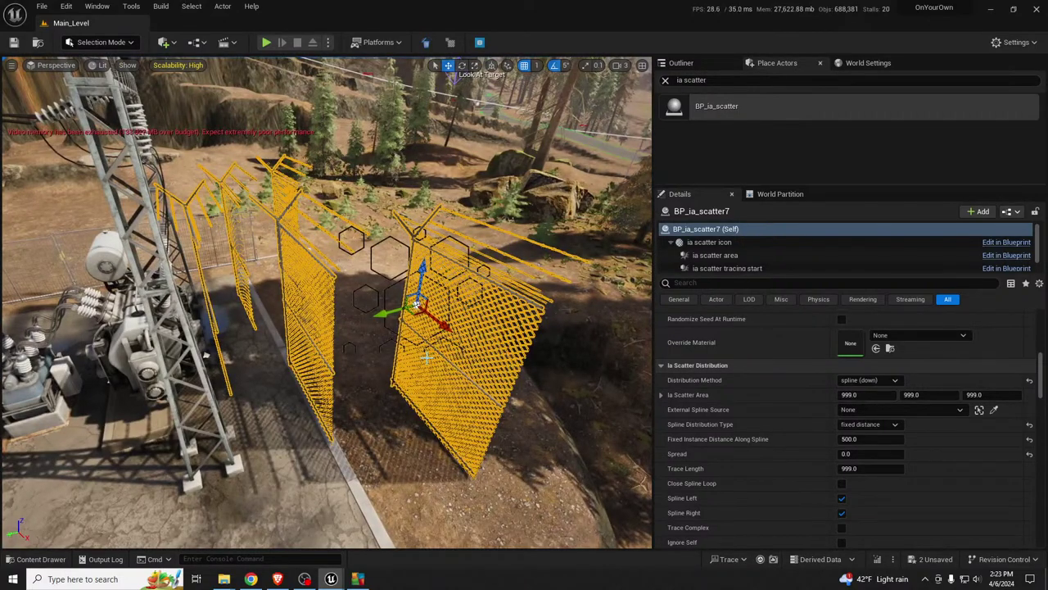
pyautogui.press('Delete')
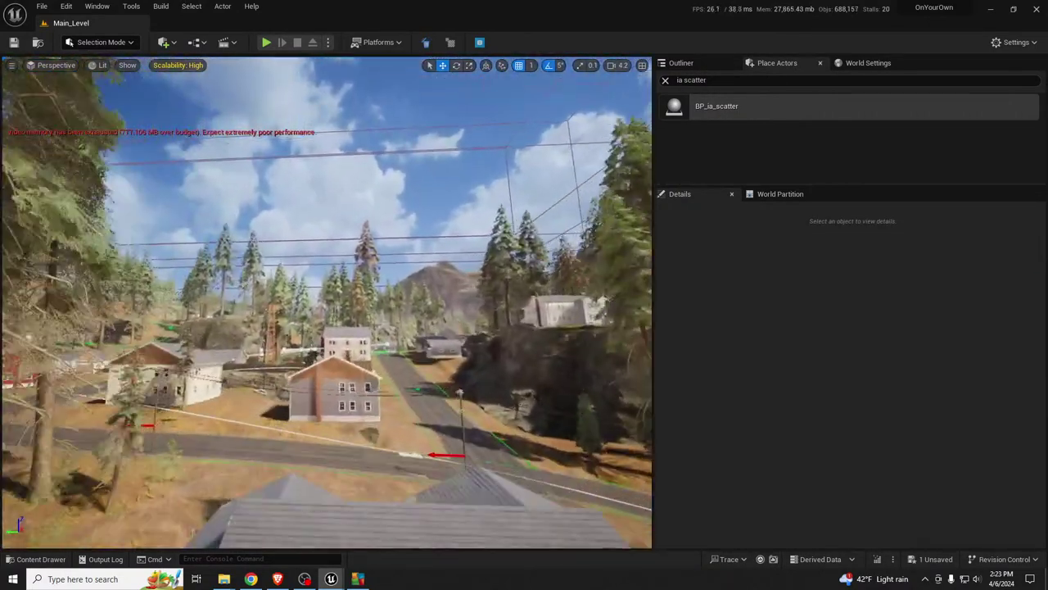
# Step: Select the continuous fence scatter along the concrete pad and clear the blueprint actor from its mesh entry
pyautogui.moveTo(442, 385); pyautogui.dragTo(432, 396, button='right')
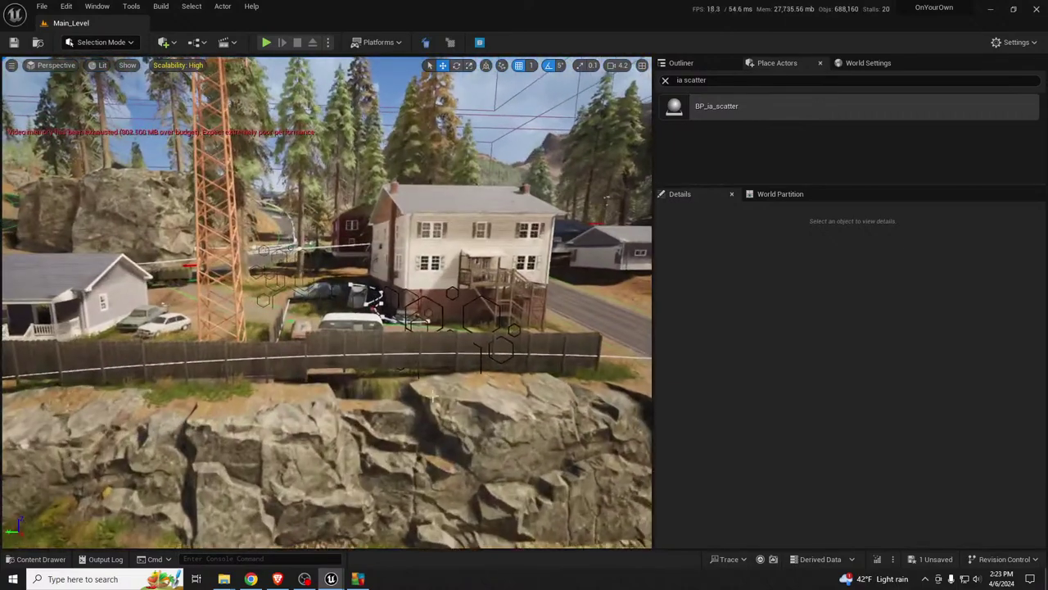
pyautogui.click(396, 358)
pyautogui.moveTo(416, 358)
pyautogui.mouseDown(button='right')
pyautogui.moveTo(424, 377)
pyautogui.moveTo(483, 379)
pyautogui.moveTo(429, 346)
pyautogui.mouseUp(button='right')
pyautogui.click(386, 367)
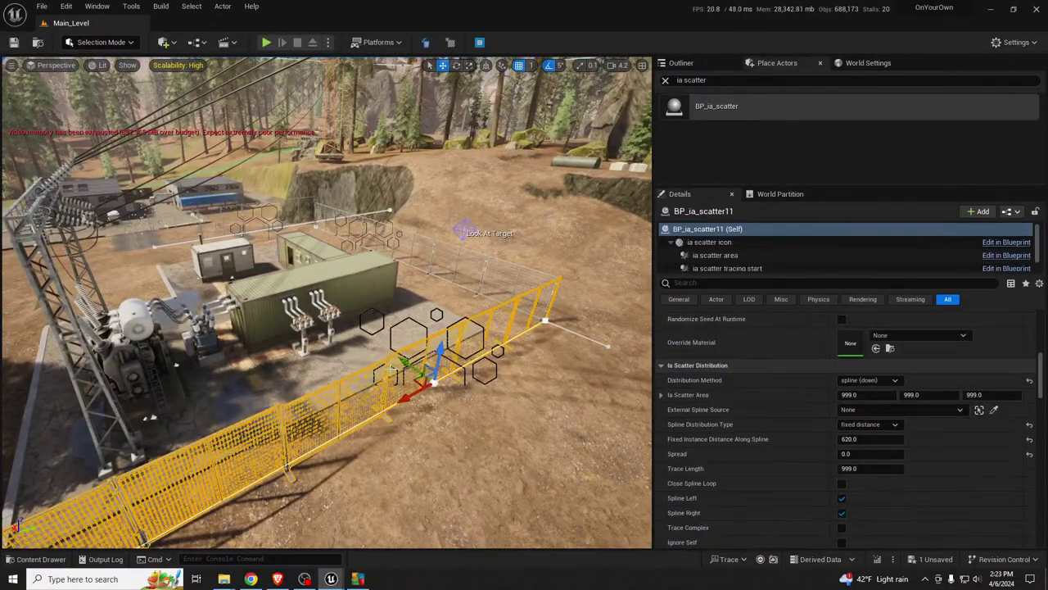
pyautogui.scroll(3, 950, 440)
pyautogui.scroll(4, 951, 440)
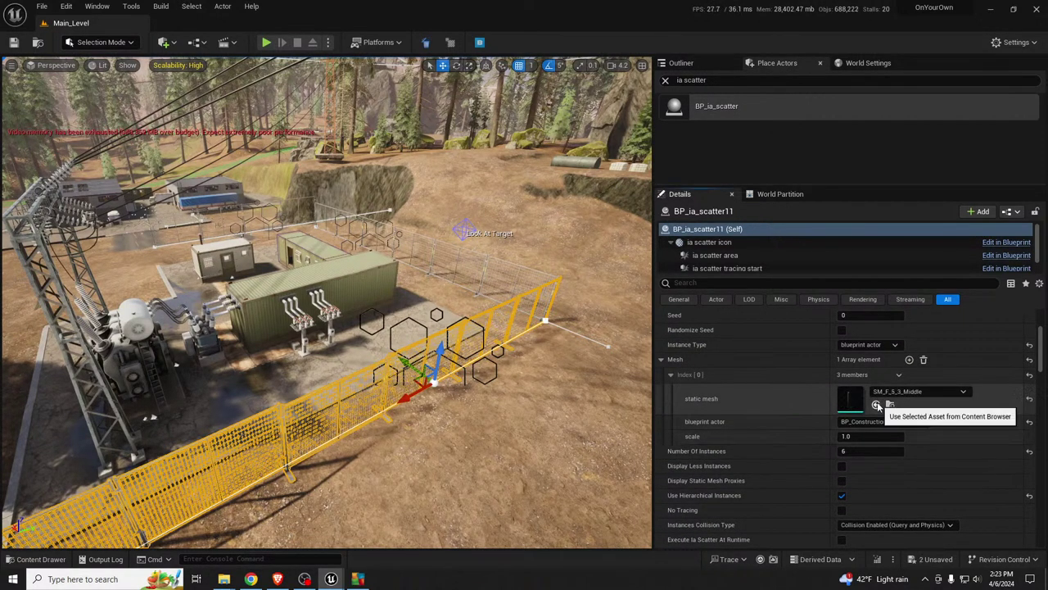
pyautogui.click(985, 421)
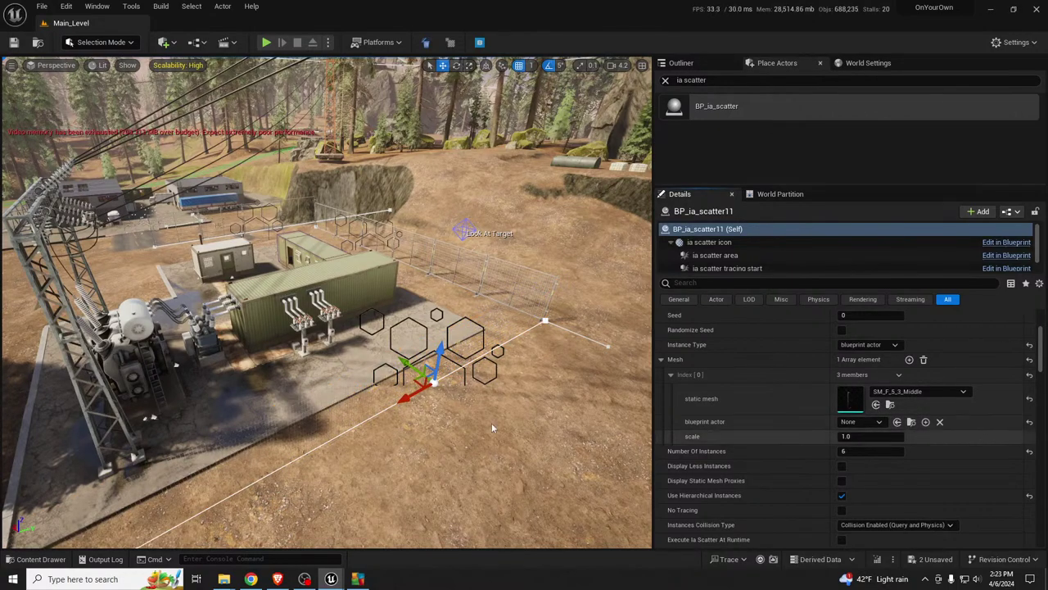
# Step: Delete the emptied fence scatter running along the long side of the concrete pad
pyautogui.scroll(-3, 492, 427)
pyautogui.moveTo(492, 427); pyautogui.dragTo(401, 448, button='right')
pyautogui.press('w')
pyautogui.press('s')
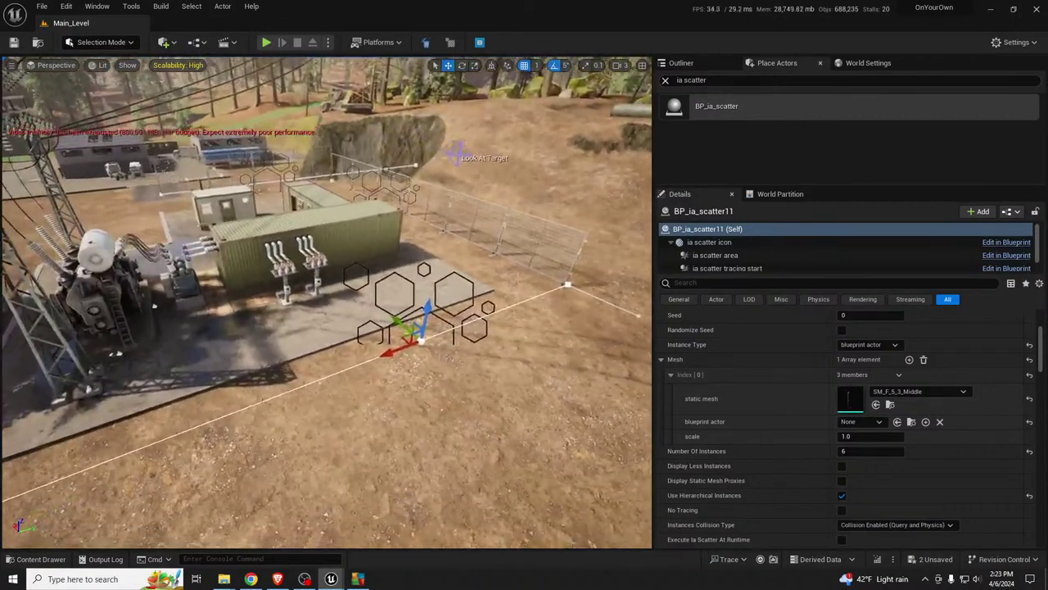
pyautogui.moveTo(430, 416); pyautogui.dragTo(430, 416, button='right')
pyautogui.press('Escape')
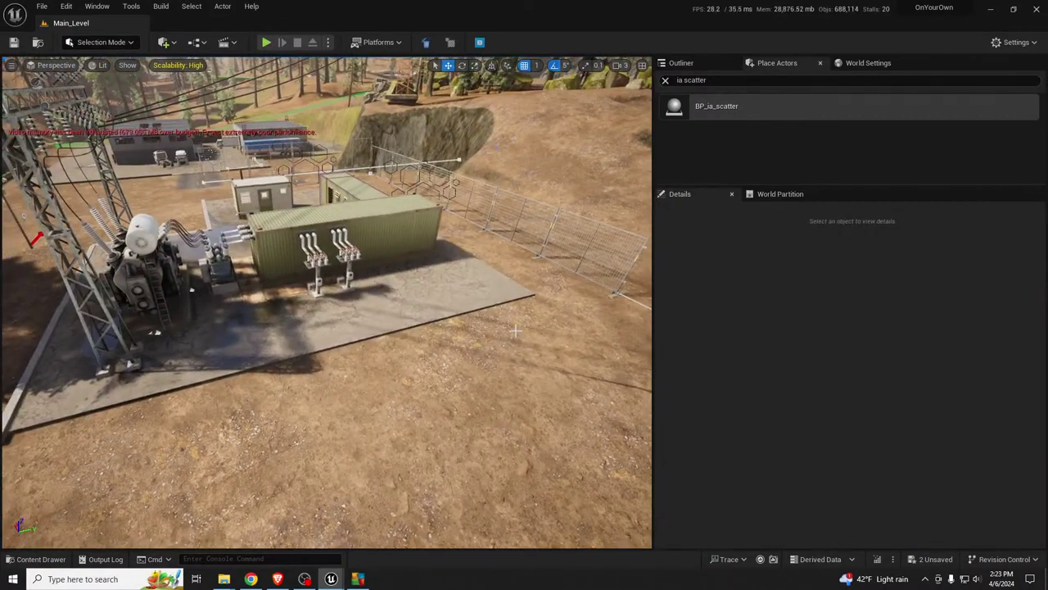
# Step: Place a new BP_ia_scatter on the dirt beside the concrete pad and set its distribution method to spline (down)
pyautogui.moveTo(695, 141); pyautogui.dragTo(337, 389)
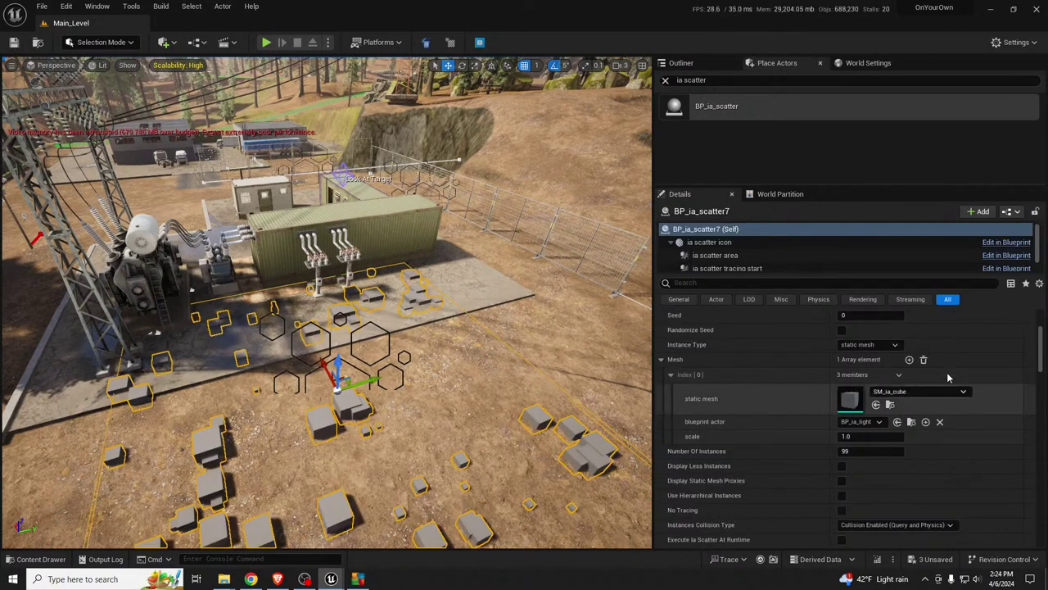
pyautogui.scroll(3, 933, 496)
pyautogui.scroll(-10, 933, 495)
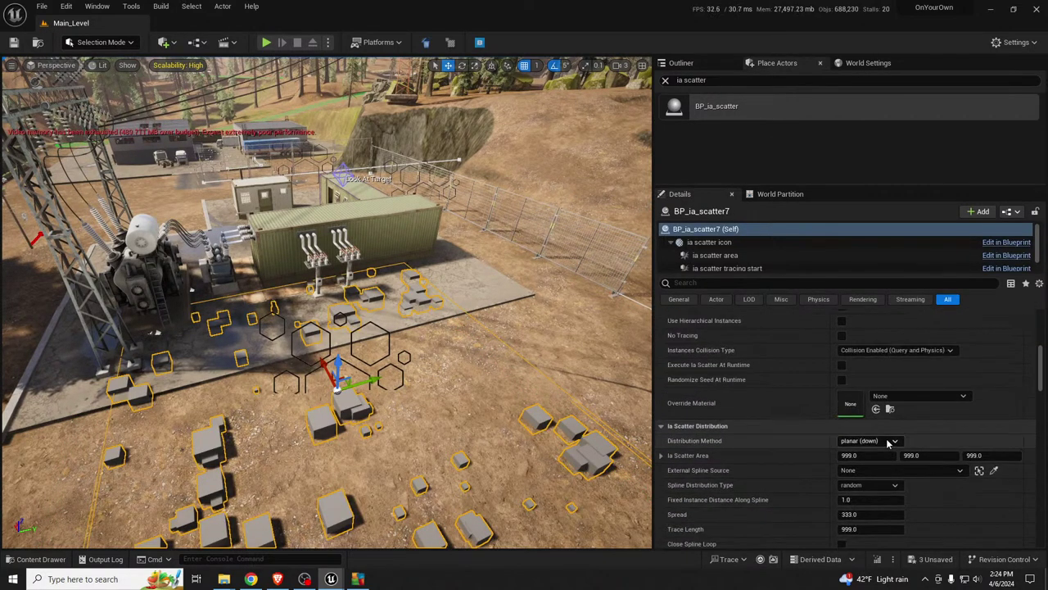
pyautogui.click(869, 440)
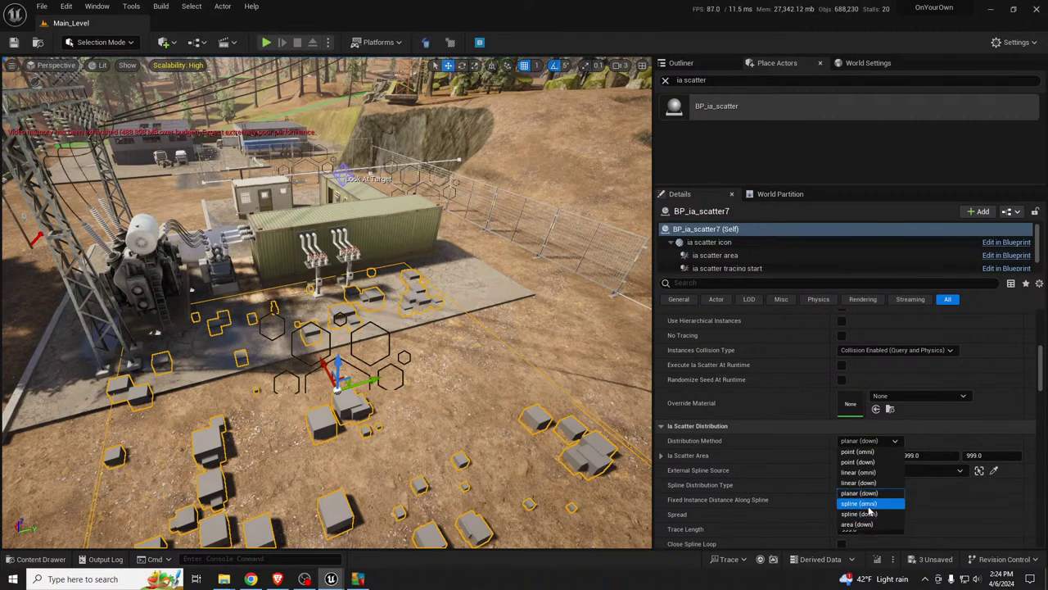
pyautogui.click(868, 513)
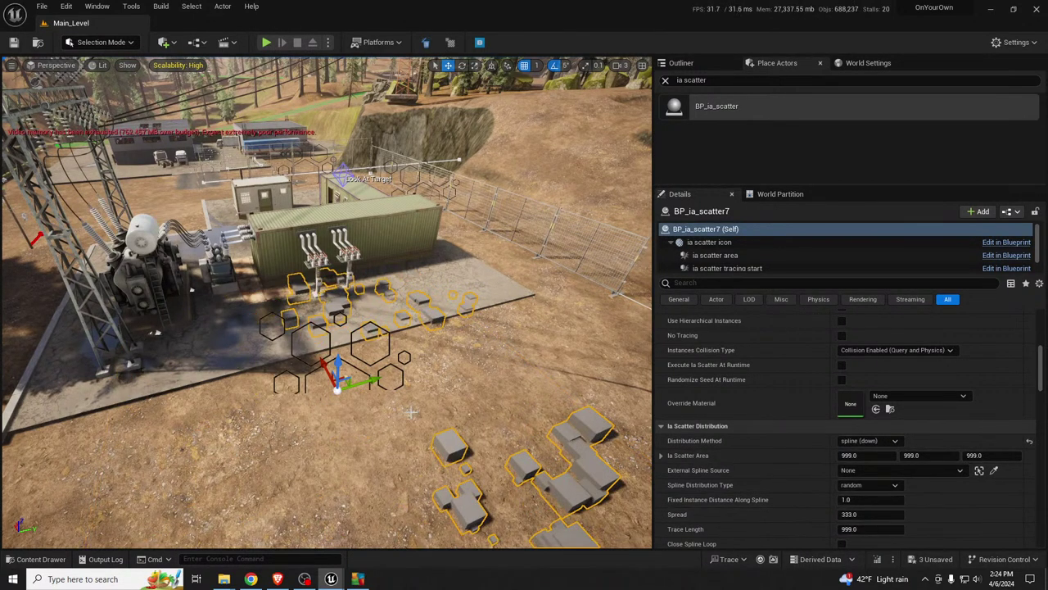
# Step: Raise the new cube scatter higher above the ground beside the pad
pyautogui.moveTo(458, 353); pyautogui.dragTo(565, 352, button='right')
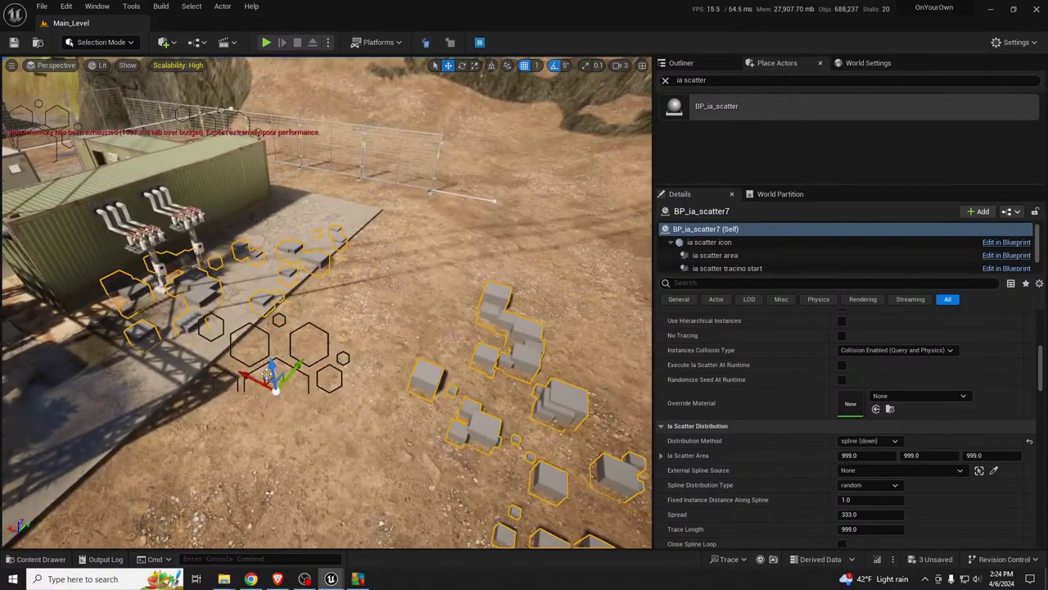
pyautogui.moveTo(272, 367); pyautogui.dragTo(259, 278)
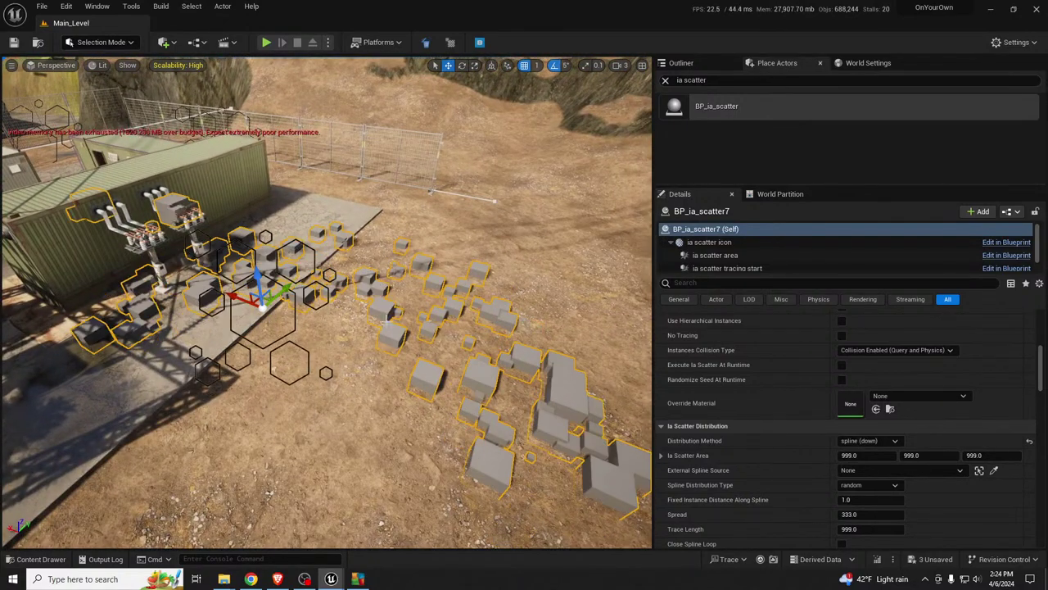
pyautogui.moveTo(260, 278); pyautogui.dragTo(303, 296, button='right')
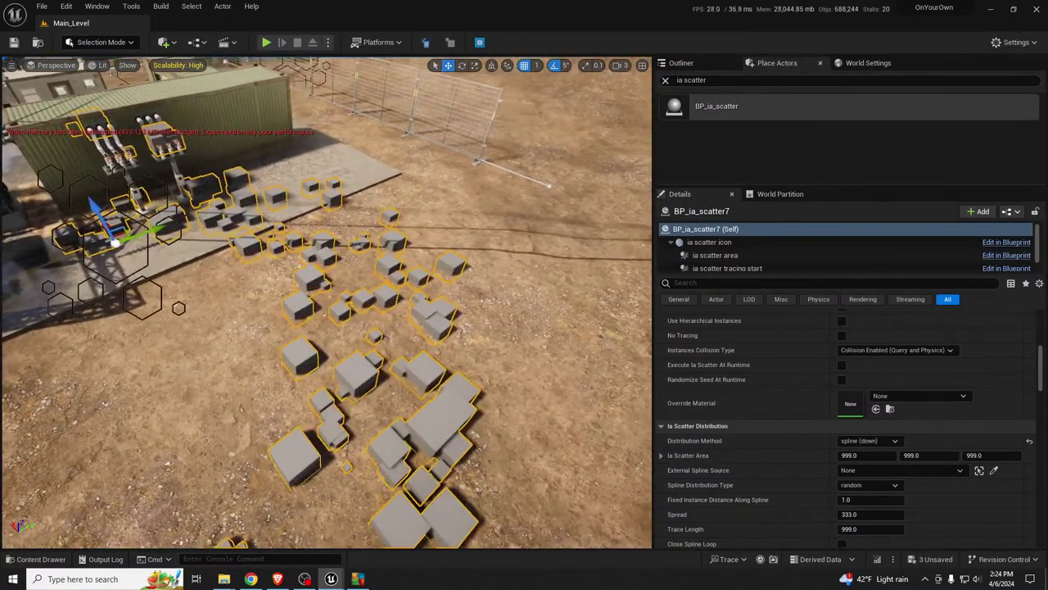
# Step: Inspect the scattered cubes in wireframe view, restore the lit view and examine their spread over the ground
pyautogui.hotkey('alt', '2')
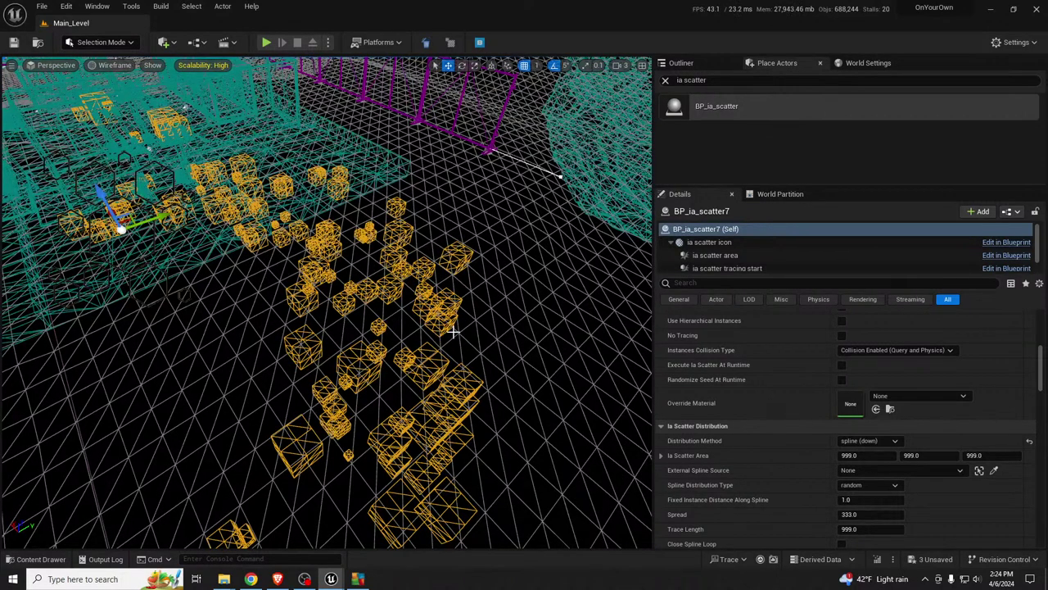
pyautogui.hotkey('alt', '3')
pyautogui.hotkey('alt', '4')
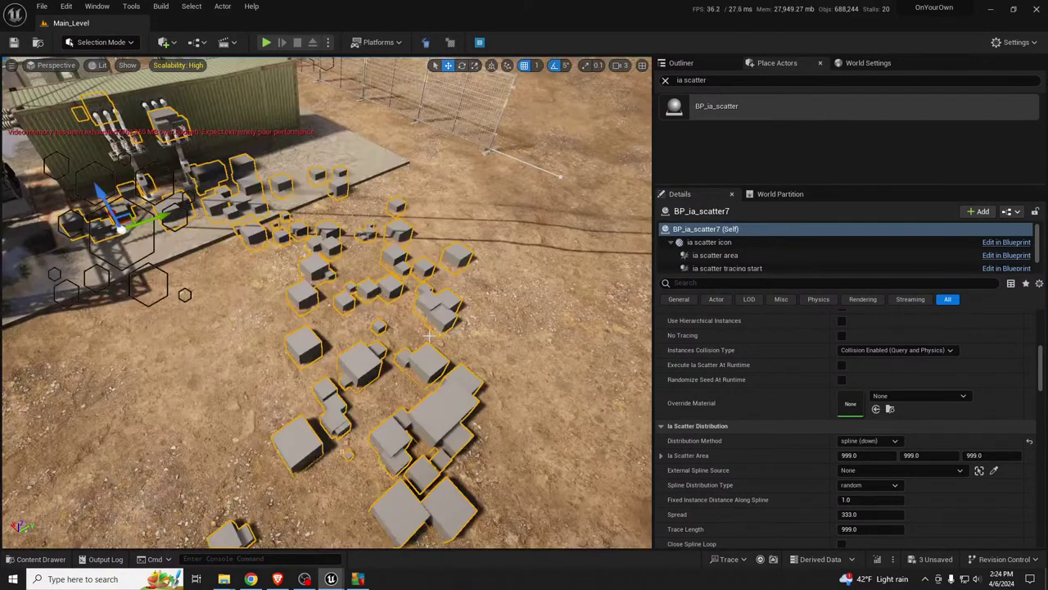
pyautogui.moveTo(375, 344); pyautogui.dragTo(447, 293, button='right')
pyautogui.press('w')
pyautogui.press('a')
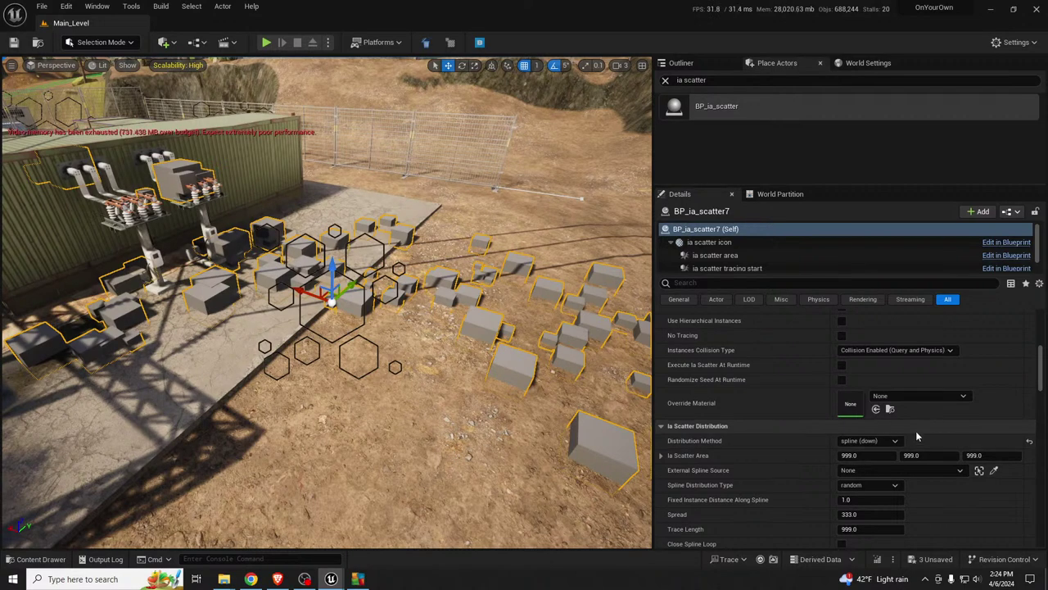
# Step: Try resetting the scatter's distribution method to planar (down), and undo the reset
pyautogui.click(1030, 441)
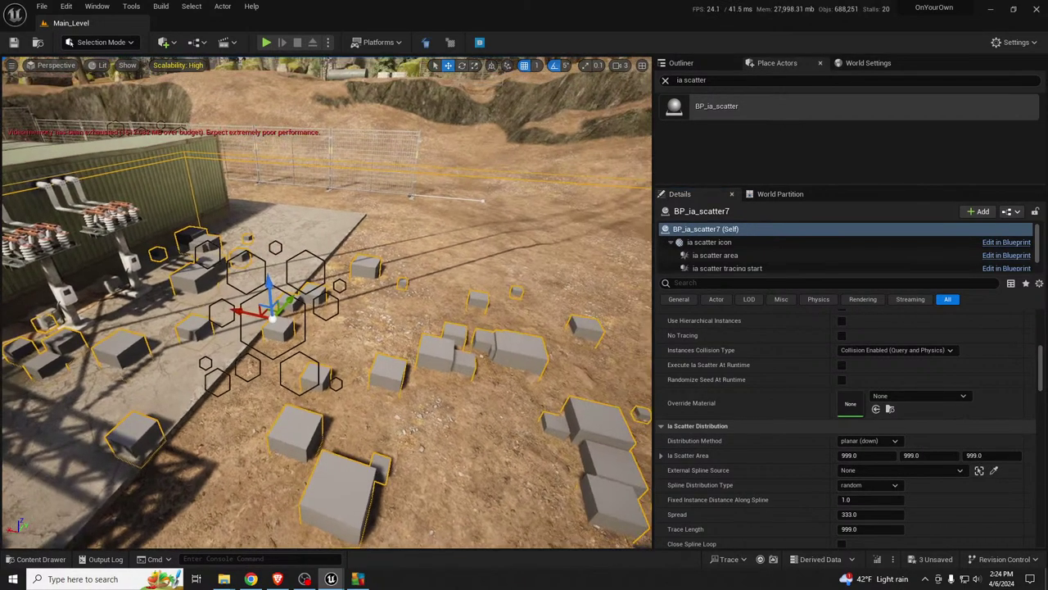
pyautogui.moveTo(459, 328); pyautogui.dragTo(470, 317, button='right')
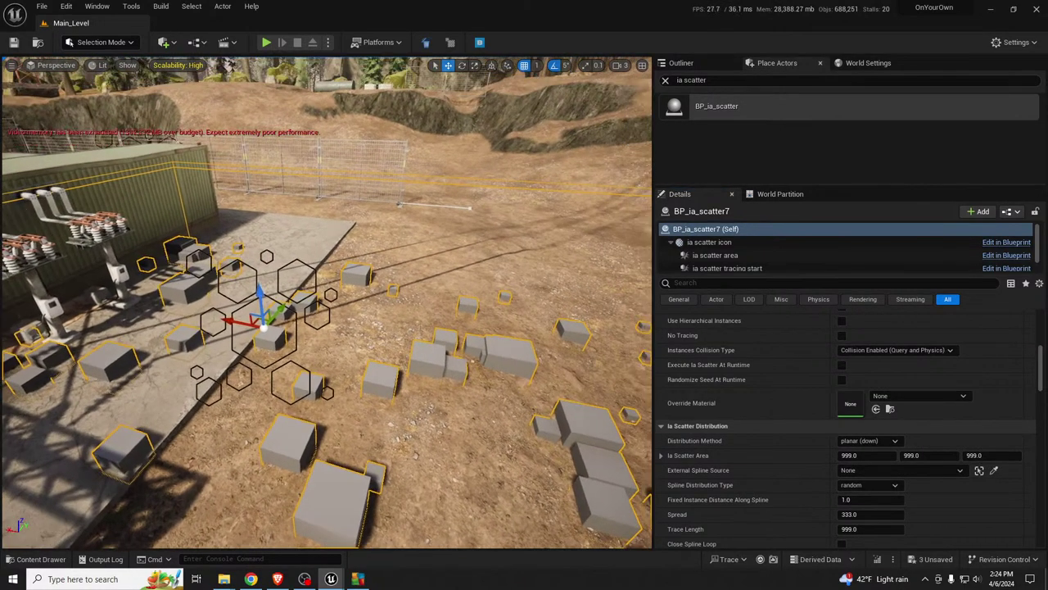
pyautogui.hotkey('ctrl', 'z')
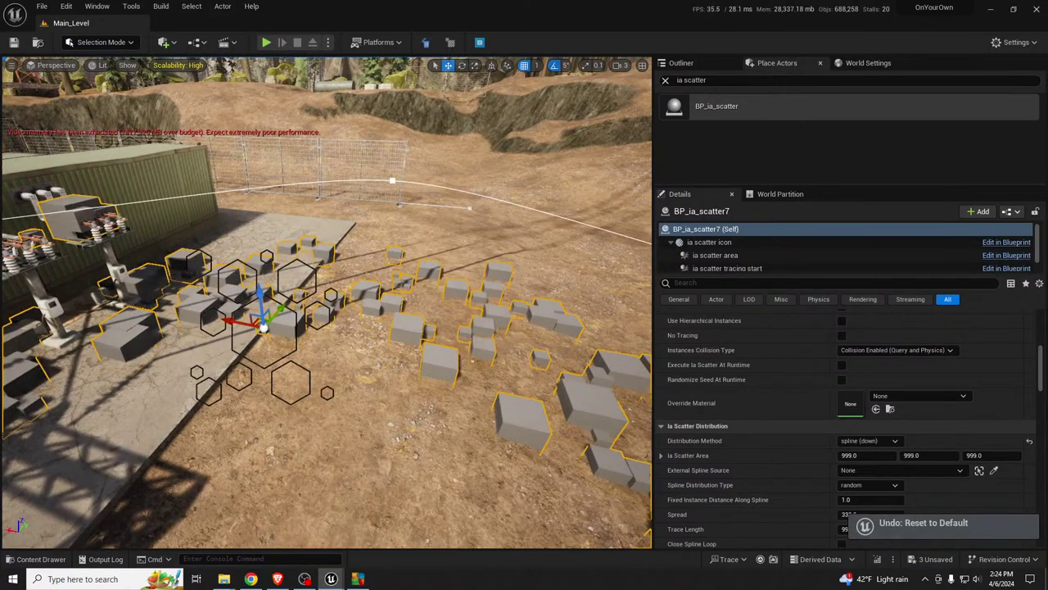
# Step: Delete the middle point of the scatter's spline and nudge its end point to redistribute the cubes along the straight path
pyautogui.moveTo(401, 369); pyautogui.dragTo(385, 360, button='right')
pyautogui.moveTo(443, 257); pyautogui.dragTo(424, 268, button='right')
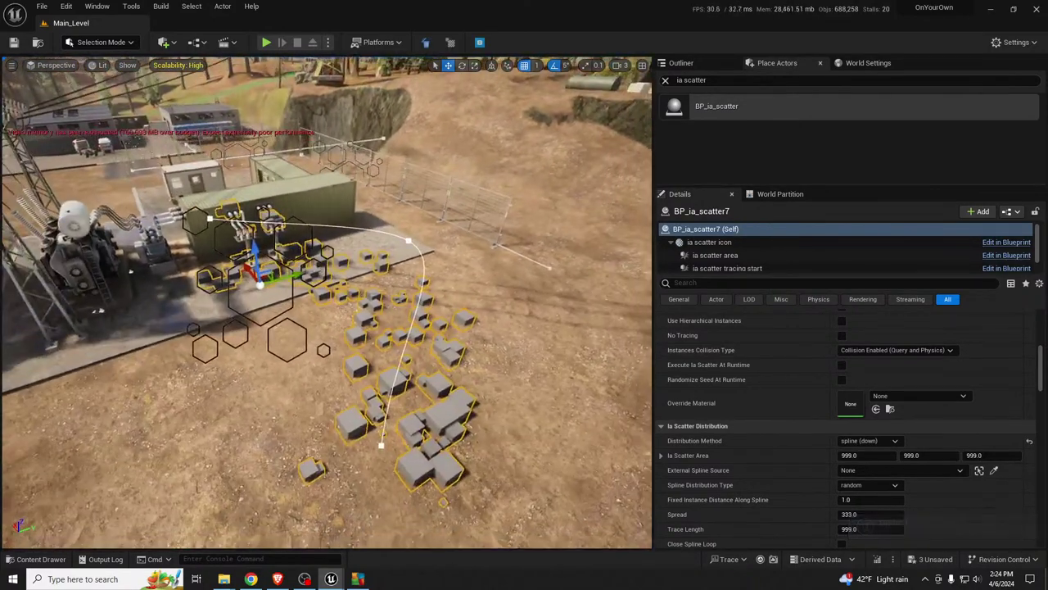
pyautogui.click(381, 446)
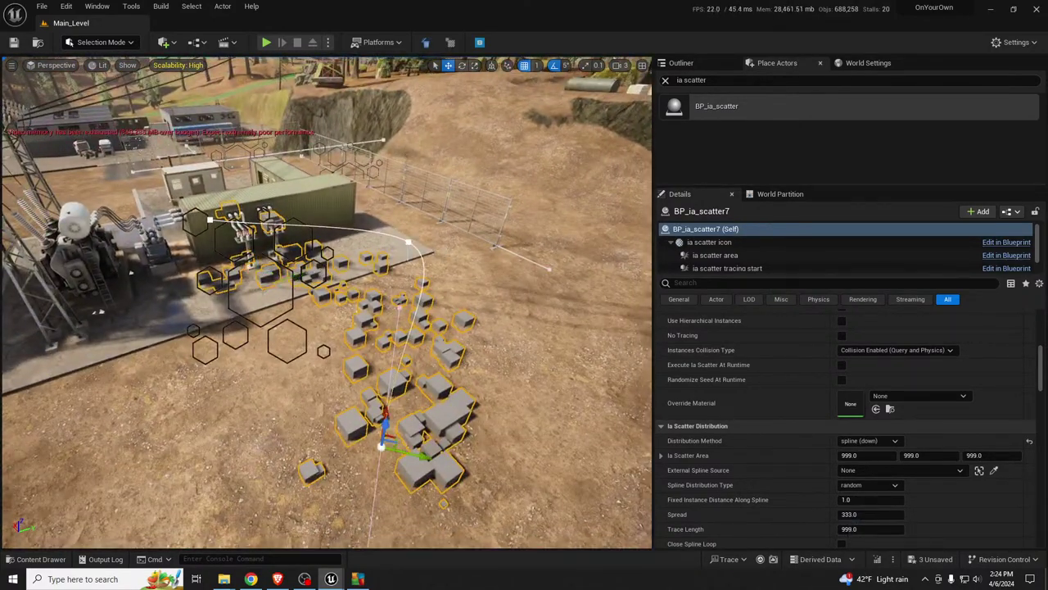
pyautogui.click(409, 243)
pyautogui.press('Delete')
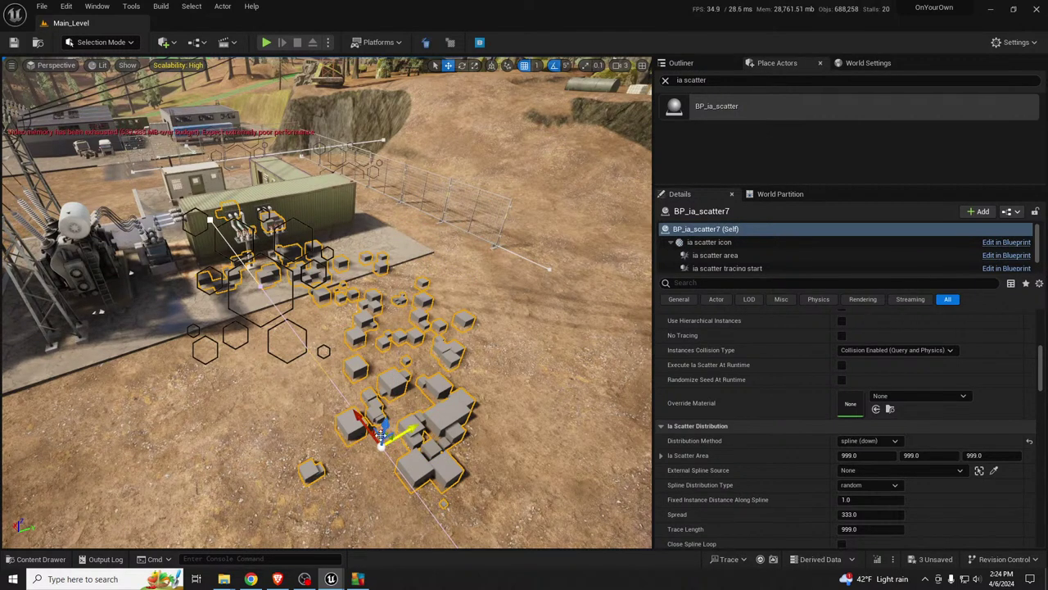
pyautogui.moveTo(380, 434); pyautogui.dragTo(381, 435)
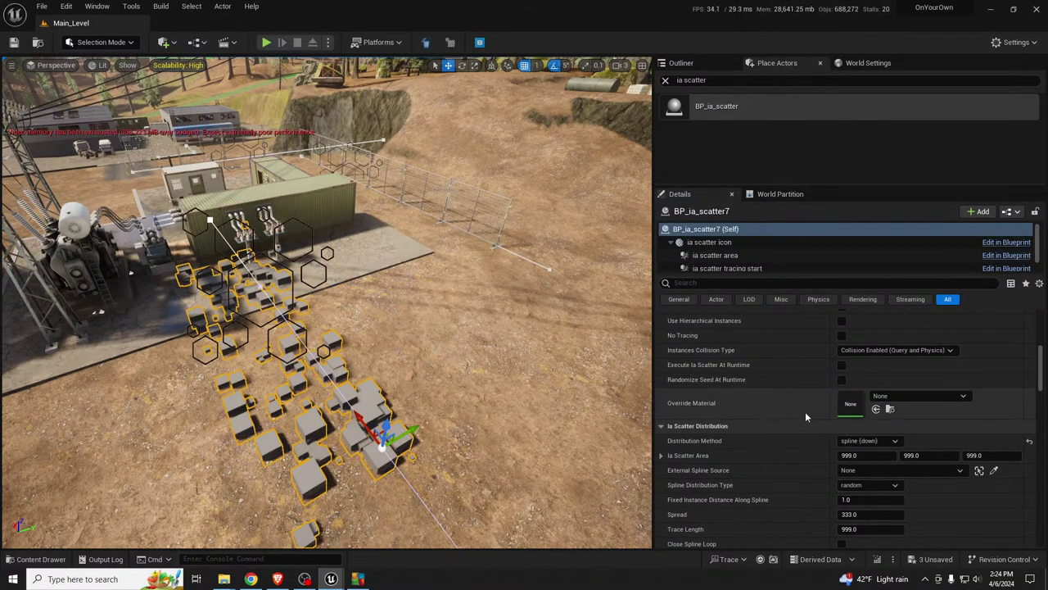
# Step: Replace the scatter's cube static mesh with the SM_F_5_3_Middle fence panel
pyautogui.scroll(6, 977, 432)
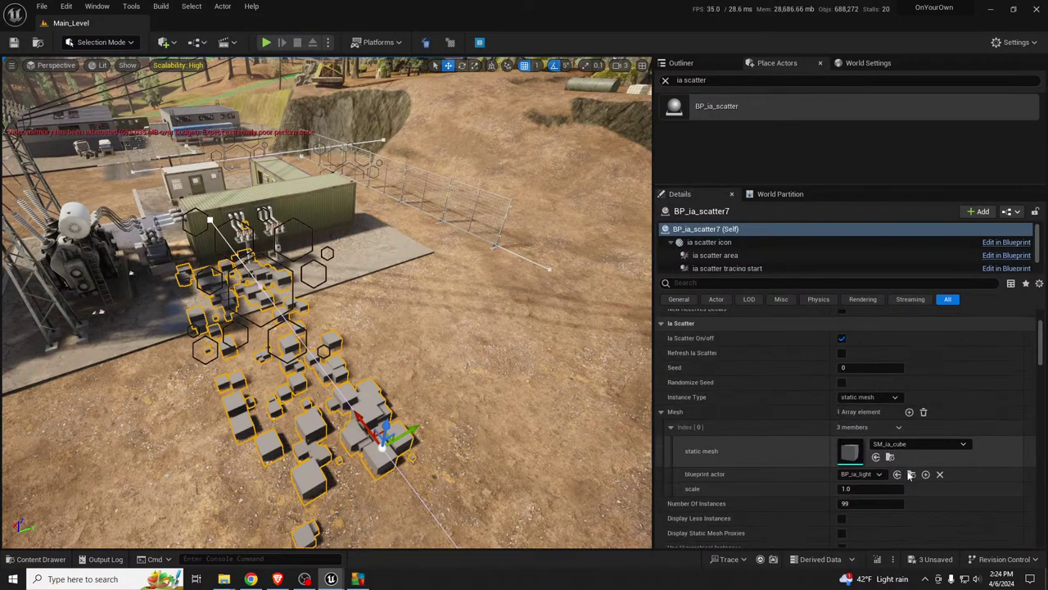
pyautogui.click(876, 457)
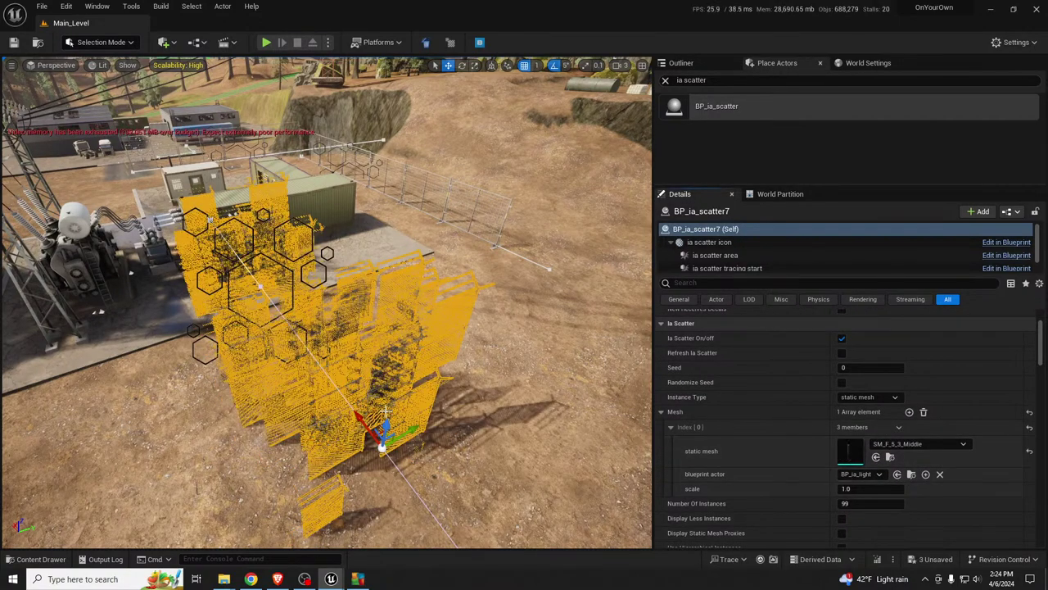
pyautogui.moveTo(327, 339); pyautogui.dragTo(410, 323, button='right')
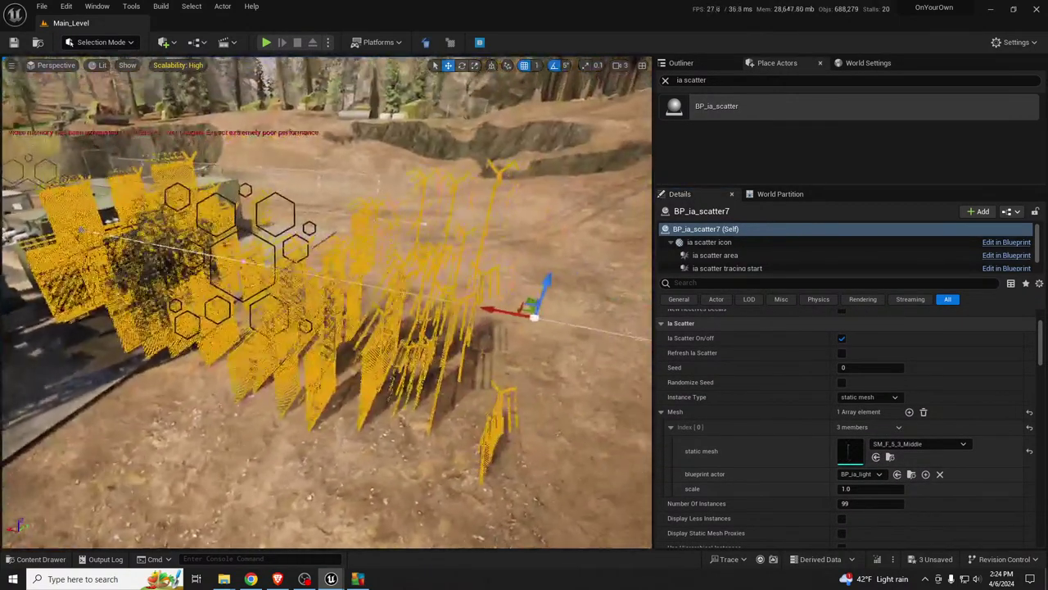
pyautogui.moveTo(353, 377); pyautogui.dragTo(336, 368, button='right')
# Step: Reduce the fence scatter's number of instances to 10
pyautogui.scroll(-5, 788, 487)
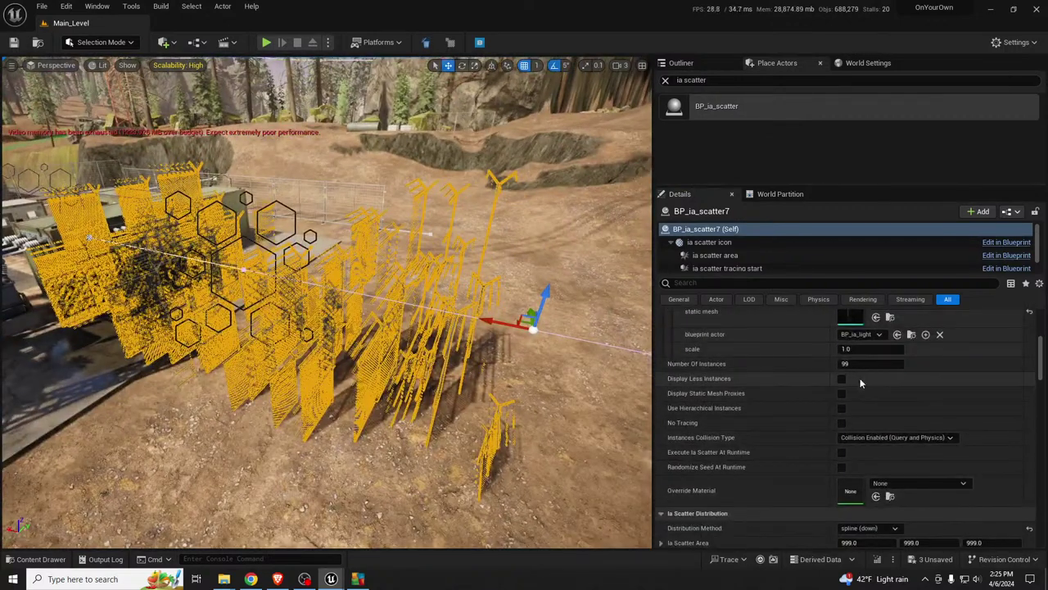
pyautogui.click(873, 363)
pyautogui.write('10')
pyautogui.press('Return')
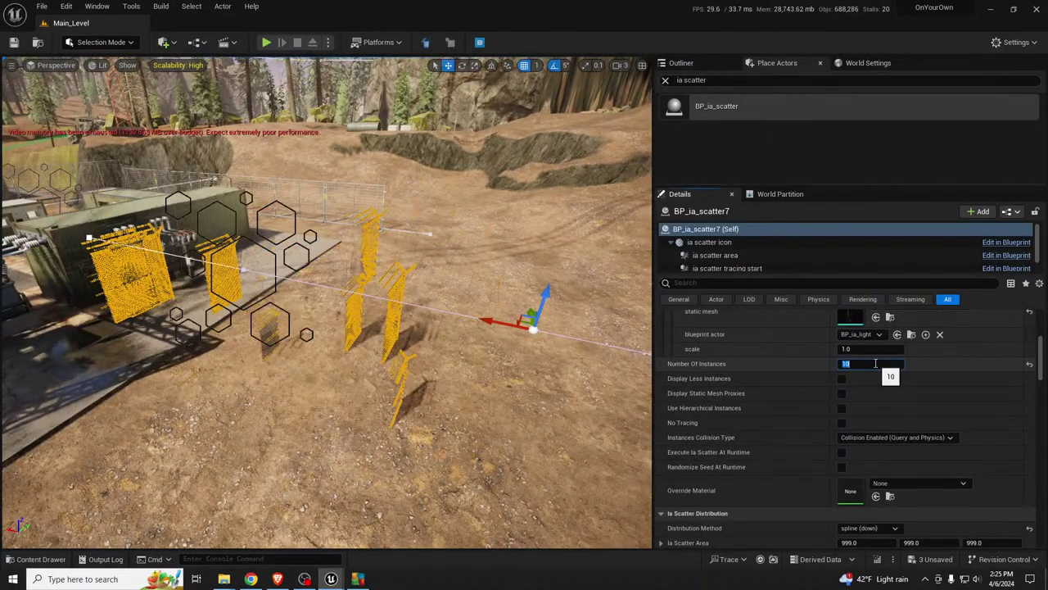
# Step: Set the scatter's distribution spread to 0 and its spline distribution type to fixed distance
pyautogui.scroll(-6, 822, 452)
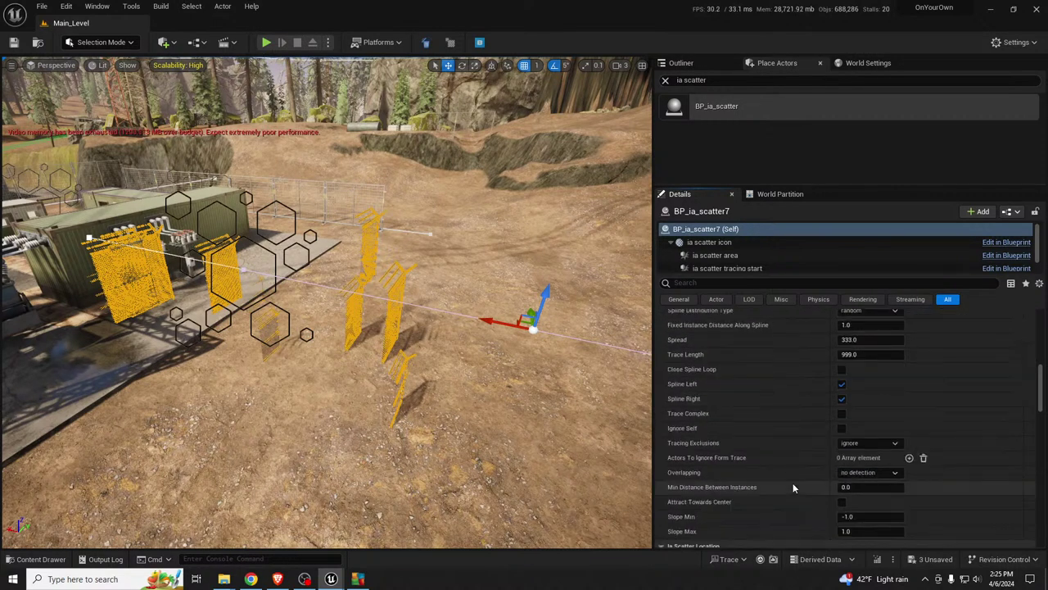
pyautogui.click(878, 427)
pyautogui.write('0')
pyautogui.press('Return')
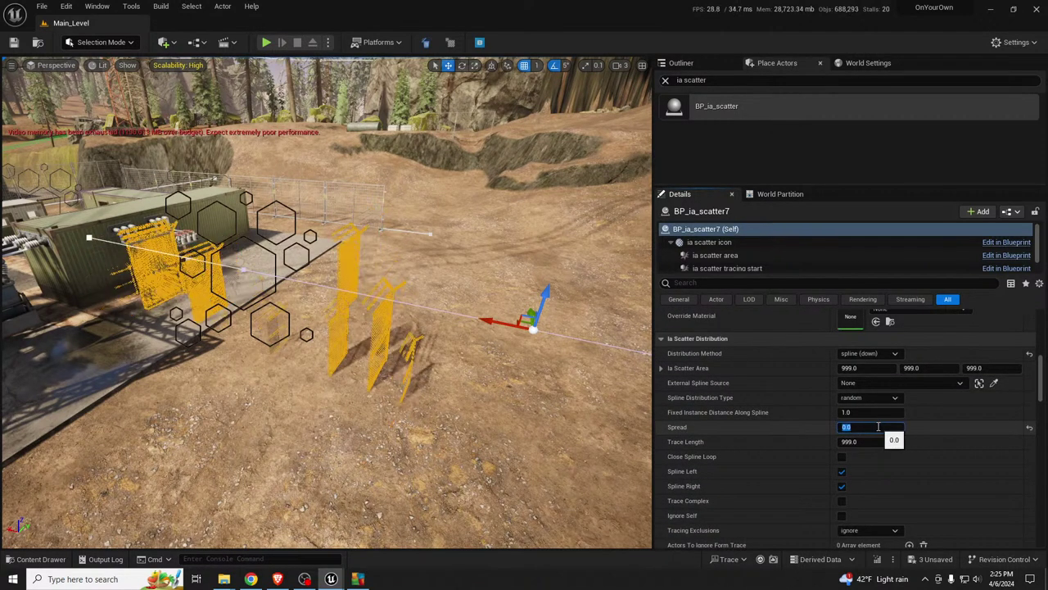
pyautogui.click(870, 398)
pyautogui.click(868, 419)
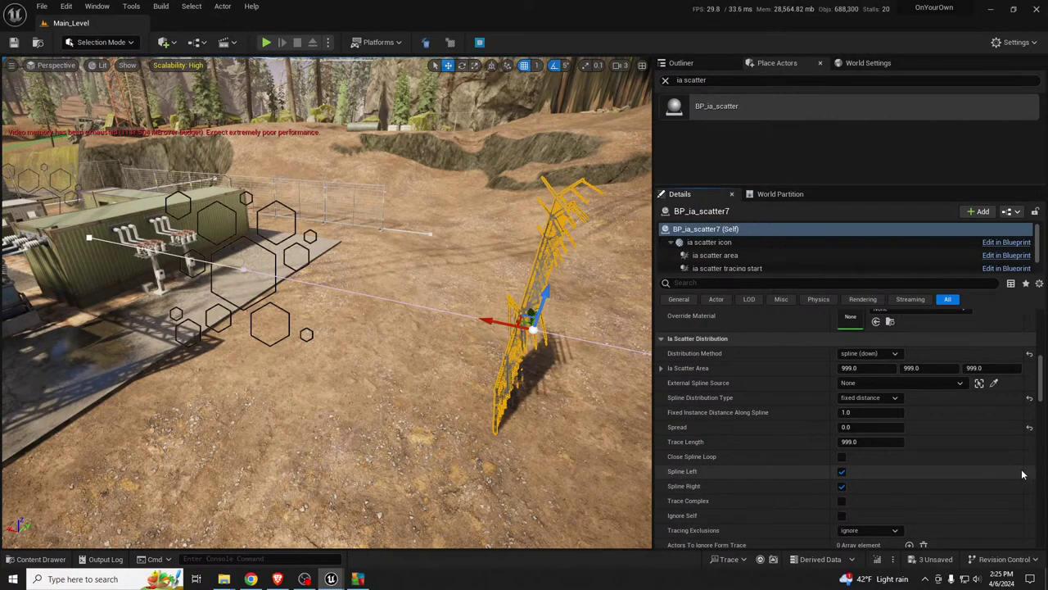
# Step: Set both the minimum and maximum random uniform scale of the fence panels to 1
pyautogui.scroll(-2, 1007, 462)
pyautogui.scroll(-10, 1003, 463)
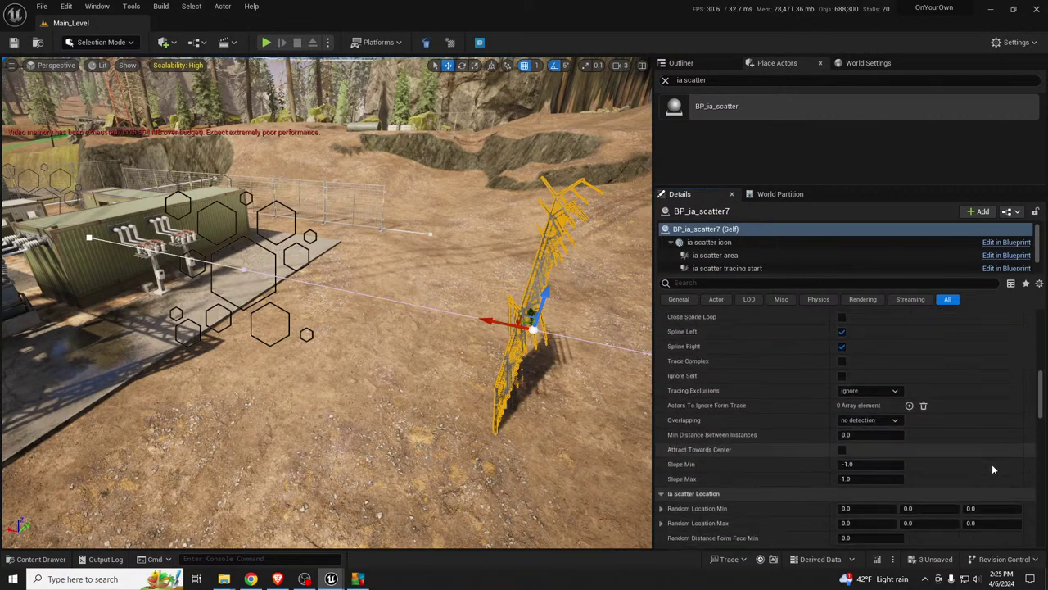
pyautogui.scroll(-3, 991, 471)
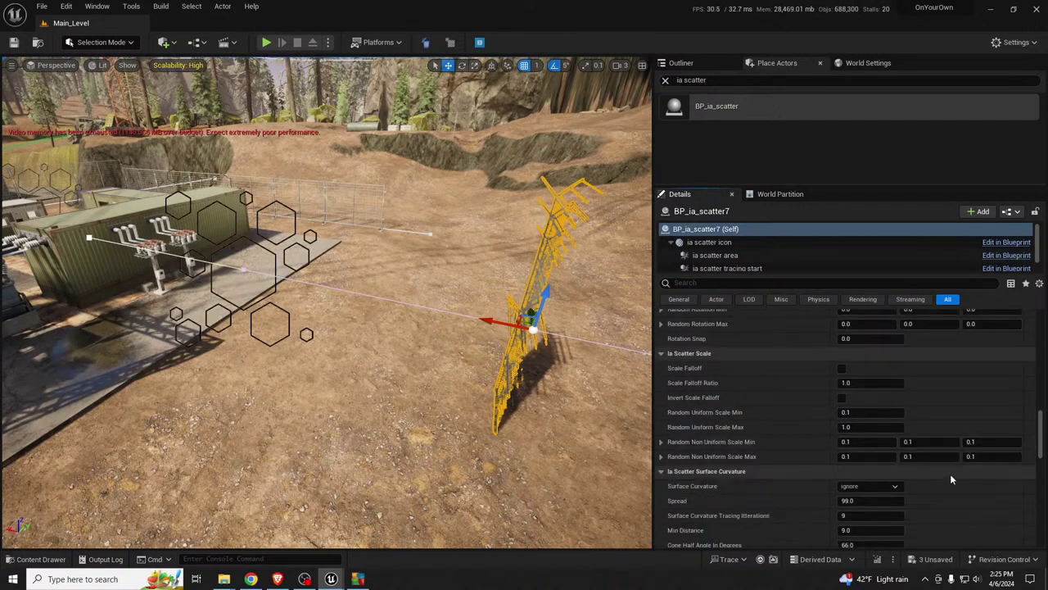
pyautogui.click(869, 413)
pyautogui.write('1')
pyautogui.press('Tab')
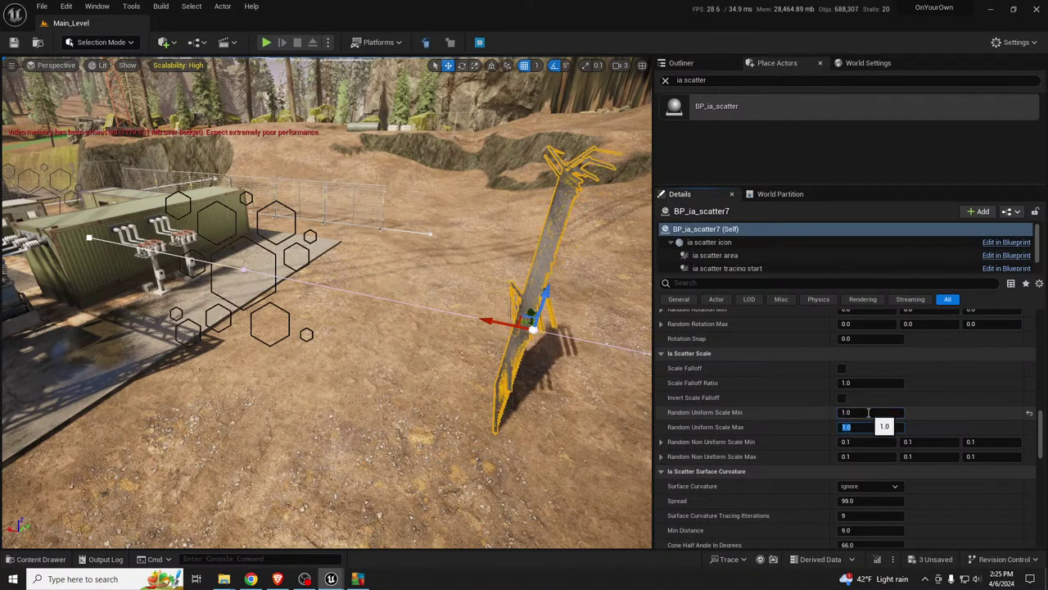
pyautogui.write('1')
pyautogui.press('Tab')
# Step: Set the random non-uniform scale minimum and maximum to 1 on all three axes
pyautogui.write('1\t1')
pyautogui.press('Tab')
pyautogui.write('1')
pyautogui.press('Tab')
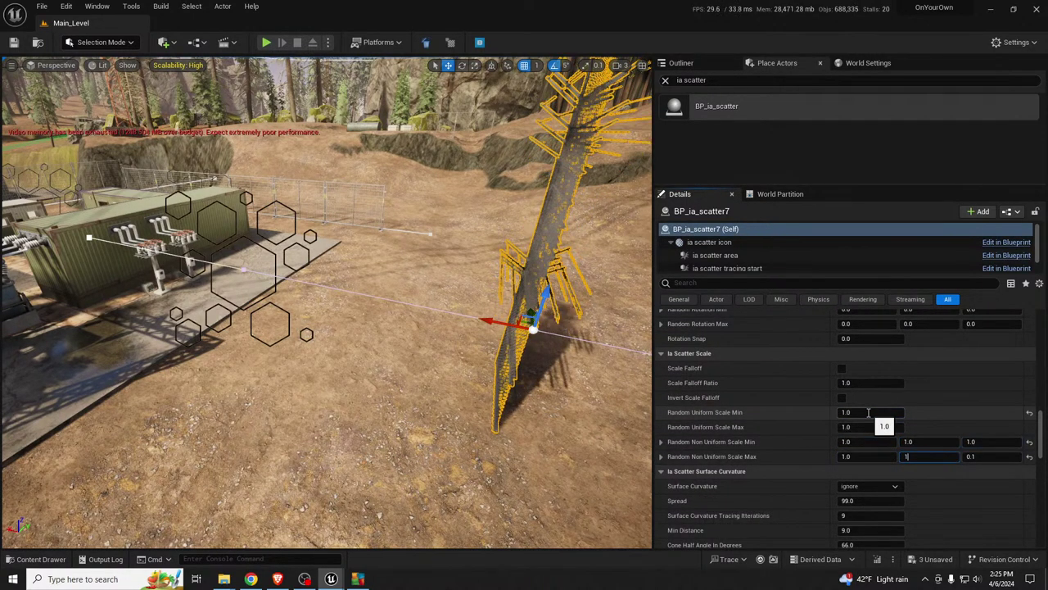
pyautogui.write('1\t1')
pyautogui.press('Return')
pyautogui.press('f')
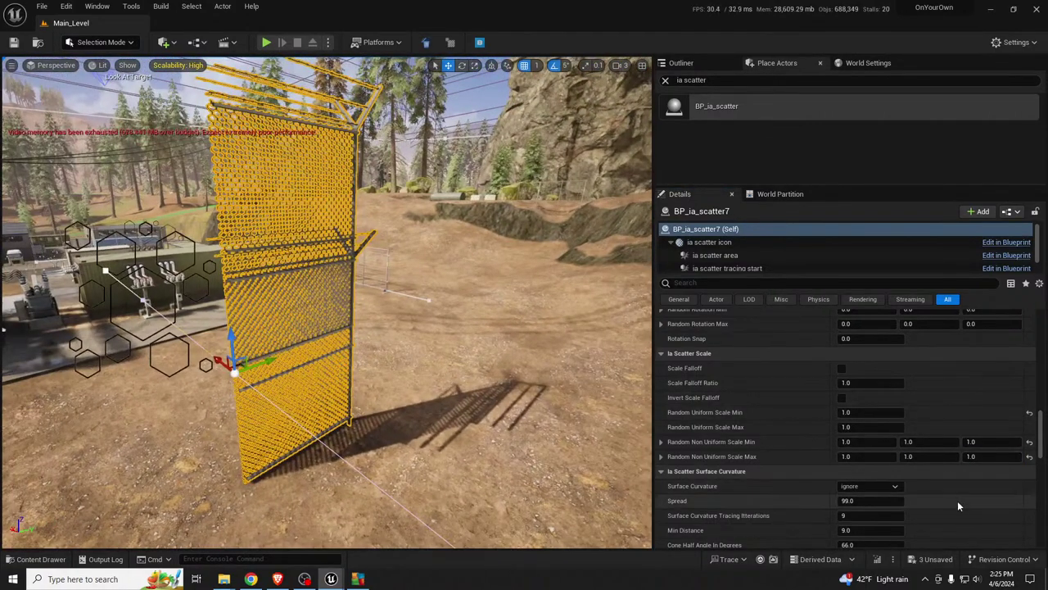
# Step: Turn the fence panels by setting the third component of random rotation minimum and maximum to 90
pyautogui.scroll(5, 959, 511)
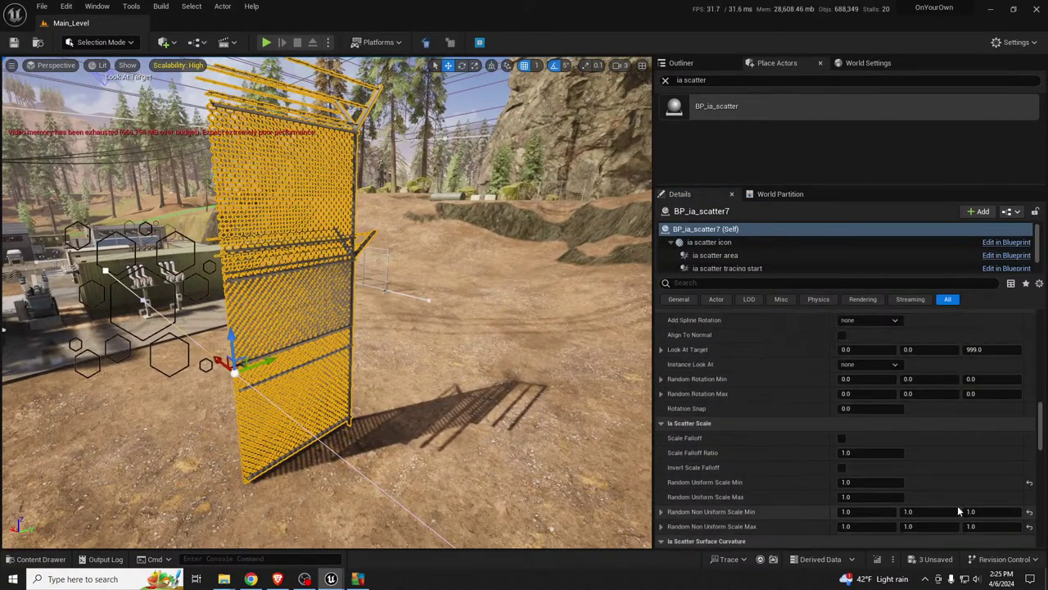
pyautogui.scroll(1, 959, 511)
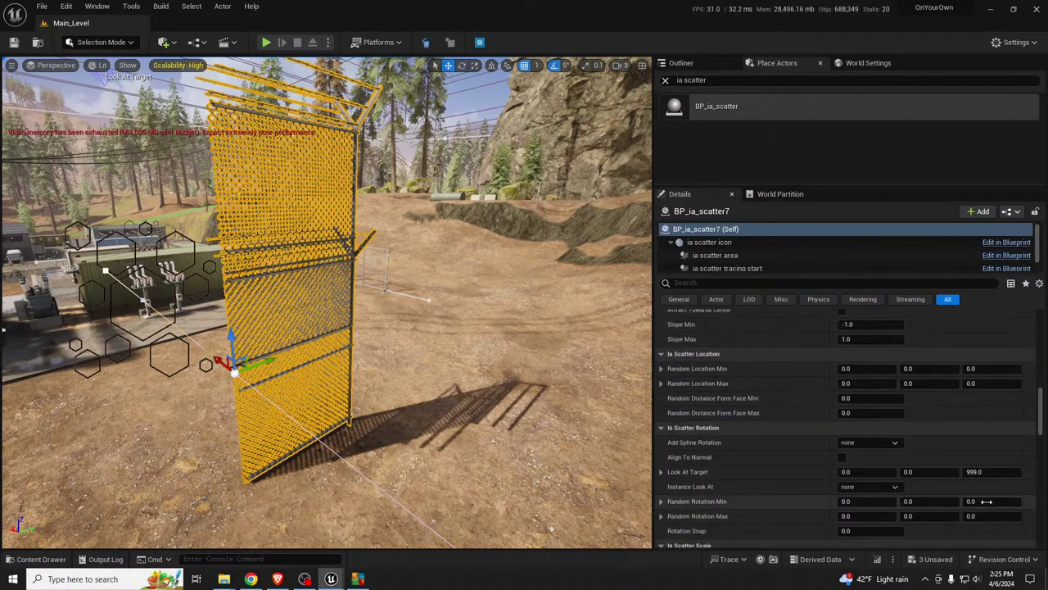
pyautogui.click(990, 499)
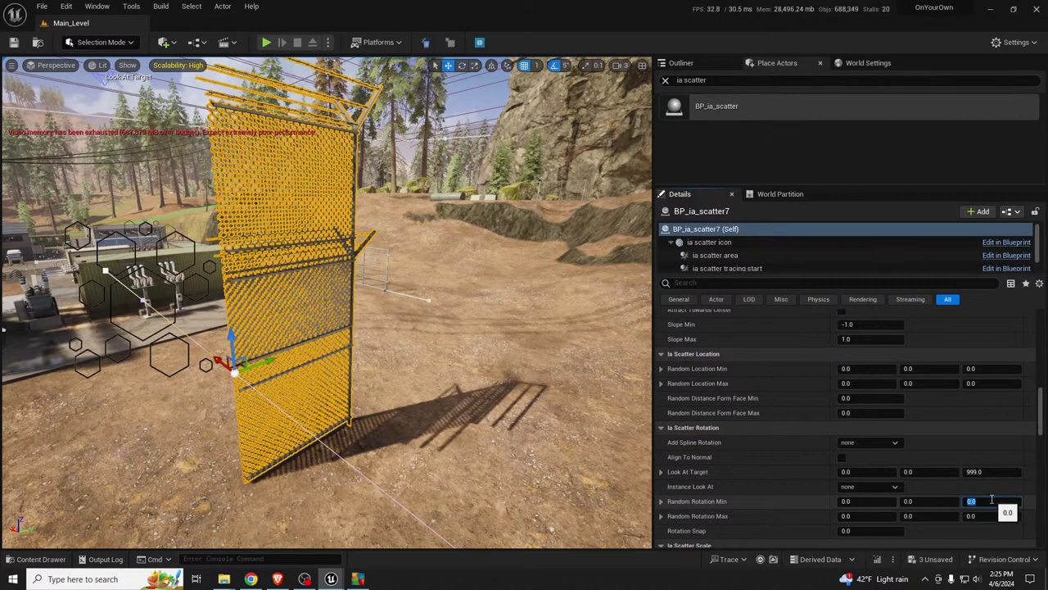
pyautogui.write('90')
pyautogui.press('Tab')
pyautogui.press('Tab')
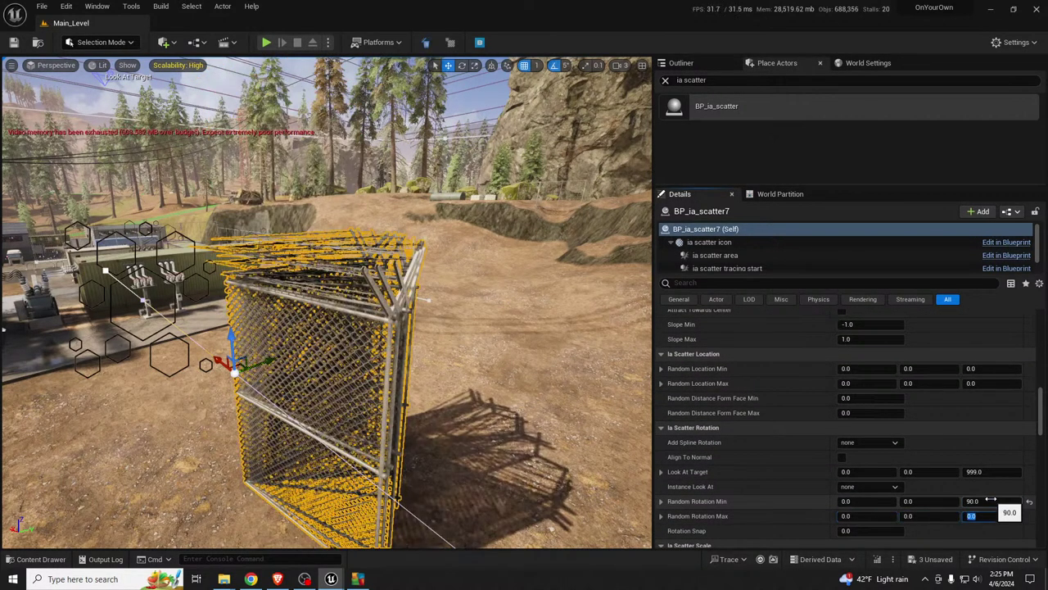
pyautogui.write('90')
pyautogui.press('Return')
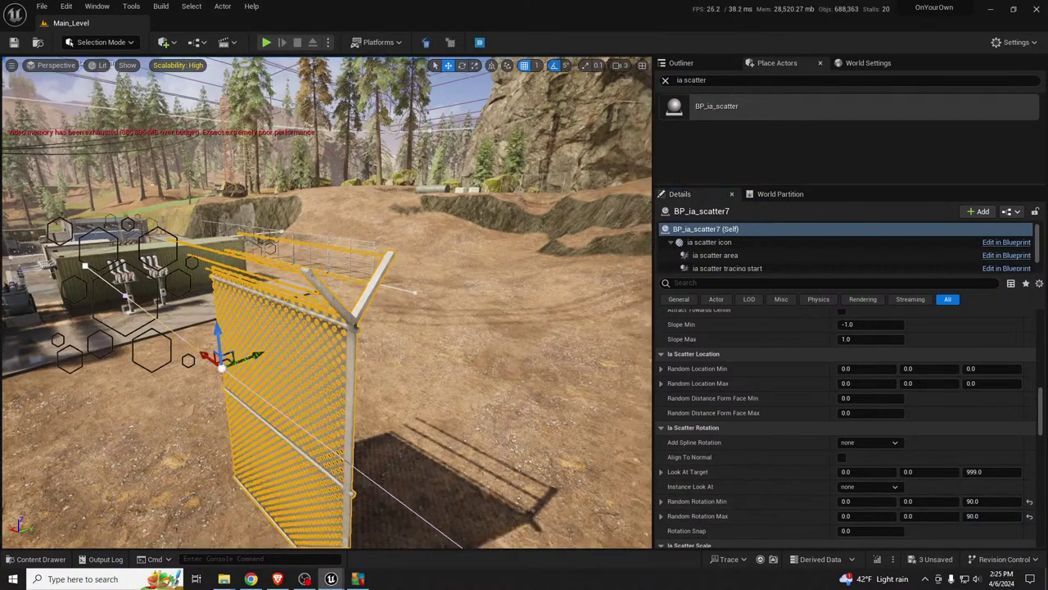
pyautogui.moveTo(393, 328); pyautogui.dragTo(475, 328, button='right')
# Step: Try a distribution spread of 500 on the fence scatter and view the panels from farther away
pyautogui.scroll(5, 903, 436)
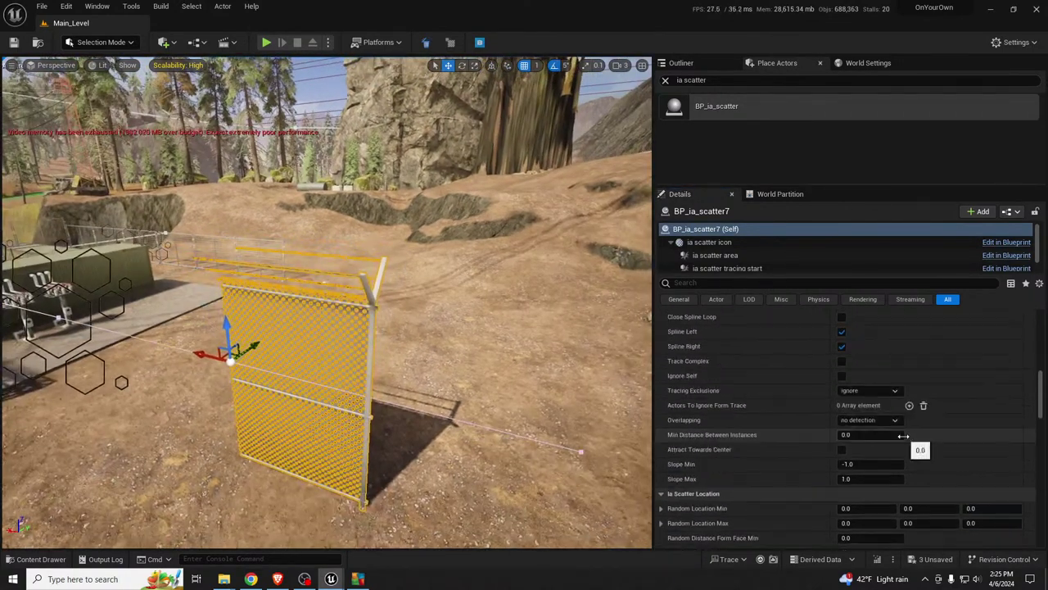
pyautogui.scroll(4, 903, 435)
pyautogui.click(897, 433)
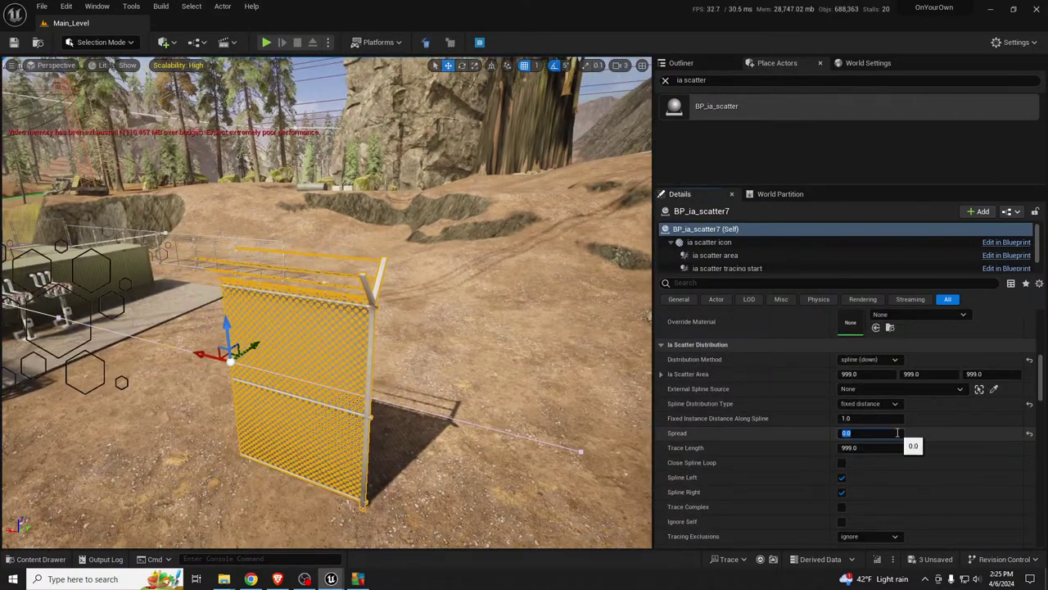
pyautogui.write('500')
pyautogui.press('Return')
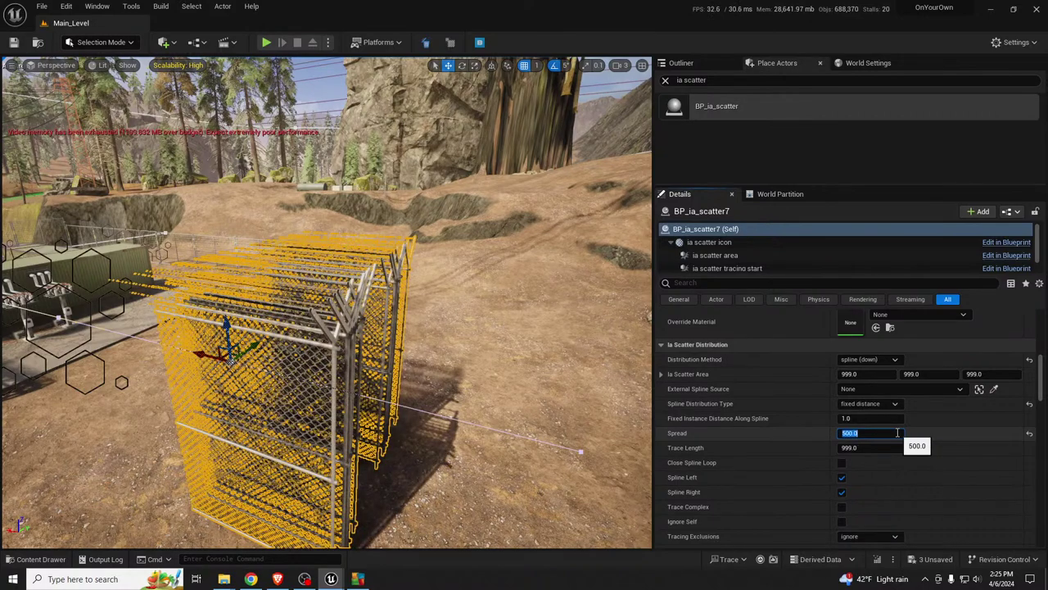
pyautogui.moveTo(459, 327); pyautogui.dragTo(470, 377, button='right')
pyautogui.press('s')
pyautogui.press('a')
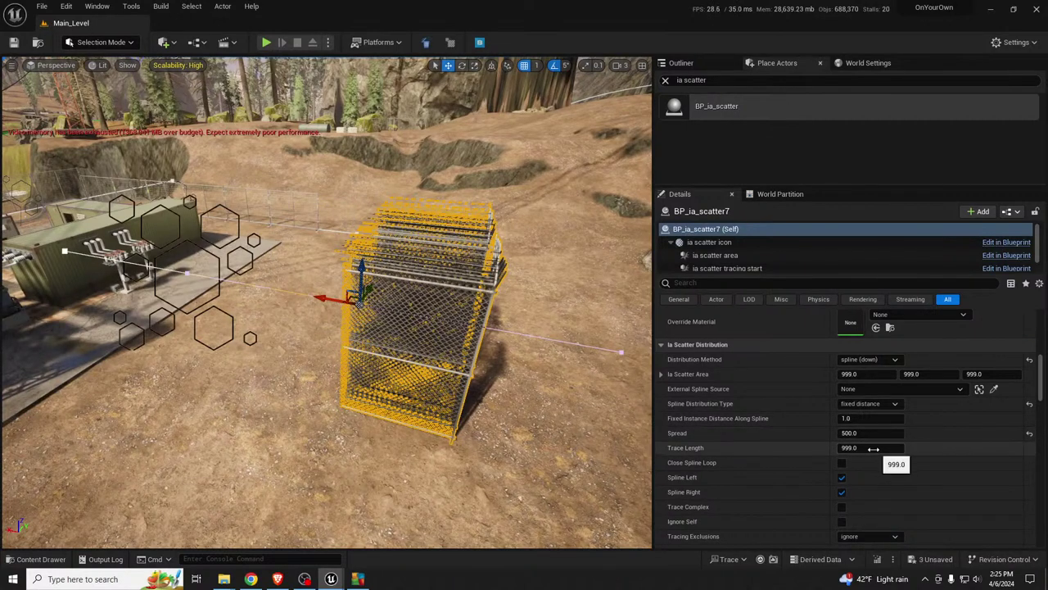
# Step: Try a distribution spread of 600 and view the fence panels from along the spline
pyautogui.click(858, 434)
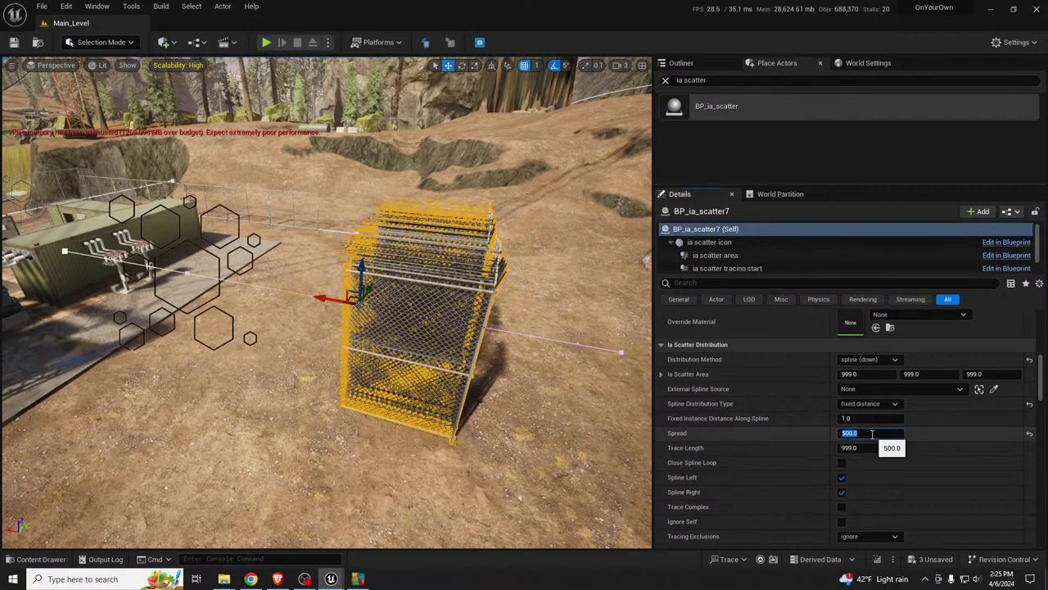
pyautogui.press('Return')
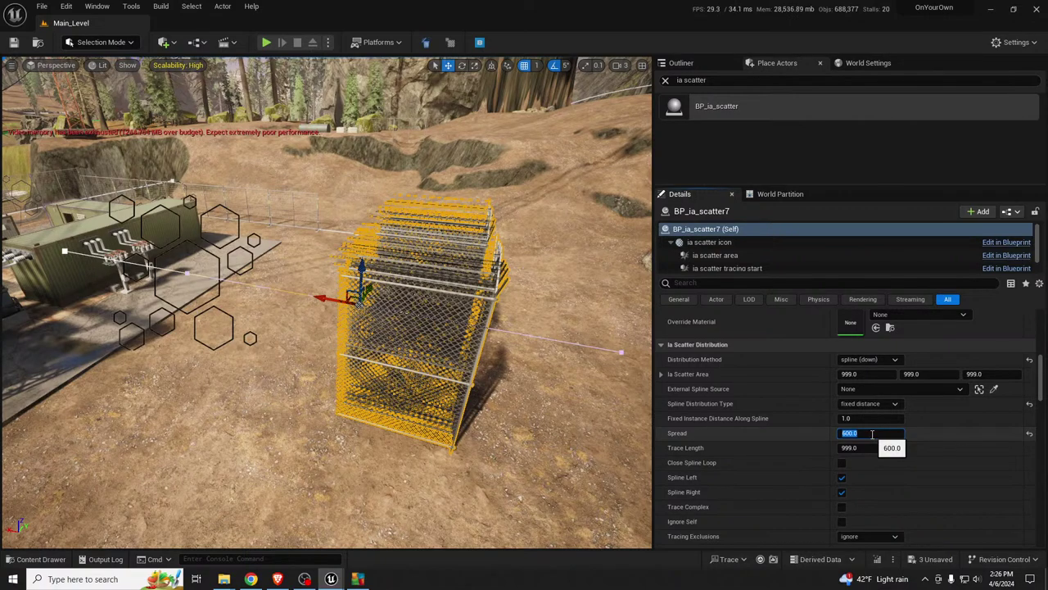
pyautogui.moveTo(542, 431); pyautogui.dragTo(418, 432, button='right')
pyautogui.moveTo(401, 397); pyautogui.dragTo(385, 389, button='right')
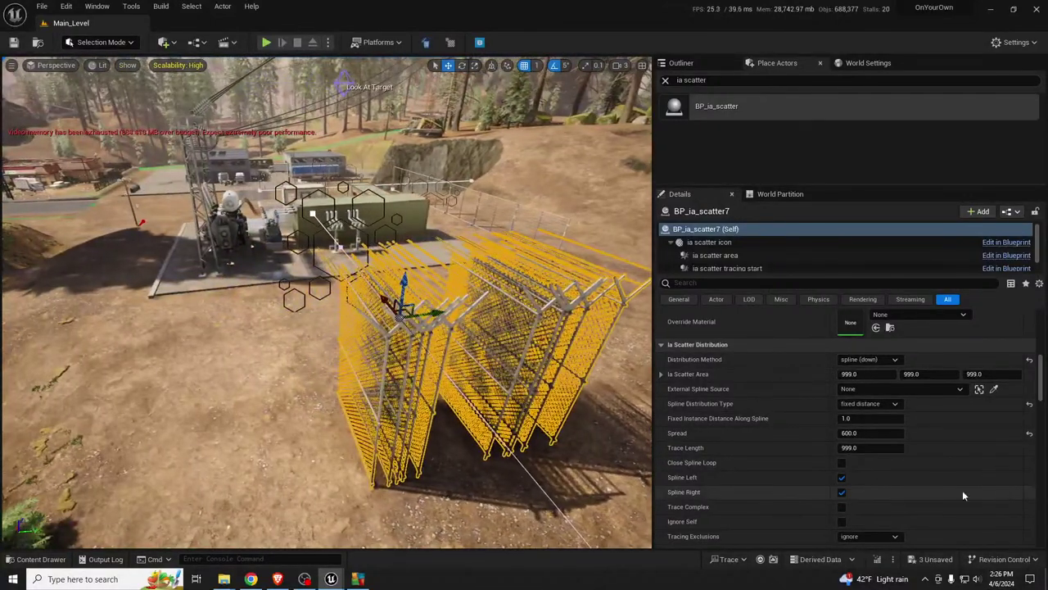
# Step: Try the spline (omni) distribution method on the fence scatter
pyautogui.click(888, 362)
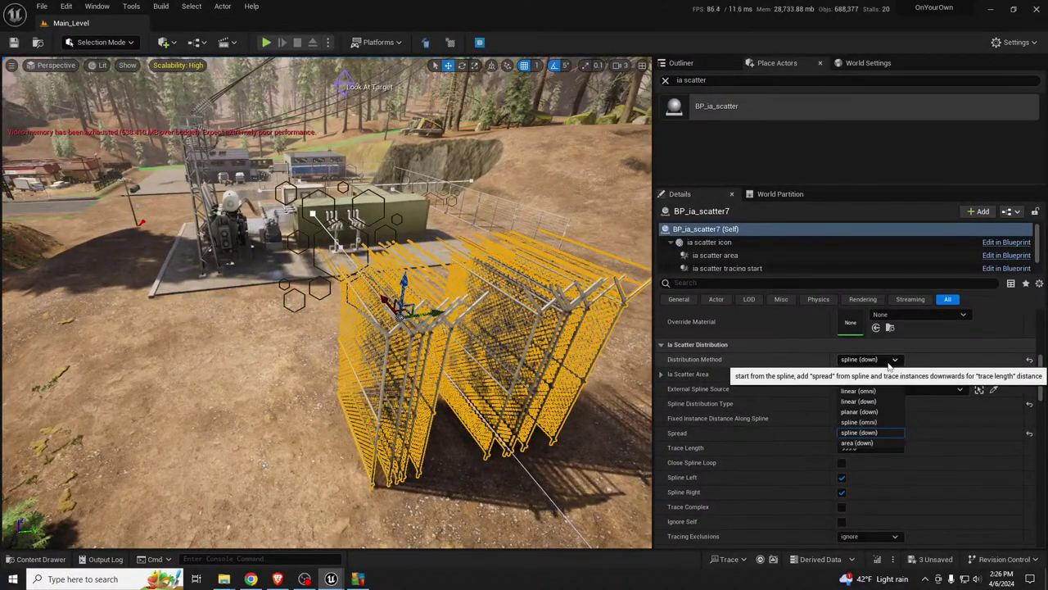
pyautogui.click(870, 423)
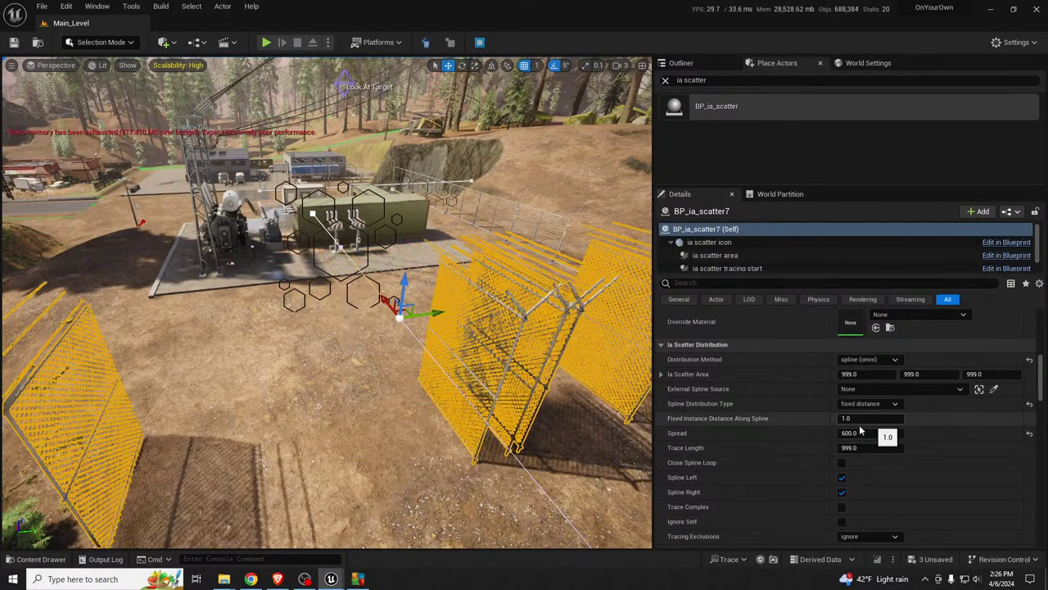
pyautogui.click(888, 362)
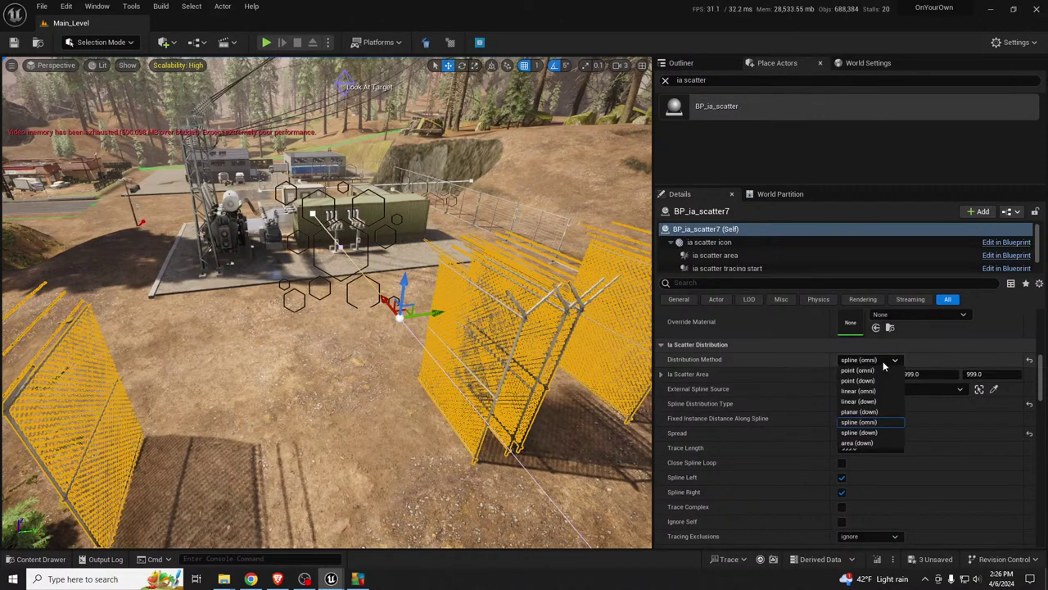
pyautogui.click(891, 365)
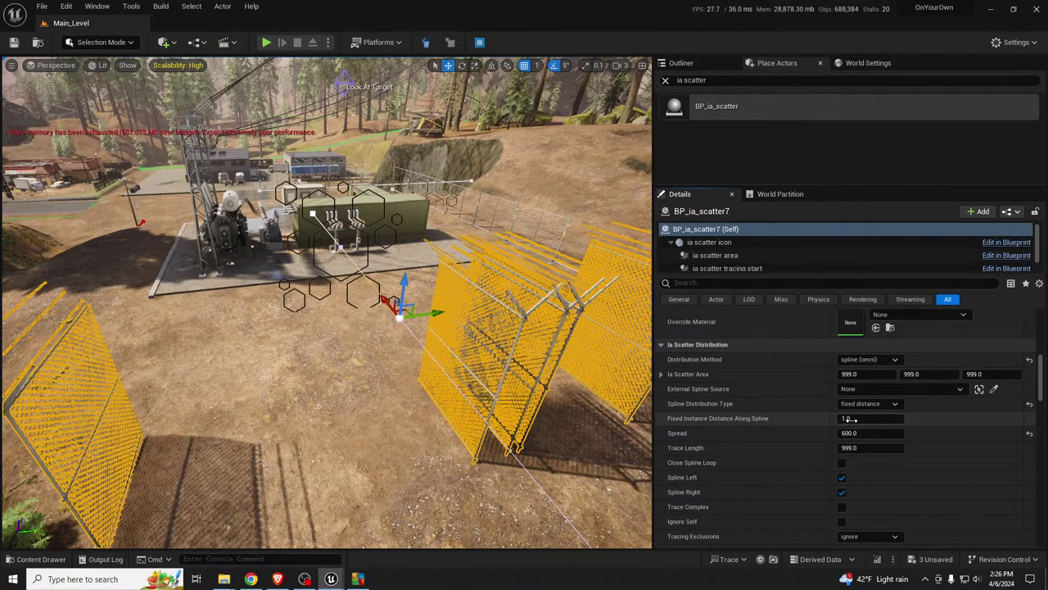
# Step: Set the distribution spread back to 0 and return the distribution method to spline (down)
pyautogui.write('0')
pyautogui.press('Return')
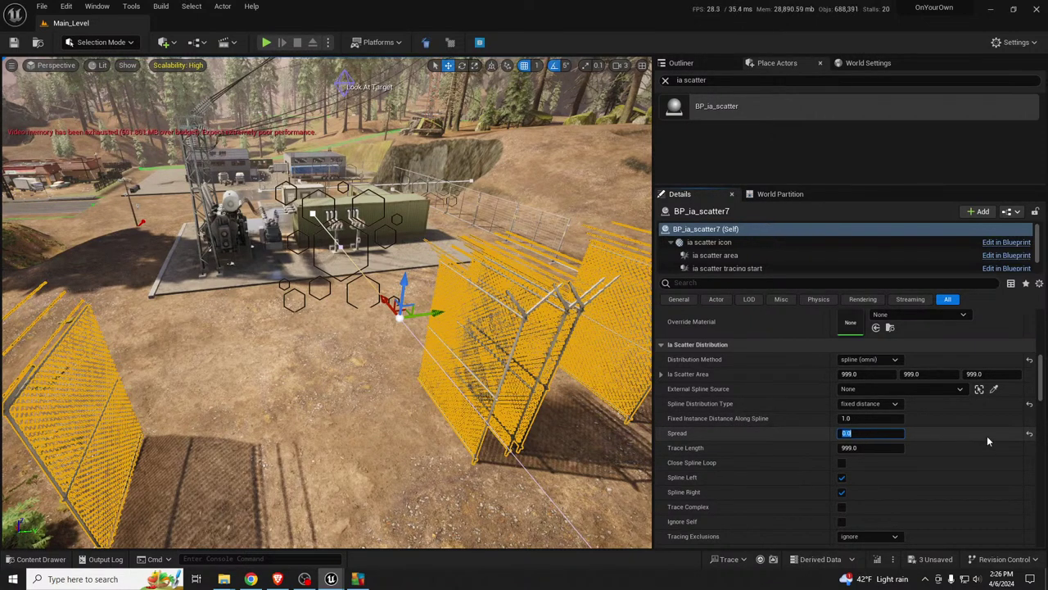
pyautogui.click(881, 360)
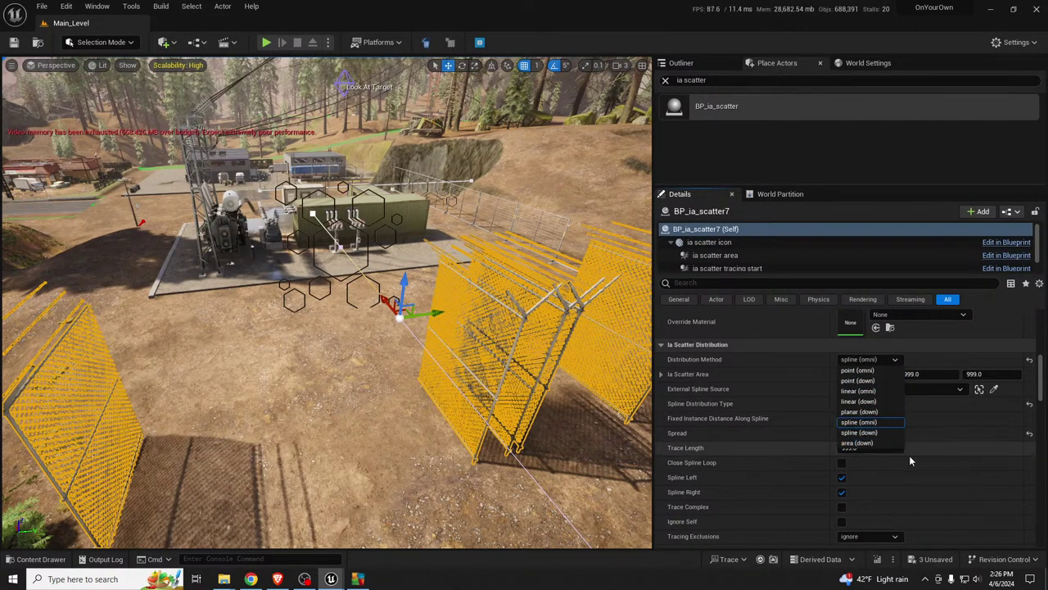
pyautogui.click(936, 434)
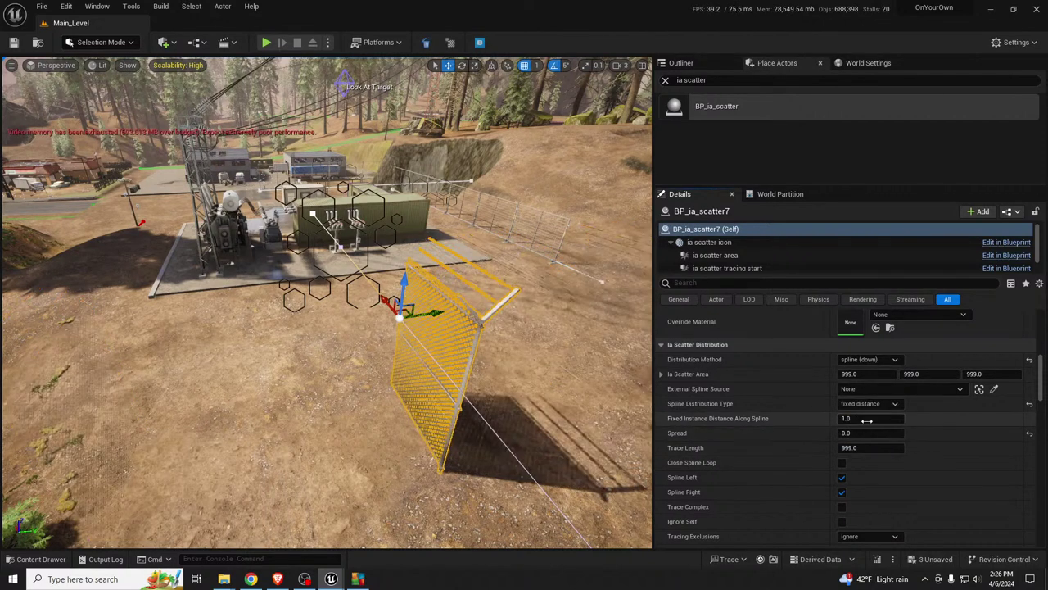
# Step: Set the fixed instance distance along the spline to 500 and check the row of fence panels
pyautogui.click(885, 434)
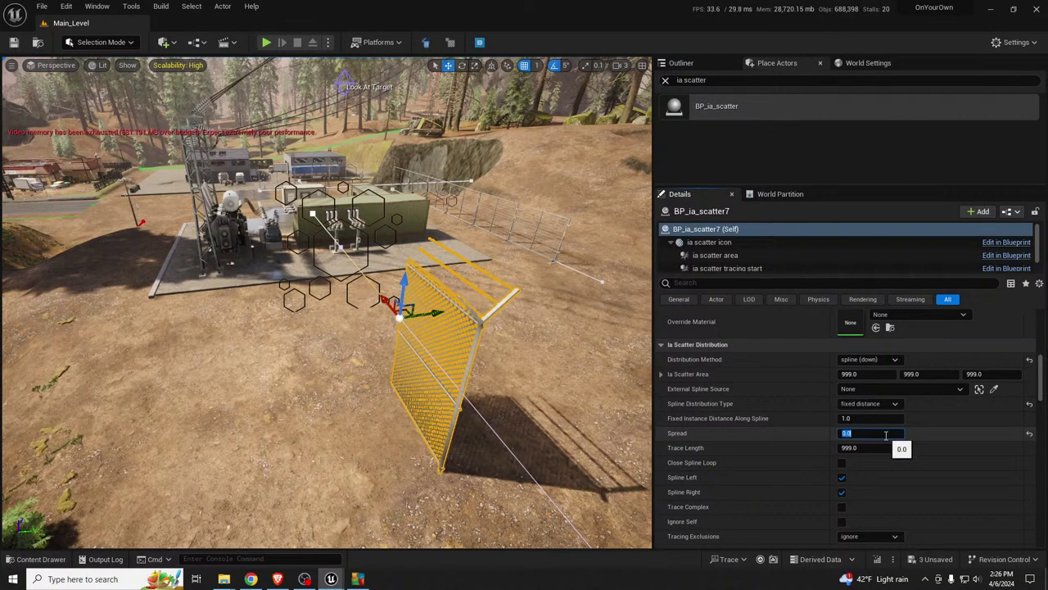
pyautogui.click(884, 419)
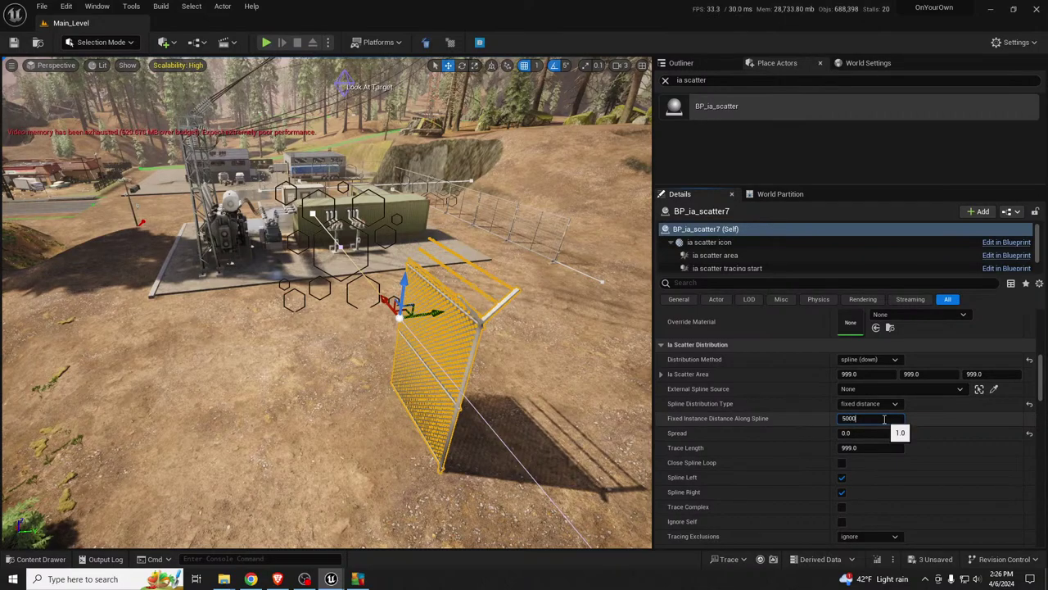
pyautogui.write('5000')
pyautogui.press('BackSpace')
pyautogui.press('Return')
pyautogui.keyDown('alt'); pyautogui.moveTo(508, 393); pyautogui.dragTo(623, 361); pyautogui.keyUp('alt')
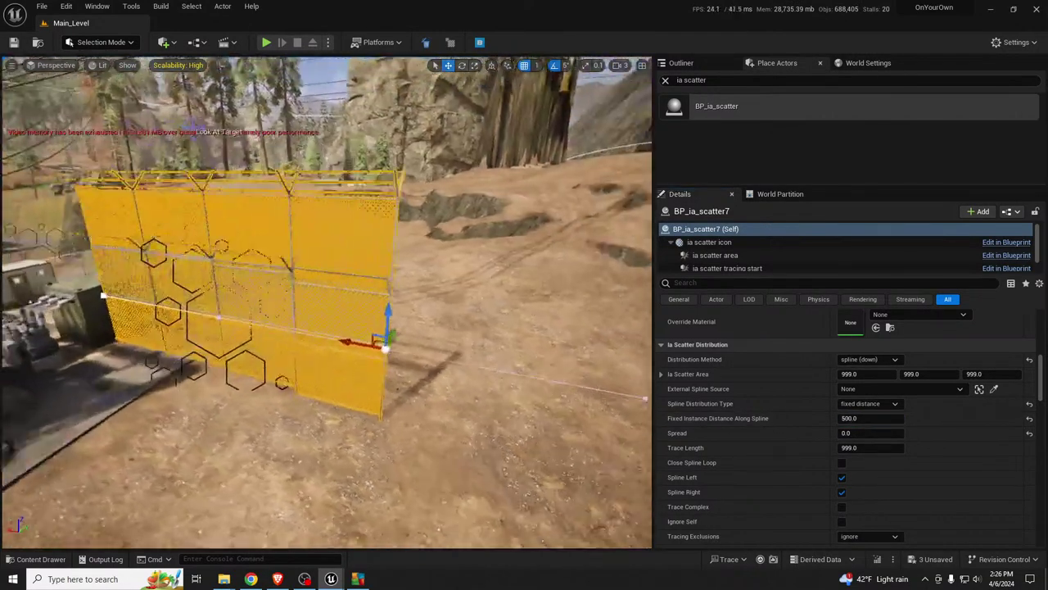
# Step: Try moving the end point of the fence scatter's spline, and undo the move
pyautogui.moveTo(380, 308)
pyautogui.mouseDown(button='right')
pyautogui.moveTo(315, 308)
pyautogui.moveTo(344, 319)
pyautogui.moveTo(380, 308)
pyautogui.mouseUp(button='right')
pyautogui.press('s')
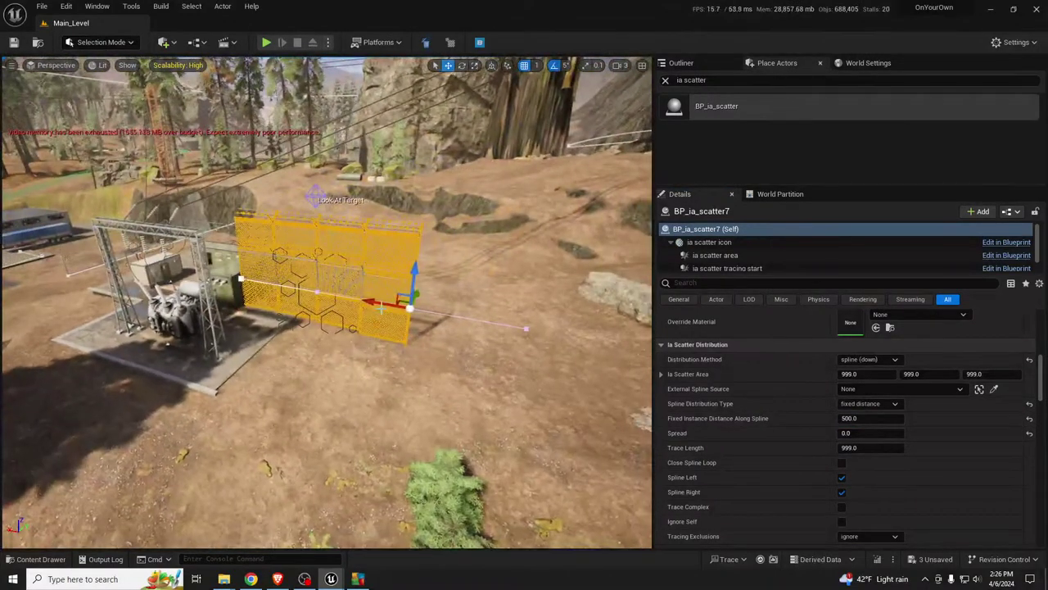
pyautogui.moveTo(401, 303); pyautogui.dragTo(352, 361)
pyautogui.hotkey('ctrl', 'z')
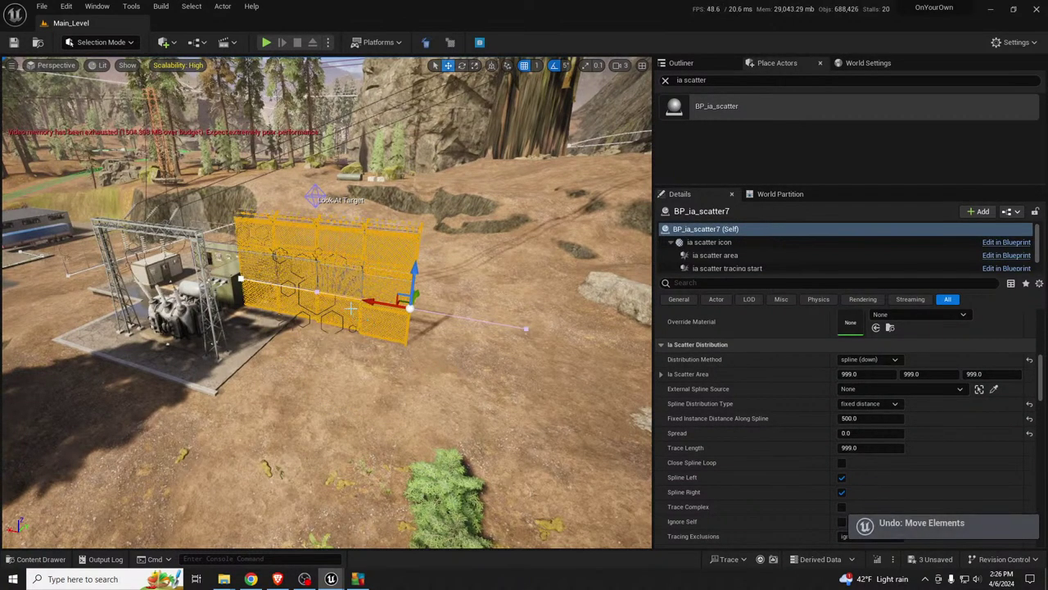
# Step: Select the whole fence scatter and move it to the open side of the yard in front of the transformer gantry
pyautogui.press('Escape')
pyautogui.click(330, 300)
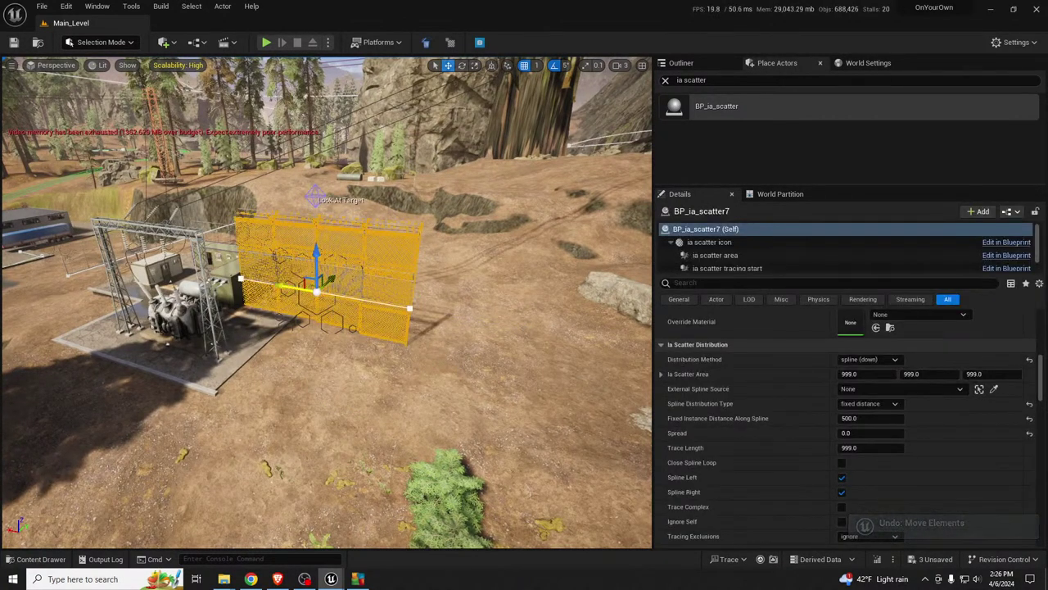
pyautogui.moveTo(312, 285); pyautogui.dragTo(105, 356)
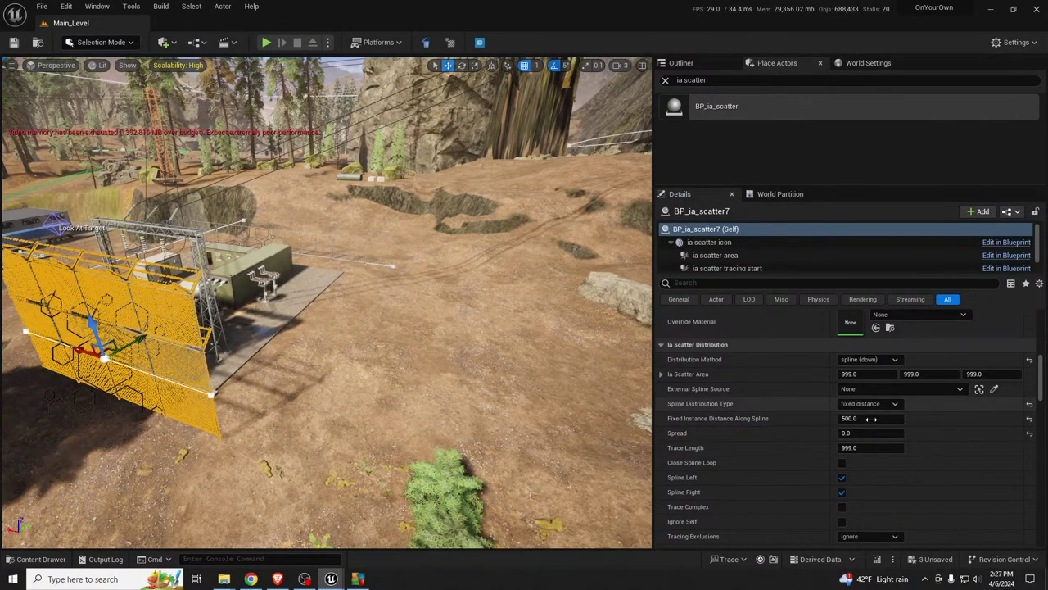
# Step: Set the fence scatter's number of instances to 5
pyautogui.scroll(3, 877, 409)
pyautogui.scroll(3, 875, 412)
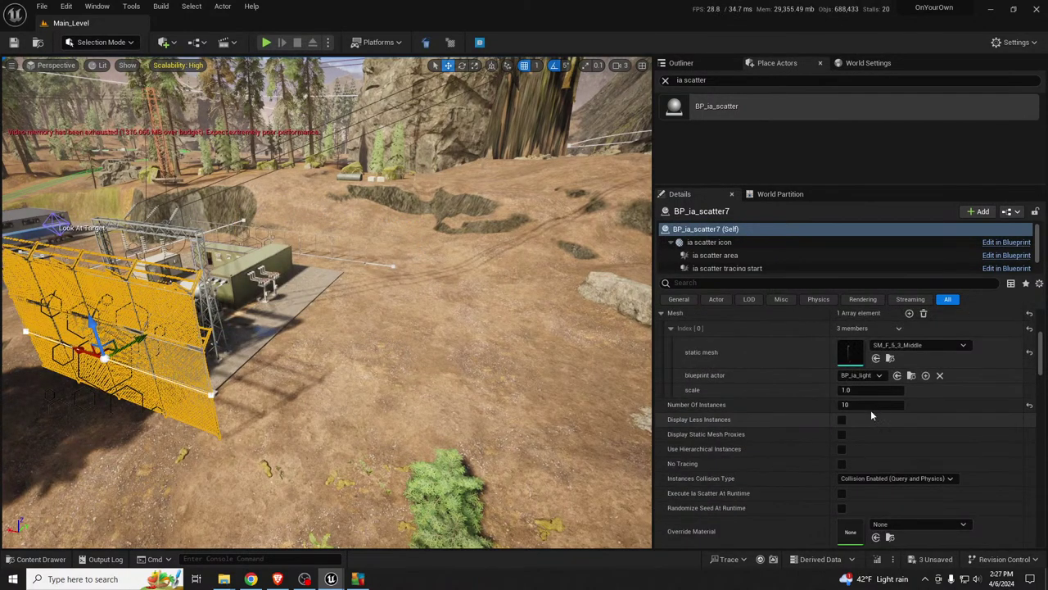
pyautogui.click(871, 406)
pyautogui.write('5')
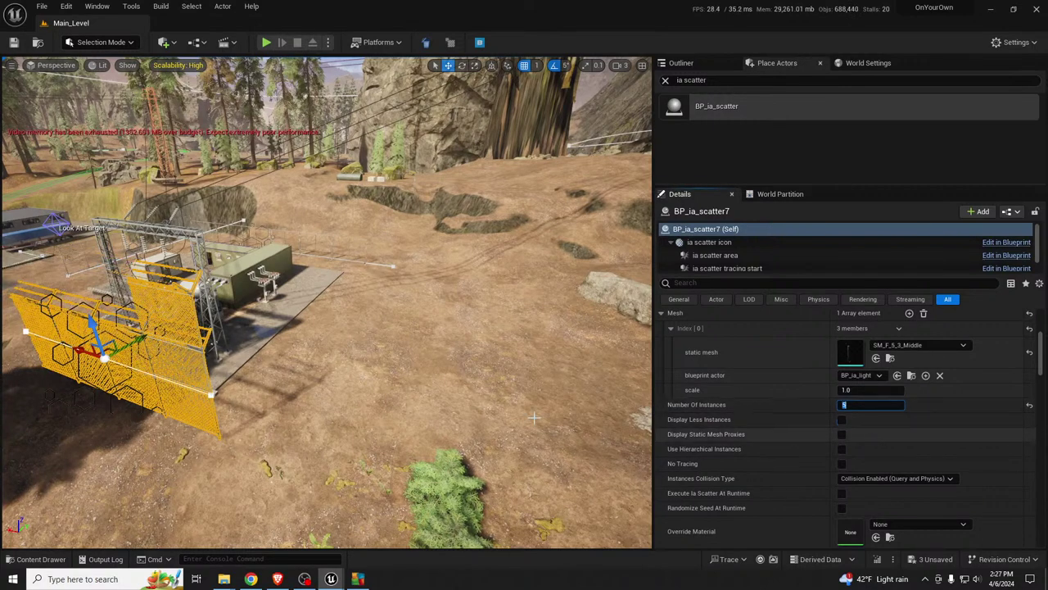
# Step: Extend the spline by moving its end point outward past the corner of the concrete pad
pyautogui.moveTo(533, 416); pyautogui.dragTo(508, 492, button='right')
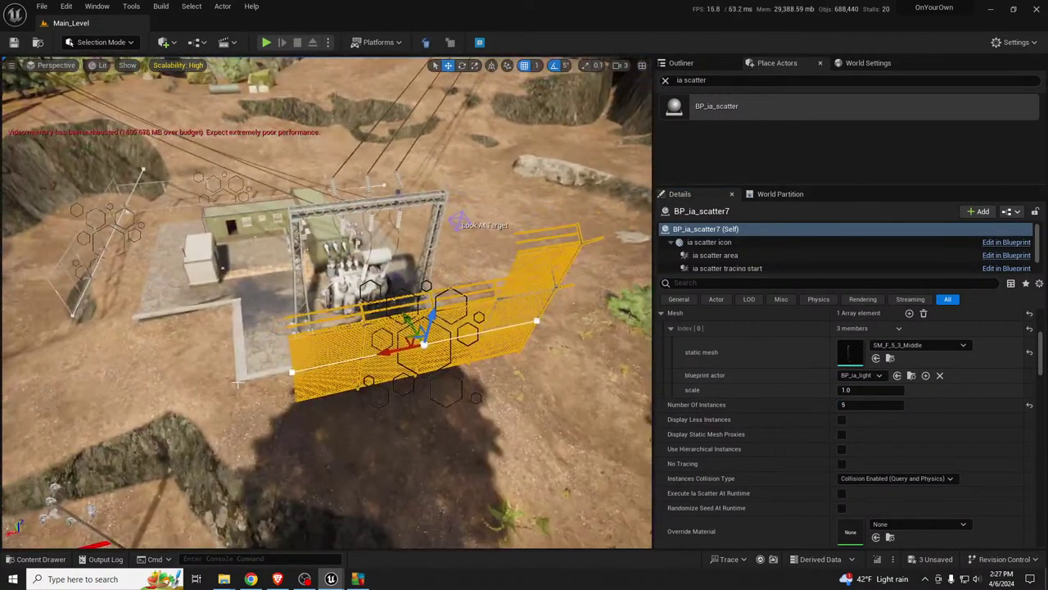
pyautogui.keyDown('alt'); pyautogui.middleClick(292, 373); pyautogui.keyUp('alt')
pyautogui.moveTo(246, 381); pyautogui.dragTo(181, 390)
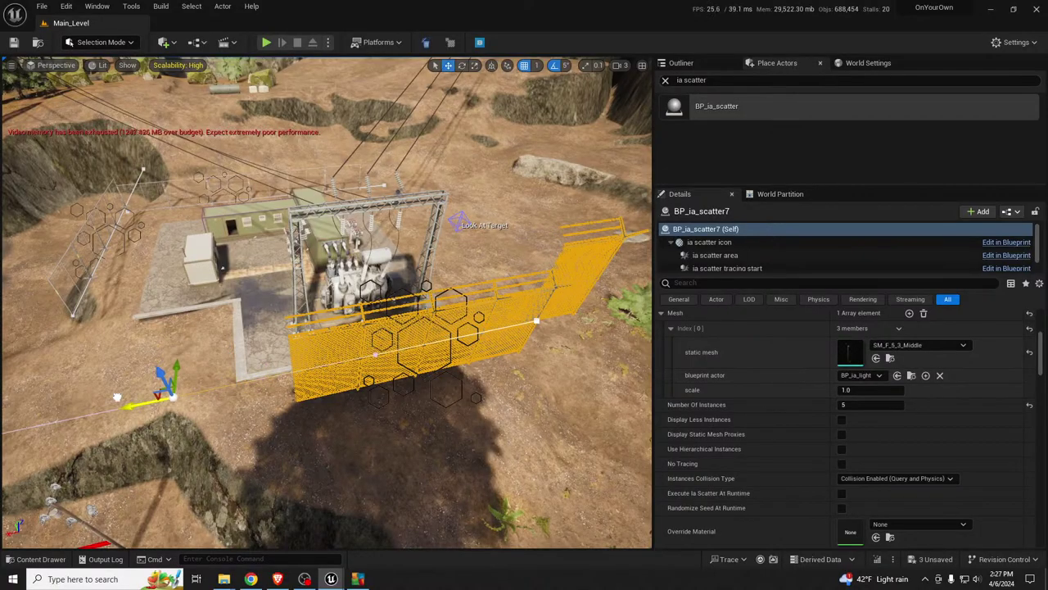
# Step: Select the fence scatter beside the transformer and duplicate it onto the adjacent side of the yard
pyautogui.moveTo(568, 390); pyautogui.dragTo(565, 311, button='right')
pyautogui.press('w')
pyautogui.moveTo(562, 360)
pyautogui.mouseDown(button='right')
pyautogui.moveTo(557, 396)
pyautogui.moveTo(565, 350)
pyautogui.mouseUp(button='right')
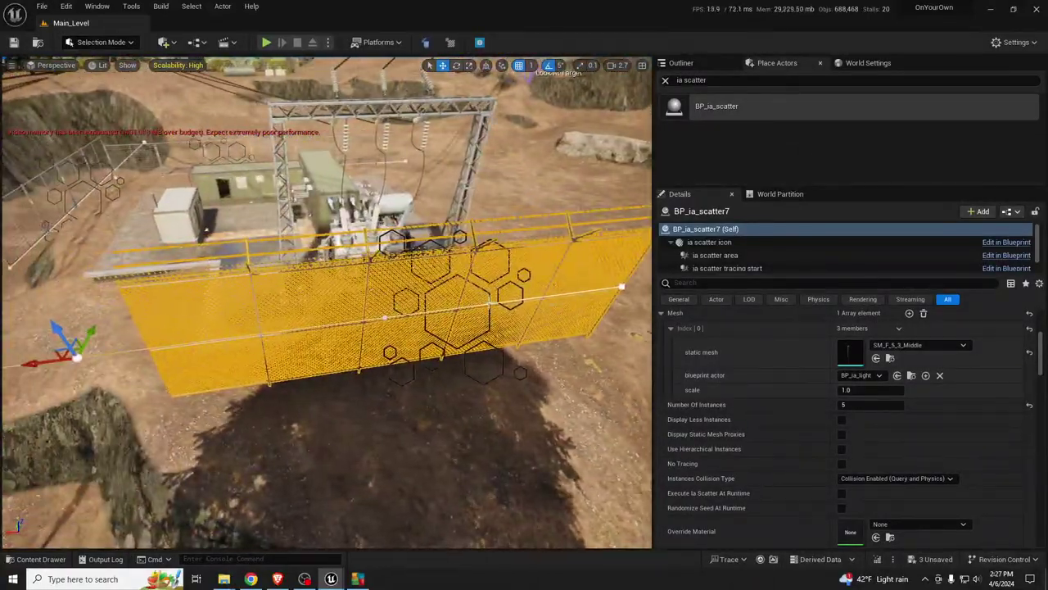
pyautogui.click(402, 295)
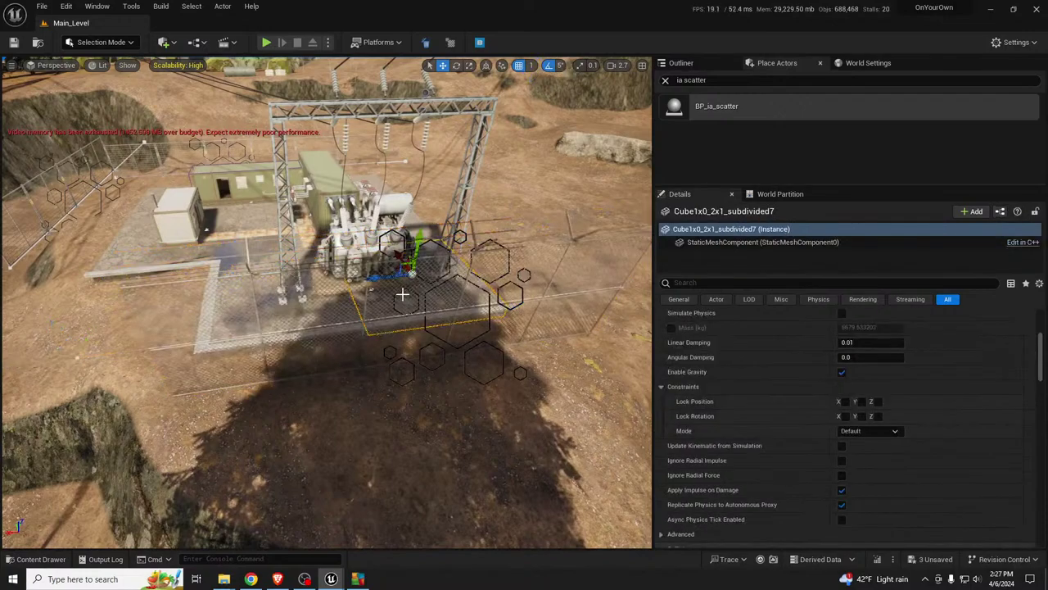
pyautogui.click(362, 284)
pyautogui.click(366, 291)
pyautogui.moveTo(441, 323); pyautogui.dragTo(416, 321, button='right')
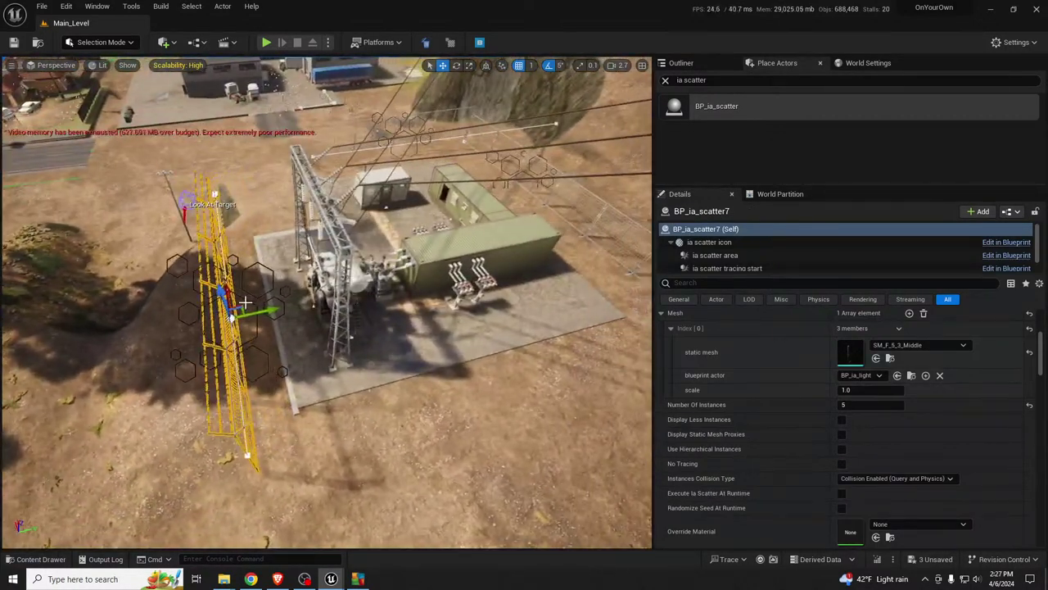
pyautogui.keyDown('alt'); pyautogui.moveTo(242, 302); pyautogui.dragTo(426, 363); pyautogui.keyUp('alt')
pyautogui.keyDown('alt'); pyautogui.moveTo(505, 366); pyautogui.dragTo(506, 366); pyautogui.keyUp('alt')
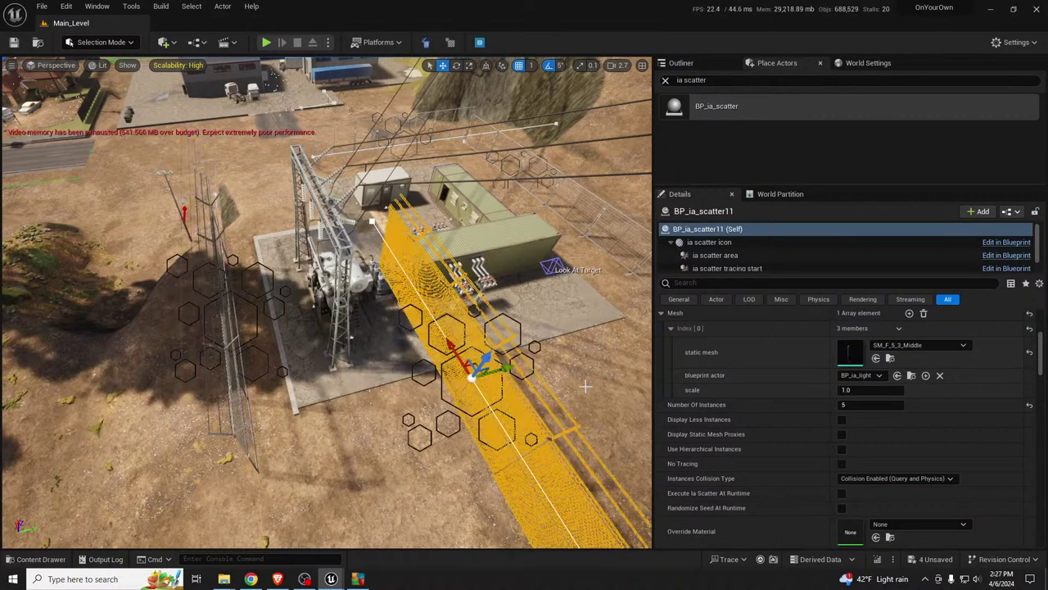
# Step: Rotate the duplicated fence scatter so its spline runs along the adjacent edge of the concrete pad
pyautogui.moveTo(500, 425); pyautogui.dragTo(564, 422)
pyautogui.moveTo(524, 370); pyautogui.dragTo(570, 410)
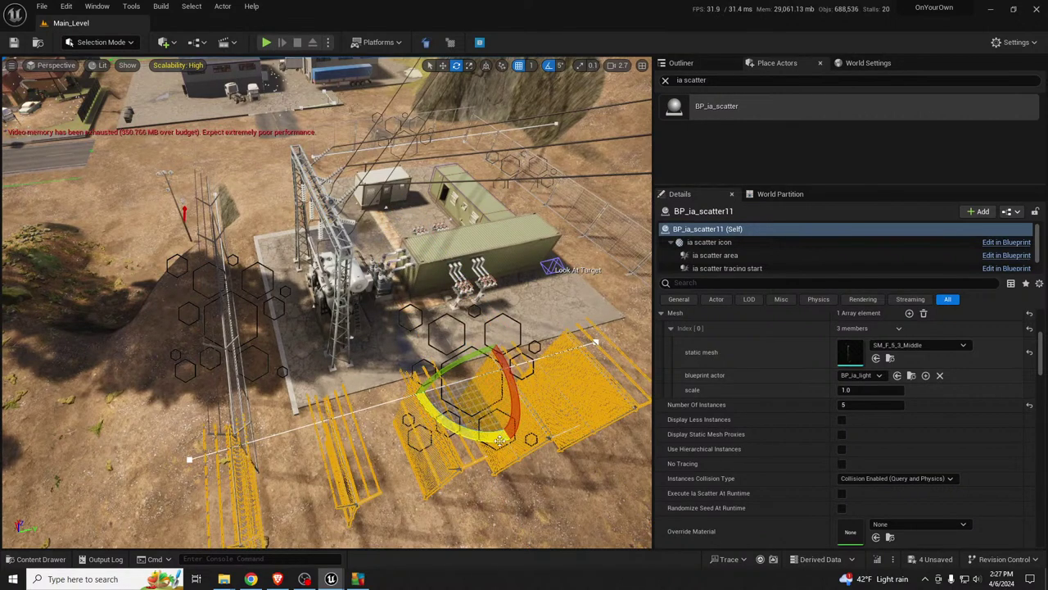
pyautogui.moveTo(500, 441); pyautogui.dragTo(524, 508, button='right')
# Step: Reset the random rotation min and max of the duplicated fence scatter to their default 0 values
pyautogui.scroll(-5, 984, 460)
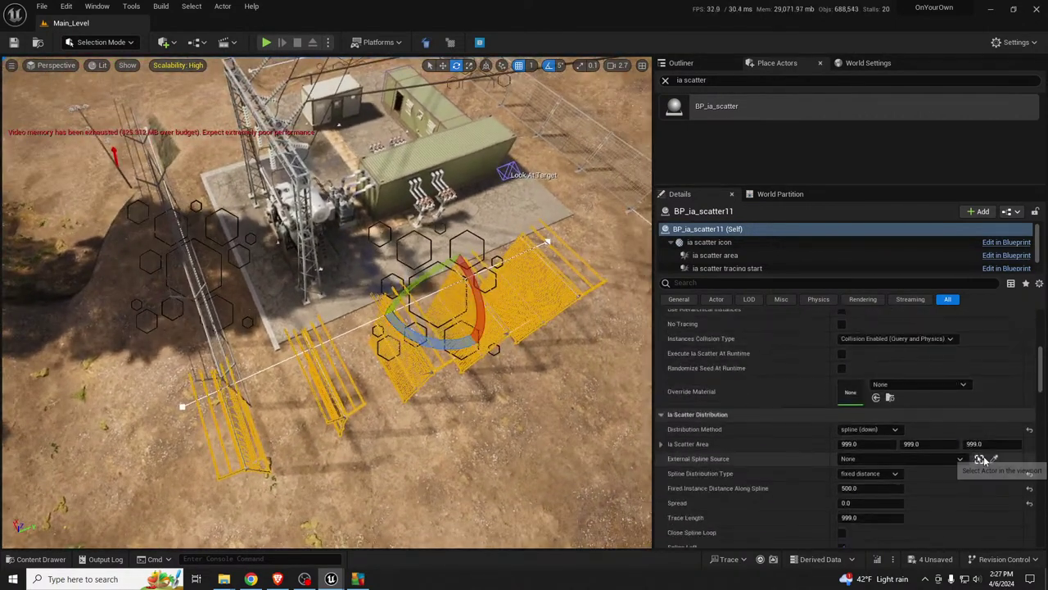
pyautogui.scroll(-5, 983, 458)
pyautogui.scroll(-2, 984, 464)
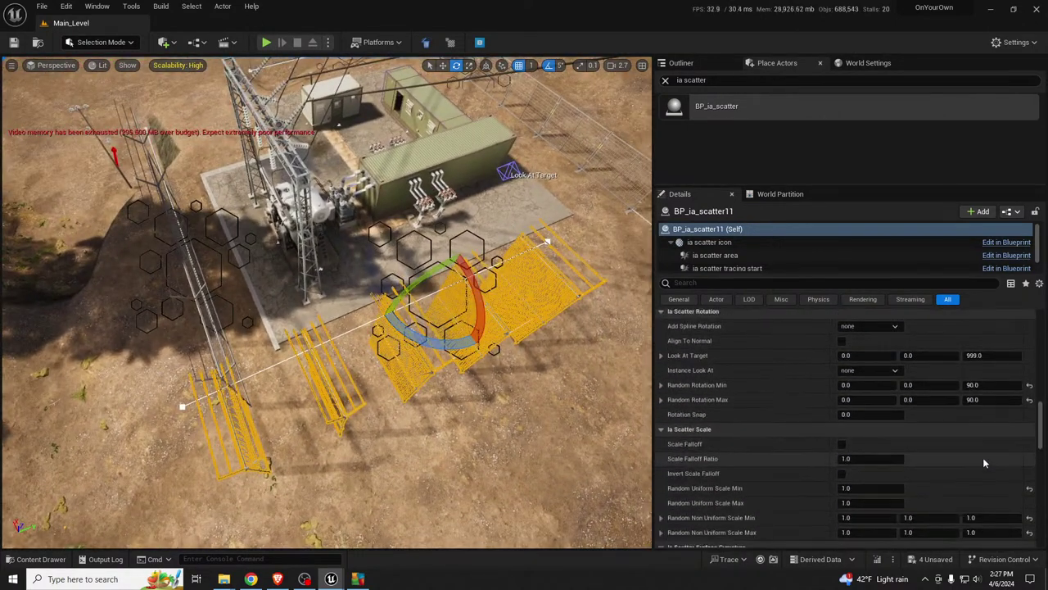
pyautogui.click(1029, 368)
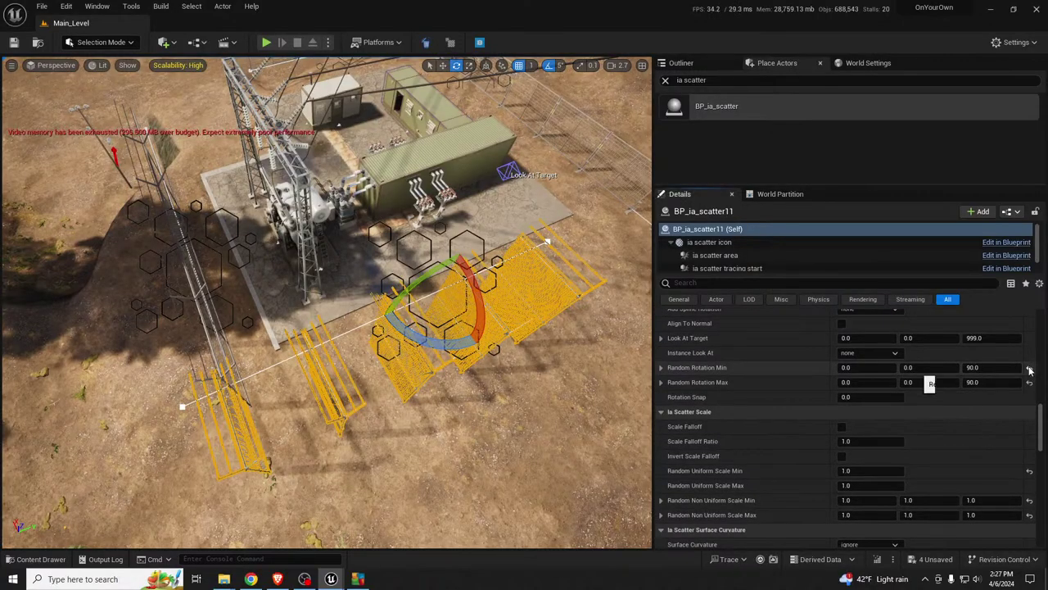
pyautogui.click(1029, 383)
# Step: Move the duplicated fence sideways toward the outer end of the first fence at the yard corner
pyautogui.press('w')
pyautogui.moveTo(328, 303); pyautogui.dragTo(299, 258, button='right')
pyautogui.moveTo(295, 303); pyautogui.dragTo(270, 303, button='right')
pyautogui.press('w')
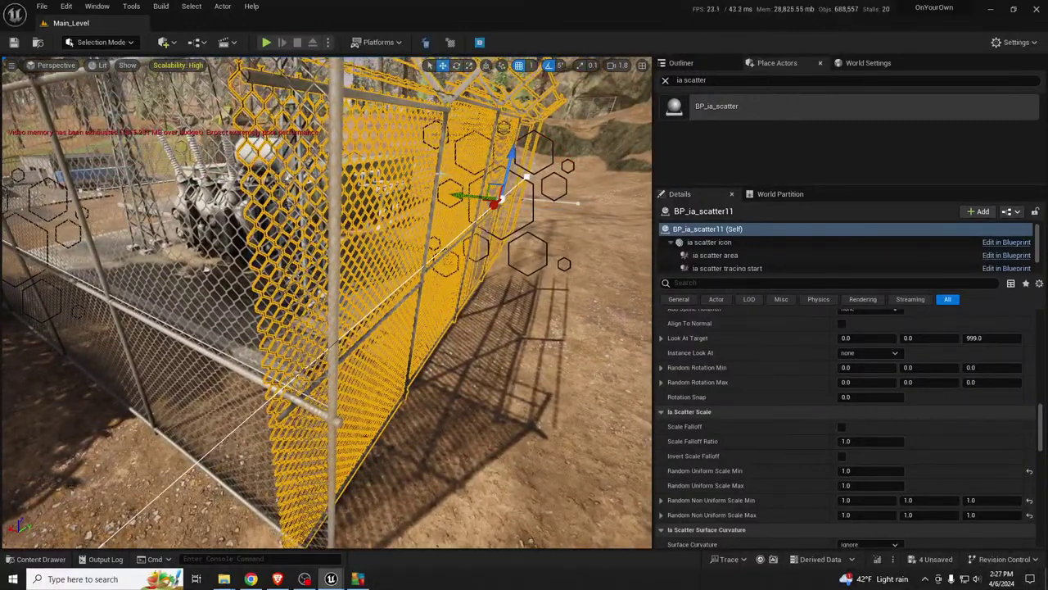
pyautogui.moveTo(489, 197); pyautogui.dragTo(514, 186)
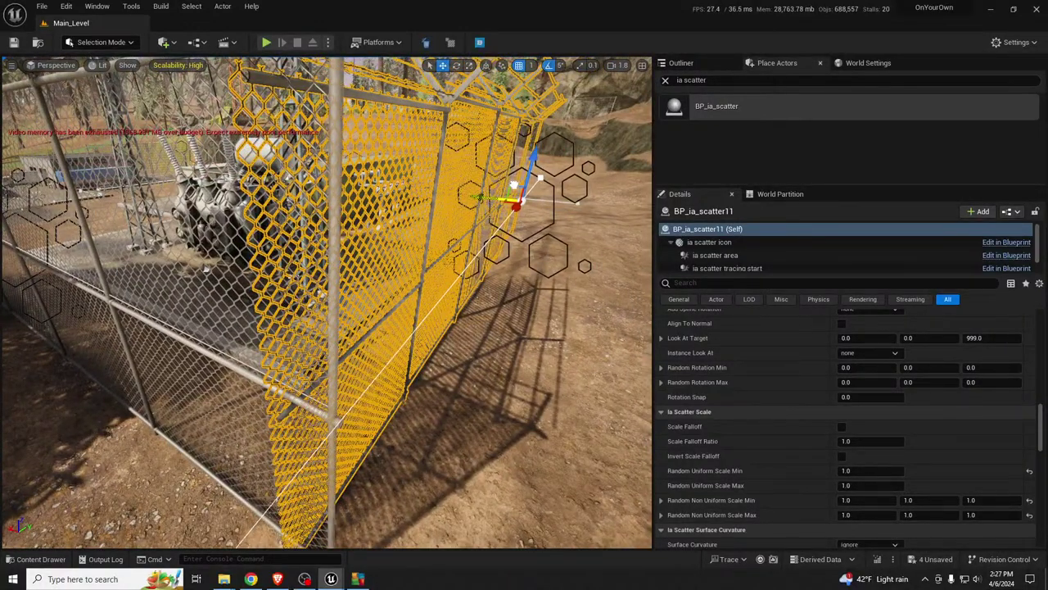
pyautogui.moveTo(509, 186); pyautogui.dragTo(535, 180, button='right')
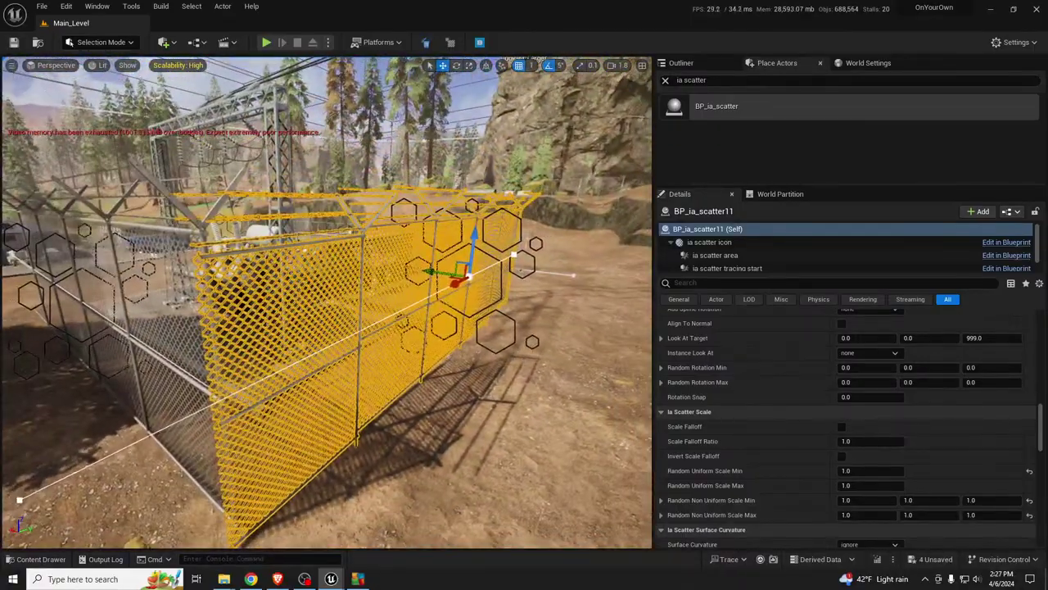
# Step: Find the No Tracing property of the duplicated fence scatter and enable it
pyautogui.click(738, 282)
pyautogui.write('no tr')
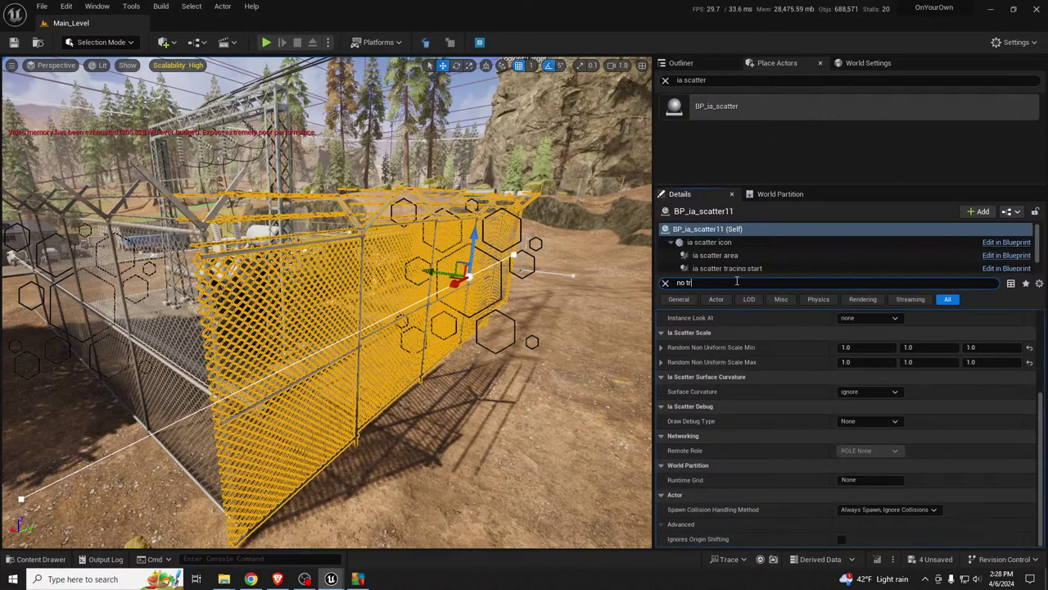
pyautogui.write('aci')
pyautogui.click(841, 330)
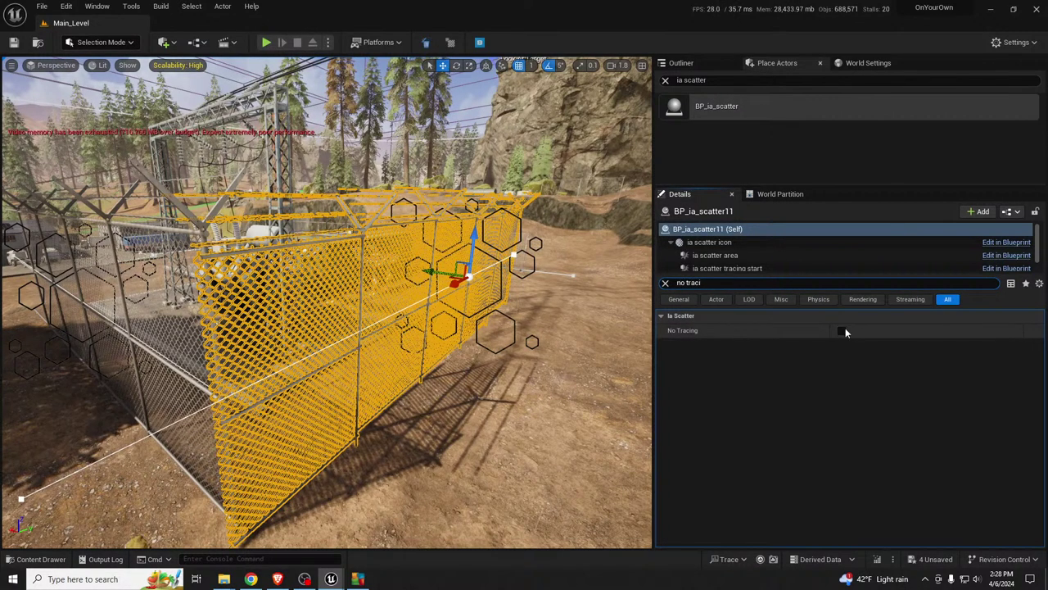
pyautogui.click(842, 330)
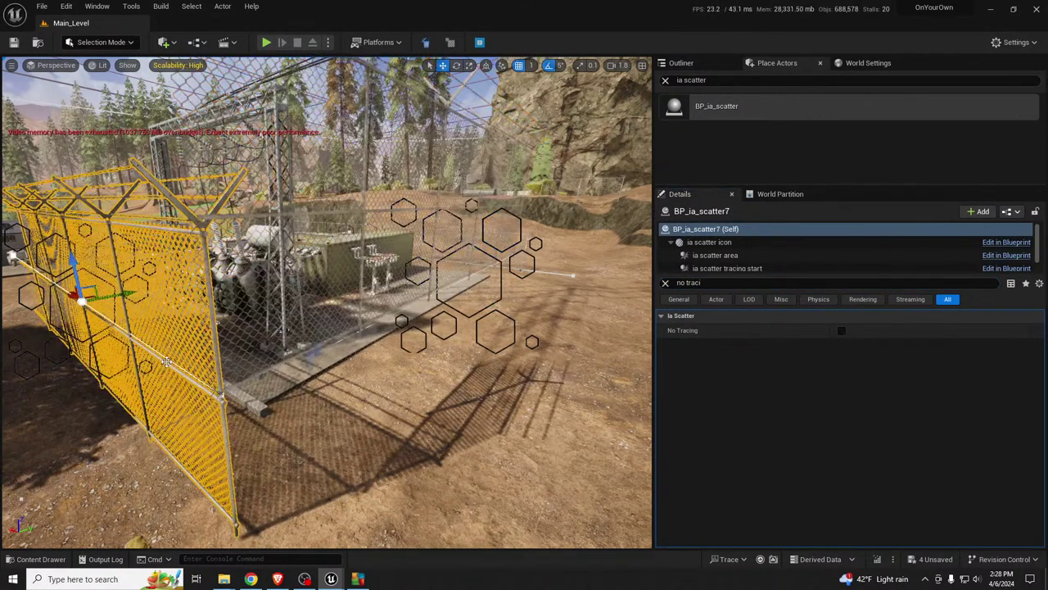
# Step: Enable No Tracing on the first fence scatter as well and check both fences around the yard corner
pyautogui.click(841, 330)
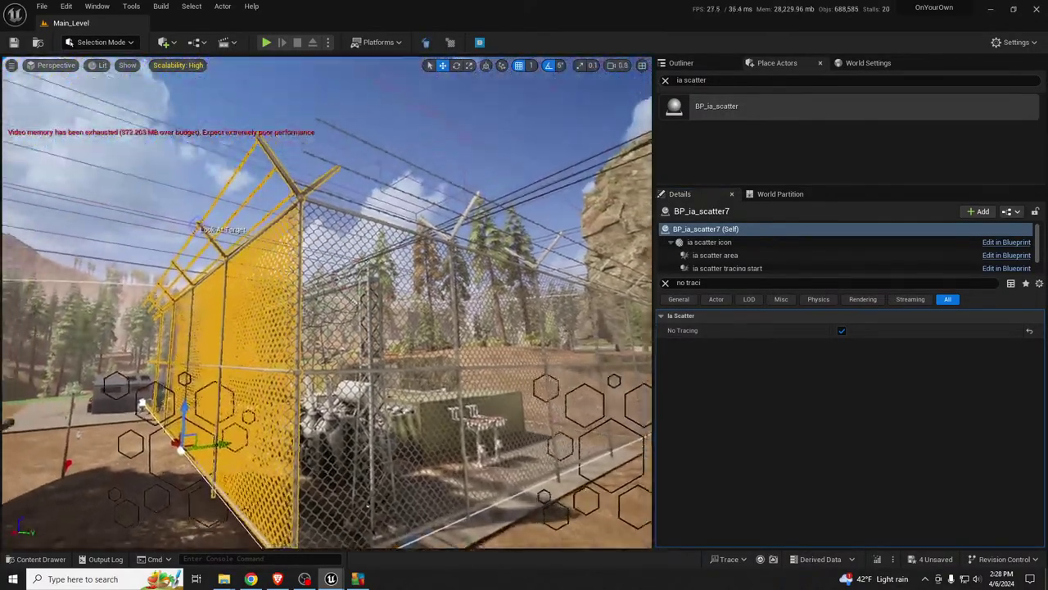
pyautogui.press('w')
pyautogui.moveTo(328, 303); pyautogui.dragTo(371, 328, button='right')
pyautogui.scroll(3, 330, 287)
pyautogui.press('s')
pyautogui.press('w')
pyautogui.press('s')
pyautogui.moveTo(303, 343); pyautogui.dragTo(304, 337, button='right')
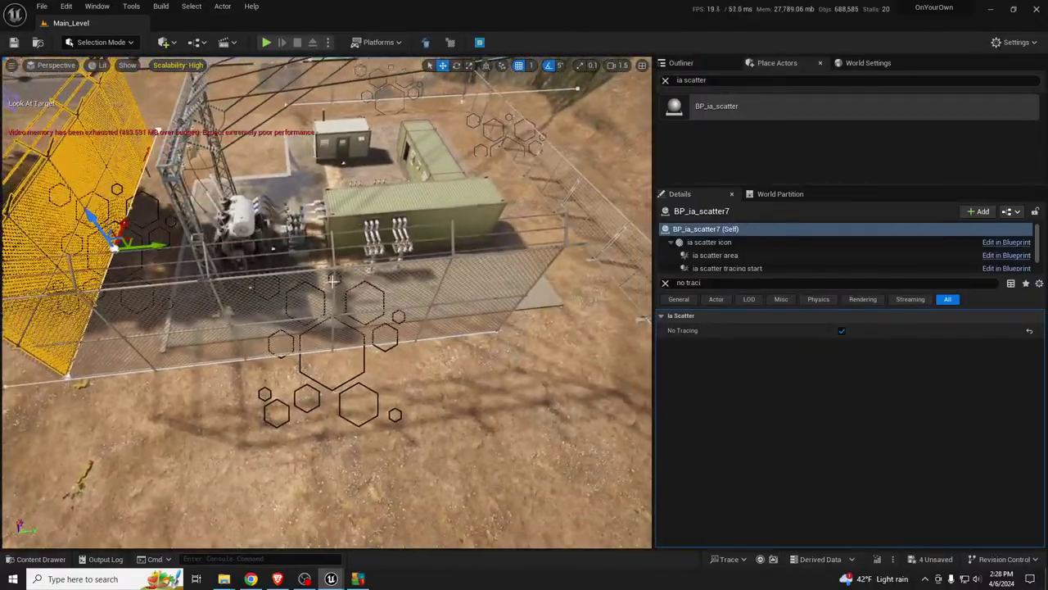
# Step: Select the duplicated fence and shift it along its length so its end panel lines up with the first fence's corner
pyautogui.click(354, 308)
pyautogui.press('a')
pyautogui.moveTo(354, 308); pyautogui.dragTo(383, 277, button='right')
pyautogui.moveTo(399, 263); pyautogui.dragTo(409, 255)
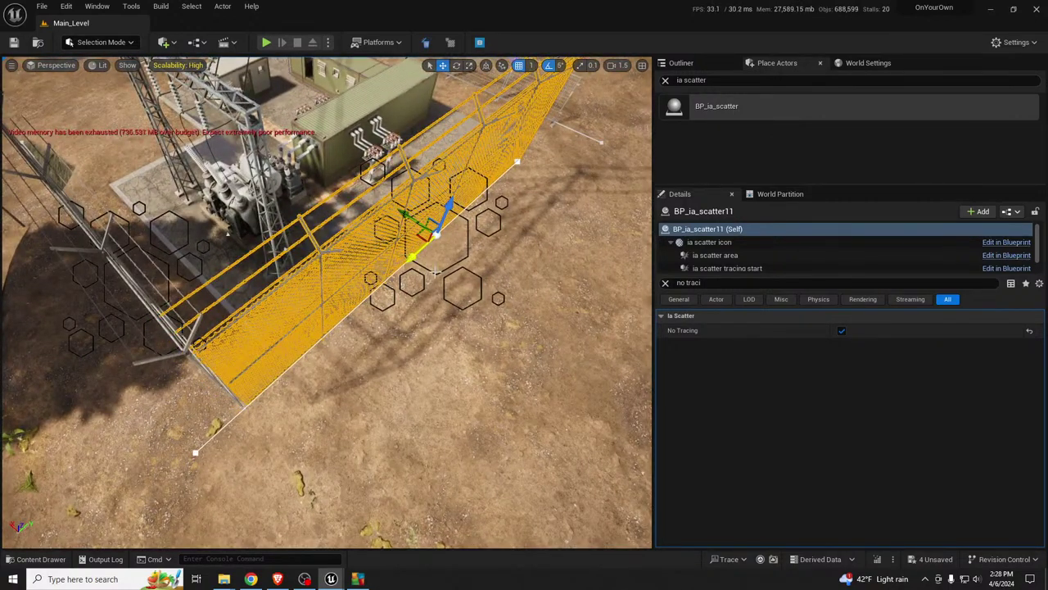
pyautogui.press('s')
pyautogui.moveTo(435, 273); pyautogui.dragTo(381, 279, button='right')
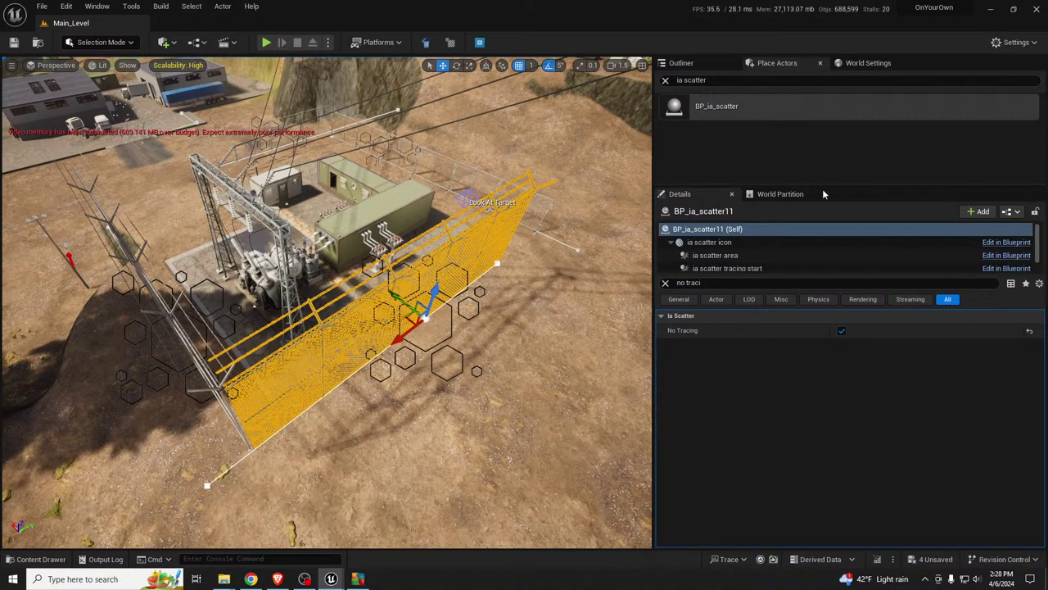
# Step: Open the World Partition runtime settings in World Settings and expand the list of grids
pyautogui.click(793, 194)
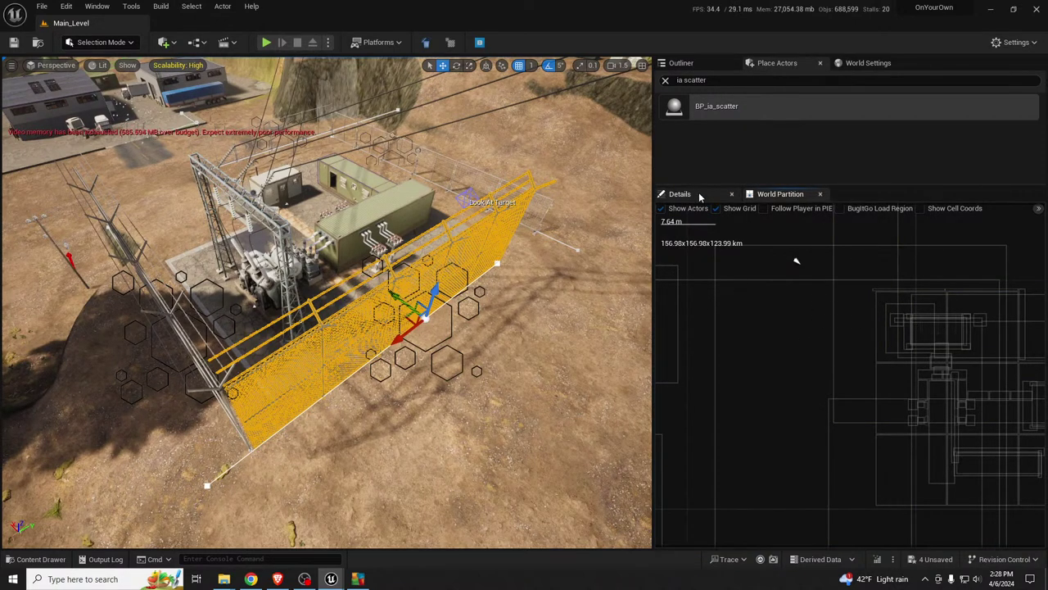
pyautogui.click(868, 63)
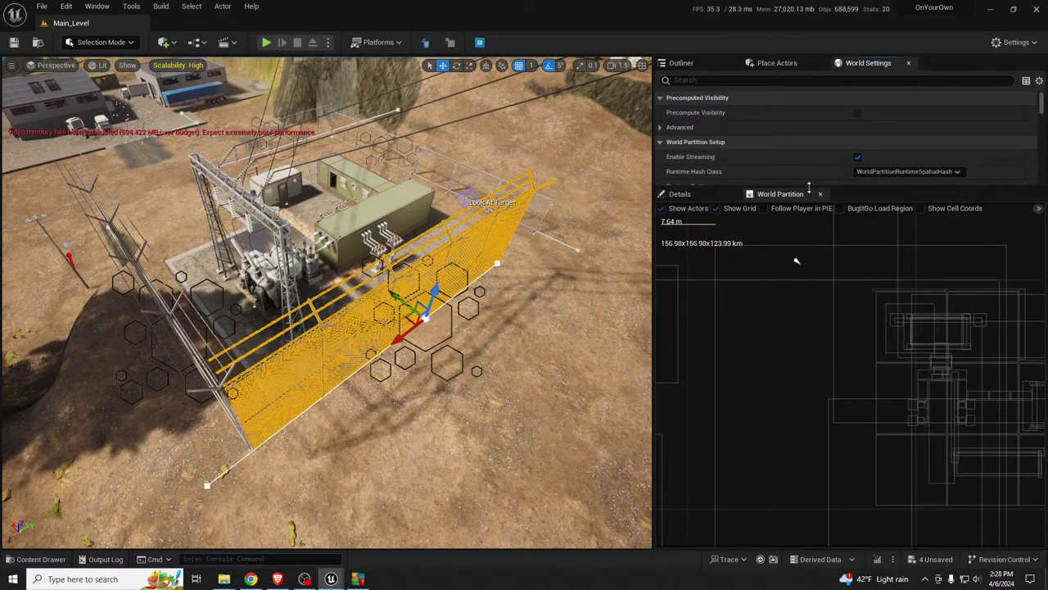
pyautogui.moveTo(809, 189); pyautogui.dragTo(809, 331)
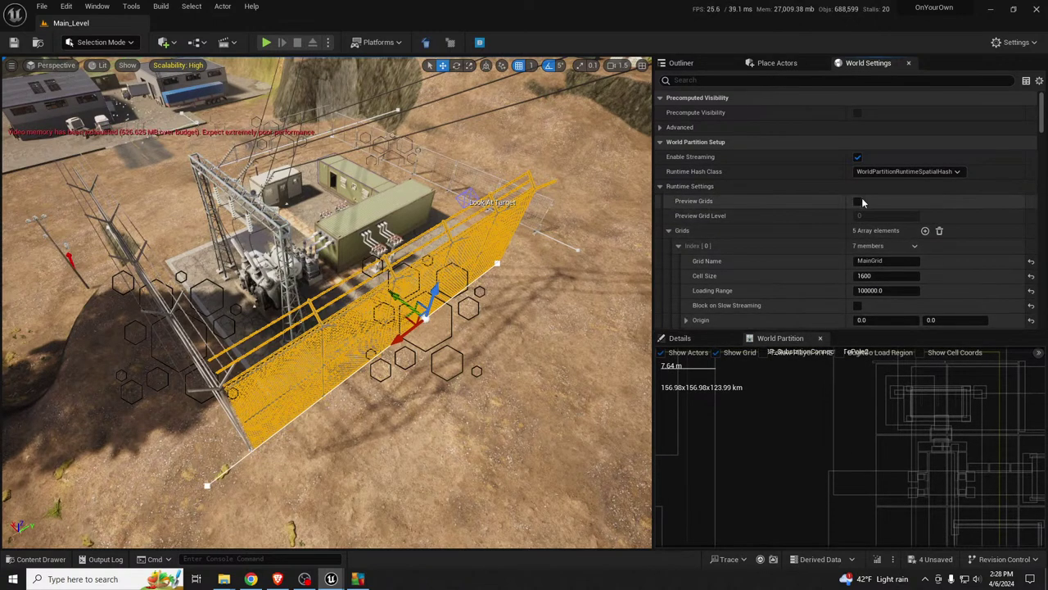
pyautogui.click(669, 231)
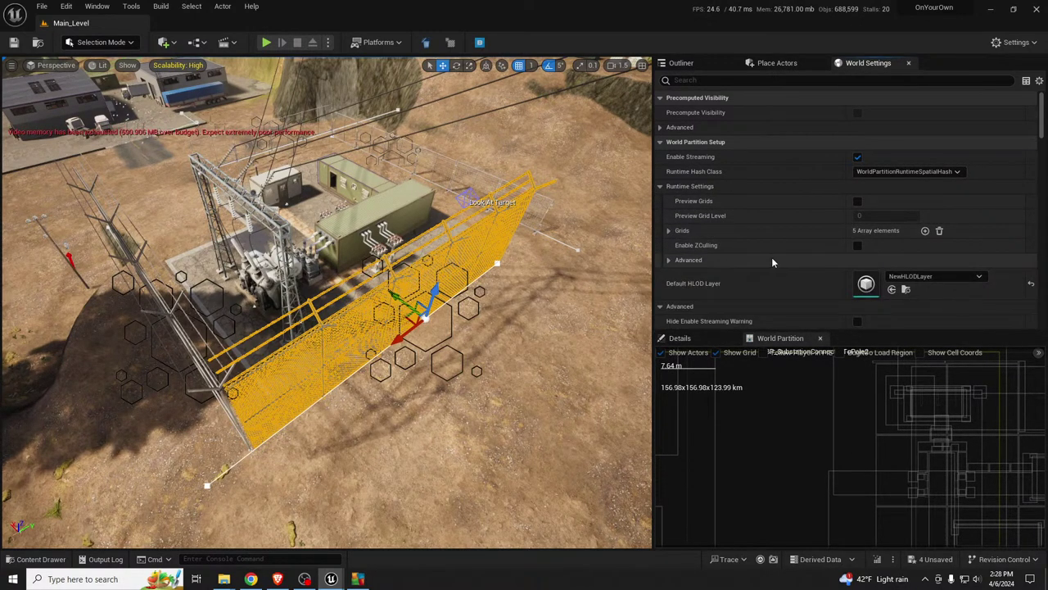
pyautogui.scroll(-1, 771, 258)
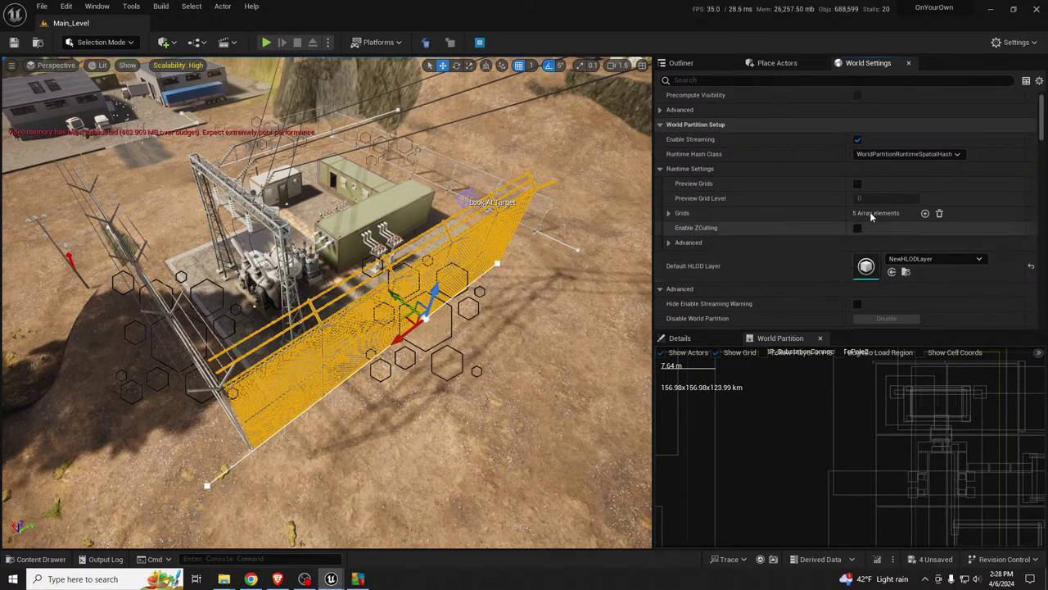
pyautogui.click(668, 213)
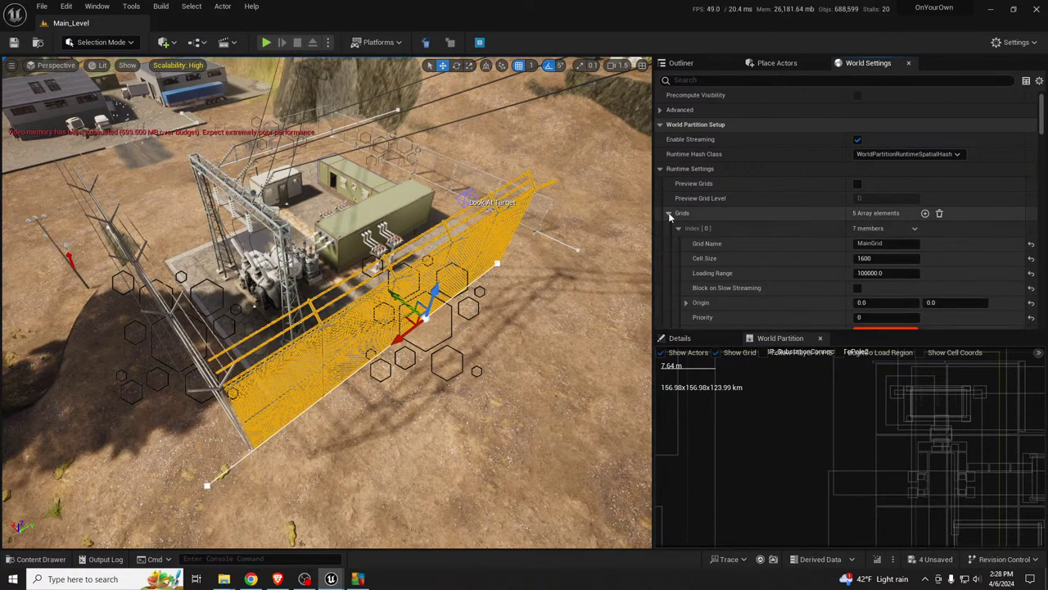
# Step: Examine the cell size and loading range of the MainGrid, Foliage, LargeAssets, MediumAssets and SmallAssets grids
pyautogui.scroll(-2, 775, 224)
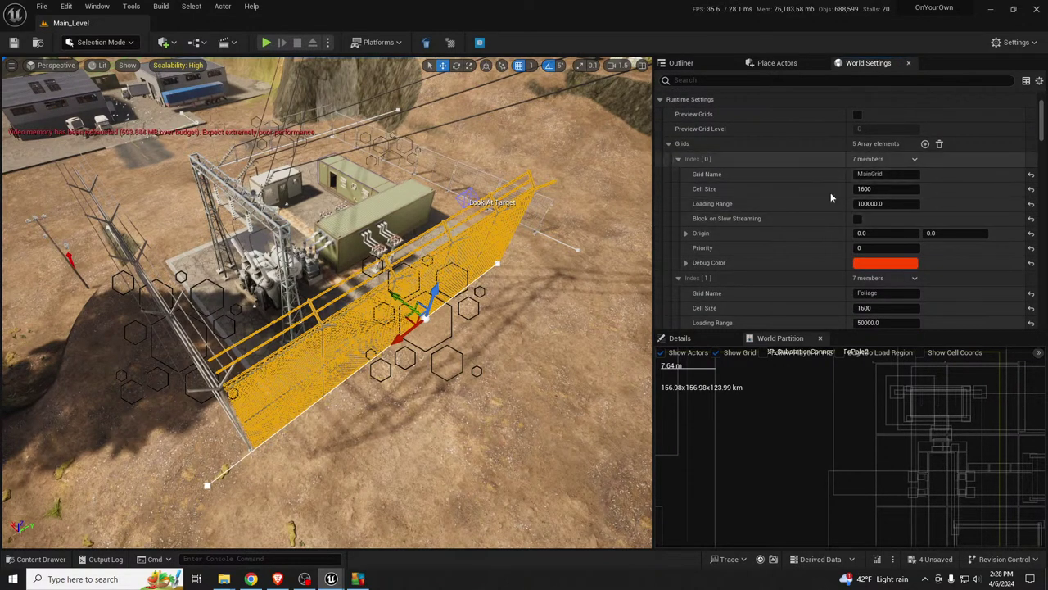
pyautogui.scroll(-2, 774, 275)
pyautogui.scroll(-2, 774, 282)
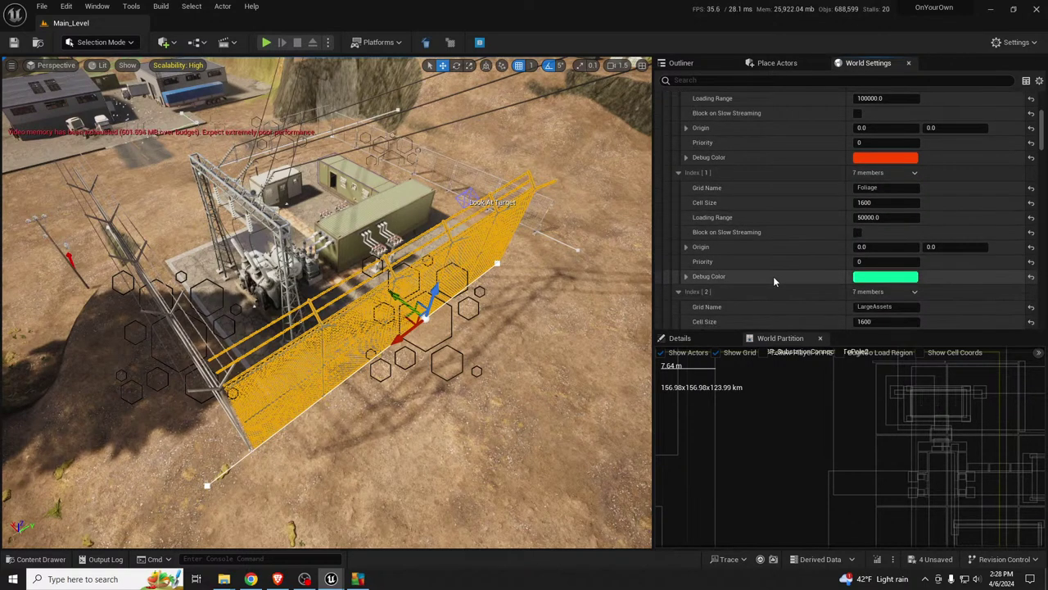
pyautogui.scroll(-2, 773, 272)
pyautogui.scroll(-1, 801, 224)
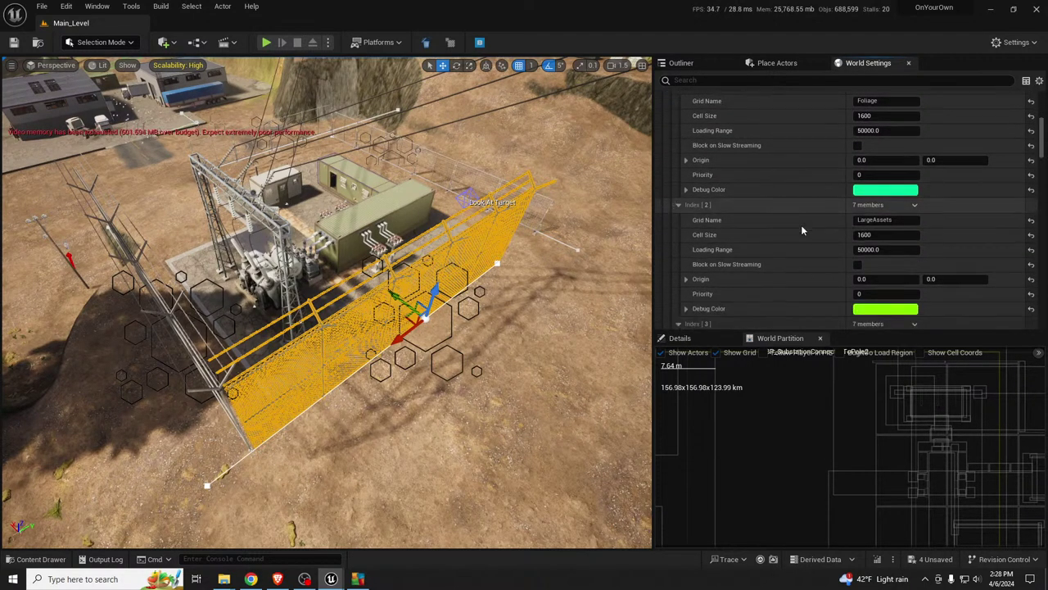
pyautogui.scroll(-3, 812, 239)
pyautogui.scroll(-2, 819, 237)
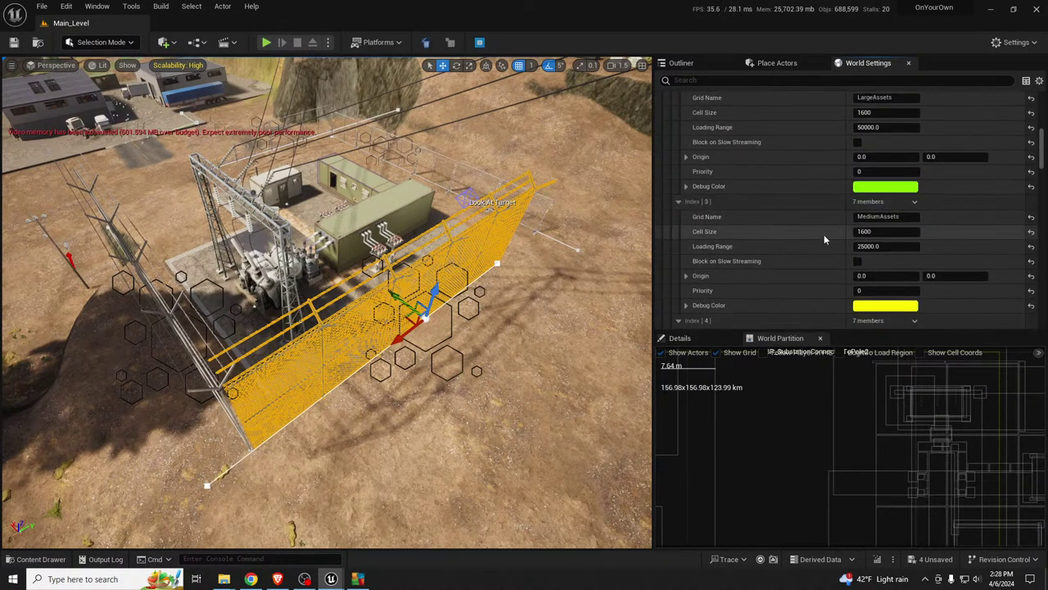
pyautogui.scroll(-2, 825, 238)
pyautogui.scroll(-3, 826, 260)
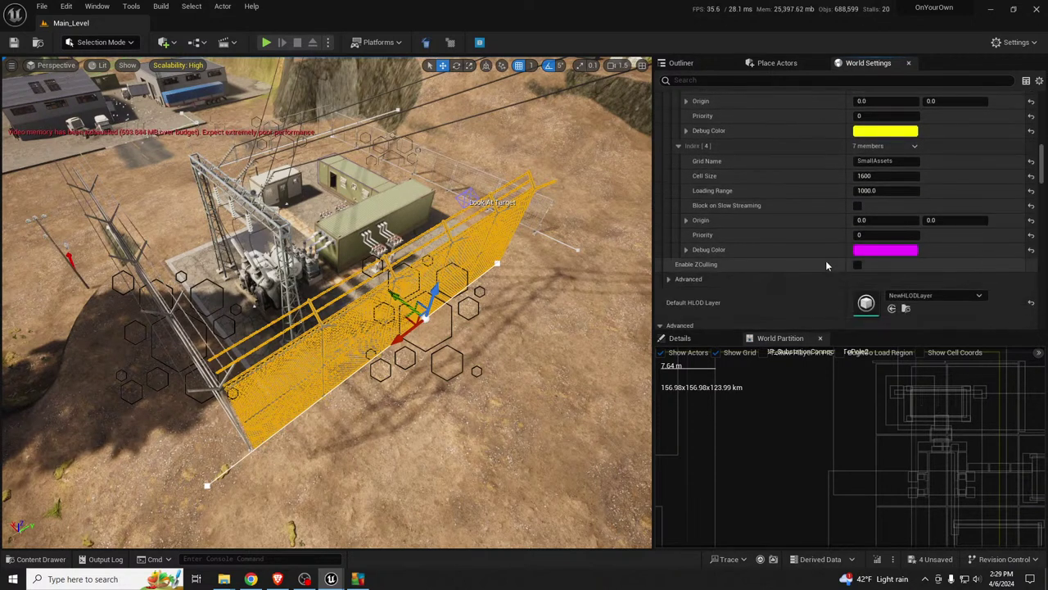
pyautogui.scroll(3, 802, 297)
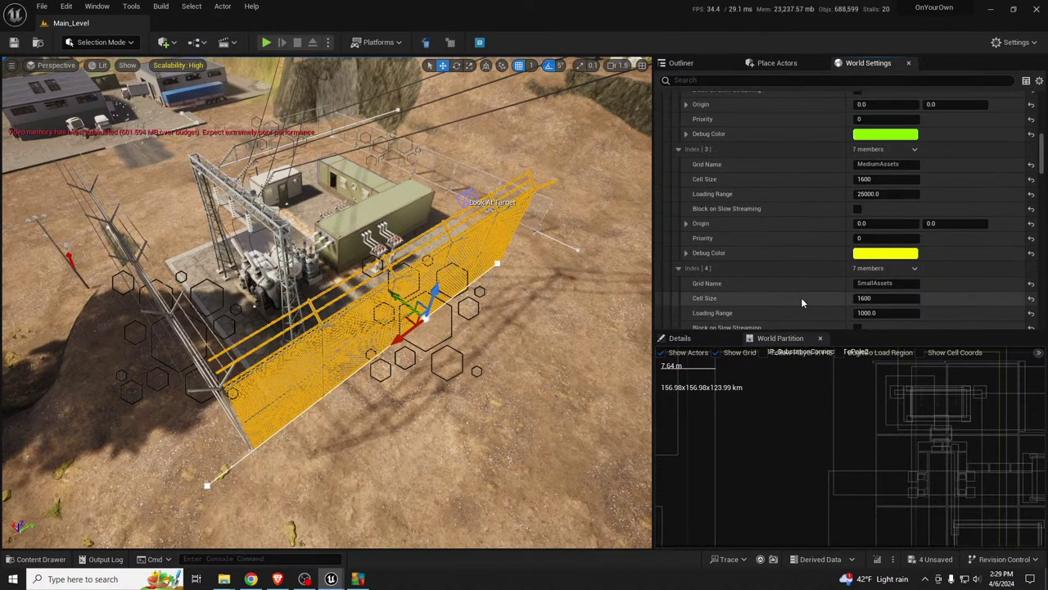
pyautogui.scroll(3, 801, 297)
pyautogui.scroll(2, 801, 303)
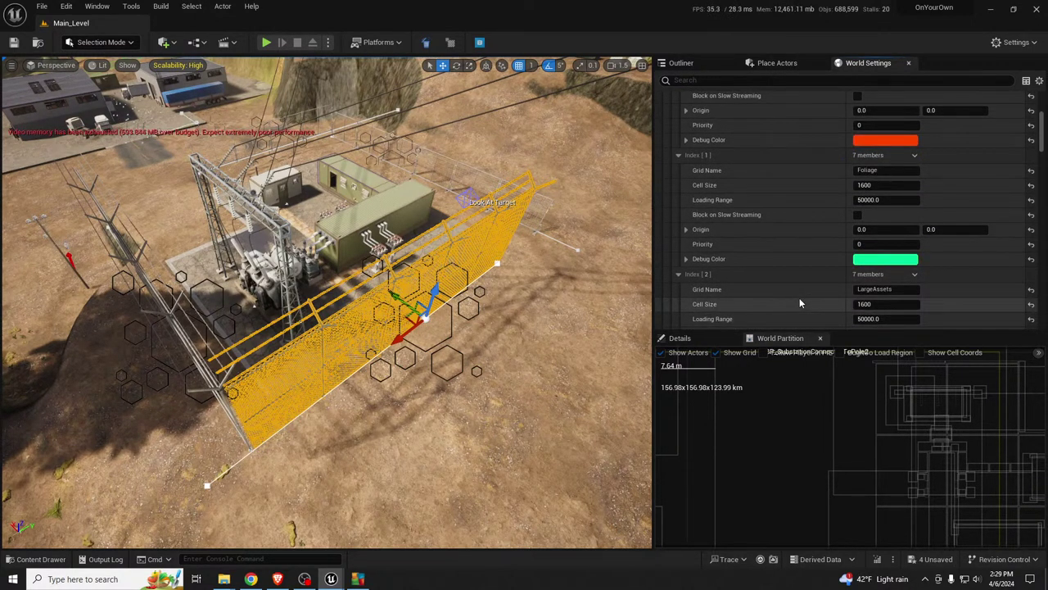
pyautogui.scroll(2, 801, 304)
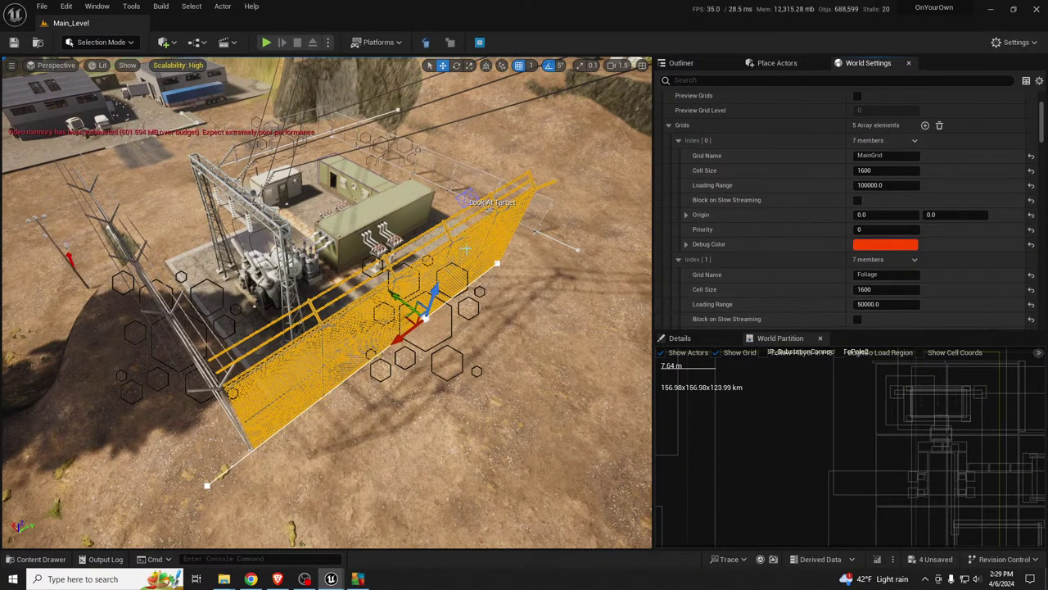
# Step: Select both fence scatters that meet at the transformer yard corner and lower them slightly together
pyautogui.moveTo(425, 265); pyautogui.dragTo(471, 292, button='right')
pyautogui.press('a')
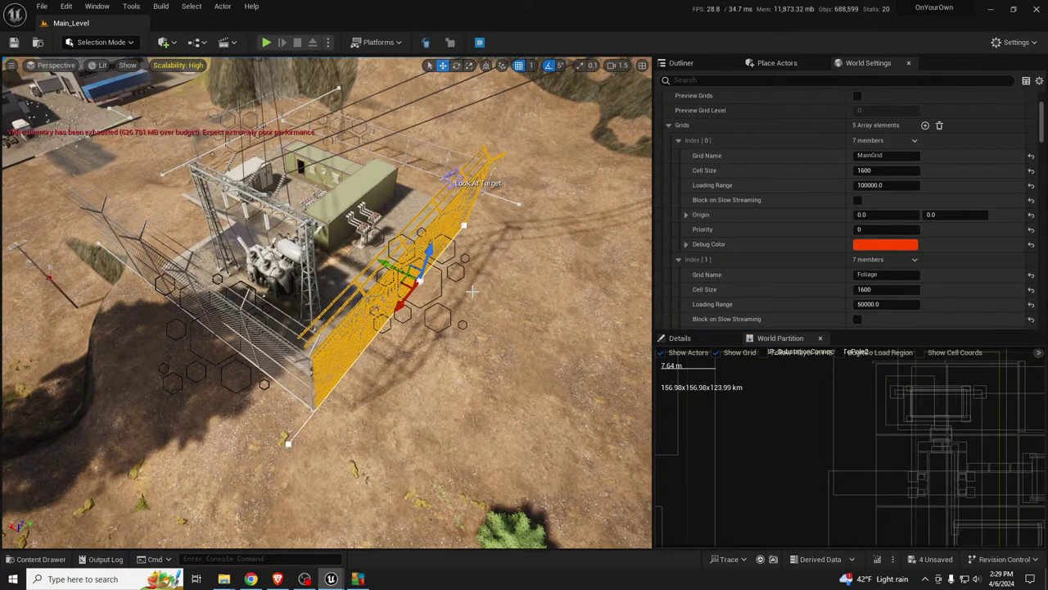
pyautogui.press('a')
pyautogui.moveTo(442, 305); pyautogui.dragTo(524, 295, button='right')
pyautogui.scroll(5, 443, 305)
pyautogui.moveTo(376, 298); pyautogui.dragTo(425, 309, button='right')
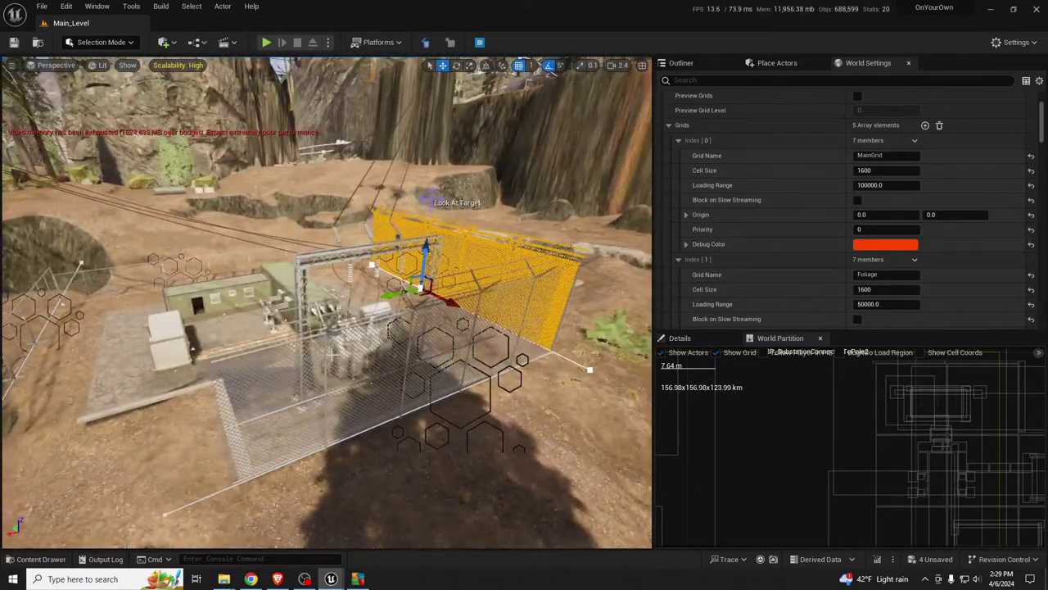
pyautogui.click(371, 382)
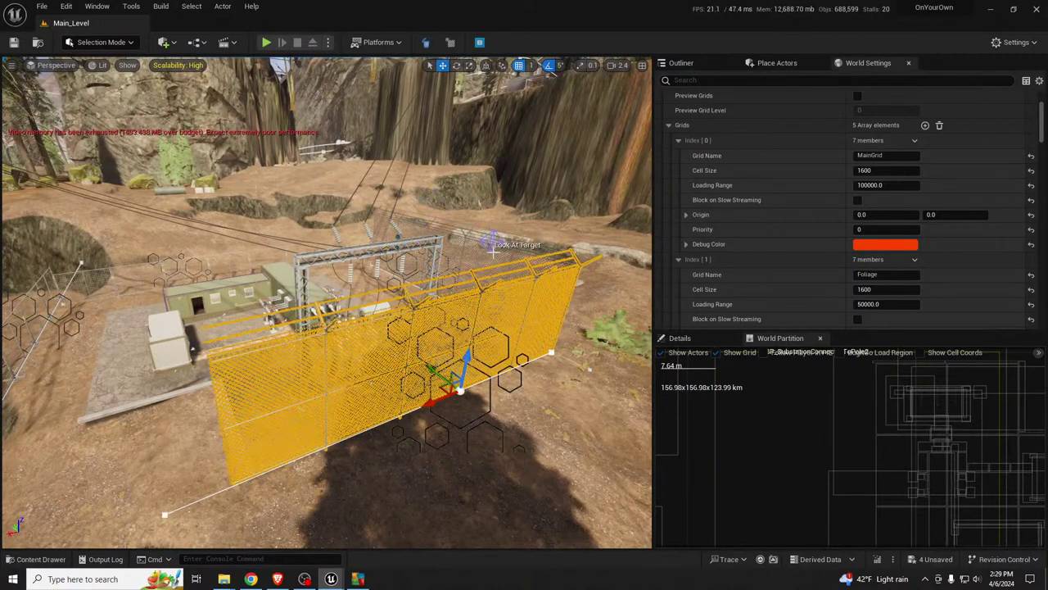
pyautogui.click(464, 245)
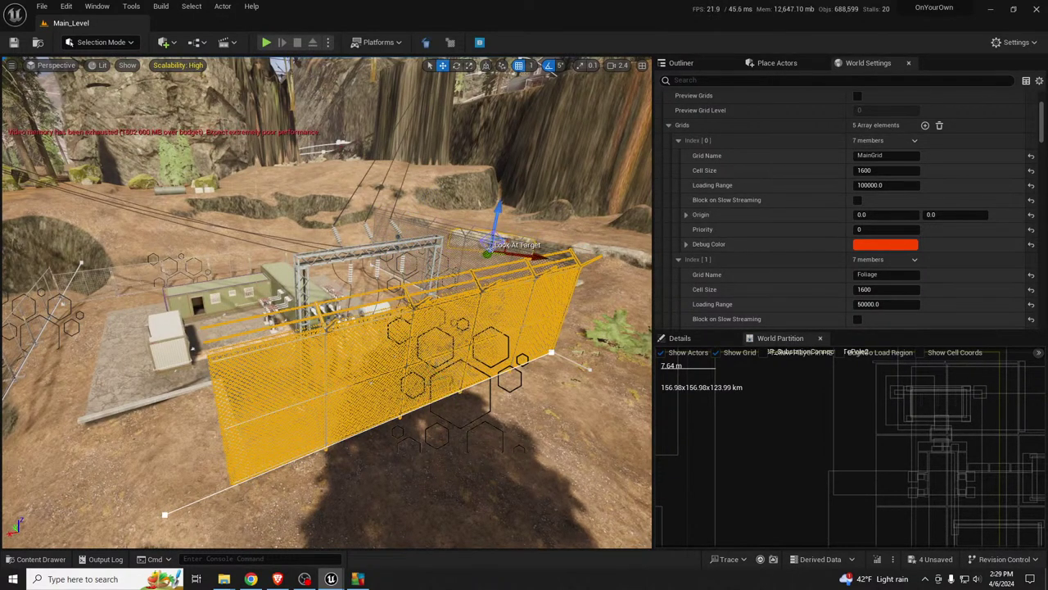
pyautogui.click(463, 245)
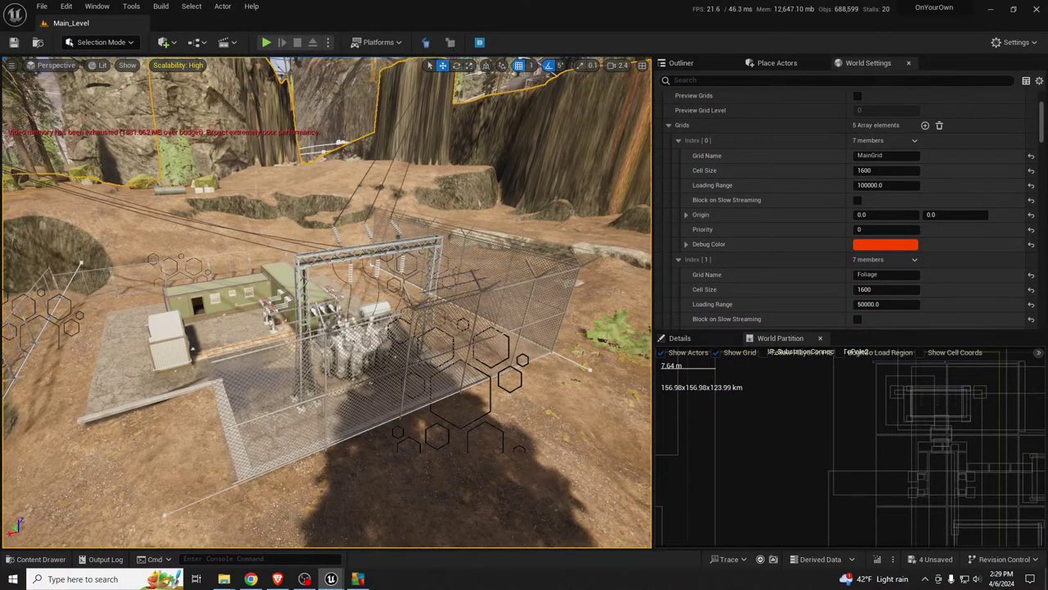
pyautogui.click(455, 265)
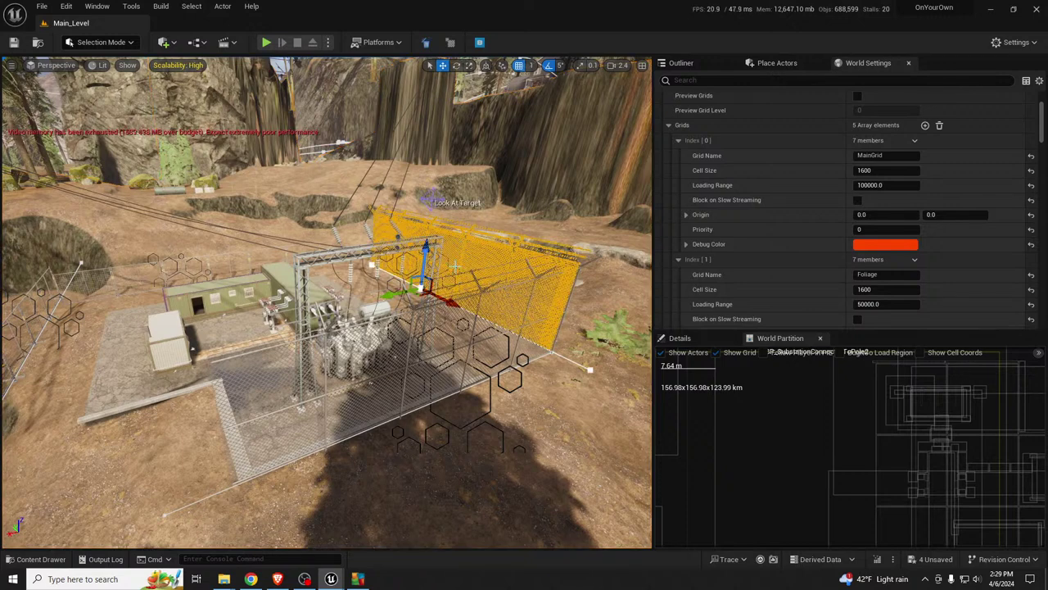
pyautogui.click(408, 357)
pyautogui.moveTo(466, 358); pyautogui.dragTo(468, 387)
# Step: Place an SM_F_5_3_Angle corner piece in front of the fence and rotate it to match the yard corner
pyautogui.moveTo(537, 361); pyautogui.dragTo(458, 389, button='right')
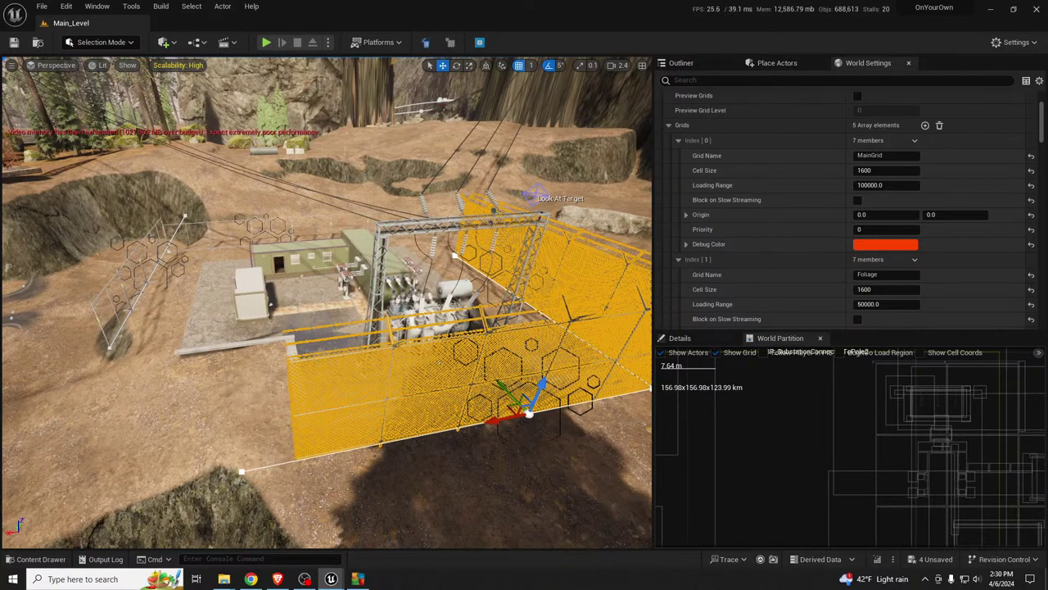
pyautogui.moveTo(517, 431); pyautogui.dragTo(519, 429)
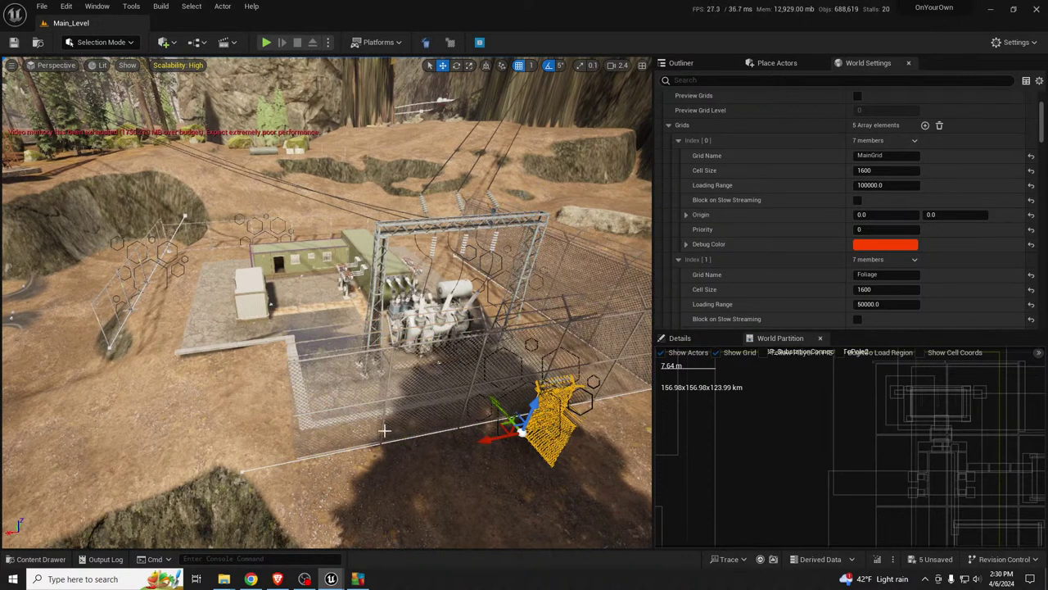
pyautogui.moveTo(519, 429)
pyautogui.mouseDown(button='right')
pyautogui.moveTo(655, 414)
pyautogui.moveTo(520, 427)
pyautogui.mouseUp(button='right')
pyautogui.press('e')
pyautogui.moveTo(134, 434); pyautogui.dragTo(197, 410)
pyautogui.moveTo(51, 369); pyautogui.dragTo(33, 369, button='right')
pyautogui.moveTo(174, 252); pyautogui.dragTo(123, 244, button='right')
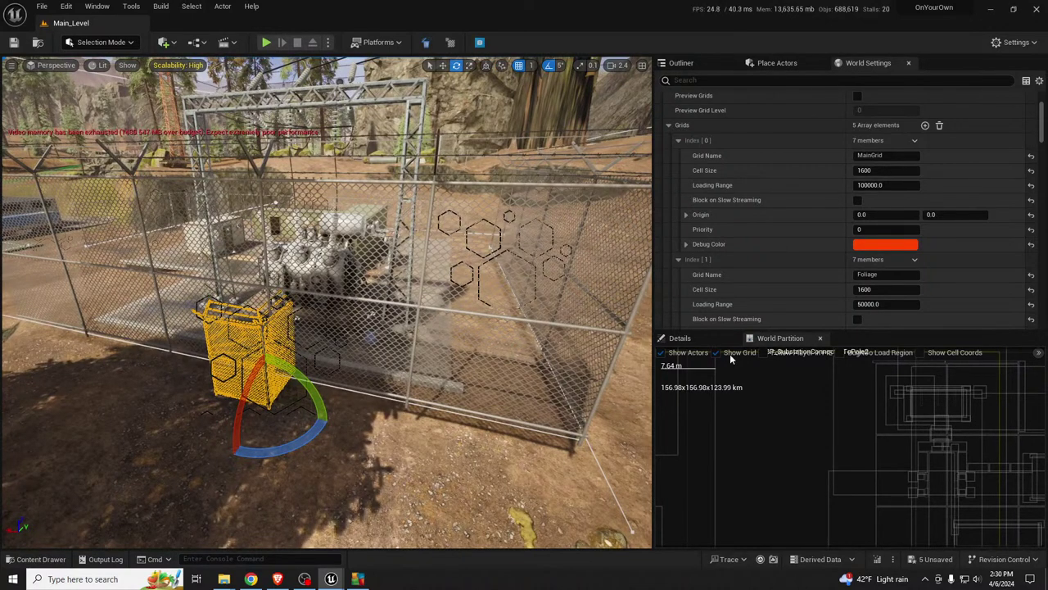
# Step: Check the placed SM_F_5_3_Angle piece in the Outliner and move it along the ground to the fence corner
pyautogui.click(694, 65)
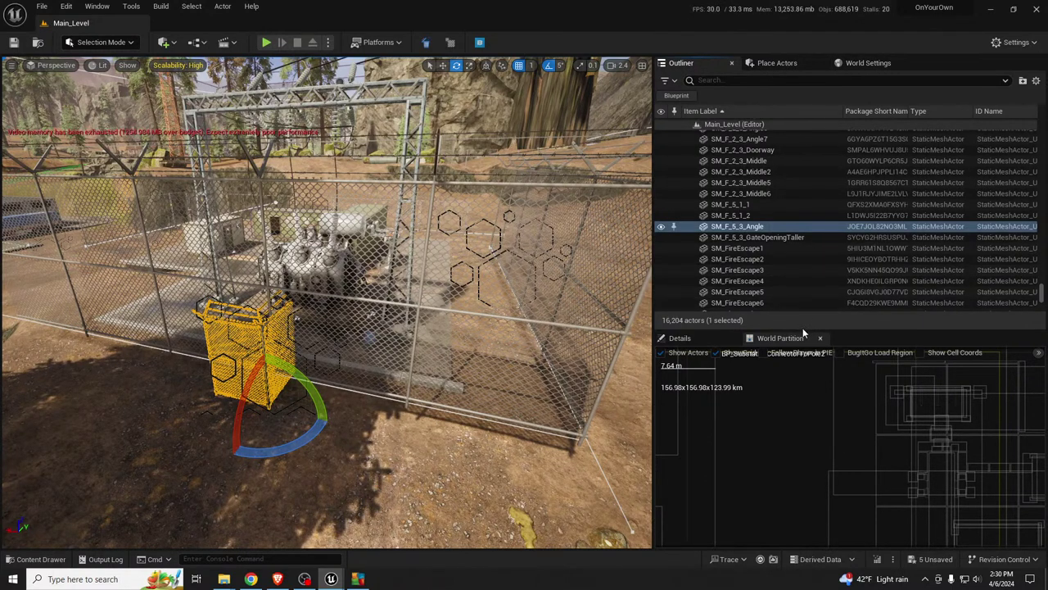
pyautogui.moveTo(803, 329); pyautogui.dragTo(790, 374)
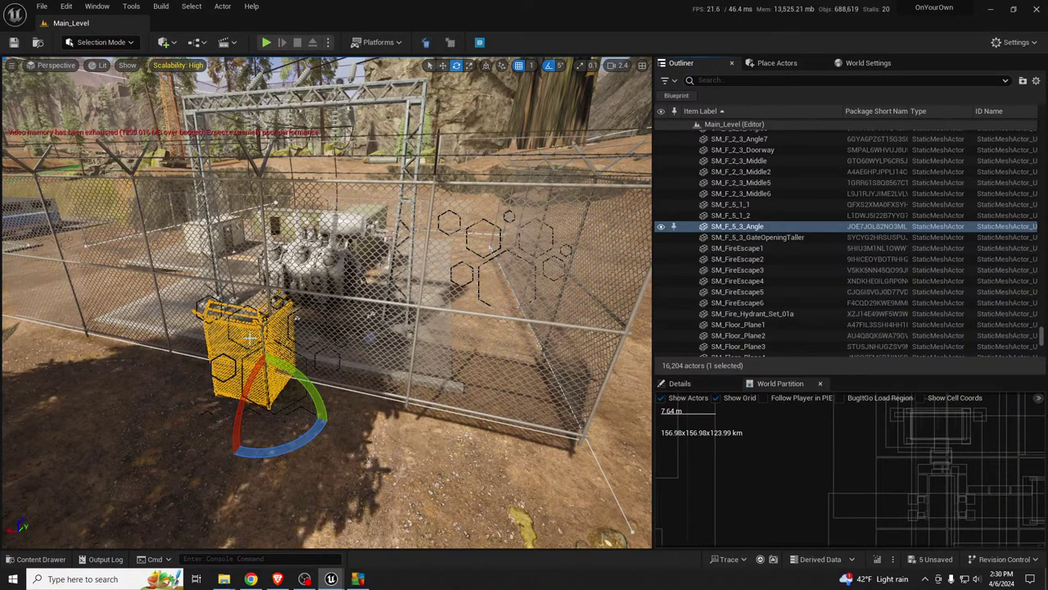
pyautogui.moveTo(251, 337); pyautogui.dragTo(264, 345, button='right')
pyautogui.press('w')
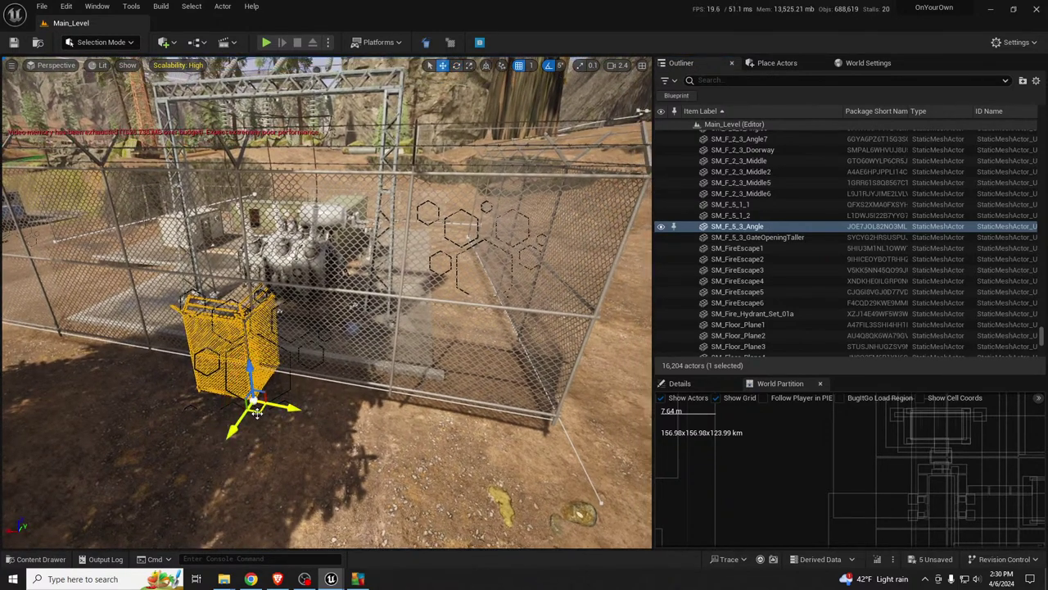
pyautogui.moveTo(257, 413); pyautogui.dragTo(596, 477)
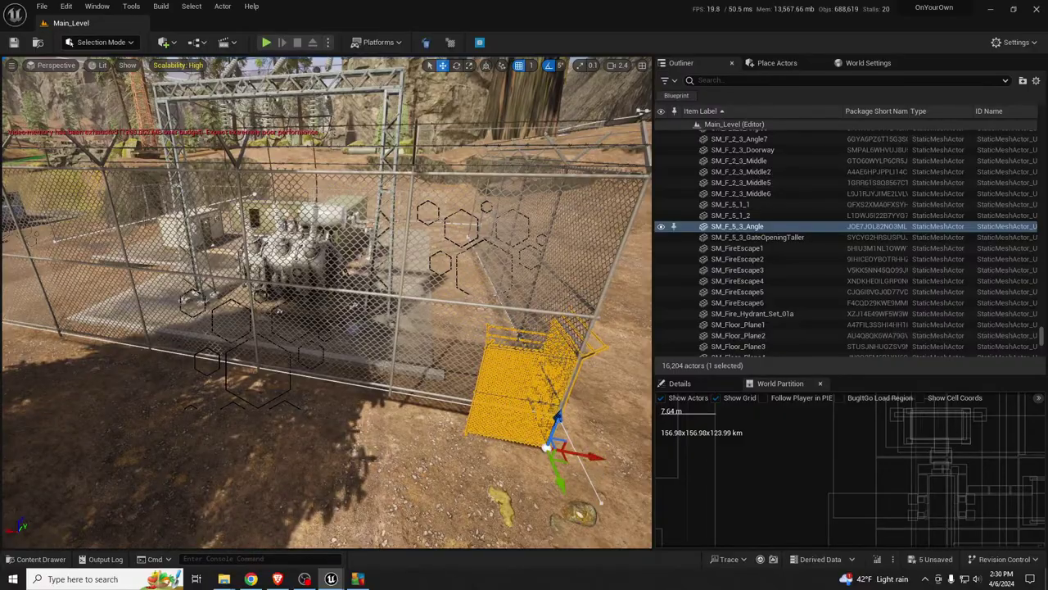
pyautogui.press('w')
pyautogui.moveTo(596, 477); pyautogui.dragTo(631, 432, button='right')
pyautogui.press('s')
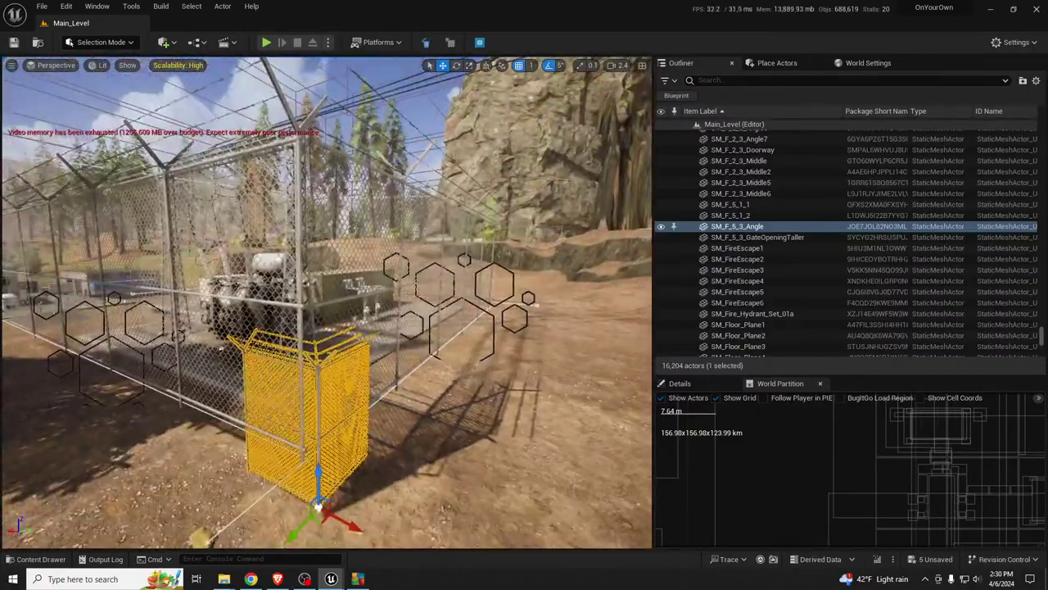
# Step: Switch to landscape sculpting with the Flatten tool and sample a flatten target of 640.5 from the ground beside the fence
pyautogui.click(494, 388)
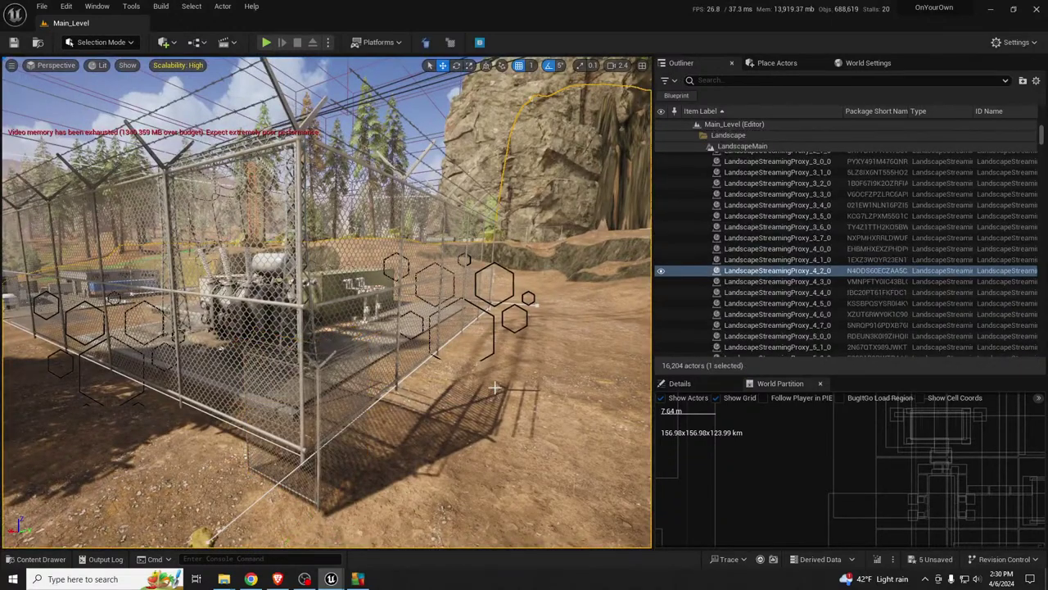
pyautogui.hotkey('shift', '2')
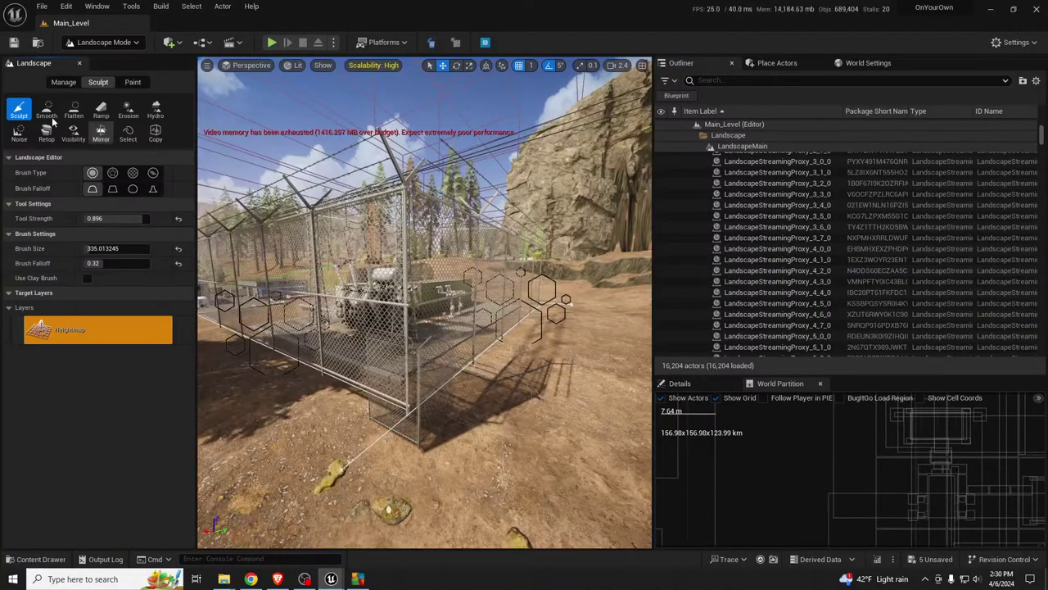
pyautogui.click(74, 110)
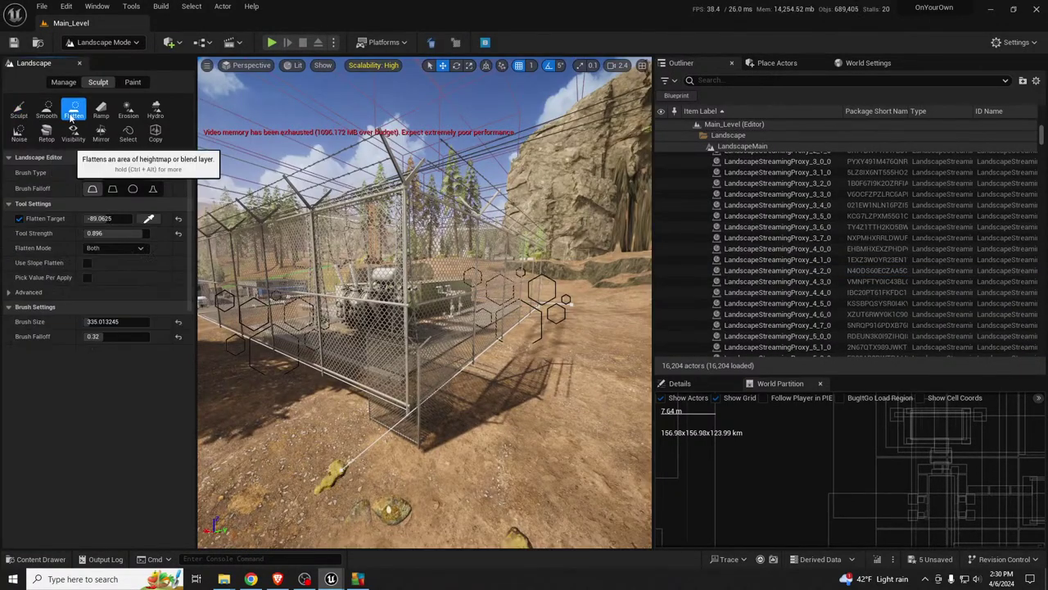
pyautogui.click(148, 217)
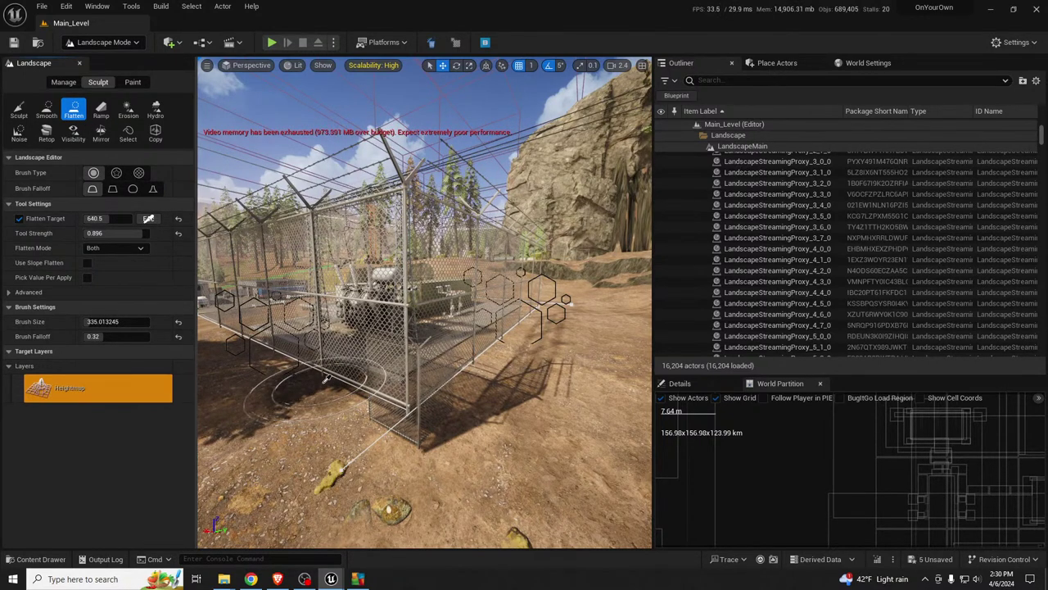
pyautogui.click(328, 376)
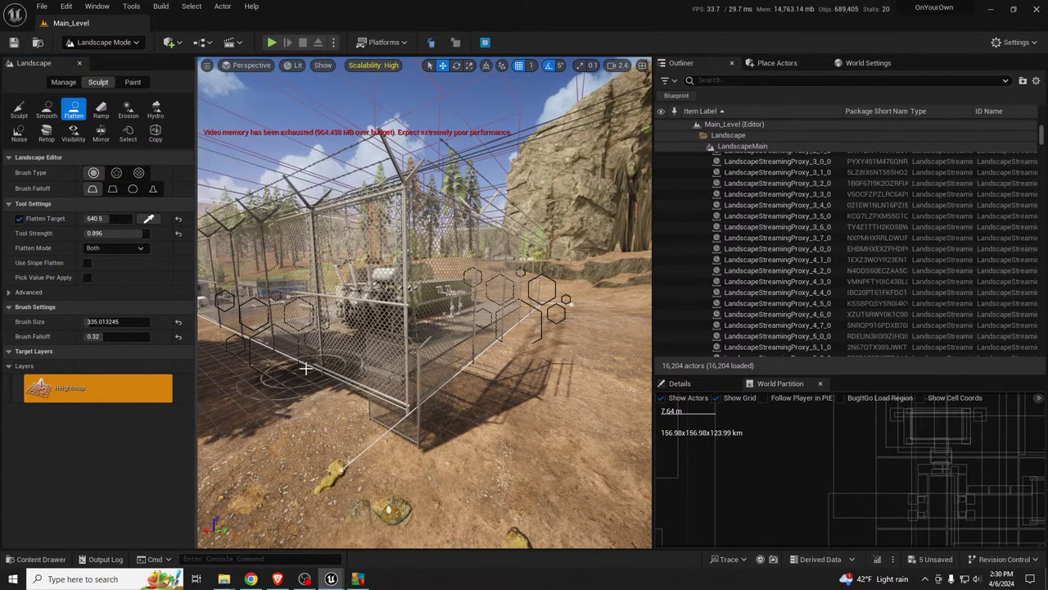
# Step: Enlarge the flatten brush to about 632 and flatten the ground around the fence corner
pyautogui.moveTo(329, 376); pyautogui.dragTo(328, 389, button='right')
pyautogui.press(']')
pyautogui.press(']')
pyautogui.press(']')
pyautogui.press(']')
pyautogui.press(']')
pyautogui.press(']')
pyautogui.press(']')
pyautogui.press(']')
pyautogui.press(']')
pyautogui.press(']')
pyautogui.press(']')
pyautogui.press(']')
pyautogui.press(']')
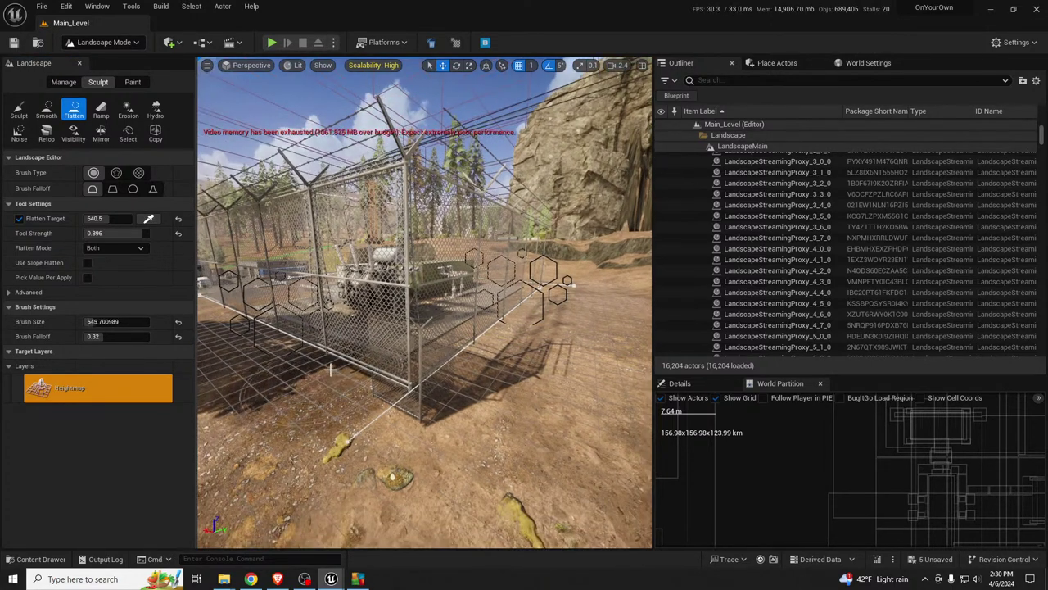
pyautogui.moveTo(358, 373)
pyautogui.mouseDown()
pyautogui.moveTo(431, 366)
pyautogui.moveTo(564, 304)
pyautogui.moveTo(569, 292)
pyautogui.moveTo(564, 357)
pyautogui.moveTo(364, 399)
pyautogui.moveTo(287, 373)
pyautogui.mouseUp()
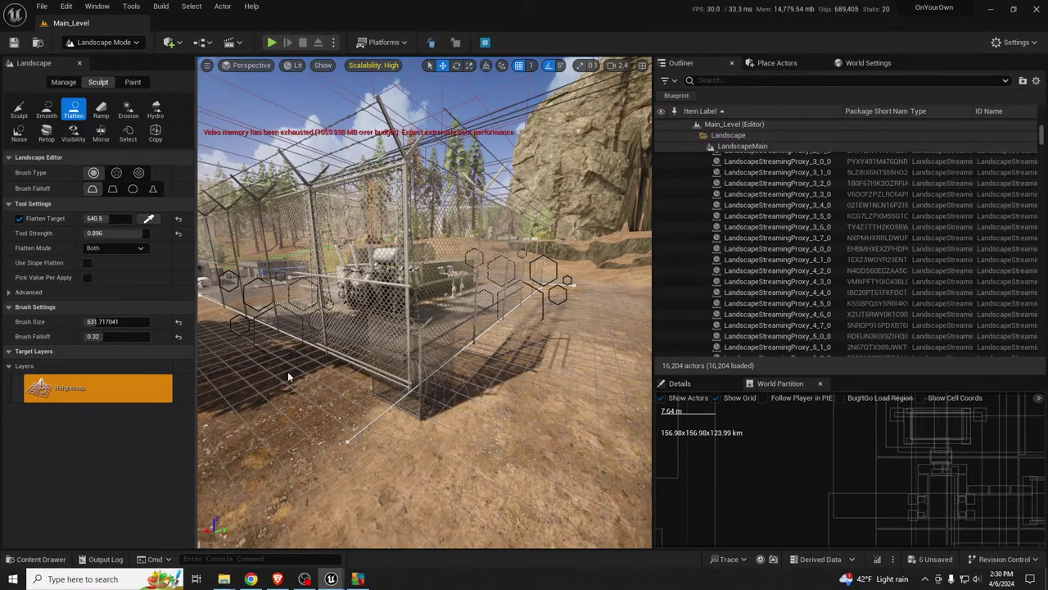
# Step: Inspect the fence lines and surrounding ground around the transformer yard from several sides
pyautogui.moveTo(288, 373)
pyautogui.mouseDown(button='right')
pyautogui.moveTo(459, 402)
pyautogui.moveTo(346, 392)
pyautogui.moveTo(385, 370)
pyautogui.mouseUp(button='right')
pyautogui.press('a')
pyautogui.press('s')
pyautogui.press('a')
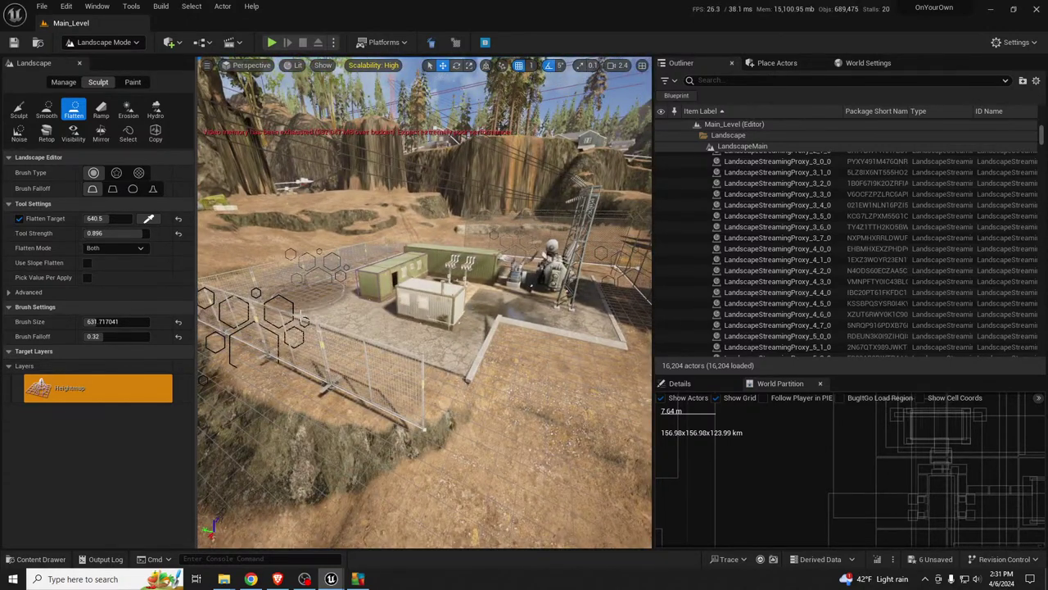
pyautogui.press('w')
pyautogui.press('a')
pyautogui.moveTo(282, 289); pyautogui.dragTo(368, 324, button='right')
pyautogui.moveTo(451, 260); pyautogui.dragTo(385, 270, button='right')
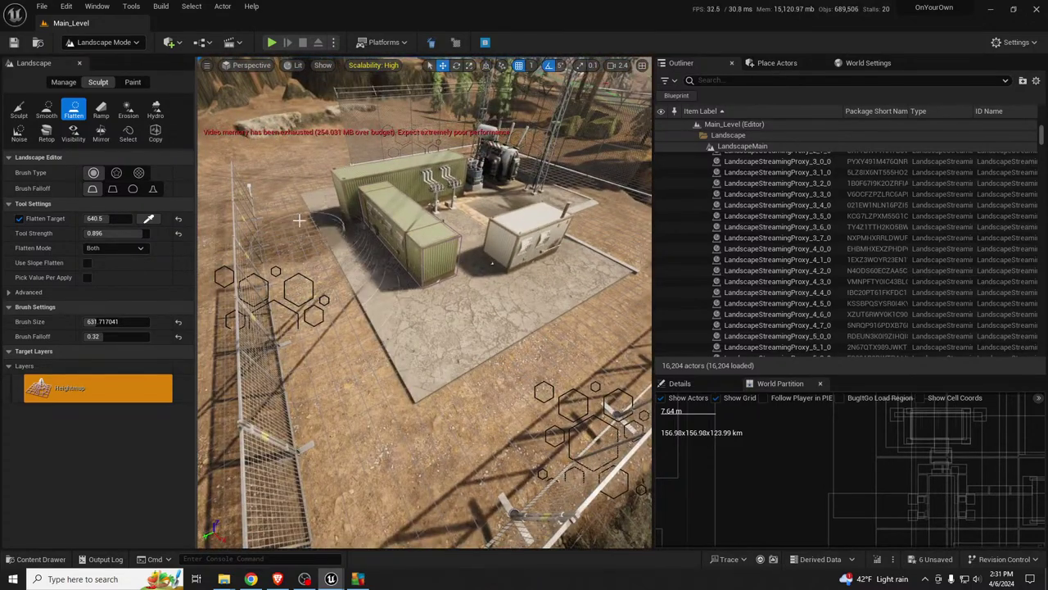
pyautogui.press('a')
pyautogui.moveTo(317, 342); pyautogui.dragTo(239, 325, button='right')
# Step: Return to selection mode, select the BP_ia_scatter11 fence and look up its No Tracing setting
pyautogui.hotkey('shift', '1')
pyautogui.press('s')
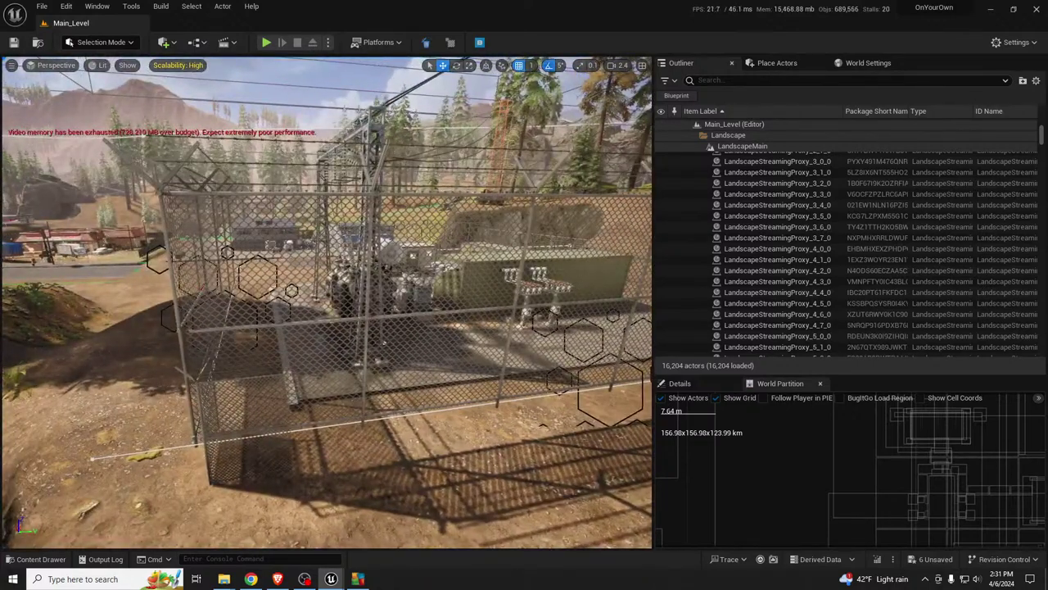
pyautogui.click(447, 339)
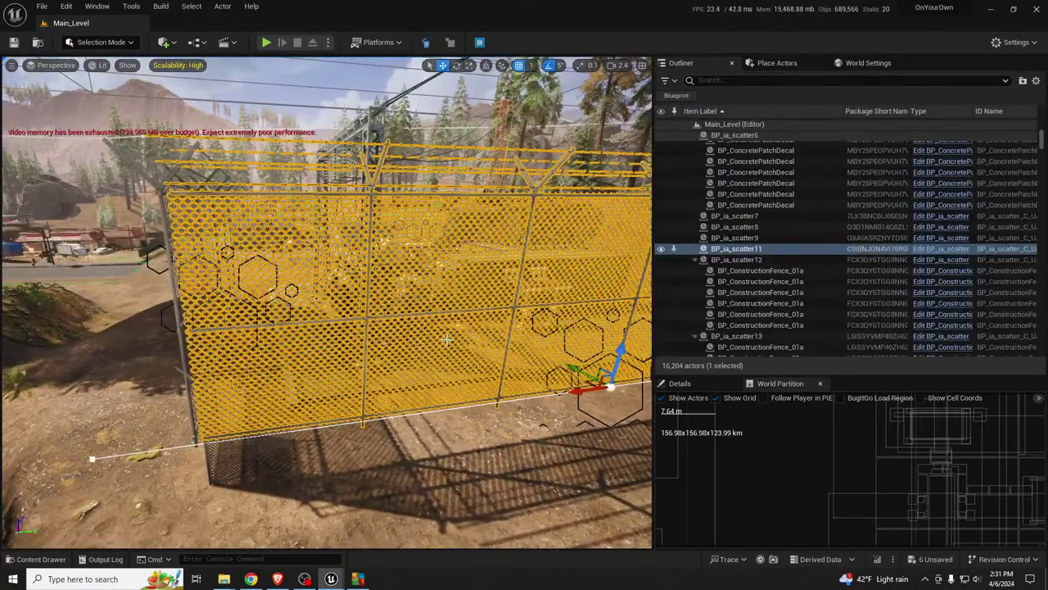
pyautogui.click(694, 381)
pyautogui.write('no traci')
pyautogui.moveTo(850, 374); pyautogui.dragTo(850, 256)
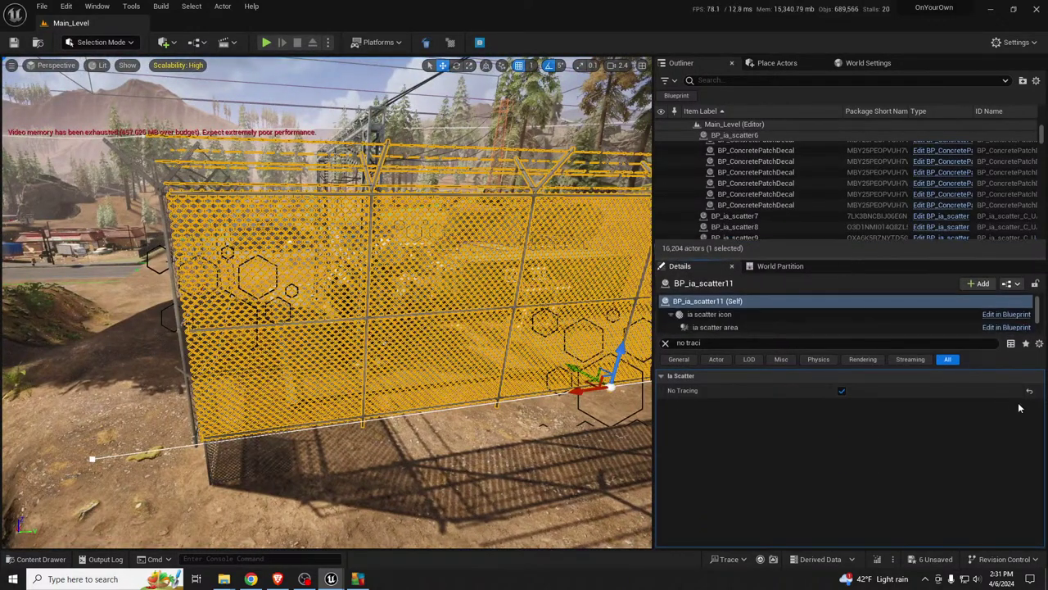
# Step: Clear the property filter and review the fence scatter's mesh, instance, distribution and scale settings
pyautogui.click(666, 344)
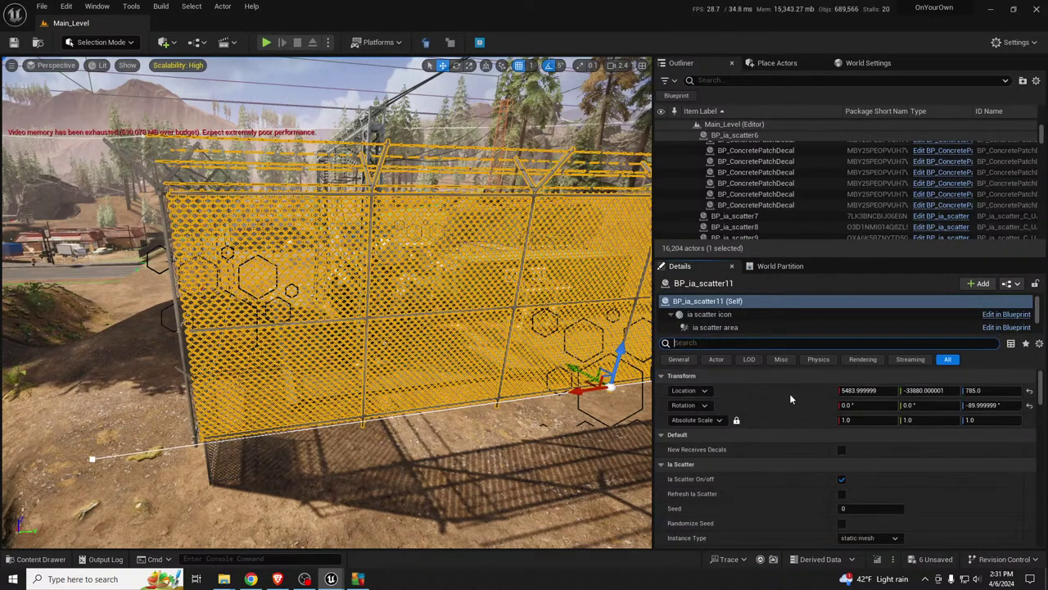
pyautogui.scroll(-2, 908, 477)
pyautogui.scroll(-1, 908, 480)
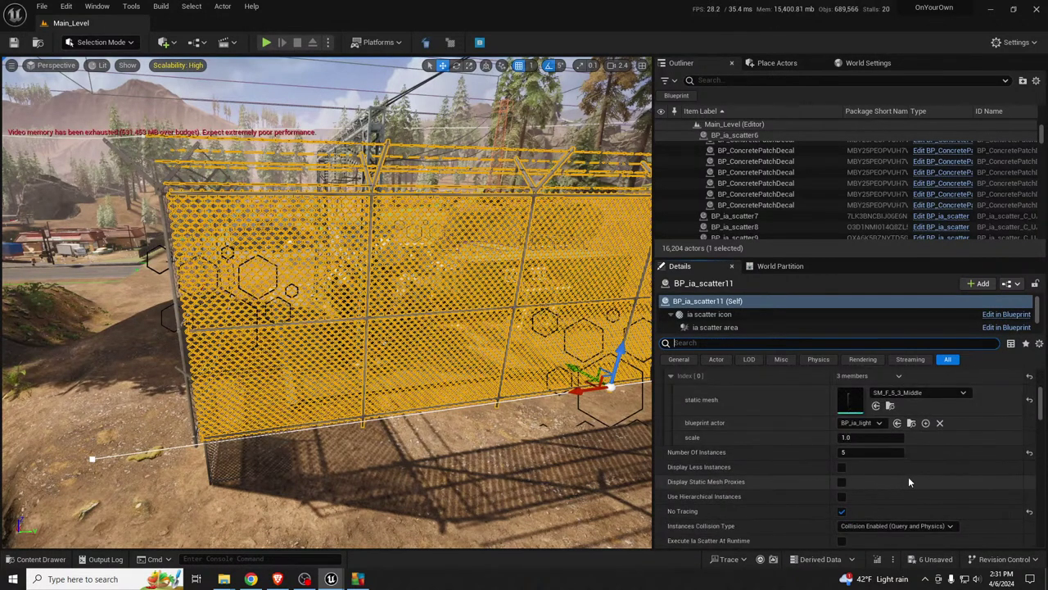
pyautogui.scroll(-5, 920, 505)
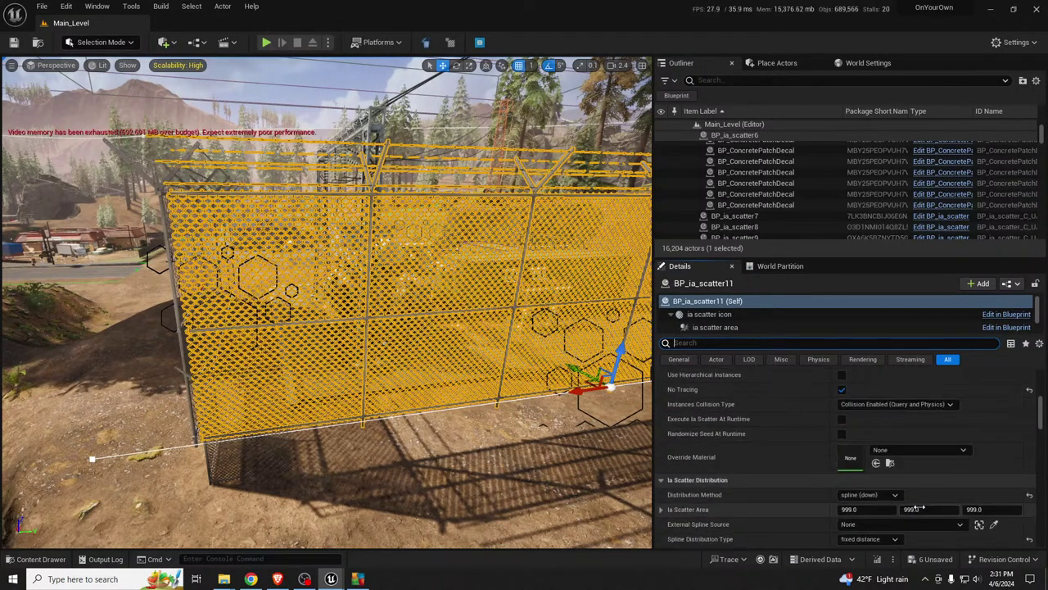
pyautogui.scroll(-6, 917, 509)
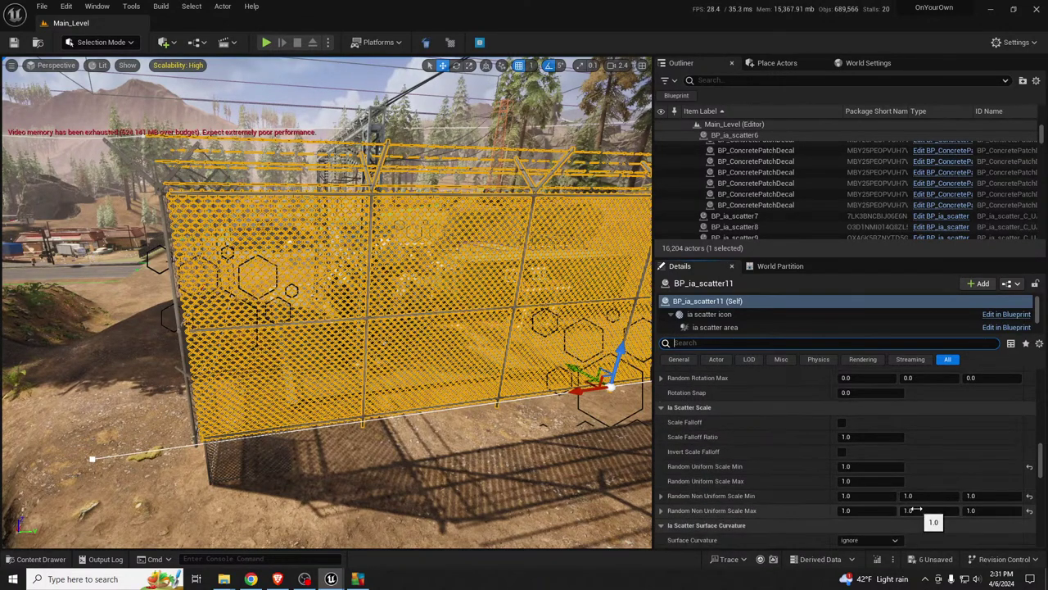
pyautogui.moveTo(491, 327); pyautogui.dragTo(590, 323, button='right')
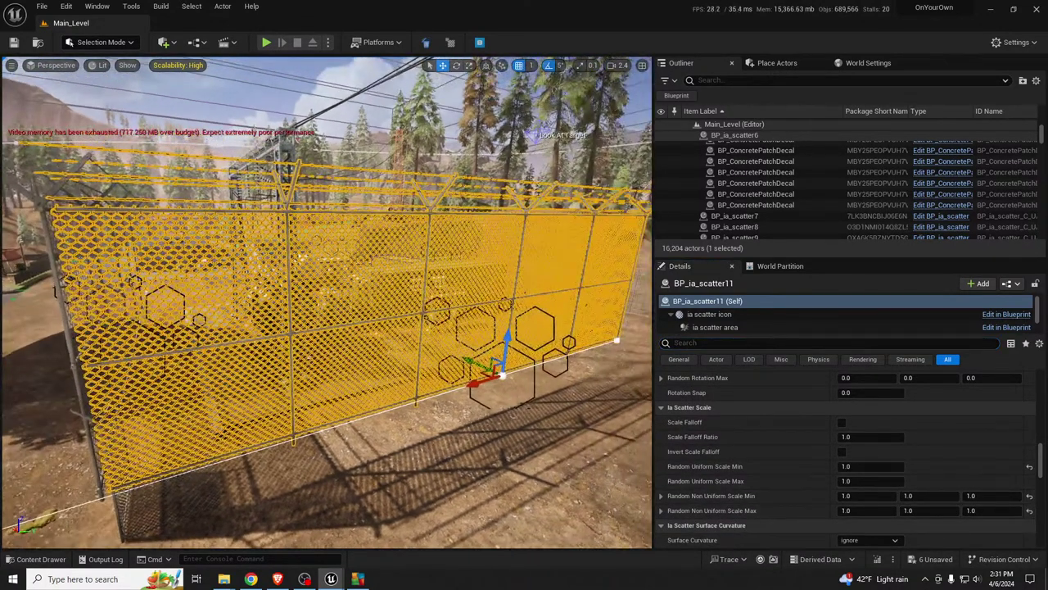
# Step: Search the level's actors for "start" and focus the view on the PlayerStart actor
pyautogui.press('w')
pyautogui.moveTo(446, 424); pyautogui.dragTo(449, 339, button='right')
pyautogui.press('s')
pyautogui.scroll(6, 410, 471)
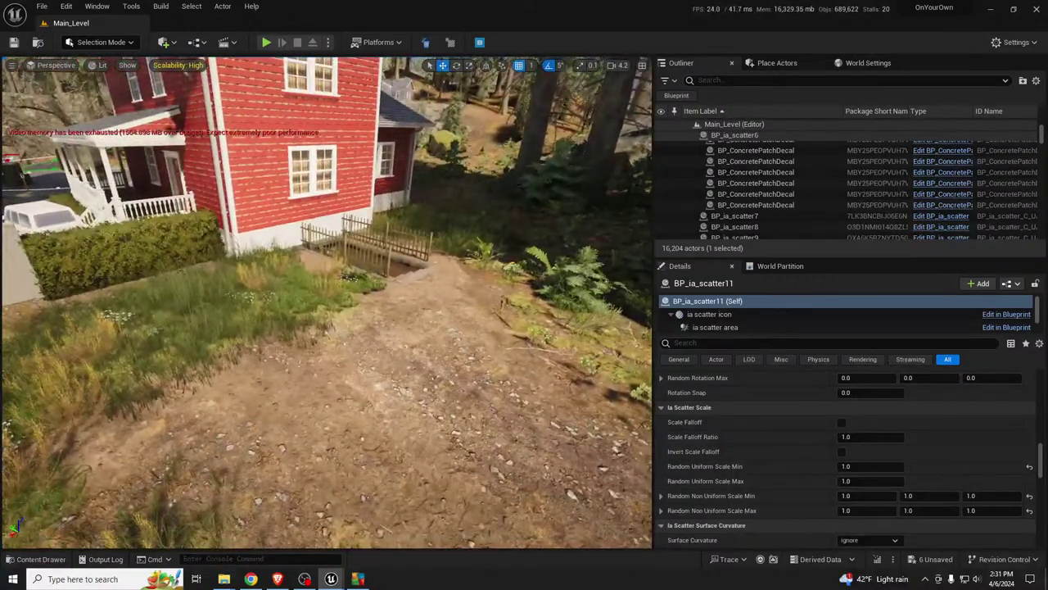
pyautogui.click(738, 80)
pyautogui.write('star')
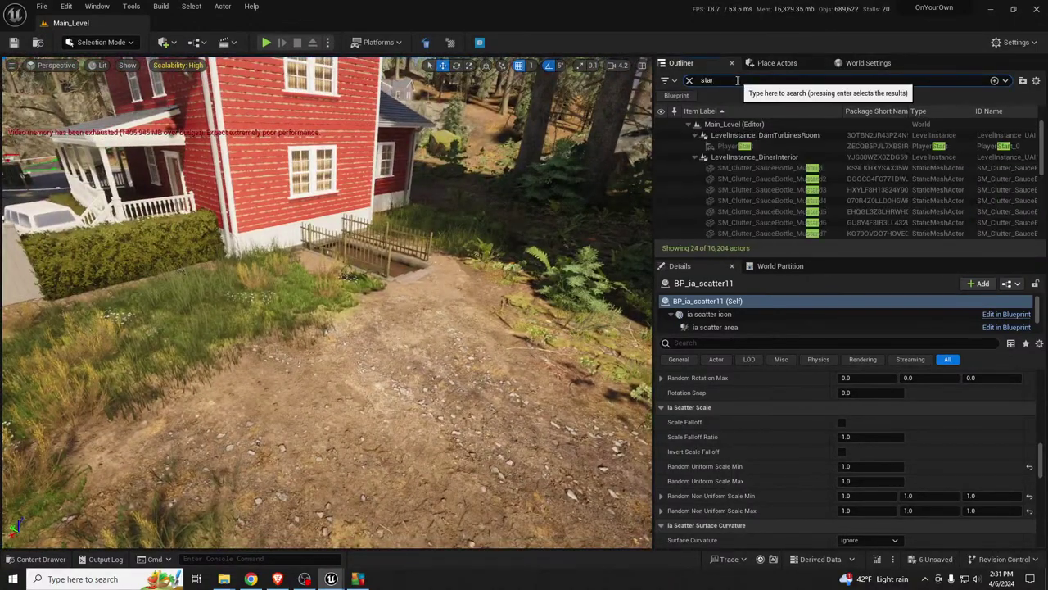
pyautogui.write('t')
pyautogui.scroll(-2, 790, 222)
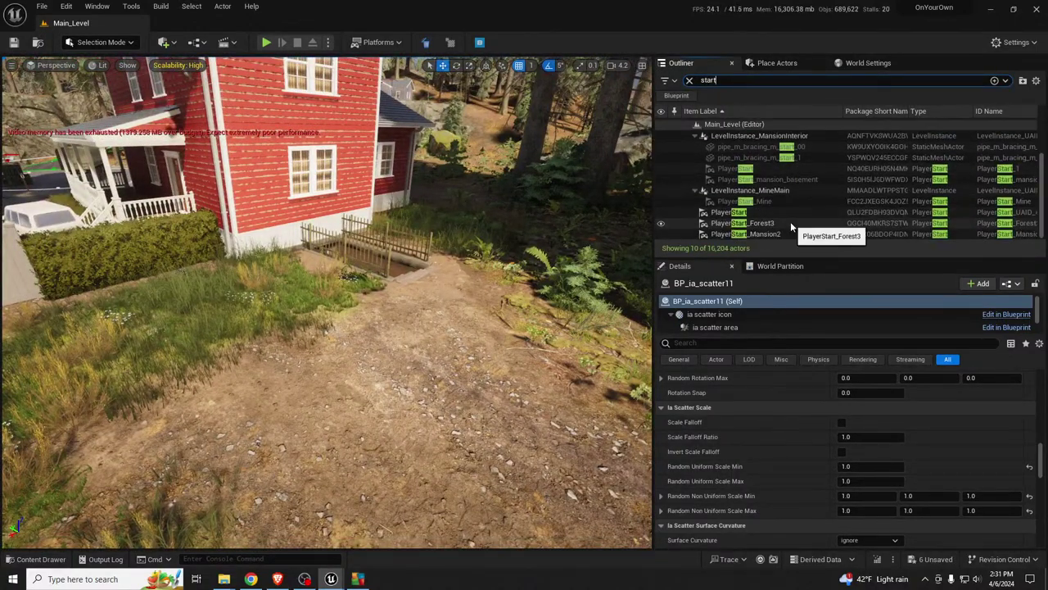
pyautogui.doubleClick(729, 212)
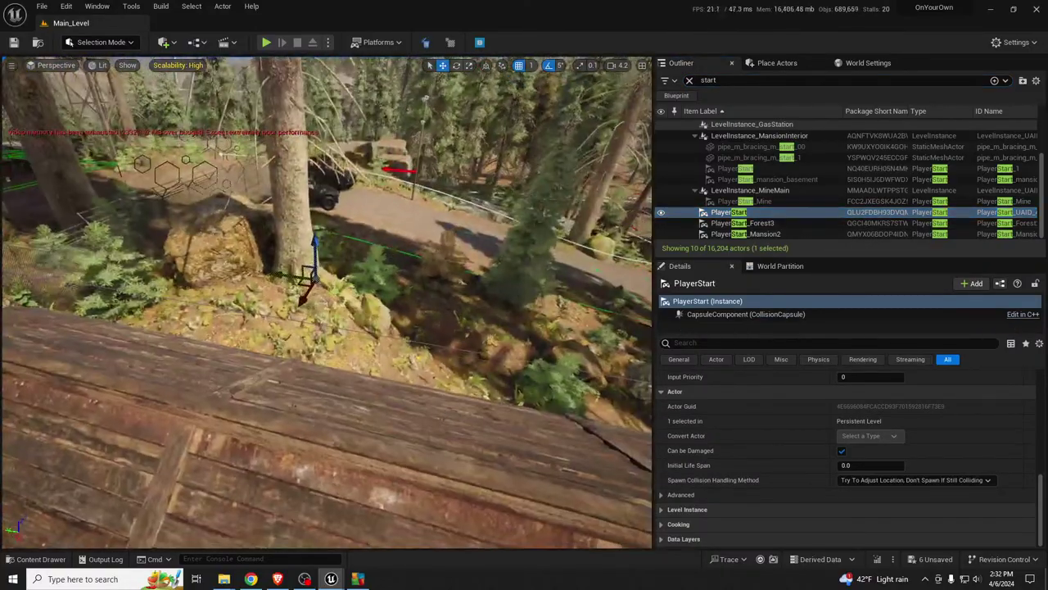
pyautogui.moveTo(327, 303); pyautogui.dragTo(271, 303, button='right')
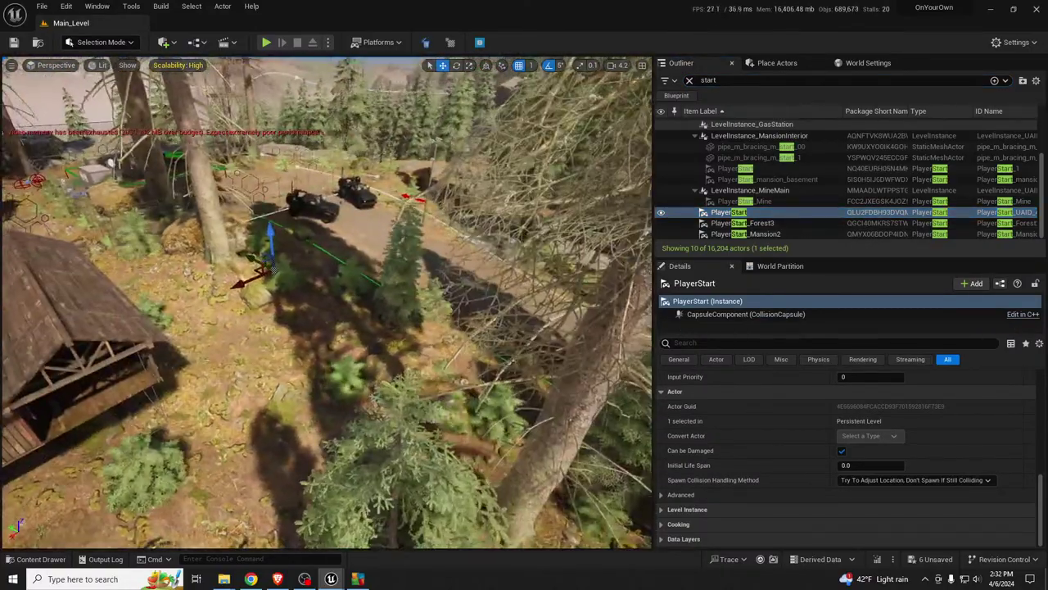
# Step: Select PlayerStart_Forest3, move it away from the parked cars toward the transformer yard, and save the level
pyautogui.click(742, 223)
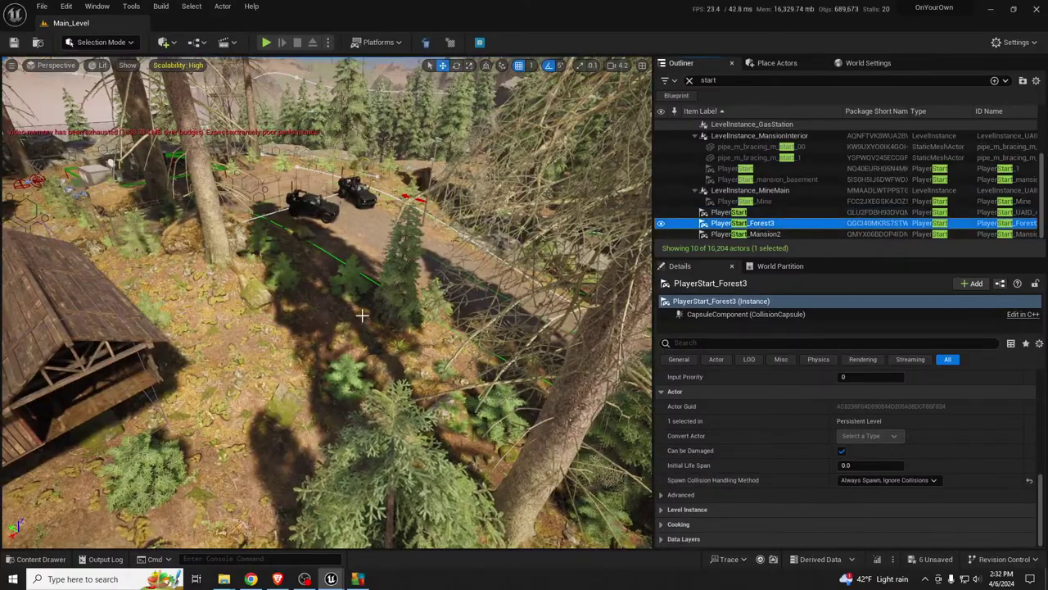
pyautogui.press('f')
pyautogui.scroll(-4, 362, 315)
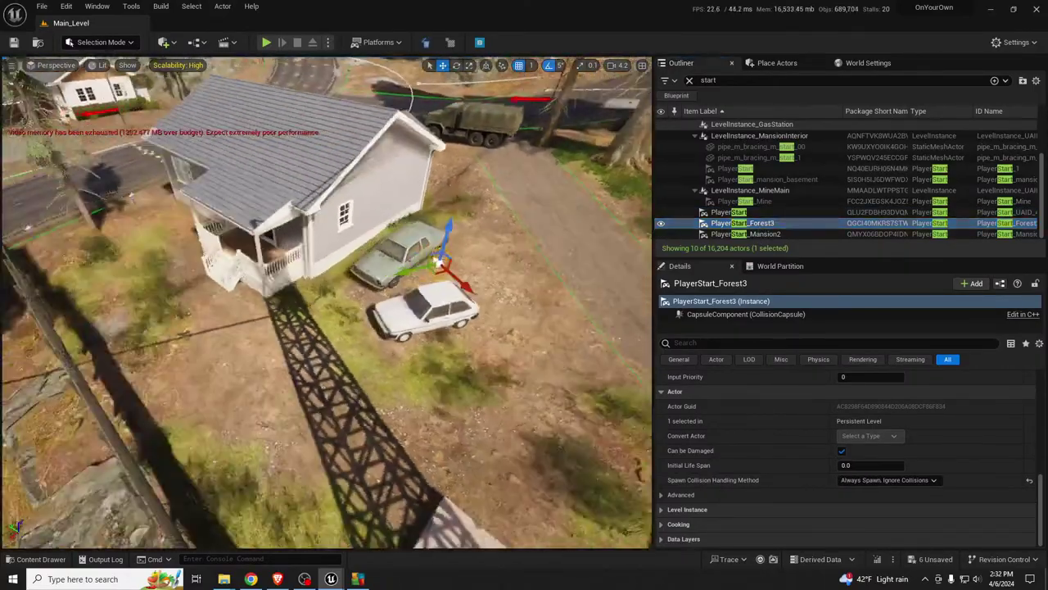
pyautogui.moveTo(361, 315); pyautogui.dragTo(465, 357, button='right')
pyautogui.moveTo(88, 216); pyautogui.dragTo(634, 450)
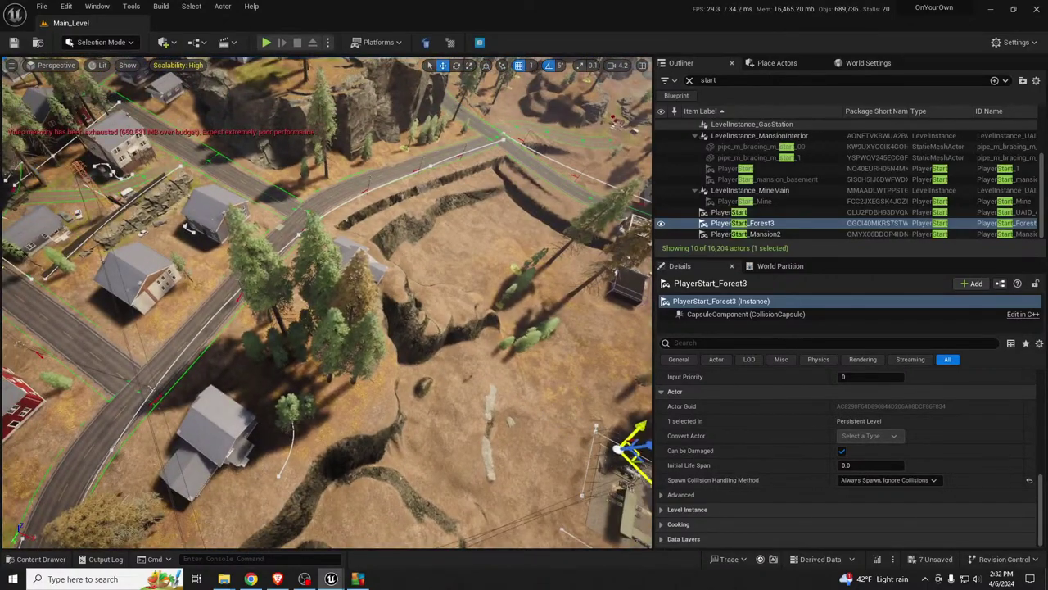
pyautogui.press('f')
pyautogui.hotkey('ctrl', 's')
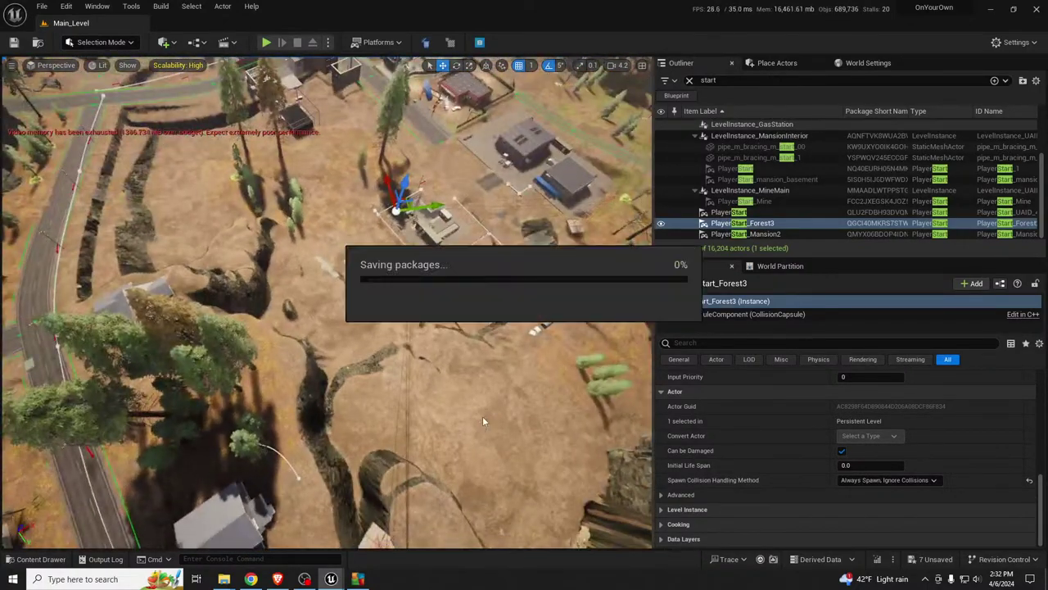
# Step: Move PlayerStart_Forest3 into the transformer yard and set it on the concrete slab beside the lattice tower
pyautogui.moveTo(483, 420); pyautogui.dragTo(468, 408, button='right')
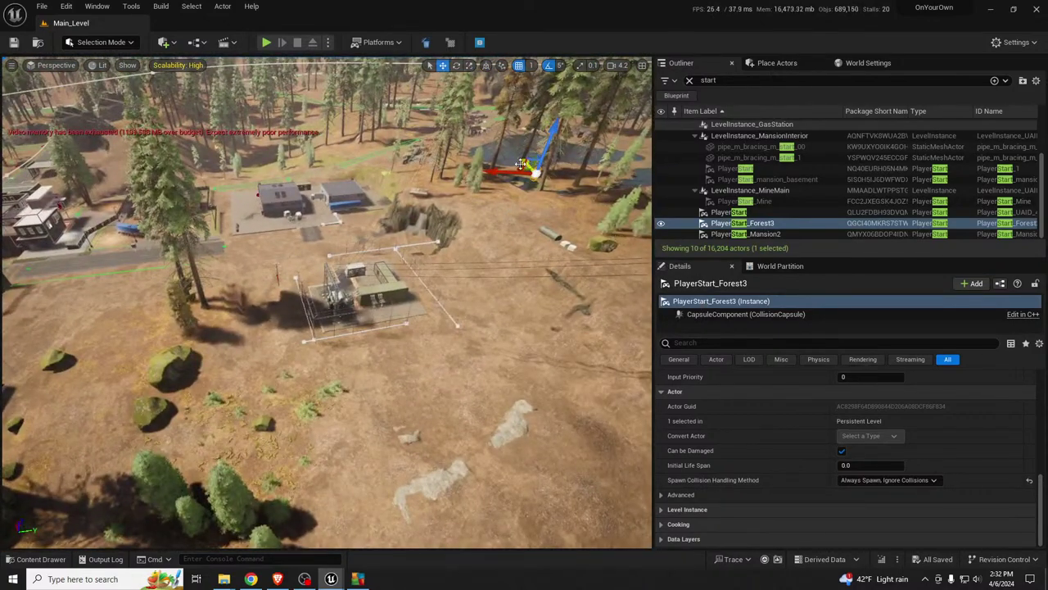
pyautogui.moveTo(519, 166); pyautogui.dragTo(421, 146)
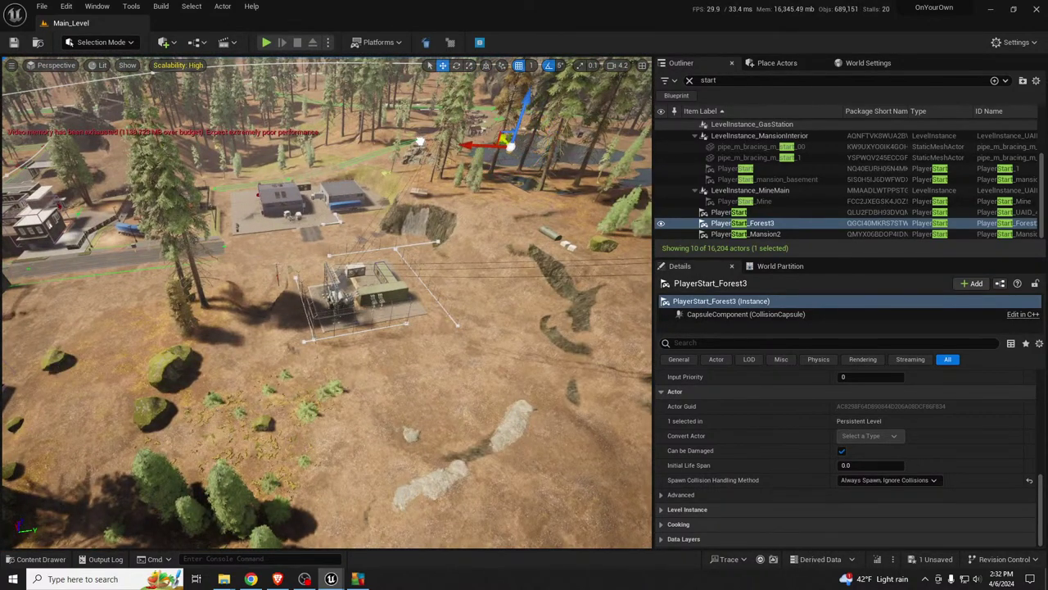
pyautogui.press('End')
pyautogui.moveTo(424, 337); pyautogui.dragTo(311, 313)
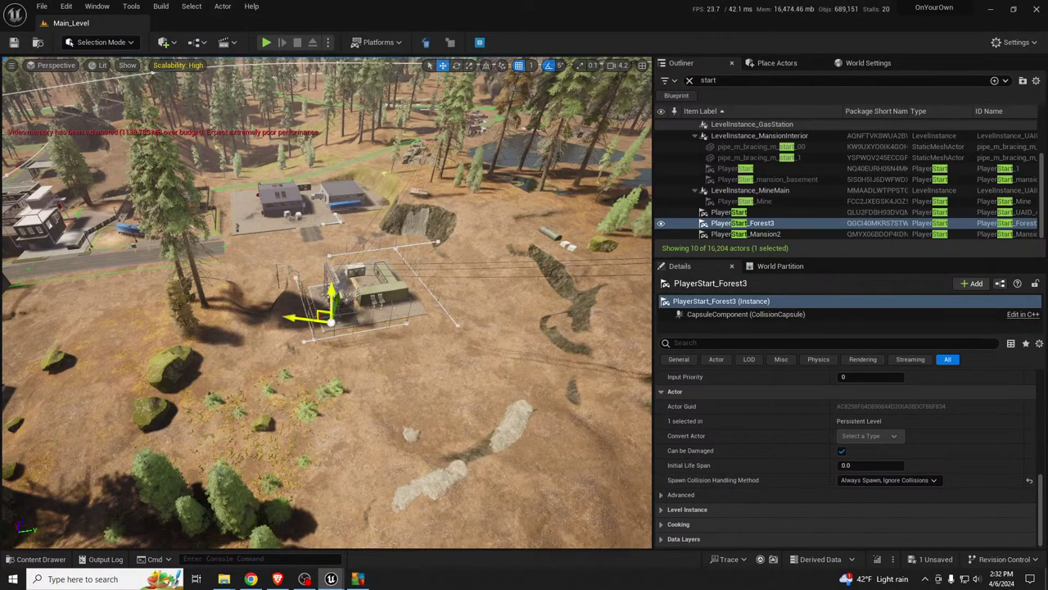
pyautogui.press('f')
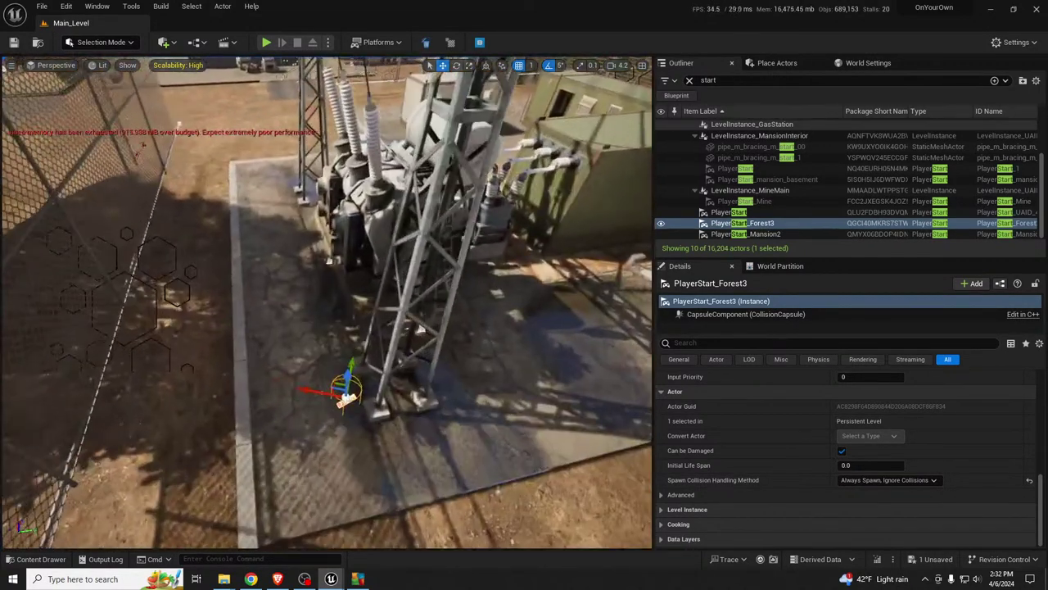
pyautogui.moveTo(319, 347); pyautogui.dragTo(258, 330)
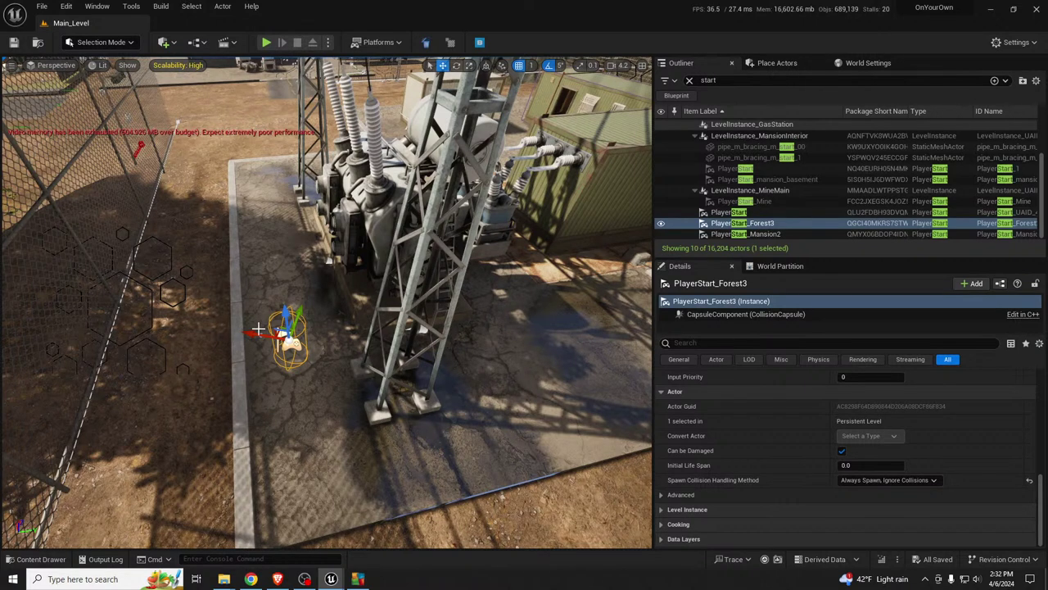
# Step: Play the level from the yard, walk past the transformers and through the green container building, and stop the session
pyautogui.hotkey('alt', 'p')
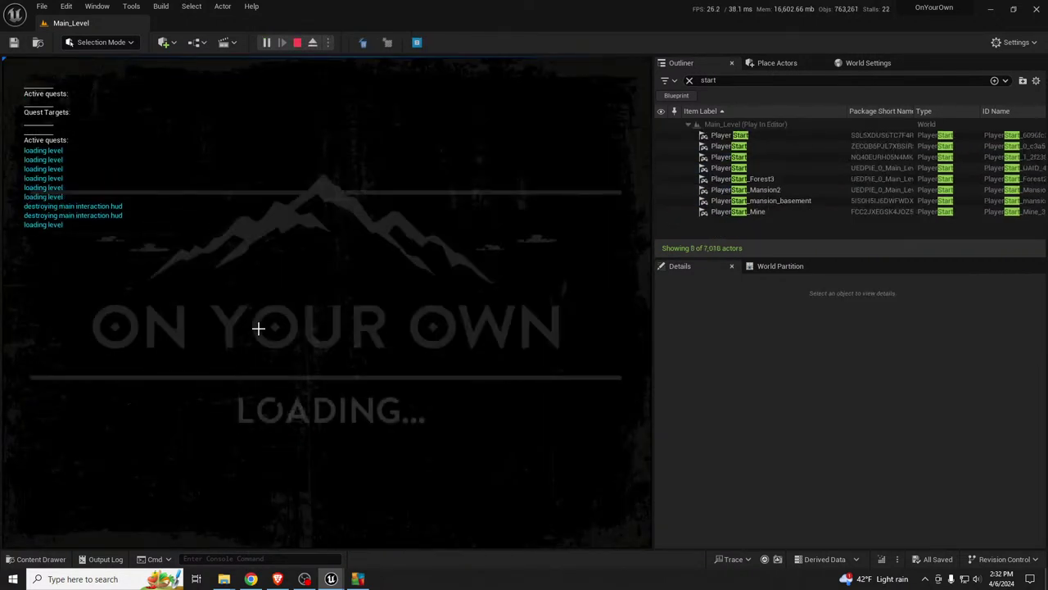
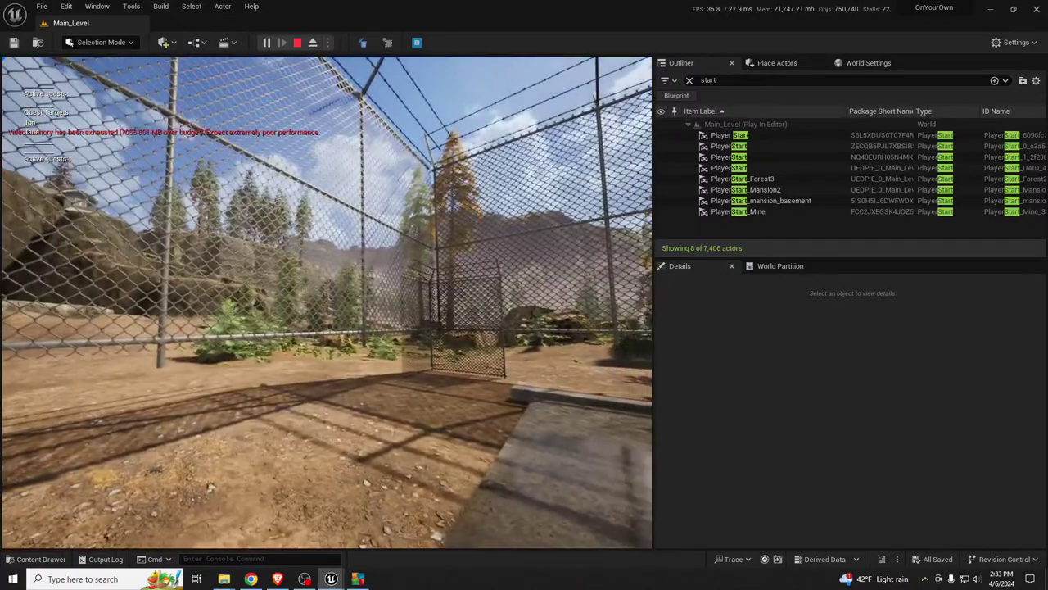
pyautogui.press('w')
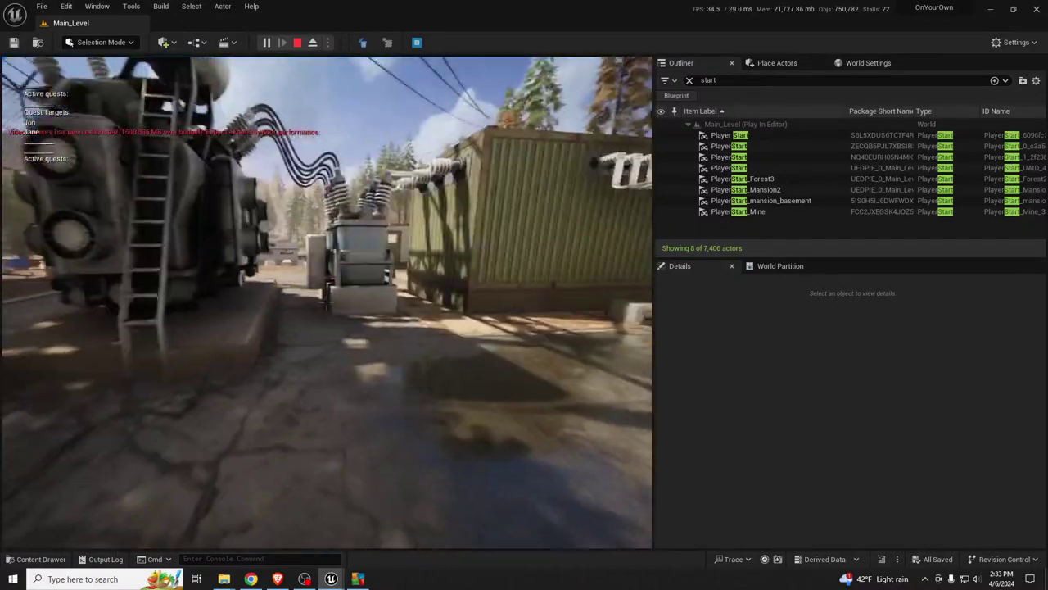
pyautogui.press('w')
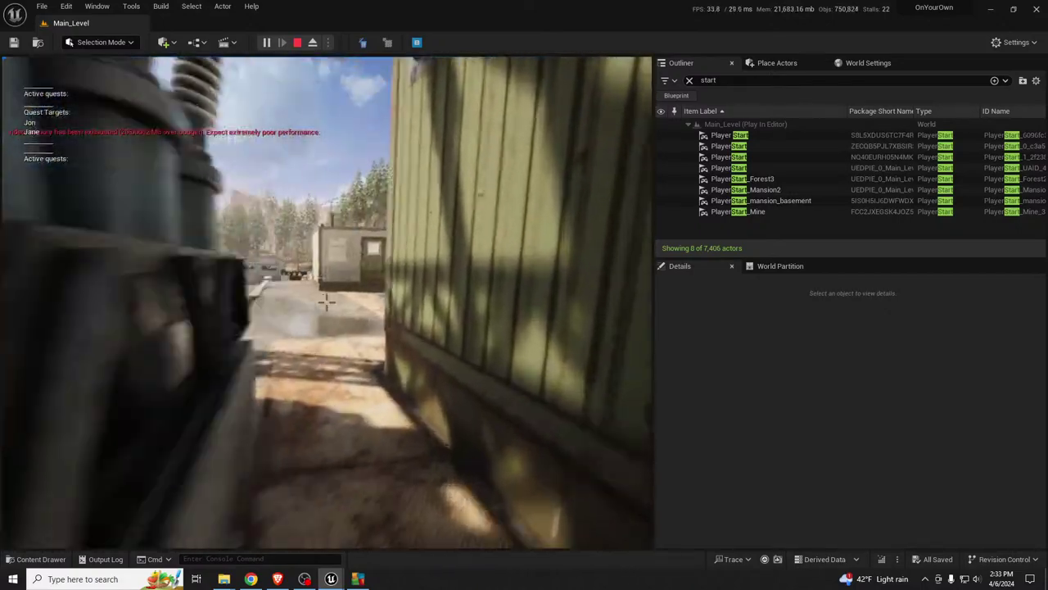
pyautogui.press('w')
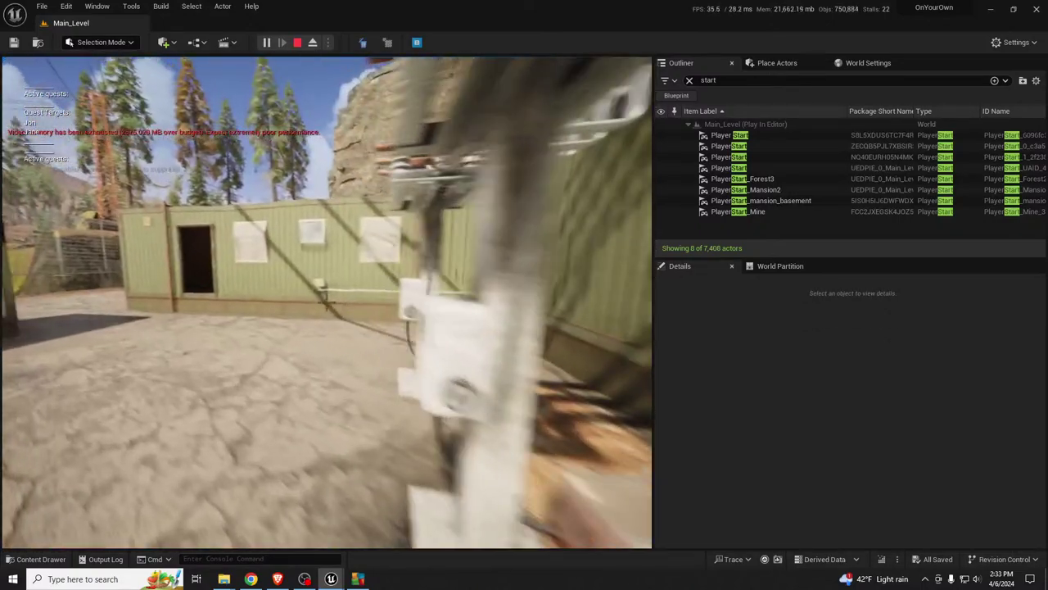
pyautogui.press('w')
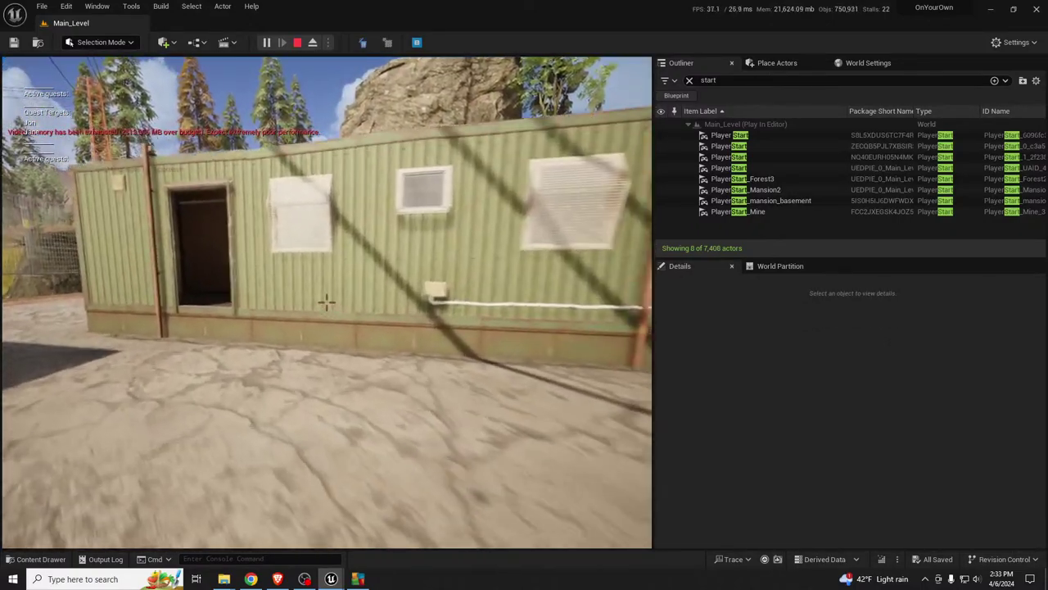
pyautogui.press('w')
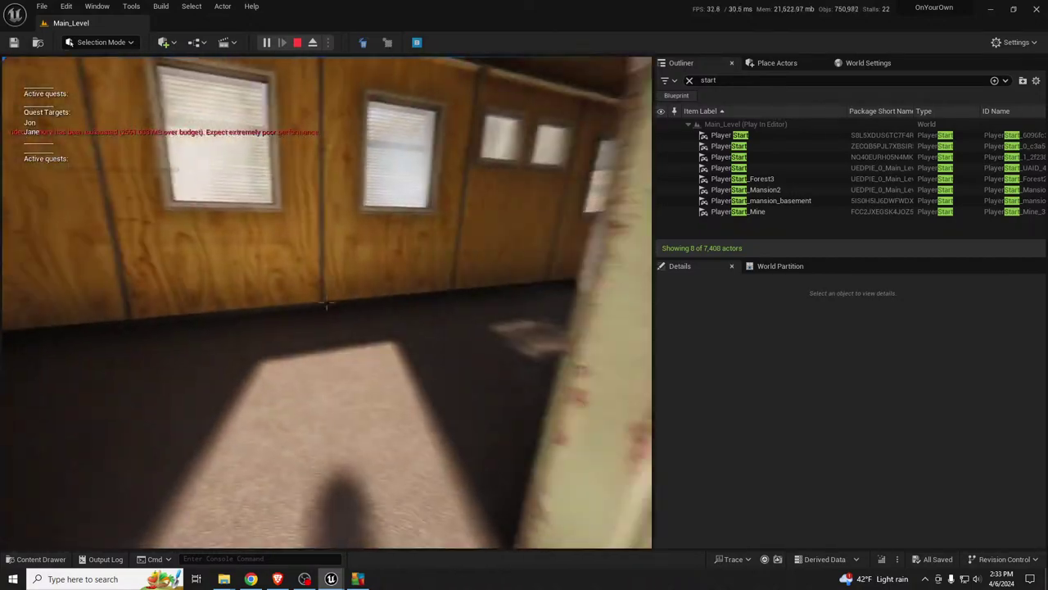
pyautogui.press('w')
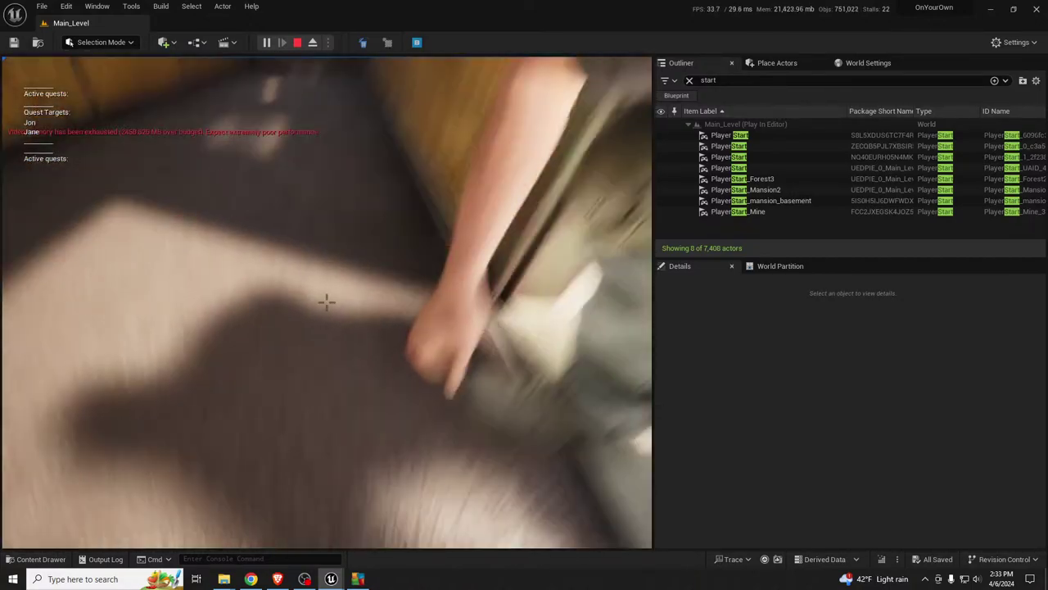
pyautogui.press('w')
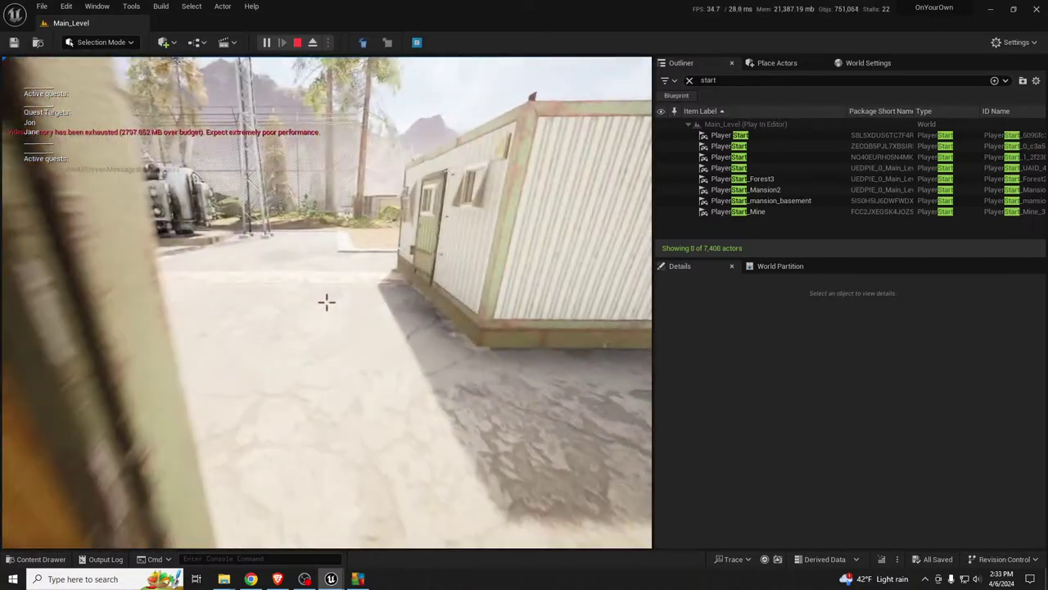
pyautogui.press('w')
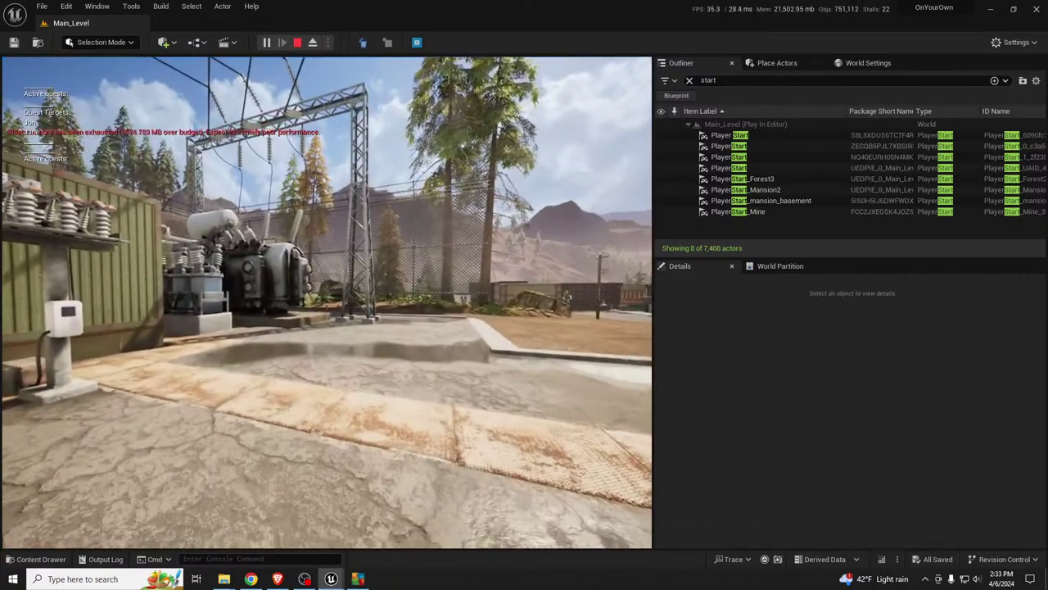
pyautogui.press('Escape')
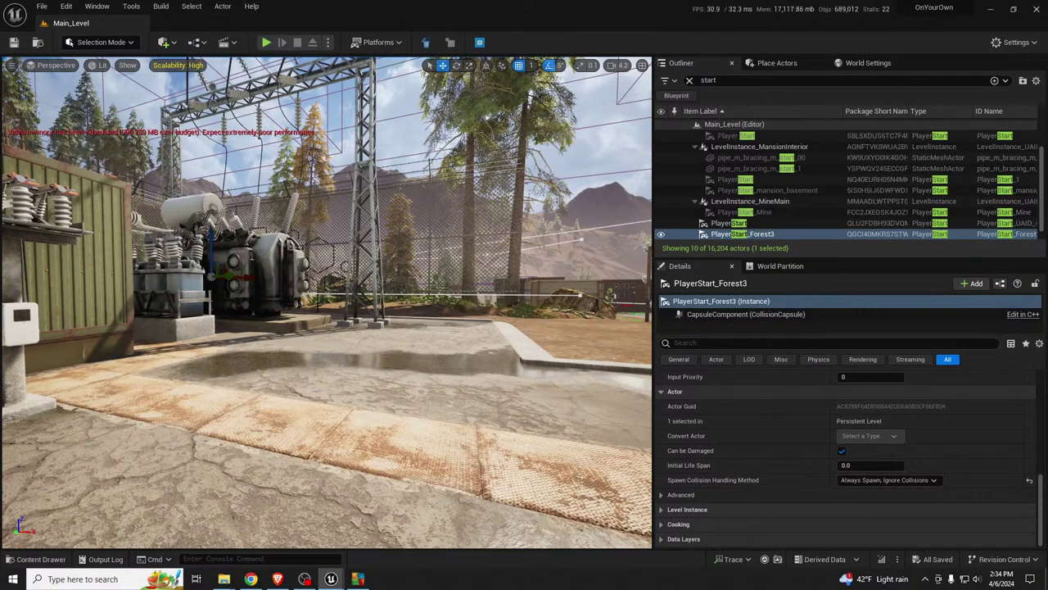
# Step: Select the BP_ia_scatter7 fence run, lower it toward the ground, and shift it inward to the concrete slab's curb
pyautogui.press('w')
pyautogui.moveTo(328, 303); pyautogui.dragTo(238, 319, button='right')
pyautogui.press('s')
pyautogui.moveTo(459, 294); pyautogui.dragTo(458, 271, button='right')
pyautogui.press('d')
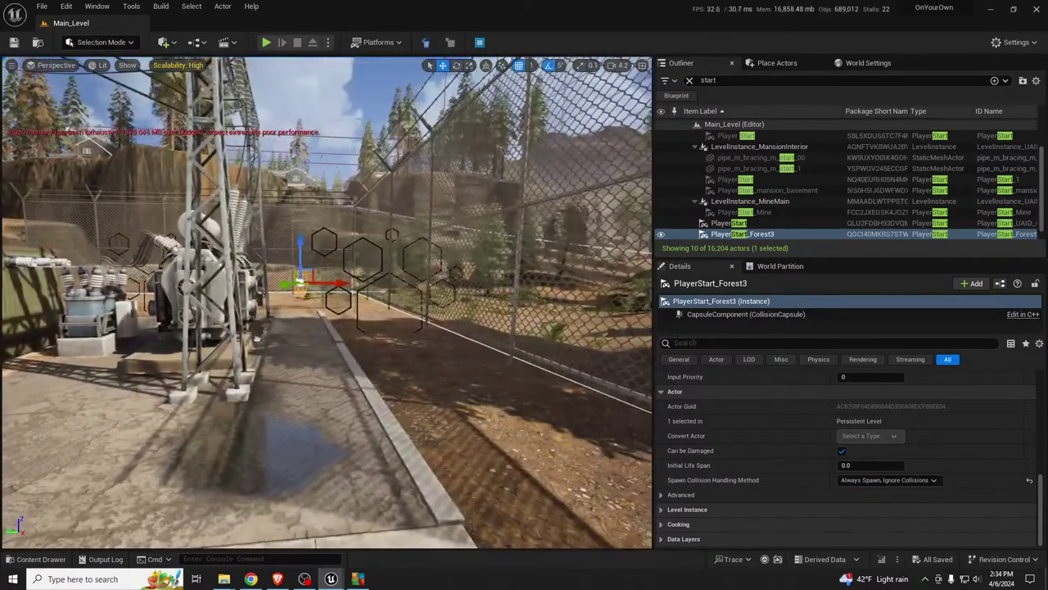
pyautogui.click(428, 274)
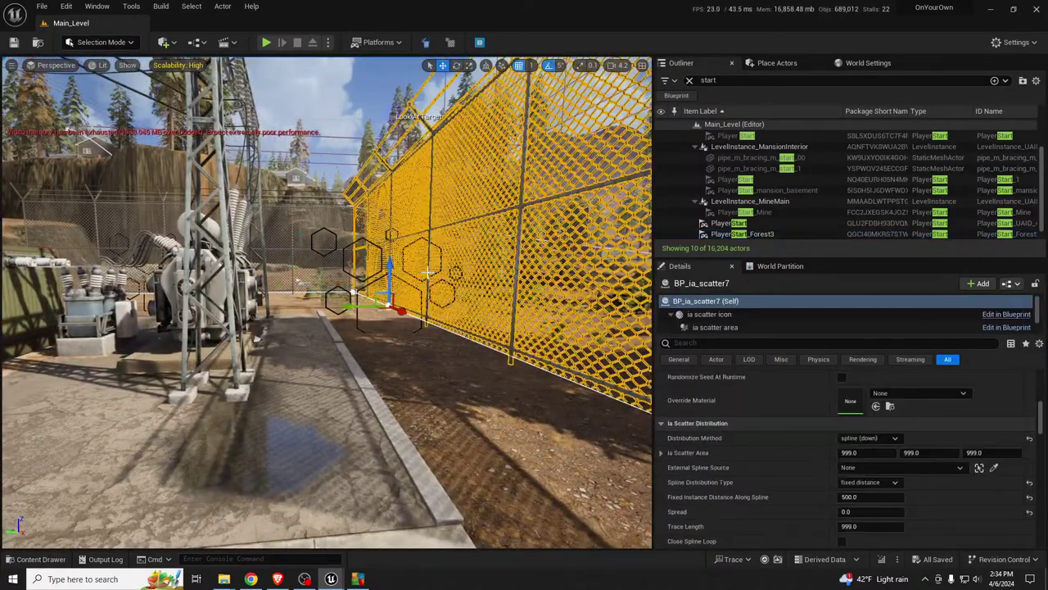
pyautogui.moveTo(389, 264); pyautogui.dragTo(392, 294)
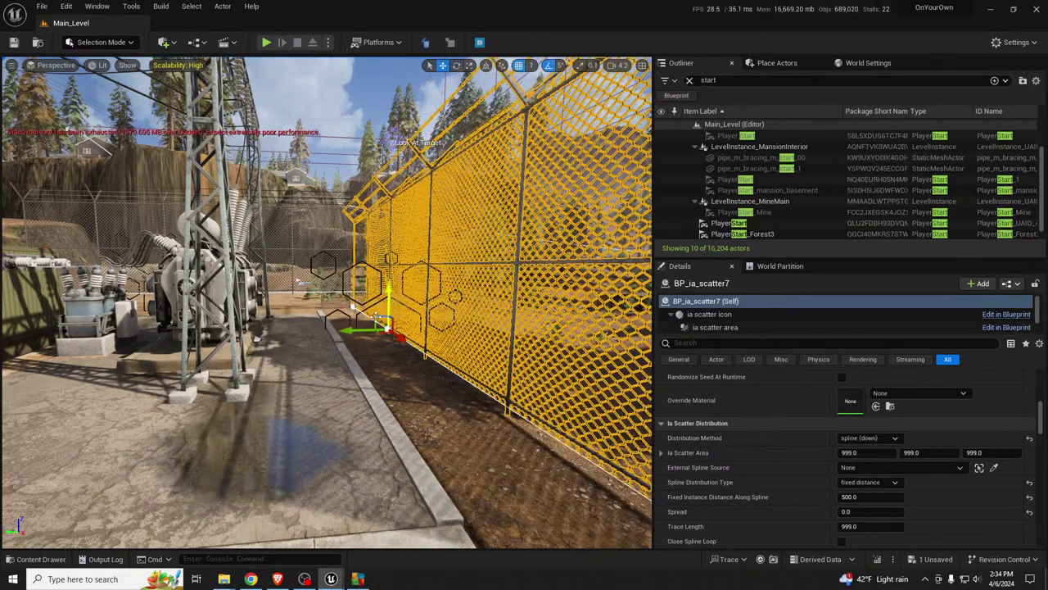
pyautogui.moveTo(349, 329); pyautogui.dragTo(303, 334)
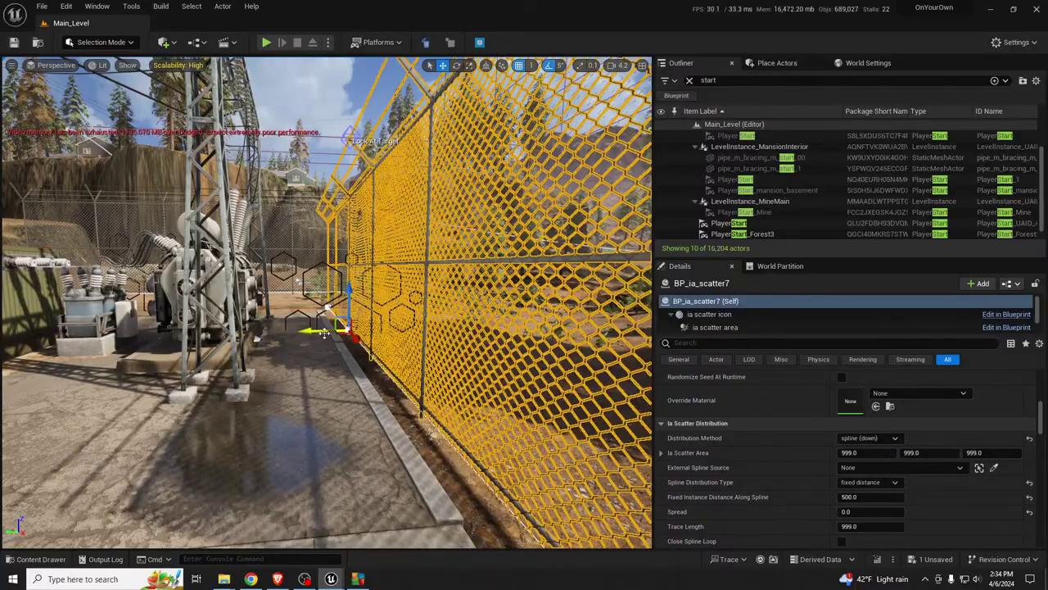
# Step: Select the BP_ia_scatter11 fence run, lower it toward the ground, and slide it away from the corner piece
pyautogui.moveTo(324, 334); pyautogui.dragTo(358, 293, button='right')
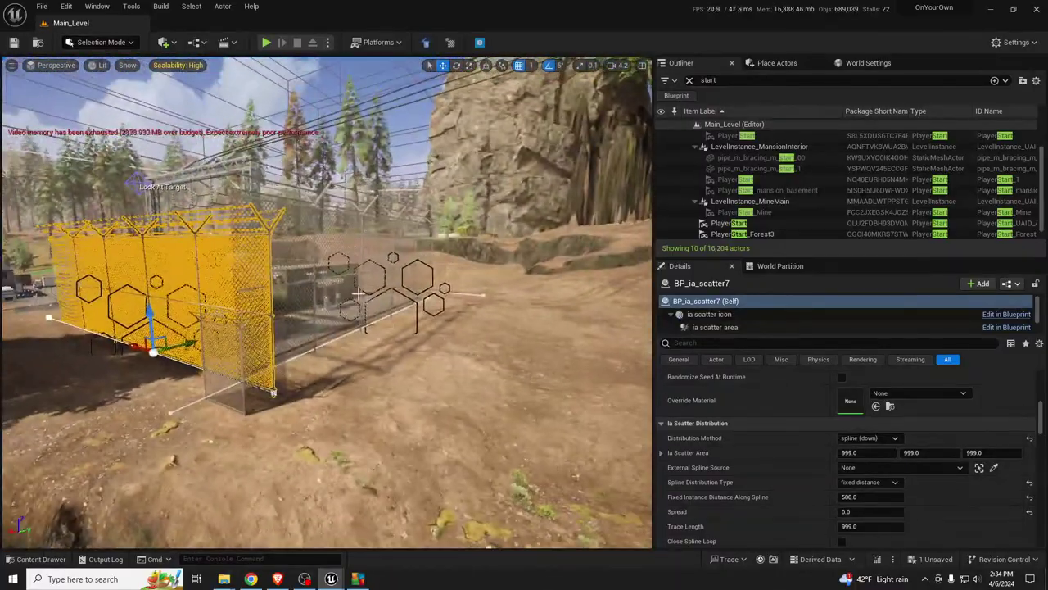
pyautogui.click(314, 283)
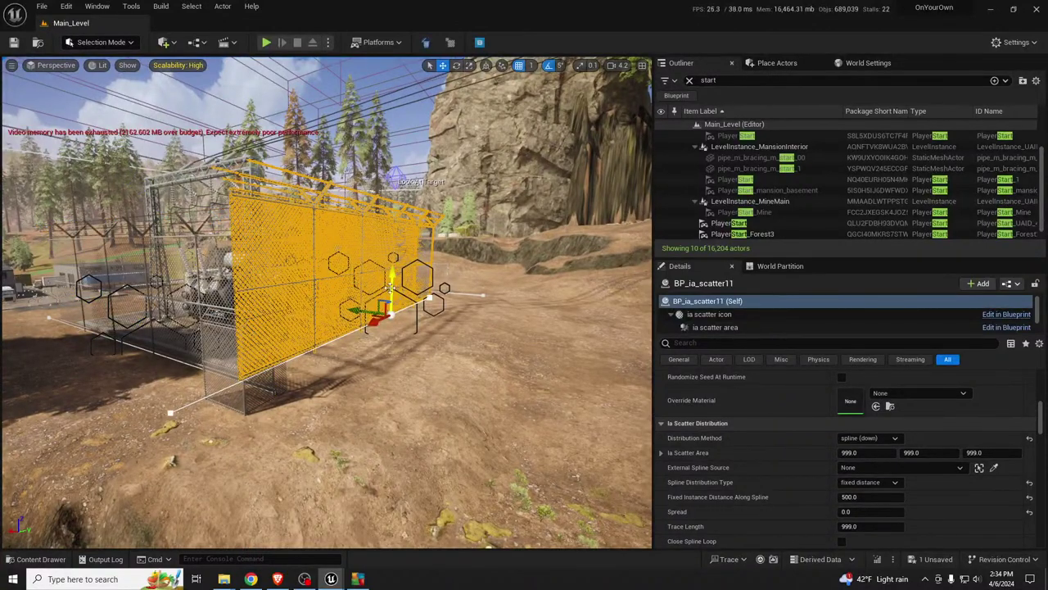
pyautogui.moveTo(391, 286); pyautogui.dragTo(396, 309)
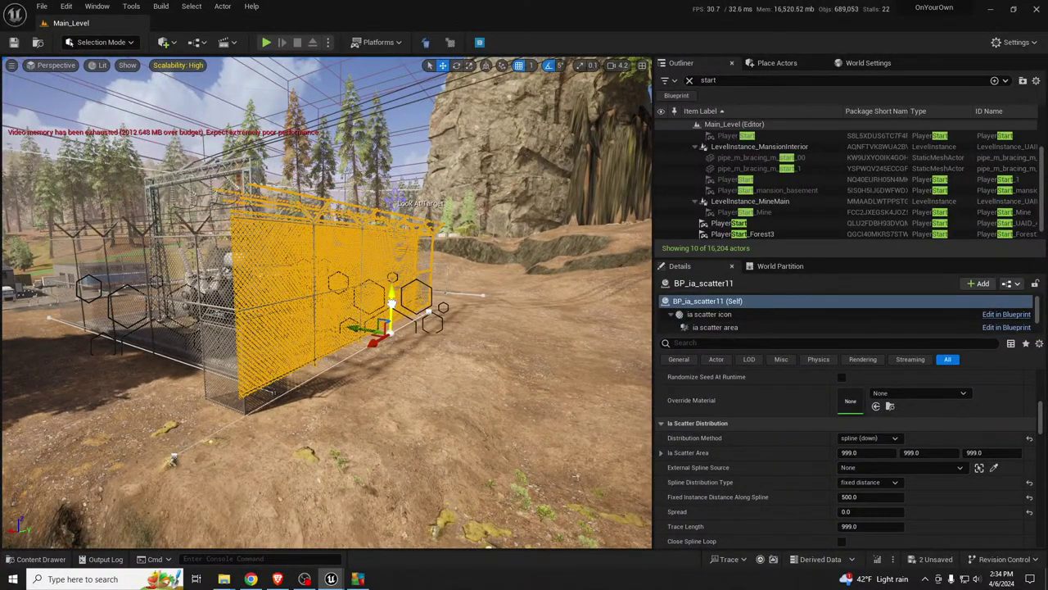
pyautogui.moveTo(397, 308); pyautogui.dragTo(452, 354, button='right')
pyautogui.press('w')
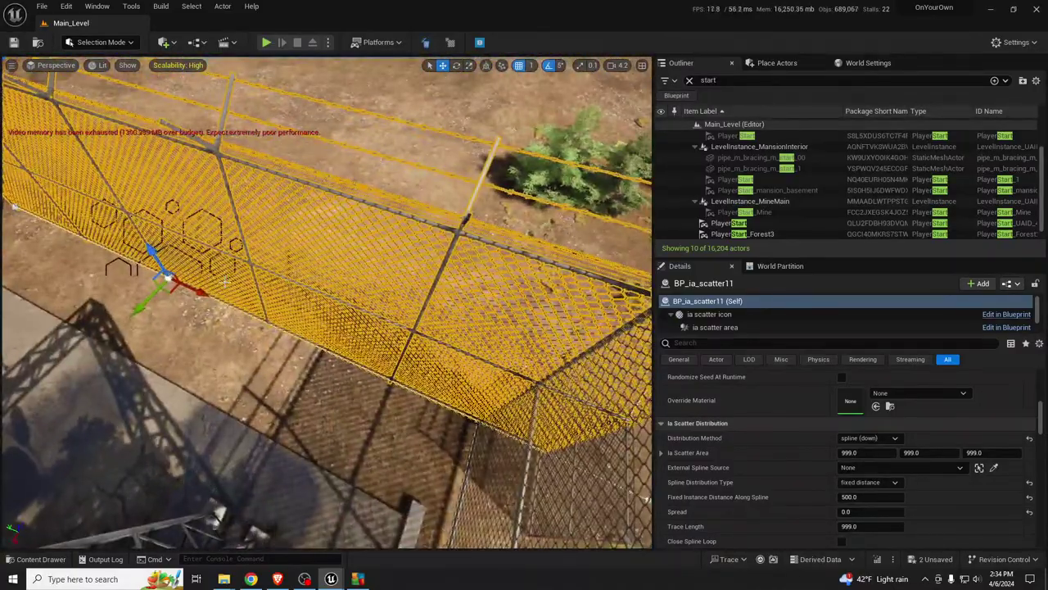
pyautogui.moveTo(167, 292); pyautogui.dragTo(63, 246)
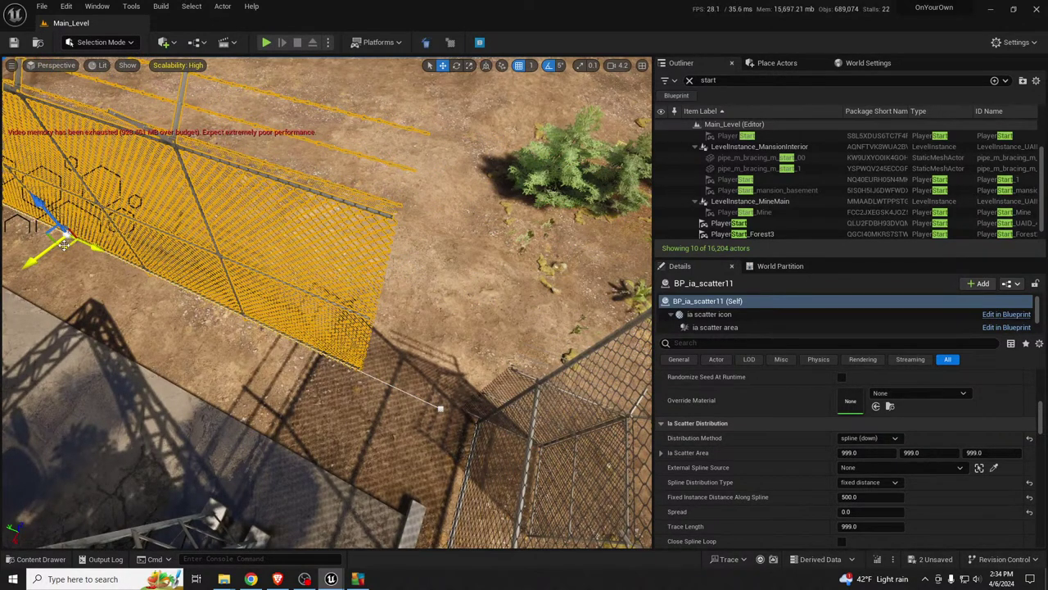
pyautogui.moveTo(69, 250); pyautogui.dragTo(222, 184, button='right')
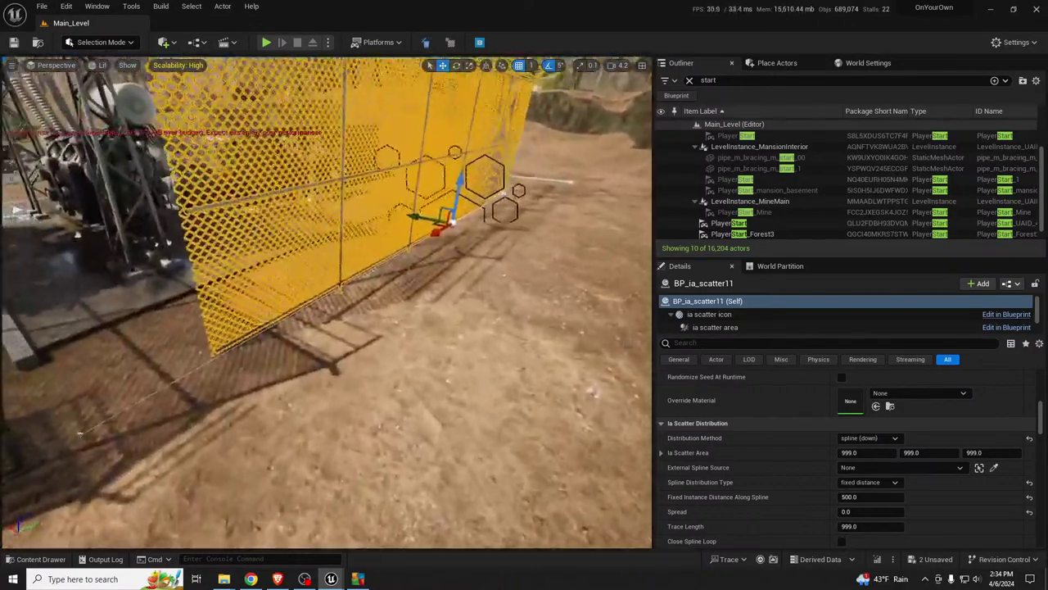
# Step: Slide the BP_ia_scatter7 fence run back along its length, away from the corner piece
pyautogui.moveTo(62, 229); pyautogui.dragTo(64, 222, button='right')
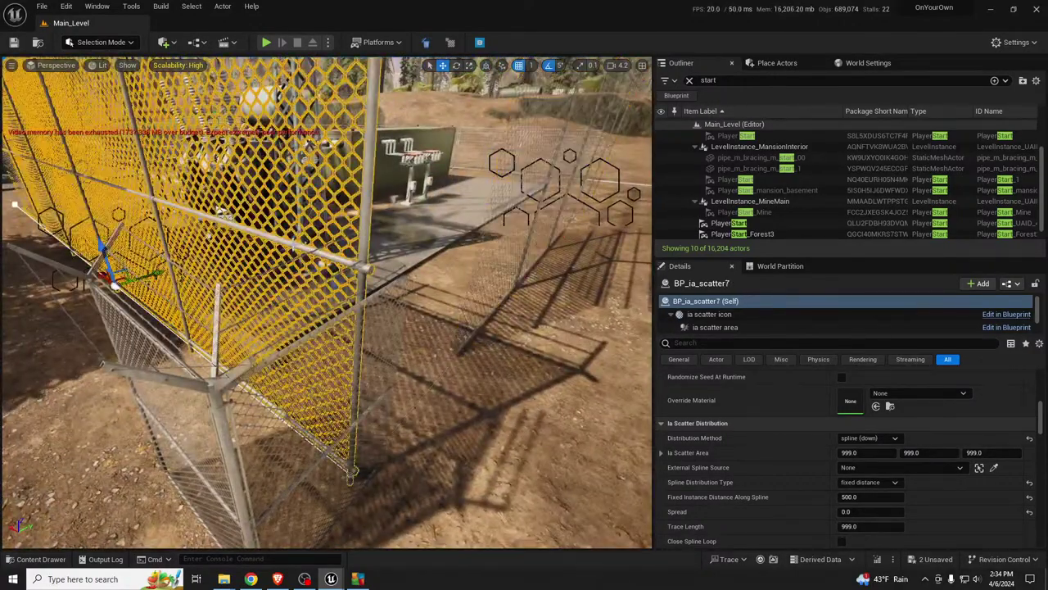
pyautogui.moveTo(99, 275); pyautogui.dragTo(69, 251)
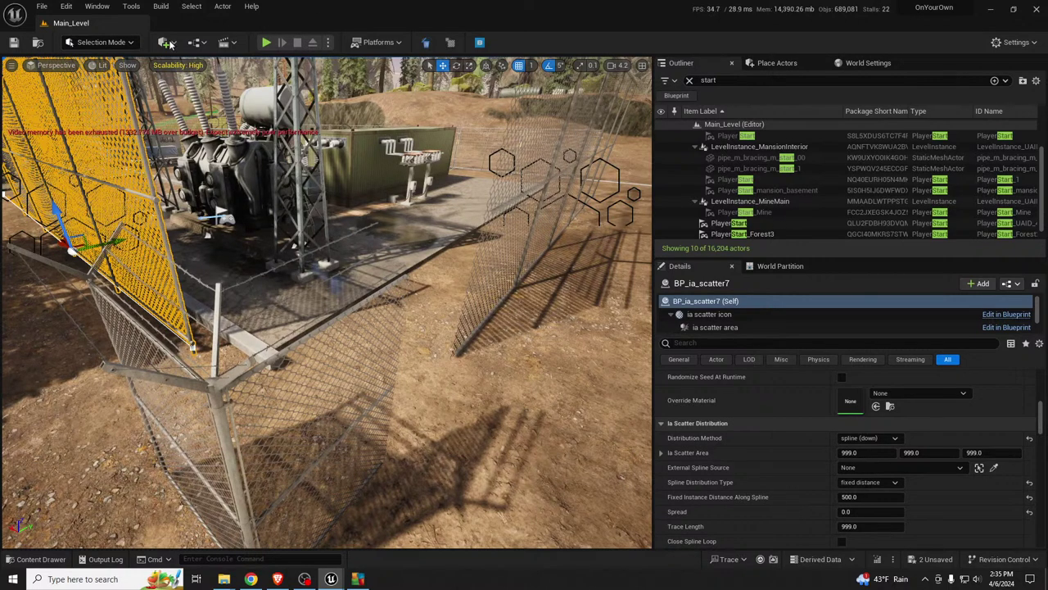
pyautogui.click(98, 65)
pyautogui.moveTo(151, 213)
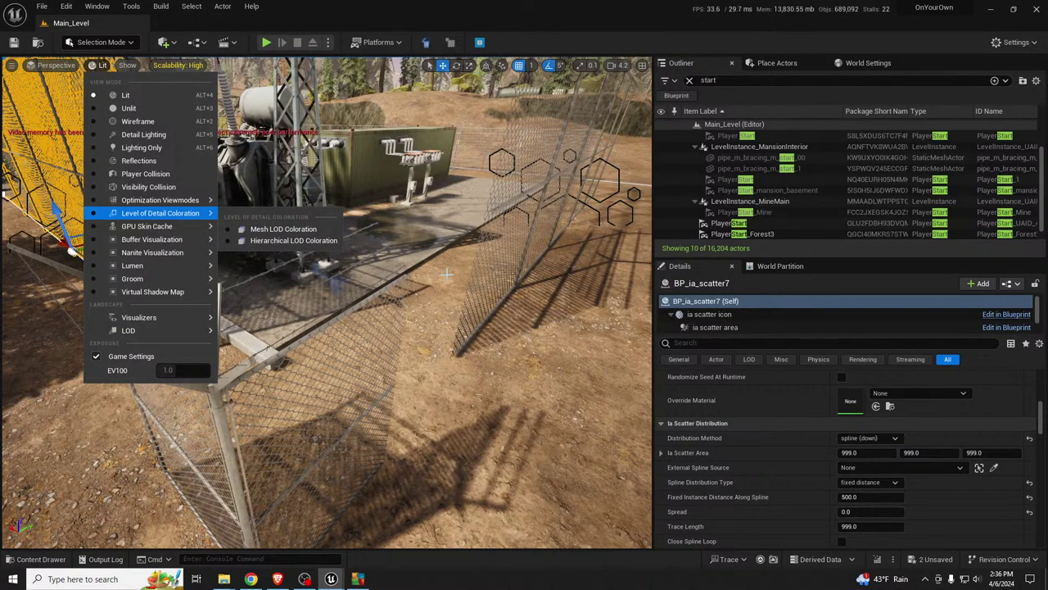
pyautogui.click(369, 223)
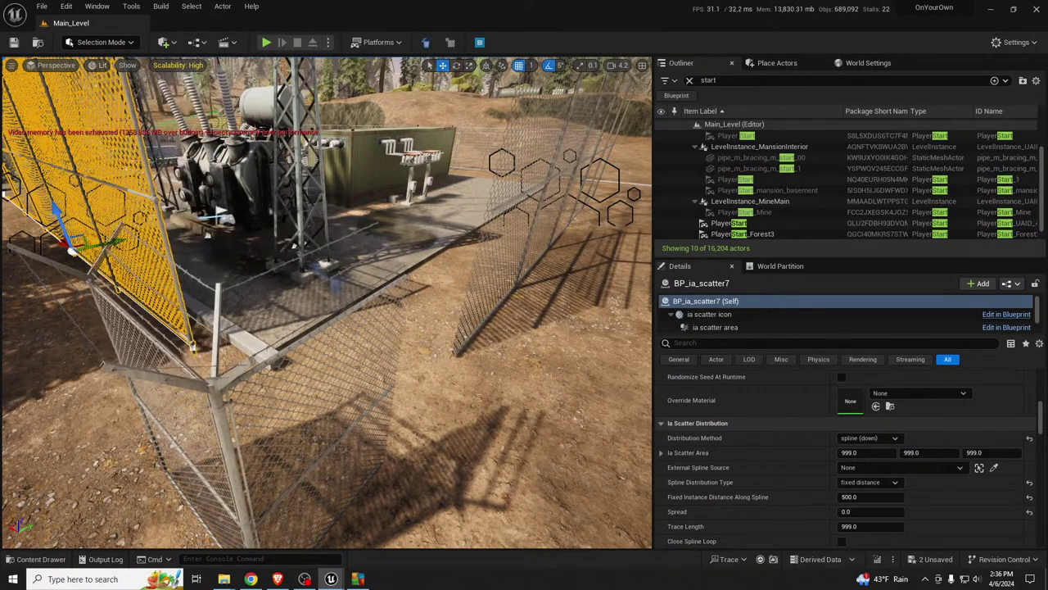
# Step: Reposition the SM_F_5_3_Angle corner piece at the open corner between the two fence runs and save the level
pyautogui.moveTo(412, 236); pyautogui.dragTo(403, 222, button='right')
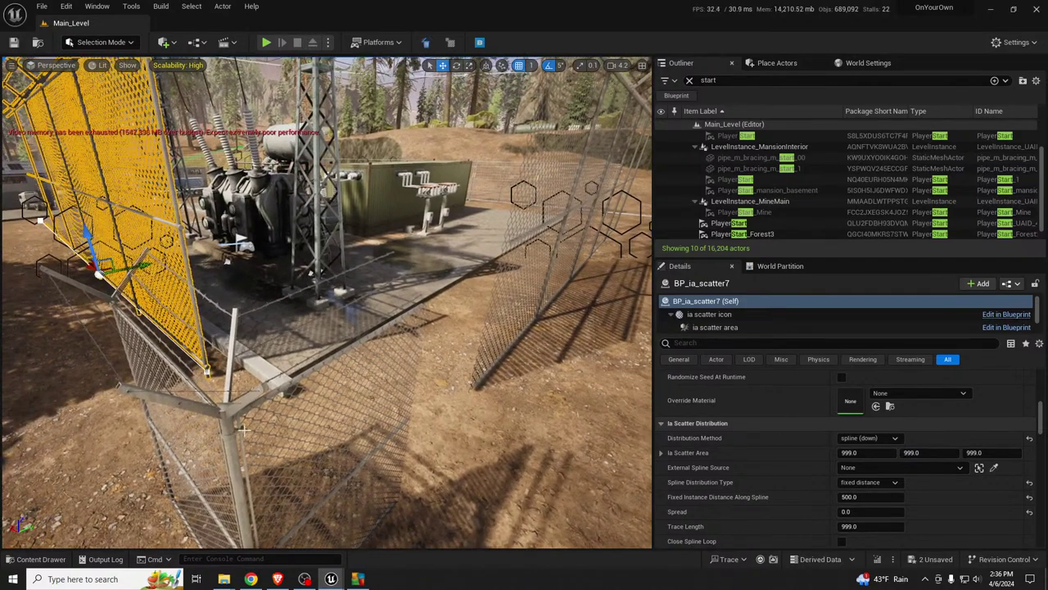
pyautogui.click(361, 333)
pyautogui.moveTo(361, 333); pyautogui.dragTo(360, 399, button='right')
pyautogui.moveTo(280, 485); pyautogui.dragTo(304, 336)
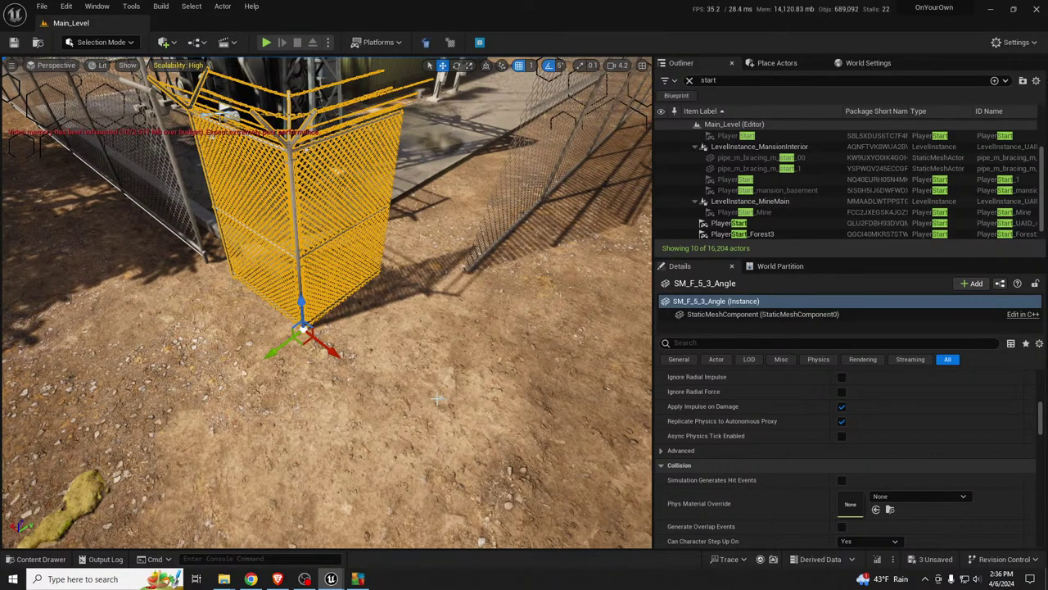
pyautogui.moveTo(444, 395); pyautogui.dragTo(278, 328, button='right')
pyautogui.hotkey('ctrl', 's')
# Step: Go to the motel, hide LevelInstance_Motel, and select the MotelMainBuilding_Interiors level instance behind it
pyautogui.press('w')
pyautogui.moveTo(466, 438); pyautogui.dragTo(573, 409, button='right')
pyautogui.scroll(5, 466, 439)
pyautogui.press('w')
pyautogui.moveTo(338, 311); pyautogui.dragTo(348, 365, button='right')
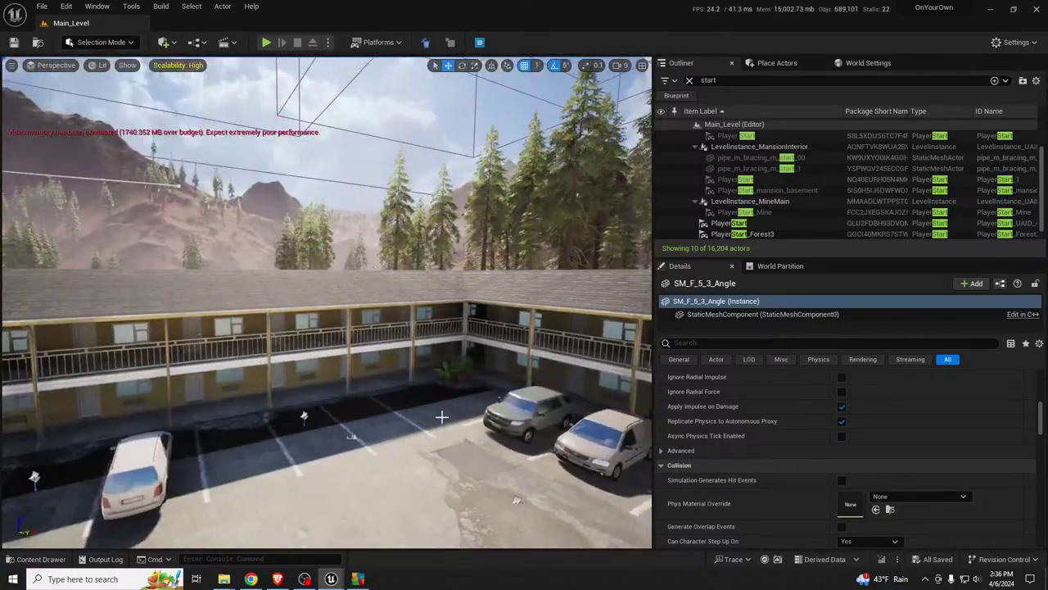
pyautogui.click(338, 311)
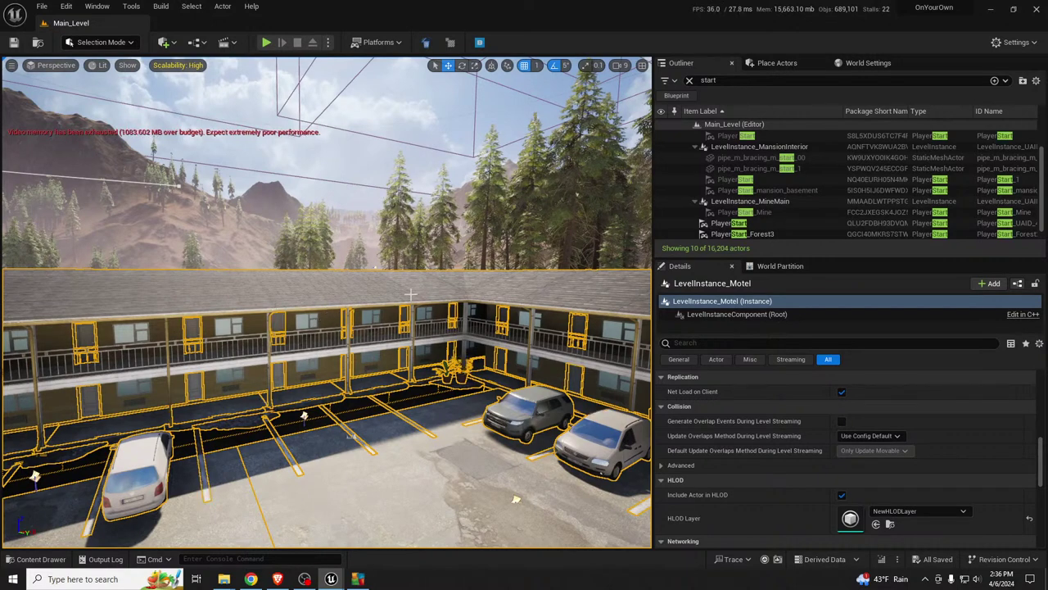
pyautogui.press('h')
pyautogui.click(291, 326)
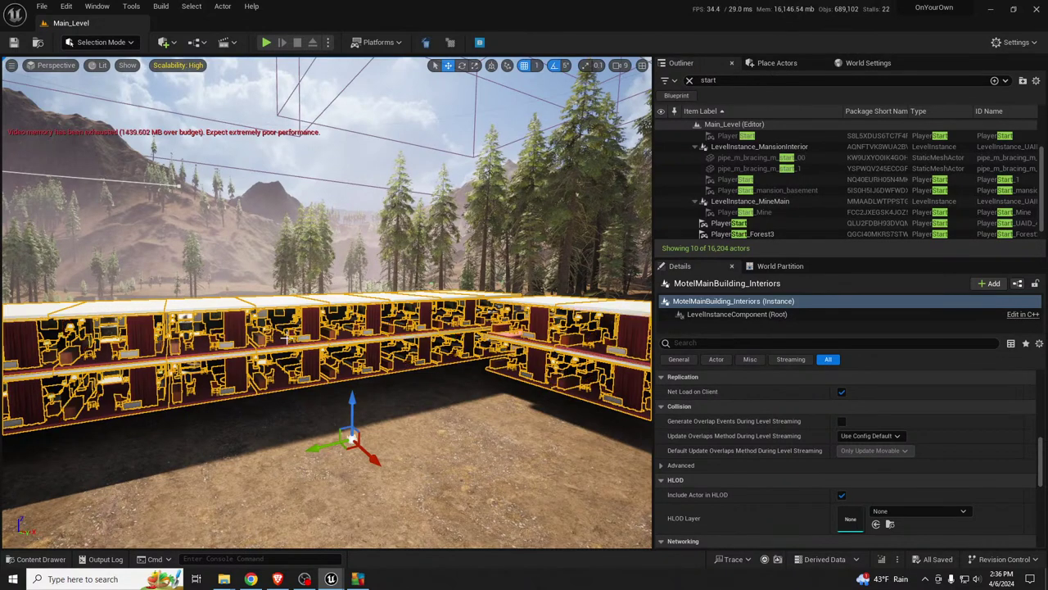
# Step: Undo the interiors selection and the hiding of LevelInstance_Motel
pyautogui.moveTo(293, 323); pyautogui.dragTo(301, 331, button='right')
pyautogui.scroll(1, 308, 350)
pyautogui.hotkey('ctrl', 'z')
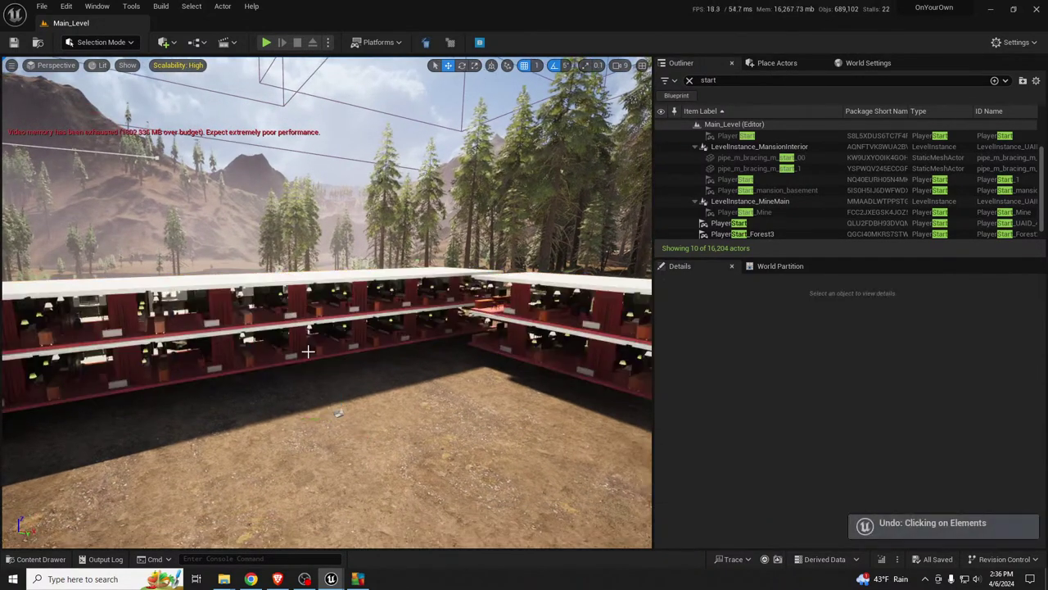
pyautogui.hotkey('ctrl', 'z')
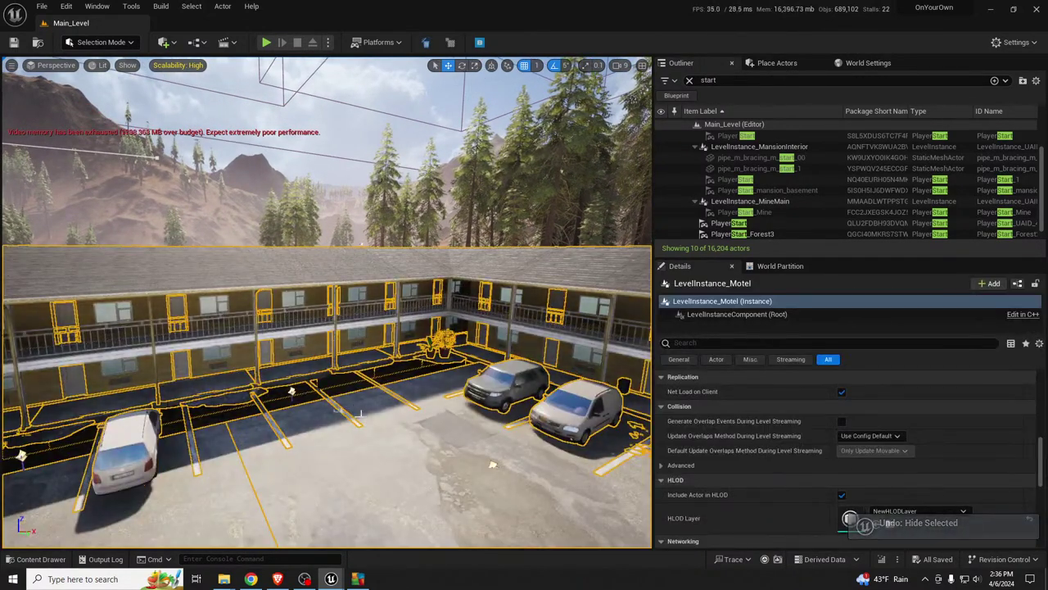
# Step: Return to the transformer yard, inspect the fence corner, and select the SM_F_5_3_Angle corner piece
pyautogui.moveTo(310, 351); pyautogui.dragTo(647, 397, button='right')
pyautogui.press('w')
pyautogui.moveTo(213, 410); pyautogui.dragTo(368, 424, button='right')
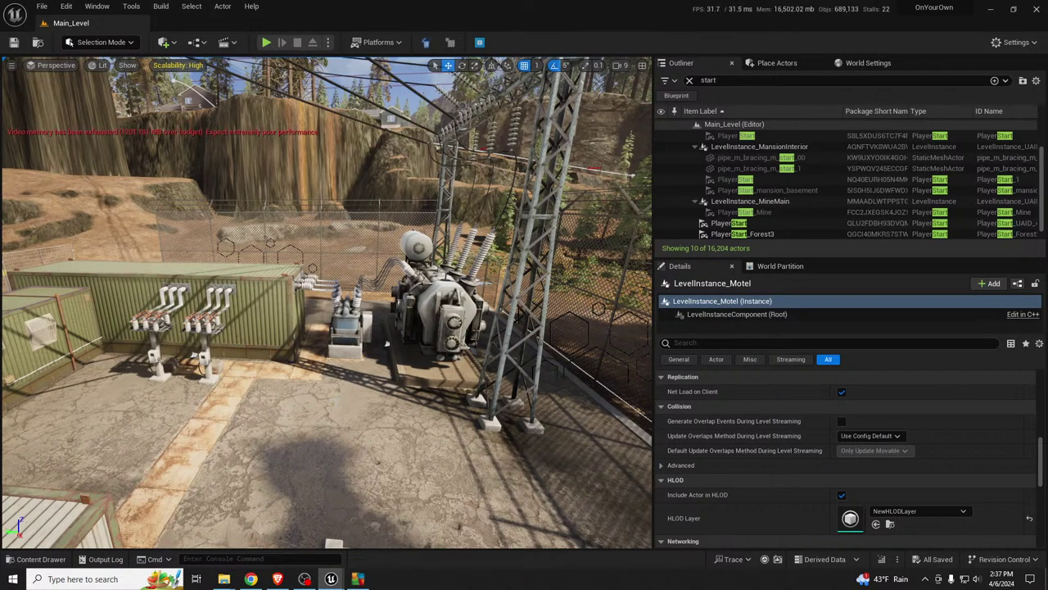
pyautogui.press('w')
pyautogui.moveTo(388, 344); pyautogui.dragTo(434, 315, button='right')
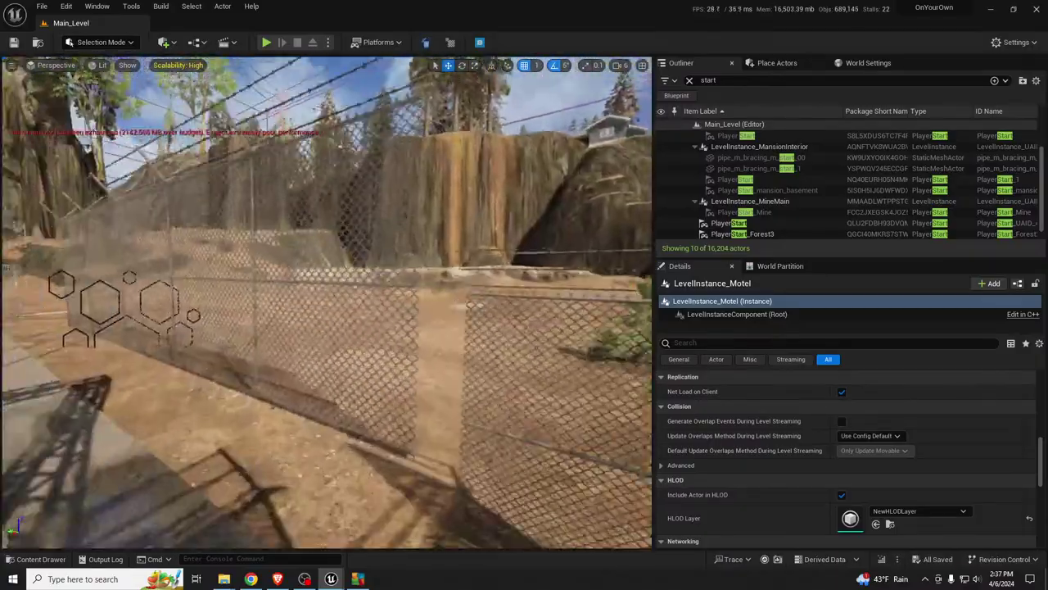
pyautogui.moveTo(327, 303); pyautogui.dragTo(327, 303, button='right')
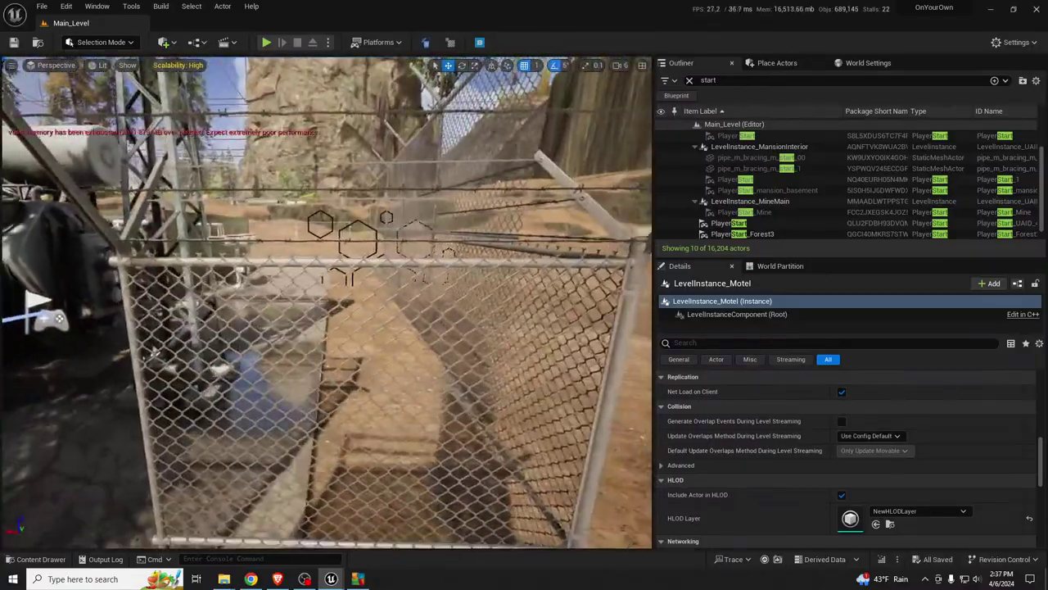
pyautogui.moveTo(348, 404); pyautogui.dragTo(348, 404, button='right')
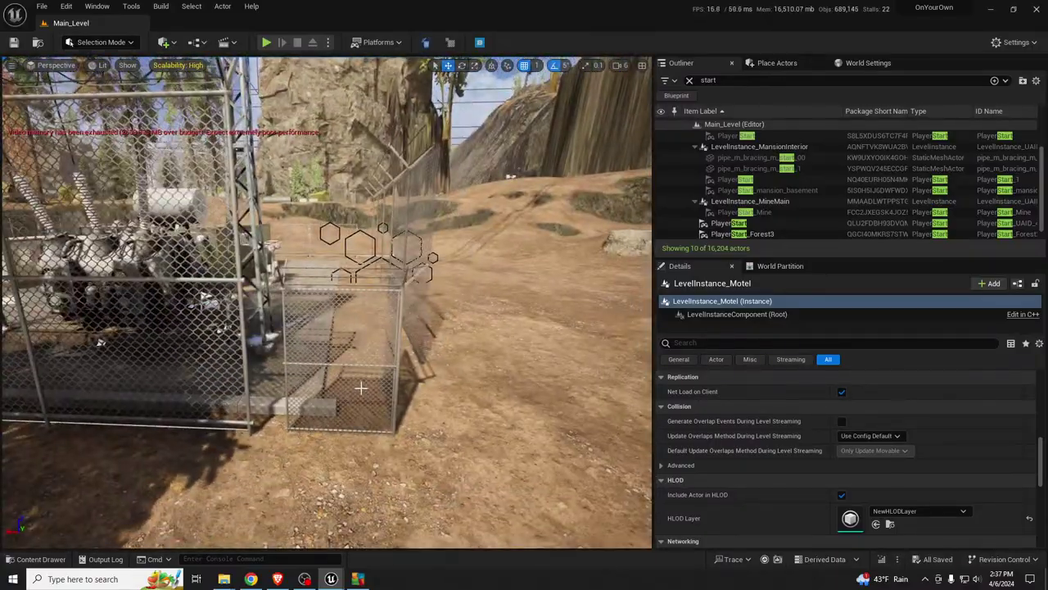
pyautogui.click(396, 358)
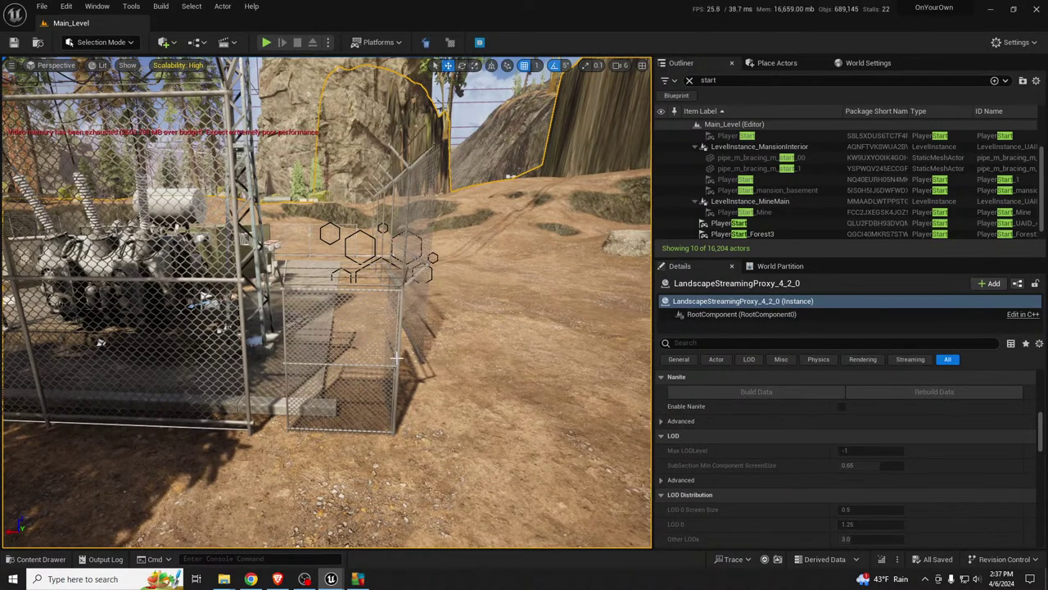
pyautogui.click(396, 358)
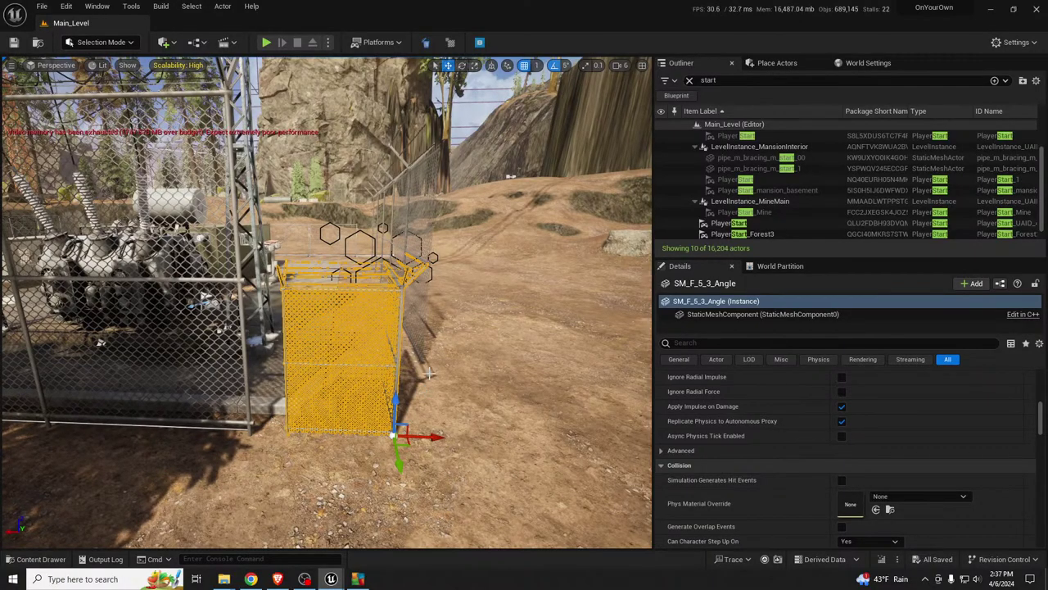
# Step: Select the BP_ia_scatter7 fence run beside the corner and examine its static mesh and instance settings
pyautogui.press('d')
pyautogui.moveTo(430, 374); pyautogui.dragTo(245, 372, button='right')
pyautogui.press('a')
pyautogui.press('w')
pyautogui.scroll(-3, 221, 360)
pyautogui.press('s')
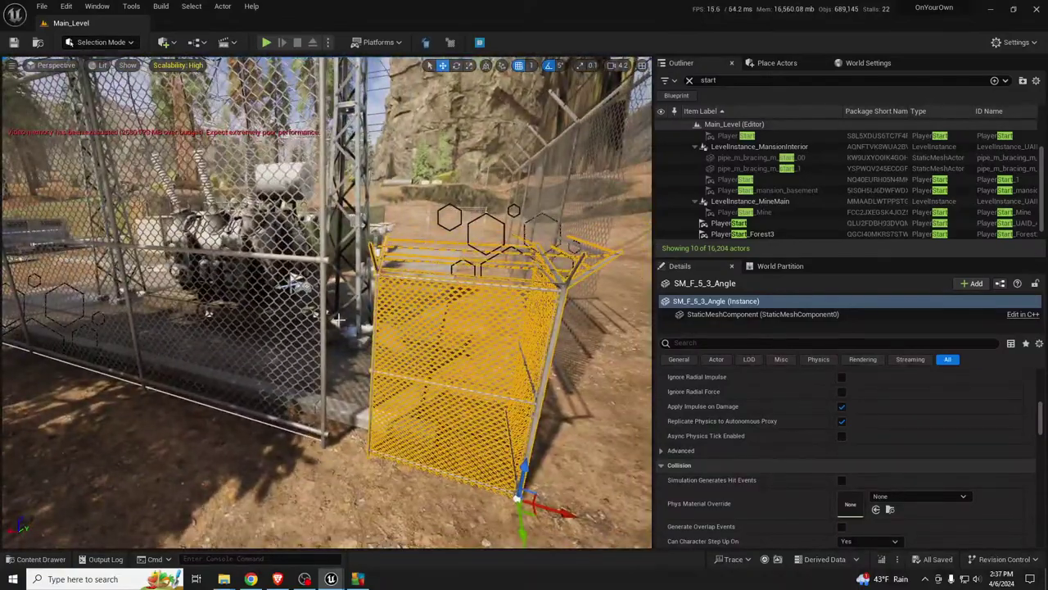
pyautogui.click(295, 279)
pyautogui.press('s')
pyautogui.moveTo(296, 281); pyautogui.dragTo(250, 246, button='right')
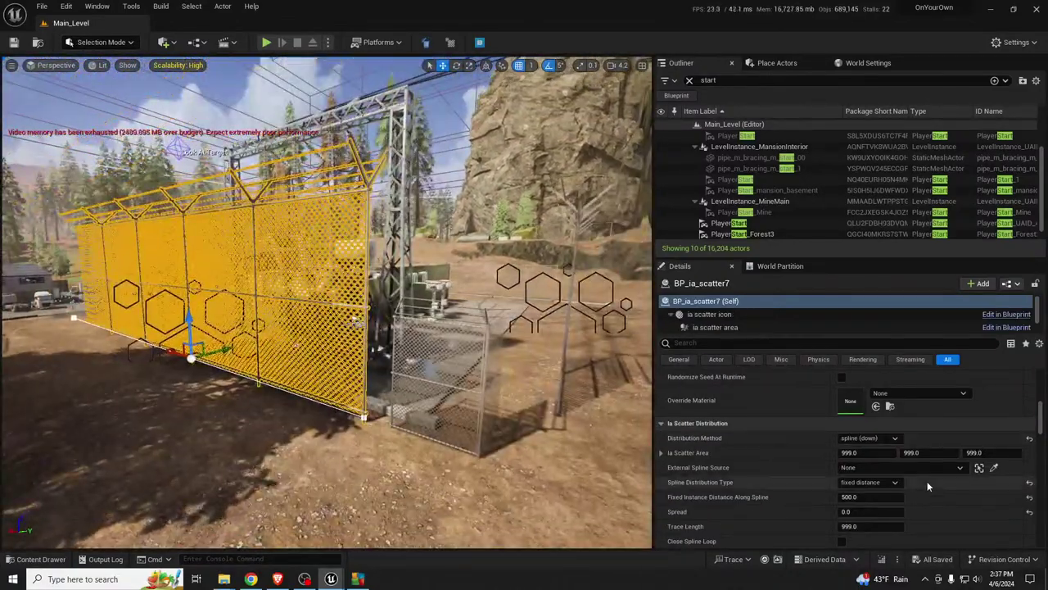
pyautogui.scroll(1, 944, 502)
pyautogui.scroll(8, 945, 502)
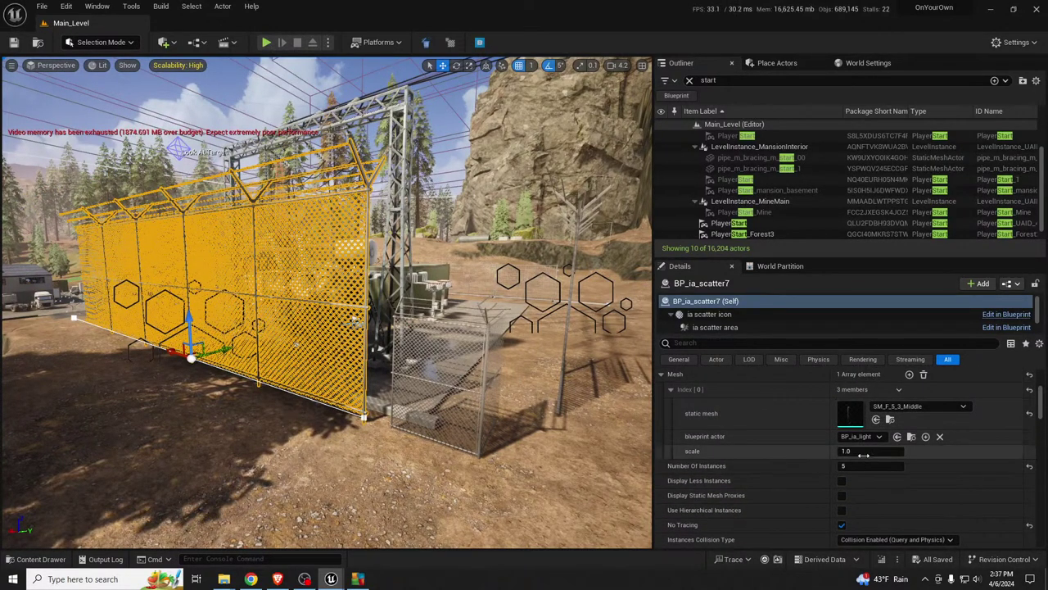
# Step: Select the SM_F_5_3_Angle corner piece, play the level to check the fence corner on foot, and stop the session
pyautogui.click(486, 377)
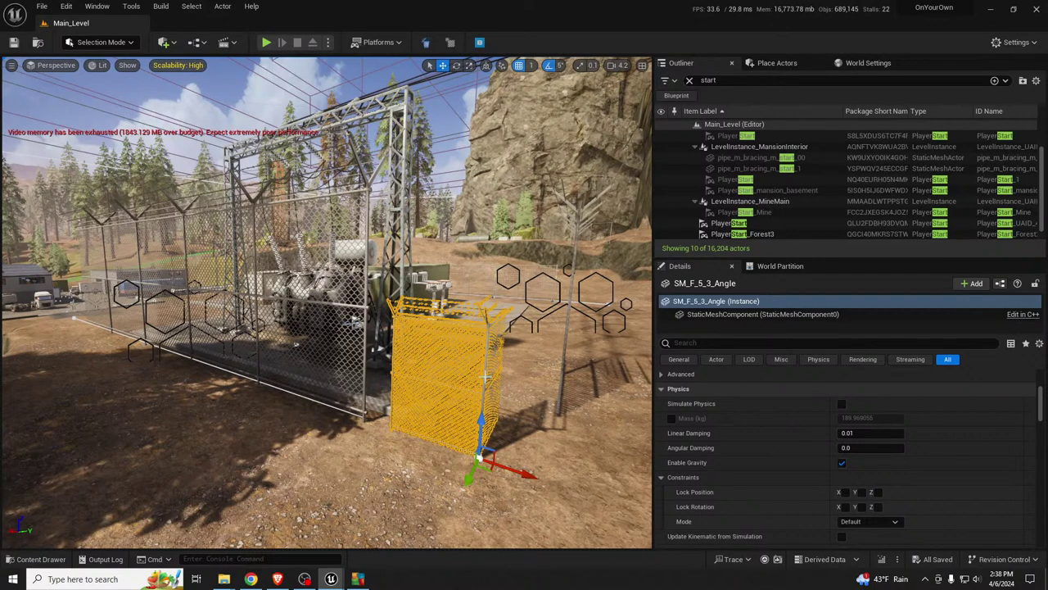
pyautogui.hotkey('alt', 'p')
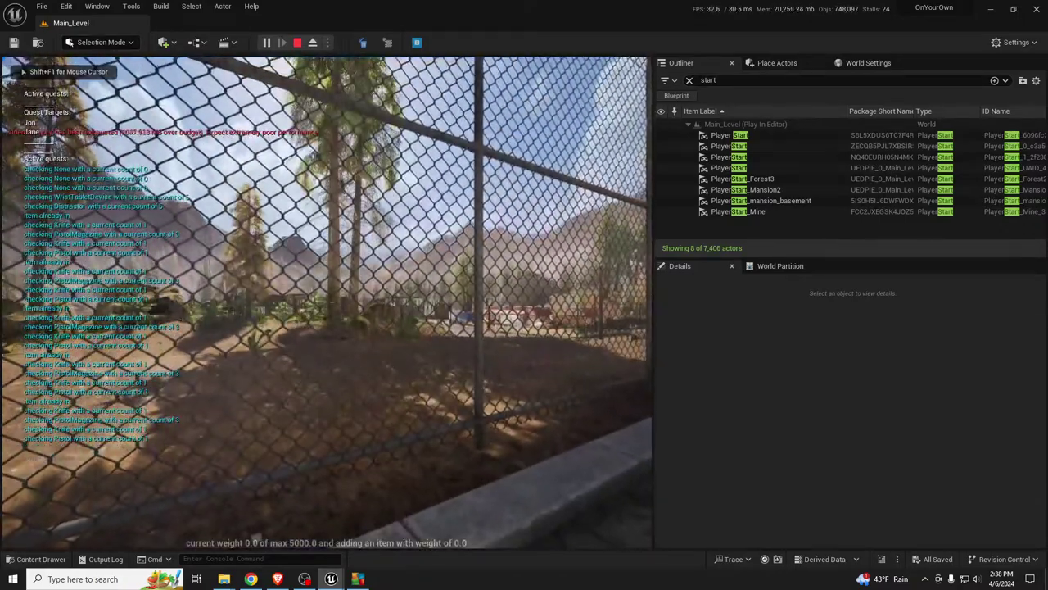
pyautogui.press('w')
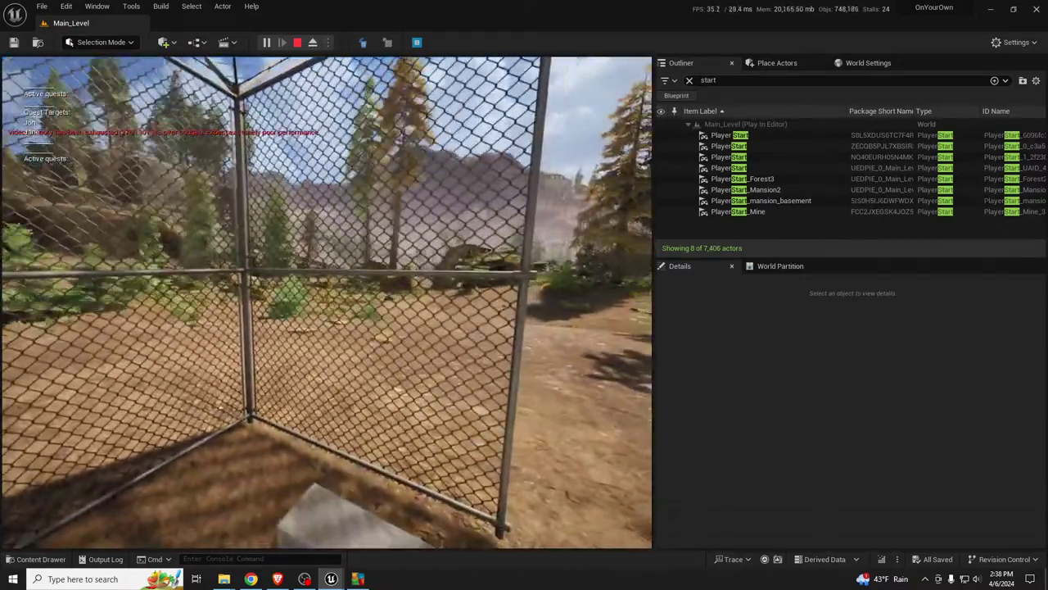
pyautogui.hotkey('shift', 'F1')
pyautogui.press('Escape')
# Step: Select the BP_ia_scatter7 fence run beside the corner and set its SM_F_5_3_Middle mesh scale to 0.5
pyautogui.click(355, 439)
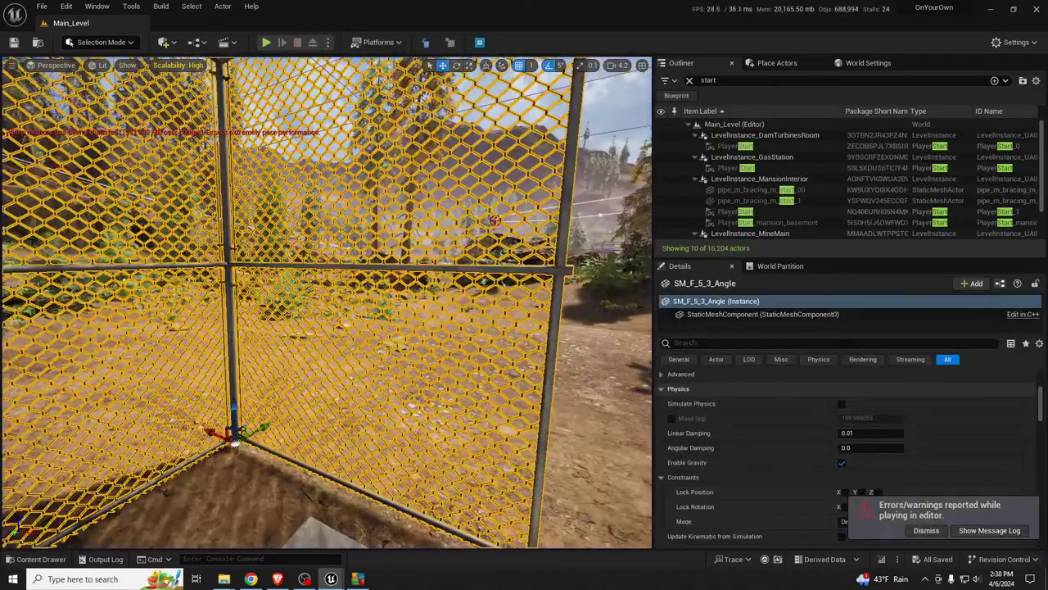
pyautogui.moveTo(355, 440); pyautogui.dragTo(508, 440, button='right')
pyautogui.click(493, 297)
pyautogui.moveTo(493, 297); pyautogui.dragTo(454, 310, button='right')
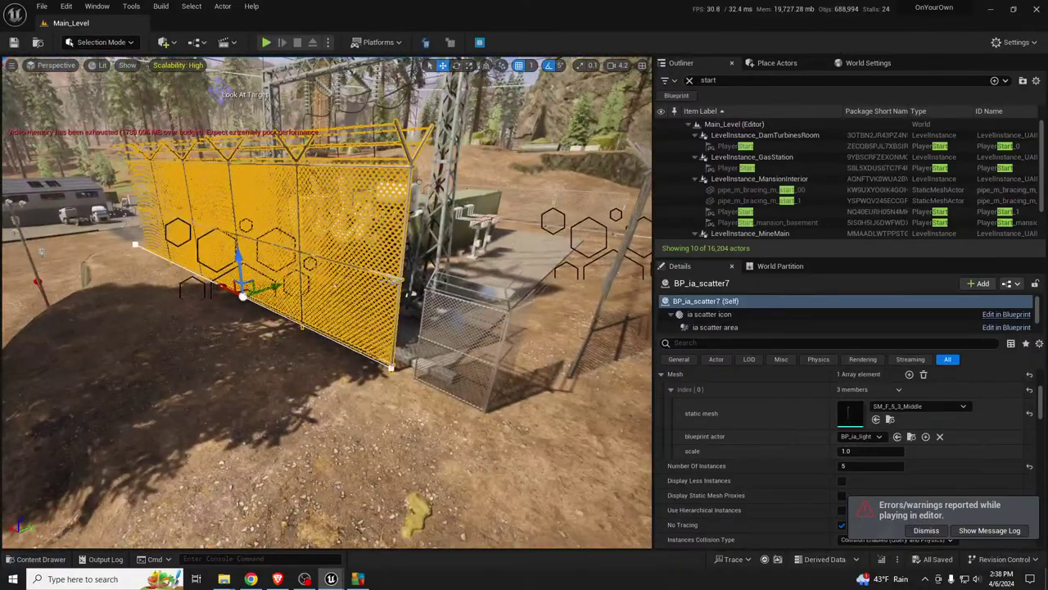
pyautogui.click(891, 452)
pyautogui.write('0.5')
pyautogui.press('Return')
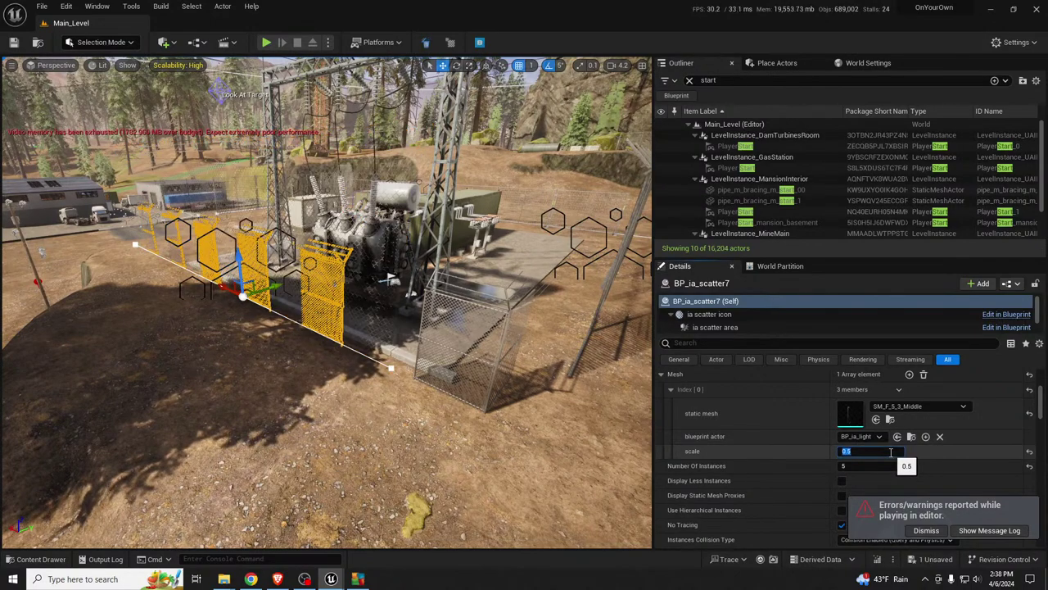
# Step: Set the BP_ia_scatter7 fence run's fixed instance distance along the spline to 250
pyautogui.press('w')
pyautogui.moveTo(491, 344); pyautogui.dragTo(610, 327, button='right')
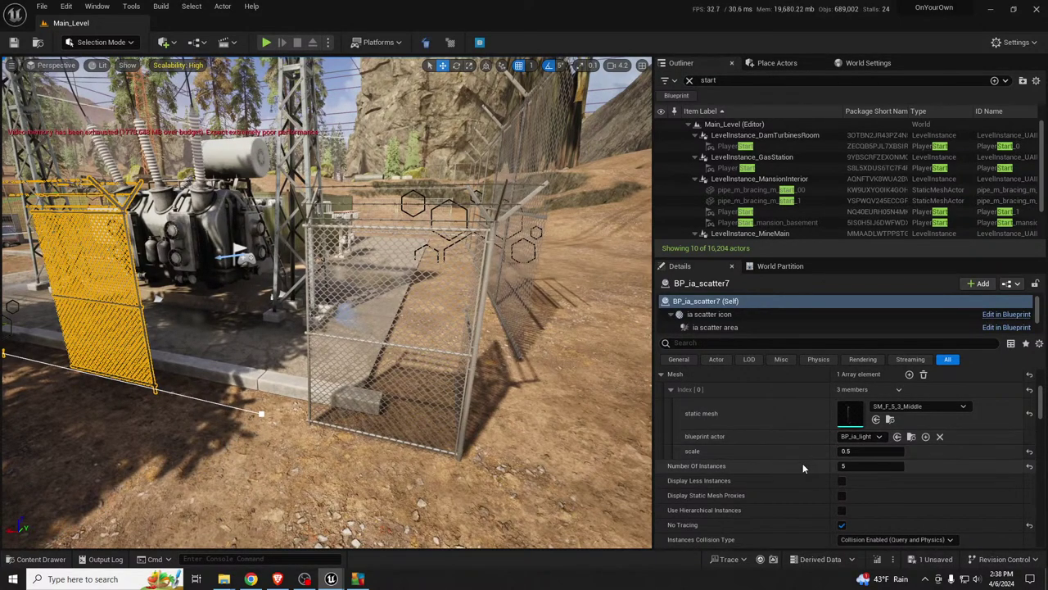
pyautogui.scroll(-3, 802, 463)
pyautogui.scroll(-4, 802, 465)
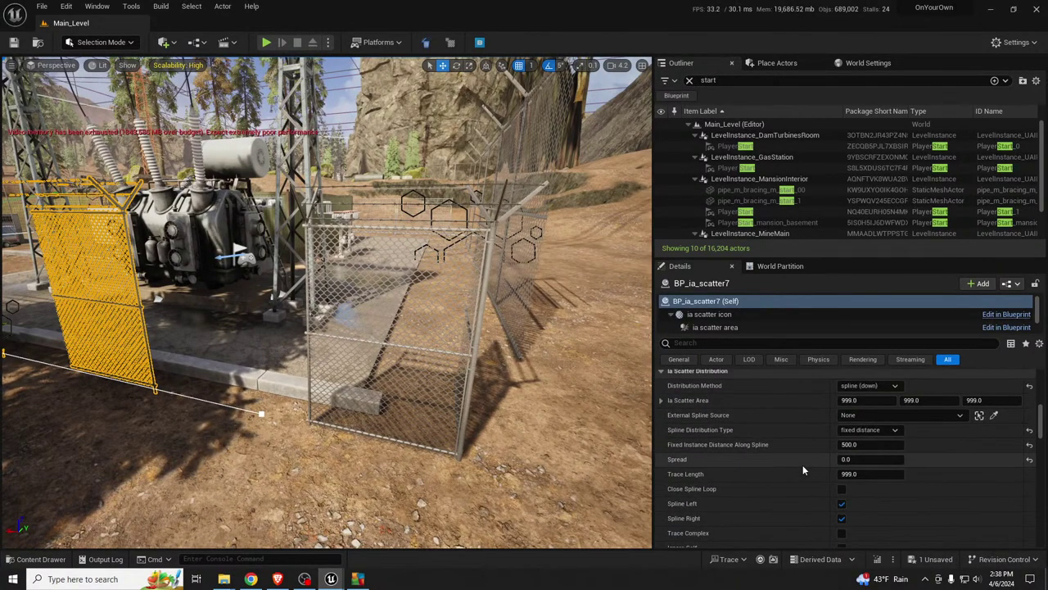
pyautogui.click(873, 445)
pyautogui.write('250')
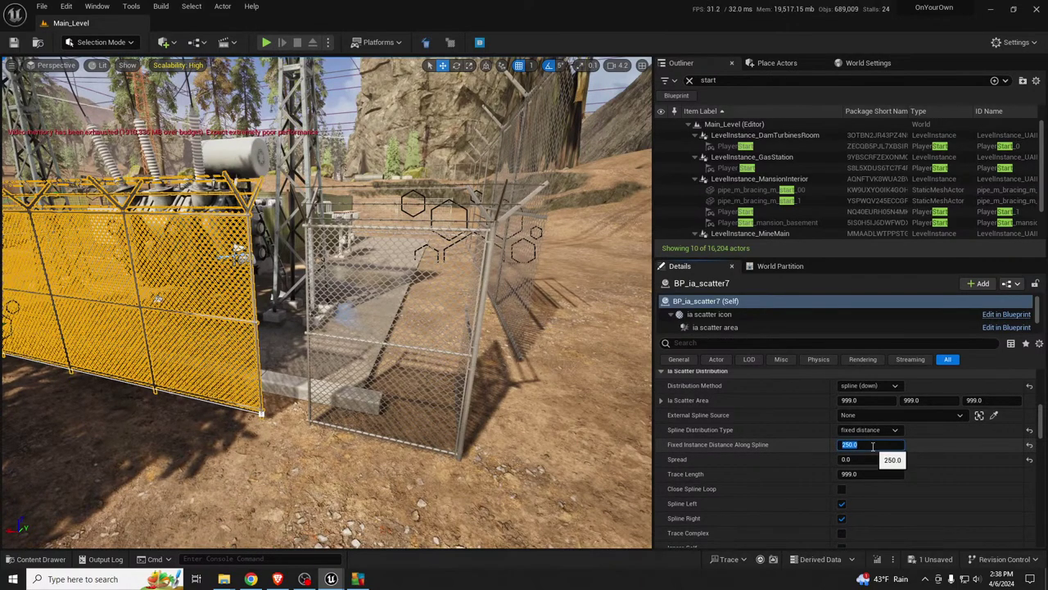
pyautogui.press('Return')
# Step: Try rotating the BP_ia_scatter7 fence run about its vertical axis, and undo the rotation
pyautogui.press('a')
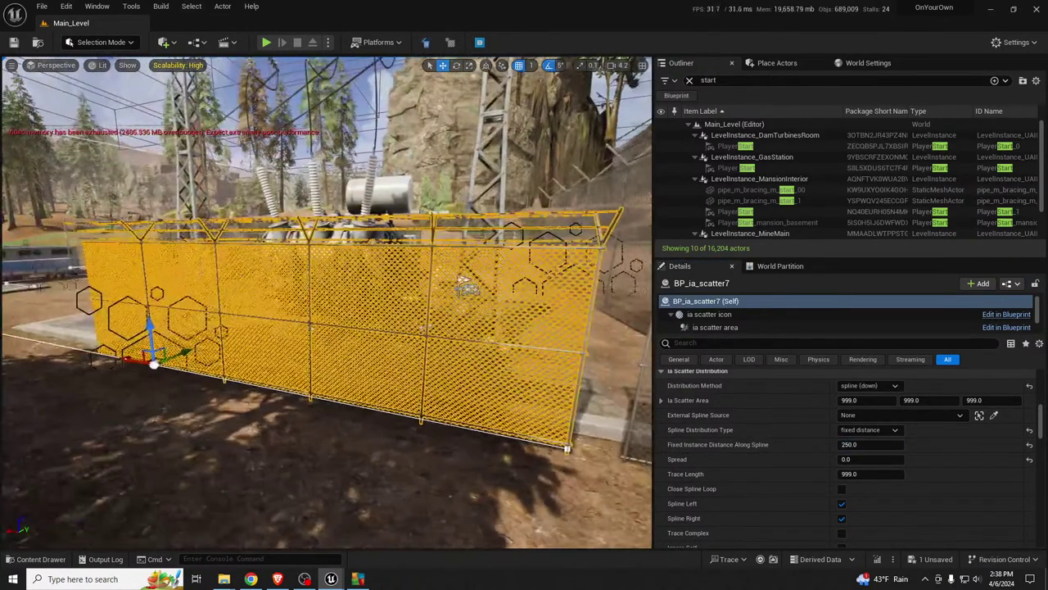
pyautogui.press('d')
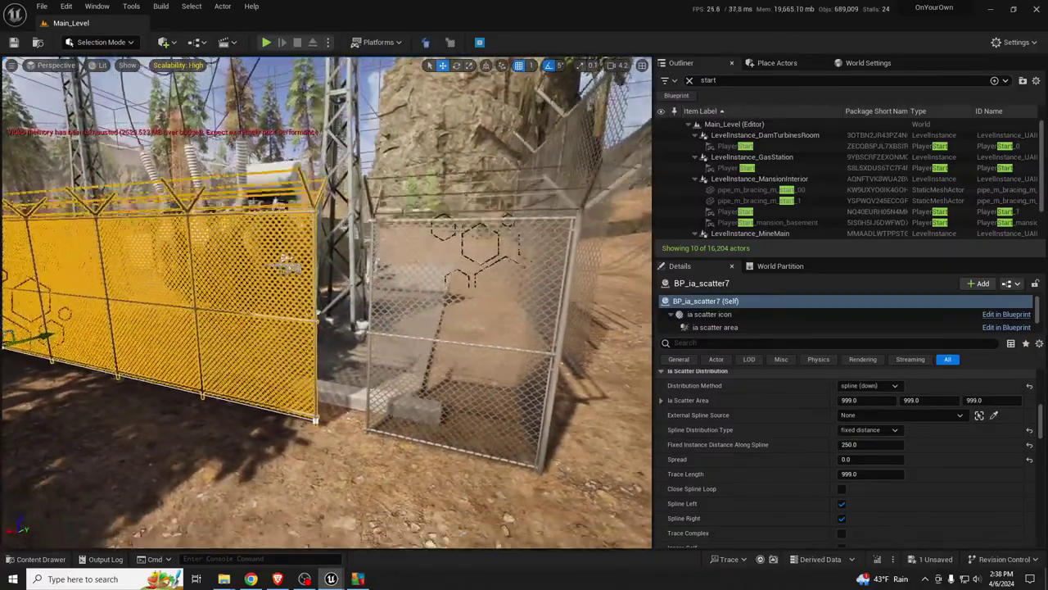
pyautogui.press('w')
pyautogui.press('s')
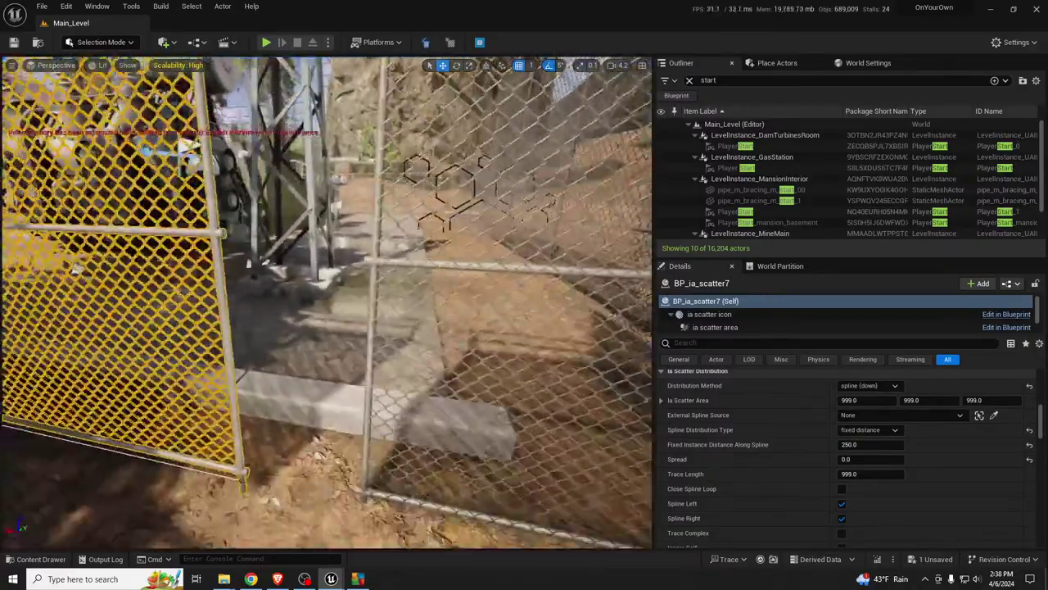
pyautogui.press('s')
pyautogui.moveTo(234, 303); pyautogui.dragTo(152, 369, button='right')
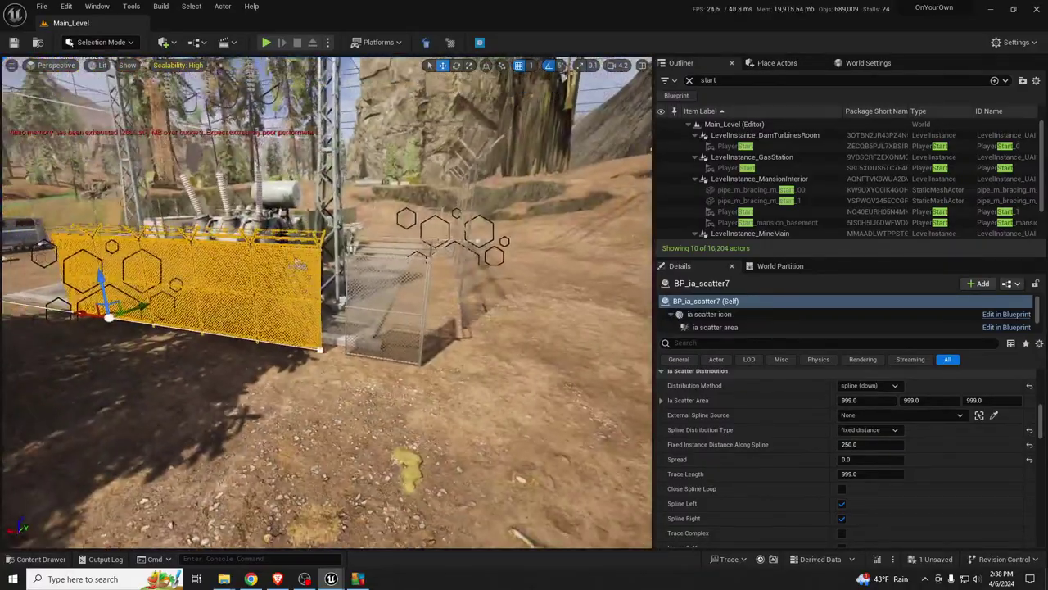
pyautogui.press('e')
pyautogui.moveTo(93, 340); pyautogui.dragTo(49, 332)
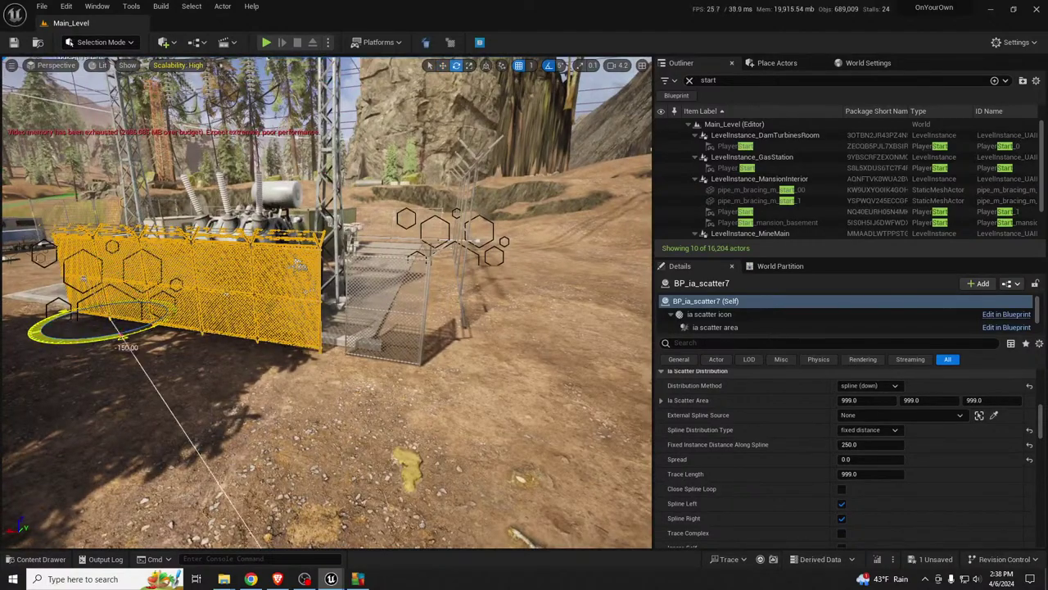
pyautogui.moveTo(246, 544); pyautogui.dragTo(166, 336)
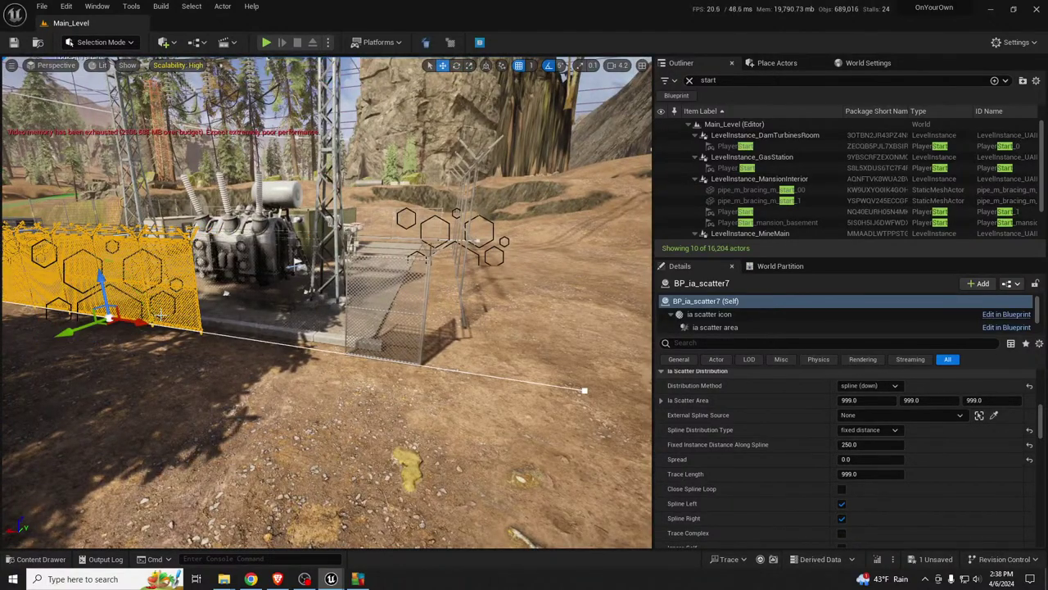
pyautogui.press('w')
pyautogui.moveTo(329, 308)
pyautogui.mouseDown(button='right')
pyautogui.moveTo(205, 306)
pyautogui.moveTo(329, 307)
pyautogui.mouseUp(button='right')
pyautogui.hotkey('ctrl', 'z')
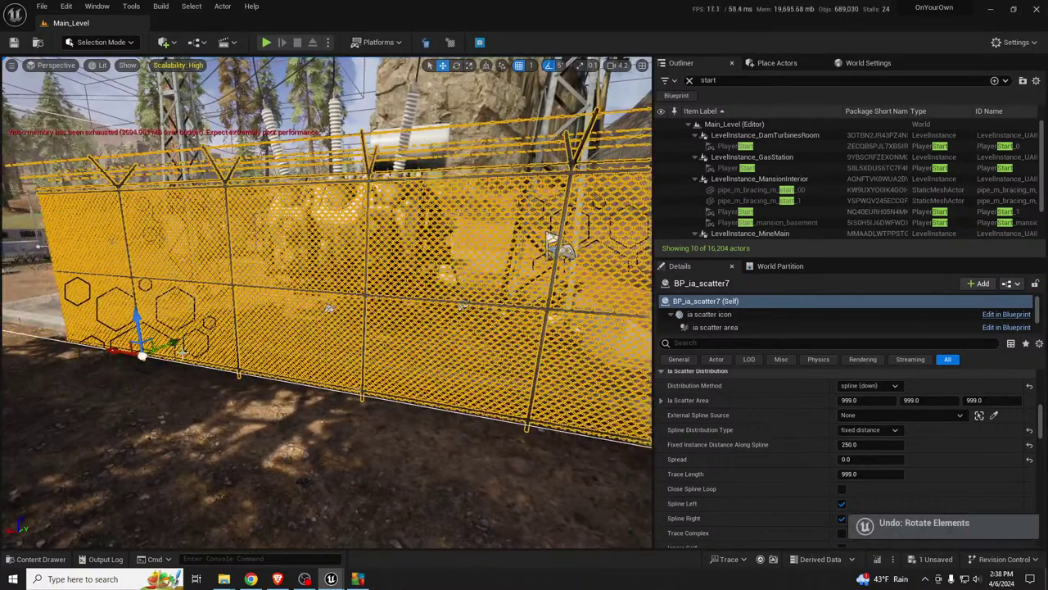
# Step: Set the Z values of BP_ia_scatter7's random rotation minimum and maximum to -90
pyautogui.moveTo(184, 331); pyautogui.dragTo(286, 331, button='right')
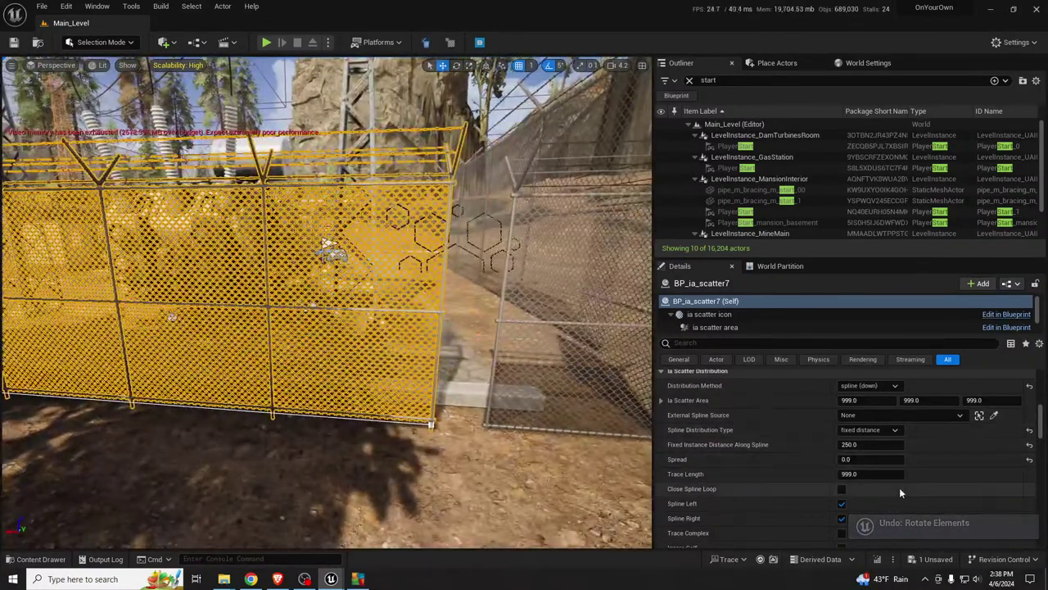
pyautogui.scroll(-5, 819, 467)
pyautogui.scroll(-2, 819, 468)
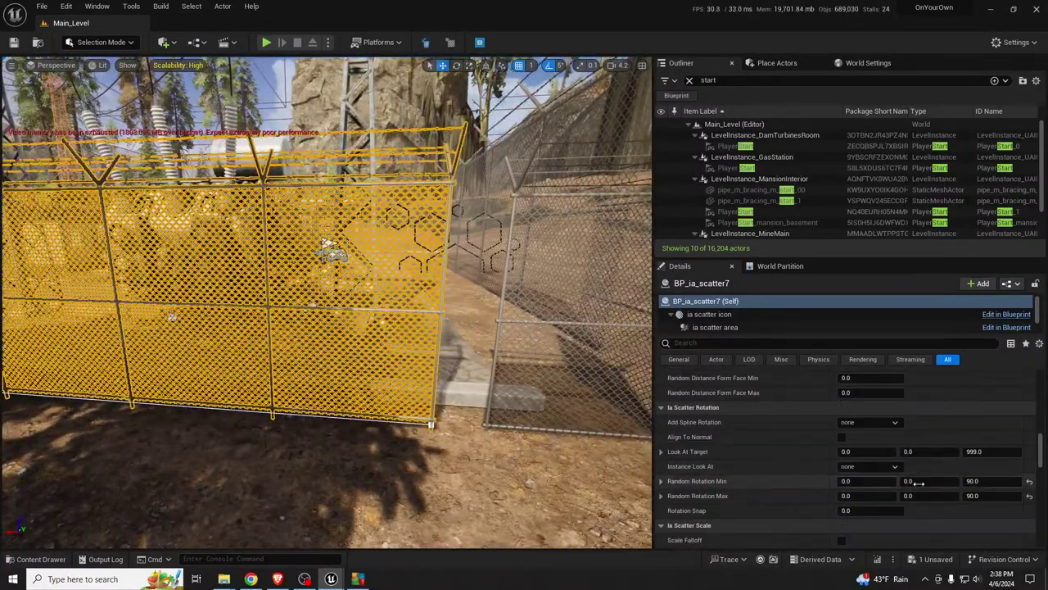
pyautogui.click(994, 481)
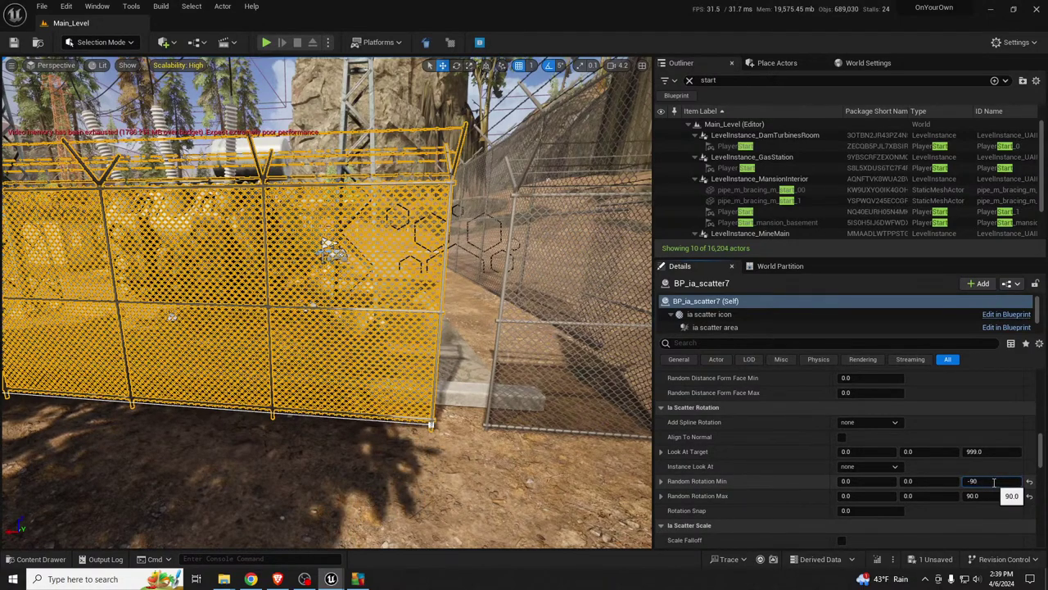
pyautogui.press('Tab')
pyautogui.write('-90')
pyautogui.press('Return')
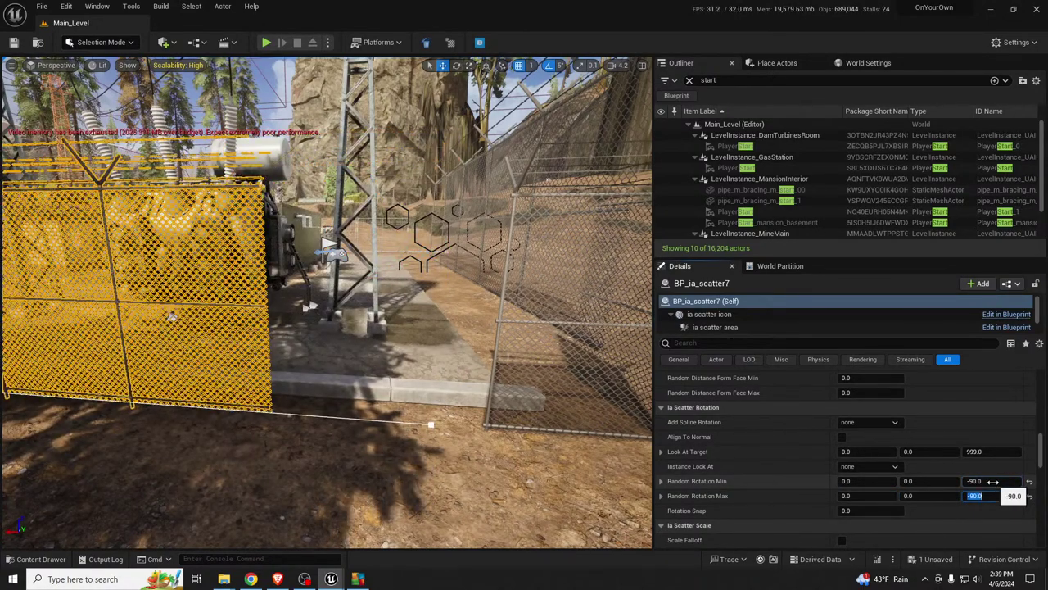
# Step: Slide the BP_ia_scatter7 fence run along the yard edge until its end panel meets the corner piece
pyautogui.press('s')
pyautogui.moveTo(477, 448); pyautogui.dragTo(477, 449, button='right')
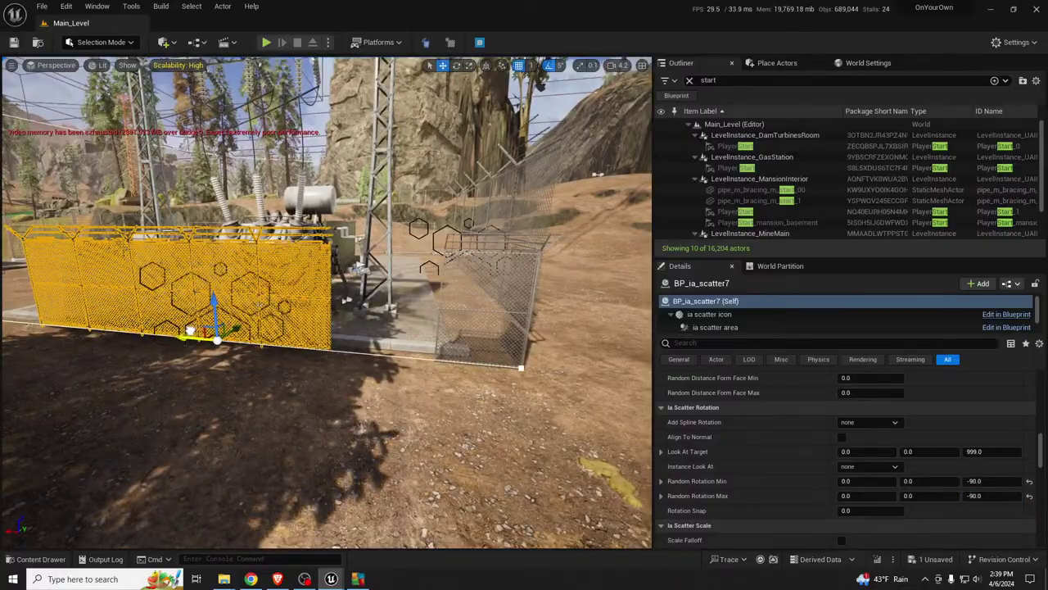
pyautogui.moveTo(189, 329)
pyautogui.mouseDown(button='right')
pyautogui.moveTo(225, 334)
pyautogui.moveTo(188, 337)
pyautogui.mouseUp(button='right')
pyautogui.press('w')
pyautogui.press('s')
pyautogui.moveTo(427, 372); pyautogui.dragTo(460, 379, button='right')
pyautogui.scroll(-2, 427, 373)
pyautogui.press('d')
# Step: Select the SM_F_5_3_Angle corner piece and align it with the end of the adjoining fence run
pyautogui.click(336, 424)
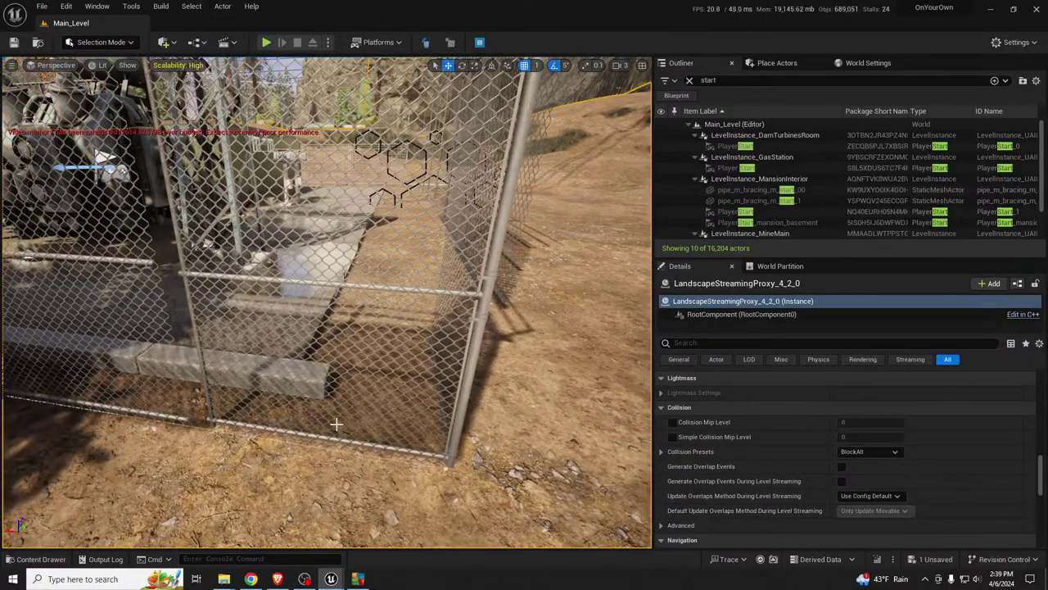
pyautogui.click(372, 443)
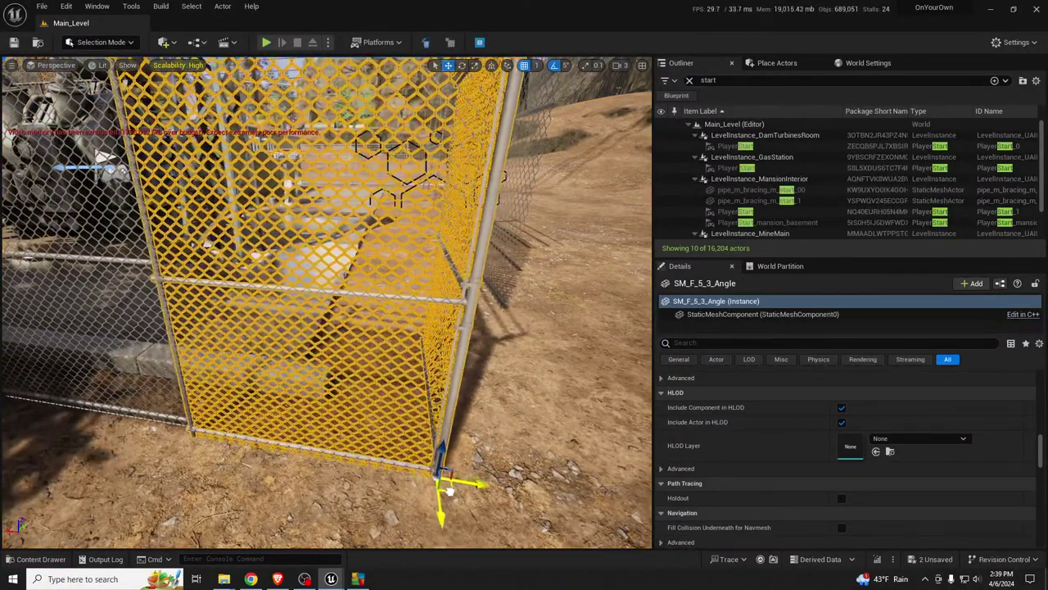
pyautogui.moveTo(450, 491); pyautogui.dragTo(450, 490, button='right')
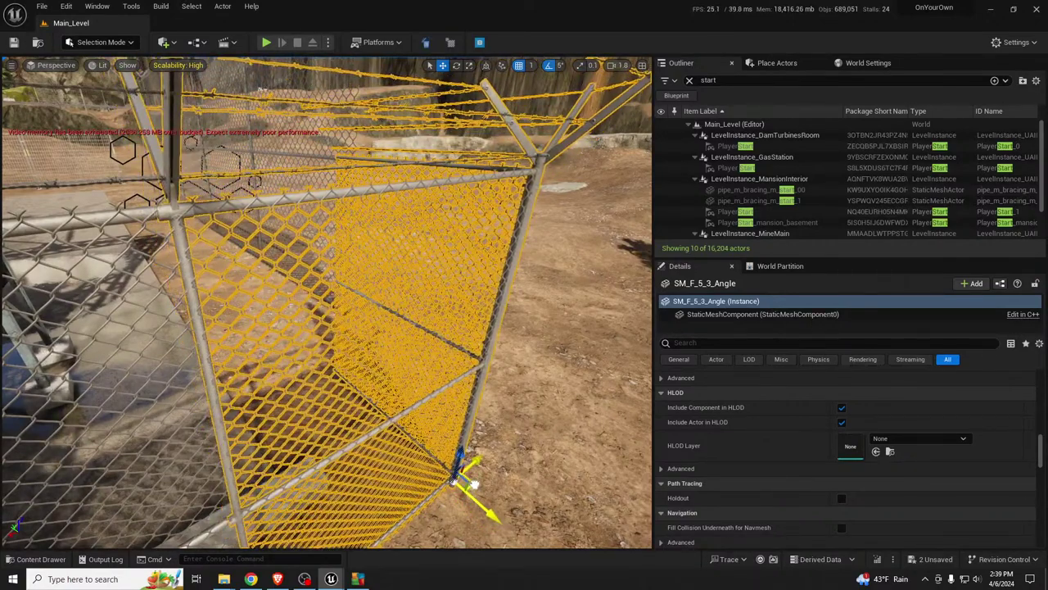
pyautogui.moveTo(449, 491); pyautogui.dragTo(449, 490, button='right')
# Step: Delete the detached fence run standing beyond the corner piece's open side
pyautogui.moveTo(163, 345); pyautogui.dragTo(162, 345, button='right')
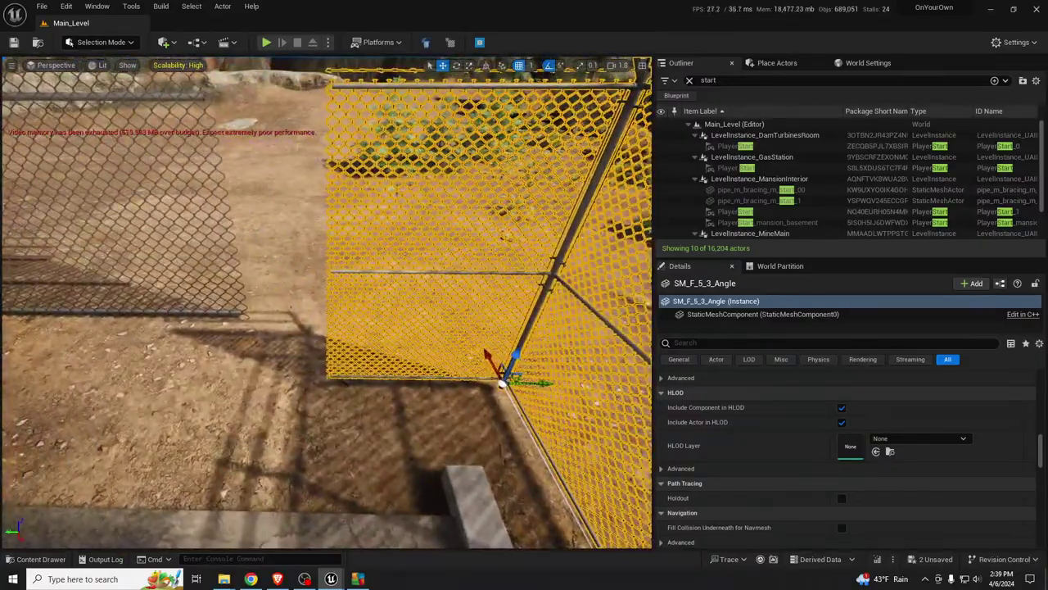
pyautogui.click(176, 311)
pyautogui.click(176, 310)
pyautogui.press('Delete')
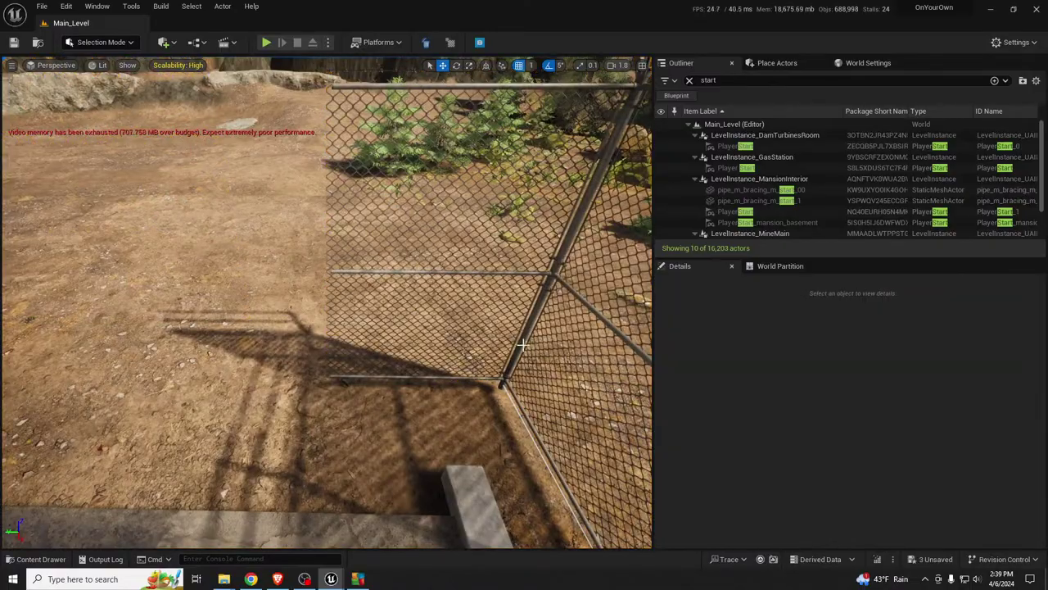
# Step: Select the SM_F_5_3_Angle corner piece with its adjoining fence run and duplicate both toward the concrete slab's other corner
pyautogui.click(410, 320)
pyautogui.moveTo(410, 319); pyautogui.dragTo(607, 287, button='right')
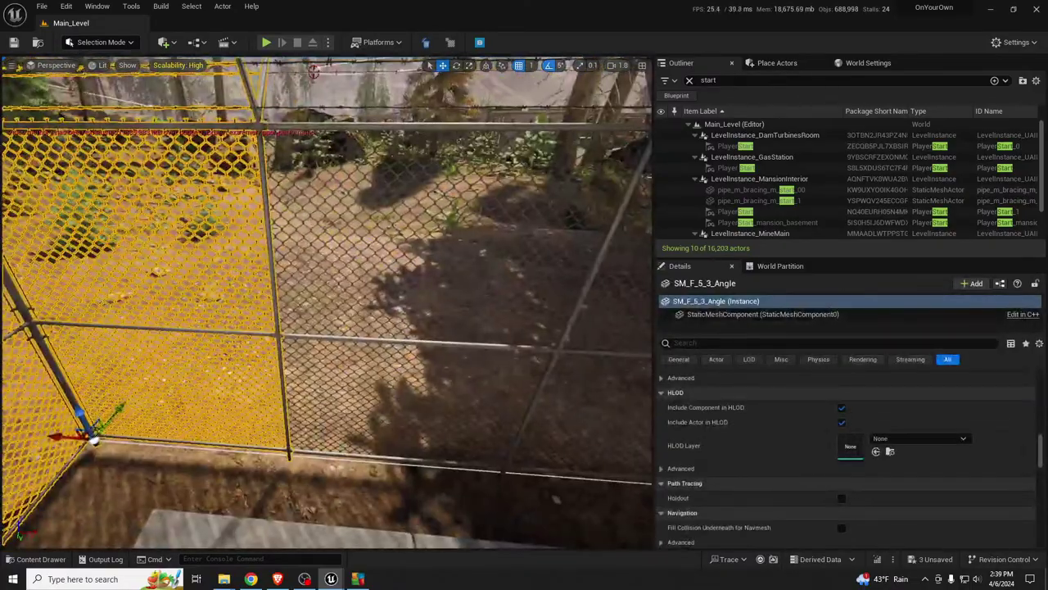
pyautogui.keyDown('ctrl'); pyautogui.click(428, 347); pyautogui.keyUp('ctrl')
pyautogui.press('s')
pyautogui.moveTo(428, 348); pyautogui.dragTo(229, 456, button='right')
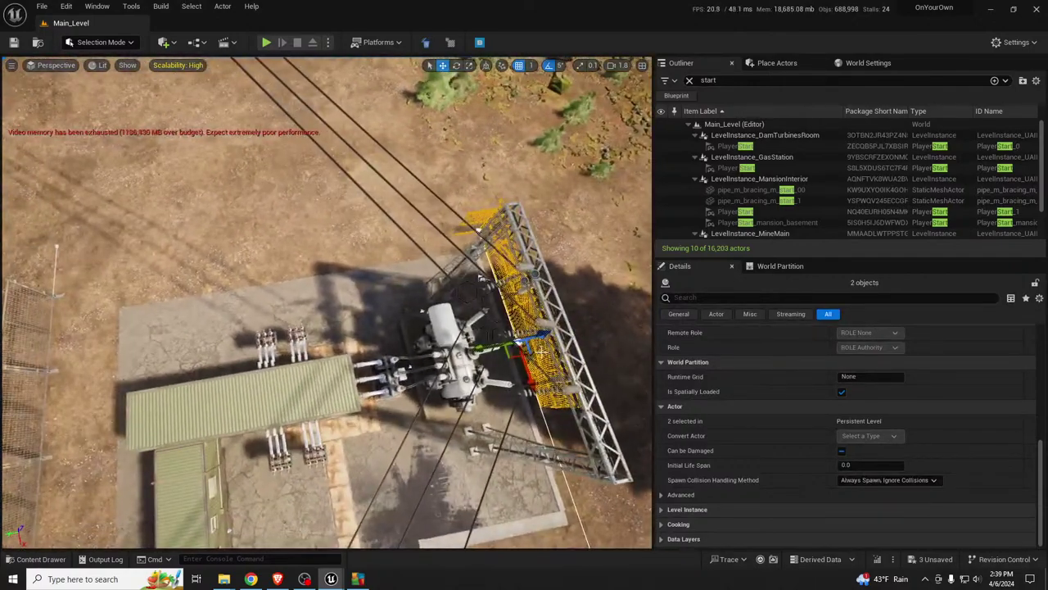
pyautogui.keyDown('alt'); pyautogui.moveTo(508, 357); pyautogui.dragTo(132, 312); pyautogui.keyUp('alt')
# Step: Rotate the copied corner piece and fence run to follow the slab's edge and shift them outward past its corner
pyautogui.press('e')
pyautogui.moveTo(191, 331); pyautogui.dragTo(233, 278)
pyautogui.moveTo(484, 319); pyautogui.dragTo(470, 240)
pyautogui.moveTo(198, 328); pyautogui.dragTo(197, 327)
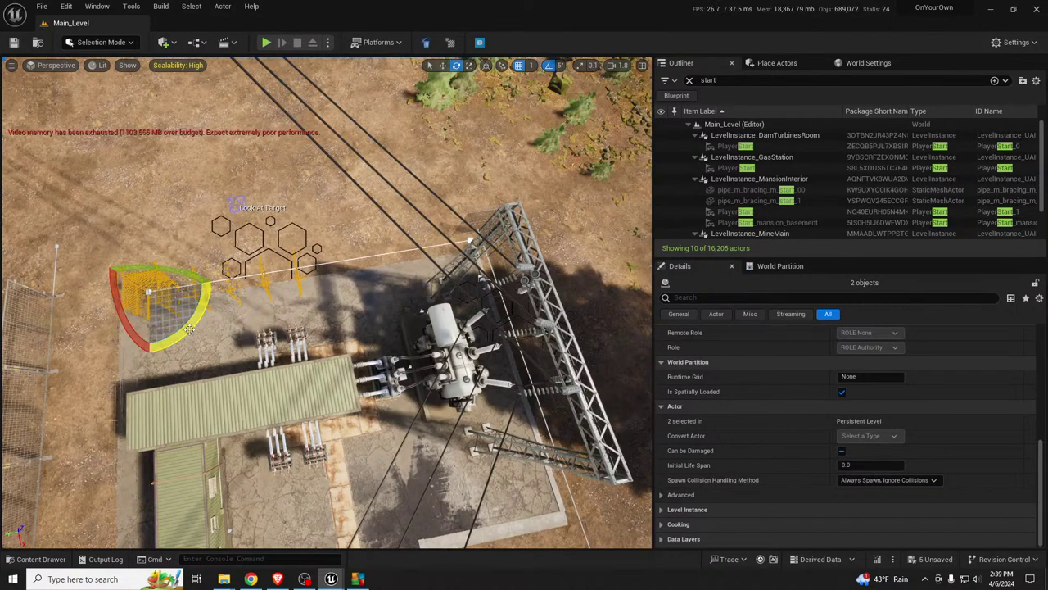
pyautogui.moveTo(197, 327); pyautogui.dragTo(113, 321, button='right')
pyautogui.press('w')
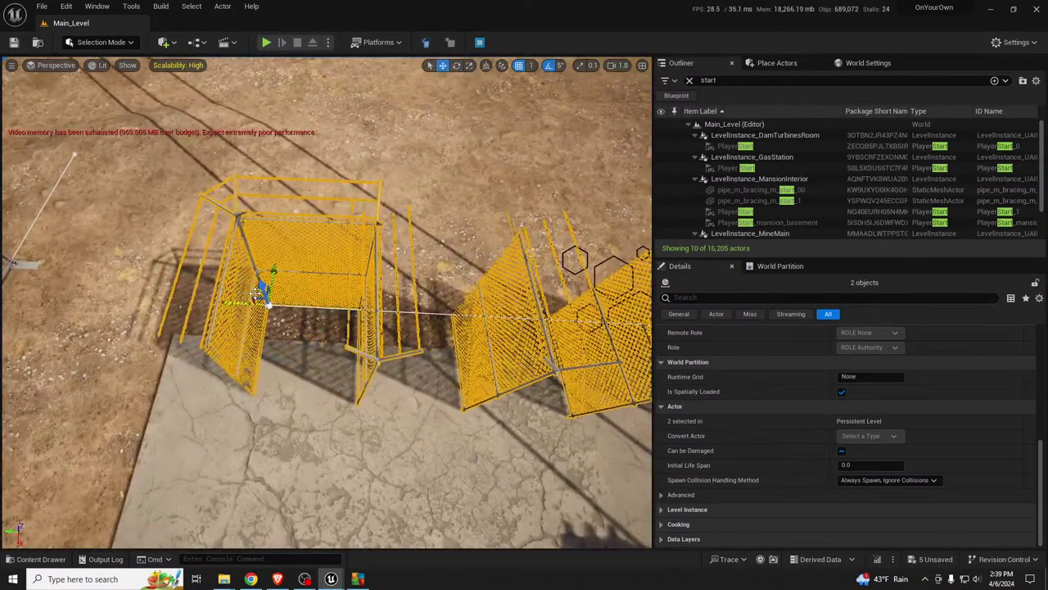
pyautogui.moveTo(250, 289); pyautogui.dragTo(154, 300)
# Step: Select the copied BP_ia_scatter11 fence run and set its random rotation minimum and maximum Z to 0
pyautogui.scroll(2, 337, 321)
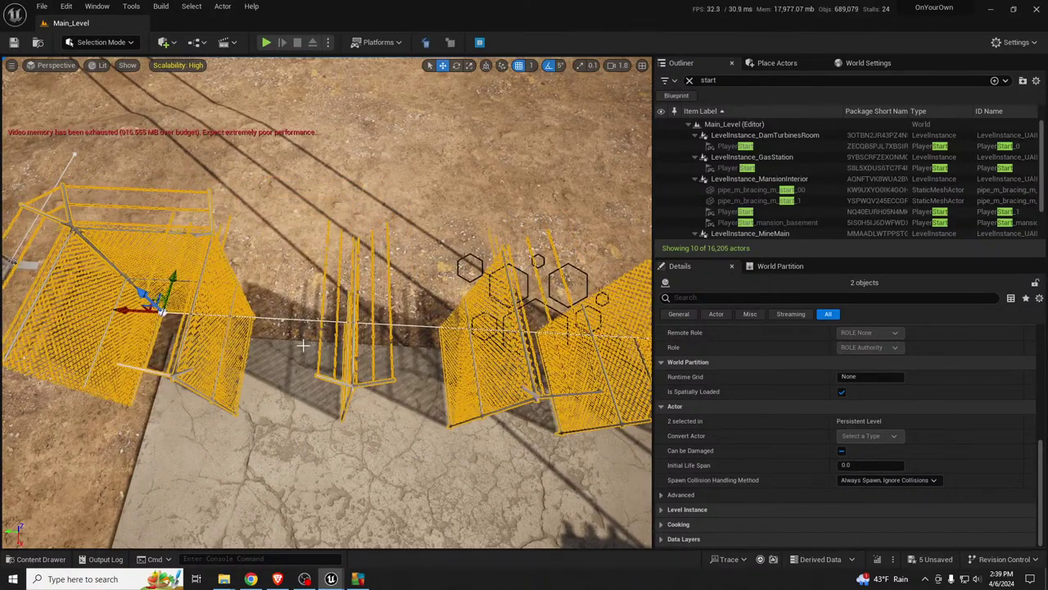
pyautogui.click(215, 349)
pyautogui.scroll(-5, 972, 505)
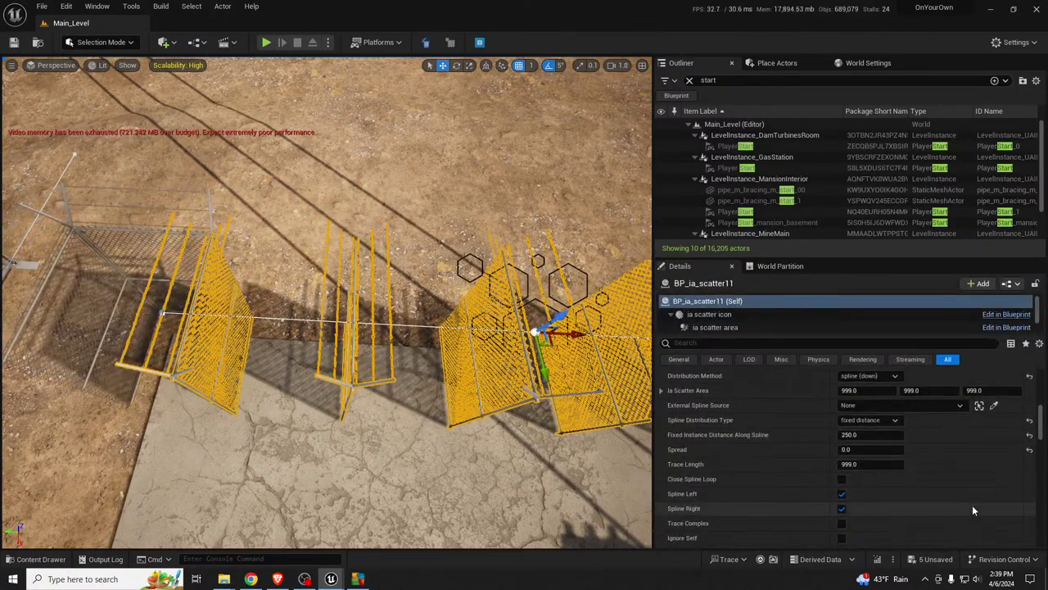
pyautogui.scroll(-8, 968, 508)
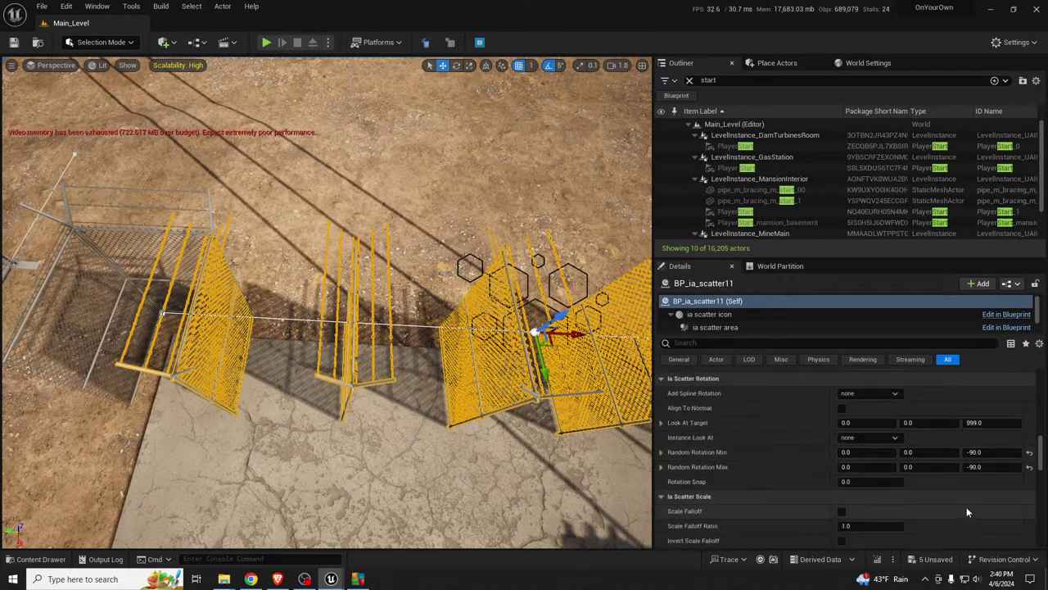
pyautogui.click(985, 452)
pyautogui.write('0')
pyautogui.press('Tab')
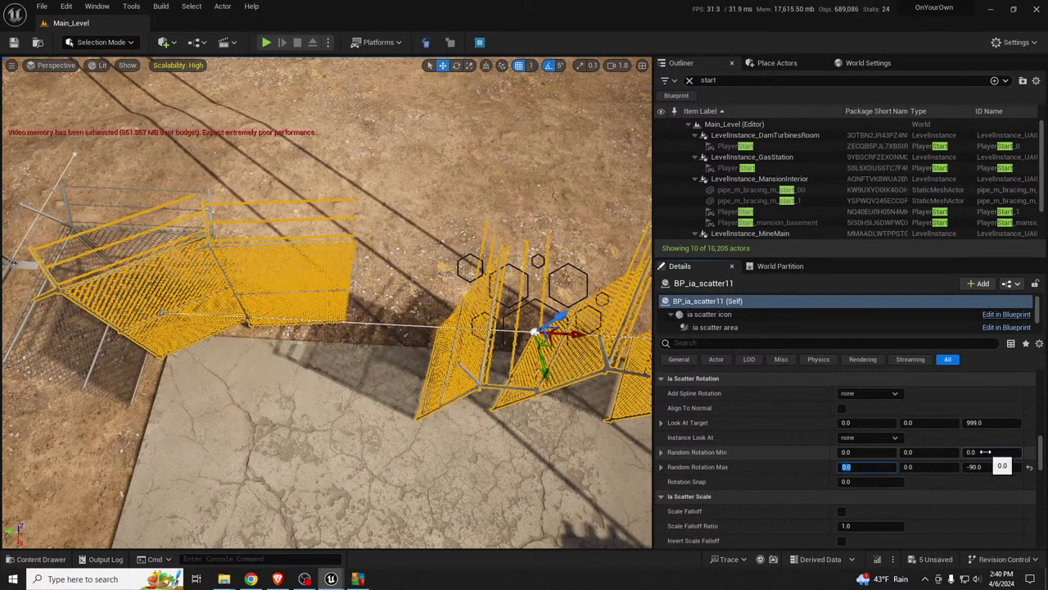
pyautogui.press('Tab')
pyautogui.press('Tab')
pyautogui.write('0')
pyautogui.press('Return')
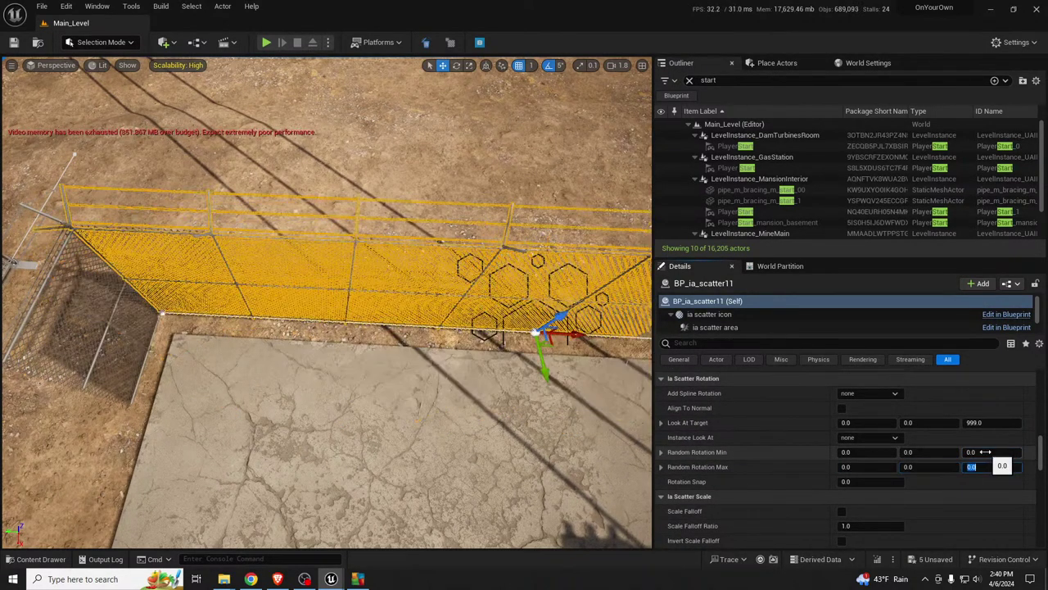
# Step: Inspect the joint at the copied corner, and set BP_ia_scatter11's random rotation minimum and maximum Z to 180
pyautogui.moveTo(393, 311); pyautogui.dragTo(426, 291, button='right')
pyautogui.press('w')
pyautogui.moveTo(344, 315); pyautogui.dragTo(344, 311, button='right')
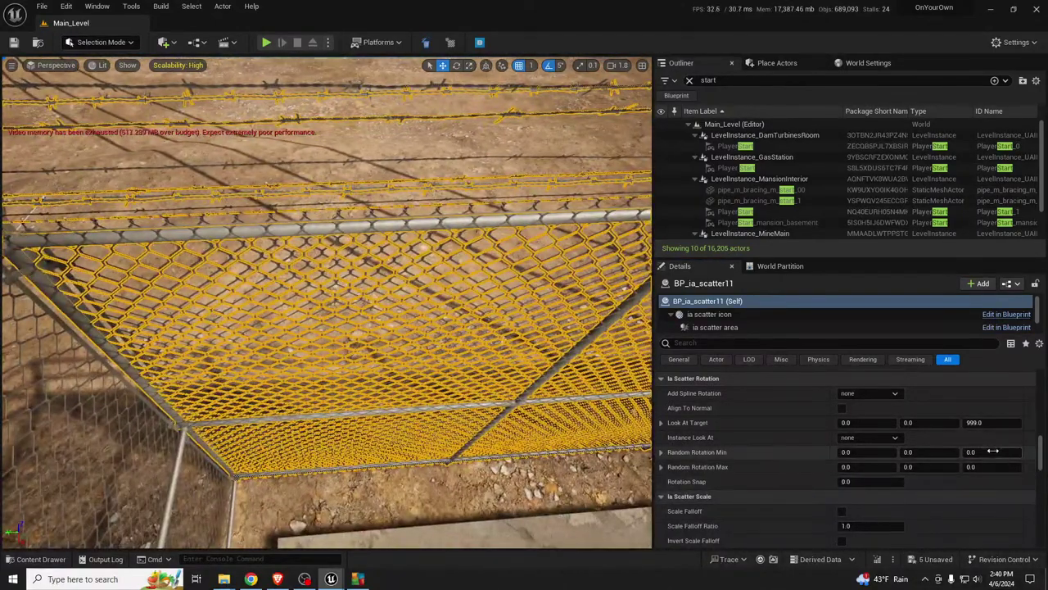
pyautogui.click(1000, 453)
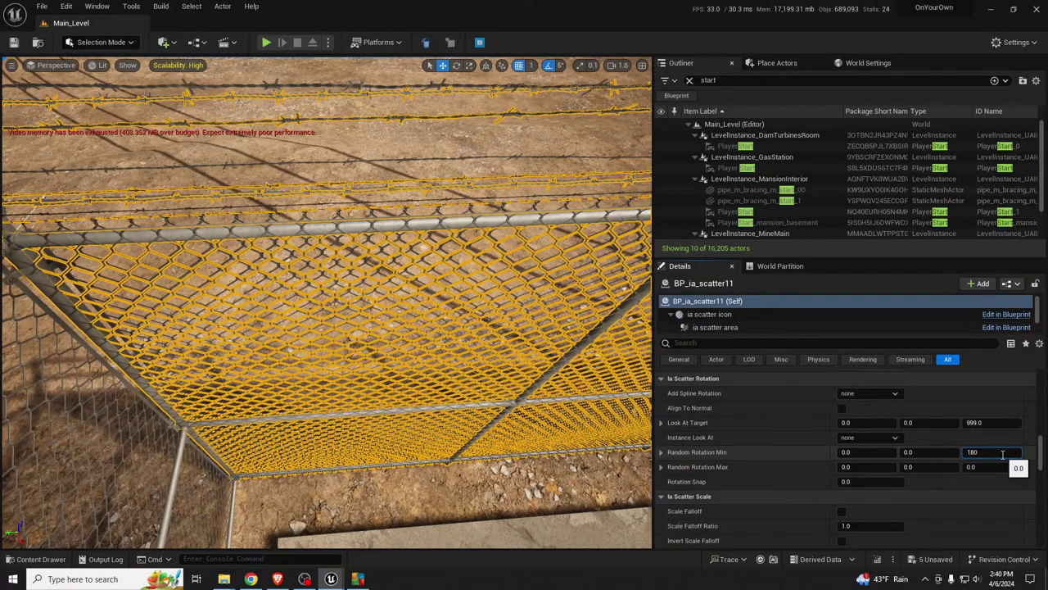
pyautogui.press('Tab')
pyautogui.press('Tab')
pyautogui.press('Tab')
pyautogui.write('180')
pyautogui.press('Return')
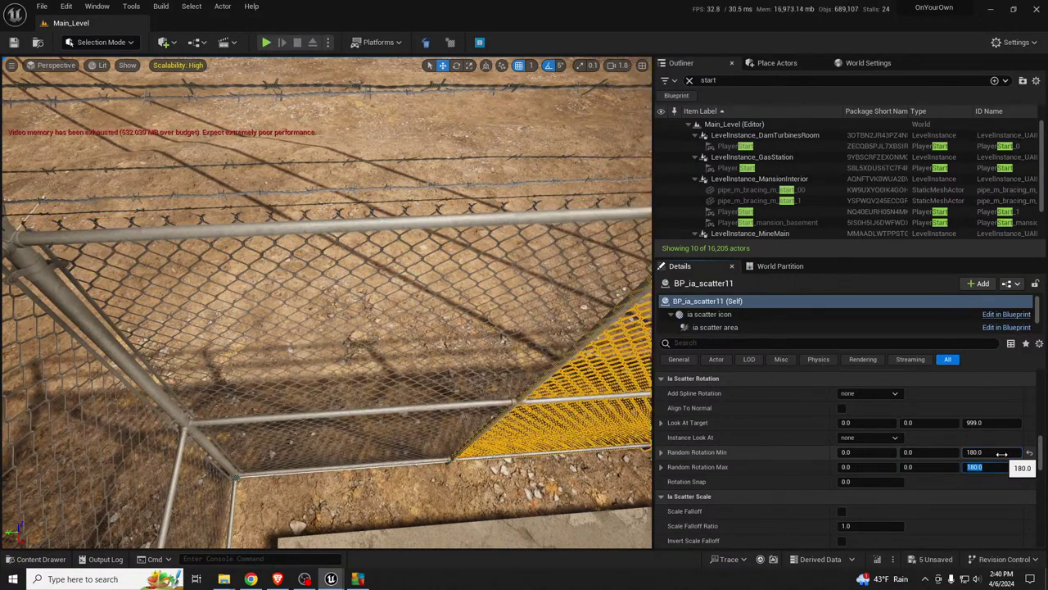
# Step: Set the BP_ia_scatter11 fence run's number of instances to 10 so its panels reach the spline's end
pyautogui.moveTo(459, 320); pyautogui.dragTo(582, 250, button='right')
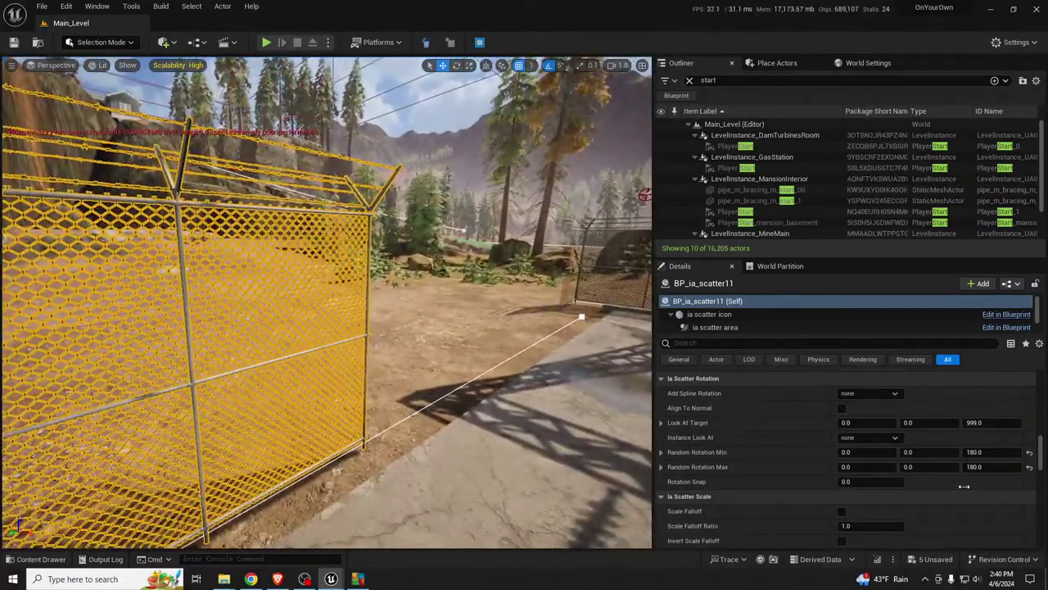
pyautogui.scroll(6, 964, 486)
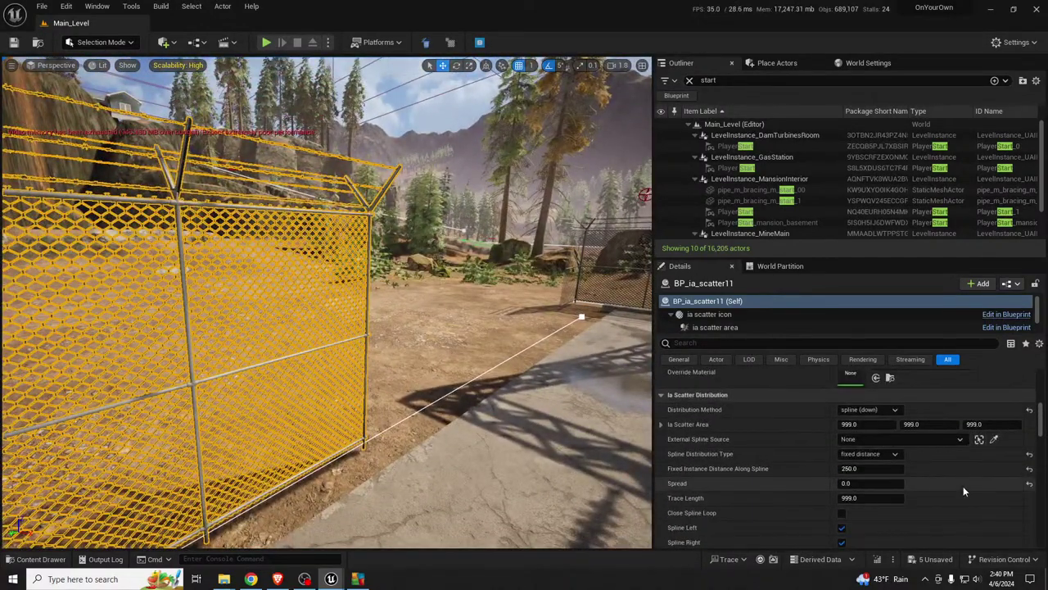
pyautogui.scroll(4, 937, 486)
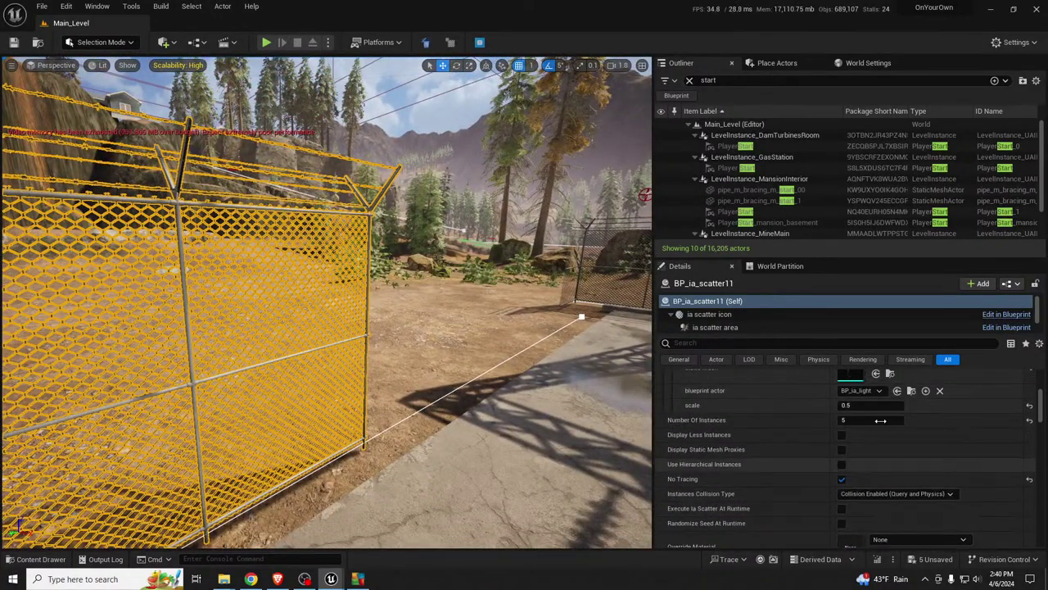
pyautogui.click(880, 420)
pyautogui.write('8')
pyautogui.press('Return')
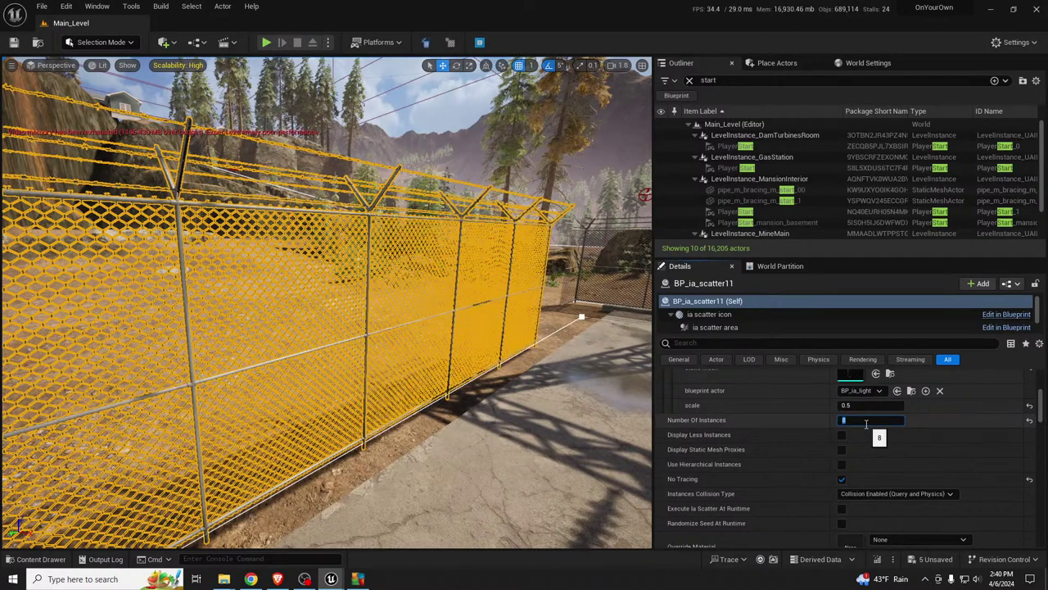
pyautogui.write('1')
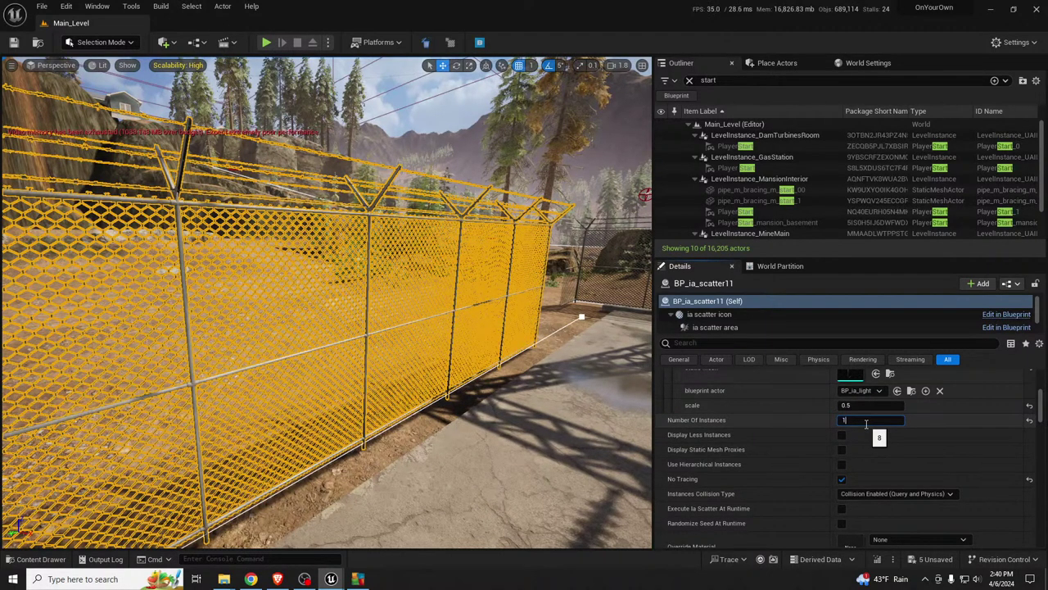
pyautogui.write('0')
pyautogui.press('Return')
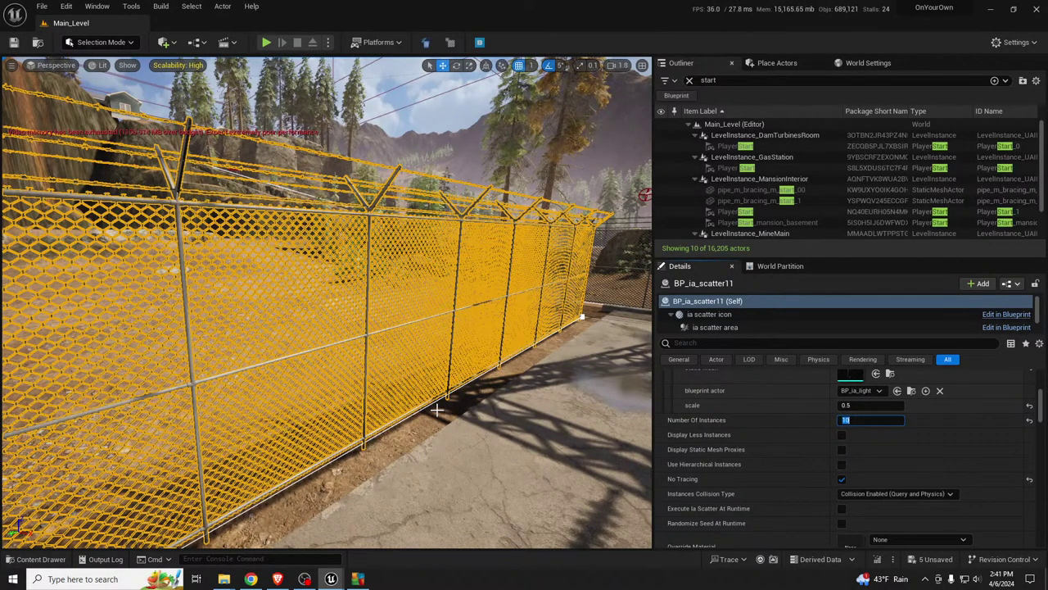
# Step: Review the extended fence run along the concrete slab and save the level
pyautogui.press('s')
pyautogui.moveTo(491, 404)
pyautogui.mouseDown(button='right')
pyautogui.moveTo(438, 479)
pyautogui.moveTo(475, 470)
pyautogui.moveTo(477, 424)
pyautogui.moveTo(631, 426)
pyautogui.mouseUp(button='right')
pyautogui.scroll(2, 447, 458)
pyautogui.scroll(3, 443, 479)
pyautogui.press('s')
pyautogui.moveTo(474, 418); pyautogui.dragTo(474, 418, button='right')
pyautogui.moveTo(418, 257); pyautogui.dragTo(418, 258, button='right')
pyautogui.hotkey('ctrl', 's')
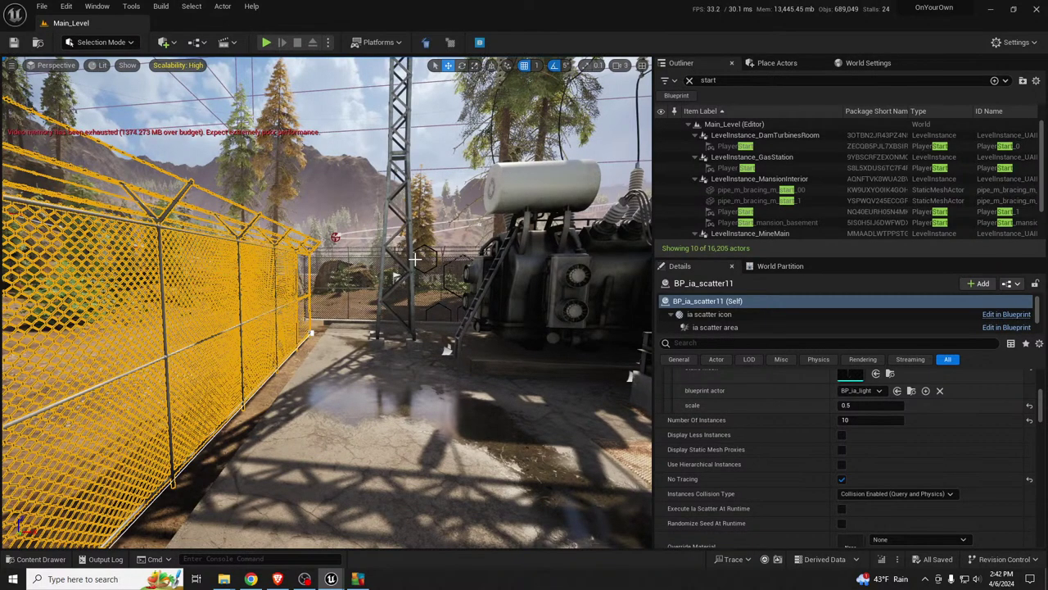
# Step: Select the BP_ia_scatter11 fence run together with its end corner piece and shift both outward to line up with the adjoining fence
pyautogui.press('a')
pyautogui.moveTo(357, 280); pyautogui.dragTo(606, 320, button='right')
pyautogui.press('w')
pyautogui.moveTo(384, 292); pyautogui.dragTo(384, 293, button='right')
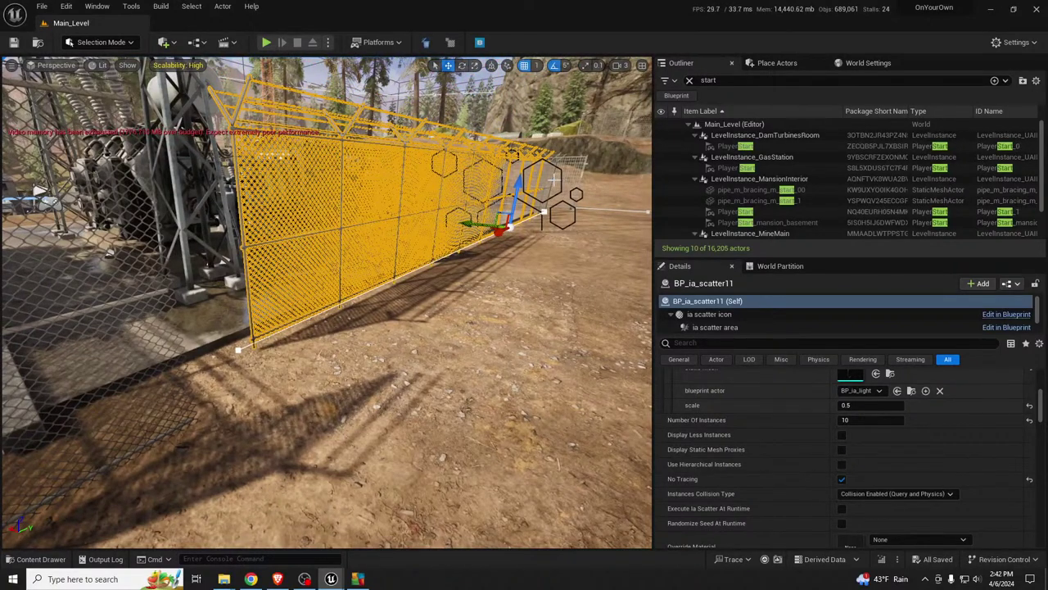
pyautogui.keyDown('ctrl'); pyautogui.click(555, 209); pyautogui.keyUp('ctrl')
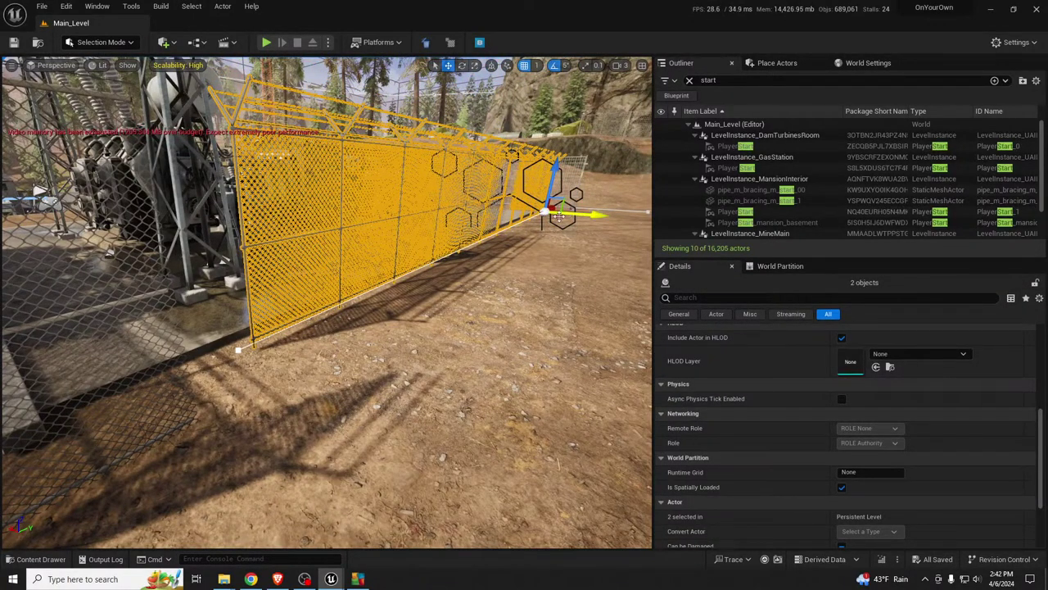
pyautogui.scroll(5, 876, 361)
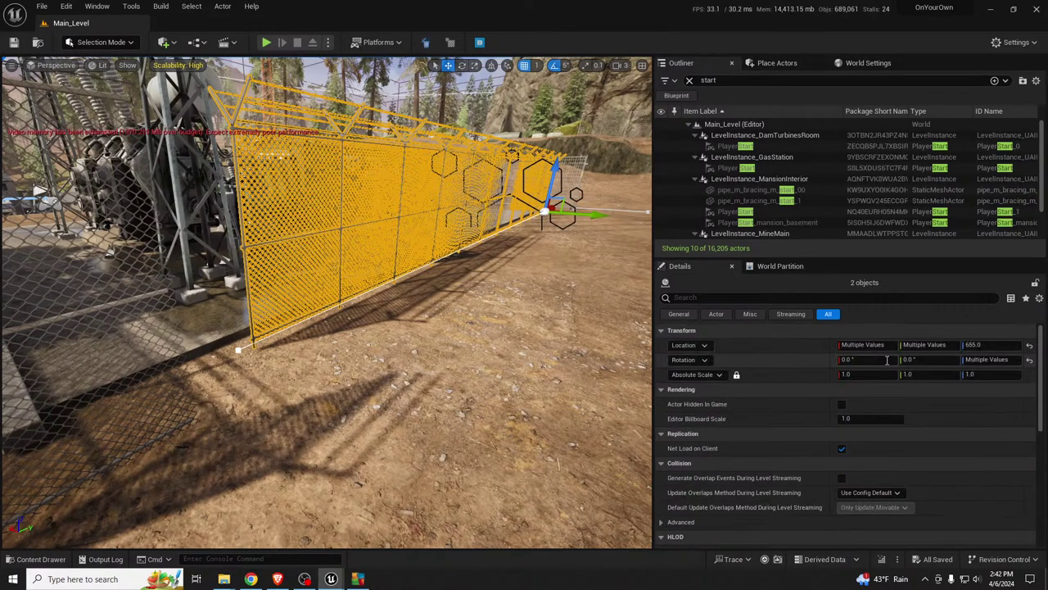
pyautogui.moveTo(594, 212); pyautogui.dragTo(562, 214)
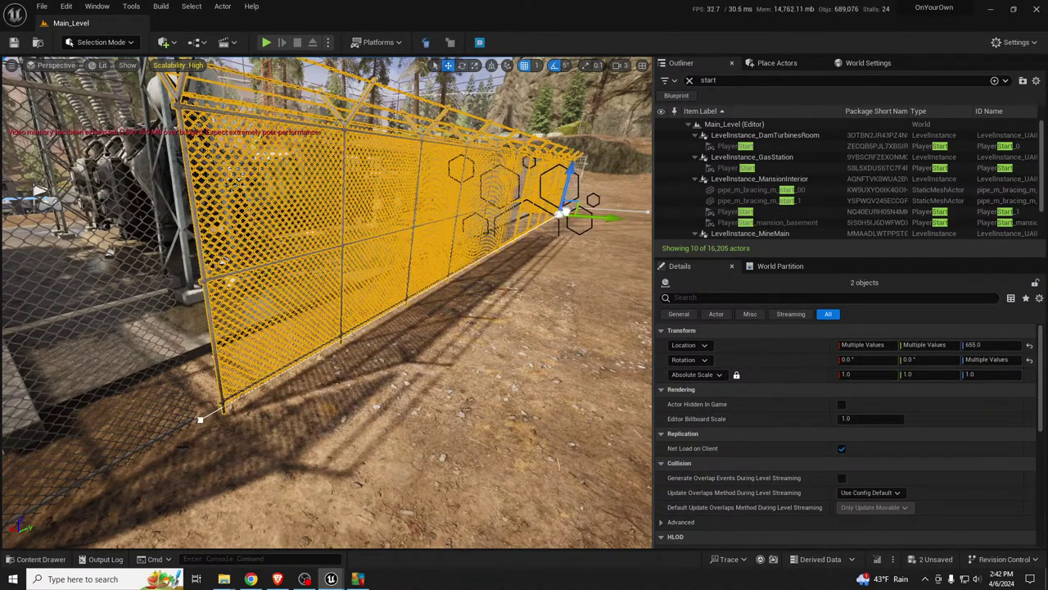
pyautogui.moveTo(563, 212); pyautogui.dragTo(564, 214)
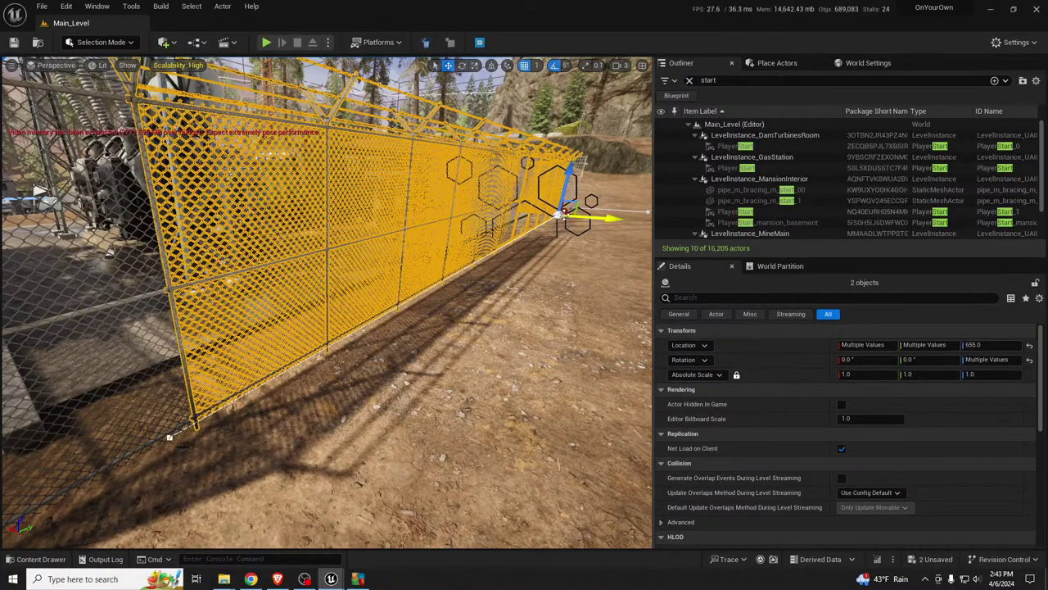
# Step: Set the position snap size to 100 and shift the fence run and corner piece lengthwise past the slab's far corner
pyautogui.press('w')
pyautogui.moveTo(435, 261); pyautogui.dragTo(336, 279, button='right')
pyautogui.press('s')
pyautogui.moveTo(630, 219); pyautogui.dragTo(650, 232, button='right')
pyautogui.moveTo(448, 260); pyautogui.dragTo(448, 261, button='right')
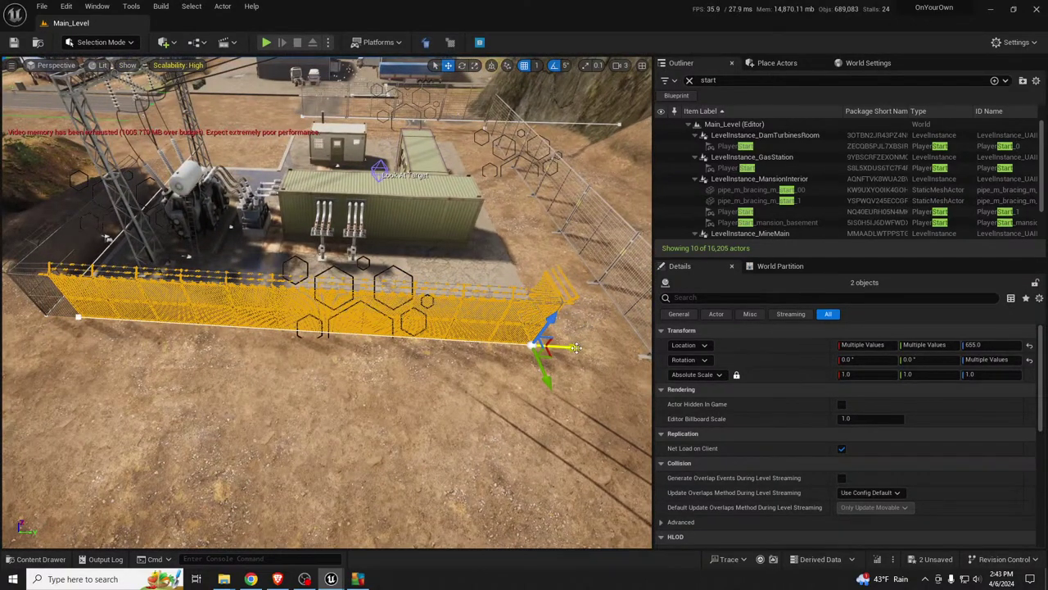
pyautogui.click(565, 65)
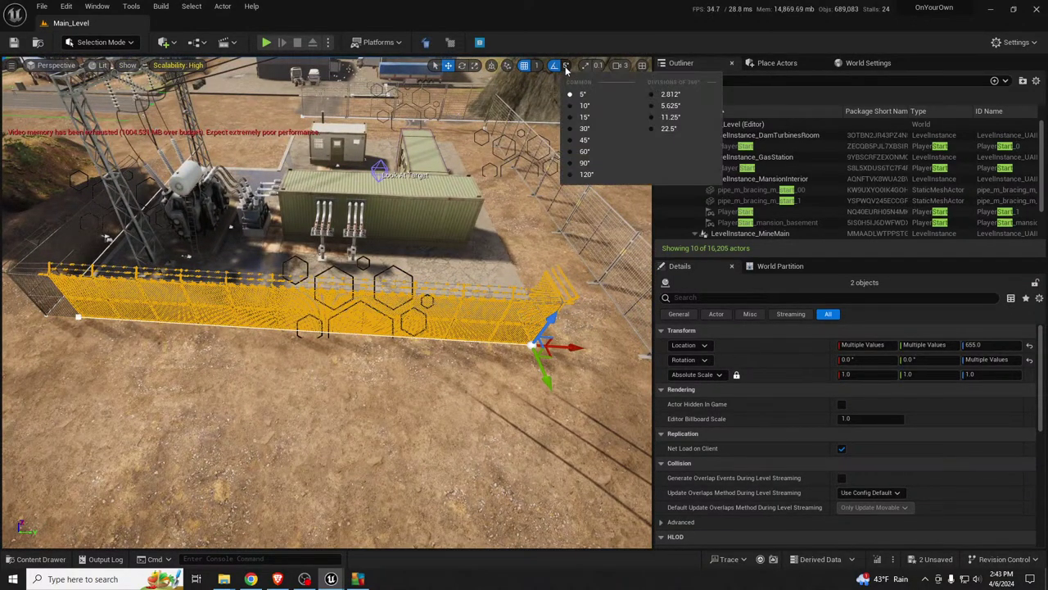
pyautogui.click(536, 66)
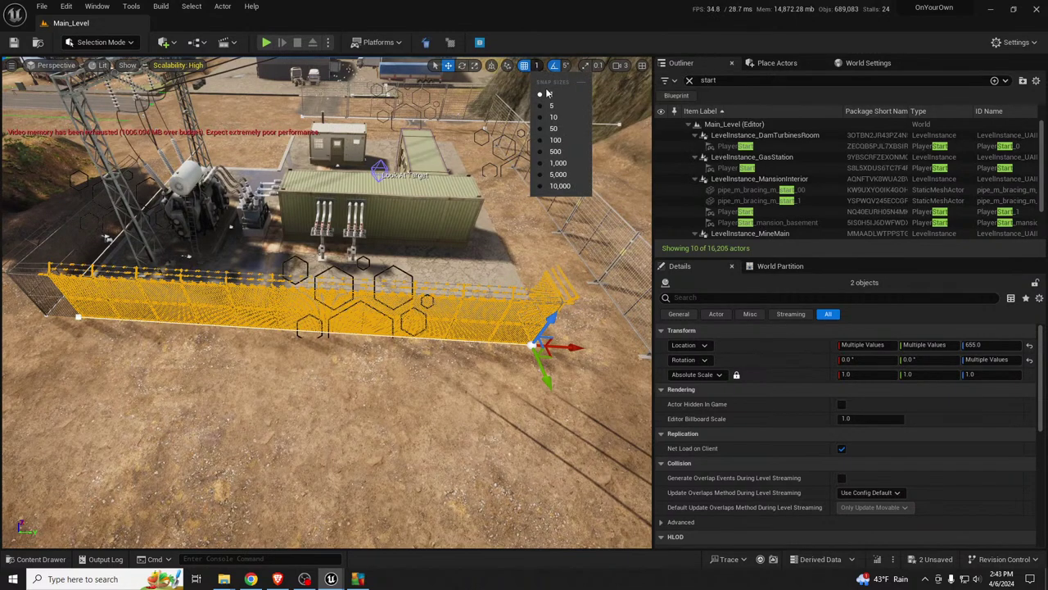
pyautogui.click(557, 151)
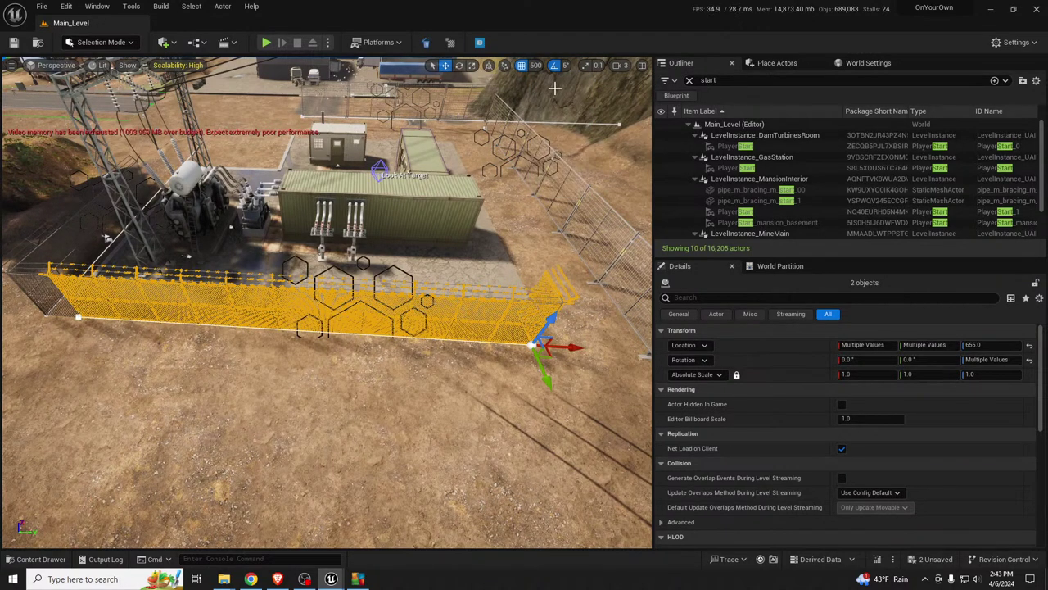
pyautogui.click(535, 65)
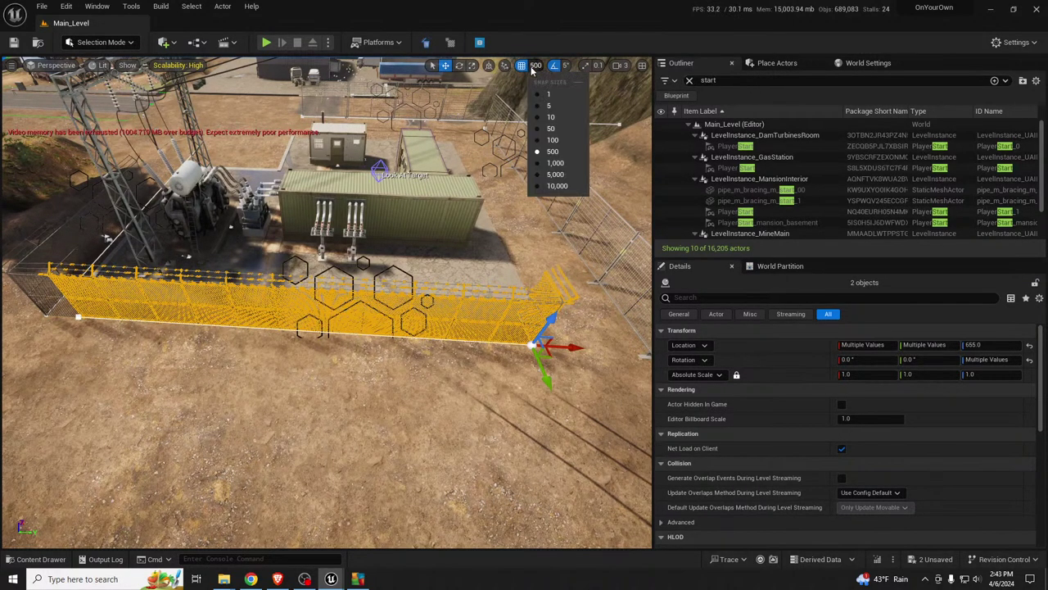
pyautogui.click(553, 141)
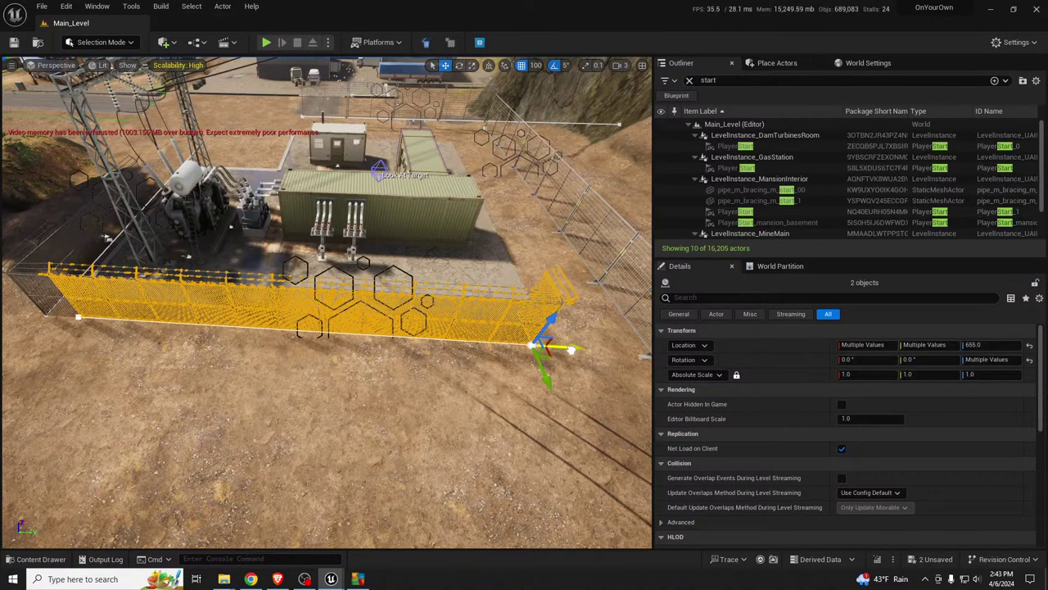
pyautogui.moveTo(578, 348); pyautogui.dragTo(606, 348)
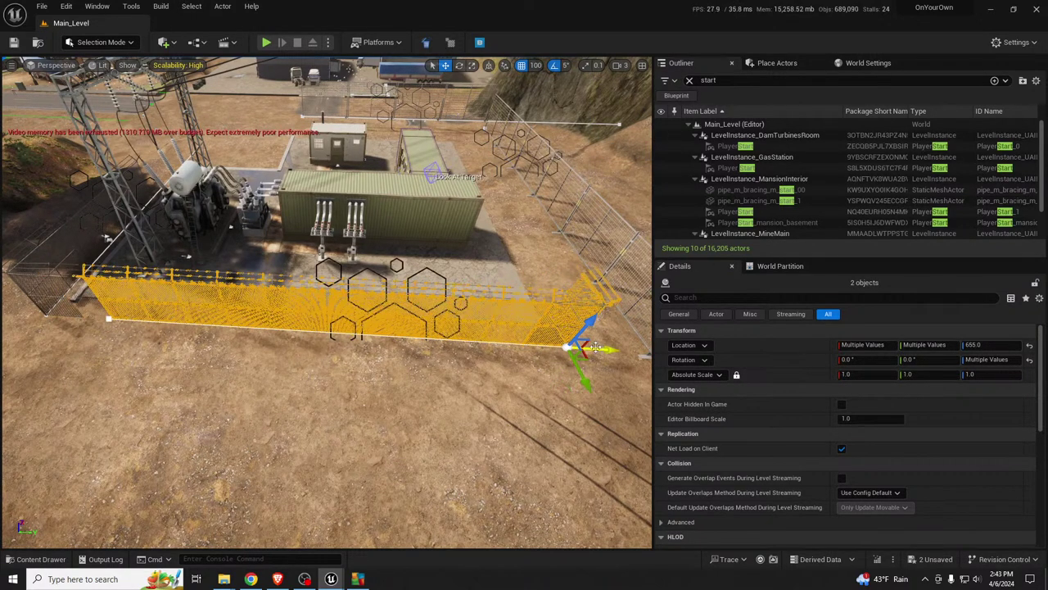
# Step: Set the position snap size to 50 and move the fence run and corner piece slightly farther in the same direction
pyautogui.click(536, 67)
pyautogui.click(551, 129)
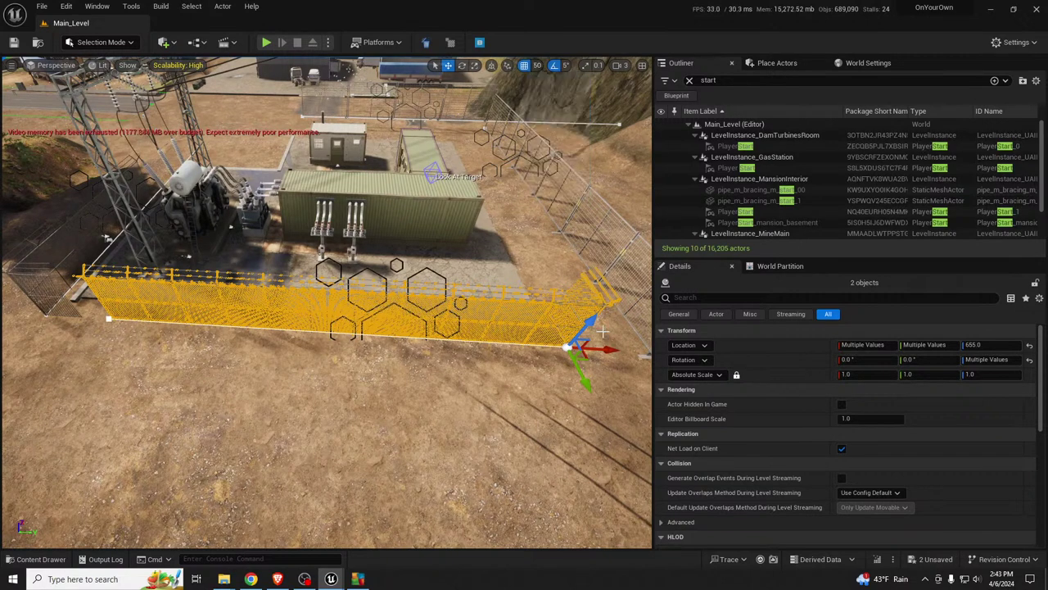
pyautogui.moveTo(588, 349); pyautogui.dragTo(597, 349)
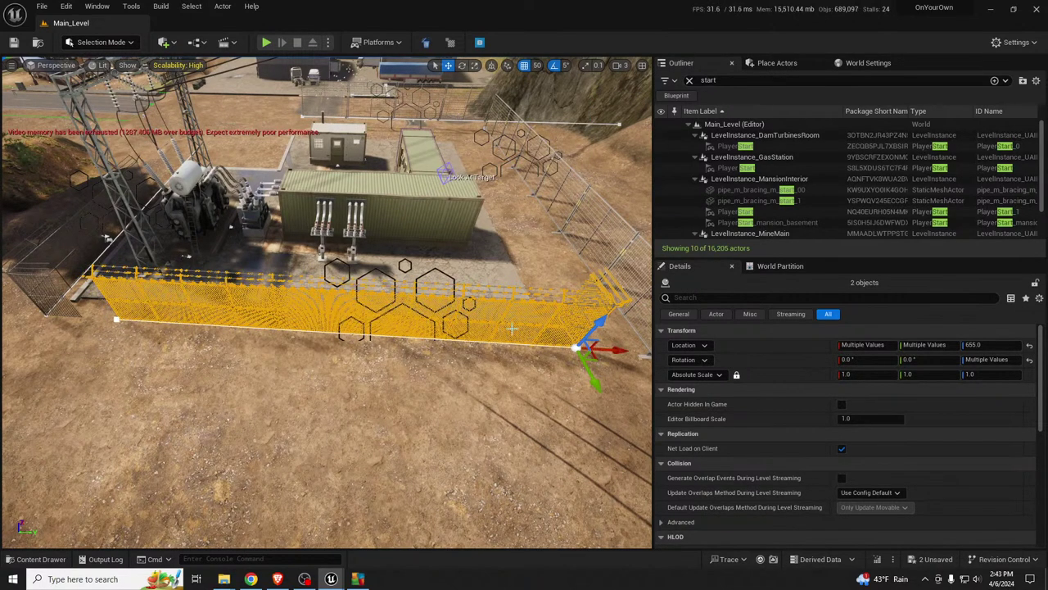
# Step: Select only the BP_ia_scatter11 fence run and set its number of instances to 11 to close the gap at its near end
pyautogui.click(106, 238)
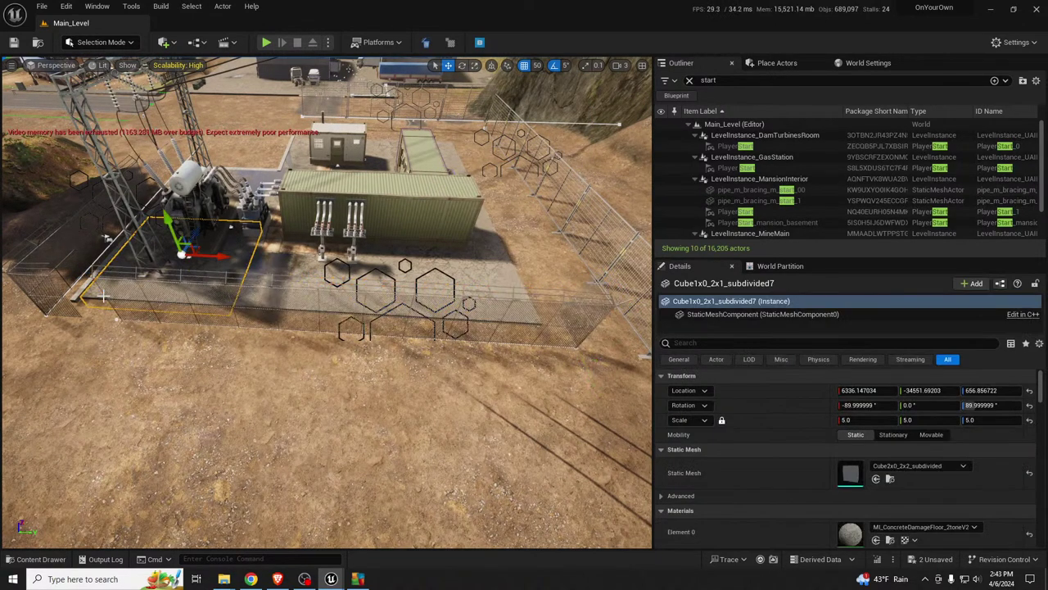
pyautogui.click(111, 299)
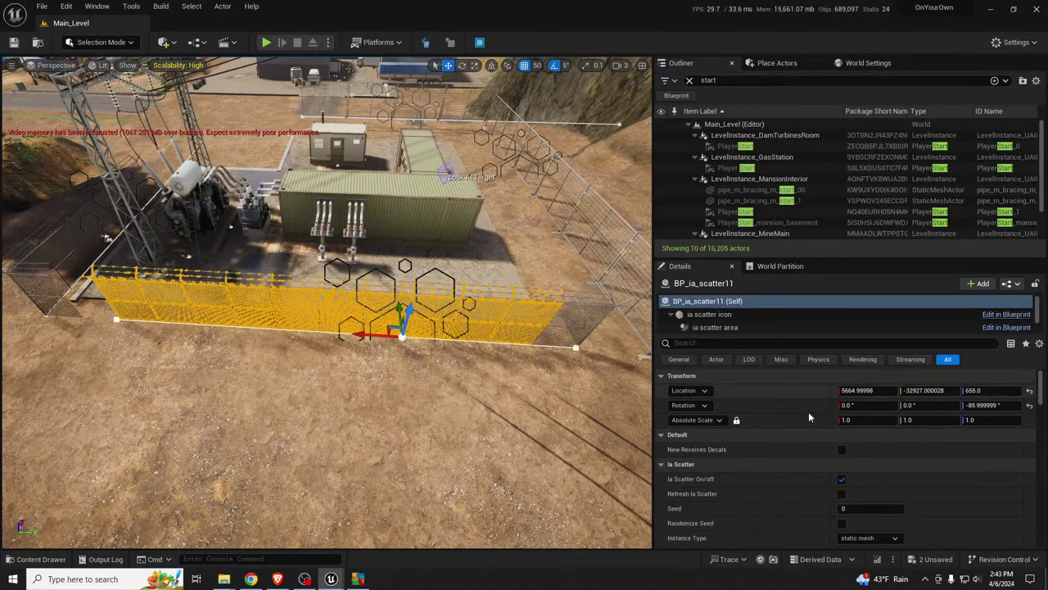
pyautogui.scroll(-3, 893, 471)
pyautogui.scroll(-1, 893, 474)
pyautogui.click(876, 451)
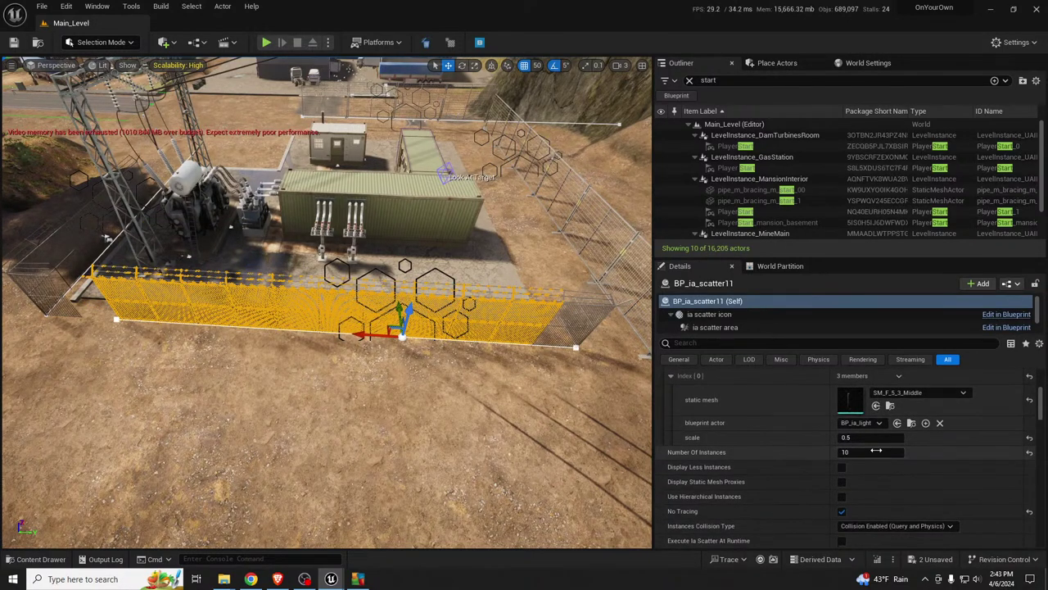
pyautogui.write('11')
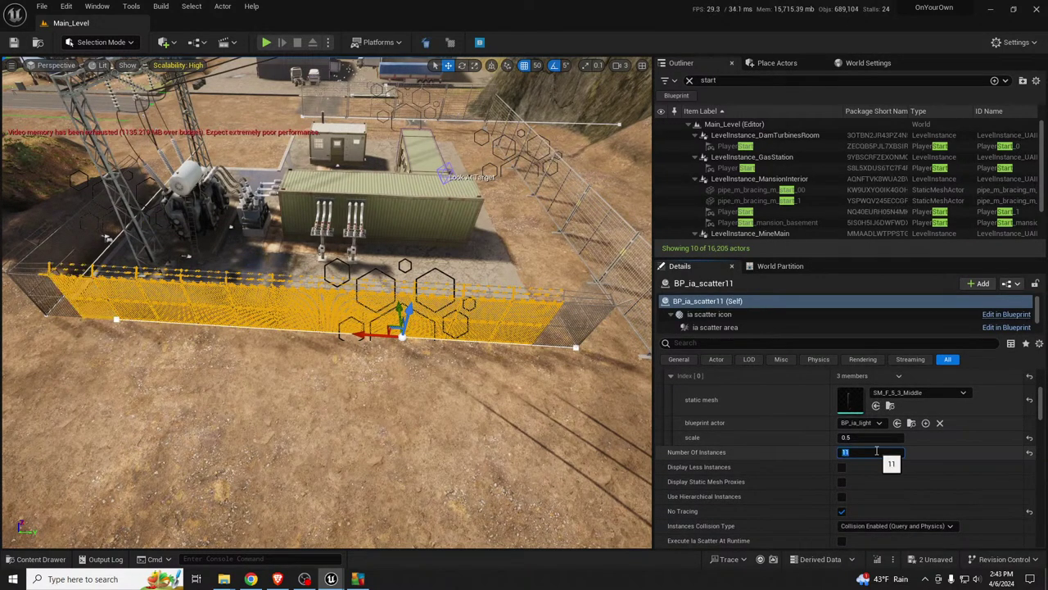
pyautogui.press('Return')
# Step: Select the BP_ia_scatter7 fence run with its adjoining corner piece, set the position snap to 5, and shift both to align with the neighboring fence
pyautogui.press('w')
pyautogui.moveTo(327, 303); pyautogui.dragTo(378, 295, button='right')
pyautogui.scroll(-3, 328, 303)
pyautogui.press('w')
pyautogui.press('s')
pyautogui.press('a')
pyautogui.click(354, 292)
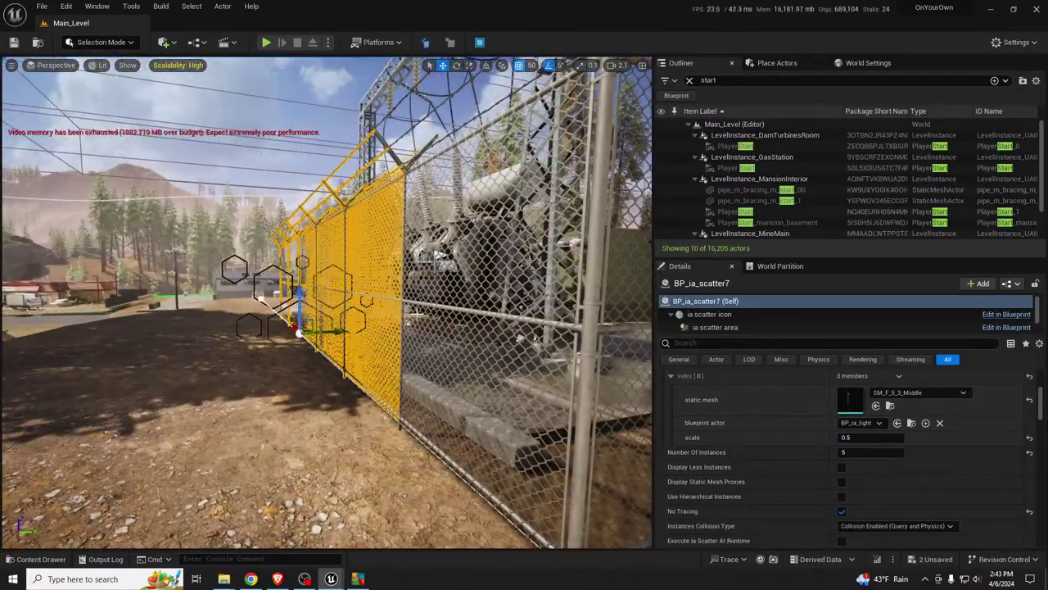
pyautogui.keyDown('ctrl'); pyautogui.click(440, 256); pyautogui.keyUp('ctrl')
pyautogui.press('d')
pyautogui.moveTo(439, 256); pyautogui.dragTo(416, 234, button='right')
pyautogui.press('w')
pyautogui.press('w')
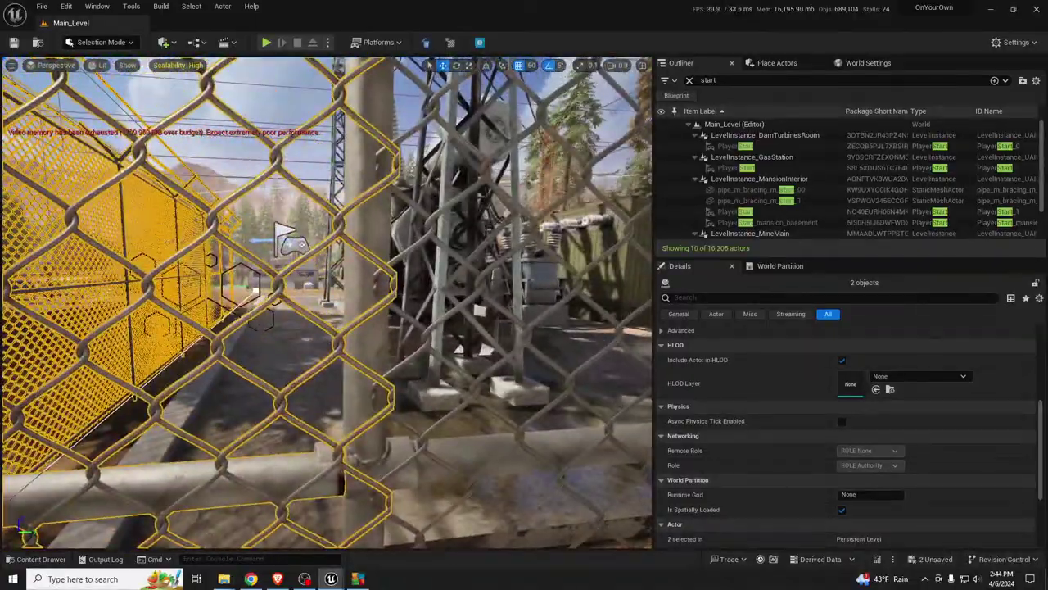
pyautogui.click(530, 66)
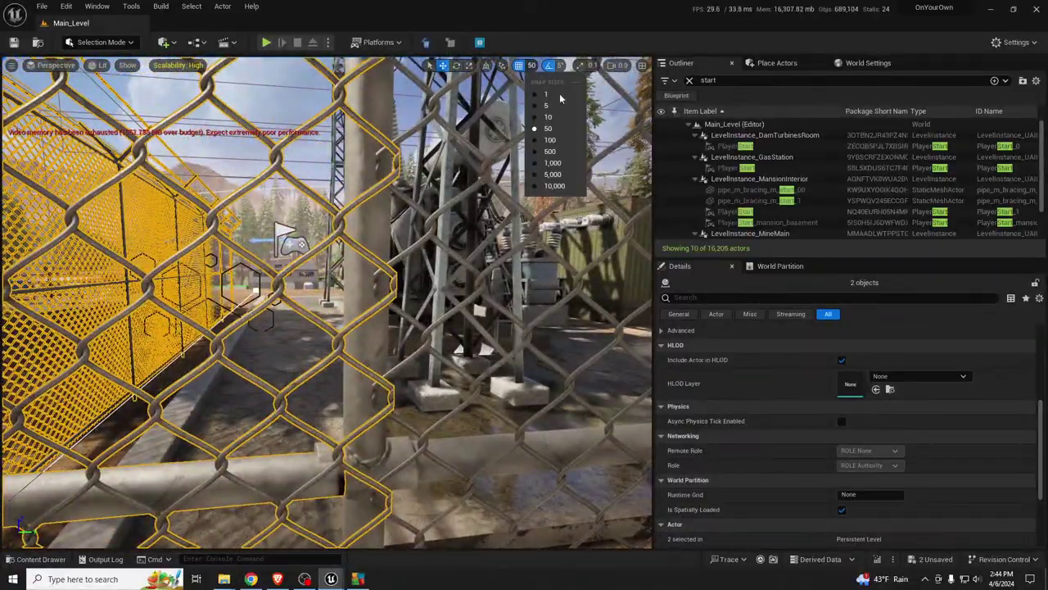
pyautogui.click(545, 109)
pyautogui.moveTo(364, 356); pyautogui.dragTo(106, 435, button='right')
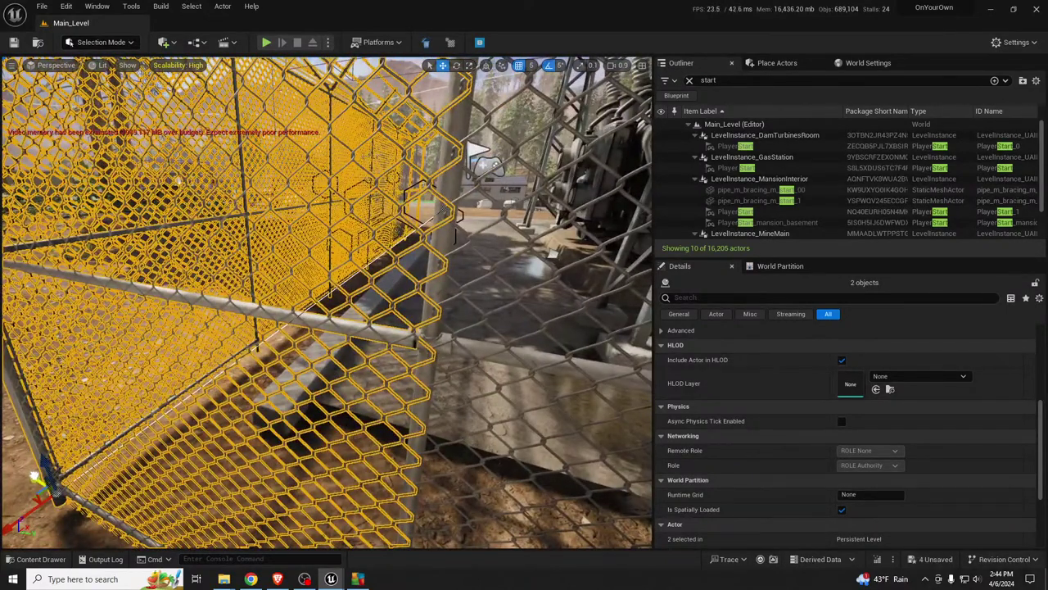
pyautogui.moveTo(30, 475); pyautogui.dragTo(31, 475, button='right')
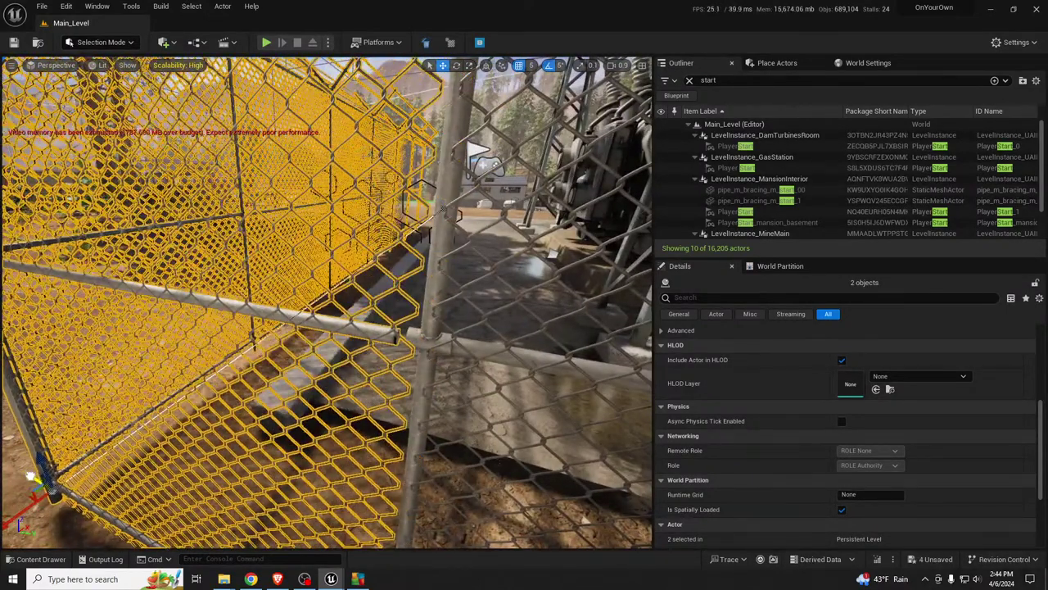
# Step: Set the position snap size to 1, nudge the corner piece and fence run into line at the joint, and clear the selection
pyautogui.click(532, 65)
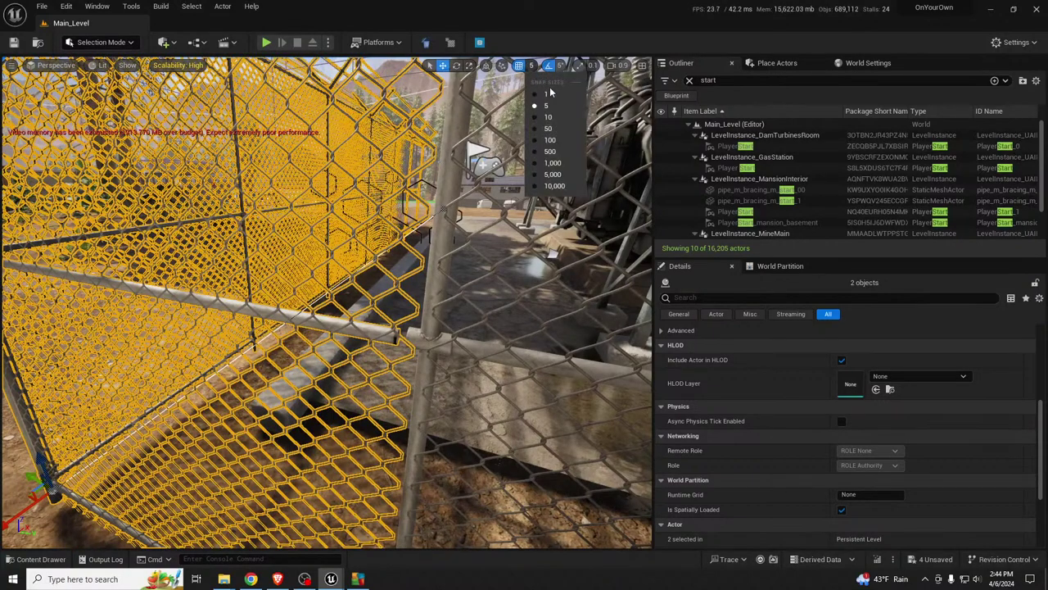
pyautogui.click(533, 127)
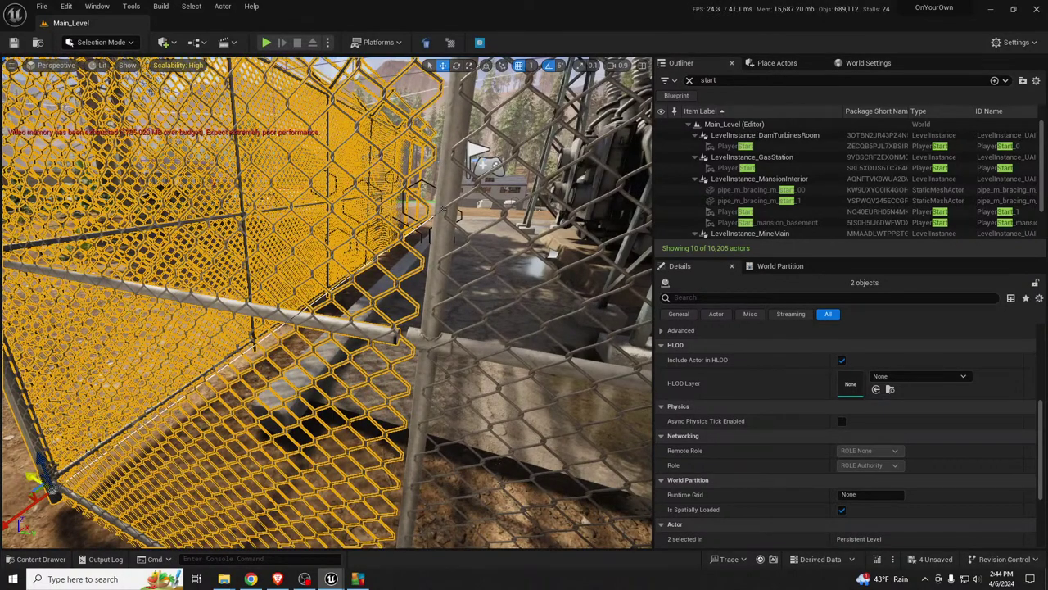
pyautogui.moveTo(32, 479); pyautogui.dragTo(33, 480)
pyautogui.moveTo(440, 339); pyautogui.dragTo(647, 313, button='right')
pyautogui.press('Escape')
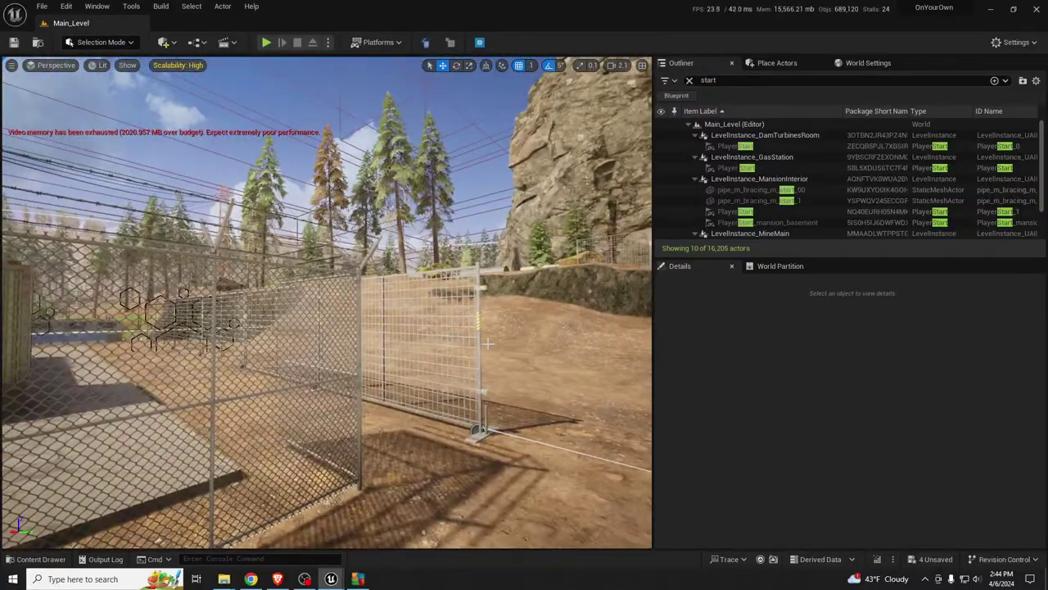
# Step: Delete the old temporary fence with the yellow-striped end post standing outside the new chain-link fence
pyautogui.press('w')
pyautogui.moveTo(488, 344); pyautogui.dragTo(295, 355, button='right')
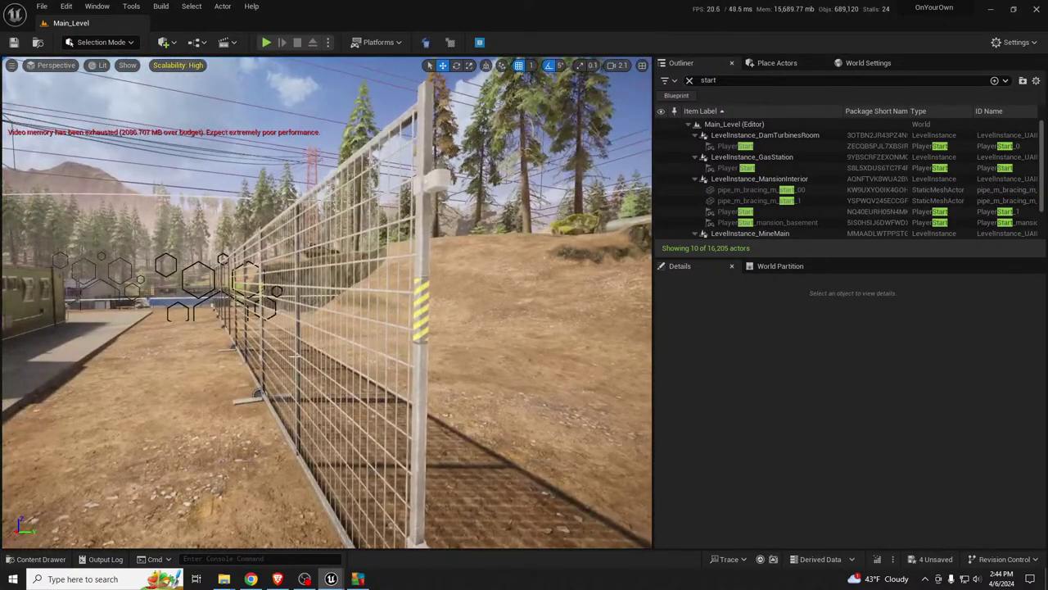
pyautogui.click(295, 336)
pyautogui.press('Delete')
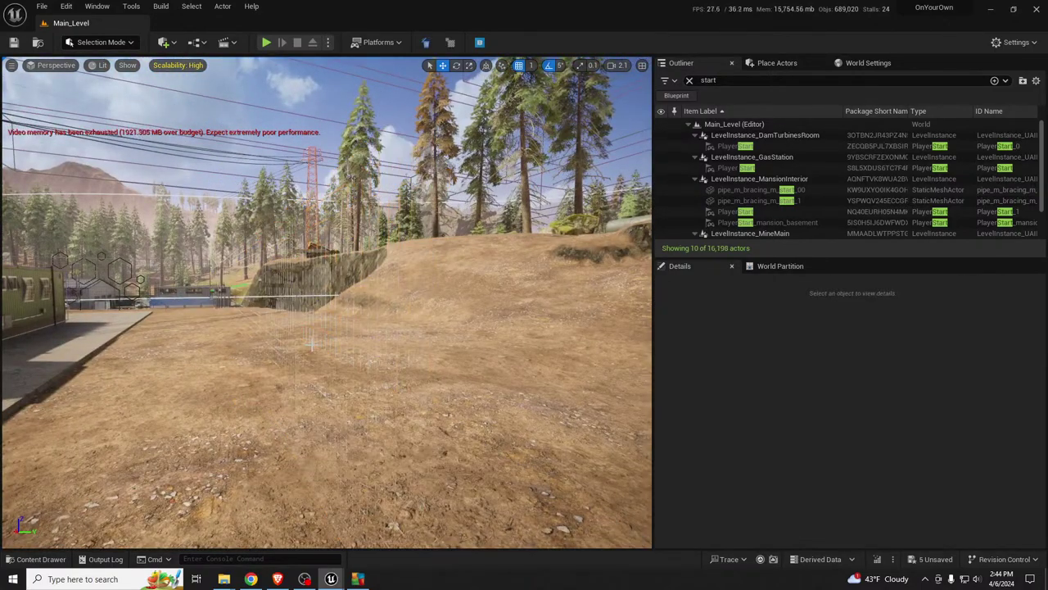
# Step: Delete the old BP_ia_scatter13 construction fence run left on the open ground outside the yard
pyautogui.press('w')
pyautogui.moveTo(295, 336); pyautogui.dragTo(175, 348, button='right')
pyautogui.click(296, 336)
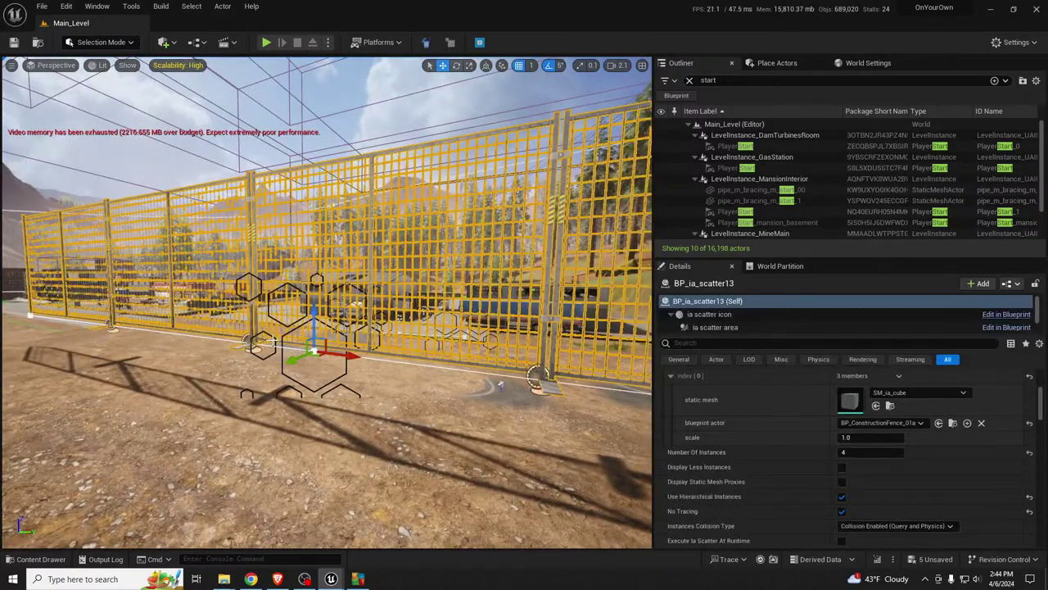
pyautogui.press('Delete')
# Step: Duplicate the BP_ia_scatter11 fence run with its end corner piece onto the adjacent open side of the slab and rotate the copies to follow that edge
pyautogui.moveTo(506, 375); pyautogui.dragTo(516, 404, button='right')
pyautogui.press('a')
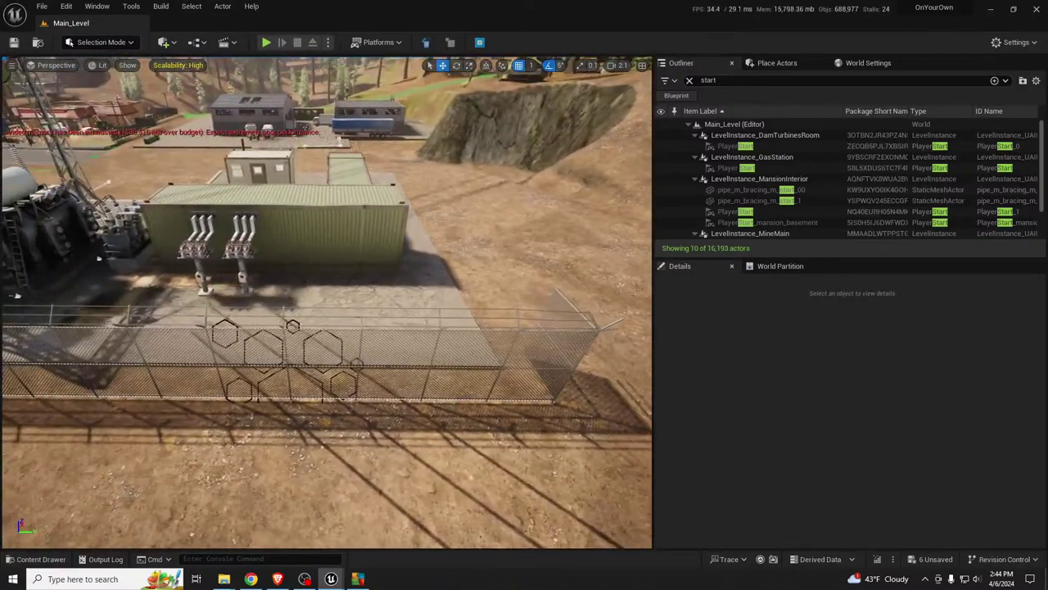
pyautogui.click(286, 332)
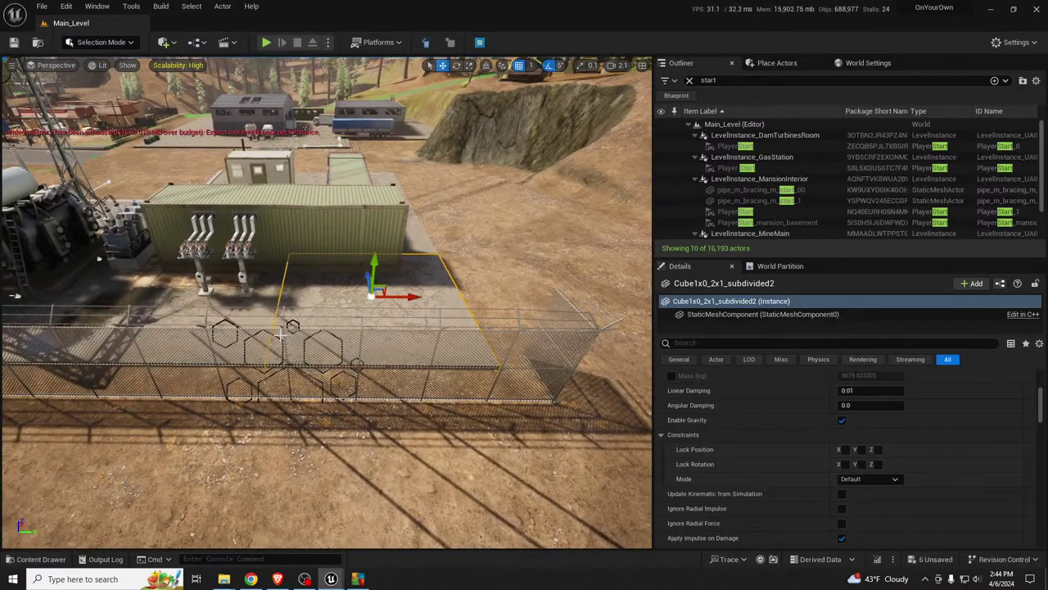
pyautogui.click(282, 333)
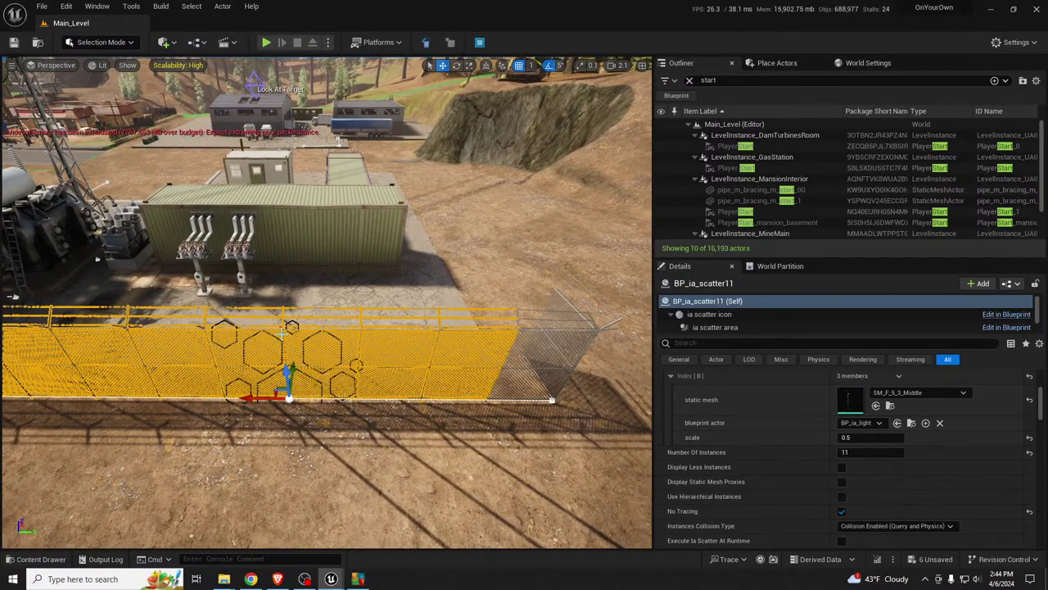
pyautogui.keyDown('ctrl'); pyautogui.click(591, 342); pyautogui.keyUp('ctrl')
pyautogui.press('d')
pyautogui.moveTo(589, 326); pyautogui.dragTo(340, 354, button='right')
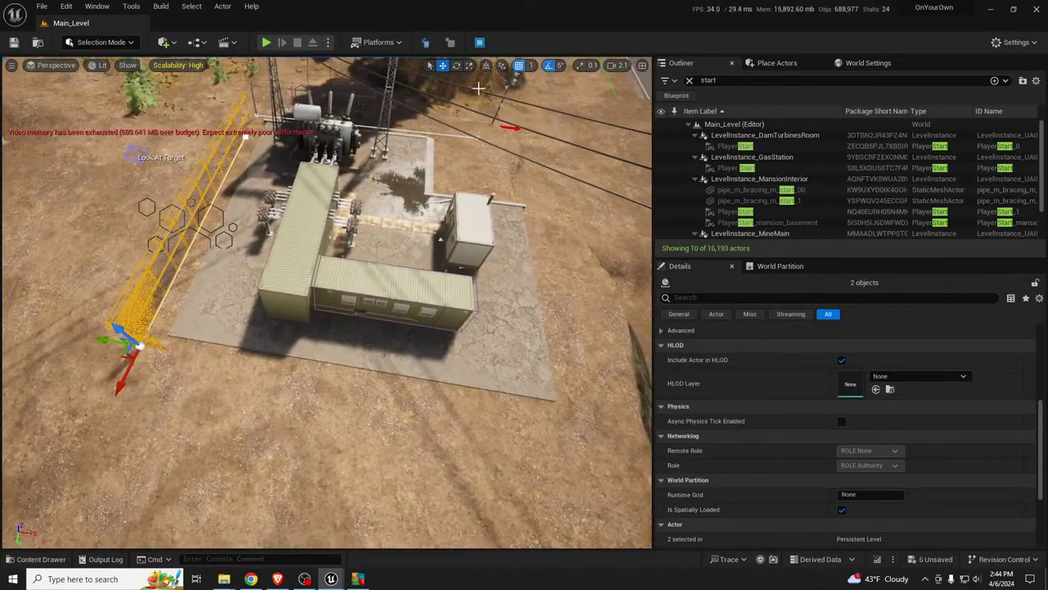
pyautogui.keyDown('alt'); pyautogui.moveTo(99, 342); pyautogui.dragTo(463, 360); pyautogui.keyUp('alt')
pyautogui.press('e')
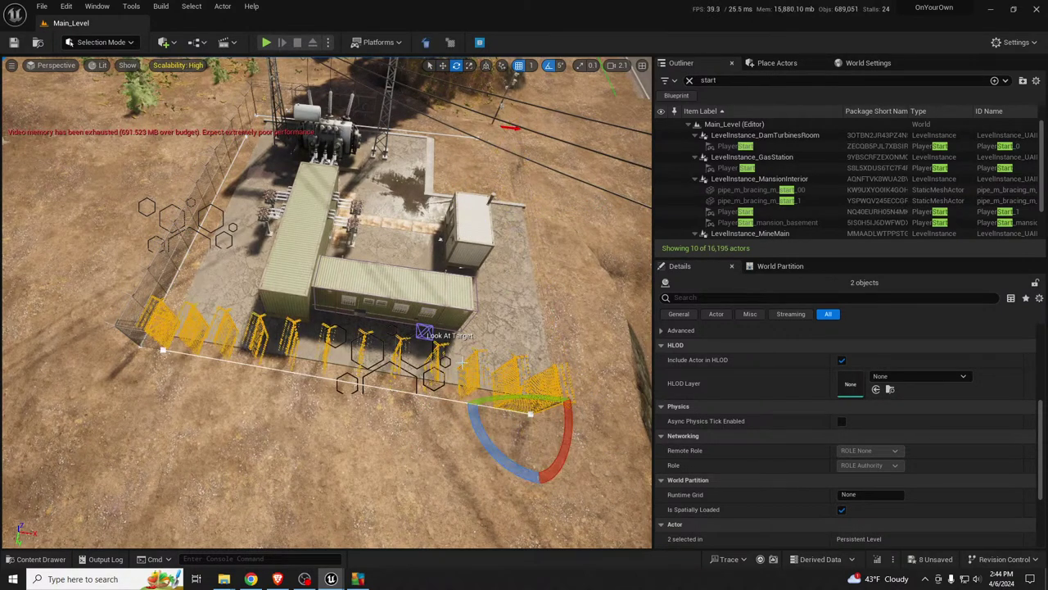
# Step: Set the Z values of Random Rotation Min and Max to 90 on the copied BP_ia_scatter12 run so its panels line up along the spline
pyautogui.click(506, 374)
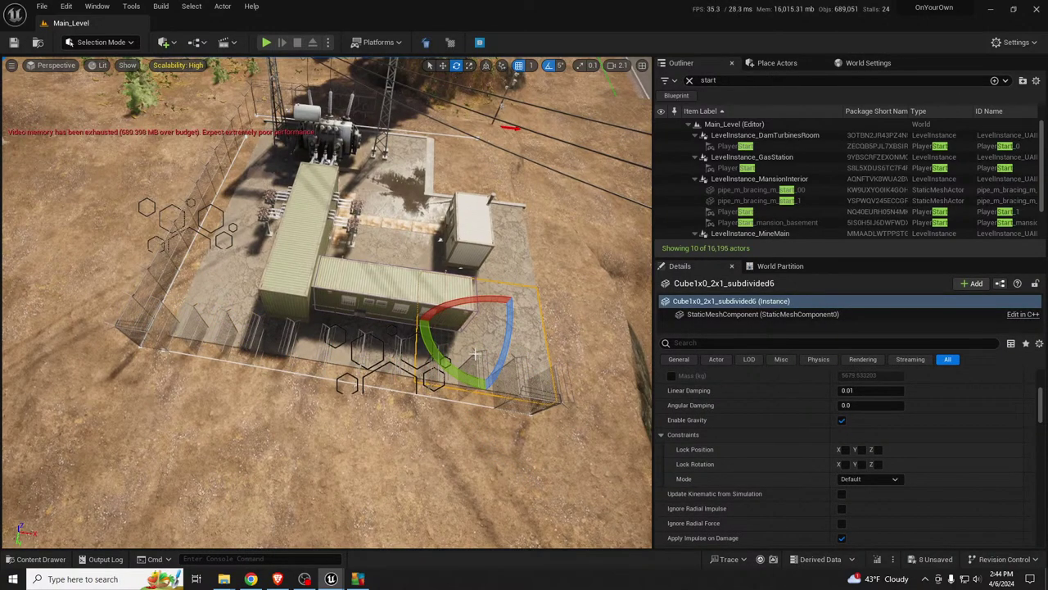
pyautogui.press('w')
pyautogui.moveTo(398, 380); pyautogui.dragTo(499, 400, button='right')
pyautogui.click(394, 342)
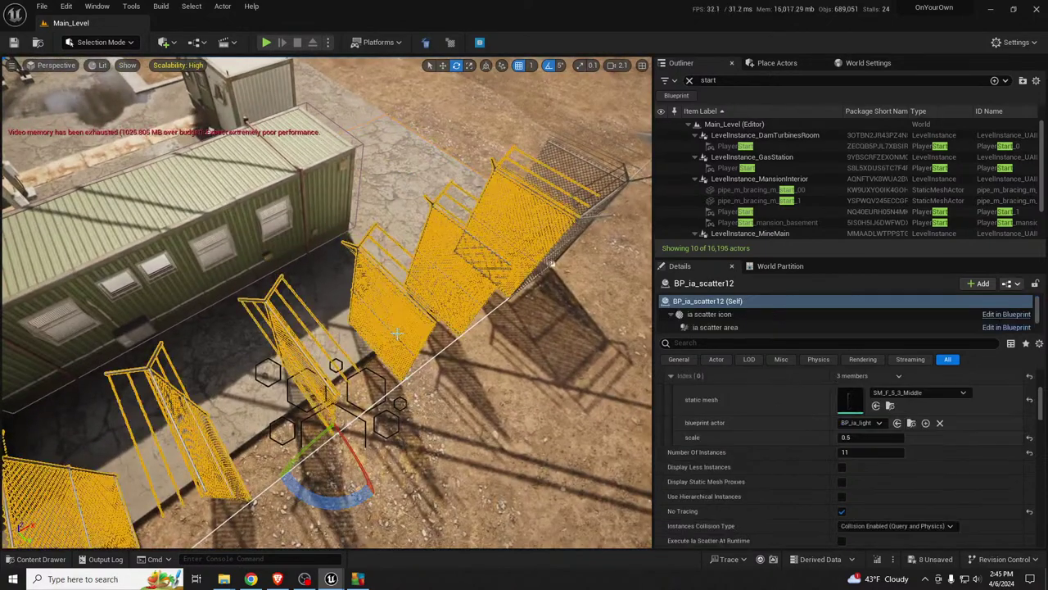
pyautogui.scroll(-3, 958, 490)
pyautogui.scroll(-5, 966, 498)
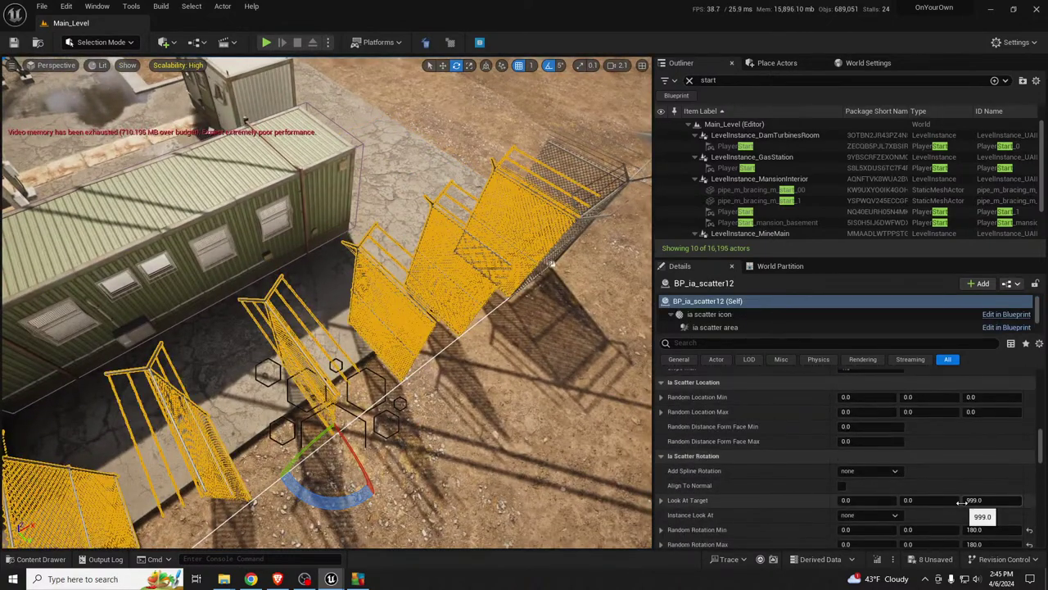
pyautogui.click(983, 442)
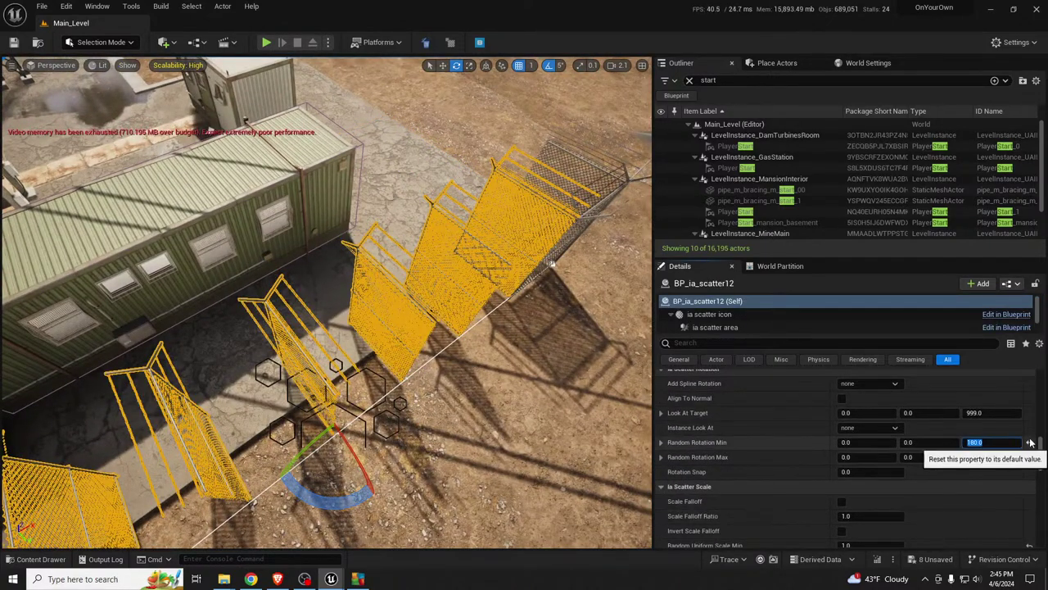
pyautogui.write('90')
pyautogui.press('Return')
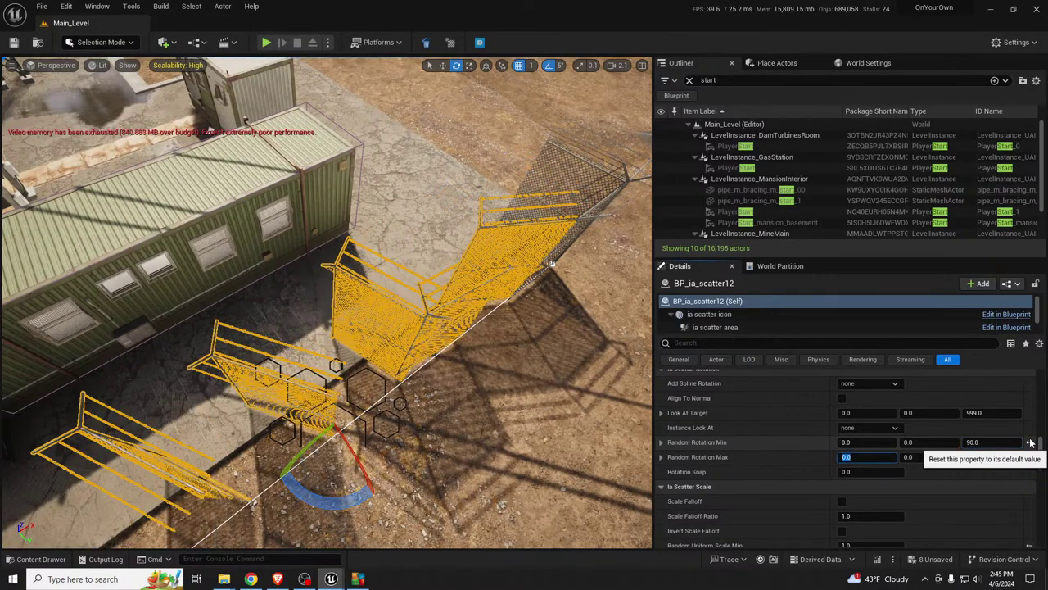
pyautogui.press('Tab')
pyautogui.press('Tab')
pyautogui.press('Tab')
pyautogui.write('90')
pyautogui.press('Return')
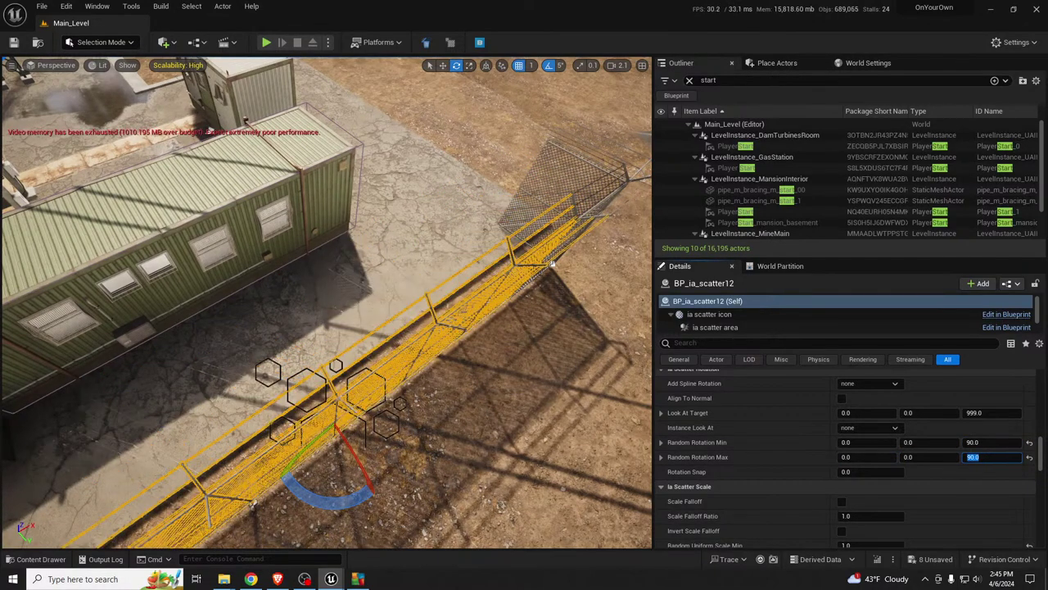
# Step: Select the BP_ia_scatter12 run together with its corner piece and nudge both until the first panel meets the neighboring corner post
pyautogui.moveTo(466, 321); pyautogui.dragTo(336, 274, button='right')
pyautogui.scroll(-5, 908, 482)
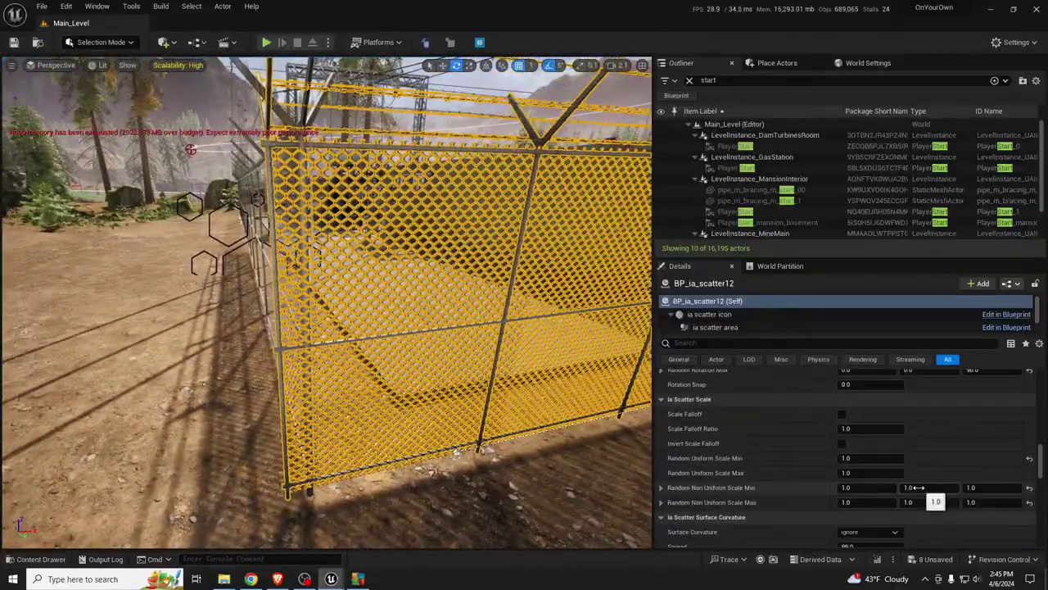
pyautogui.moveTo(507, 377); pyautogui.dragTo(521, 413, button='right')
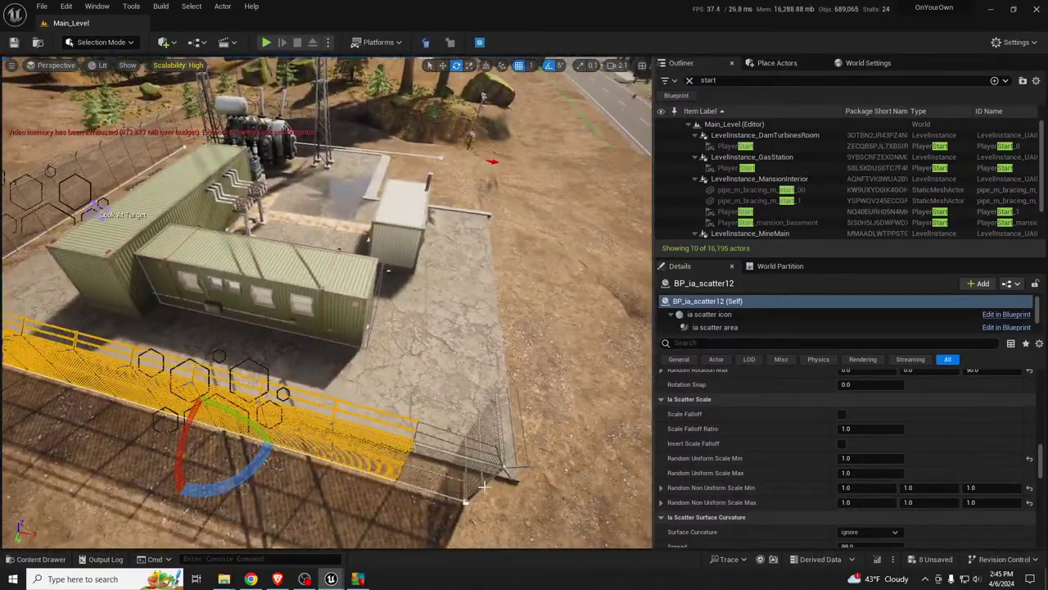
pyautogui.keyDown('ctrl'); pyautogui.click(484, 487); pyautogui.keyUp('ctrl')
pyautogui.hotkey('ctrl', 'z')
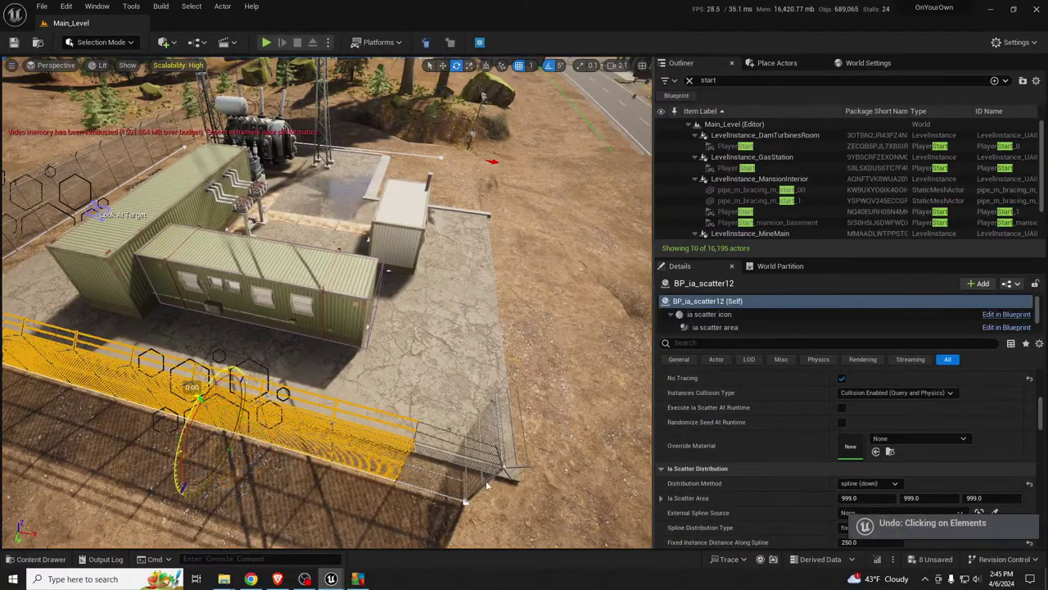
pyautogui.hotkey('ctrl', 'z')
pyautogui.moveTo(484, 487); pyautogui.dragTo(426, 478, button='right')
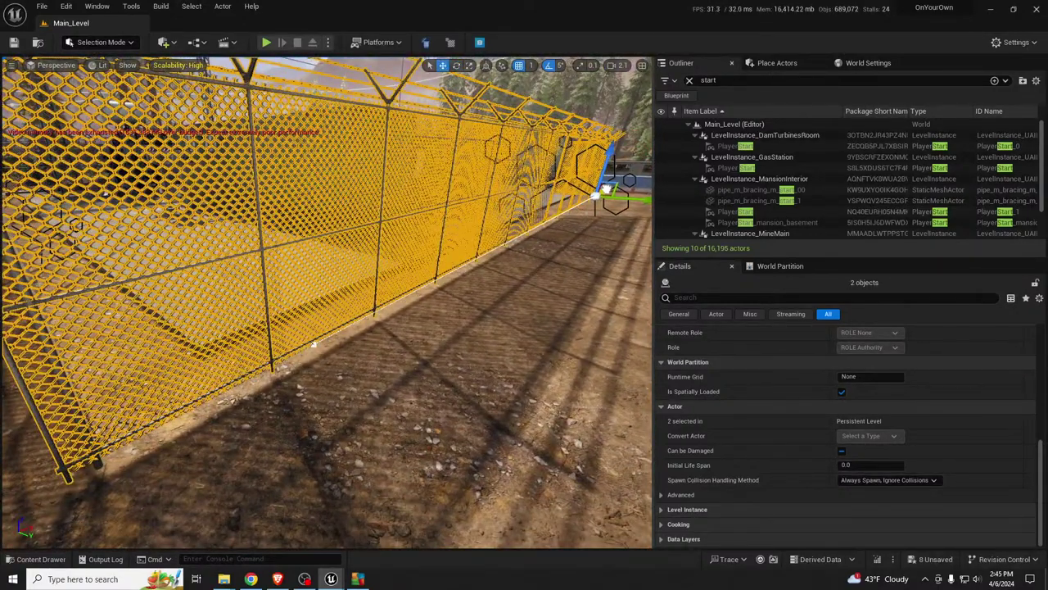
pyautogui.moveTo(606, 189); pyautogui.dragTo(607, 189)
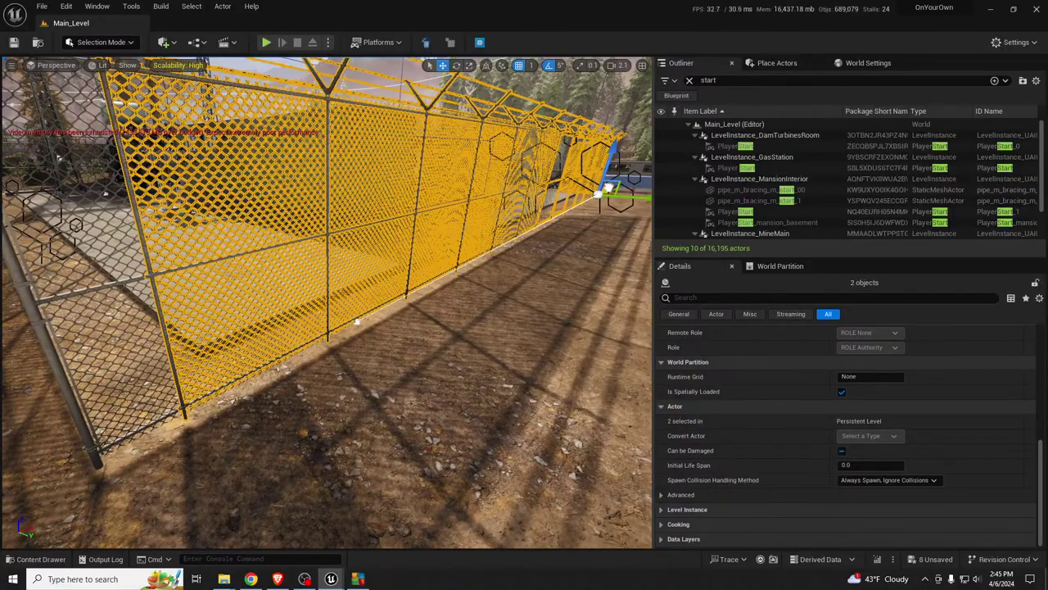
pyautogui.moveTo(357, 322); pyautogui.dragTo(356, 322, button='right')
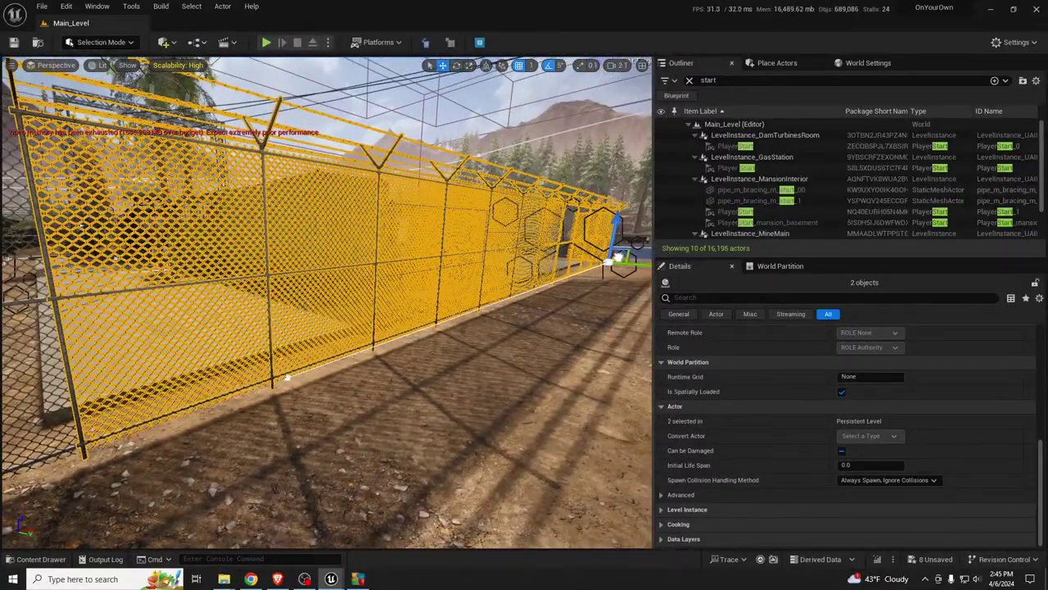
pyautogui.moveTo(287, 378)
pyautogui.mouseDown(button='right')
pyautogui.moveTo(262, 386)
pyautogui.moveTo(276, 381)
pyautogui.mouseUp(button='right')
pyautogui.press('w')
pyautogui.press('s')
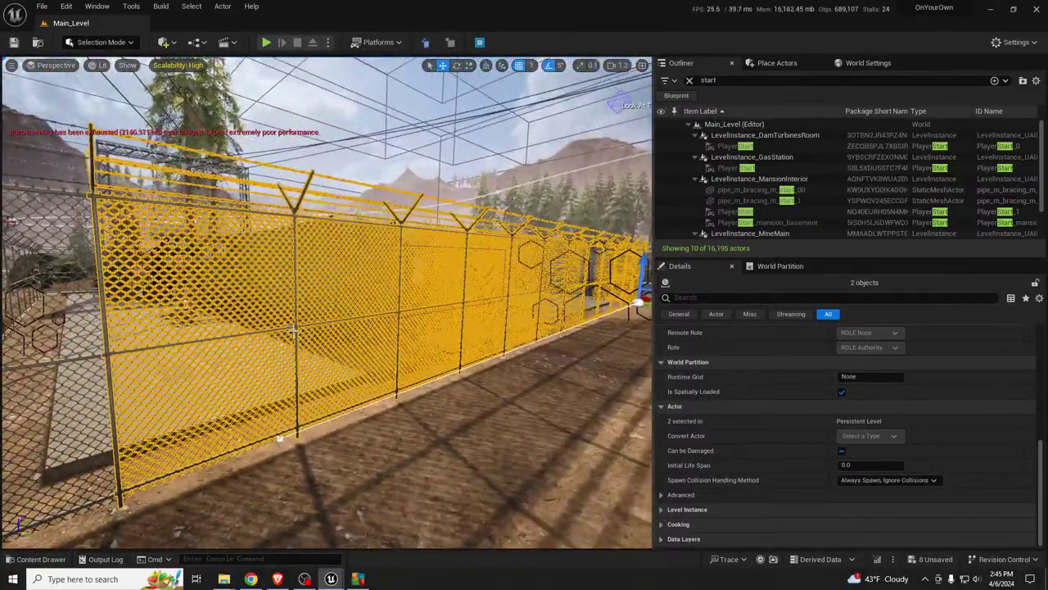
# Step: Select only the BP_ia_scatter12 run and adjust its X location to 7911 to refine the joint with the corner piece
pyautogui.click(293, 329)
pyautogui.moveTo(292, 329); pyautogui.dragTo(293, 329, button='right')
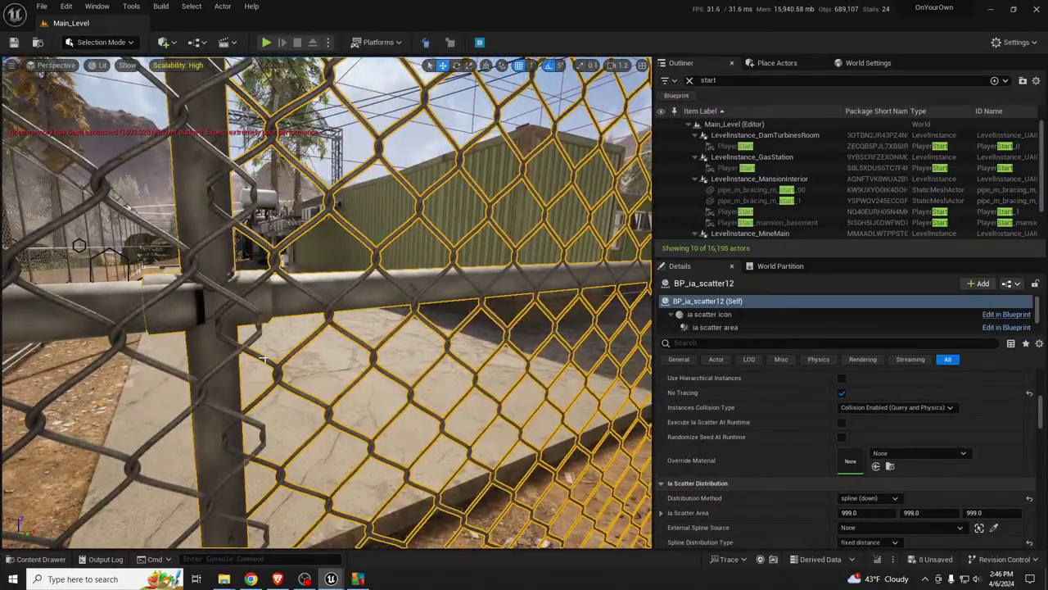
pyautogui.scroll(4, 931, 467)
pyautogui.scroll(5, 927, 467)
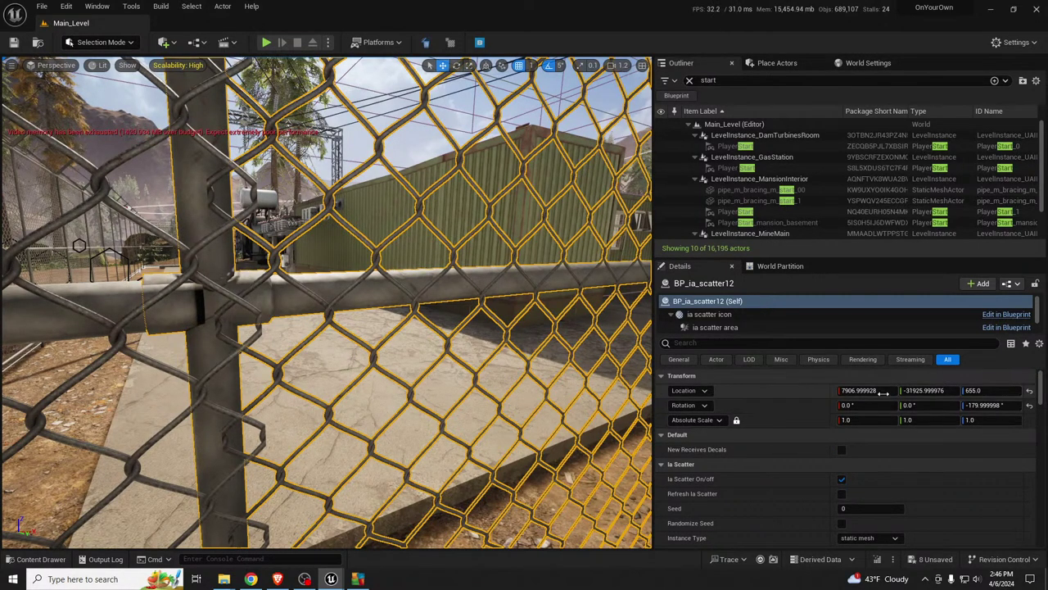
pyautogui.moveTo(516, 378); pyautogui.dragTo(528, 416, button='right')
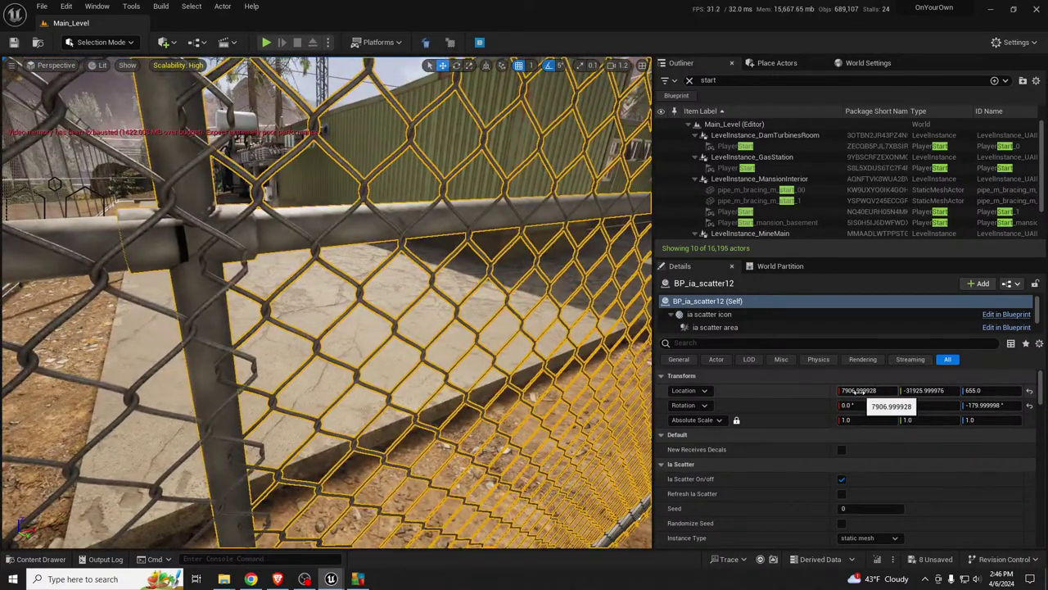
pyautogui.moveTo(856, 391); pyautogui.dragTo(861, 390)
pyautogui.moveTo(565, 399); pyautogui.dragTo(492, 381, button='right')
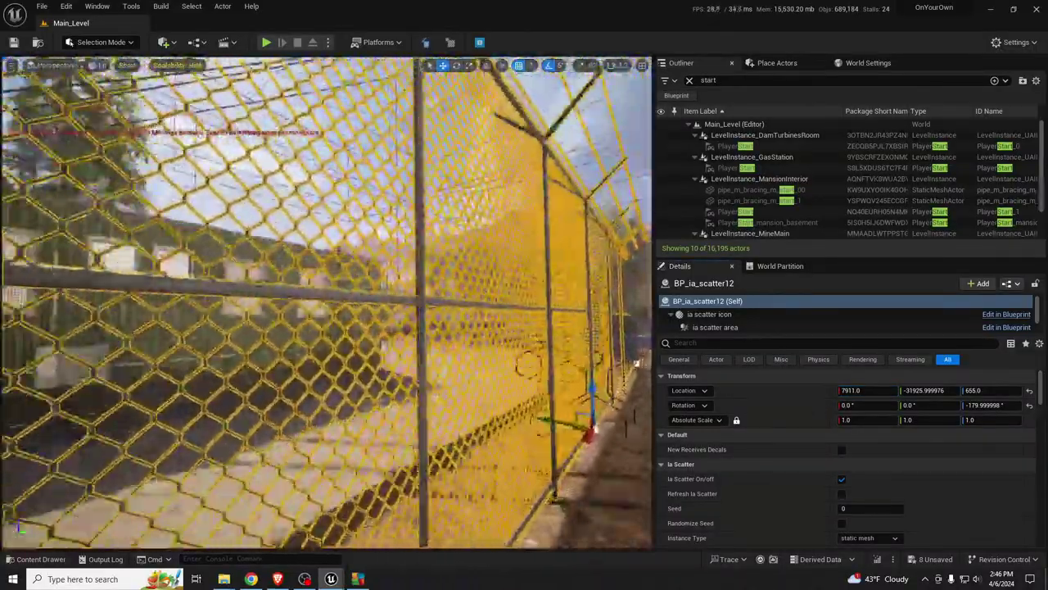
# Step: Select the SM_F_5_3_Angle3 corner piece at the far end of the run and adjust its X location to 8914
pyautogui.moveTo(327, 303); pyautogui.dragTo(328, 303, button='right')
pyautogui.click(260, 435)
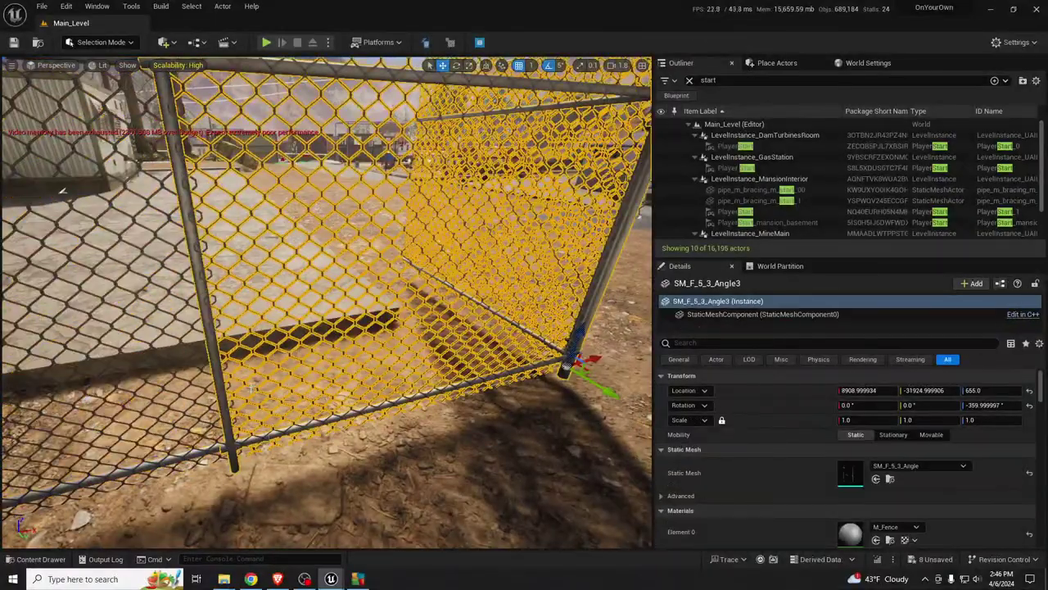
pyautogui.moveTo(62, 191); pyautogui.dragTo(15, 225, button='right')
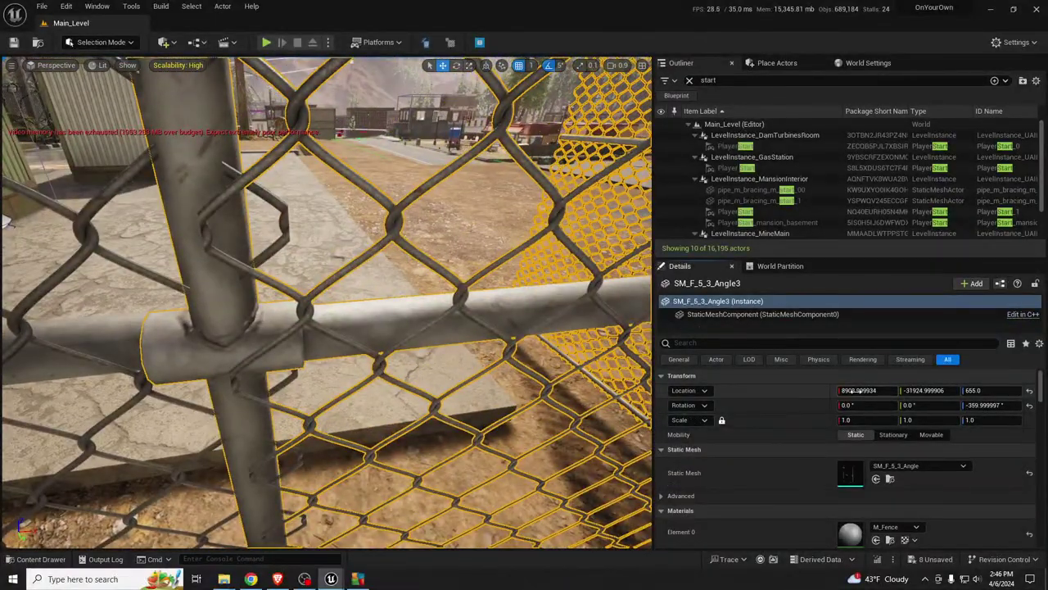
pyautogui.moveTo(852, 390); pyautogui.dragTo(862, 391)
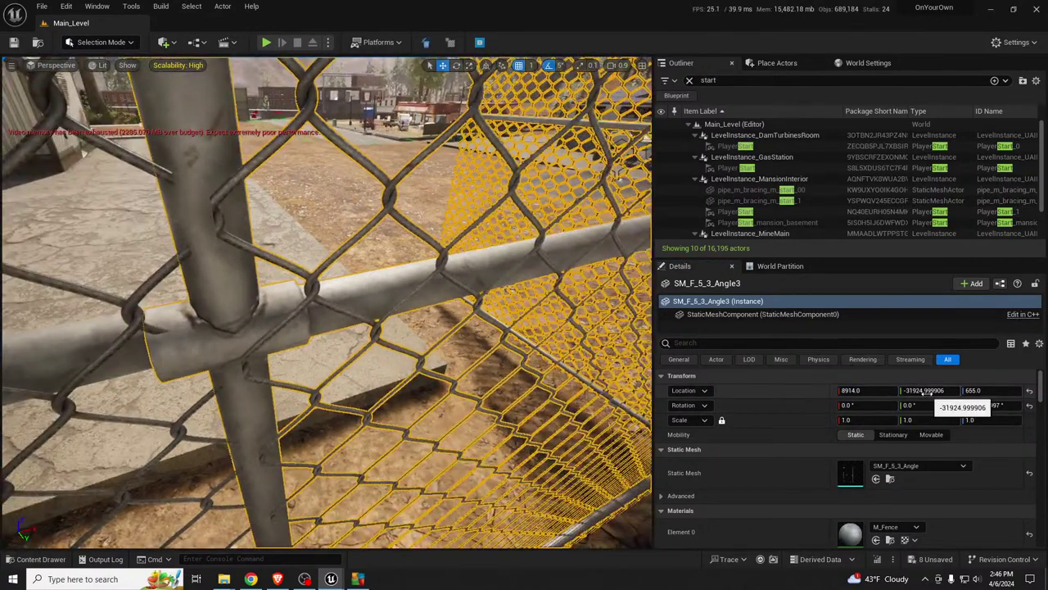
# Step: Set the SM_F_5_3_Angle3 corner piece's Y location to -31926 so its rail lines up with the adjoining run
pyautogui.click(928, 390)
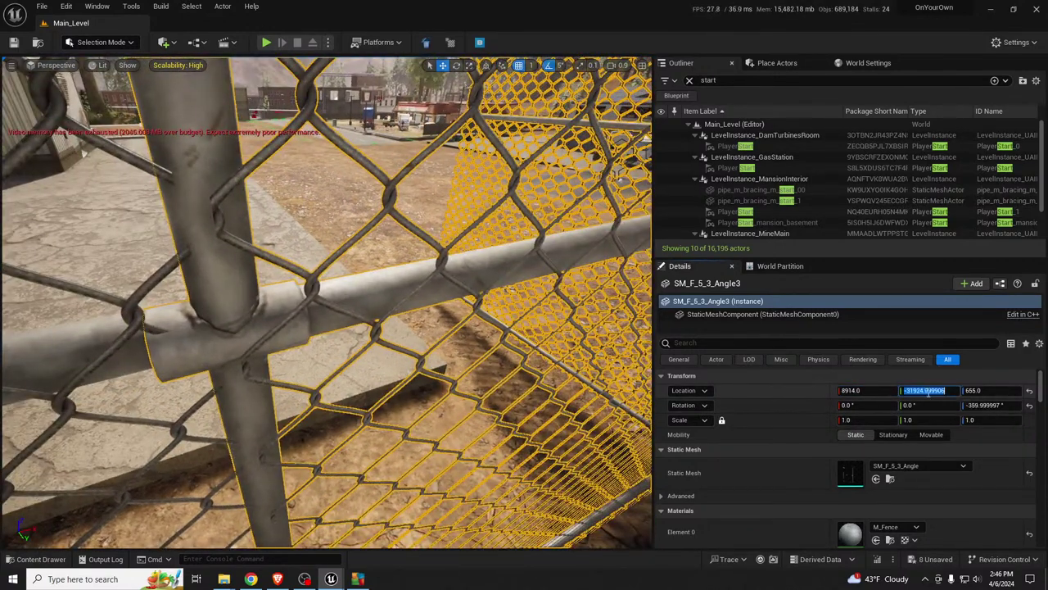
pyautogui.write('-31924')
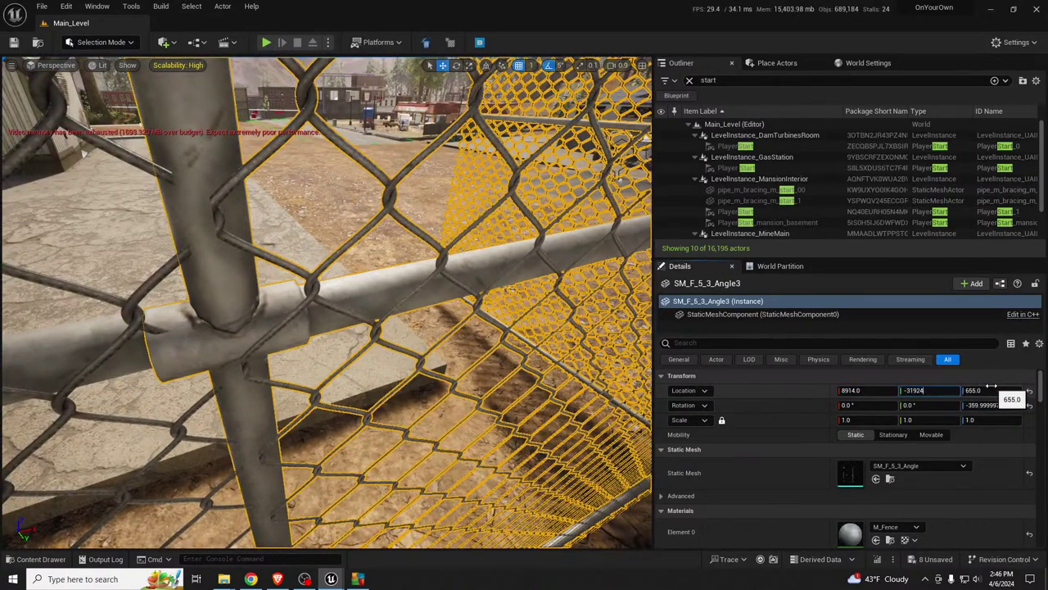
pyautogui.press('Return')
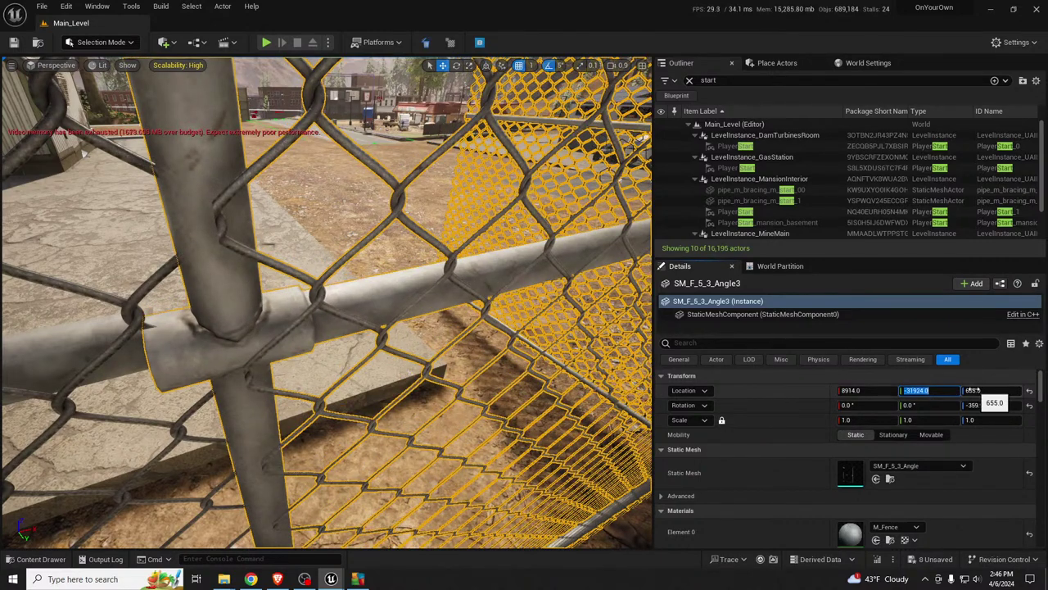
pyautogui.press('Right')
pyautogui.press('Return')
pyautogui.press('End')
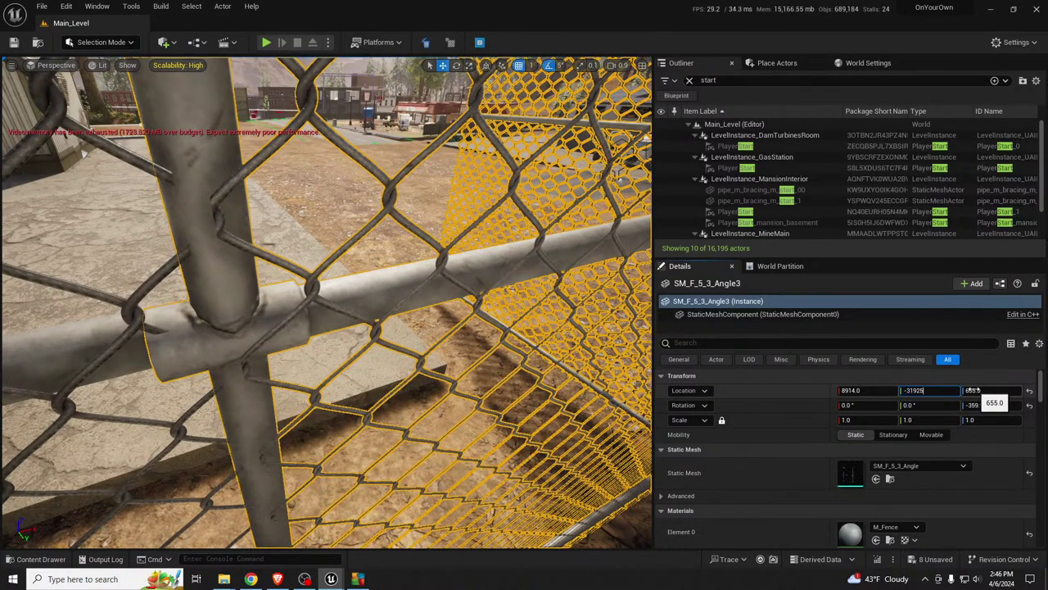
pyautogui.write('6')
pyautogui.press('Return')
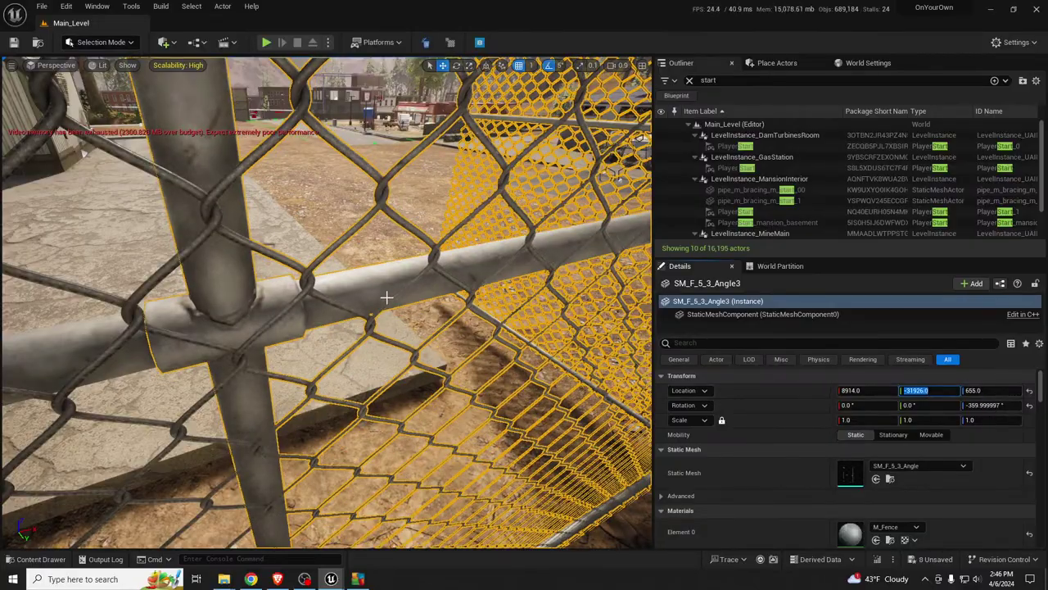
# Step: Select the BP_ia_scatter7 fence run beside the transformer tower and inspect its spline out to the far end point
pyautogui.moveTo(385, 298); pyautogui.dragTo(279, 336, button='right')
pyautogui.moveTo(327, 303); pyautogui.dragTo(402, 252, button='right')
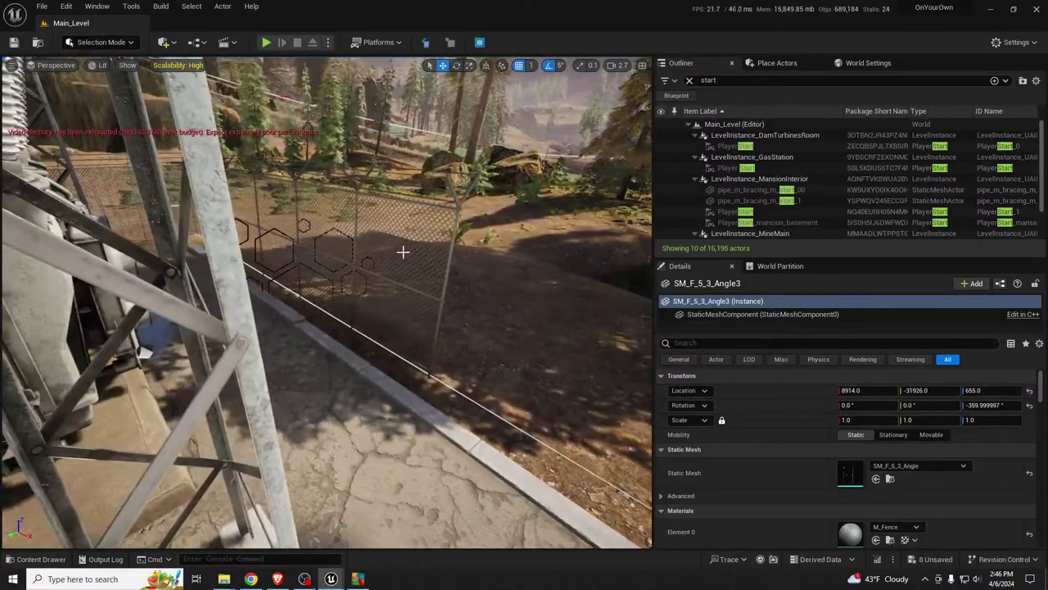
pyautogui.click(445, 264)
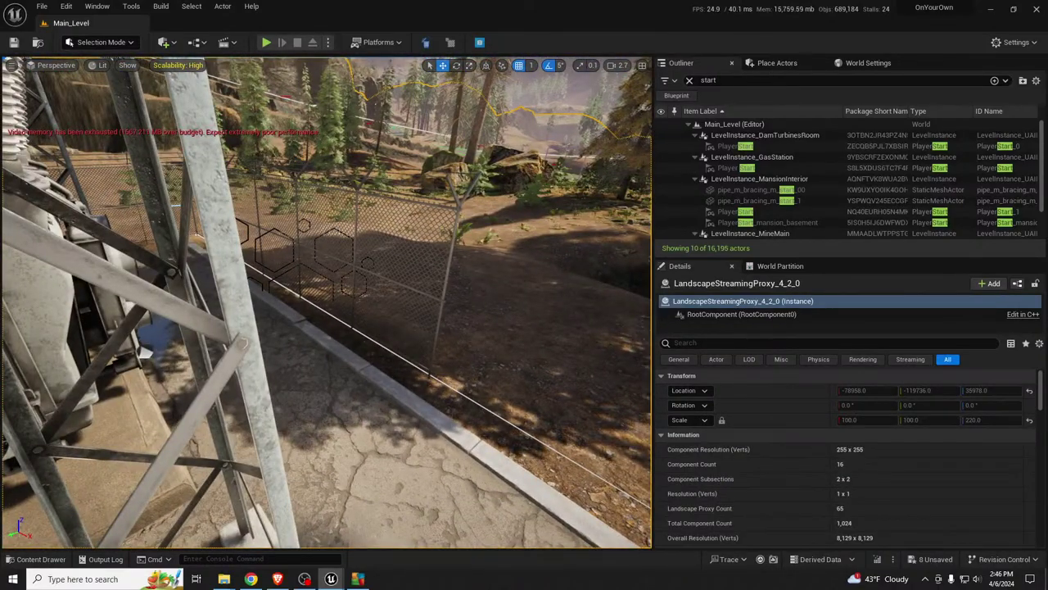
pyautogui.click(334, 266)
pyautogui.moveTo(334, 266); pyautogui.dragTo(410, 307, button='right')
pyautogui.moveTo(589, 195); pyautogui.dragTo(589, 195, button='right')
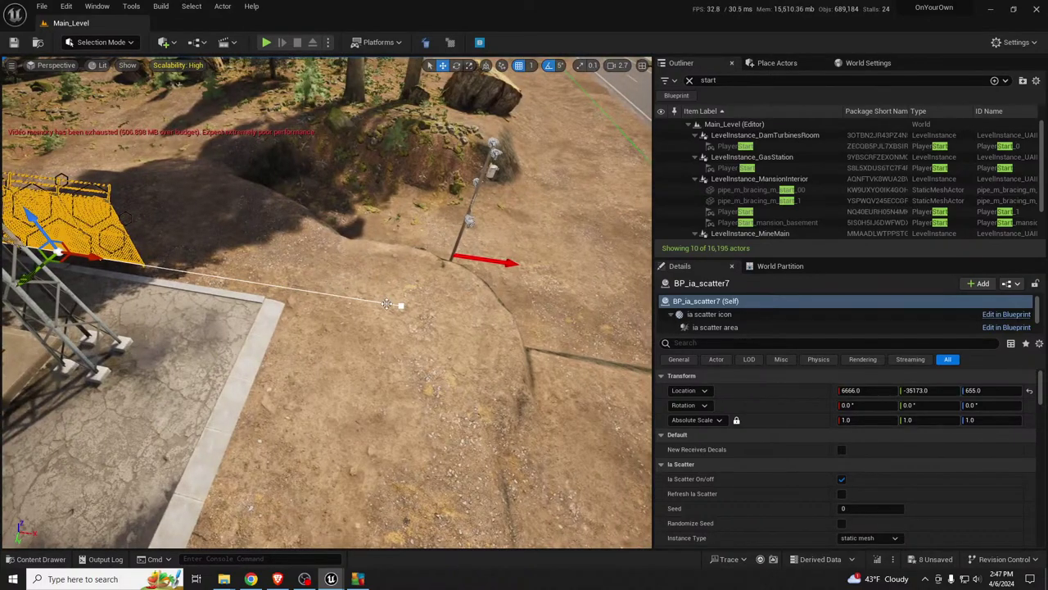
# Step: Survey the transformer yard from above, checking the fence runs around the container buildings and the open side facing the road
pyautogui.moveTo(276, 291); pyautogui.dragTo(304, 274, button='right')
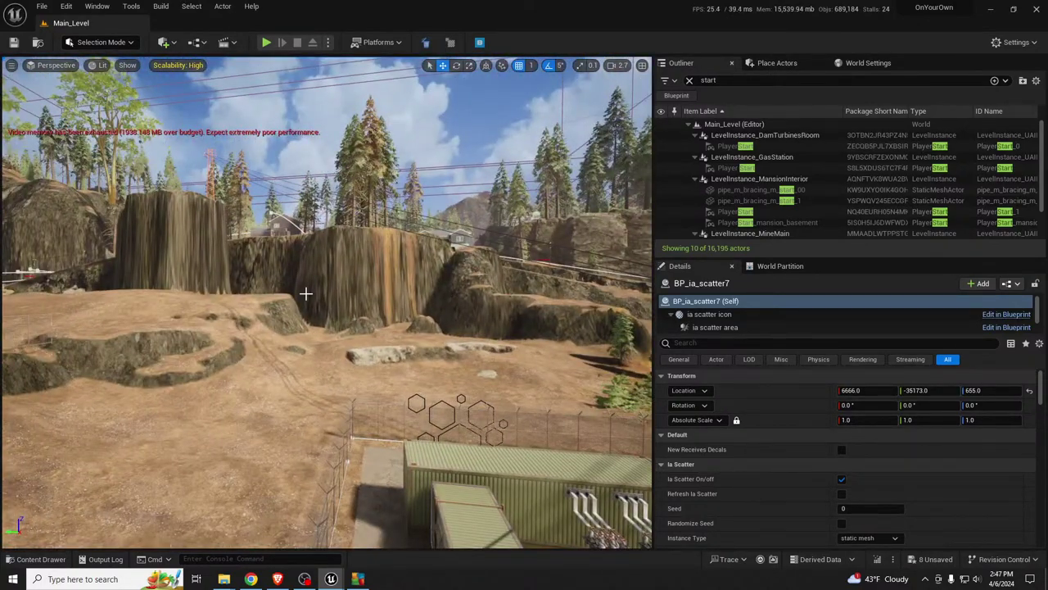
pyautogui.moveTo(228, 354); pyautogui.dragTo(229, 354, button='right')
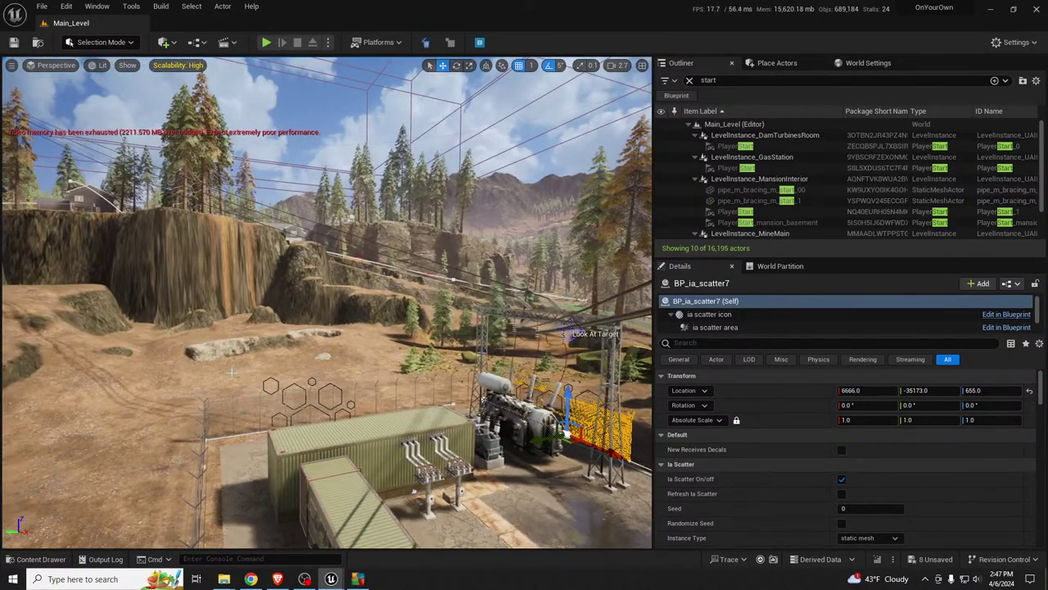
pyautogui.moveTo(423, 229); pyautogui.dragTo(423, 228, button='right')
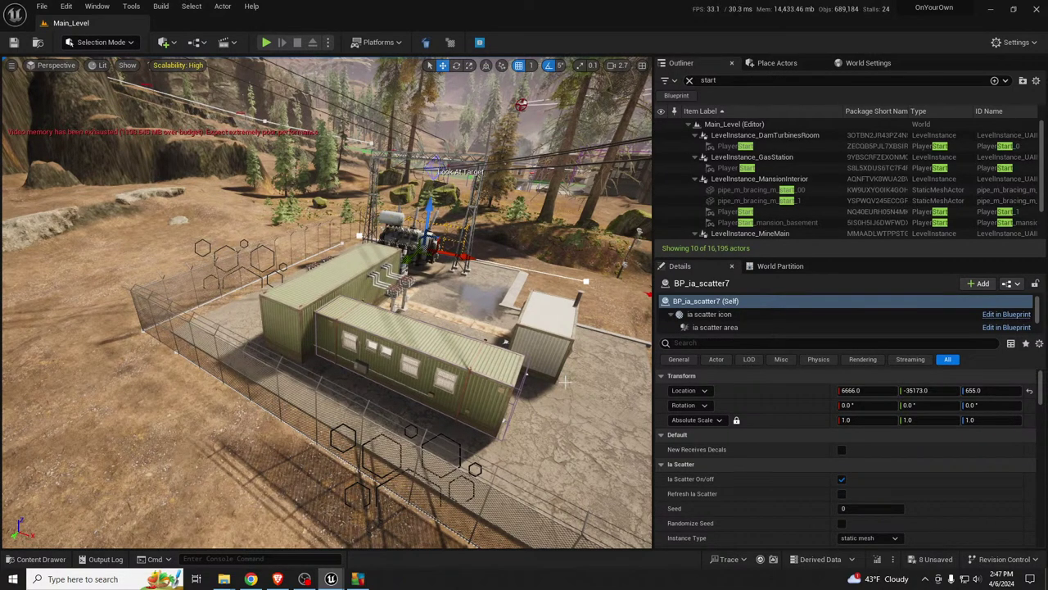
pyautogui.moveTo(561, 410); pyautogui.dragTo(611, 397, button='right')
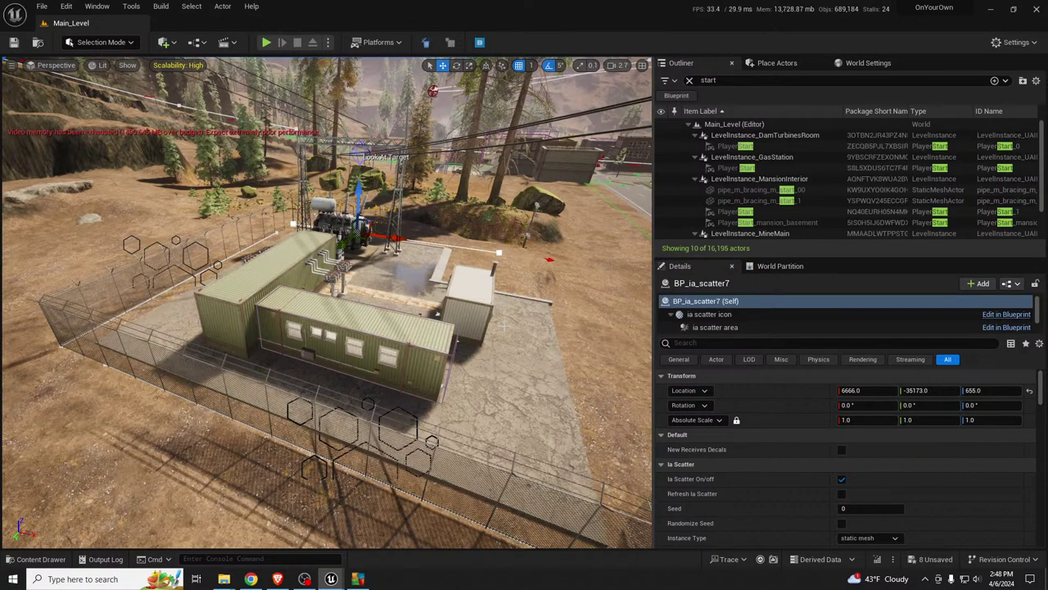
pyautogui.moveTo(493, 338); pyautogui.dragTo(566, 360, button='right')
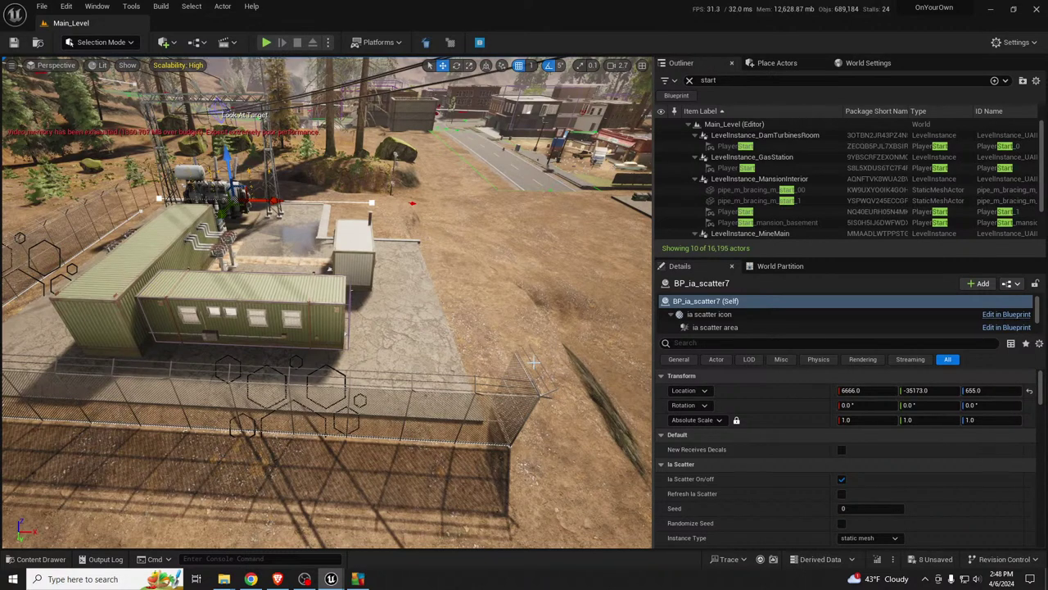
pyautogui.moveTo(523, 317); pyautogui.dragTo(534, 256, button='right')
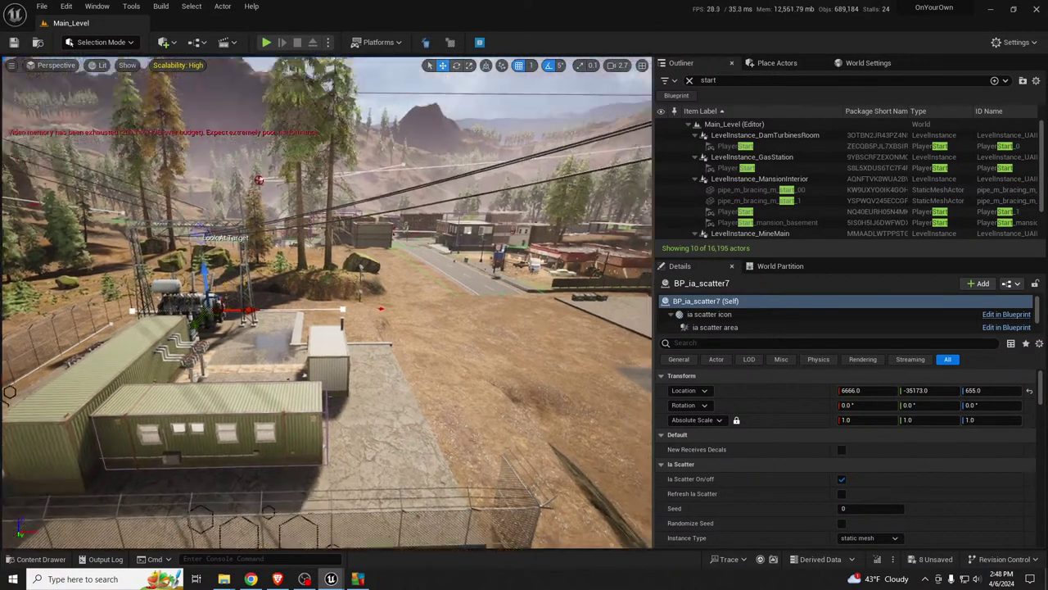
pyautogui.moveTo(549, 342); pyautogui.dragTo(557, 328, button='right')
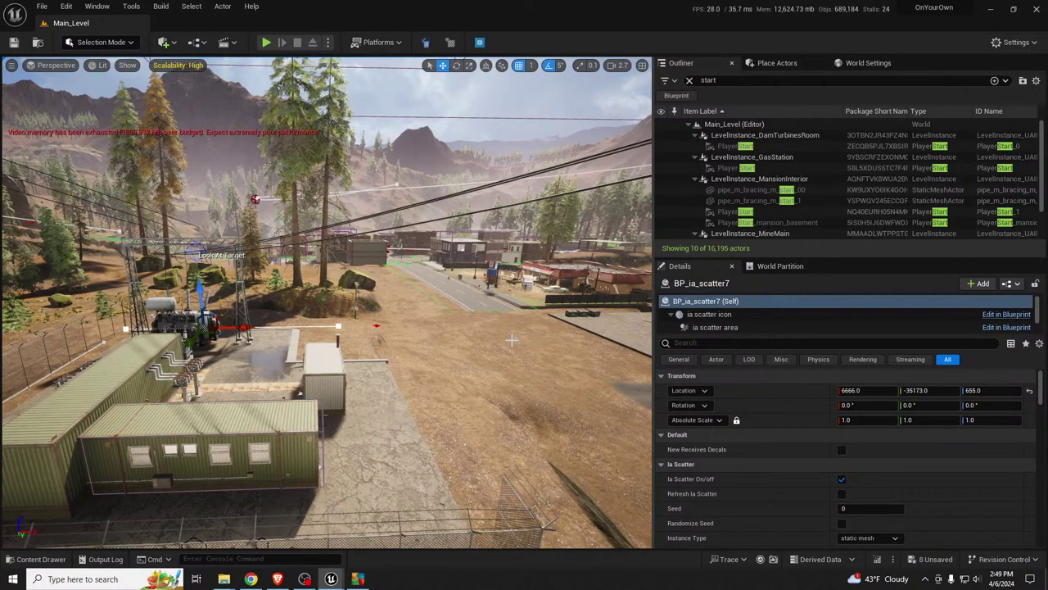
pyautogui.click(511, 339)
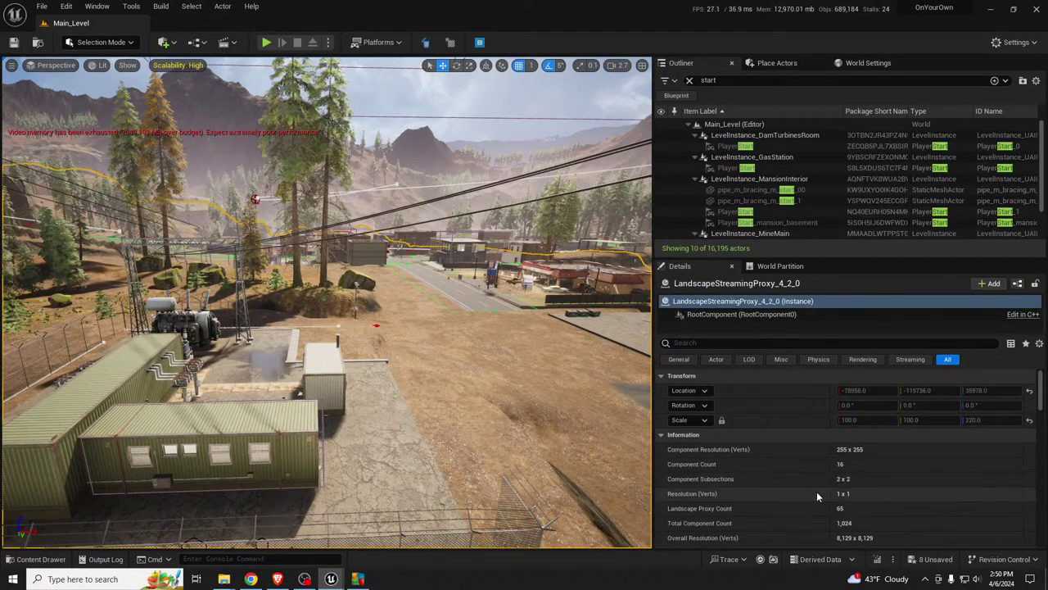
# Step: Deselect the landscape proxy and inspect the unfenced side of the substation yard in game view
pyautogui.scroll(-1, 816, 496)
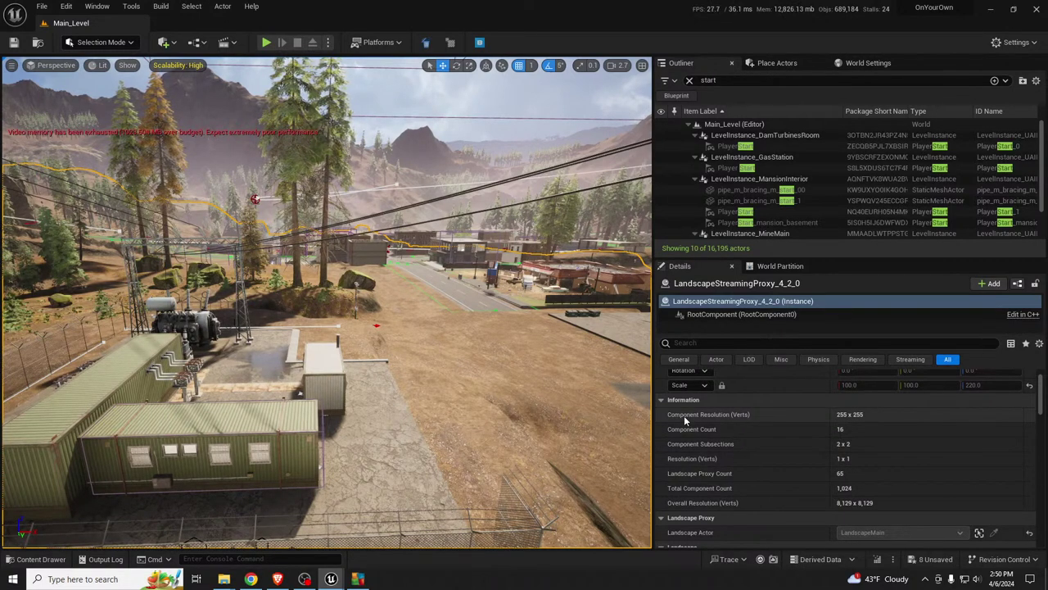
pyautogui.press('Escape')
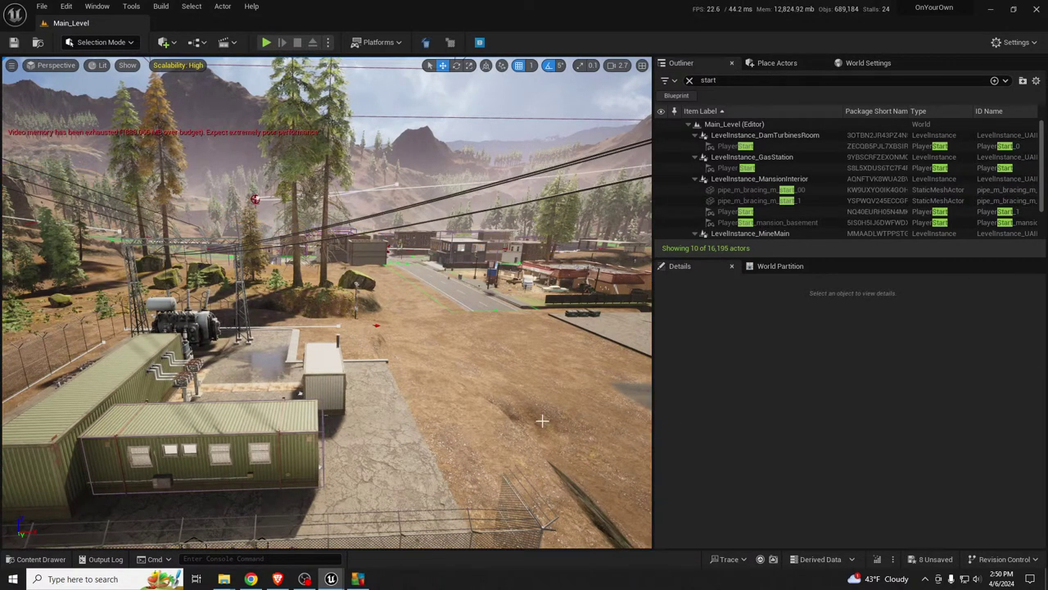
pyautogui.press('w')
pyautogui.moveTo(491, 403)
pyautogui.mouseDown(button='right')
pyautogui.moveTo(352, 419)
pyautogui.moveTo(524, 400)
pyautogui.moveTo(492, 401)
pyautogui.mouseUp(button='right')
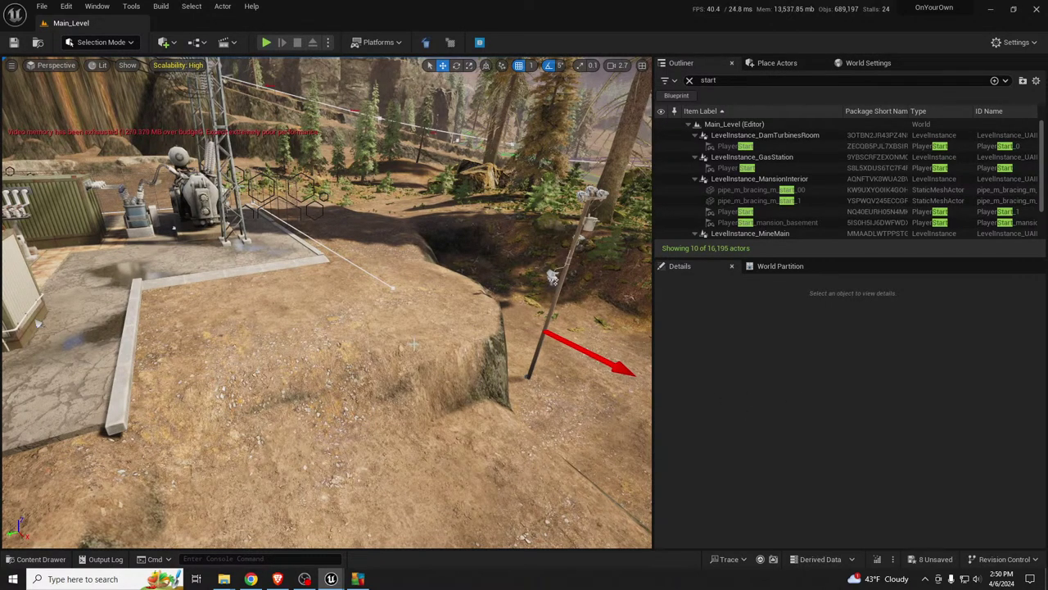
pyautogui.moveTo(559, 282); pyautogui.dragTo(561, 246, button='right')
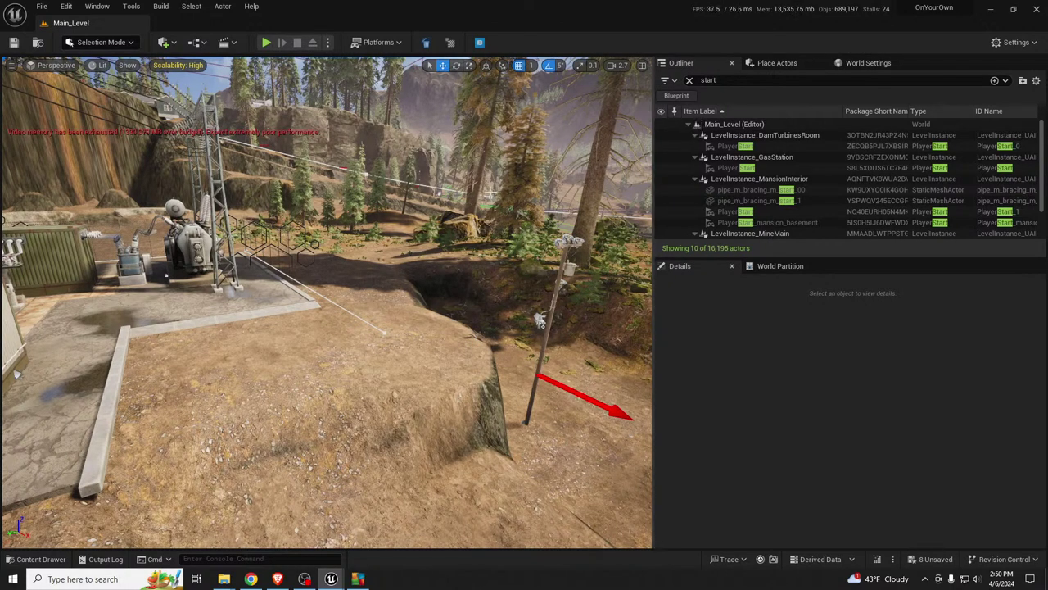
pyautogui.moveTo(466, 221); pyautogui.dragTo(471, 223, button='right')
pyautogui.press('g')
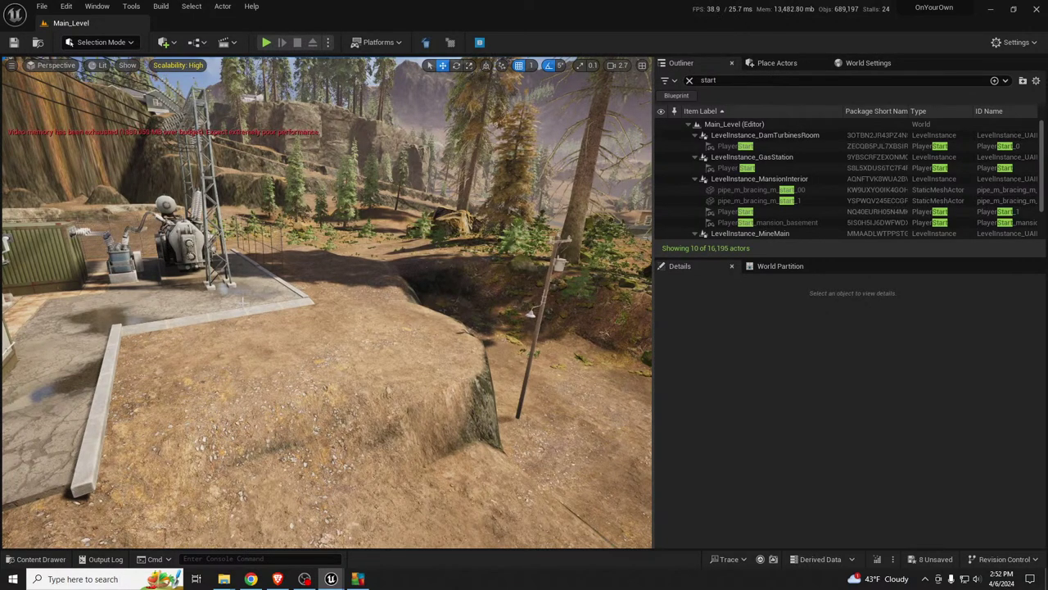
# Step: Select the chain-link fence scatter beside the pylon and examine its mesh and spline distribution settings
pyautogui.press('w')
pyautogui.moveTo(327, 308); pyautogui.dragTo(352, 286, button='right')
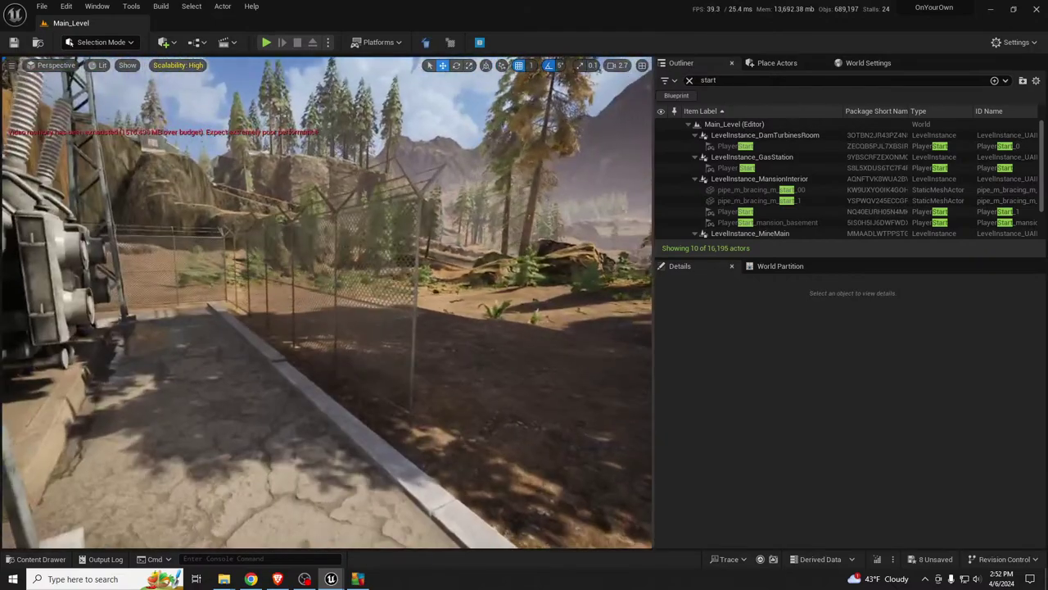
pyautogui.click(334, 289)
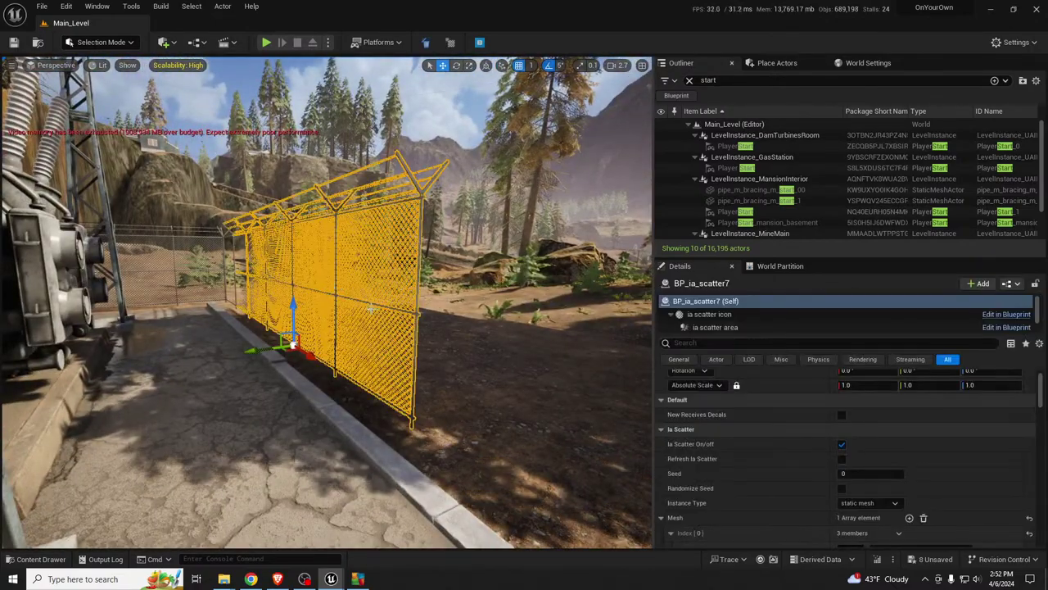
pyautogui.moveTo(468, 349)
pyautogui.mouseDown(button='right')
pyautogui.moveTo(475, 397)
pyautogui.moveTo(467, 357)
pyautogui.mouseUp(button='right')
pyautogui.press('s')
pyautogui.scroll(-5, 822, 421)
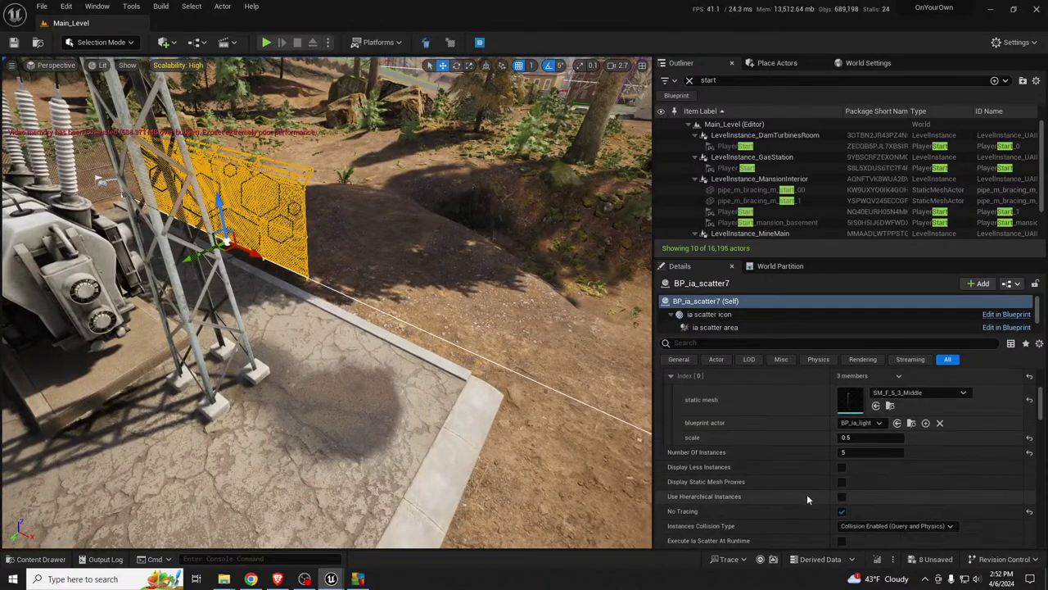
pyautogui.scroll(-7, 807, 494)
pyautogui.scroll(-2, 807, 498)
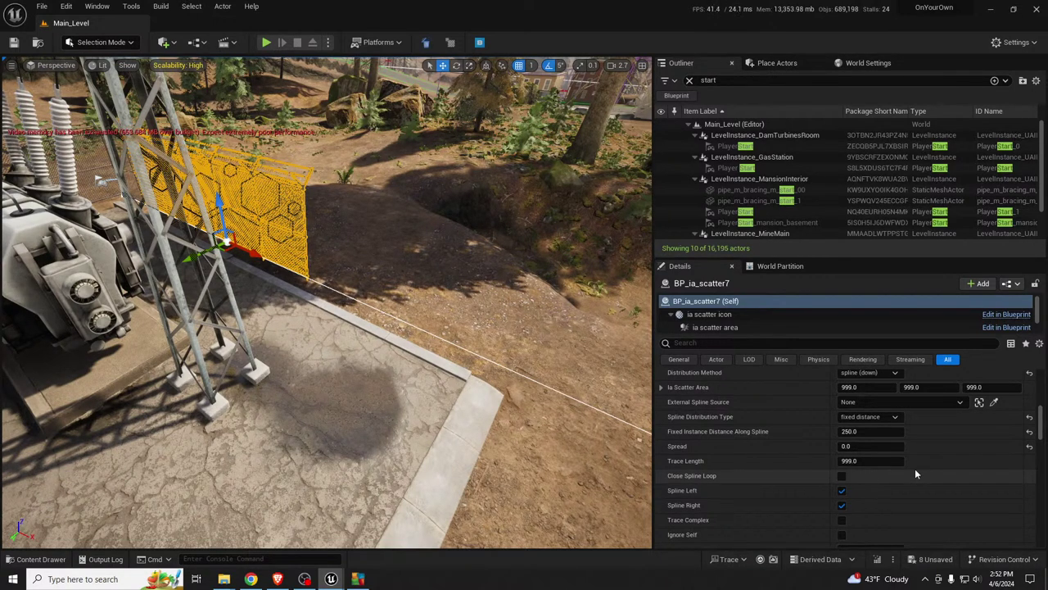
pyautogui.scroll(3, 969, 470)
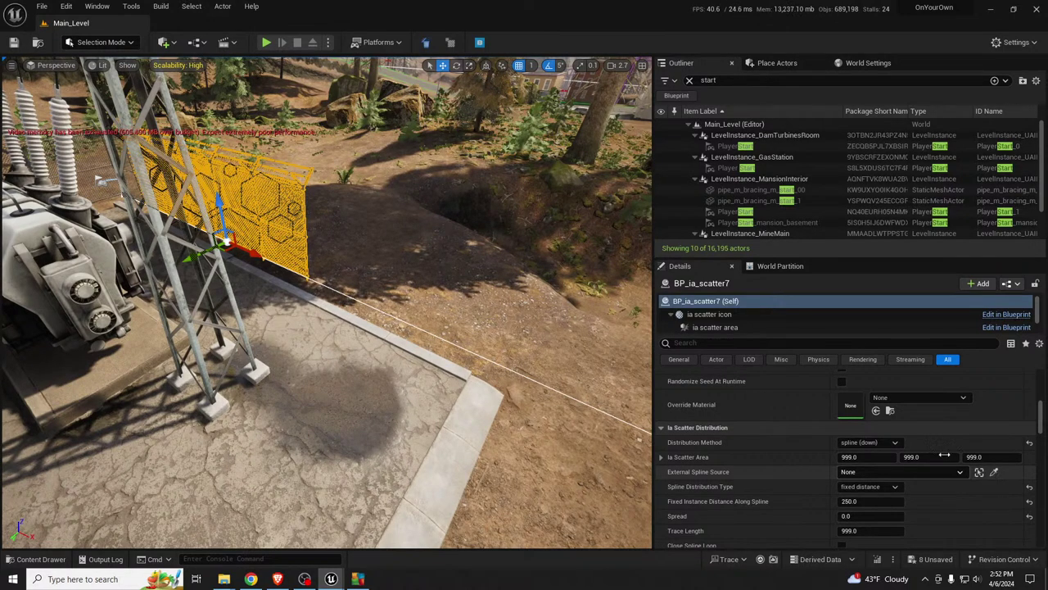
pyautogui.scroll(-4, 966, 457)
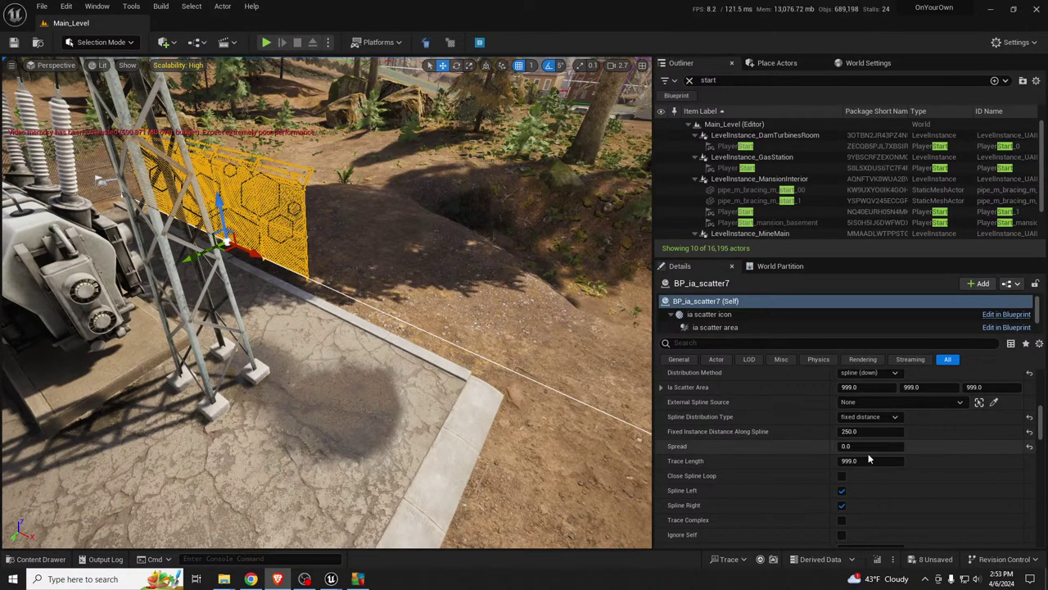
pyautogui.scroll(-5, 869, 453)
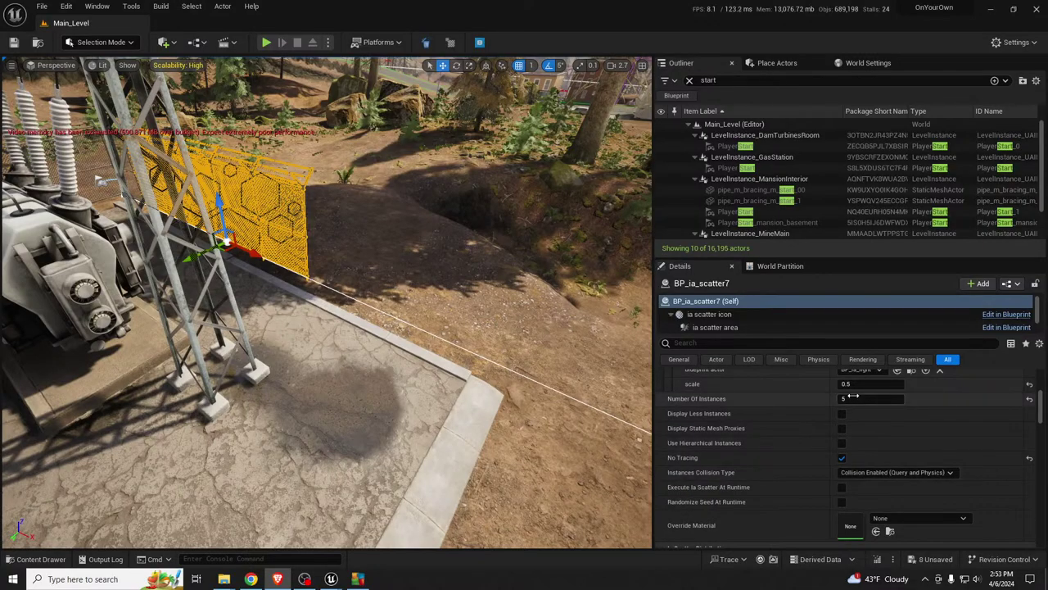
# Step: Extend the selected fence scatter by setting its Number Of Instances to 11
pyautogui.click(855, 399)
pyautogui.write('9')
pyautogui.press('Return')
pyautogui.moveTo(566, 373); pyautogui.dragTo(537, 303, button='right')
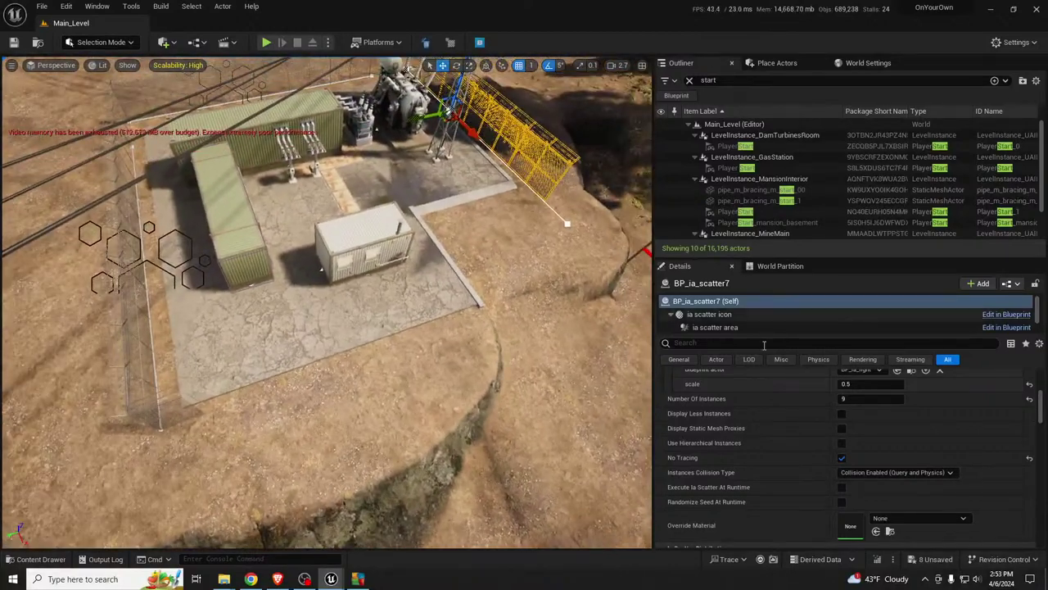
pyautogui.scroll(2, 919, 452)
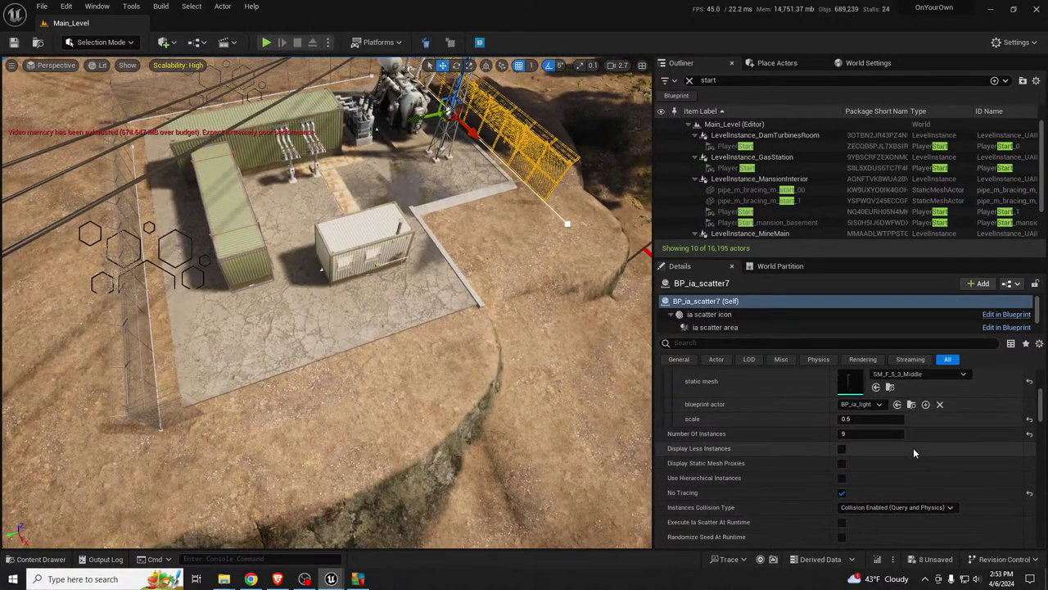
pyautogui.click(868, 434)
pyautogui.write('12')
pyautogui.press('Return')
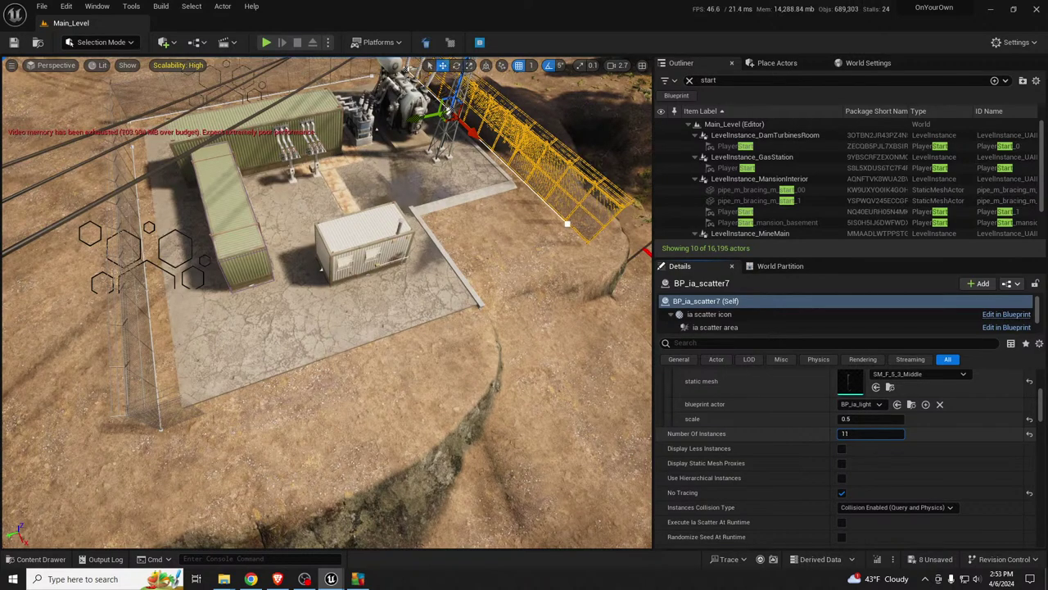
pyautogui.moveTo(870, 433); pyautogui.dragTo(869, 433)
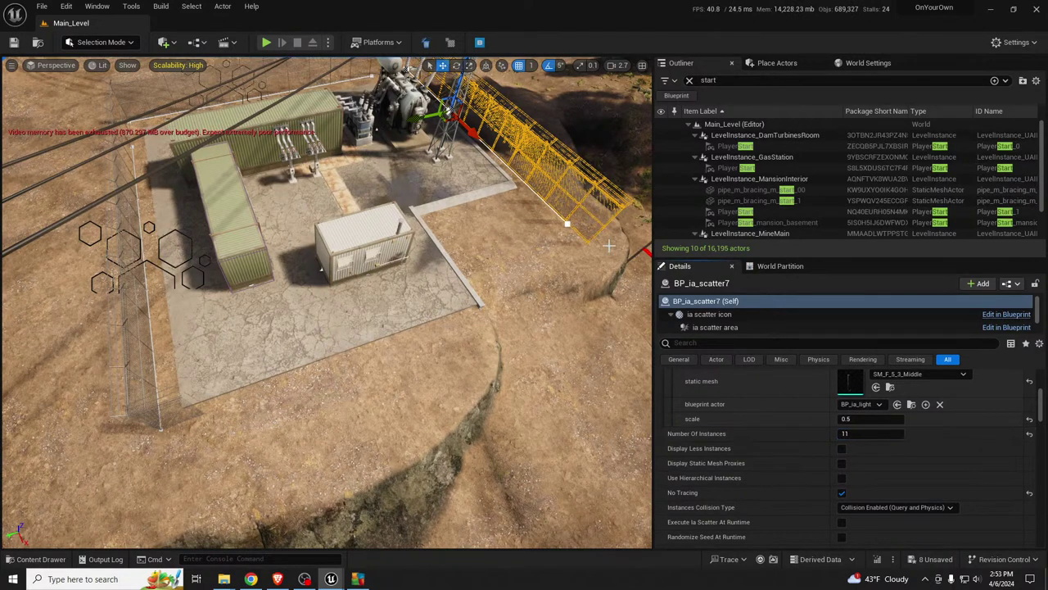
# Step: Move the end point of this fence's spline outward along the fence line, past the last panel
pyautogui.click(568, 224)
pyautogui.moveTo(567, 225); pyautogui.dragTo(615, 225, button='right')
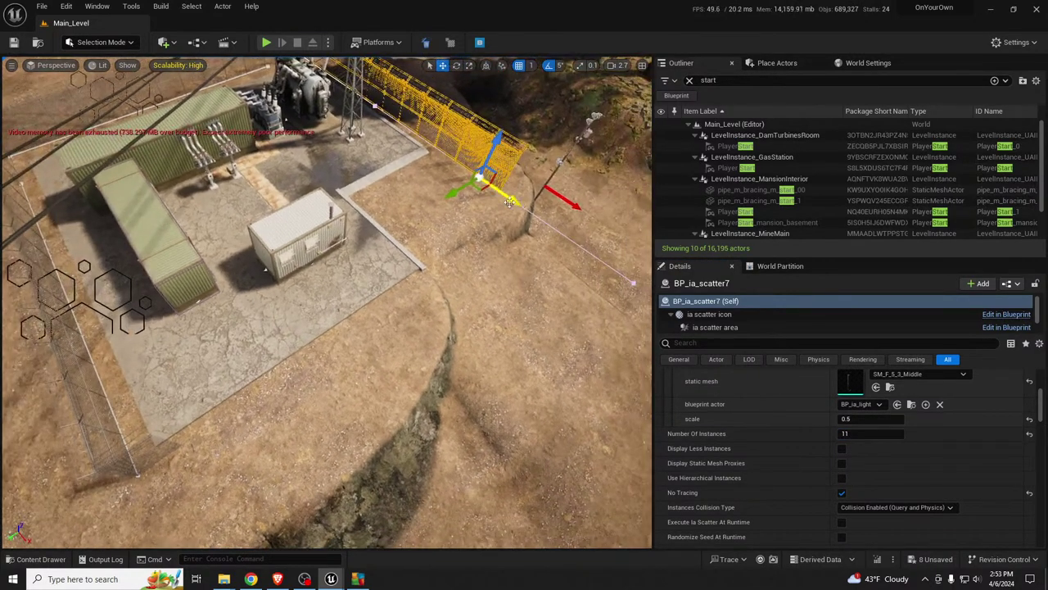
pyautogui.moveTo(509, 202); pyautogui.dragTo(575, 247)
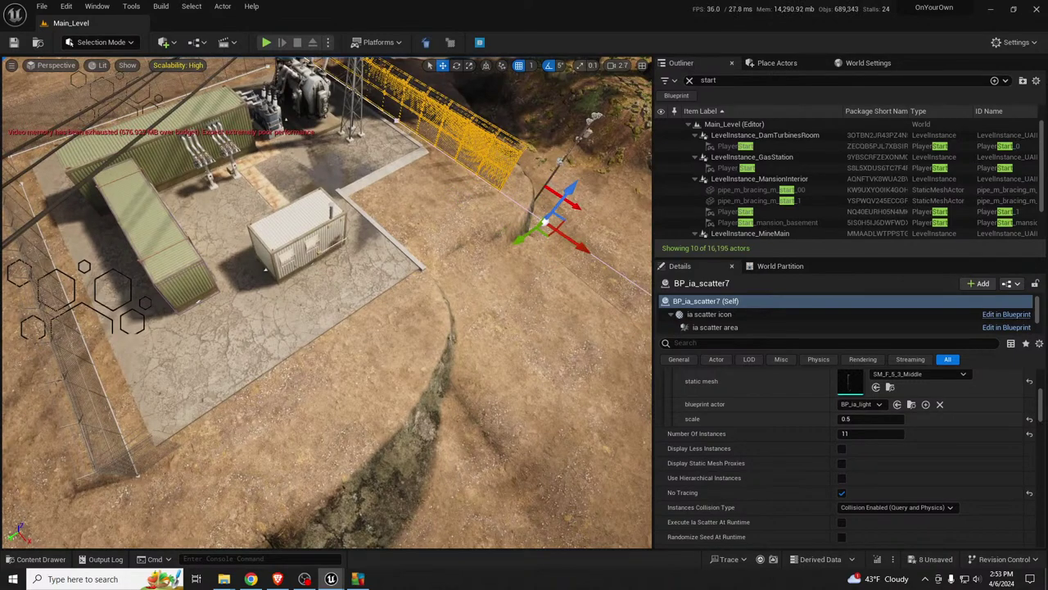
pyautogui.moveTo(575, 248); pyautogui.dragTo(540, 247, button='right')
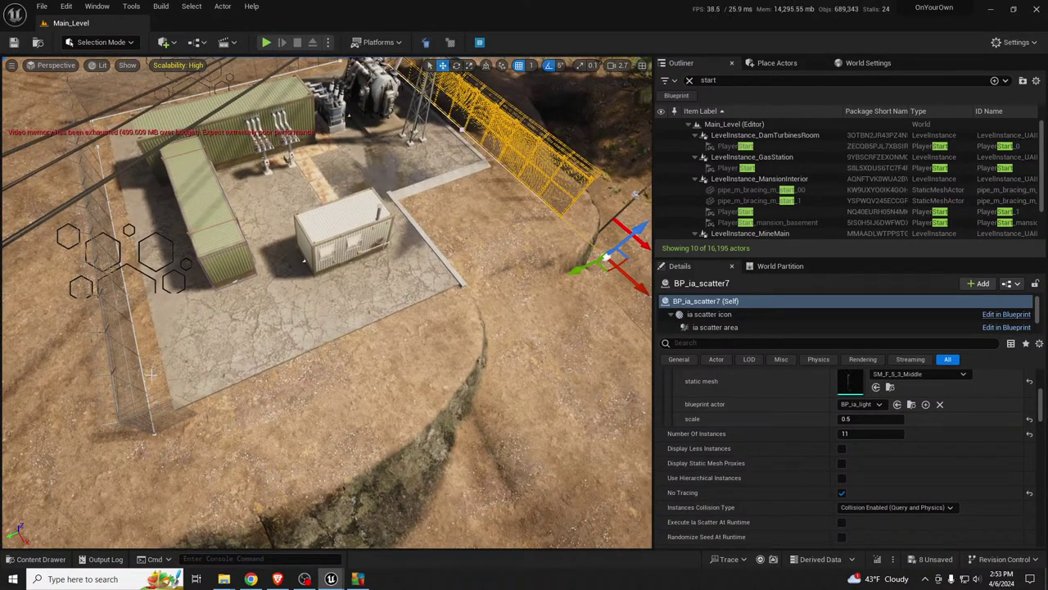
# Step: Duplicate the fence scatter behind the long green container and move the copy across to the yard's open opposite side
pyautogui.click(117, 104)
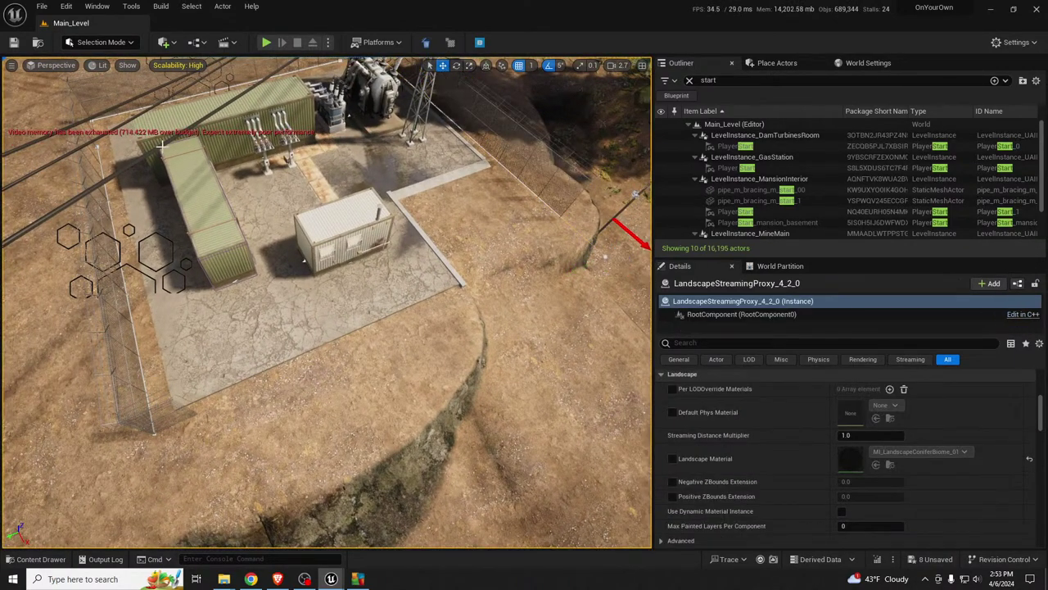
pyautogui.moveTo(162, 147); pyautogui.dragTo(211, 121, button='right')
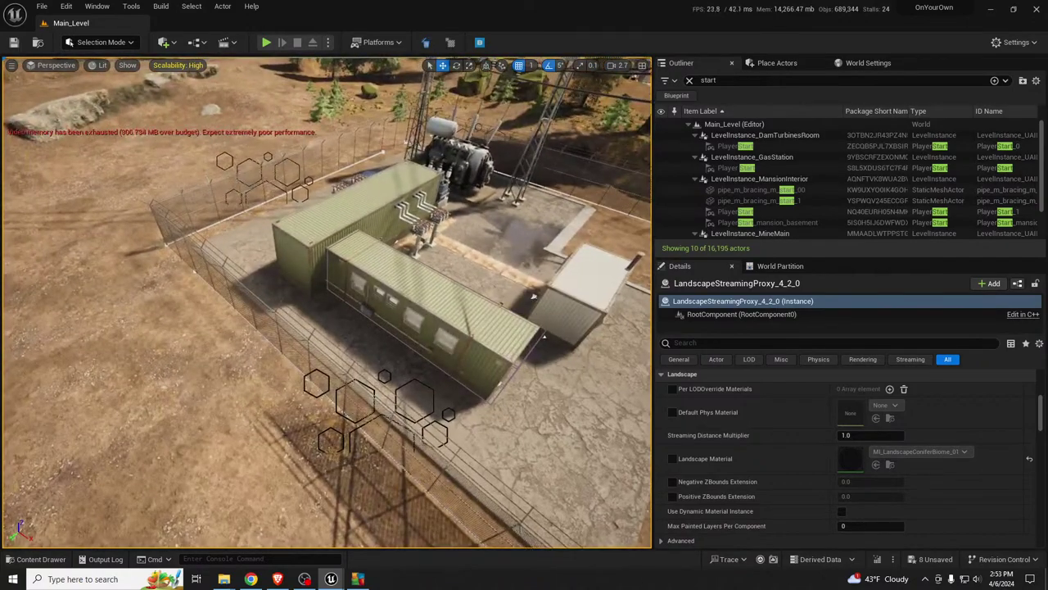
pyautogui.click(260, 178)
pyautogui.moveTo(283, 194); pyautogui.dragTo(328, 196, button='right')
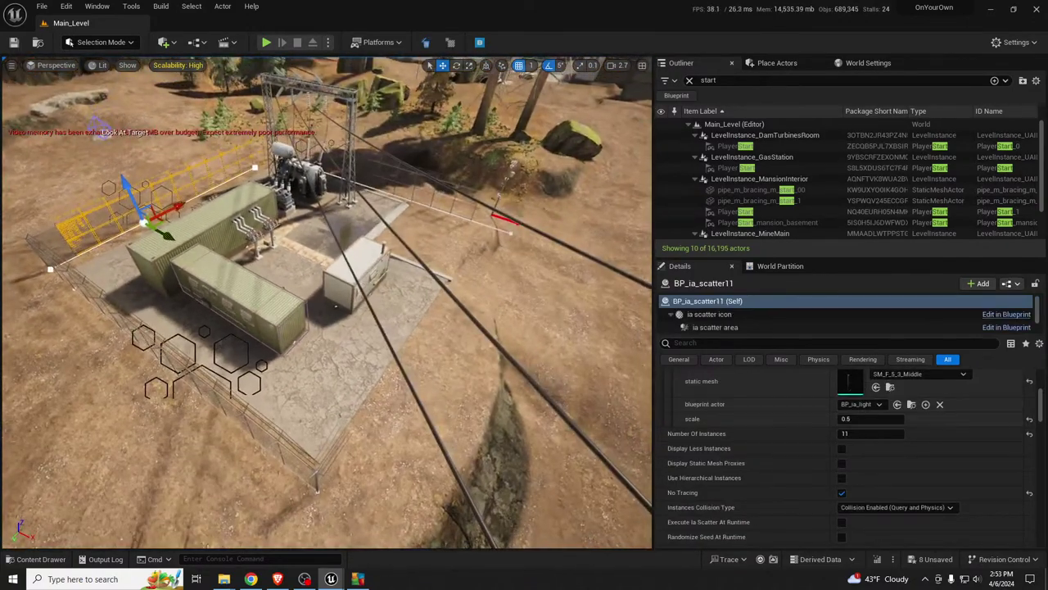
pyautogui.click(169, 239)
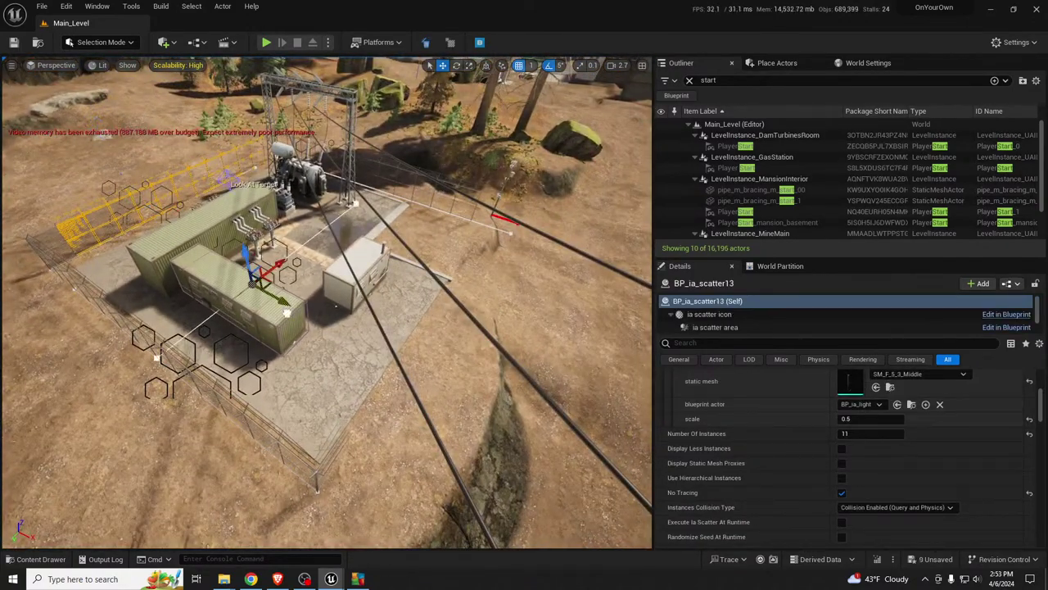
pyautogui.moveTo(283, 302); pyautogui.dragTo(444, 388)
# Step: Flip the duplicated fence's panels by setting the Z values of Random Rotation Min and Max to 0
pyautogui.moveTo(444, 388); pyautogui.dragTo(434, 303, button='right')
pyautogui.press('w')
pyautogui.scroll(-5, 957, 482)
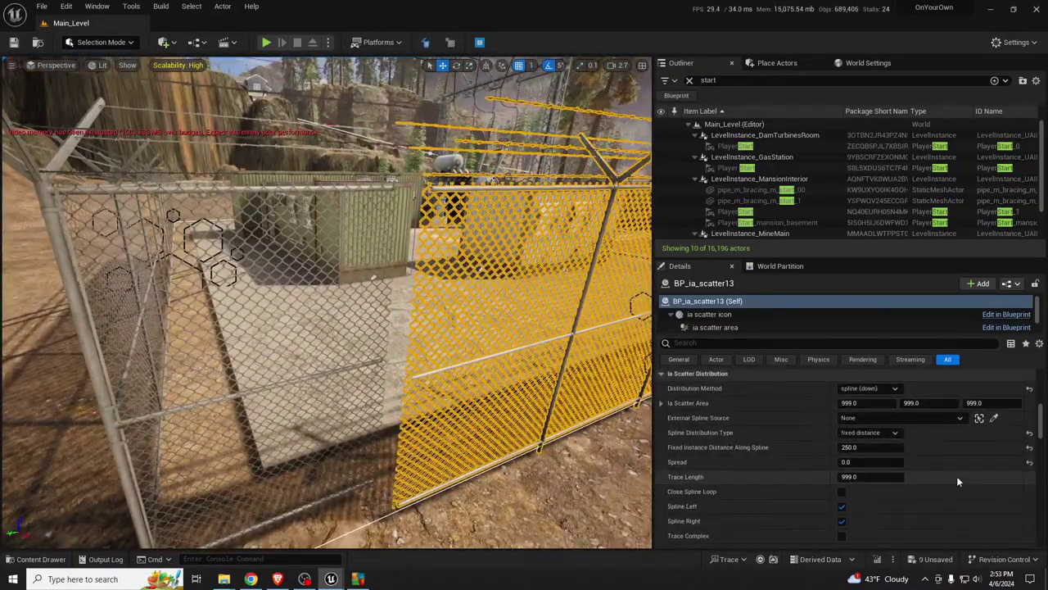
pyautogui.scroll(-10, 957, 481)
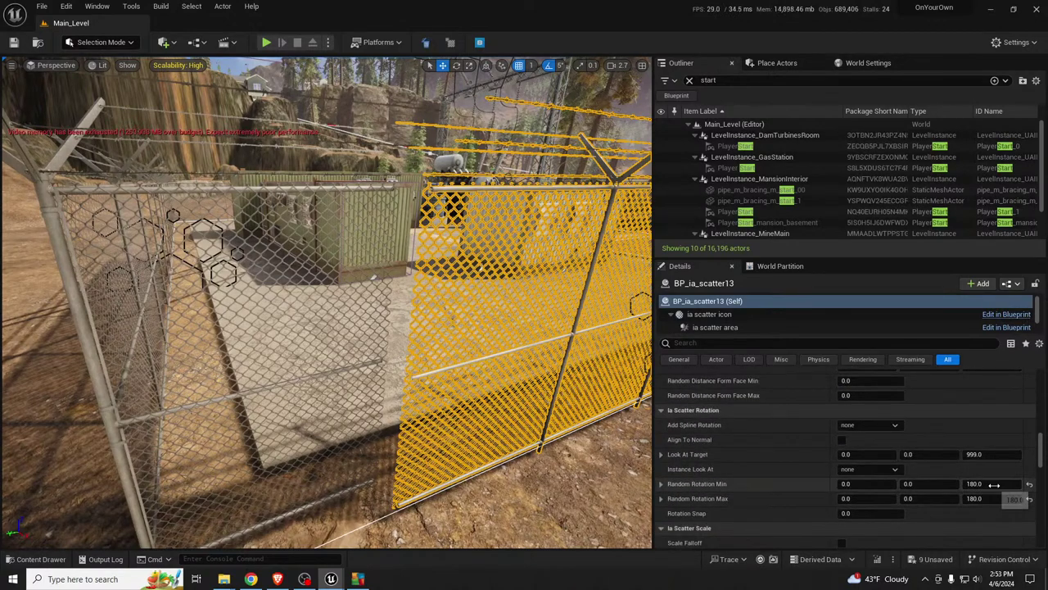
pyautogui.click(1004, 482)
pyautogui.write('0')
pyautogui.press('Tab')
pyautogui.press('Tab')
pyautogui.press('Tab')
pyautogui.press('Tab')
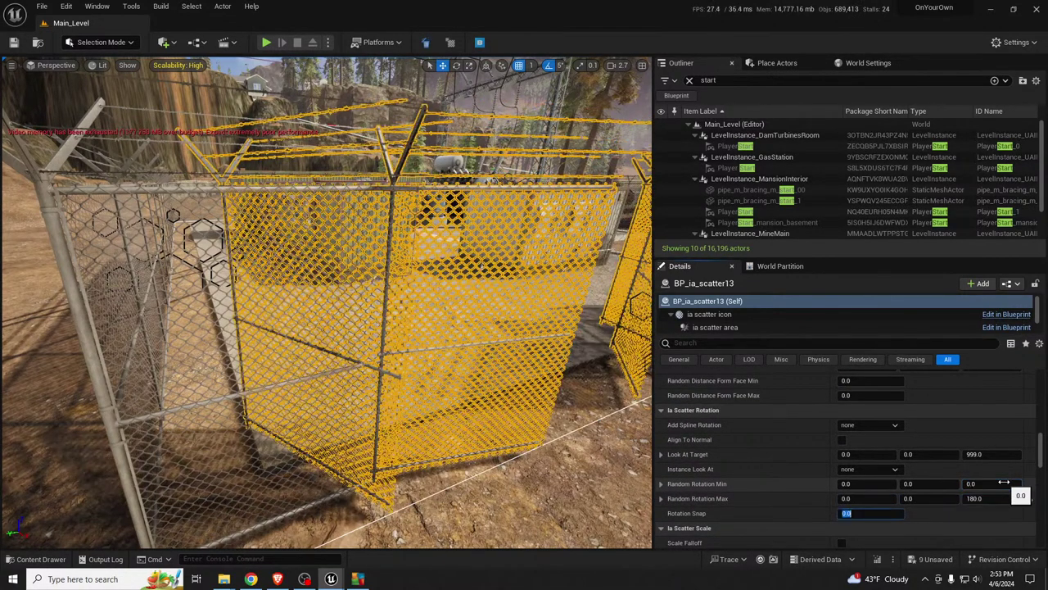
pyautogui.click(976, 498)
pyautogui.write('0')
pyautogui.press('Return')
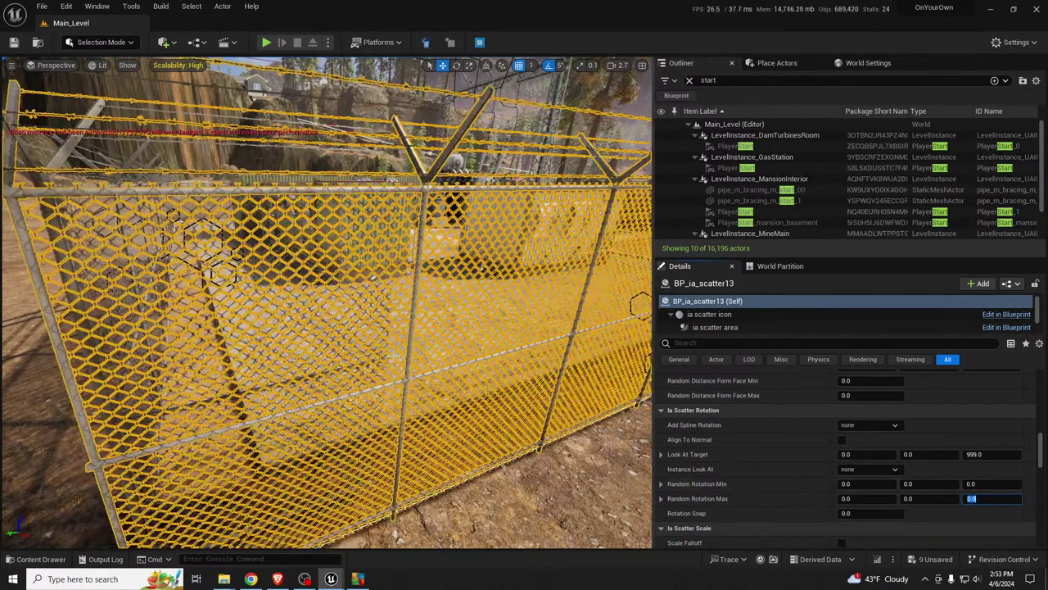
# Step: Shift the duplicated fence toward the corner of the existing fence, setting its Location to X 8915 and Y -33179
pyautogui.press('s')
pyautogui.moveTo(394, 356); pyautogui.dragTo(499, 327, button='right')
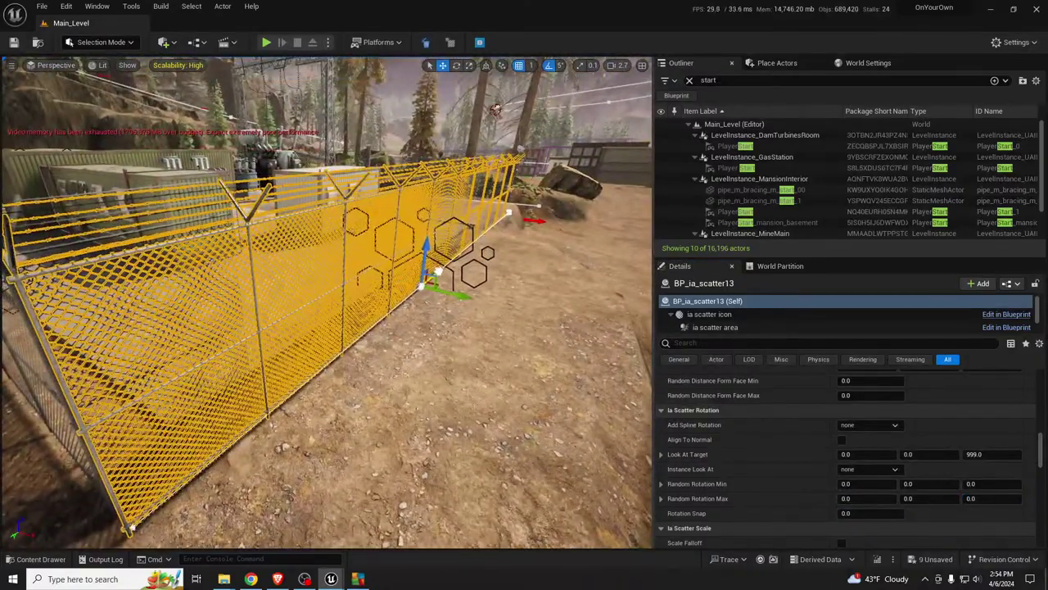
pyautogui.moveTo(438, 271); pyautogui.dragTo(458, 256)
pyautogui.press('w')
pyautogui.moveTo(458, 256); pyautogui.dragTo(459, 262, button='right')
pyautogui.moveTo(1041, 451); pyautogui.dragTo(1040, 376)
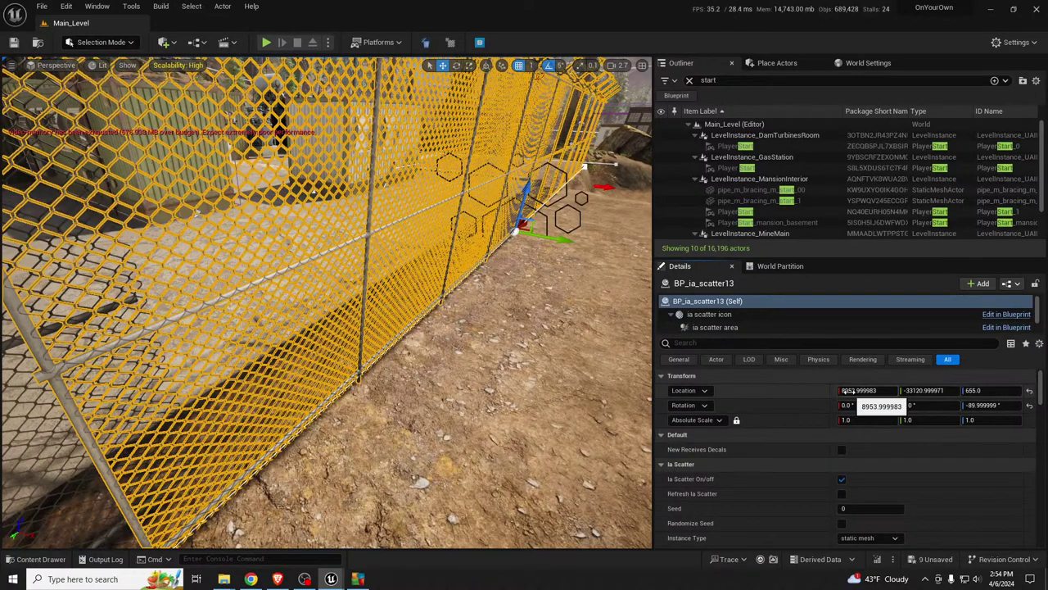
pyautogui.moveTo(847, 391); pyautogui.dragTo(806, 390)
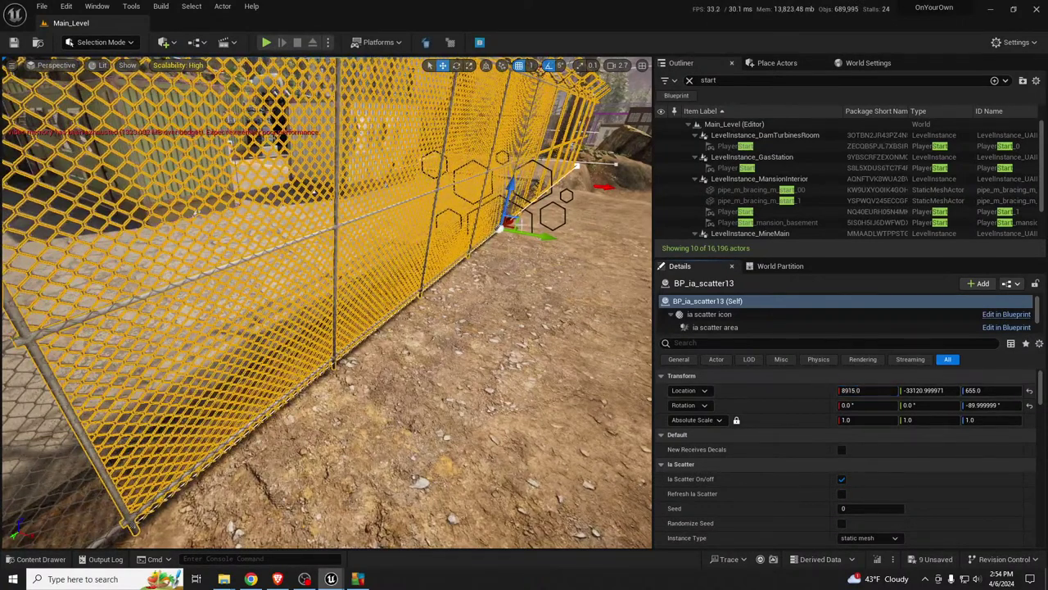
pyautogui.moveTo(909, 391); pyautogui.dragTo(891, 390)
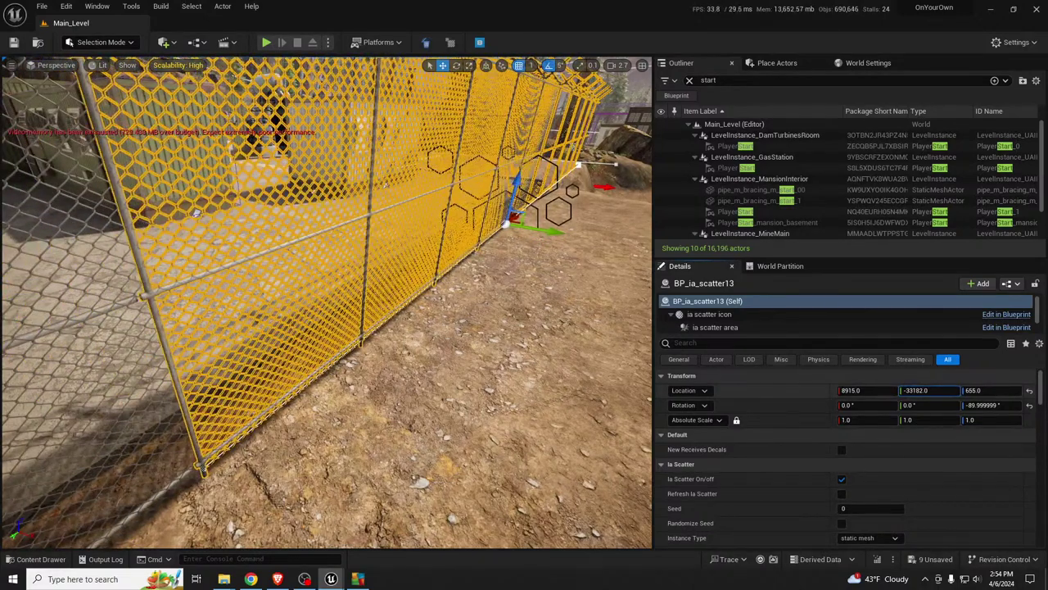
# Step: Fine-tune the duplicated fence's alignment at the corner post by setting its X location to 8914
pyautogui.scroll(-3, 656, 406)
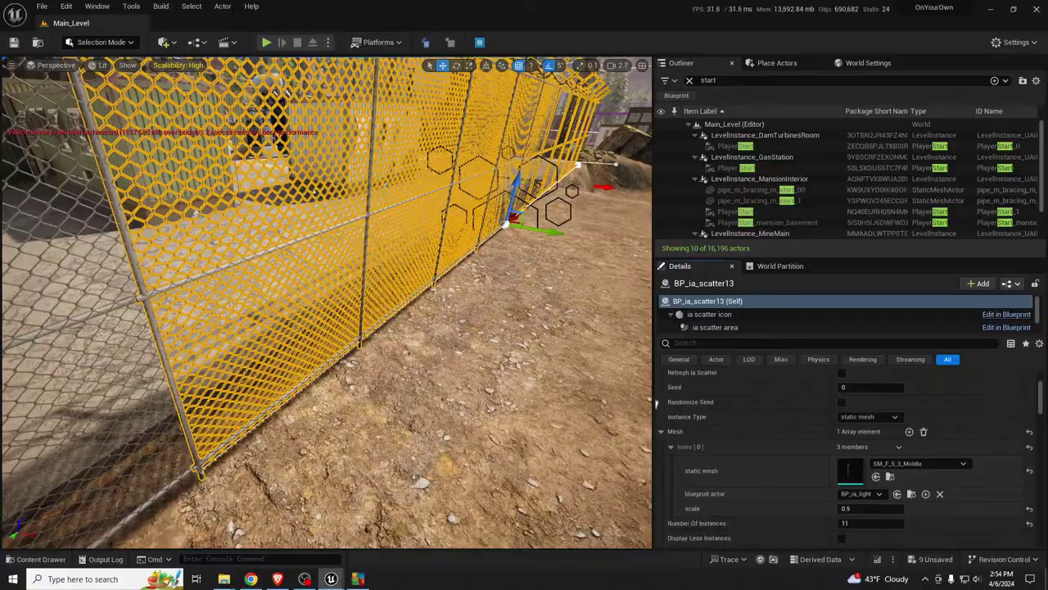
pyautogui.scroll(-3, 656, 406)
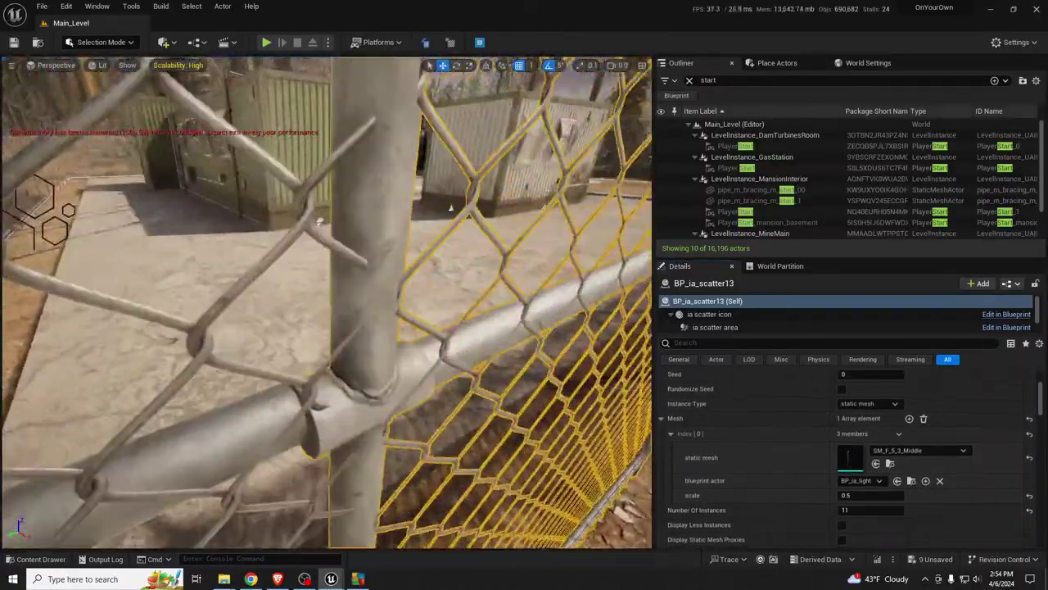
pyautogui.scroll(3, 1009, 467)
pyautogui.scroll(1, 1008, 461)
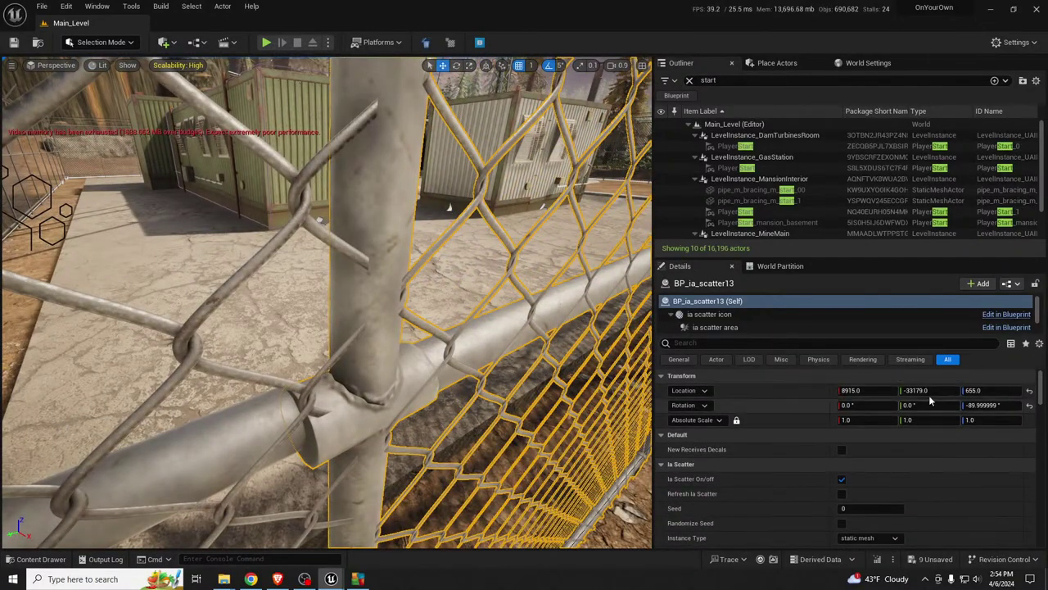
pyautogui.moveTo(854, 391)
pyautogui.mouseDown()
pyautogui.moveTo(868, 391)
pyautogui.moveTo(852, 391)
pyautogui.mouseUp()
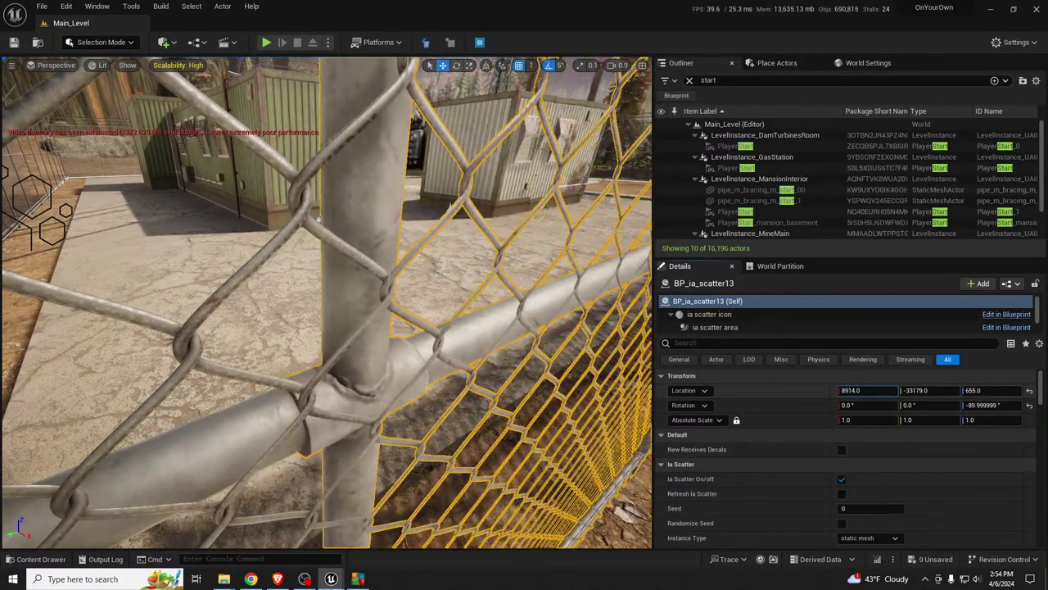
# Step: Shorten the duplicated fence run by pulling its end back toward the concrete edge and setting its Number of Instances to 7
pyautogui.moveTo(499, 386); pyautogui.dragTo(483, 348, button='right')
pyautogui.moveTo(350, 288); pyautogui.dragTo(475, 373, button='right')
pyautogui.moveTo(646, 201); pyautogui.dragTo(602, 236, button='right')
pyautogui.click(486, 320)
pyautogui.moveTo(489, 320); pyautogui.dragTo(537, 316, button='right')
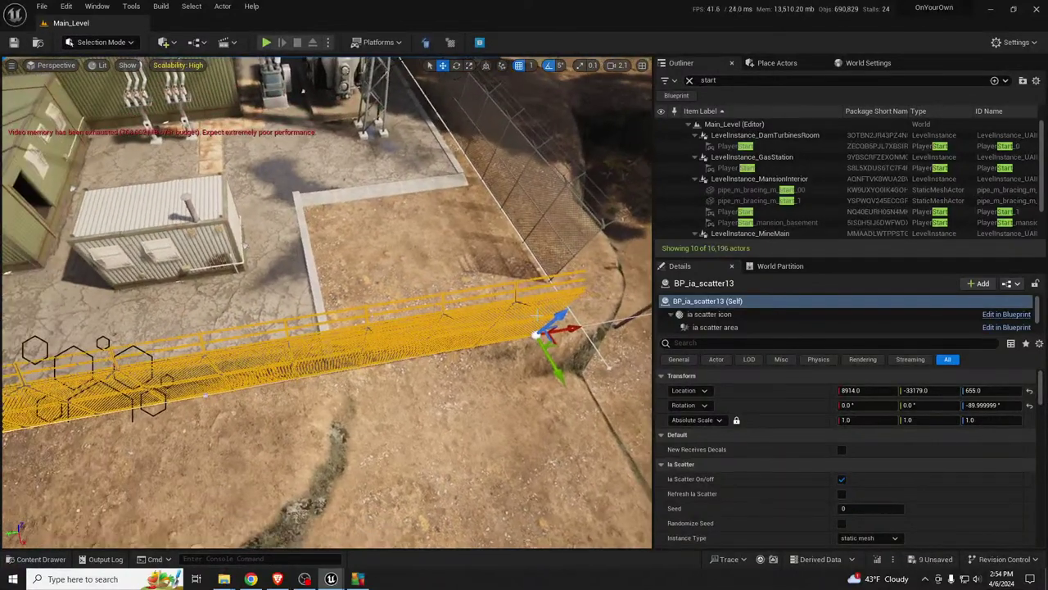
pyautogui.moveTo(573, 328); pyautogui.dragTo(344, 347)
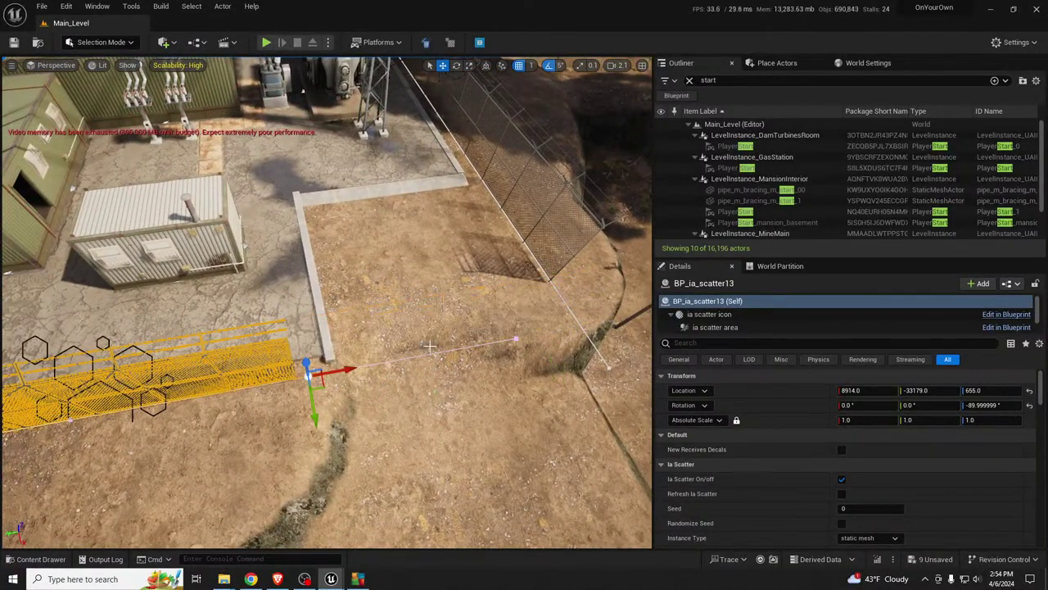
pyautogui.scroll(-5, 828, 405)
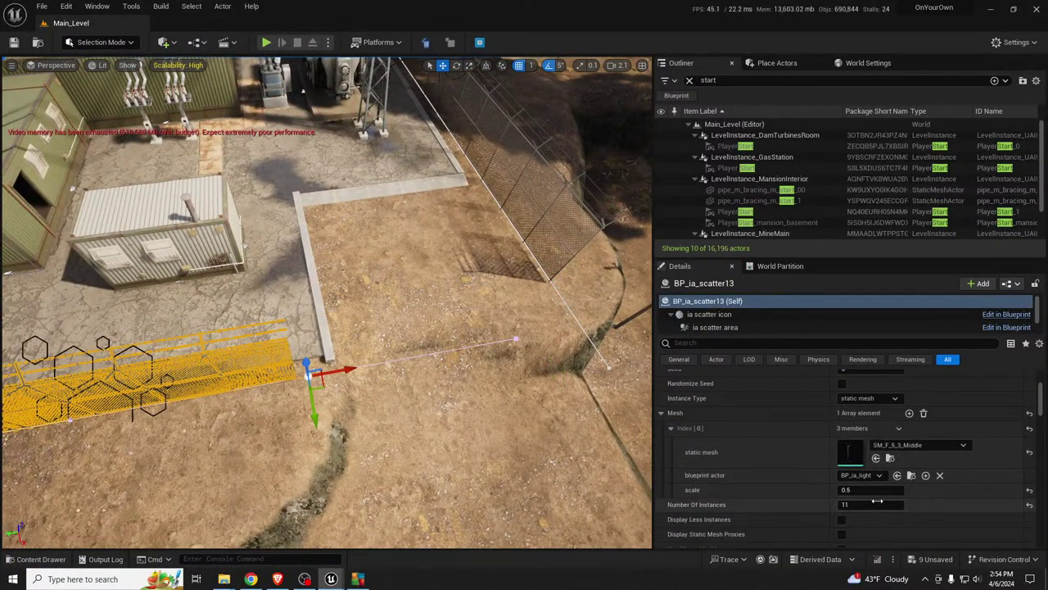
pyautogui.click(876, 503)
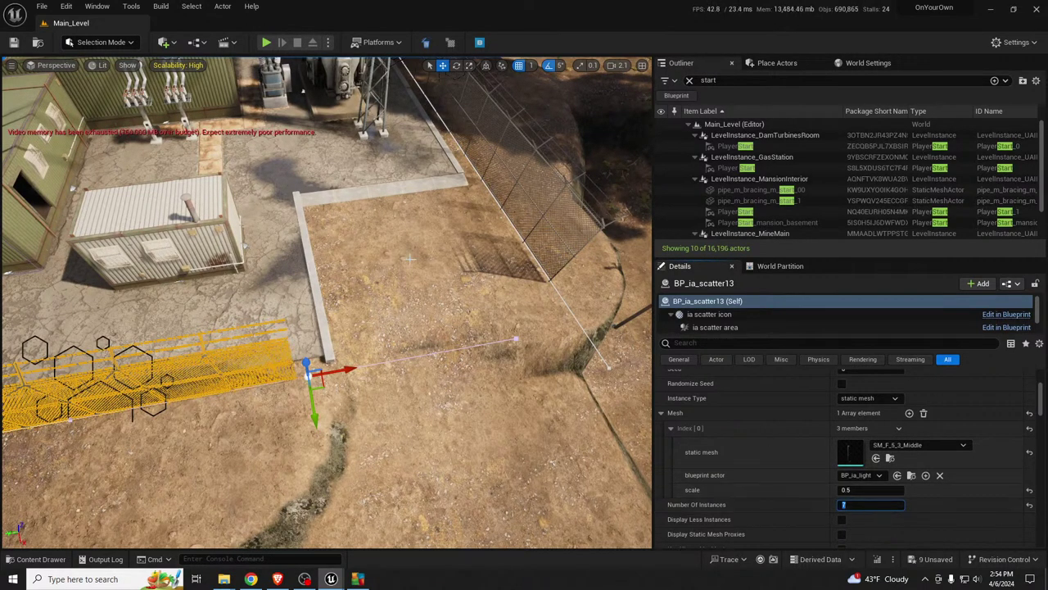
# Step: Save the changes made to the level
pyautogui.moveTo(459, 352); pyautogui.dragTo(573, 254, button='right')
pyautogui.scroll(3, 328, 303)
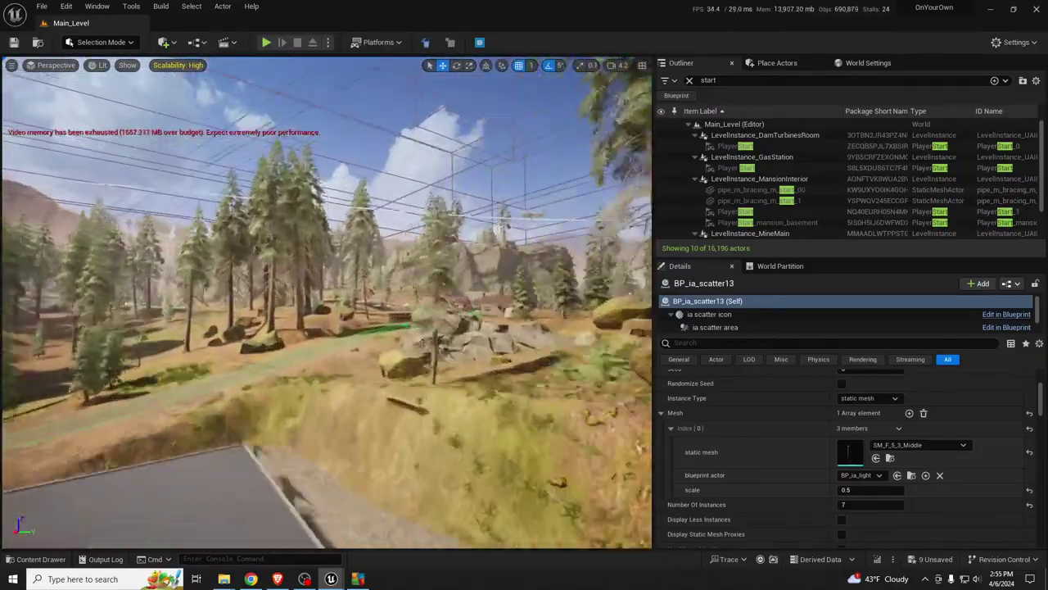
pyautogui.moveTo(479, 258); pyautogui.dragTo(499, 259, button='right')
pyautogui.hotkey('ctrl', 's')
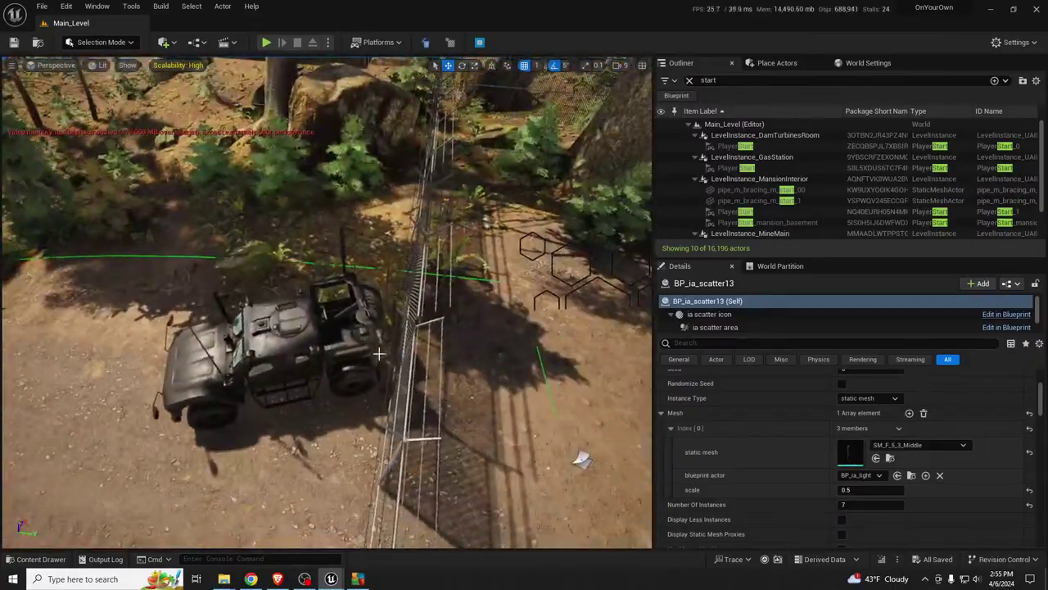
# Step: Place a copy of the SM_F_5_3_GateOpeningTaller mesh from the fence beside the military vehicle at the end of the shortened yard fence
pyautogui.click(431, 378)
pyautogui.click(413, 373)
pyautogui.moveTo(413, 373); pyautogui.dragTo(279, 344, button='right')
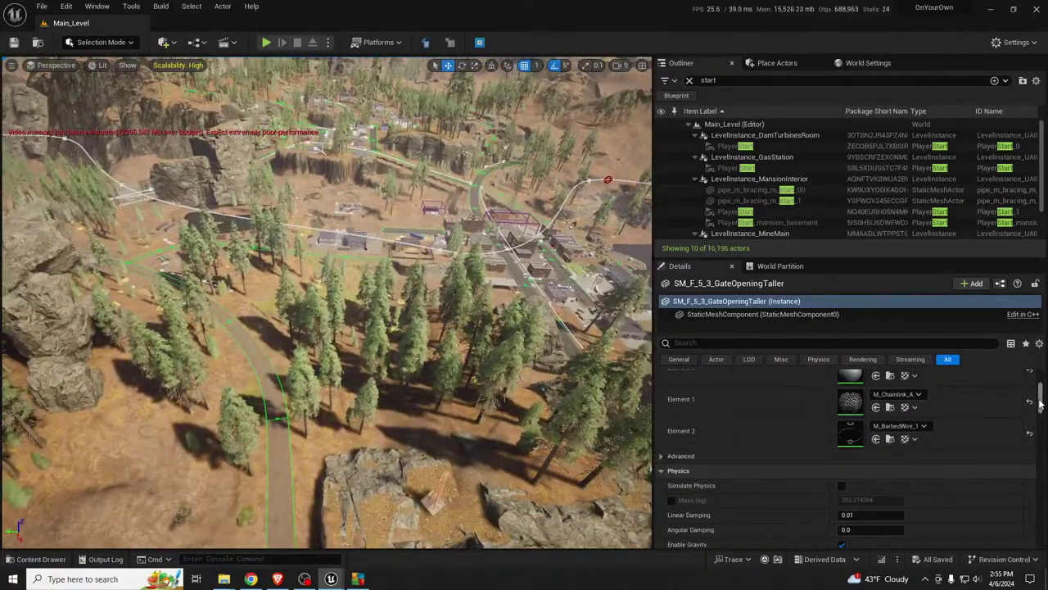
pyautogui.moveTo(1041, 402); pyautogui.dragTo(1037, 382)
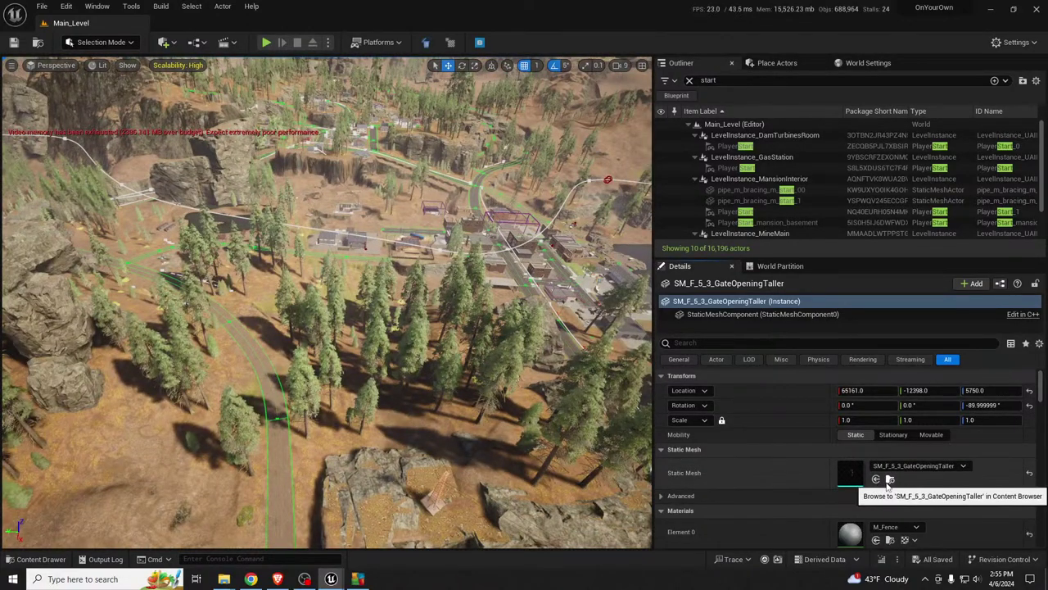
pyautogui.moveTo(508, 393); pyautogui.dragTo(384, 328, button='right')
pyautogui.moveTo(622, 453); pyautogui.dragTo(613, 440, button='right')
pyautogui.moveTo(850, 472); pyautogui.dragTo(227, 495)
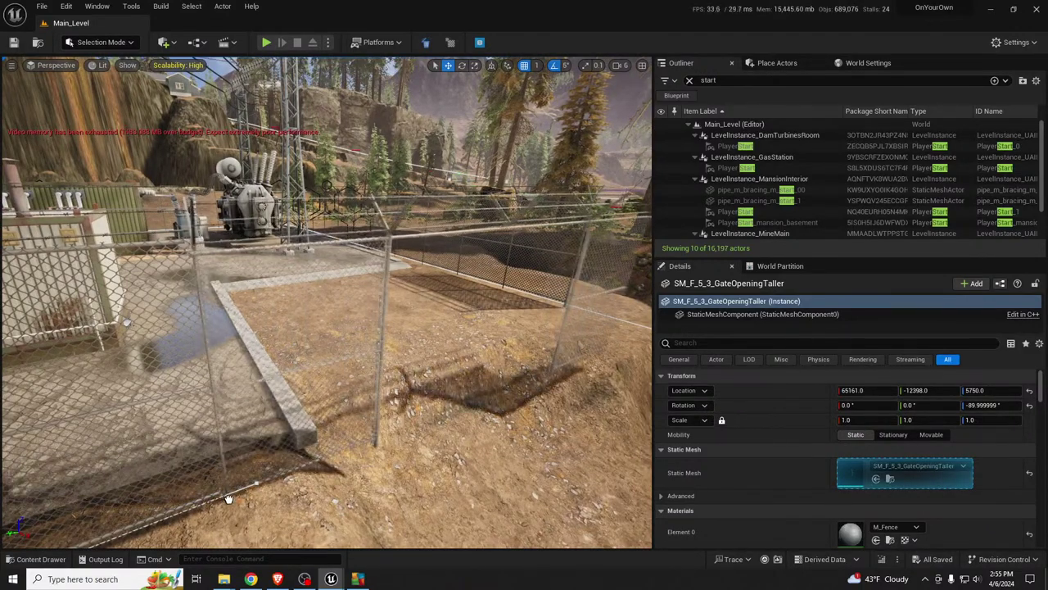
pyautogui.moveTo(289, 482); pyautogui.dragTo(289, 482)
pyautogui.moveTo(289, 483); pyautogui.dragTo(332, 476, button='right')
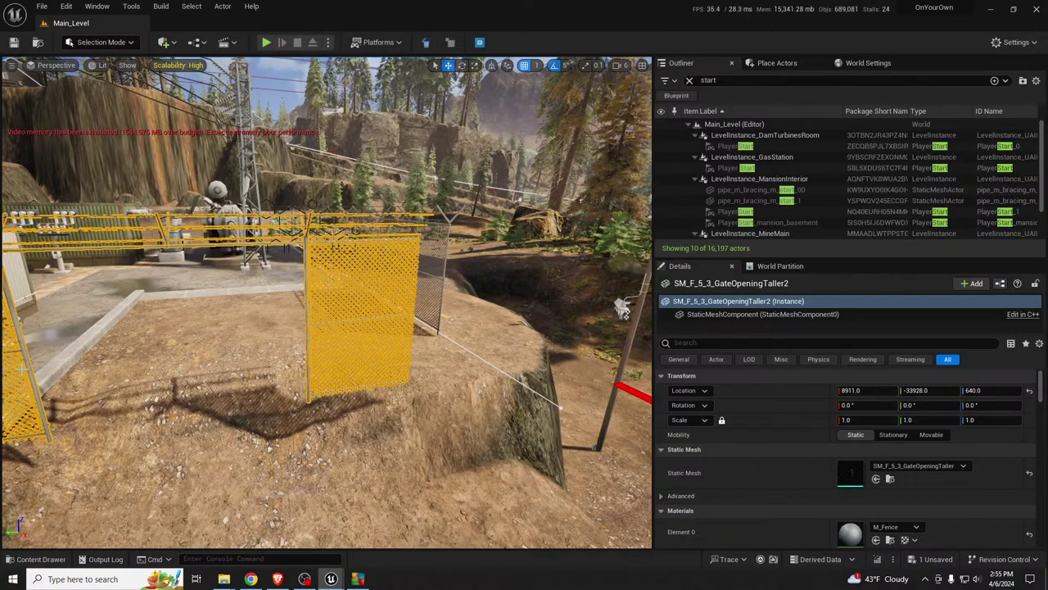
# Step: Match the new gate piece's height to the neighbouring scatter fence by setting its Z location to 655
pyautogui.moveTo(327, 303); pyautogui.dragTo(250, 311, button='right')
pyautogui.scroll(-3, 328, 311)
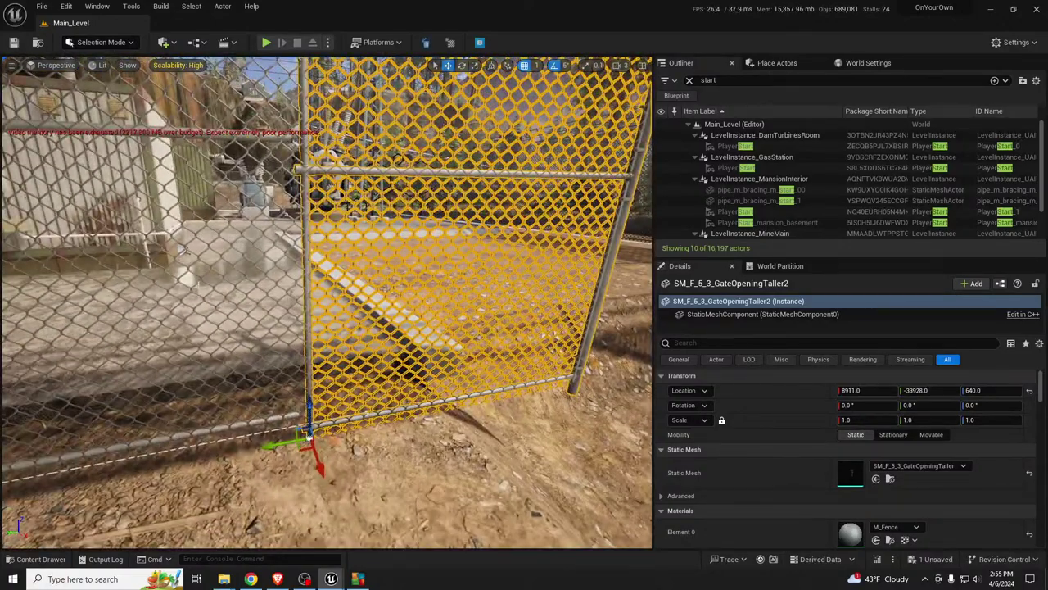
pyautogui.click(237, 139)
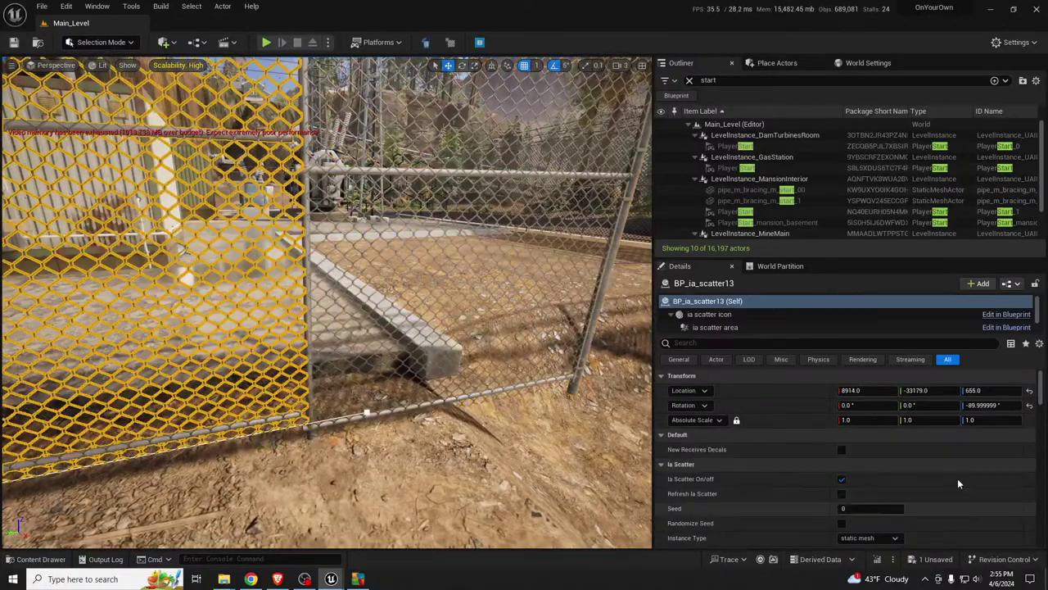
pyautogui.click(983, 391)
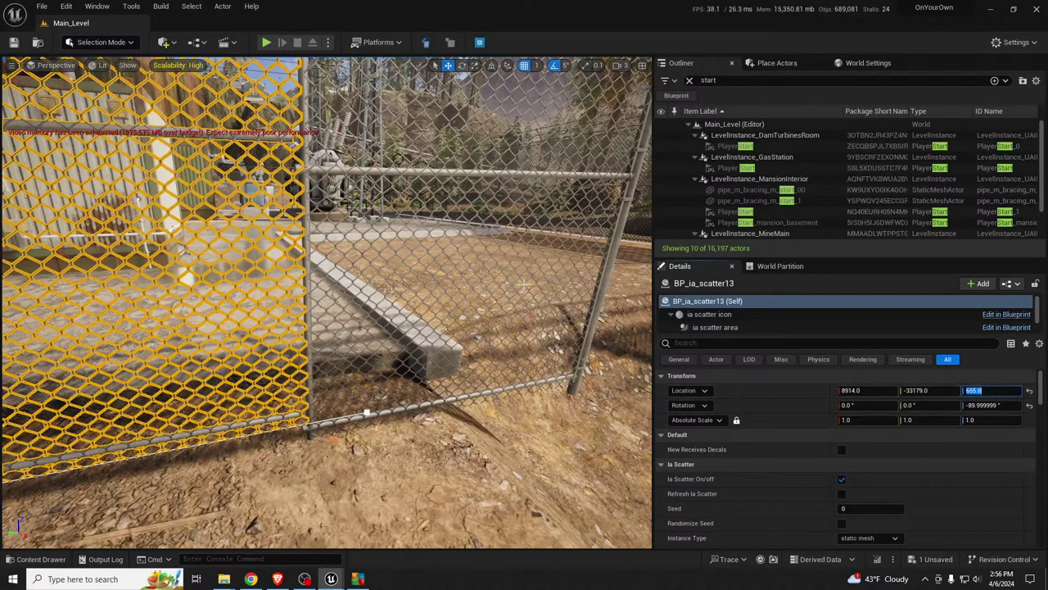
pyautogui.click(366, 412)
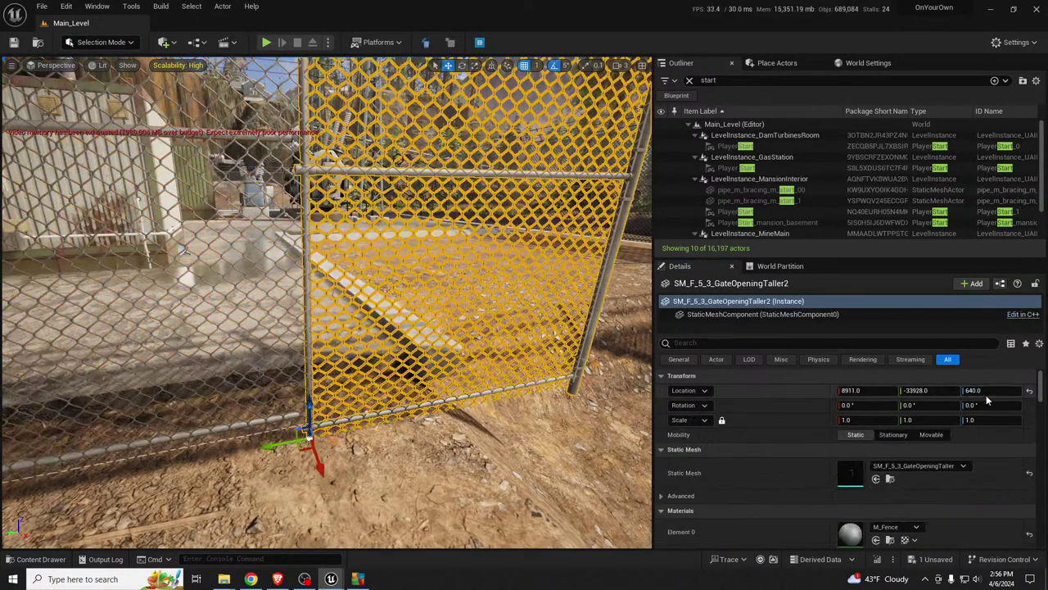
pyautogui.press('Return')
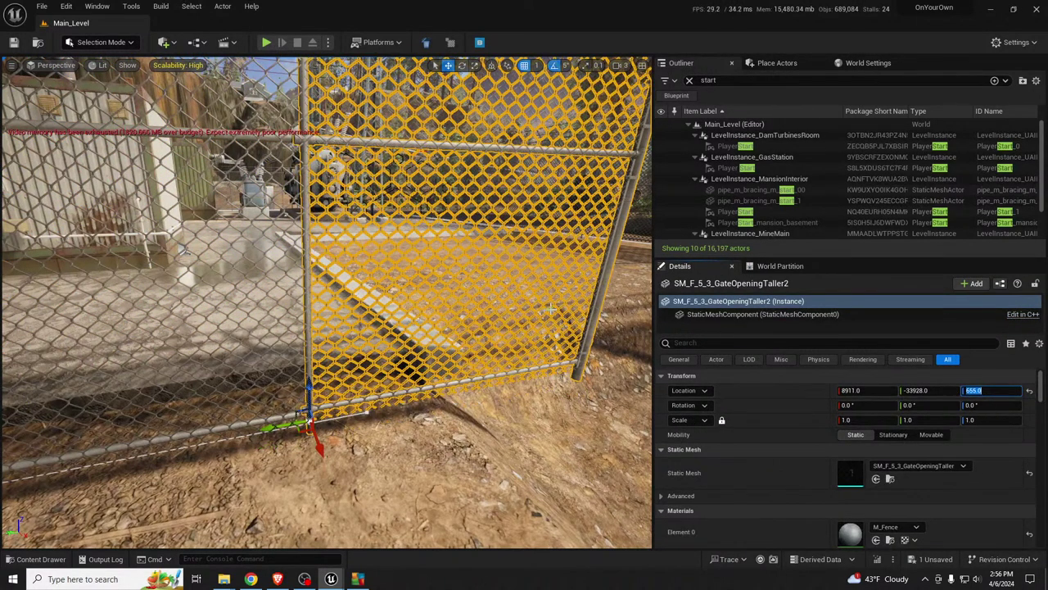
# Step: Align the gate piece flush with the fence's end post by moving it to X 8914 and Y -33926
pyautogui.moveTo(491, 291); pyautogui.dragTo(481, 360, button='right')
pyautogui.press('w')
pyautogui.scroll(-2, 492, 246)
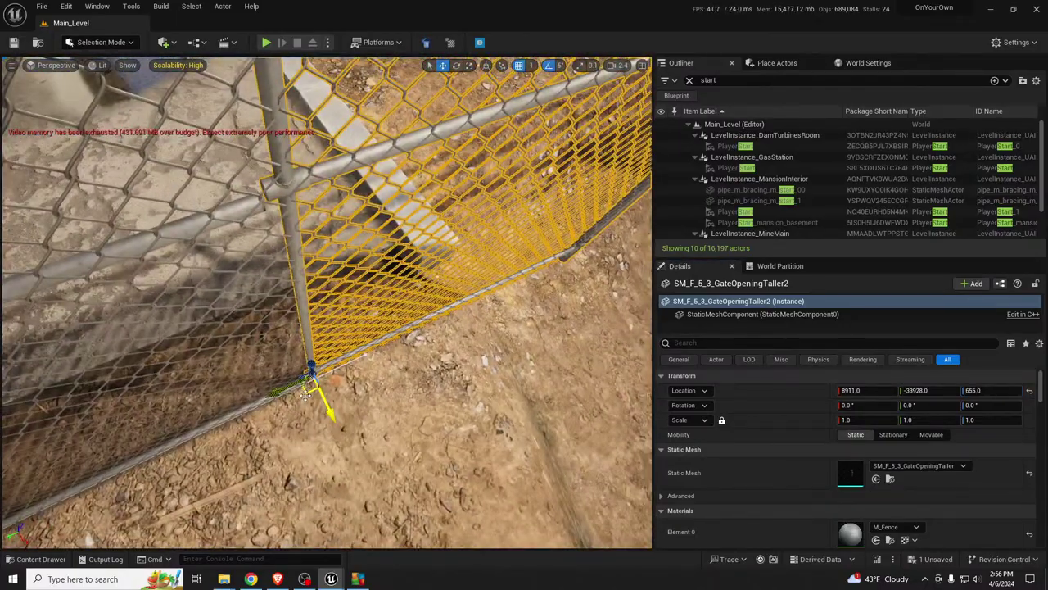
pyautogui.moveTo(305, 394); pyautogui.dragTo(306, 399)
pyautogui.moveTo(307, 399); pyautogui.dragTo(301, 352, button='right')
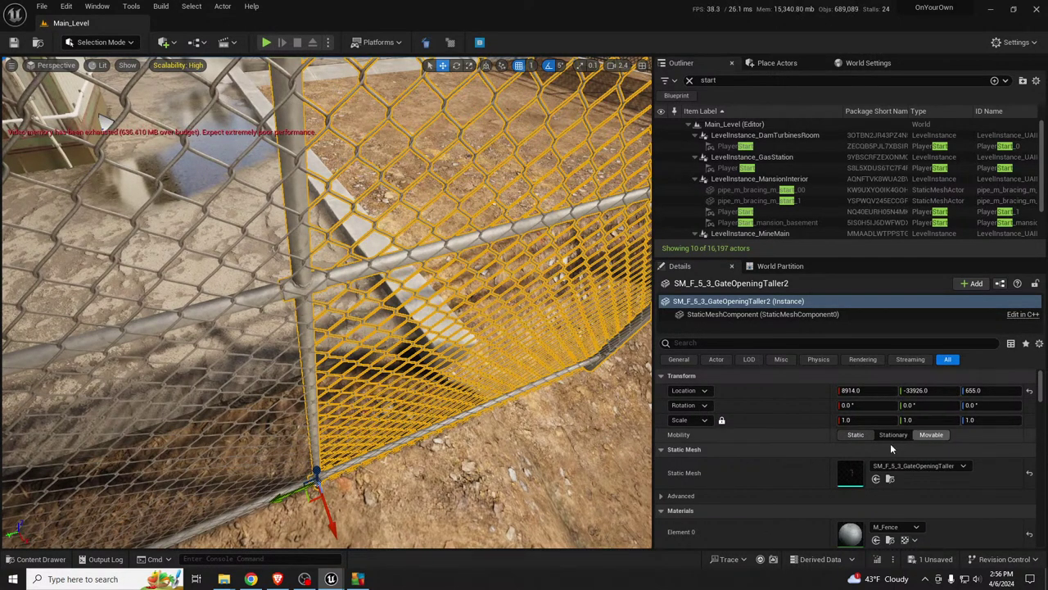
# Step: Duplicate an SM_F_5_3_Angle corner piece and move the copy beside the yard's open fence corner
pyautogui.moveTo(493, 368); pyautogui.dragTo(540, 286, button='right')
pyautogui.moveTo(373, 301); pyautogui.dragTo(201, 368, button='right')
pyautogui.click(326, 320)
pyautogui.moveTo(352, 254); pyautogui.dragTo(356, 257, button='right')
pyautogui.moveTo(580, 293); pyautogui.dragTo(581, 290, button='right')
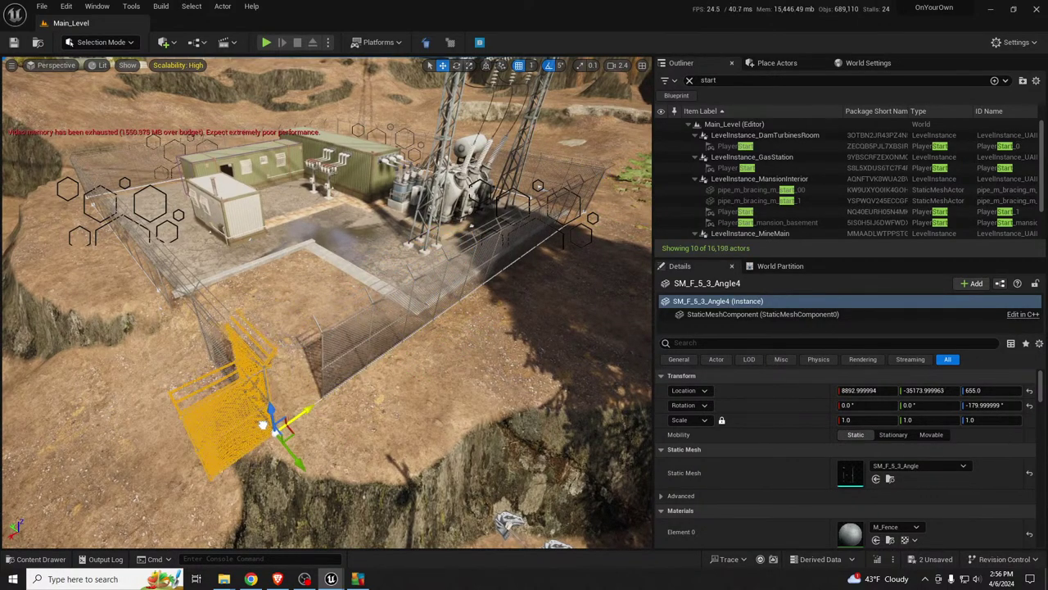
# Step: Rotate the duplicated corner piece 90 degrees to a Z rotation of -90
pyautogui.moveTo(331, 391); pyautogui.dragTo(385, 426, button='right')
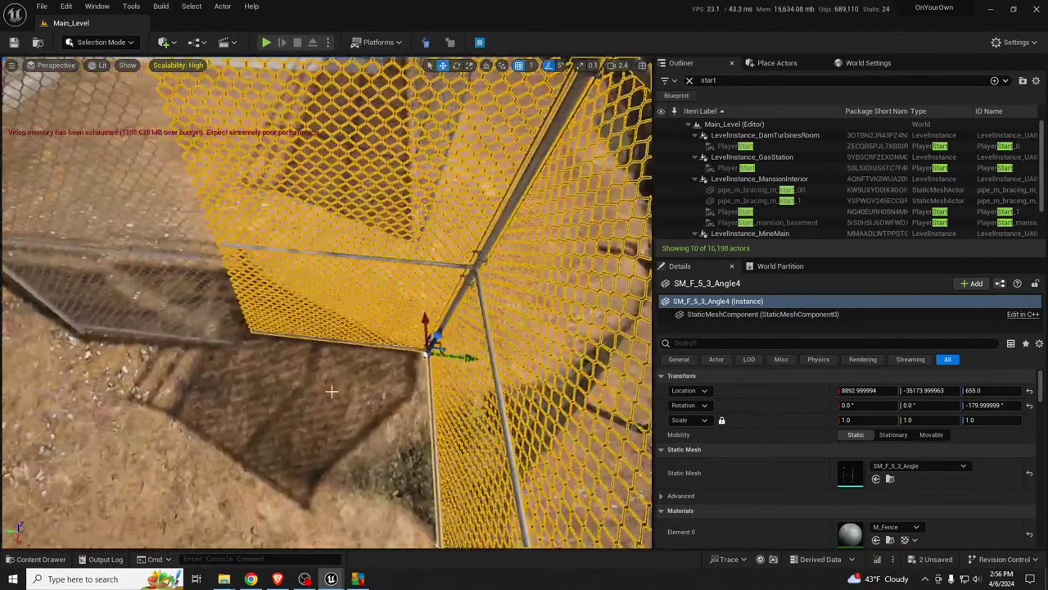
pyautogui.press('e')
pyautogui.moveTo(392, 403); pyautogui.dragTo(490, 362)
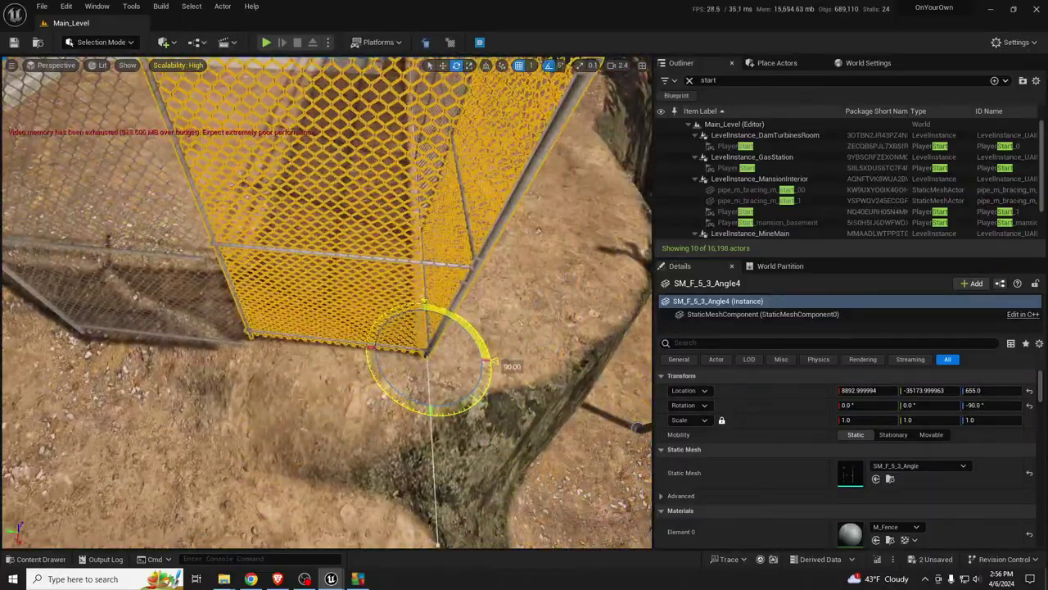
pyautogui.moveTo(490, 362); pyautogui.dragTo(459, 320, button='right')
pyautogui.scroll(-6, 475, 361)
pyautogui.moveTo(541, 241); pyautogui.dragTo(364, 360, button='right')
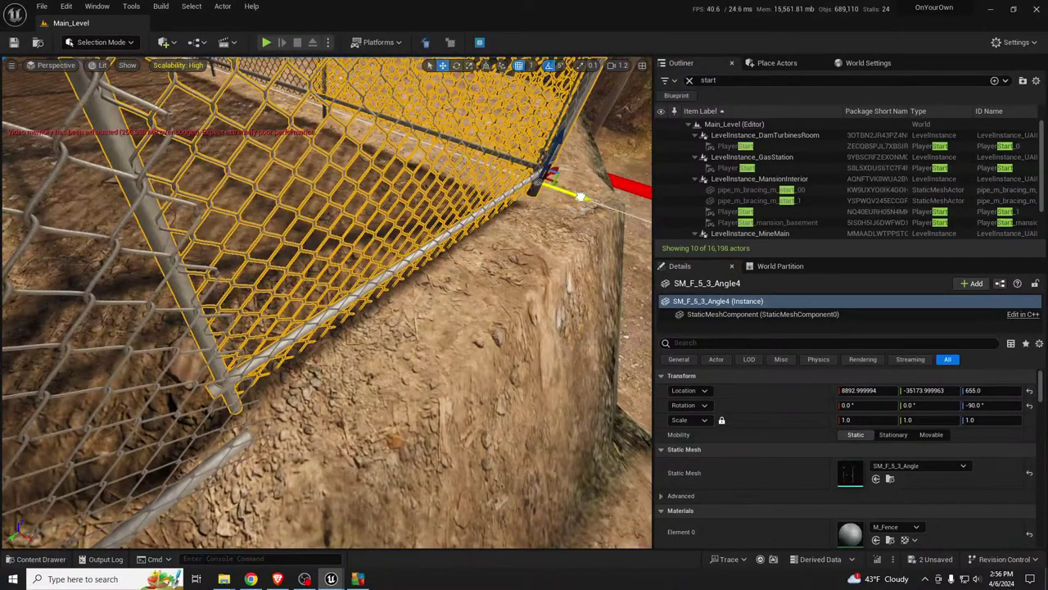
# Step: Align the corner piece with the adjoining fence rails by moving it to about X 8914 and Y -35176
pyautogui.moveTo(580, 197); pyautogui.dragTo(613, 215)
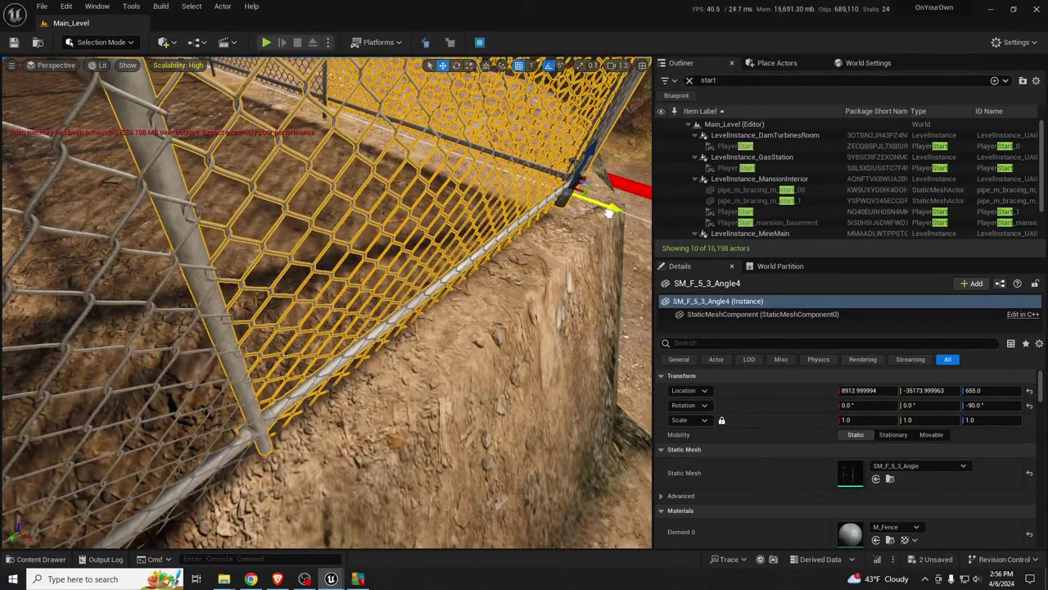
pyautogui.moveTo(608, 213); pyautogui.dragTo(562, 191)
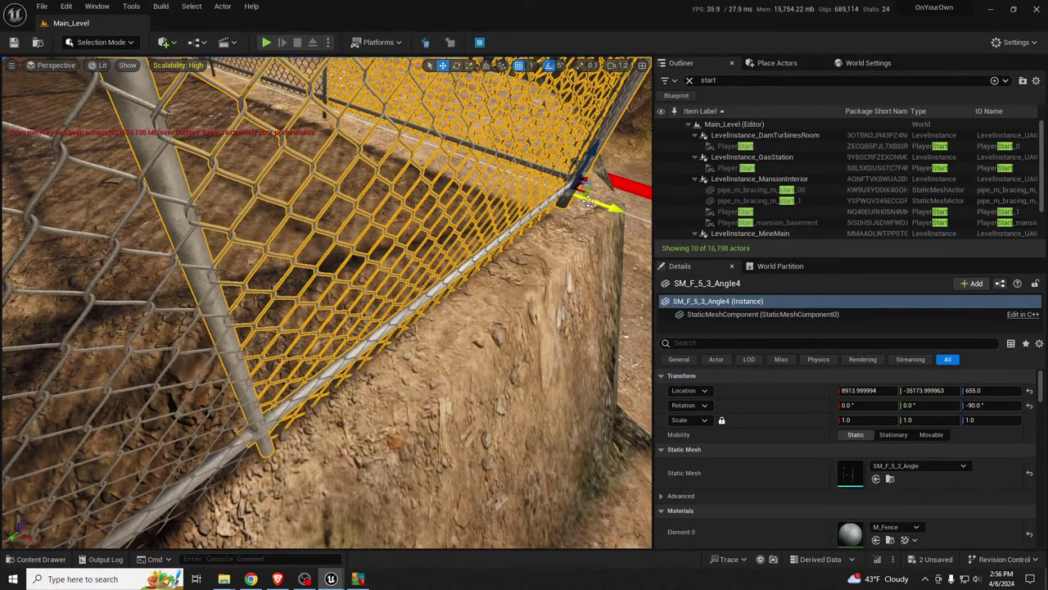
pyautogui.moveTo(508, 248); pyautogui.dragTo(529, 231, button='right')
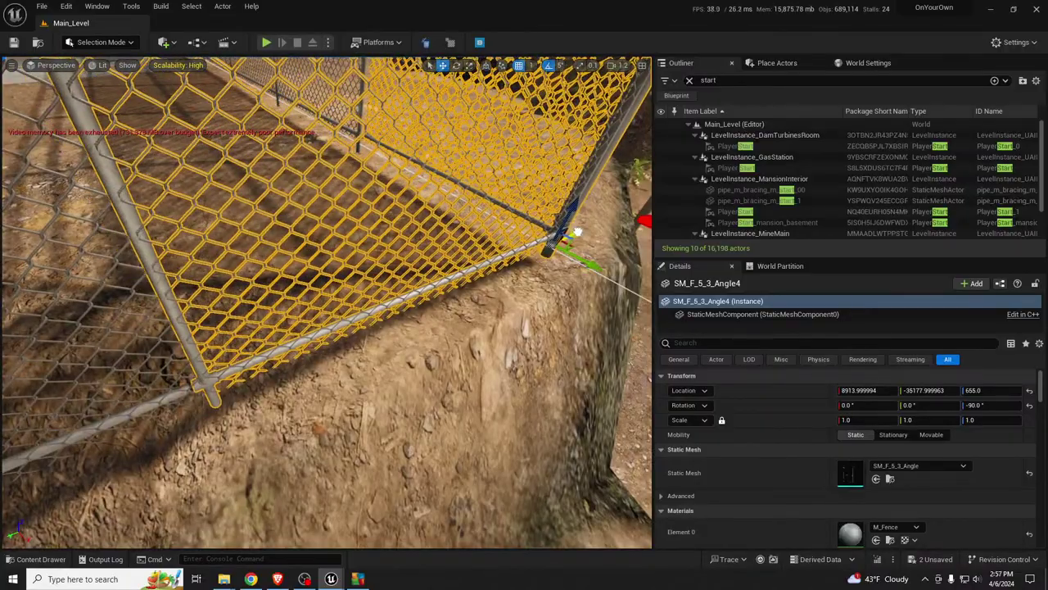
pyautogui.moveTo(577, 232); pyautogui.dragTo(578, 233)
pyautogui.moveTo(577, 232); pyautogui.dragTo(481, 160, button='right')
pyautogui.moveTo(552, 158); pyautogui.dragTo(348, 226, button='right')
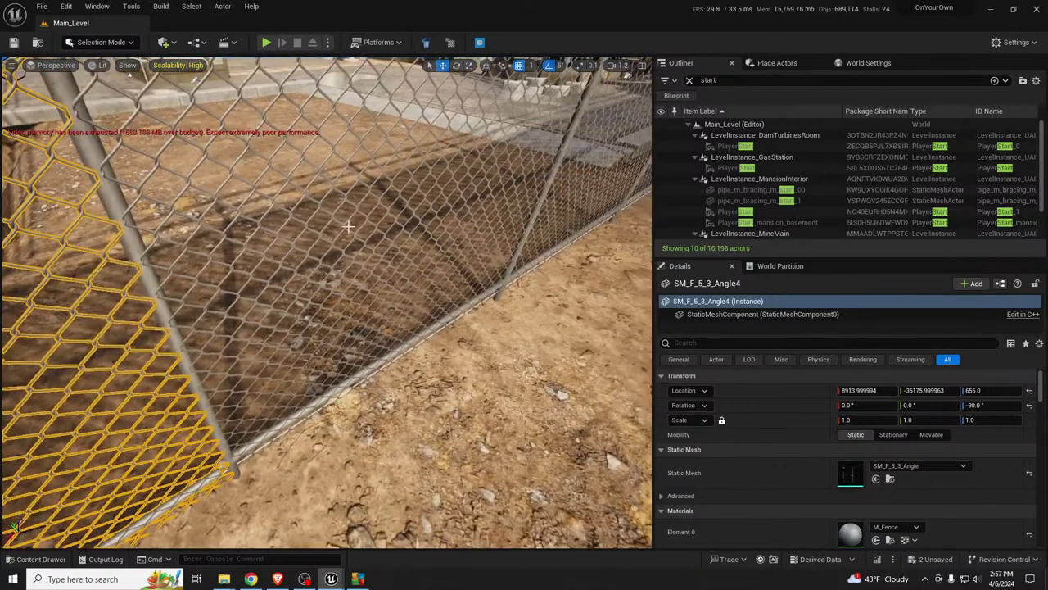
# Step: Nudge the scatter fence adjoining the corner piece by setting its X location to 6667
pyautogui.click(507, 284)
pyautogui.press('f')
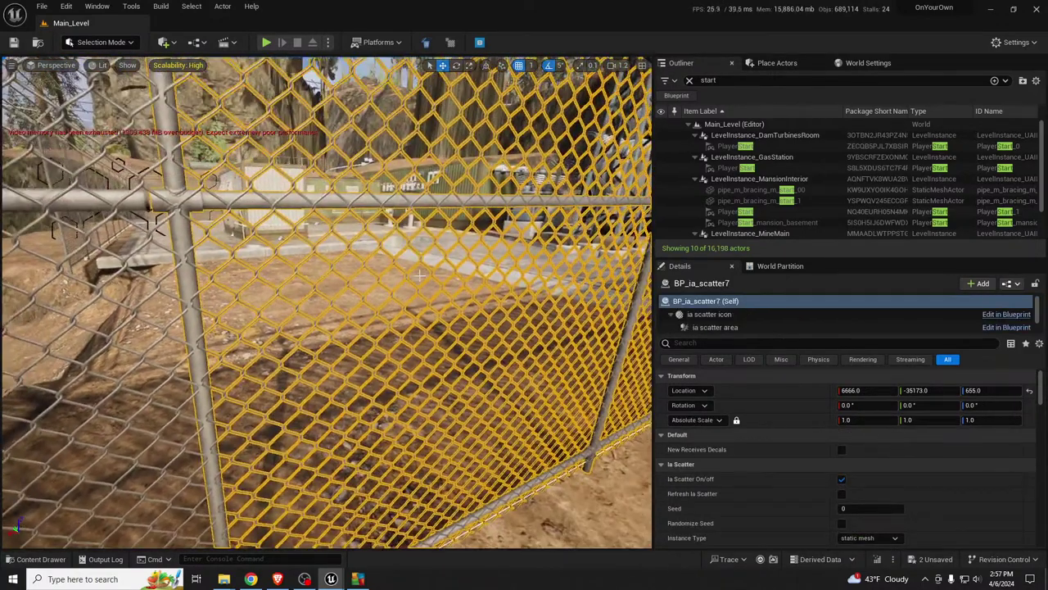
pyautogui.click(852, 390)
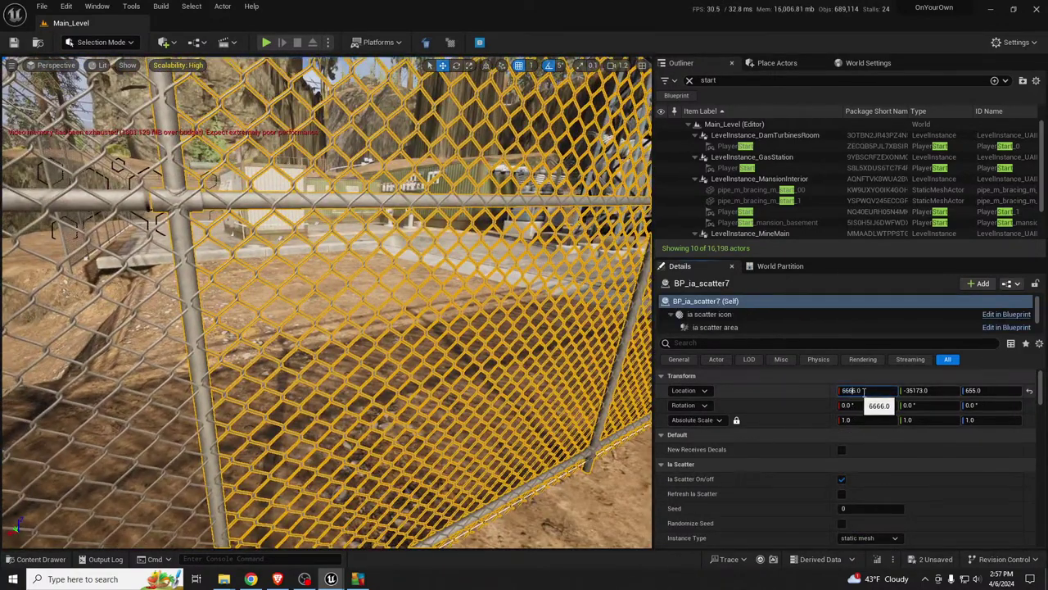
pyautogui.moveTo(864, 392); pyautogui.dragTo(888, 392)
pyautogui.press('Return')
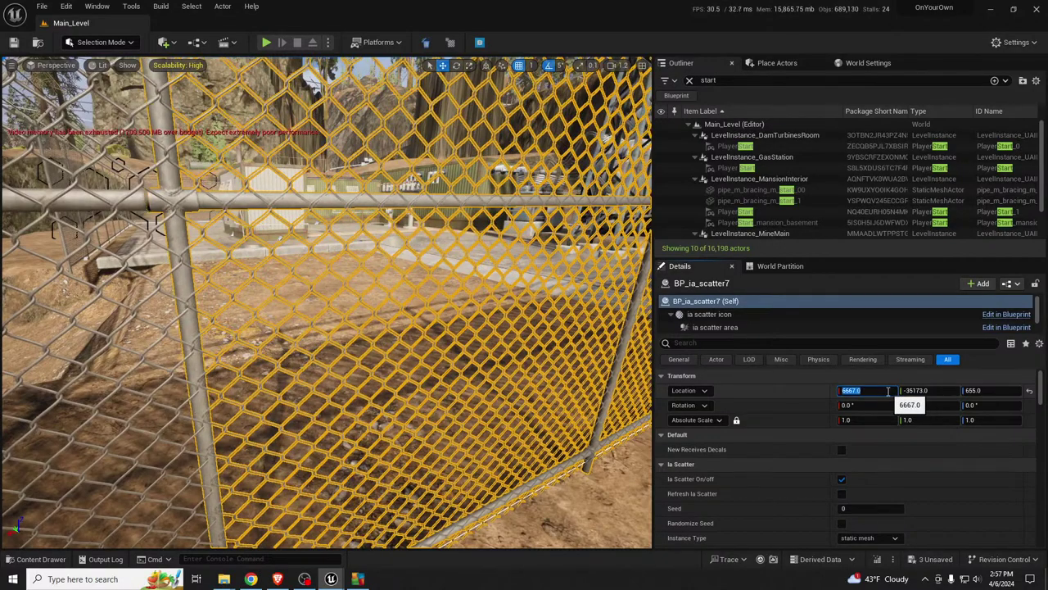
# Step: Line up the same scatter fence with the corner piece's post by setting its Y location to -35176
pyautogui.moveTo(565, 353); pyautogui.dragTo(532, 393, button='right')
pyautogui.scroll(-4, 434, 287)
pyautogui.press('w')
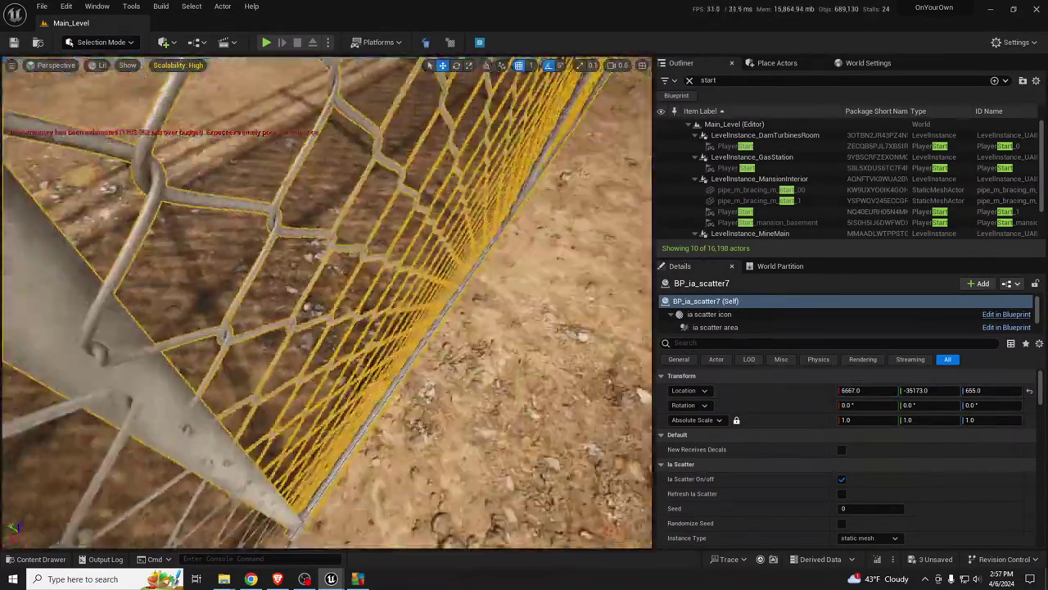
pyautogui.moveTo(352, 369); pyautogui.dragTo(383, 388, button='right')
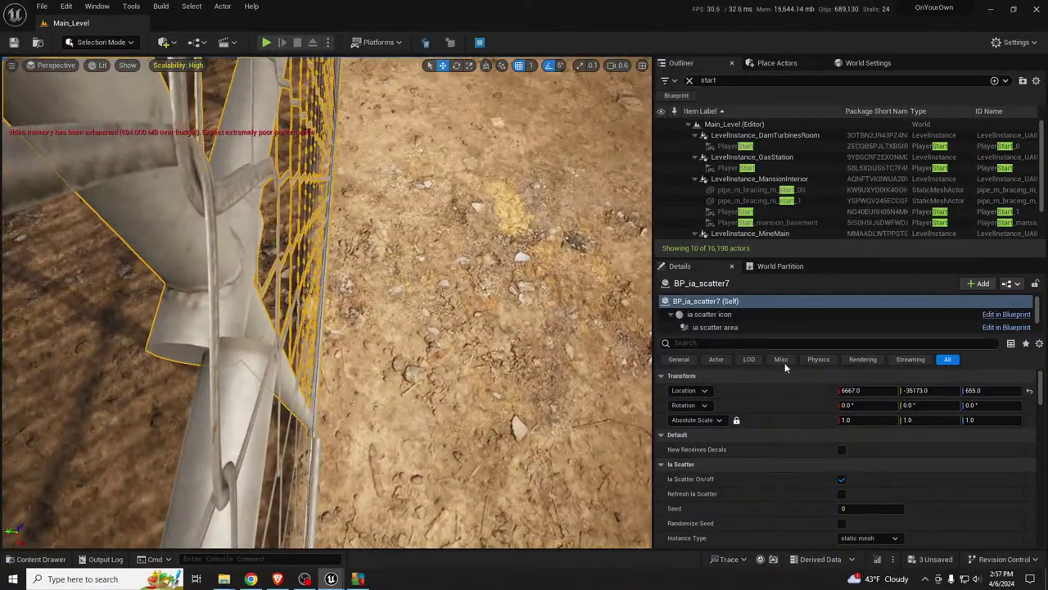
pyautogui.click(923, 390)
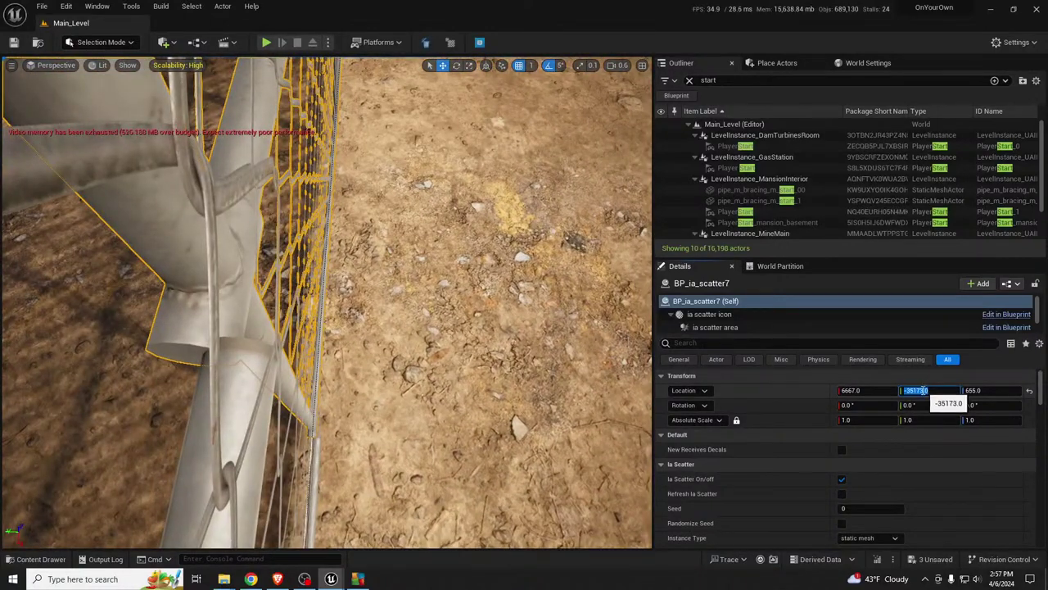
pyautogui.moveTo(923, 390); pyautogui.dragTo(961, 391)
pyautogui.write('70')
pyautogui.press('Return')
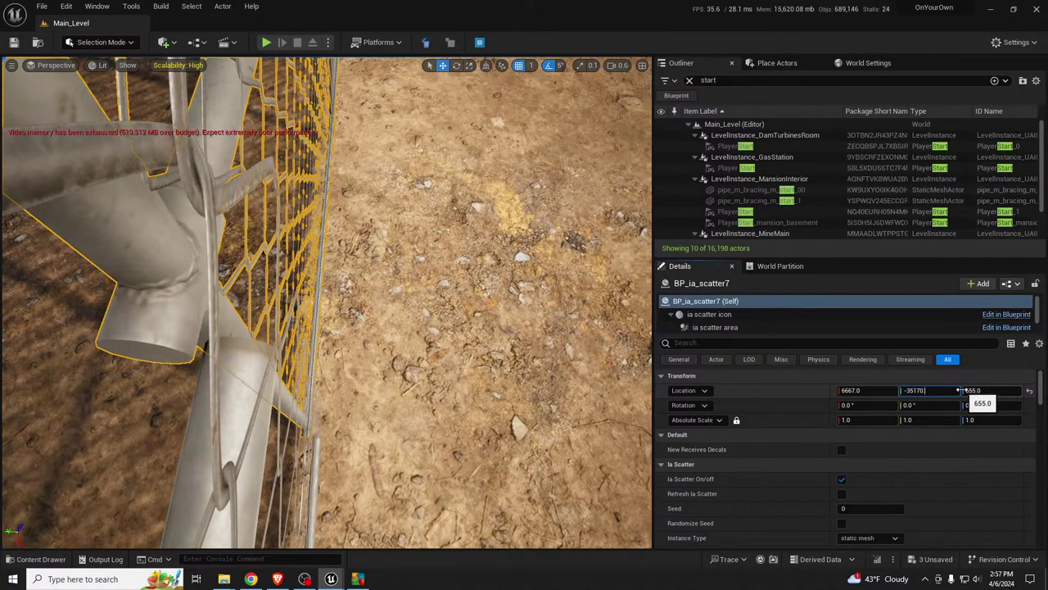
pyautogui.write('5')
pyautogui.press('Return')
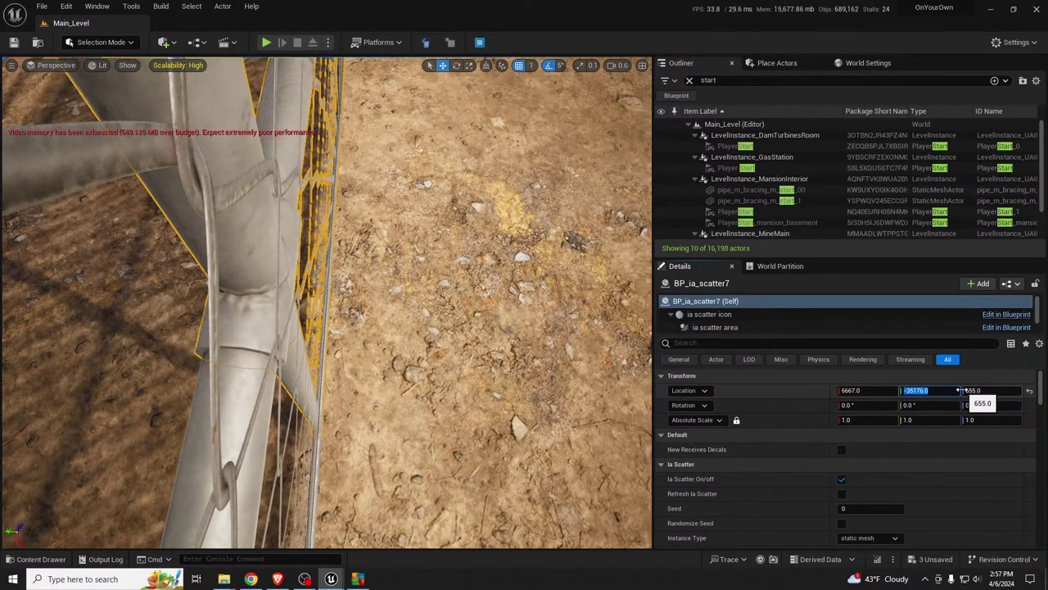
# Step: Select the terrain in the gap between the fence runs and switch to Landscape Mode for sculpting
pyautogui.moveTo(459, 352); pyautogui.dragTo(467, 229, button='right')
pyautogui.press('s')
pyautogui.scroll(3, 221, 156)
pyautogui.press('w')
pyautogui.press('s')
pyautogui.moveTo(283, 221); pyautogui.dragTo(283, 225, button='right')
pyautogui.moveTo(328, 303); pyautogui.dragTo(74, 199, button='right')
pyautogui.moveTo(498, 403); pyautogui.dragTo(672, 394, button='right')
pyautogui.keyDown('alt'); pyautogui.moveTo(610, 264); pyautogui.dragTo(621, 219); pyautogui.keyUp('alt')
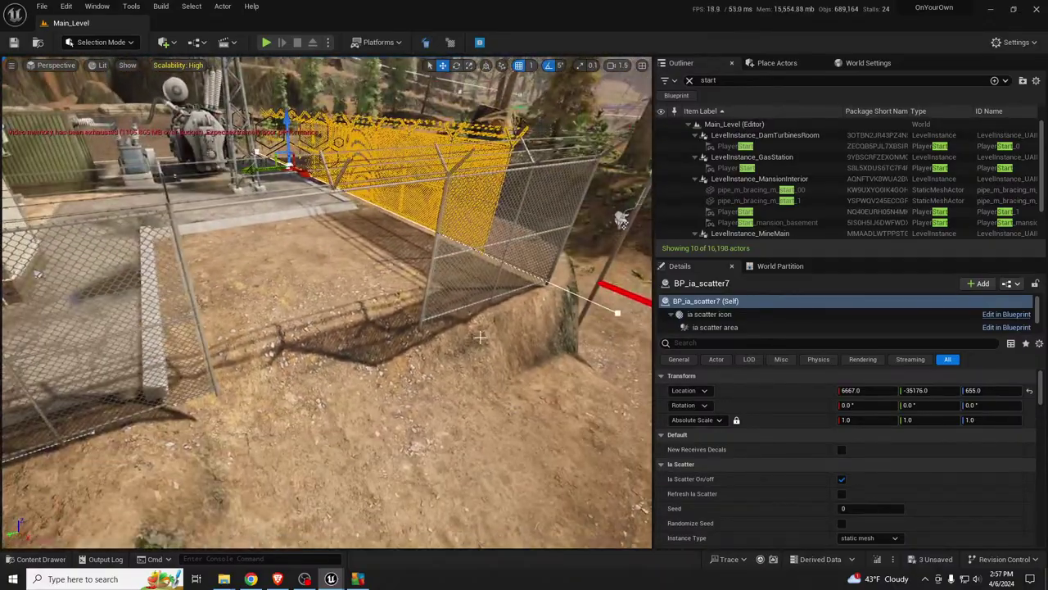
pyautogui.click(440, 336)
pyautogui.hotkey('shift', '2')
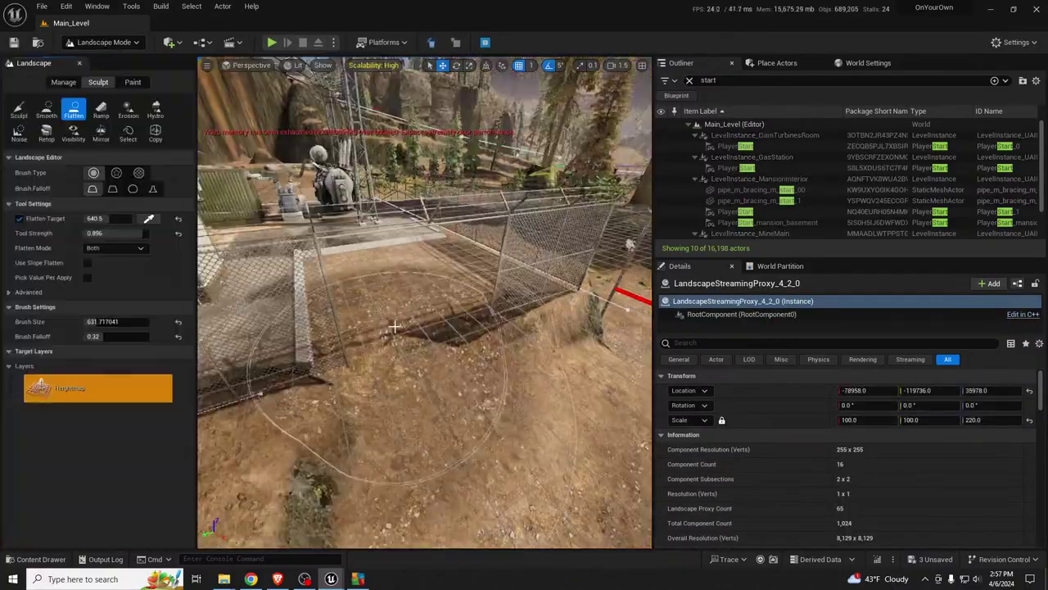
# Step: Save the level, sample the paved yard's height as the flatten target, and flatten the terrain in the gap between the fence runs
pyautogui.hotkey('ctrl', 's')
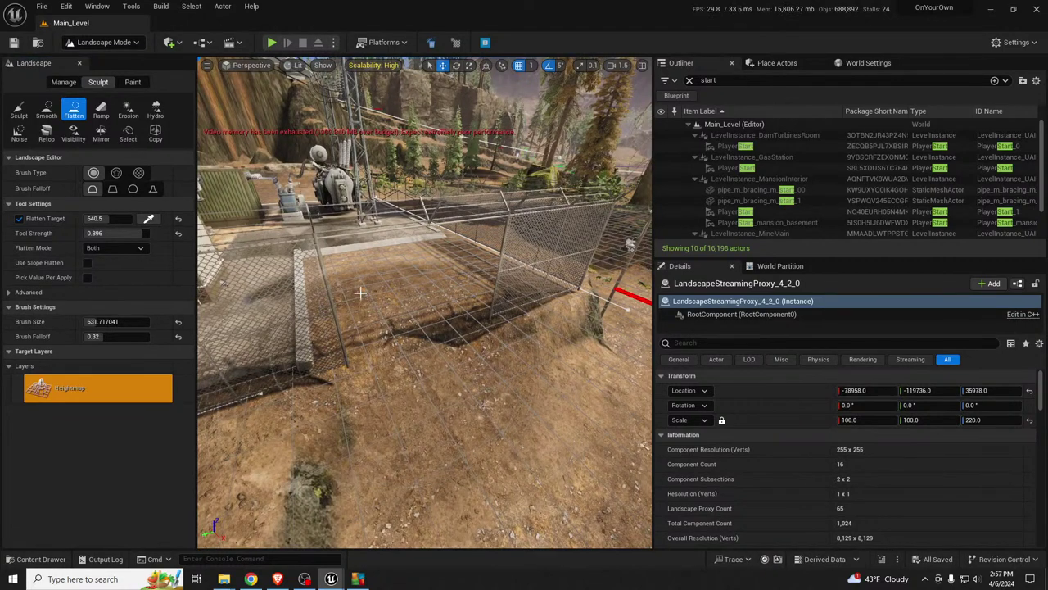
pyautogui.click(148, 218)
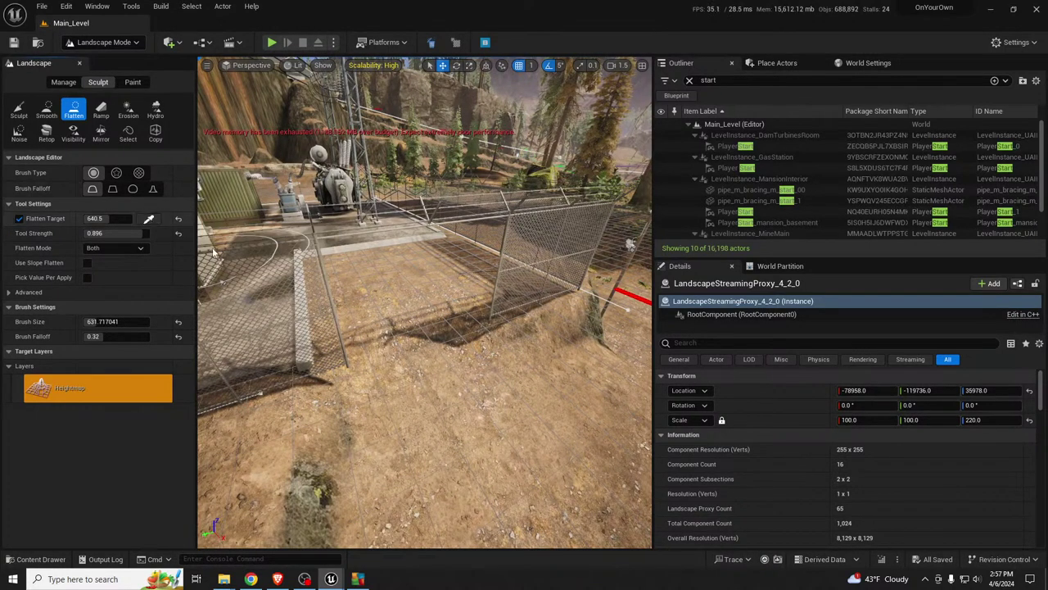
pyautogui.moveTo(425, 280)
pyautogui.mouseDown()
pyautogui.moveTo(323, 287)
pyautogui.moveTo(536, 269)
pyautogui.mouseUp()
pyautogui.moveTo(536, 269); pyautogui.dragTo(539, 270, button='right')
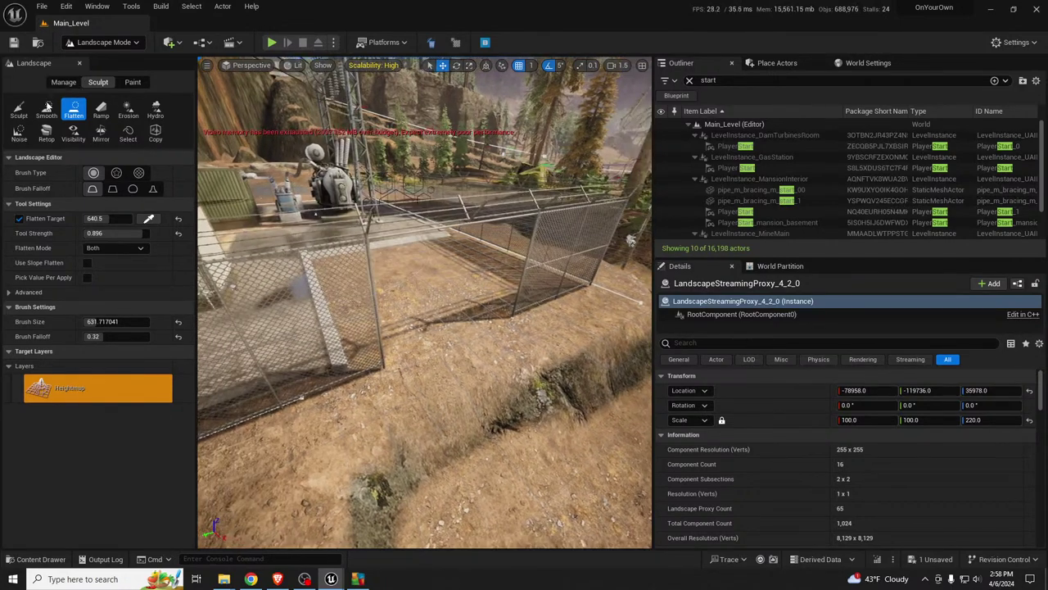
pyautogui.click(101, 111)
pyautogui.moveTo(311, 294); pyautogui.dragTo(296, 296, button='right')
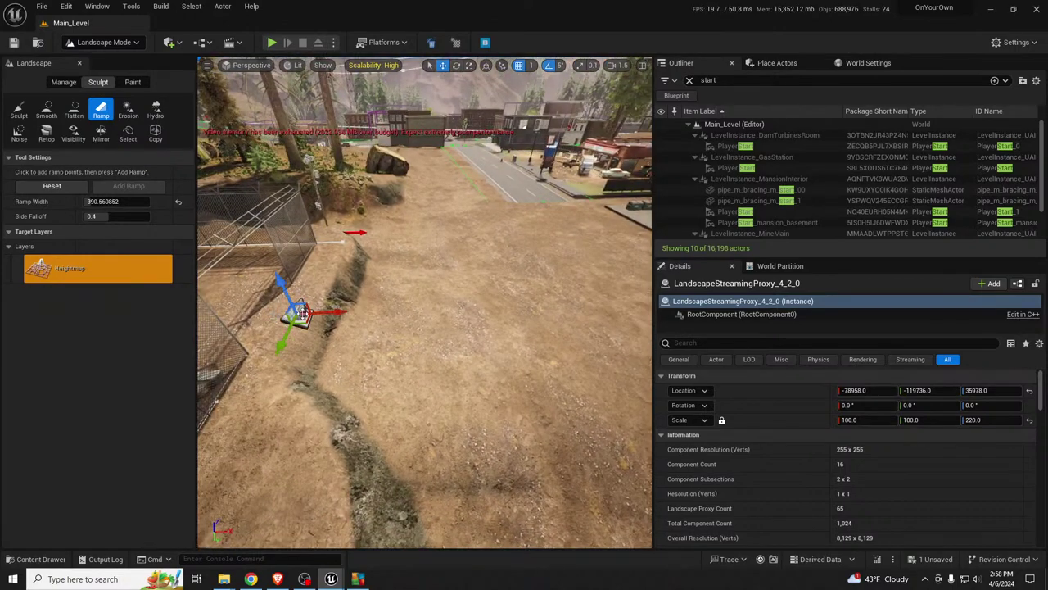
pyautogui.click(302, 314)
pyautogui.click(519, 327)
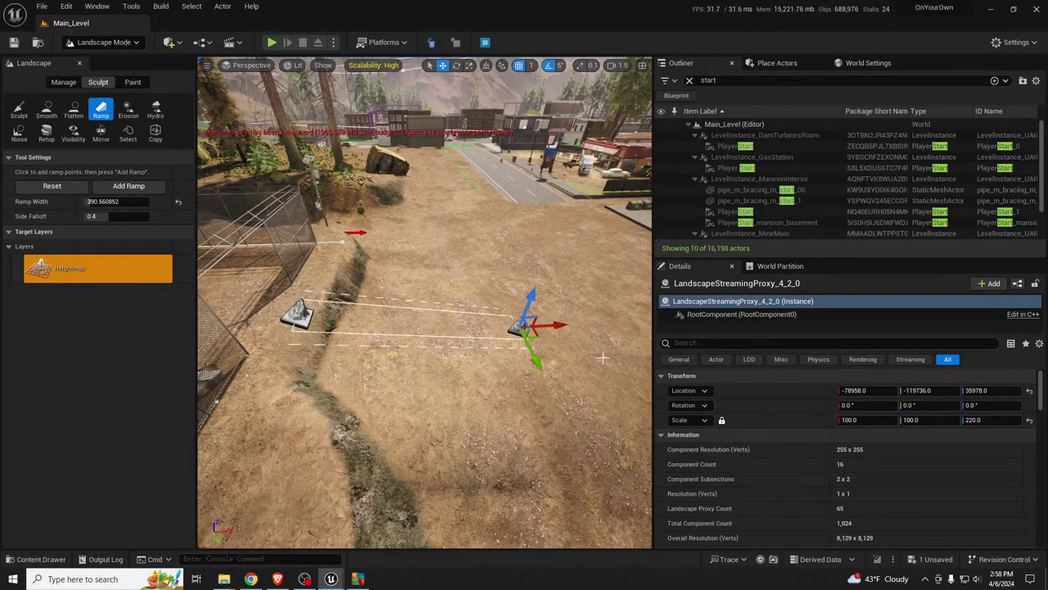
pyautogui.press('d')
pyautogui.moveTo(602, 357); pyautogui.dragTo(450, 389, button='right')
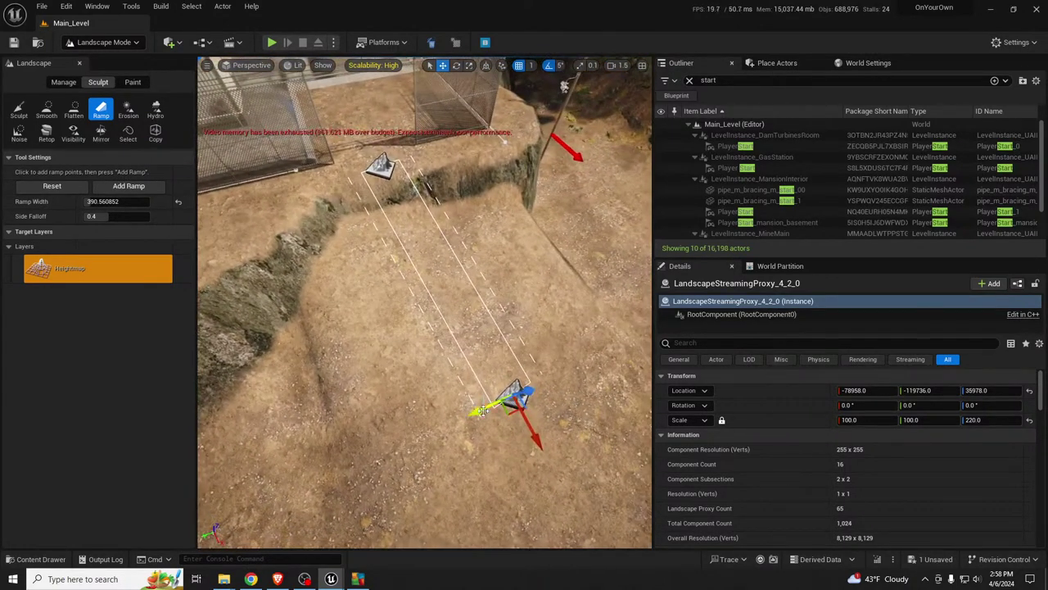
pyautogui.moveTo(483, 411); pyautogui.dragTo(452, 419)
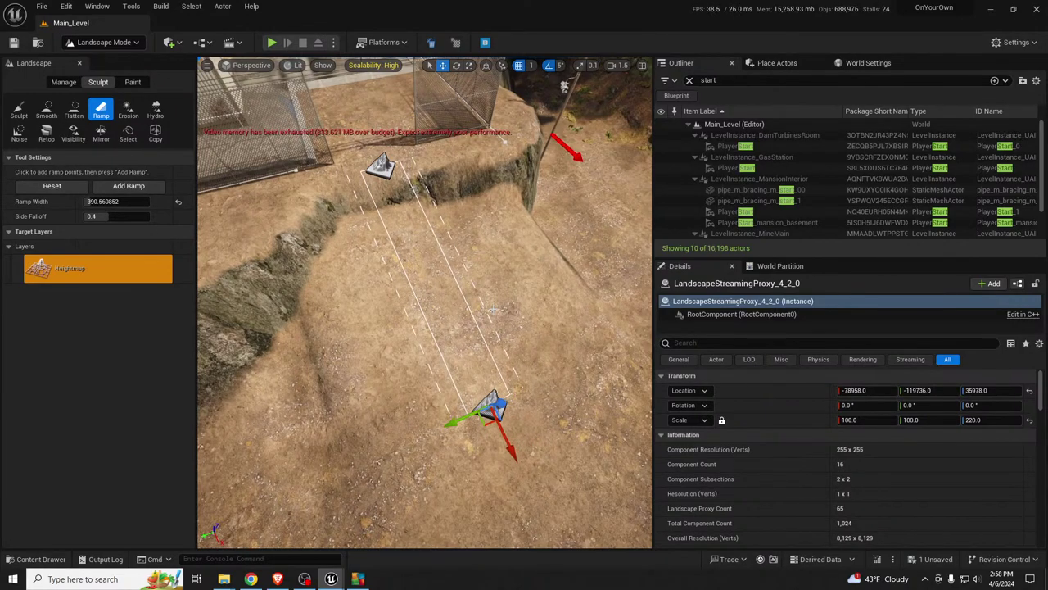
pyautogui.press('Escape')
# Step: Examine the asphalt road patch beside the delivery warehouse in wireframe to identify which level instance it belongs to
pyautogui.moveTo(448, 287); pyautogui.dragTo(655, 282, button='right')
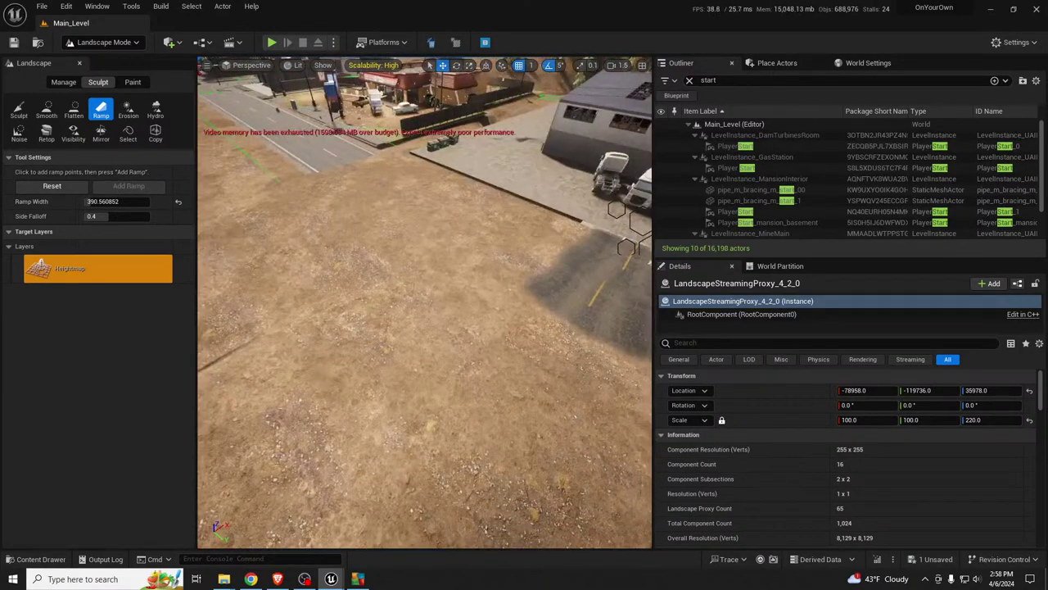
pyautogui.moveTo(448, 287); pyautogui.dragTo(524, 250, button='right')
pyautogui.hotkey('shift', '1')
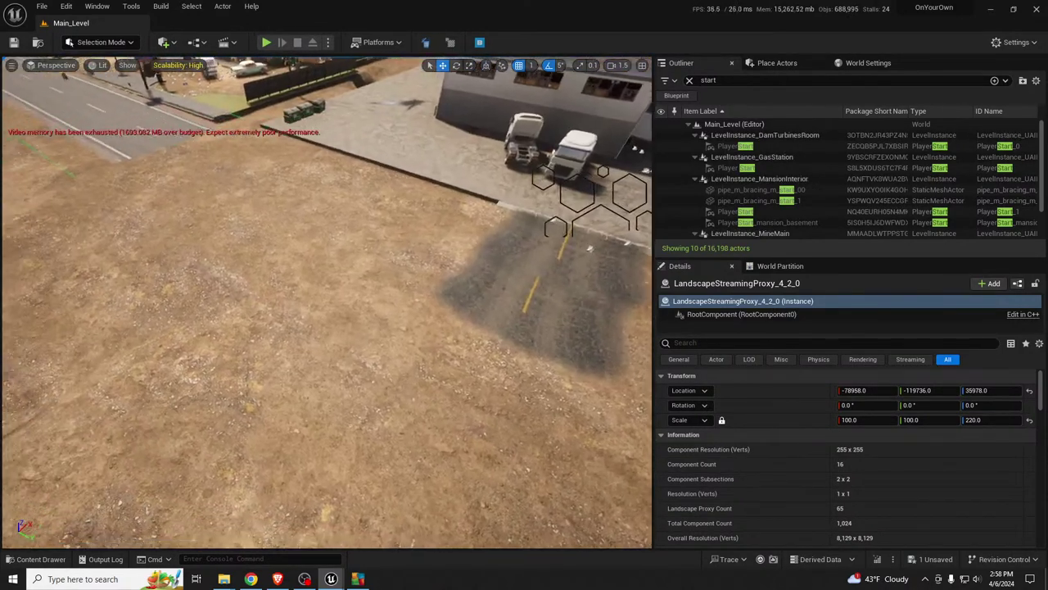
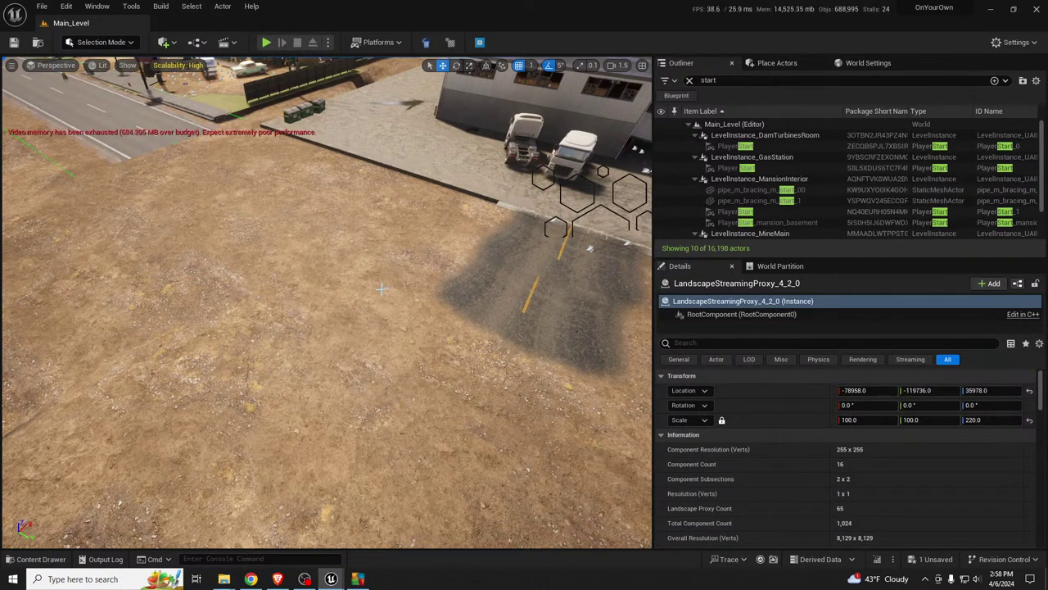
pyautogui.moveTo(540, 266); pyautogui.dragTo(534, 269, button='right')
pyautogui.press('w')
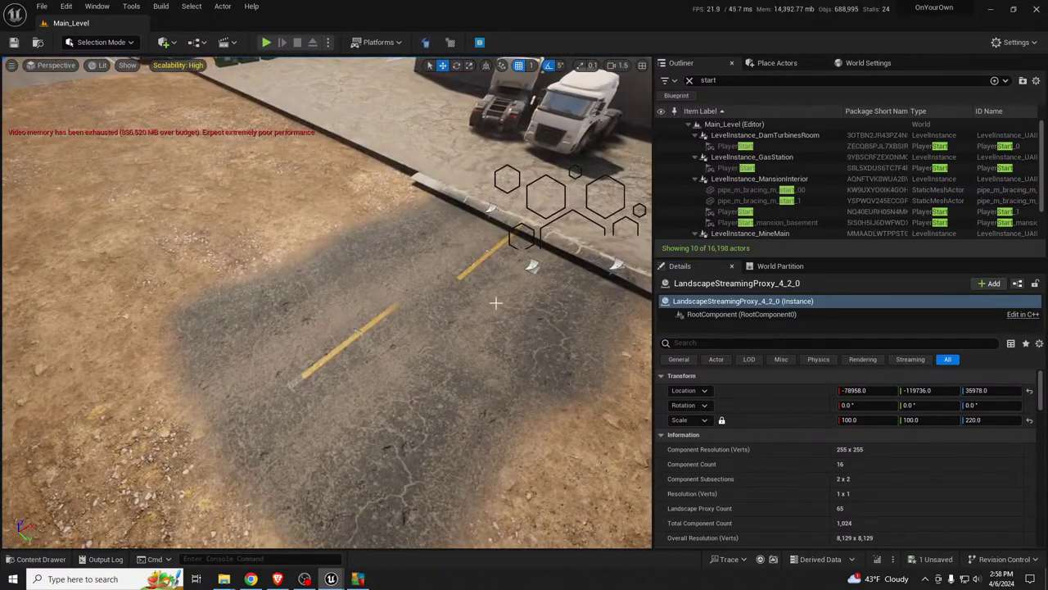
pyautogui.hotkey('alt', '2')
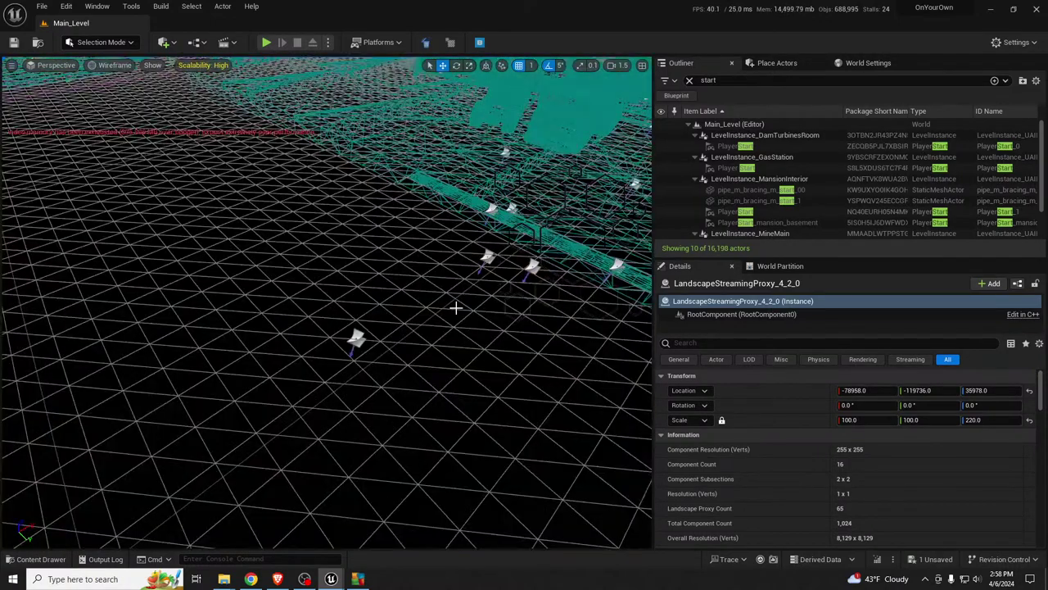
pyautogui.click(357, 336)
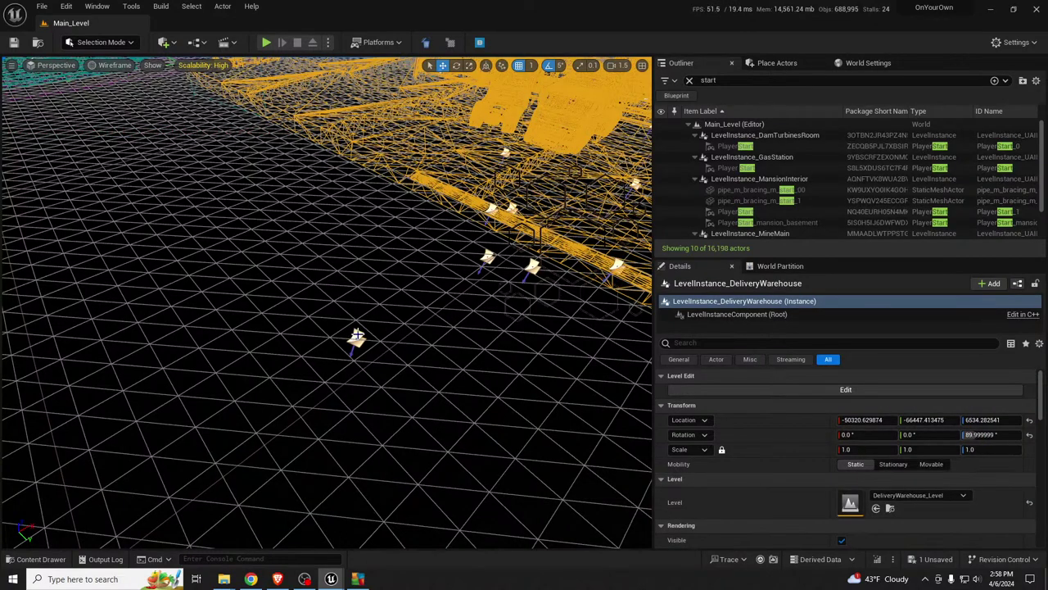
pyautogui.moveTo(447, 312); pyautogui.dragTo(369, 288, button='right')
pyautogui.hotkey('alt', '4')
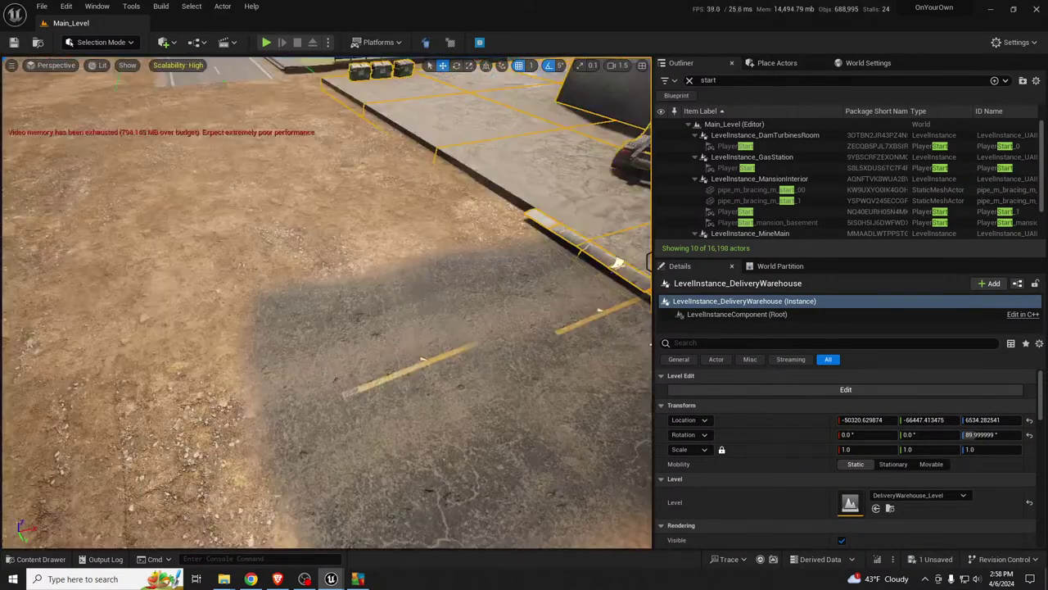
# Step: Draw a landscape spline from the gap in the substation fence down to the asphalt patch by the warehouse
pyautogui.moveTo(446, 311); pyautogui.dragTo(412, 322, button='right')
pyautogui.click(412, 322)
pyautogui.hotkey('shift', '2')
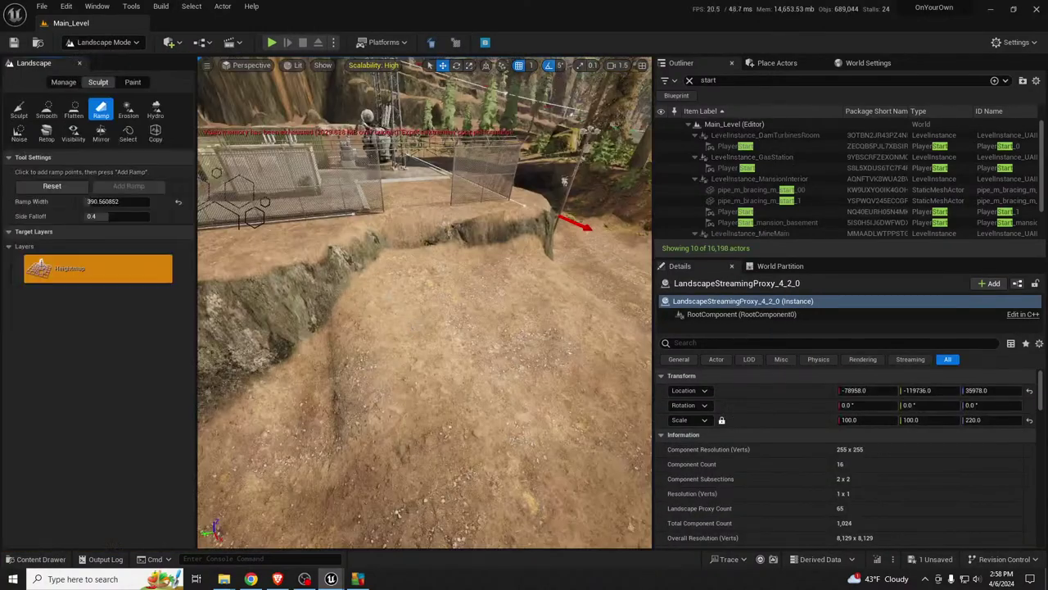
pyautogui.click(60, 84)
pyautogui.click(155, 108)
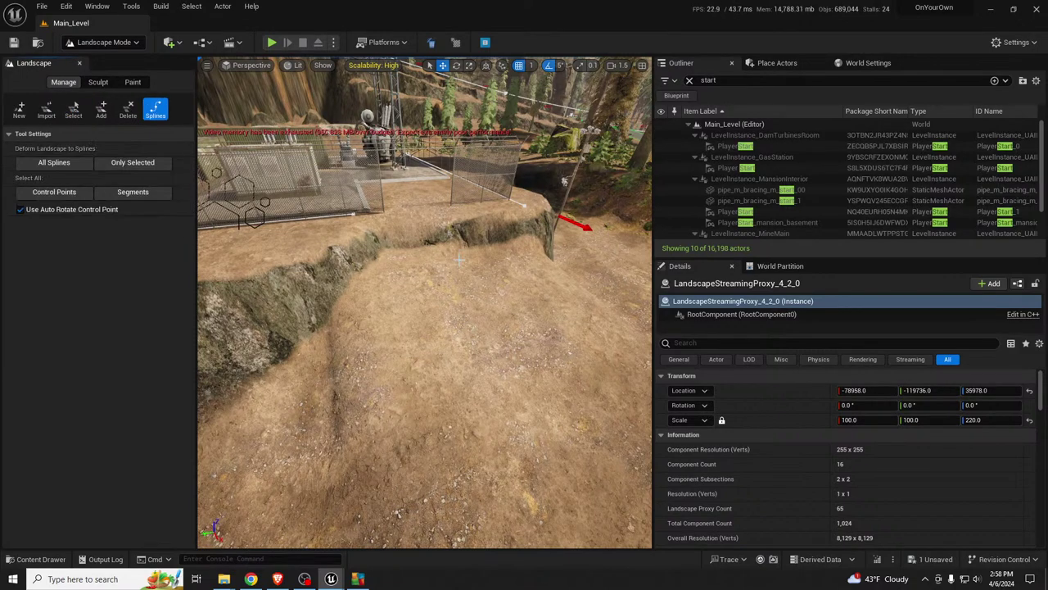
pyautogui.keyDown('ctrl'); pyautogui.click(426, 212); pyautogui.keyUp('ctrl')
pyautogui.moveTo(437, 223); pyautogui.dragTo(472, 377, button='right')
pyautogui.keyDown('ctrl'); pyautogui.click(509, 358); pyautogui.keyUp('ctrl')
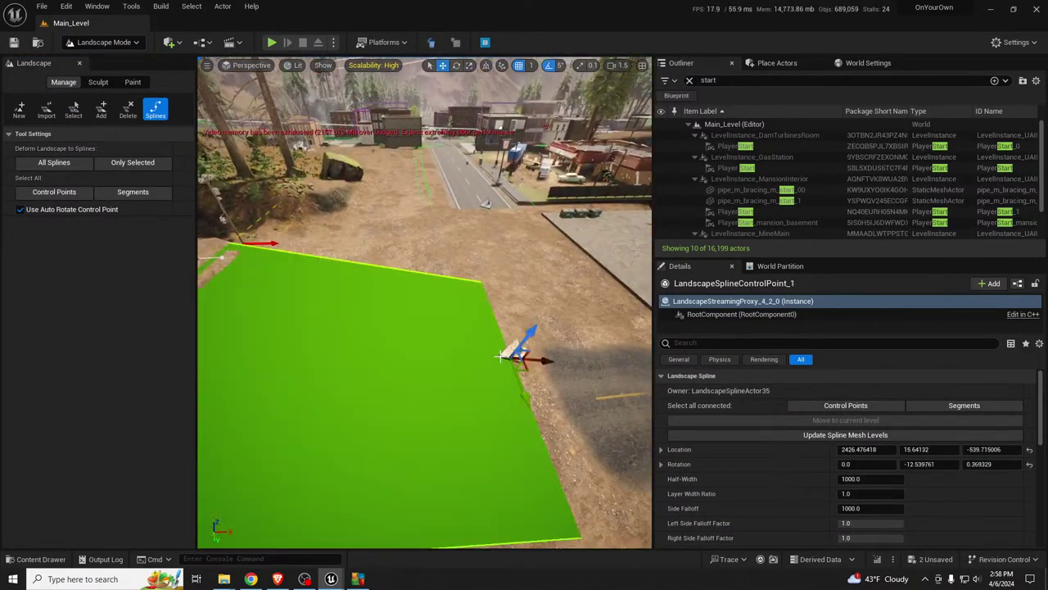
# Step: Set the half-width of both control points on the new spline to 500
pyautogui.moveTo(447, 308); pyautogui.dragTo(328, 309, button='right')
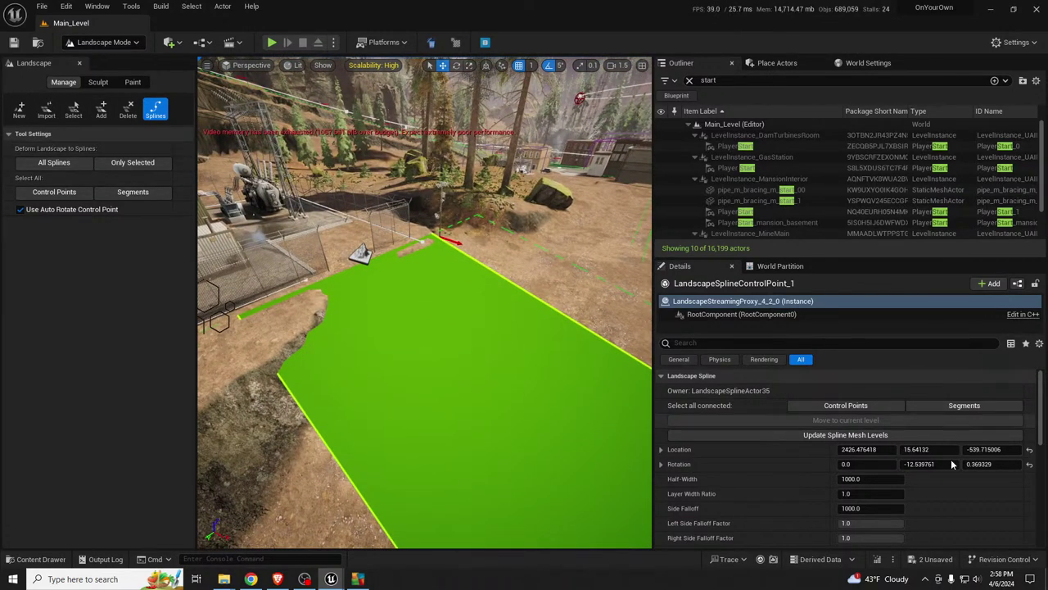
pyautogui.click(862, 407)
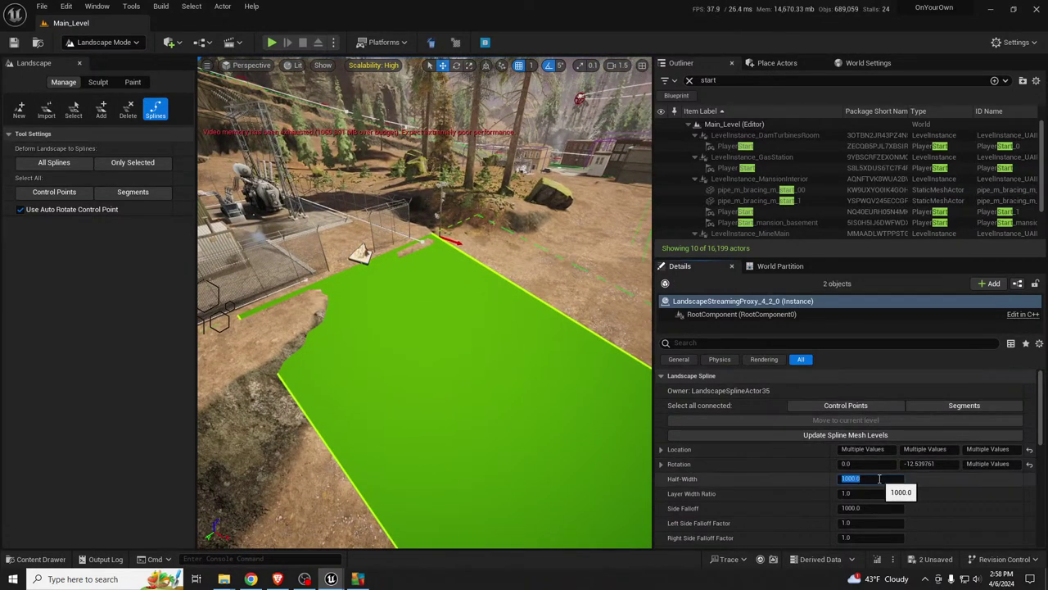
pyautogui.click(879, 478)
pyautogui.write('500')
pyautogui.press('Return')
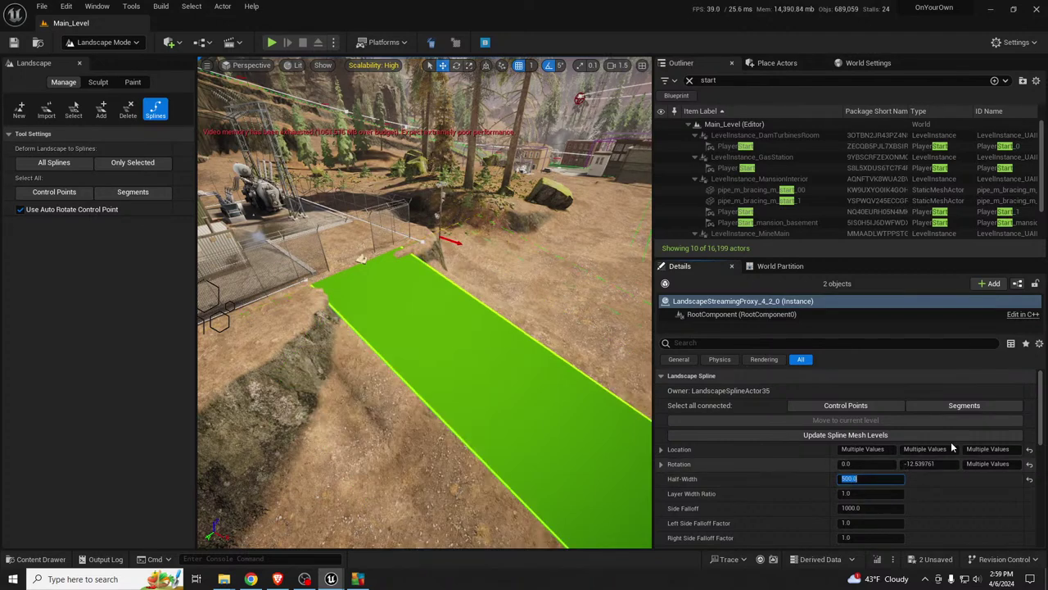
# Step: Select the existing town road's spline segments and locate their SM_Road_02_WithGravel_A mesh in the project content
pyautogui.moveTo(478, 321); pyautogui.dragTo(477, 320, button='right')
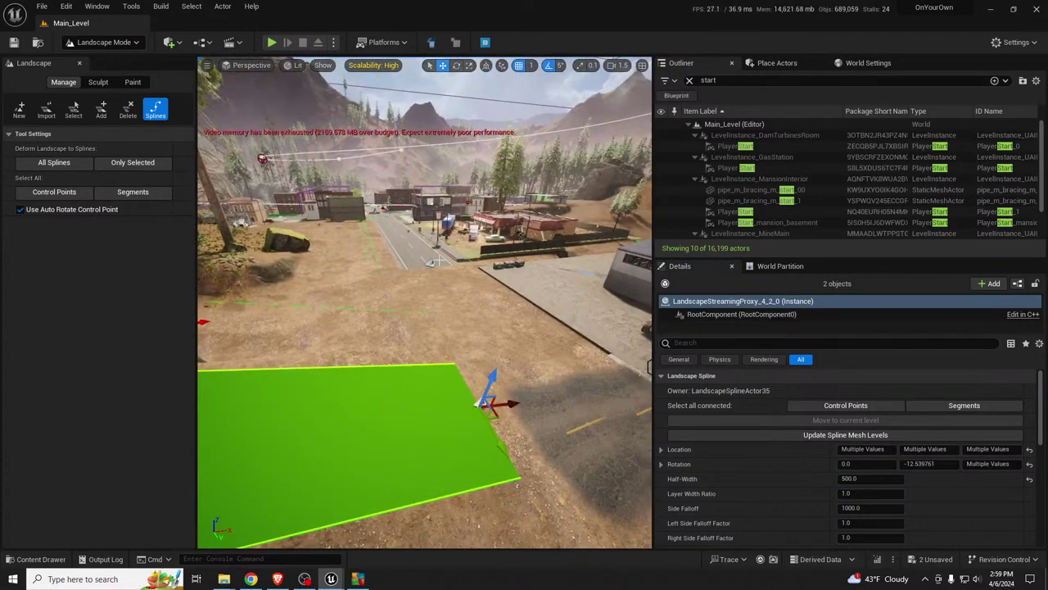
pyautogui.click(431, 261)
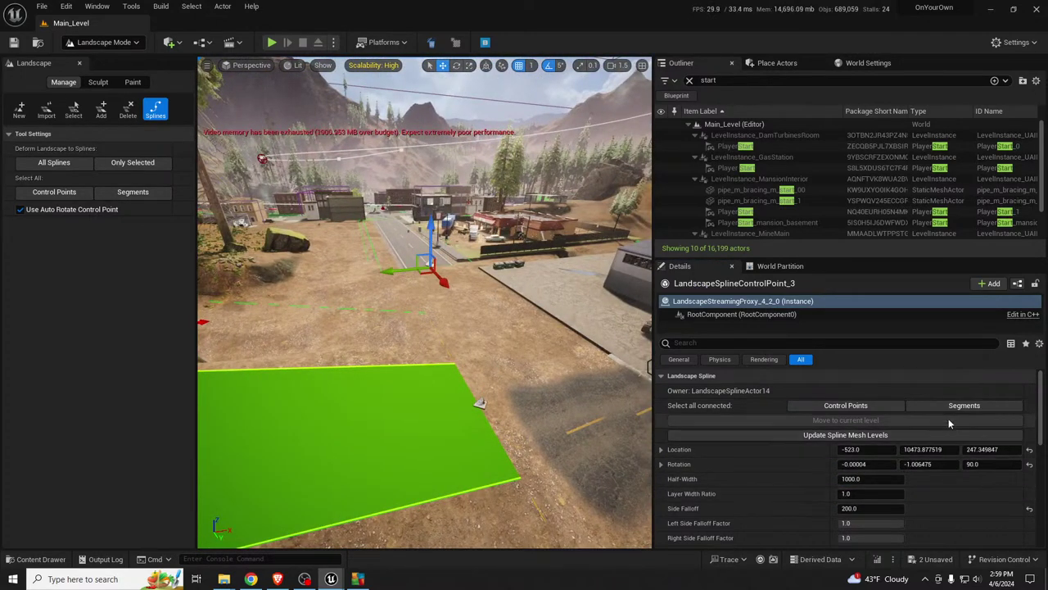
pyautogui.scroll(-5, 971, 490)
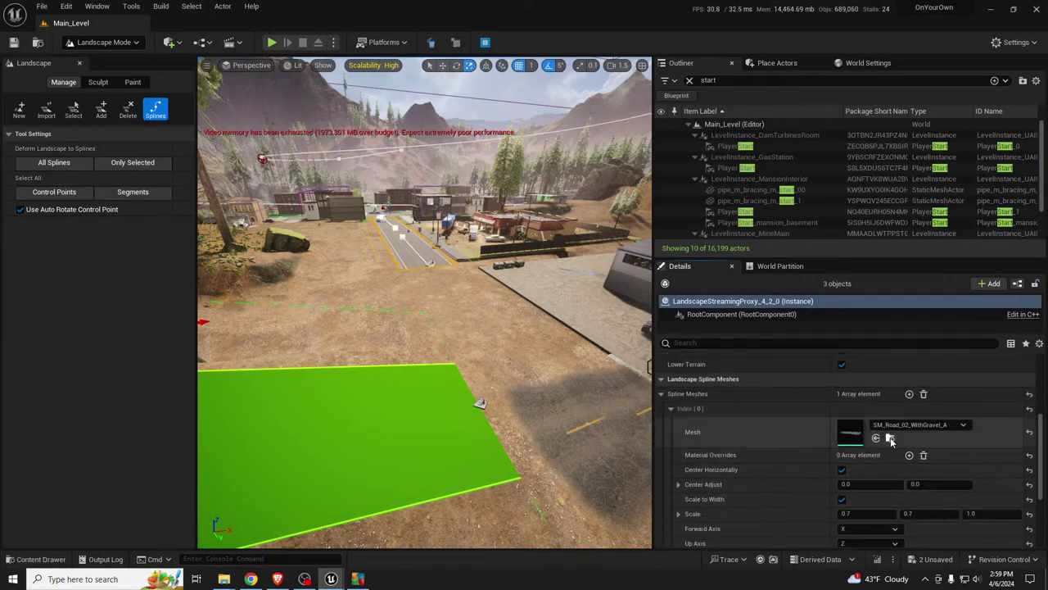
# Step: Add a spline mesh entry to the new spline's segment and assign SM_Road_02_WithGravel_A as its mesh
pyautogui.click(479, 403)
pyautogui.scroll(3, 941, 405)
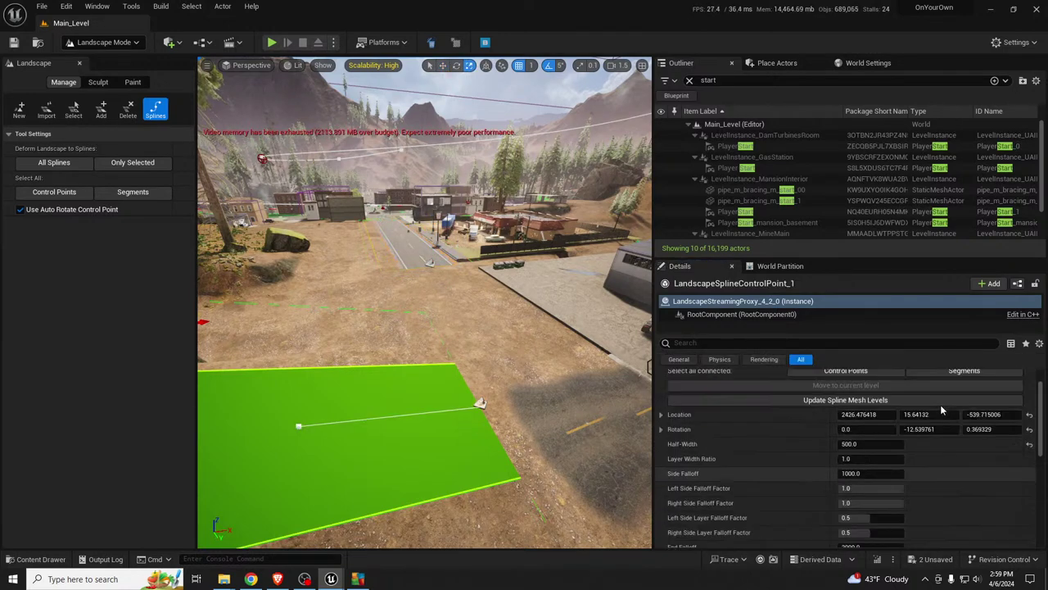
pyautogui.moveTo(857, 259); pyautogui.dragTo(868, 154)
pyautogui.click(964, 318)
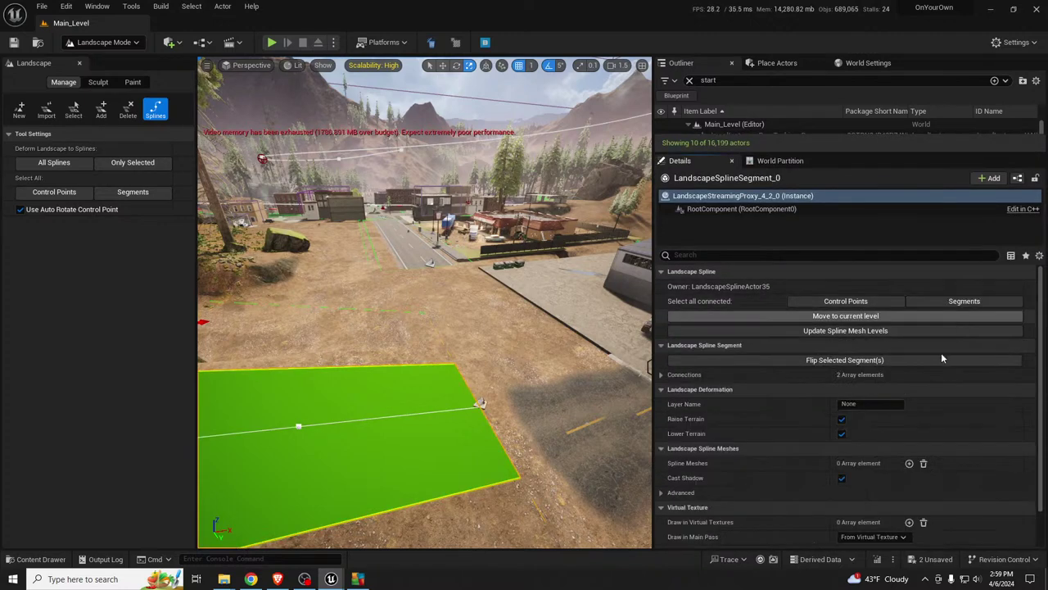
pyautogui.click(909, 464)
pyautogui.scroll(-2, 737, 426)
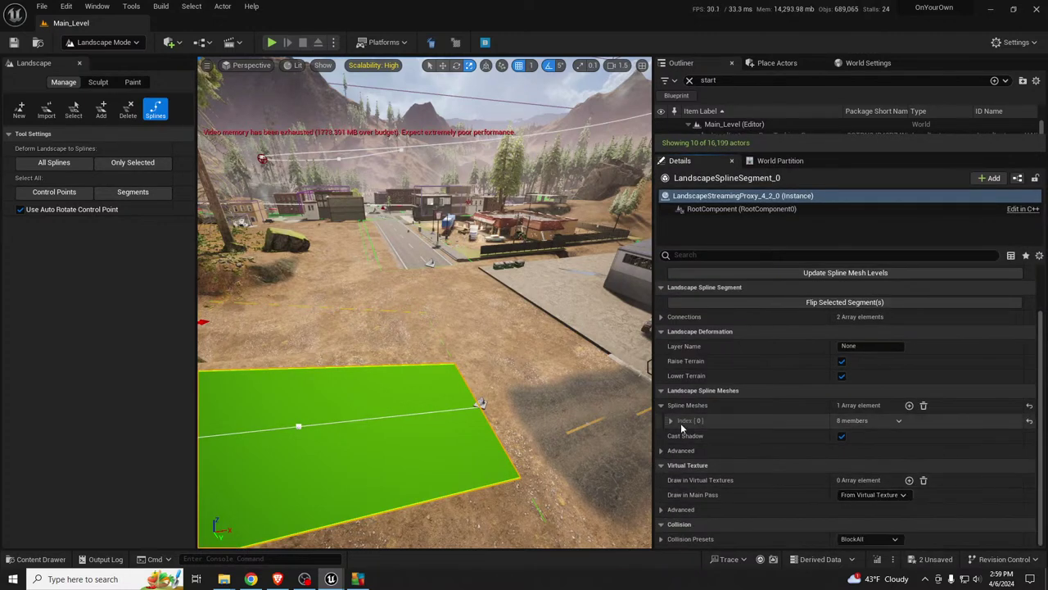
pyautogui.click(672, 421)
pyautogui.click(876, 451)
# Step: Add two material override entries to the new segment's road mesh
pyautogui.scroll(-1, 885, 434)
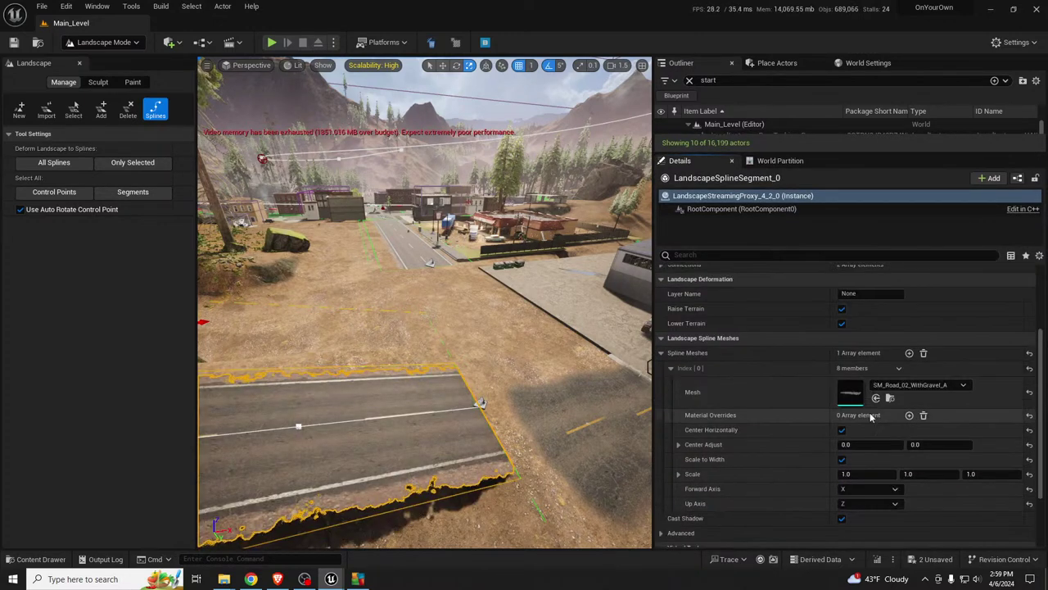
pyautogui.click(909, 415)
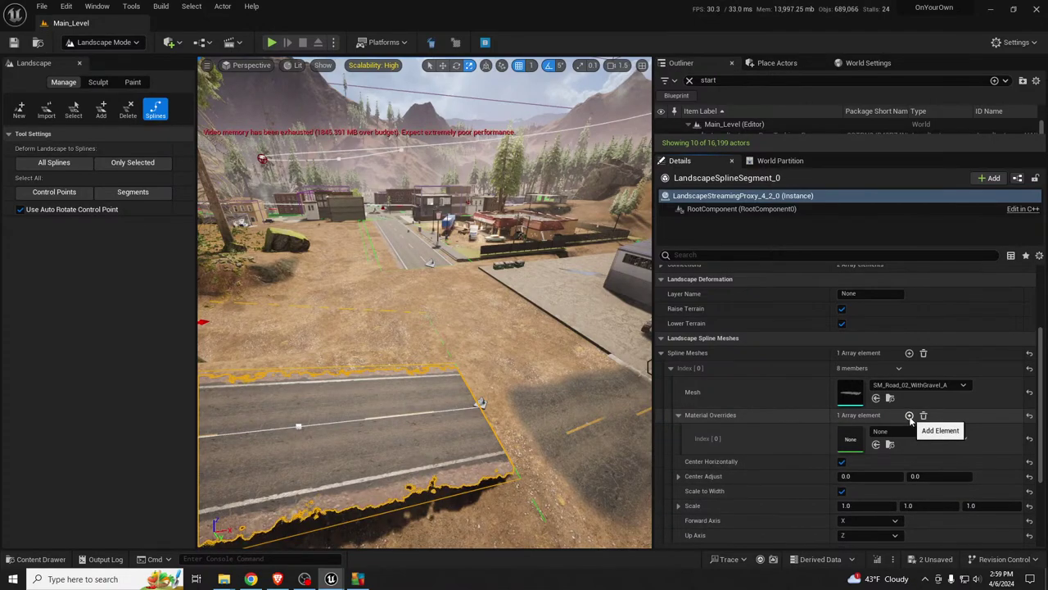
pyautogui.click(909, 415)
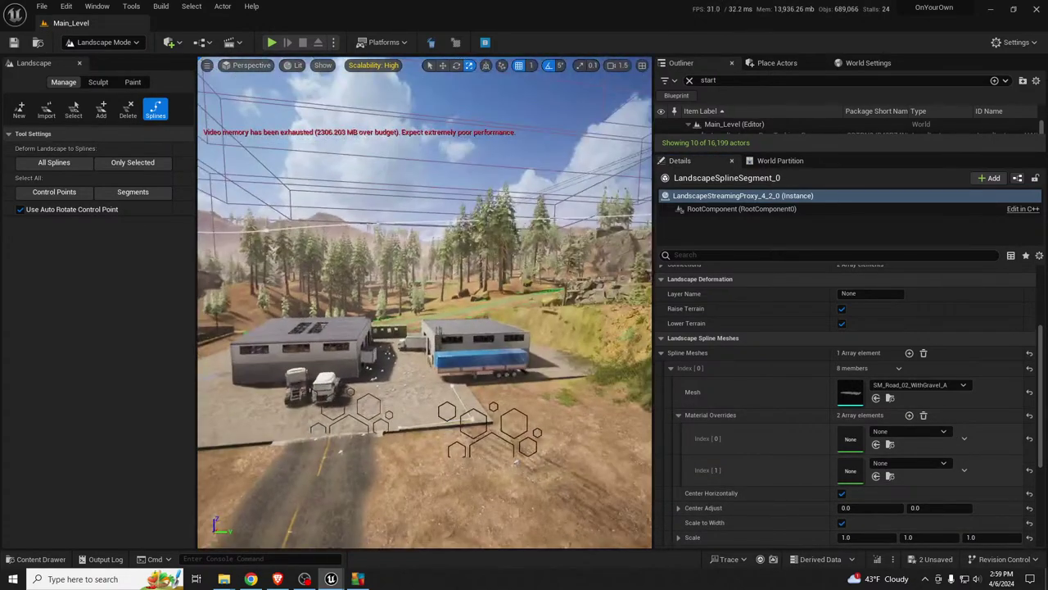
# Step: Select the forest dirt road's spline segments and locate their MI_MuddyGroundRoad override material in the project content
pyautogui.press('w')
pyautogui.moveTo(425, 302); pyautogui.dragTo(440, 377, button='right')
pyautogui.scroll(5, 424, 303)
pyautogui.press('w')
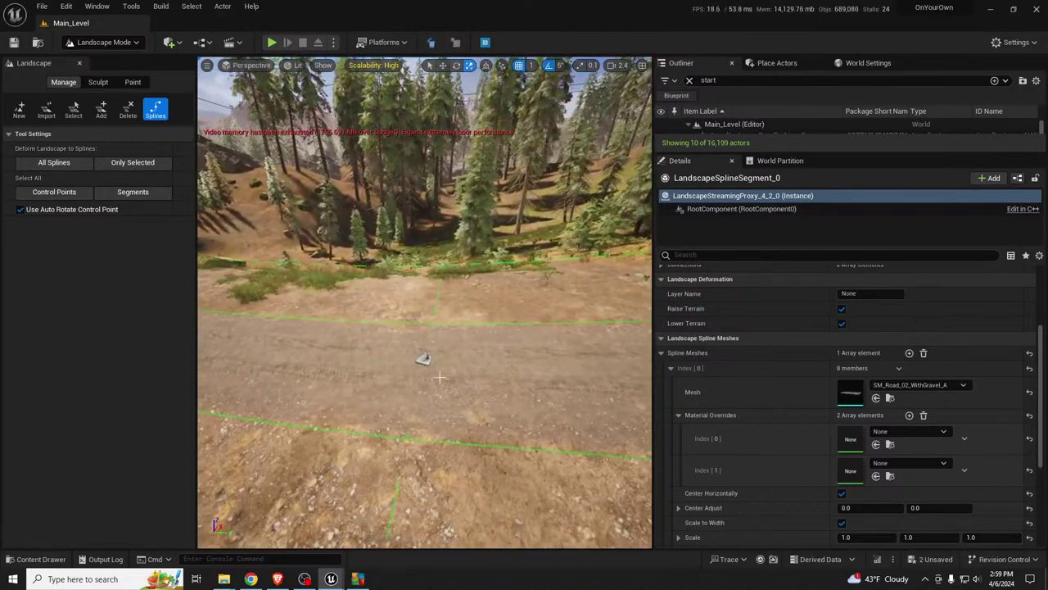
pyautogui.click(422, 358)
pyautogui.scroll(5, 929, 413)
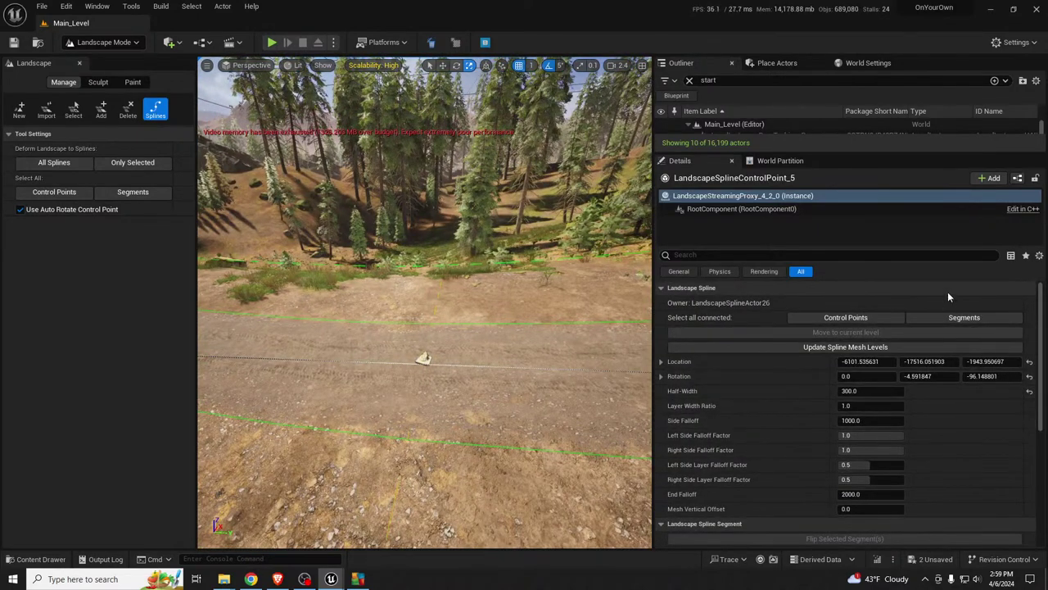
pyautogui.click(964, 318)
pyautogui.scroll(-3, 901, 425)
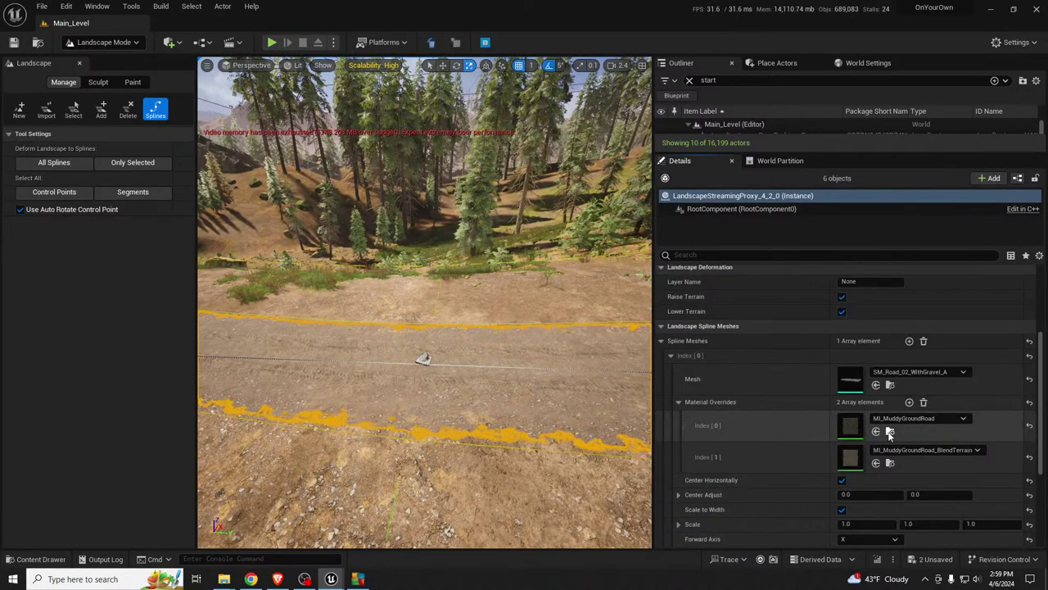
# Step: Assign MI_MuddyGroundRoad and MI_MuddyGroundRoad_BlendTerrain as the two material overrides on the substation road's segment
pyautogui.moveTo(449, 354); pyautogui.dragTo(356, 326, button='right')
pyautogui.press('w')
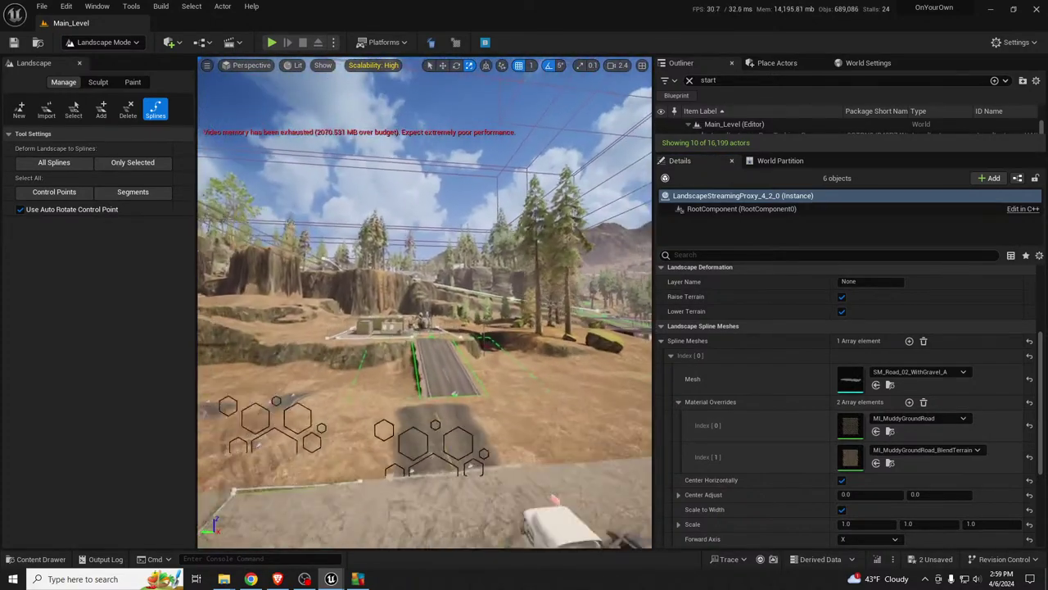
pyautogui.moveTo(426, 327); pyautogui.dragTo(522, 423, button='right')
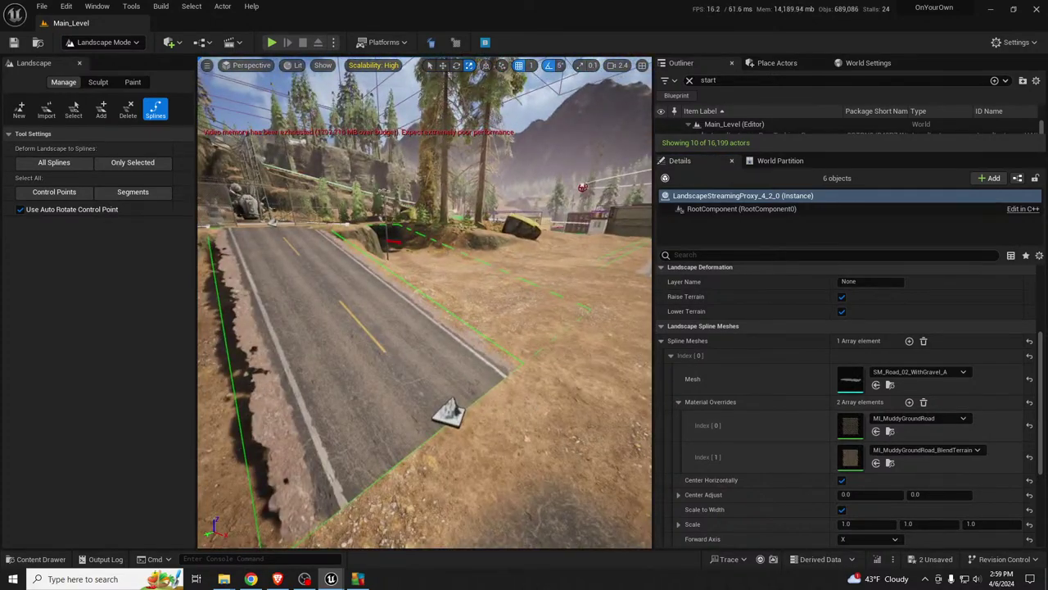
pyautogui.click(449, 413)
pyautogui.scroll(3, 977, 488)
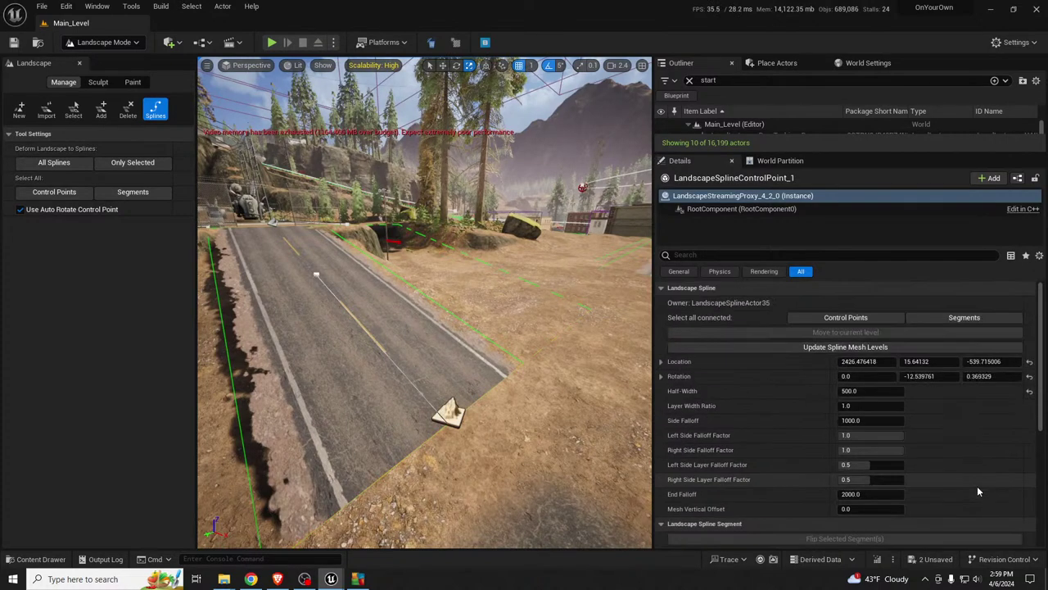
pyautogui.click(975, 319)
pyautogui.scroll(-5, 960, 364)
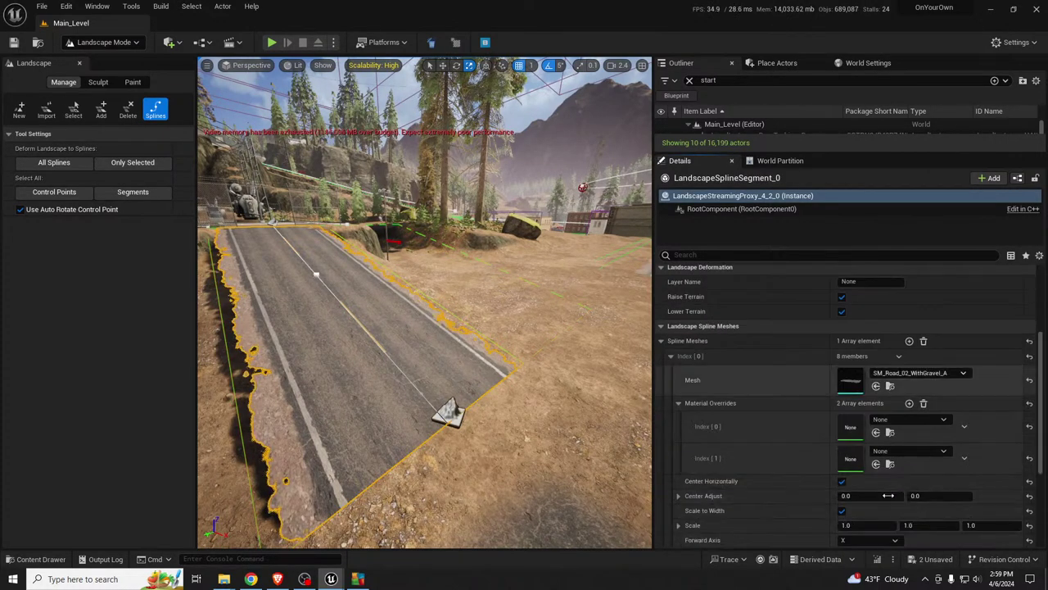
pyautogui.click(874, 432)
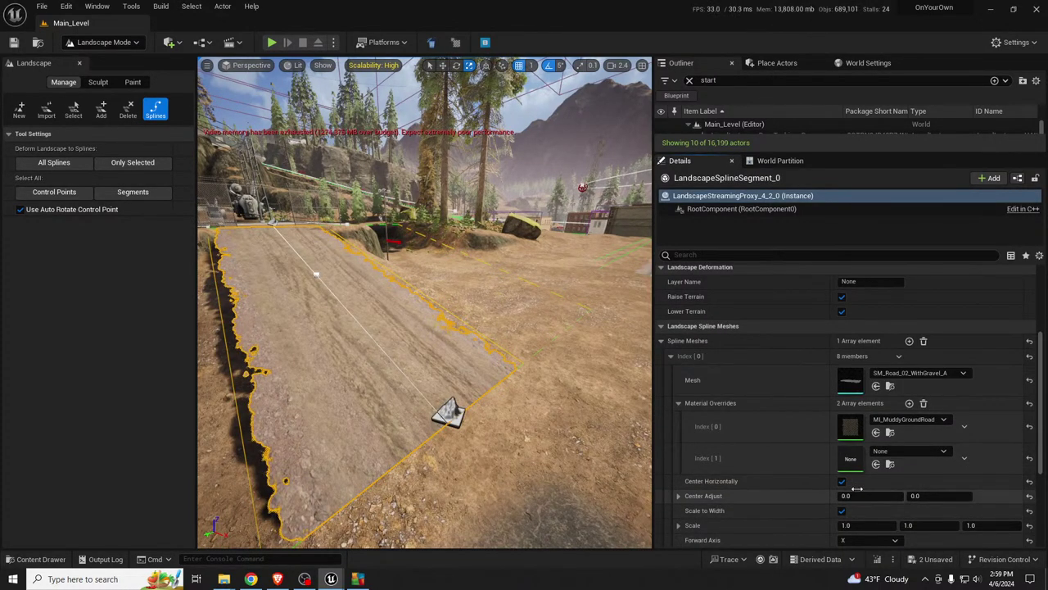
pyautogui.click(876, 464)
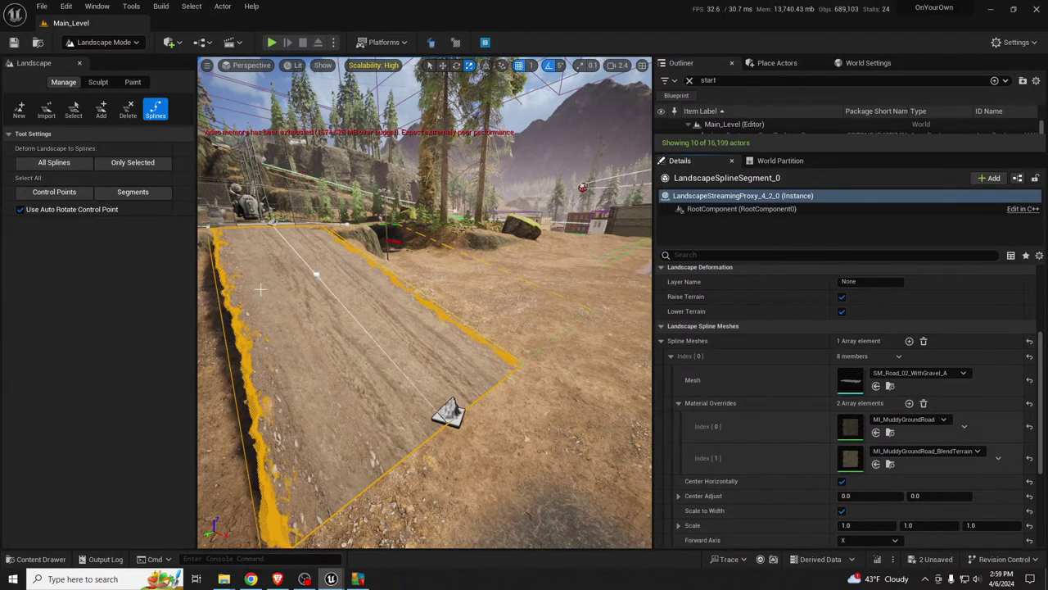
# Step: Set the Half-Width of both substation road control points to 400 and deform the landscape to all splines
pyautogui.moveTo(260, 289); pyautogui.dragTo(233, 290, button='right')
pyautogui.scroll(4, 801, 400)
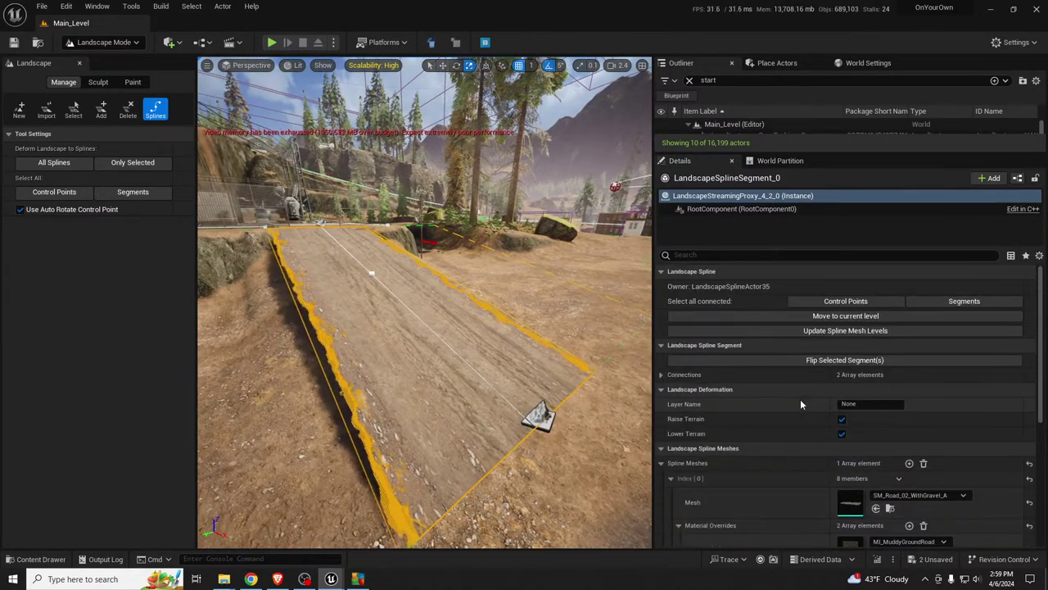
pyautogui.click(835, 301)
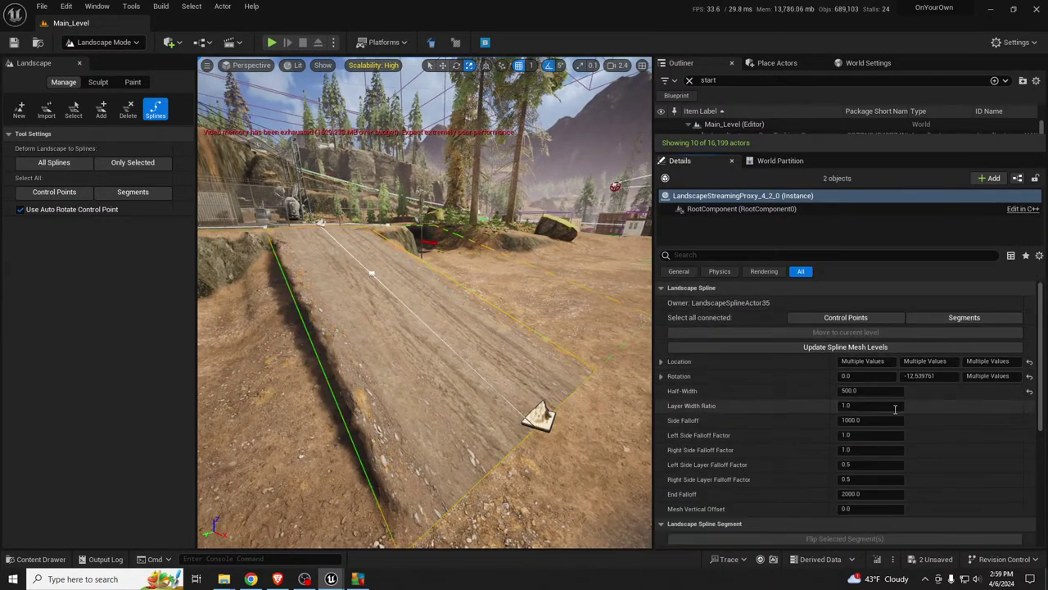
pyautogui.write('400')
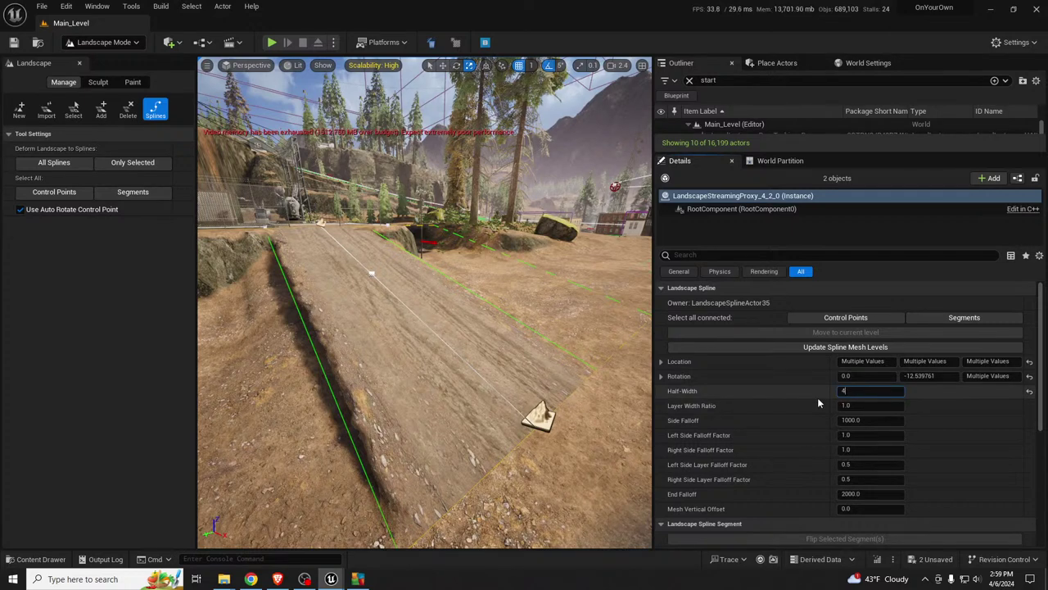
pyautogui.press('Return')
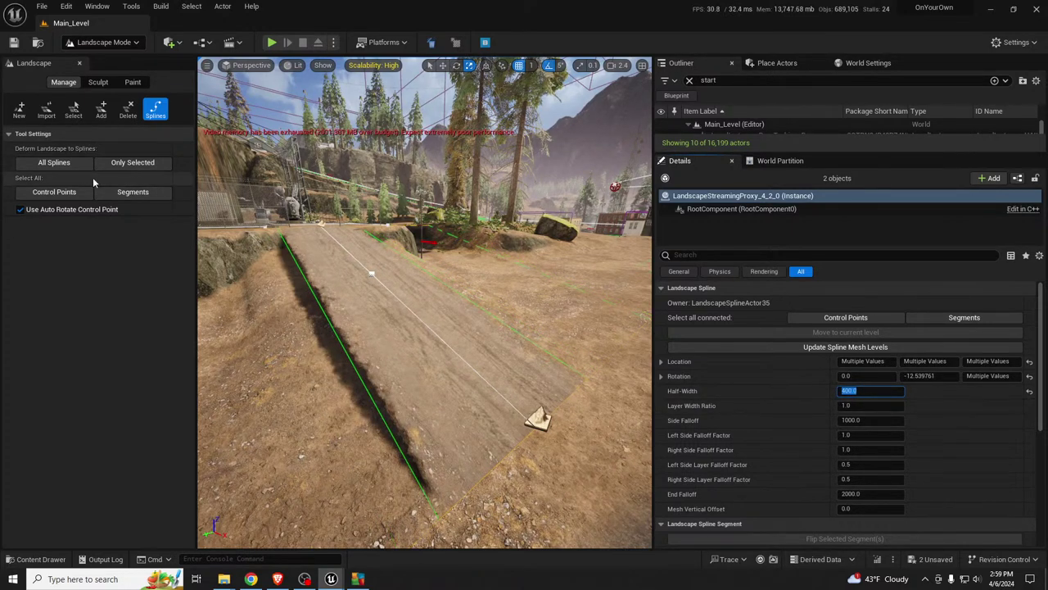
pyautogui.click(65, 168)
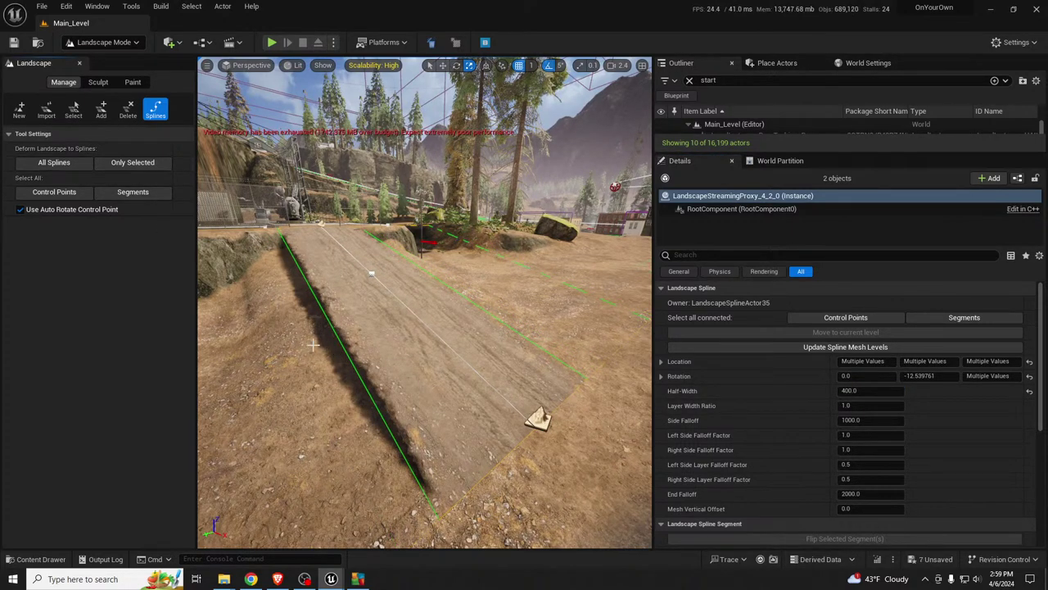
# Step: Set the End Falloff of the control point at the fence gap to 500 and deform the landscape to all splines
pyautogui.moveTo(357, 350); pyautogui.dragTo(266, 288, button='right')
pyautogui.press('w')
pyautogui.click(408, 336)
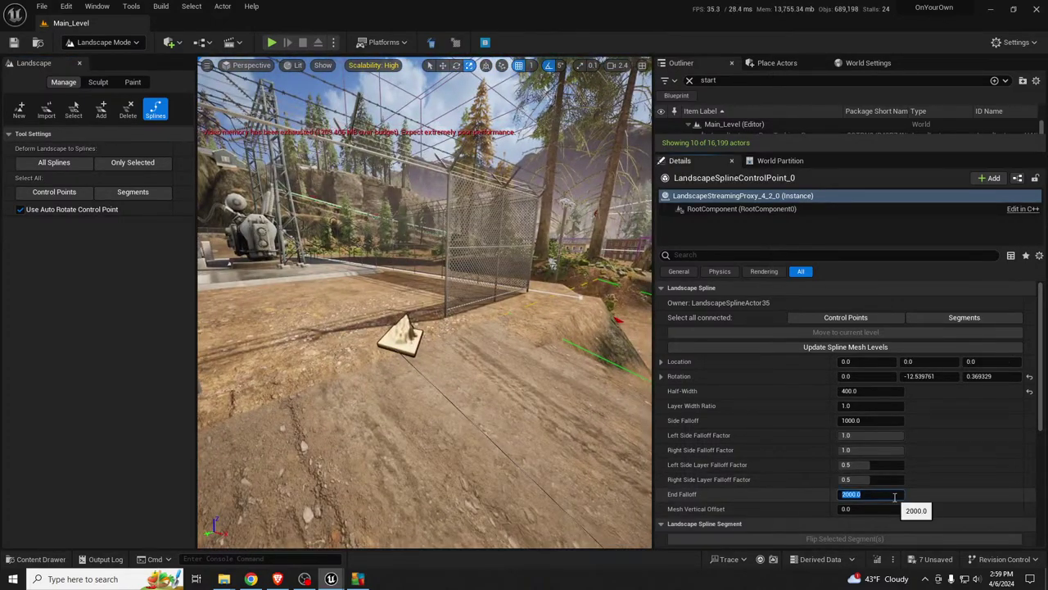
pyautogui.click(52, 166)
# Step: Move the fence-gap control point partway down the road, then add a new control point at the gap and shift it into the yard
pyautogui.moveTo(480, 358); pyautogui.dragTo(218, 301, button='right')
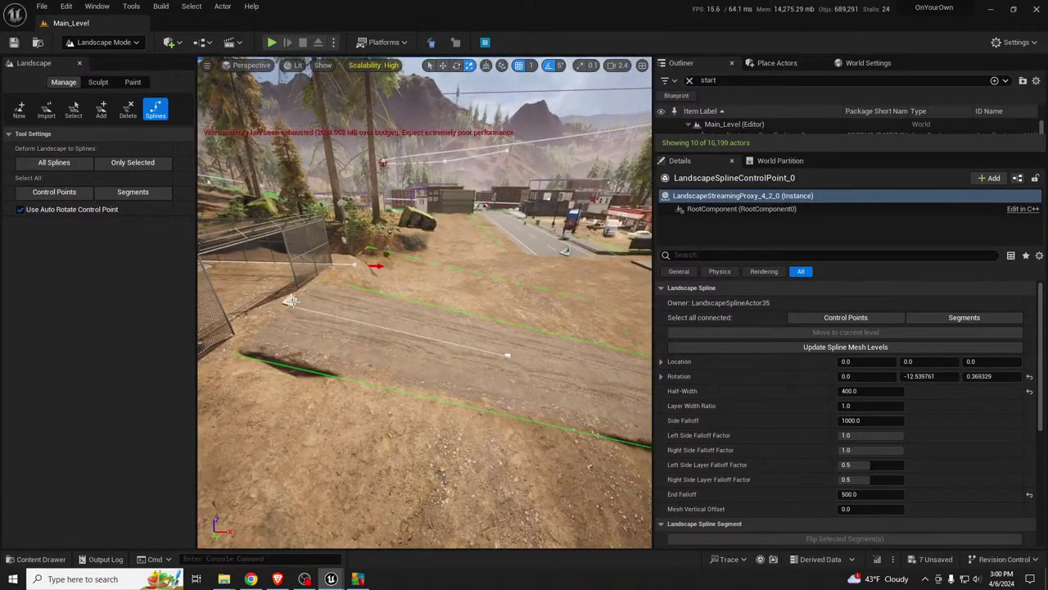
pyautogui.moveTo(291, 301); pyautogui.dragTo(442, 335)
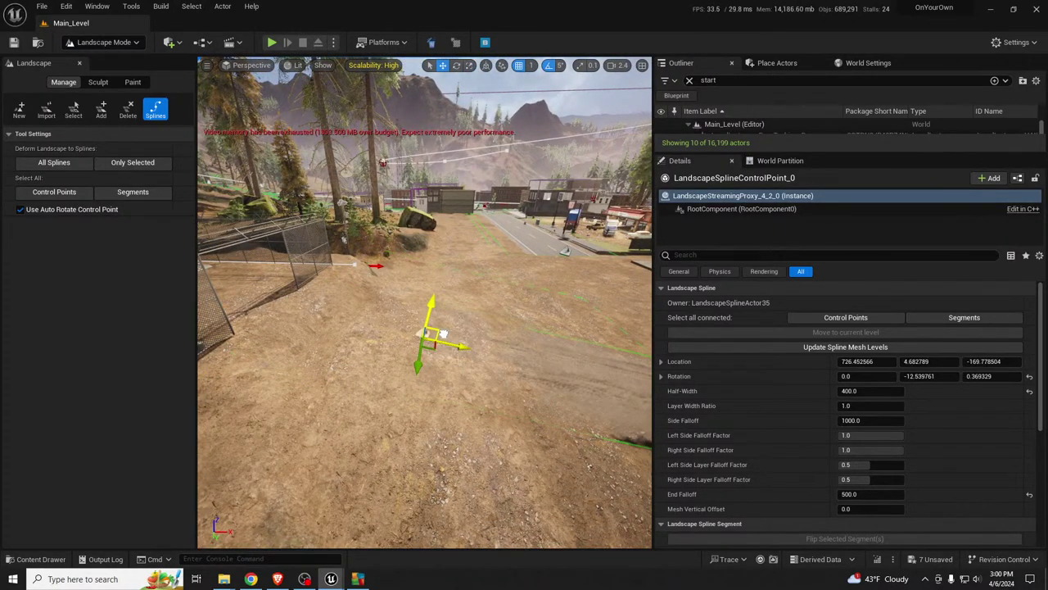
pyautogui.click(272, 305)
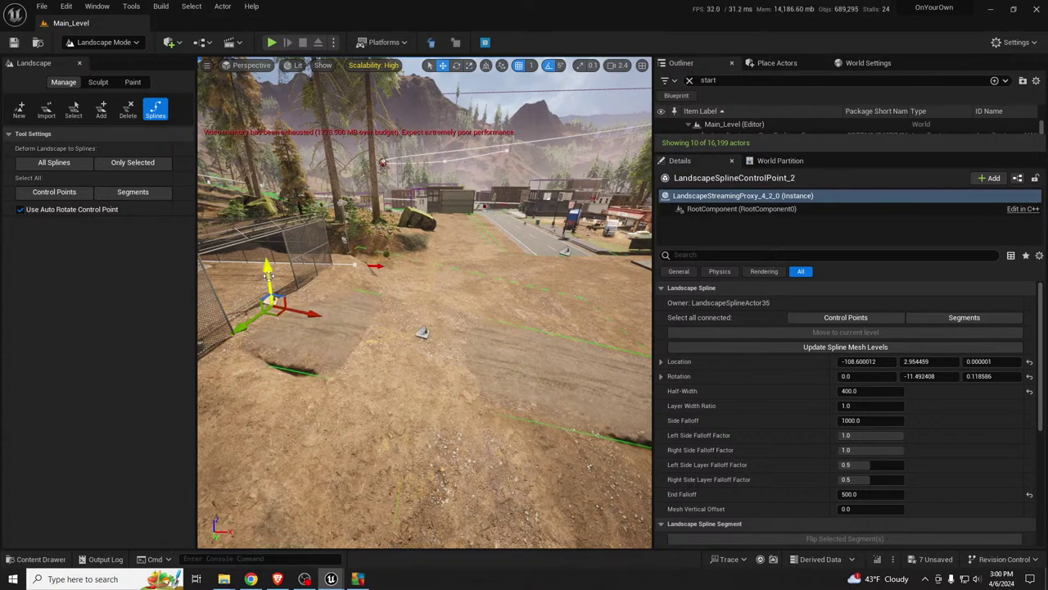
pyautogui.moveTo(268, 275); pyautogui.dragTo(270, 280)
pyautogui.moveTo(318, 321); pyautogui.dragTo(270, 304)
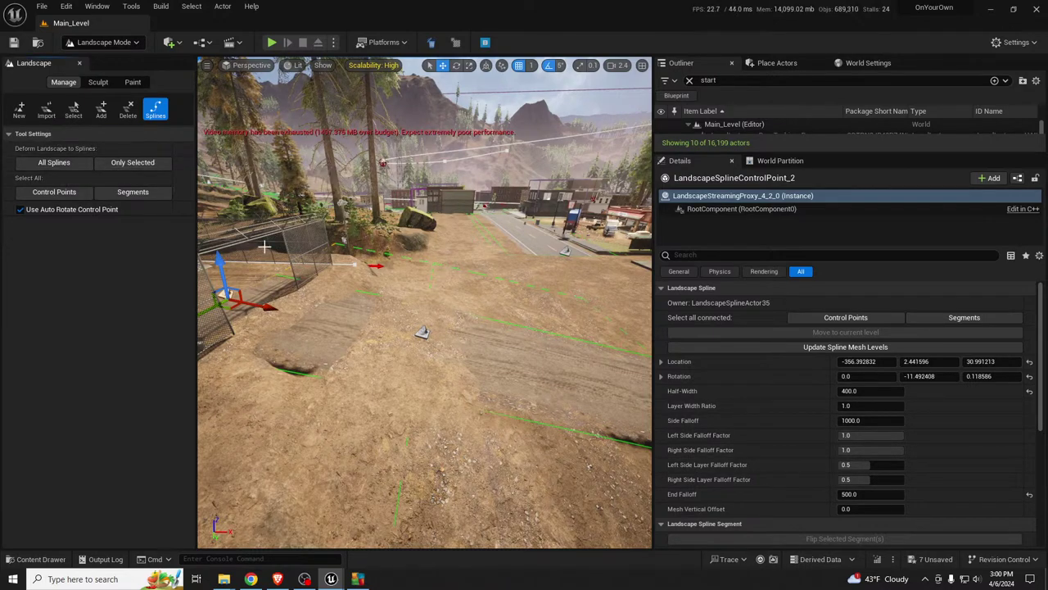
# Step: Rotate the yard control point by 15°, lower it to a height of about -14, and deform the landscape to all splines
pyautogui.press('w')
pyautogui.moveTo(411, 344); pyautogui.dragTo(326, 330, button='right')
pyautogui.press('e')
pyautogui.moveTo(354, 336); pyautogui.dragTo(361, 350)
pyautogui.press('w')
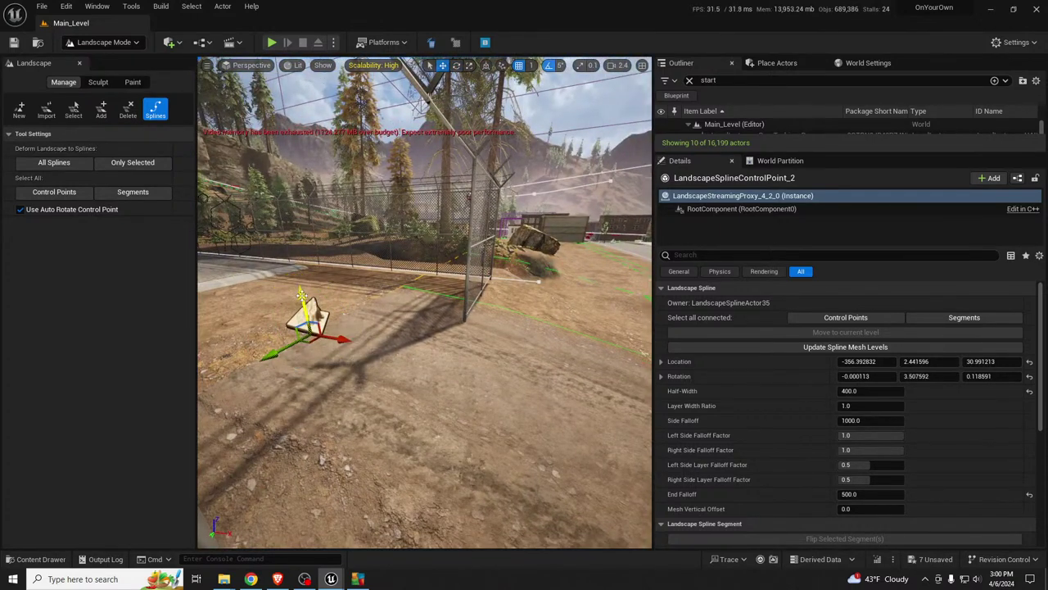
pyautogui.moveTo(301, 295); pyautogui.dragTo(305, 318)
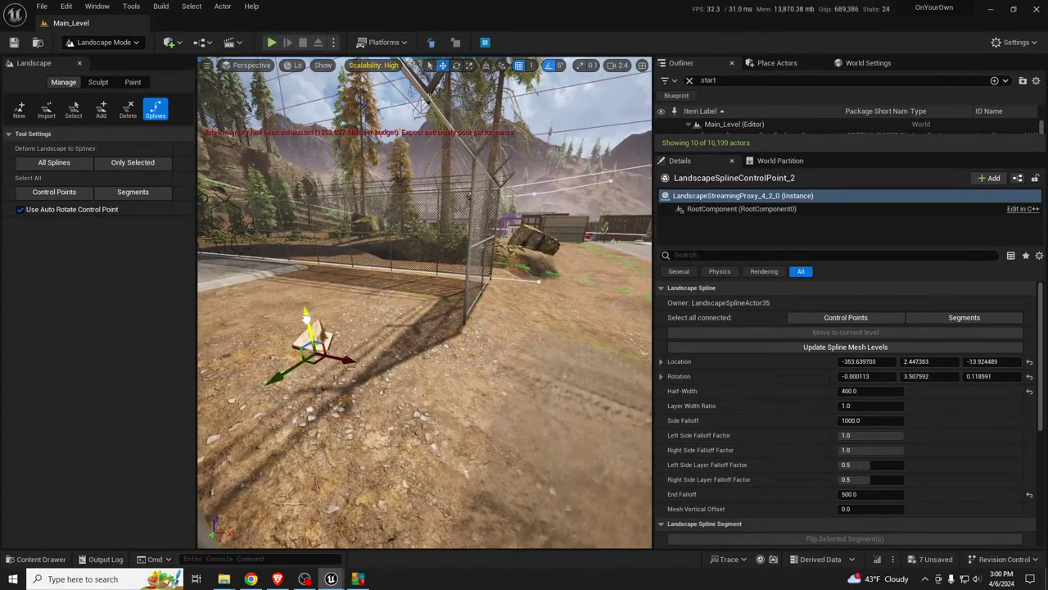
pyautogui.click(71, 166)
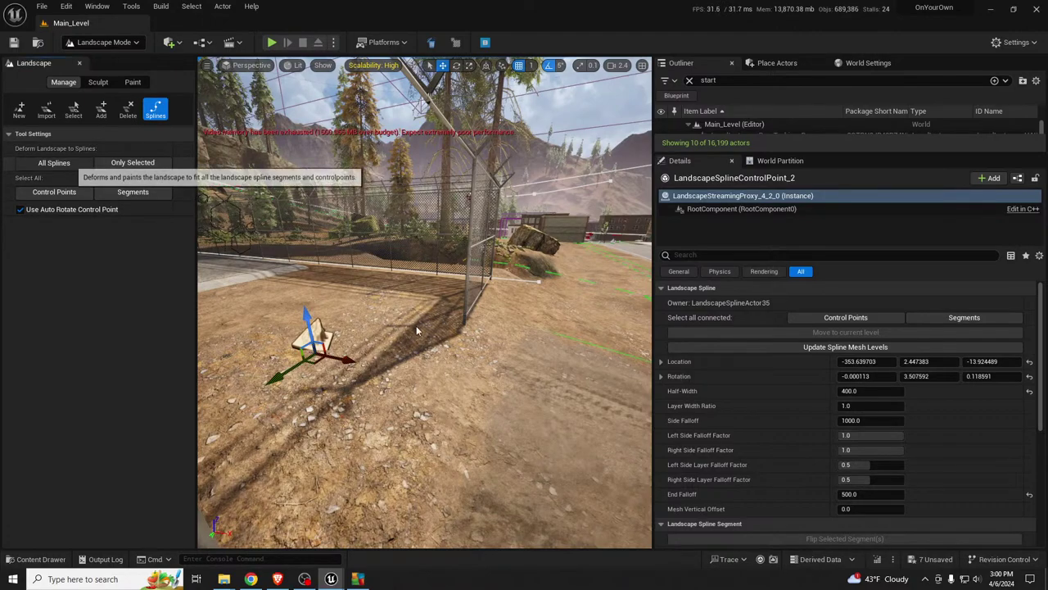
# Step: Rotate the road's lower control point 10°, move it to the asphalt road's edge, set its End Falloff to 500, and deform the landscape
pyautogui.moveTo(480, 357); pyautogui.dragTo(524, 348, button='right')
pyautogui.click(467, 352)
pyautogui.press('e')
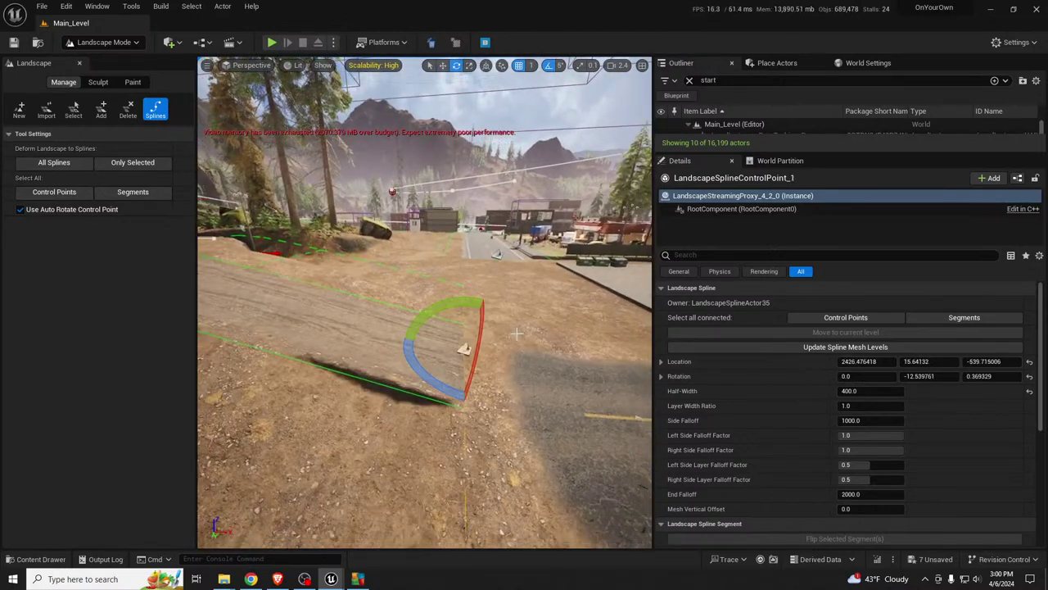
pyautogui.moveTo(457, 304); pyautogui.dragTo(480, 306)
pyautogui.moveTo(528, 363); pyautogui.dragTo(551, 357)
pyautogui.press('w')
pyautogui.click(44, 162)
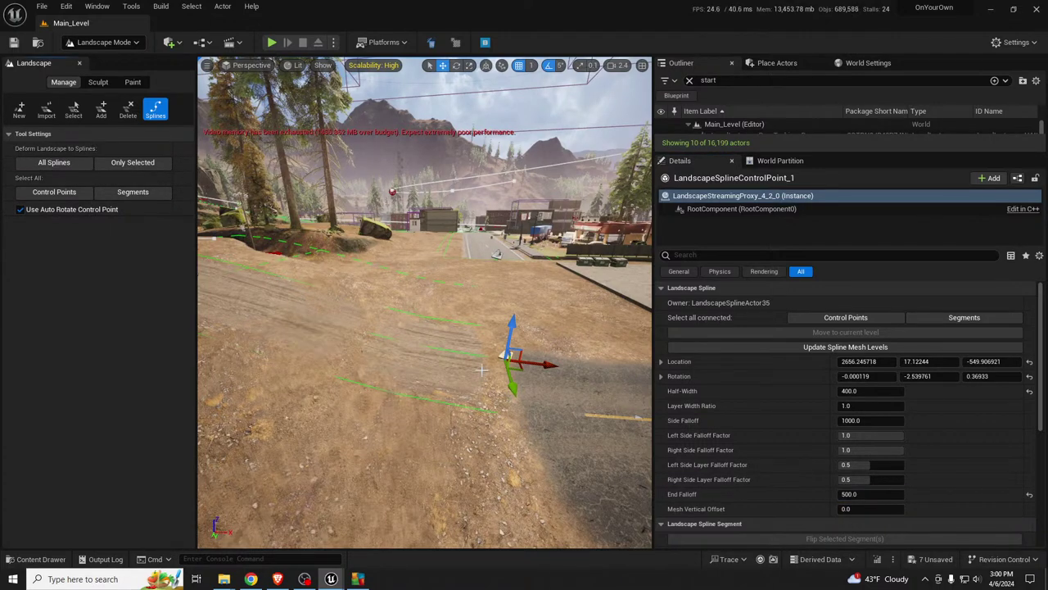
# Step: Check the finished muddy road up to the fence gap and save the level
pyautogui.moveTo(459, 338); pyautogui.dragTo(274, 339, button='right')
pyautogui.press('w')
pyautogui.moveTo(360, 370); pyautogui.dragTo(455, 332, button='right')
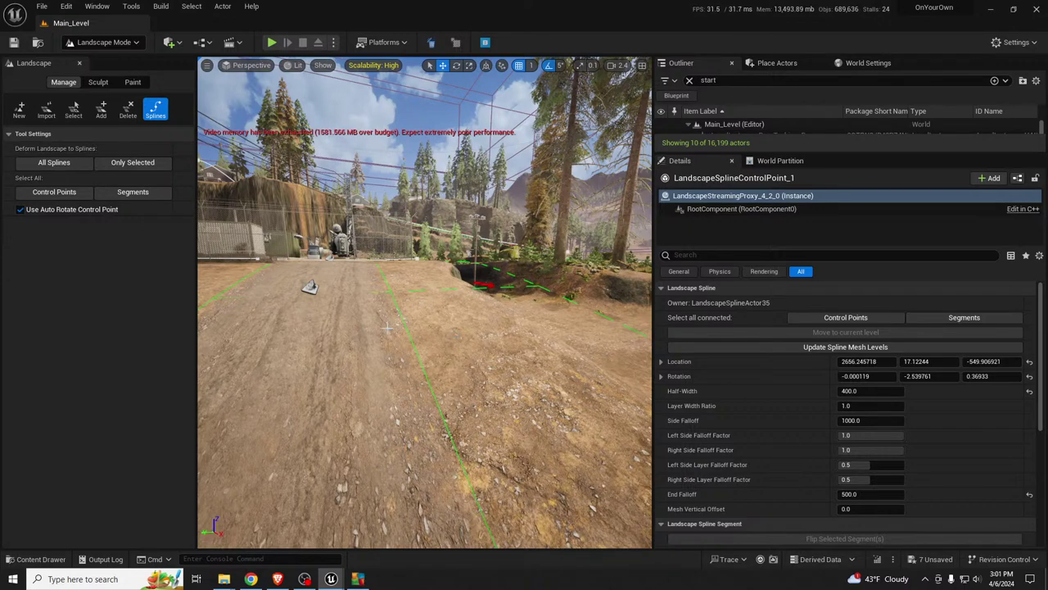
pyautogui.scroll(-5, 448, 354)
pyautogui.hotkey('ctrl', 's')
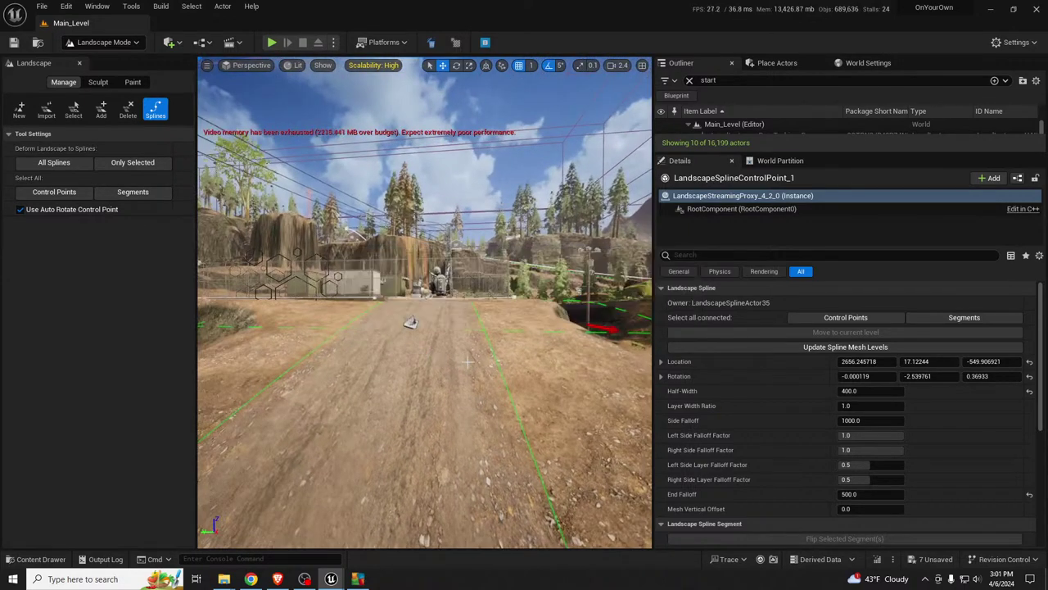
# Step: Switch to selection mode and copy the large SM_Rock_A rock near the town houses to the eroded slope beside the substation yard
pyautogui.hotkey('shift', '1')
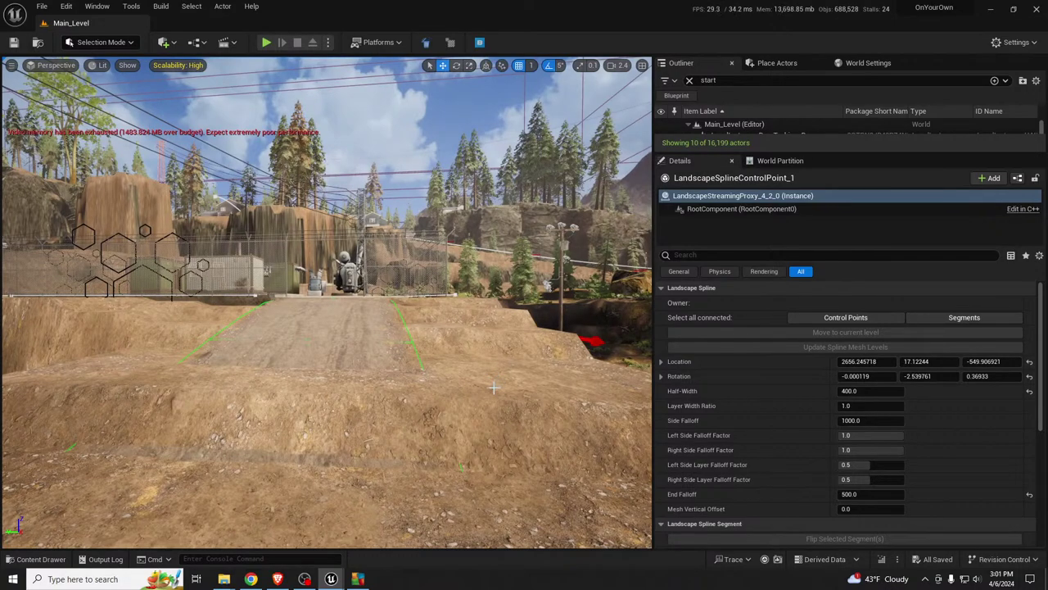
pyautogui.press('w')
pyautogui.moveTo(505, 384); pyautogui.dragTo(279, 380, button='right')
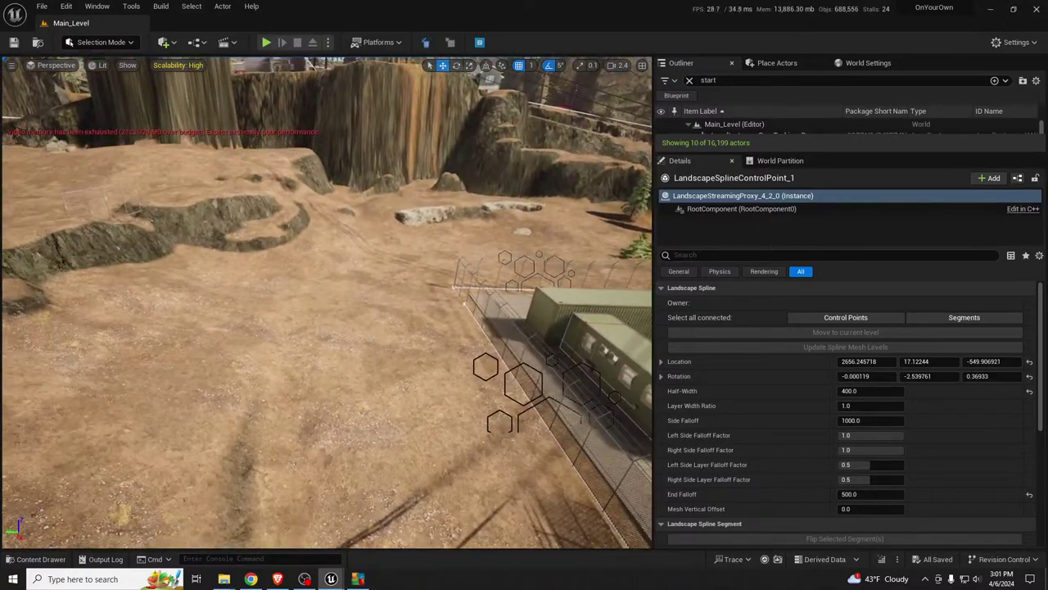
pyautogui.moveTo(399, 304); pyautogui.dragTo(391, 266, button='right')
pyautogui.press('w')
pyautogui.scroll(4, 380, 239)
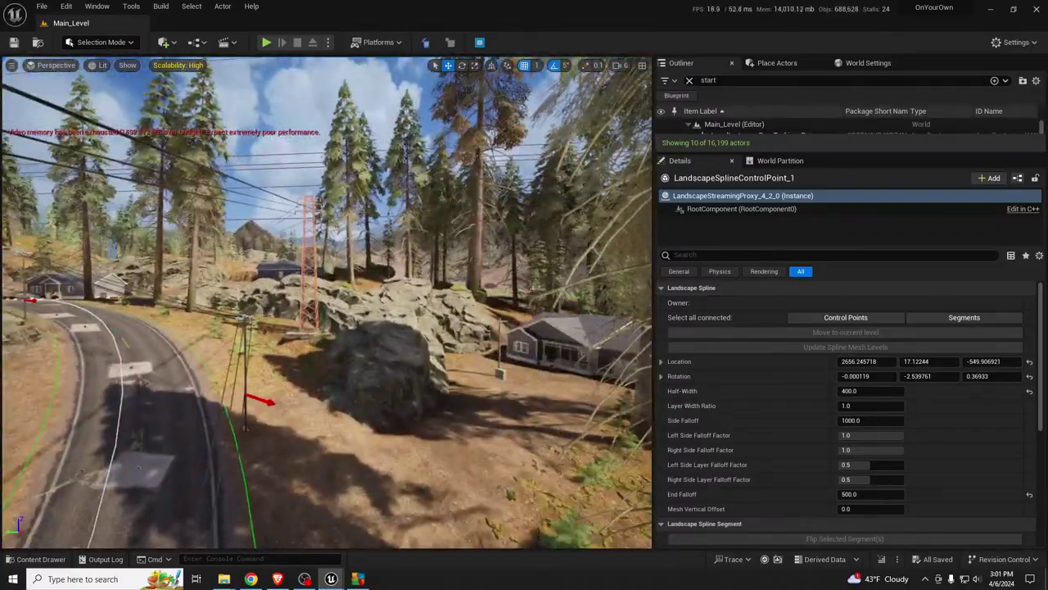
pyautogui.click(455, 366)
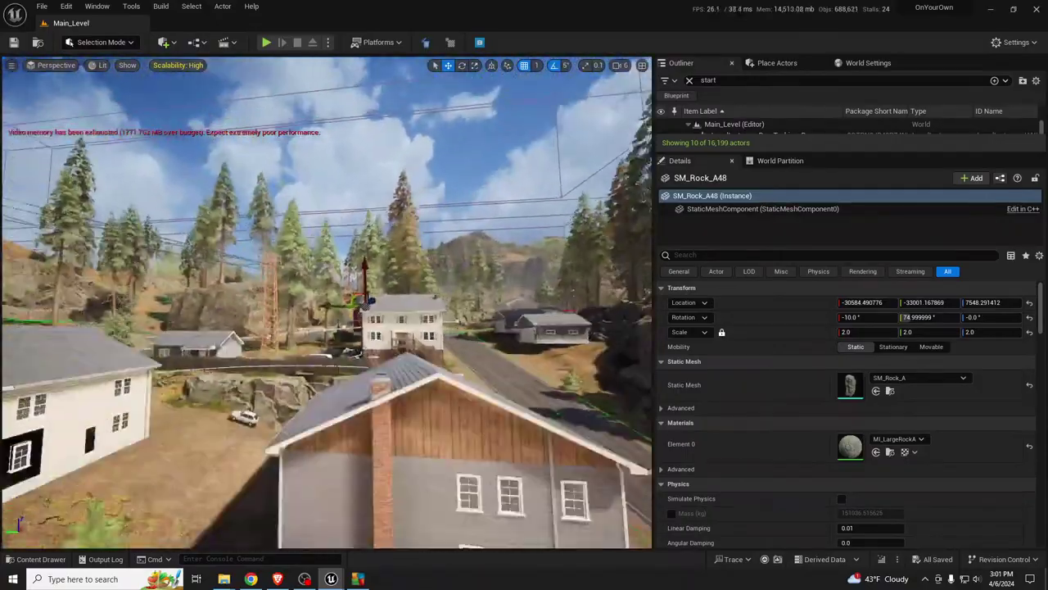
pyautogui.moveTo(386, 303); pyautogui.dragTo(377, 326, button='right')
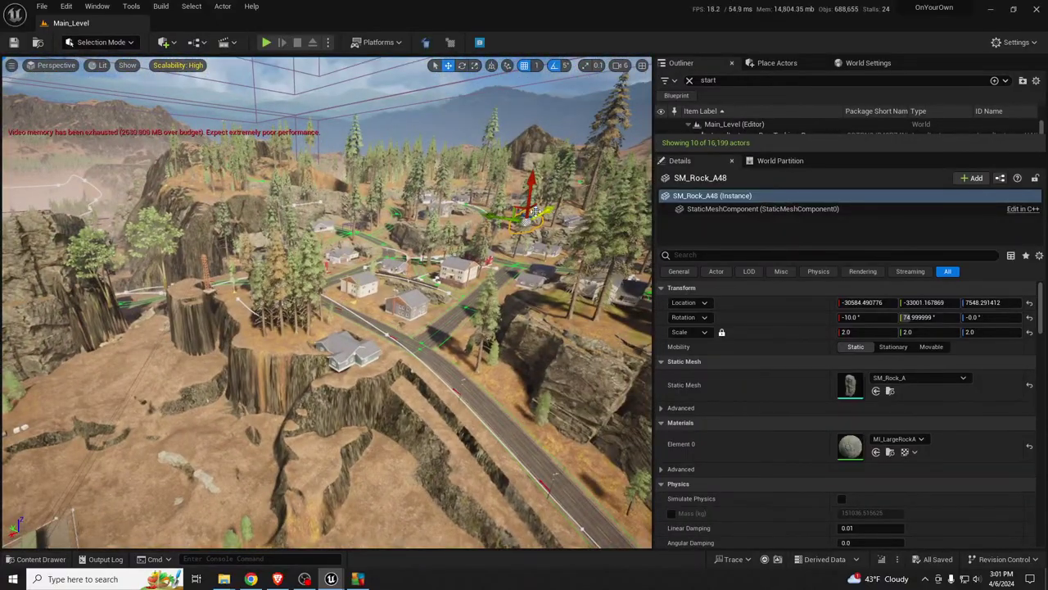
pyautogui.keyDown('alt'); pyautogui.moveTo(524, 220); pyautogui.dragTo(59, 408); pyautogui.keyUp('alt')
pyautogui.moveTo(147, 364); pyautogui.dragTo(78, 341, button='right')
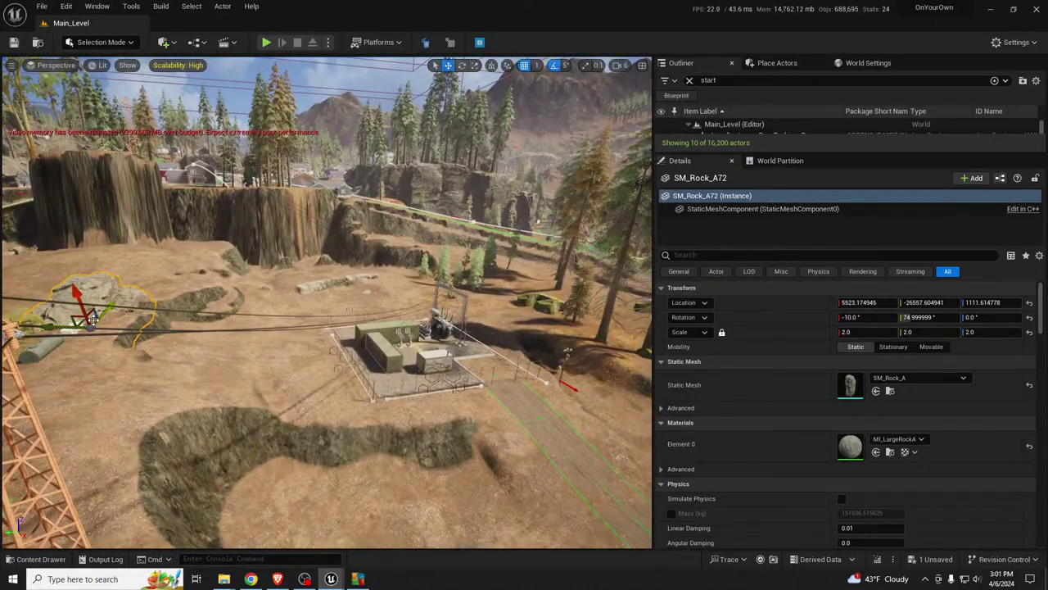
pyautogui.moveTo(90, 321); pyautogui.dragTo(360, 486)
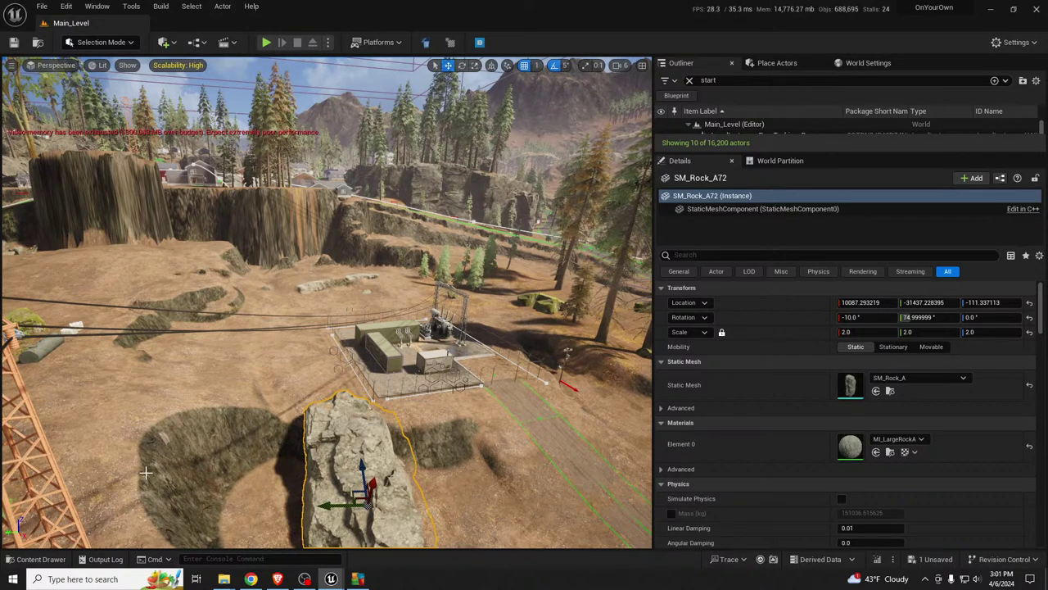
# Step: Rotate the copied rock about its axis and sink it into the eroded slope beside the substation fence
pyautogui.moveTo(260, 481); pyautogui.dragTo(245, 541, button='right')
pyautogui.moveTo(184, 463); pyautogui.dragTo(183, 463, button='right')
pyautogui.moveTo(293, 471); pyautogui.dragTo(292, 471, button='right')
pyautogui.press('e')
pyautogui.moveTo(278, 391); pyautogui.dragTo(325, 360)
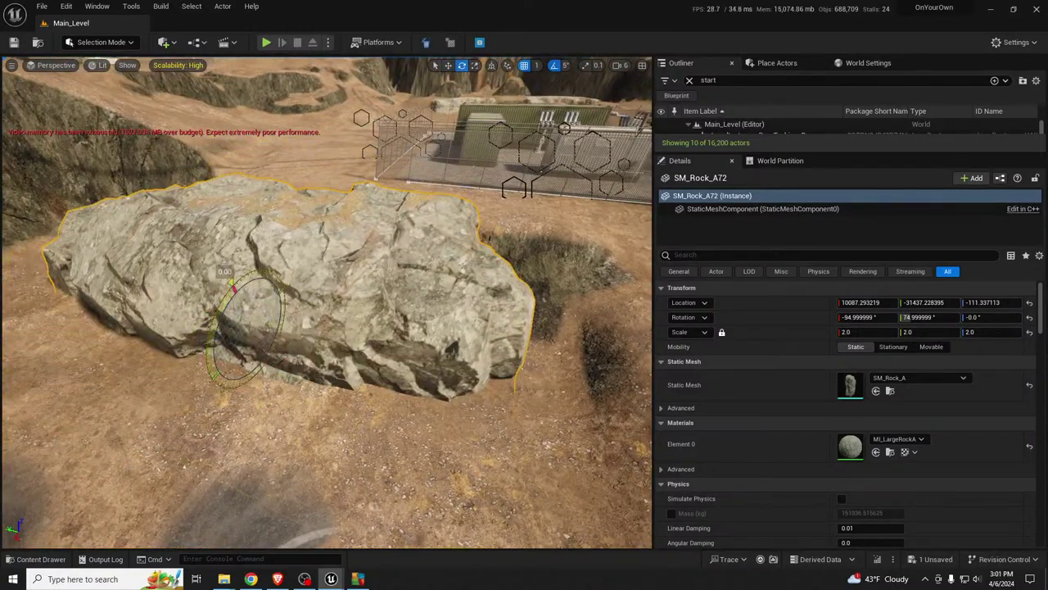
pyautogui.moveTo(233, 285); pyautogui.dragTo(249, 277)
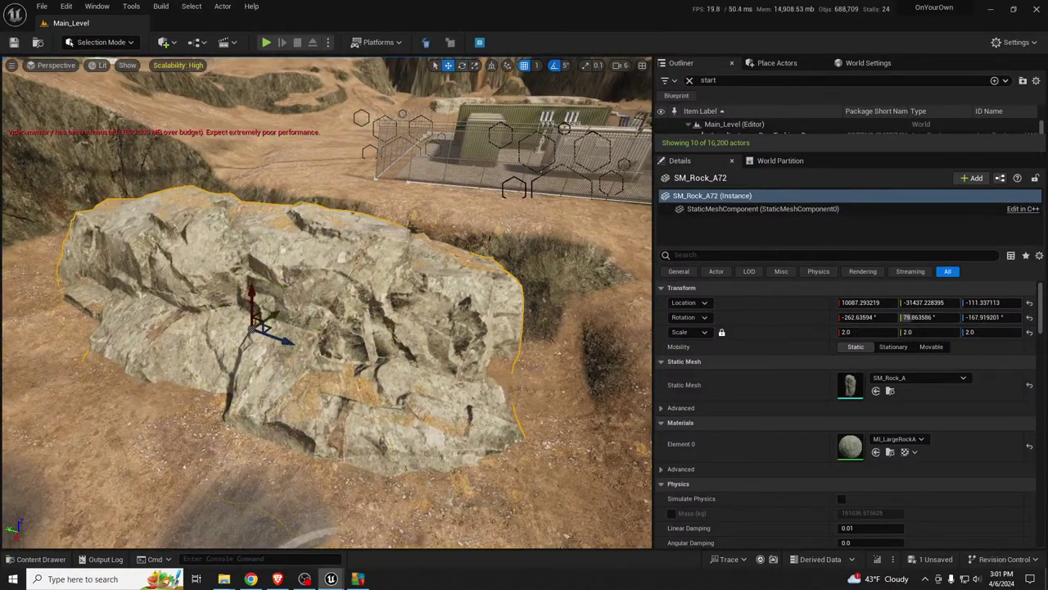
pyautogui.moveTo(273, 327); pyautogui.dragTo(393, 293)
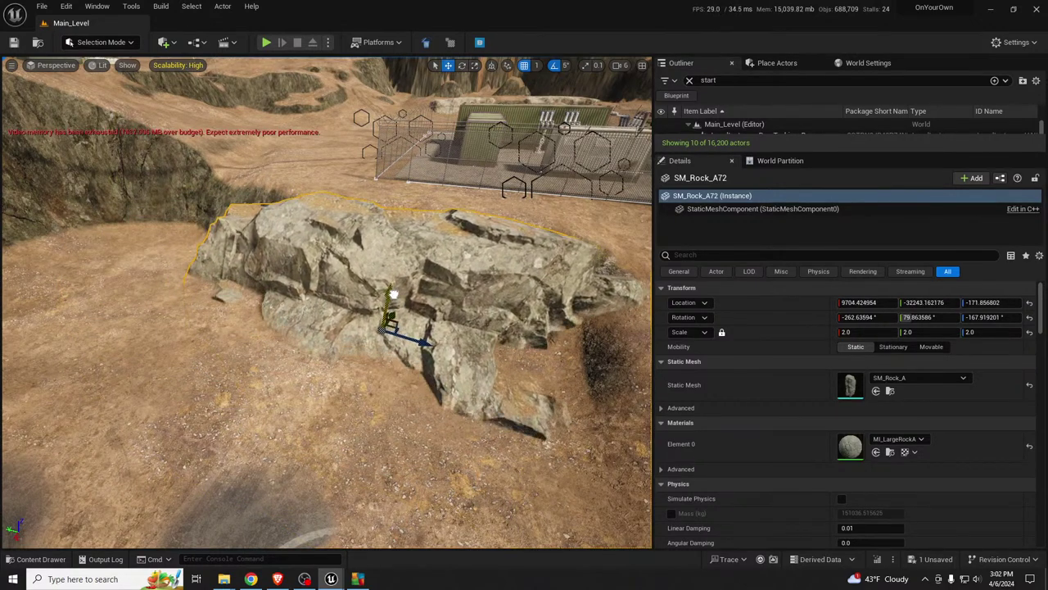
pyautogui.moveTo(393, 293); pyautogui.dragTo(360, 310, button='right')
# Step: Copy the tall cliffmaker cliff to the eroded slope near the orange lattice tower and set the copy's scale to 1
pyautogui.moveTo(455, 310); pyautogui.dragTo(429, 246, button='right')
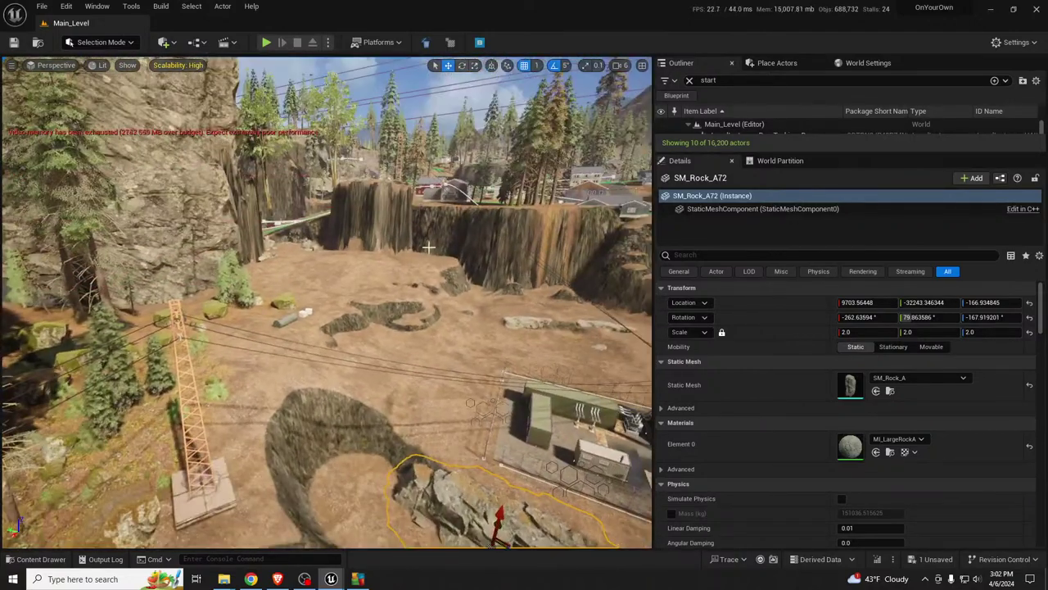
pyautogui.click(234, 246)
pyautogui.moveTo(234, 247); pyautogui.dragTo(221, 324, button='right')
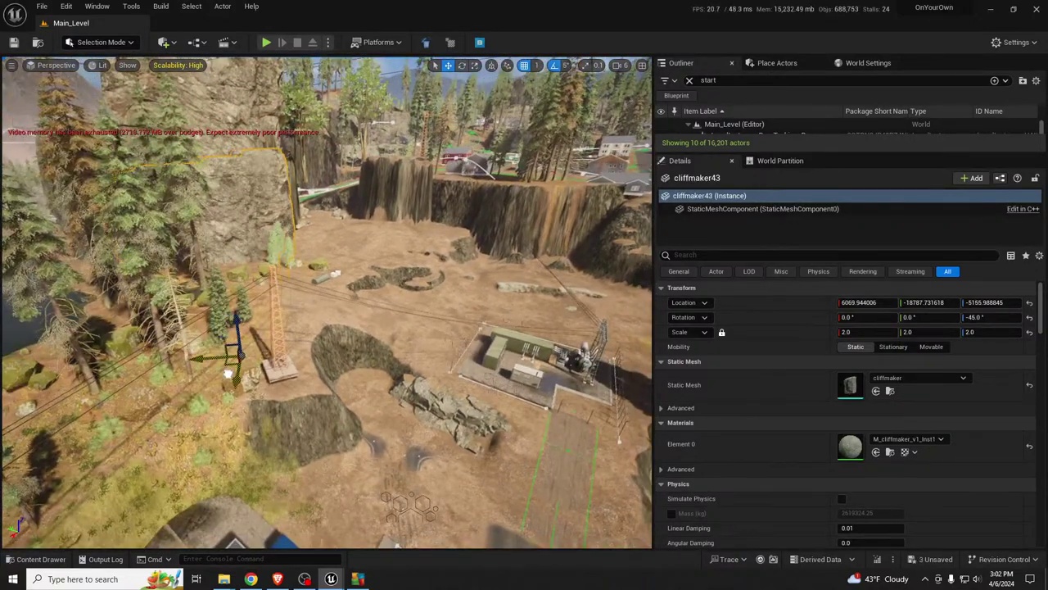
pyautogui.keyDown('alt'); pyautogui.moveTo(228, 374); pyautogui.dragTo(282, 518); pyautogui.keyUp('alt')
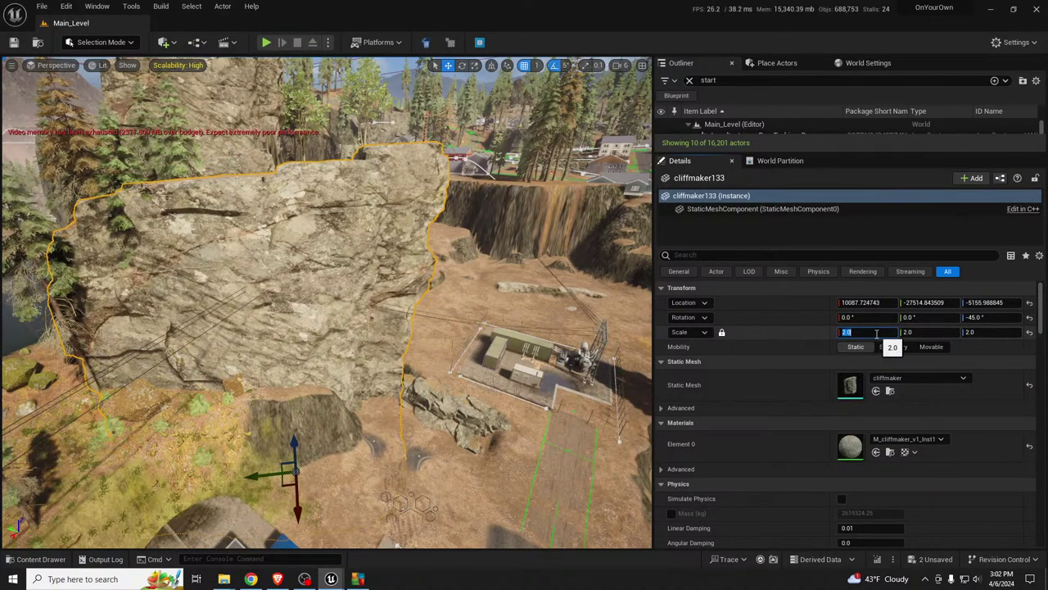
pyautogui.write('1')
pyautogui.press('Return')
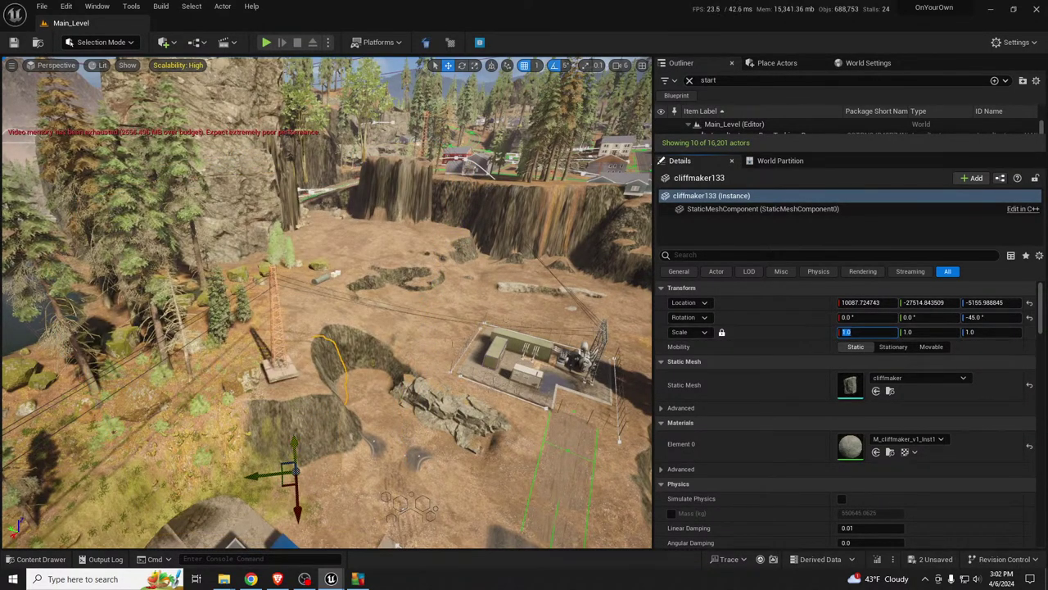
# Step: Move the scaled cliff copy onto the bare slope in front of the orange lattice tower, raising it above the ground
pyautogui.moveTo(285, 468); pyautogui.dragTo(287, 543)
pyautogui.moveTo(298, 487); pyautogui.dragTo(299, 499)
pyautogui.press('f')
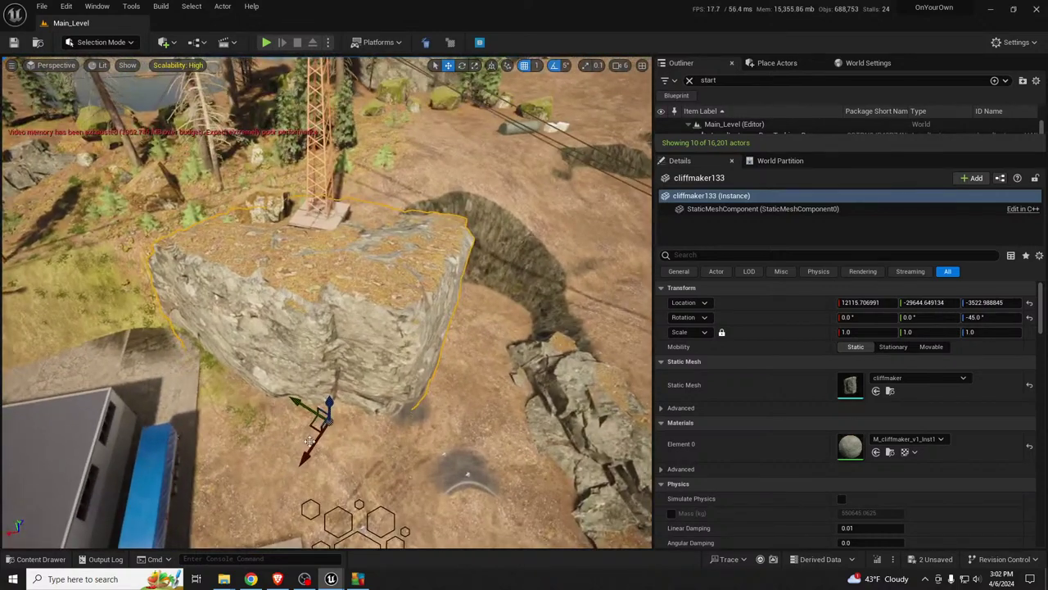
# Step: Copy the small cliff toward the substation rock and rotate the copy to cover the remaining slope, tilting it 15°
pyautogui.moveTo(309, 443); pyautogui.dragTo(433, 387)
pyautogui.press('e')
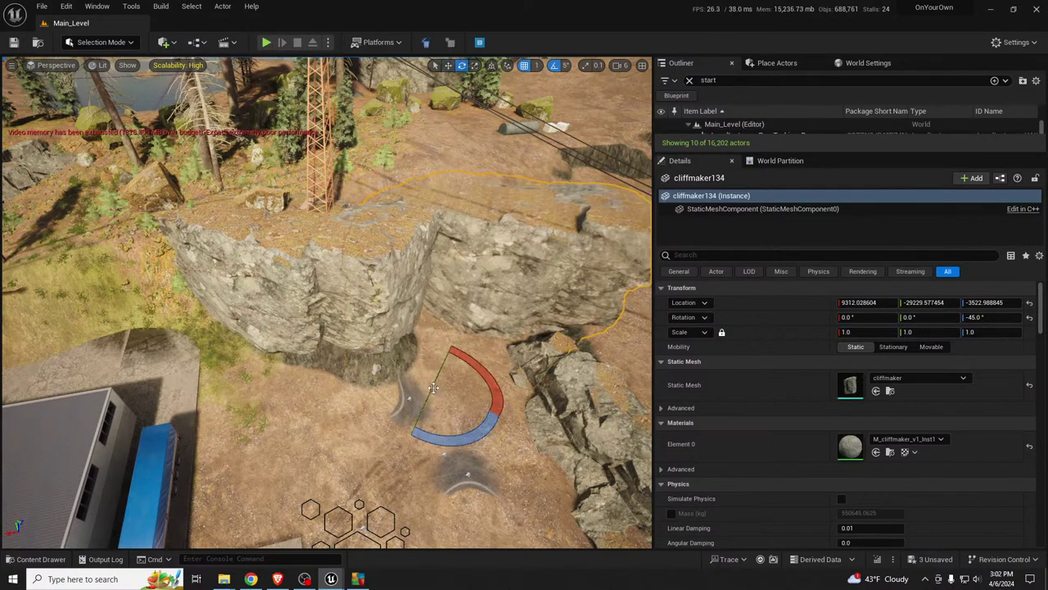
pyautogui.moveTo(454, 440); pyautogui.dragTo(476, 420)
pyautogui.moveTo(443, 390)
pyautogui.mouseDown()
pyautogui.moveTo(432, 440)
pyautogui.moveTo(439, 352)
pyautogui.moveTo(444, 388)
pyautogui.moveTo(433, 395)
pyautogui.mouseUp()
pyautogui.press('w')
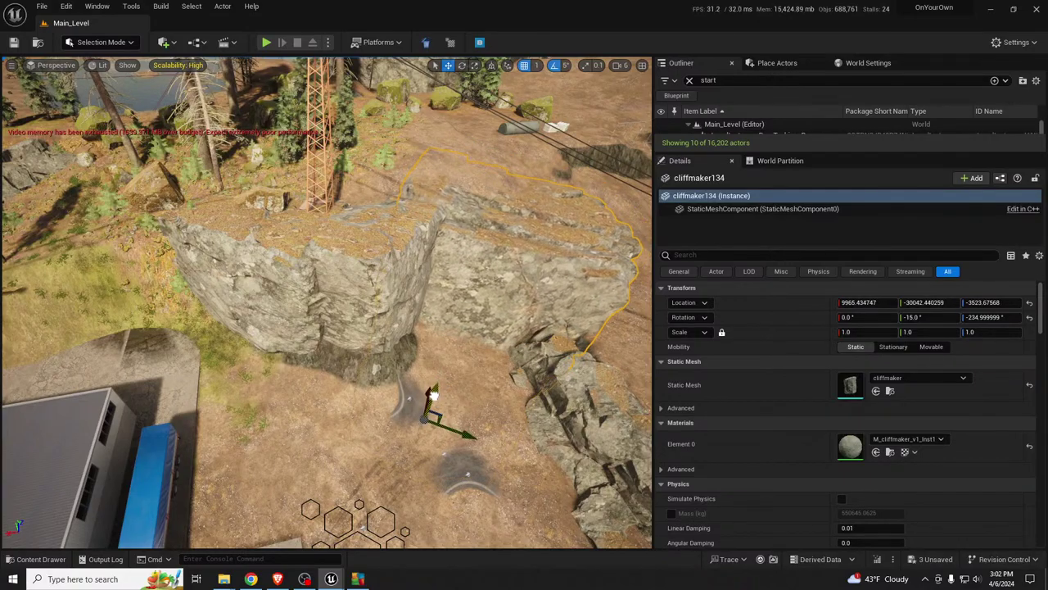
# Step: Copy the SM_Rock_A rock beside the substation to the eroded ledge near the two construction fence panels
pyautogui.moveTo(437, 393); pyautogui.dragTo(328, 395, button='right')
pyautogui.press('w')
pyautogui.press('s')
pyautogui.click(357, 395)
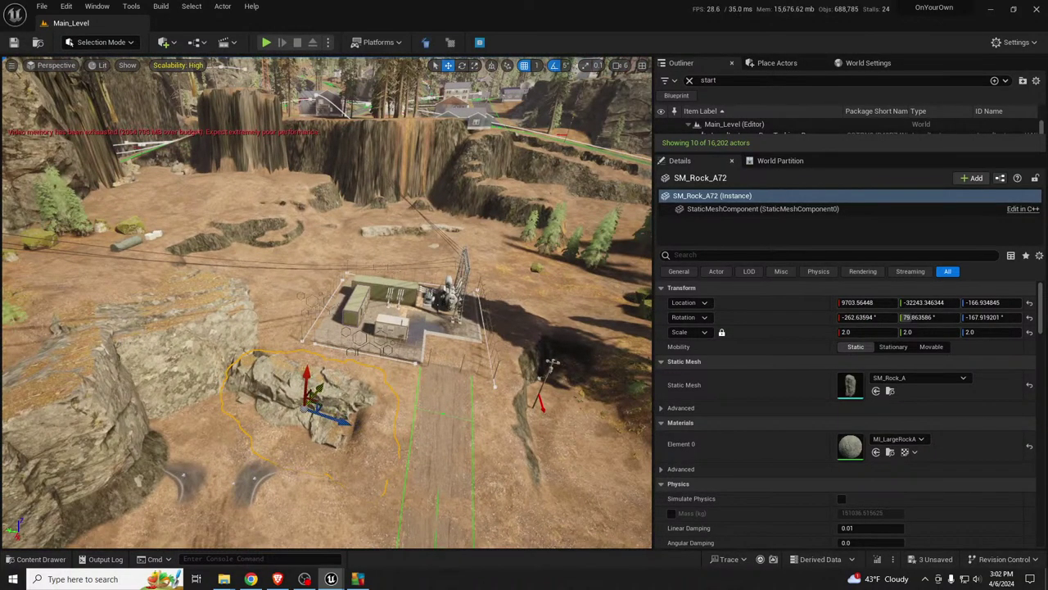
pyautogui.keyDown('alt'); pyautogui.moveTo(315, 398); pyautogui.dragTo(269, 304); pyautogui.keyUp('alt')
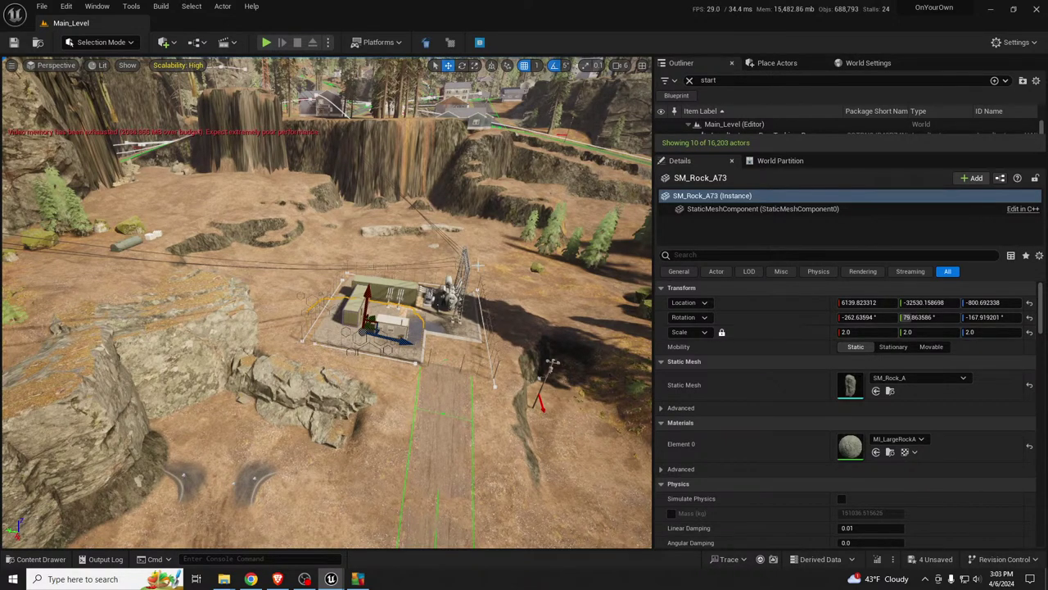
pyautogui.press('f')
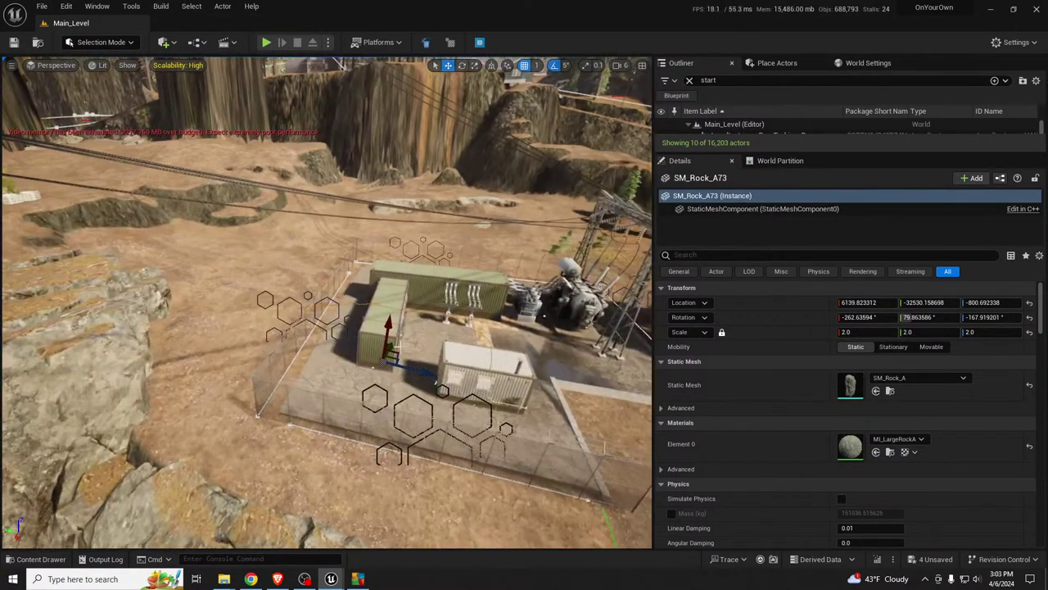
pyautogui.moveTo(396, 353); pyautogui.dragTo(175, 220)
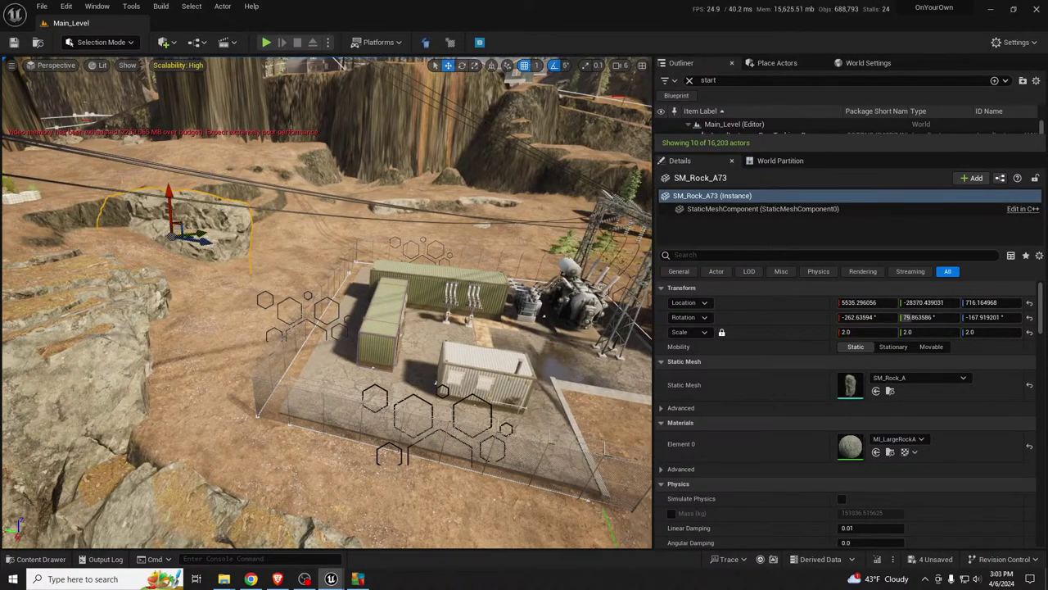
pyautogui.press('w')
pyautogui.moveTo(205, 254); pyautogui.dragTo(106, 209, button='right')
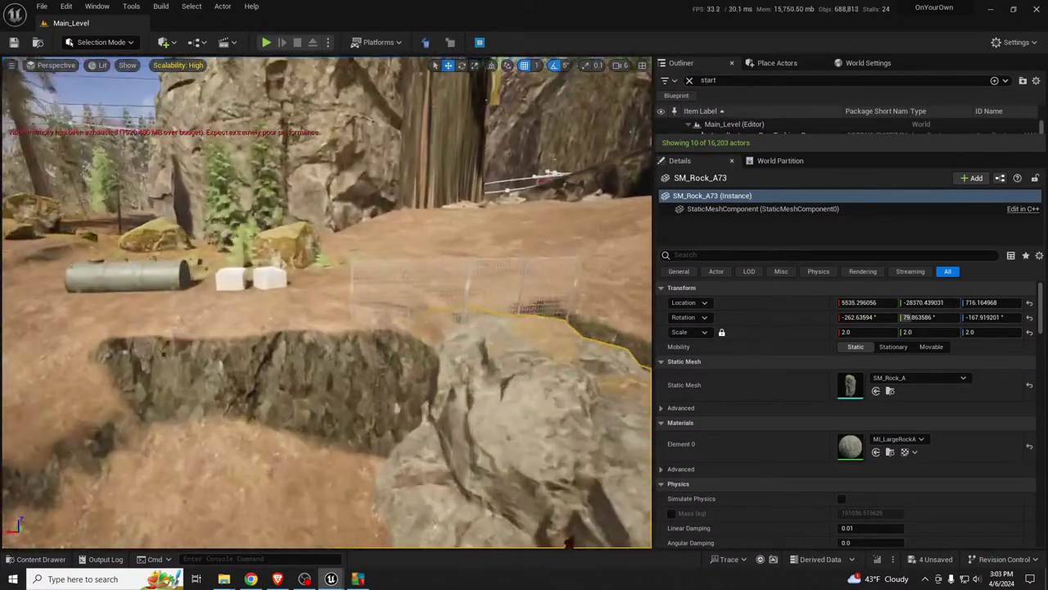
pyautogui.press('s')
pyautogui.moveTo(240, 171); pyautogui.dragTo(271, 217, button='right')
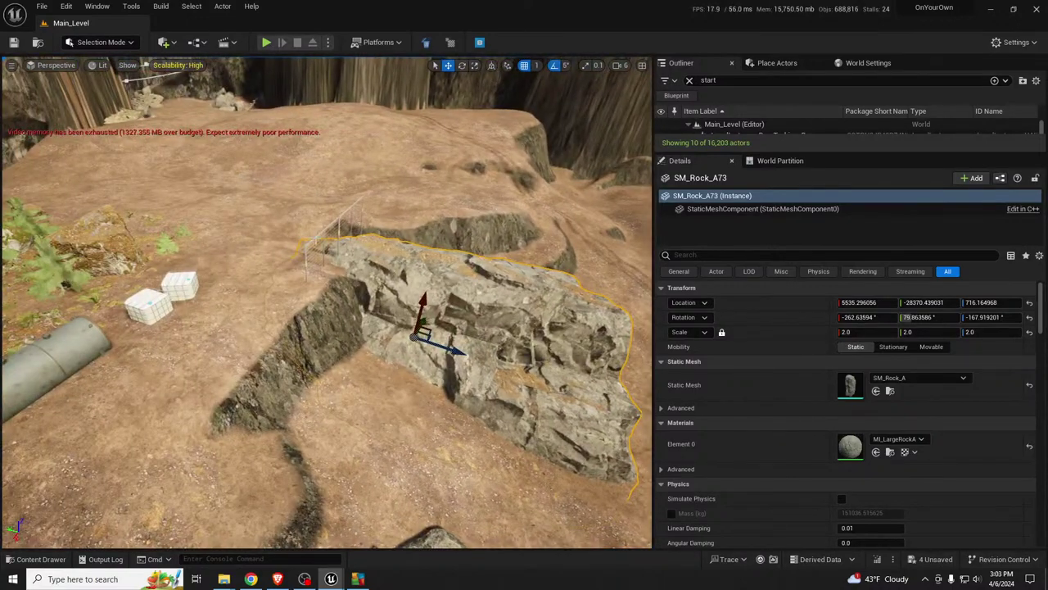
# Step: Delete both construction fence panels standing behind the newly placed rock
pyautogui.click(339, 223)
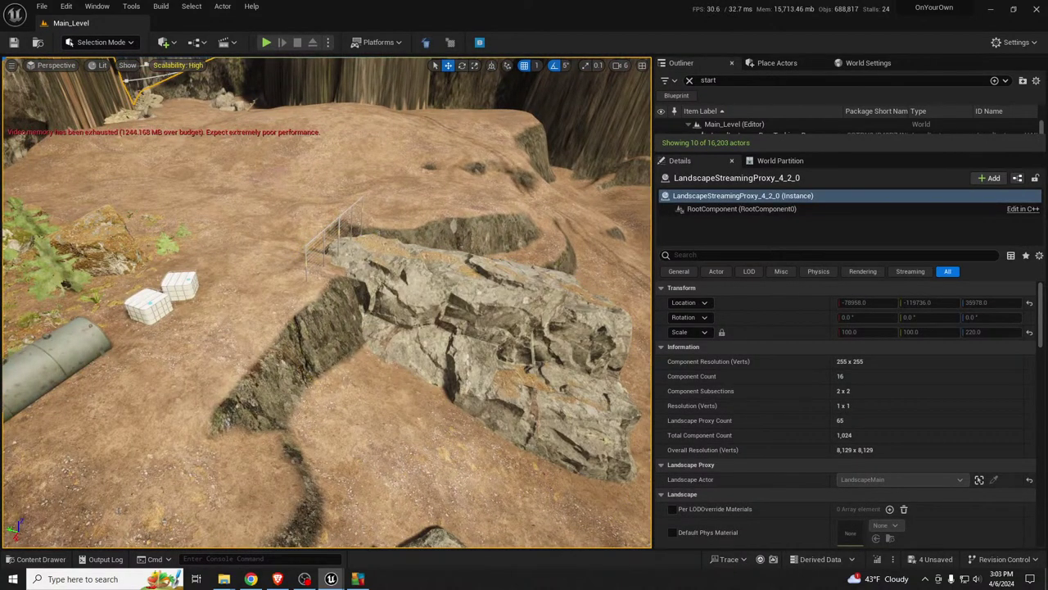
pyautogui.click(339, 222)
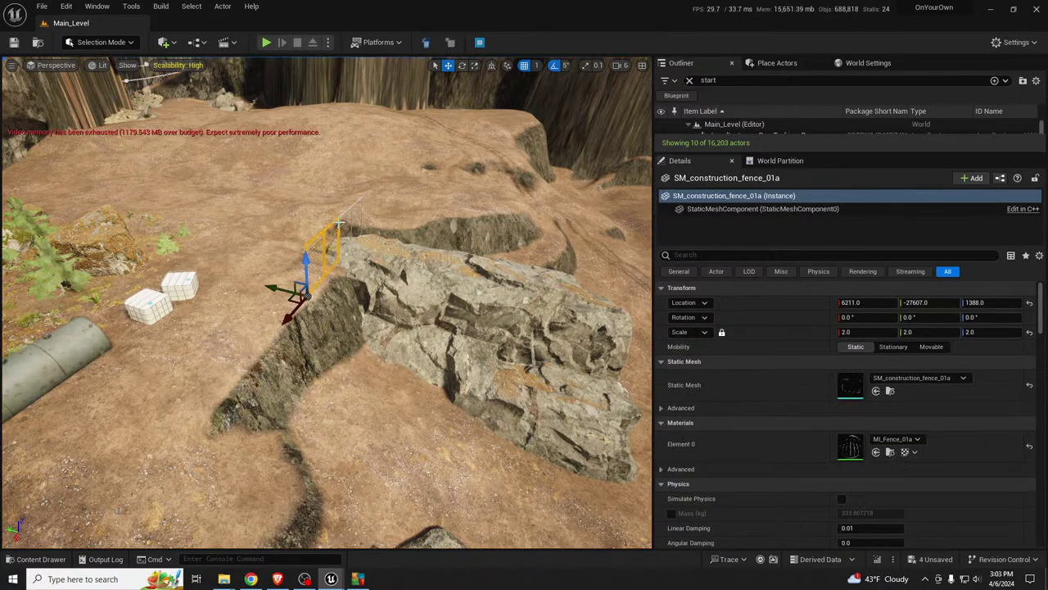
pyautogui.press('Delete')
pyautogui.press('w')
pyautogui.moveTo(342, 222); pyautogui.dragTo(344, 177, button='right')
pyautogui.scroll(-3, 344, 178)
pyautogui.press('w')
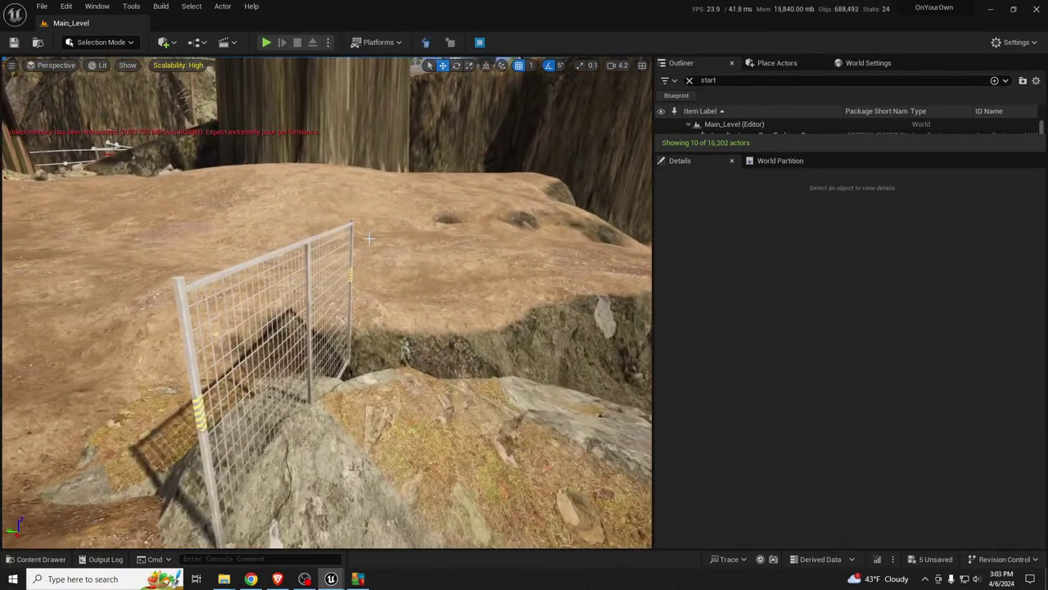
pyautogui.click(341, 229)
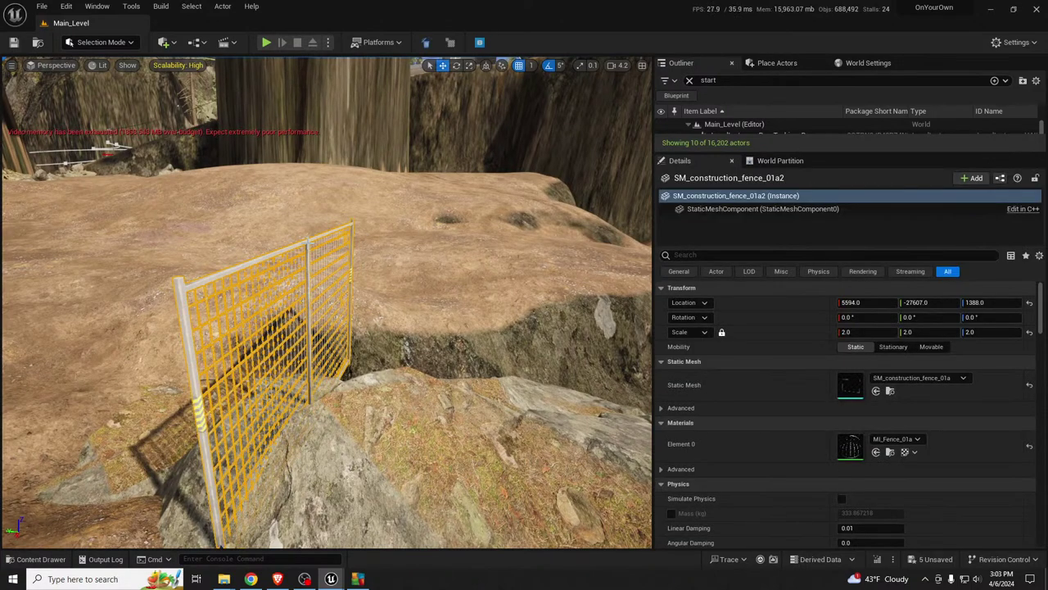
pyautogui.press('Delete')
# Step: Select the copied rock on the eroded ledge and rotate it 75° about its axis
pyautogui.moveTo(340, 225); pyautogui.dragTo(341, 227, button='right')
pyautogui.press('s')
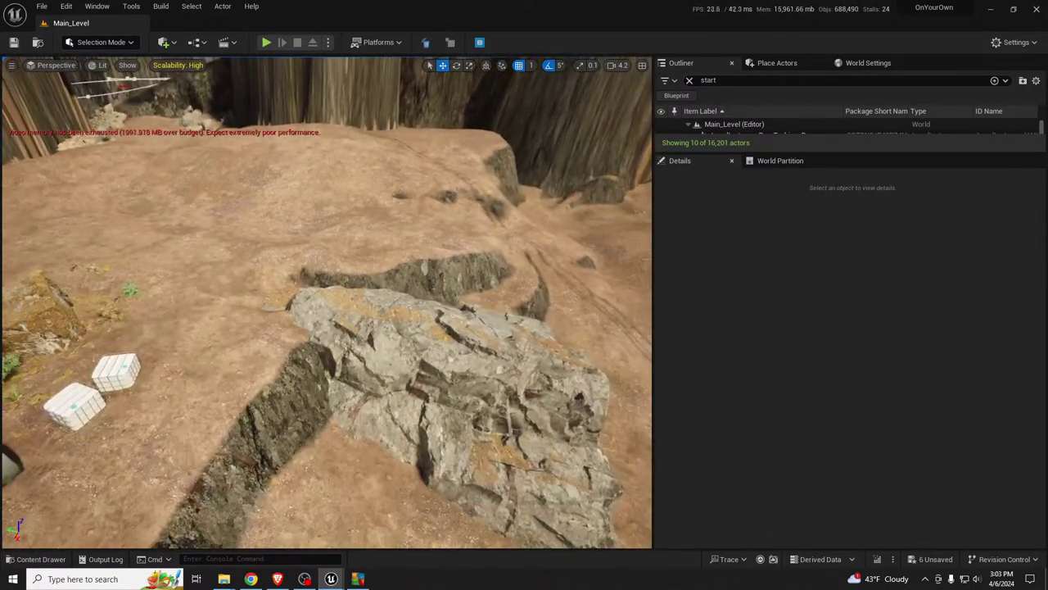
pyautogui.click(372, 352)
pyautogui.moveTo(372, 352); pyautogui.dragTo(397, 358, button='right')
pyautogui.press('e')
pyautogui.moveTo(371, 407); pyautogui.dragTo(405, 365)
# Step: Add the storage tank and both white liquid containers to the selection and move the group toward the substation
pyautogui.moveTo(405, 365); pyautogui.dragTo(401, 366, button='right')
pyautogui.press('a')
pyautogui.keyDown('shift'); pyautogui.click(428, 373); pyautogui.keyUp('shift')
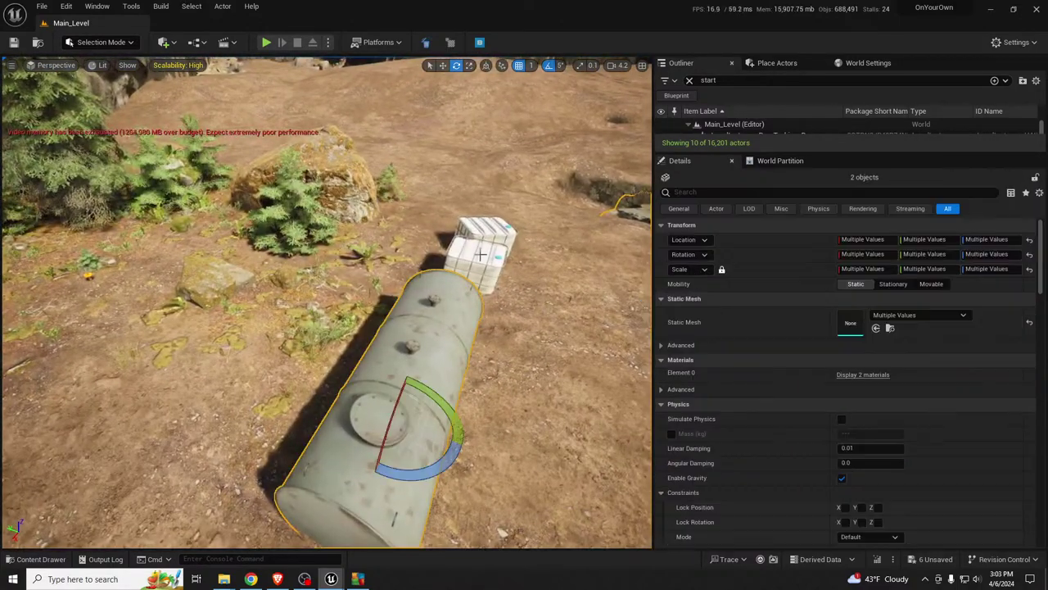
pyautogui.keyDown('shift'); pyautogui.click(480, 253); pyautogui.keyUp('shift')
pyautogui.keyDown('shift'); pyautogui.click(489, 221); pyautogui.keyUp('shift')
pyautogui.moveTo(489, 221); pyautogui.dragTo(544, 227, button='right')
pyautogui.press('s')
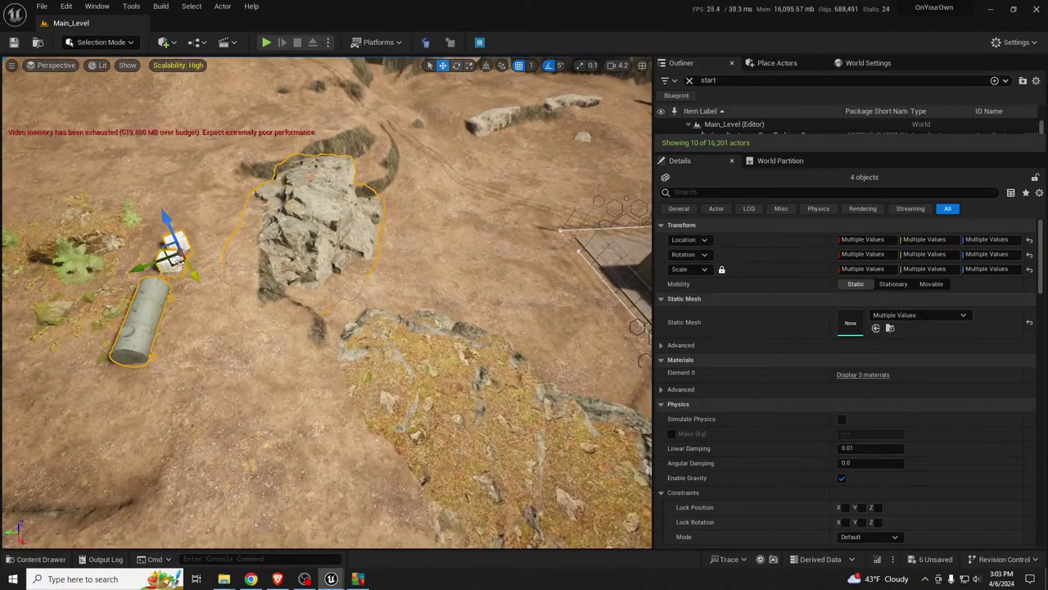
pyautogui.moveTo(170, 256); pyautogui.dragTo(325, 247)
# Step: Deselect the rock and move the storage tank and both white containers next to the substation's fence
pyautogui.keyDown('ctrl'); pyautogui.click(414, 226); pyautogui.keyUp('ctrl')
pyautogui.moveTo(414, 225); pyautogui.dragTo(459, 227, button='right')
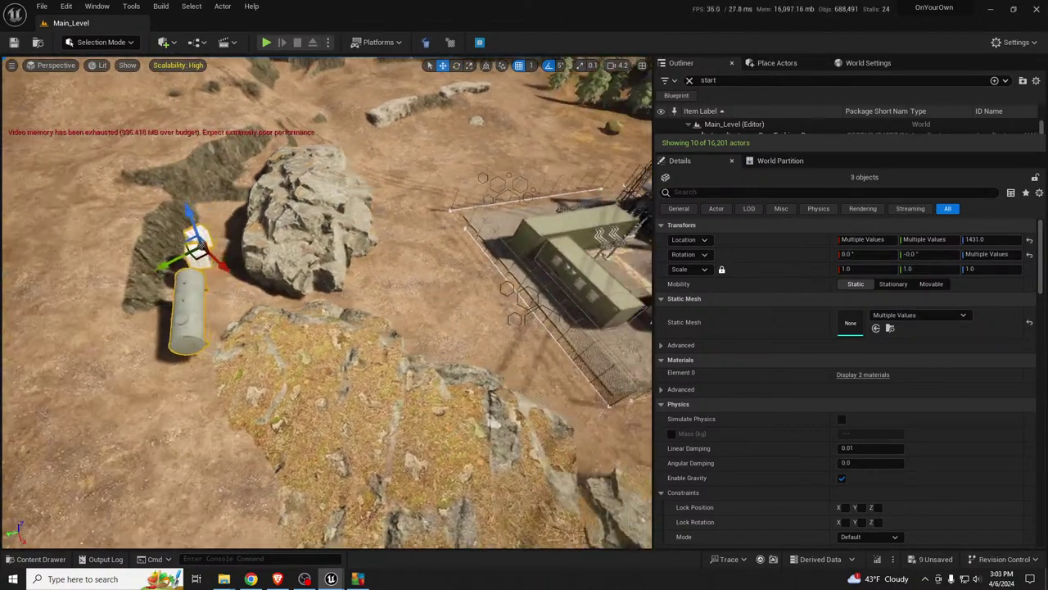
pyautogui.press('d')
pyautogui.moveTo(143, 253); pyautogui.dragTo(560, 256)
pyautogui.moveTo(560, 257); pyautogui.dragTo(576, 260, button='right')
pyautogui.press('d')
pyautogui.press('w')
pyautogui.moveTo(445, 281); pyautogui.dragTo(453, 246, button='right')
pyautogui.press('d')
pyautogui.press('s')
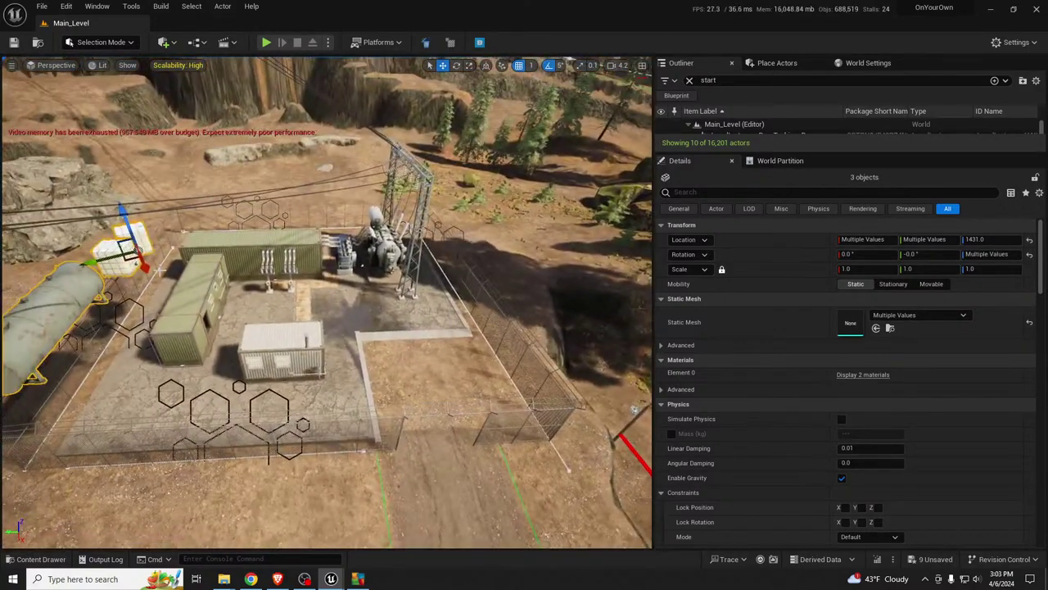
# Step: Rotate the tank and containers parallel to the front fence and move them inside the substation yard
pyautogui.moveTo(135, 262); pyautogui.dragTo(129, 284)
pyautogui.press('e')
pyautogui.press('w')
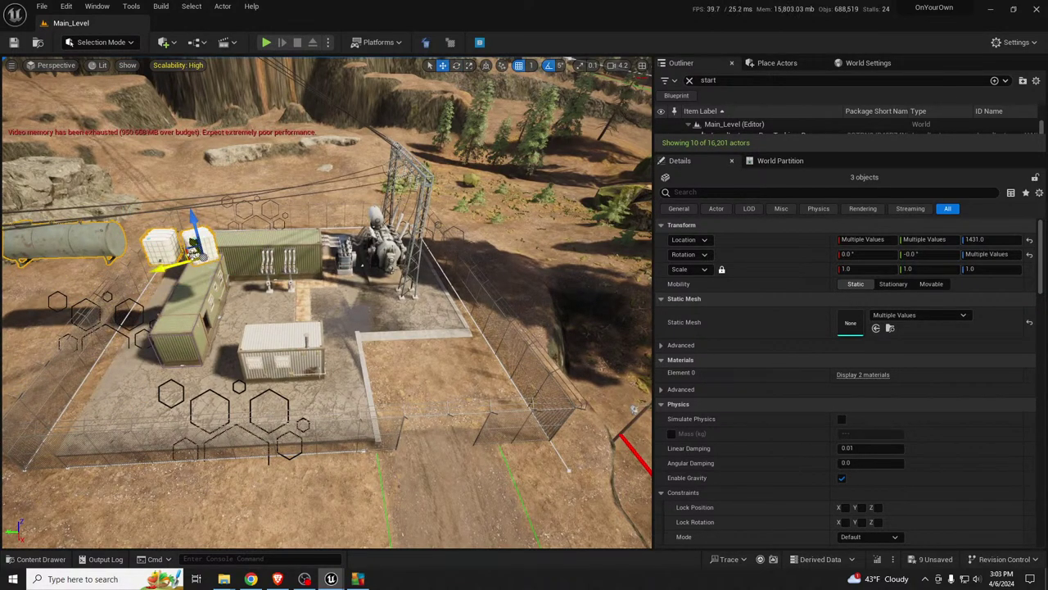
pyautogui.moveTo(194, 250); pyautogui.dragTo(322, 401)
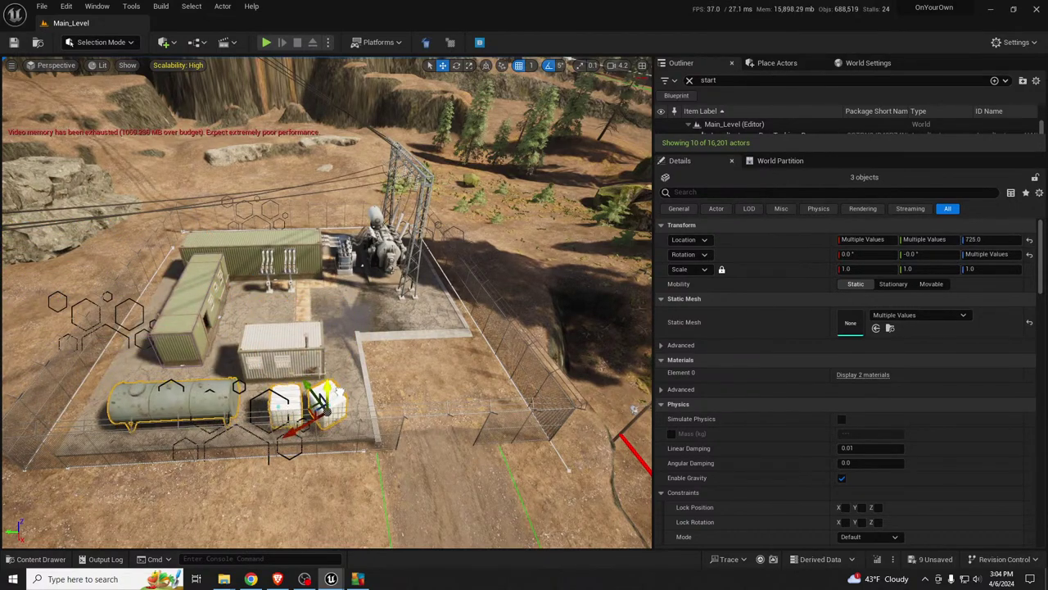
# Step: Lower the tank and both containers onto the yard's concrete floor, to a Z location of 655
pyautogui.press('w')
pyautogui.moveTo(337, 391); pyautogui.dragTo(139, 393, button='right')
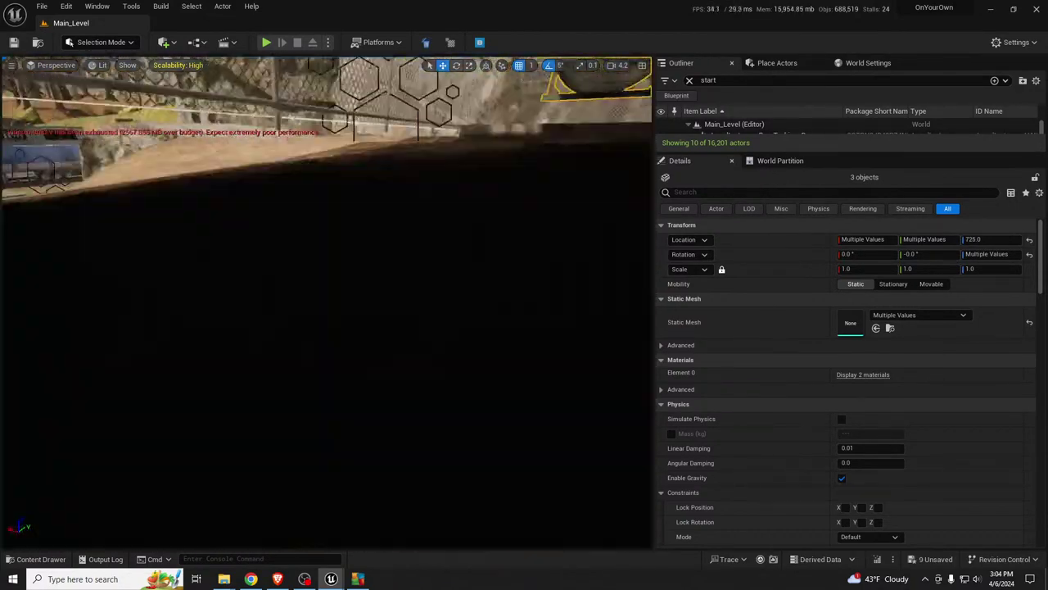
pyautogui.press('s')
pyautogui.moveTo(453, 280)
pyautogui.mouseDown(button='right')
pyautogui.moveTo(483, 319)
pyautogui.moveTo(467, 315)
pyautogui.moveTo(453, 280)
pyautogui.mouseUp(button='right')
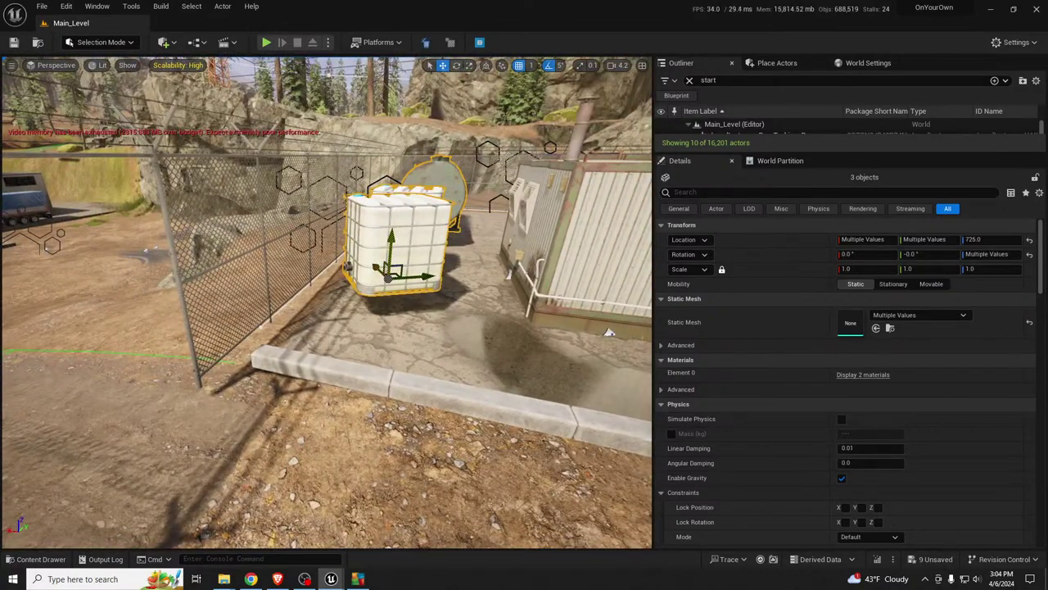
pyautogui.moveTo(391, 262); pyautogui.dragTo(399, 309)
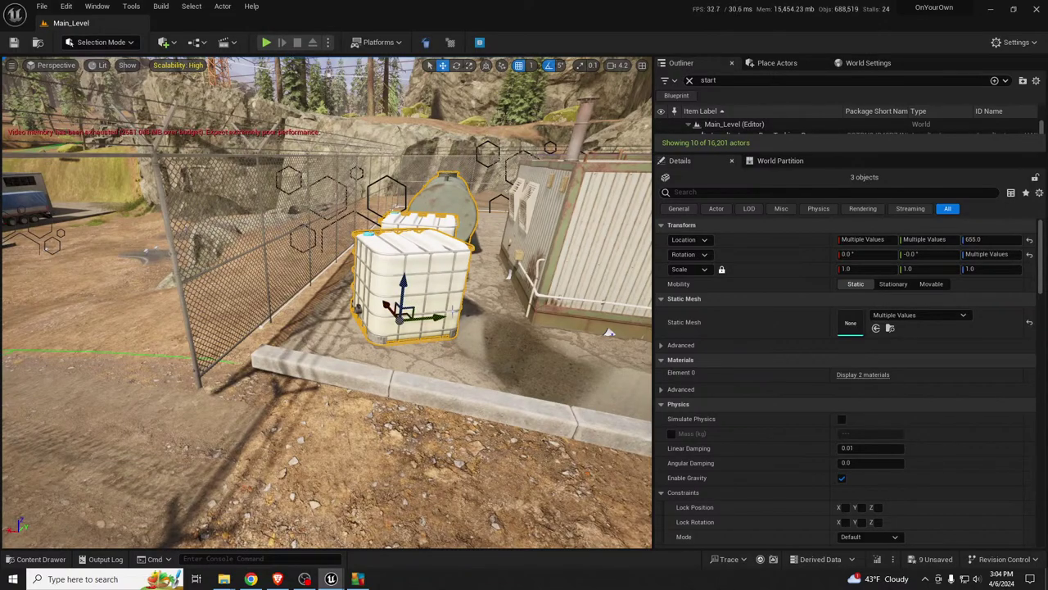
# Step: Move the rotated SM_Rock_A rock back against the eroded ledge behind the substation
pyautogui.moveTo(568, 354); pyautogui.dragTo(569, 330, button='right')
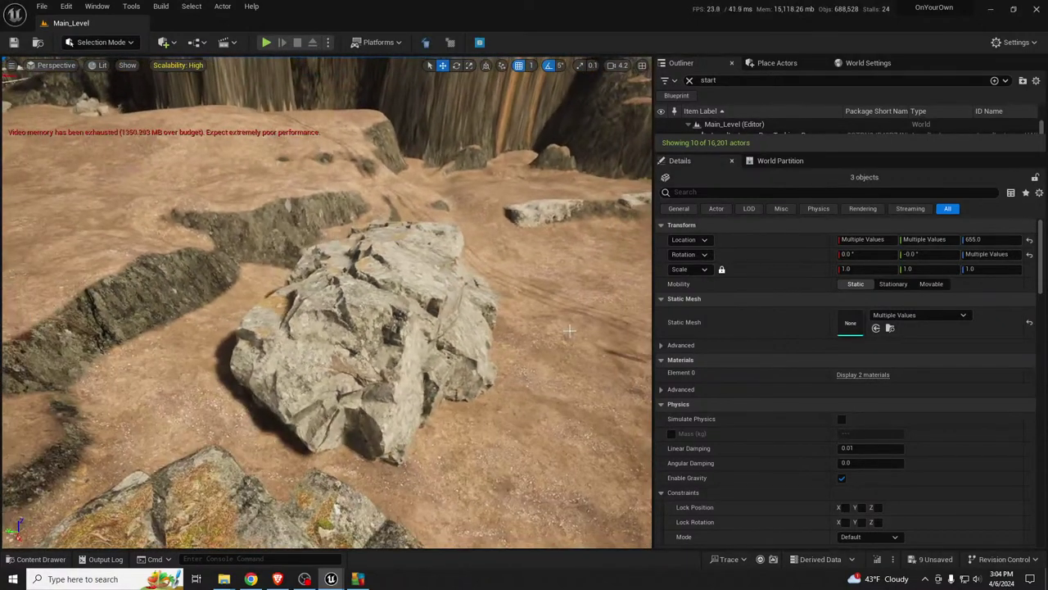
pyautogui.click(413, 309)
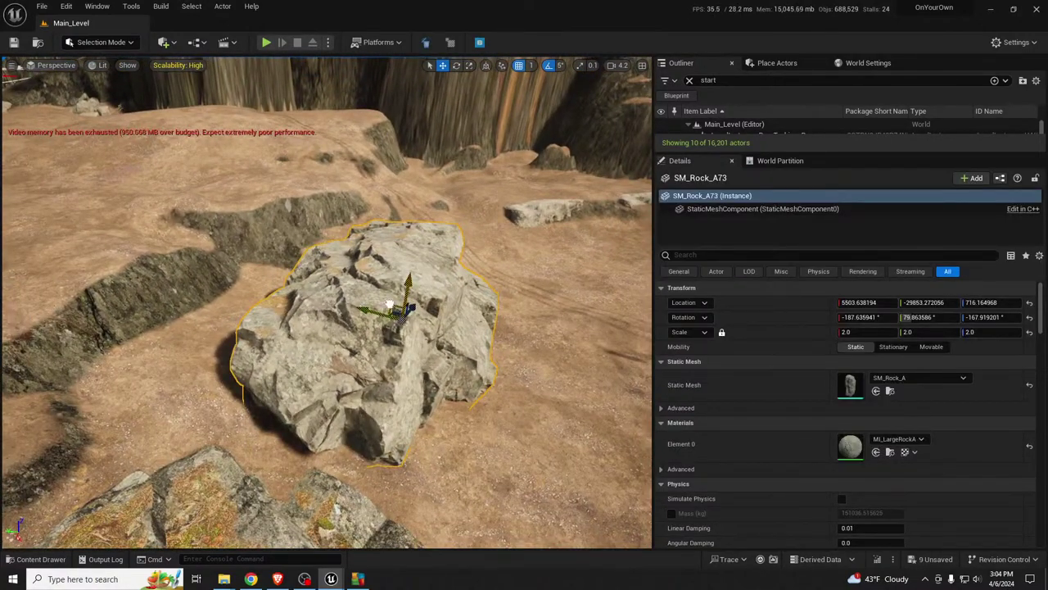
pyautogui.moveTo(390, 304); pyautogui.dragTo(279, 260)
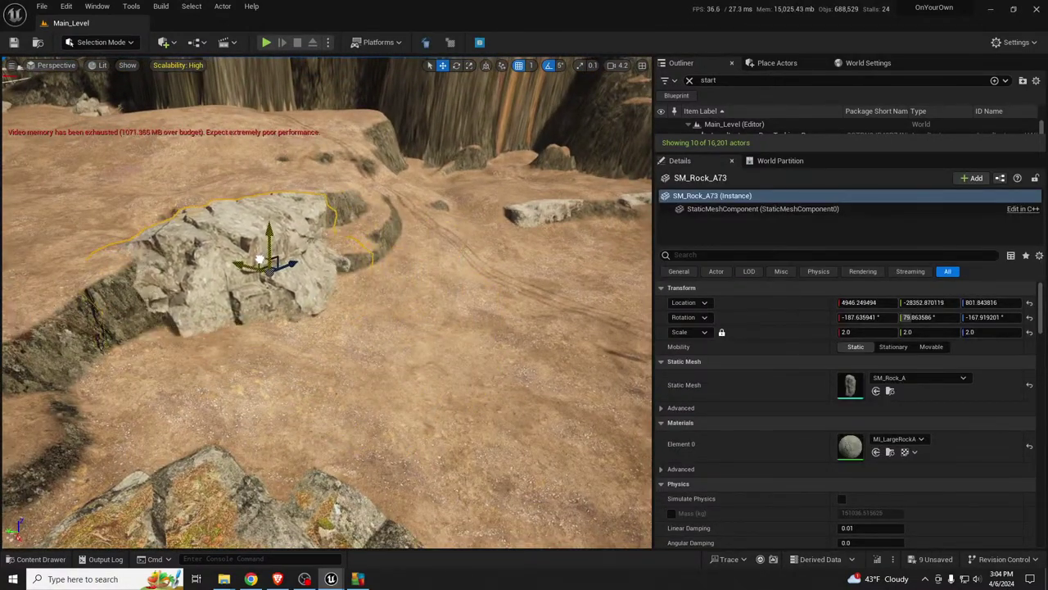
# Step: Copy the ledge rock to the adjoining bare section, turn it to a different angle, and sink it into the slope
pyautogui.moveTo(260, 260); pyautogui.dragTo(176, 255, button='right')
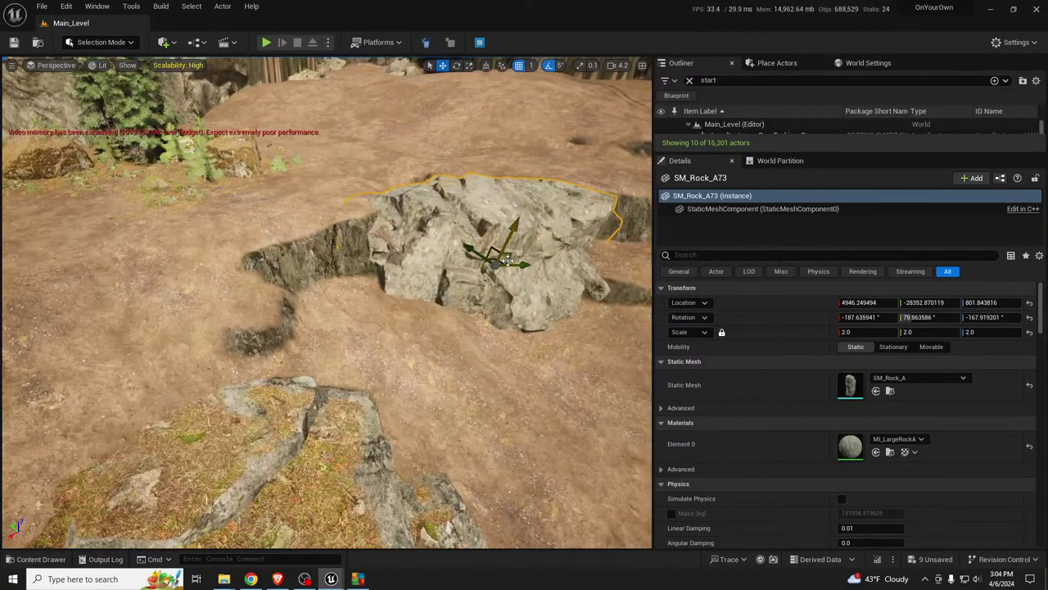
pyautogui.keyDown('alt'); pyautogui.moveTo(494, 261); pyautogui.dragTo(389, 211); pyautogui.keyUp('alt')
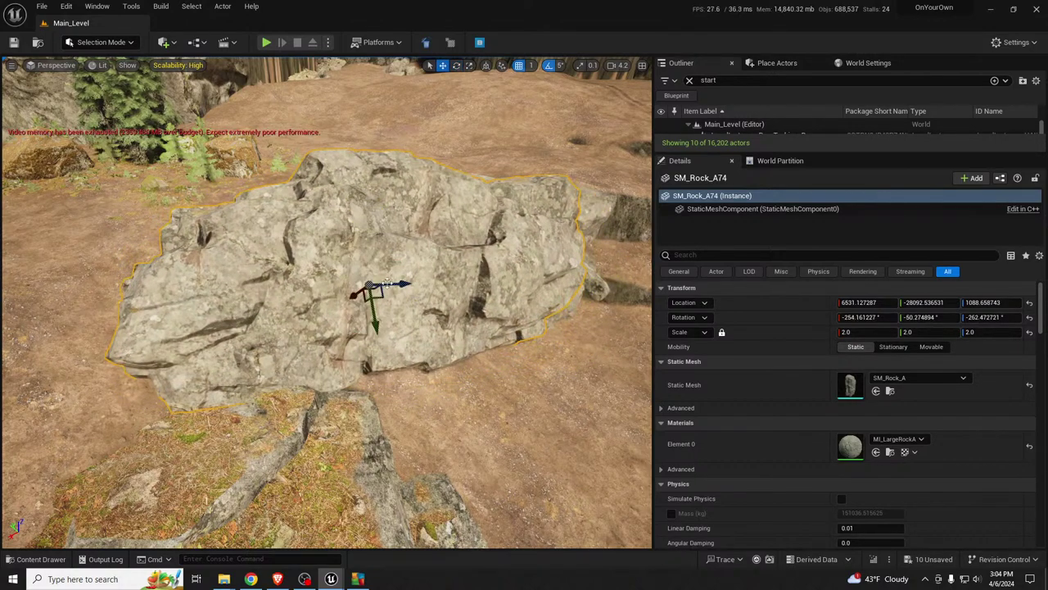
pyautogui.moveTo(370, 288); pyautogui.dragTo(342, 311)
pyautogui.moveTo(344, 309)
pyautogui.mouseDown(button='right')
pyautogui.moveTo(495, 262)
pyautogui.moveTo(328, 299)
pyautogui.moveTo(342, 311)
pyautogui.mouseUp(button='right')
pyautogui.press('s')
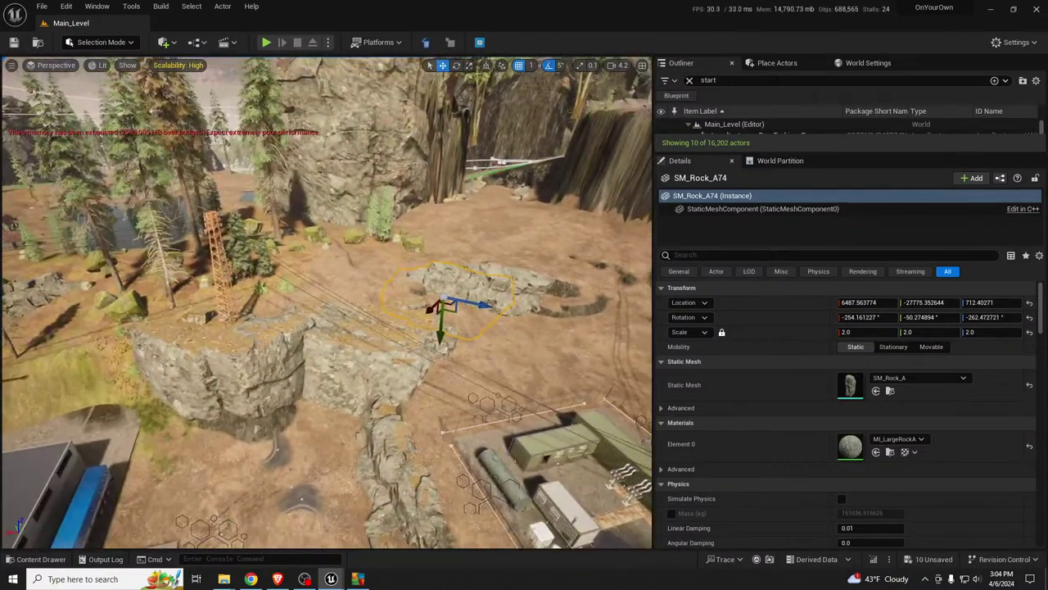
# Step: Copy the large cliffmaker cliff to the bare eroded bank below the houses, turn it to a Z rotation of 35°, and fit it against the slope
pyautogui.click(397, 165)
pyautogui.moveTo(397, 166); pyautogui.dragTo(430, 127, button='right')
pyautogui.press('w')
pyautogui.scroll(4, 397, 166)
pyautogui.moveTo(478, 241); pyautogui.dragTo(479, 242, button='right')
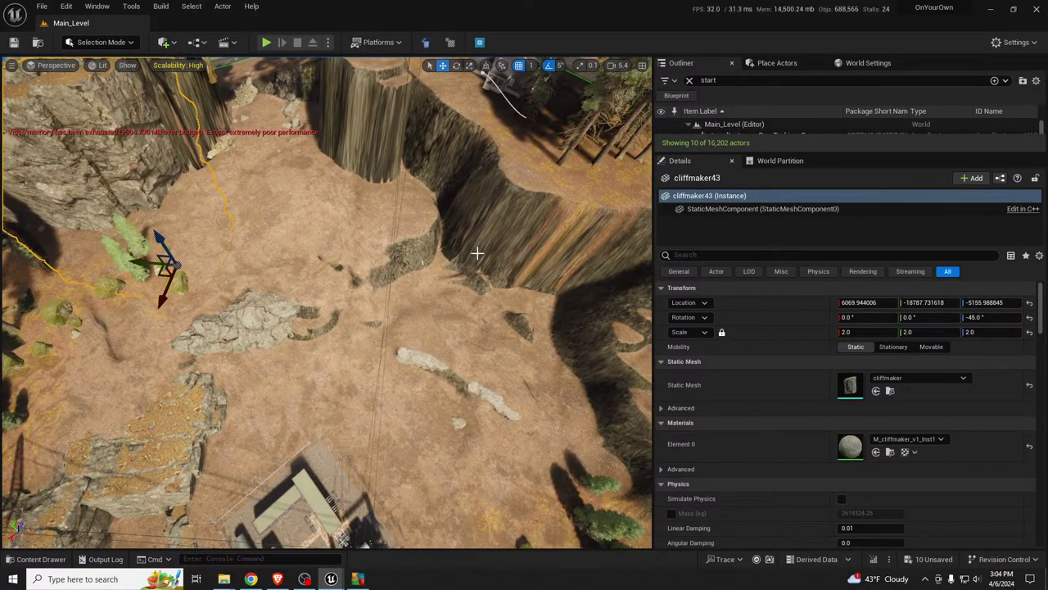
pyautogui.moveTo(352, 285); pyautogui.dragTo(225, 306, button='right')
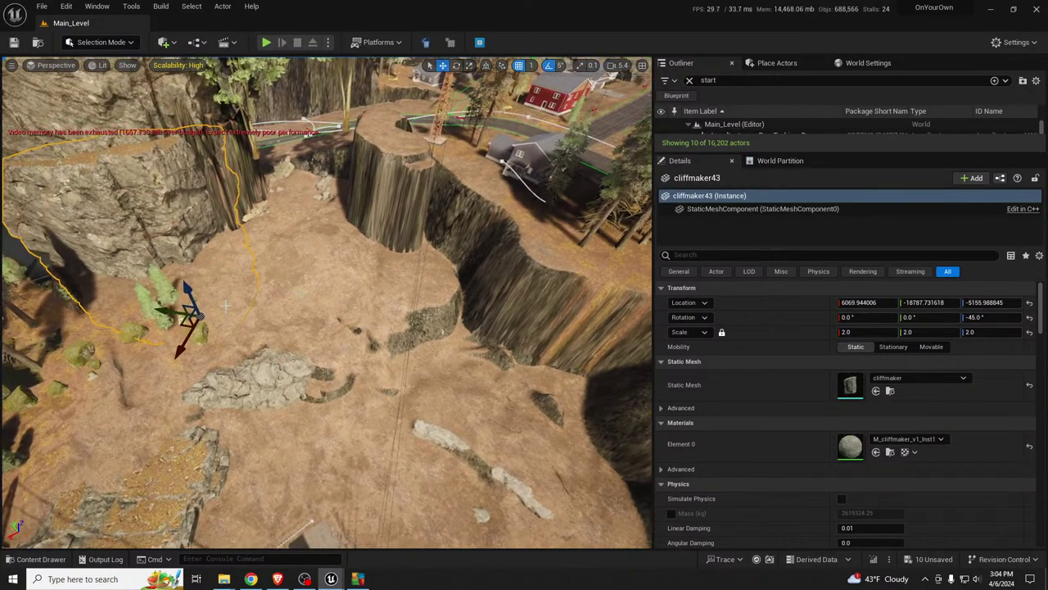
pyautogui.keyDown('alt'); pyautogui.moveTo(182, 324); pyautogui.dragTo(360, 360); pyautogui.keyUp('alt')
pyautogui.press('e')
pyautogui.press('w')
pyautogui.moveTo(432, 365); pyautogui.dragTo(415, 379)
pyautogui.moveTo(416, 378); pyautogui.dragTo(532, 327, button='right')
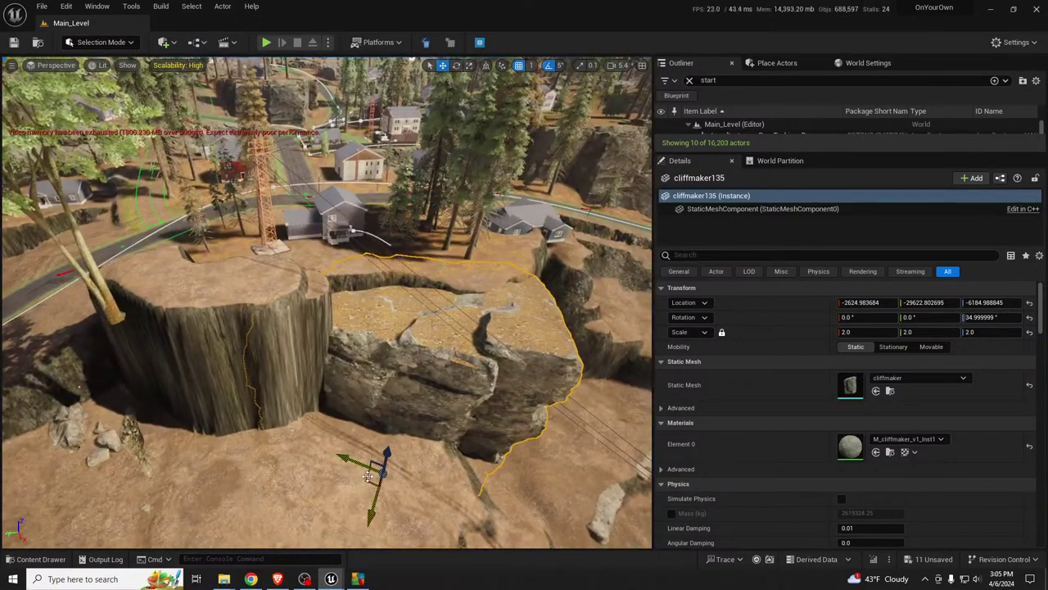
# Step: Copy that cliff to the adjoining bare column beneath the lattice tower and rotate it to -10° in Y and -220° in Z
pyautogui.keyDown('alt'); pyautogui.moveTo(361, 482); pyautogui.dragTo(268, 479); pyautogui.keyUp('alt')
pyautogui.press('e')
pyautogui.moveTo(324, 512); pyautogui.dragTo(223, 452)
pyautogui.moveTo(314, 502); pyautogui.dragTo(305, 474)
pyautogui.press('w')
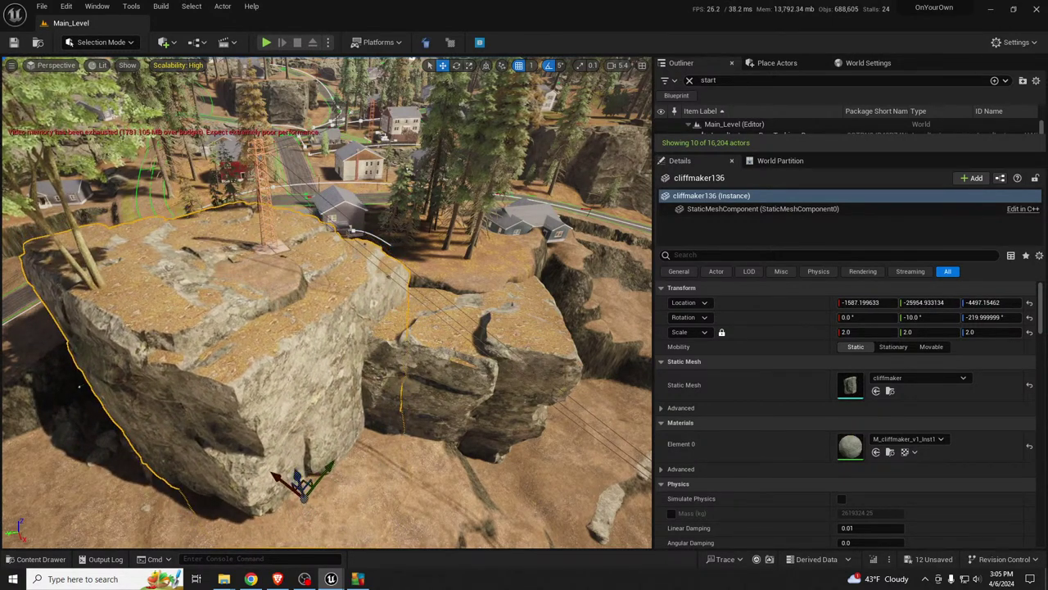
# Step: Try the copied cliff at a uniform scale of 1 and raise it against the bare column
pyautogui.moveTo(305, 474)
pyautogui.mouseDown(button='right')
pyautogui.moveTo(338, 477)
pyautogui.moveTo(279, 463)
pyautogui.moveTo(298, 475)
pyautogui.mouseUp(button='right')
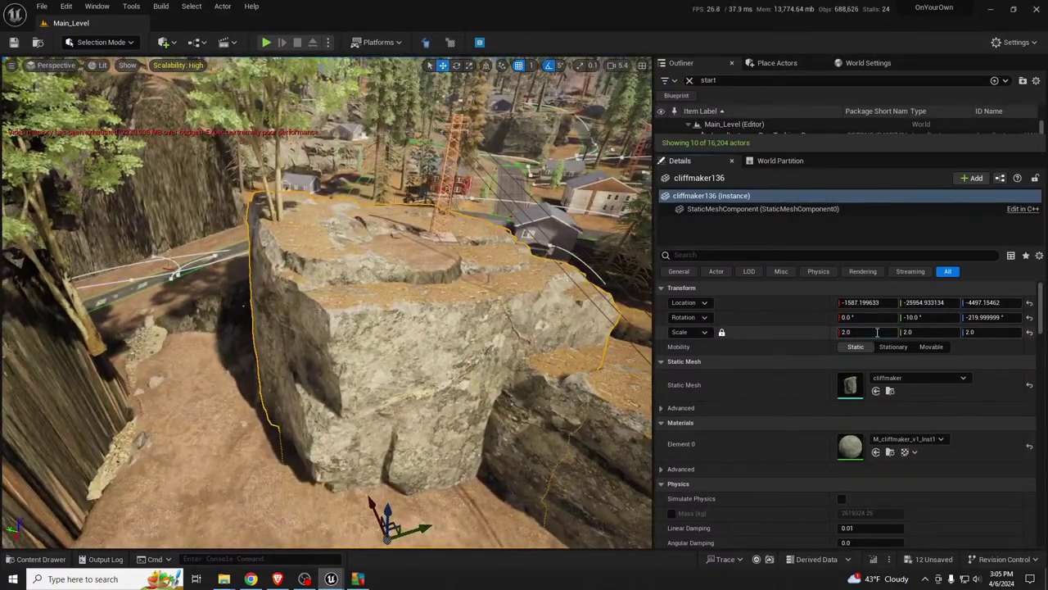
pyautogui.write('1')
pyautogui.press('Return')
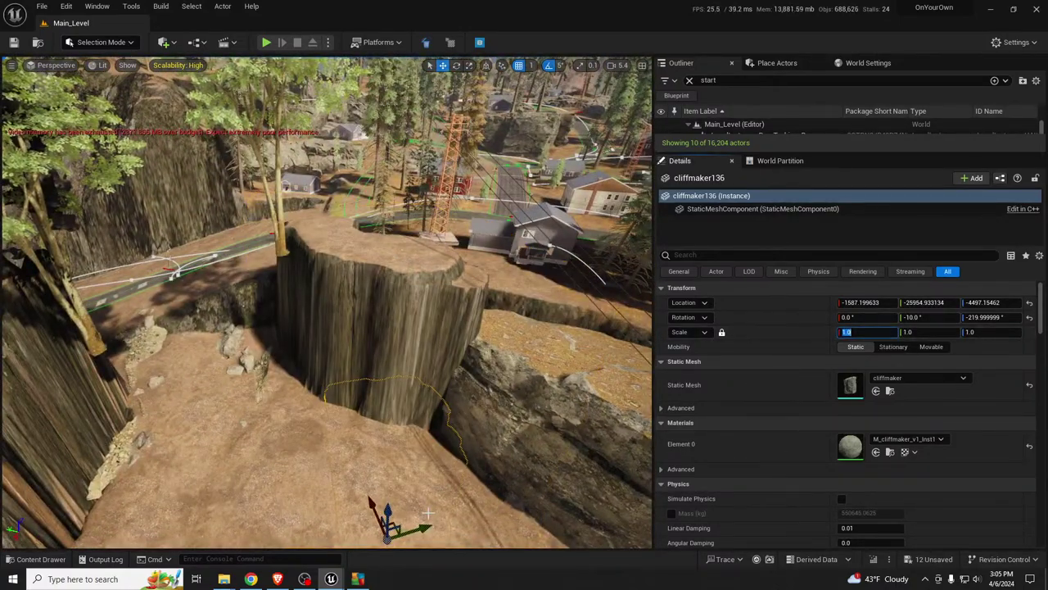
pyautogui.moveTo(394, 526); pyautogui.dragTo(418, 377)
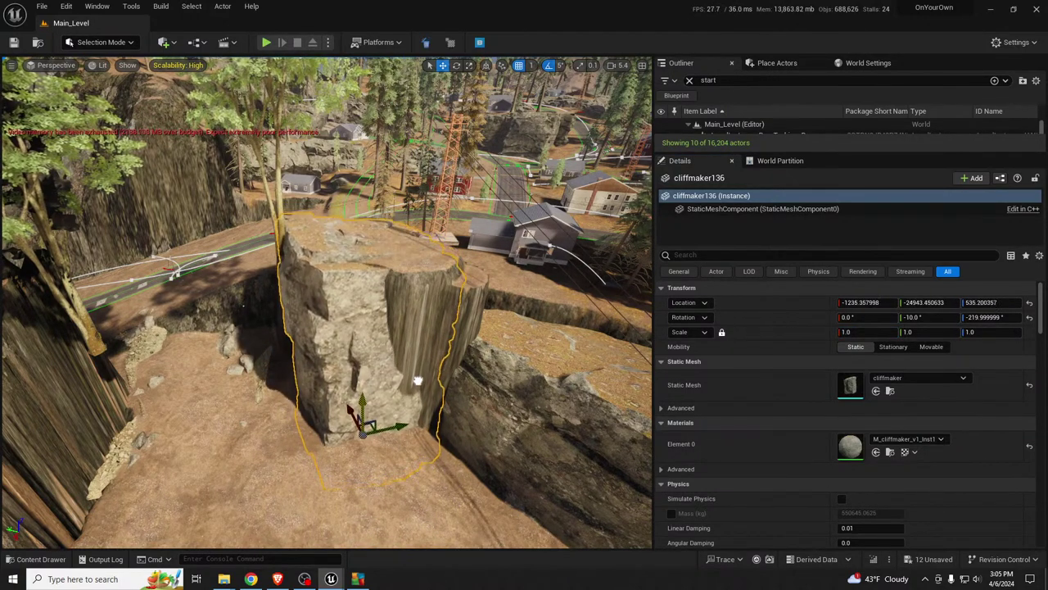
pyautogui.moveTo(327, 303); pyautogui.dragTo(294, 299, button='right')
pyautogui.moveTo(393, 316); pyautogui.dragTo(636, 433, button='right')
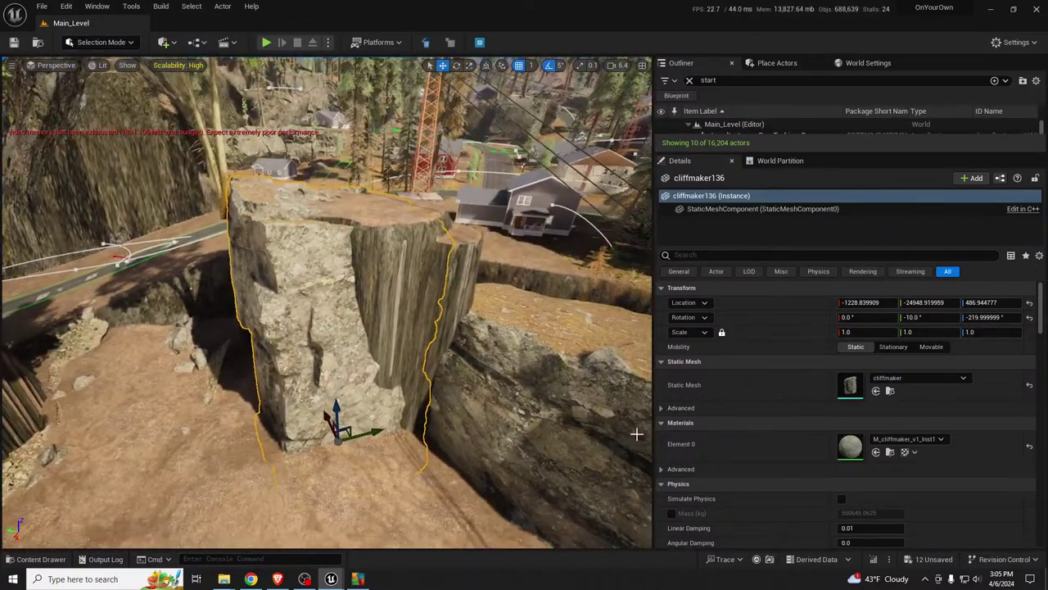
# Step: Set the copied cliff's uniform scale to 1.5 and lower it so its top meets the column's upper ground
pyautogui.click(870, 331)
pyautogui.write('1')
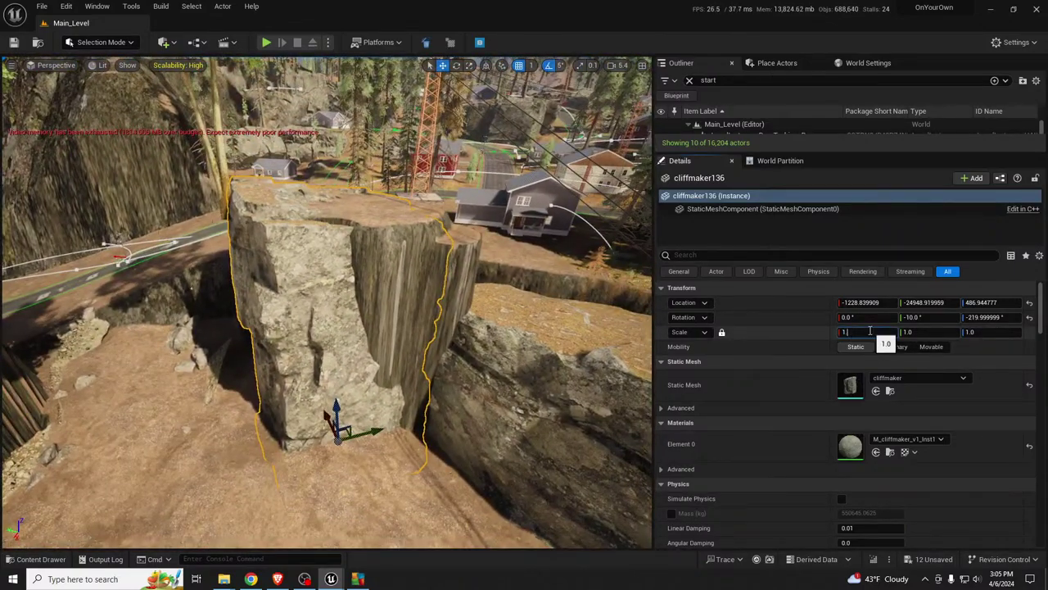
pyautogui.write('.5')
pyautogui.press('Return')
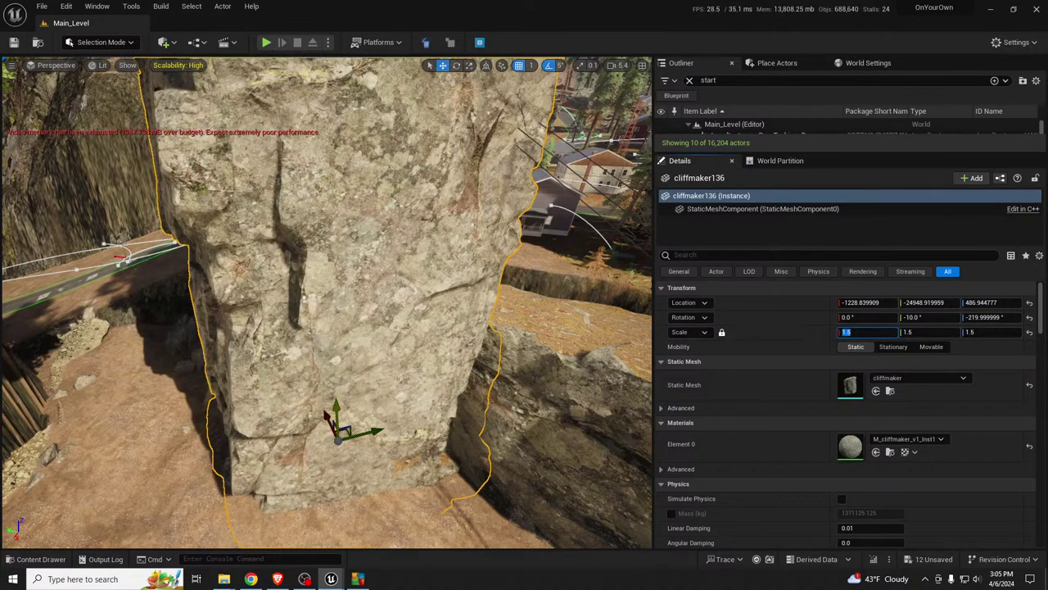
pyautogui.moveTo(338, 436); pyautogui.dragTo(360, 514)
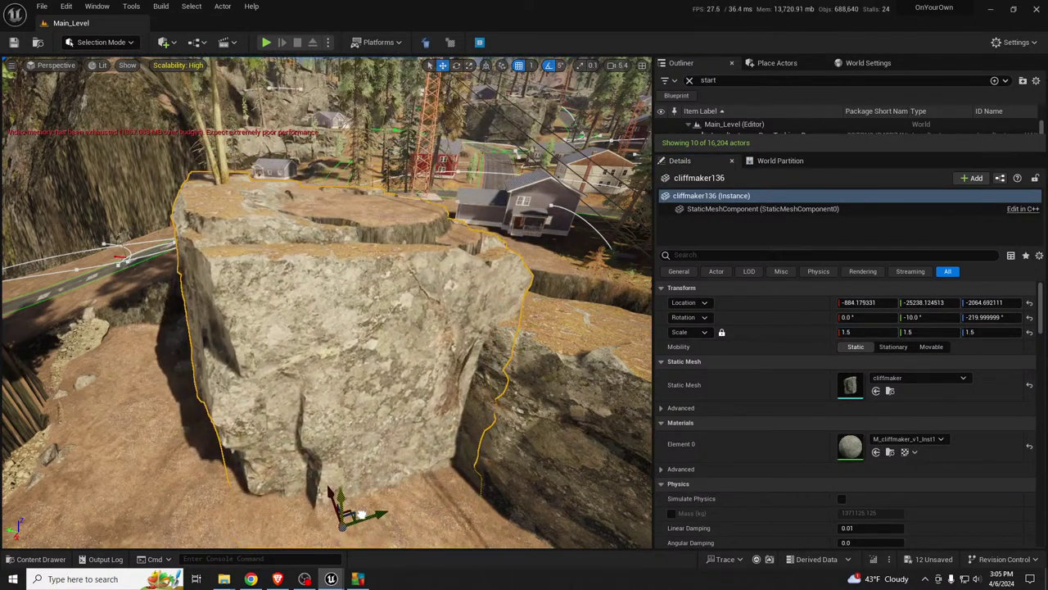
pyautogui.moveTo(362, 514); pyautogui.dragTo(392, 439, button='right')
# Step: Copy the 1.5-scale cliff to the uncovered bank below the gray house and lower it to ground height
pyautogui.press('s')
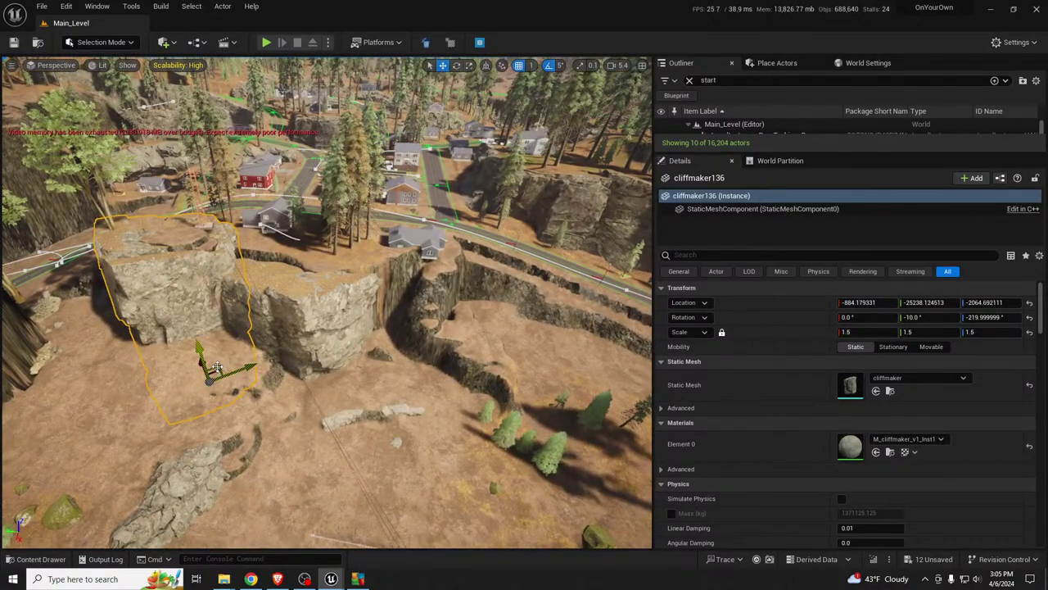
pyautogui.press('w')
pyautogui.moveTo(217, 362); pyautogui.dragTo(256, 381, button='right')
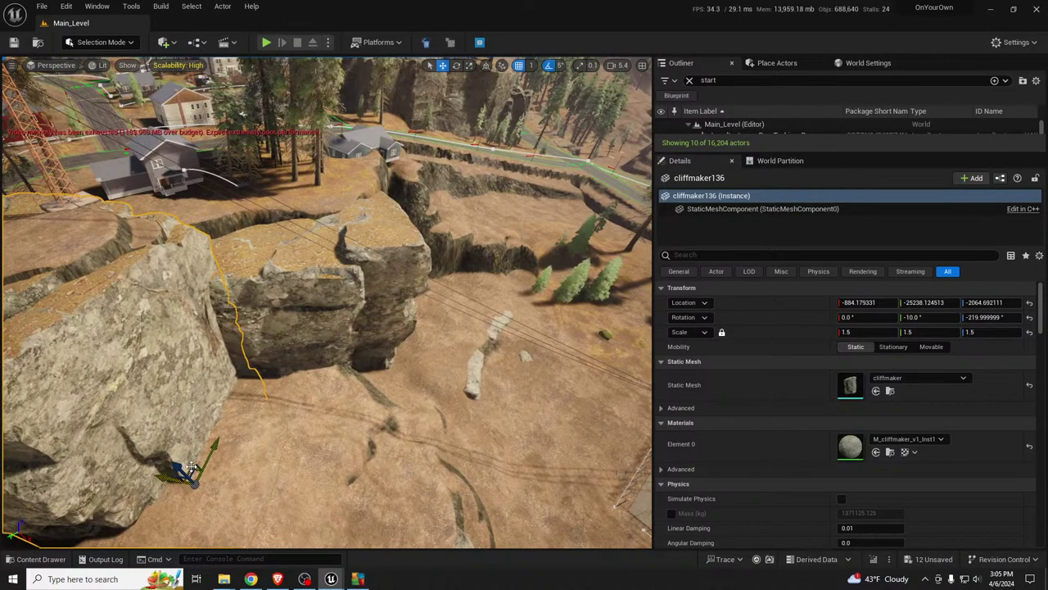
pyautogui.keyDown('alt'); pyautogui.moveTo(187, 471); pyautogui.dragTo(450, 291); pyautogui.keyUp('alt')
pyautogui.moveTo(450, 290); pyautogui.dragTo(475, 293, button='right')
pyautogui.press('w')
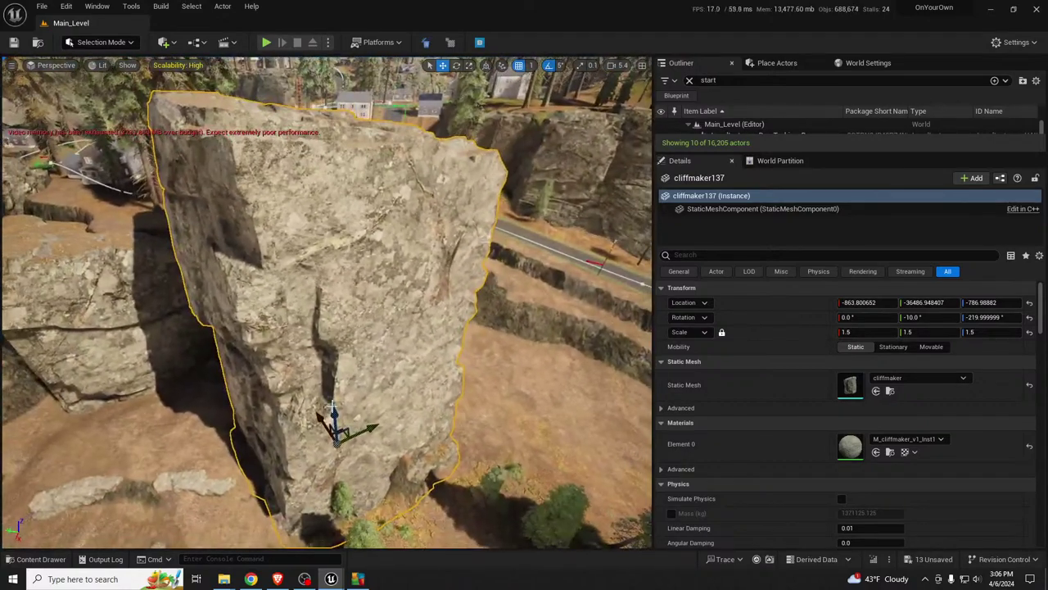
pyautogui.moveTo(336, 434); pyautogui.dragTo(311, 461)
# Step: Rotate the new cliff copy to continue the neighbouring cliff face and push it back into the bank
pyautogui.press('e')
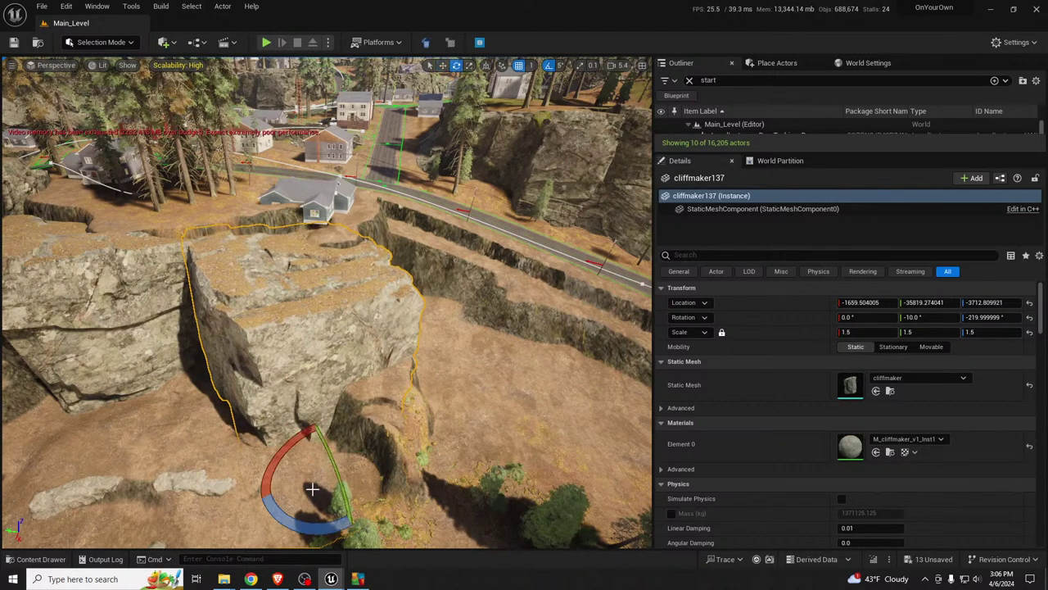
pyautogui.moveTo(283, 512); pyautogui.dragTo(309, 421)
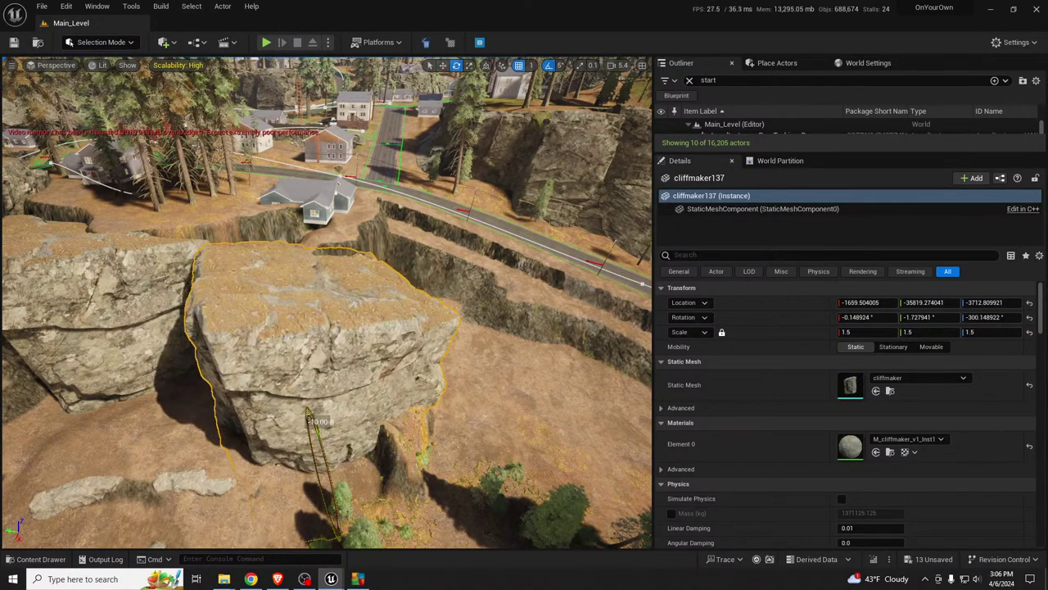
pyautogui.press('w')
pyautogui.moveTo(302, 458); pyautogui.dragTo(292, 405)
pyautogui.press('e')
pyautogui.moveTo(297, 461)
pyautogui.mouseDown()
pyautogui.moveTo(233, 475)
pyautogui.moveTo(264, 493)
pyautogui.moveTo(299, 447)
pyautogui.mouseUp()
pyautogui.moveTo(325, 395); pyautogui.dragTo(289, 389)
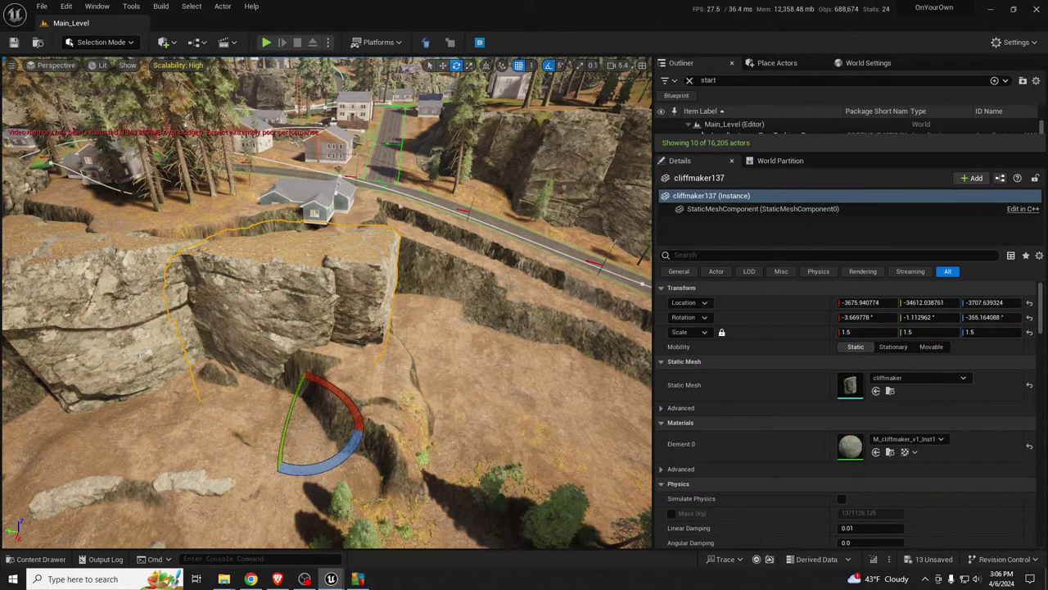
# Step: Smooth the eroded landscape notch at the end of the ledge rocks with a brush of about 768 at 0.896 strength, then return to Selection mode
pyautogui.moveTo(276, 379); pyautogui.dragTo(209, 398, button='right')
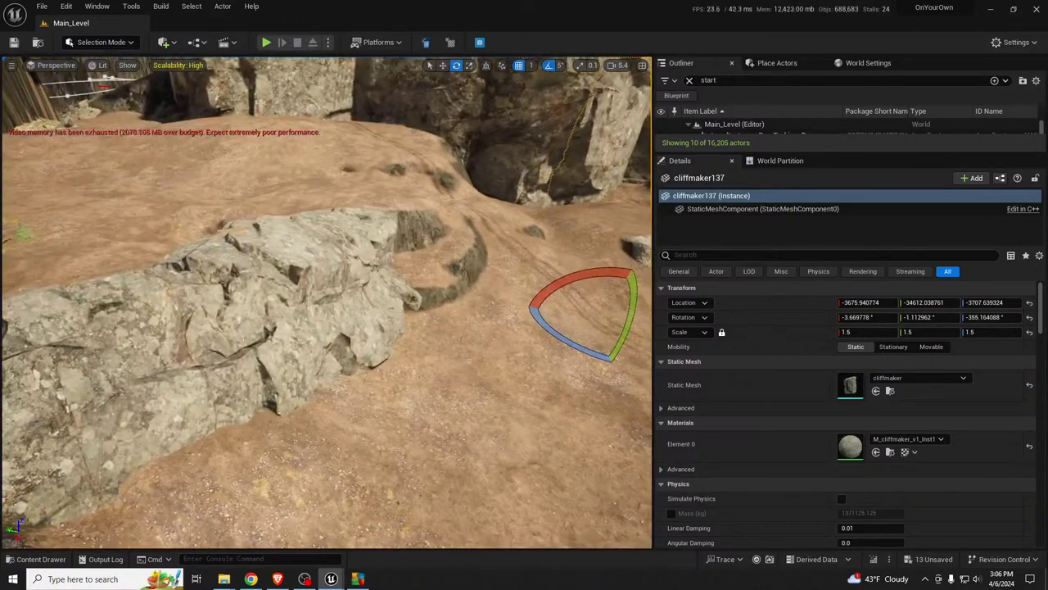
pyautogui.click(291, 287)
pyautogui.press('d')
pyautogui.moveTo(291, 287); pyautogui.dragTo(279, 283, button='right')
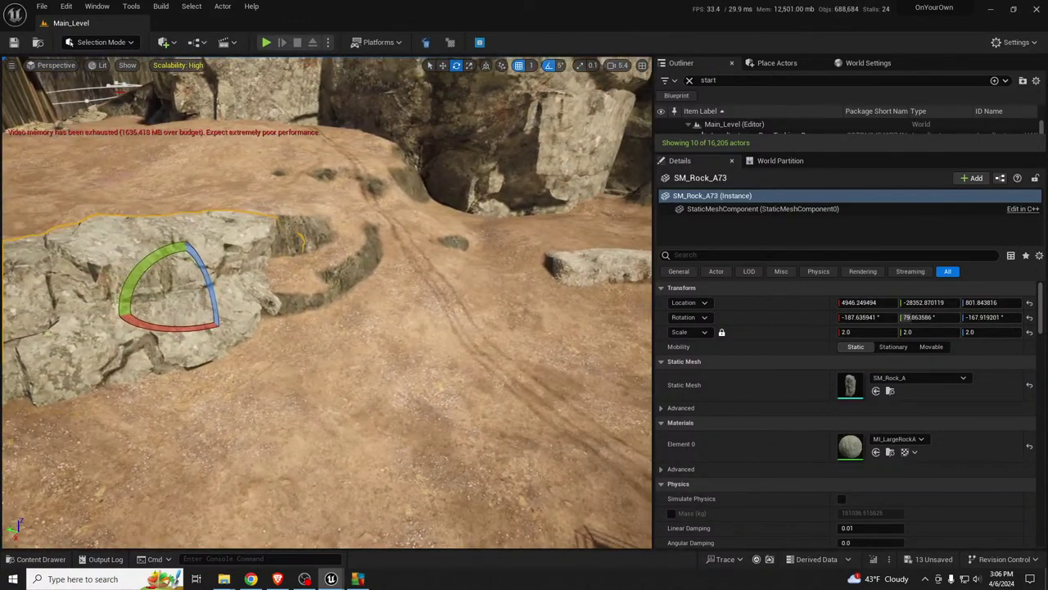
pyautogui.click(394, 307)
pyautogui.hotkey('shift', '2')
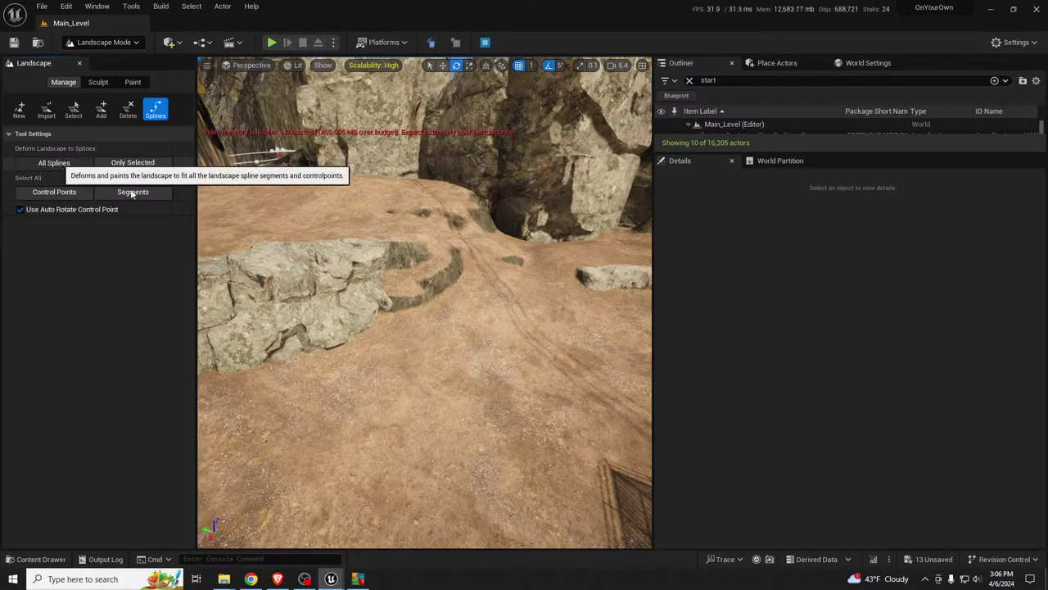
pyautogui.click(97, 82)
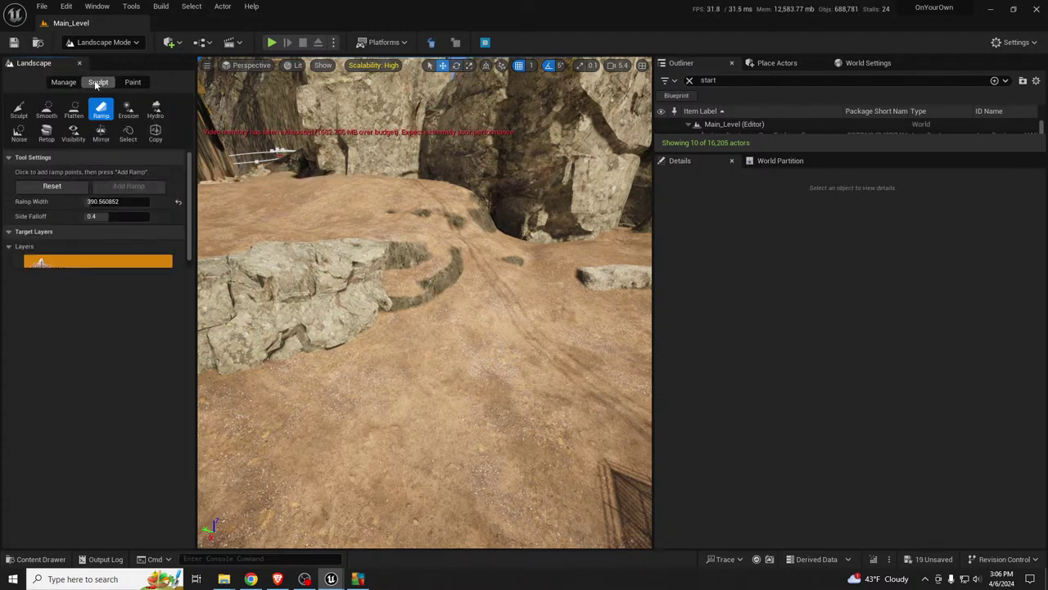
pyautogui.click(47, 111)
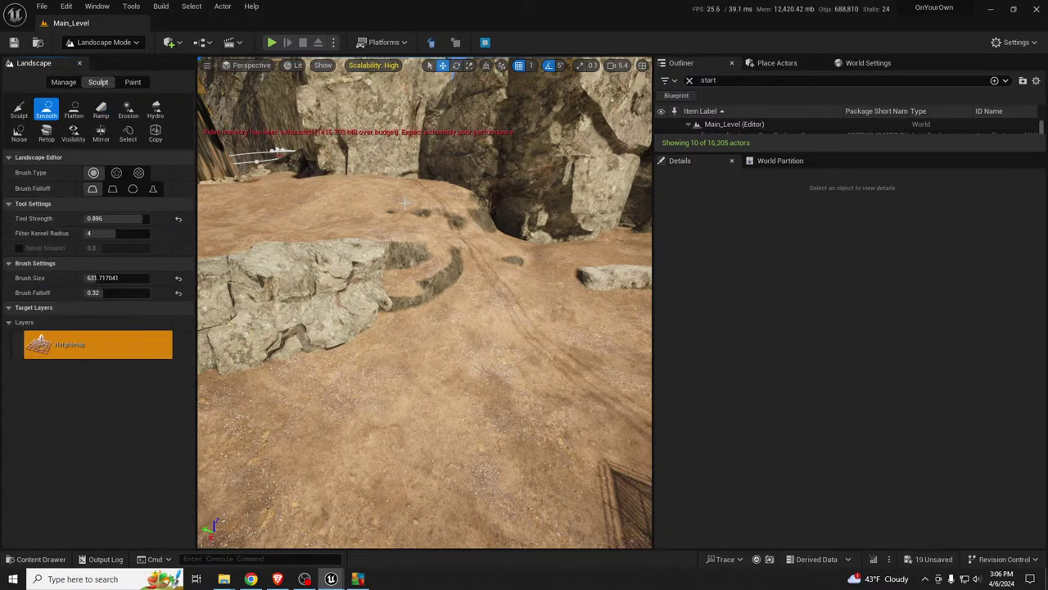
pyautogui.scroll(2, 432, 223)
pyautogui.press(']')
pyautogui.press(']')
pyautogui.press(']')
pyautogui.press(']')
pyautogui.press(']')
pyautogui.press(']')
pyautogui.press(']')
pyautogui.press(']')
pyautogui.press(']')
pyautogui.press(']')
pyautogui.press(']')
pyautogui.press(']')
pyautogui.press(']')
pyautogui.press(']')
pyautogui.press(']')
pyautogui.press(']')
pyautogui.press(']')
pyautogui.press(']')
pyautogui.press(']')
pyautogui.press(']')
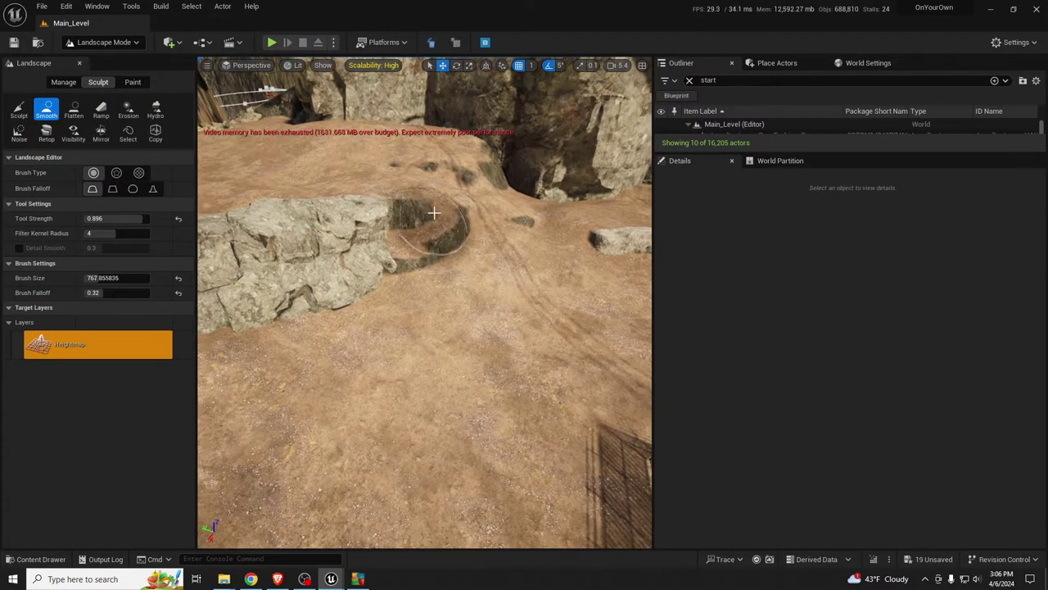
pyautogui.moveTo(443, 180)
pyautogui.mouseDown()
pyautogui.moveTo(445, 194)
pyautogui.moveTo(336, 169)
pyautogui.moveTo(397, 213)
pyautogui.mouseUp()
pyautogui.moveTo(412, 273)
pyautogui.mouseDown(button='right')
pyautogui.moveTo(285, 249)
pyautogui.moveTo(332, 261)
pyautogui.moveTo(319, 285)
pyautogui.moveTo(371, 274)
pyautogui.moveTo(319, 280)
pyautogui.moveTo(336, 279)
pyautogui.moveTo(287, 266)
pyautogui.moveTo(271, 247)
pyautogui.mouseUp(button='right')
pyautogui.hotkey('shift', '1')
# Step: Try covering the eroded bank beside the substation road with a copy of the roadside SM_Rock_A, rotated and sunk into the slope
pyautogui.press('s')
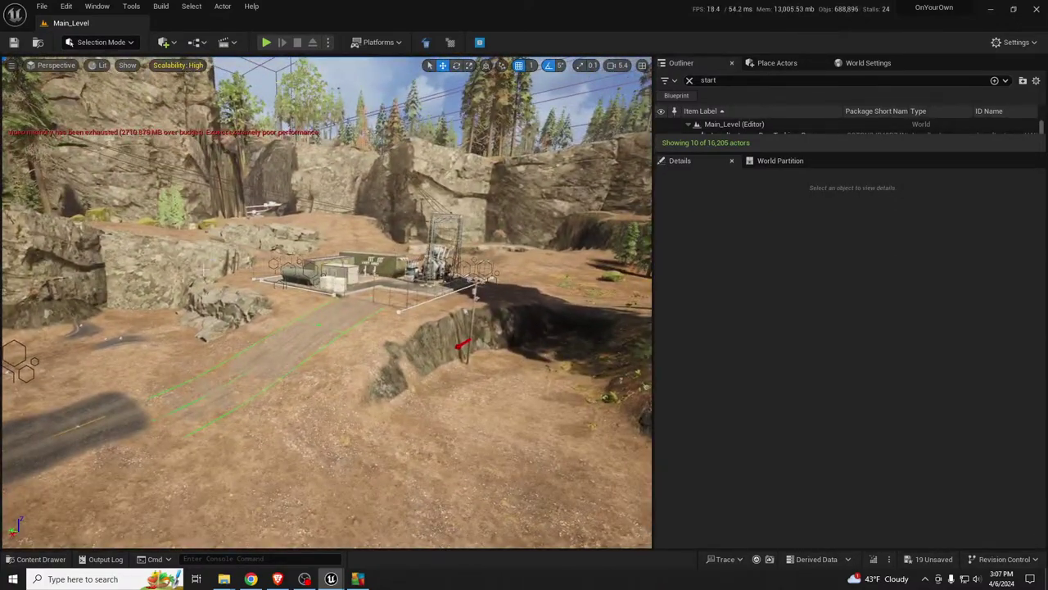
pyautogui.click(224, 310)
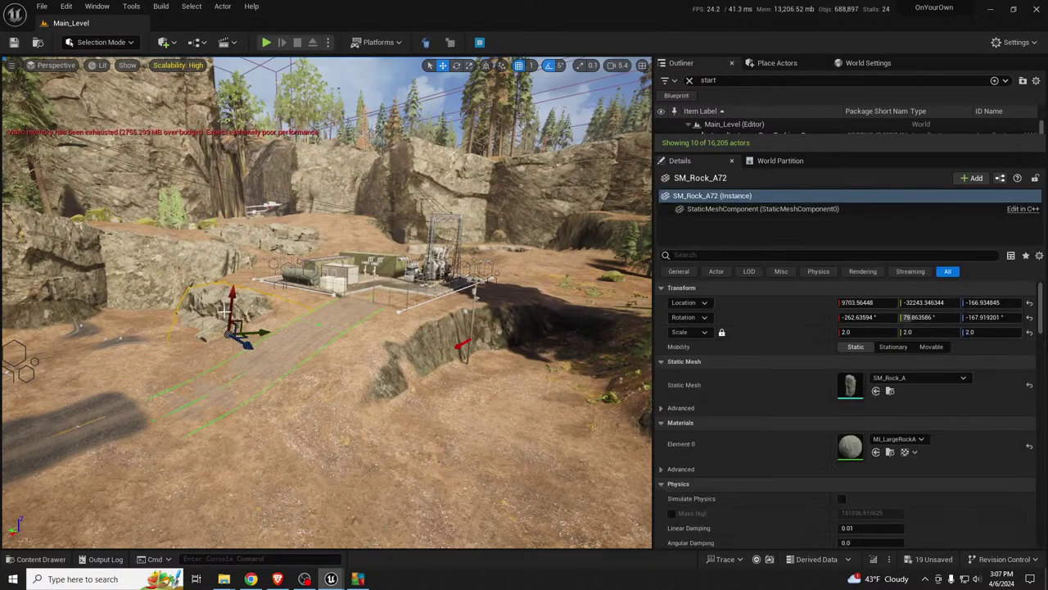
pyautogui.keyDown('alt'); pyautogui.moveTo(245, 339); pyautogui.dragTo(480, 402); pyautogui.keyUp('alt')
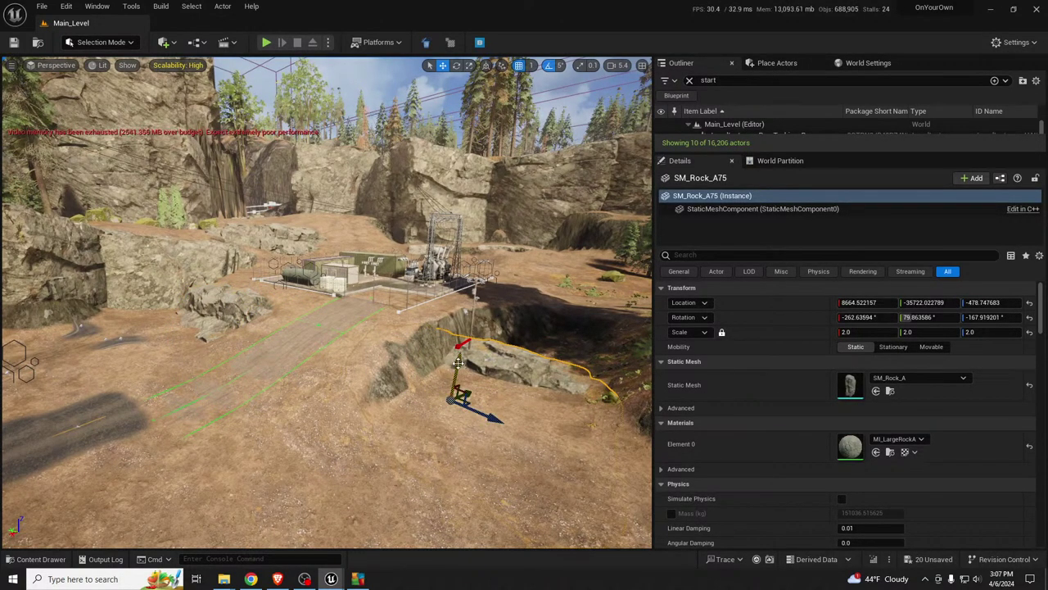
pyautogui.moveTo(459, 363); pyautogui.dragTo(467, 319)
pyautogui.press('f')
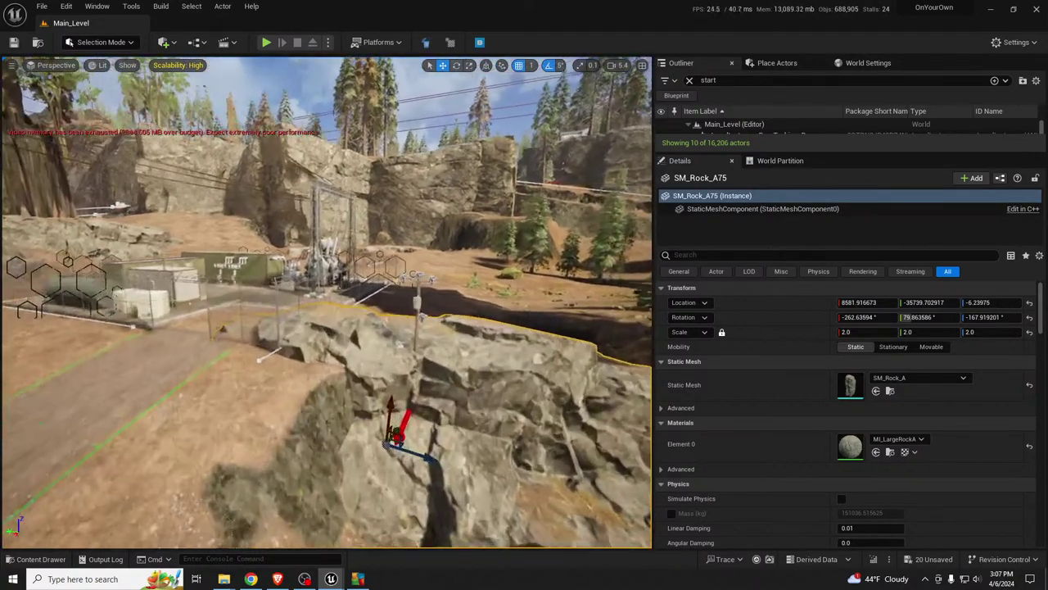
pyautogui.press('e')
pyautogui.moveTo(421, 370); pyautogui.dragTo(348, 380)
pyautogui.moveTo(428, 326); pyautogui.dragTo(361, 299)
pyautogui.press('w')
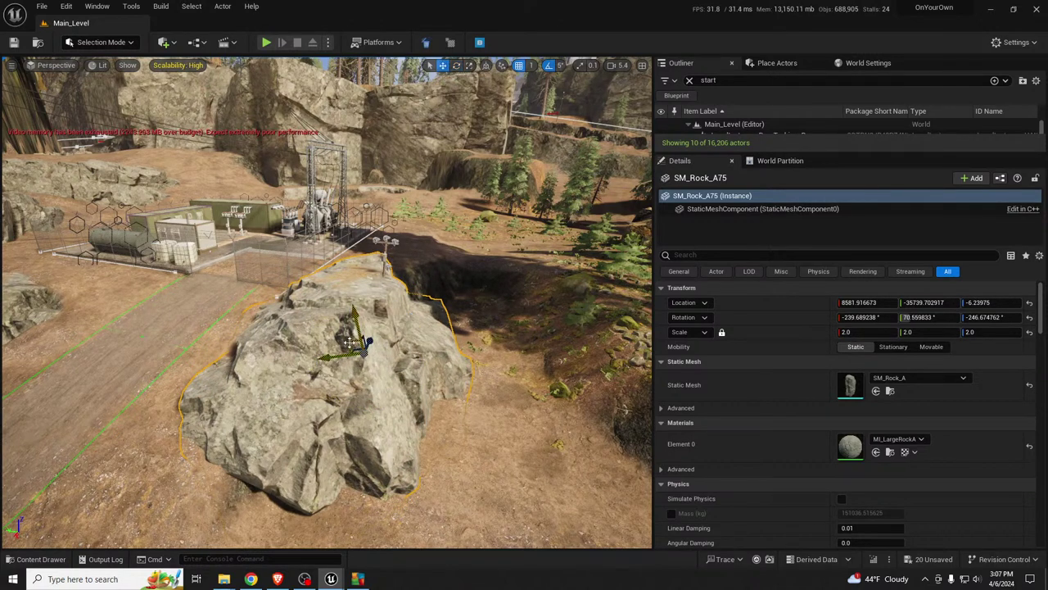
pyautogui.moveTo(350, 342); pyautogui.dragTo(330, 370)
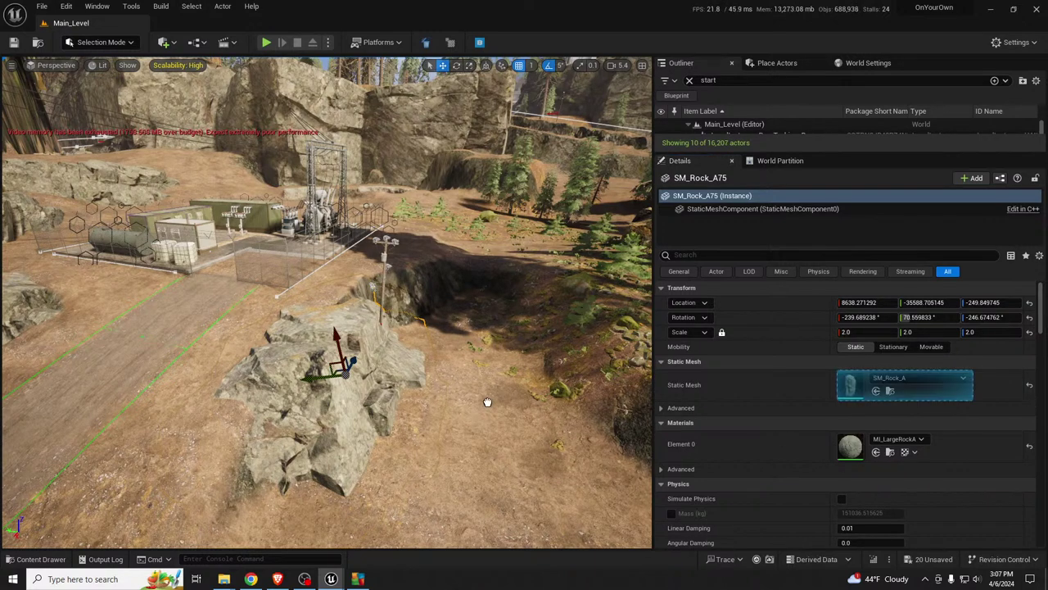
# Step: Place an SM_Rock_I rock beside the eroded bank and delete the SM_Rock_A copy there
pyautogui.moveTo(486, 402); pyautogui.dragTo(435, 417)
pyautogui.click(336, 383)
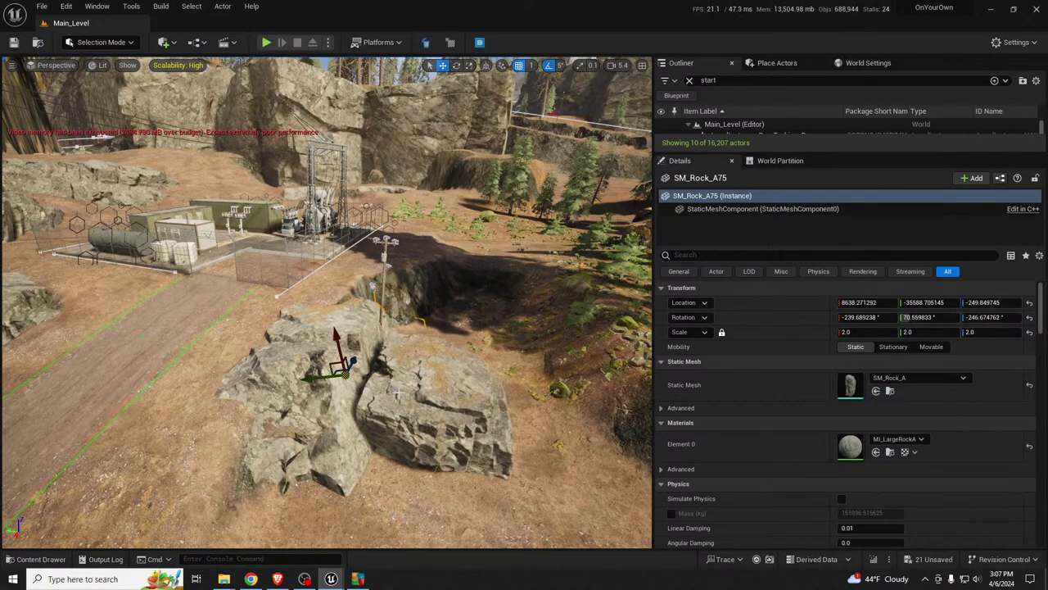
pyautogui.press('Delete')
# Step: Set the SM_Rock_I rock's uniform scale to 2, fit it against the eroded bank, and copy it farther along the bank
pyautogui.click(462, 412)
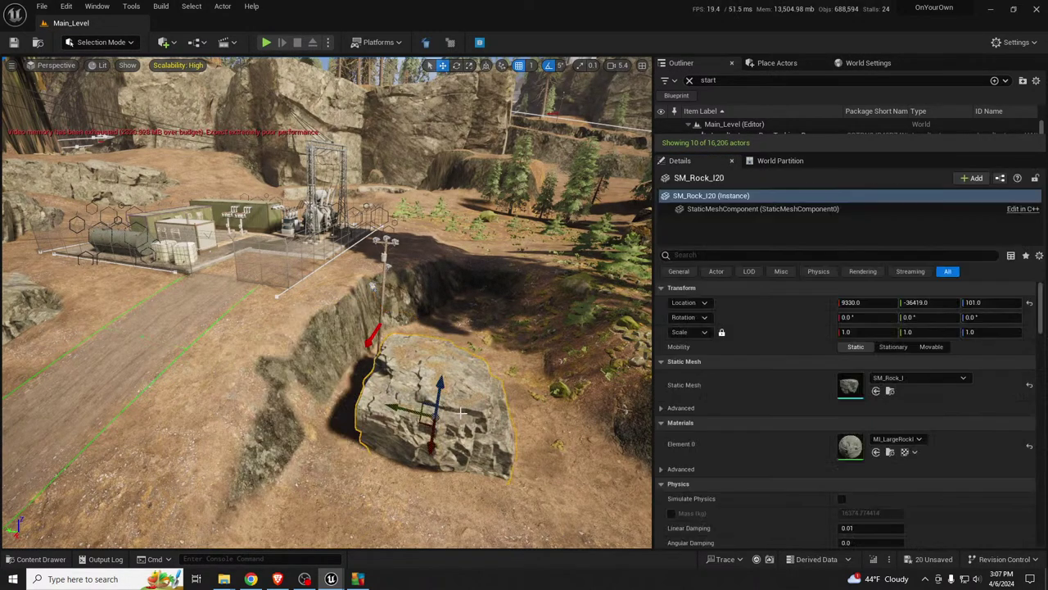
pyautogui.click(868, 331)
pyautogui.write('2')
pyautogui.press('Return')
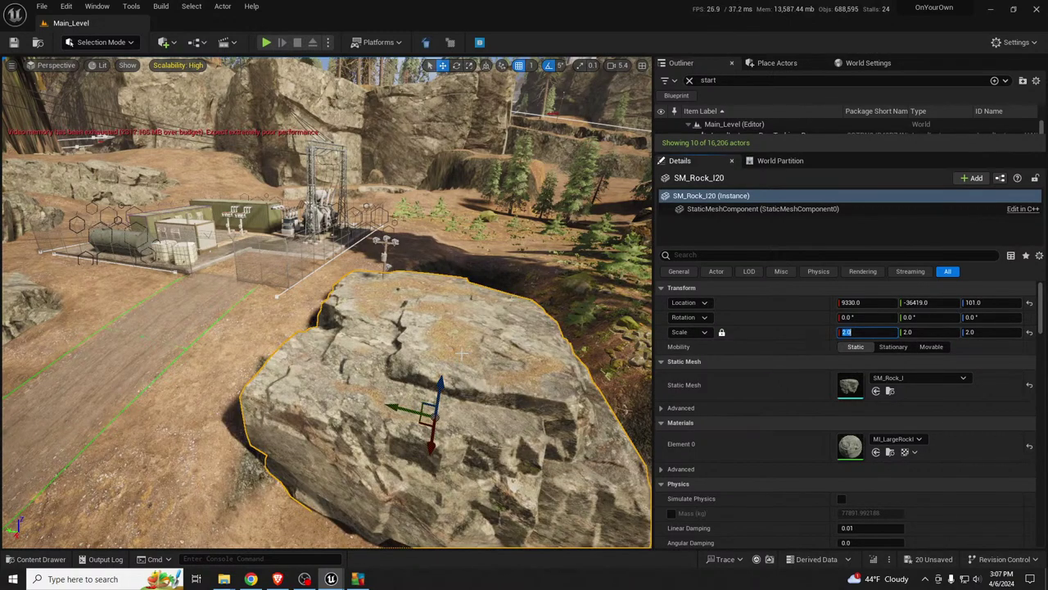
pyautogui.moveTo(424, 408); pyautogui.dragTo(393, 364)
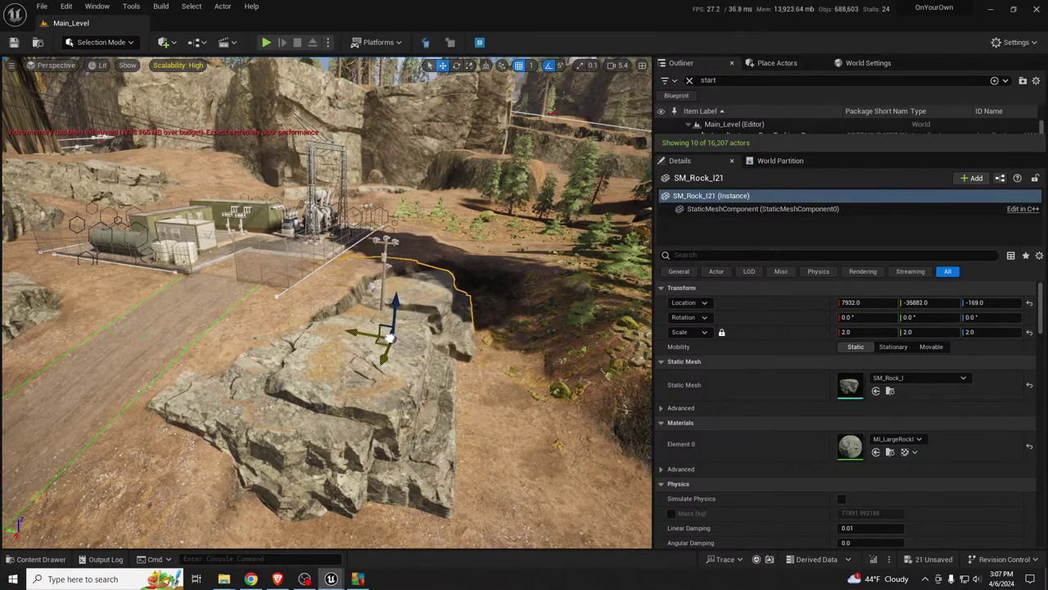
# Step: Adjust the SM_Rock_I copy around the utility pole to X 8091, Y -35811 and raise it to Z -106
pyautogui.press('w')
pyautogui.moveTo(393, 365); pyautogui.dragTo(401, 389, button='right')
pyautogui.press('a')
pyautogui.moveTo(533, 369); pyautogui.dragTo(477, 362, button='right')
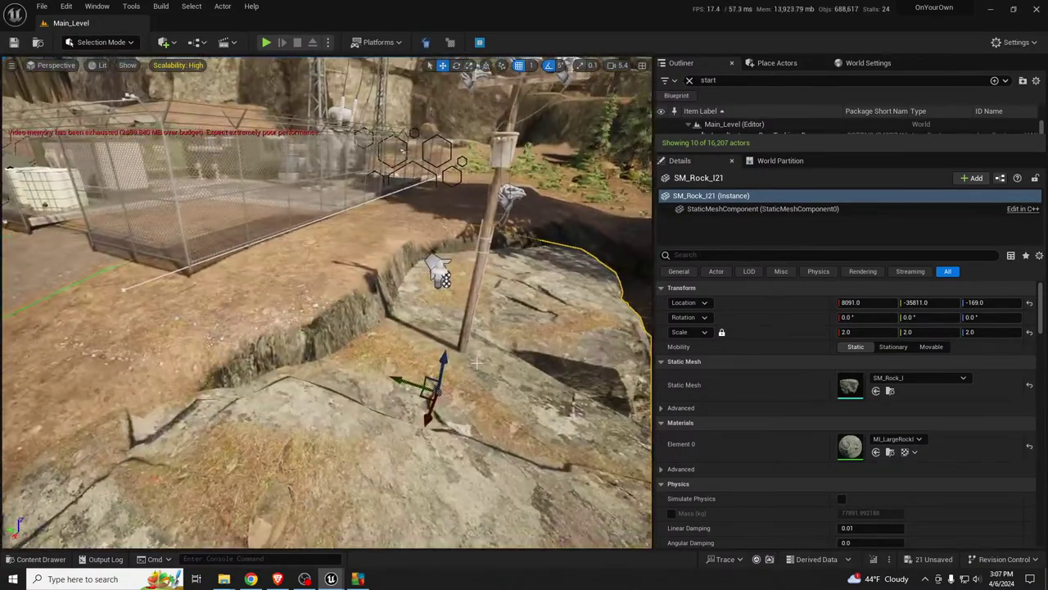
pyautogui.moveTo(451, 361)
pyautogui.mouseDown()
pyautogui.moveTo(451, 343)
pyautogui.moveTo(454, 369)
pyautogui.moveTo(456, 360)
pyautogui.mouseUp()
pyautogui.press('s')
pyautogui.press('d')
pyautogui.moveTo(456, 360)
pyautogui.mouseDown(button='right')
pyautogui.moveTo(361, 369)
pyautogui.moveTo(437, 357)
pyautogui.mouseUp(button='right')
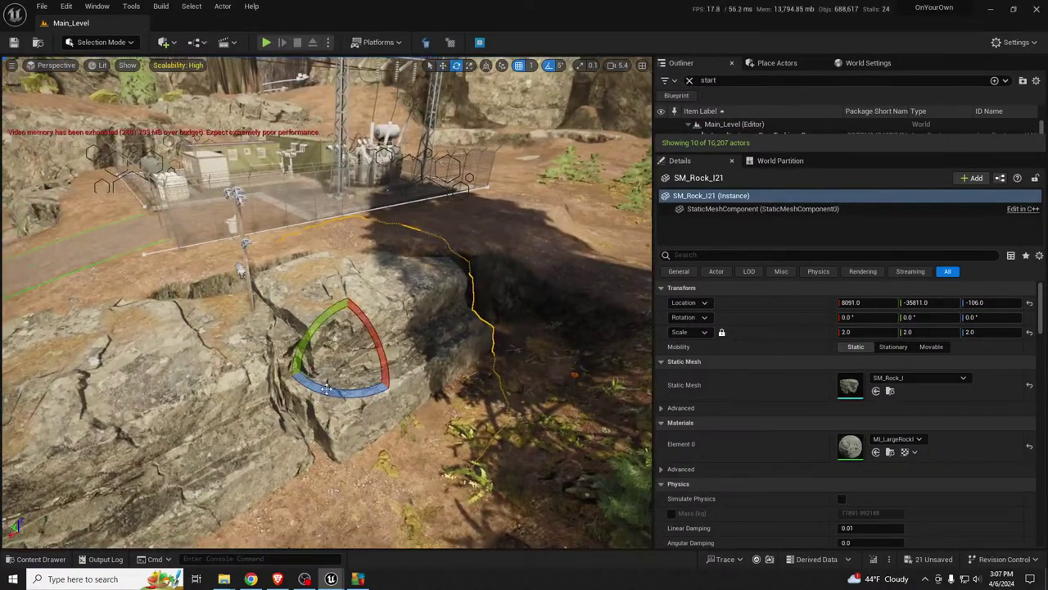
# Step: Copy the SM_Rock_I rock farther along the eroded bank past the utility pole and rotate the copy to -110° around Z
pyautogui.moveTo(325, 389); pyautogui.dragTo(287, 379)
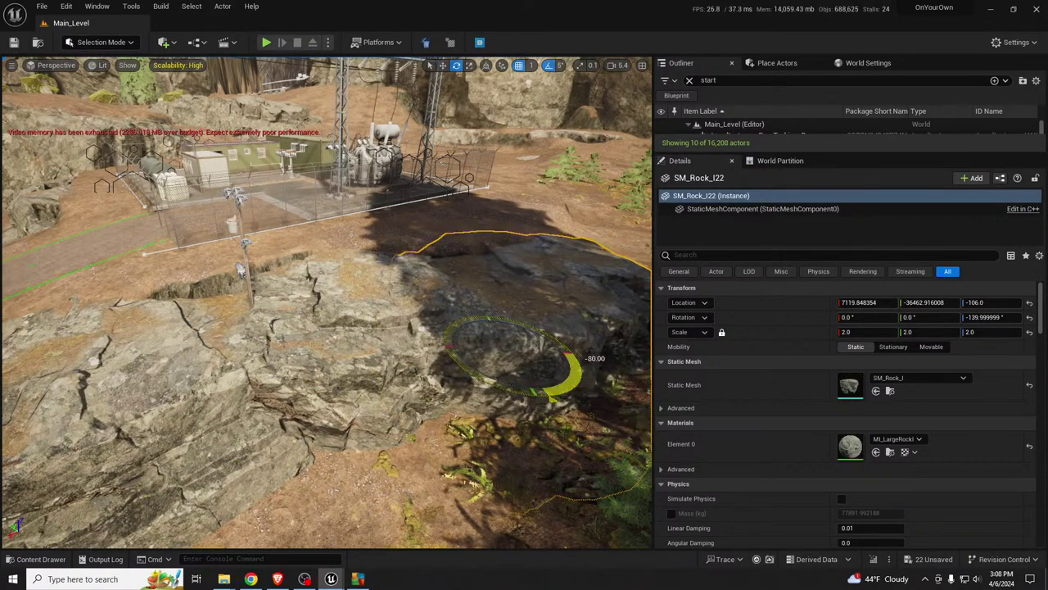
pyautogui.press('s')
pyautogui.moveTo(328, 303); pyautogui.dragTo(401, 274, button='right')
pyautogui.press('w')
pyautogui.moveTo(257, 374); pyautogui.dragTo(228, 382, button='right')
pyautogui.press('s')
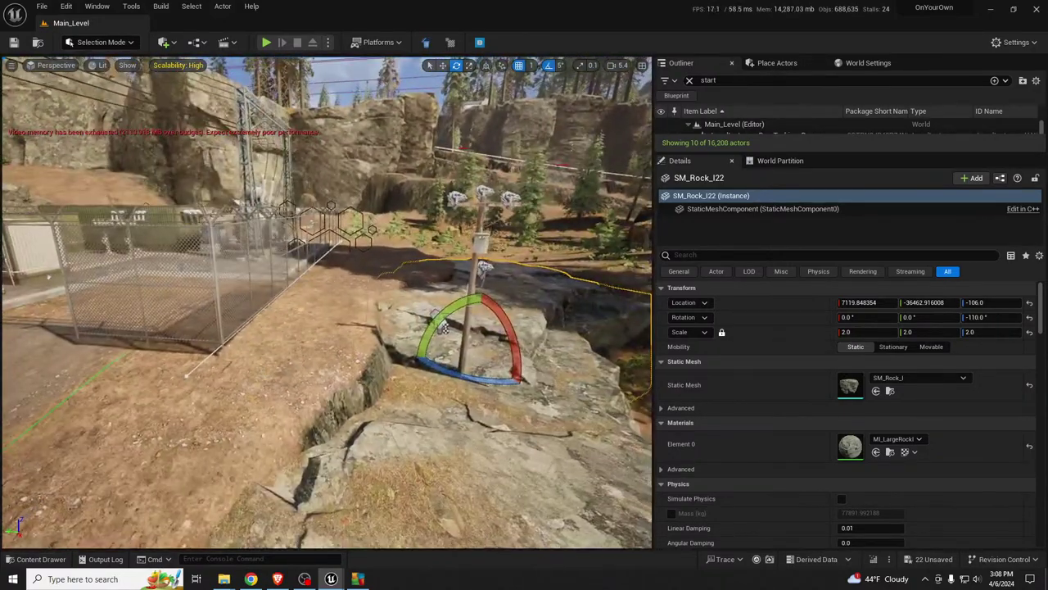
# Step: Smooth the landscape notch between the substation fence and the bank rocks using a Smooth brush reduced to about 593
pyautogui.click(443, 326)
pyautogui.hotkey('shift', '2')
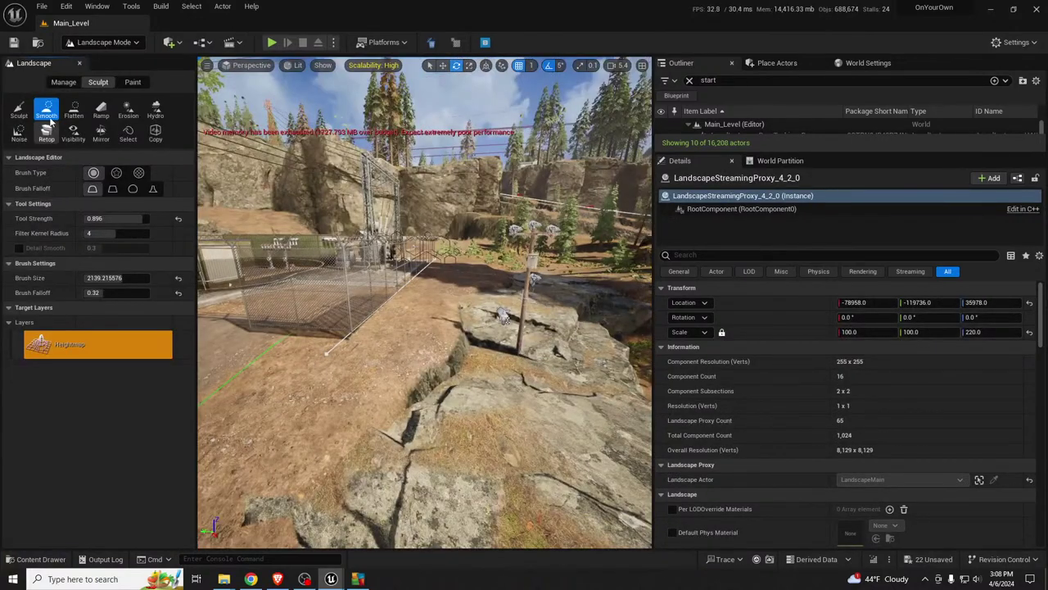
pyautogui.moveTo(529, 307); pyautogui.dragTo(524, 361, button='right')
pyautogui.press('[')
pyautogui.press('[')
pyautogui.press('[')
pyautogui.press('[')
pyautogui.press('[')
pyautogui.press('[')
pyautogui.press('[')
pyautogui.press('[')
pyautogui.press('[')
pyautogui.press('[')
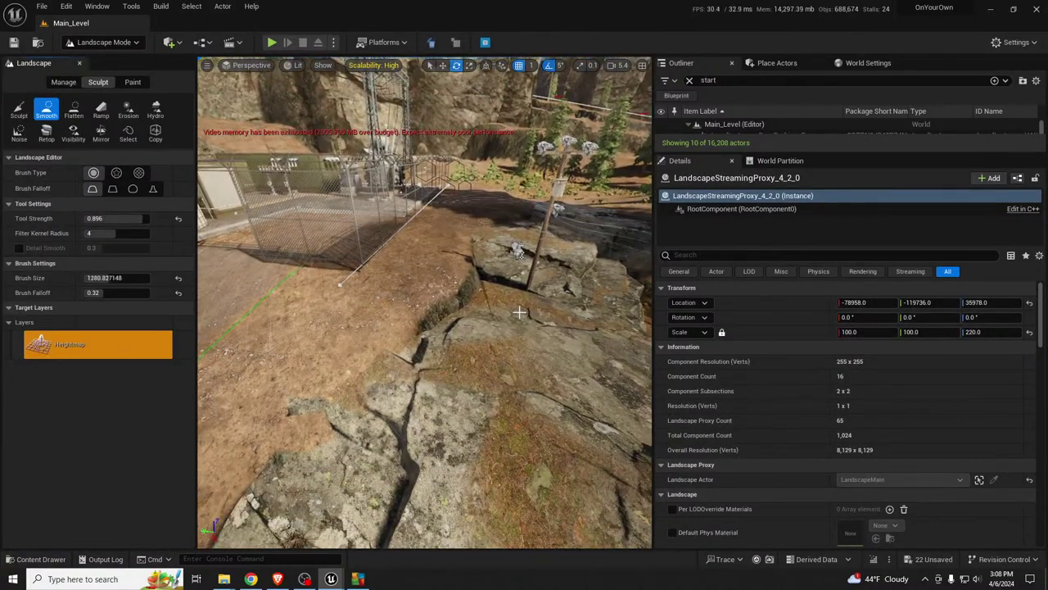
pyautogui.press('[')
pyautogui.press('[')
pyautogui.press('[')
pyautogui.press('[')
pyautogui.press('[')
pyautogui.press('[')
pyautogui.press('[')
pyautogui.press('[')
pyautogui.press('[')
pyautogui.press('[')
pyautogui.press('[')
pyautogui.press('[')
pyautogui.moveTo(488, 313); pyautogui.dragTo(476, 313)
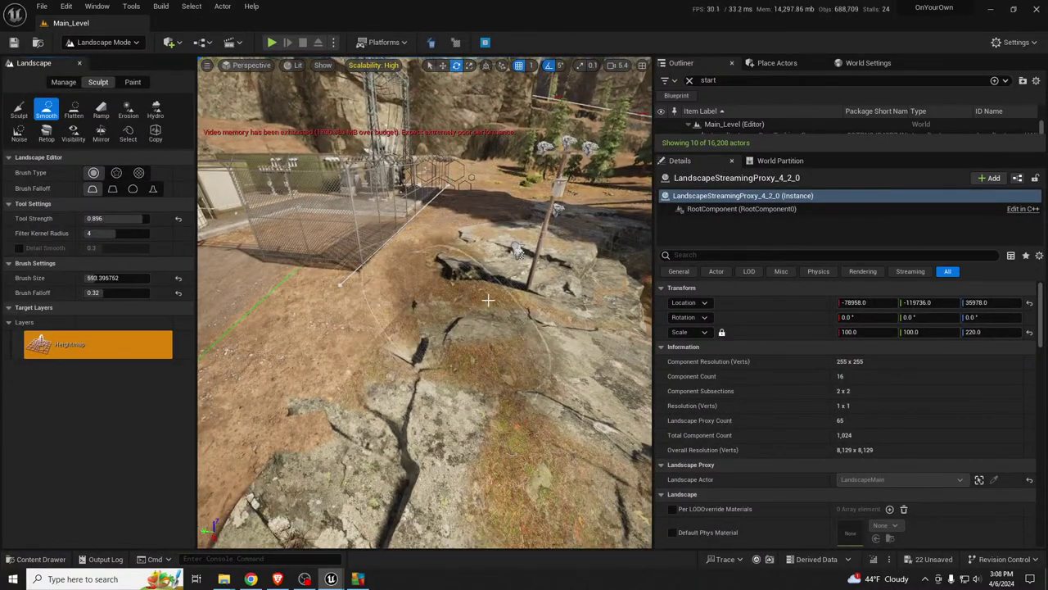
# Step: Tilt the roadside SM_Rock_I rock to about -6.09° around Y, raise it to about Z -135.2, and save the level
pyautogui.moveTo(529, 270)
pyautogui.mouseDown(button='right')
pyautogui.moveTo(458, 250)
pyautogui.moveTo(520, 255)
pyautogui.moveTo(530, 243)
pyautogui.moveTo(530, 290)
pyautogui.mouseUp(button='right')
pyautogui.press('w')
pyautogui.press('s')
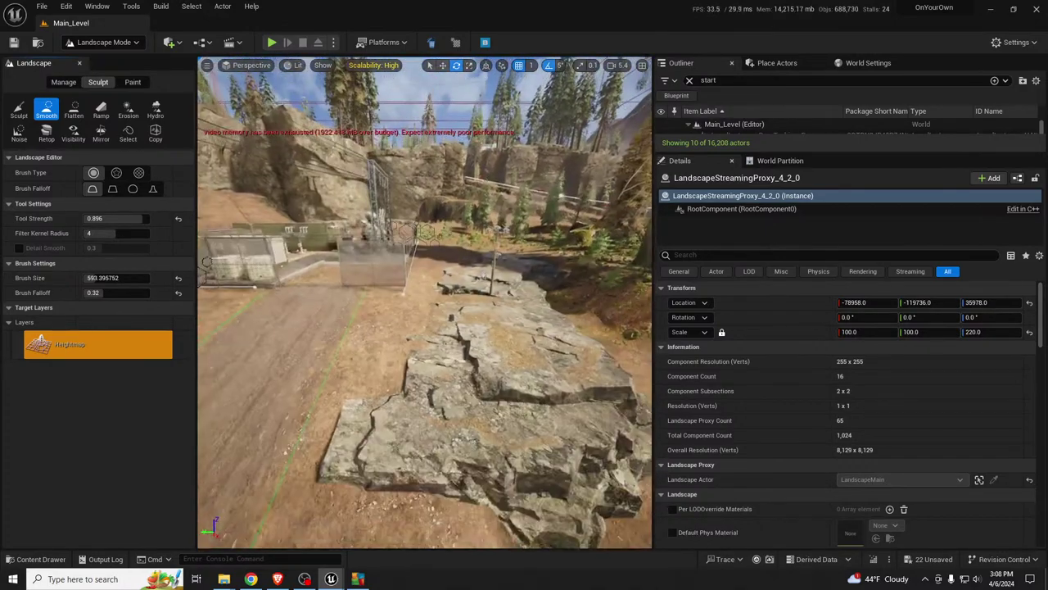
pyautogui.hotkey('shift', '1')
pyautogui.click(459, 340)
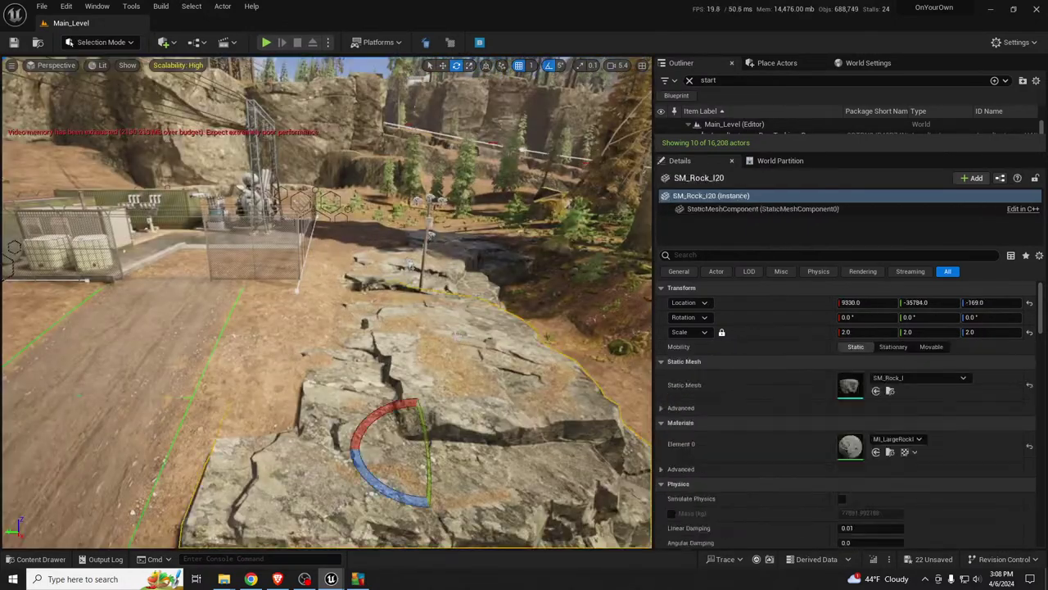
pyautogui.moveTo(420, 415); pyautogui.dragTo(420, 470)
pyautogui.click(549, 65)
pyautogui.press('w')
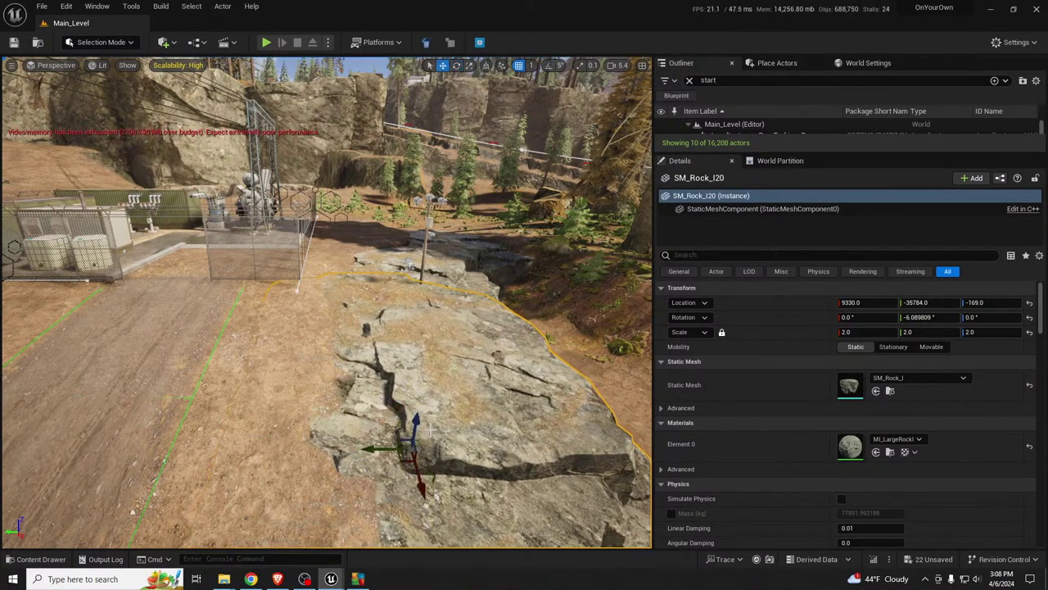
pyautogui.moveTo(417, 424); pyautogui.dragTo(421, 418)
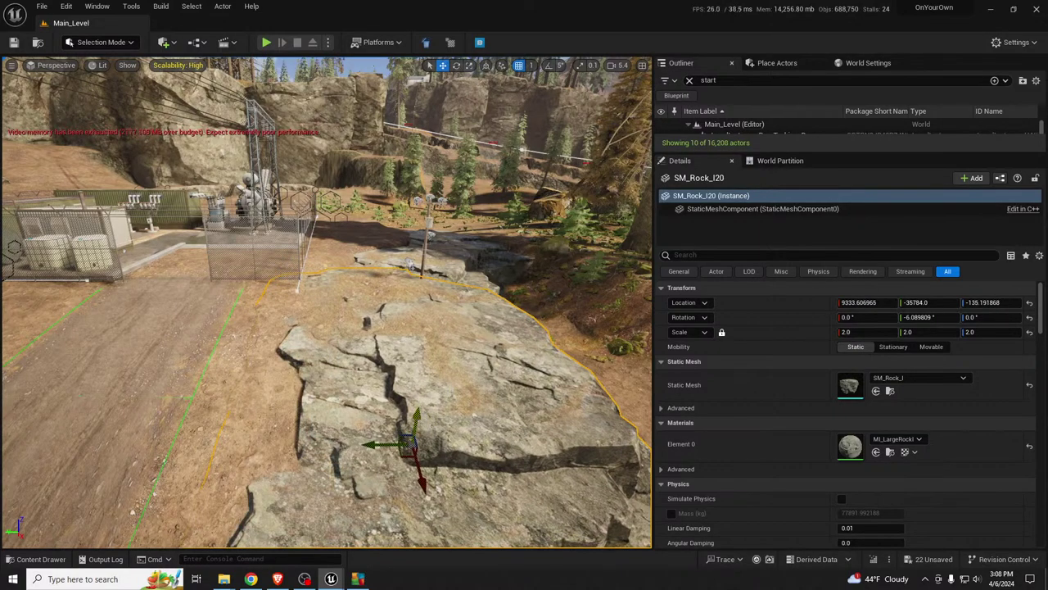
pyautogui.press('s')
pyautogui.moveTo(419, 417); pyautogui.dragTo(456, 388, button='right')
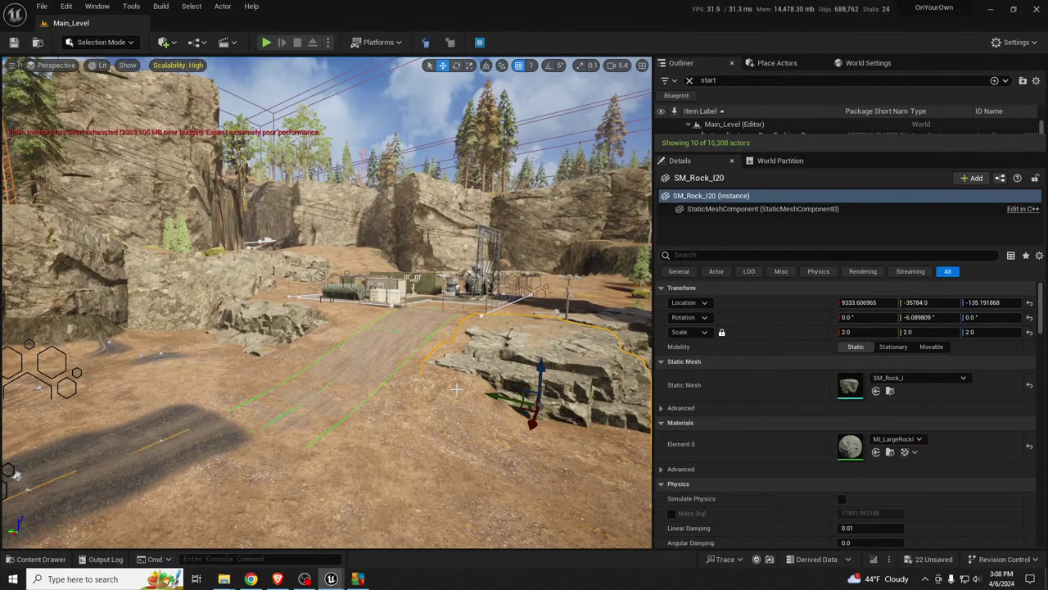
pyautogui.hotkey('ctrl', 's')
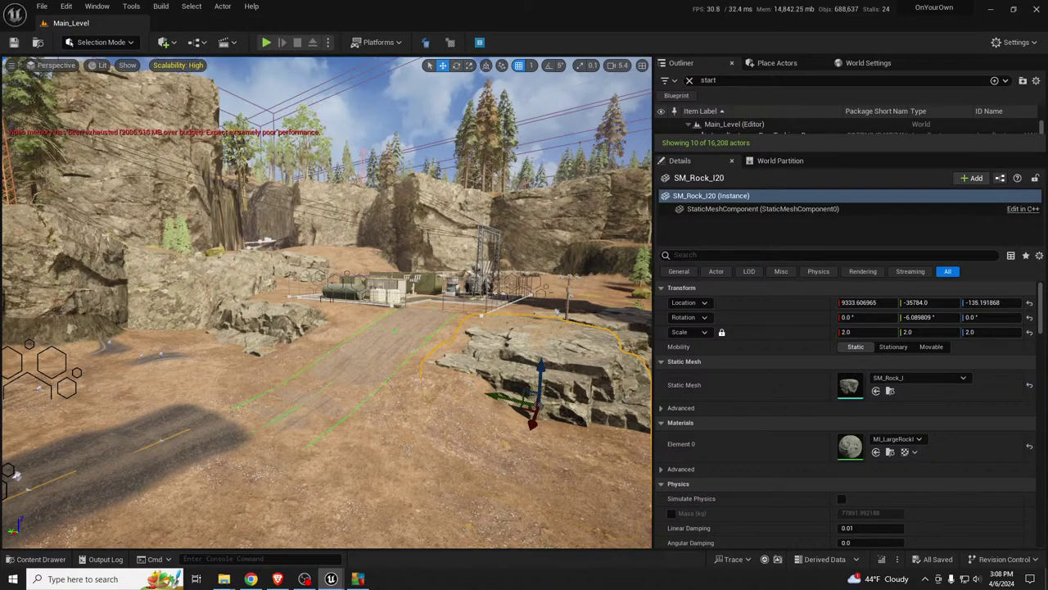
# Step: Delete the small pale flat rock lying on the bare dirt behind the substation
pyautogui.moveTo(328, 304); pyautogui.dragTo(540, 410, button='right')
pyautogui.press('w')
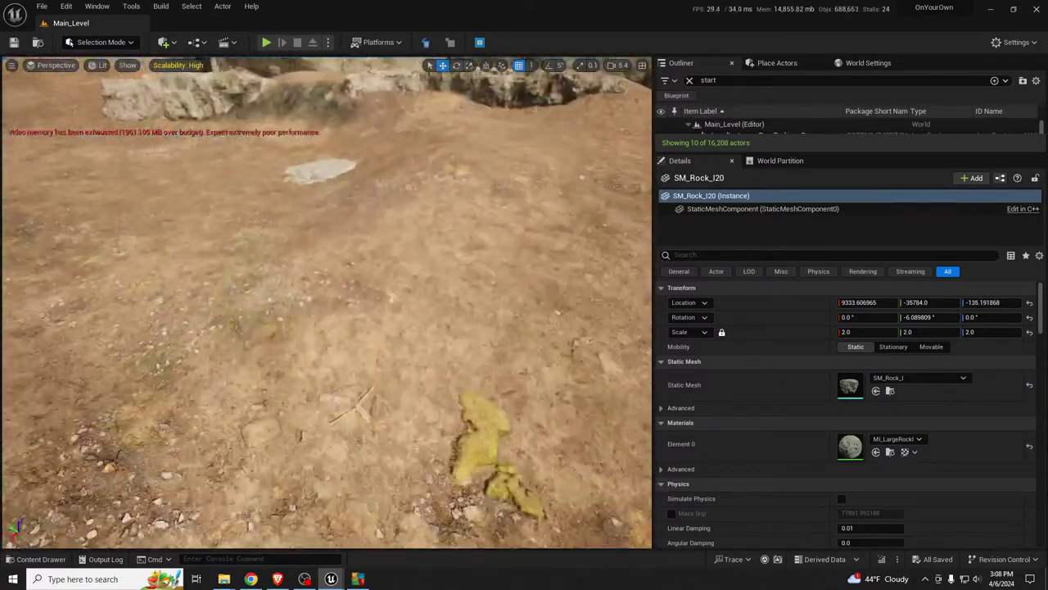
pyautogui.moveTo(396, 287); pyautogui.dragTo(377, 213, button='right')
pyautogui.press('s')
pyautogui.click(397, 287)
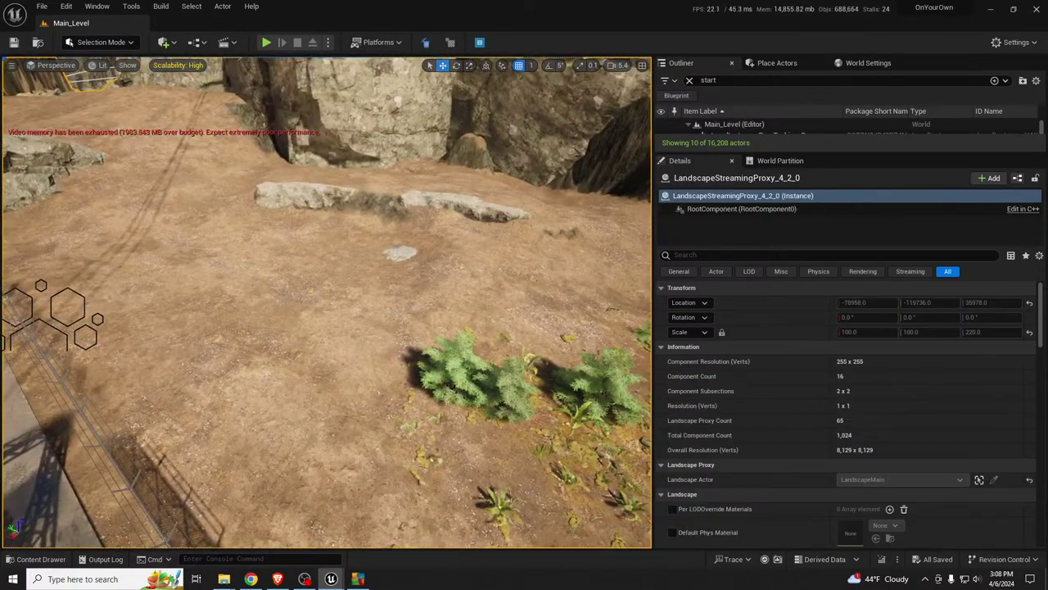
pyautogui.click(399, 253)
pyautogui.press('Delete')
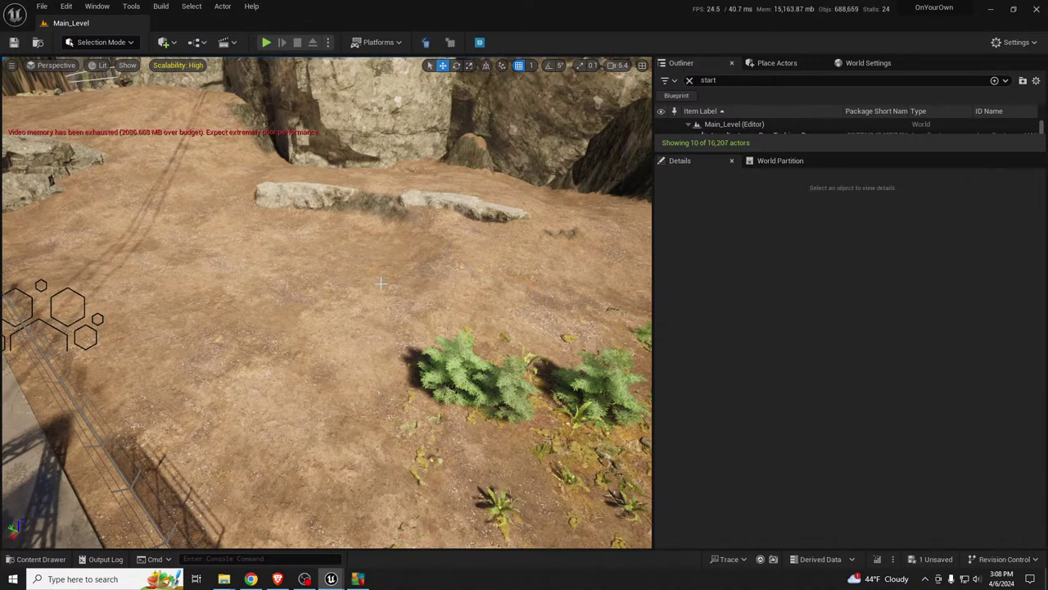
# Step: Paint the Mulch layer on the landscape beside the substation with an alpha brush enlarged to about 1950
pyautogui.click(345, 315)
pyautogui.hotkey('shift', '2')
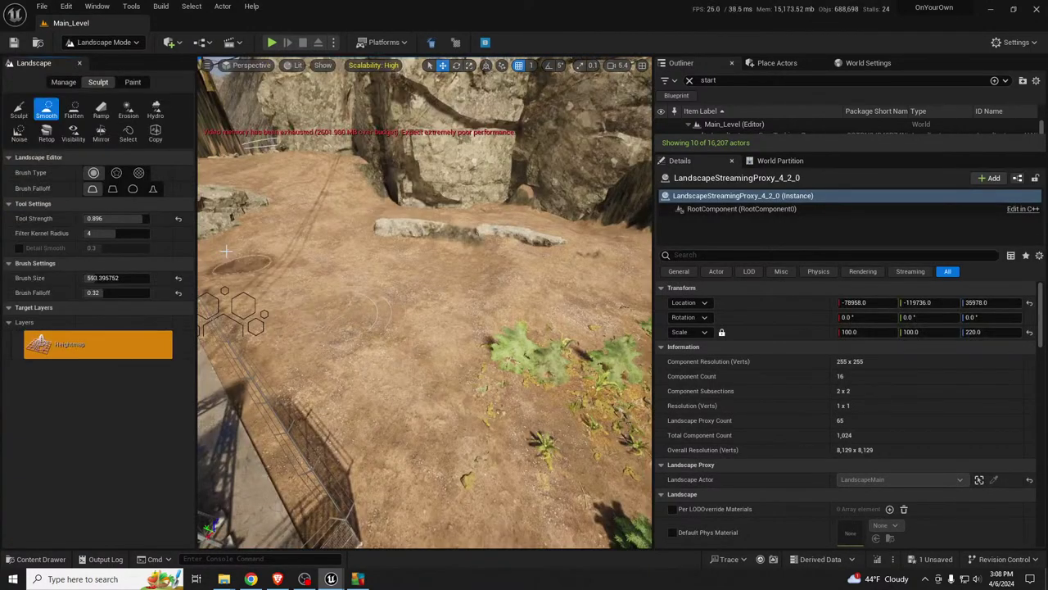
pyautogui.click(133, 82)
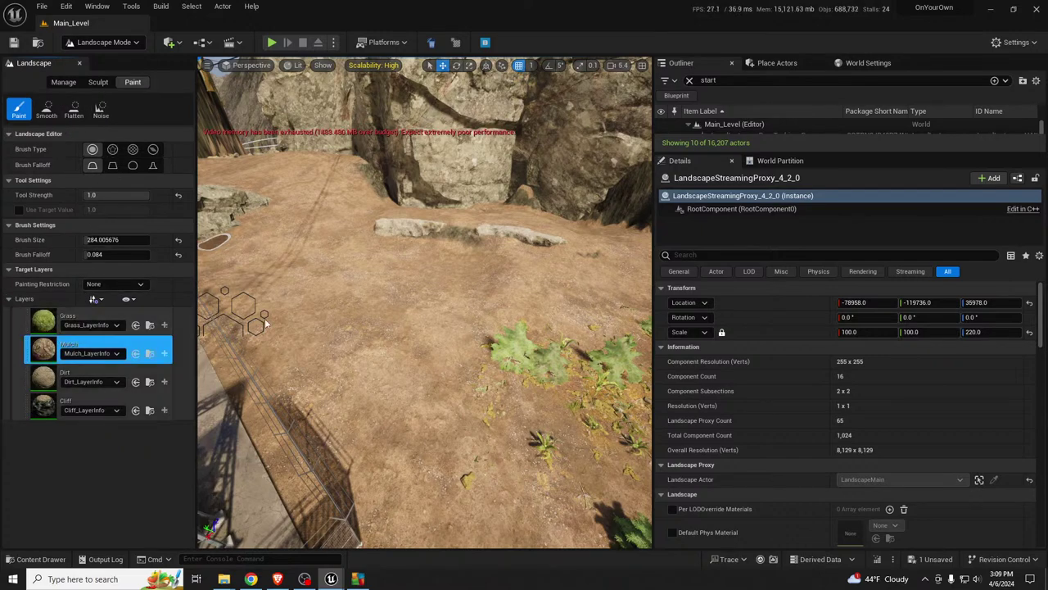
pyautogui.moveTo(417, 353)
pyautogui.mouseDown(button='right')
pyautogui.moveTo(430, 366)
pyautogui.moveTo(417, 369)
pyautogui.mouseUp(button='right')
pyautogui.press('s')
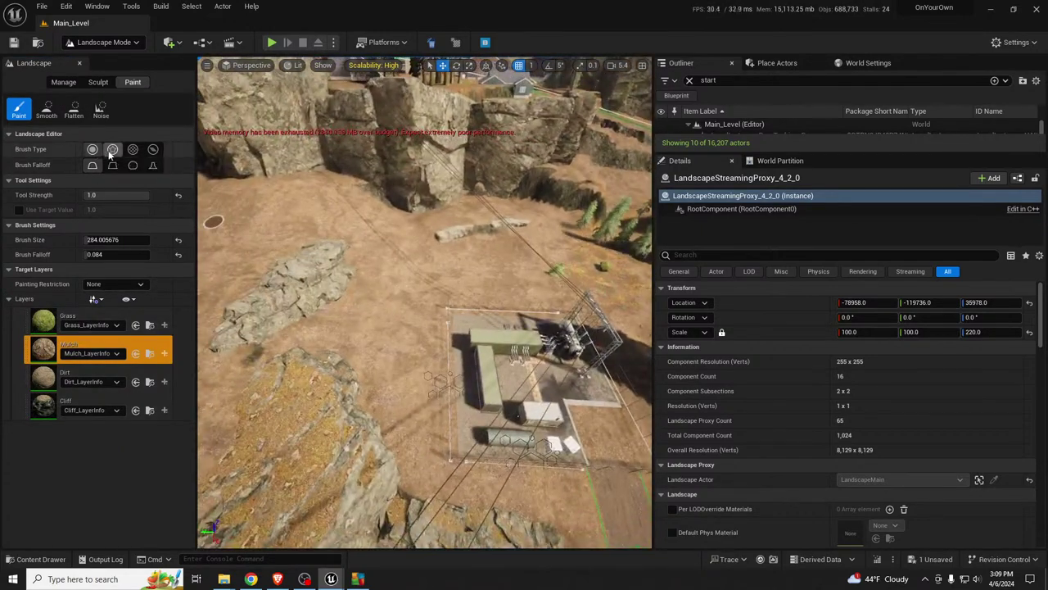
pyautogui.click(112, 149)
pyautogui.moveTo(438, 238); pyautogui.dragTo(426, 264, button='right')
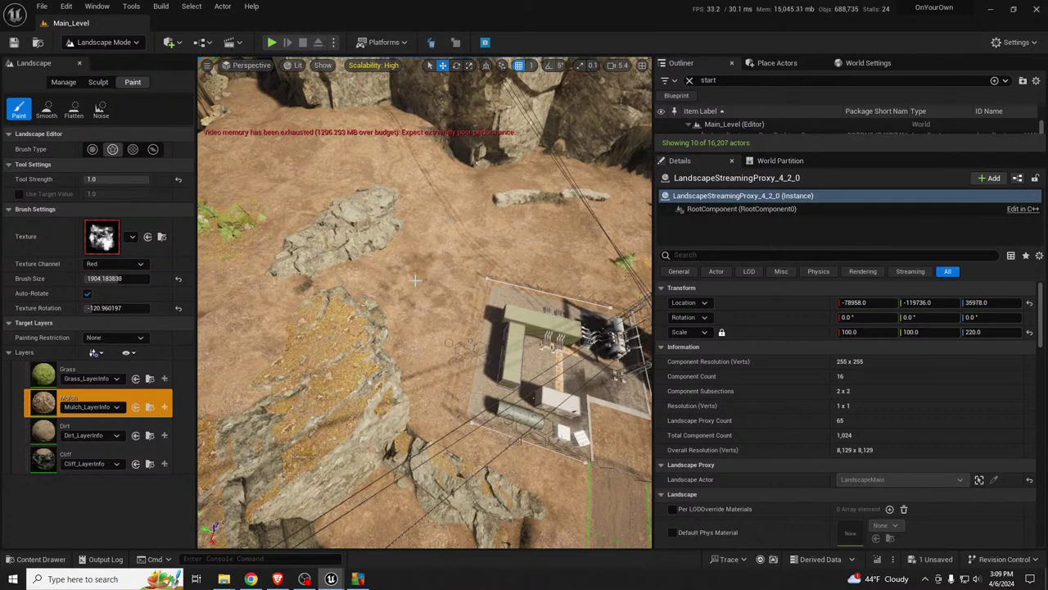
pyautogui.press(']')
pyautogui.press(']')
pyautogui.press(']')
pyautogui.press(']')
pyautogui.press(']')
pyautogui.press(']')
pyautogui.press(']')
pyautogui.press(']')
pyautogui.press(']')
pyautogui.press(']')
pyautogui.press(']')
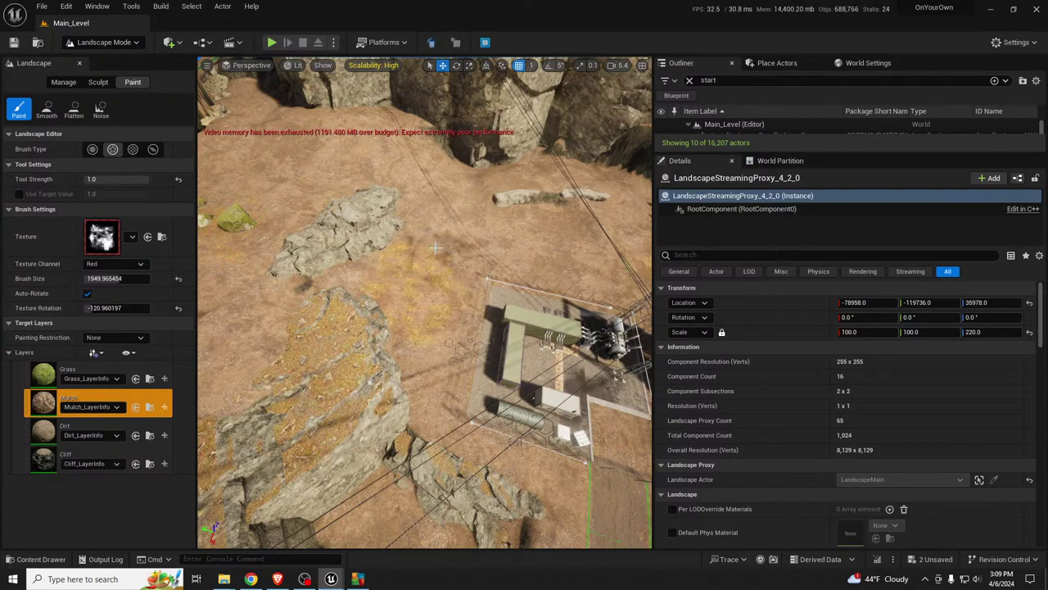
# Step: Paint more Mulch patches over the bare dirt toward the cliffs, behind the substation, and beside the asphalt road
pyautogui.moveTo(470, 236); pyautogui.dragTo(418, 215, button='right')
pyautogui.press('w')
pyautogui.moveTo(417, 280); pyautogui.dragTo(423, 260, button='right')
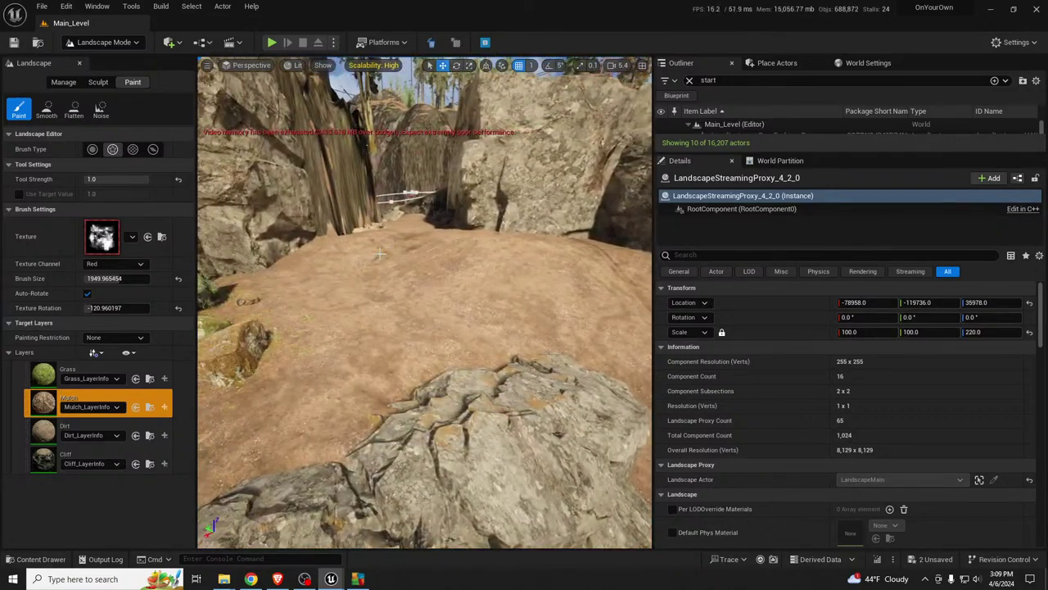
pyautogui.moveTo(380, 253); pyautogui.dragTo(360, 305)
pyautogui.moveTo(360, 304)
pyautogui.mouseDown(button='right')
pyautogui.moveTo(447, 307)
pyautogui.moveTo(510, 334)
pyautogui.mouseUp(button='right')
pyautogui.press('d')
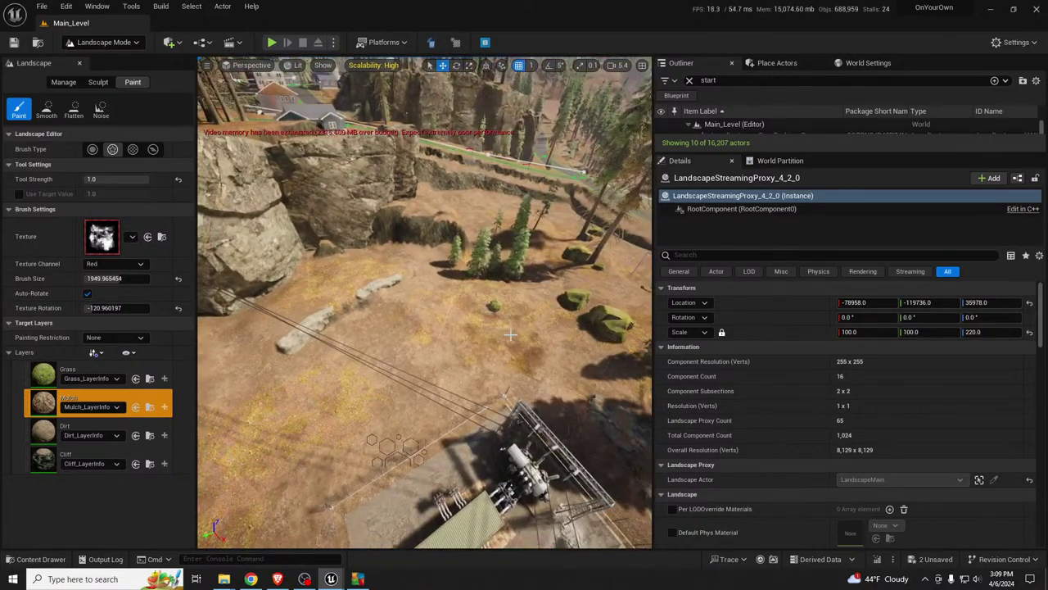
pyautogui.moveTo(503, 447); pyautogui.dragTo(468, 282, button='right')
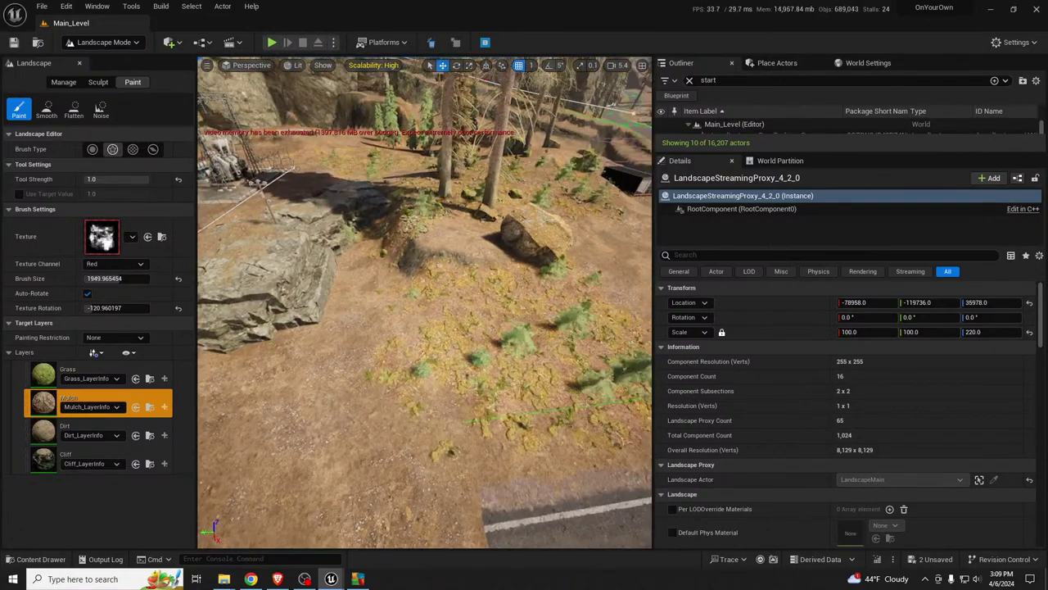
# Step: Smooth the raised landscape mound beside the large boulder near the asphalt road and save the level
pyautogui.click(98, 82)
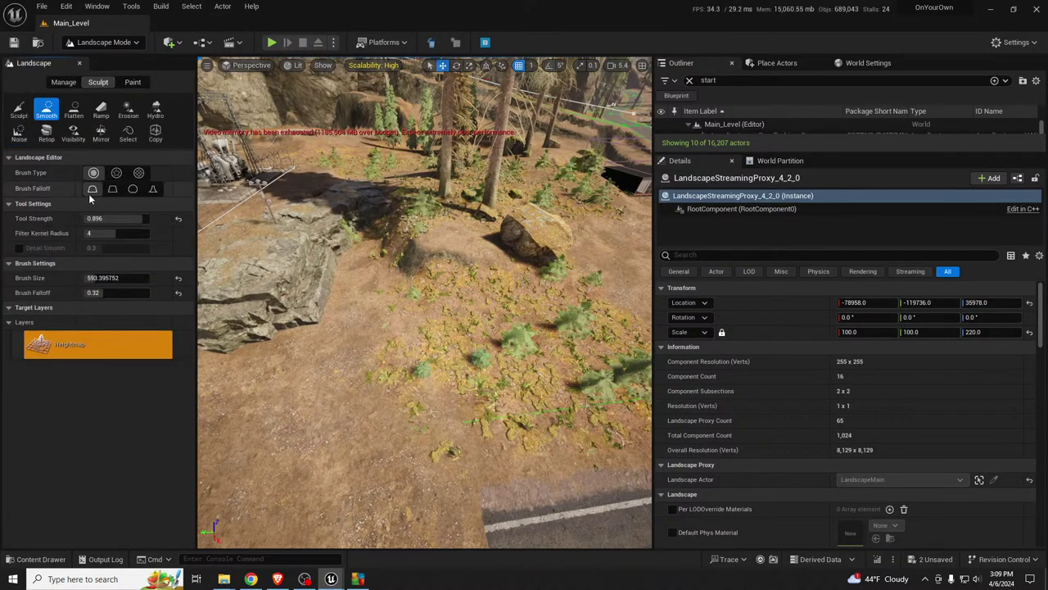
pyautogui.moveTo(407, 256); pyautogui.dragTo(410, 238)
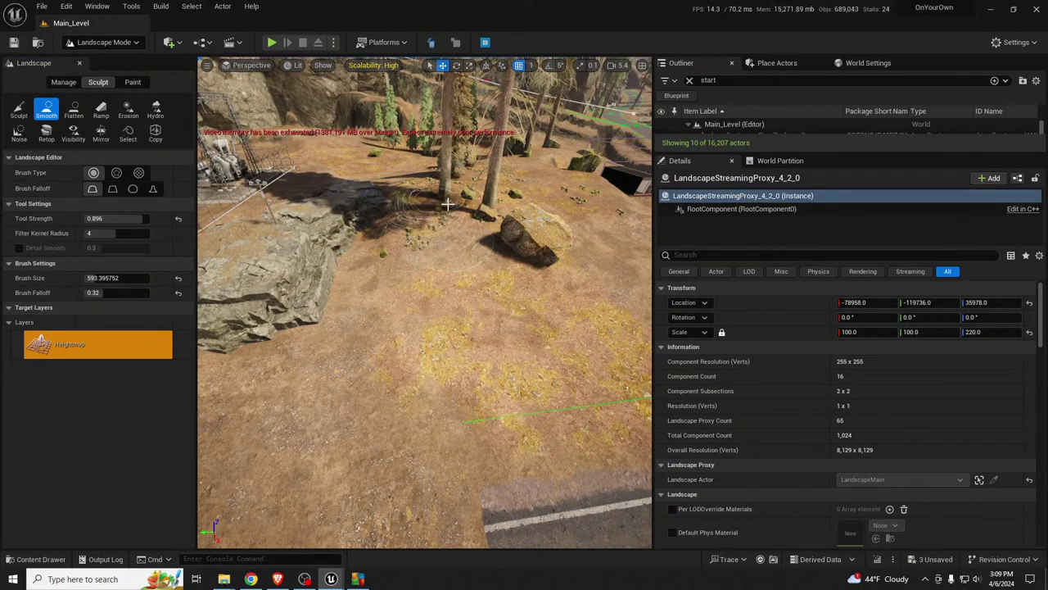
pyautogui.moveTo(438, 251); pyautogui.dragTo(397, 192, button='right')
pyautogui.hotkey('shift', '1')
pyautogui.hotkey('ctrl', 's')
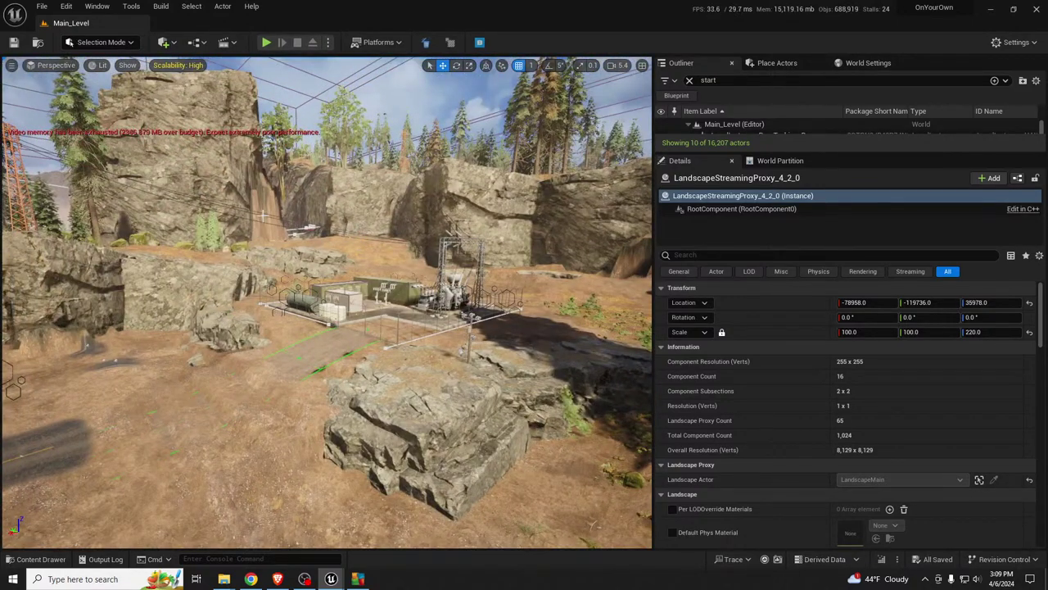
# Step: Smooth the steep stretched landscape wall beside the tall cliff at the passage behind the substation
pyautogui.rightClick(359, 283)
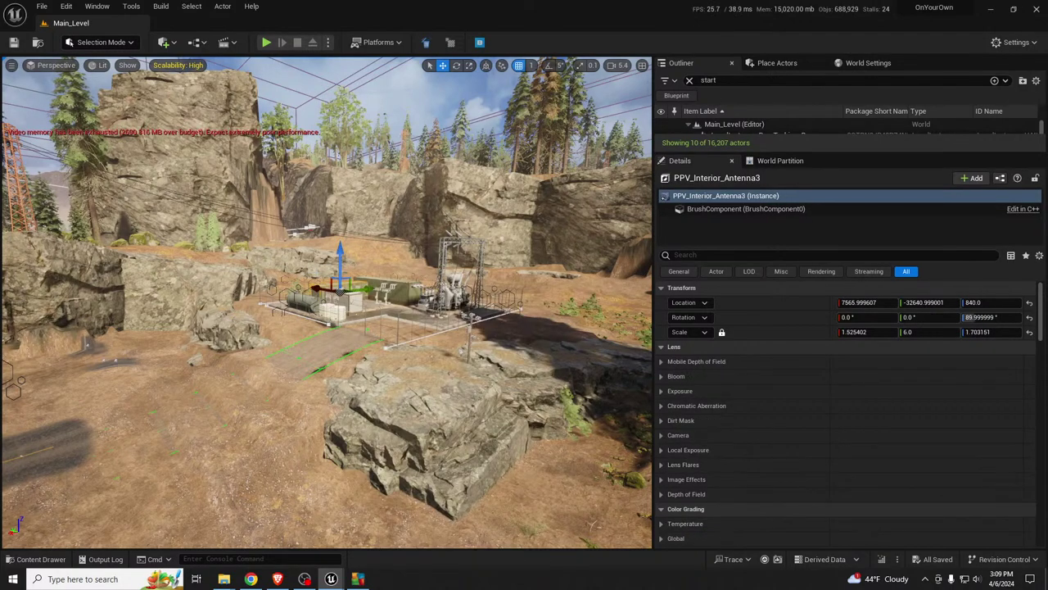
pyautogui.moveTo(359, 282); pyautogui.dragTo(313, 270, button='right')
pyautogui.hotkey('shift', '2')
pyautogui.press('w')
pyautogui.moveTo(313, 270); pyautogui.dragTo(325, 315)
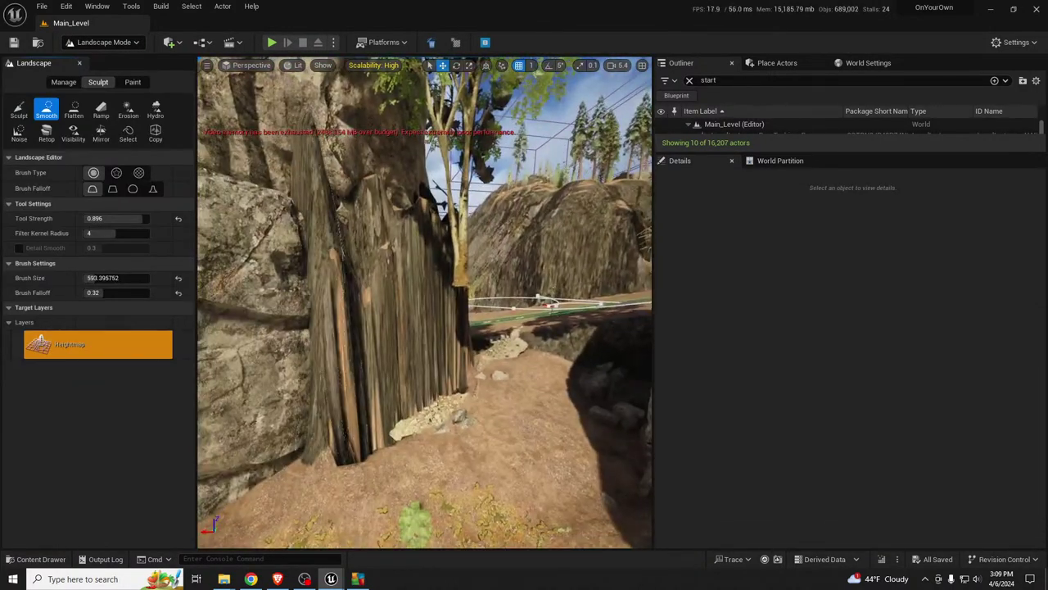
pyautogui.moveTo(325, 315); pyautogui.dragTo(327, 320, button='right')
pyautogui.press('a')
pyautogui.moveTo(328, 320)
pyautogui.mouseDown()
pyautogui.moveTo(428, 336)
pyautogui.moveTo(475, 307)
pyautogui.moveTo(332, 321)
pyautogui.mouseUp()
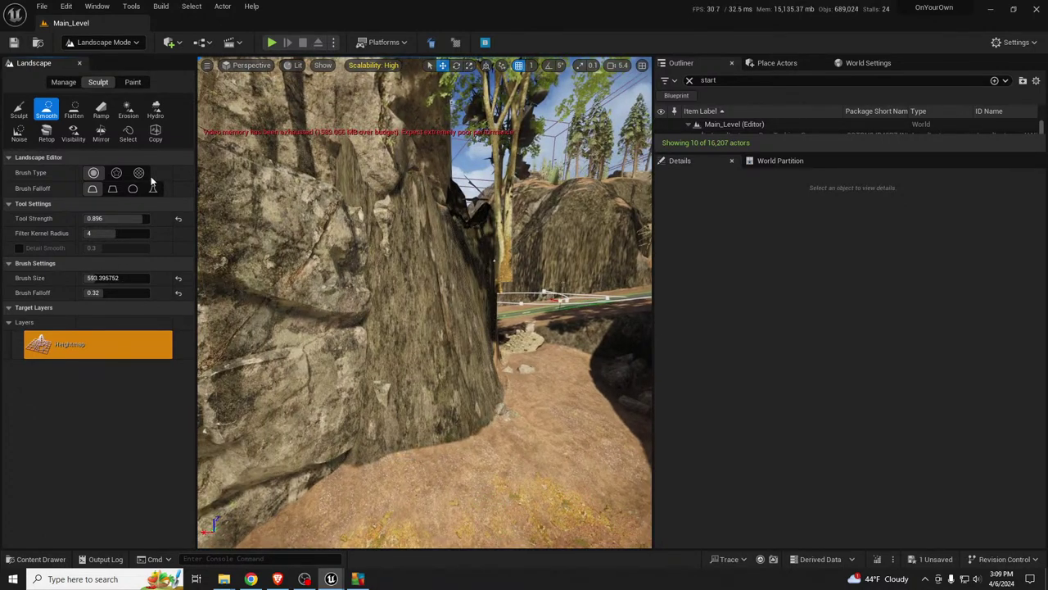
# Step: Flatten the landscape wall beside the tall cliff to a height sampled from the terrain, with the flatten target at 1920.96875
pyautogui.click(73, 110)
pyautogui.click(148, 218)
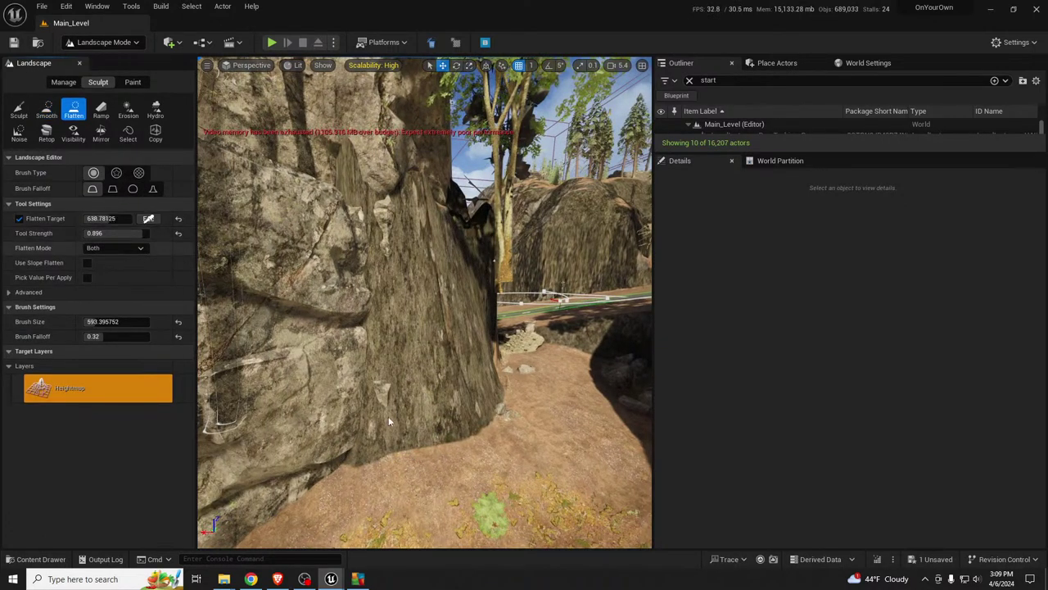
pyautogui.click(393, 446)
pyautogui.moveTo(381, 415); pyautogui.dragTo(457, 367)
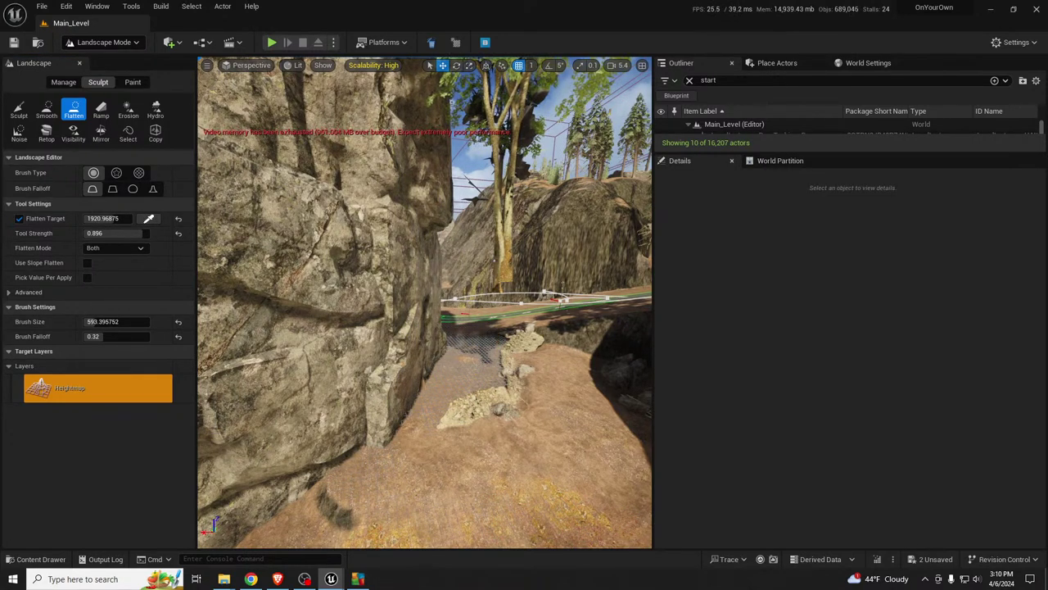
# Step: Smooth the landscape bump at the foot of the cliffs behind the mulch patch with the Smooth brush
pyautogui.moveTo(494, 403); pyautogui.dragTo(649, 410, button='right')
pyautogui.moveTo(512, 345); pyautogui.dragTo(507, 344, button='right')
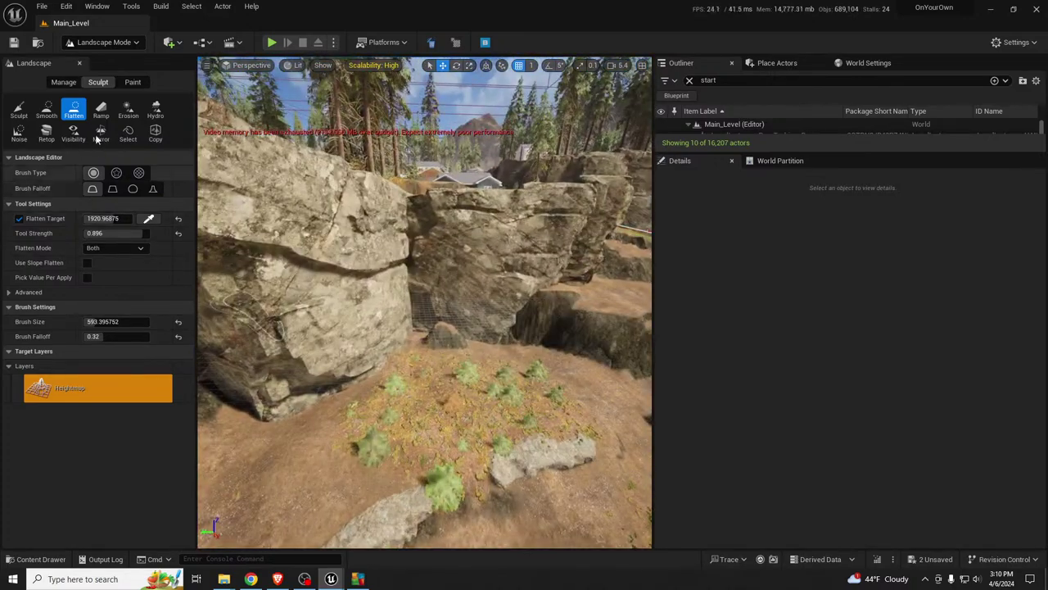
pyautogui.click(46, 109)
pyautogui.moveTo(442, 336); pyautogui.dragTo(434, 342)
pyautogui.moveTo(434, 343)
pyautogui.mouseDown(button='right')
pyautogui.moveTo(352, 340)
pyautogui.moveTo(311, 353)
pyautogui.mouseUp(button='right')
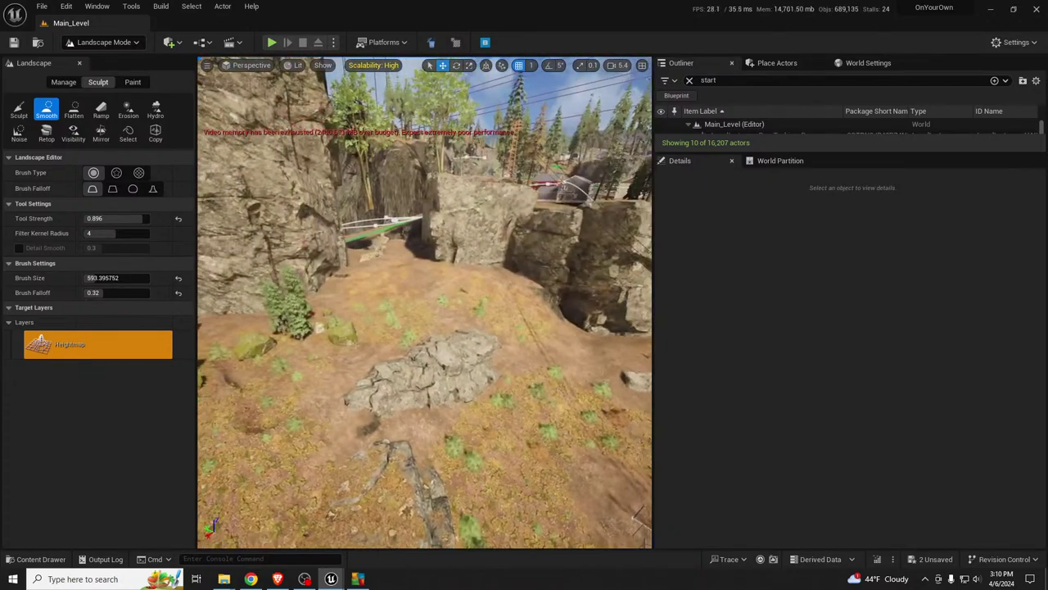
# Step: Return to object selection and search the level's actors for "small tree"
pyautogui.hotkey('shift', '1')
pyautogui.moveTo(459, 382); pyautogui.dragTo(393, 340, button='right')
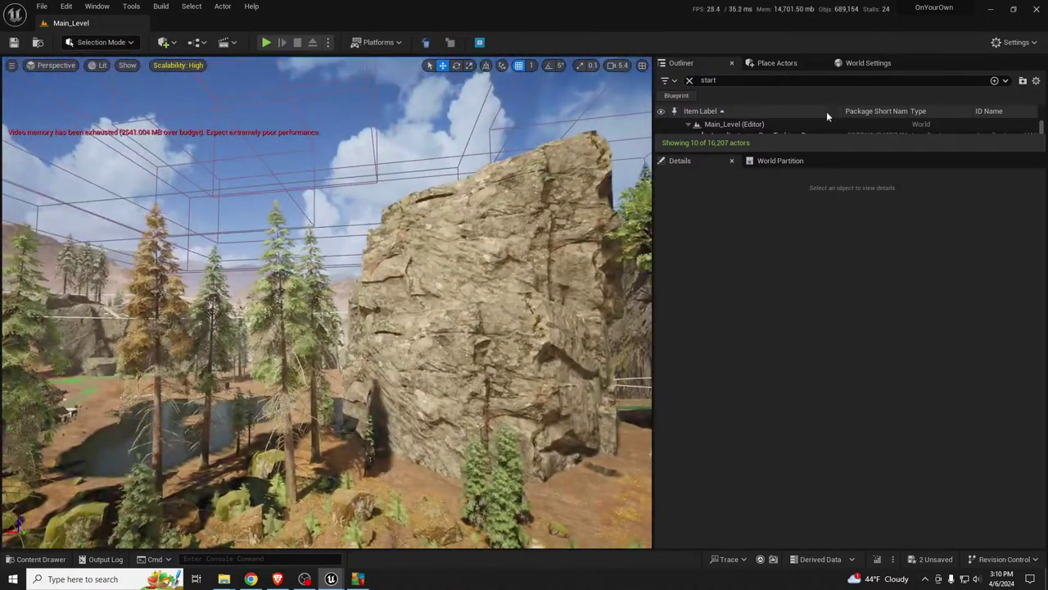
pyautogui.click(733, 80)
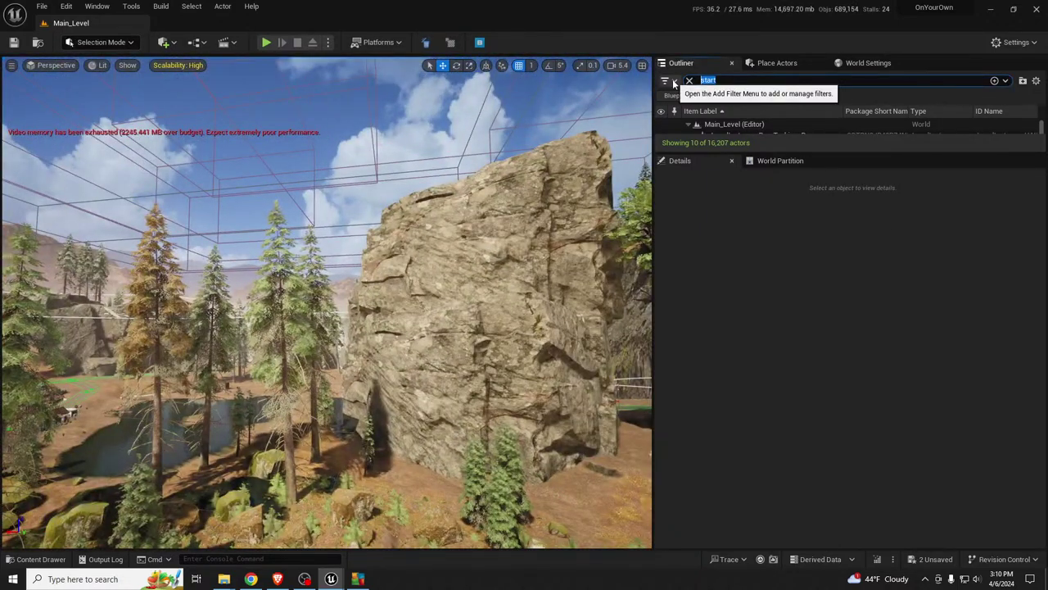
pyautogui.write('small tree')
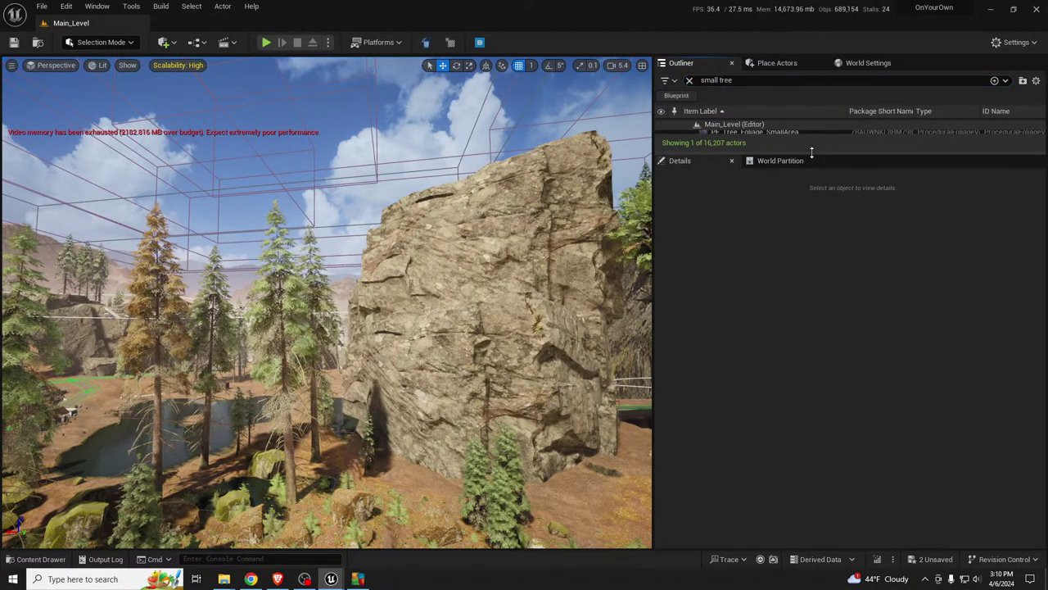
# Step: Select the PF_Tree_Foliage_SmallArea volume, load its unloaded areas and resimulate its tree foliage
pyautogui.moveTo(812, 152); pyautogui.dragTo(811, 190)
pyautogui.click(791, 136)
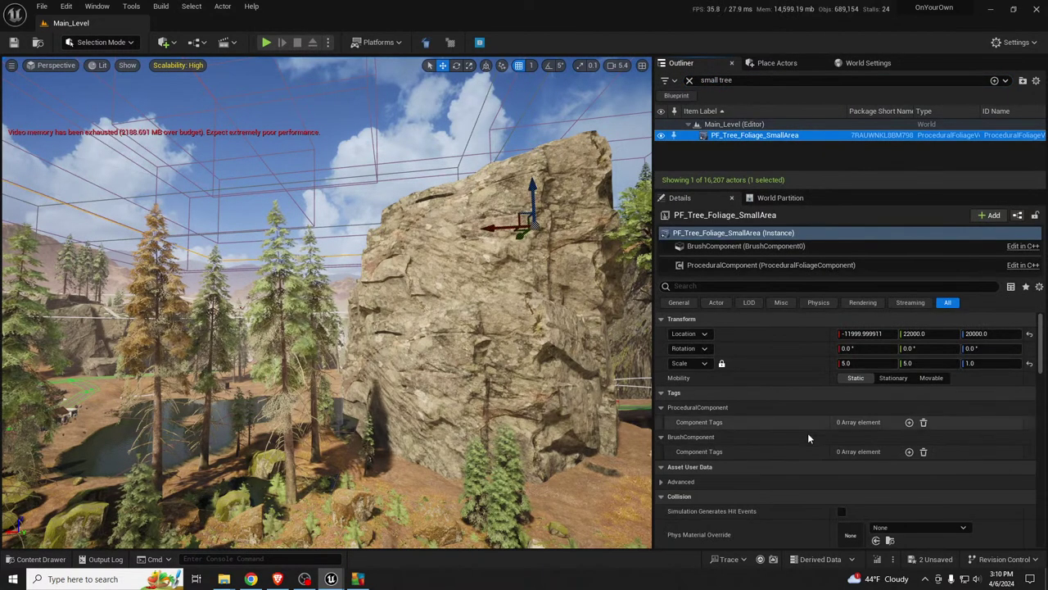
pyautogui.scroll(-10, 806, 440)
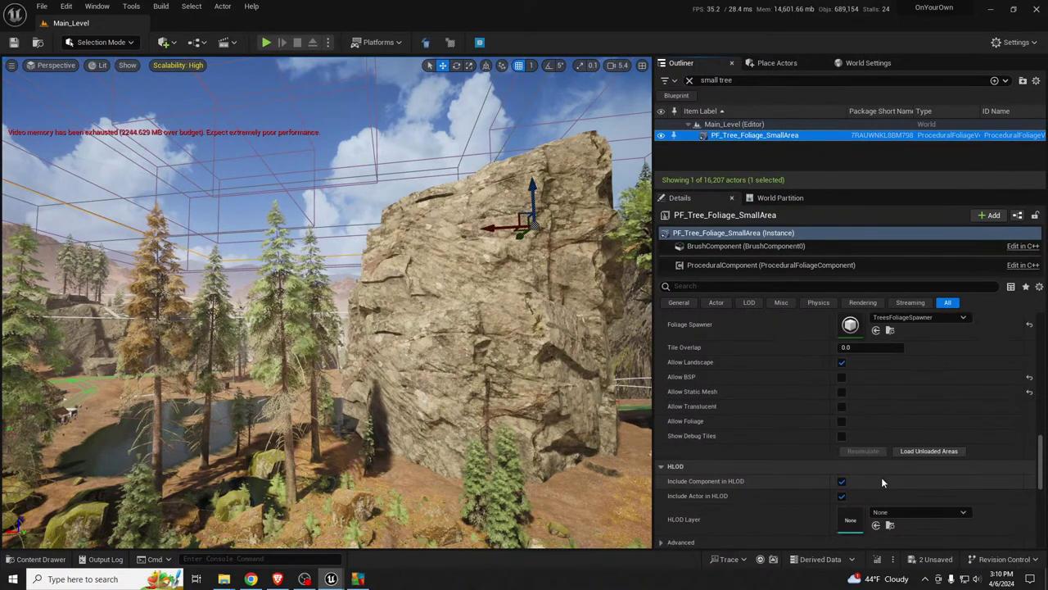
pyautogui.click(925, 452)
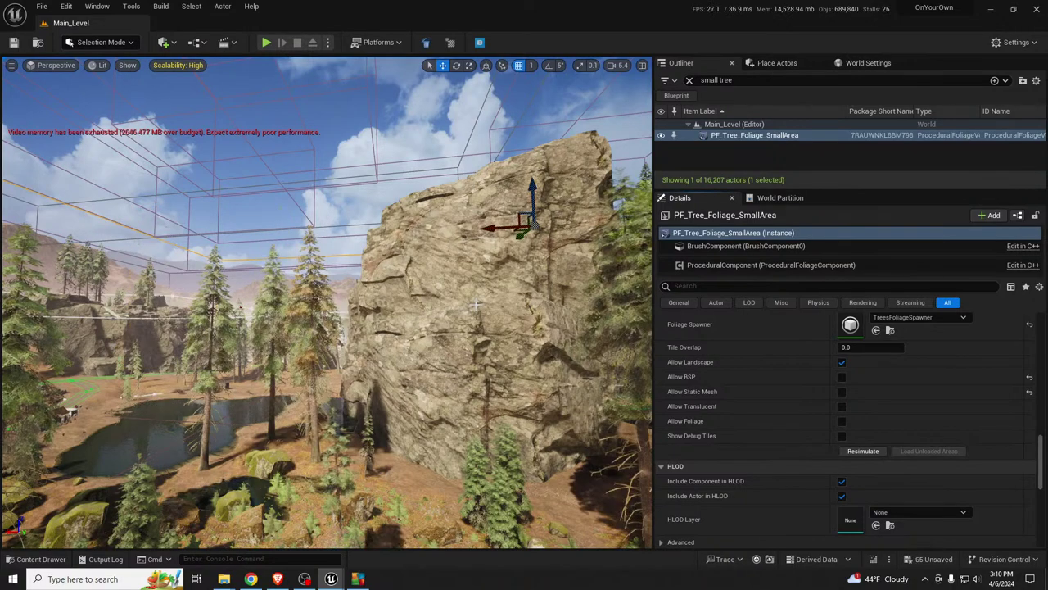
# Step: Examine the regenerated trees around the substation, the surrounding forest and along the road
pyautogui.press('s')
pyautogui.moveTo(505, 311); pyautogui.dragTo(403, 258, button='right')
pyautogui.press('w')
pyautogui.press('w')
pyautogui.press('w')
pyautogui.press('s')
pyautogui.press('q')
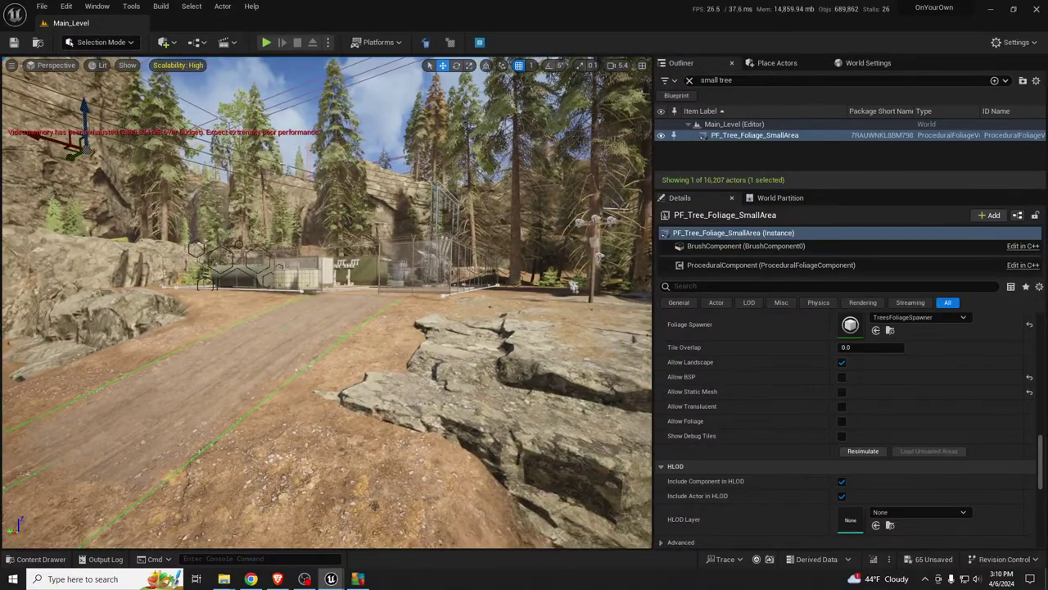
pyautogui.moveTo(356, 173); pyautogui.dragTo(244, 141, button='right')
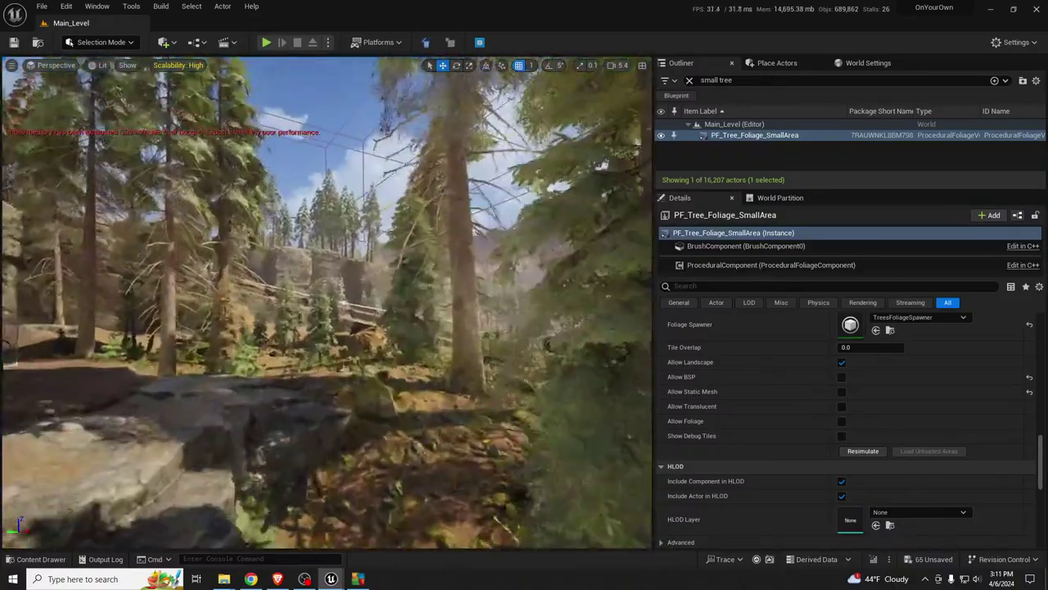
pyautogui.press('w')
pyautogui.moveTo(328, 303)
pyautogui.mouseDown(button='right')
pyautogui.moveTo(385, 315)
pyautogui.moveTo(328, 303)
pyautogui.mouseUp(button='right')
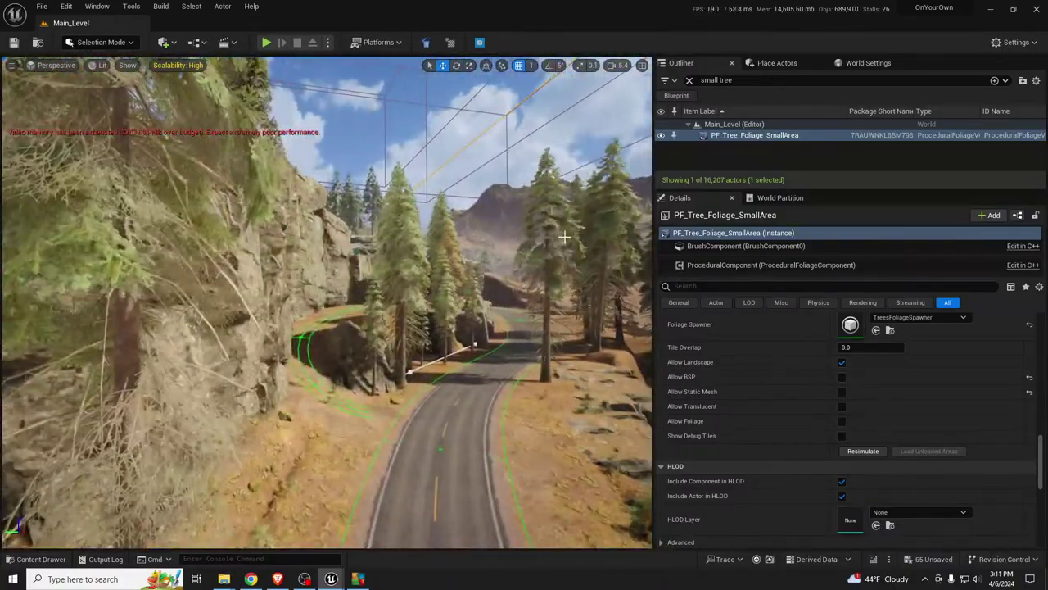
# Step: Duplicate the BP_ia_scatter23 tree scatter and place the copy on top of the tall bare cliff
pyautogui.click(402, 261)
pyautogui.press('s')
pyautogui.moveTo(401, 260); pyautogui.dragTo(299, 286, button='right')
pyautogui.moveTo(460, 326); pyautogui.dragTo(459, 327, button='right')
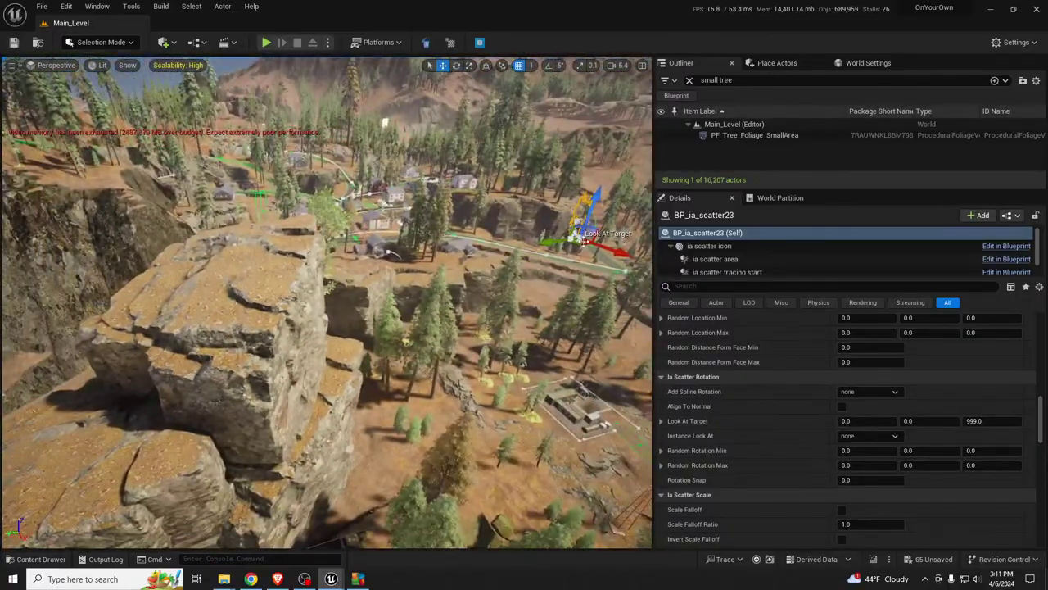
pyautogui.keyDown('alt'); pyautogui.moveTo(578, 244); pyautogui.dragTo(181, 256); pyautogui.keyUp('alt')
pyautogui.keyDown('alt'); pyautogui.moveTo(139, 284); pyautogui.dragTo(176, 328); pyautogui.keyUp('alt')
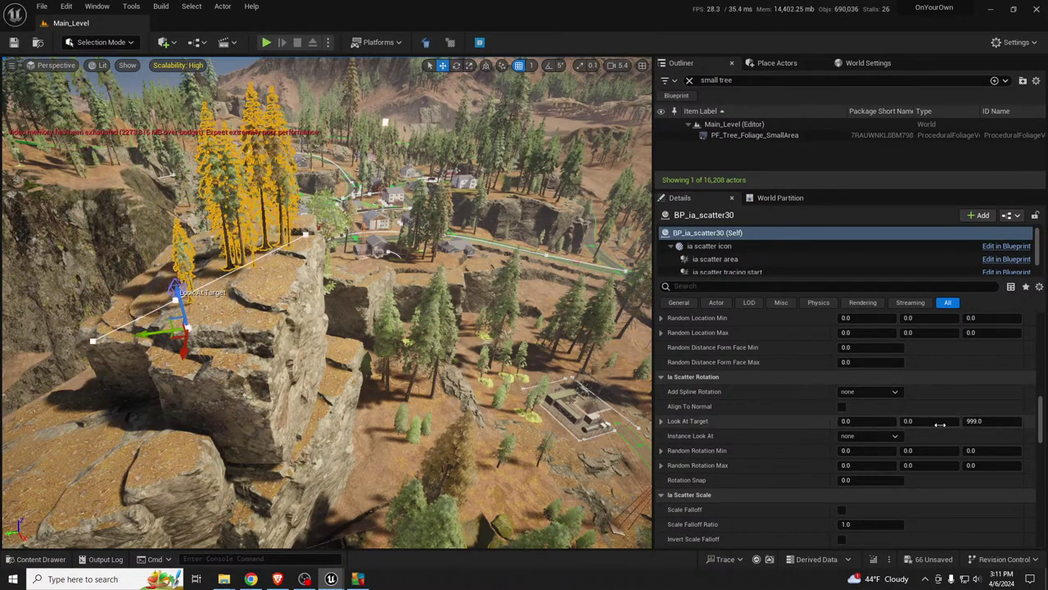
# Step: Try the area (down) distribution method on the cliff-top tree scatter and check the tree layout
pyautogui.scroll(5, 933, 425)
pyautogui.click(889, 390)
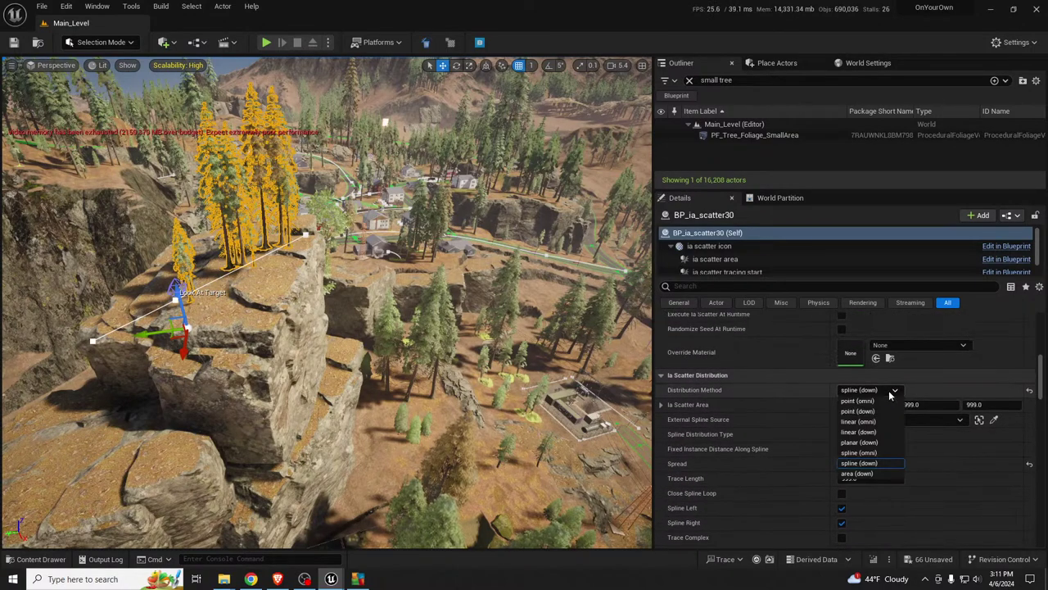
pyautogui.click(869, 475)
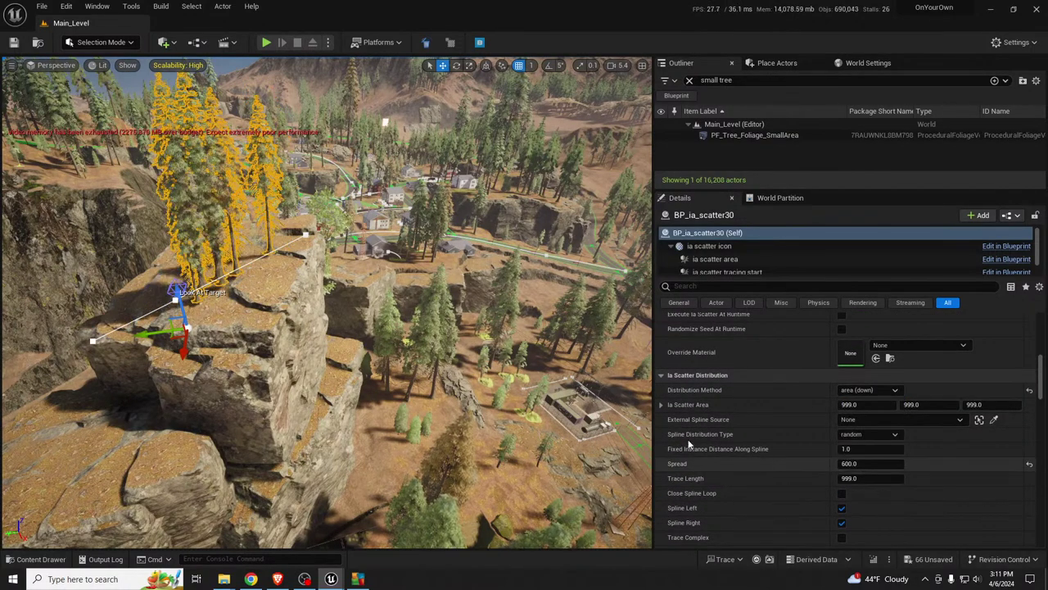
pyautogui.moveTo(473, 523); pyautogui.dragTo(385, 524, button='right')
pyautogui.press('w')
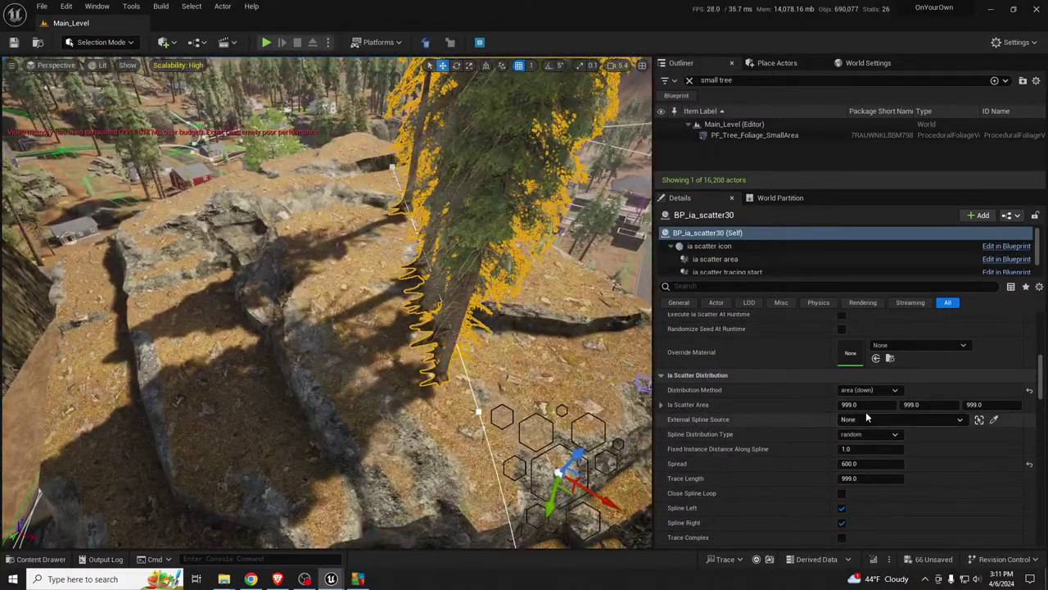
pyautogui.moveTo(459, 393); pyautogui.dragTo(516, 357, button='right')
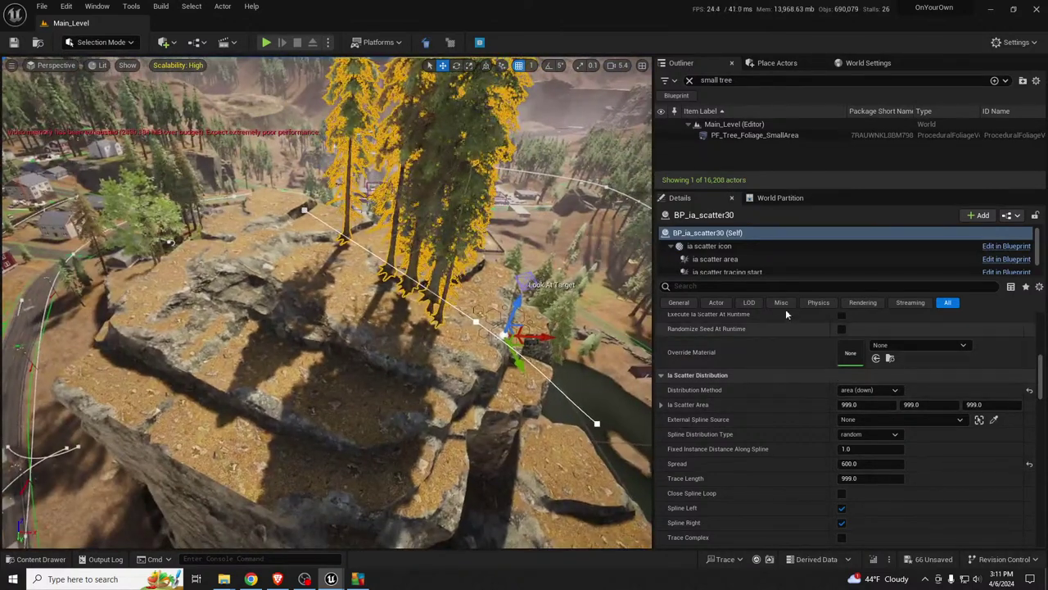
# Step: Filter the scatter's properties by "ref" to find its refresh option, and clear the filter
pyautogui.click(752, 286)
pyautogui.write('ref')
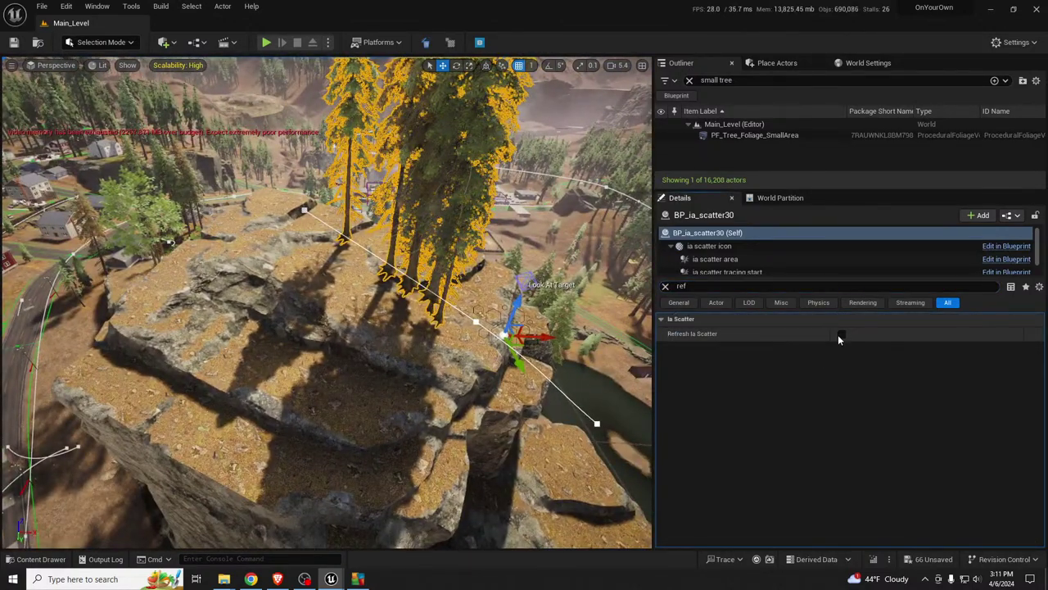
pyautogui.click(665, 286)
pyautogui.moveTo(527, 309); pyautogui.dragTo(623, 312, button='right')
pyautogui.press('w')
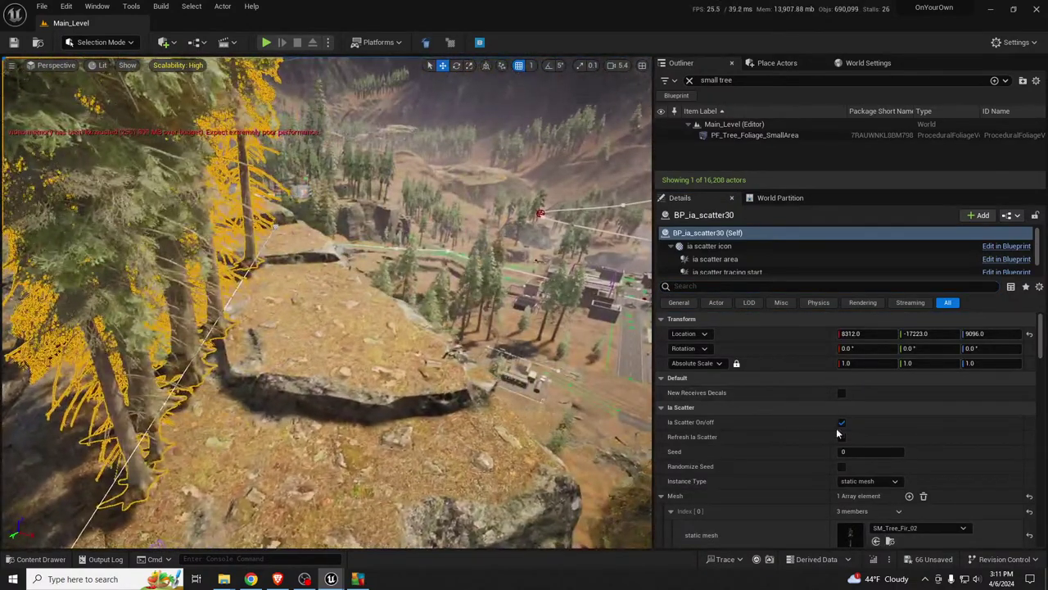
# Step: Compare the spline (down) and area (down) distribution methods on the scatter, and reset its Spread to the default
pyautogui.scroll(-10, 850, 454)
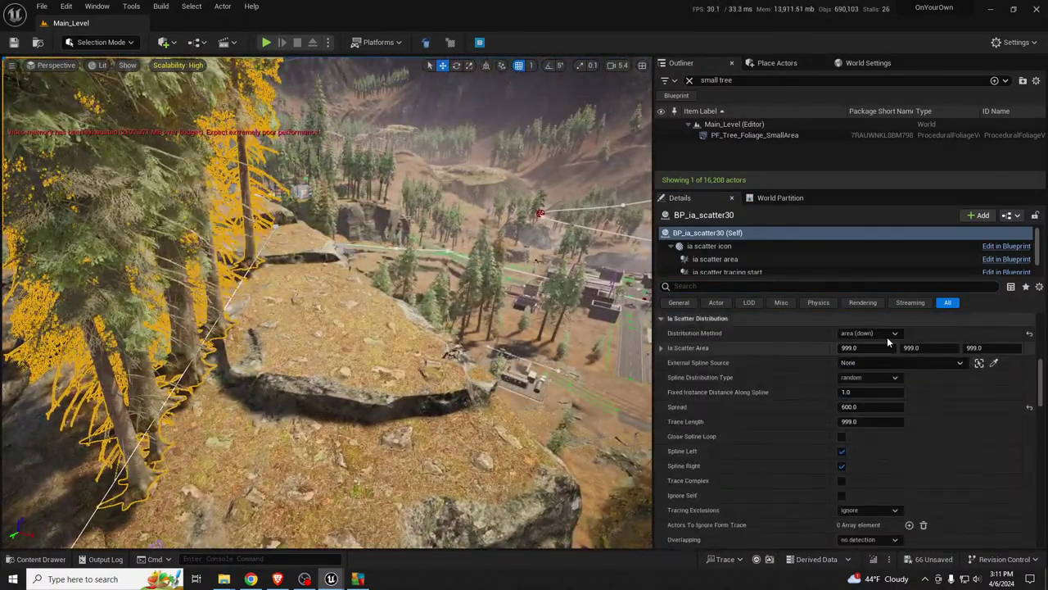
pyautogui.click(869, 333)
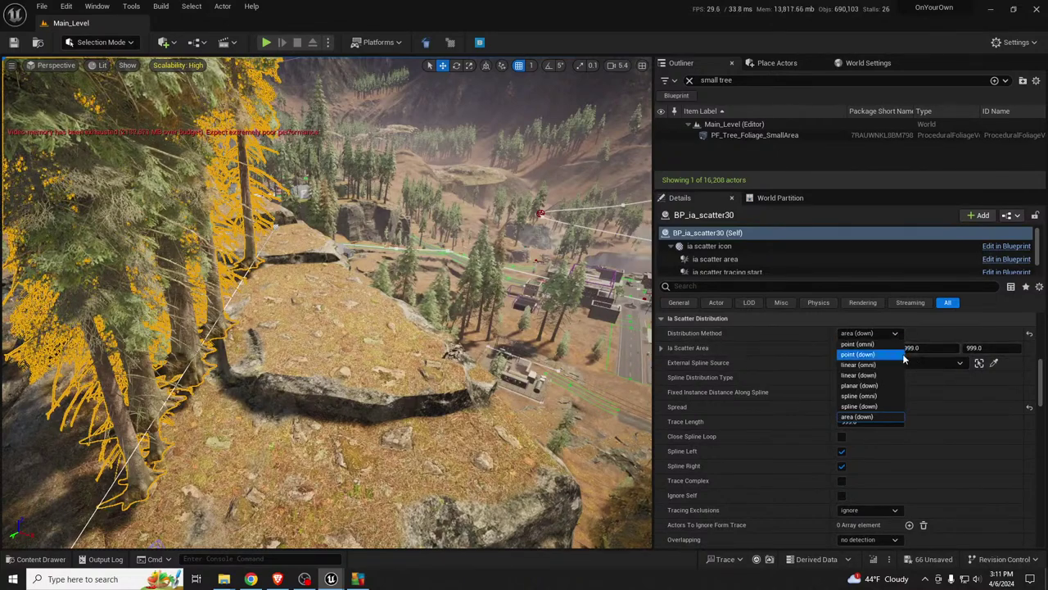
pyautogui.click(877, 406)
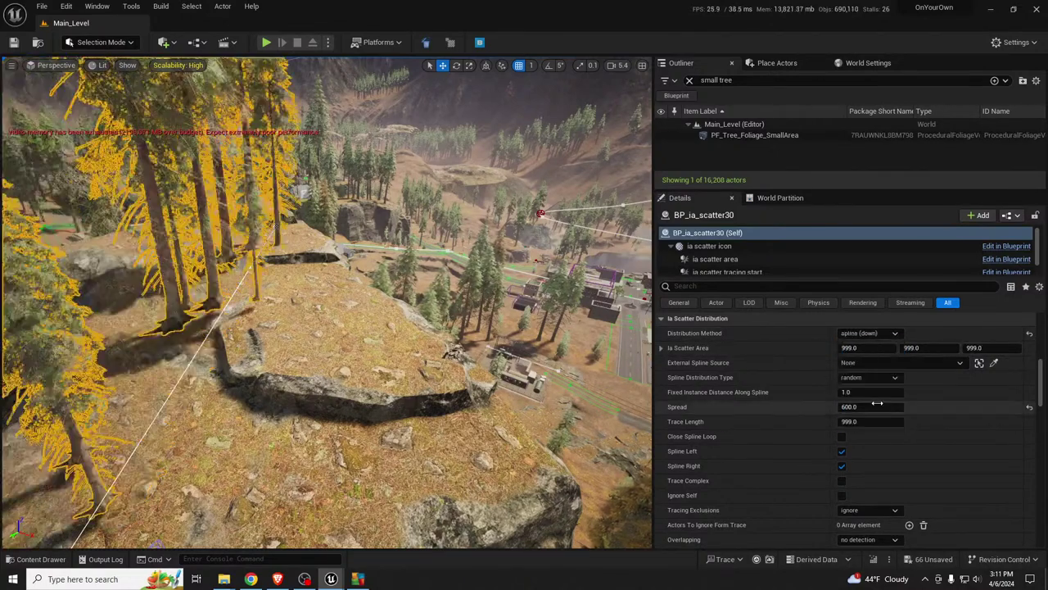
pyautogui.click(870, 333)
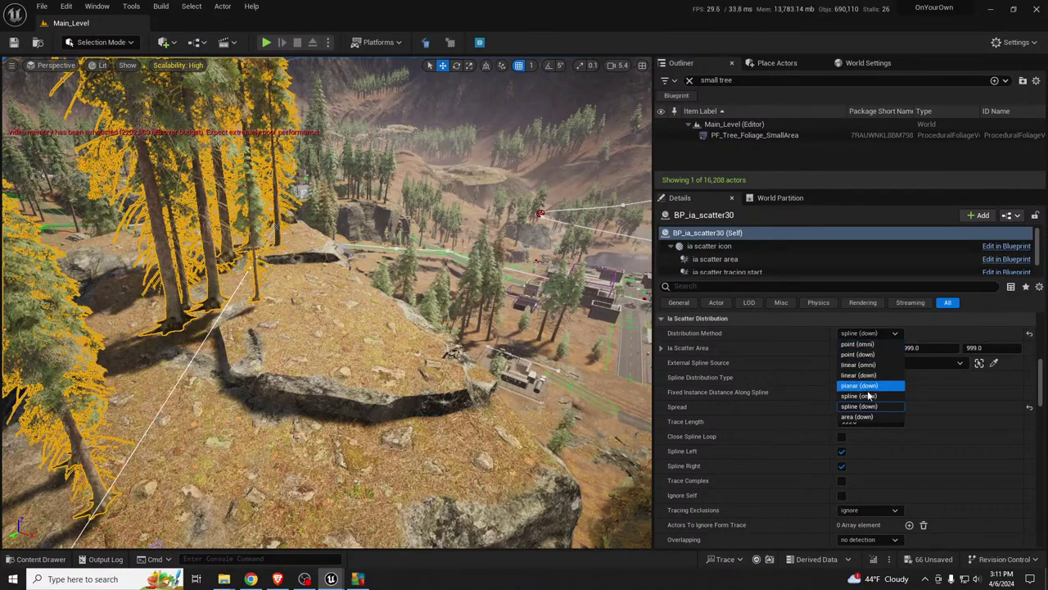
pyautogui.click(868, 417)
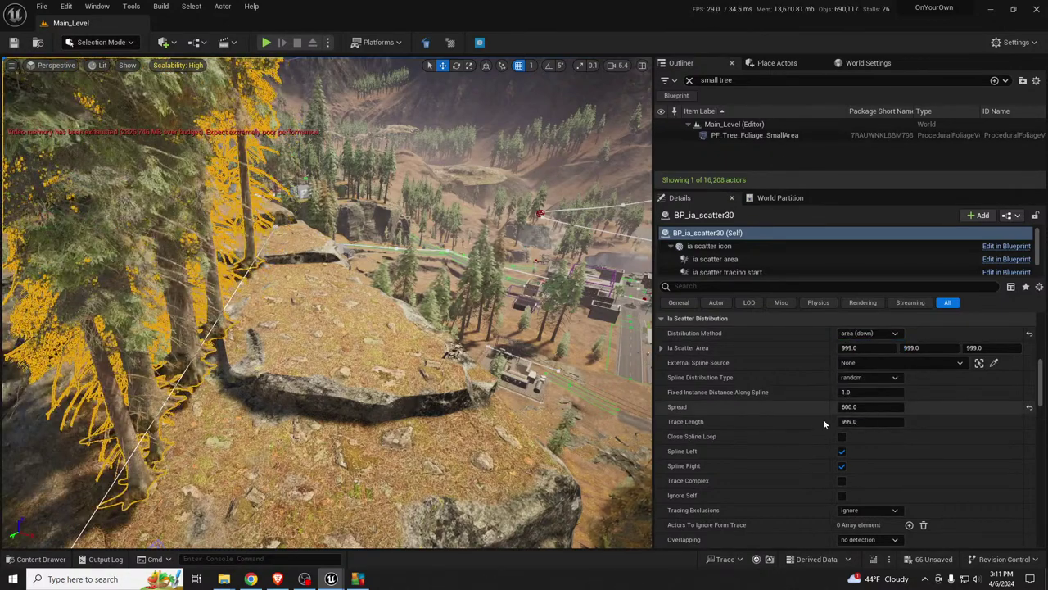
pyautogui.scroll(-1, 927, 468)
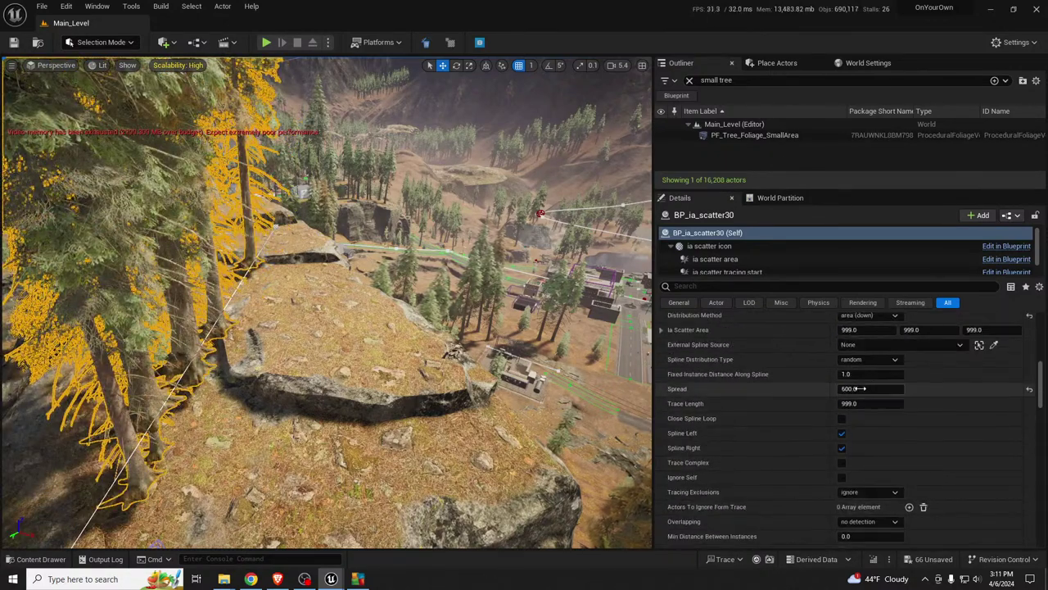
pyautogui.click(1029, 391)
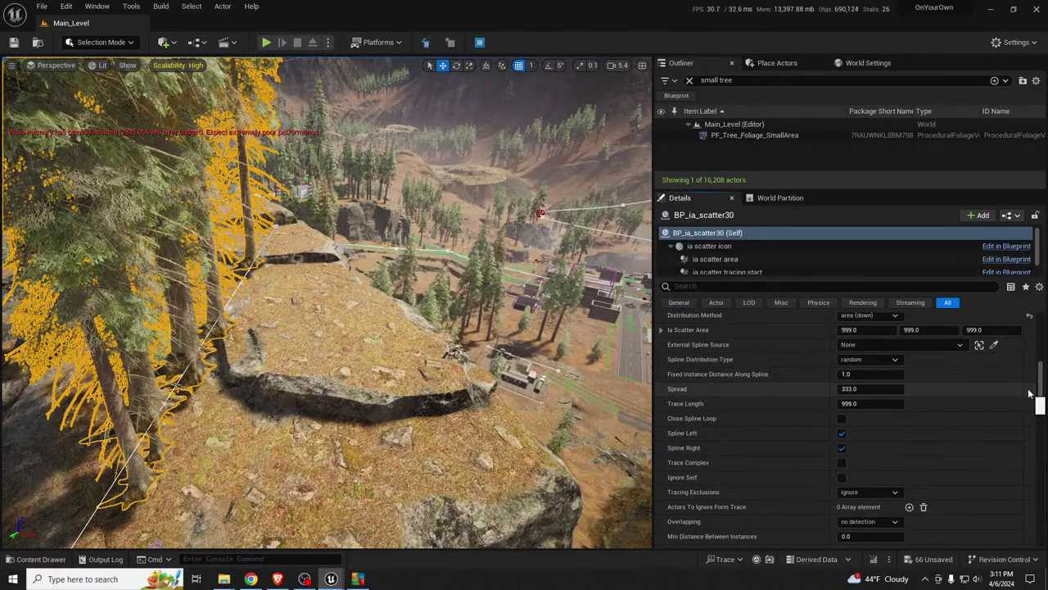
# Step: Move the cliff-top scatter's spline points to stretch the spline around the edge of the rock plateau
pyautogui.moveTo(425, 344); pyautogui.dragTo(565, 348, button='right')
pyautogui.moveTo(324, 412); pyautogui.dragTo(322, 412, button='right')
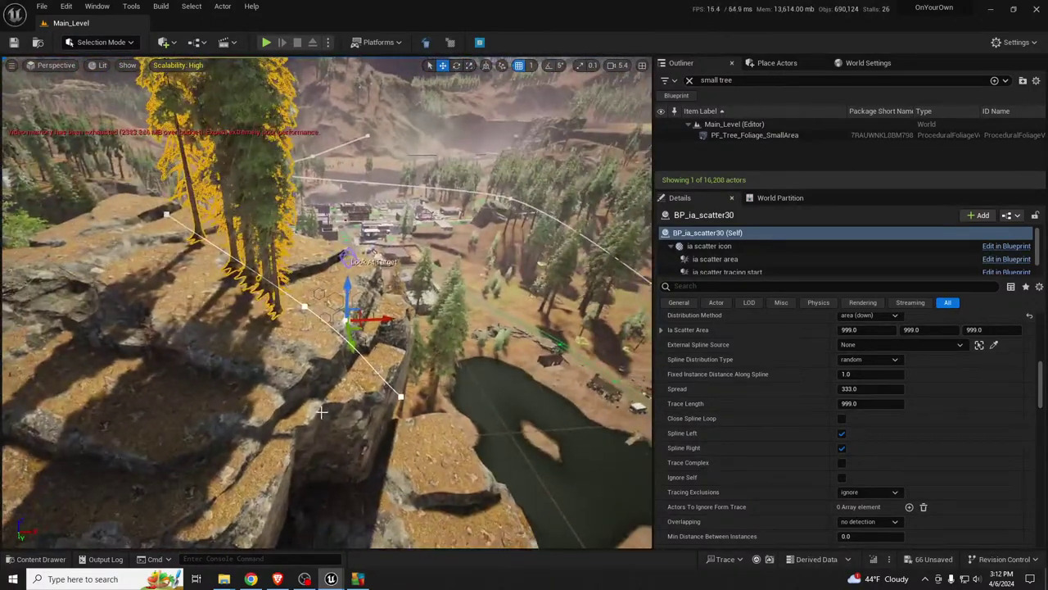
pyautogui.click(401, 396)
pyautogui.moveTo(400, 398); pyautogui.dragTo(7, 385)
pyautogui.moveTo(102, 344); pyautogui.dragTo(287, 360, button='right')
pyautogui.moveTo(66, 346); pyautogui.dragTo(56, 345, button='right')
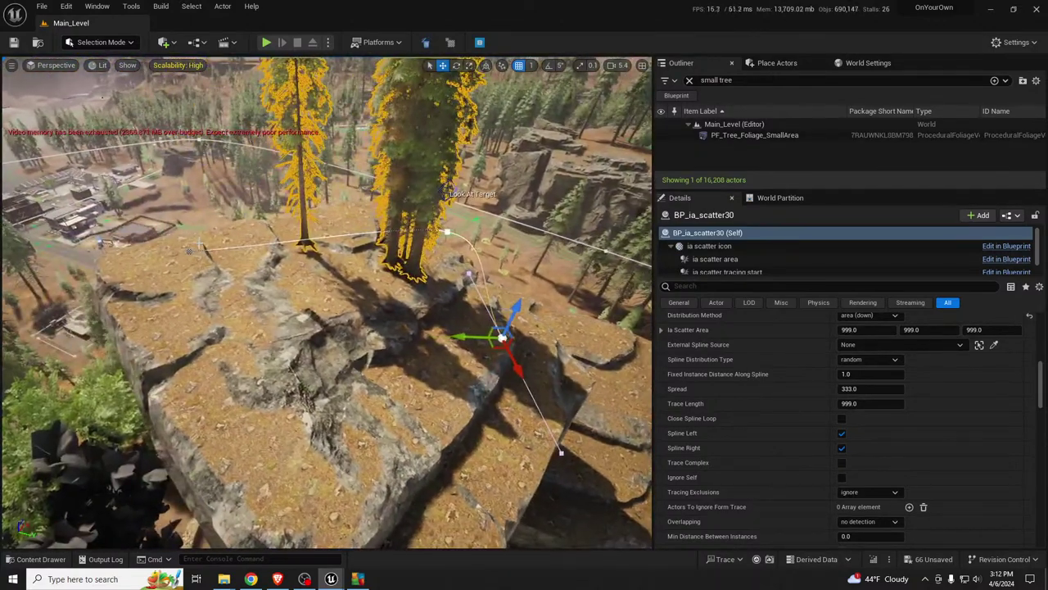
pyautogui.click(189, 251)
pyautogui.moveTo(199, 243); pyautogui.dragTo(202, 215)
pyautogui.moveTo(502, 336); pyautogui.dragTo(516, 465)
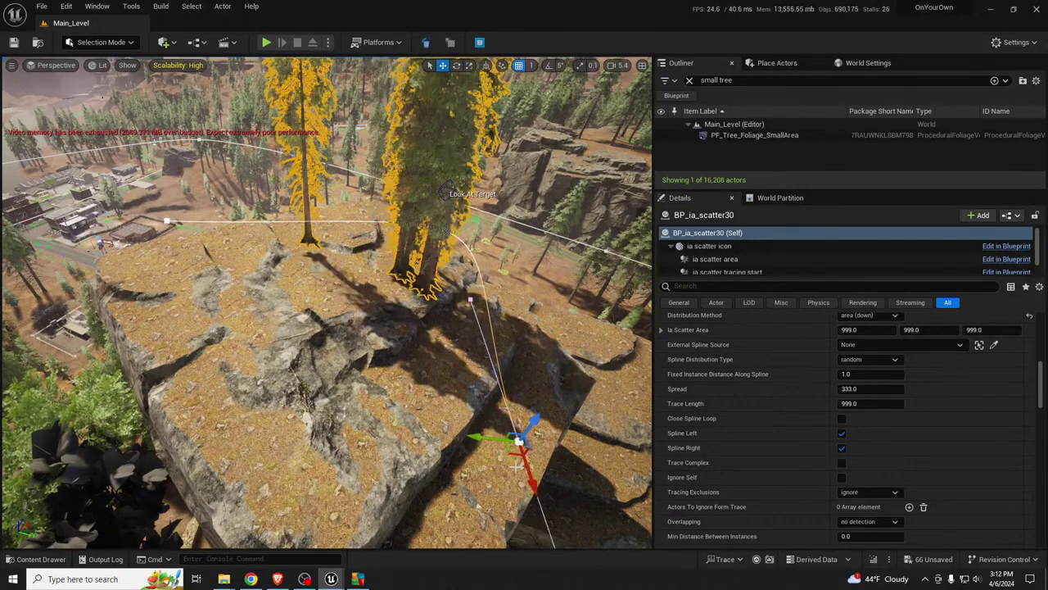
# Step: Set the cliff-top scatter's Spread to 603 and its distribution method to spline (down)
pyautogui.click(849, 389)
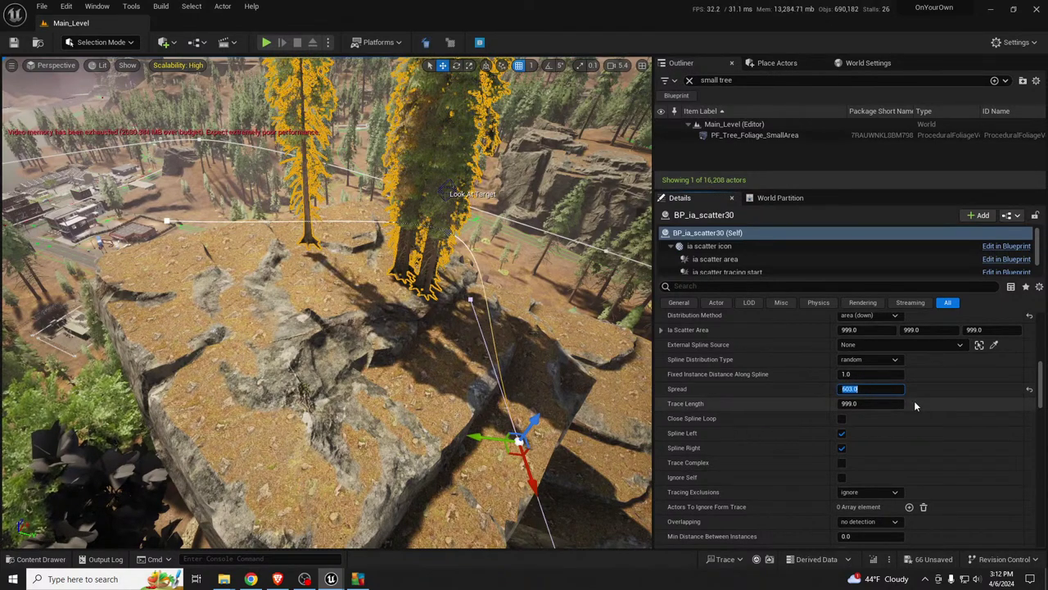
pyautogui.scroll(2, 912, 403)
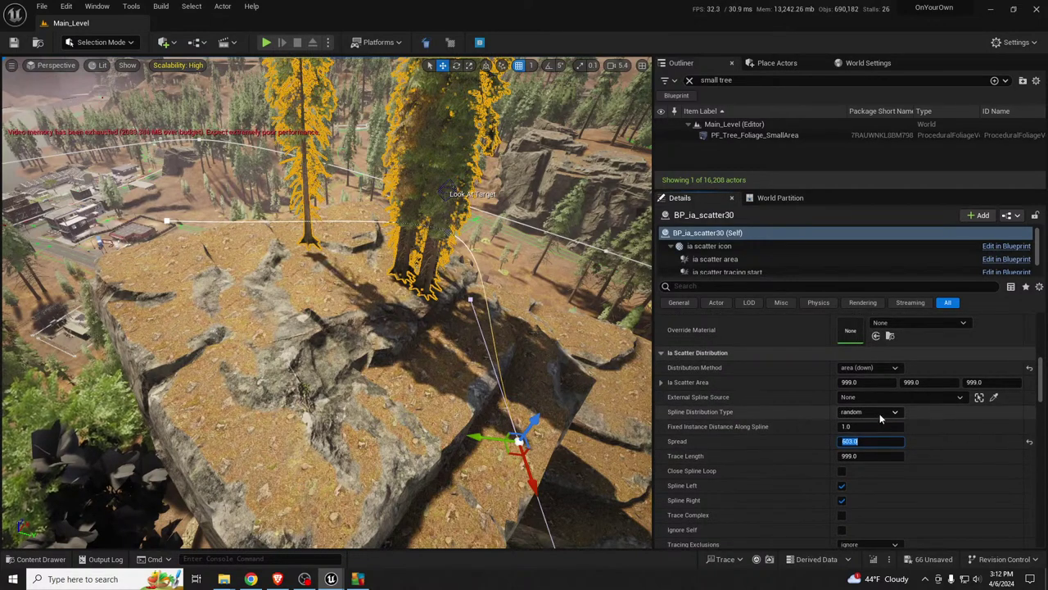
pyautogui.click(883, 370)
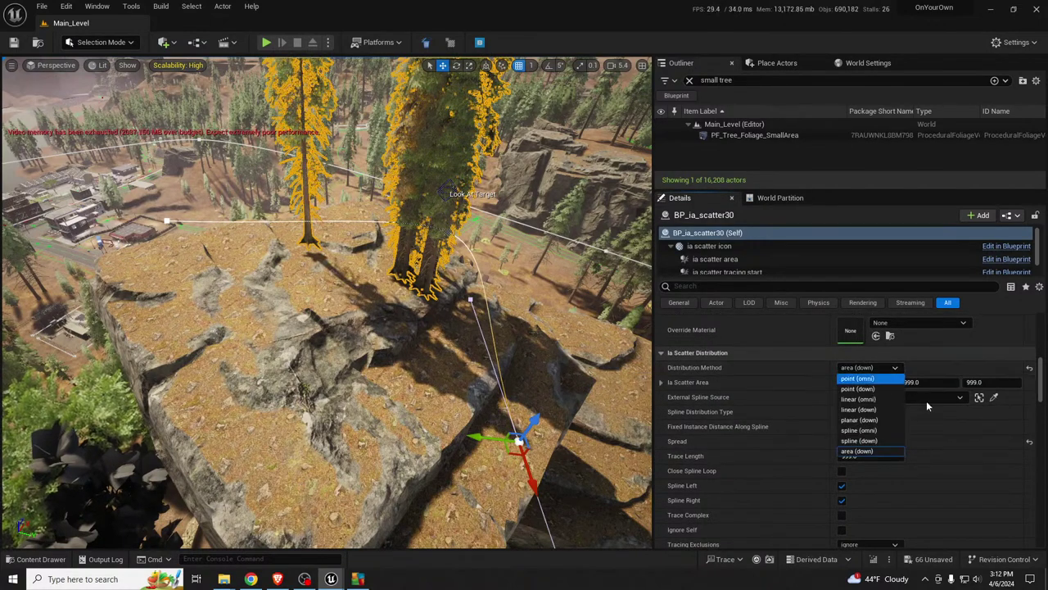
pyautogui.click(859, 441)
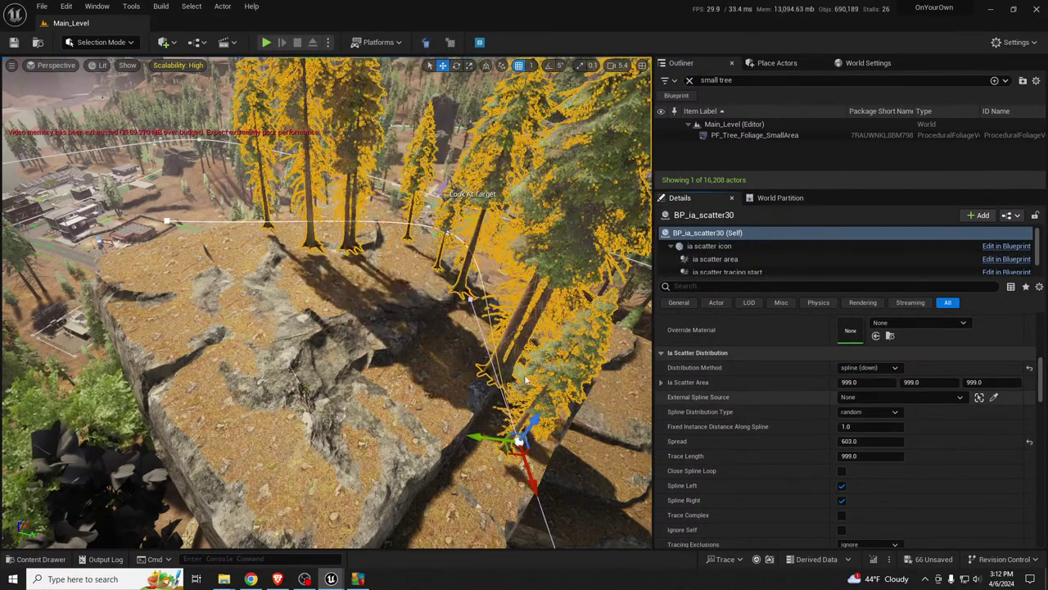
# Step: Move the end point of the scatter's spline to the outer edge of the cliff top
pyautogui.press('w')
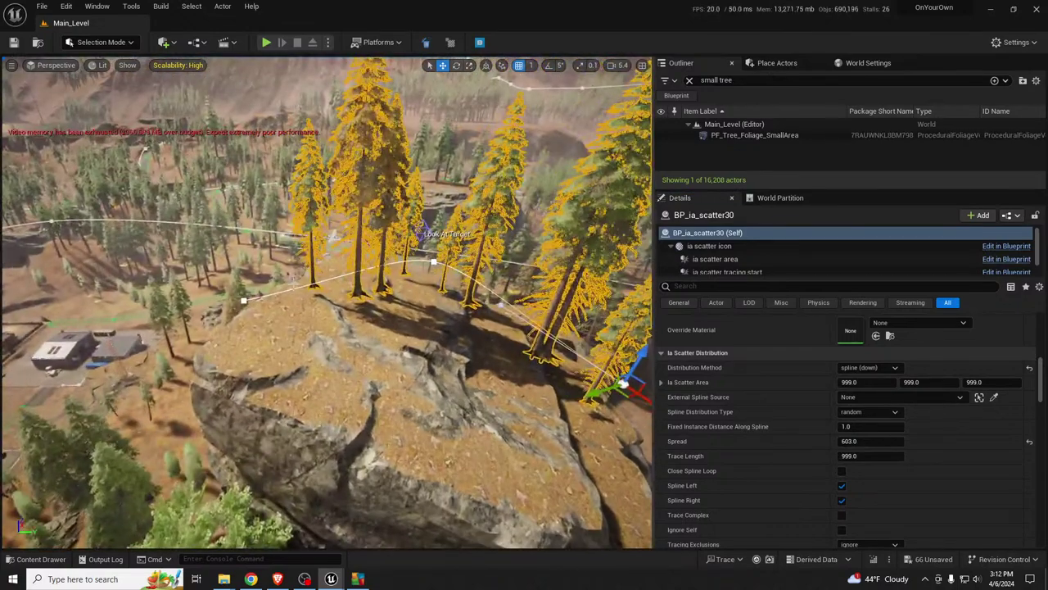
pyautogui.click(244, 301)
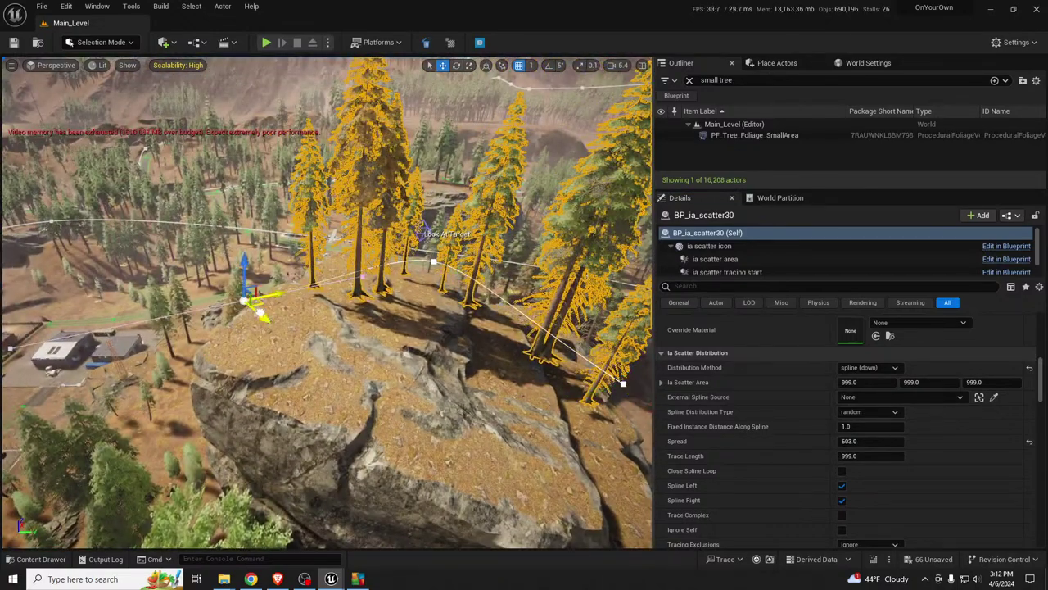
pyautogui.moveTo(259, 303); pyautogui.dragTo(221, 380)
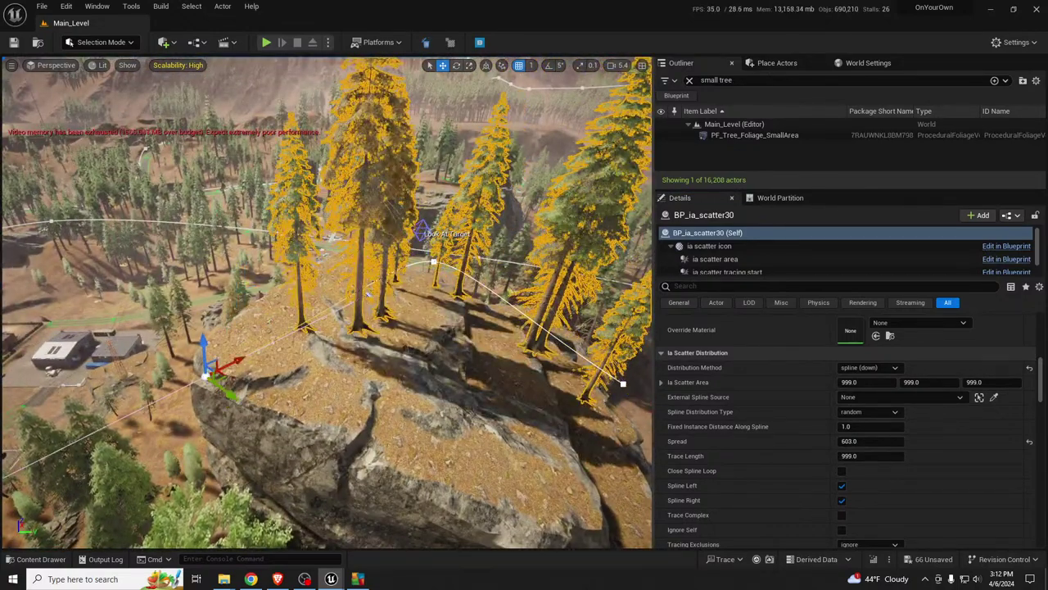
# Step: Duplicate the cliff-top tree scatter and move the copy onto the neighbouring lower rocks beside the road
pyautogui.moveTo(238, 391); pyautogui.dragTo(426, 378, button='right')
pyautogui.moveTo(367, 354); pyautogui.dragTo(414, 378, button='right')
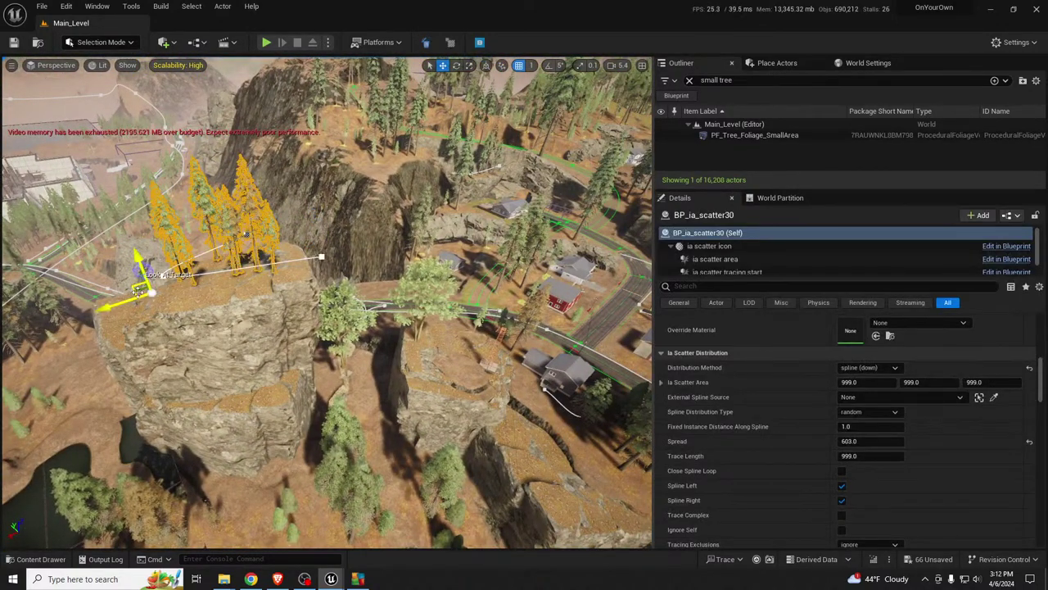
pyautogui.keyDown('alt'); pyautogui.moveTo(137, 292); pyautogui.dragTo(425, 366); pyautogui.keyUp('alt')
pyautogui.moveTo(426, 365); pyautogui.dragTo(606, 361, button='right')
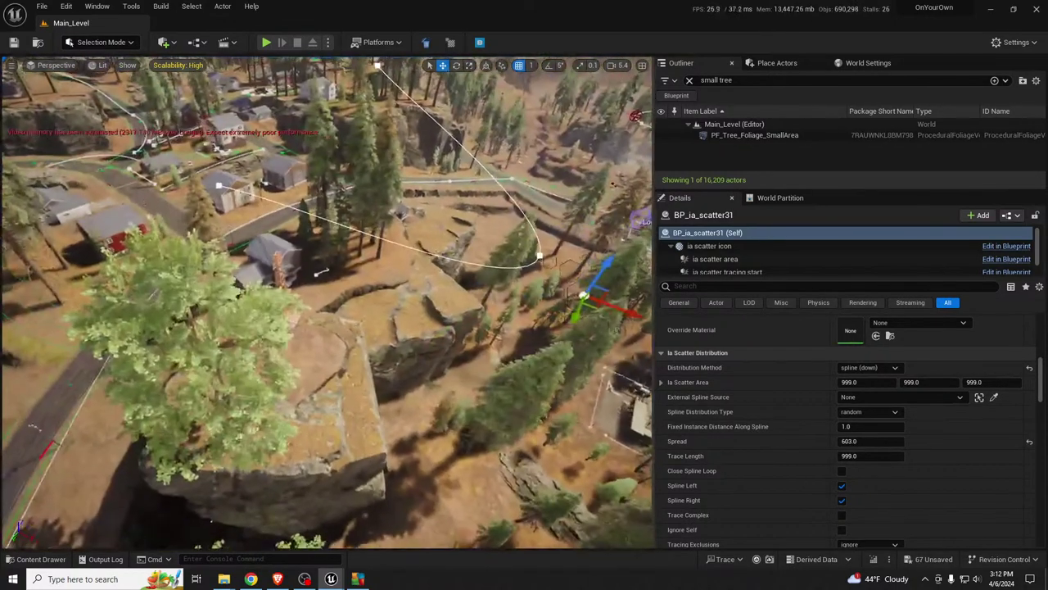
pyautogui.moveTo(581, 310); pyautogui.dragTo(371, 429)
# Step: Check the placed tree scatters, clear the selection and save the level
pyautogui.press('w')
pyautogui.moveTo(400, 353); pyautogui.dragTo(426, 374, button='right')
pyautogui.press('s')
pyautogui.press('Escape')
pyautogui.hotkey('ctrl', 's')
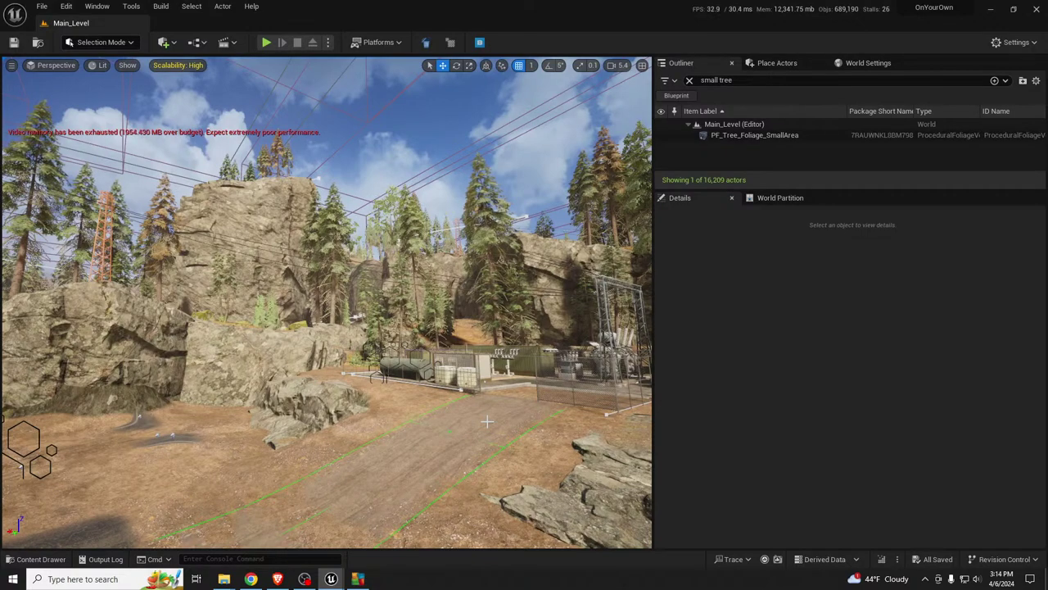
# Step: Paint the Grass layer on the bare ground between the cliff and the substation fence with a brush size of about 858
pyautogui.moveTo(359, 428)
pyautogui.mouseDown(button='right')
pyautogui.moveTo(278, 430)
pyautogui.moveTo(279, 467)
pyautogui.moveTo(367, 427)
pyautogui.mouseUp(button='right')
pyautogui.press('w')
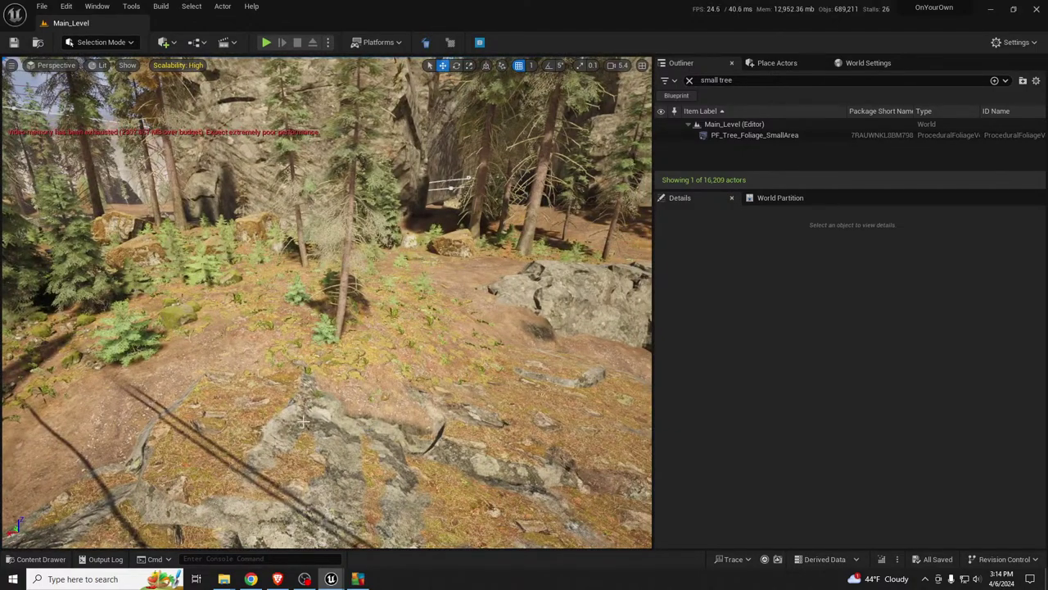
pyautogui.moveTo(303, 421)
pyautogui.mouseDown(button='right')
pyautogui.moveTo(267, 422)
pyautogui.moveTo(306, 423)
pyautogui.mouseUp(button='right')
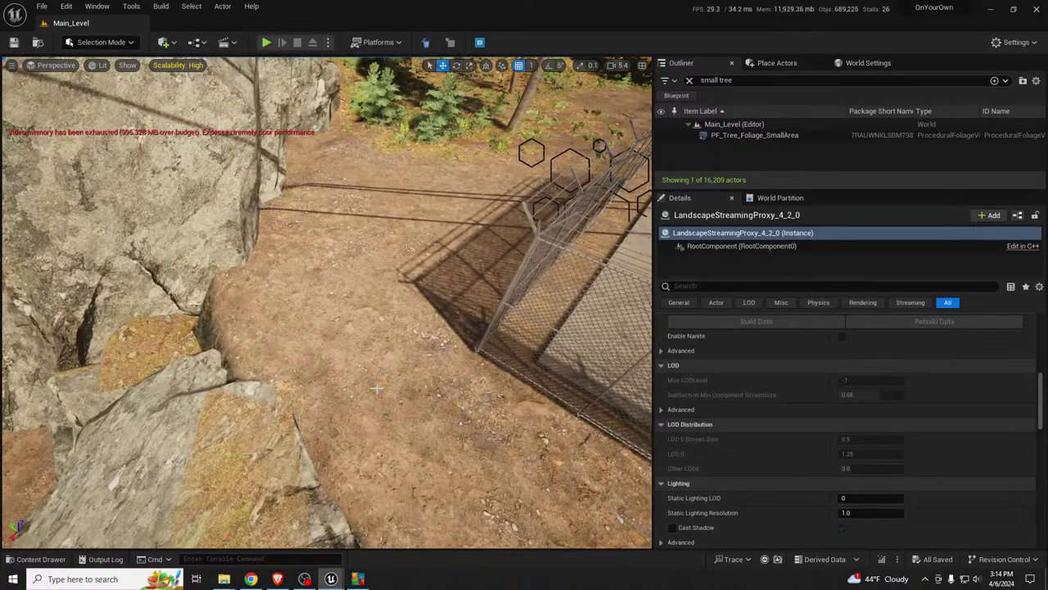
pyautogui.hotkey('shift', '2')
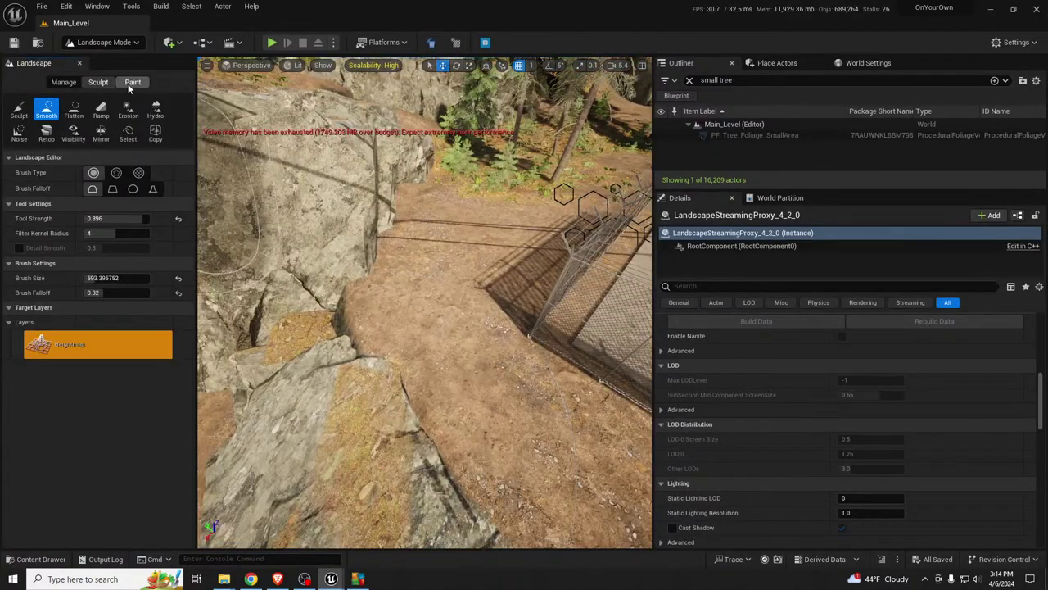
pyautogui.click(133, 82)
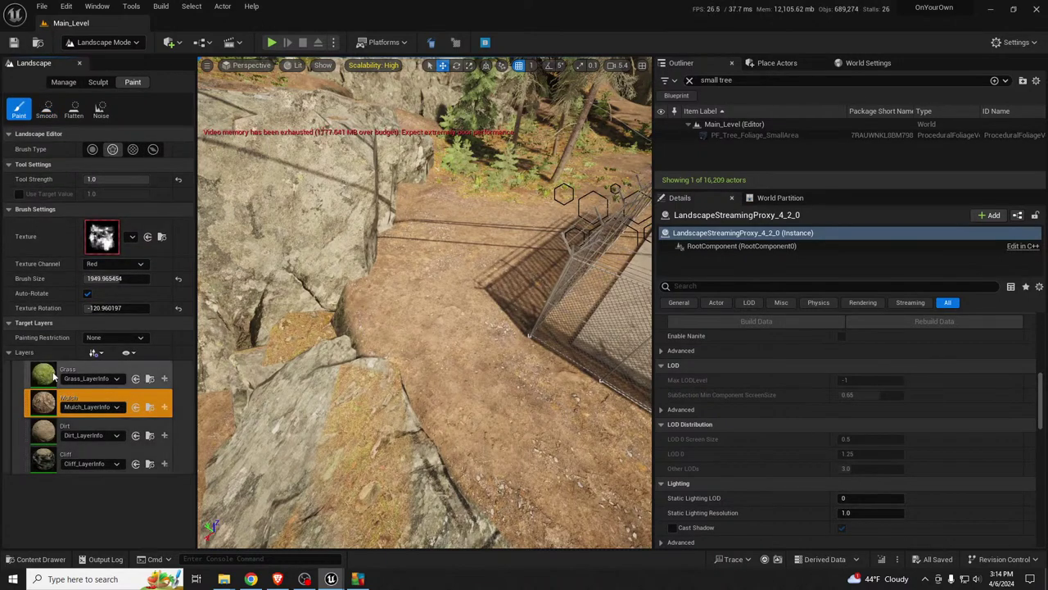
pyautogui.click(54, 373)
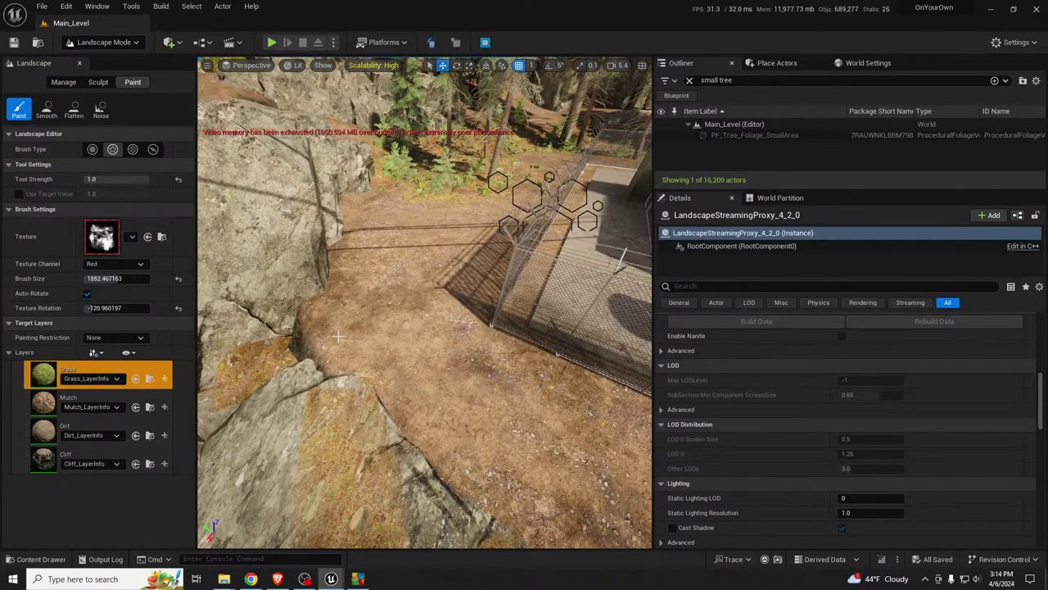
pyautogui.press('[')
pyautogui.press('[')
pyautogui.press('[')
pyautogui.press('[')
pyautogui.press('[')
pyautogui.press('[')
pyautogui.press('[')
pyautogui.press('[')
pyautogui.press('[')
pyautogui.press('[')
pyautogui.press('[')
pyautogui.press('[')
pyautogui.press('[')
pyautogui.press('[')
pyautogui.press('[')
pyautogui.press('[')
pyautogui.moveTo(422, 233)
pyautogui.mouseDown()
pyautogui.moveTo(393, 250)
pyautogui.moveTo(409, 308)
pyautogui.mouseUp()
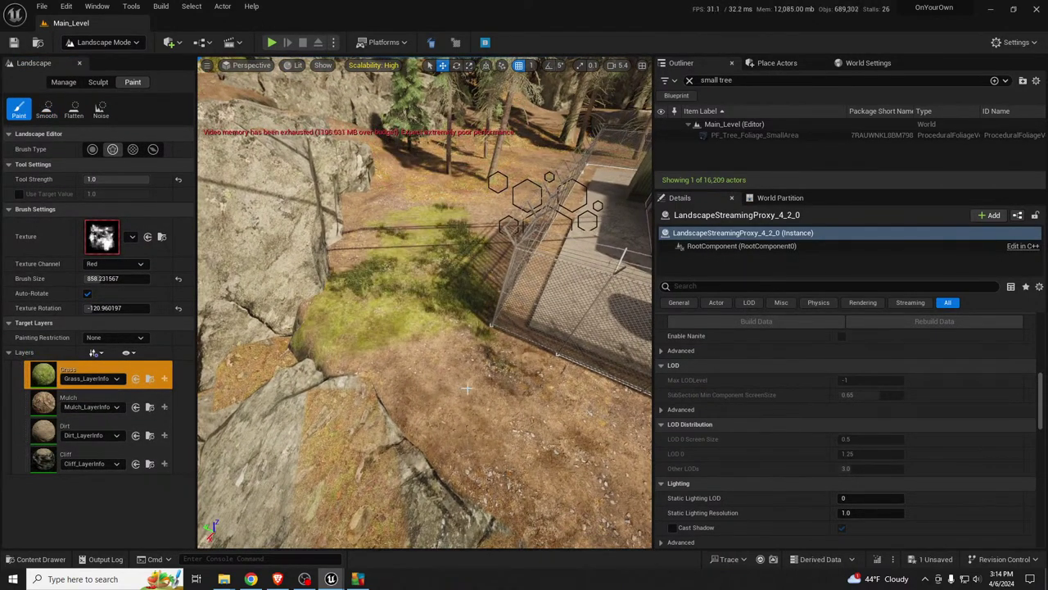
# Step: Reduce the paint brush size to about 488 and paint grass patches along the tank-side fence and around the nearby rock
pyautogui.moveTo(409, 308); pyautogui.dragTo(557, 303, button='right')
pyautogui.moveTo(492, 341); pyautogui.dragTo(496, 355, button='right')
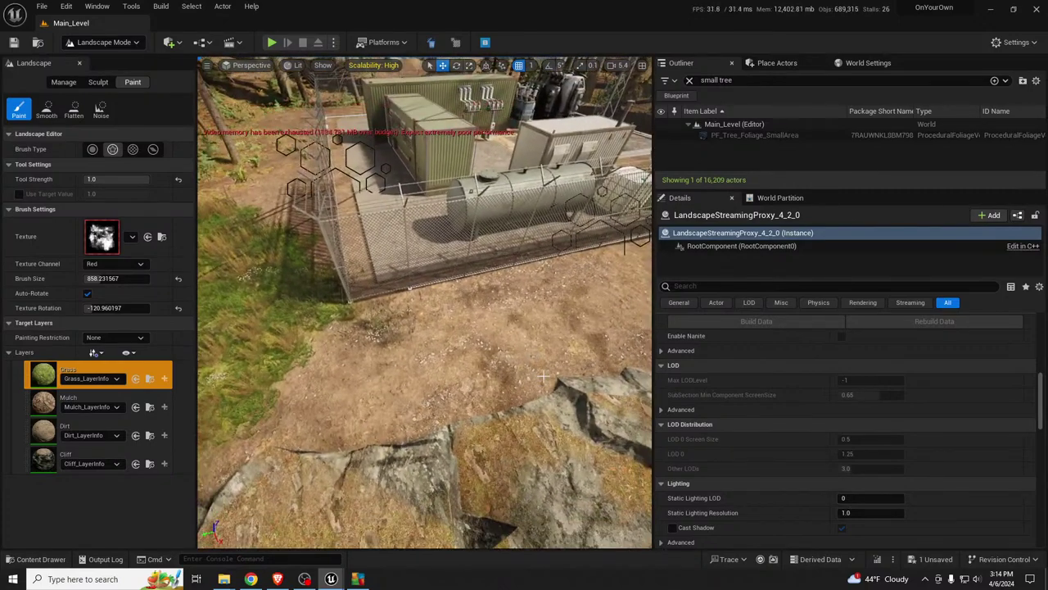
pyautogui.press('[')
pyautogui.press('[')
pyautogui.press('[')
pyautogui.press('[')
pyautogui.press('[')
pyautogui.press('[')
pyautogui.press('[')
pyautogui.press('[')
pyautogui.press('[')
pyautogui.press('[')
pyautogui.press('[')
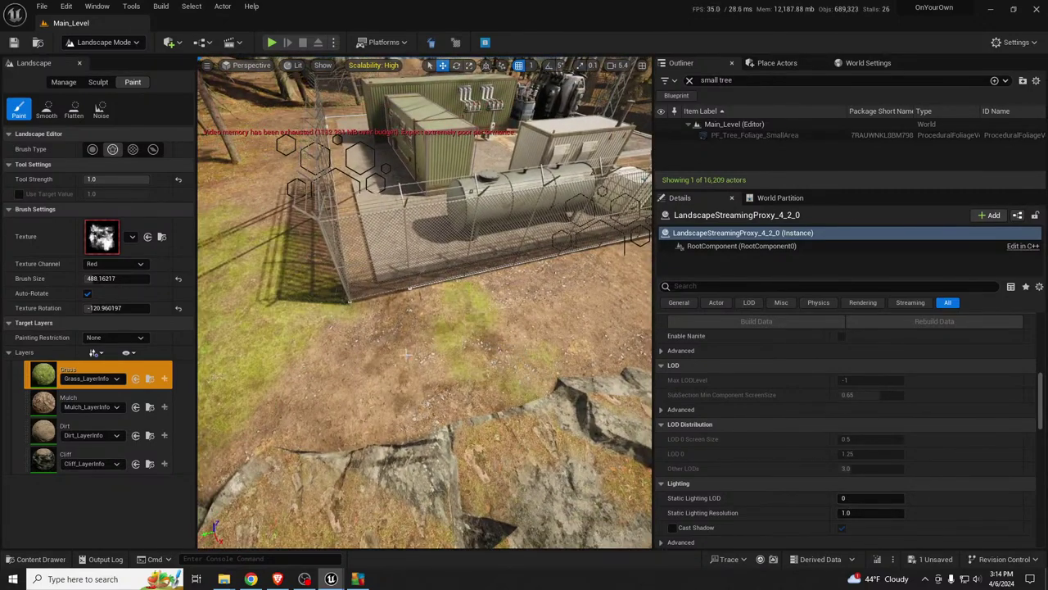
pyautogui.moveTo(490, 341); pyautogui.dragTo(536, 326, button='right')
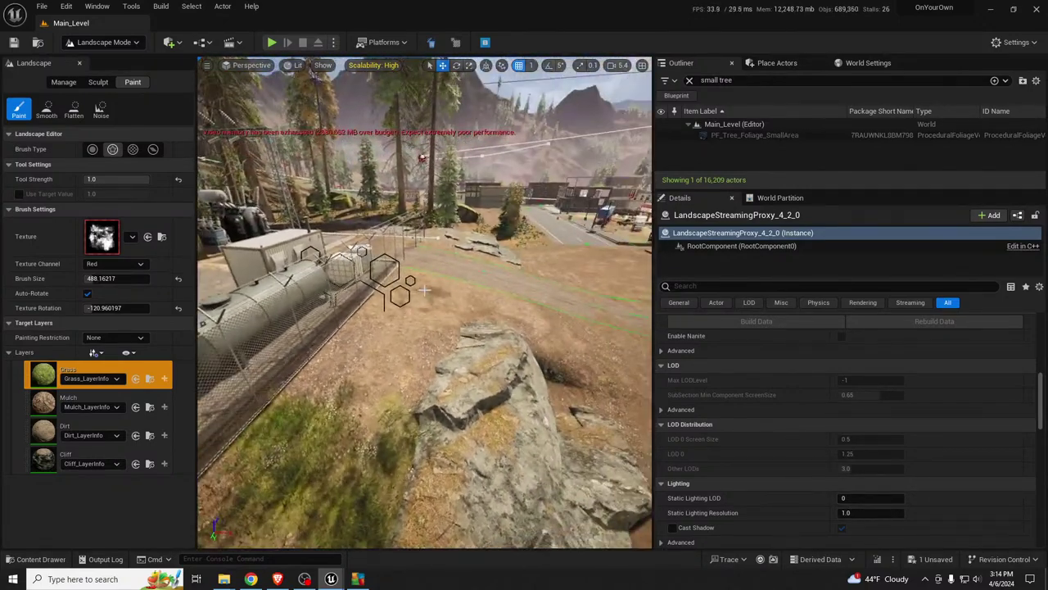
pyautogui.moveTo(473, 320); pyautogui.dragTo(521, 317, button='right')
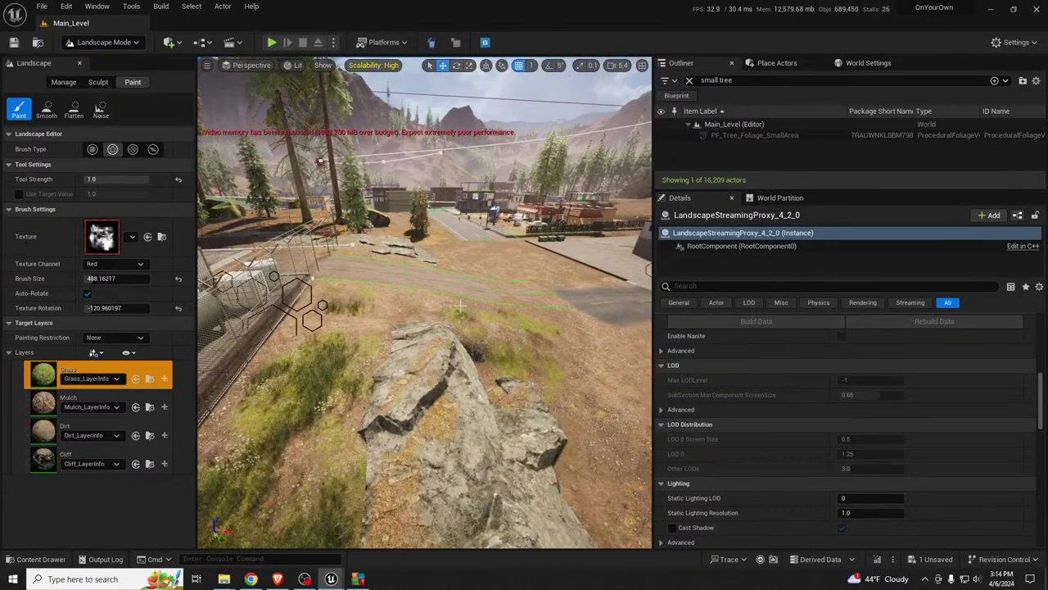
# Step: Paint grass along the edges of the dirt access road and beside the rocks near the substation gate
pyautogui.moveTo(430, 289); pyautogui.dragTo(254, 290, button='right')
pyautogui.moveTo(528, 458); pyautogui.dragTo(524, 403, button='right')
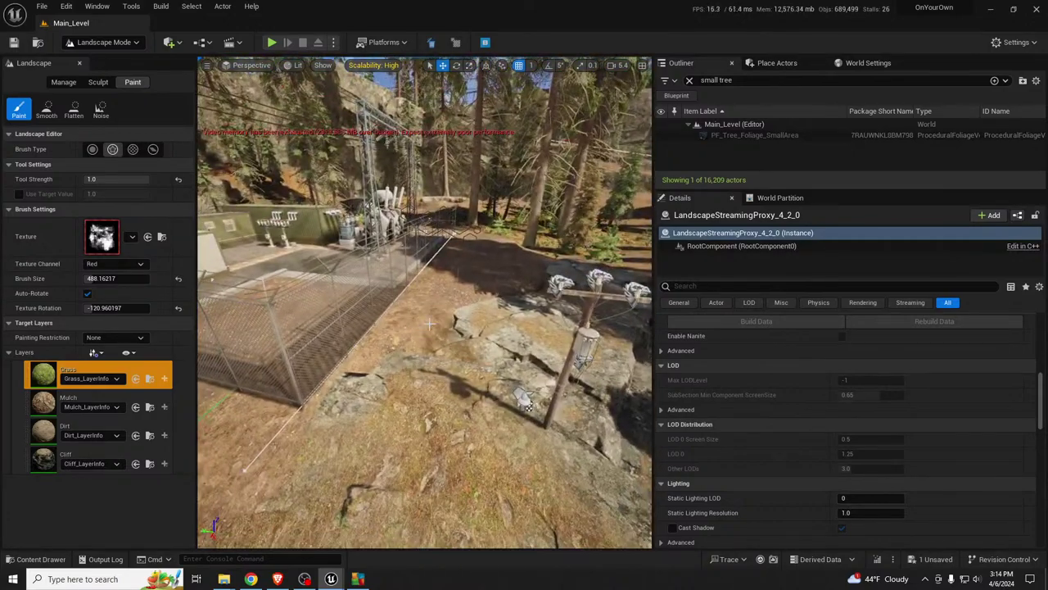
pyautogui.moveTo(499, 273); pyautogui.dragTo(555, 344, button='right')
pyautogui.moveTo(489, 469); pyautogui.dragTo(551, 378)
pyautogui.moveTo(565, 337); pyautogui.dragTo(501, 309, button='right')
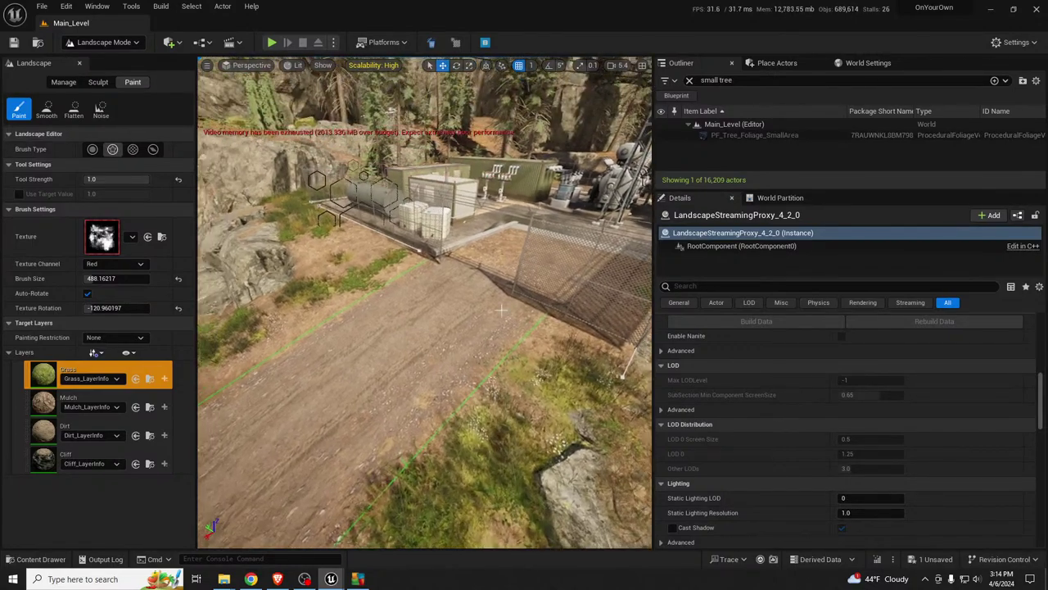
# Step: Paint grass patches on the forest floor around the substation, check the result and save the level
pyautogui.moveTo(388, 261)
pyautogui.mouseDown(button='right')
pyautogui.moveTo(409, 279)
pyautogui.moveTo(418, 238)
pyautogui.moveTo(410, 283)
pyautogui.moveTo(479, 280)
pyautogui.mouseUp(button='right')
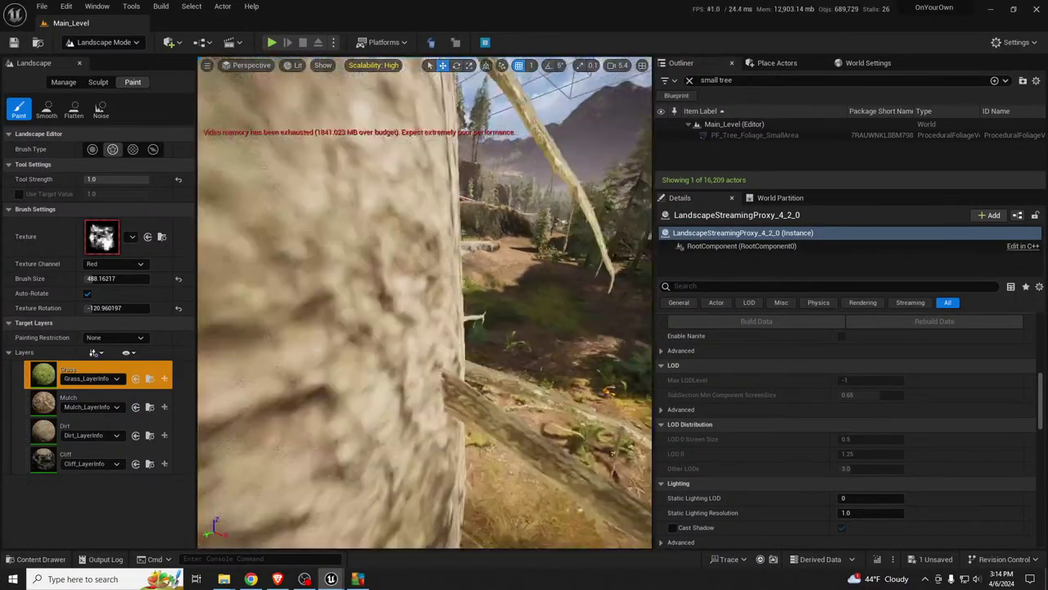
pyautogui.moveTo(337, 374)
pyautogui.mouseDown(button='right')
pyautogui.moveTo(369, 385)
pyautogui.moveTo(337, 375)
pyautogui.mouseUp(button='right')
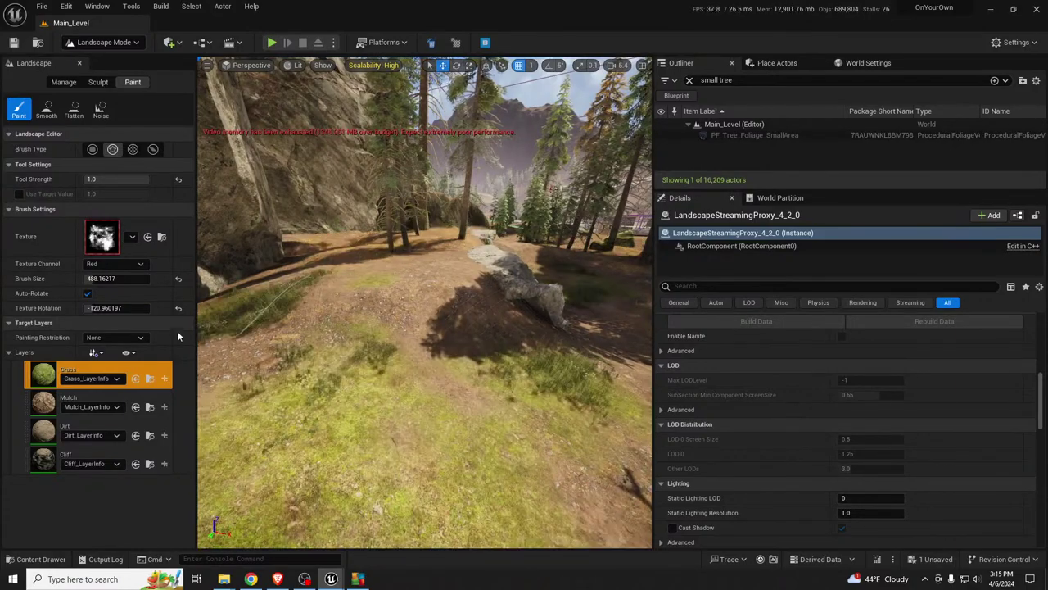
pyautogui.moveTo(337, 344); pyautogui.dragTo(409, 303, button='right')
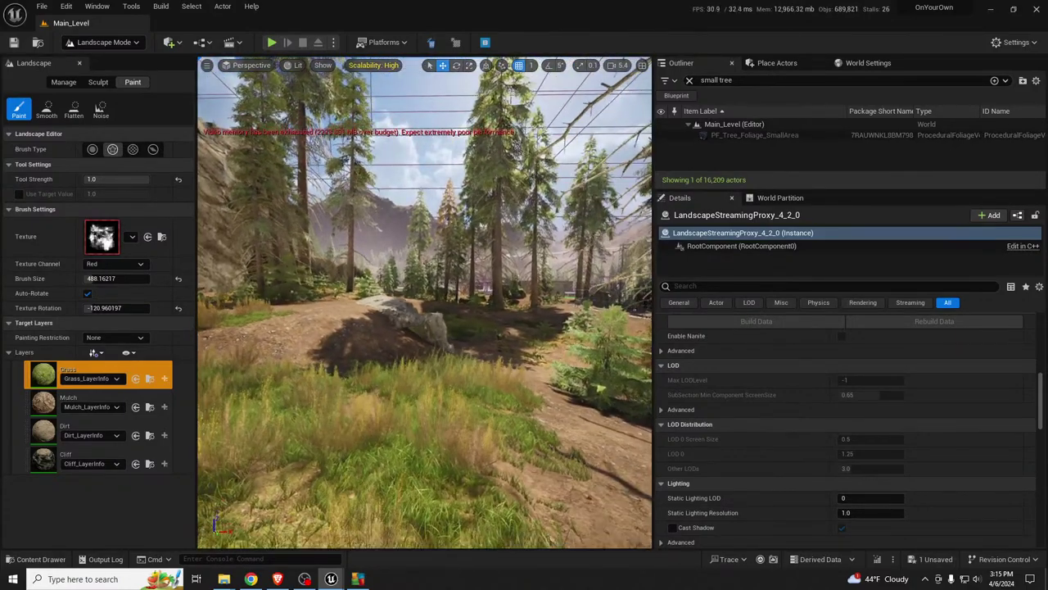
pyautogui.moveTo(595, 382); pyautogui.dragTo(450, 379, button='right')
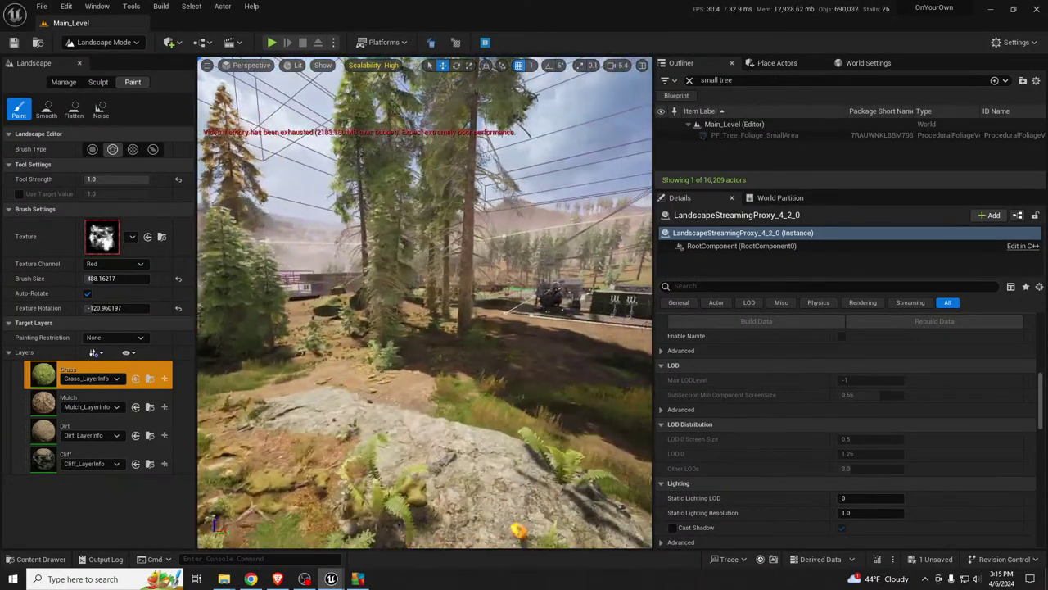
pyautogui.press('w')
pyautogui.moveTo(425, 303); pyautogui.dragTo(447, 304, button='right')
pyautogui.press('w')
pyautogui.press('d')
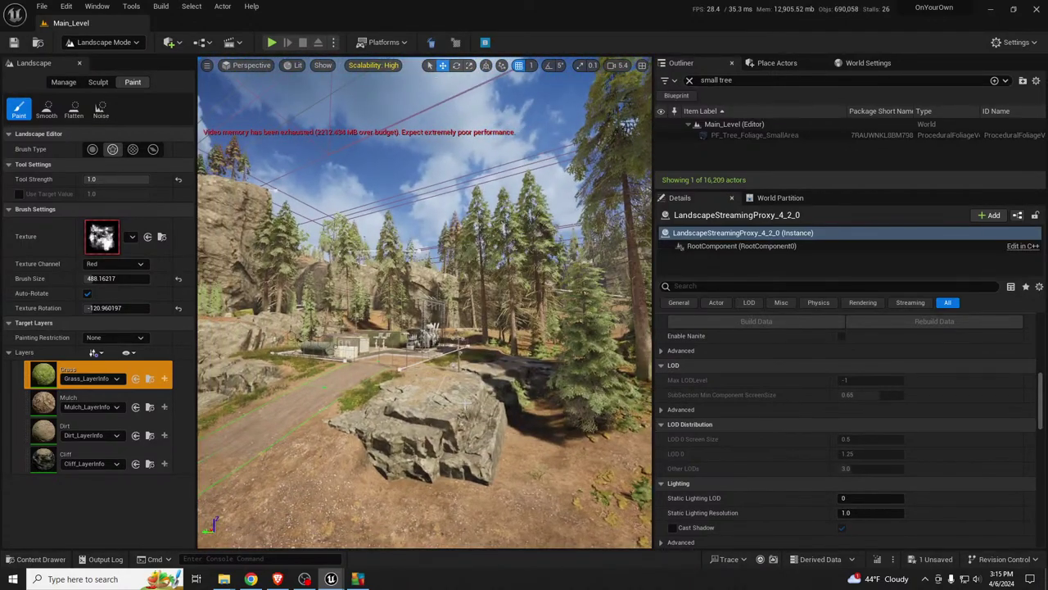
pyautogui.hotkey('ctrl', 's')
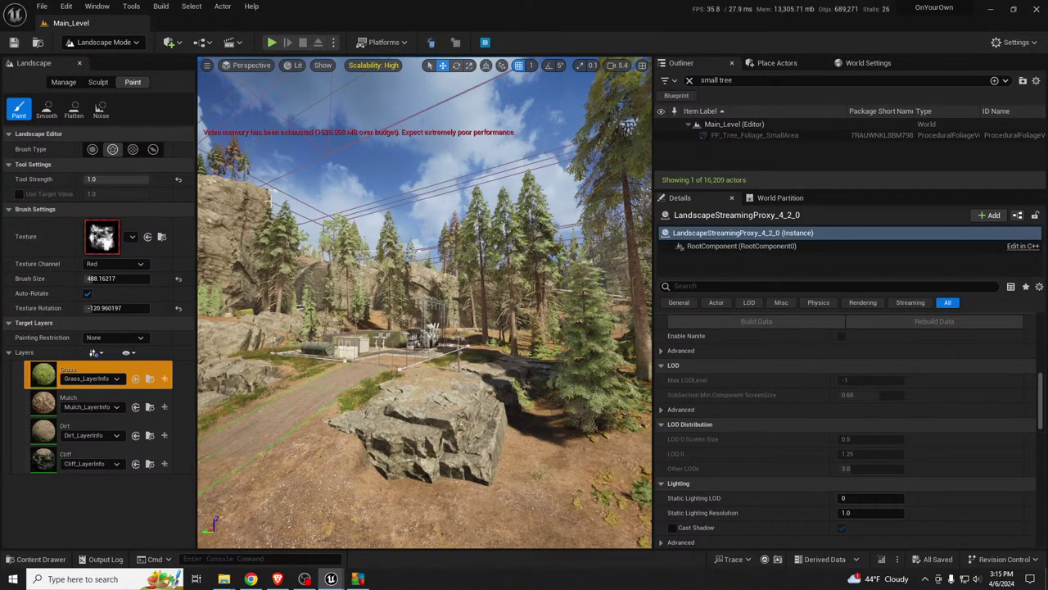
# Step: Switch to Selection Mode and place a BP_Interactable_Binoculars actor on the pavement between the transformers and the fence
pyautogui.moveTo(424, 303); pyautogui.dragTo(414, 333, button='right')
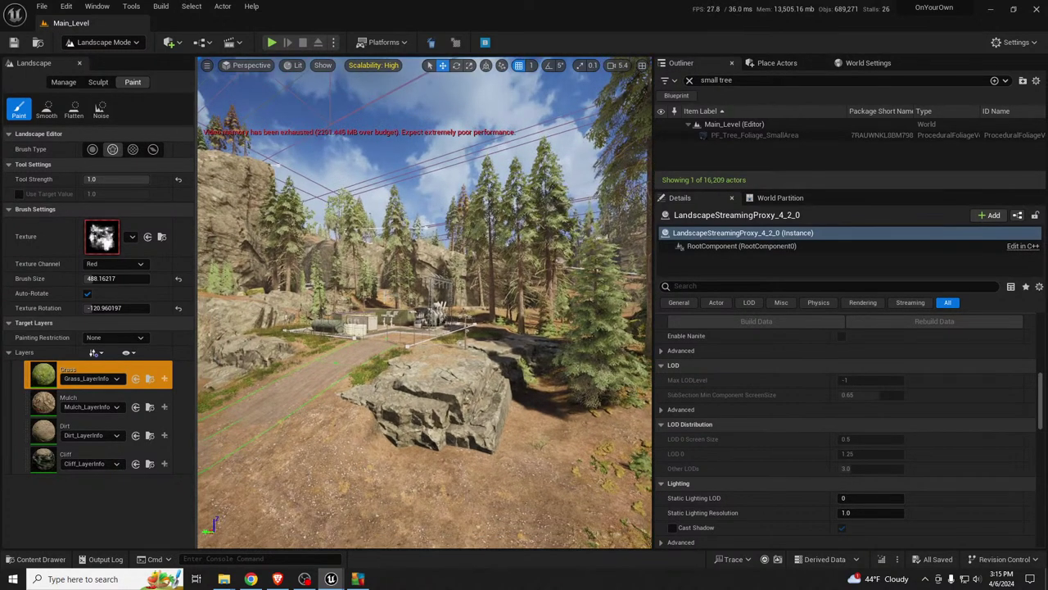
pyautogui.moveTo(417, 278)
pyautogui.mouseDown(button='right')
pyautogui.moveTo(418, 298)
pyautogui.moveTo(375, 257)
pyautogui.moveTo(452, 275)
pyautogui.moveTo(416, 288)
pyautogui.mouseUp(button='right')
pyautogui.hotkey('shift', '1')
pyautogui.press('w')
pyautogui.scroll(-1, 436, 275)
pyautogui.press('w')
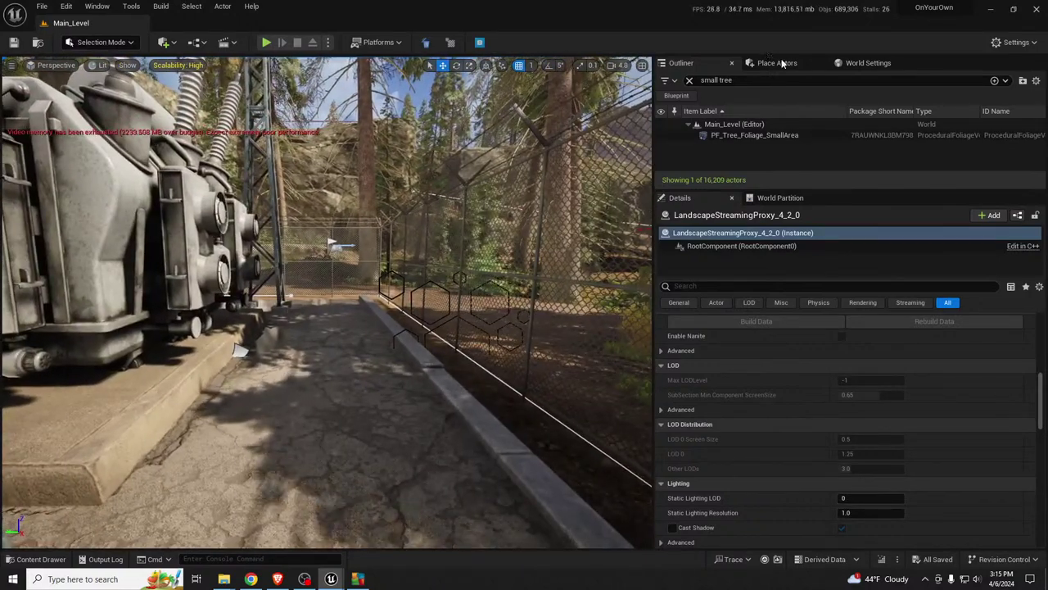
pyautogui.click(782, 63)
pyautogui.write('b')
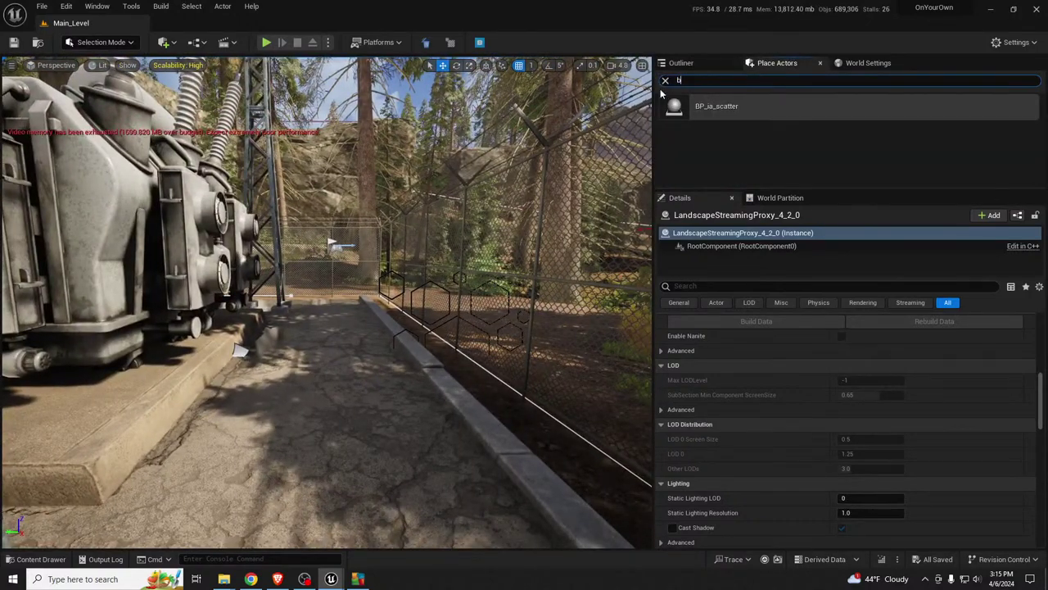
pyautogui.write('inoc')
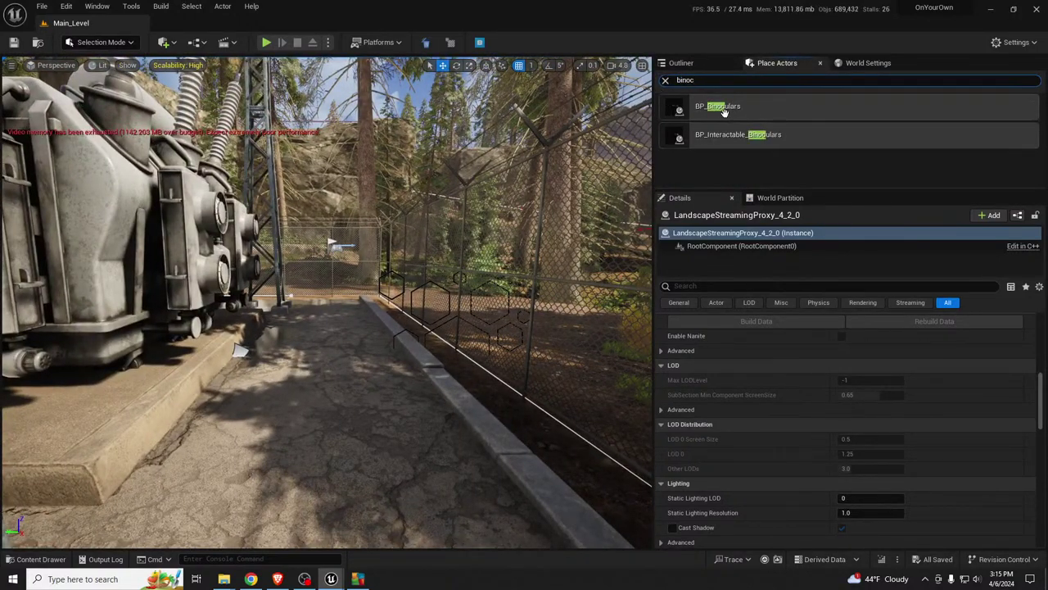
pyautogui.moveTo(729, 136); pyautogui.dragTo(321, 375)
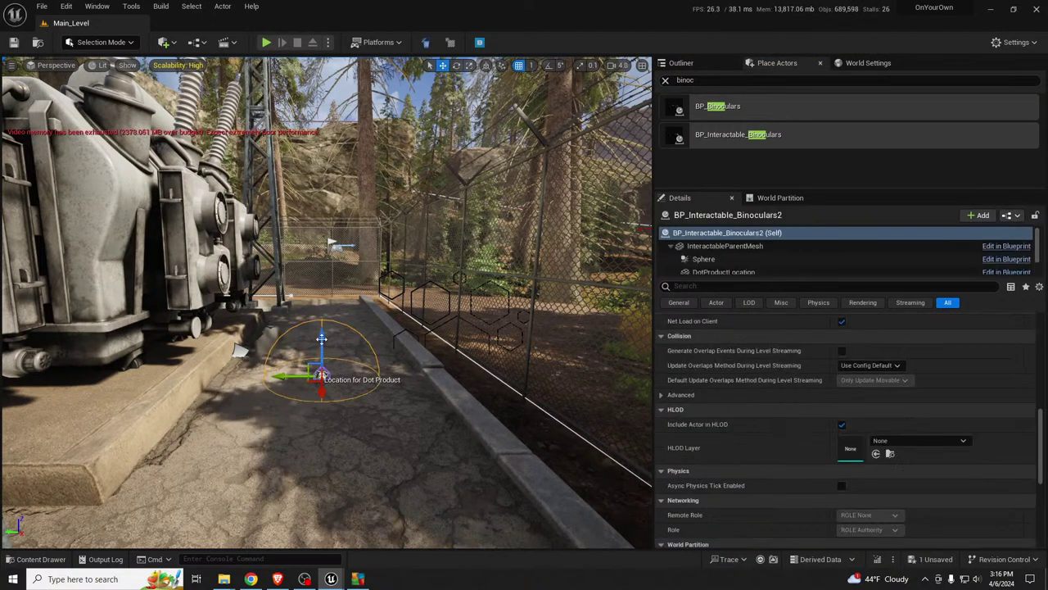
# Step: Disable Physics Enabled for the placed binoculars and save the level
pyautogui.scroll(-3, 839, 460)
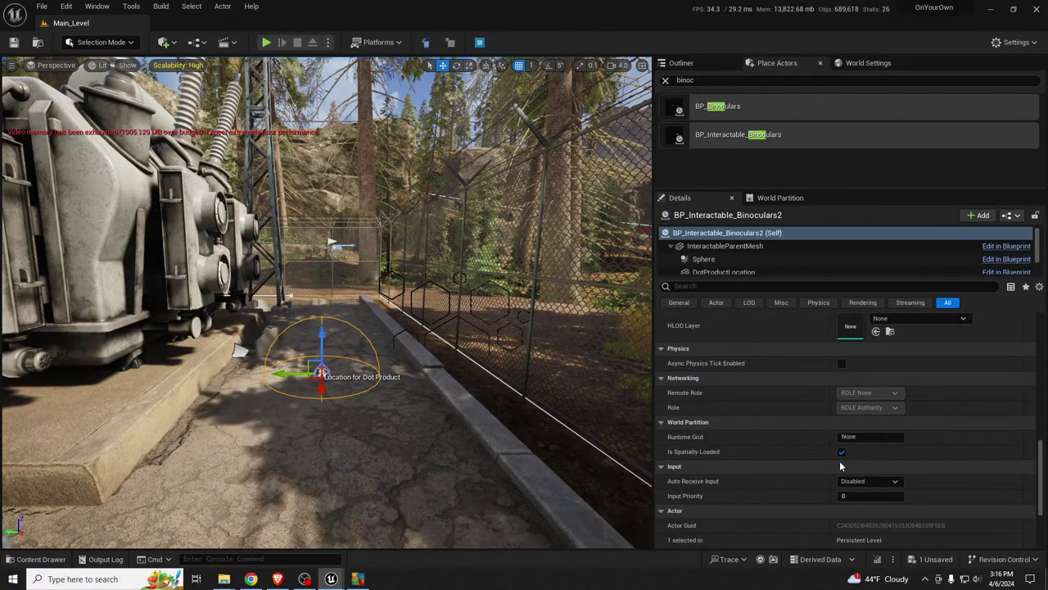
pyautogui.scroll(6, 837, 464)
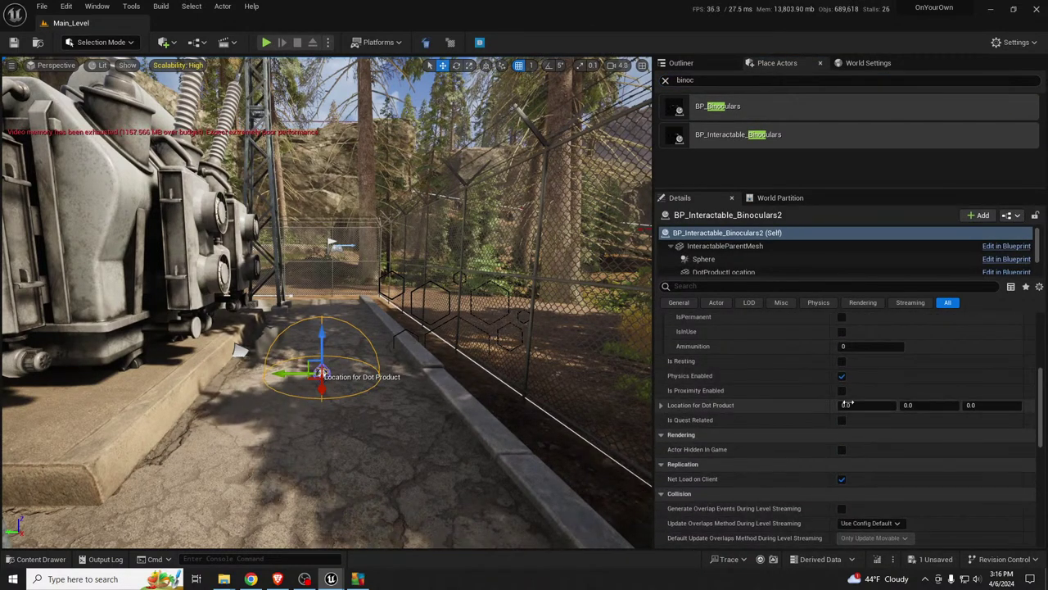
pyautogui.click(841, 375)
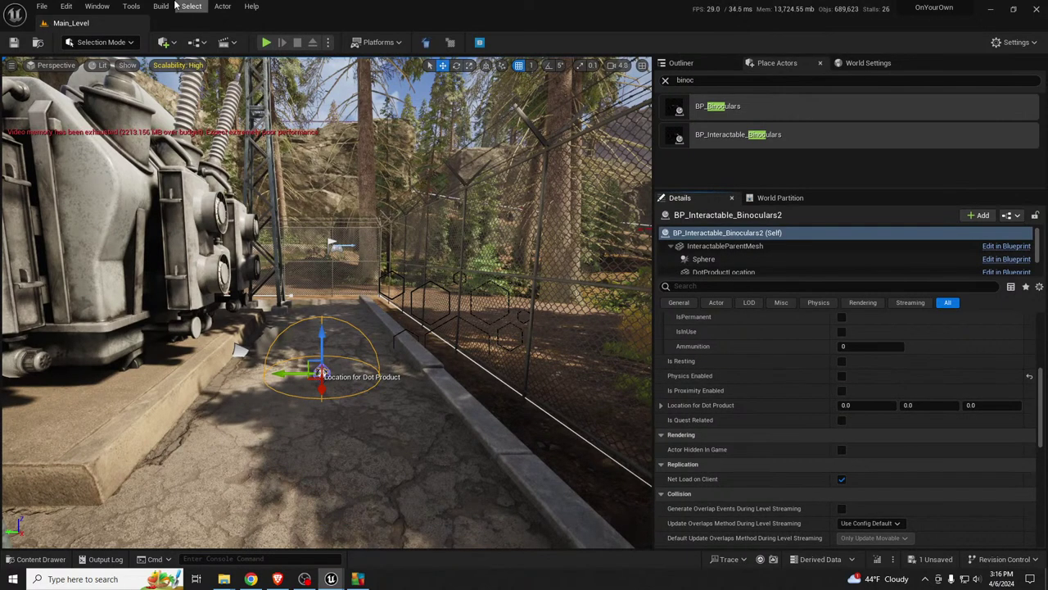
pyautogui.moveTo(354, 271); pyautogui.dragTo(350, 280, button='right')
pyautogui.hotkey('ctrl', 's')
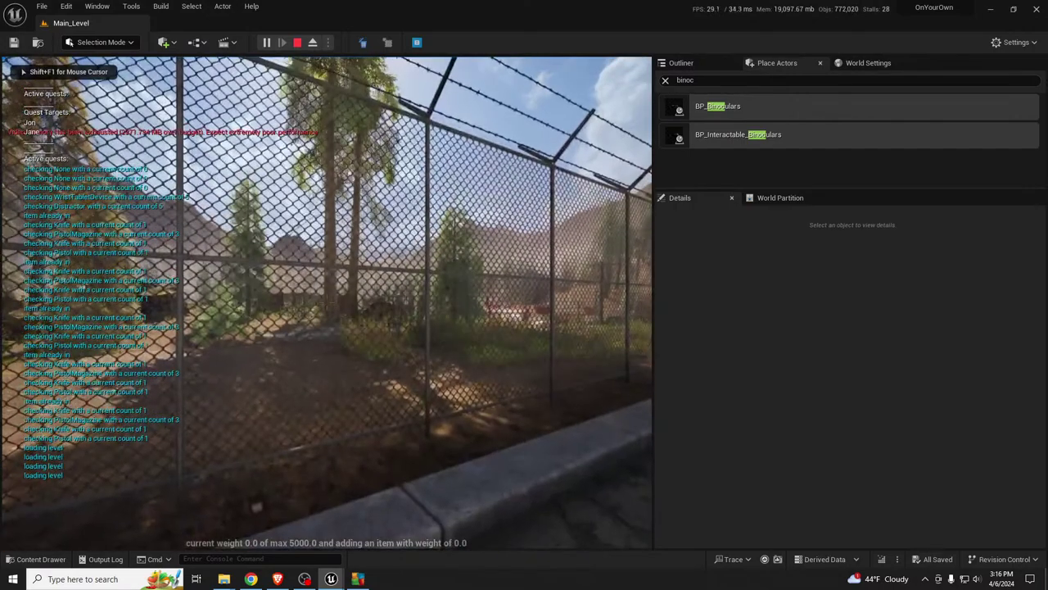
# Step: Play-test the level, pick up the binoculars and look through them full screen at the buildings beyond the fence
pyautogui.press('w')
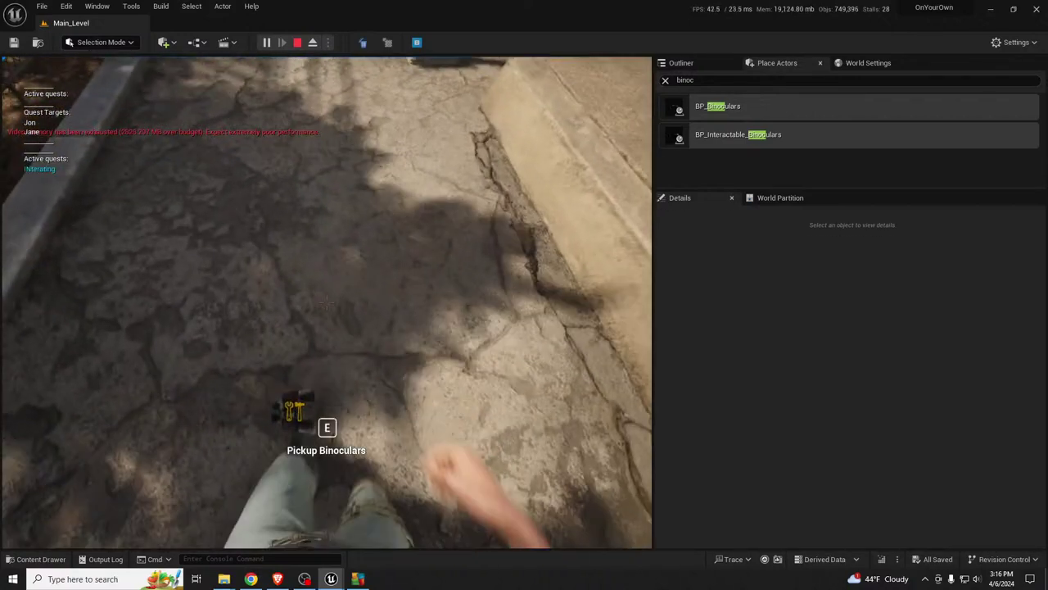
pyautogui.press('e')
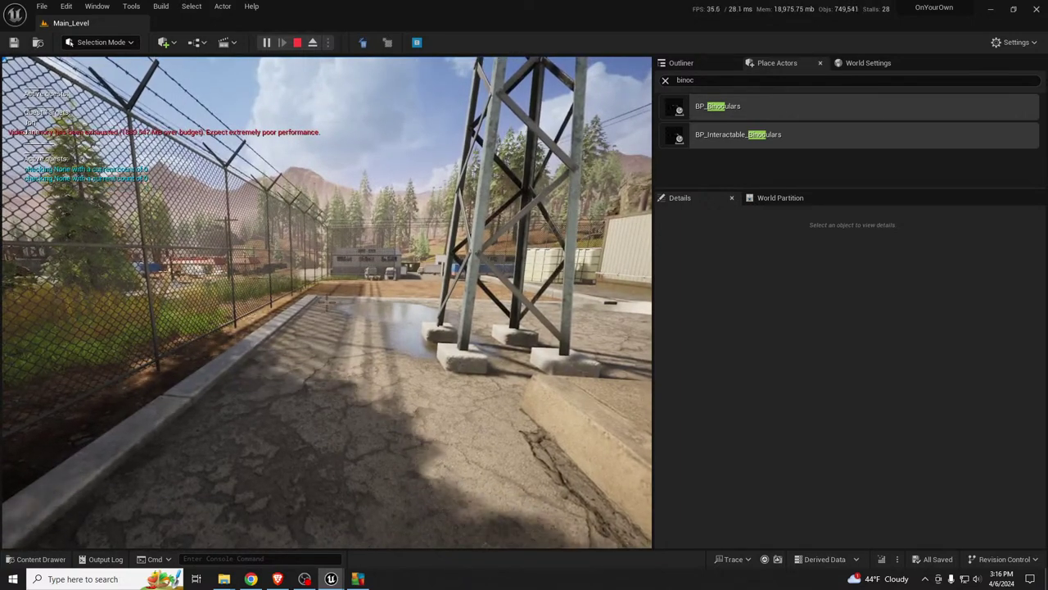
pyautogui.press('b')
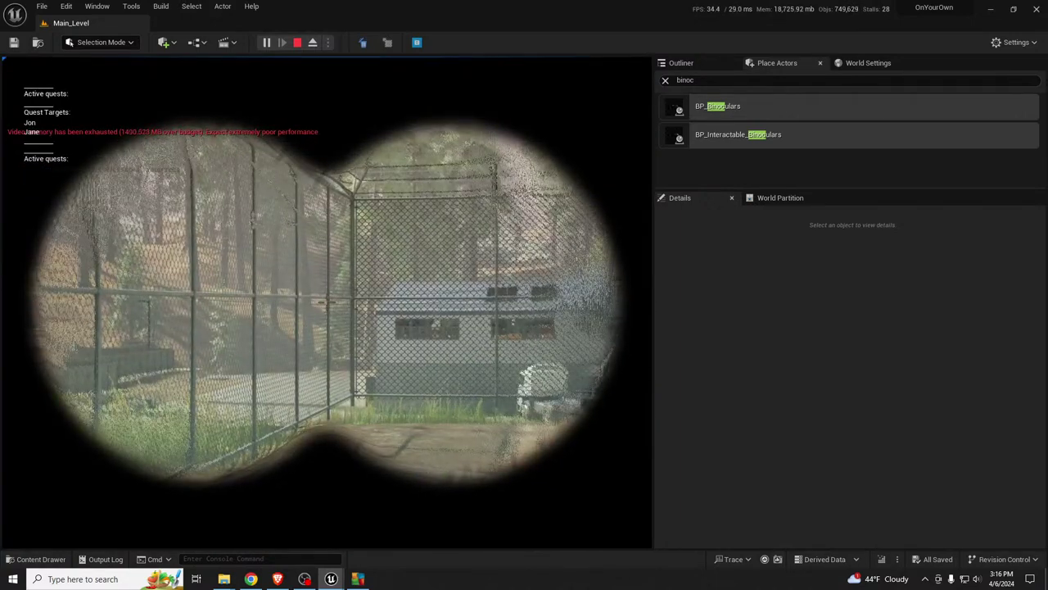
pyautogui.press('F11')
pyautogui.click(518, 285)
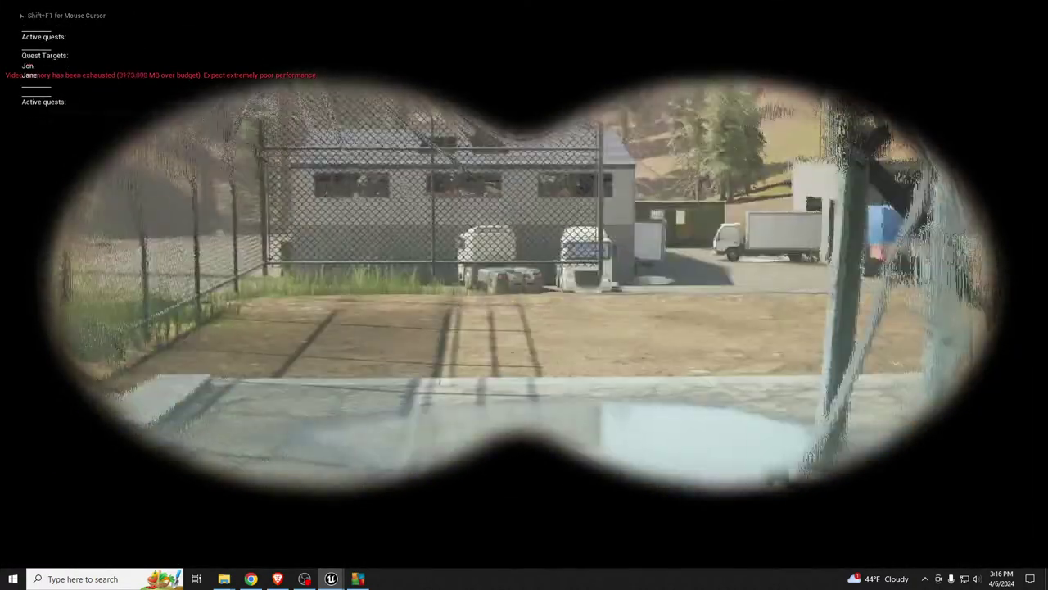
pyautogui.press('w')
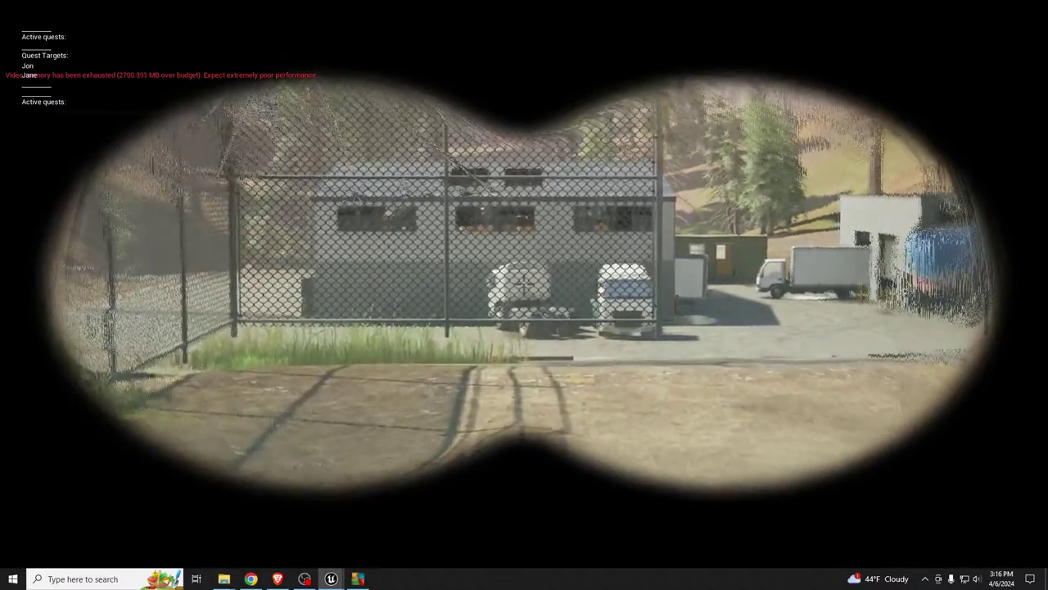
# Step: Walk out through the substation gate, view the convenience store through the binoculars and end the play test
pyautogui.press('1')
pyautogui.press('w')
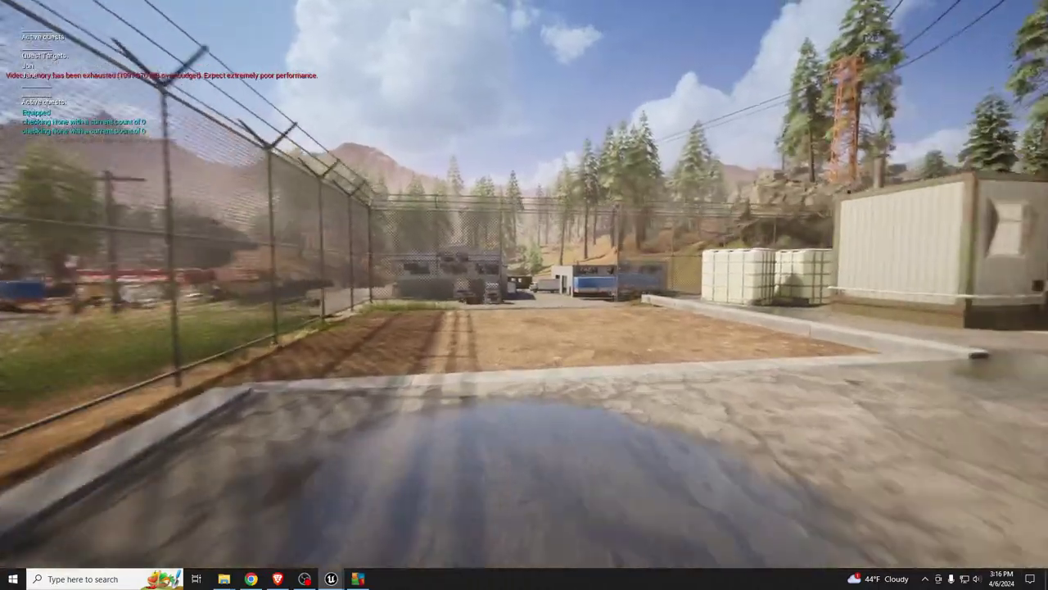
pyautogui.press('w')
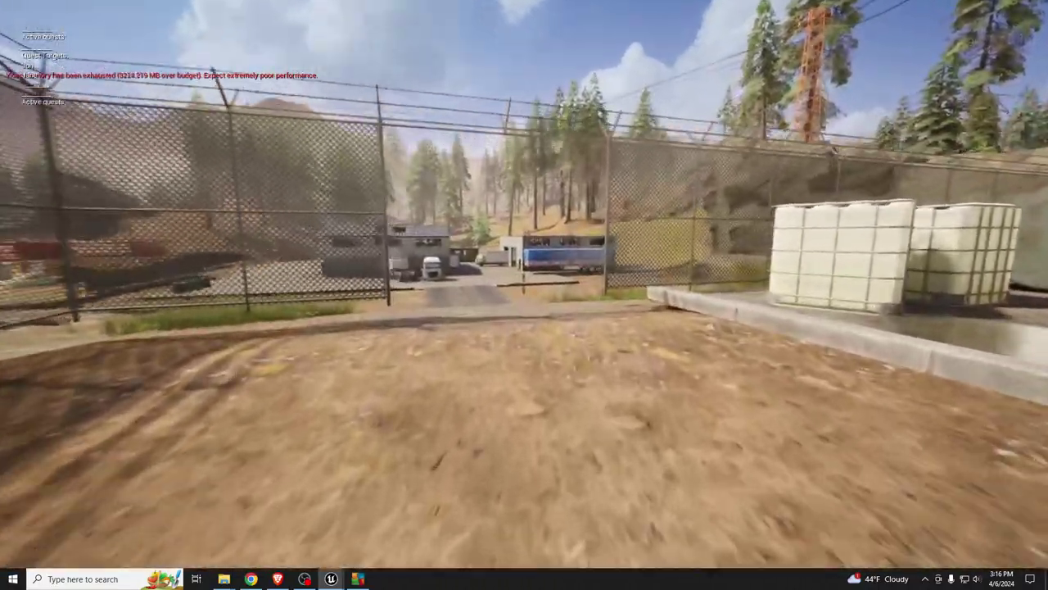
pyautogui.press('w')
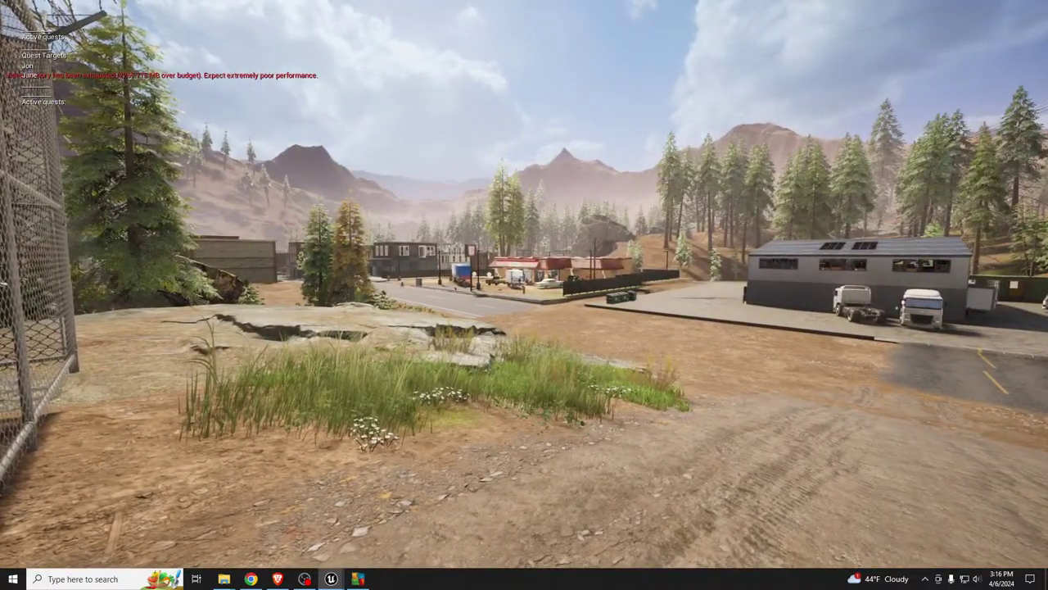
pyautogui.press('b')
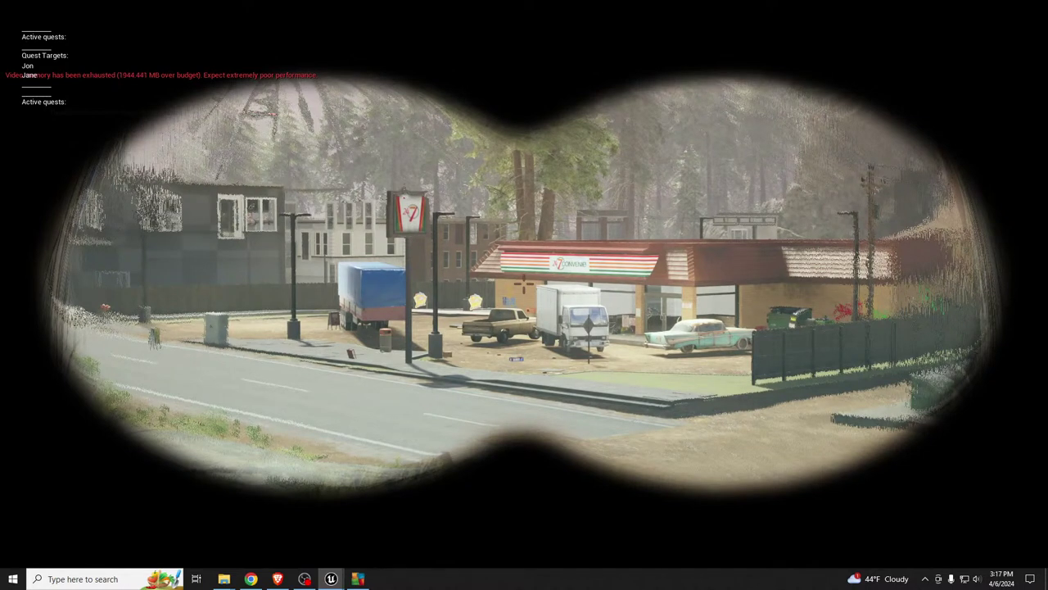
pyautogui.press('b')
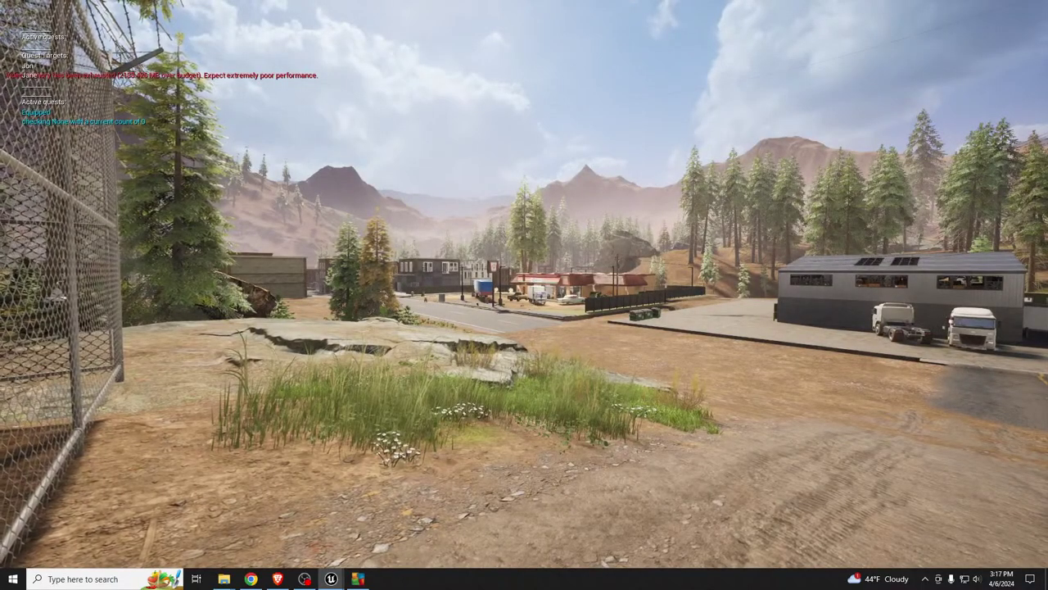
pyautogui.press('Escape')
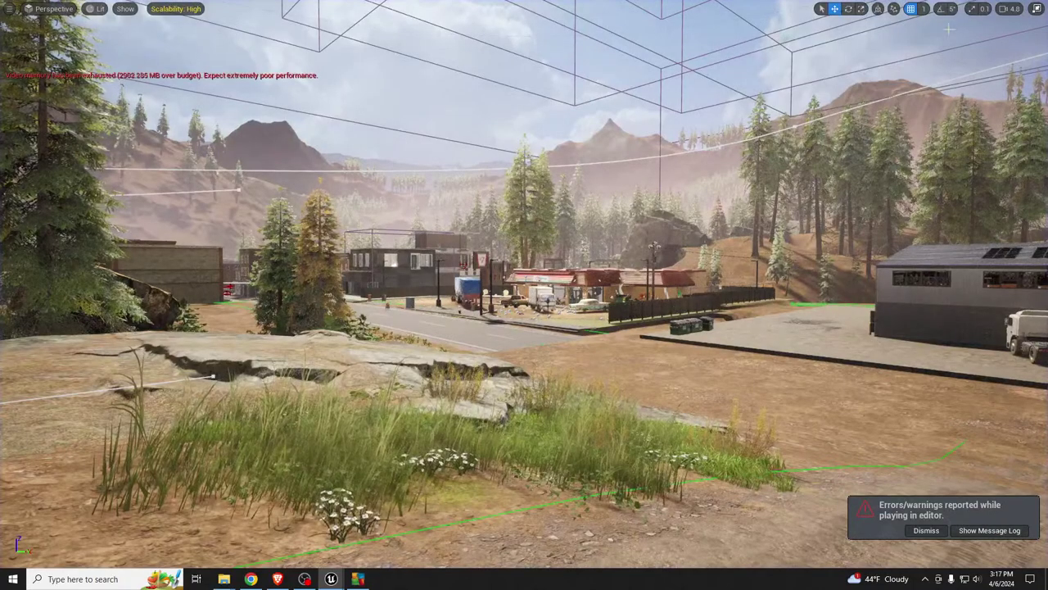
pyautogui.moveTo(428, 345); pyautogui.dragTo(390, 362, button='right')
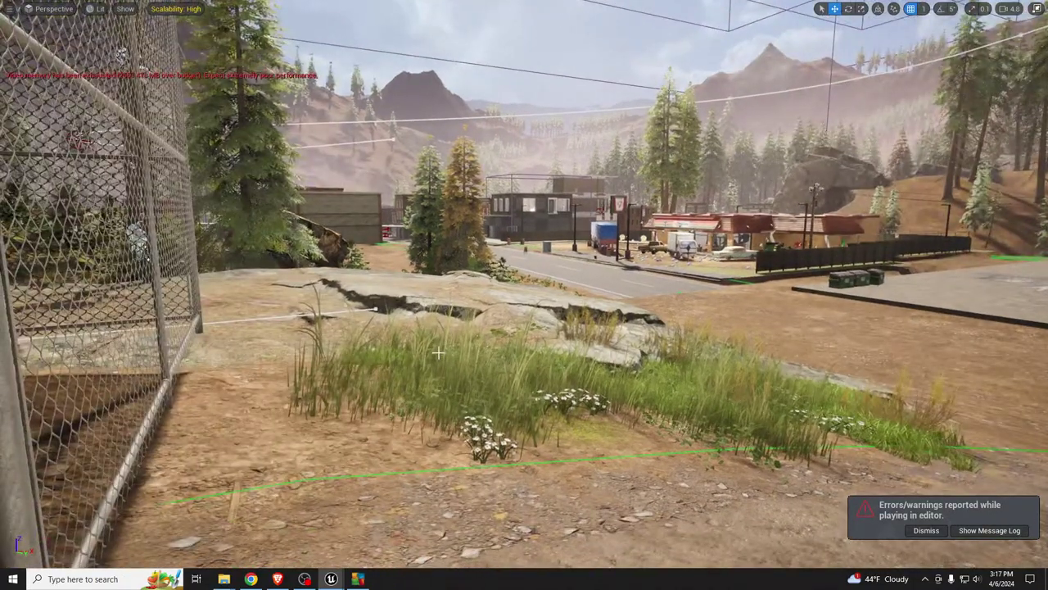